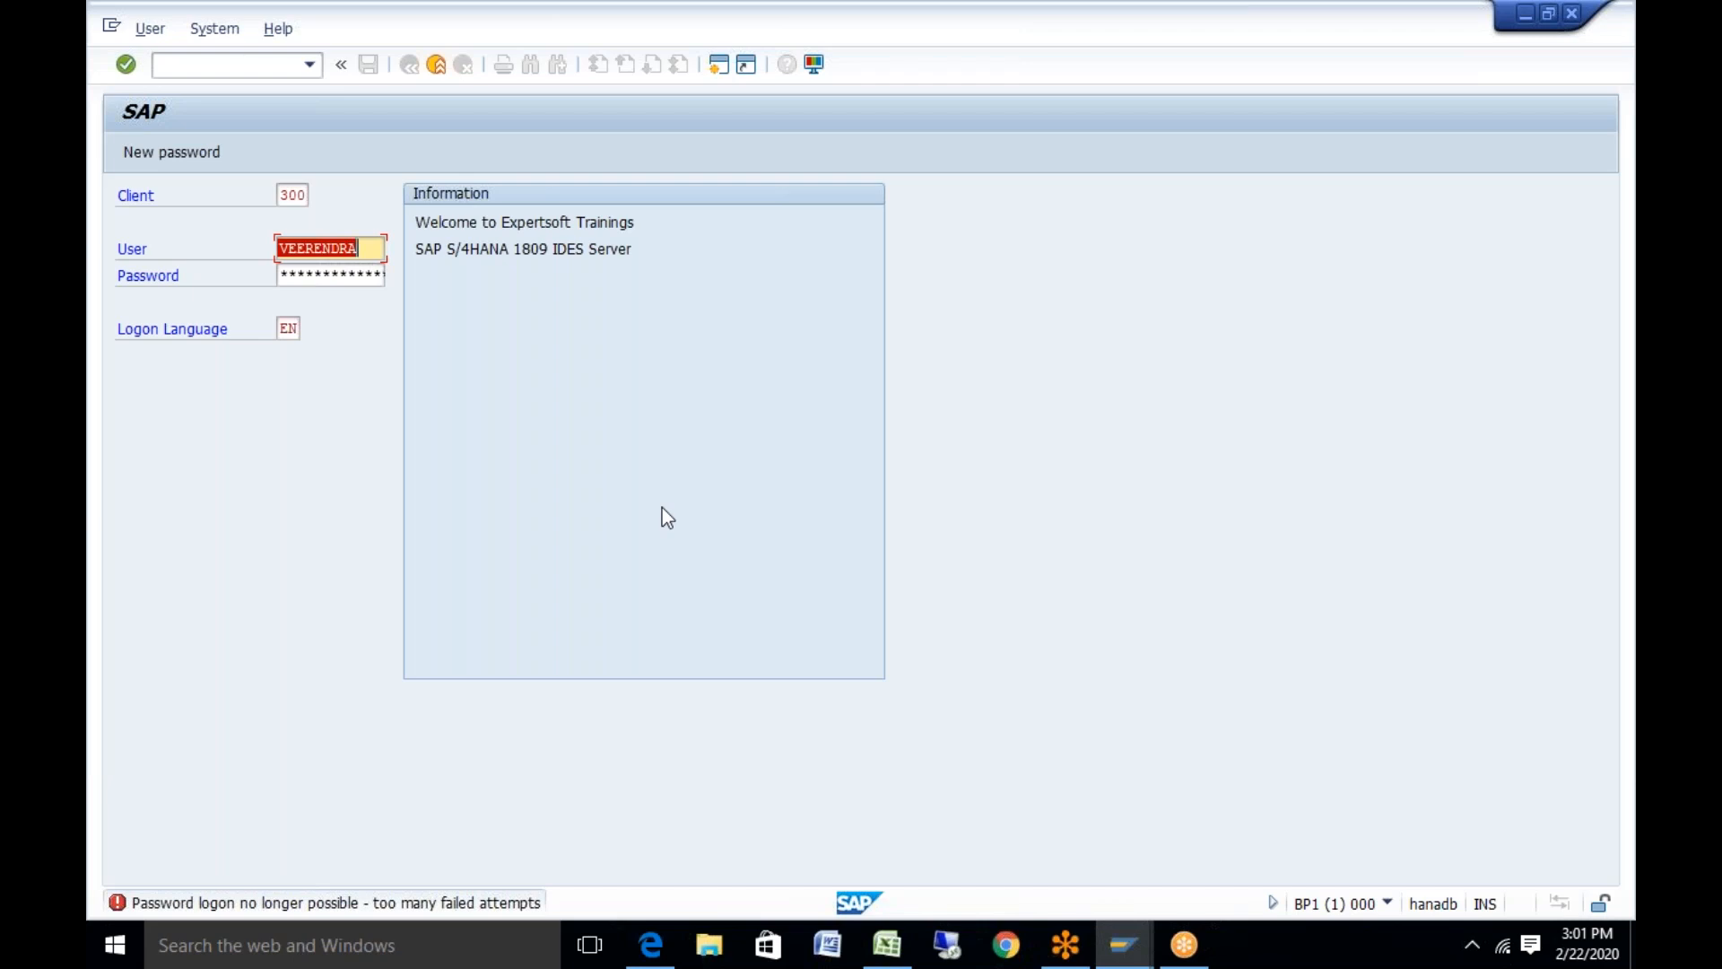
Log on to client 300 with the current password and enter a new password twice
left_click(344, 271)
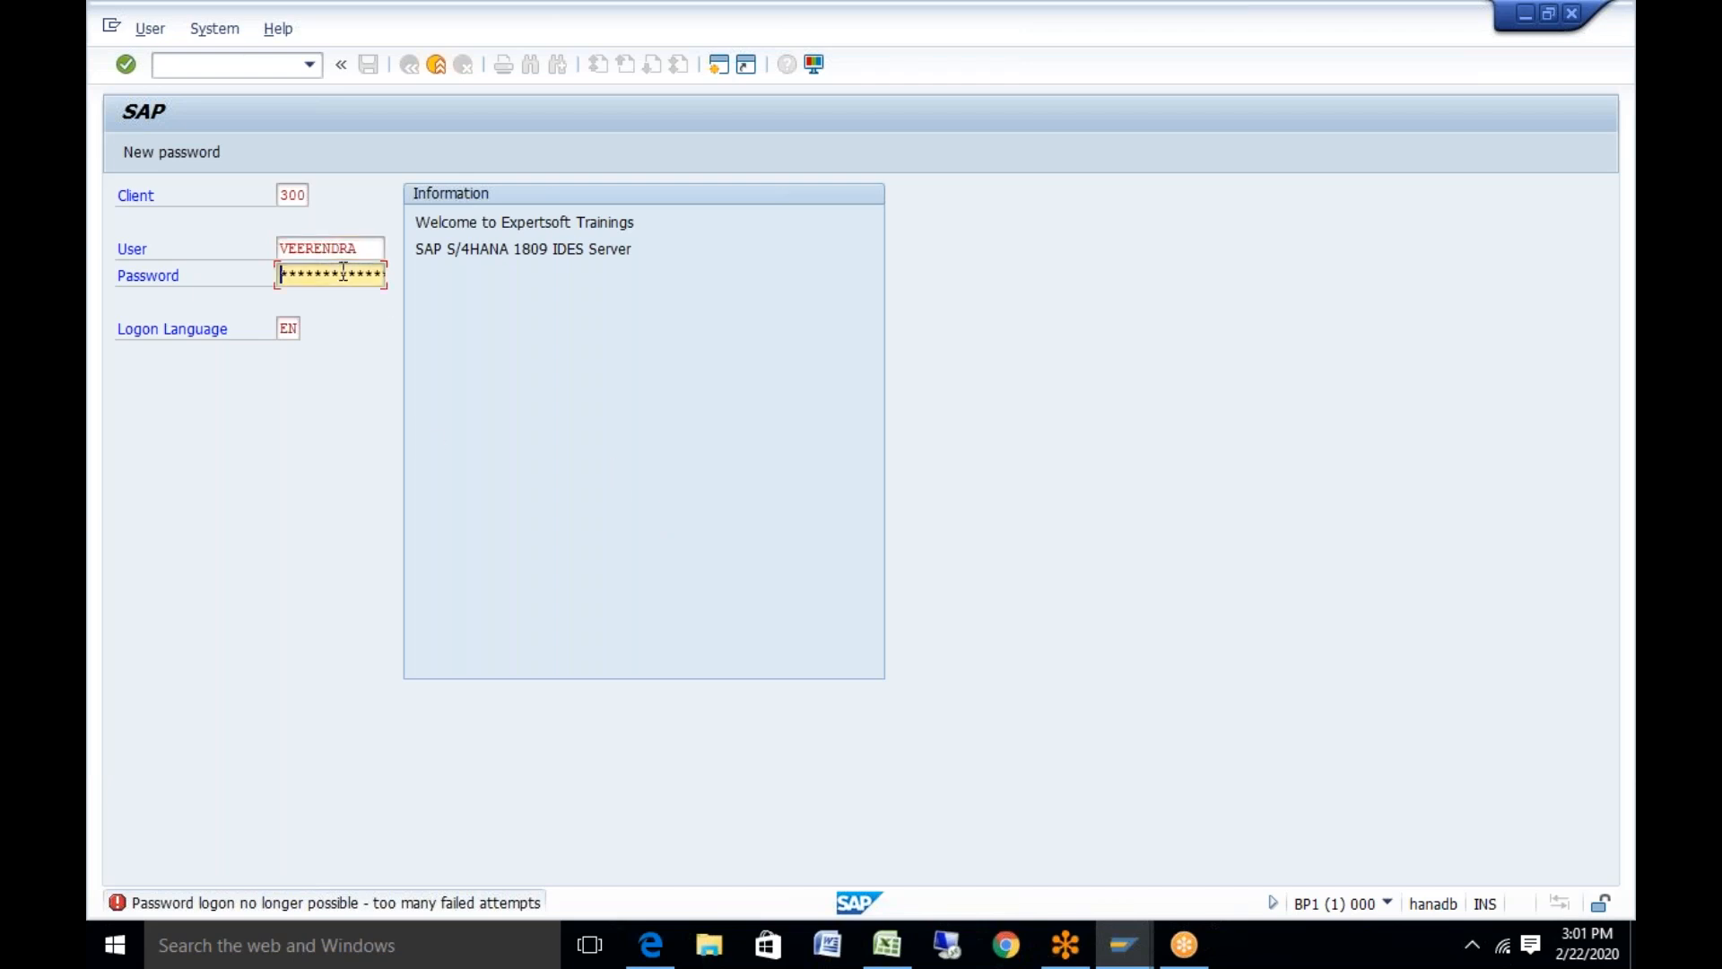
type("******")
key("Return")
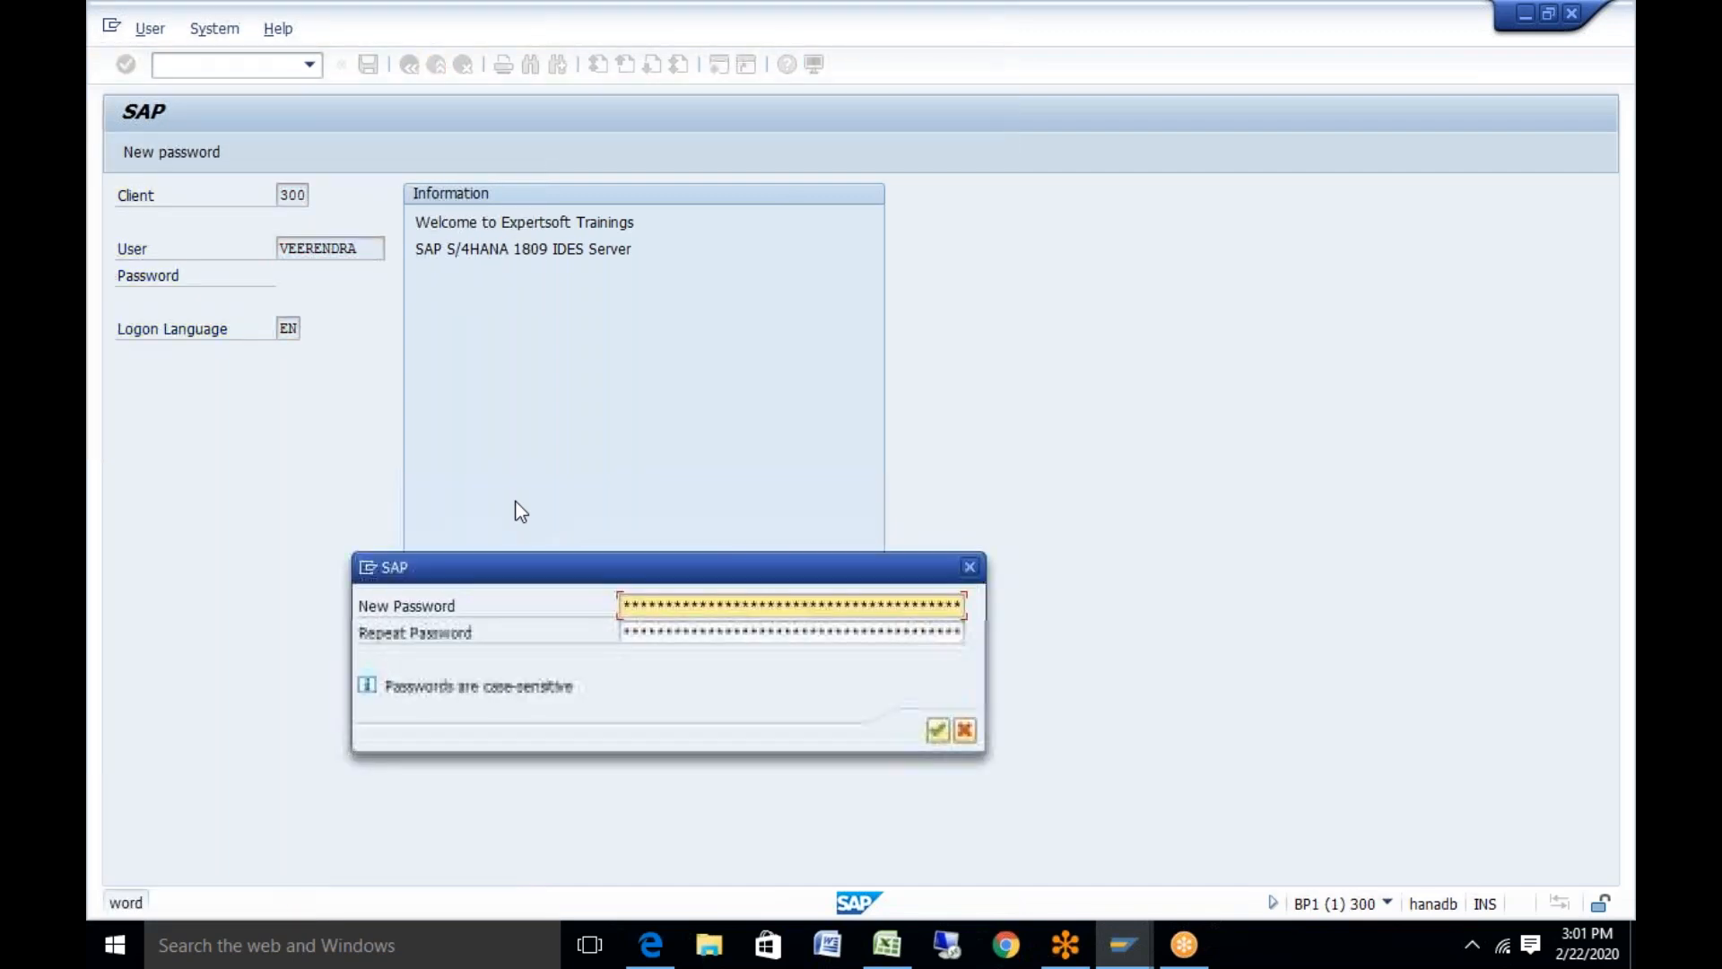
type("**********")
key("Tab")
type("**********")
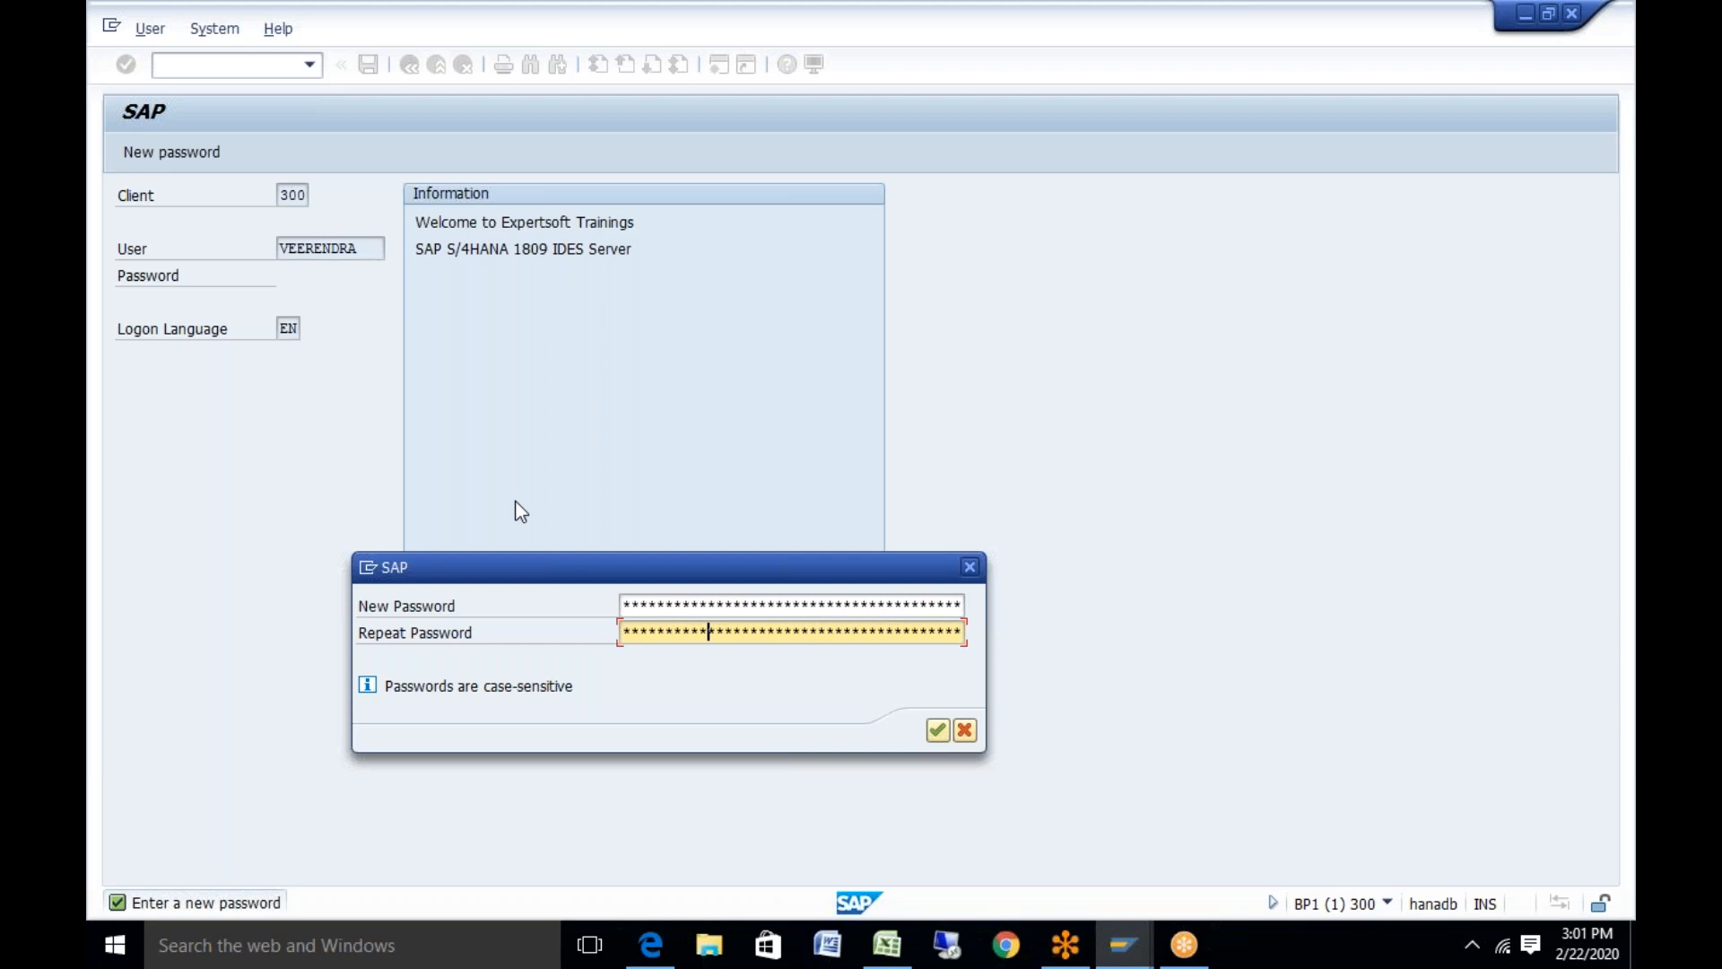
key("Return")
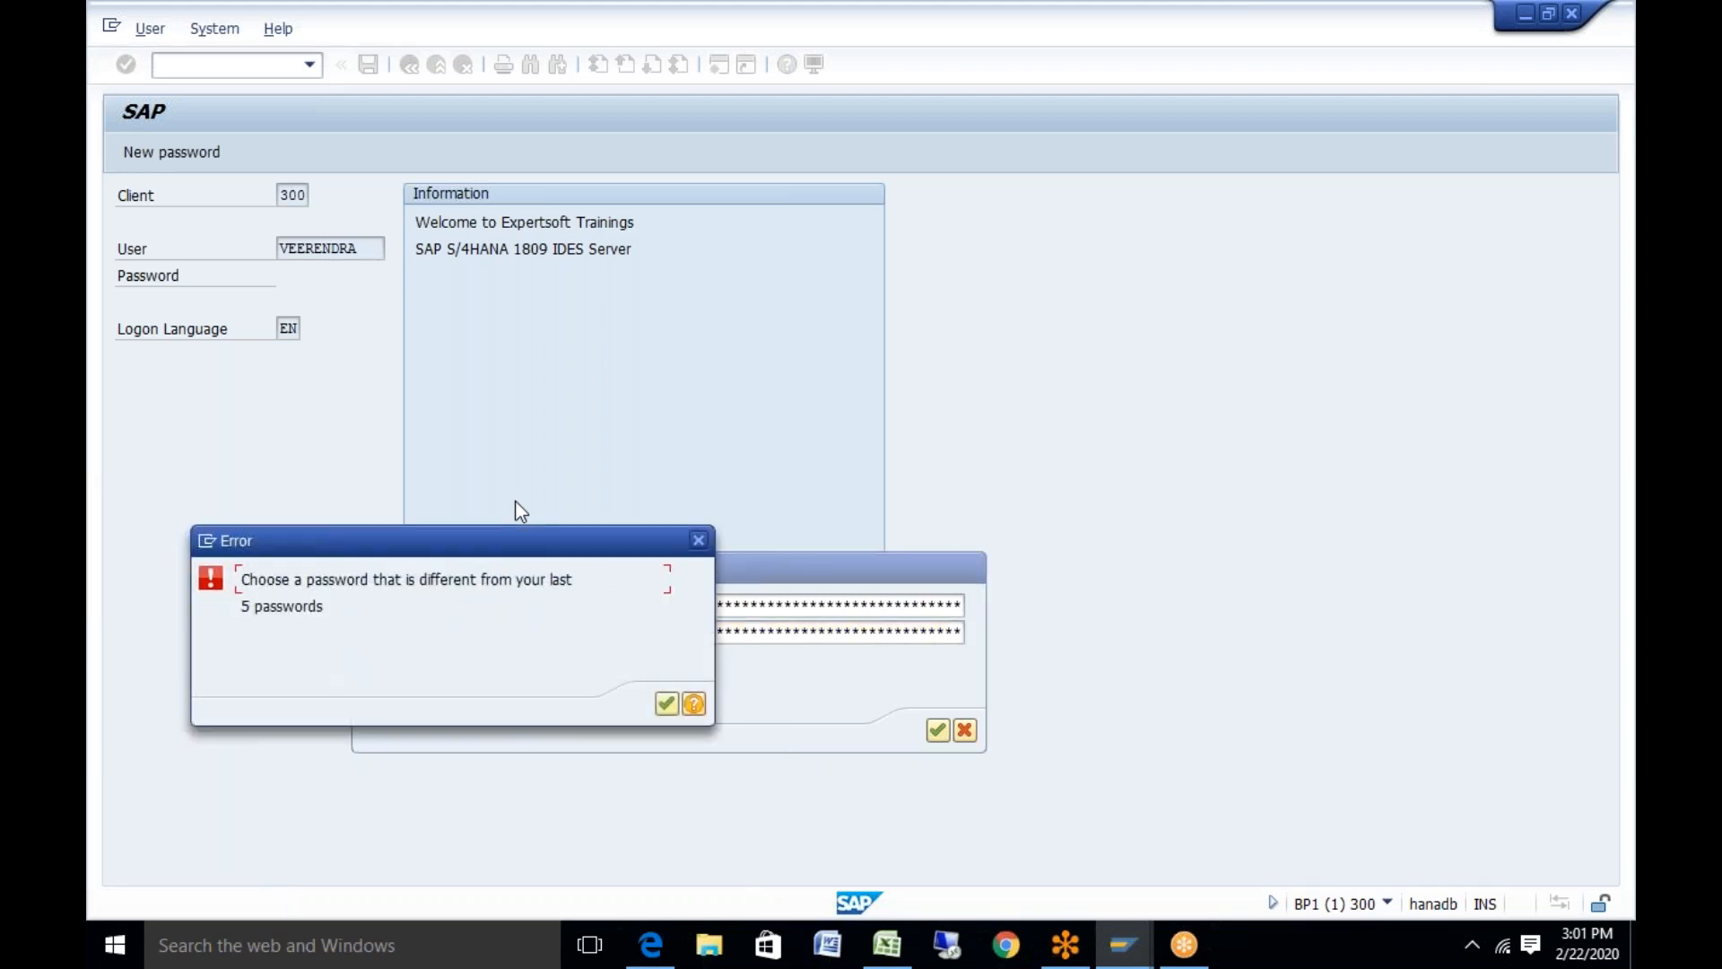
Dismiss the password-history error and set a different new password, confirming it
key("Return")
type("*****")
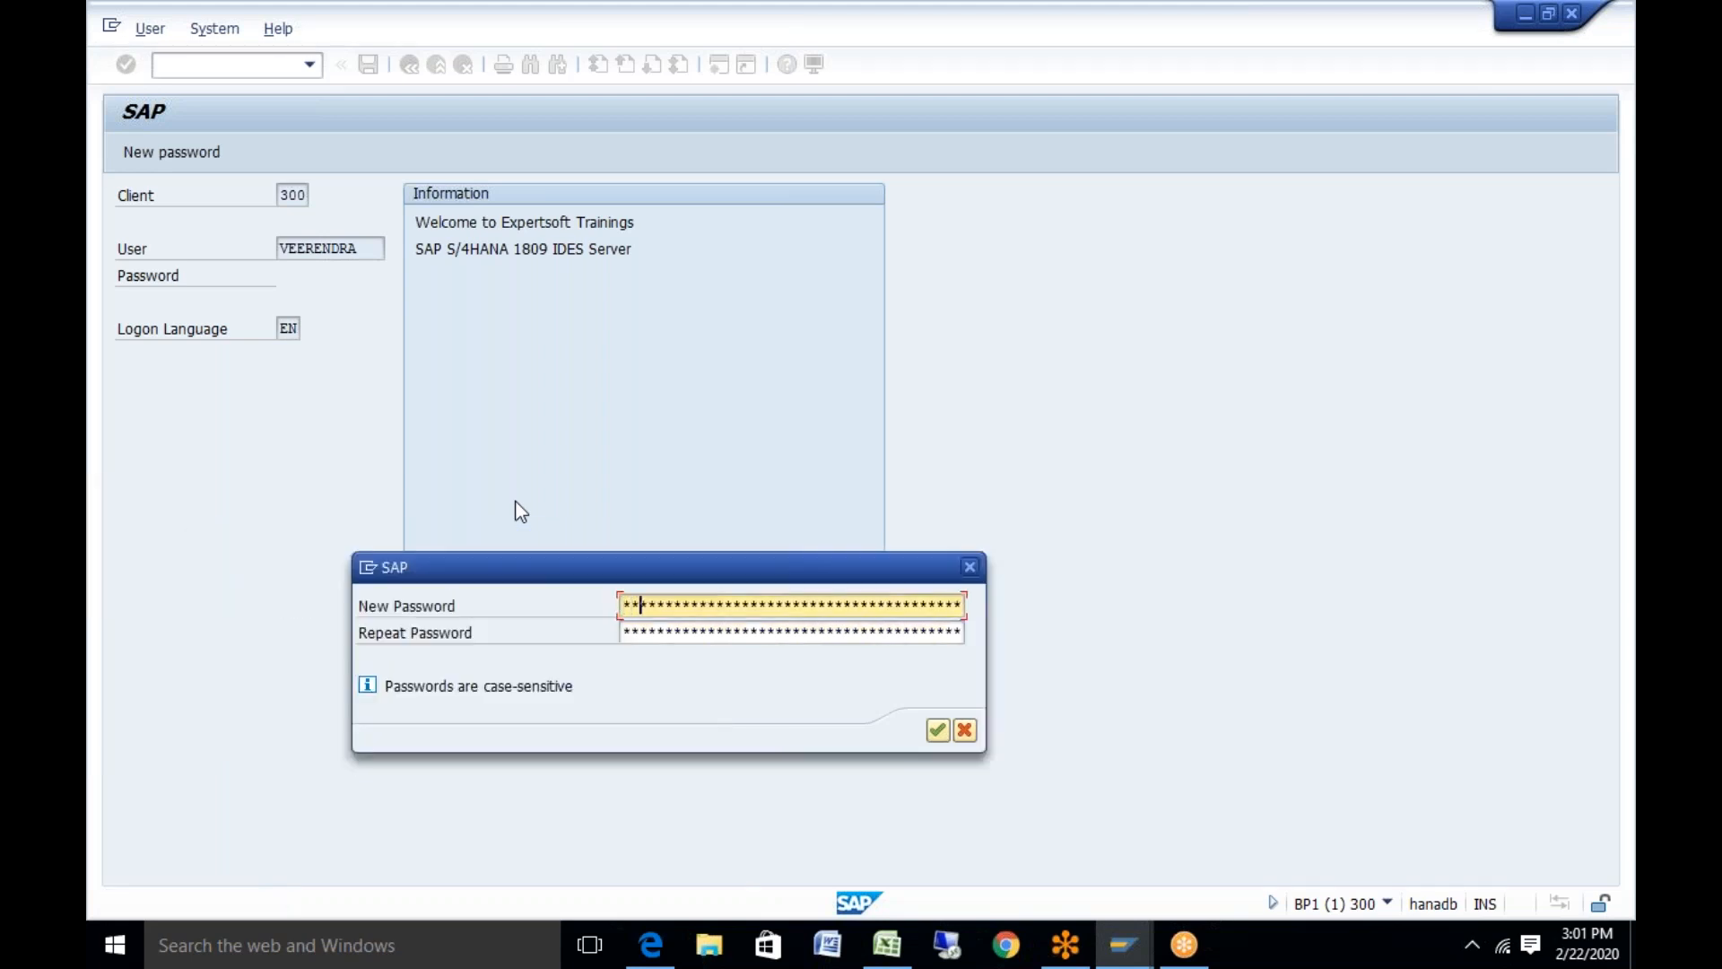
type("******")
key("Tab")
type("***********")
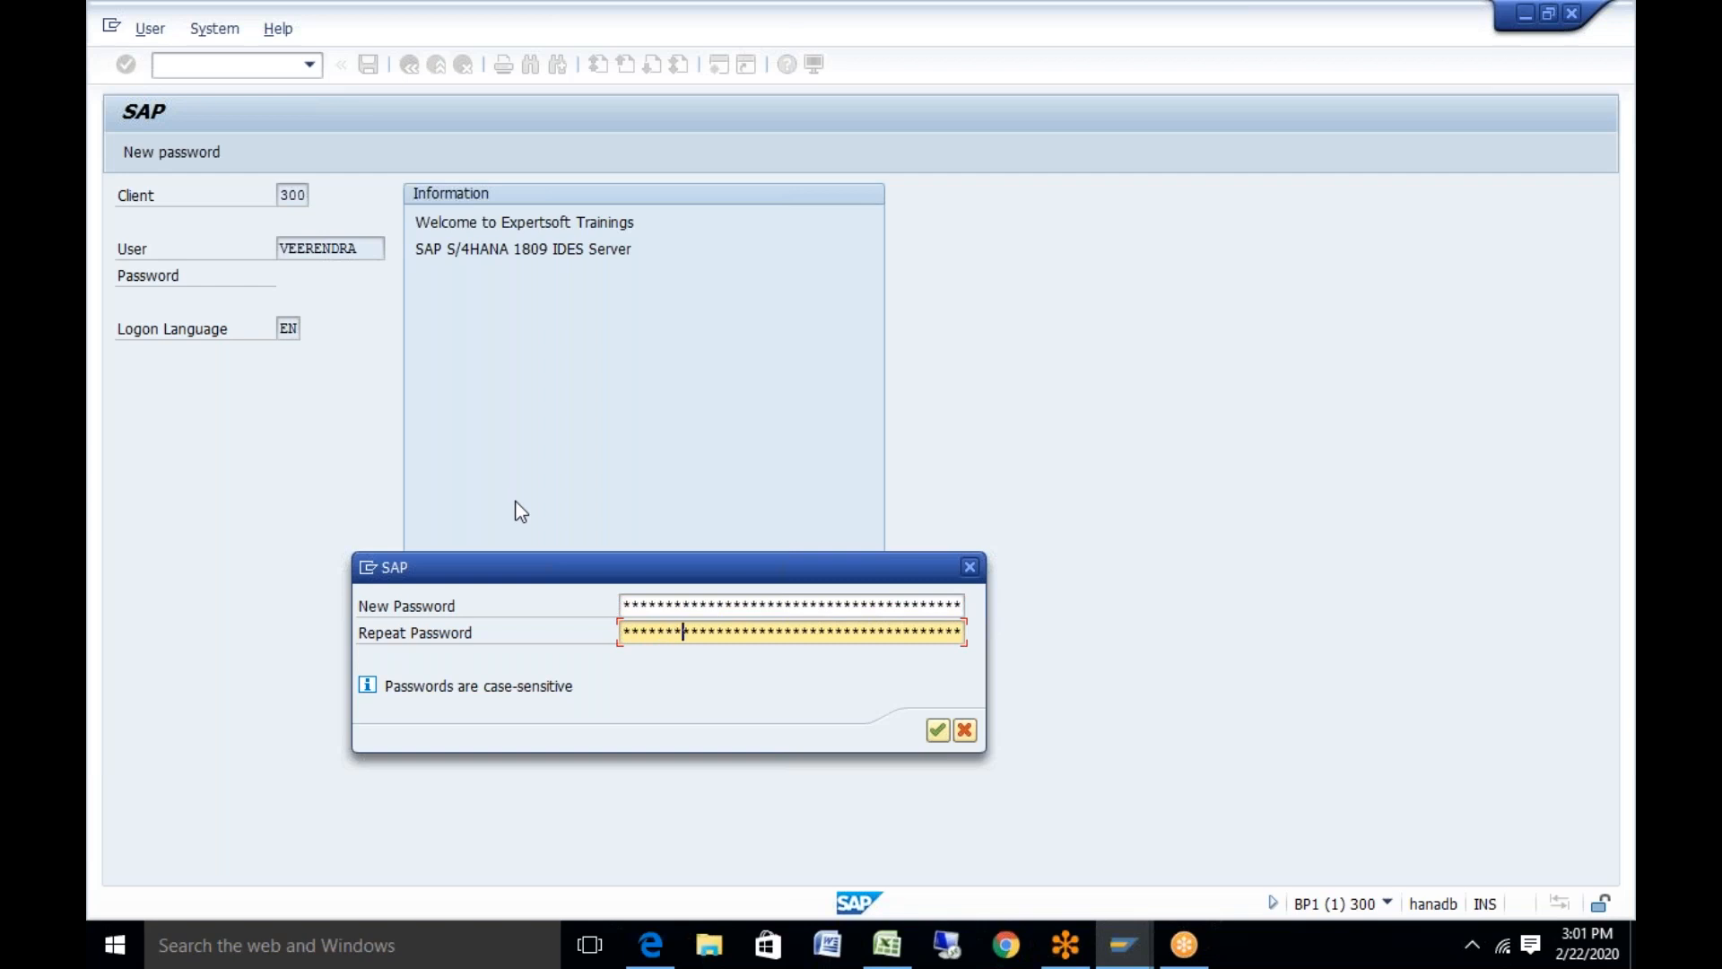
key("Return")
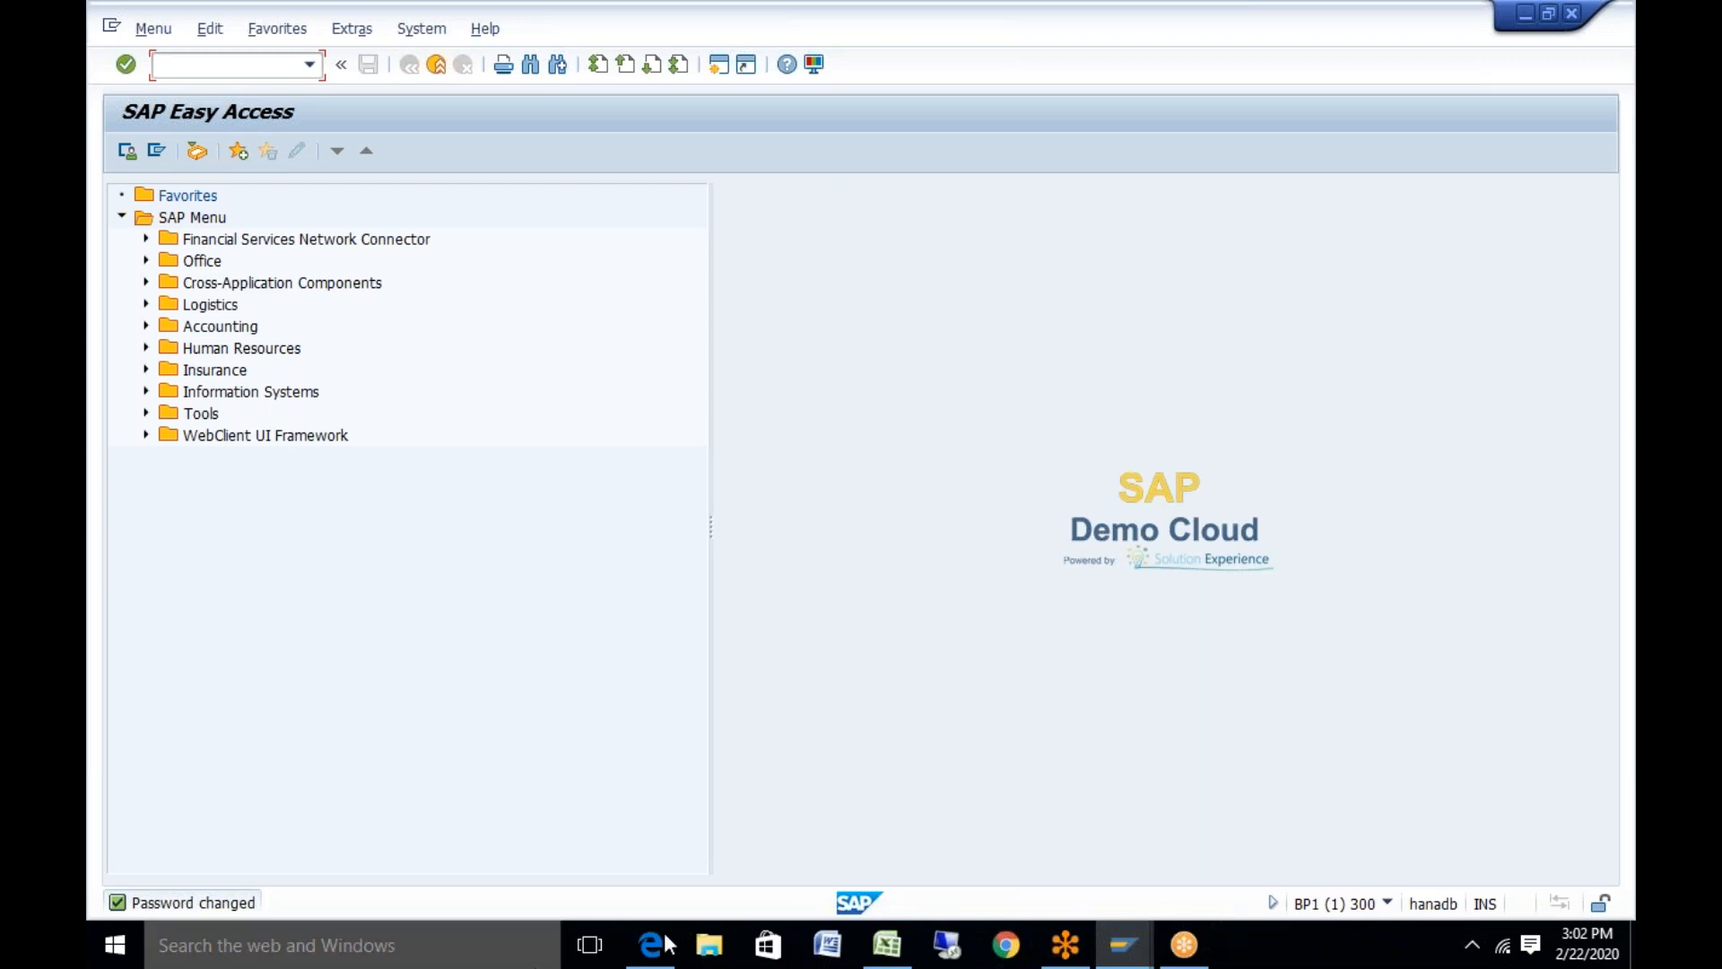
Switch to the TM test data Excel workbook
left_click(887, 944)
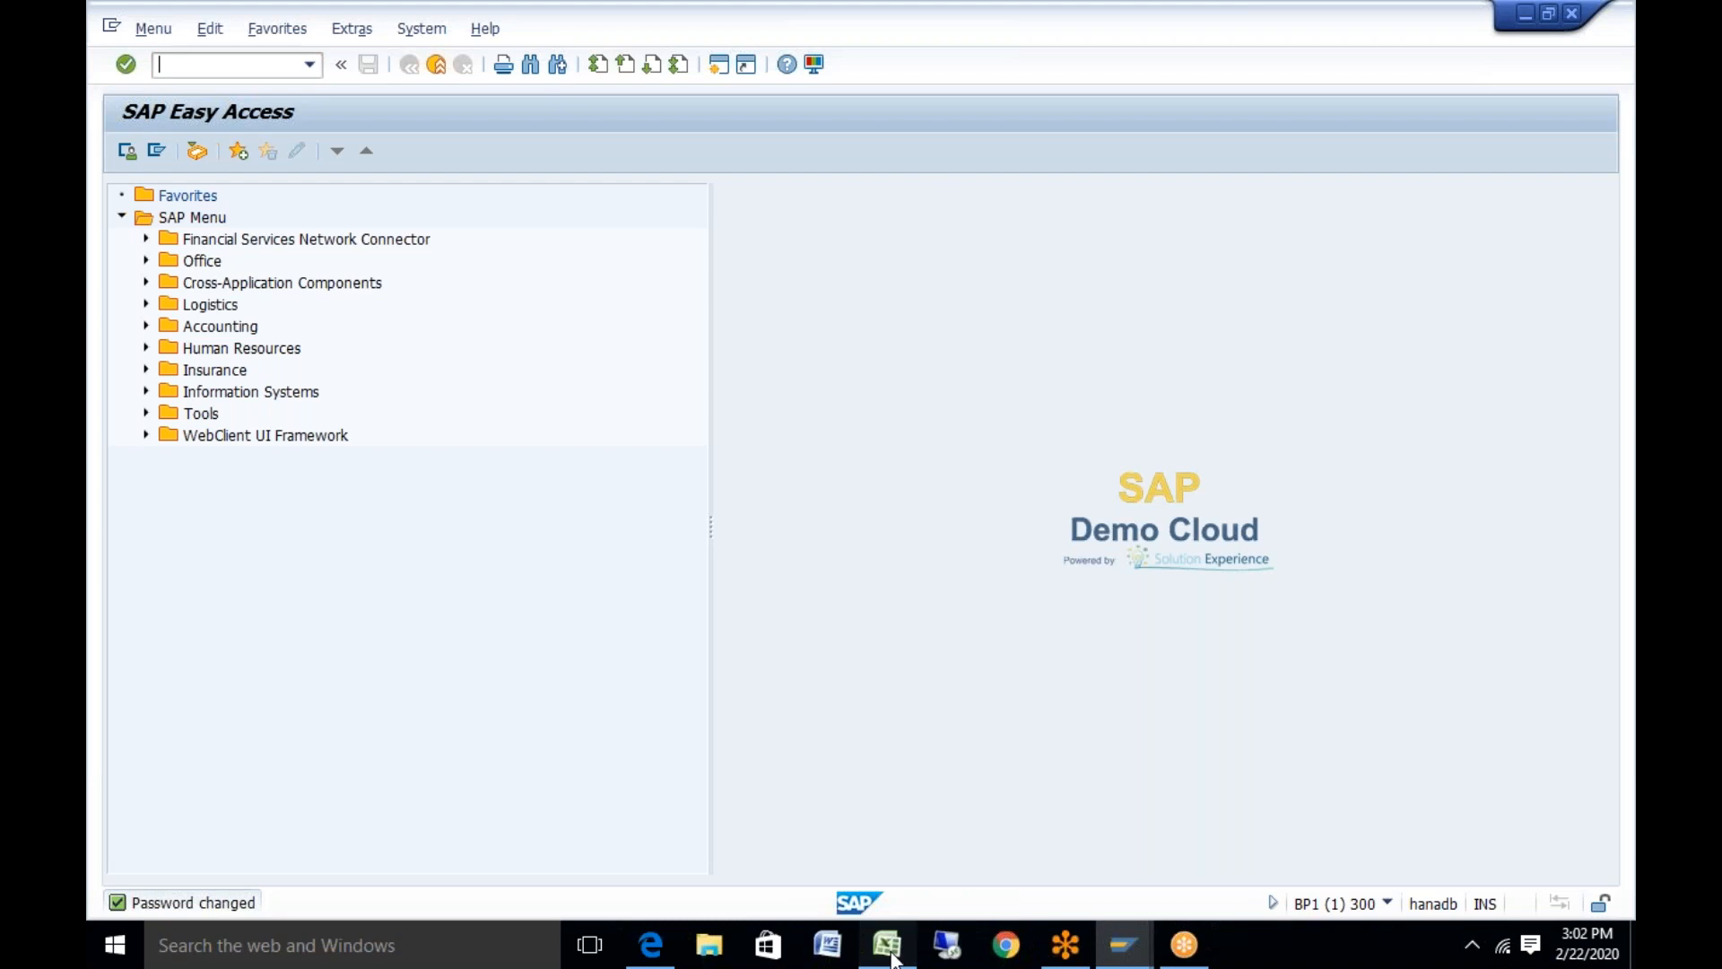
left_click(221, 646)
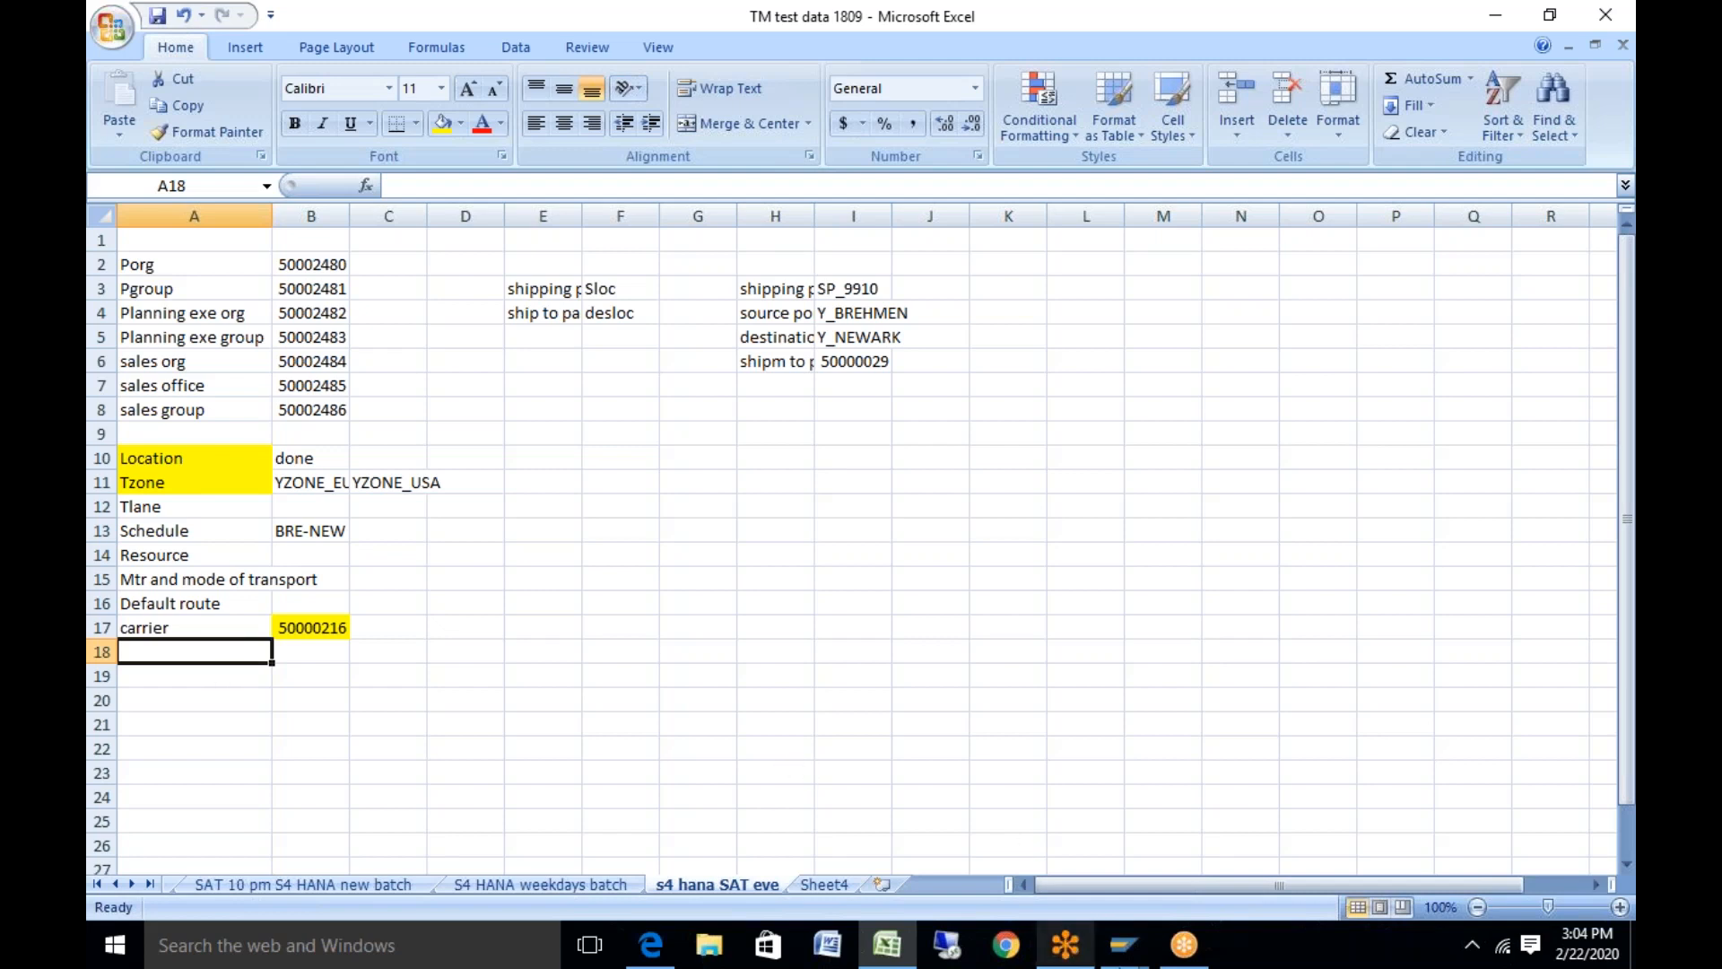
left_click(1124, 945)
Bring the SAP Easy Access window for client 300 back to the front
left_click(1188, 812)
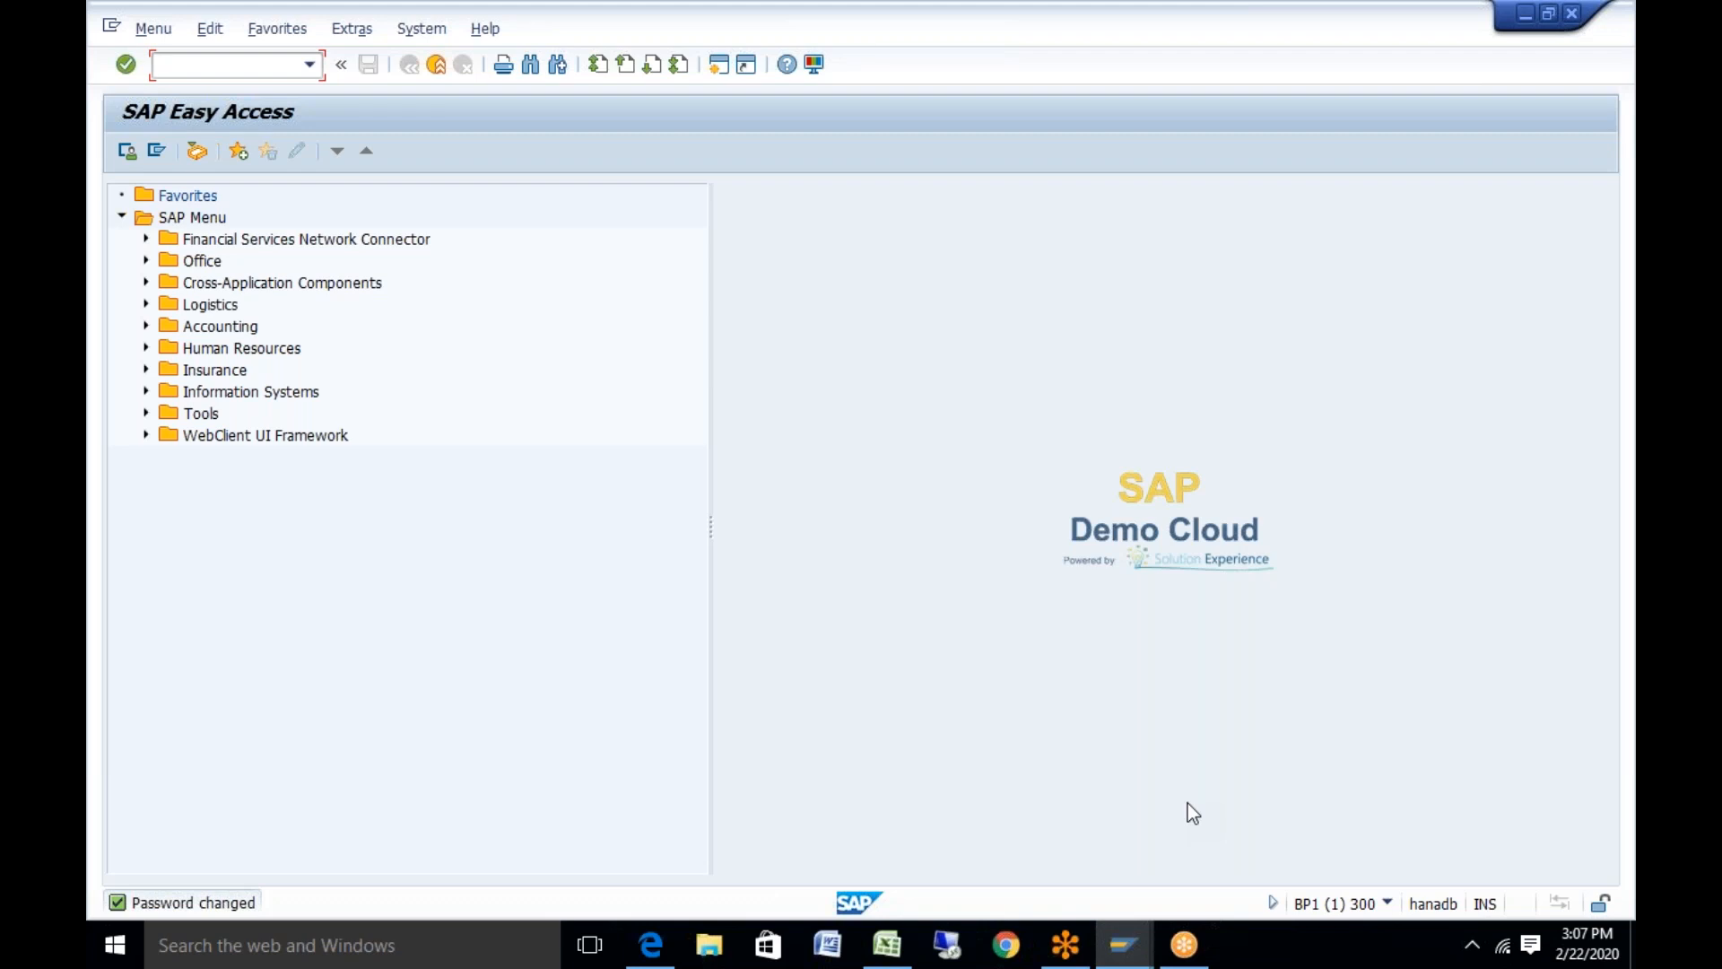
Run SPRO, open the SAP Reference IMG, and expand Transportation Management > Master Data
type("spro")
key("Return")
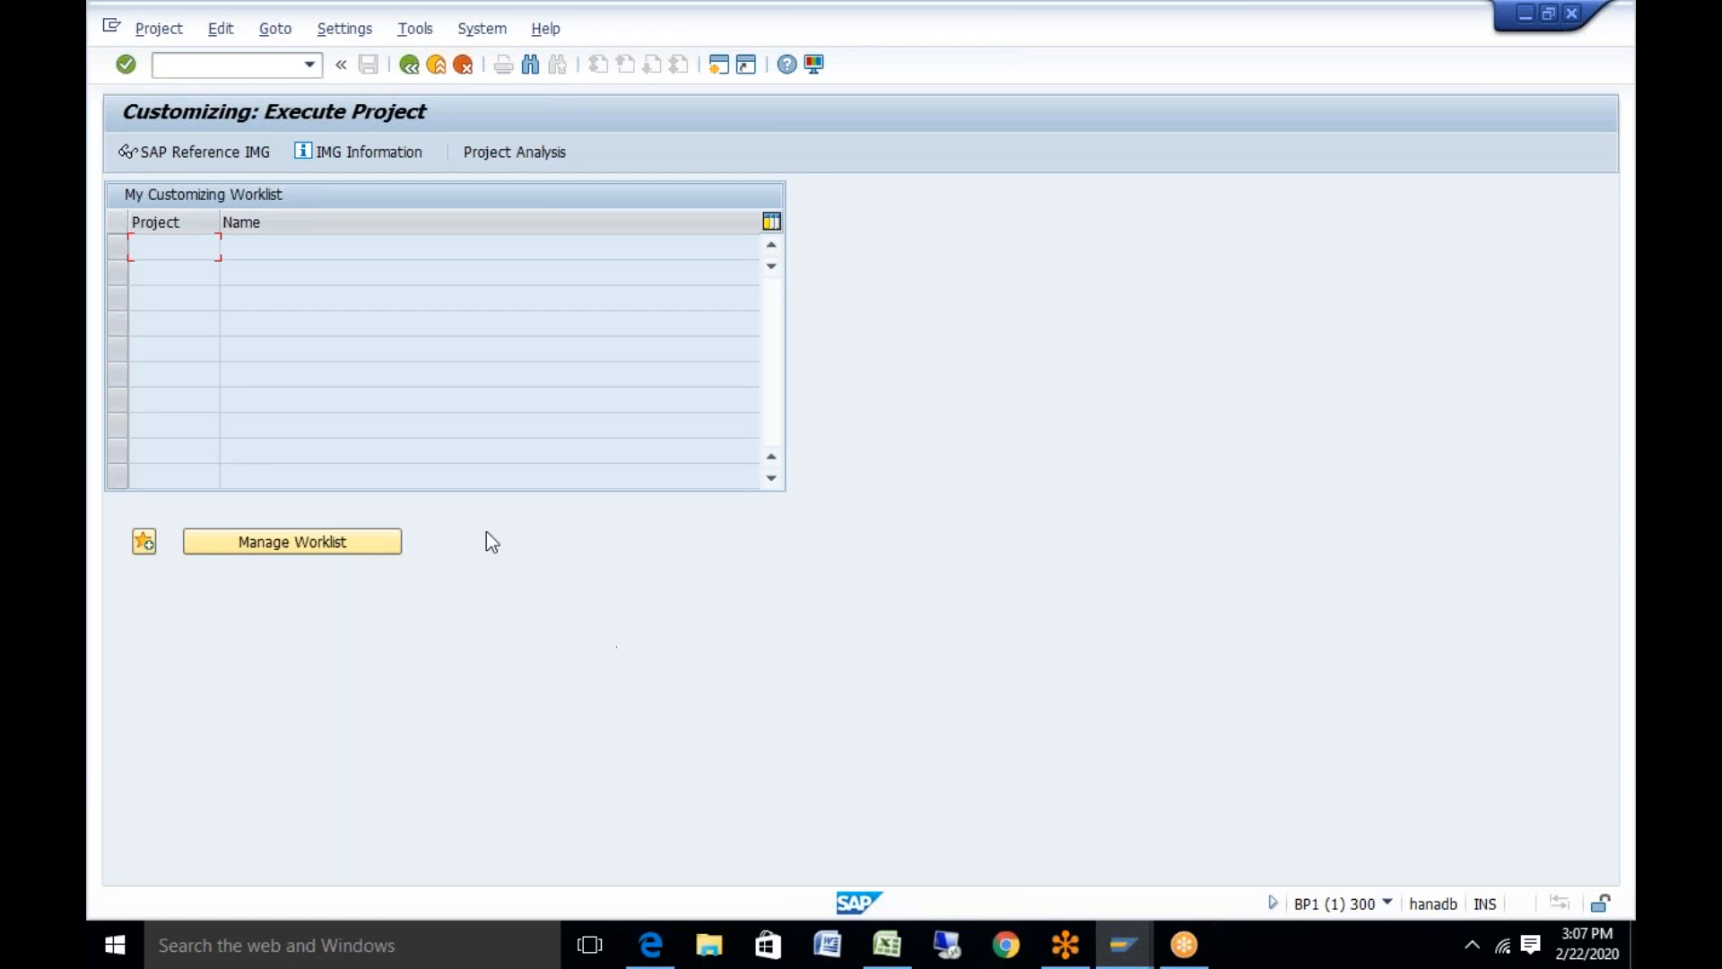
left_click(246, 148)
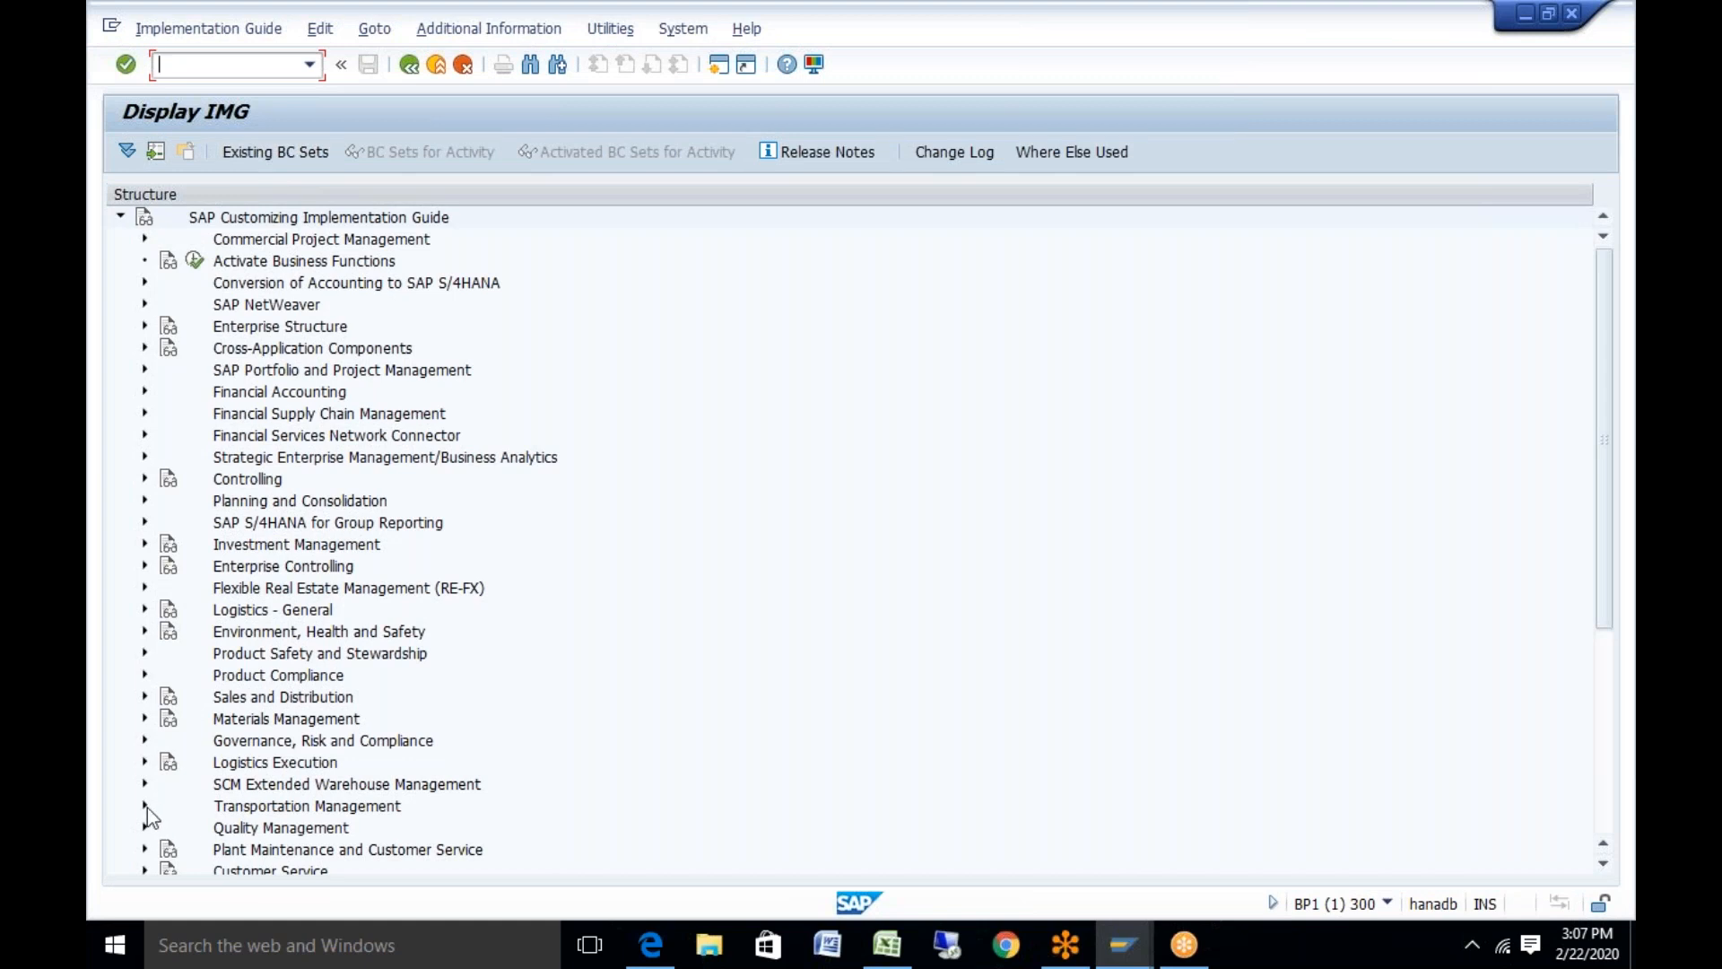
left_click(145, 804)
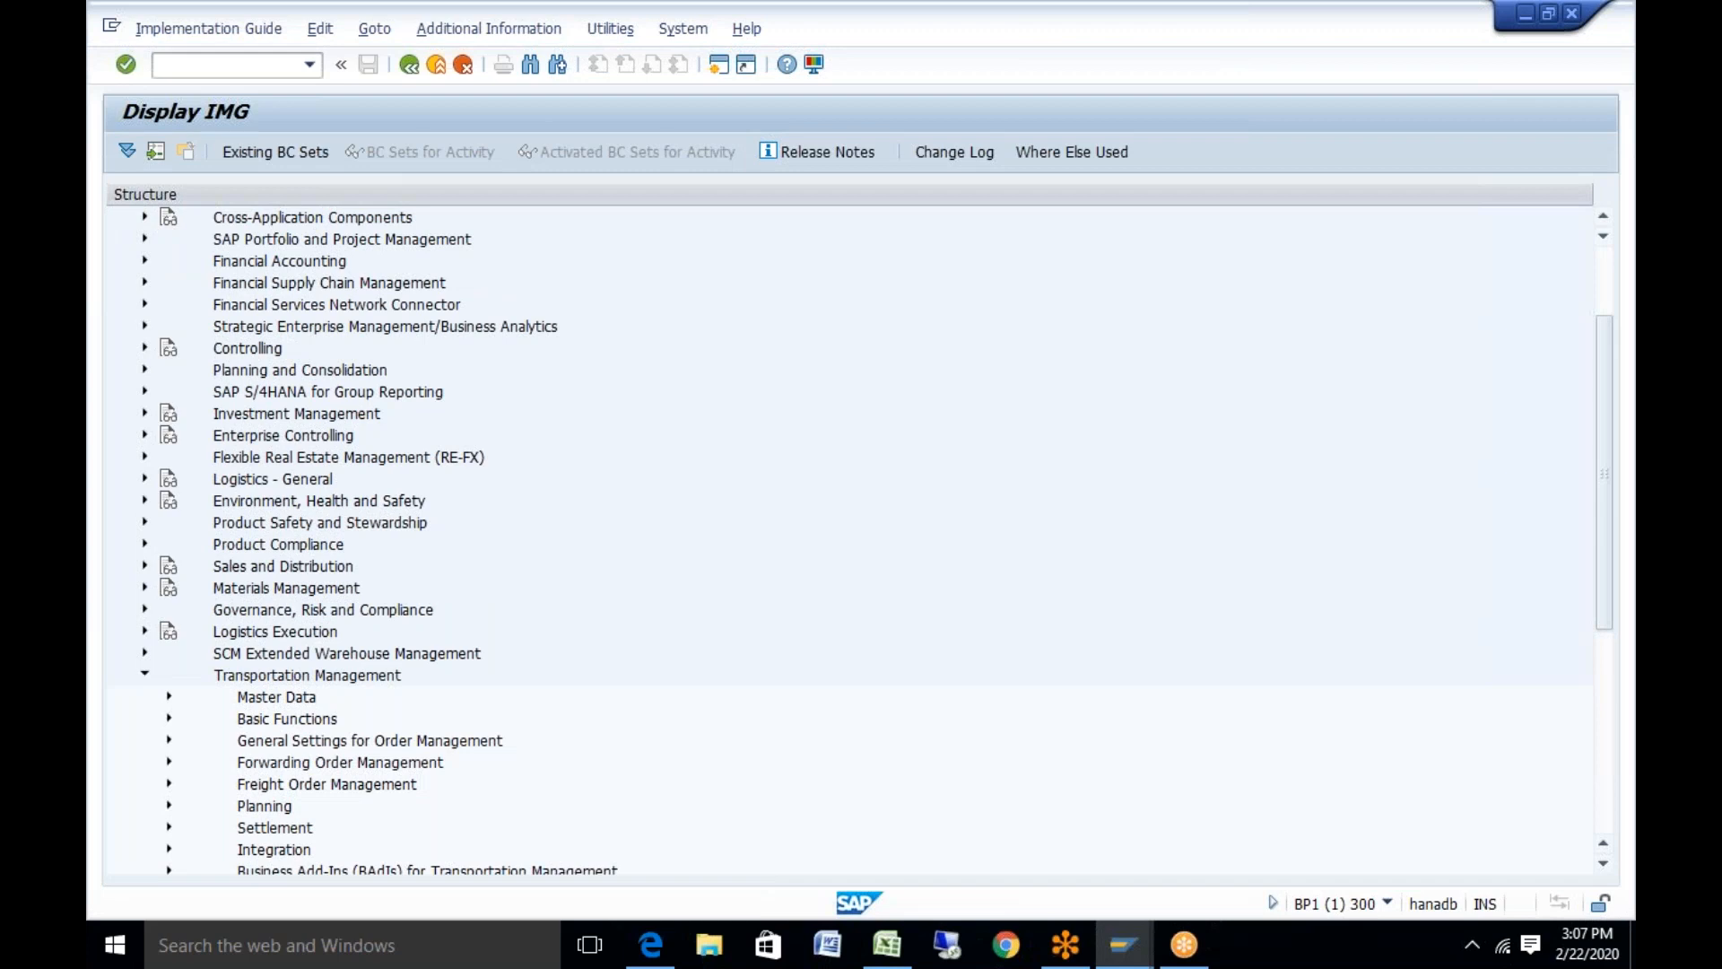
left_click(169, 697)
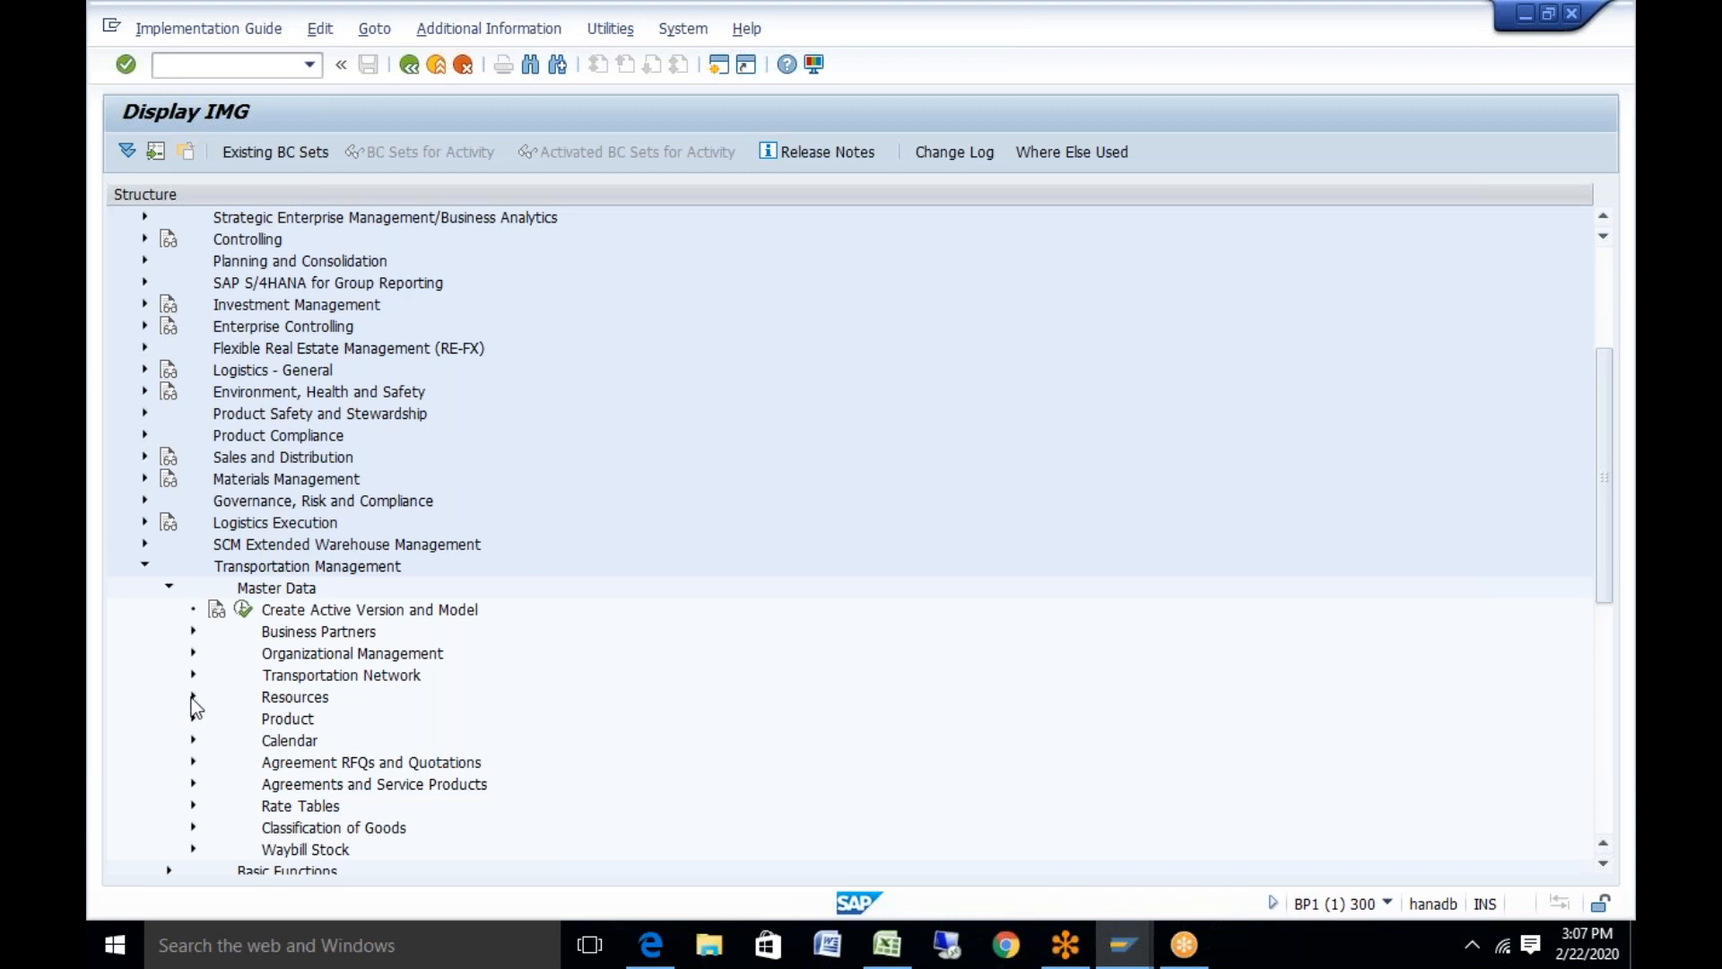
Expand Transportation Network > Transportation Lane and execute Define Transportation Mode
left_click(193, 697)
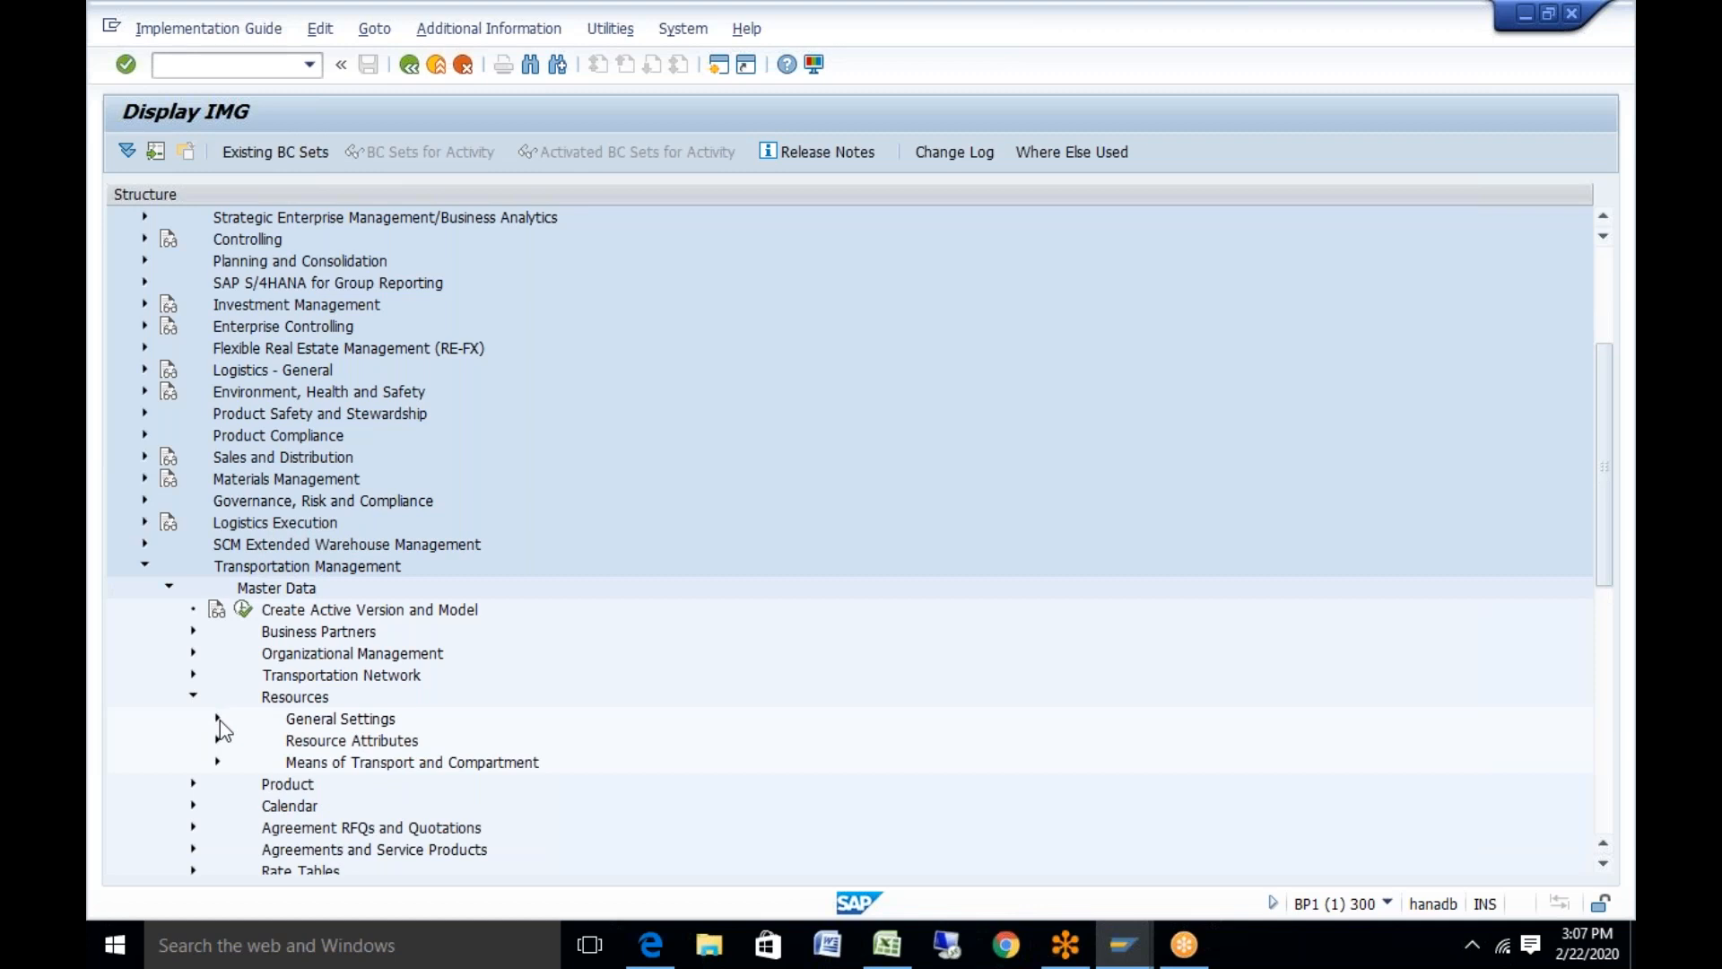
left_click(193, 697)
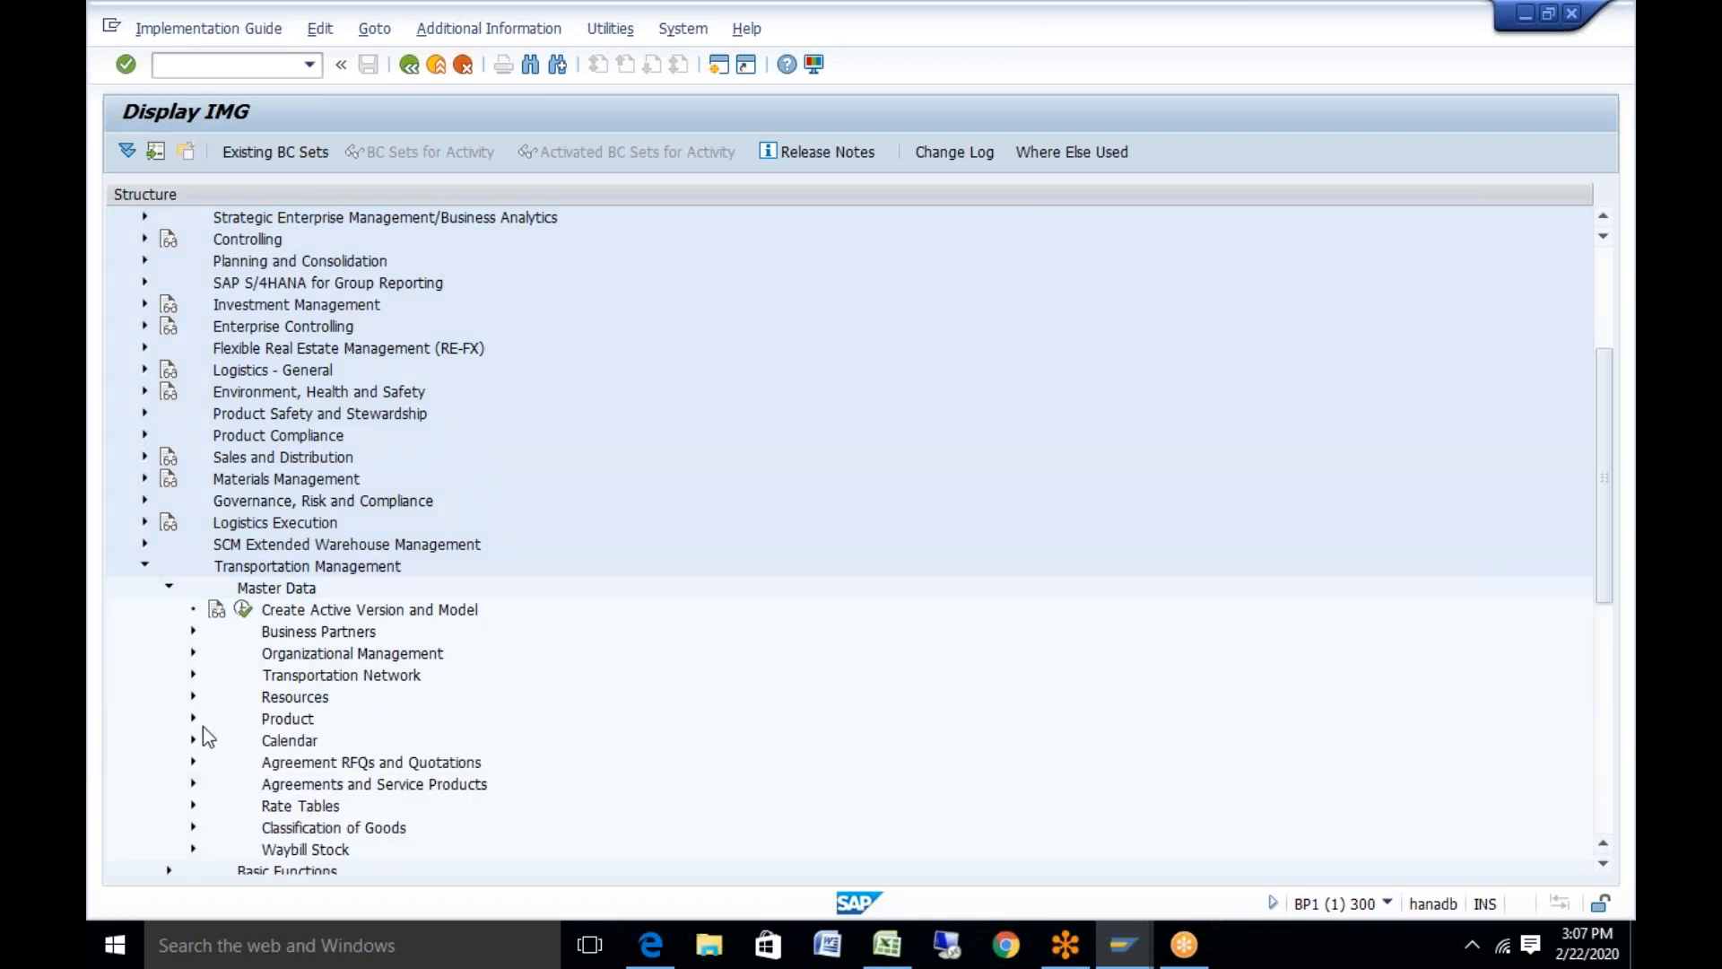
left_click(190, 673)
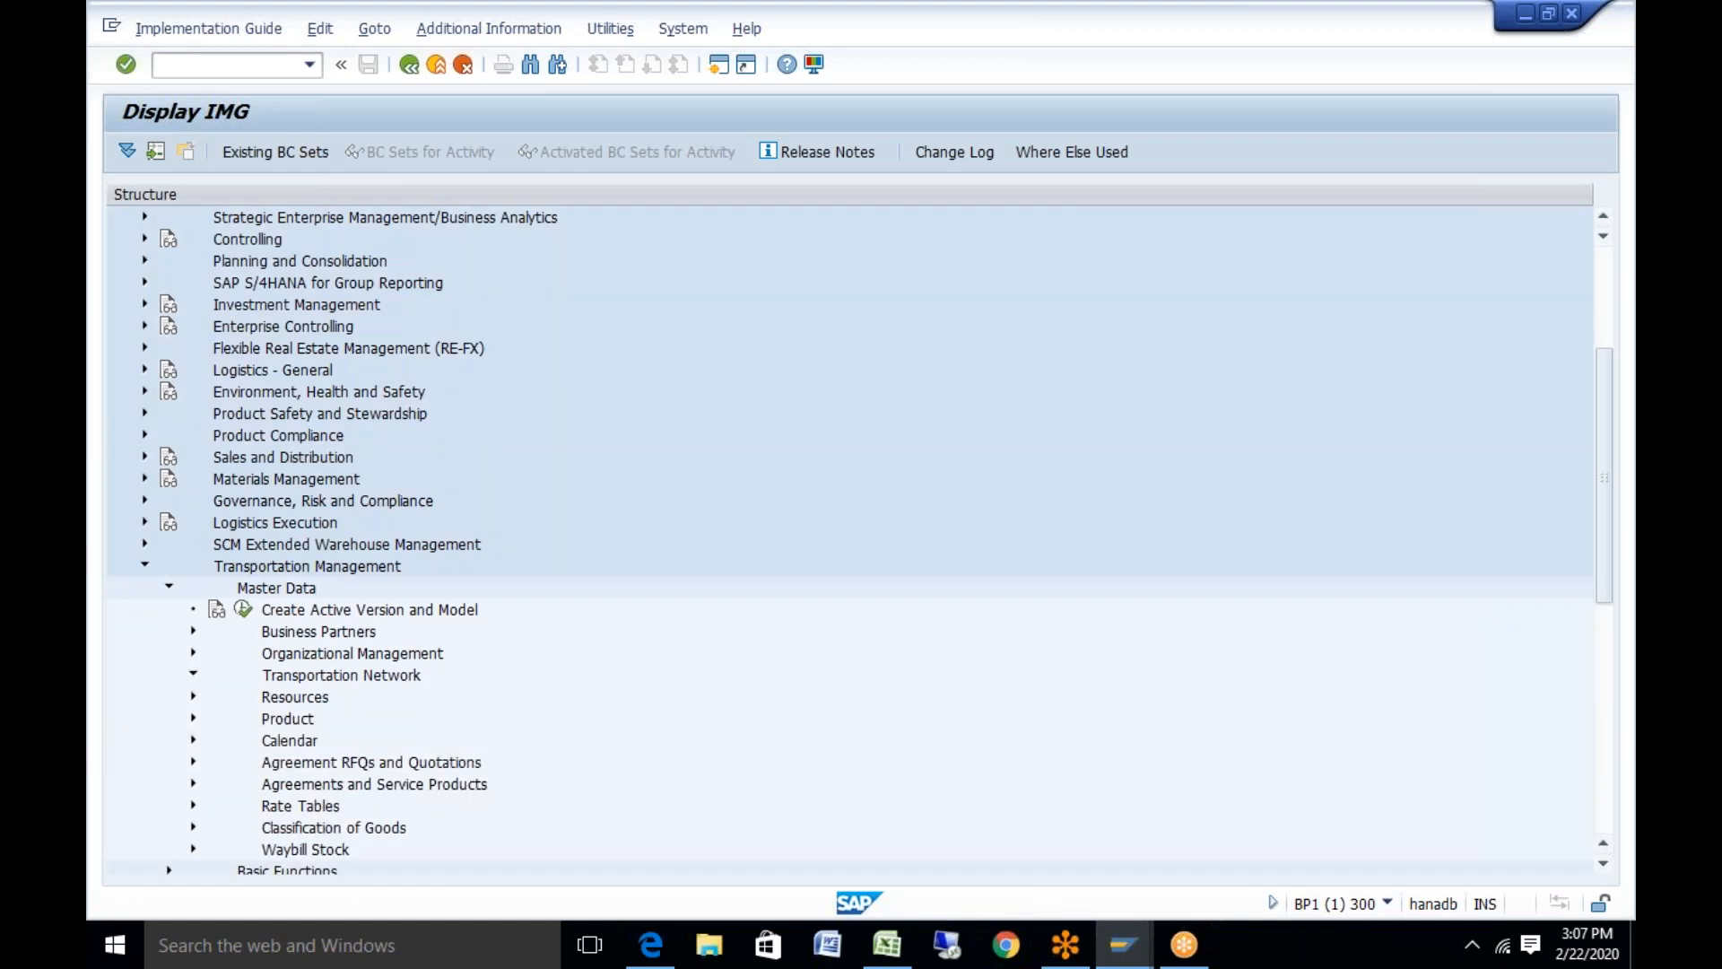
left_click(218, 697)
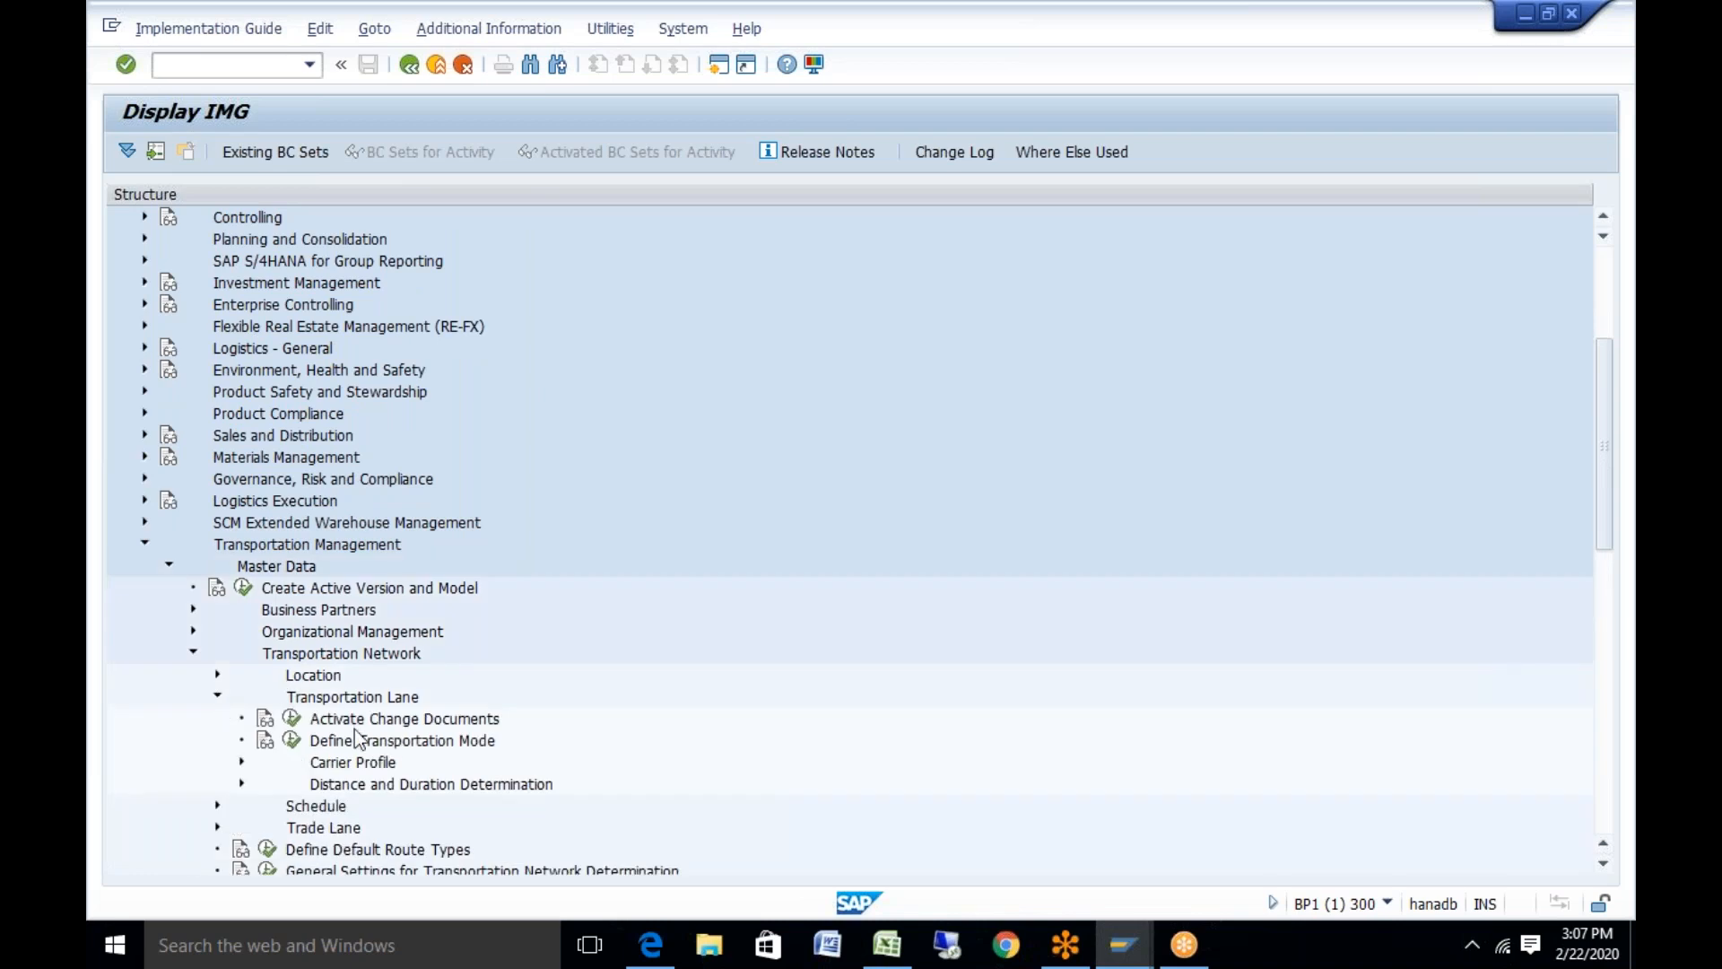
left_click(287, 745)
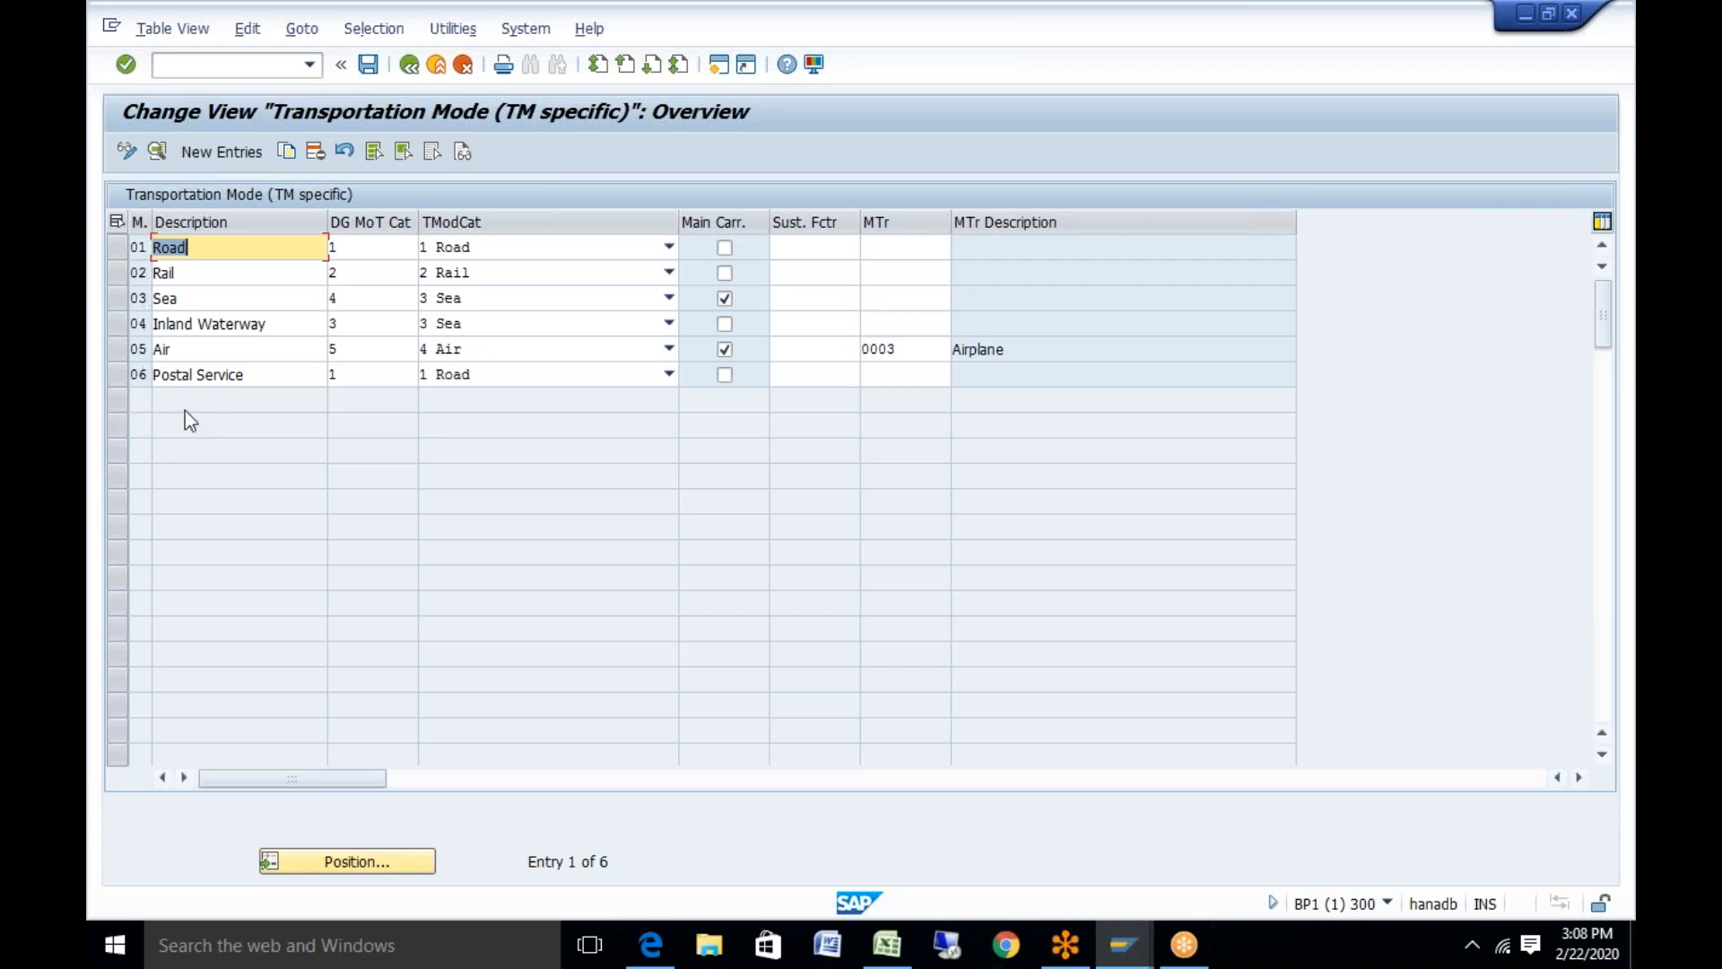
Open transportation mode 01 Road's details, keeping its TMode Category as 1 Road
double_click(138, 247)
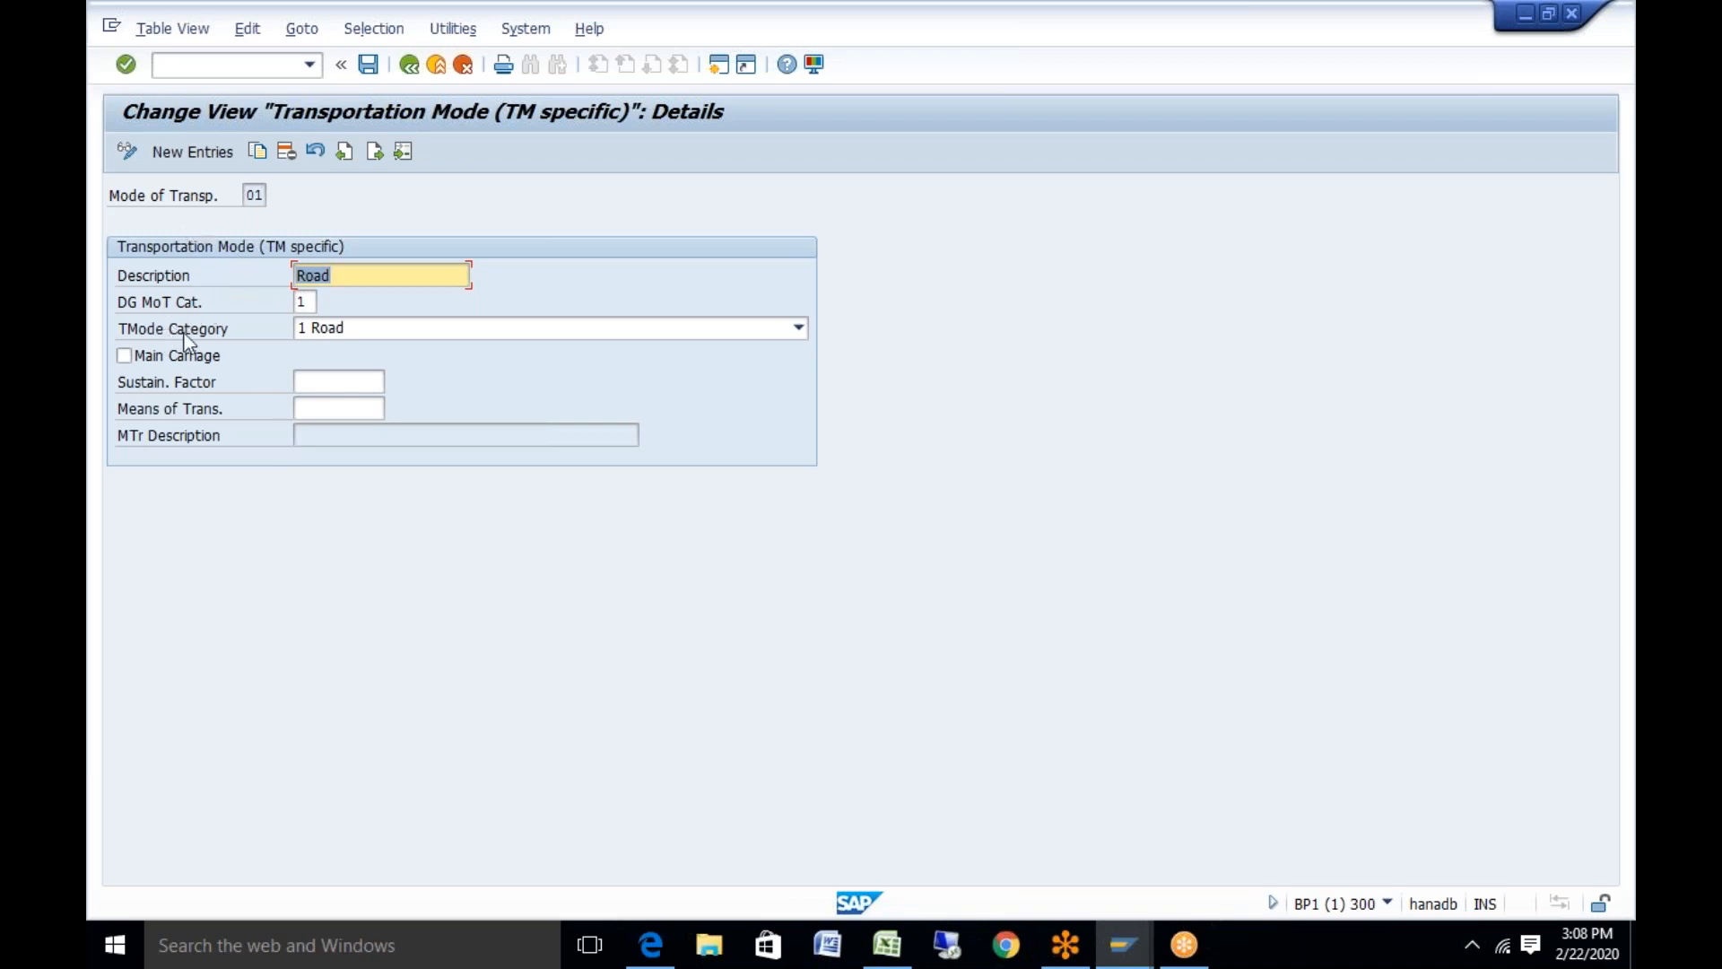
left_click(798, 330)
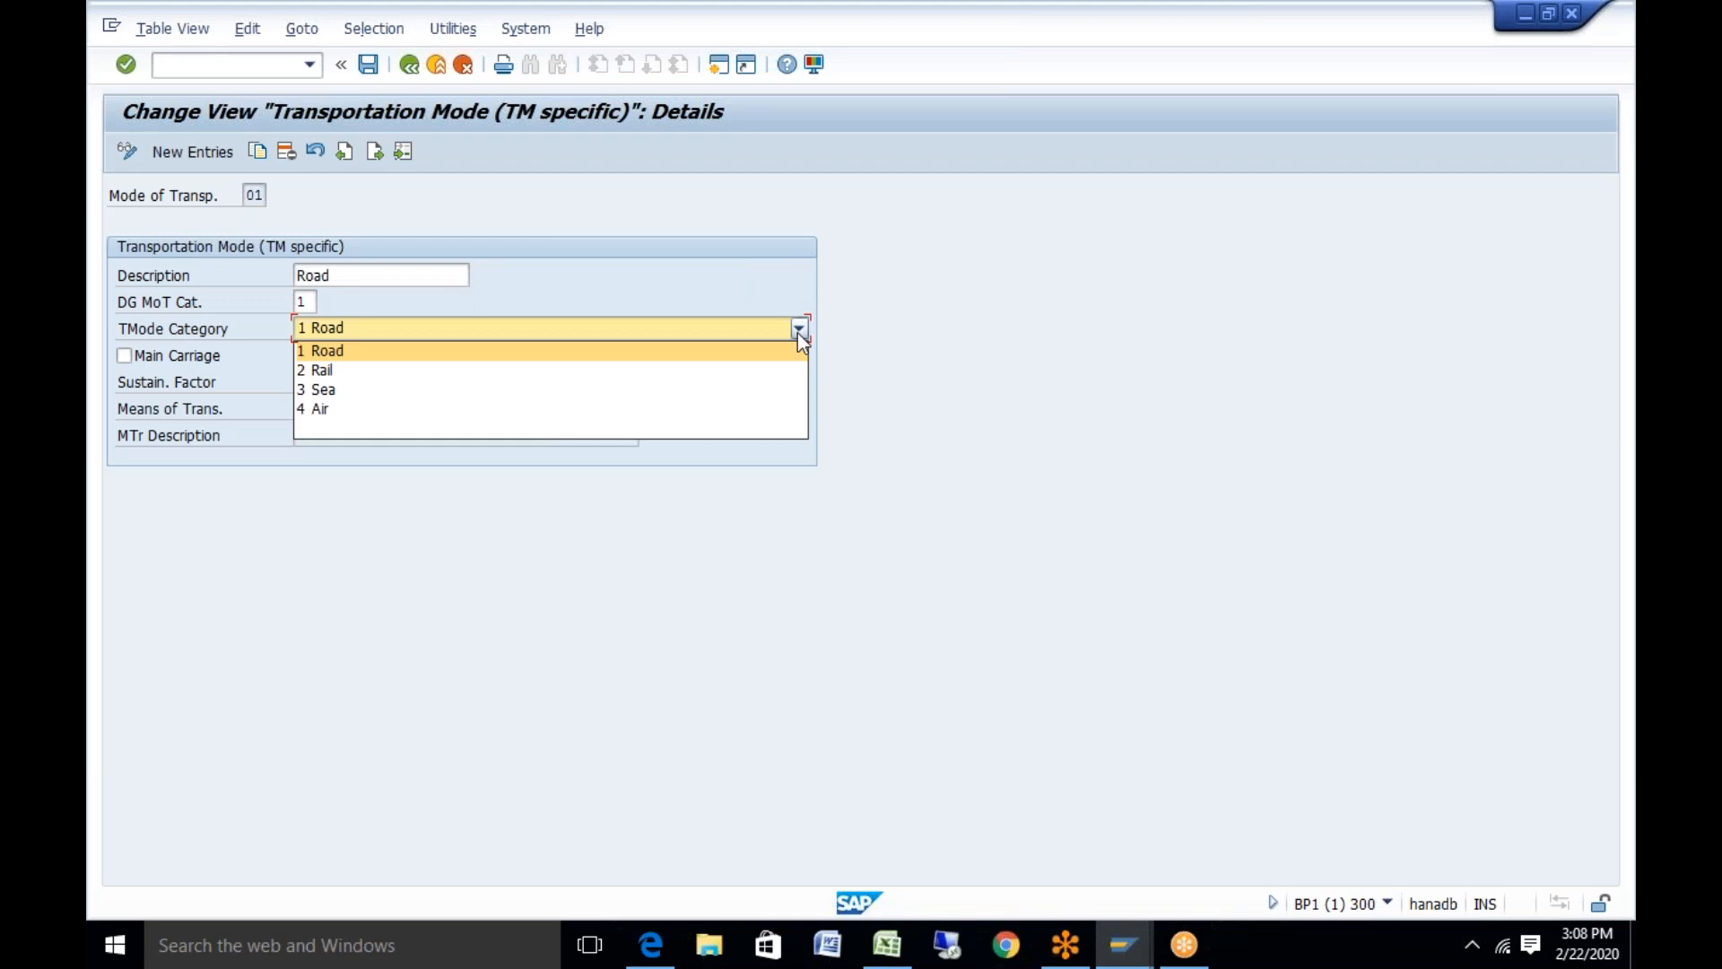
left_click(949, 283)
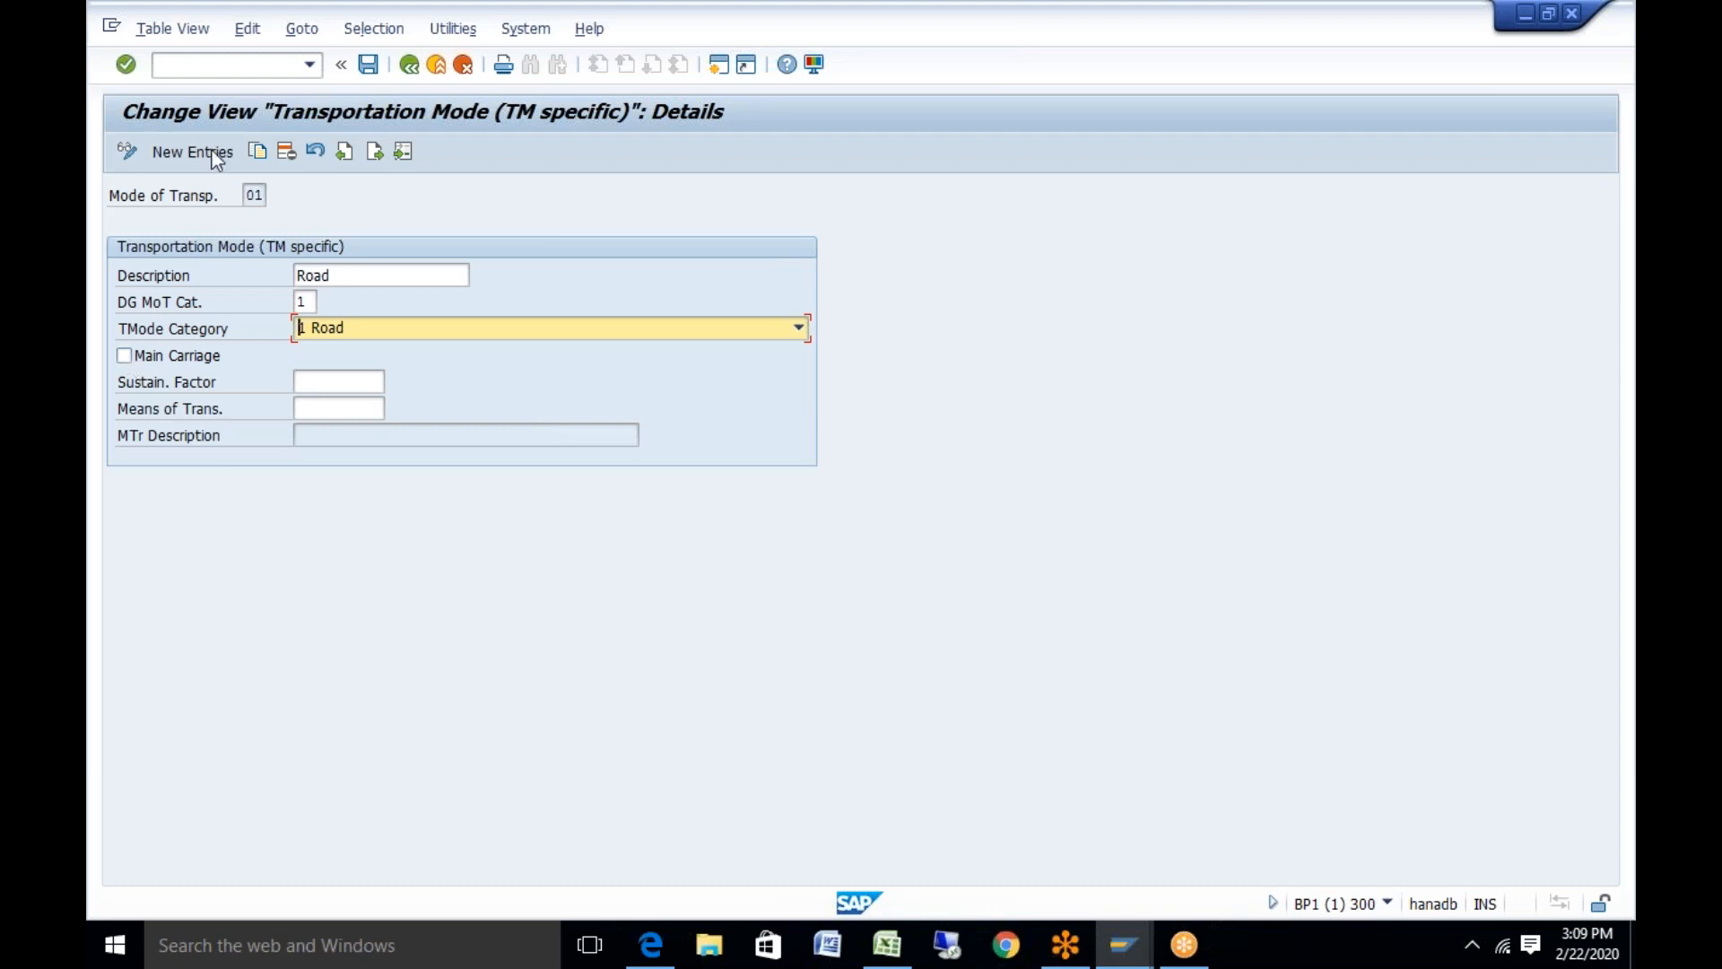
Go back to the mode overview and open the details of mode 03 Sea
left_click(409, 64)
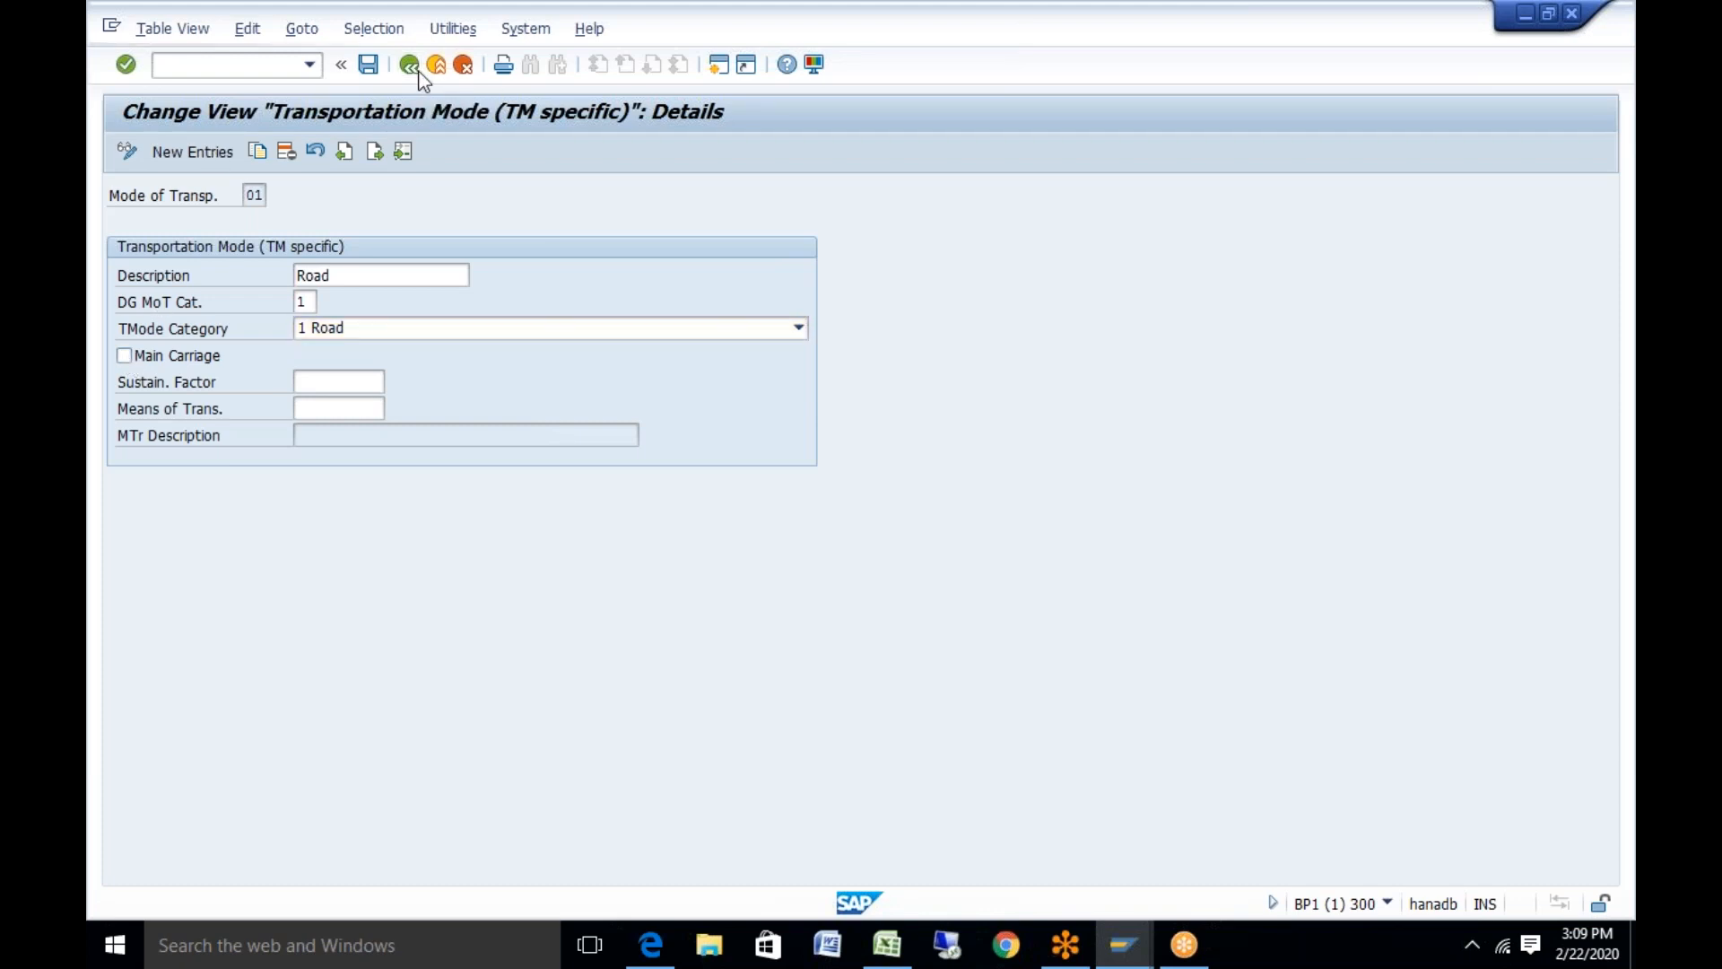
double_click(138, 295)
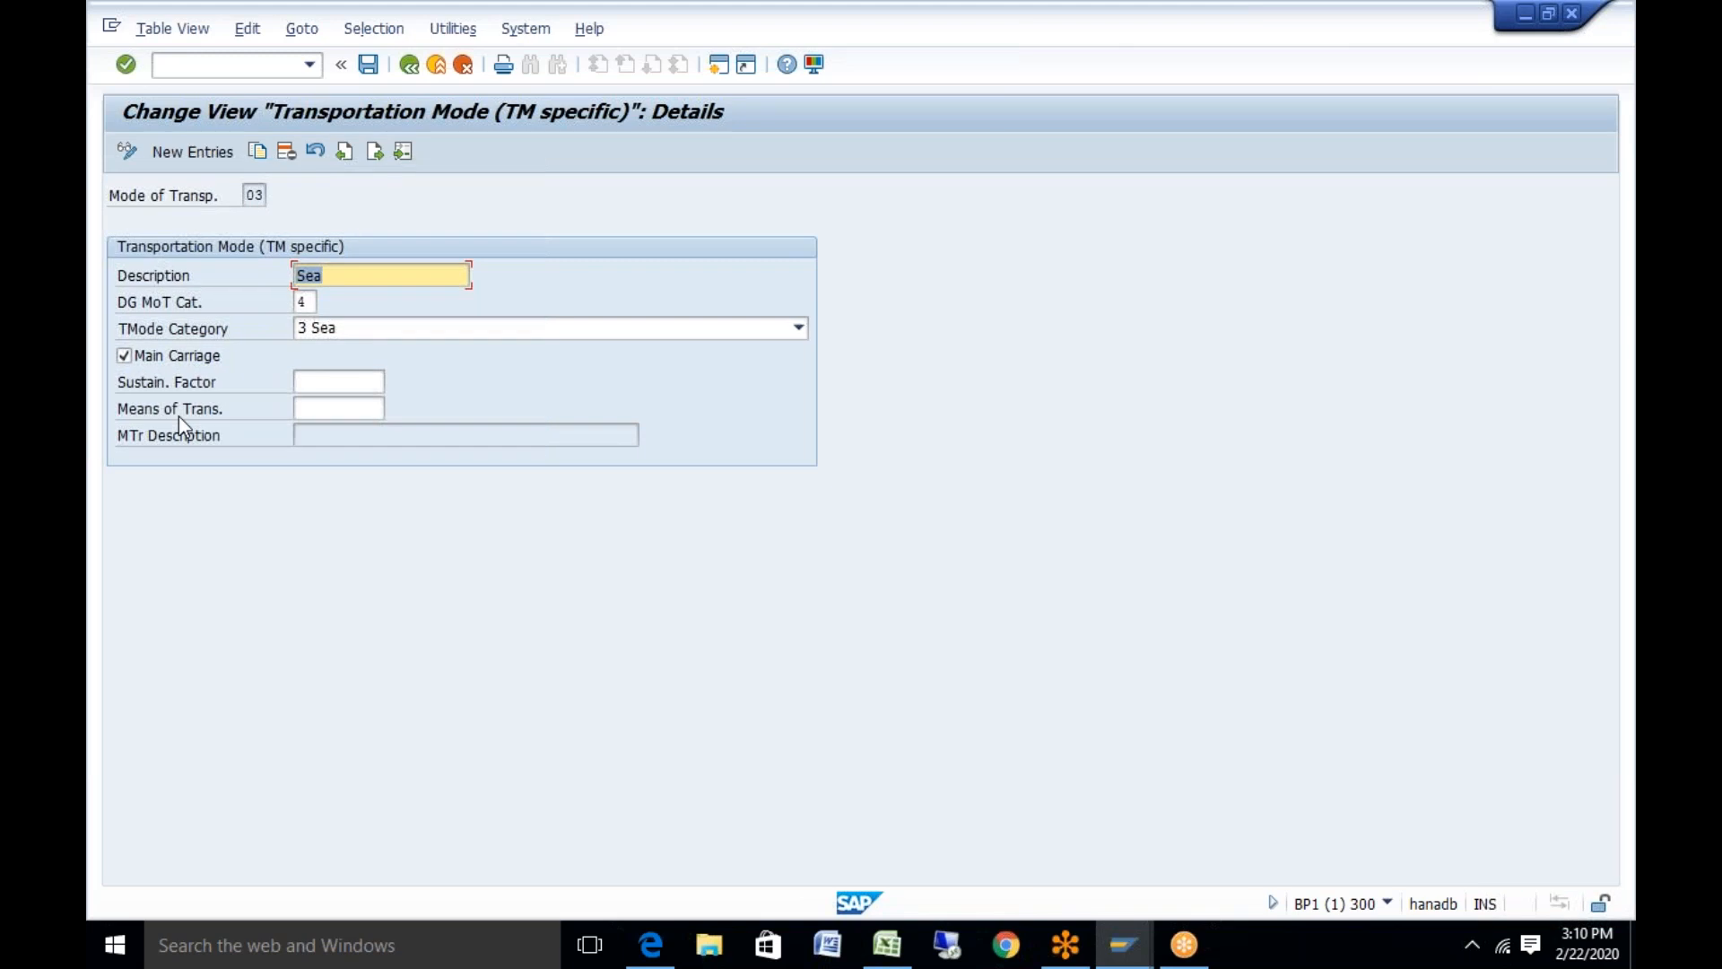
Launch Notepad and note 'Mtr--mode of transport' and 'vehicle resource--Mtr' on two lines
left_click(277, 935)
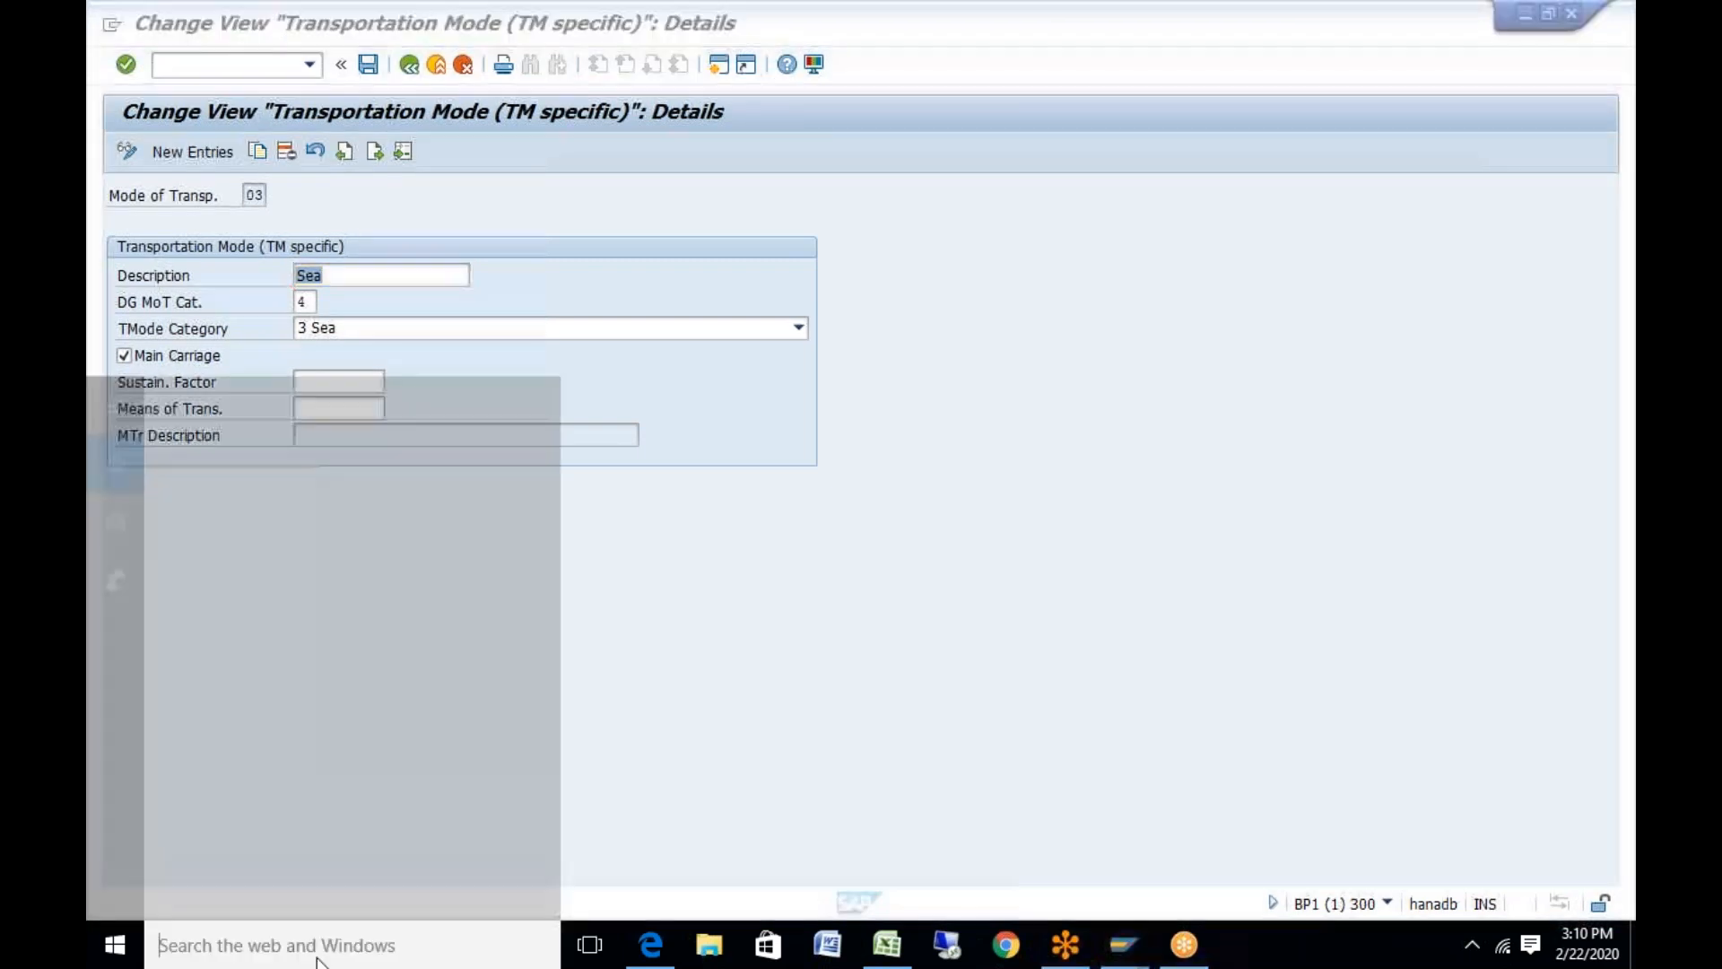
type("notepad")
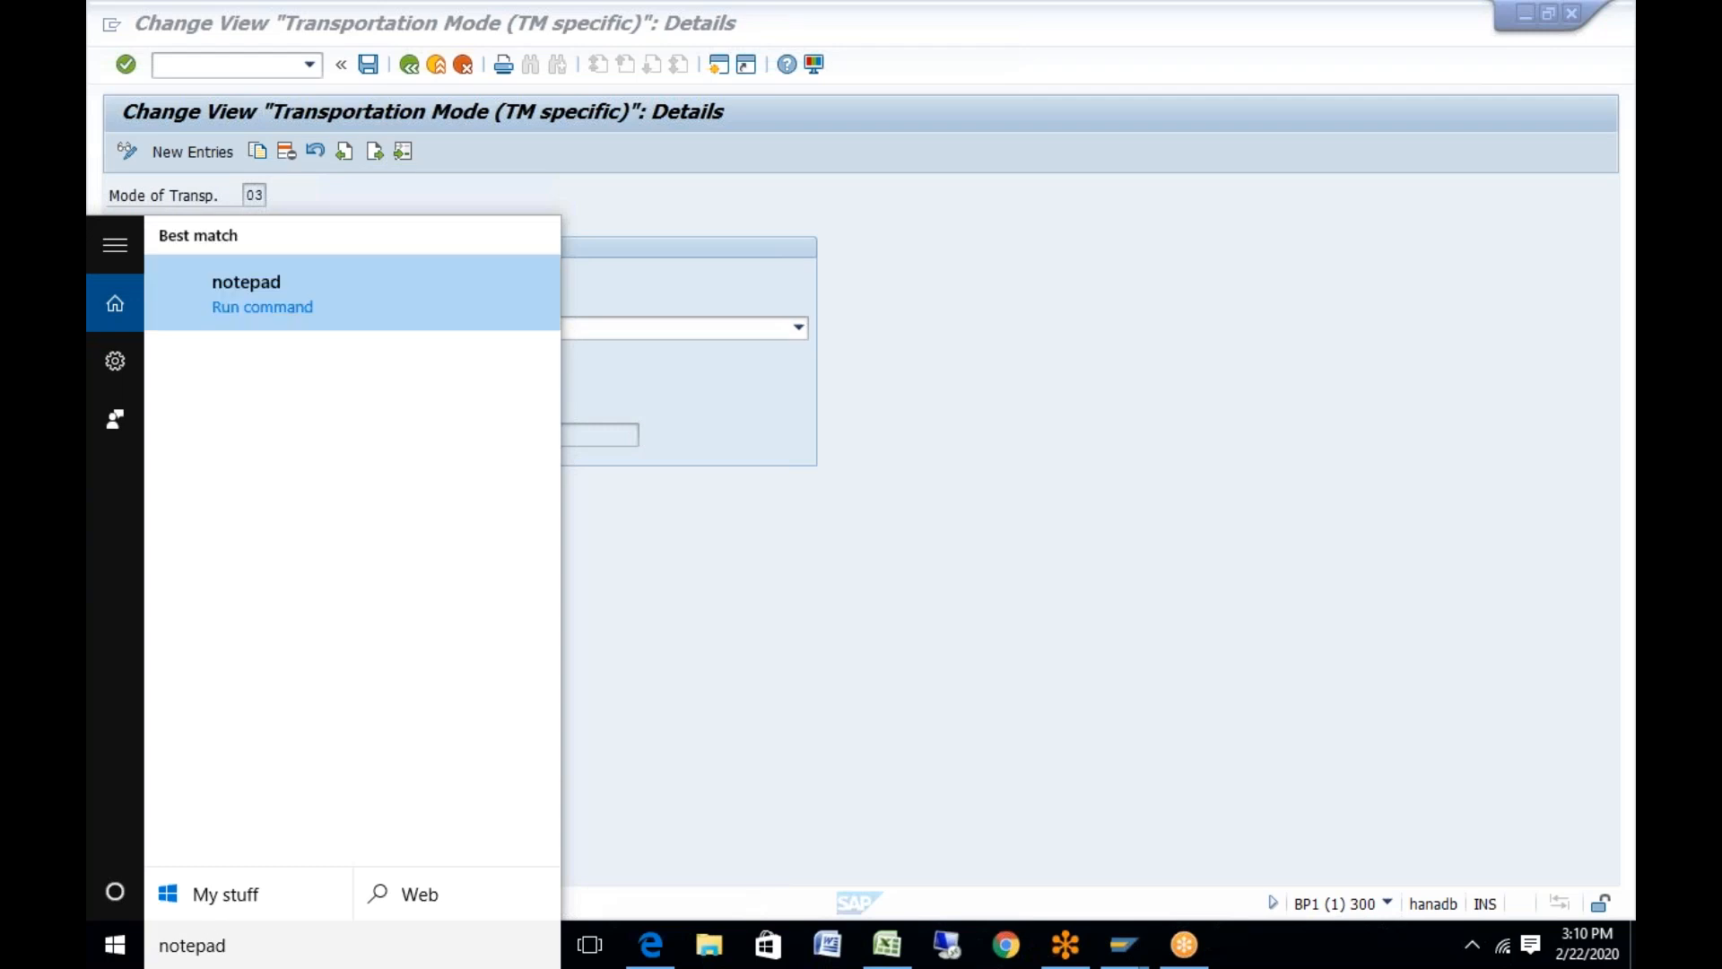
key("Return")
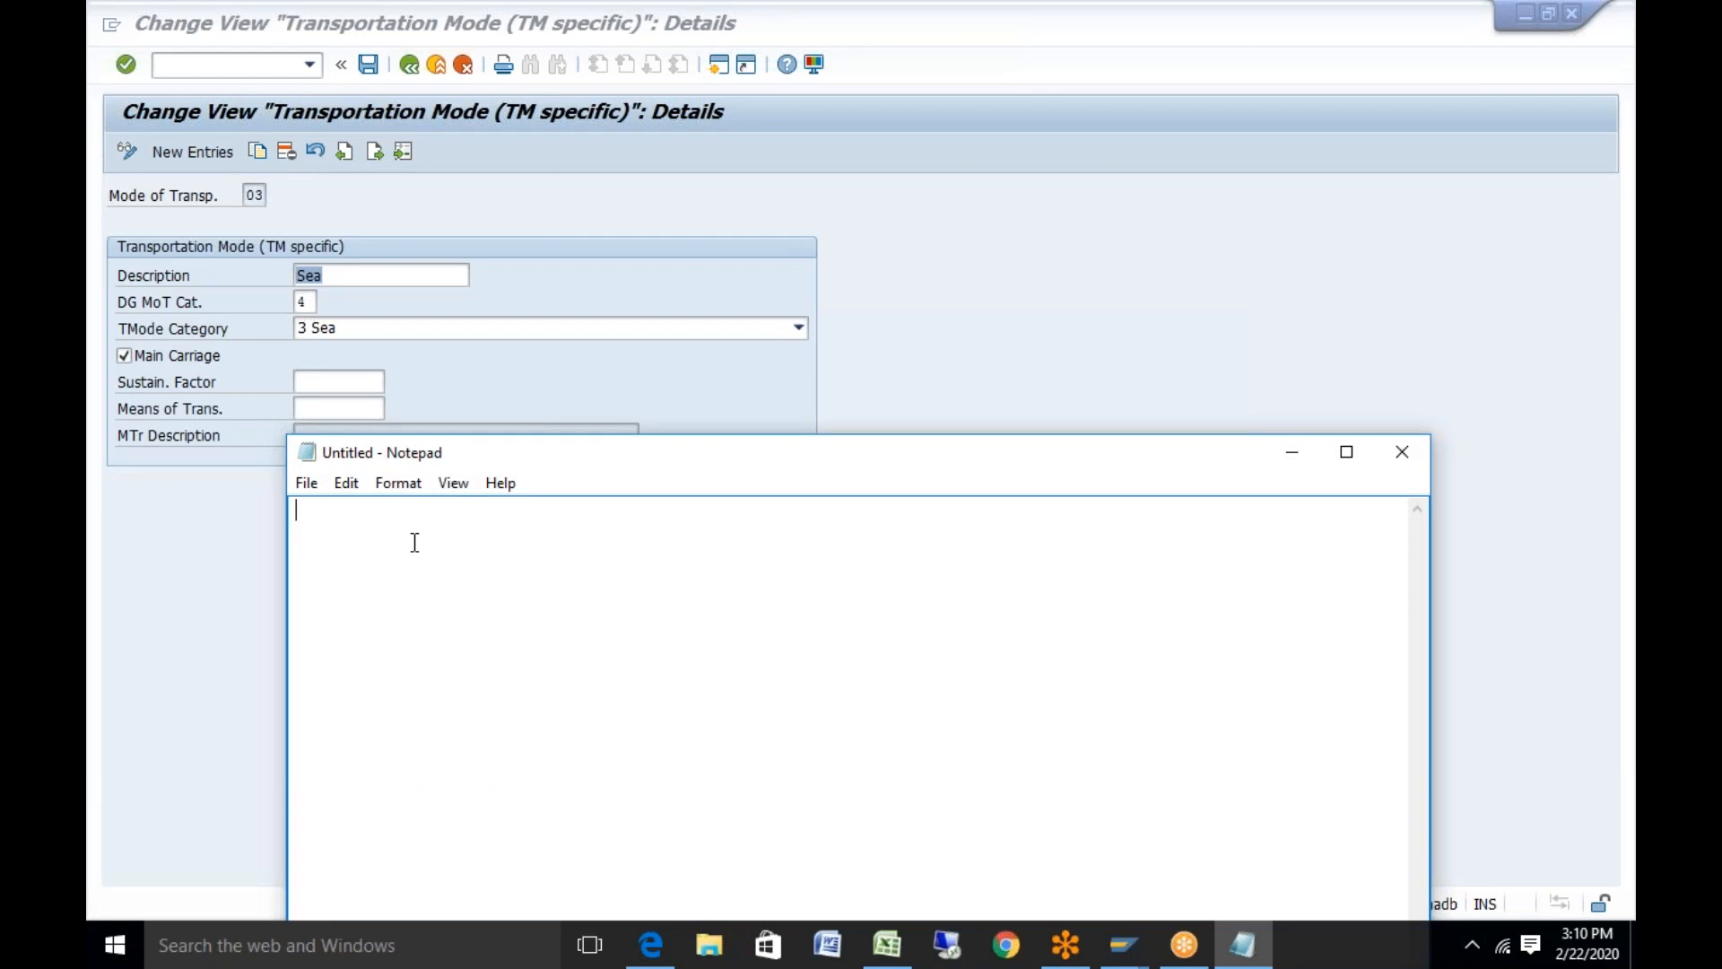
type("Mtr--mode of transport")
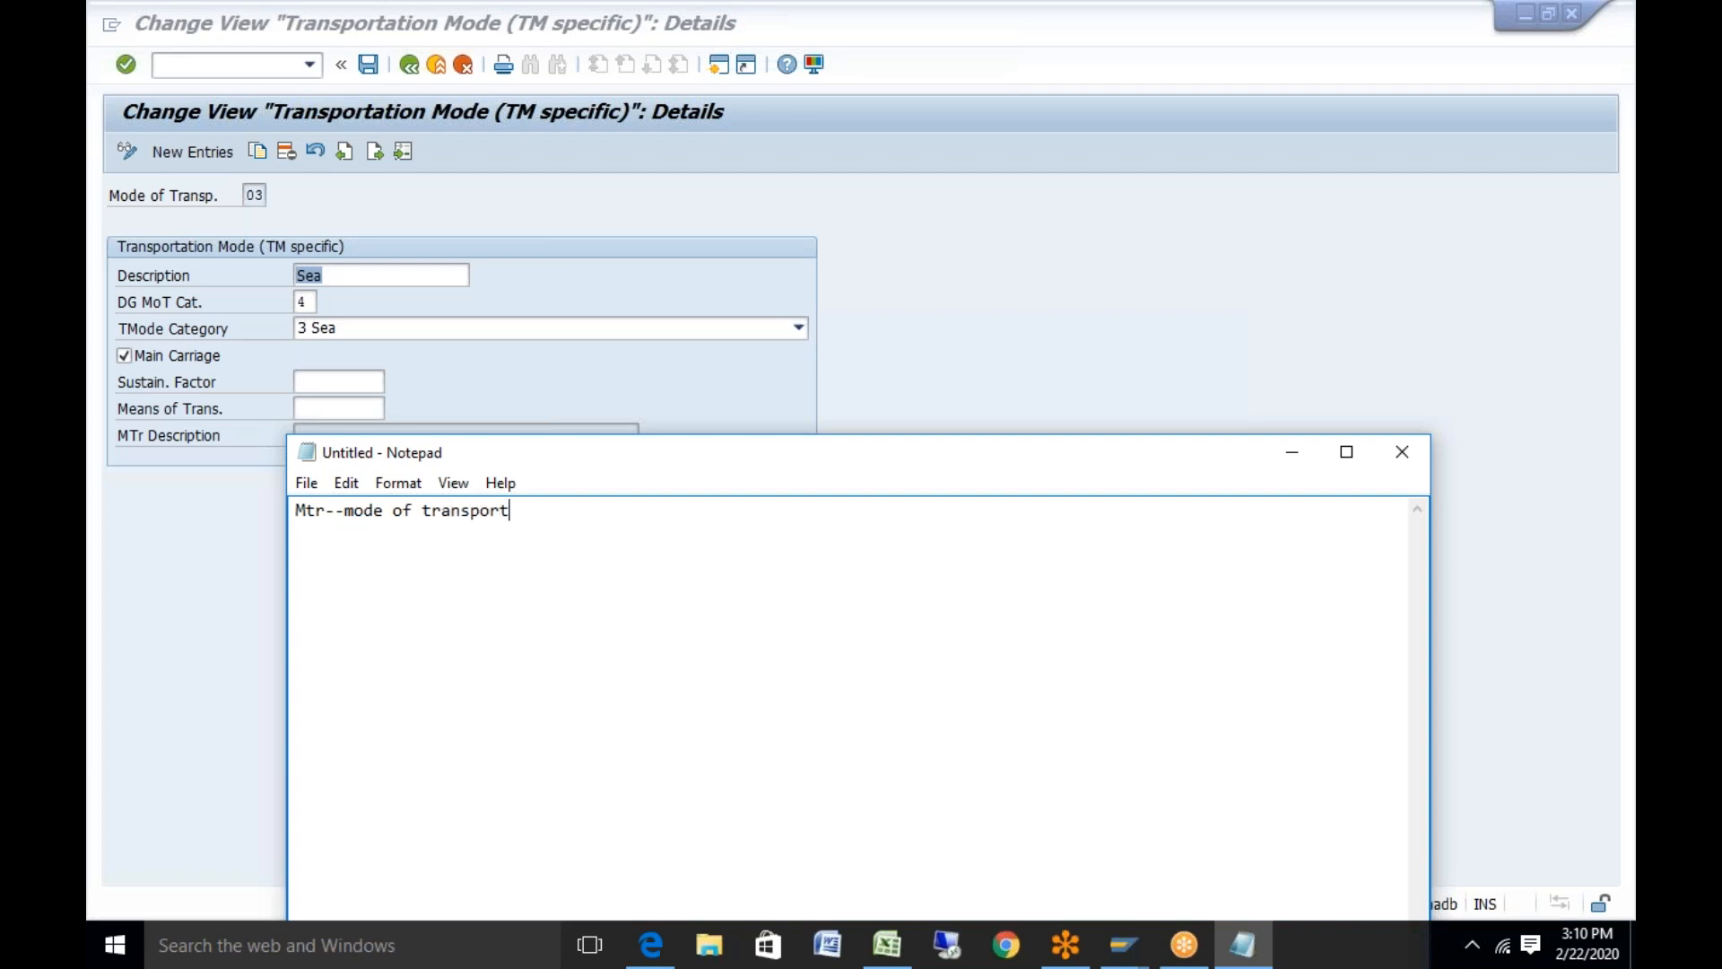
key("Return")
type("vehicle resource--Mtr")
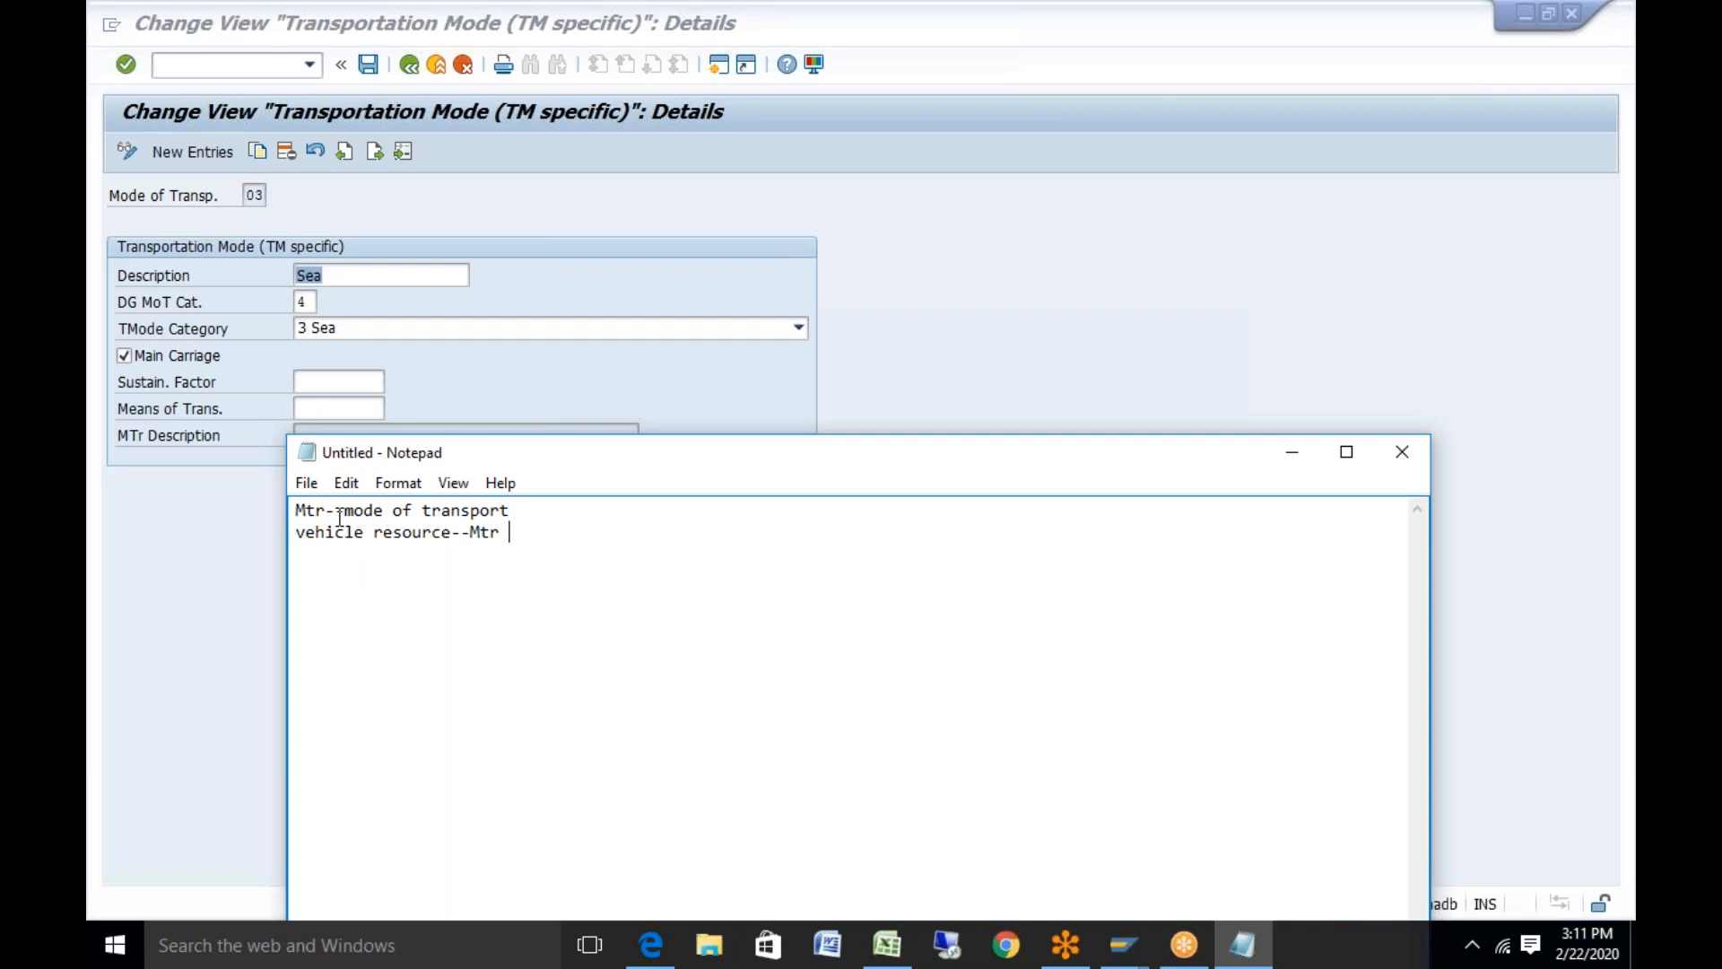
Return to the IMG tree and execute Resources > Means of Transport and Compartment > Define Means of Transport
left_click(405, 71)
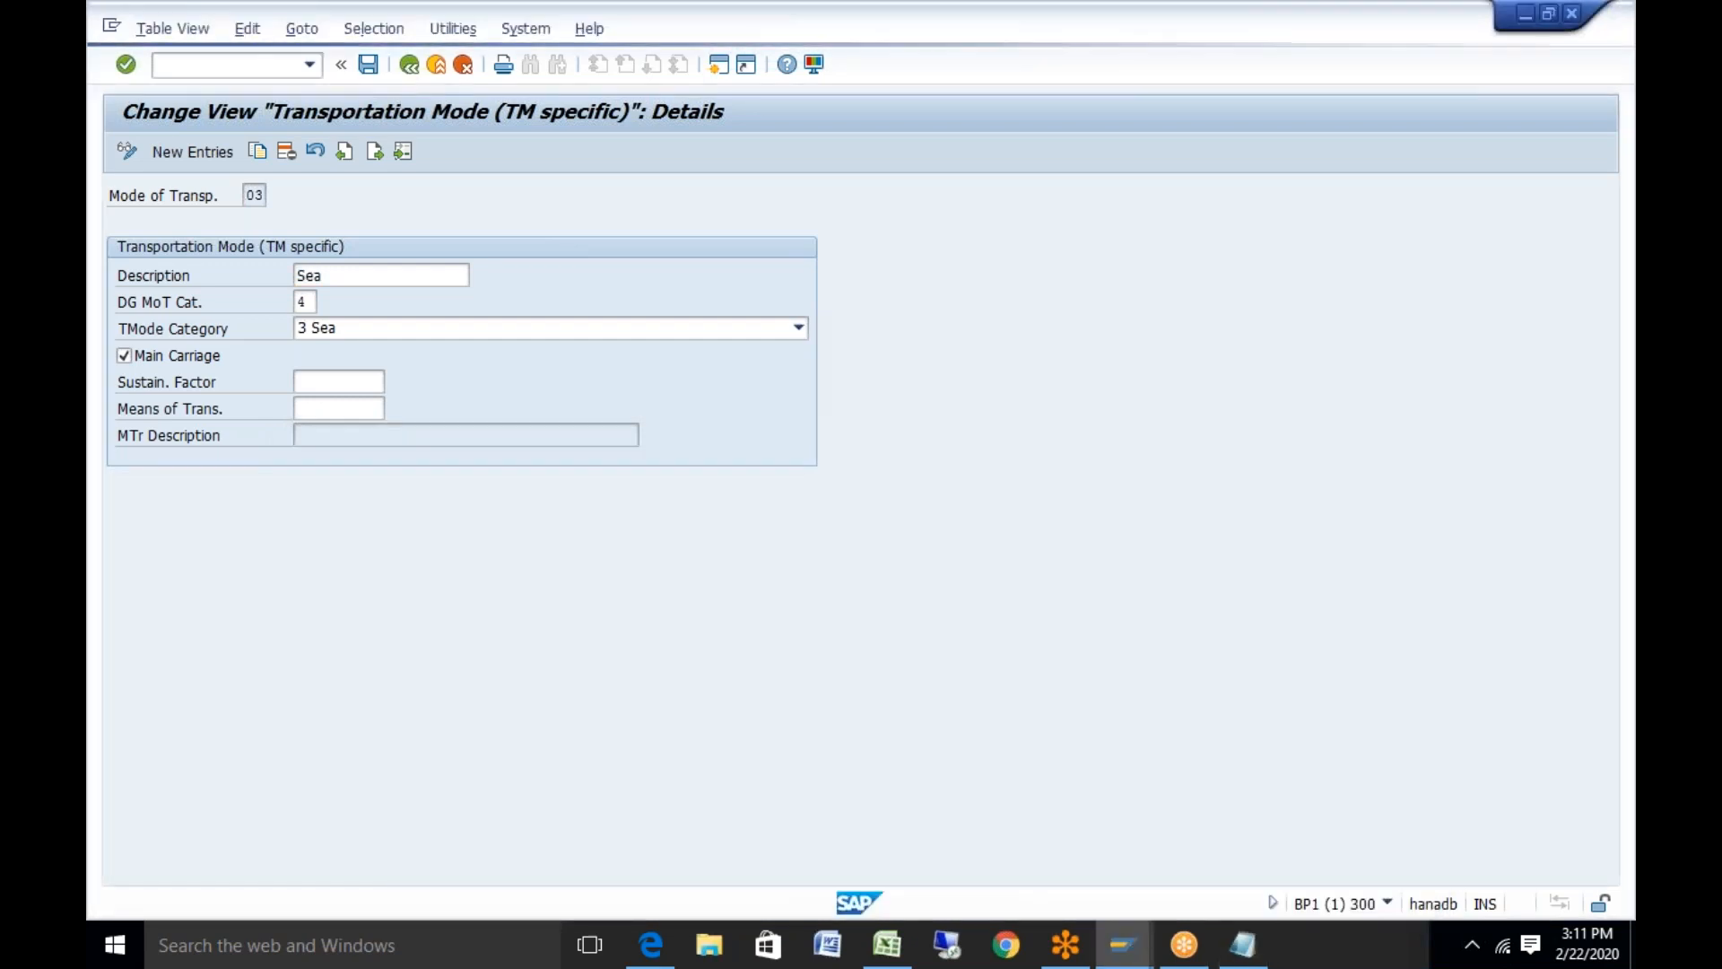
key("F3")
key("F3")
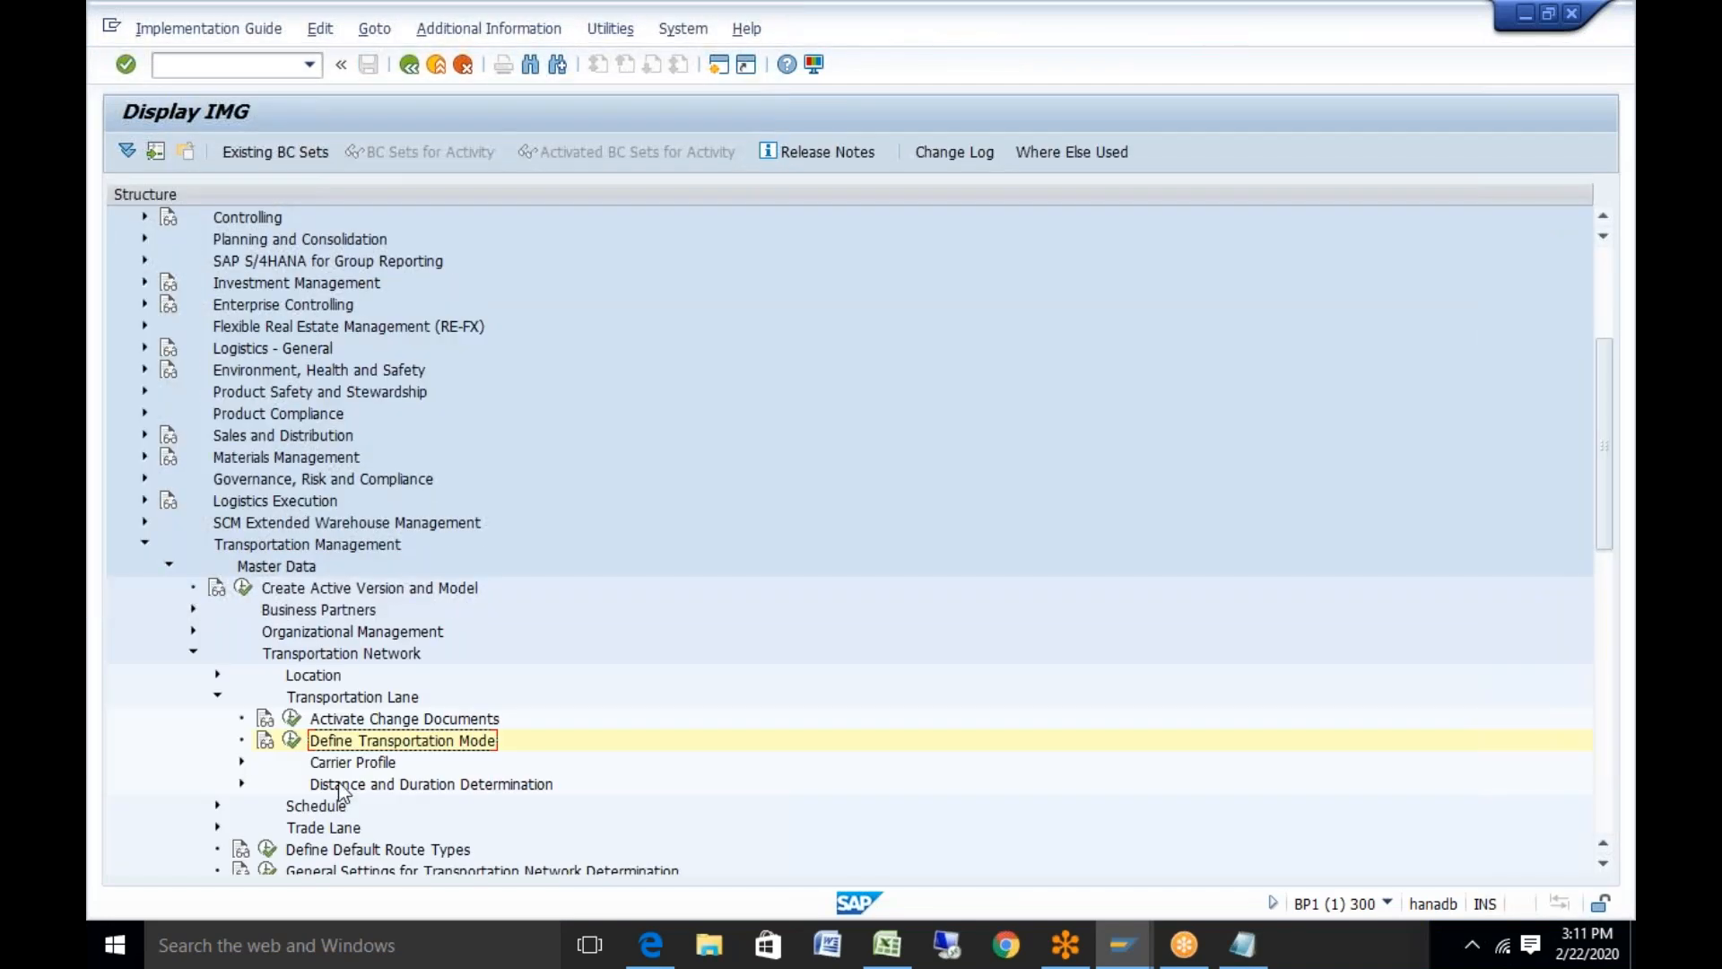
left_click(193, 654)
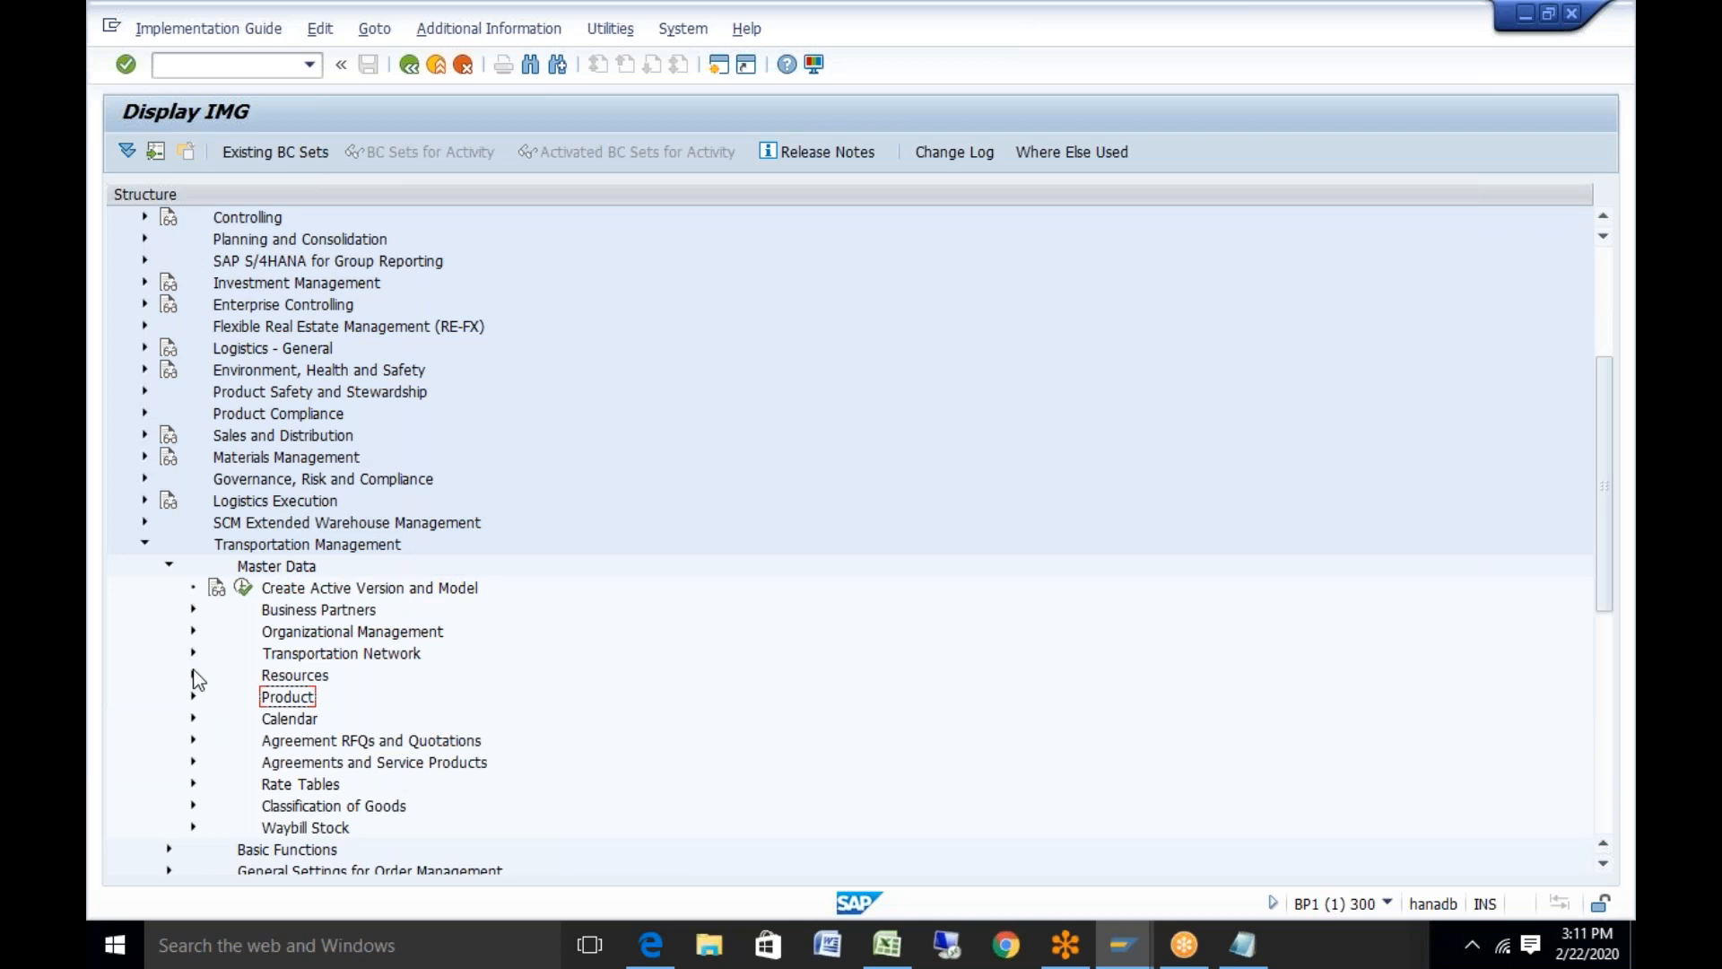
left_click(192, 676)
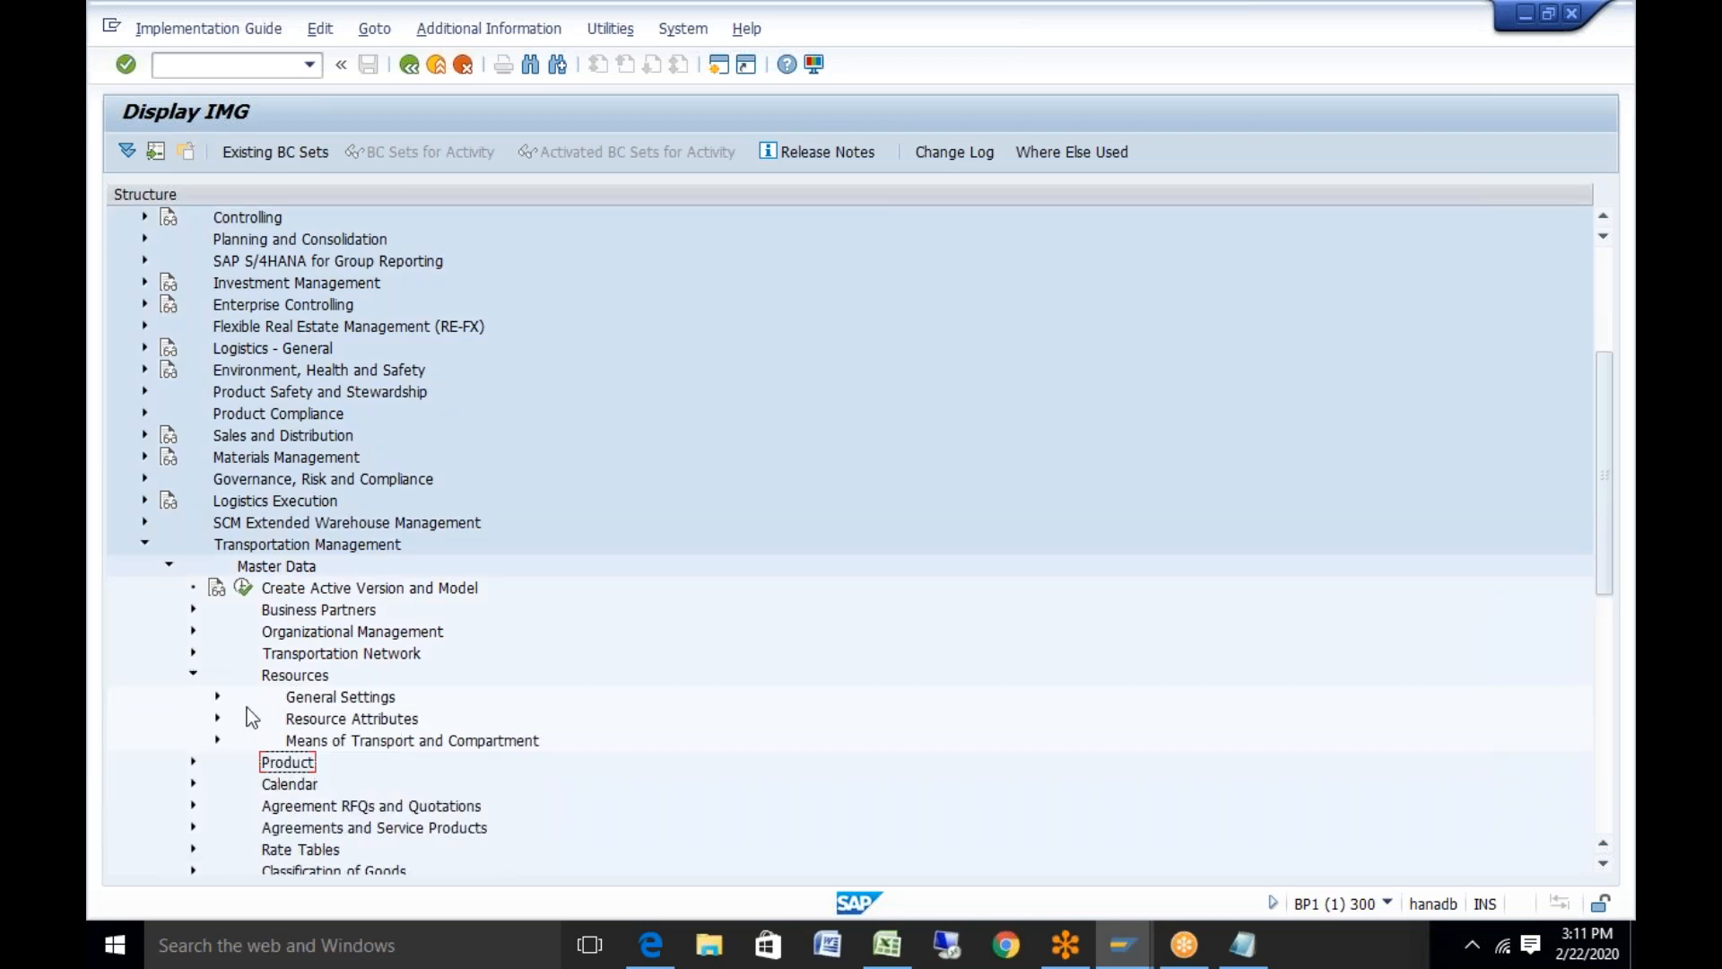
left_click(217, 741)
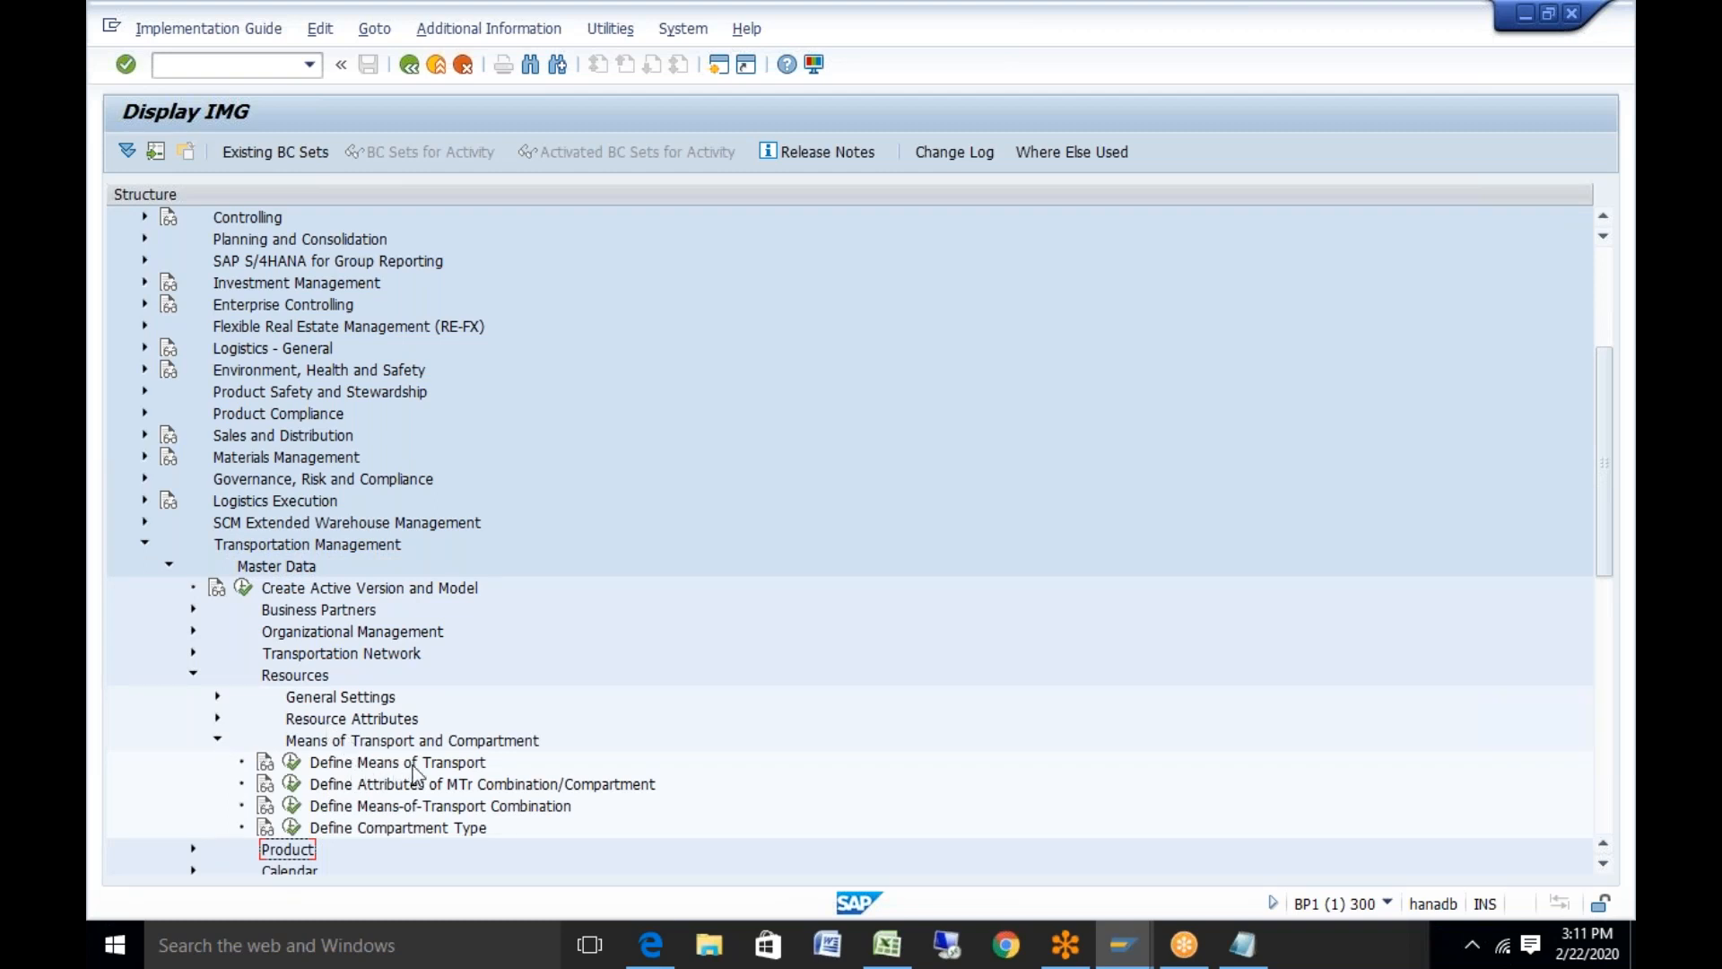
left_click(291, 762)
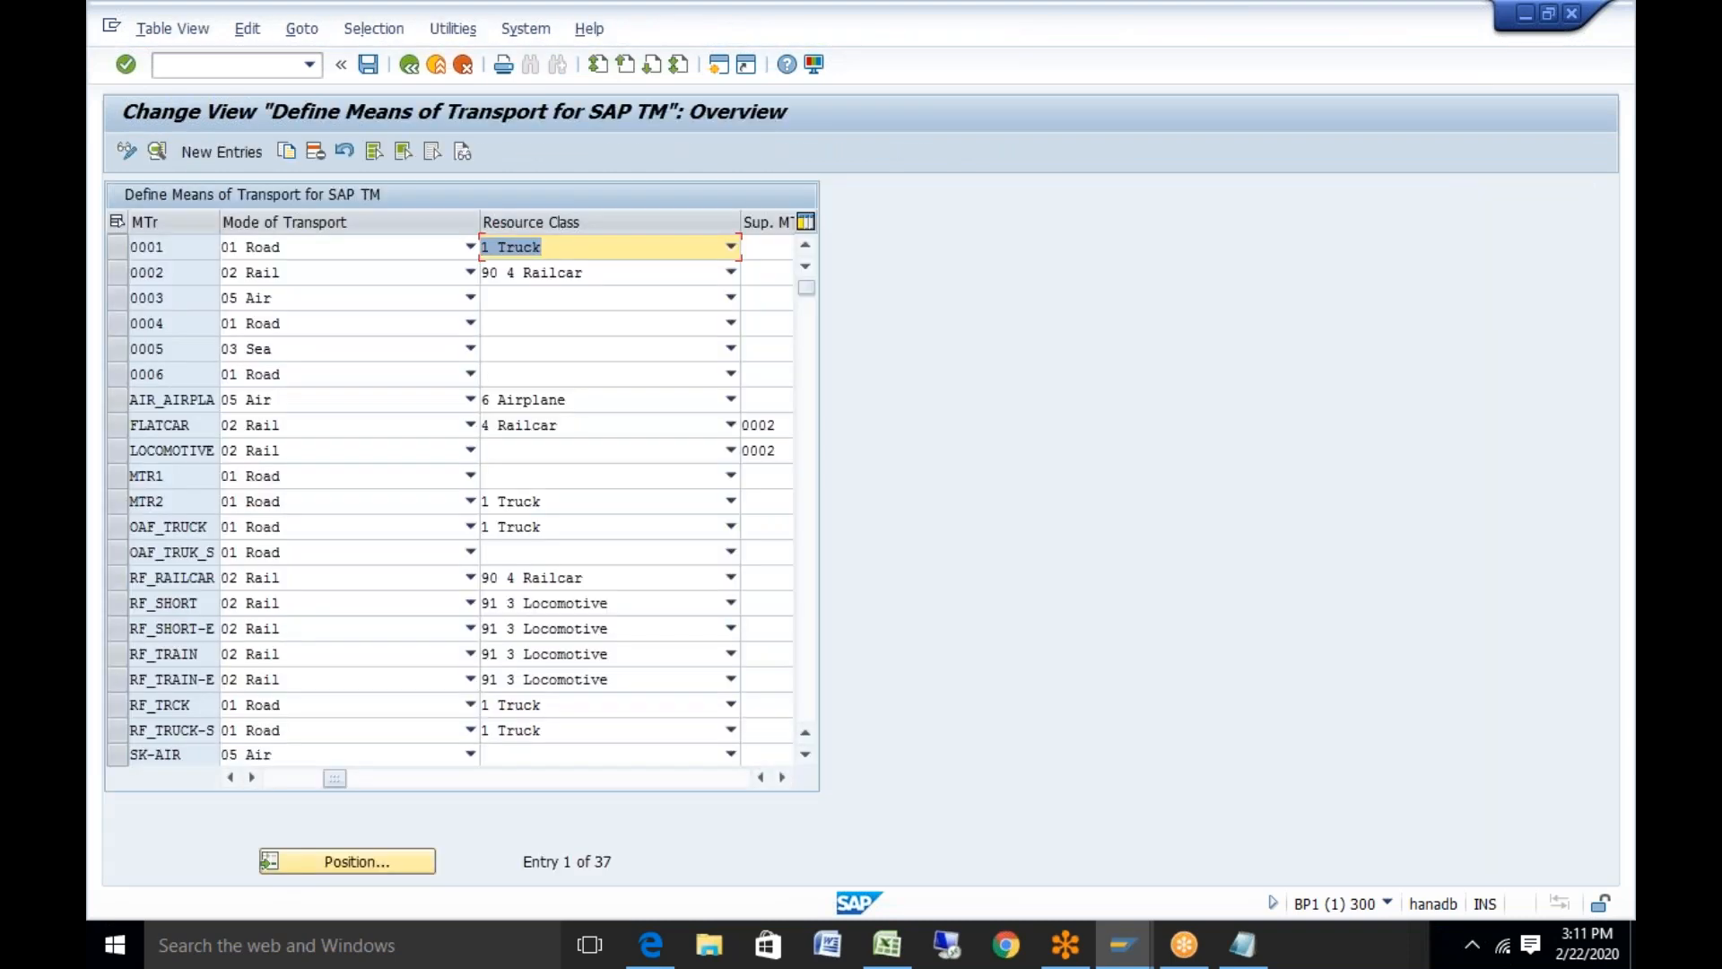
Open the details of means of transport 0001 (Road, resource class 1 Truck)
double_click(147, 246)
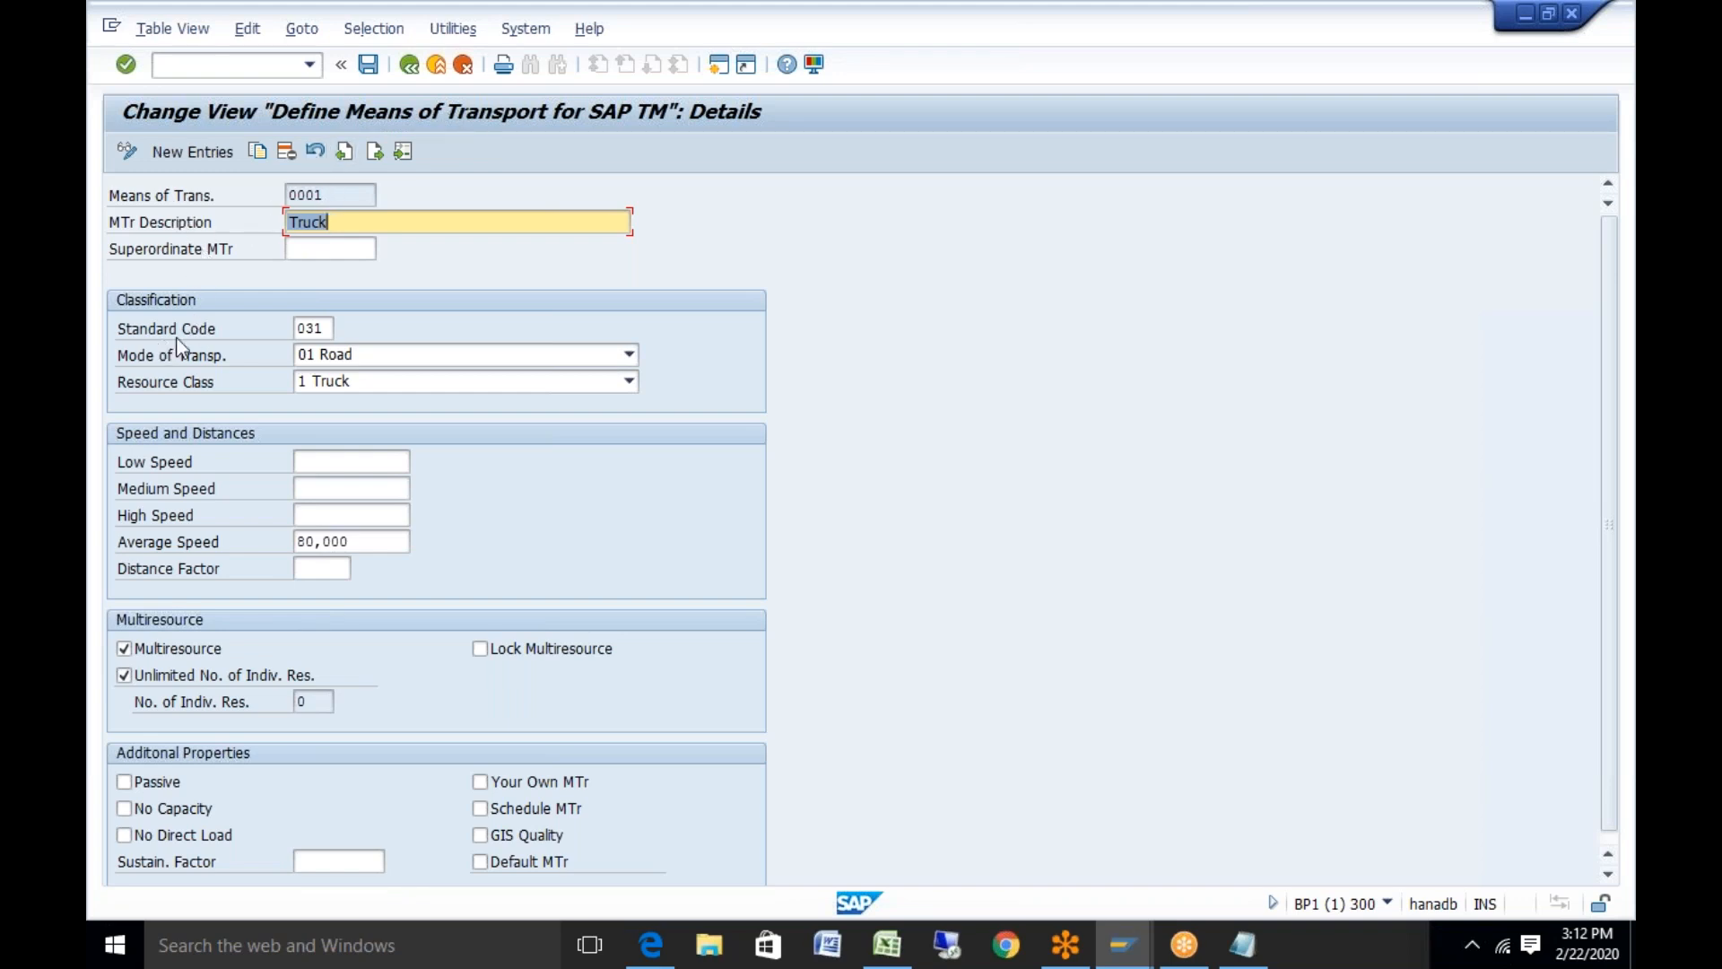
left_click(309, 327)
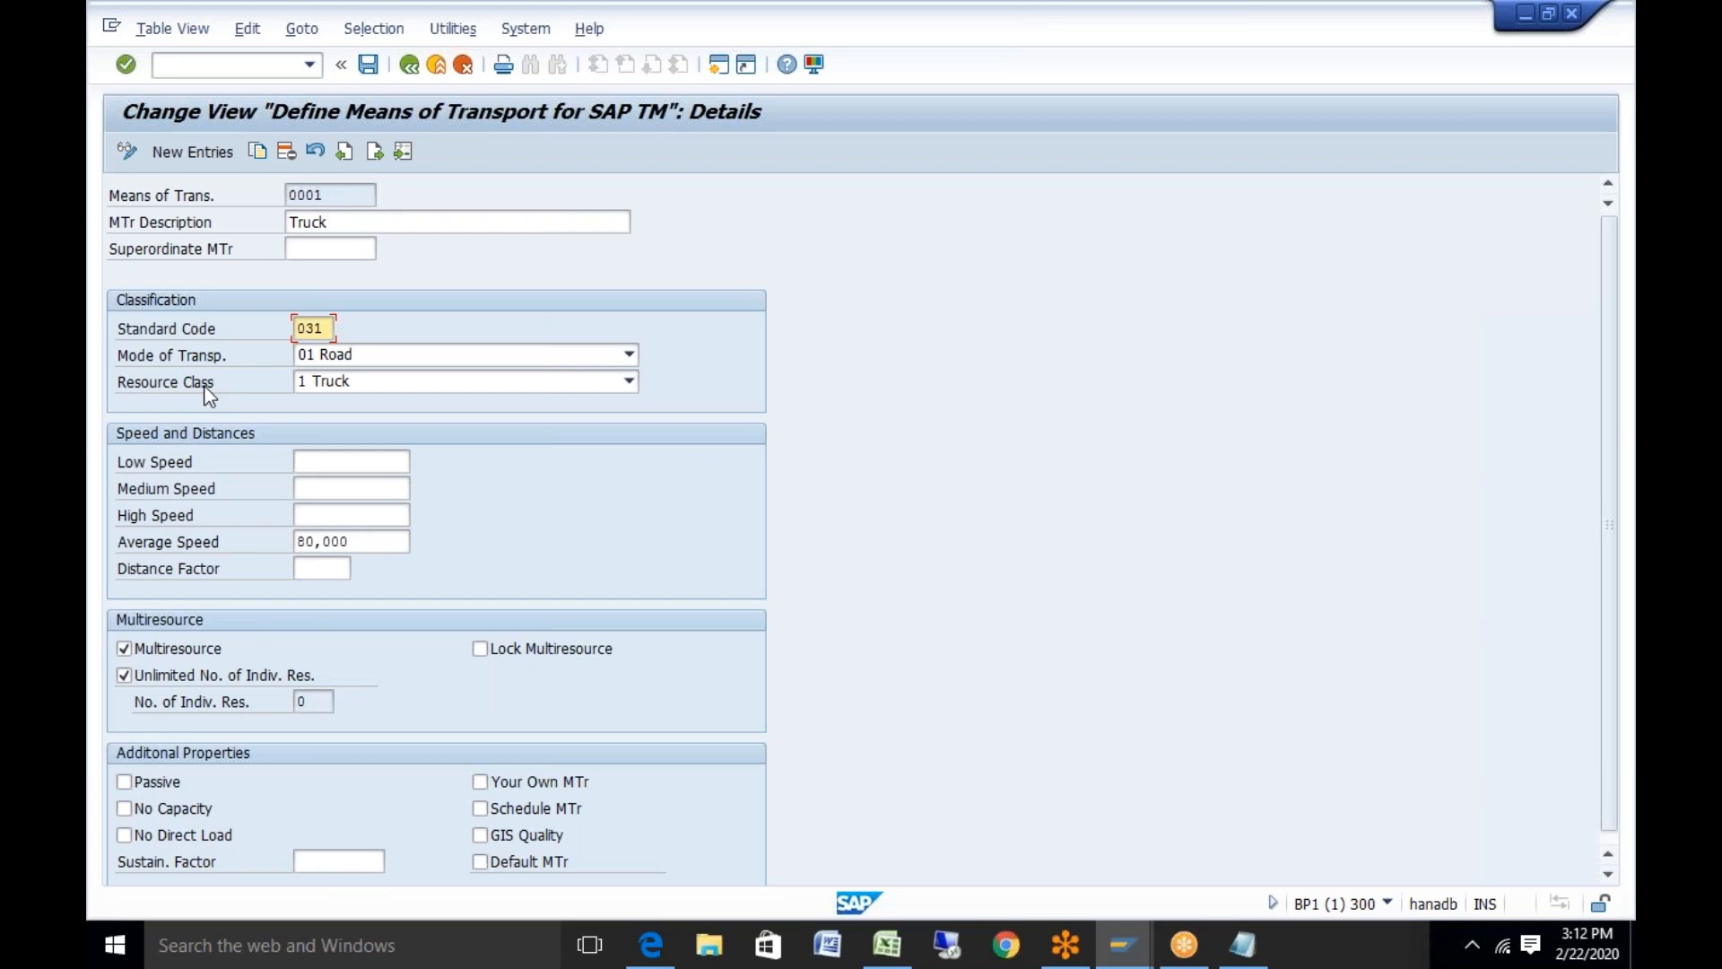
left_click(630, 383)
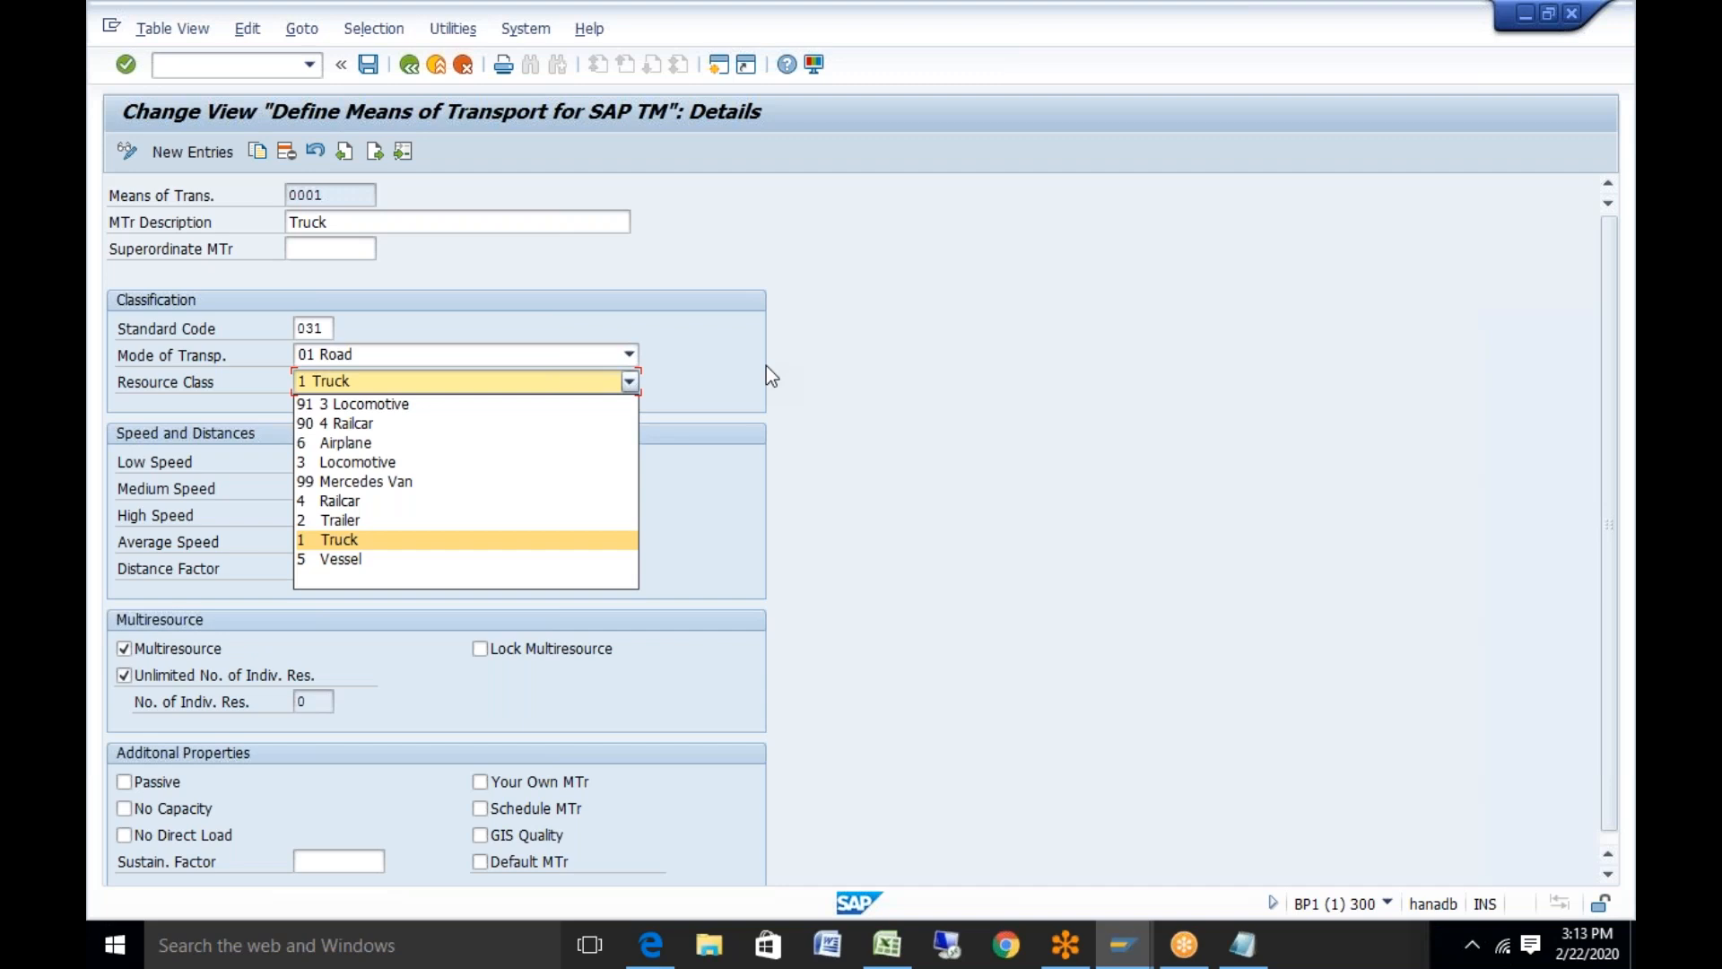
Keep resource class 1 Truck and show the 0001 Truck details: 01 Road, average speed 80,000
key("Return")
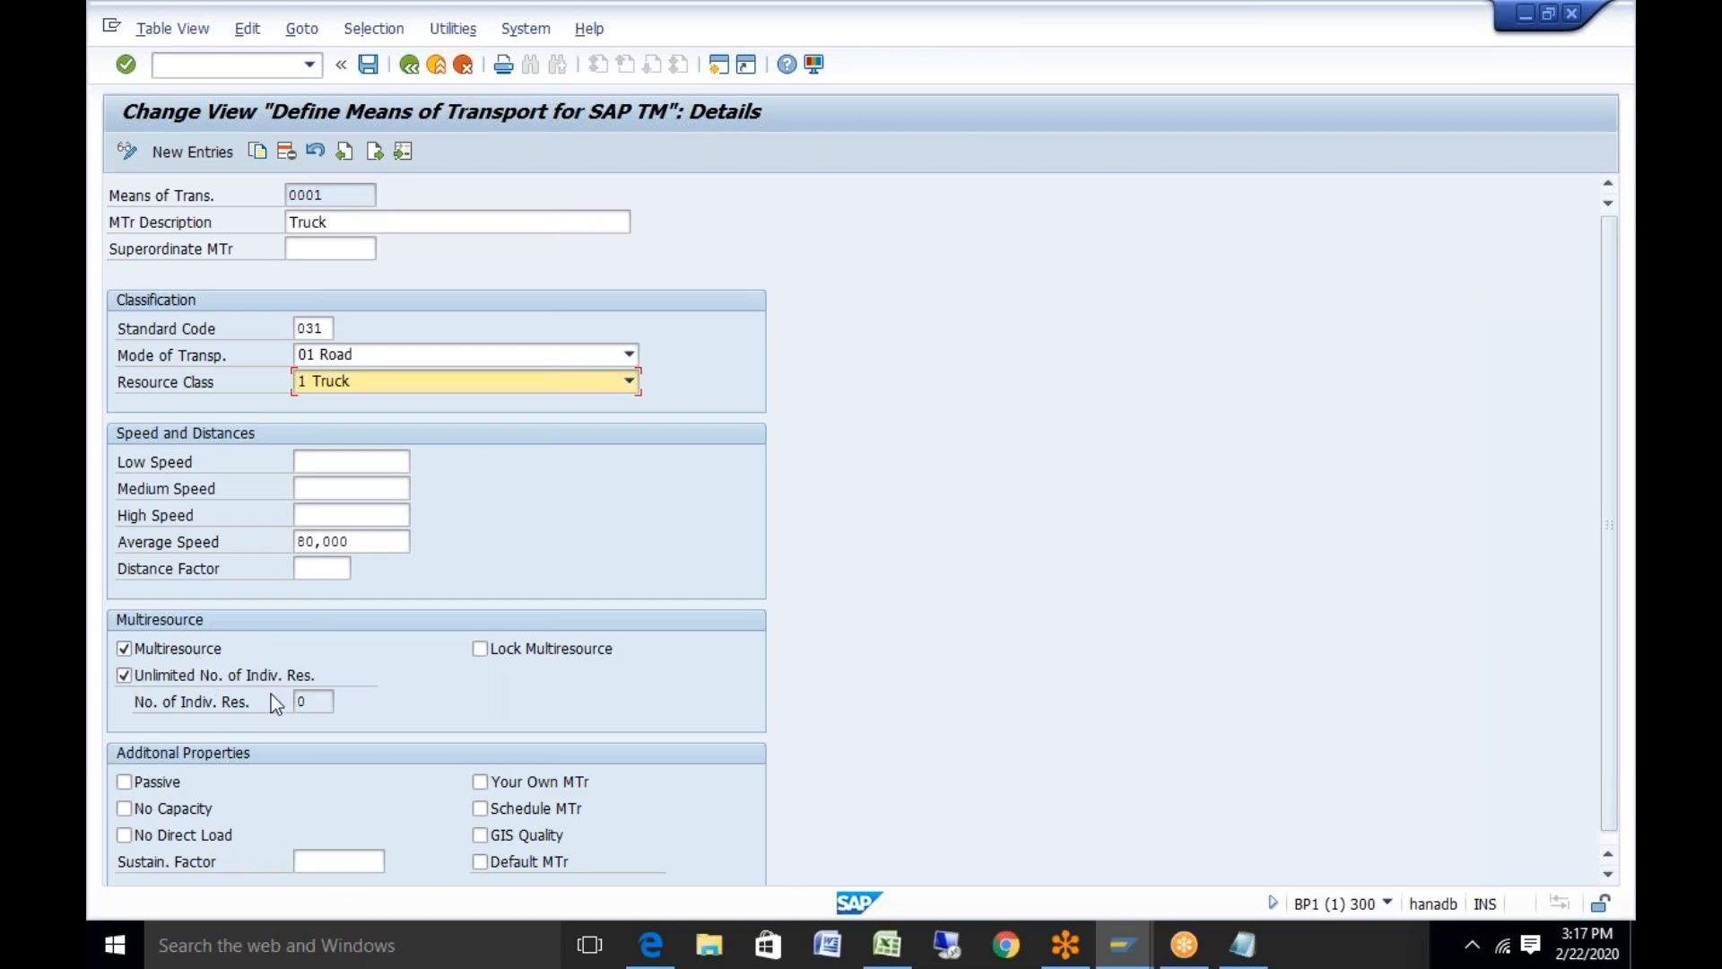
Turn off unlimited individual resources for 0001 Truck, ready to enter a resource count
left_click(125, 678)
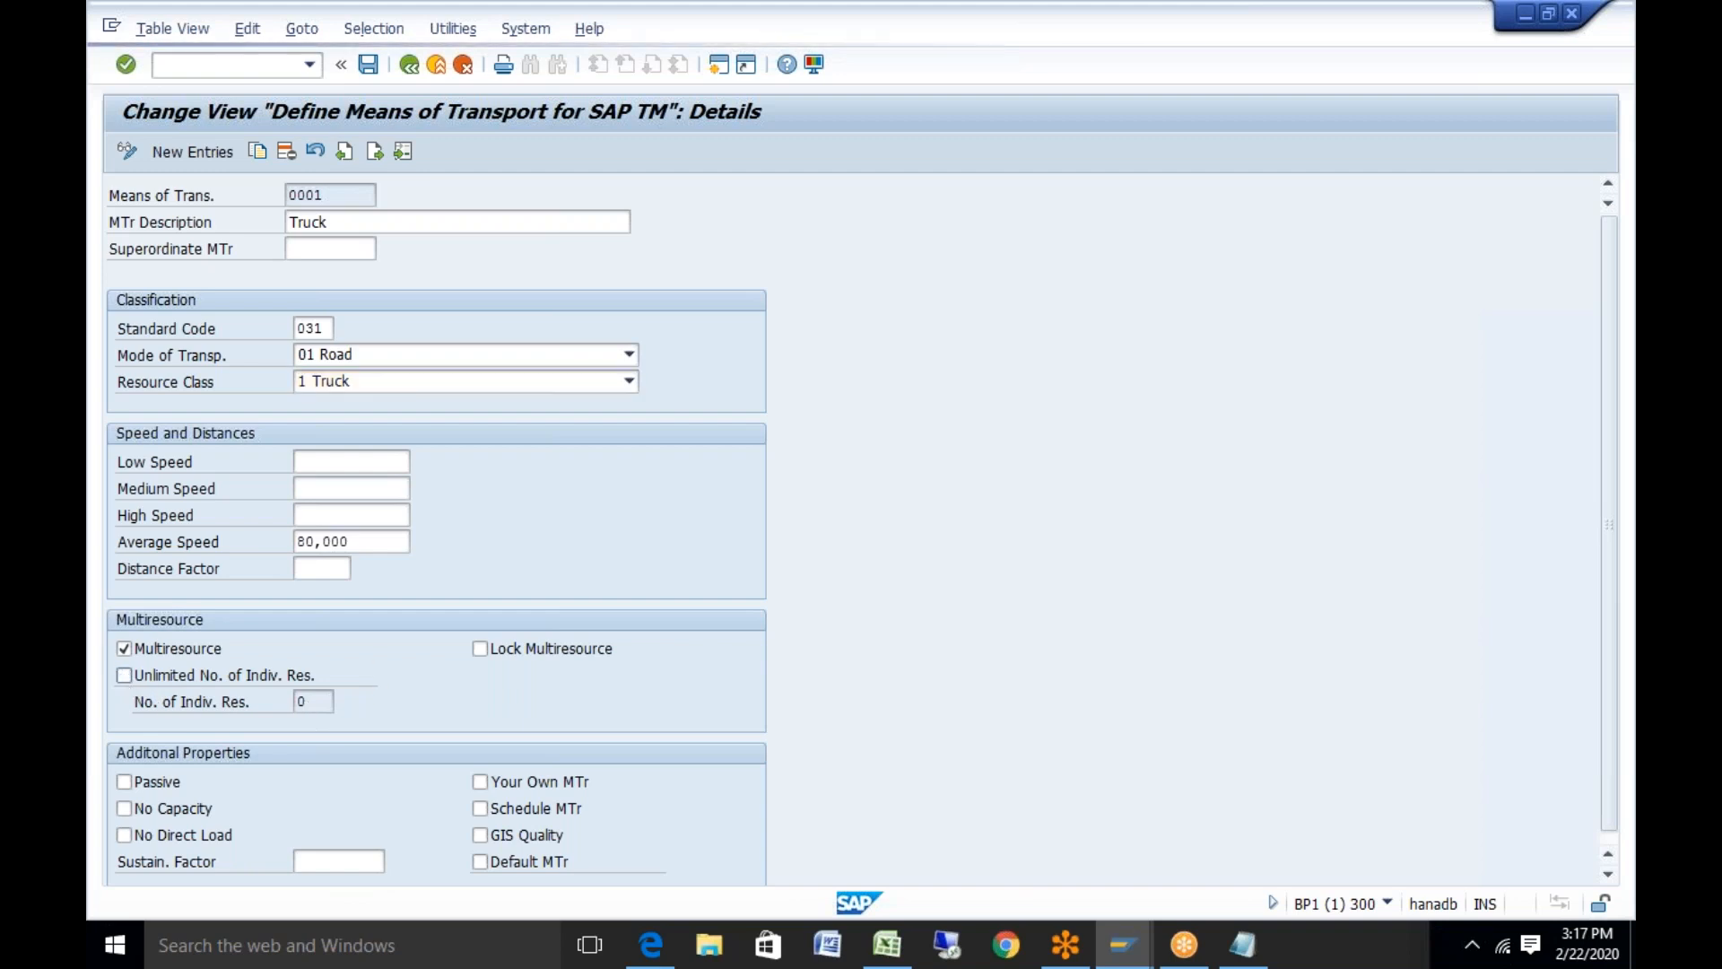
left_click(314, 701)
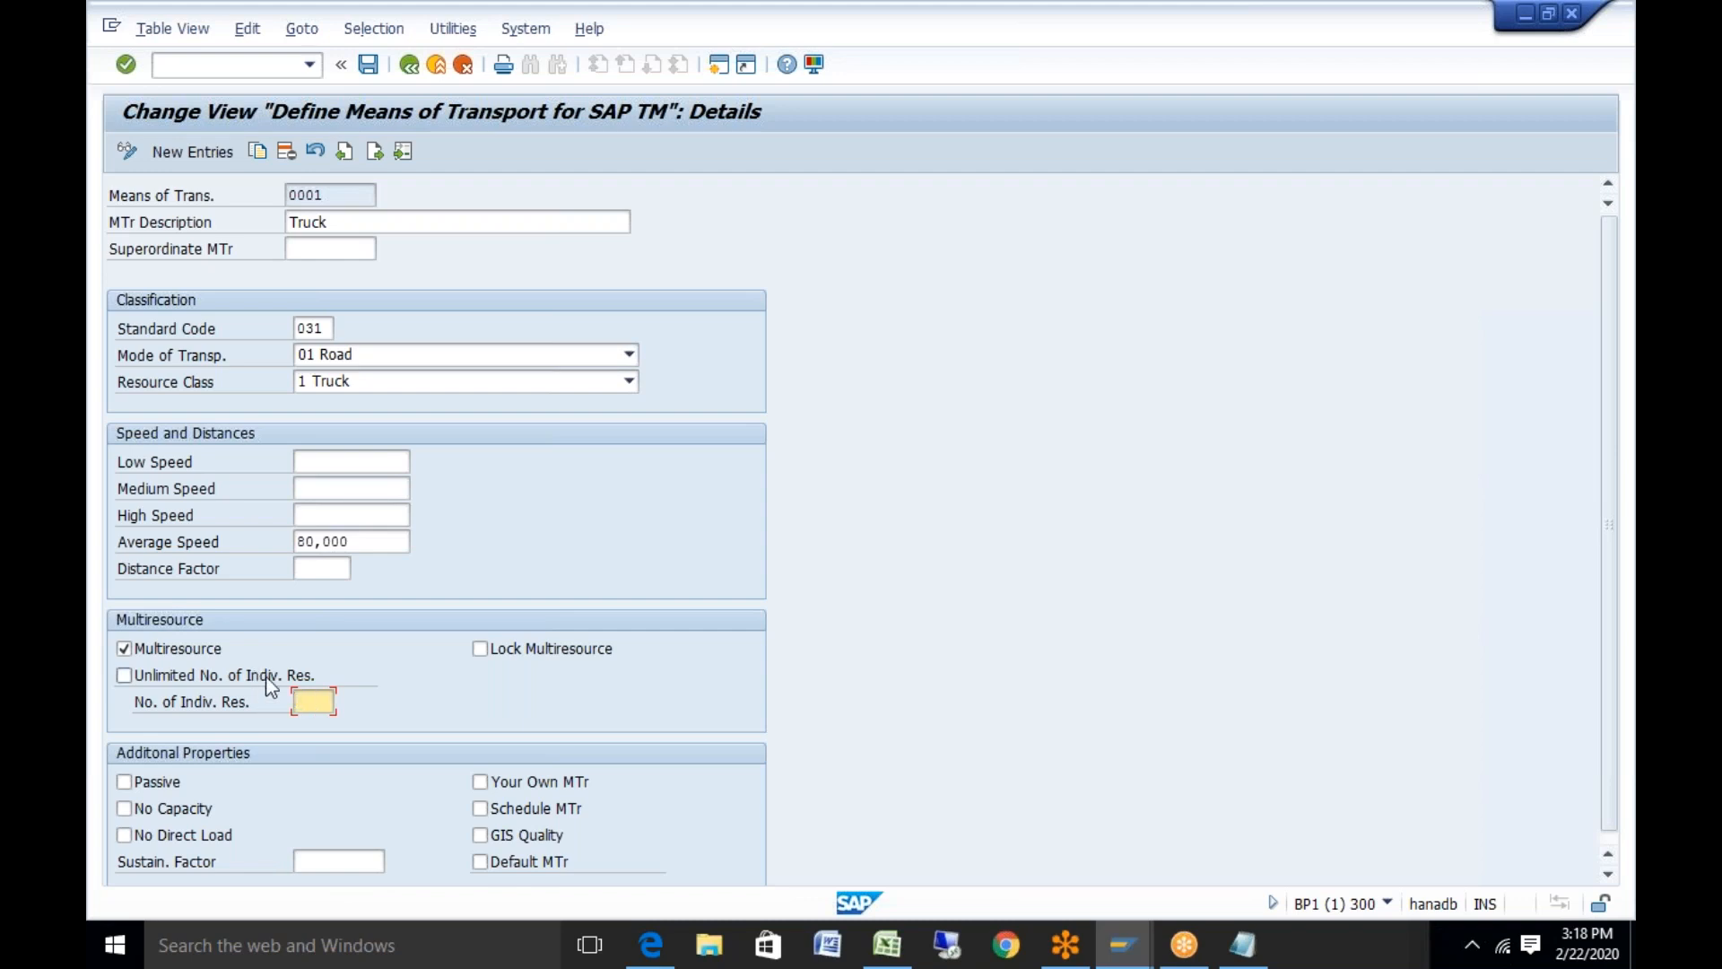
Re-enable unlimited individual resources for 0001 Truck, leaving the count at 0
left_click(124, 675)
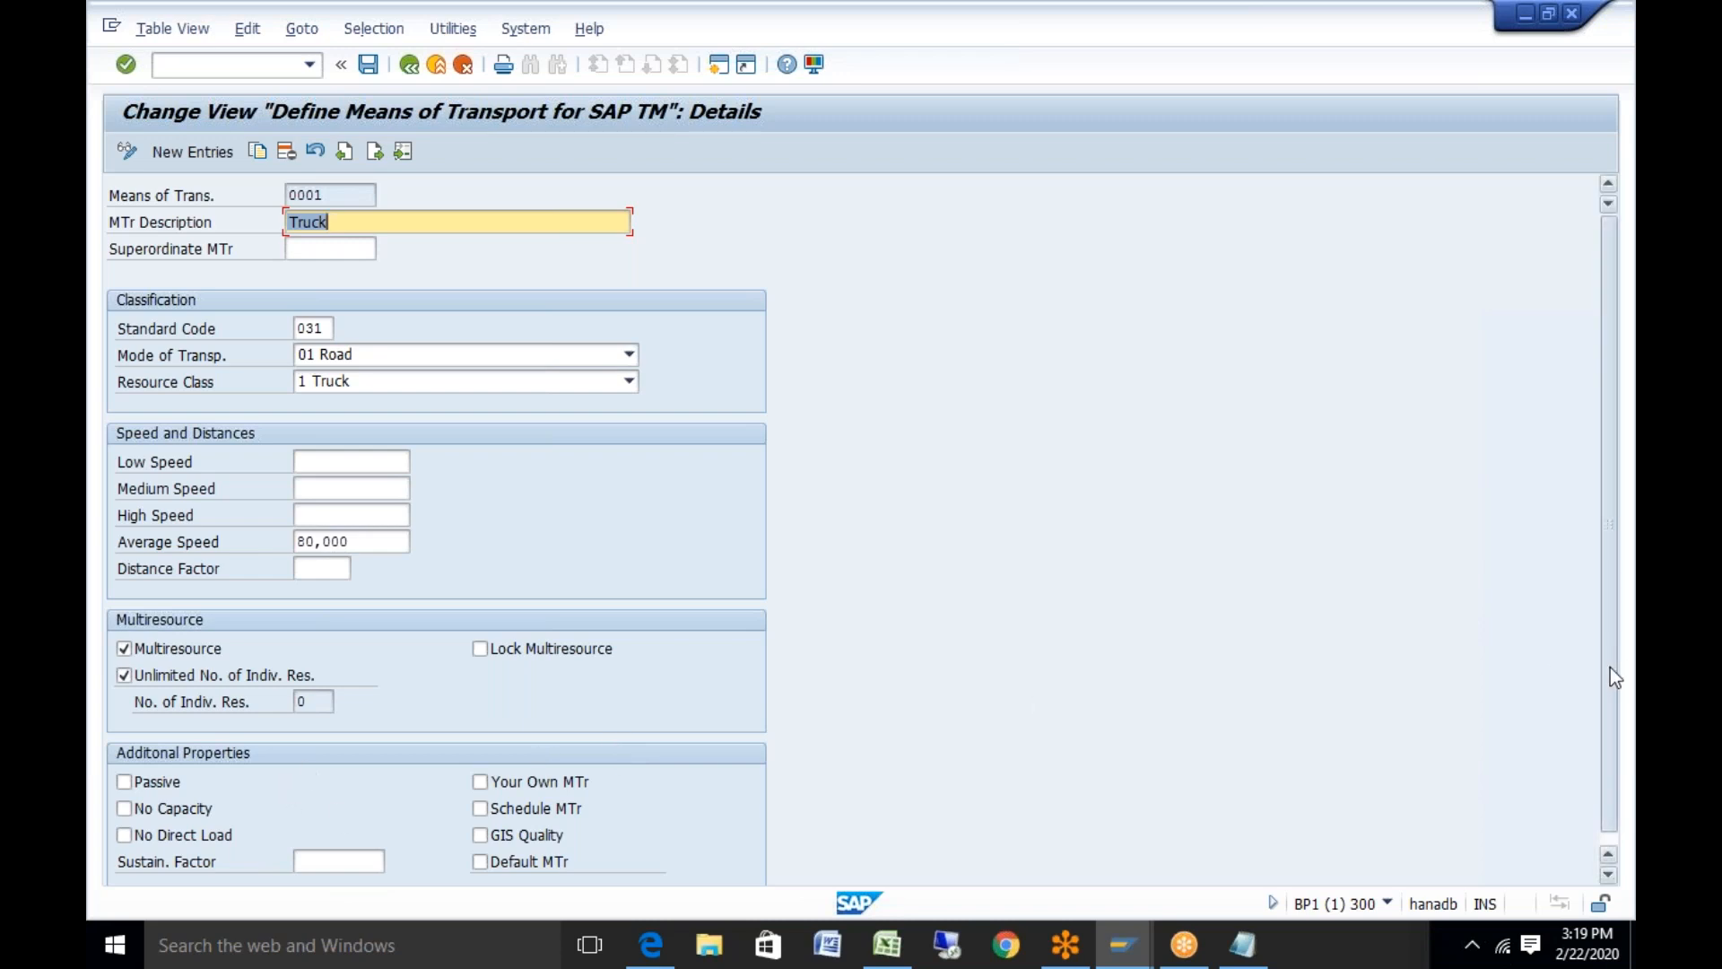
Leave the 0001 Truck details unchanged and switch to the Edge GoToMeeting window
left_click_drag(1606, 757, 1606, 772)
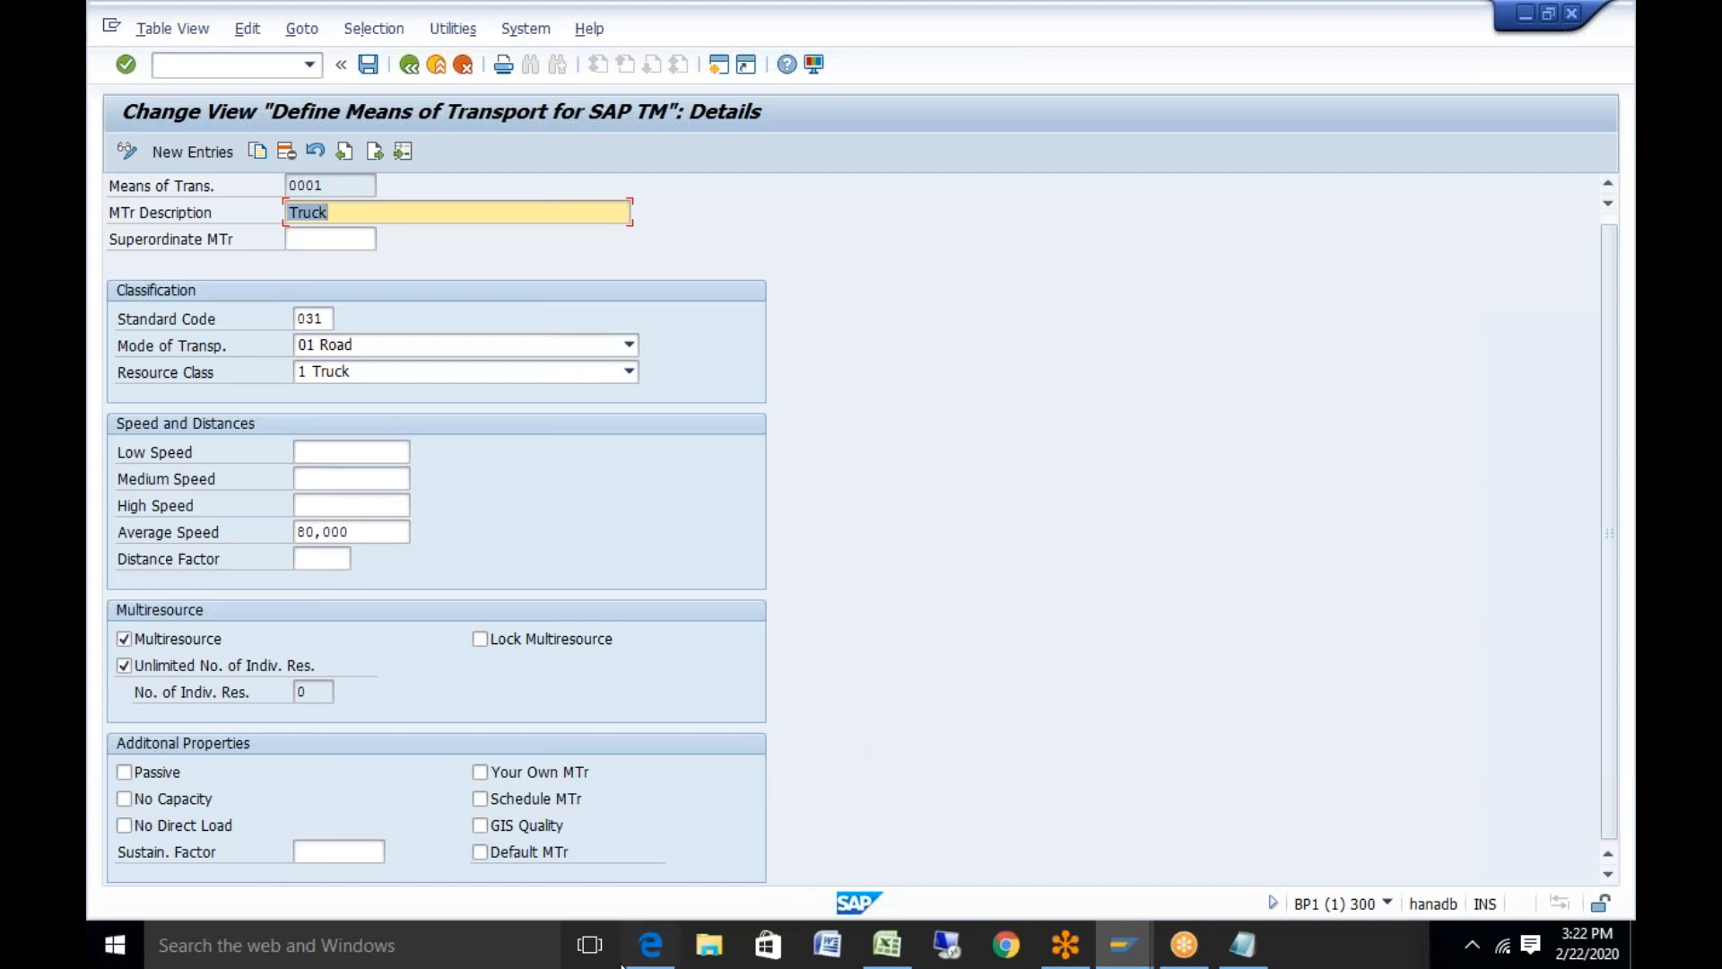
mouse_move(662, 951)
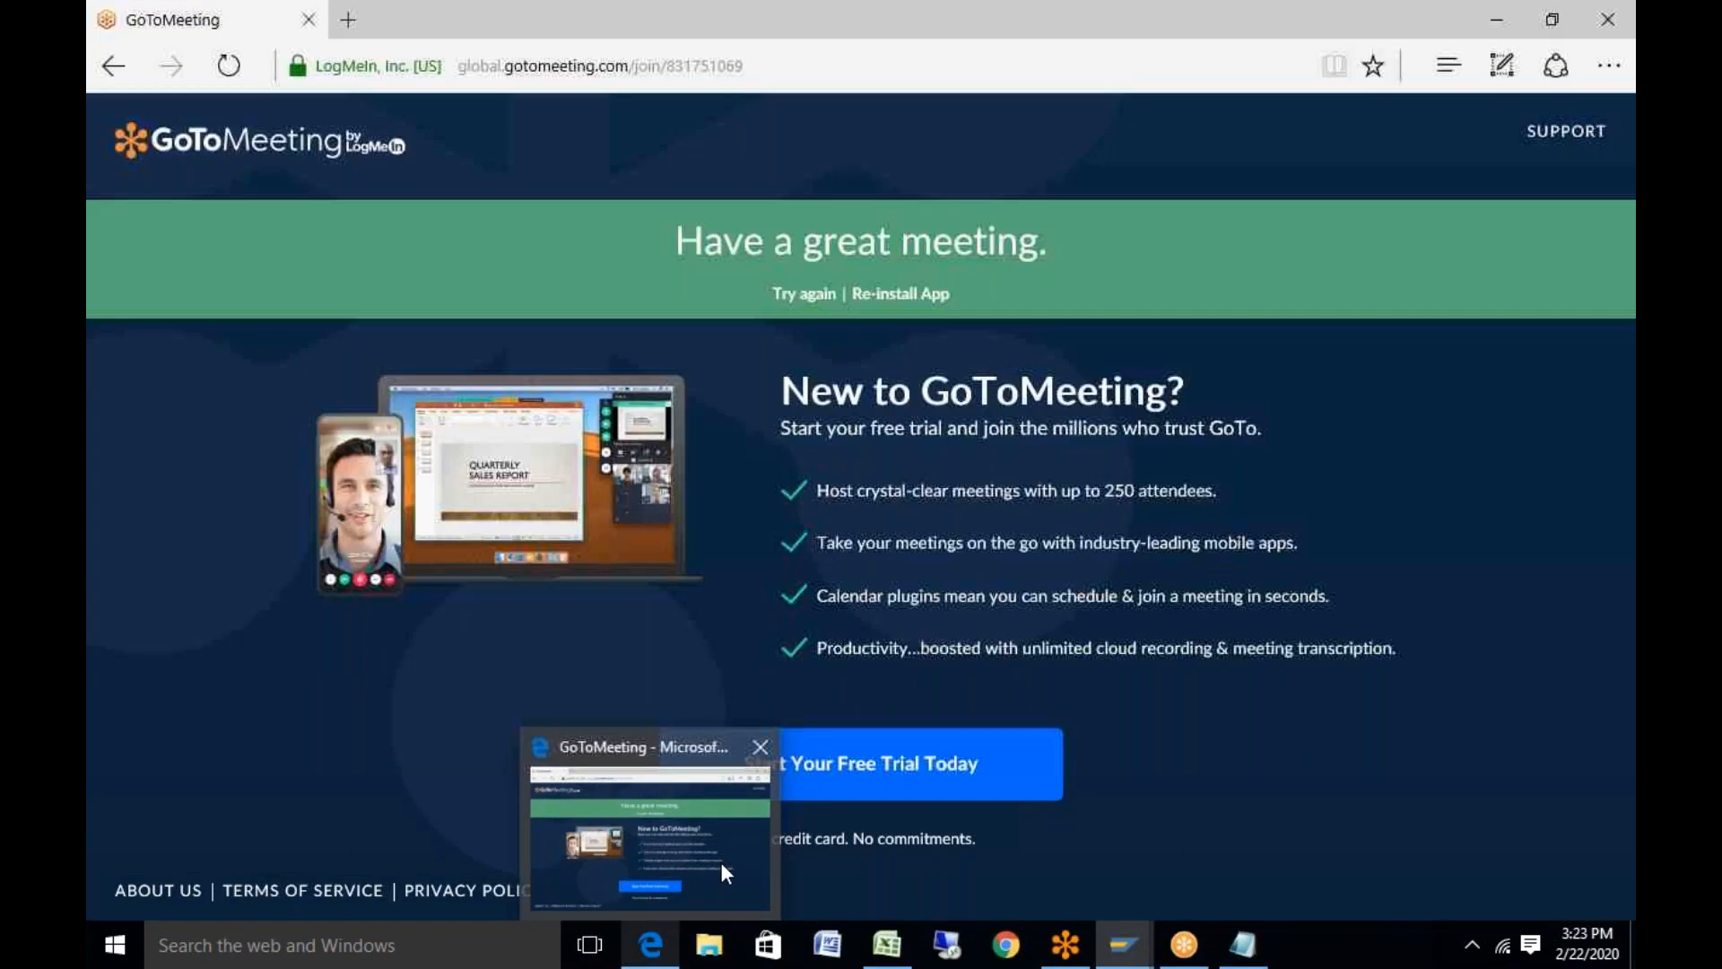
In a new Edge tab, search Google for 'trailer images'
left_click(721, 863)
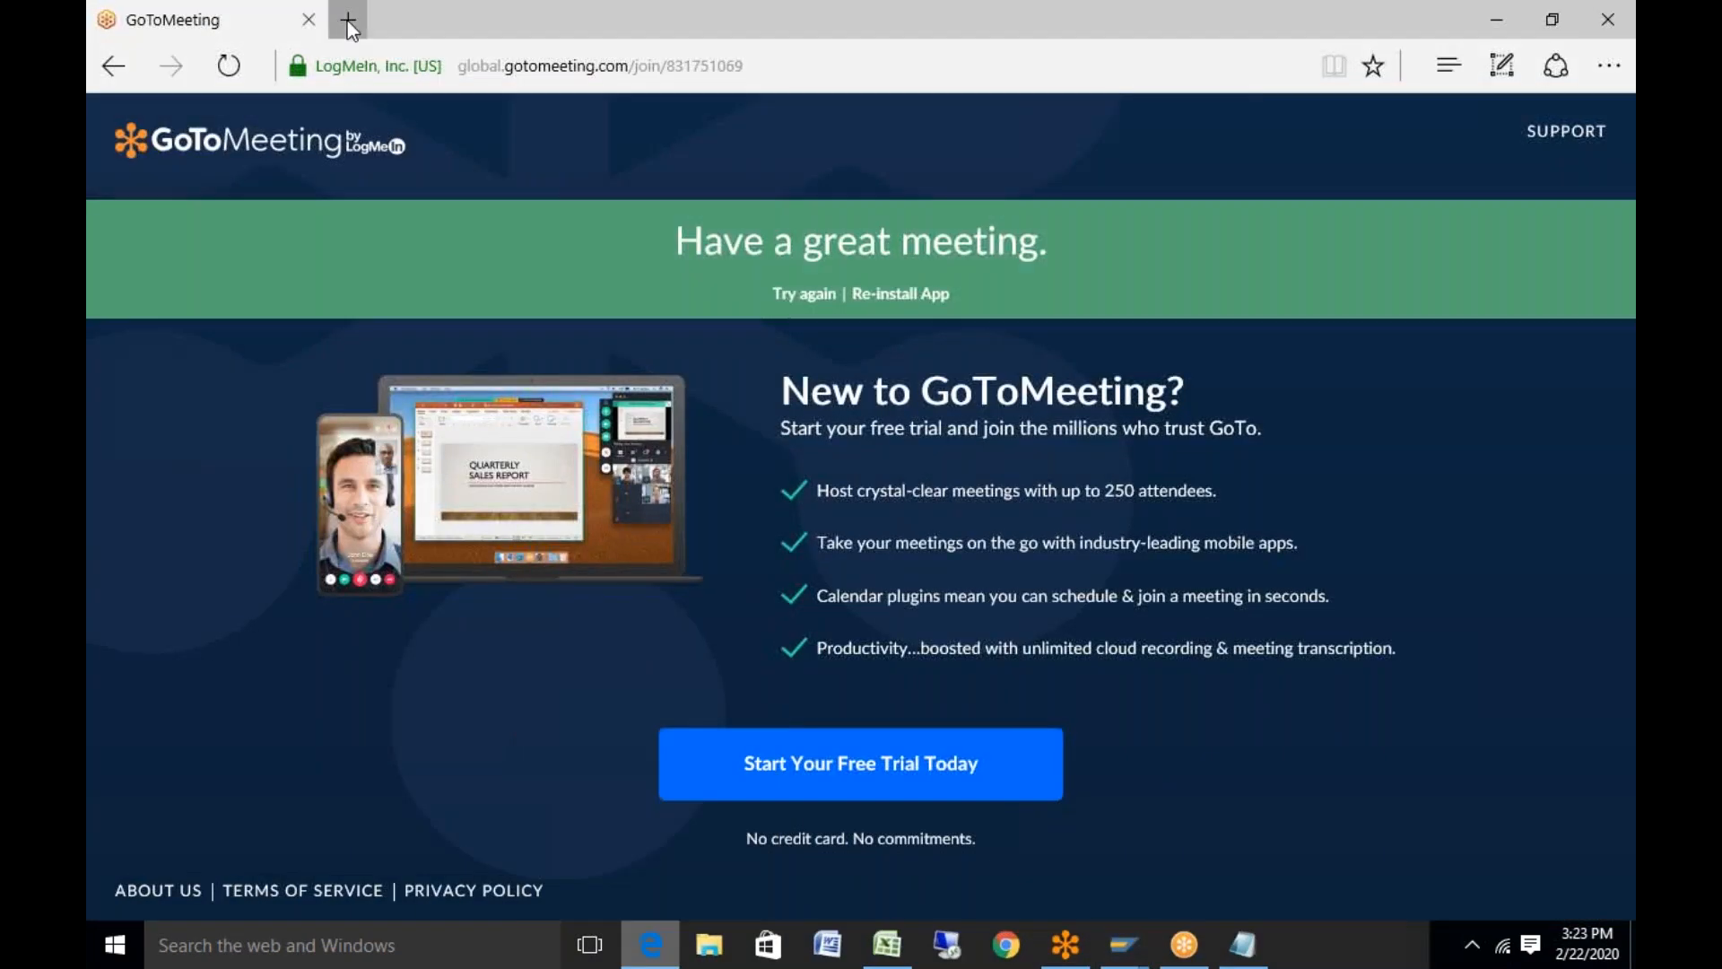
left_click(348, 19)
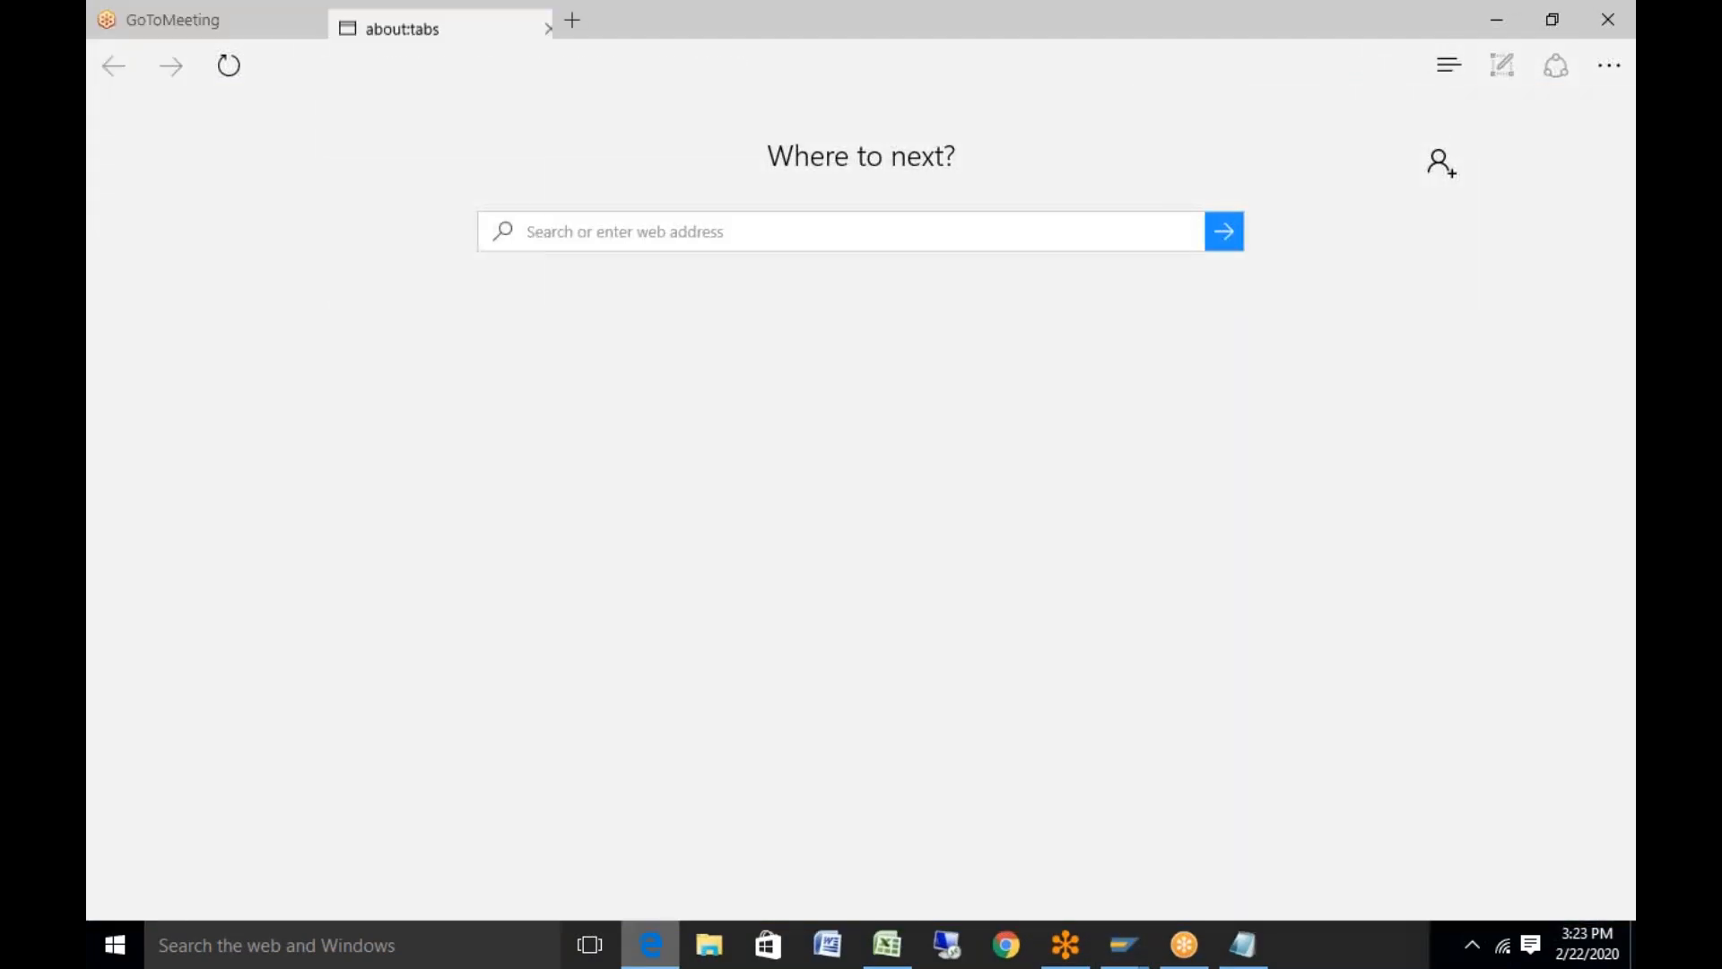
type("google.com/")
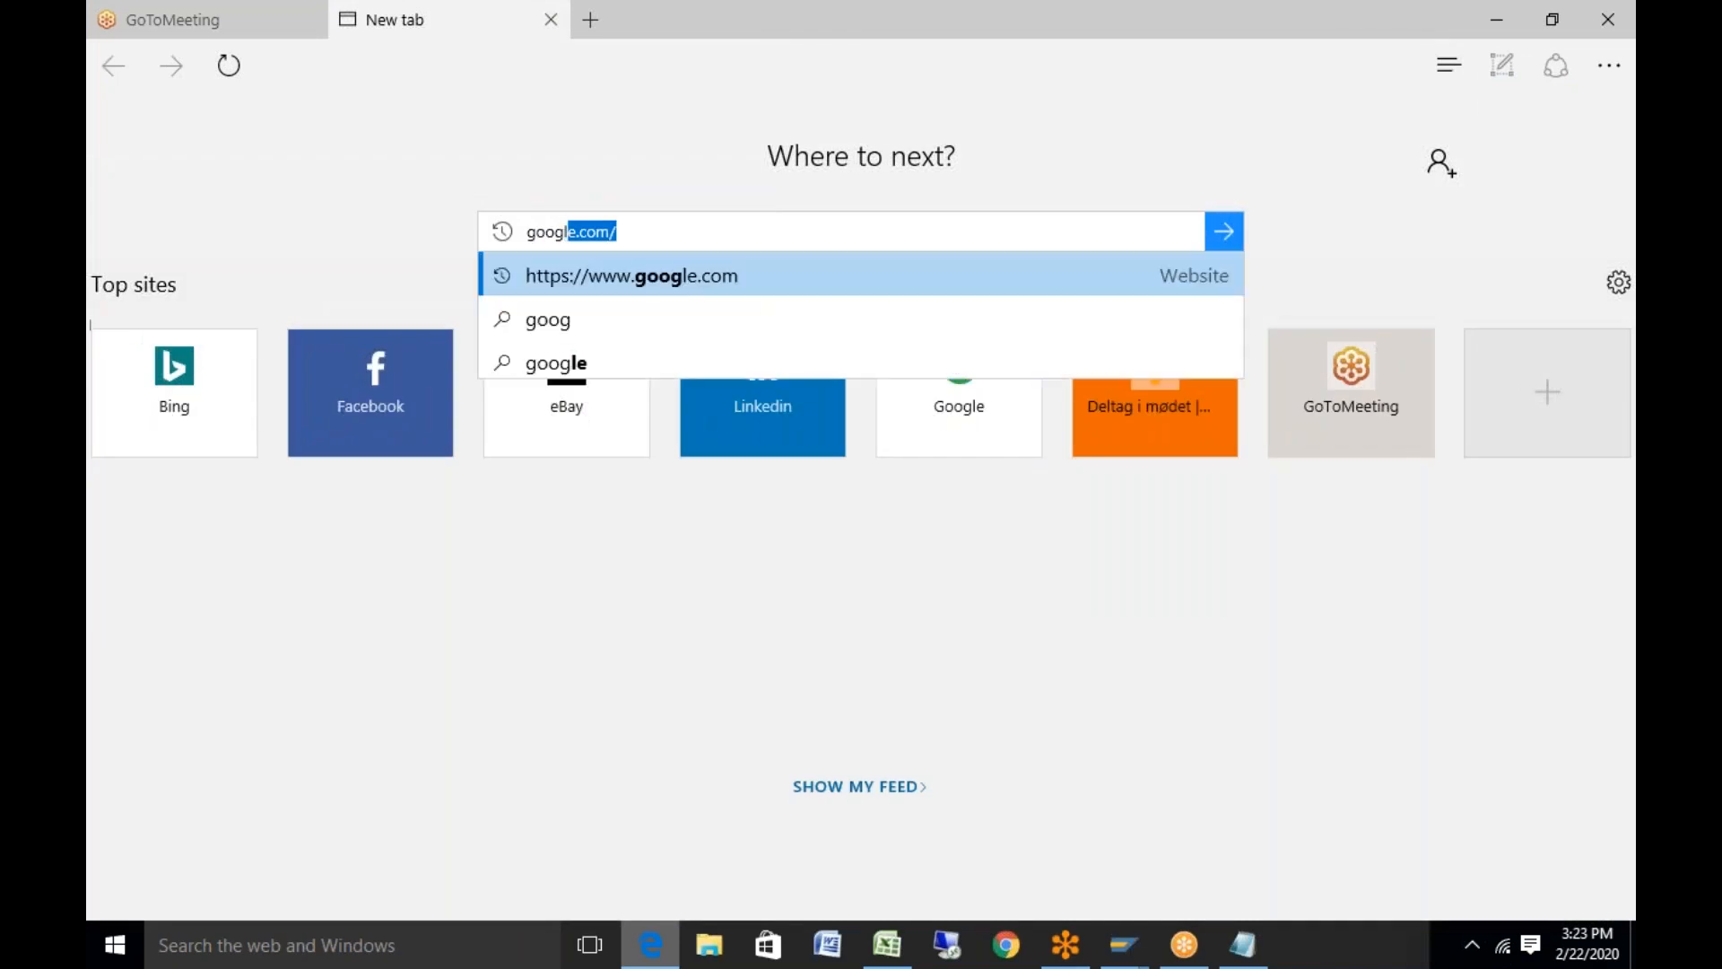
key("Return")
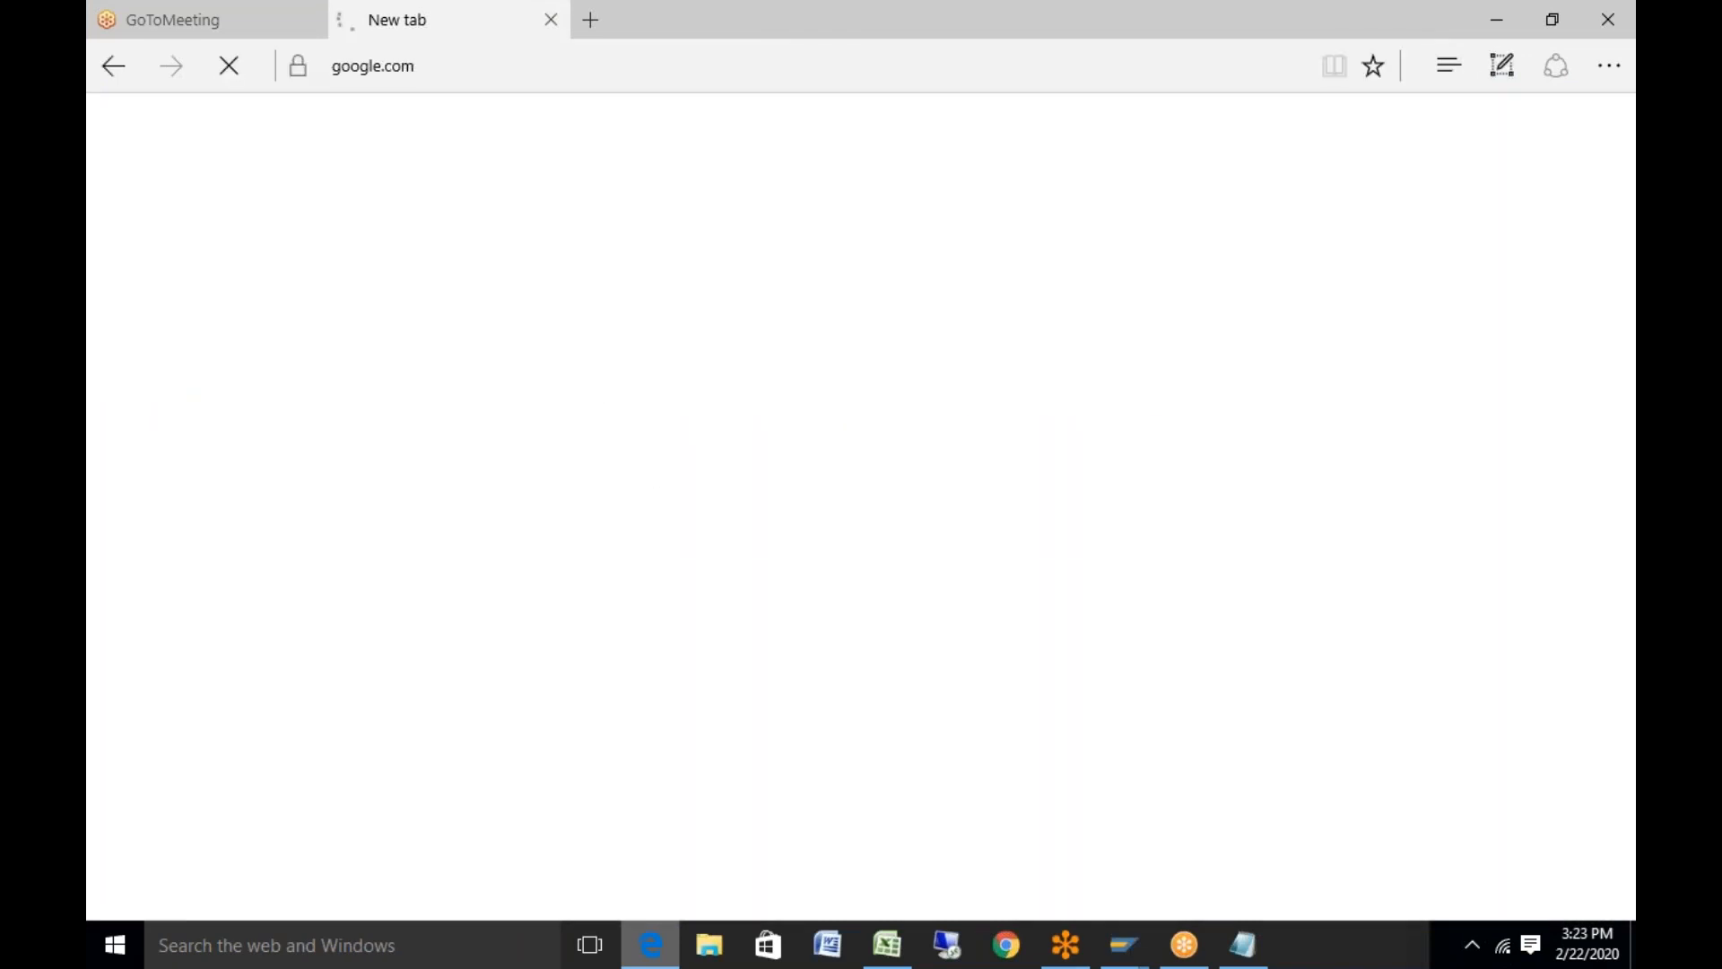
type("tr")
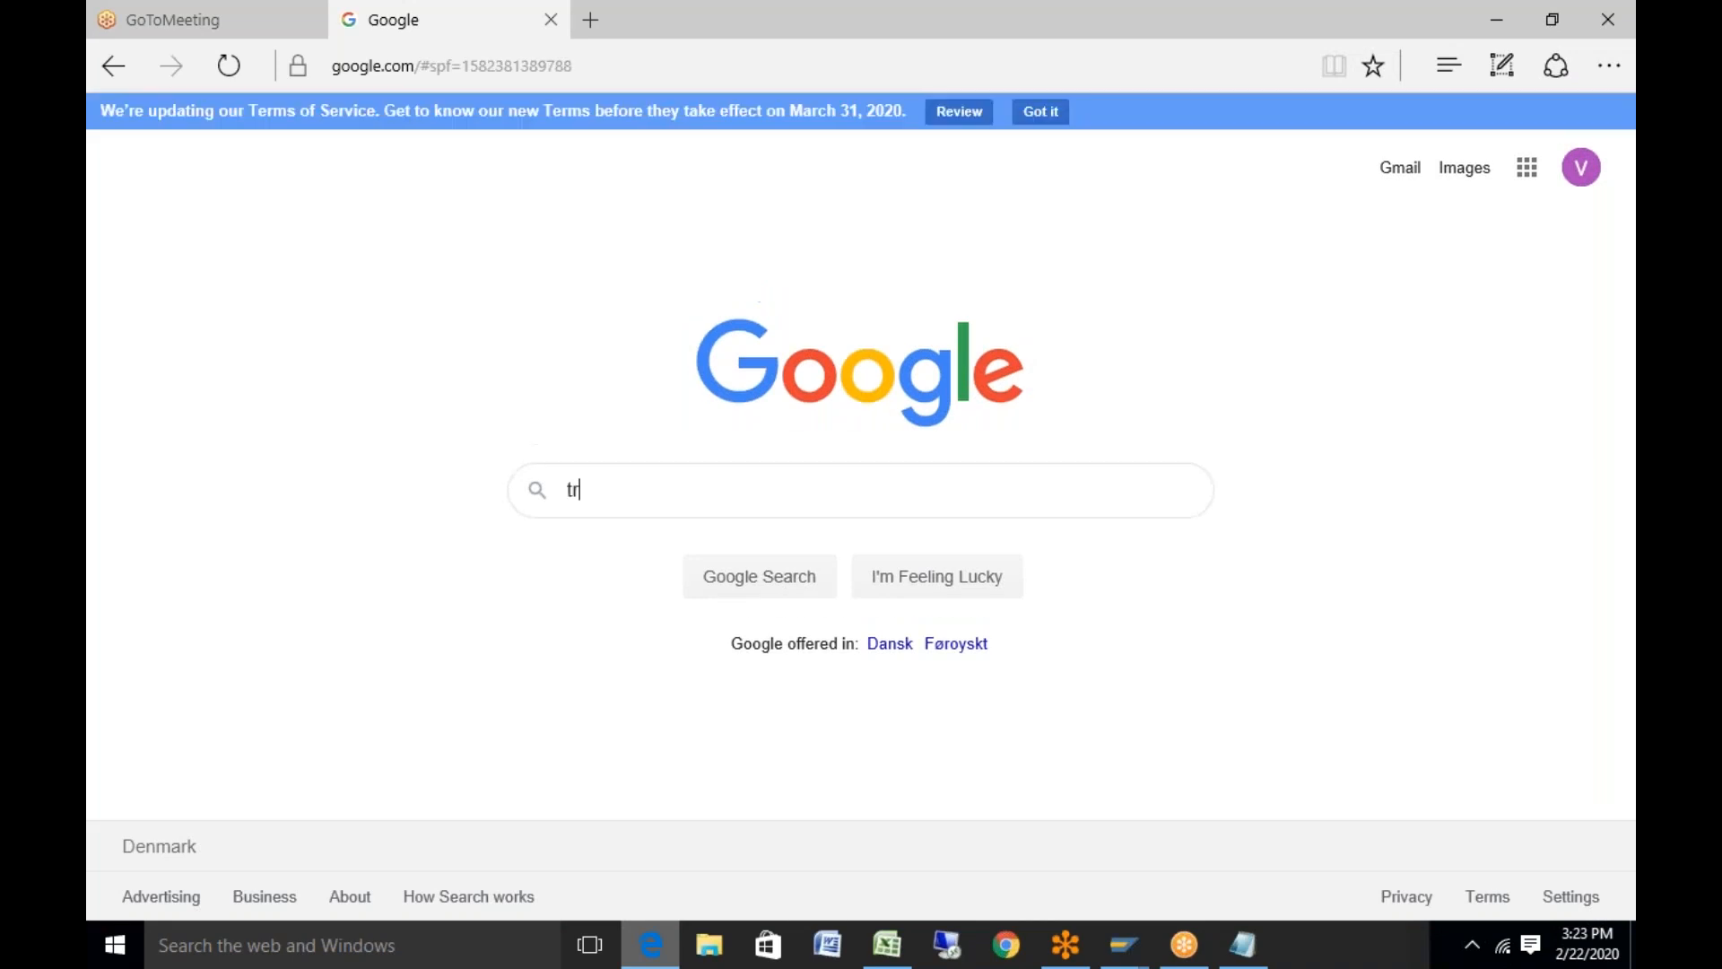
type("ailer images")
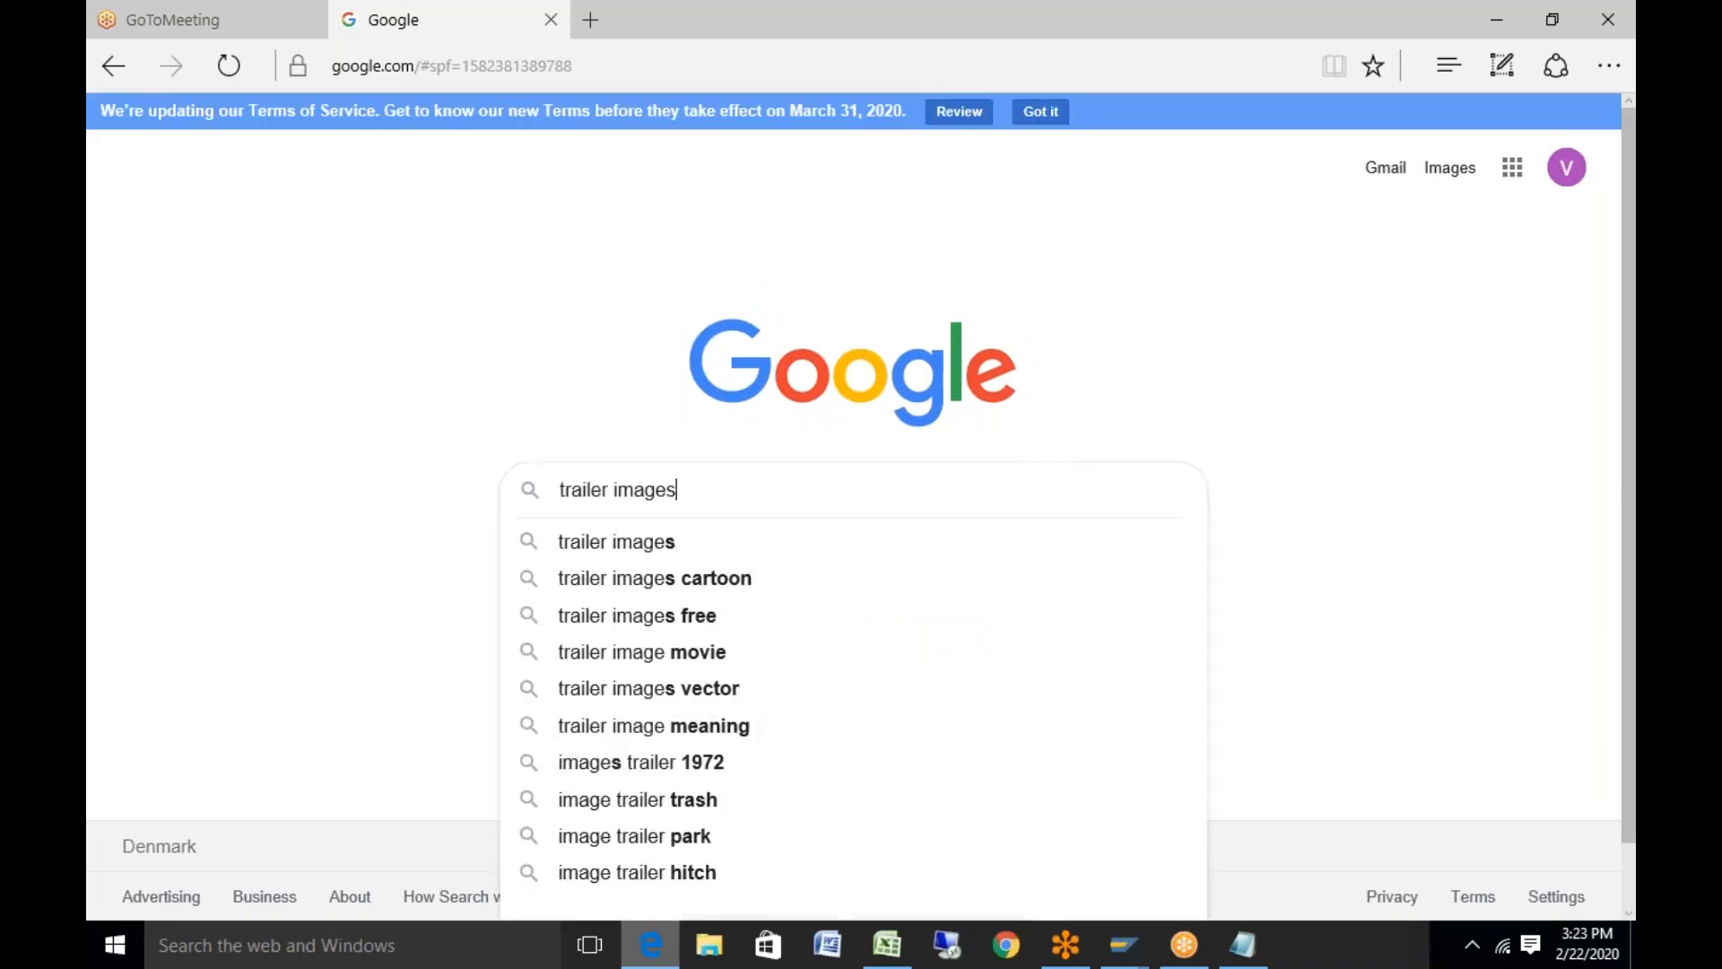
key("Return")
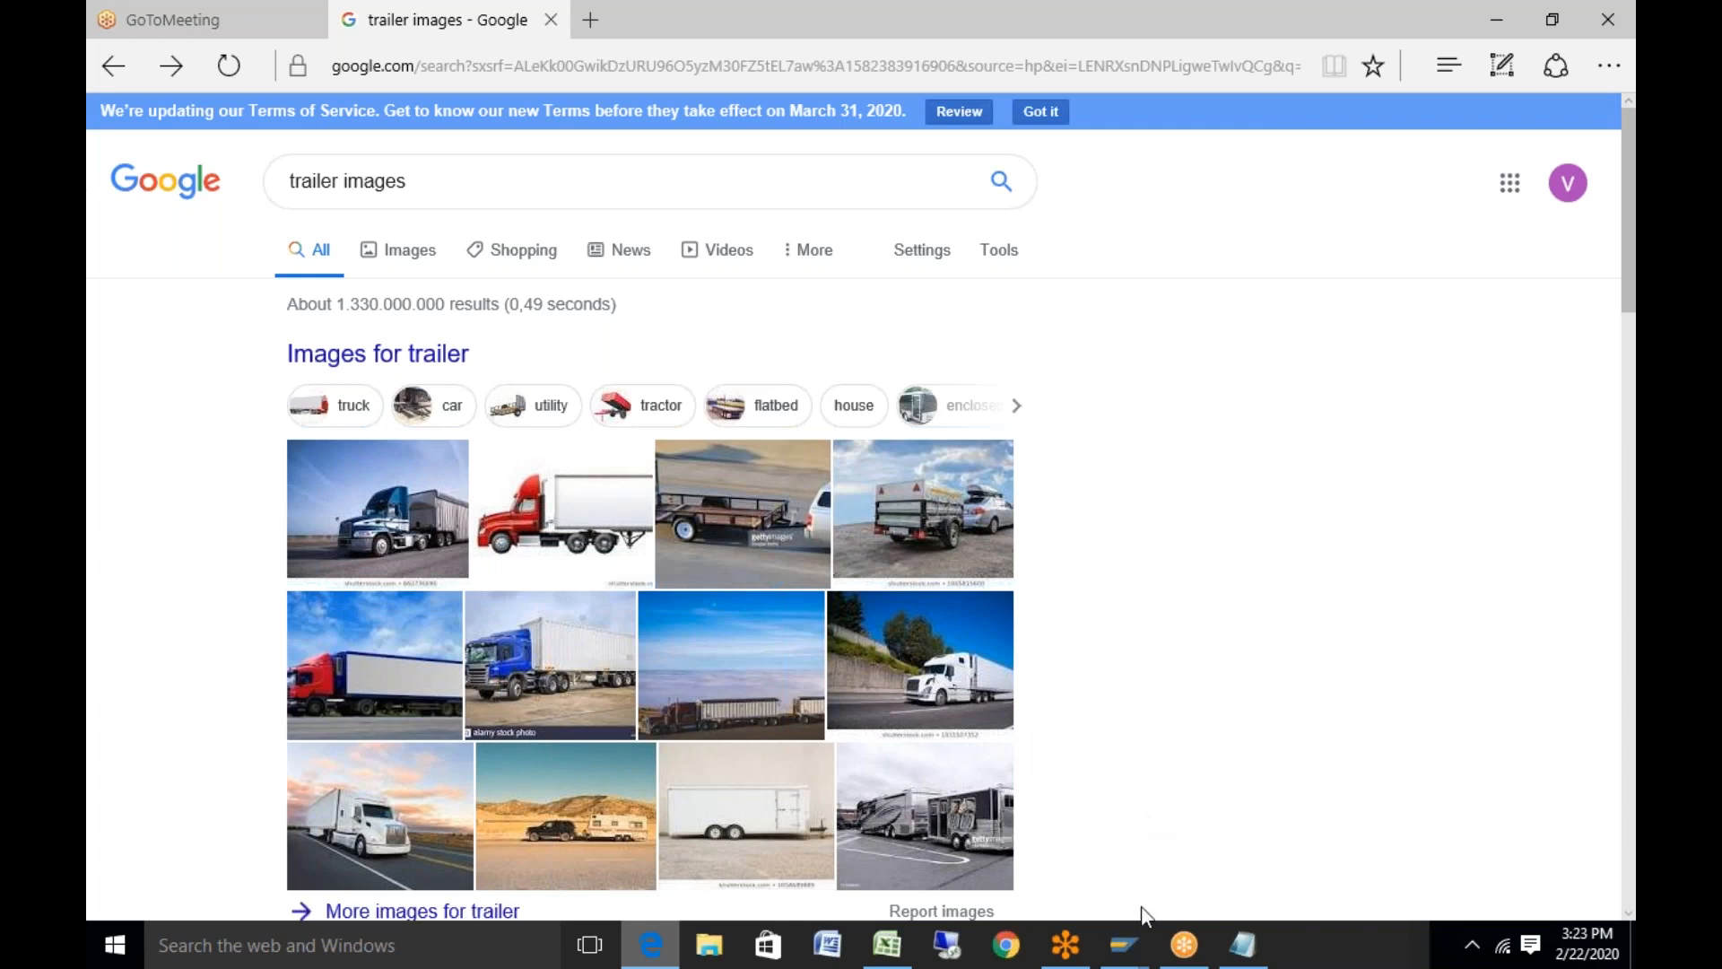
Bring the SAP Change View window with the 0001 Truck details back to front
mouse_move(1124, 949)
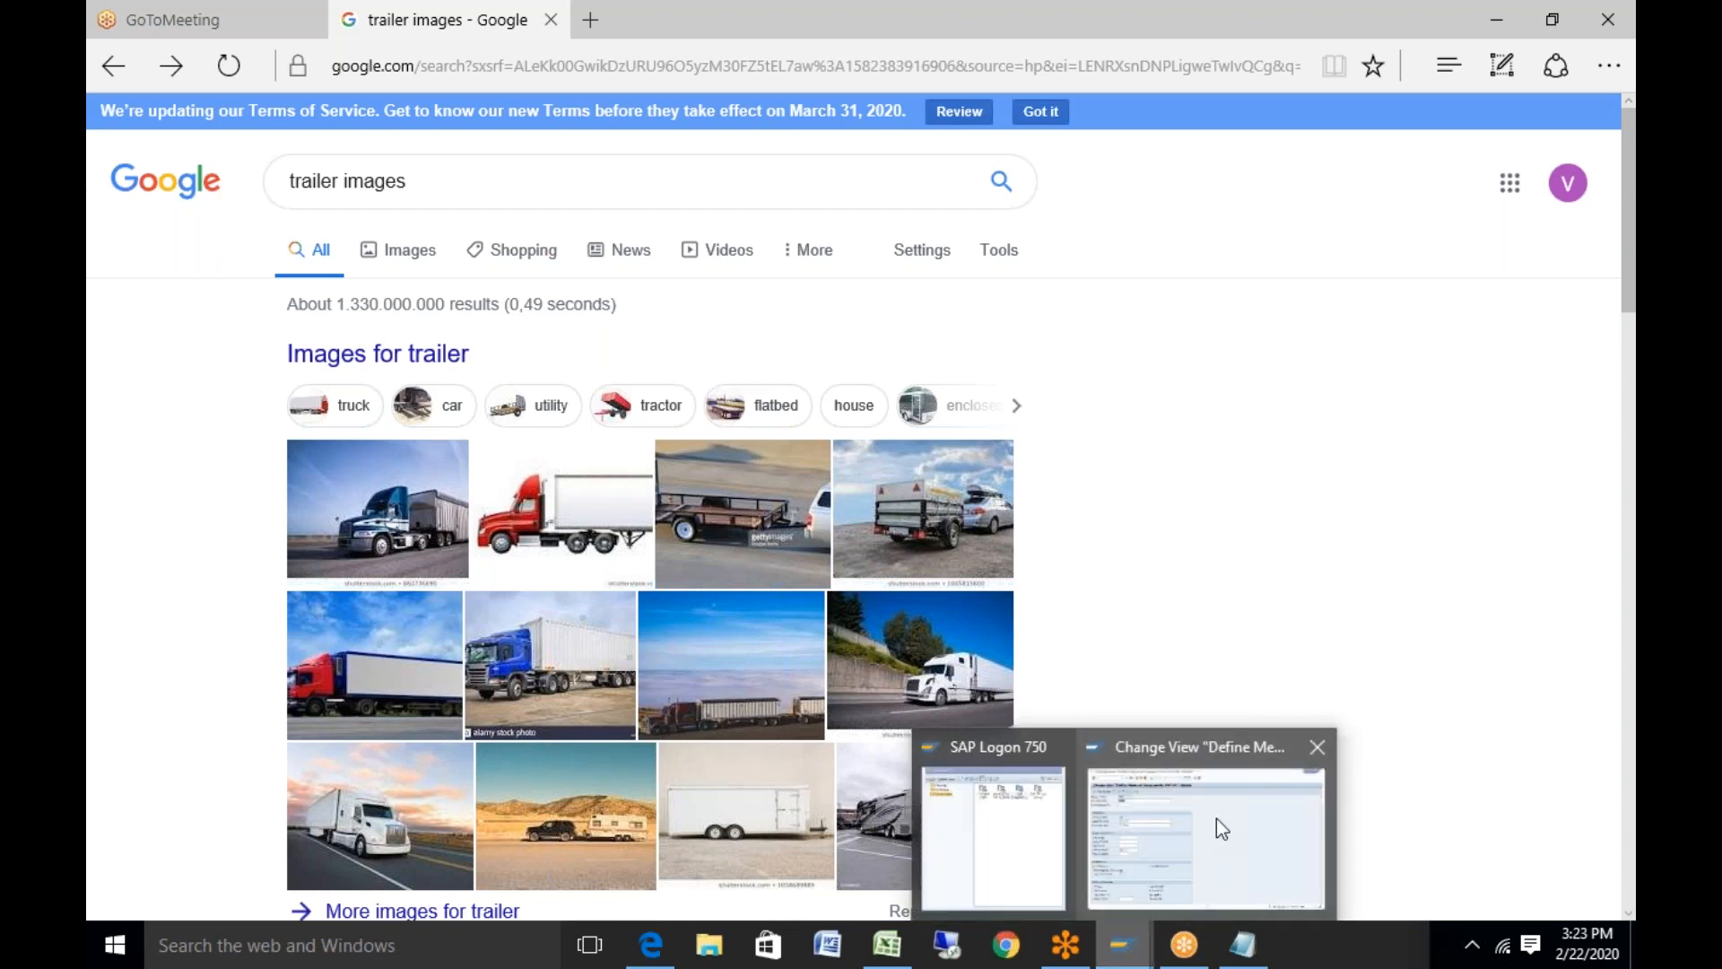
left_click(1216, 818)
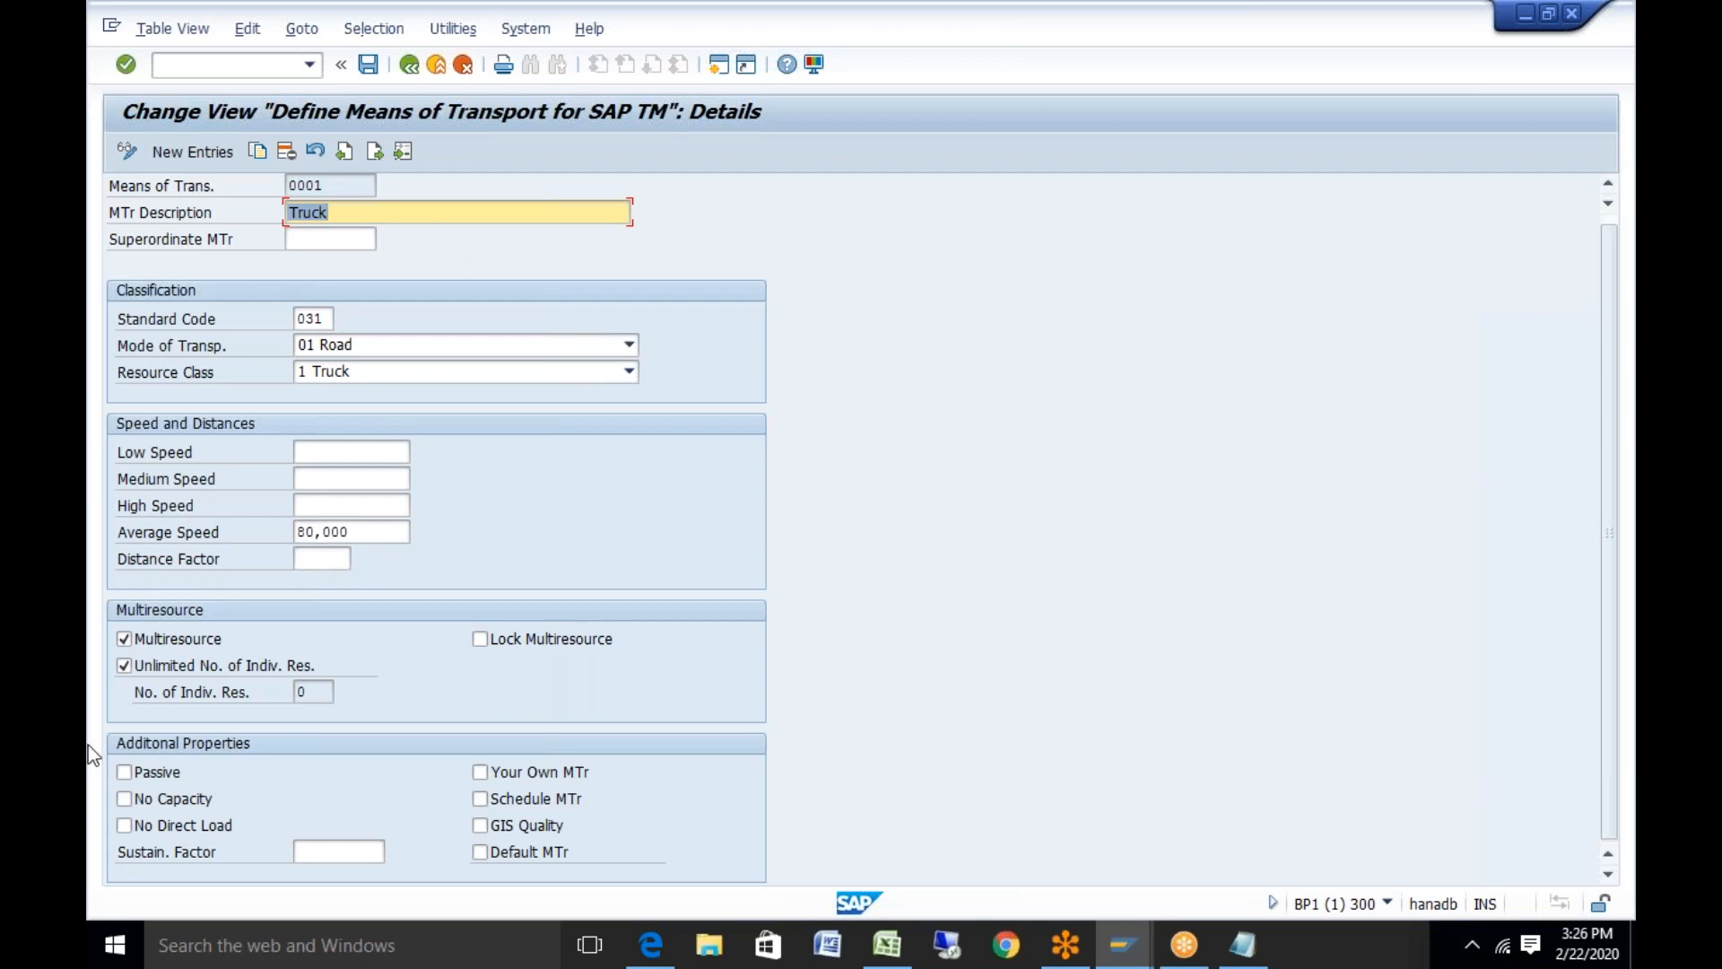
left_click(170, 827)
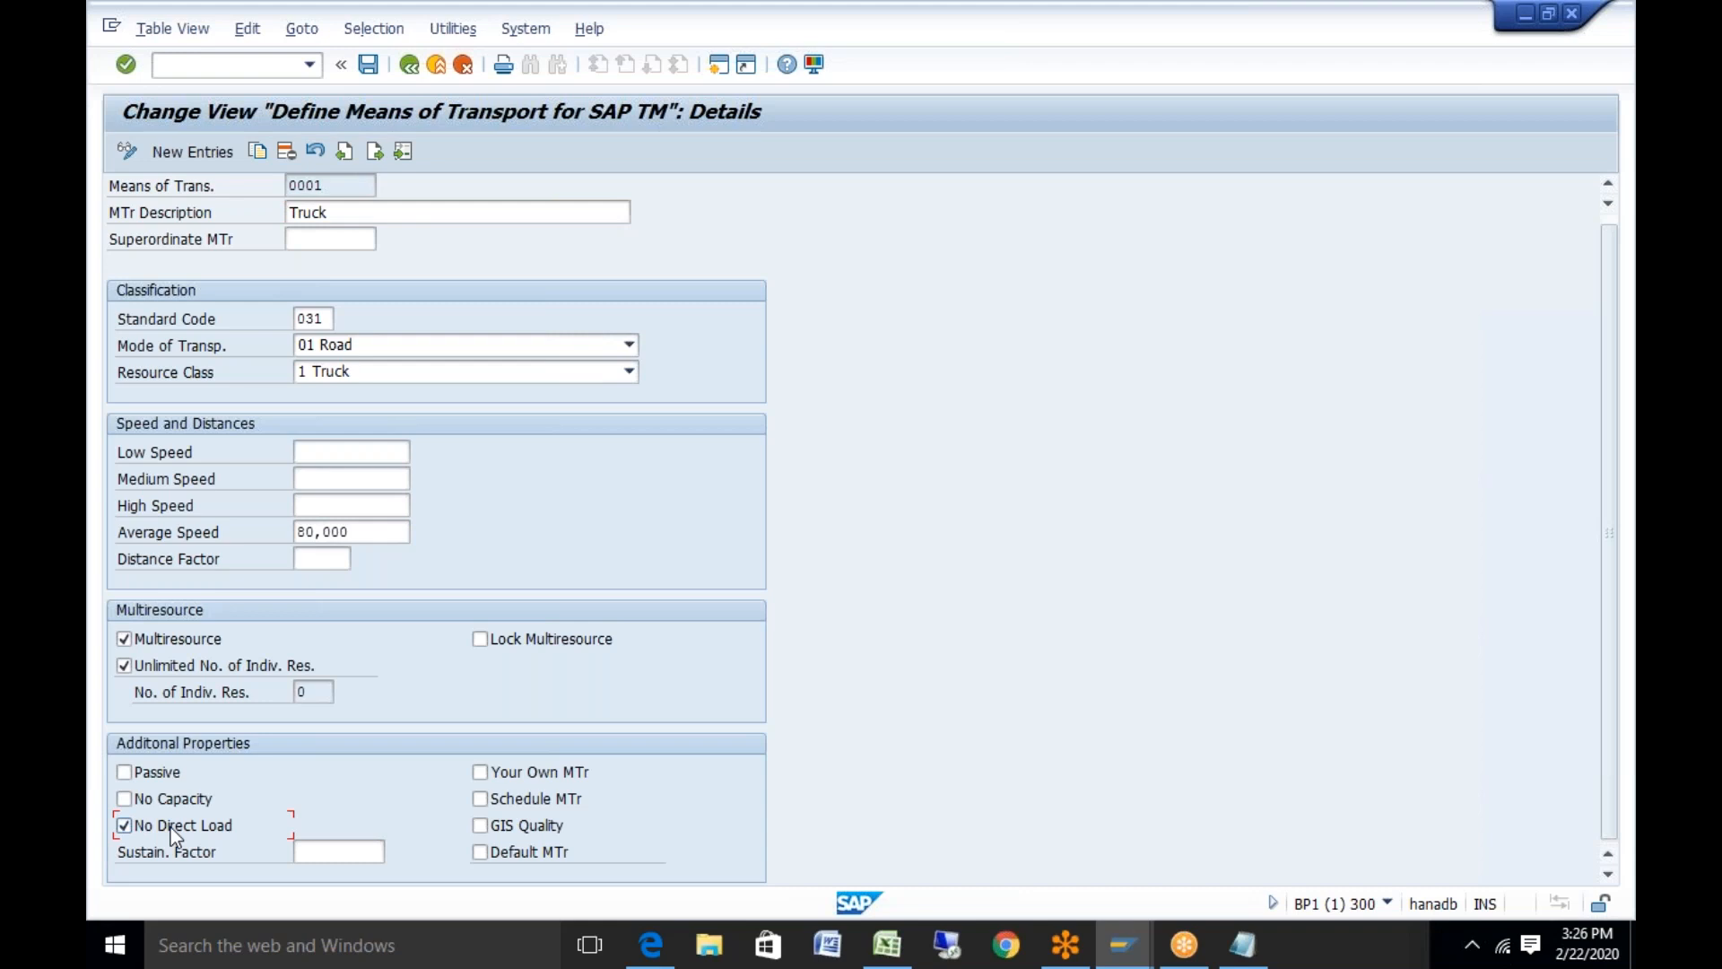
right_click(171, 827)
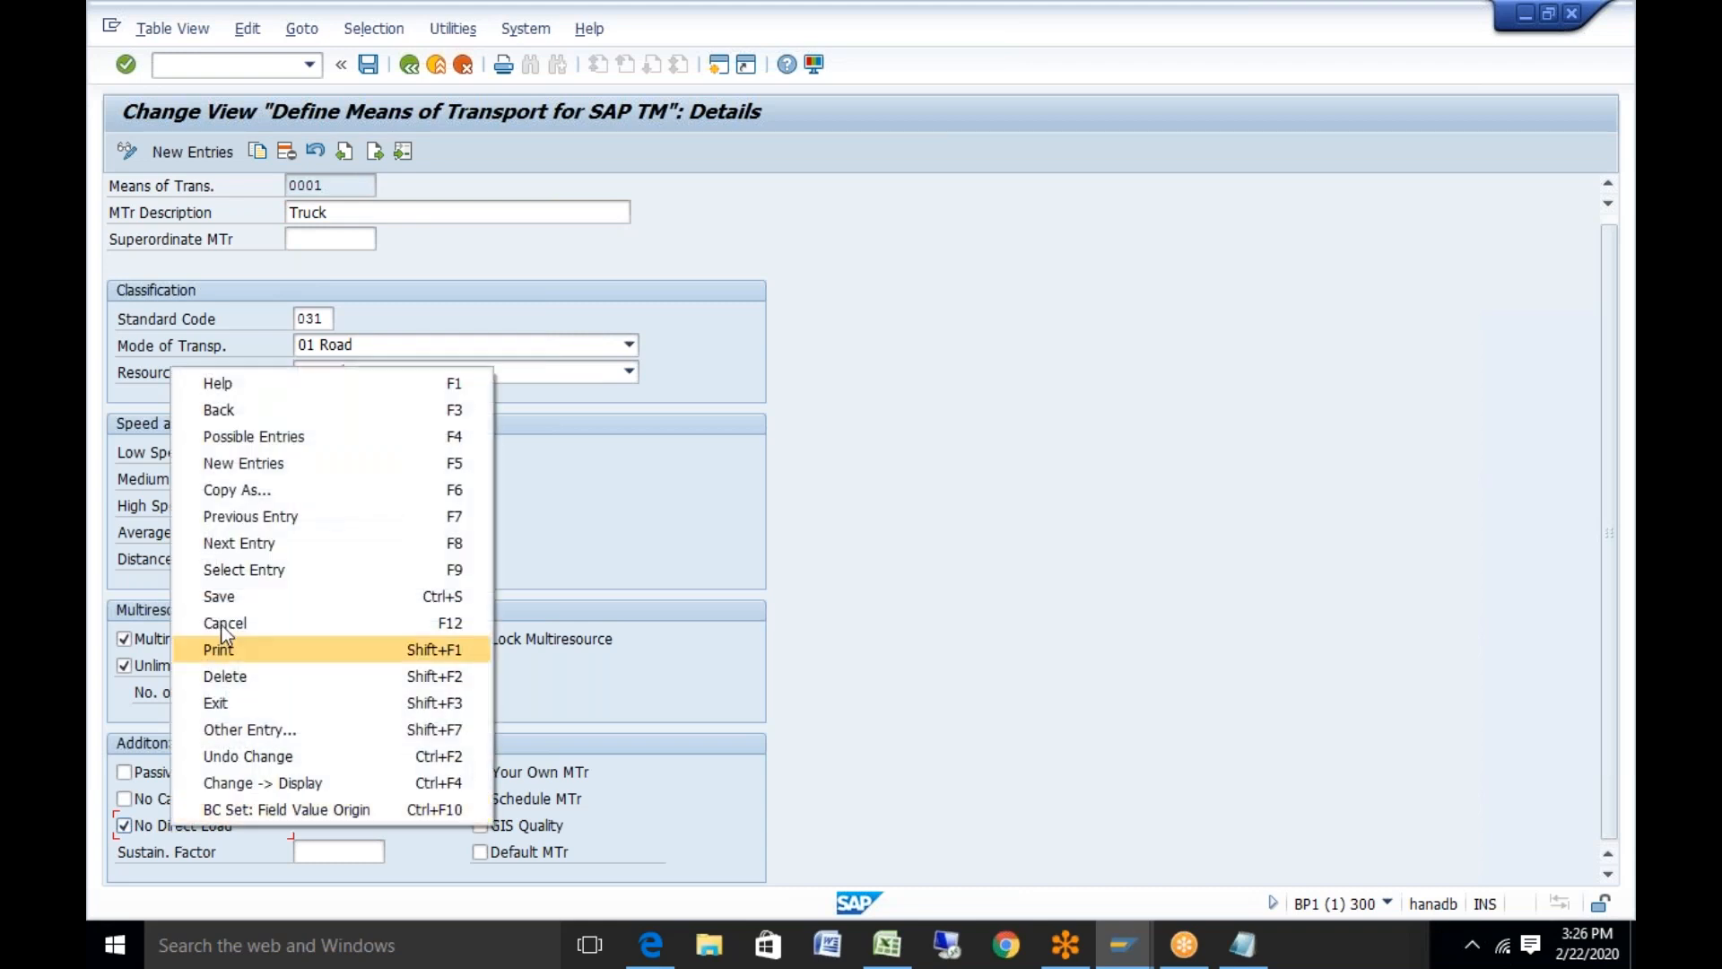
left_click(281, 385)
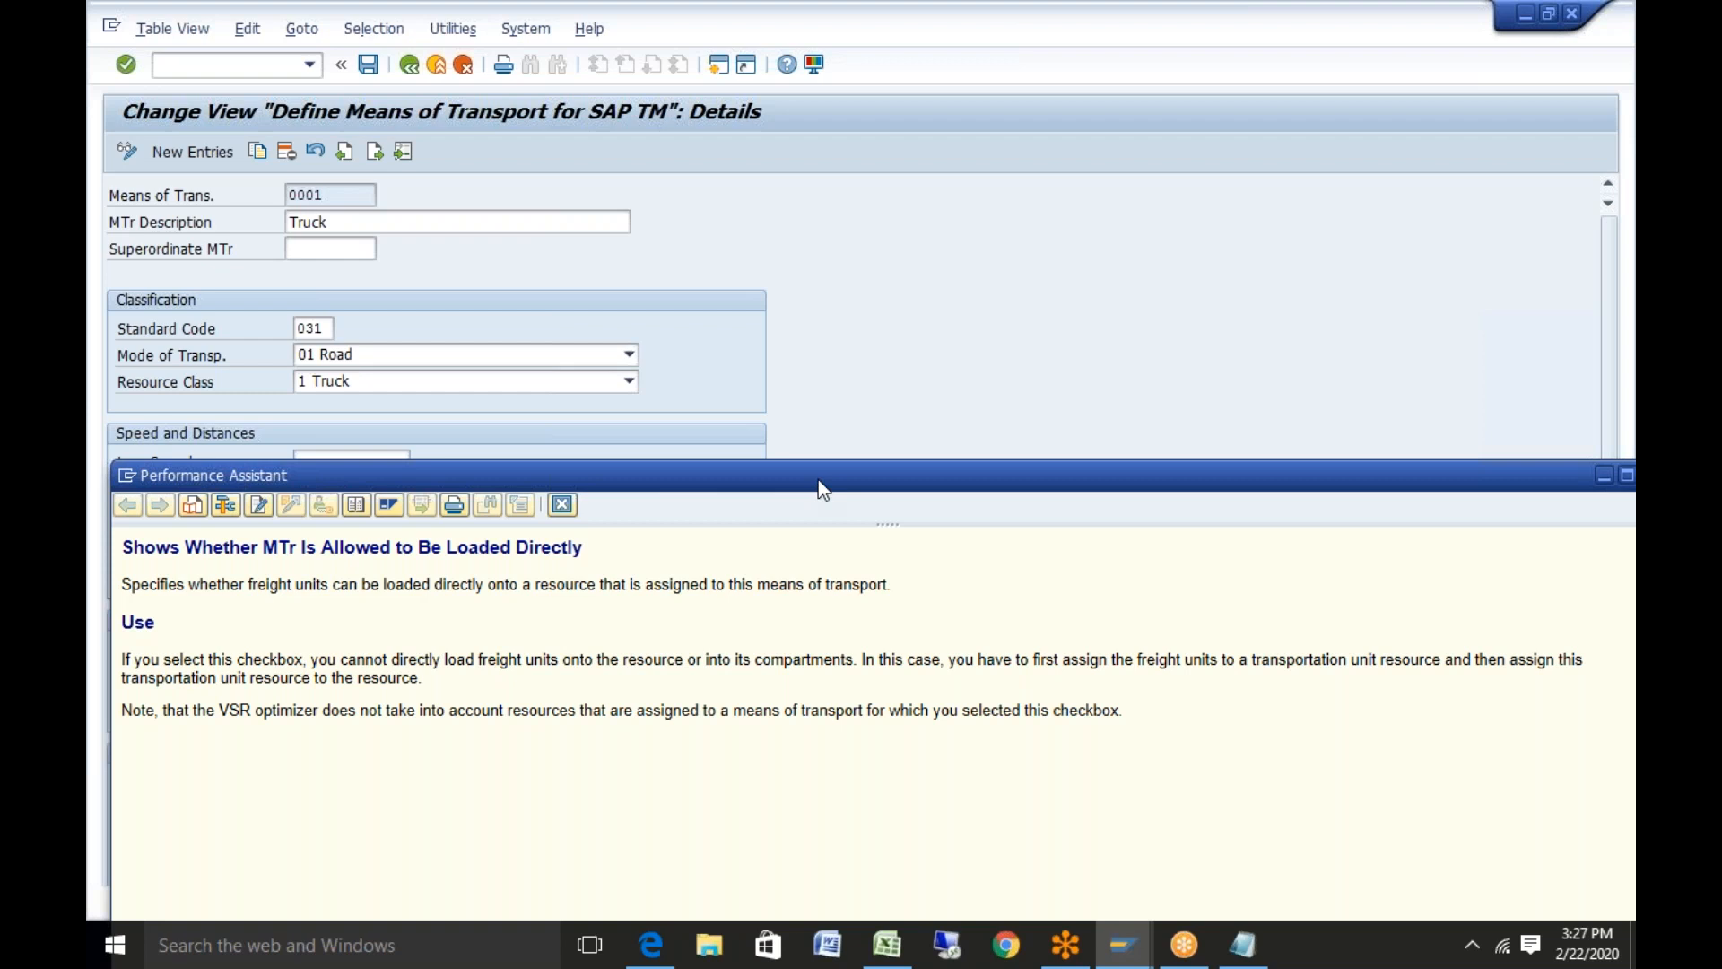
left_click_drag(834, 481, 1080, 311)
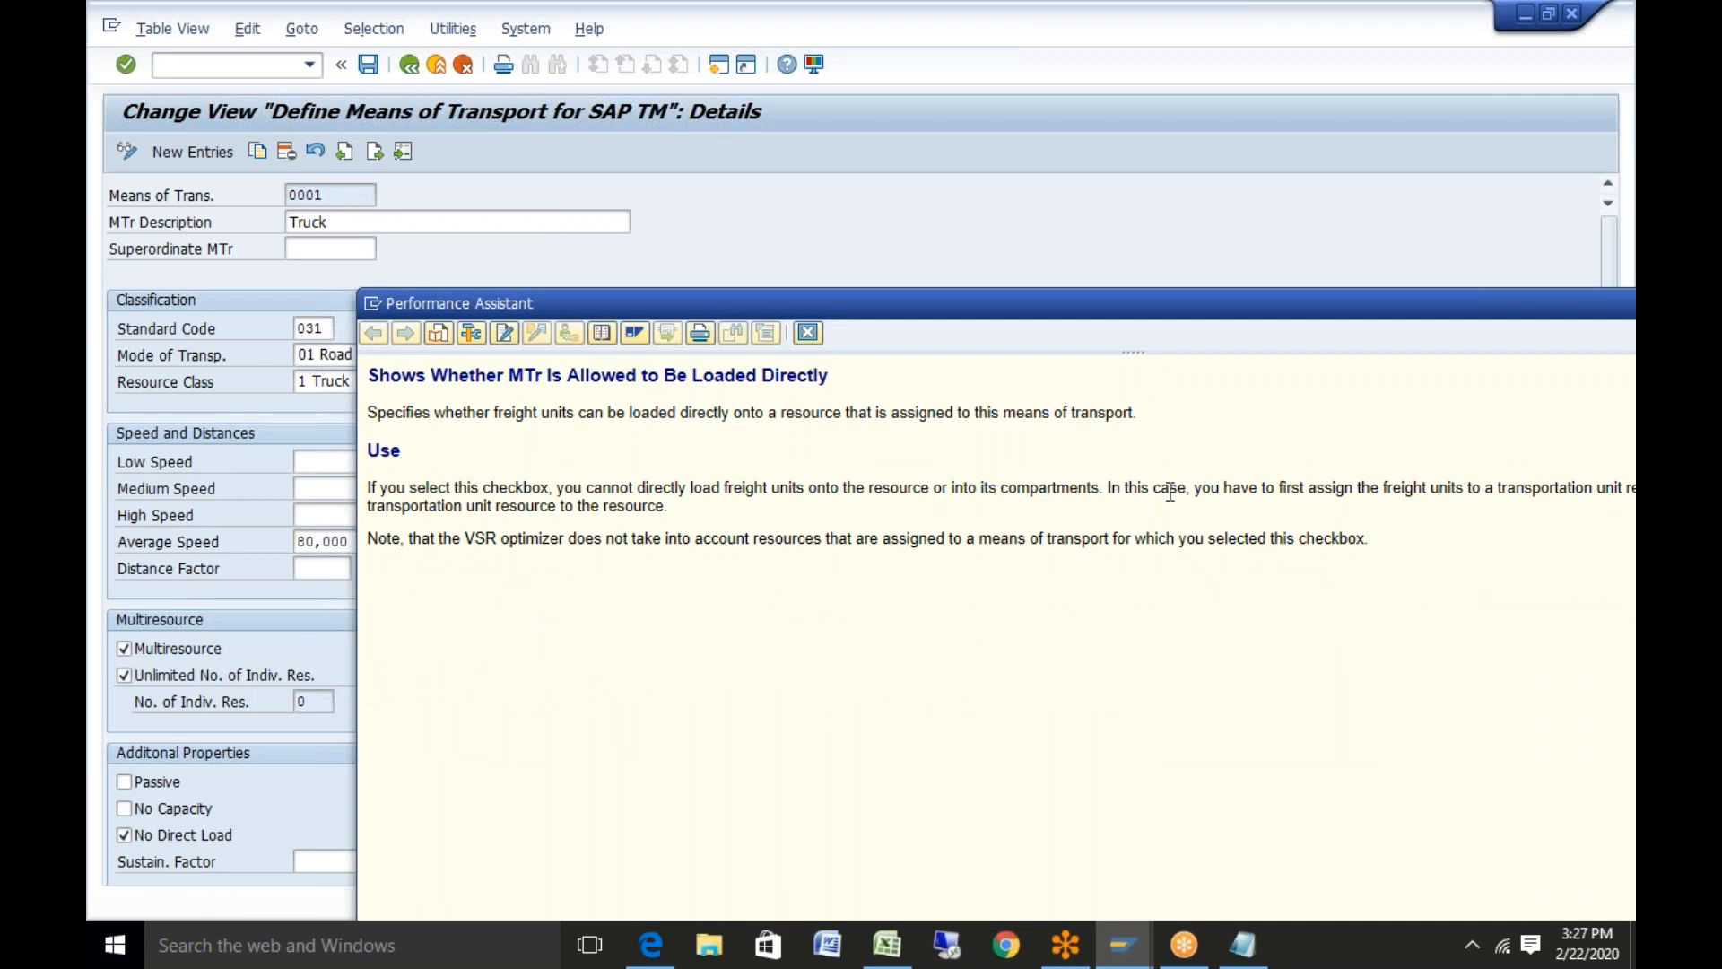
left_click_drag(1393, 312, 1234, 274)
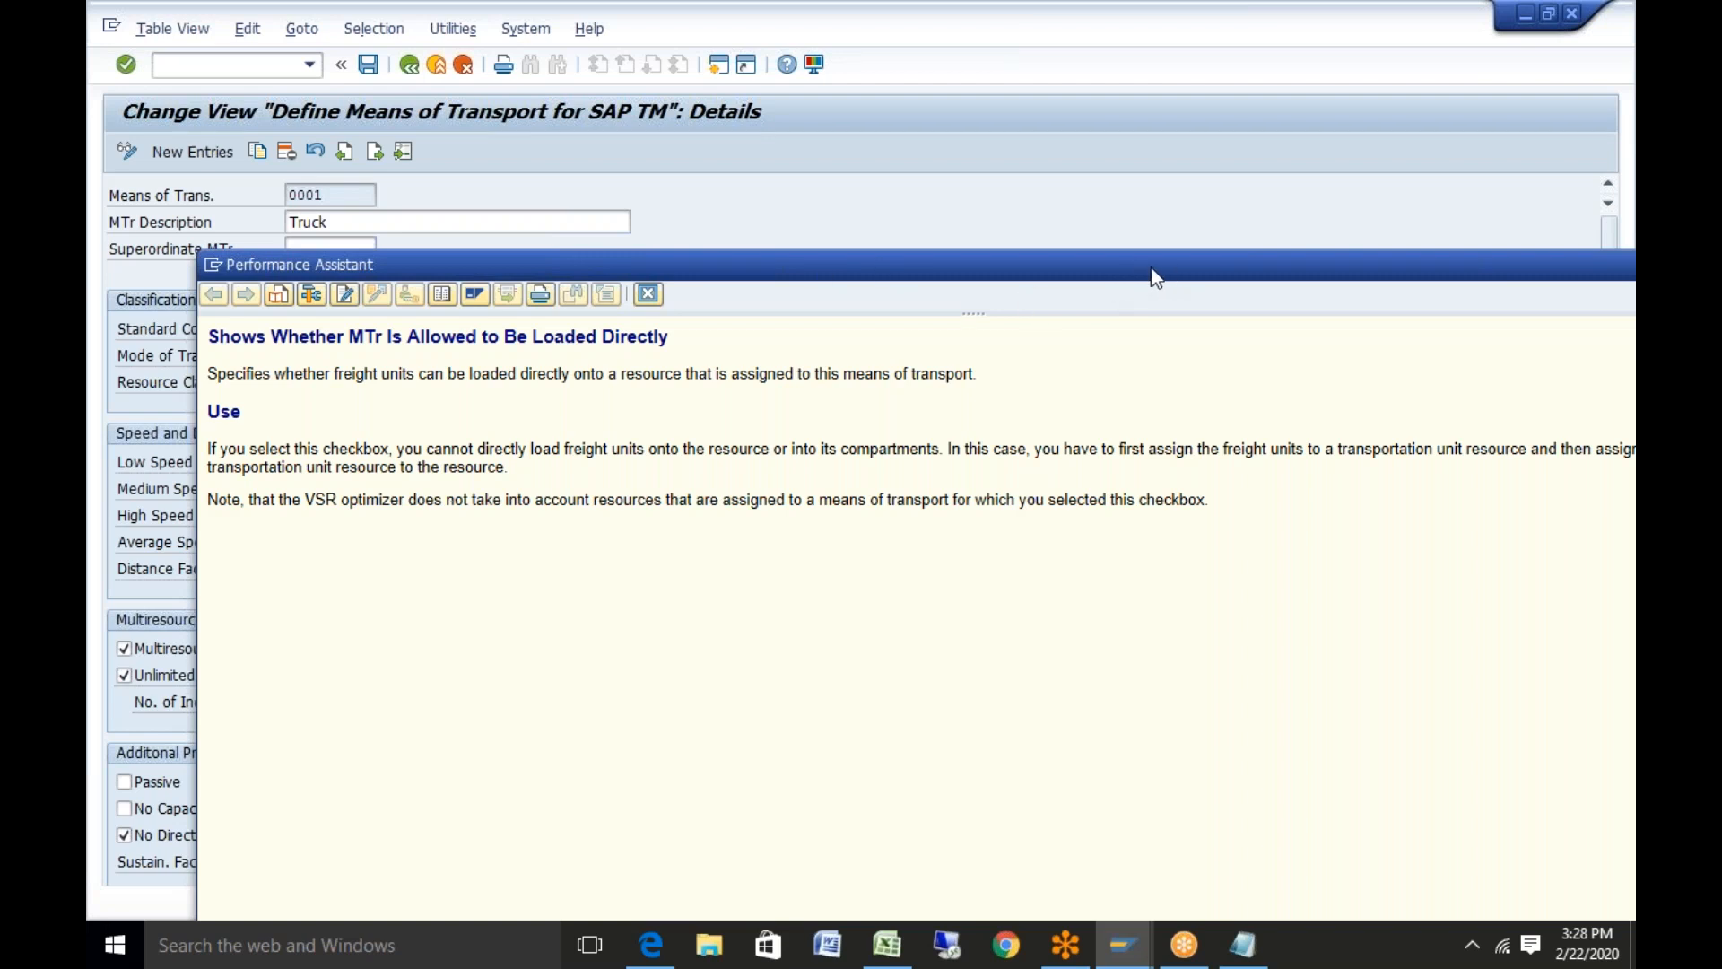
left_click_drag(1151, 268, 951, 264)
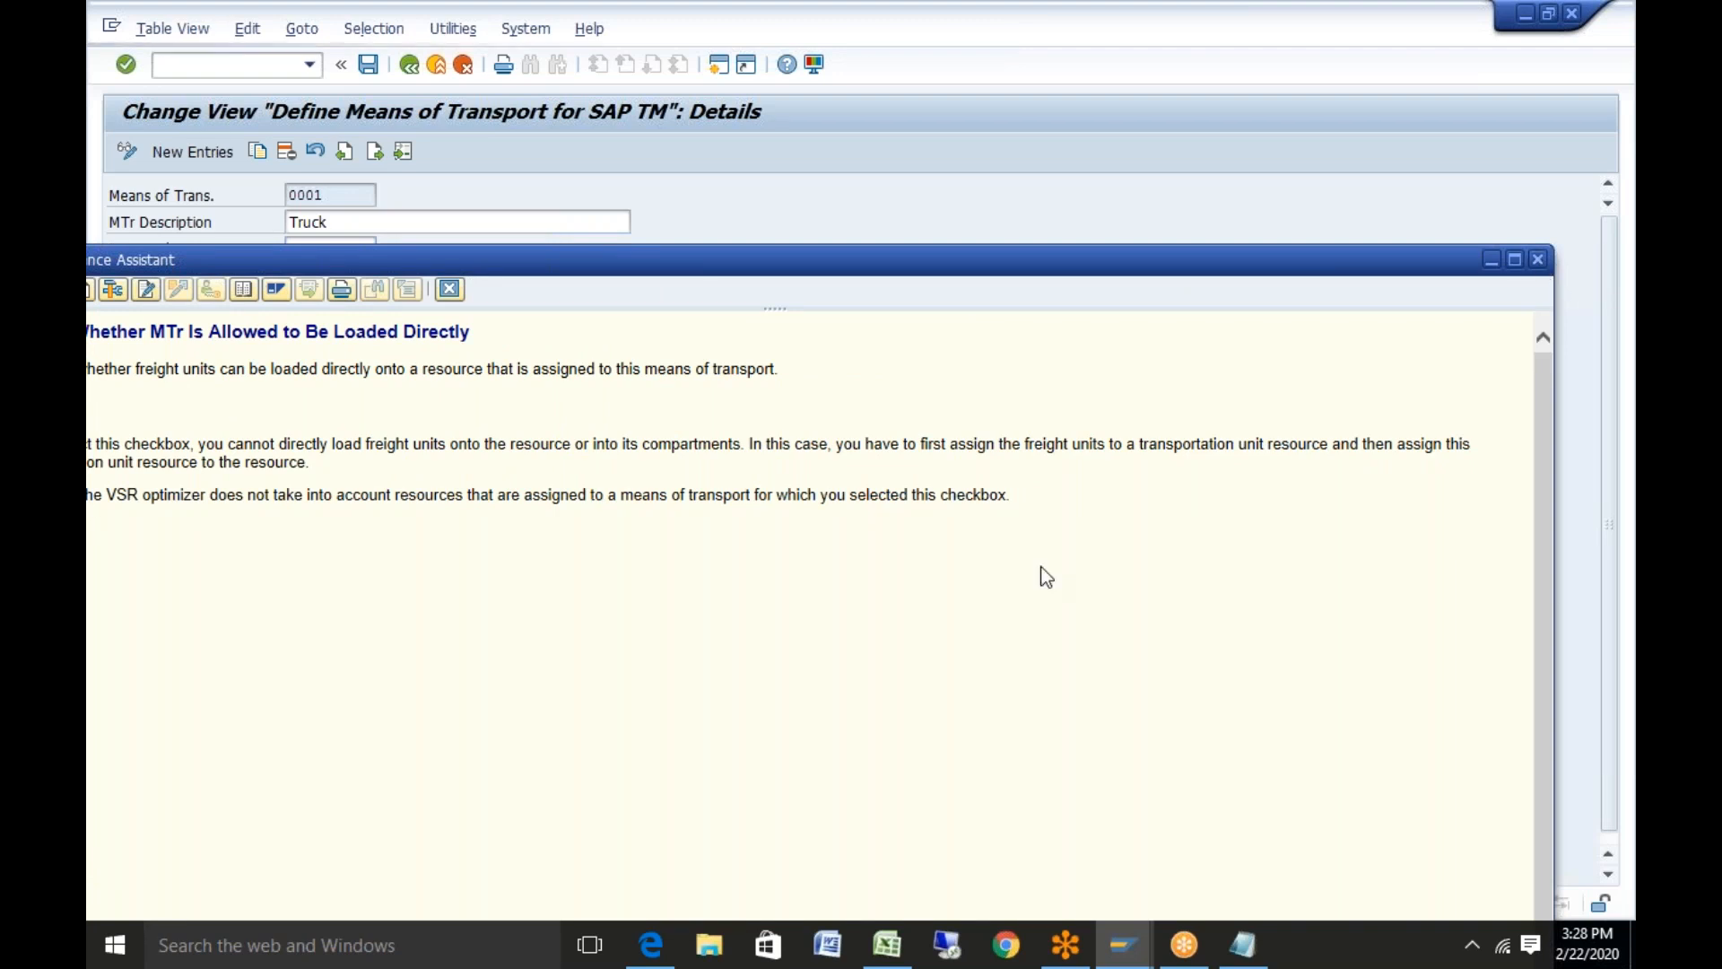
left_click(1537, 259)
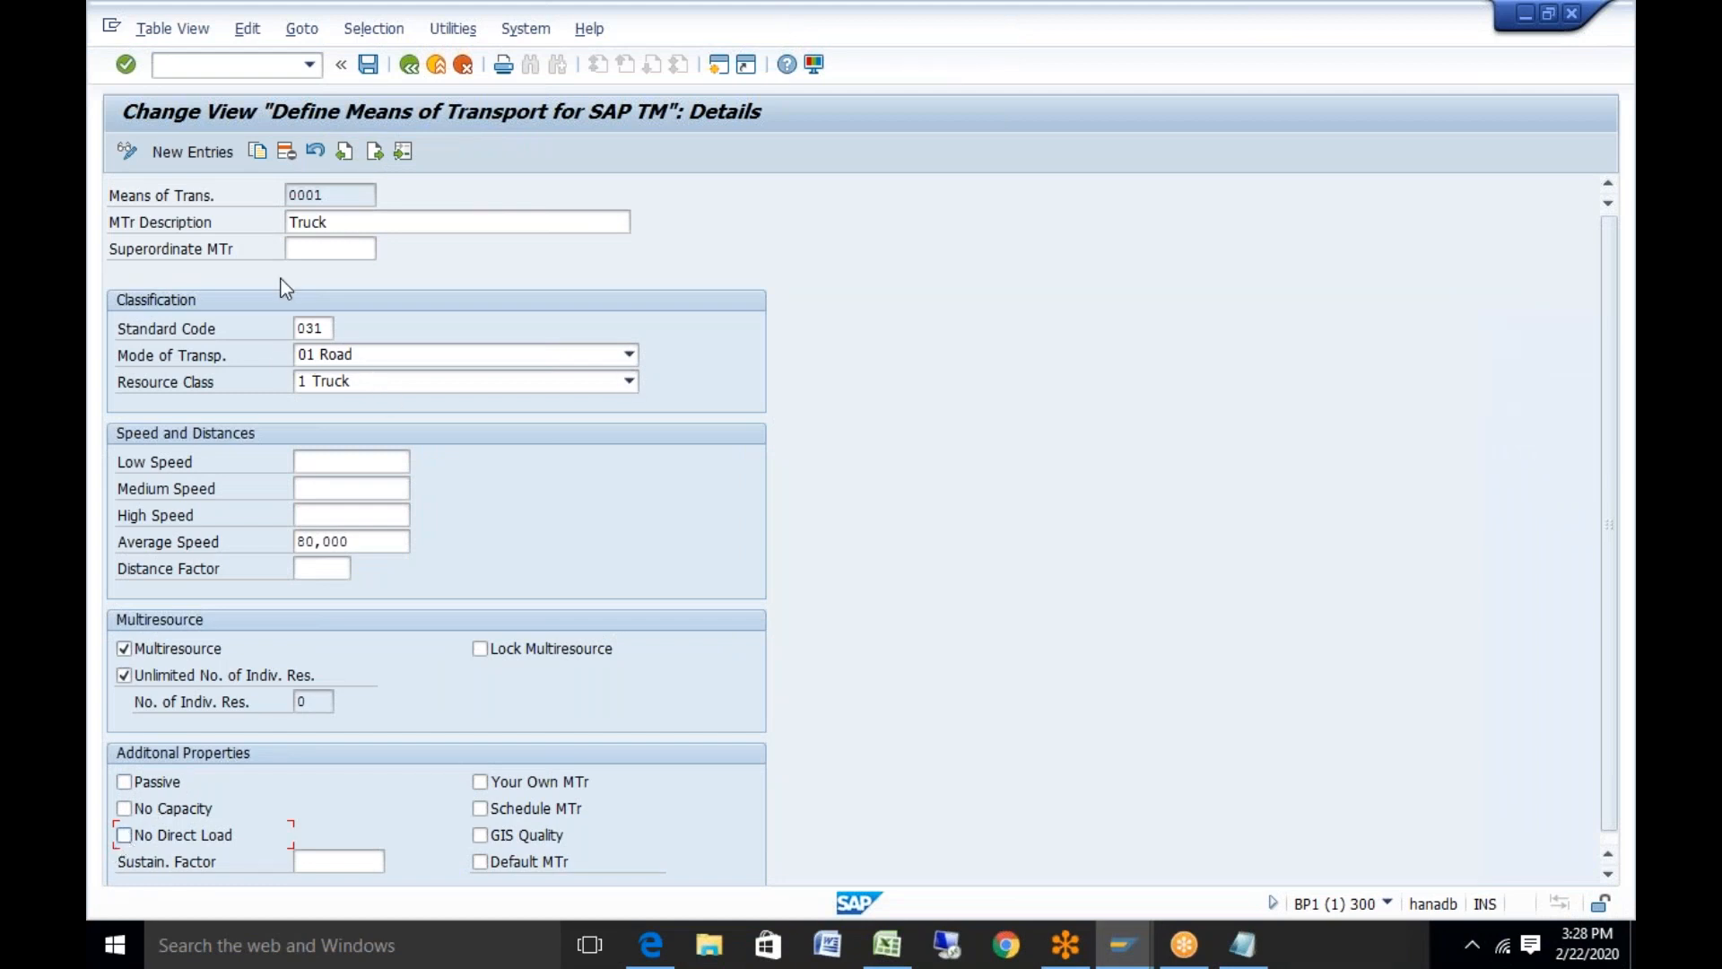
Copy the 0001 Truck entry as new means of transport Y001
left_click(258, 153)
left_click(337, 194)
key("BackSpace")
key("BackSpace")
key("BackSpace")
key("BackSpace")
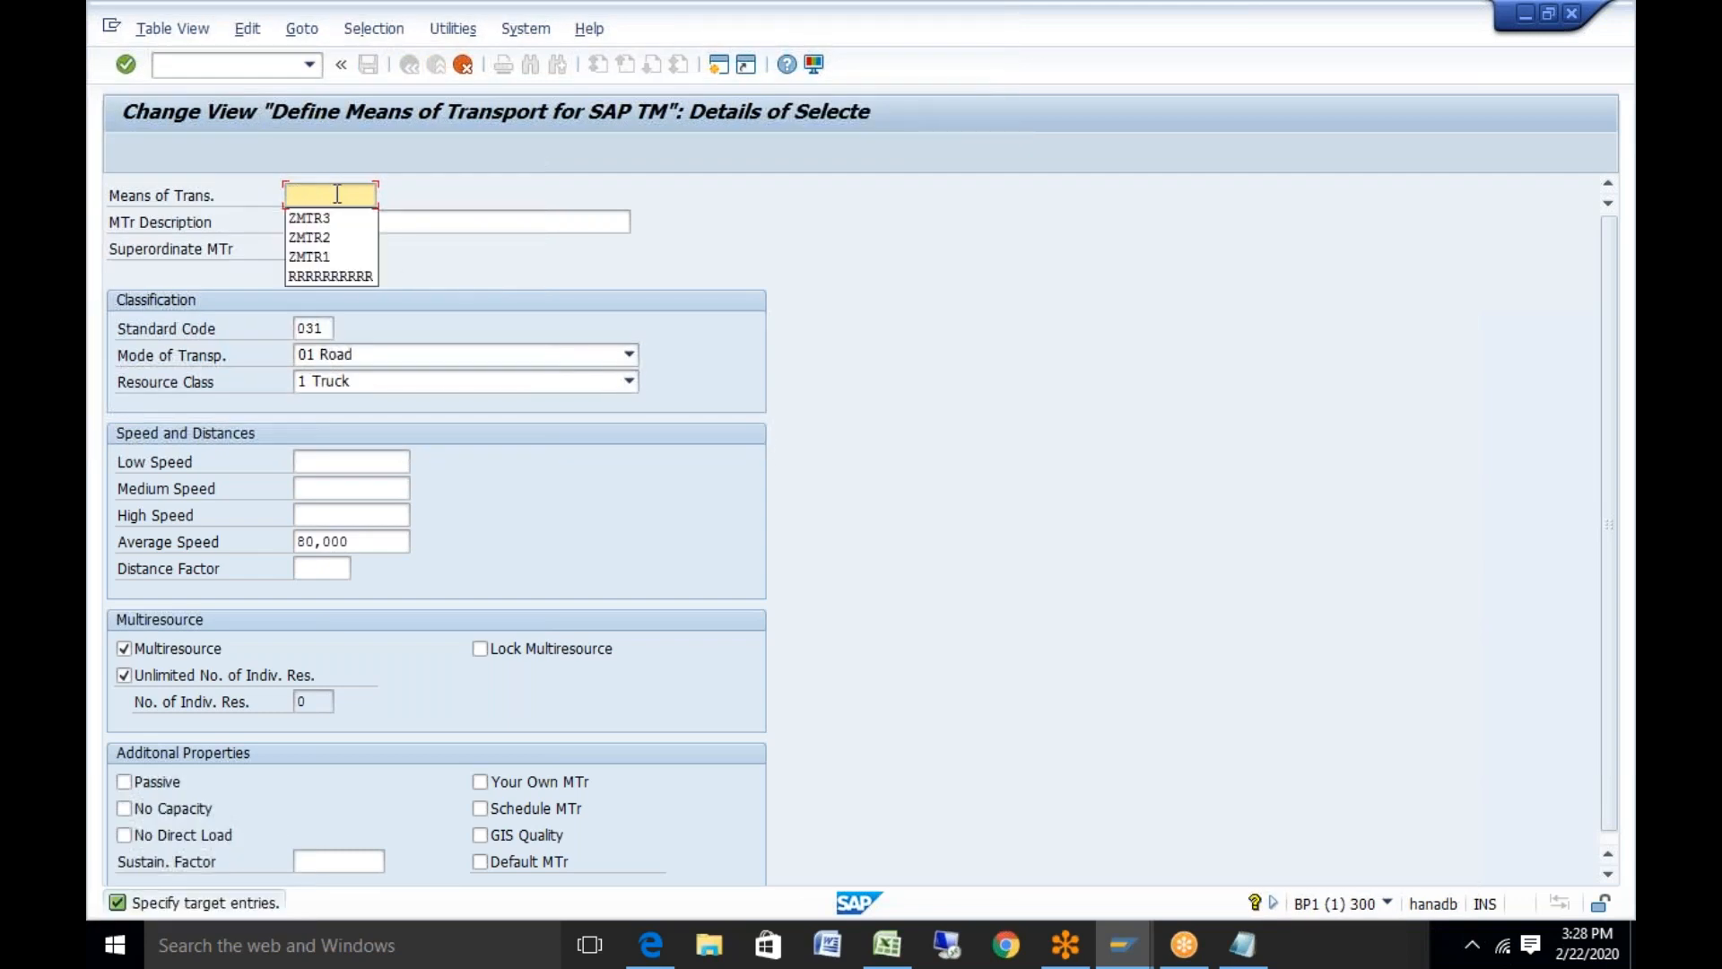
type("Y001")
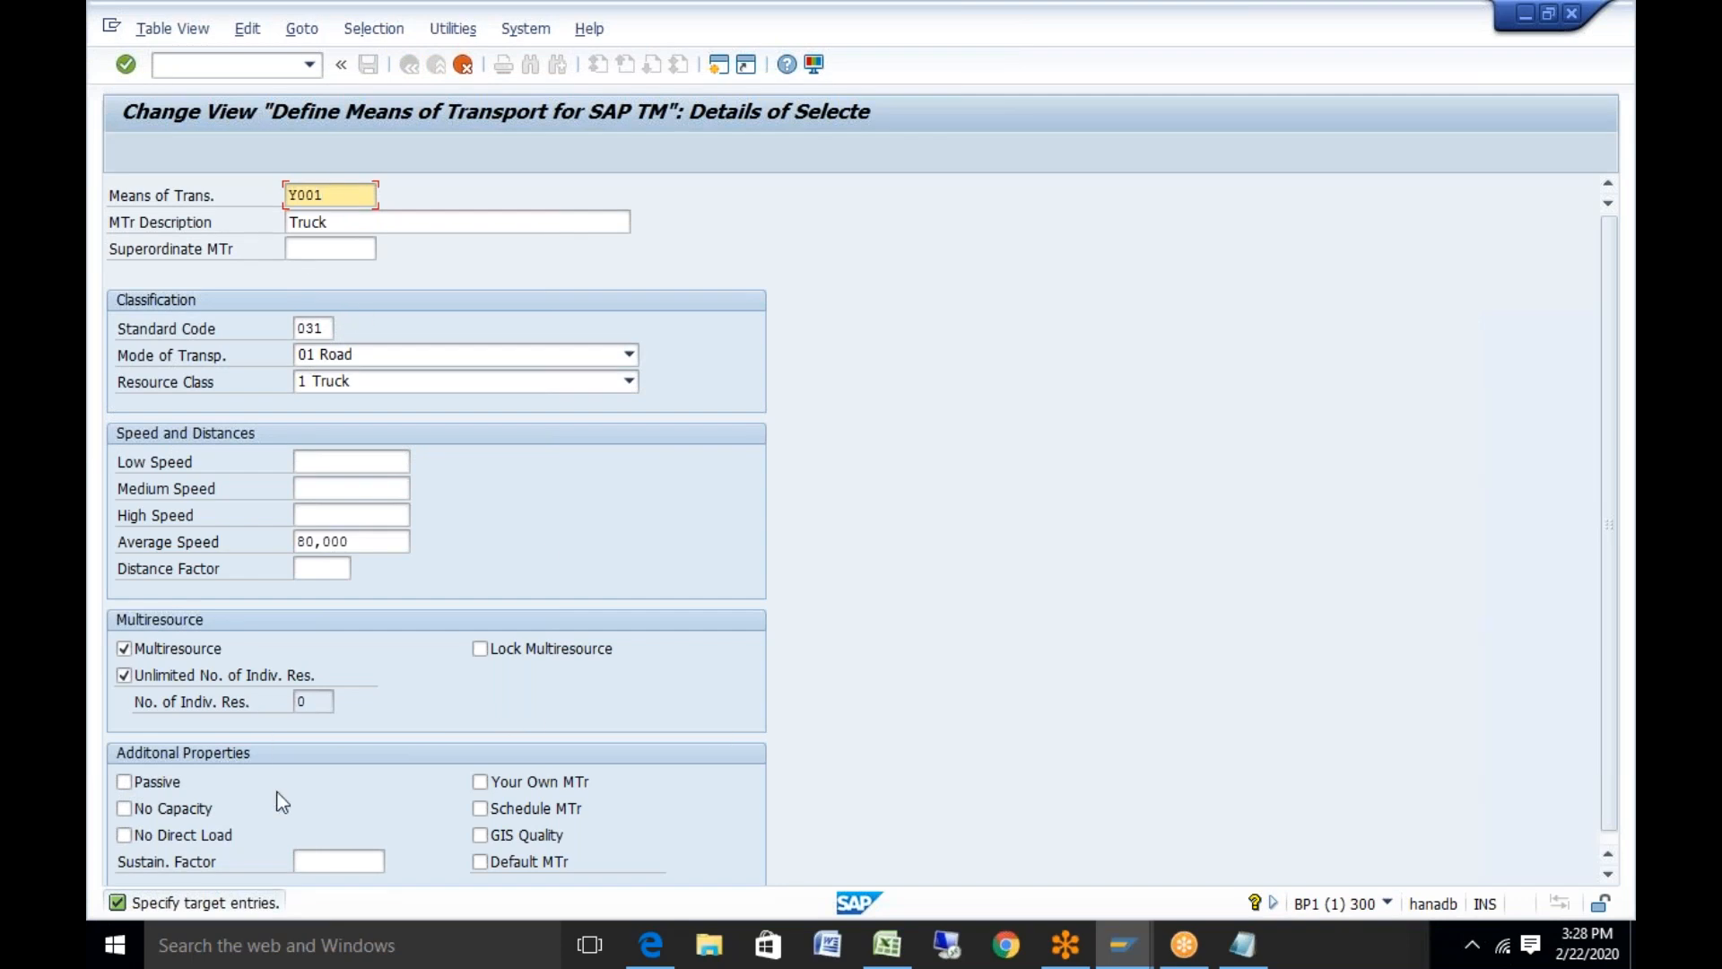
left_click(479, 782)
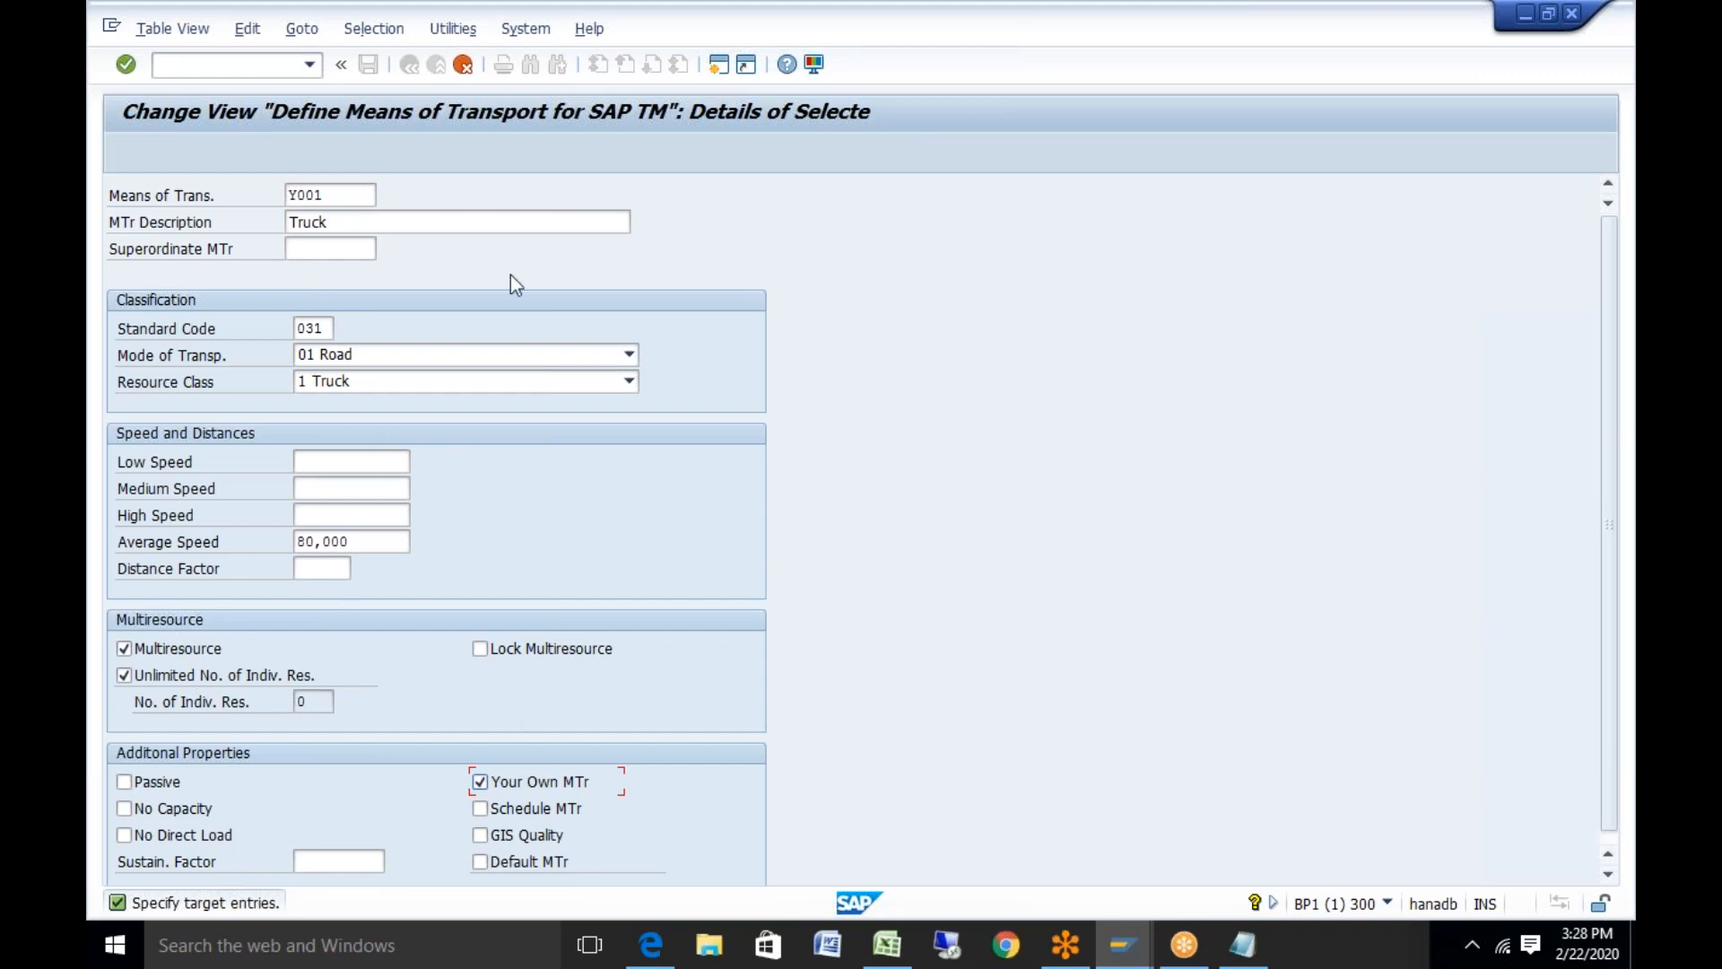
key("Return")
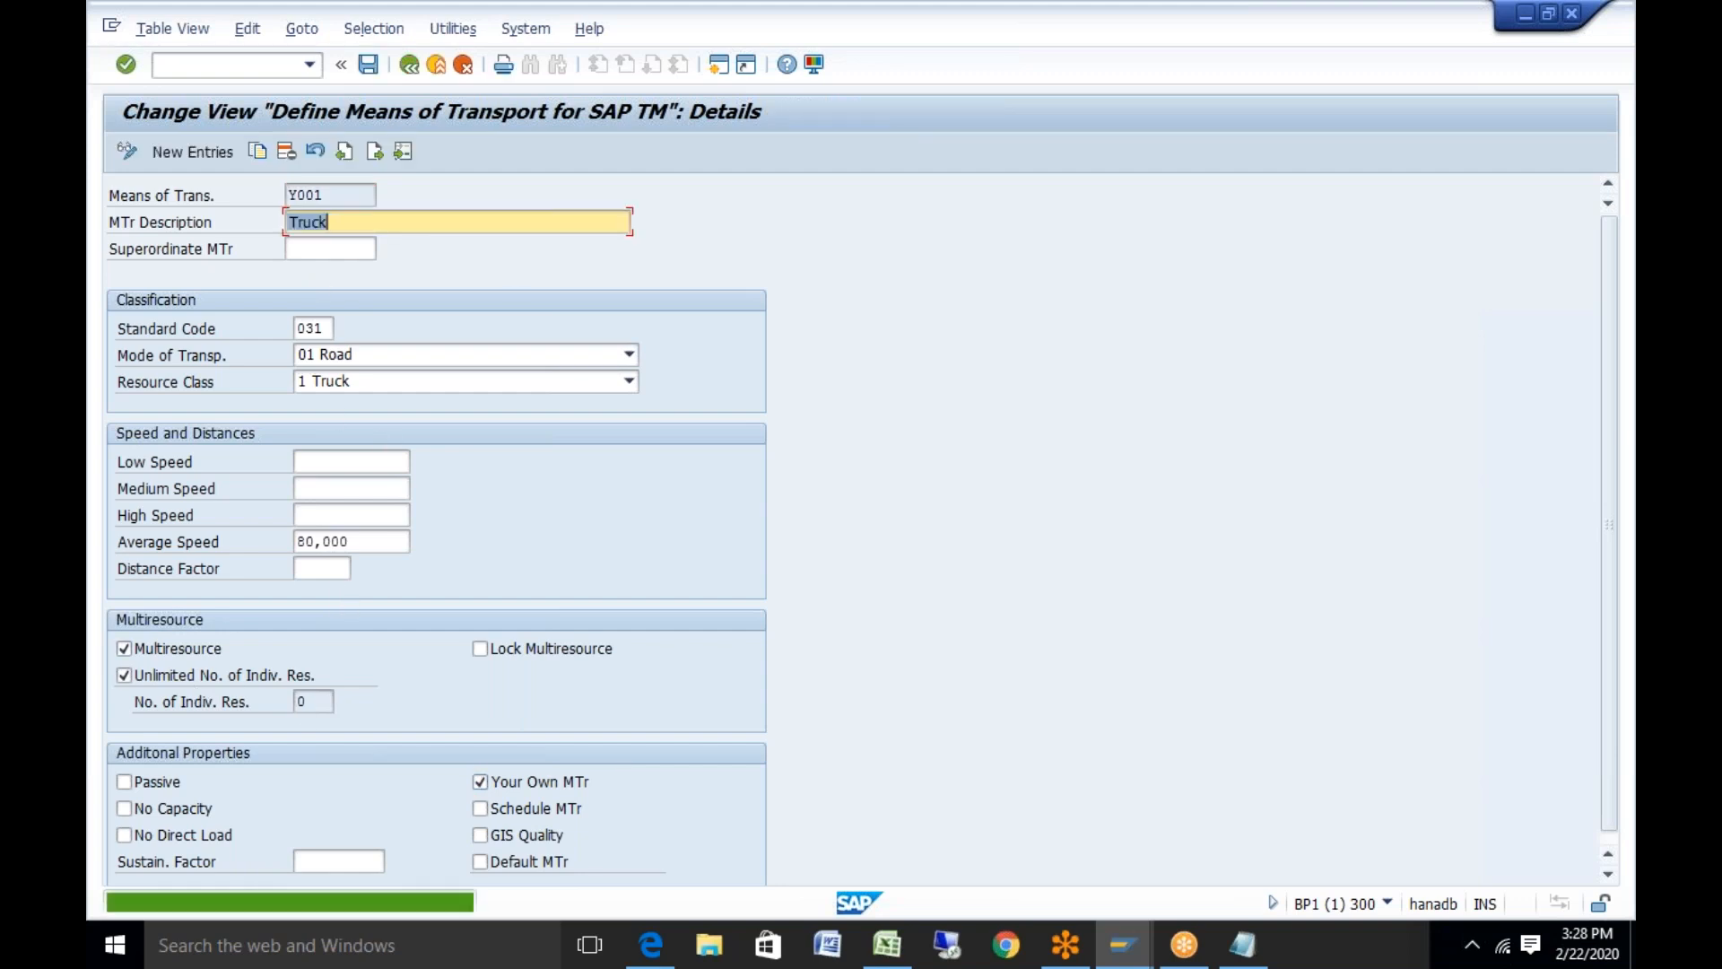
Save Y001 to the proposed customizing request, then switch to the Excel test-data workbook
left_click(366, 64)
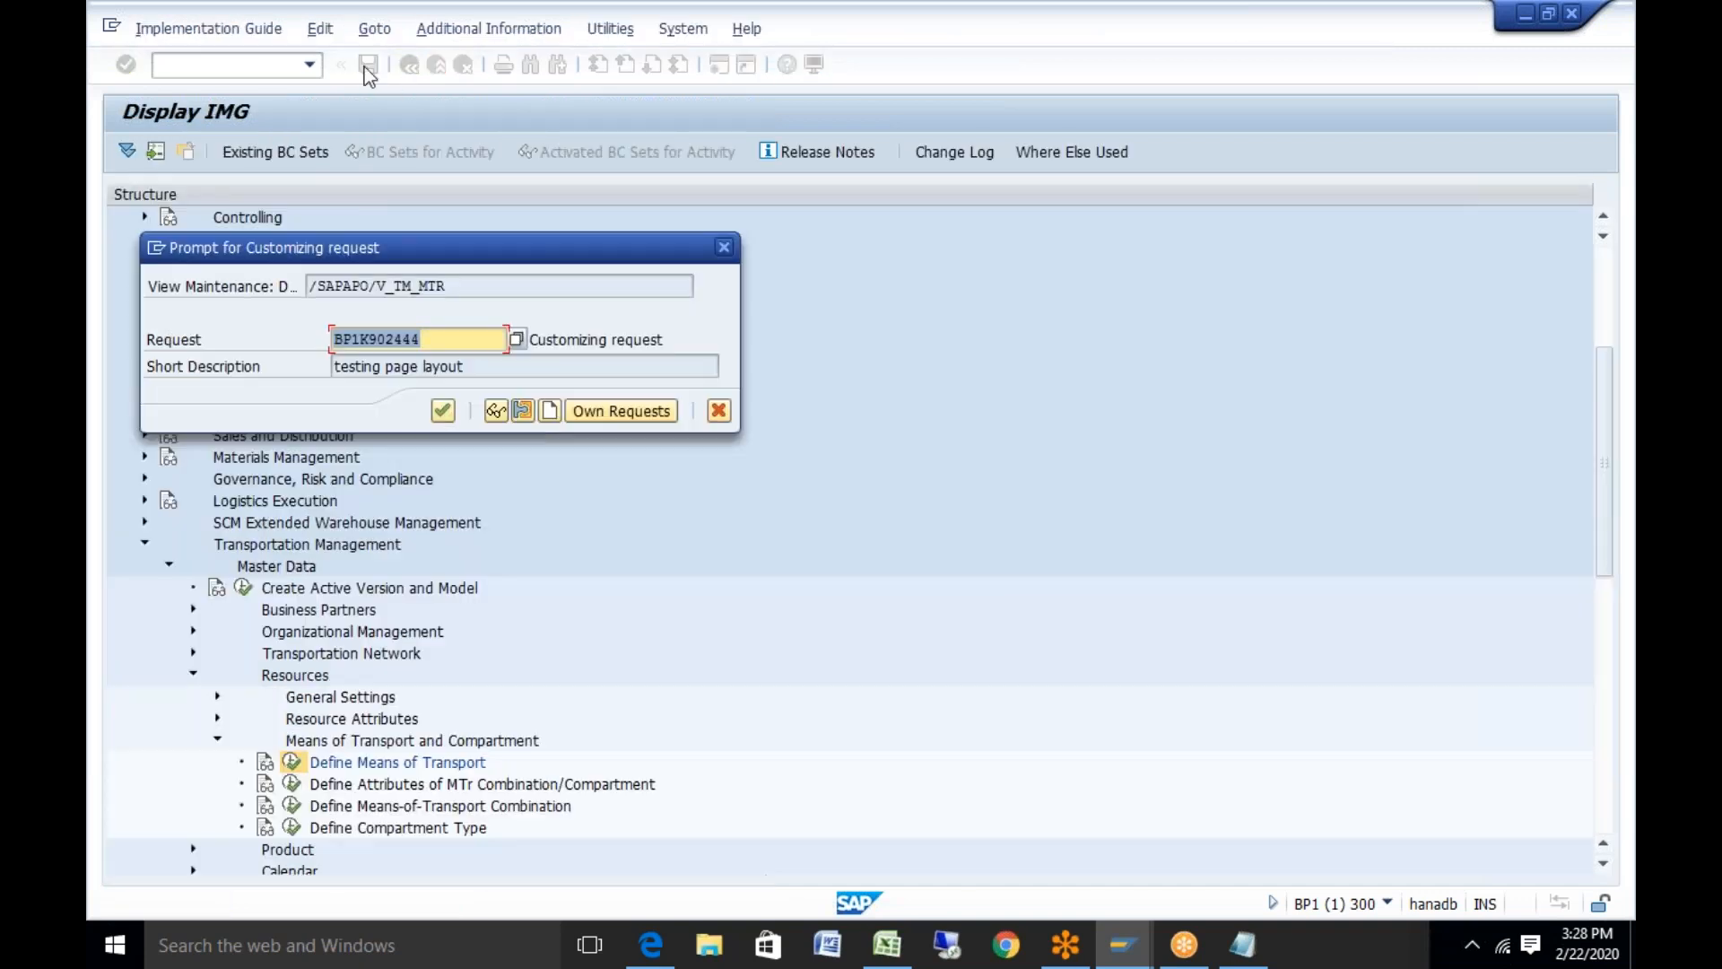
left_click(441, 410)
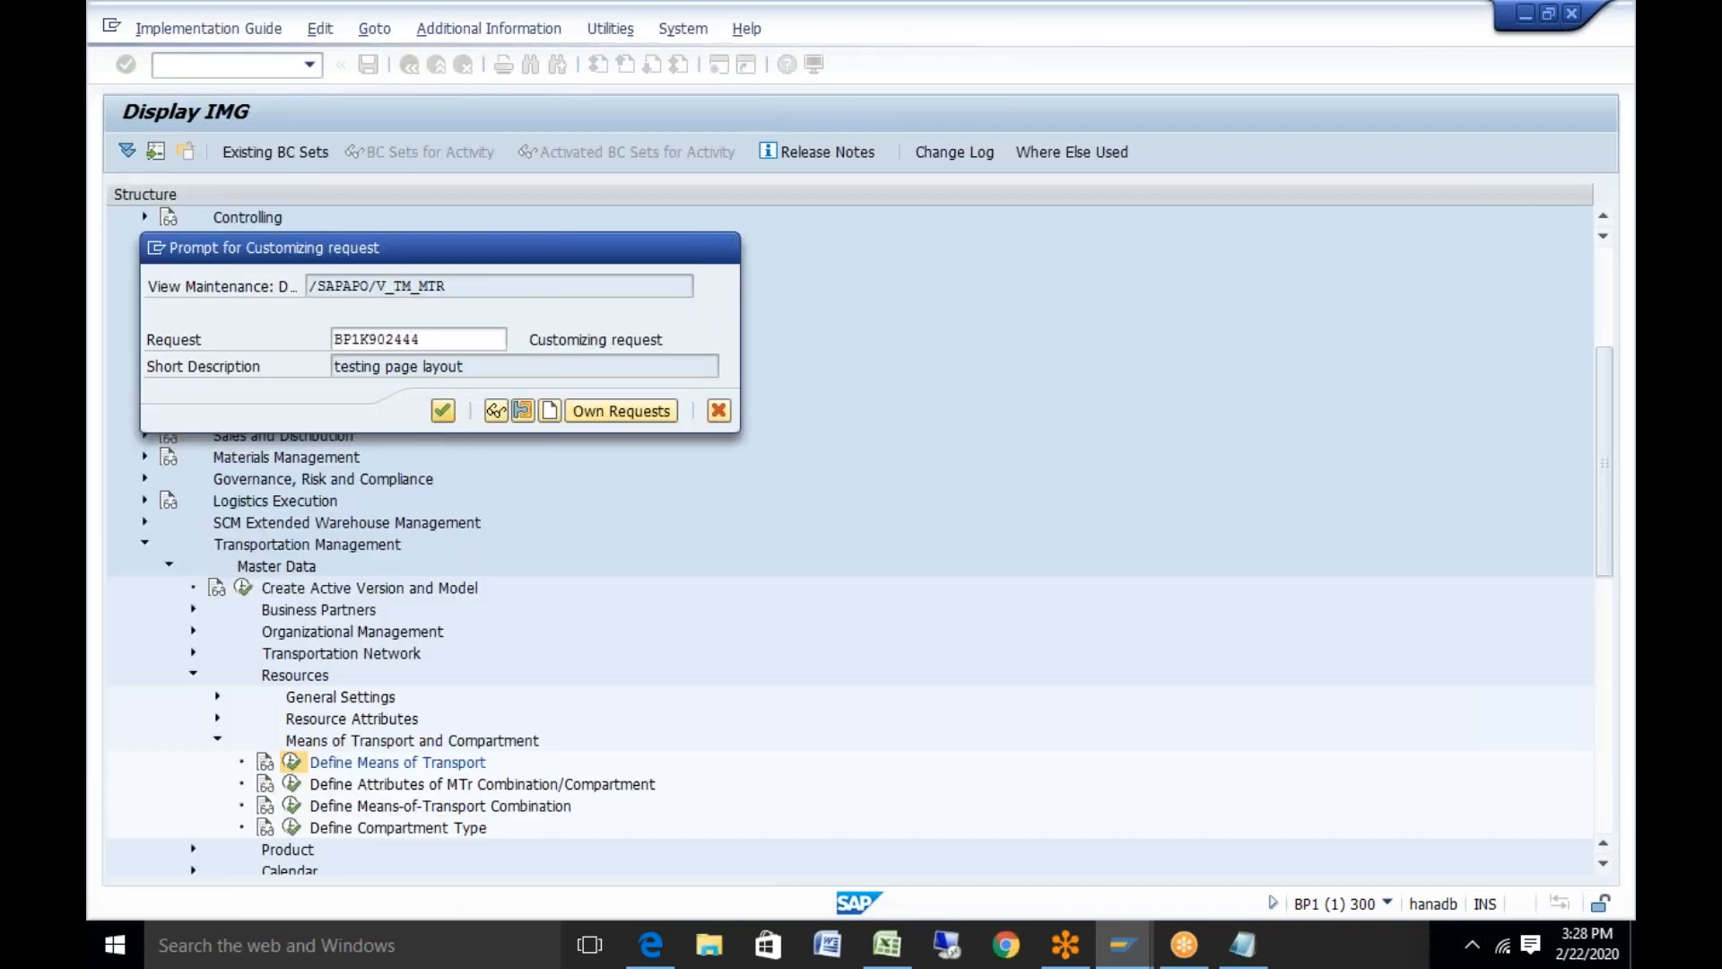
left_click(666, 684)
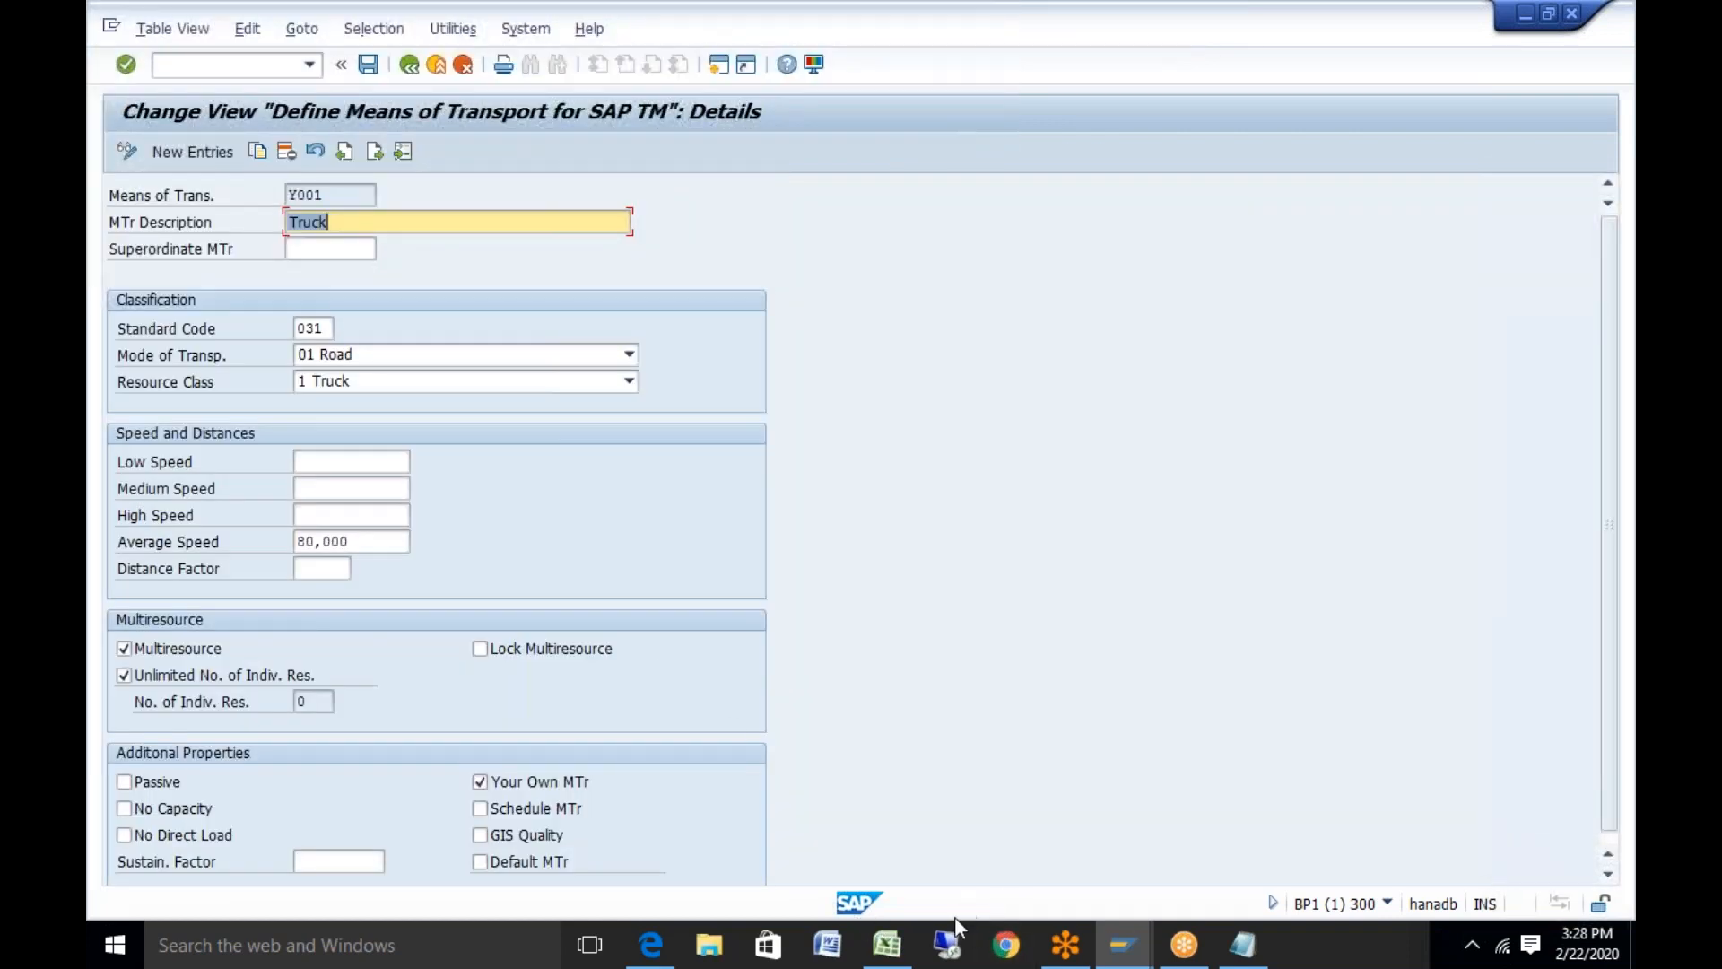
left_click(887, 944)
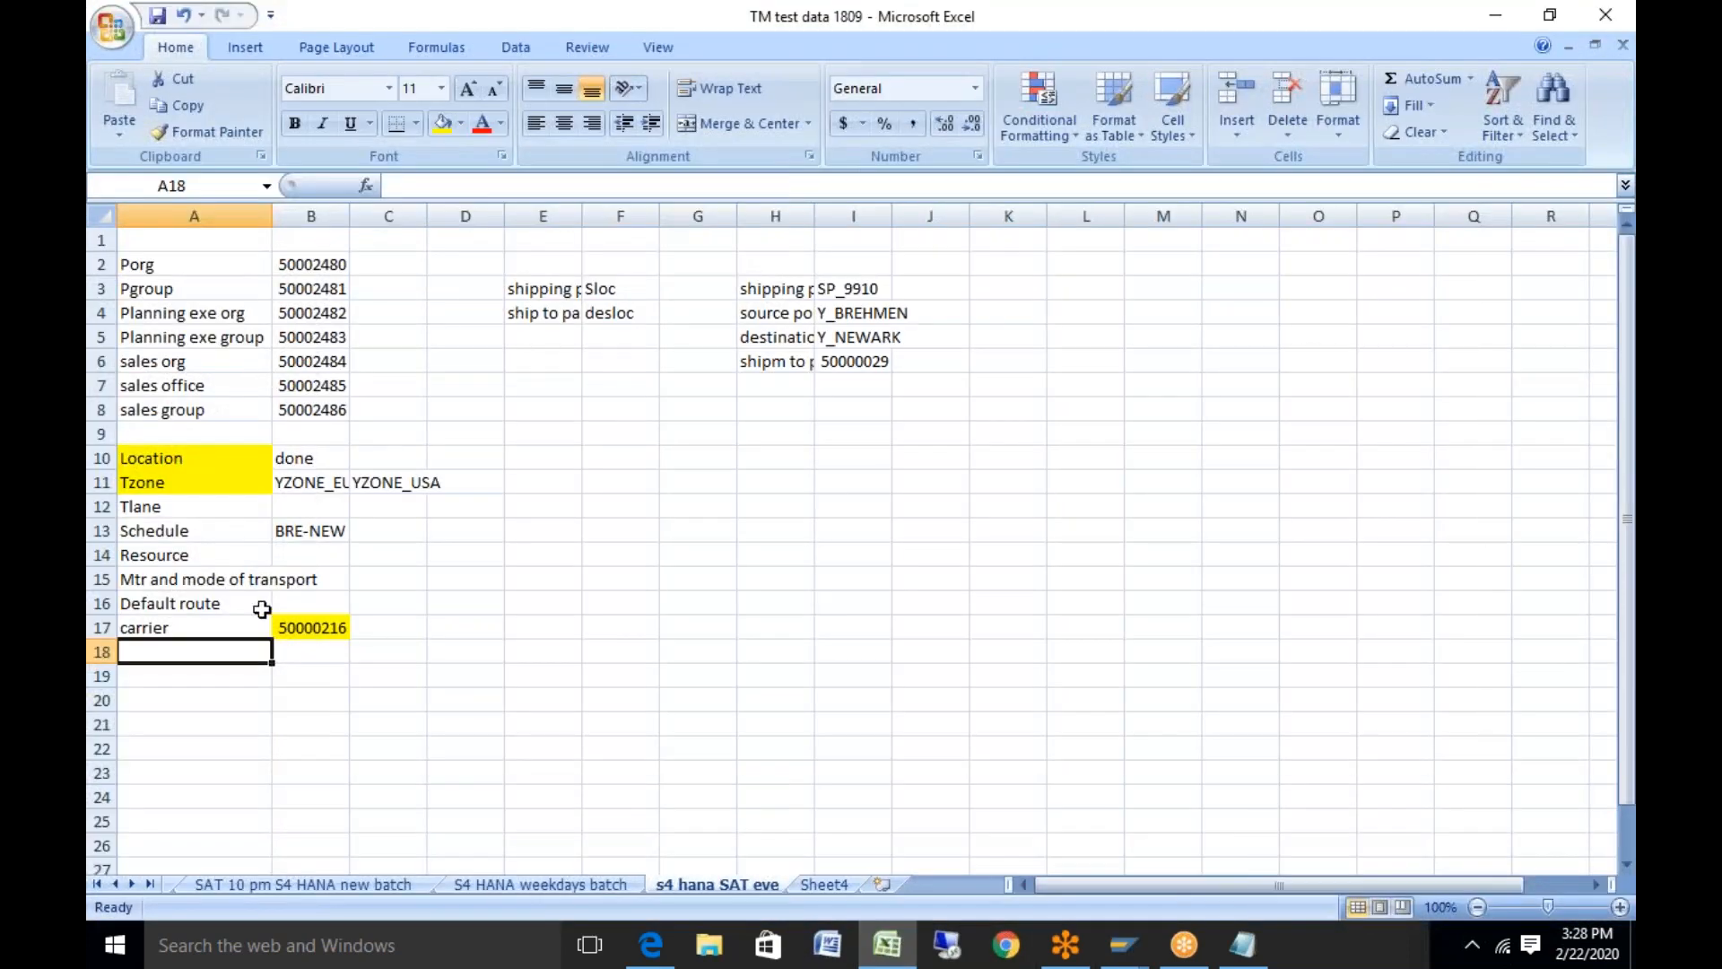
Log Y001 in cell B15 of the test-data sheet, then return to SAP
left_click(313, 579)
type("Y001")
left_click(621, 747)
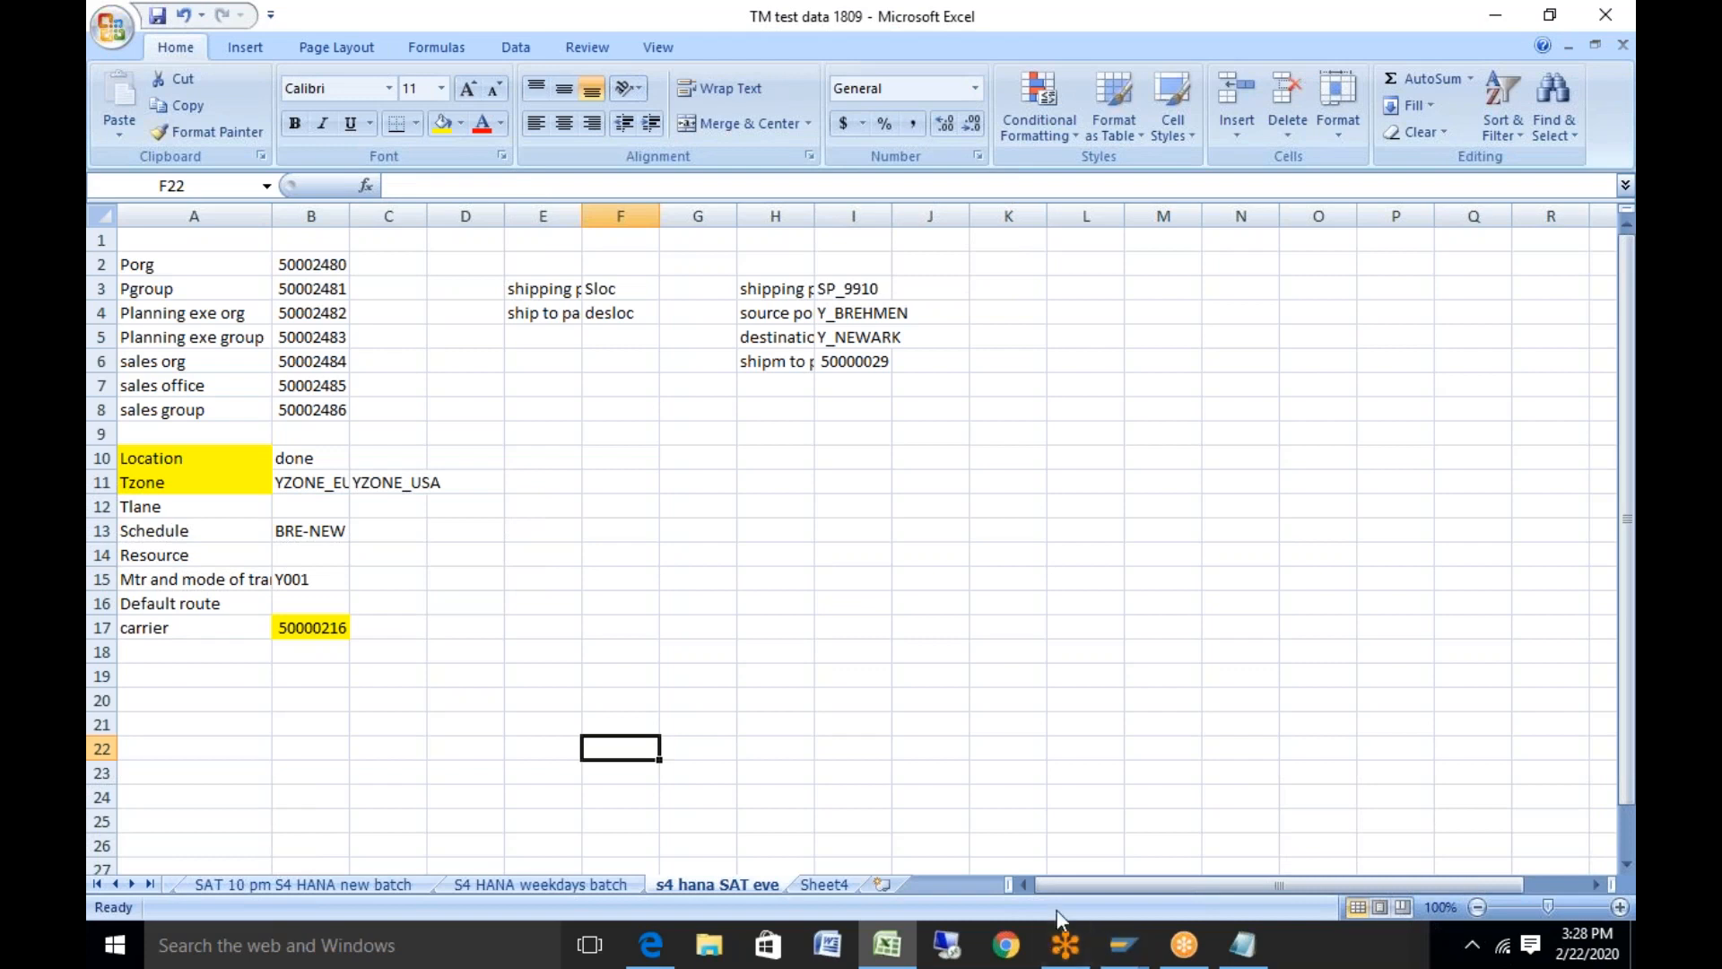
mouse_move(1119, 949)
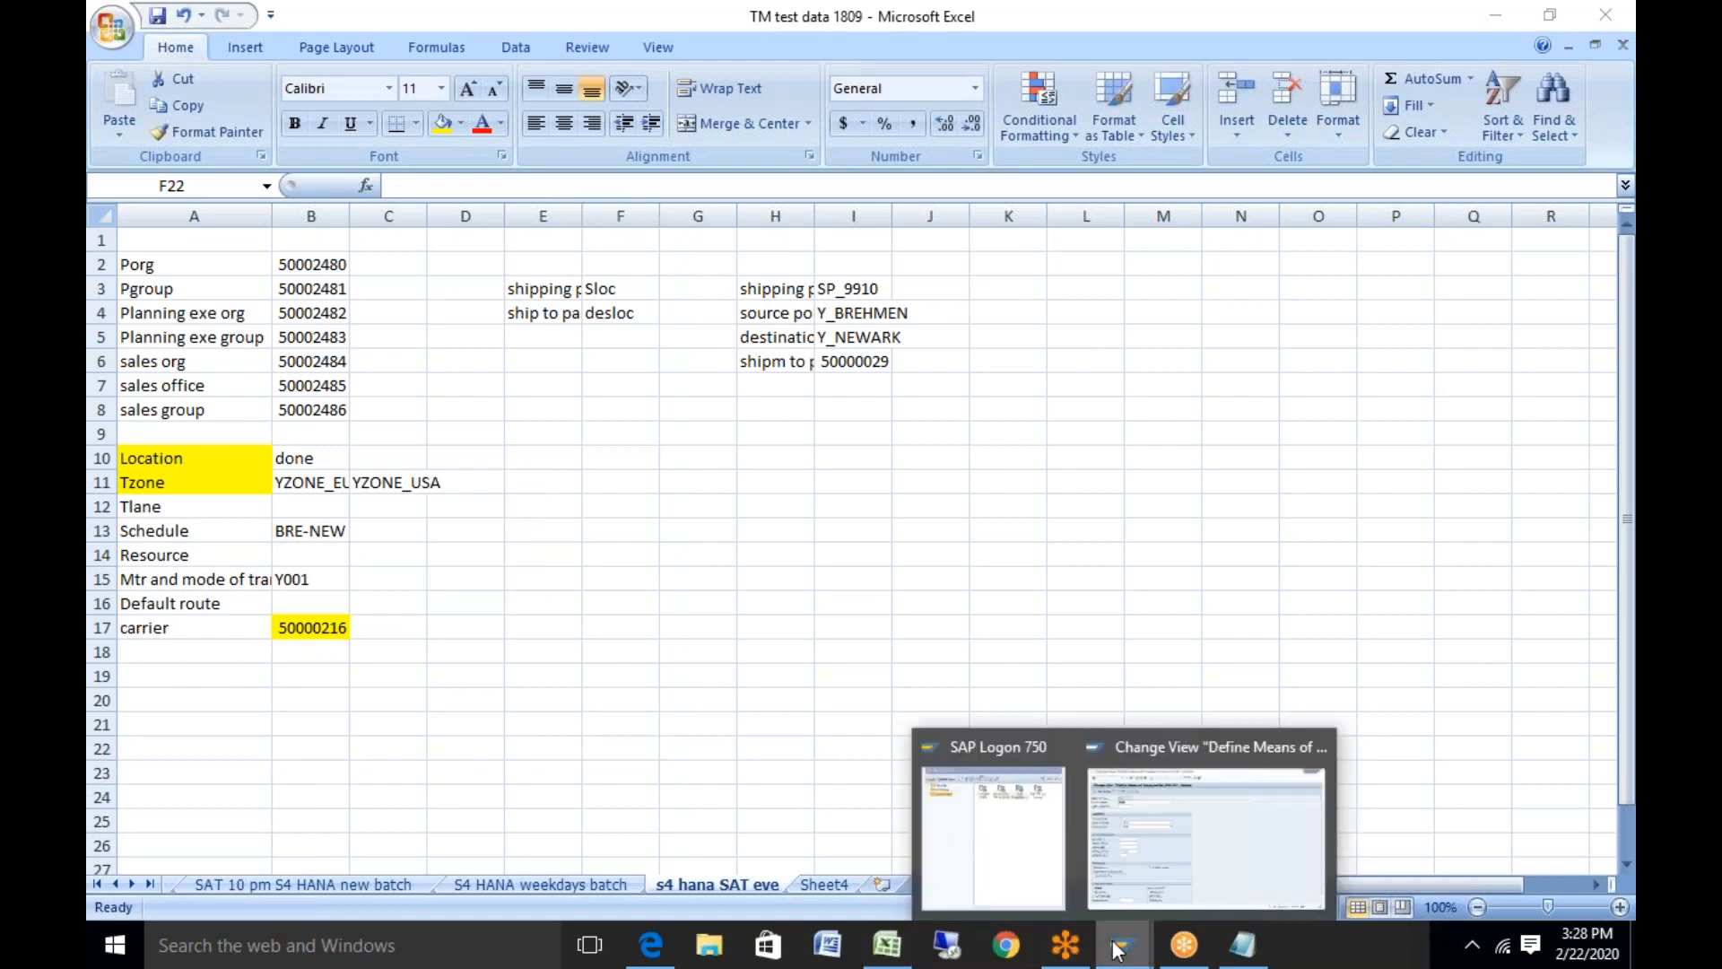
left_click(1202, 836)
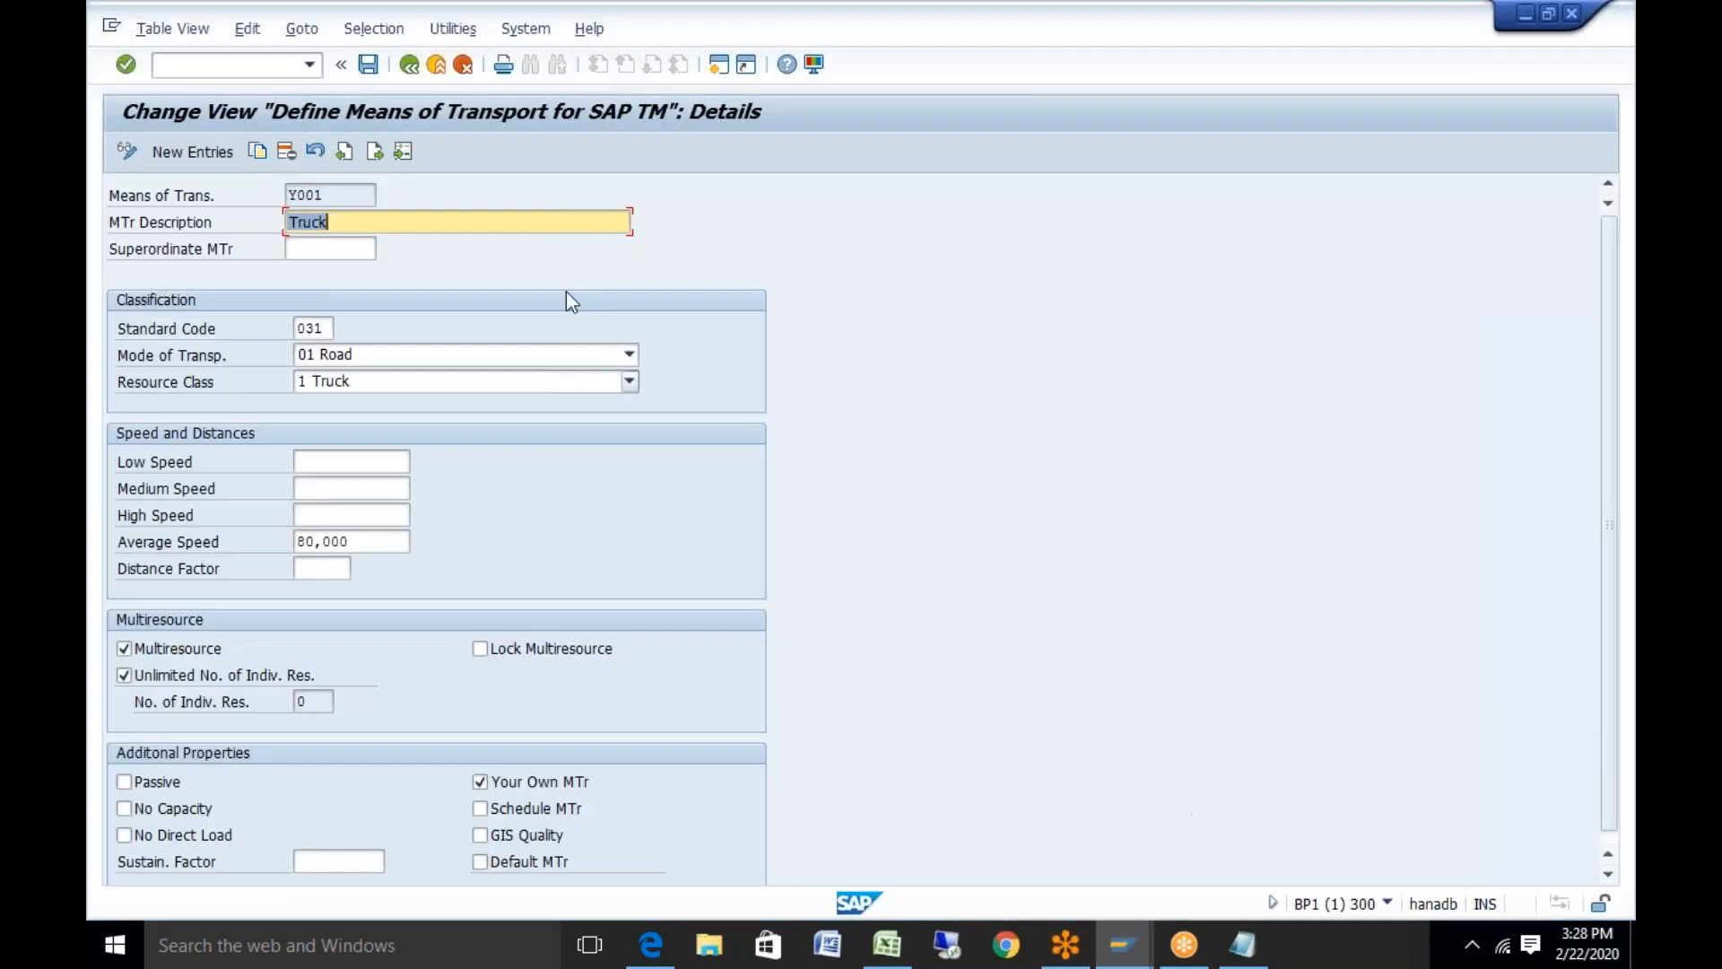
Return to the means-of-transport list and open the details of entry 0005 Ship
left_click(409, 65)
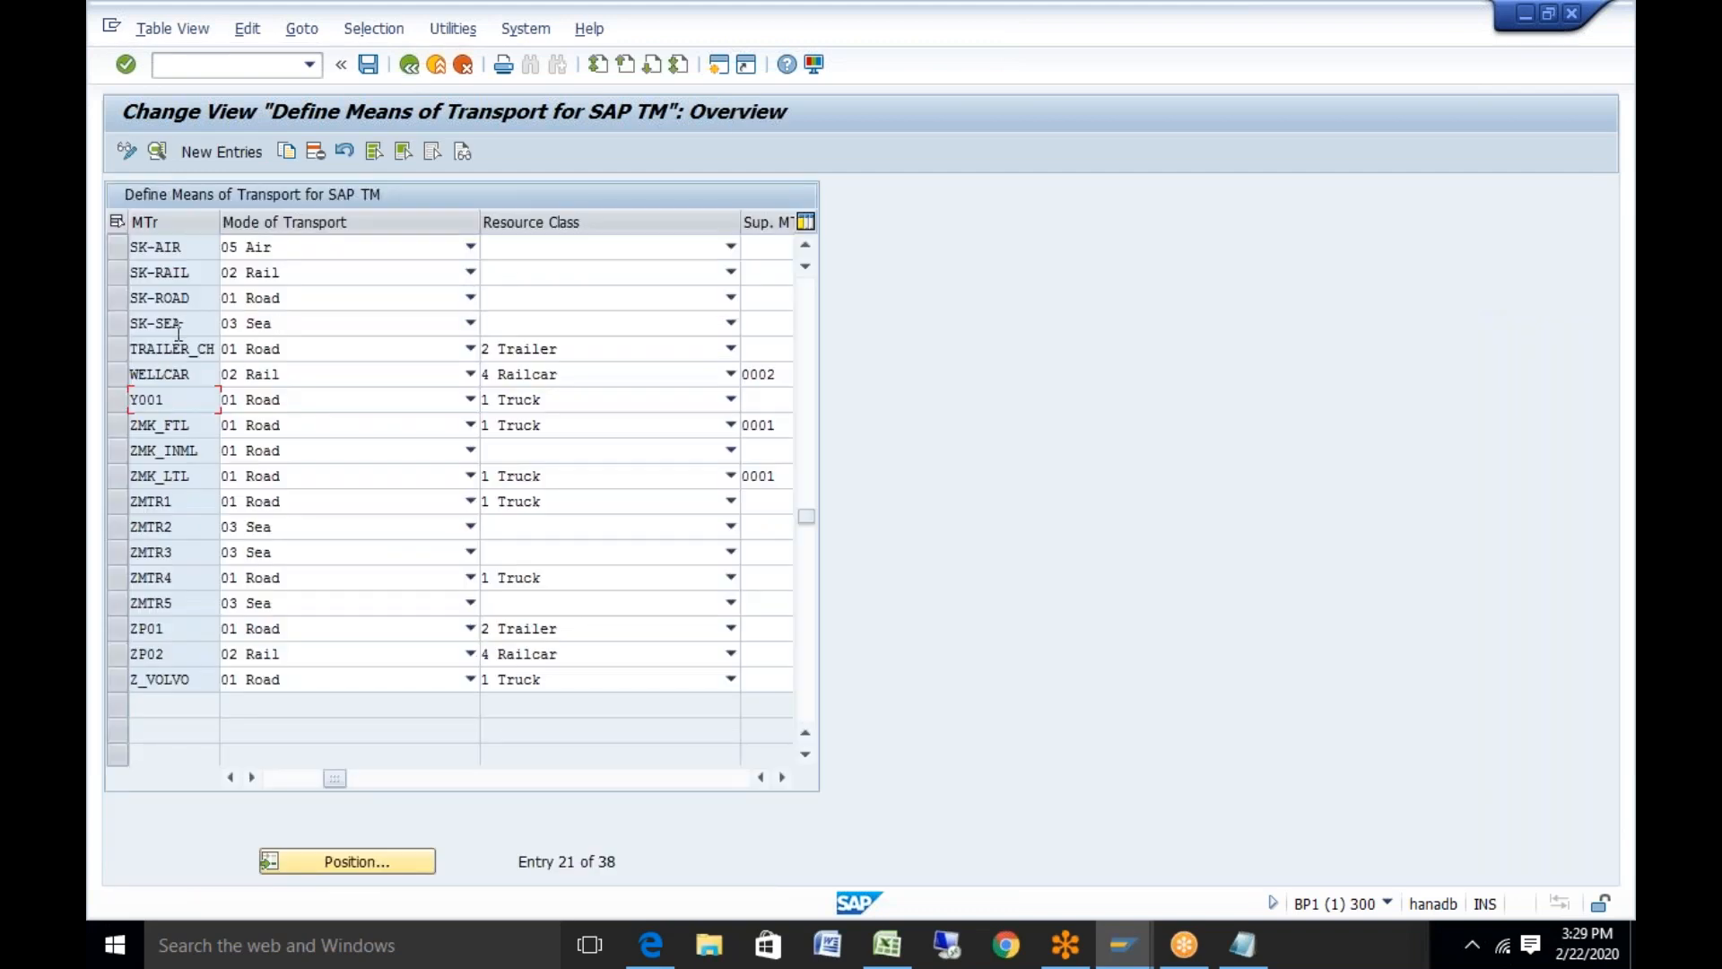
left_click_drag(807, 520, 791, 228)
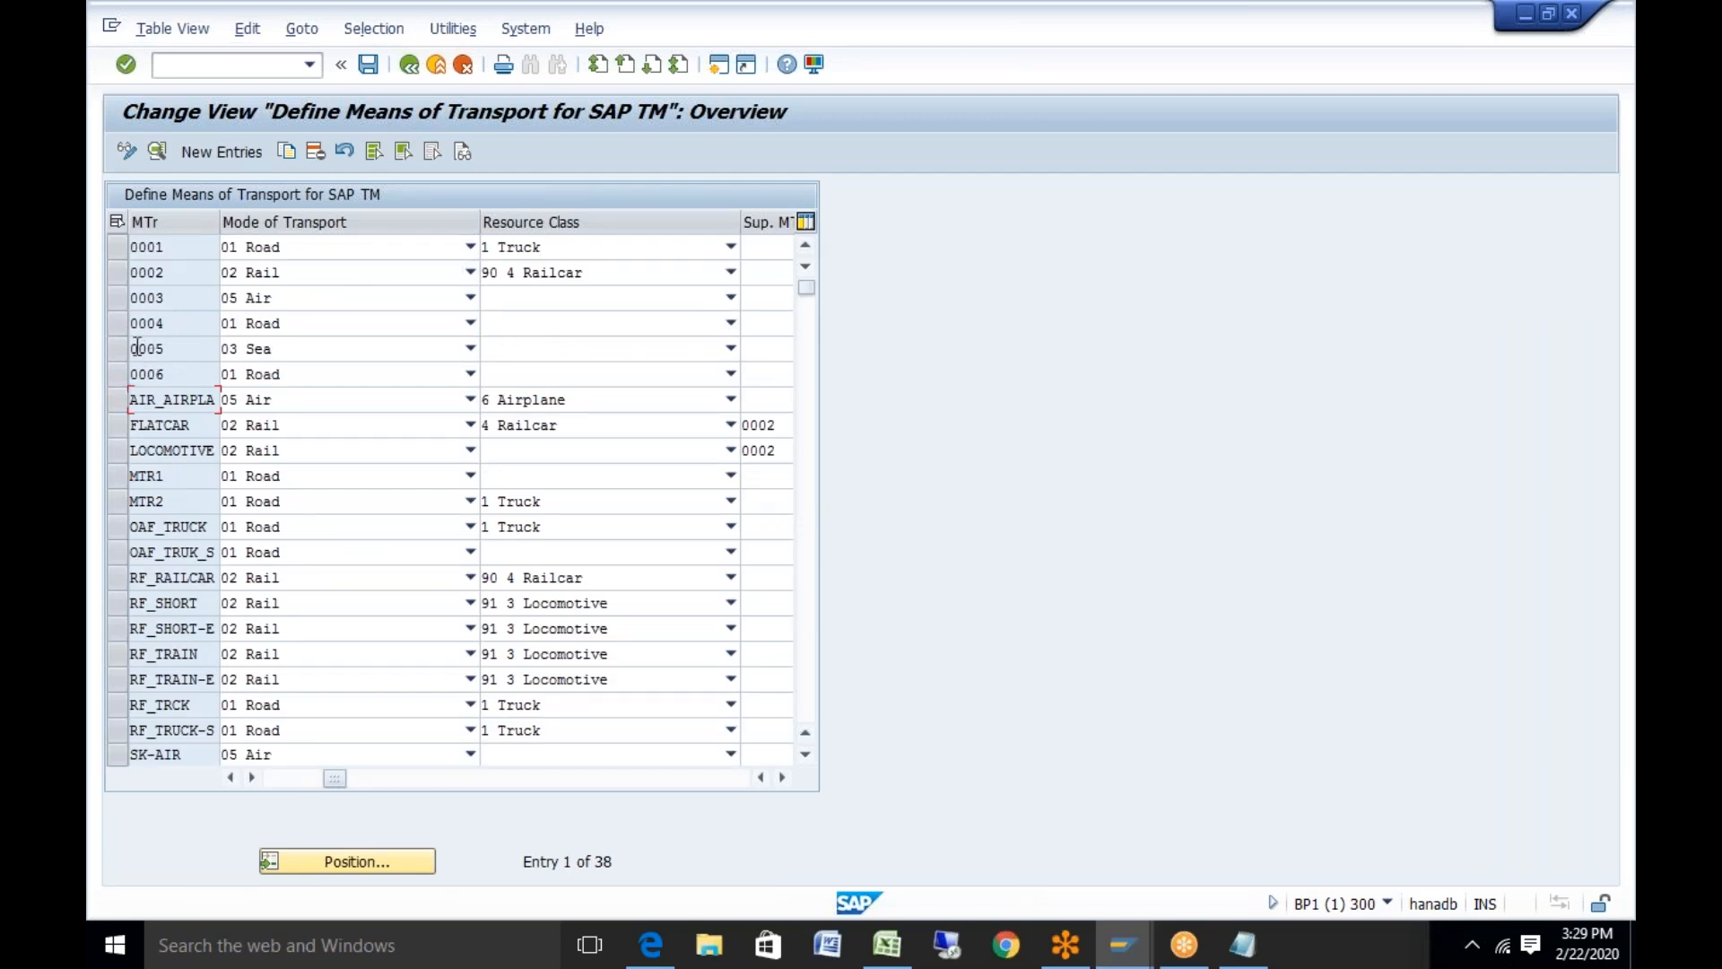
double_click(143, 348)
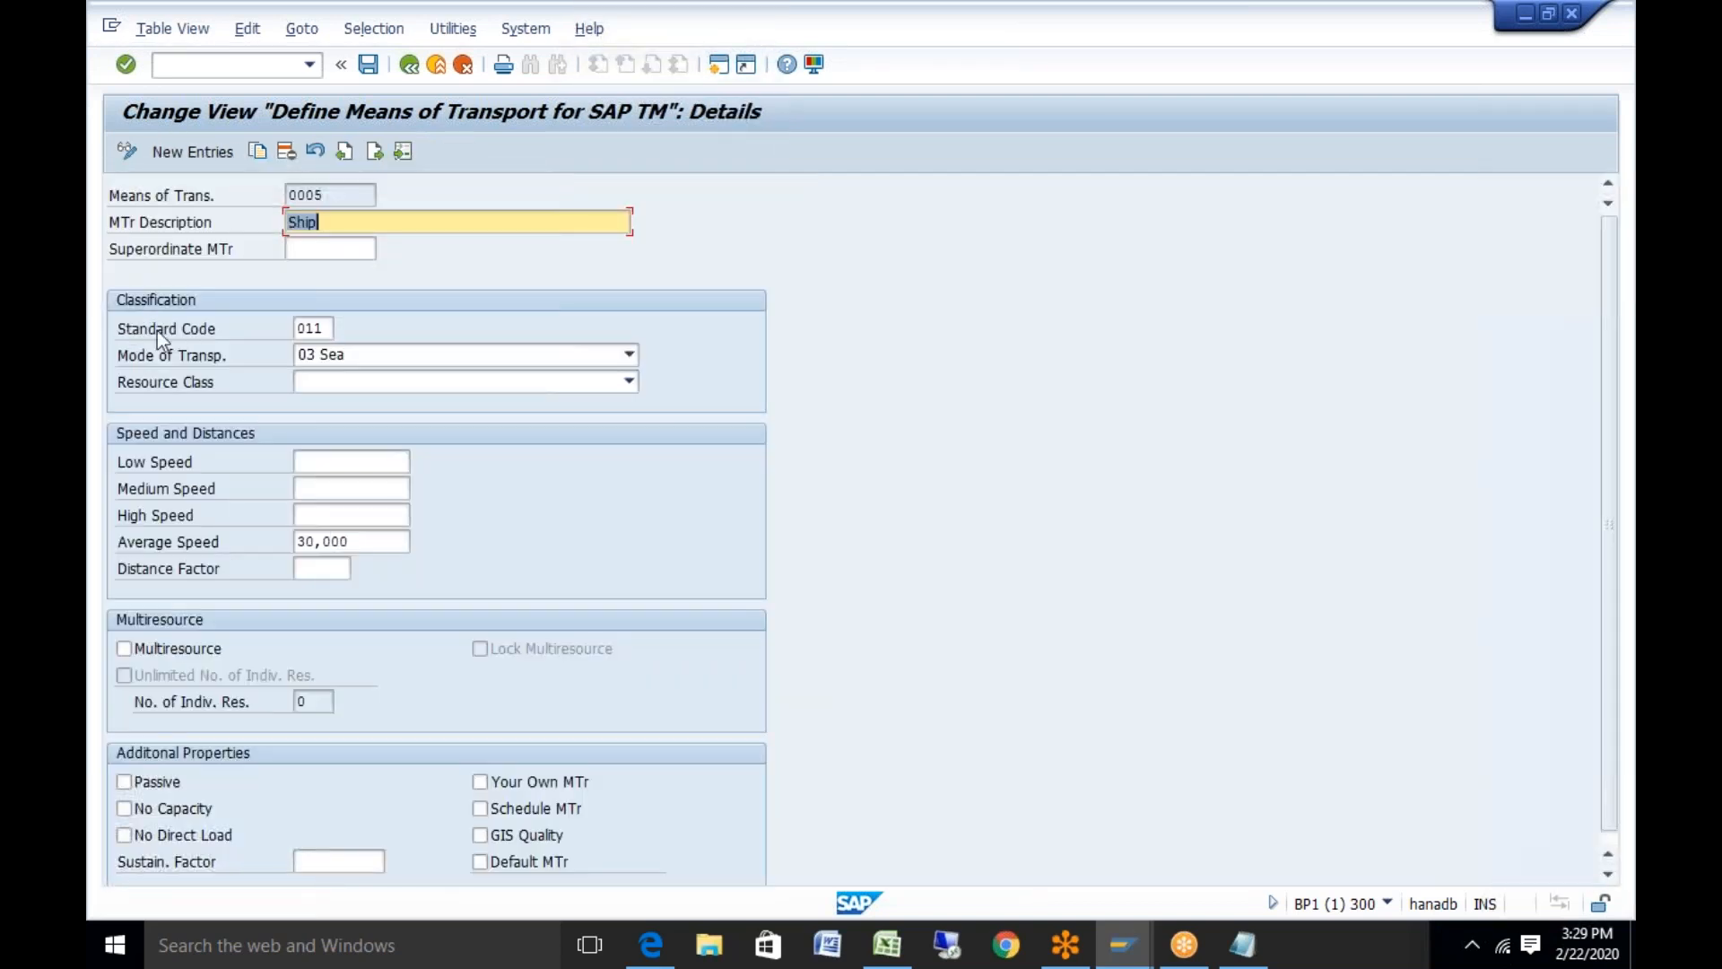
Copy 0005 Ship as new means of transport Y002 and save it
left_click(257, 151)
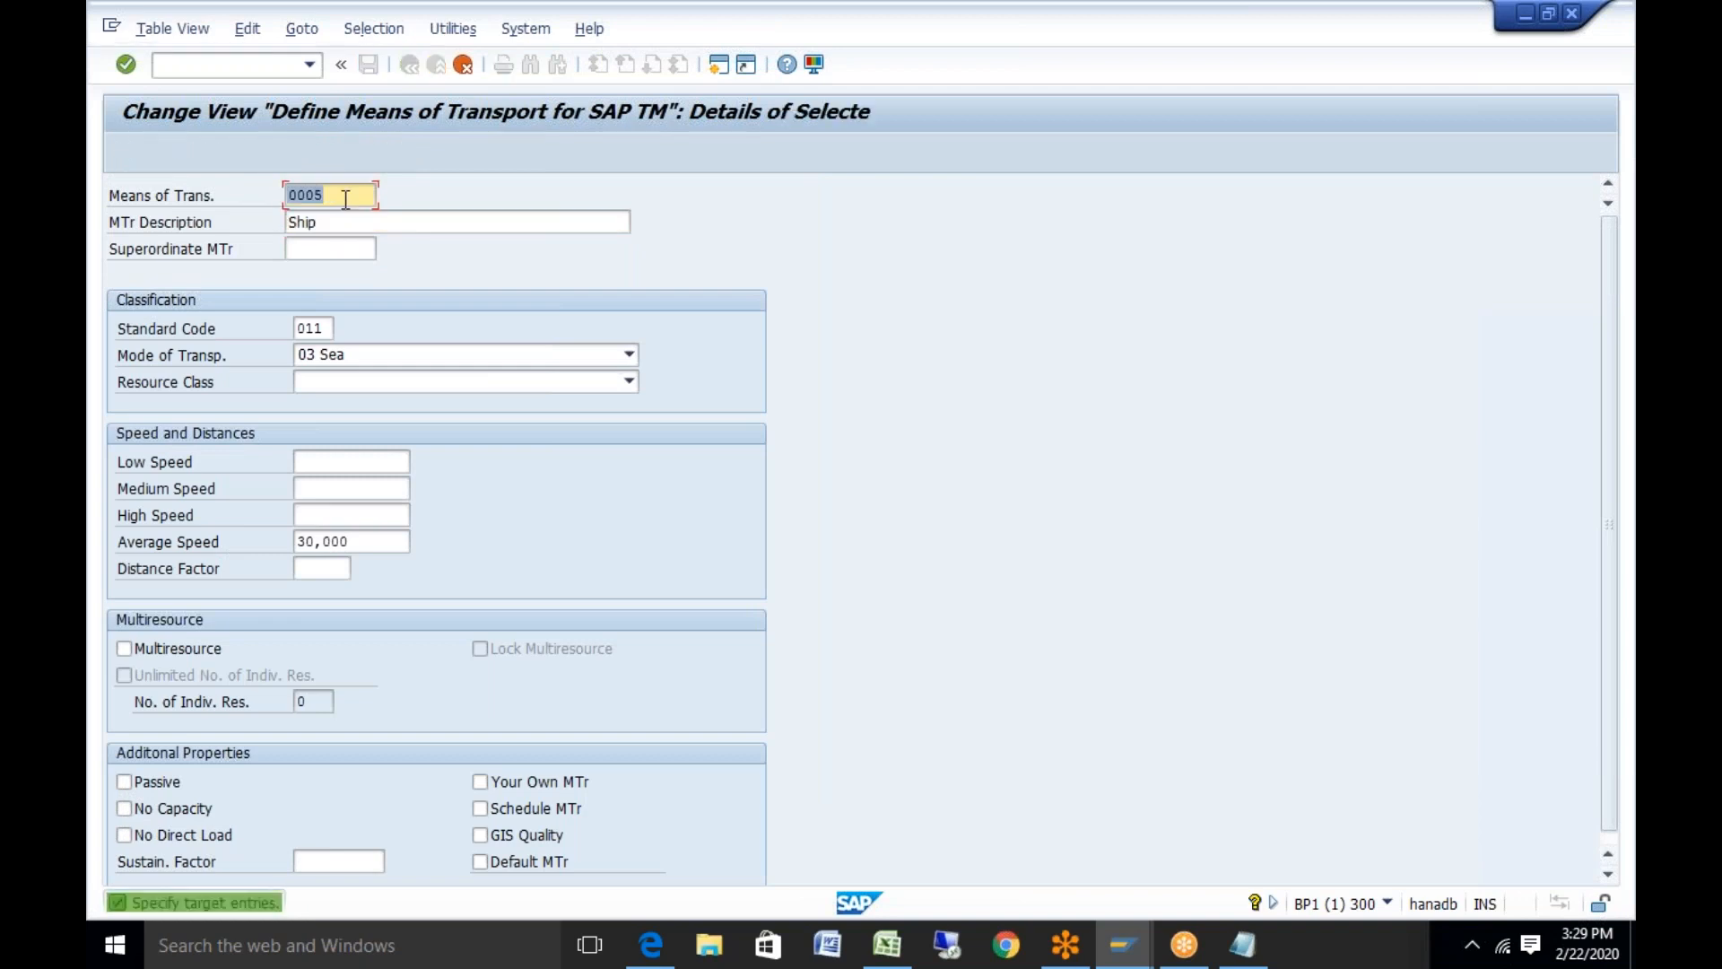
key("BackSpace")
key("BackSpace")
key("BackSpace")
key("BackSpace")
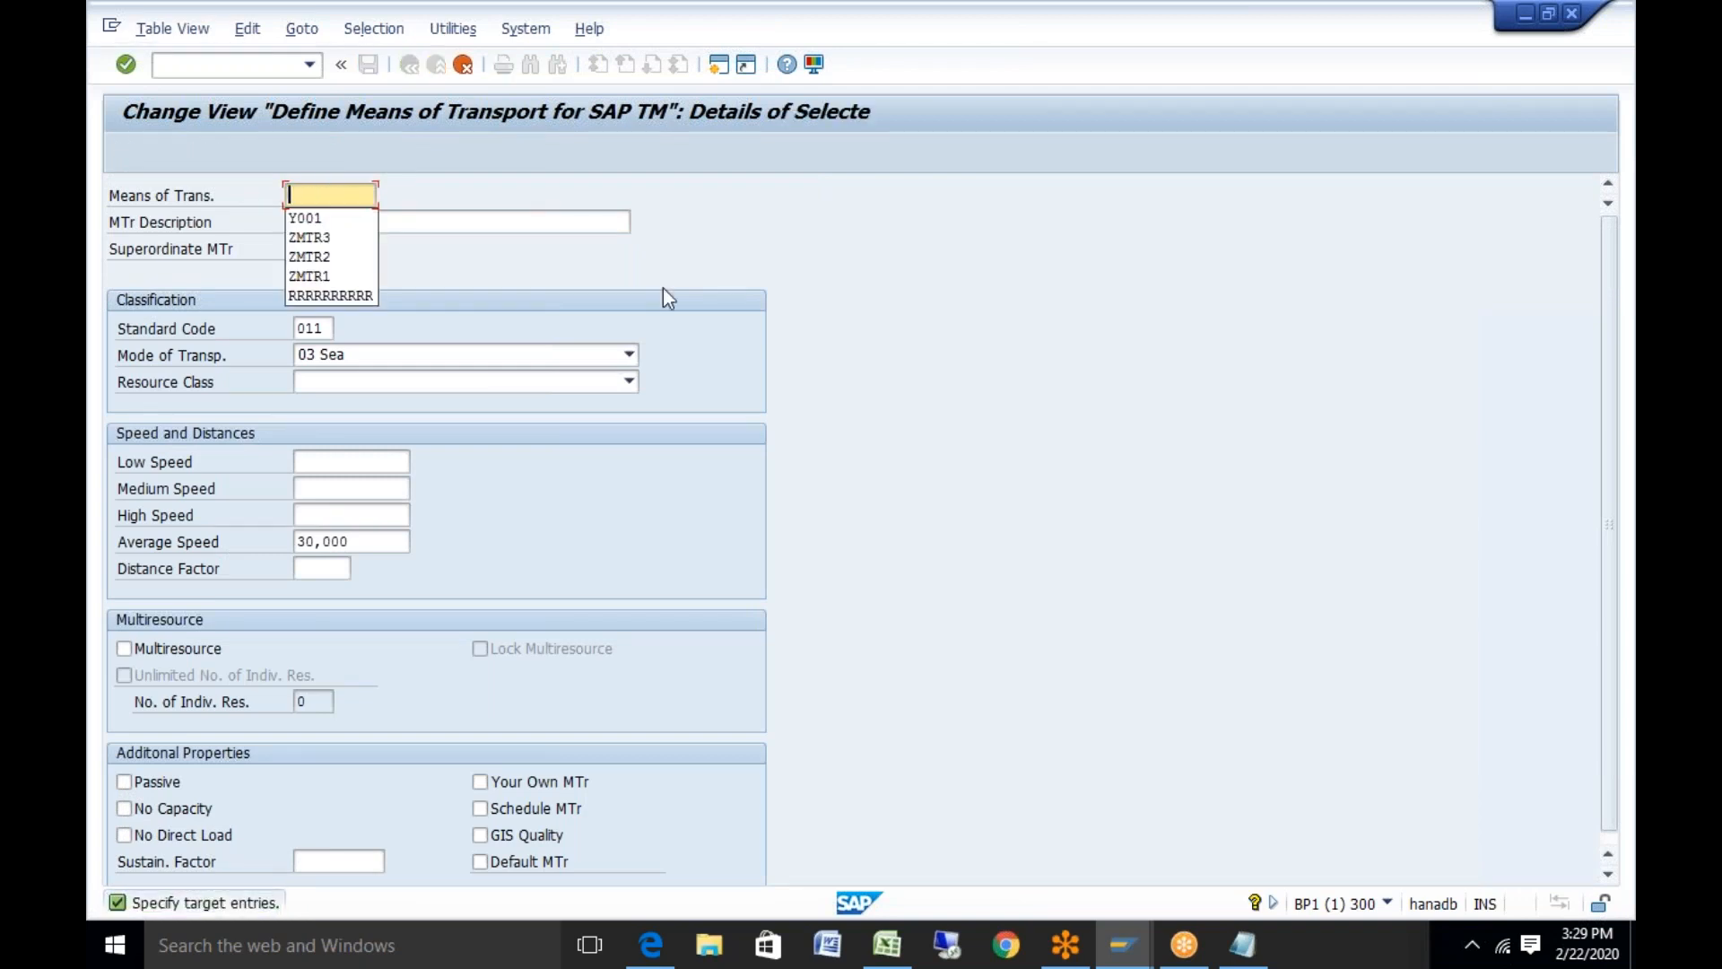
type("Y002")
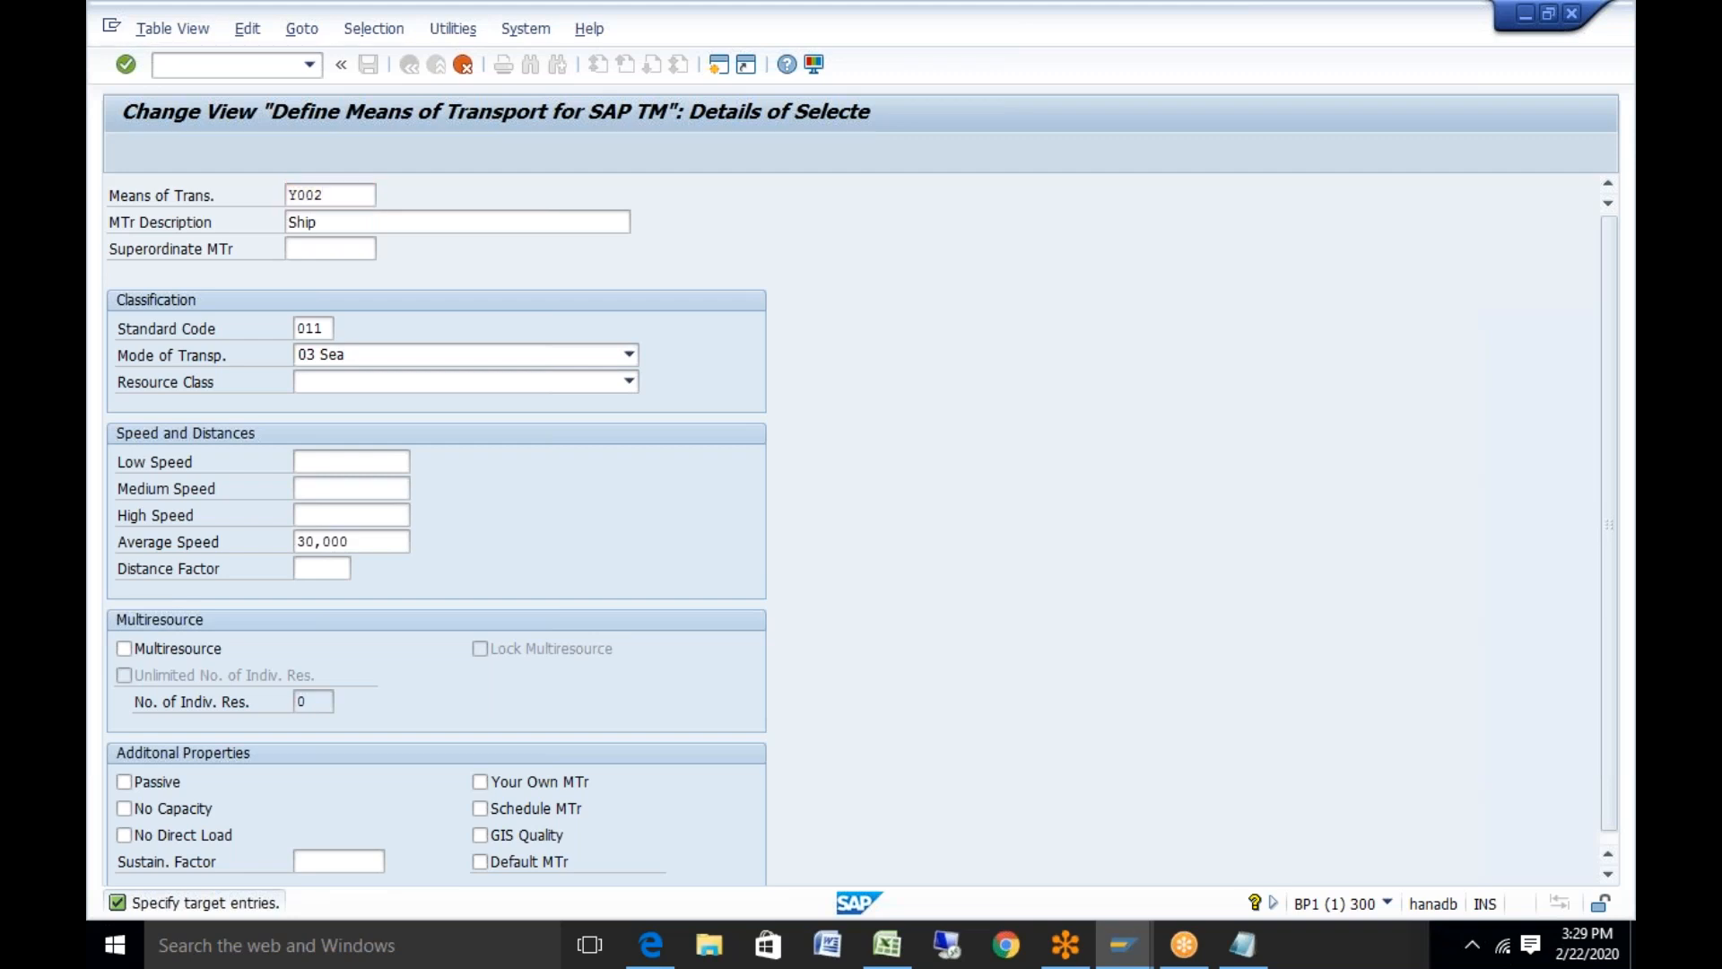
key("Return")
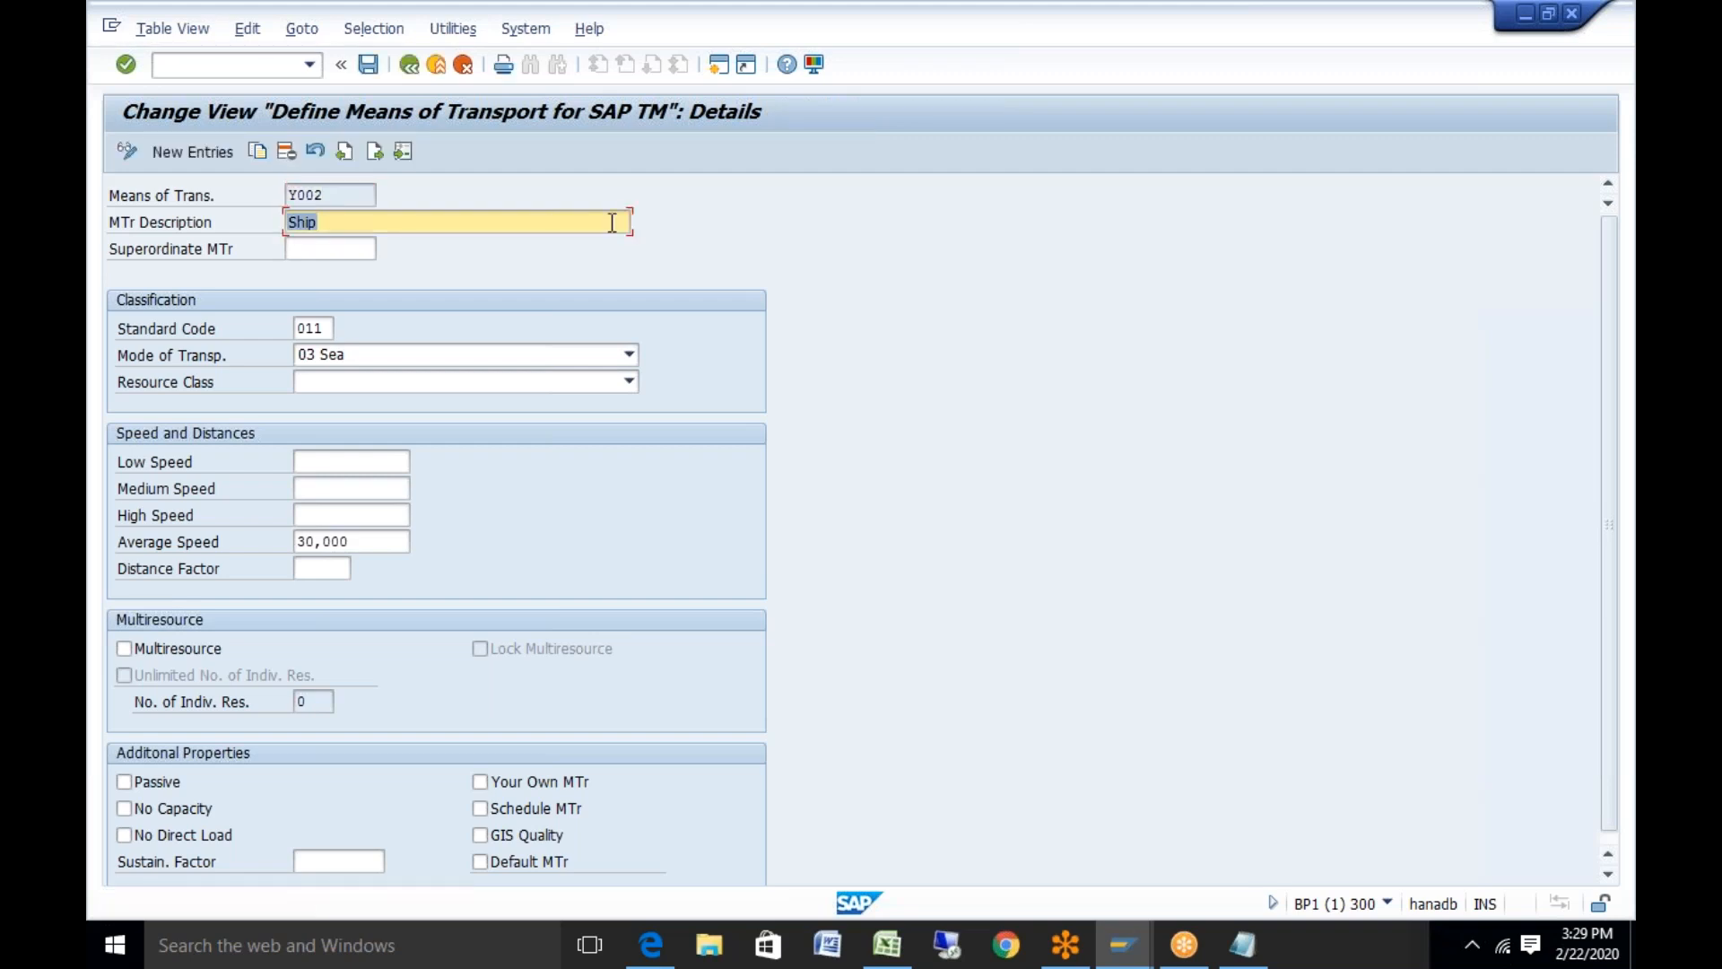
left_click(368, 64)
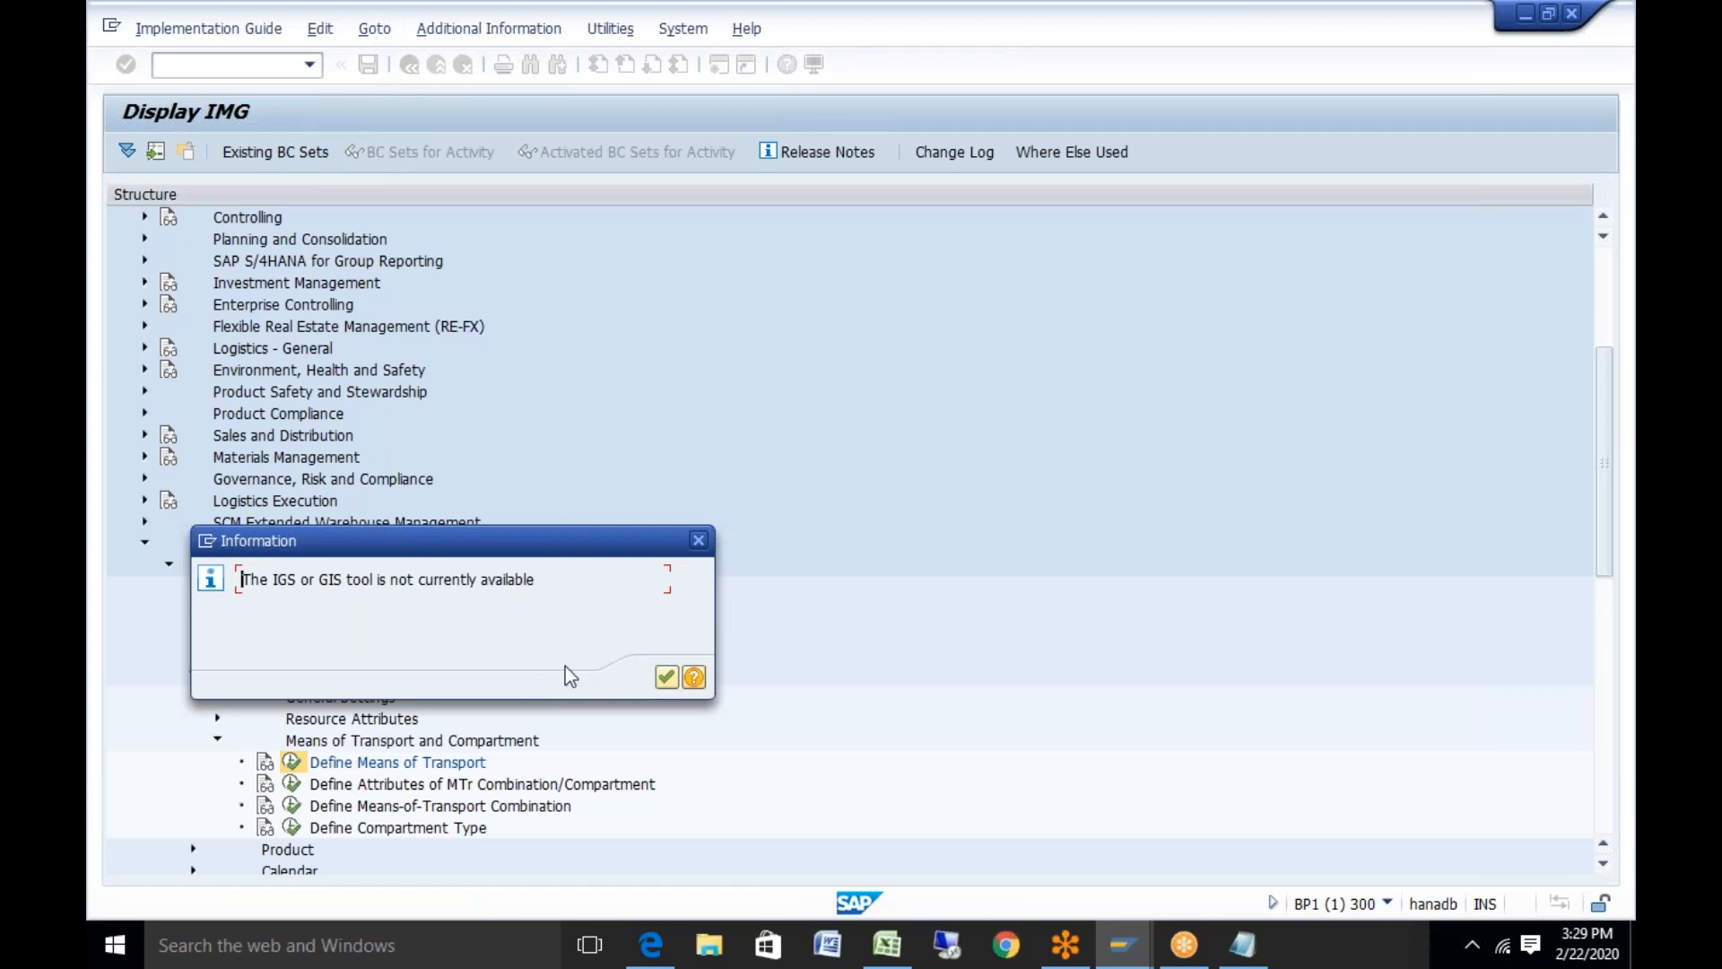
left_click(664, 677)
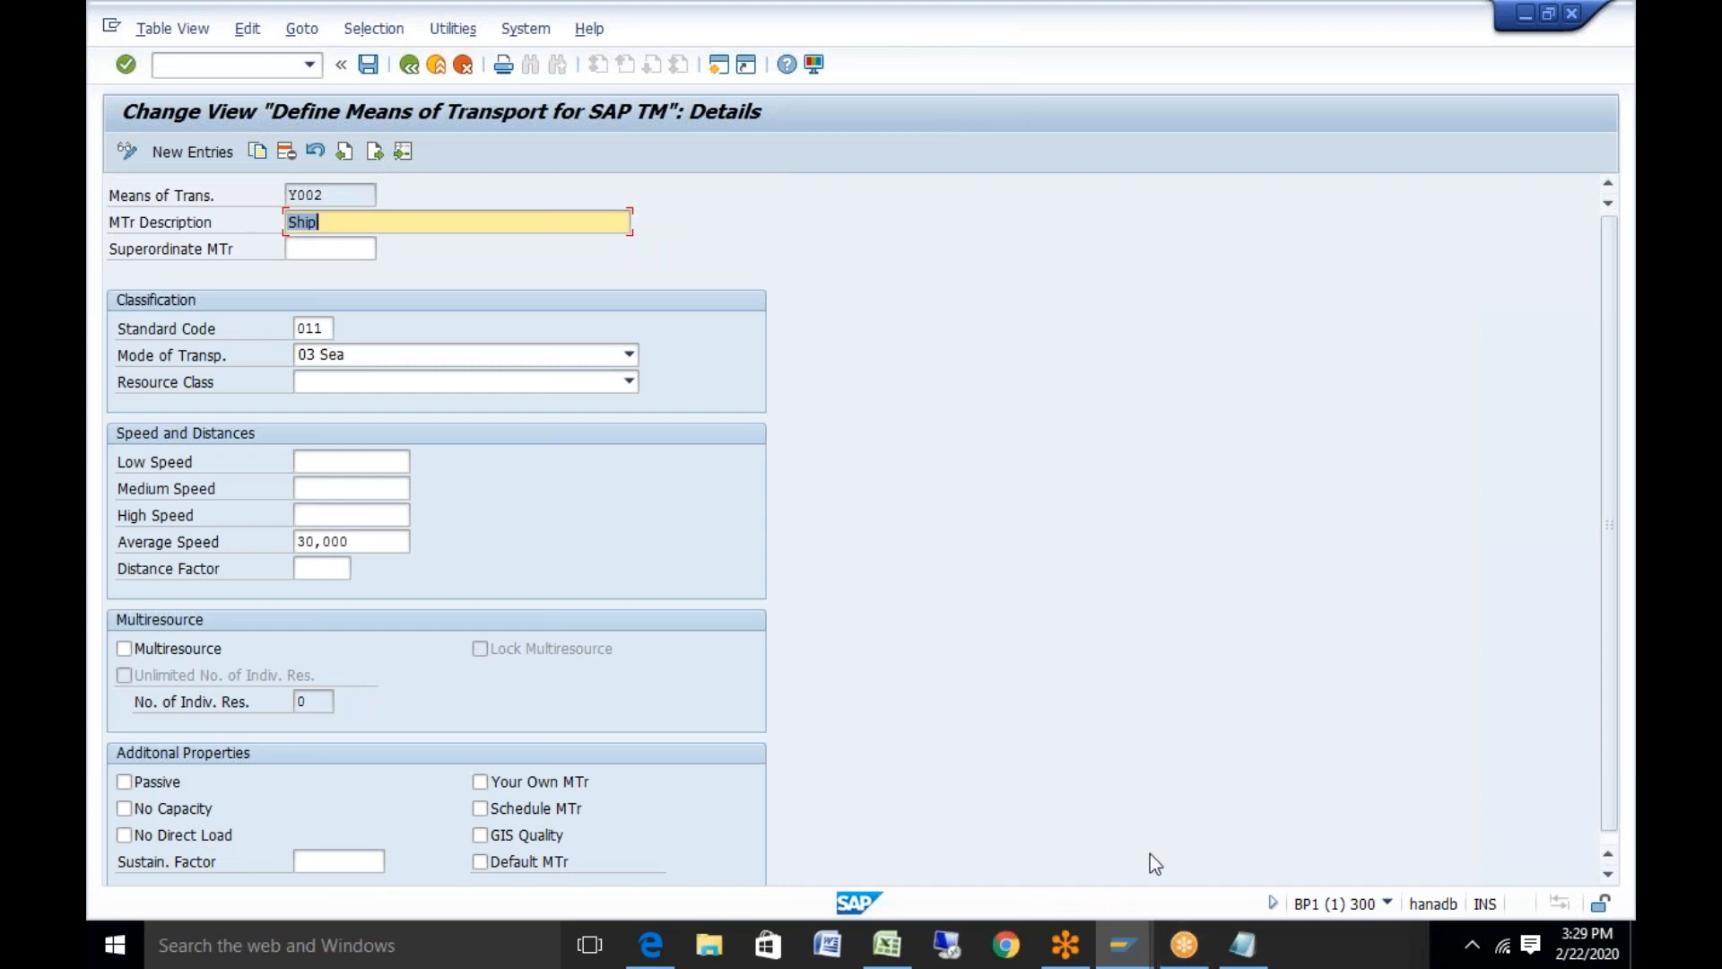
Enter Y002 in cell C15 beside Y001 and save the TM test data workbook
left_click(887, 945)
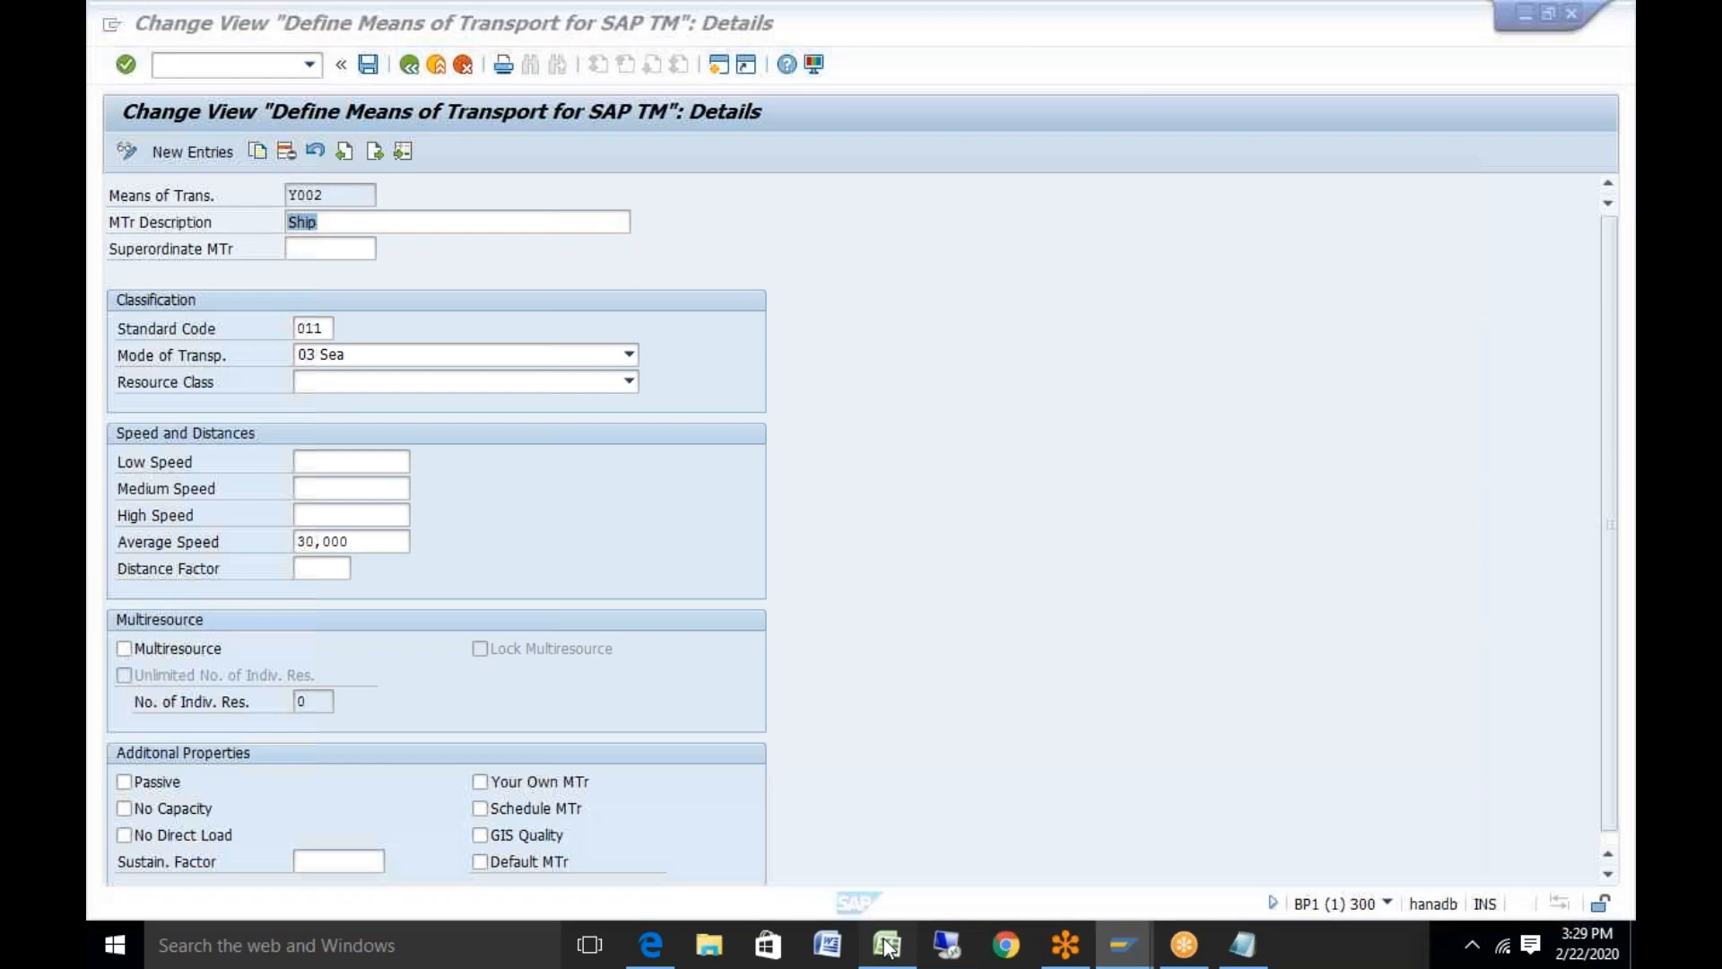
left_click(393, 583)
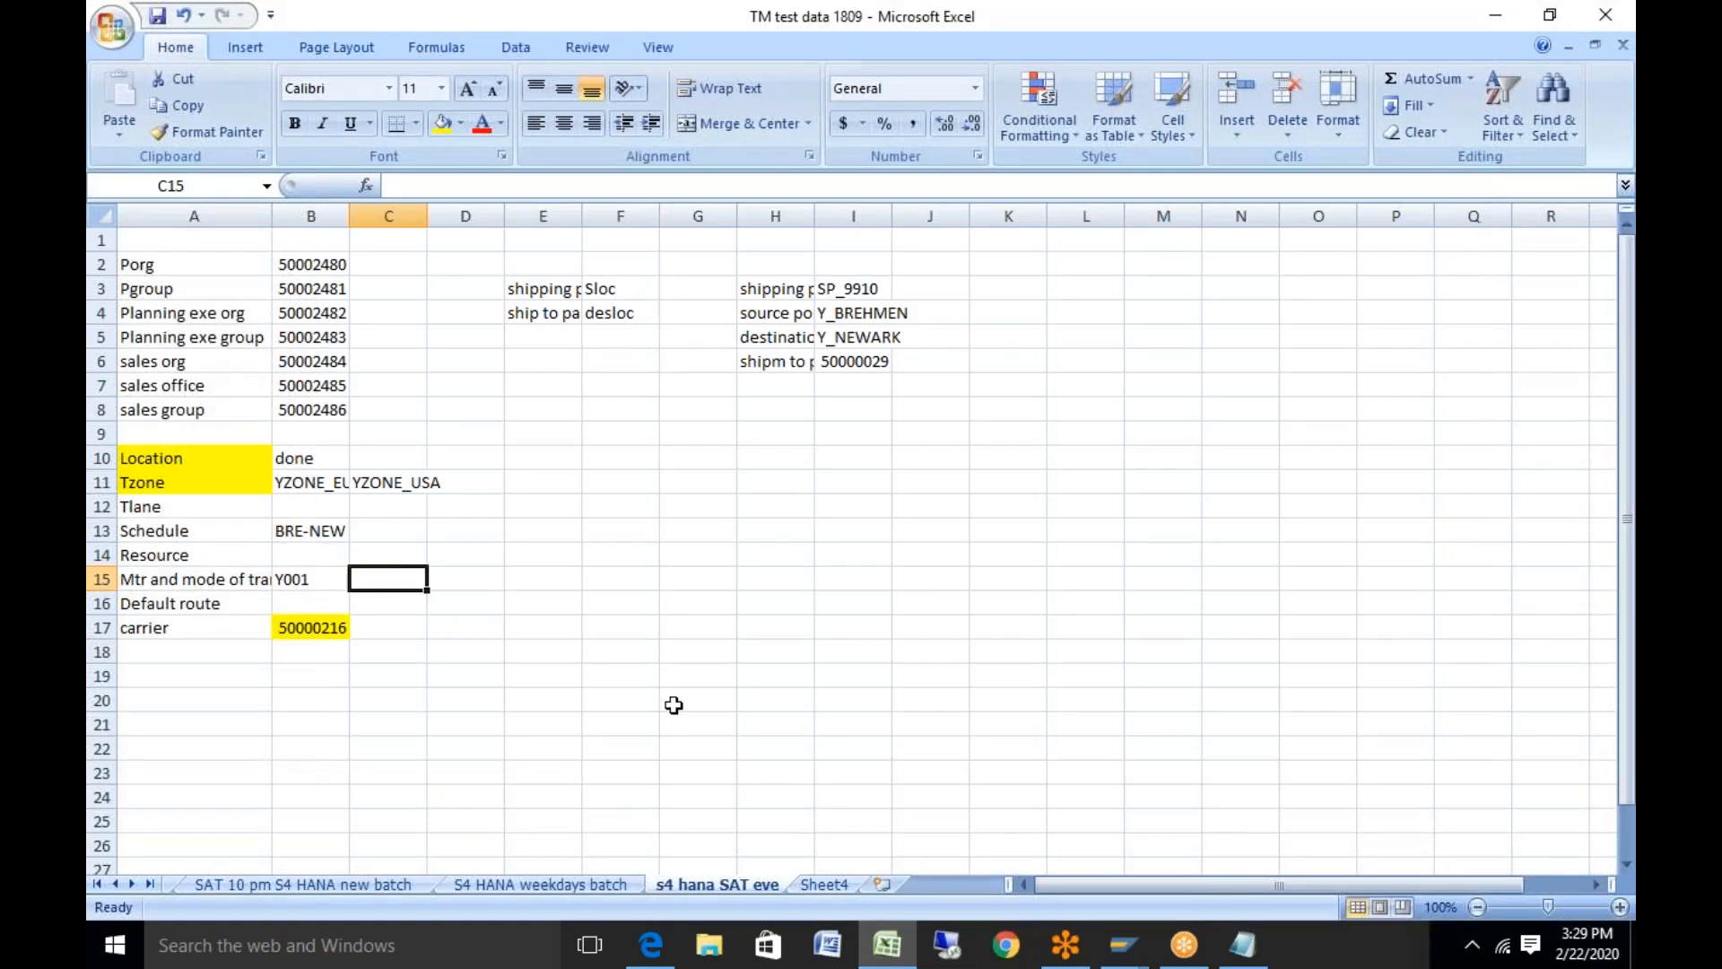
type("Y002")
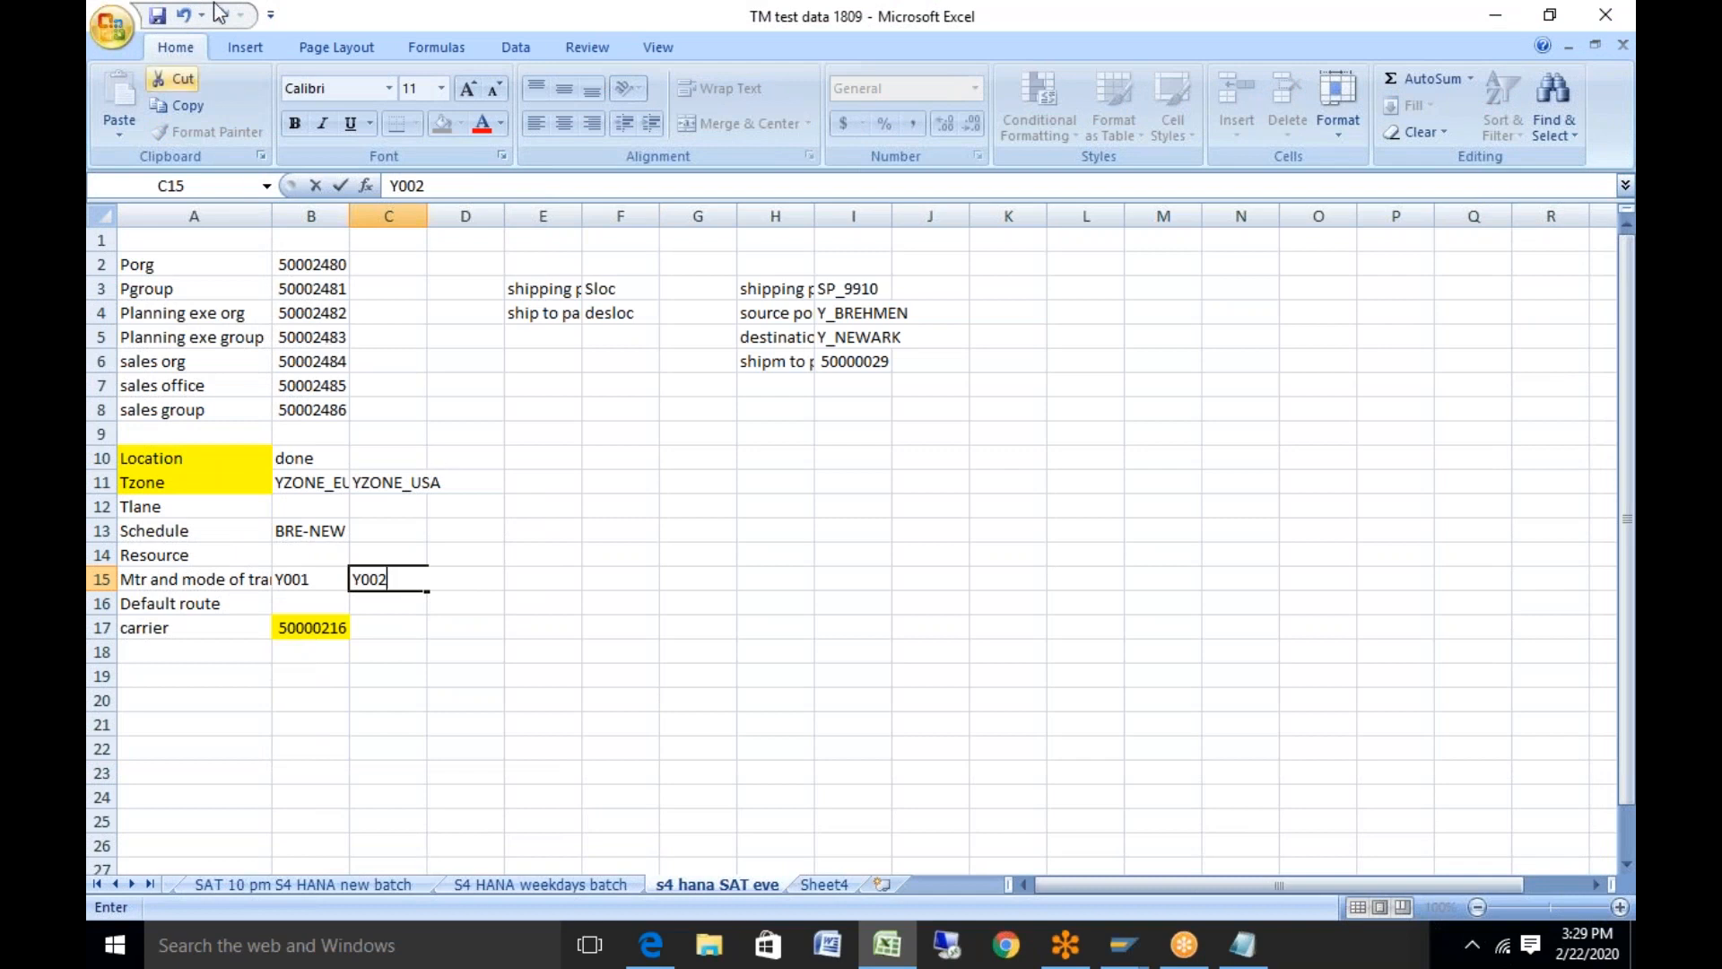
left_click(162, 18)
left_click(619, 675)
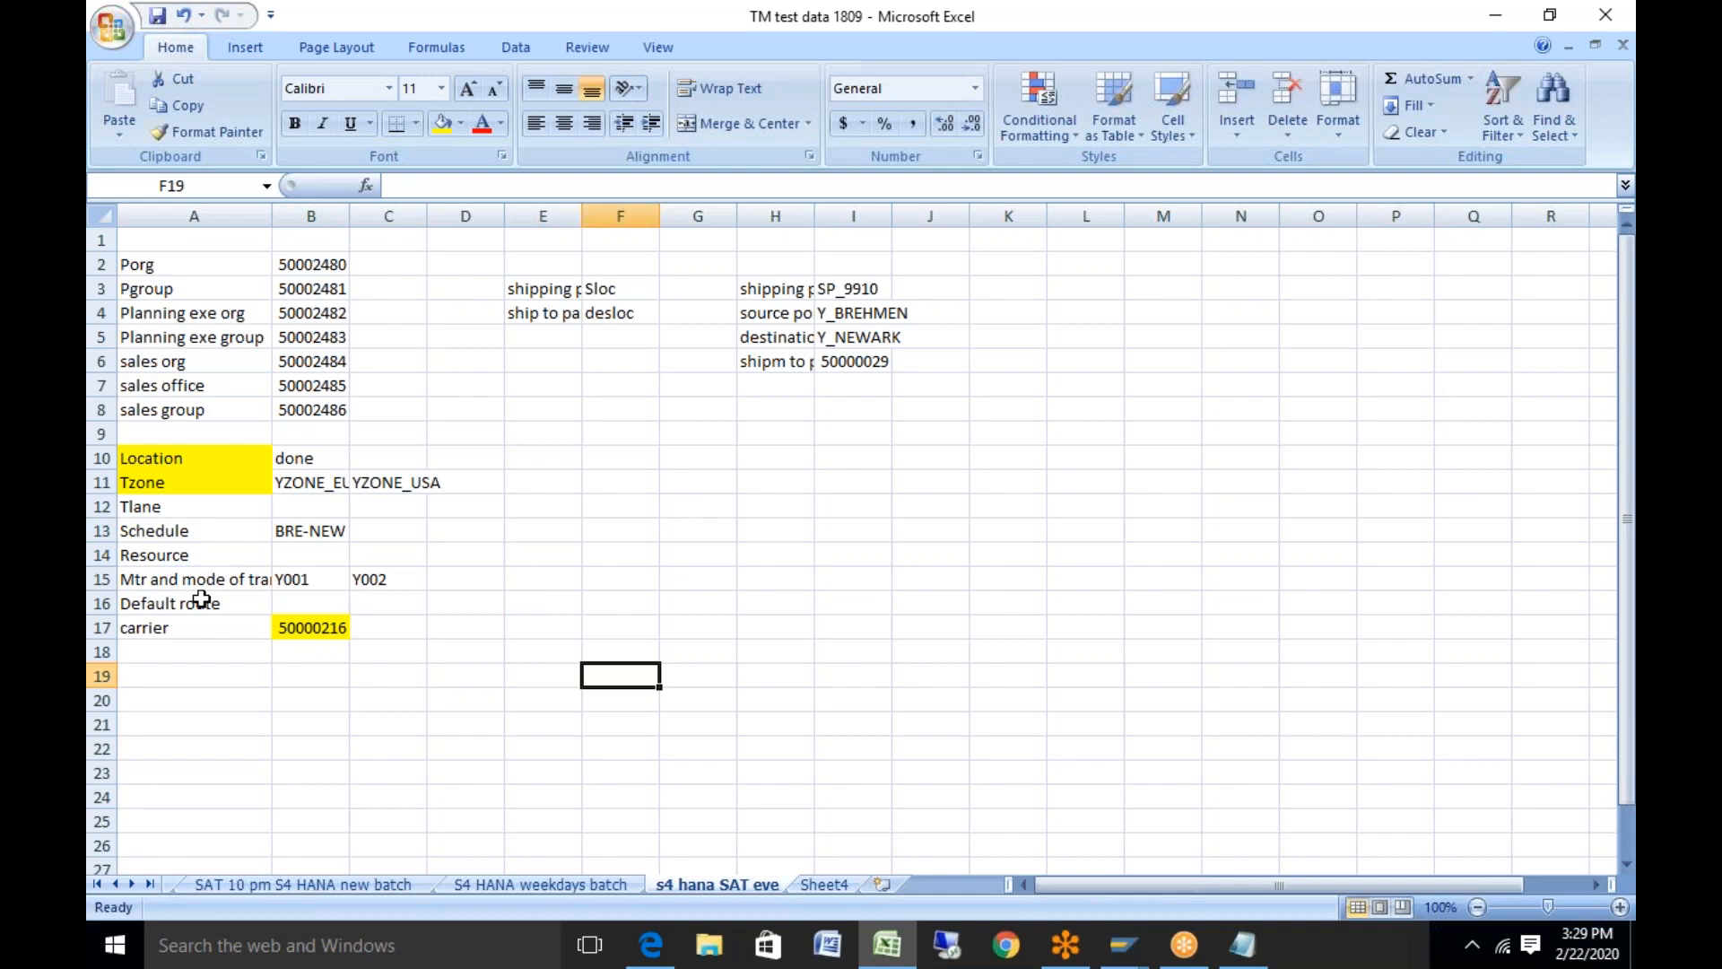
Select the Resource row and bring up the open SAP windows to return to
left_click(193, 556)
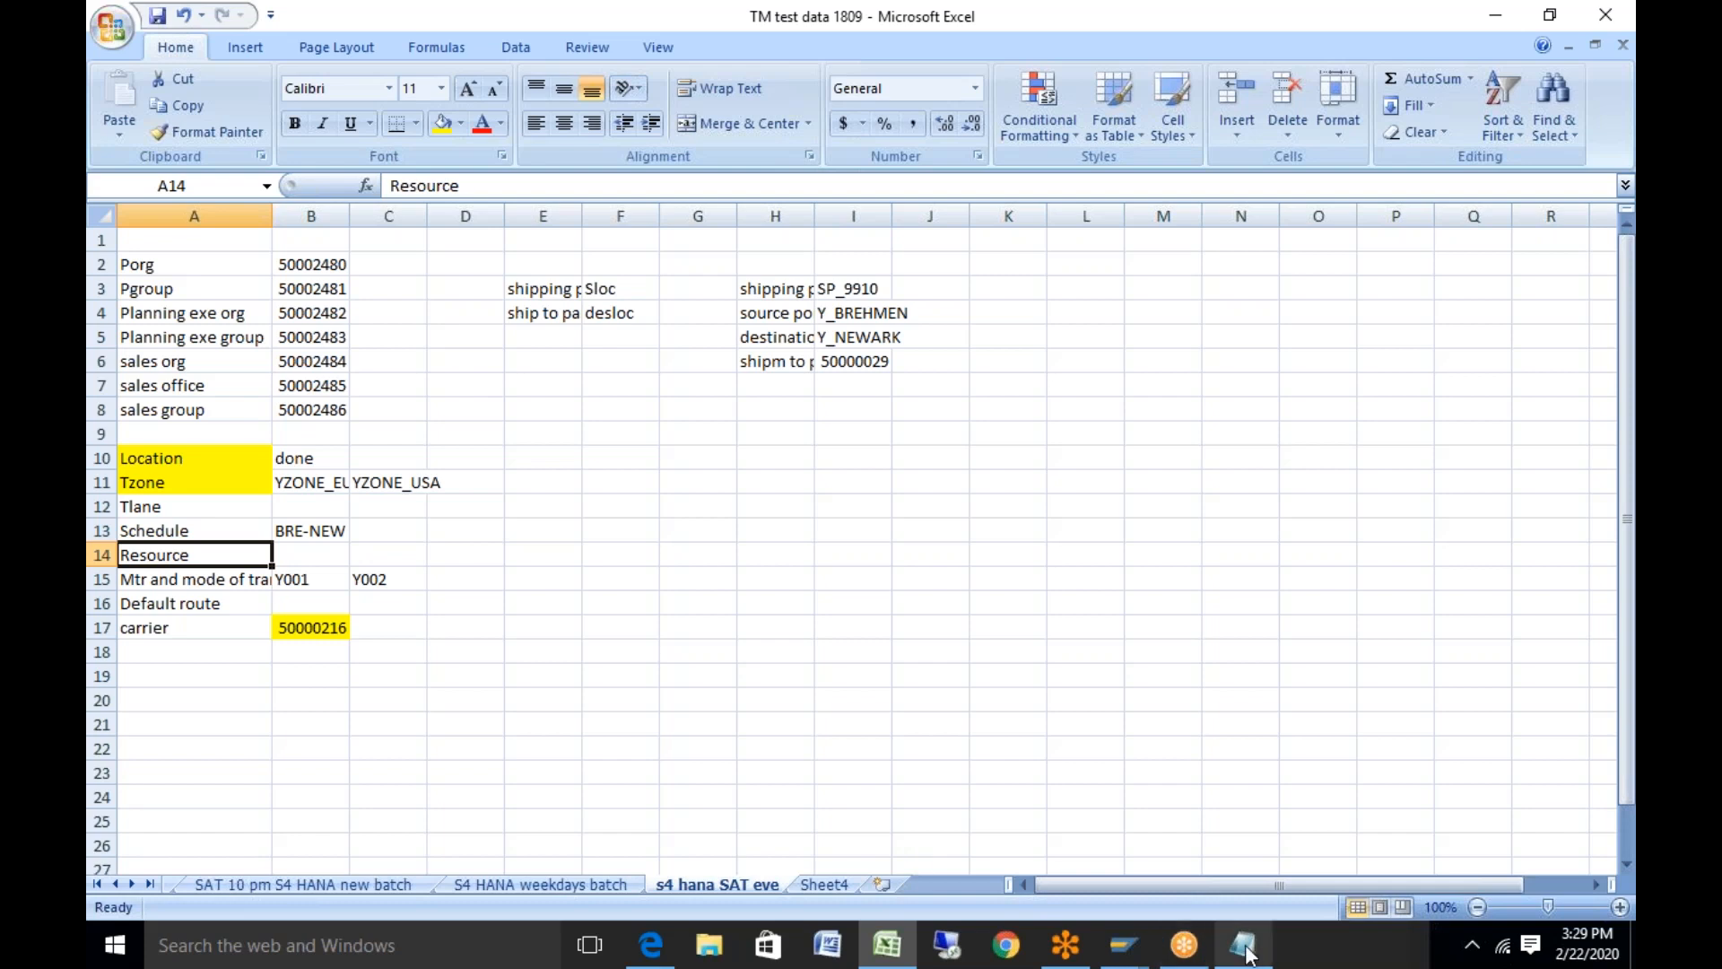
mouse_move(1247, 953)
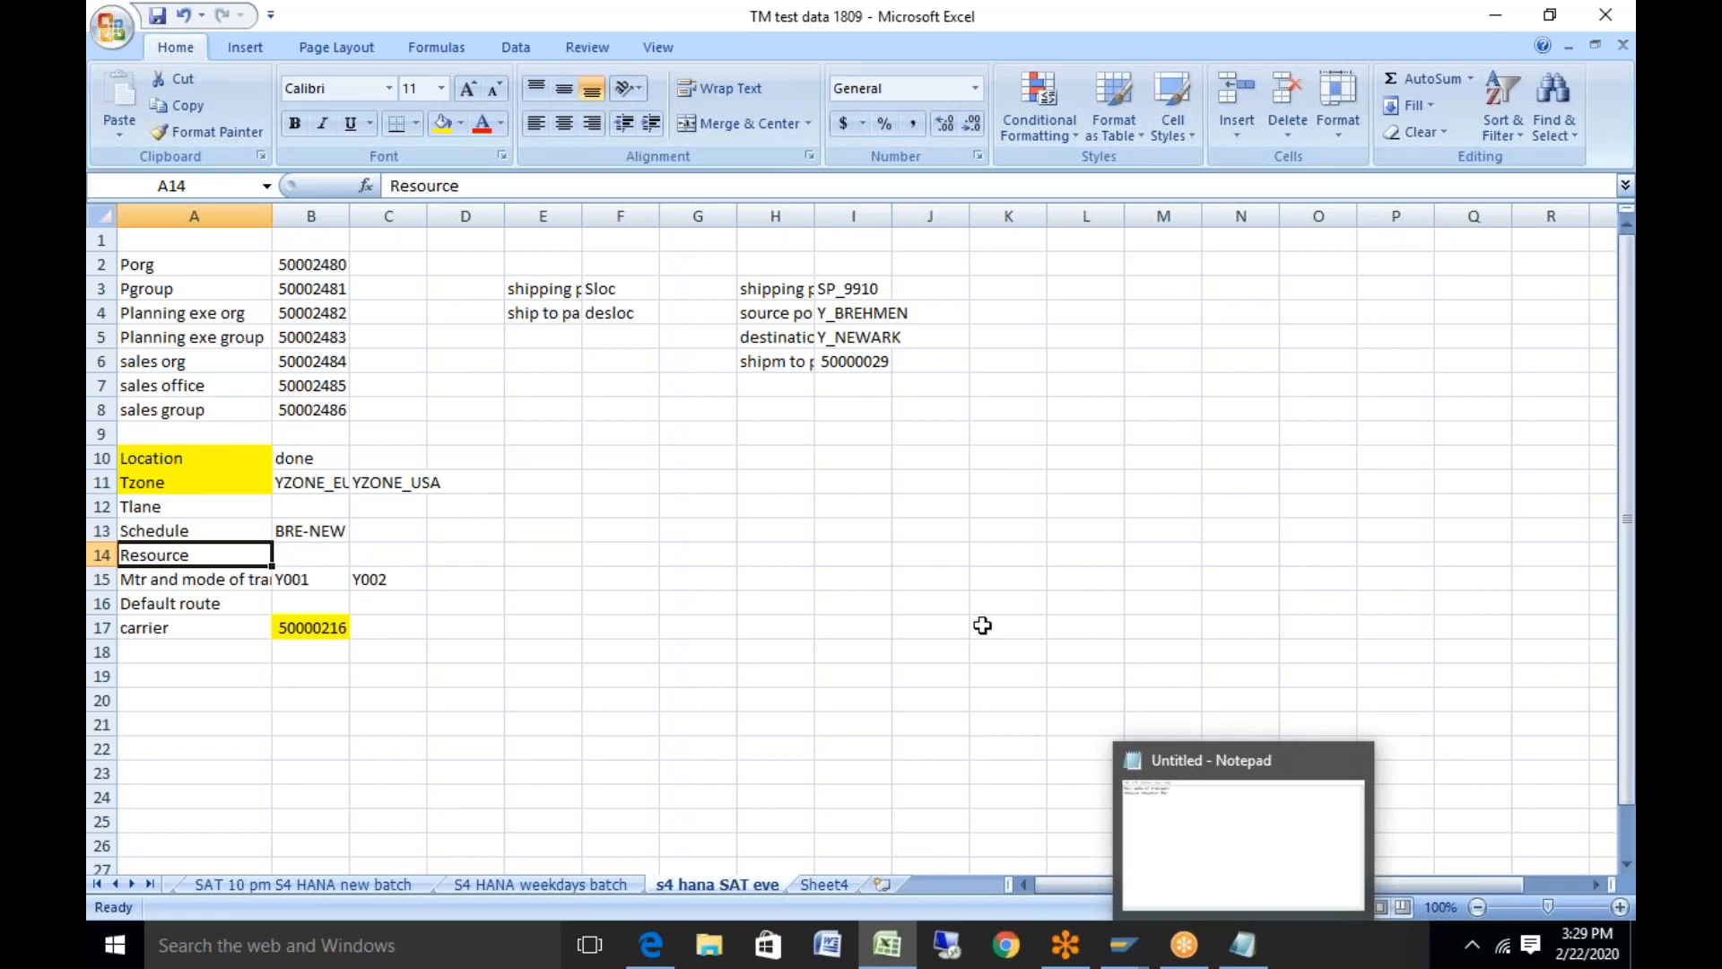
left_click(1132, 953)
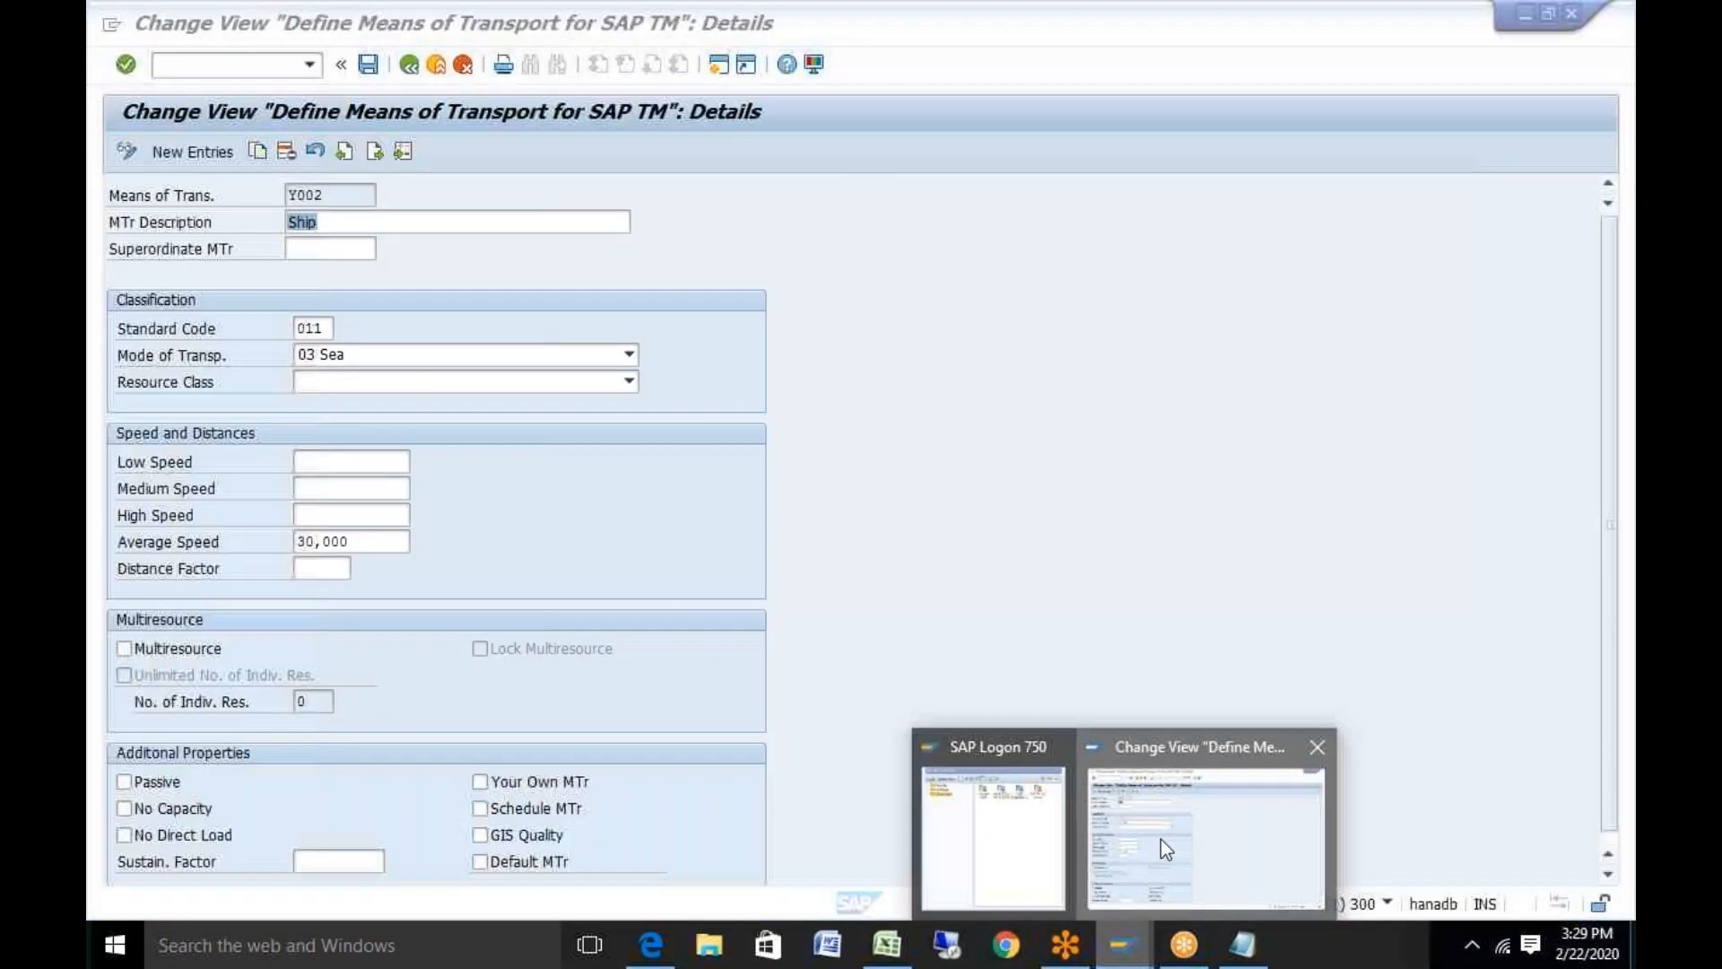
Leave the Y002 means of transport details and return to the IMG structure tree
left_click(1161, 837)
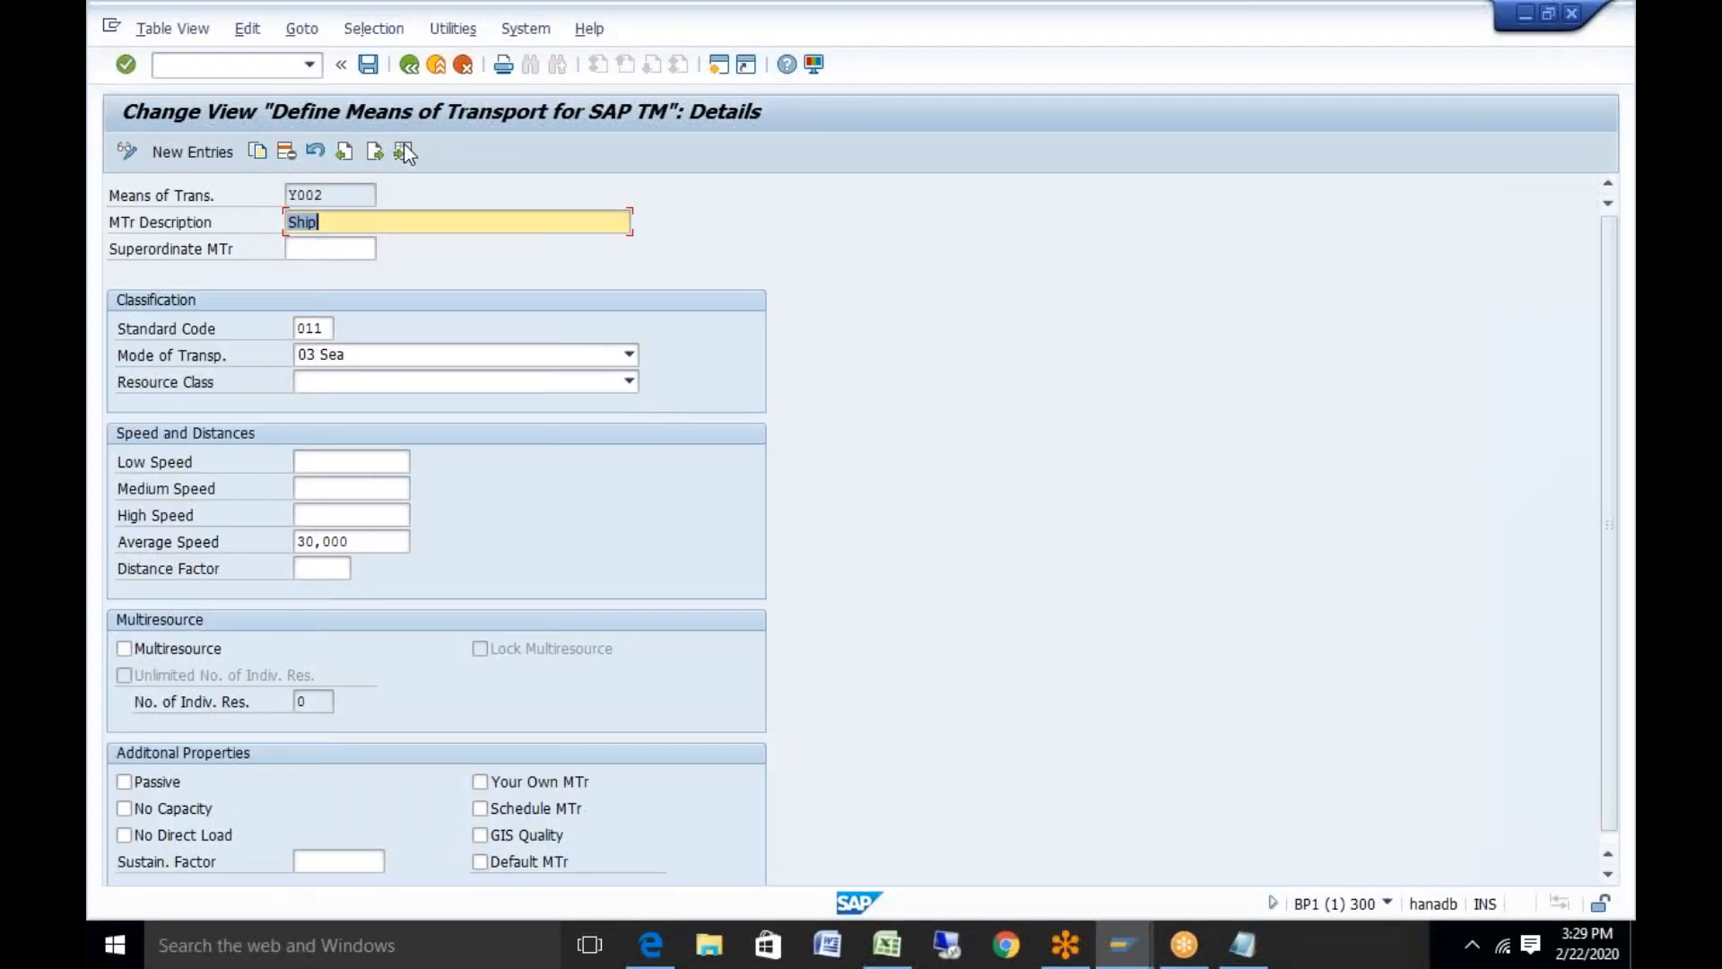
left_click(408, 66)
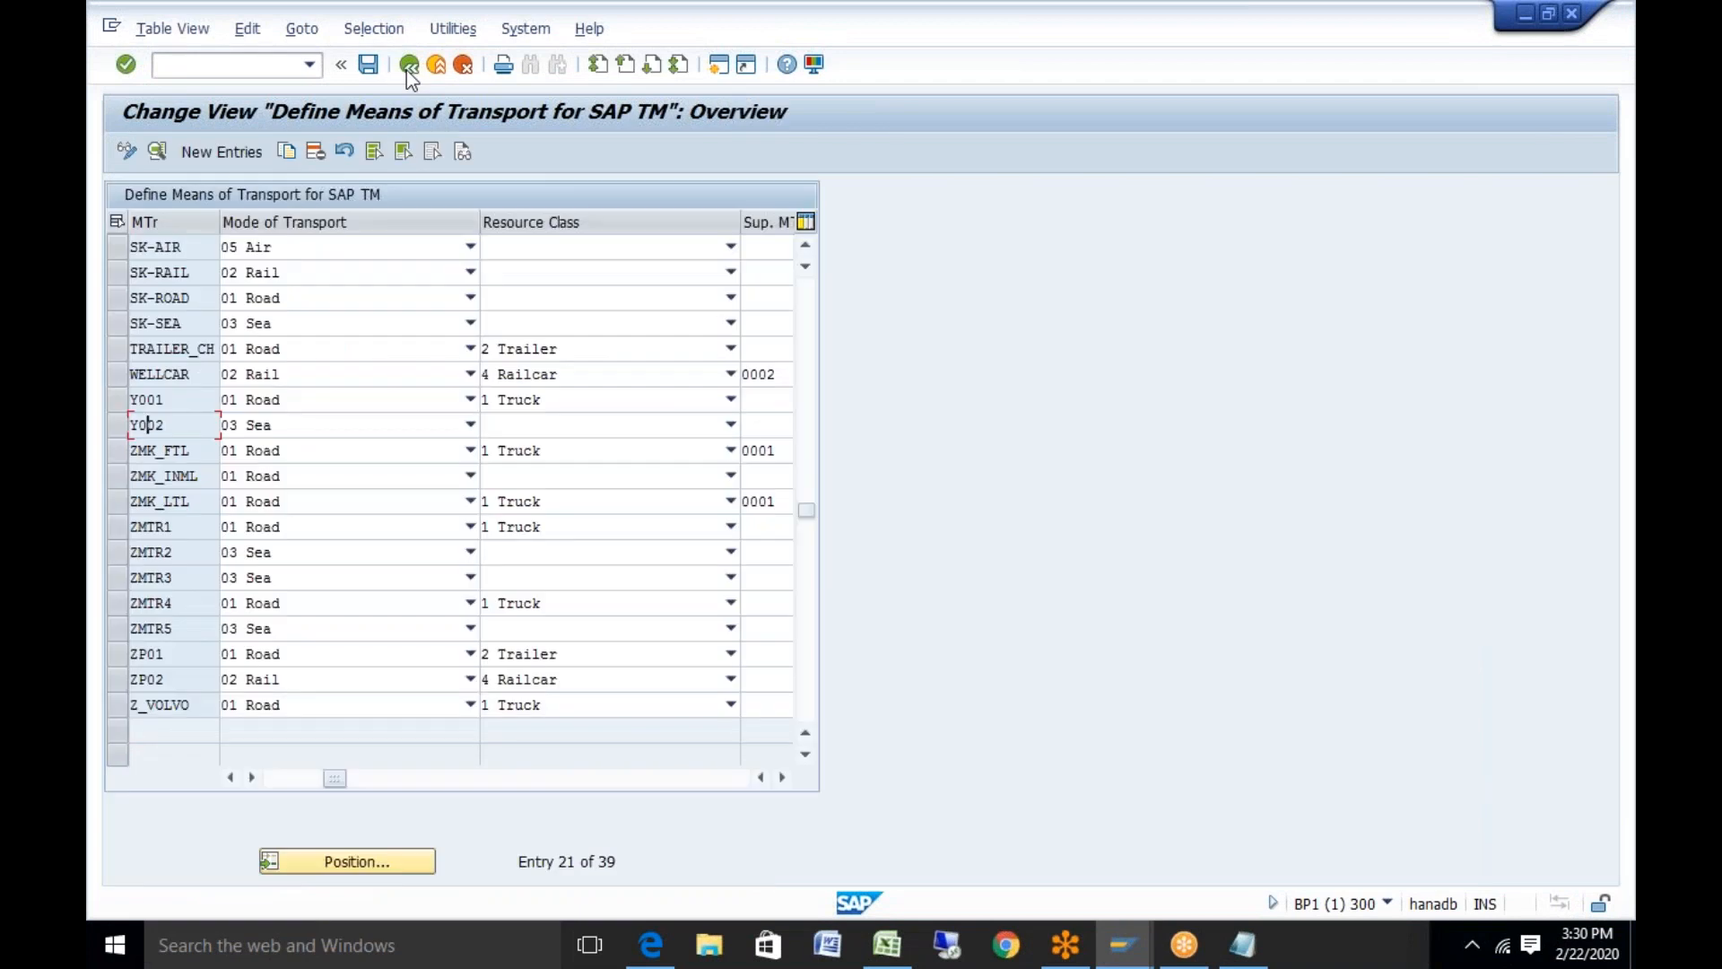
left_click(408, 66)
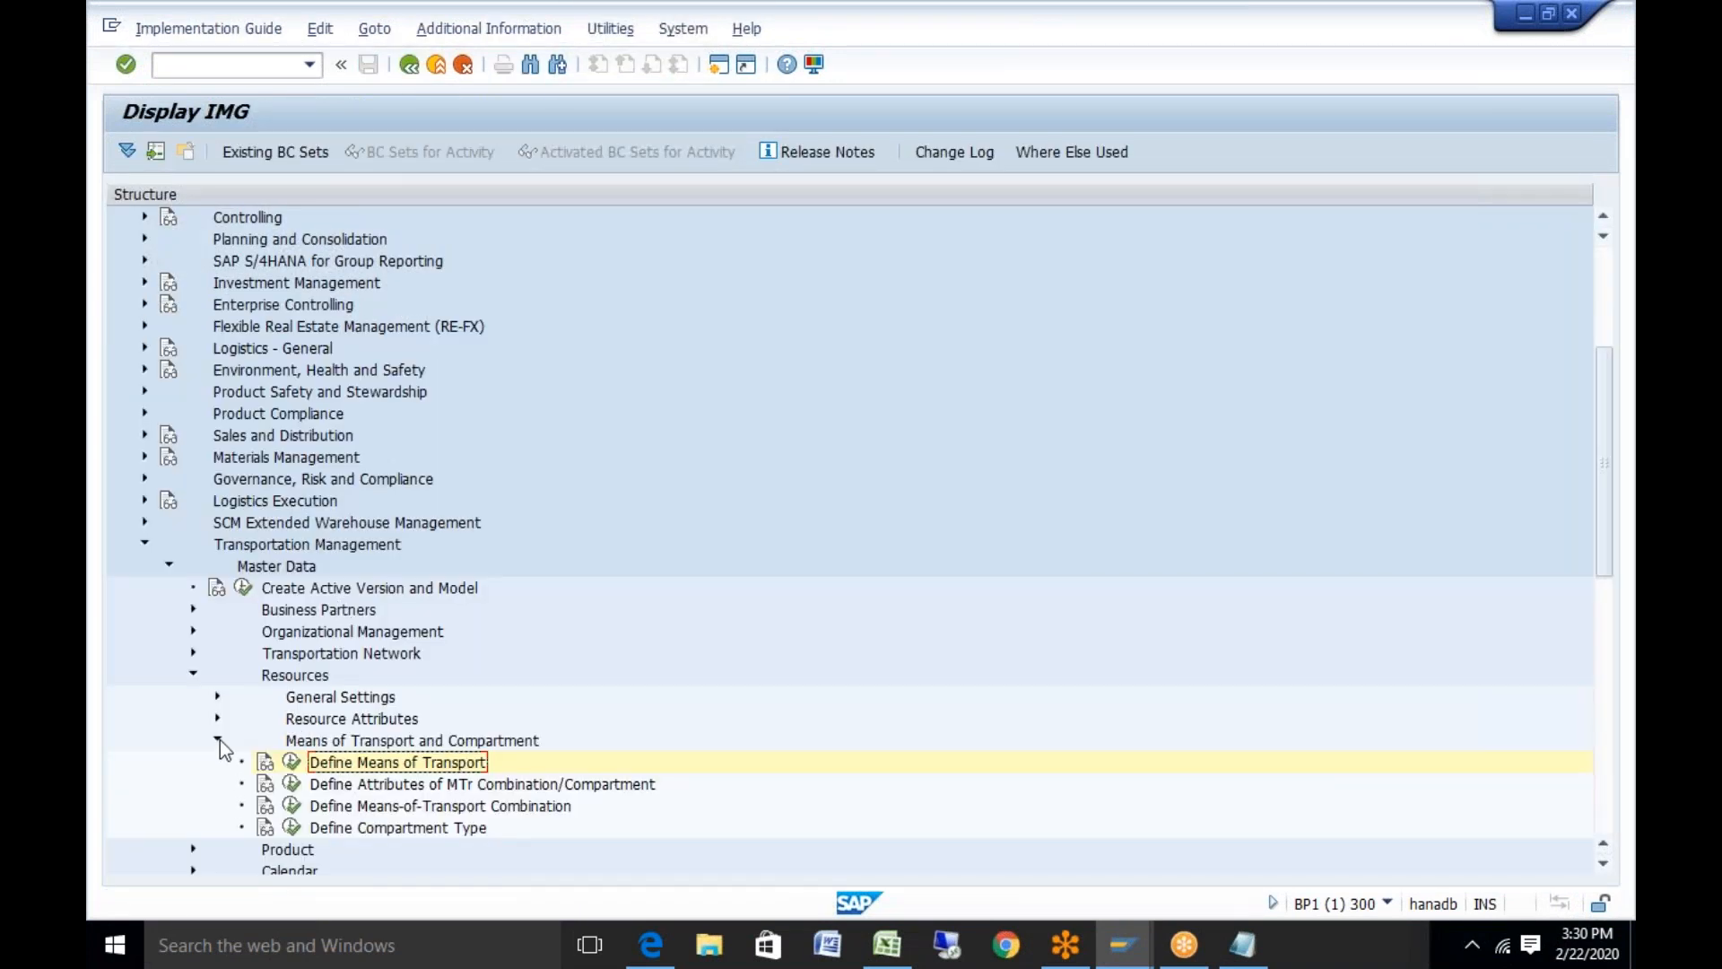
Under Resources > General Settings, run Define Equipment Groups and Equipment Types
left_click(218, 741)
left_click(217, 717)
left_click(217, 718)
left_click(217, 697)
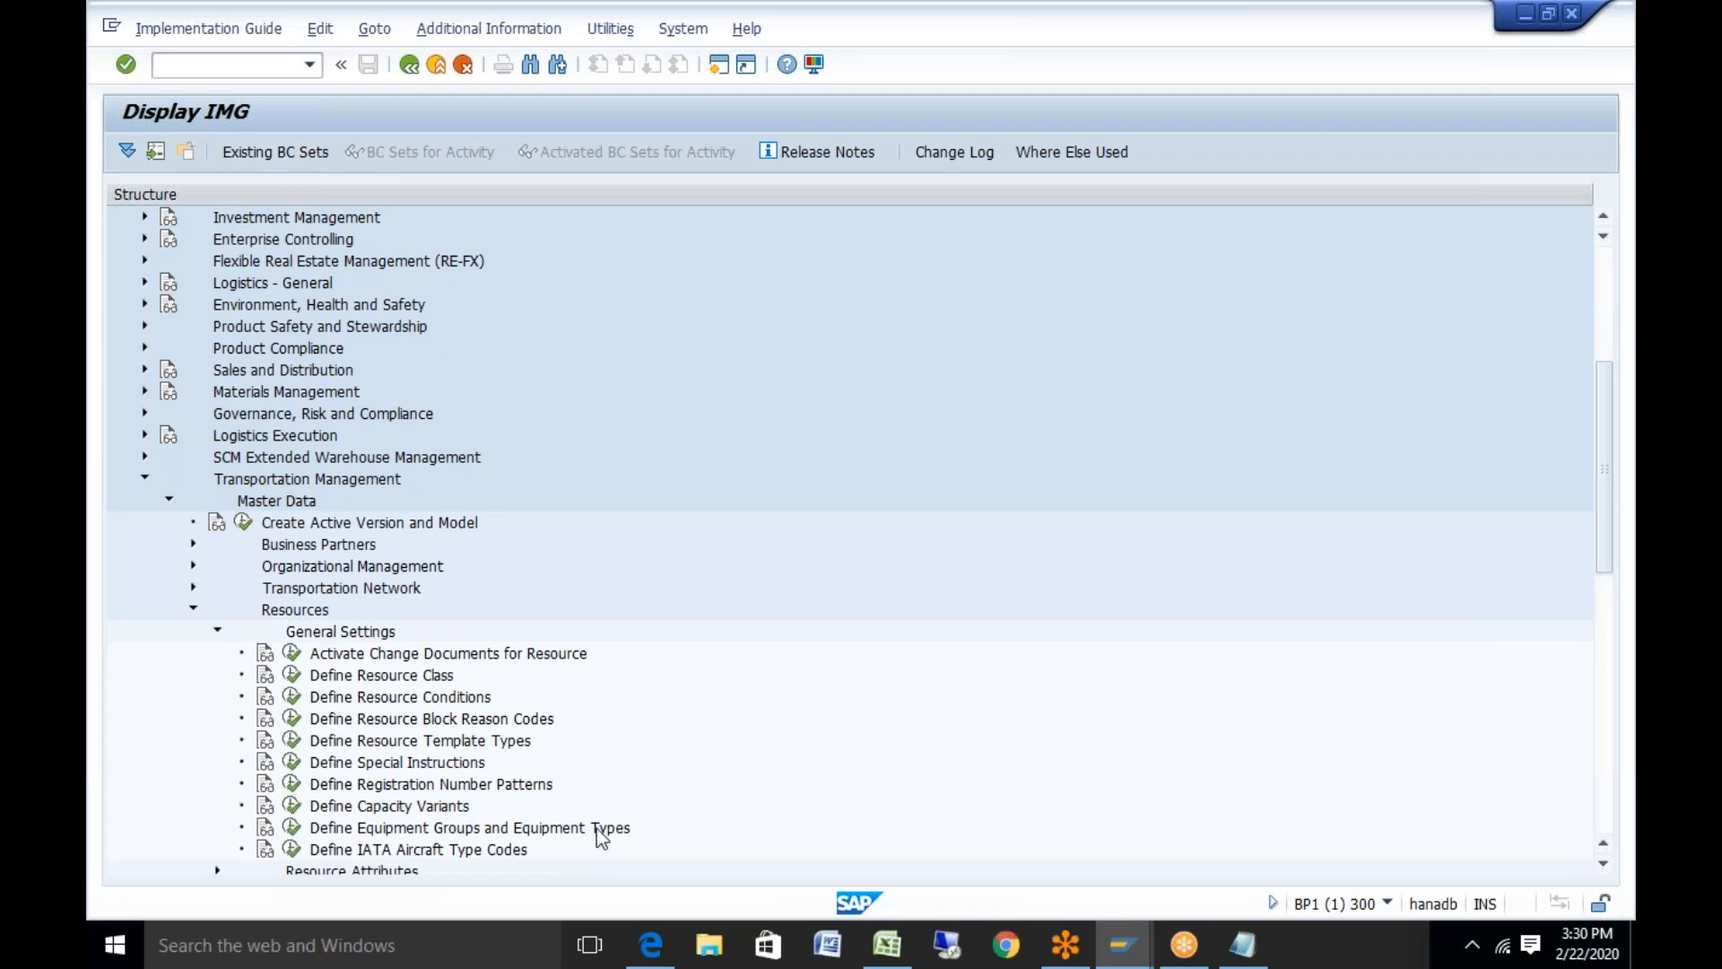
left_click(292, 829)
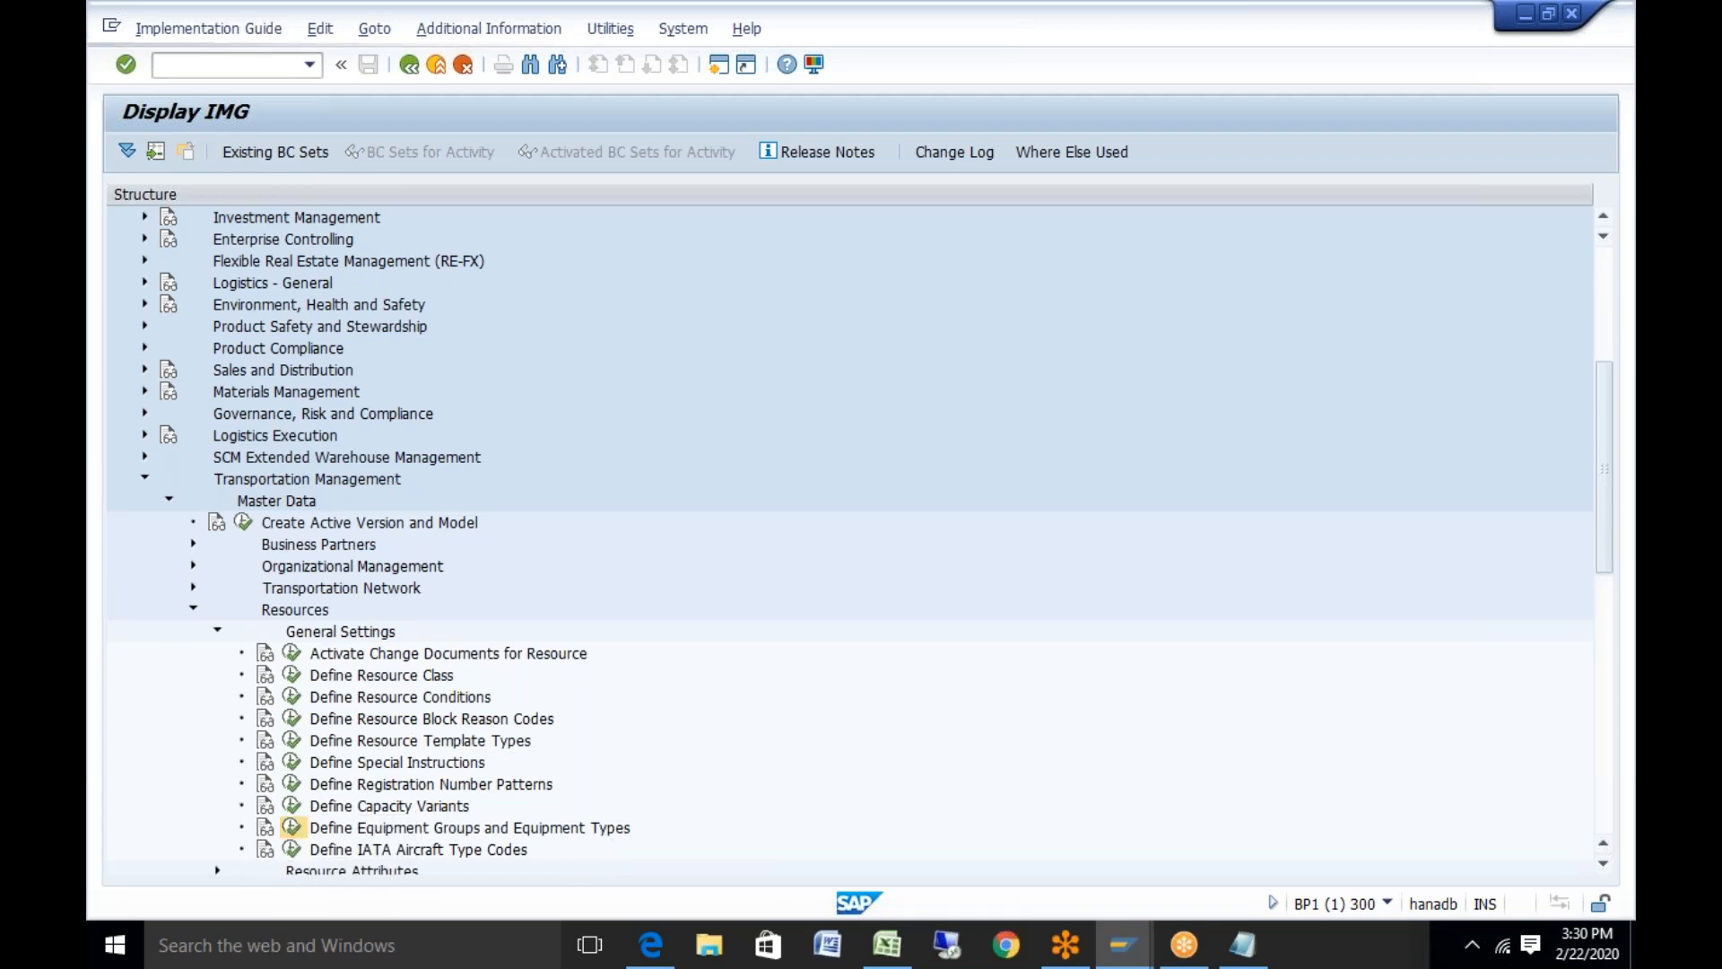
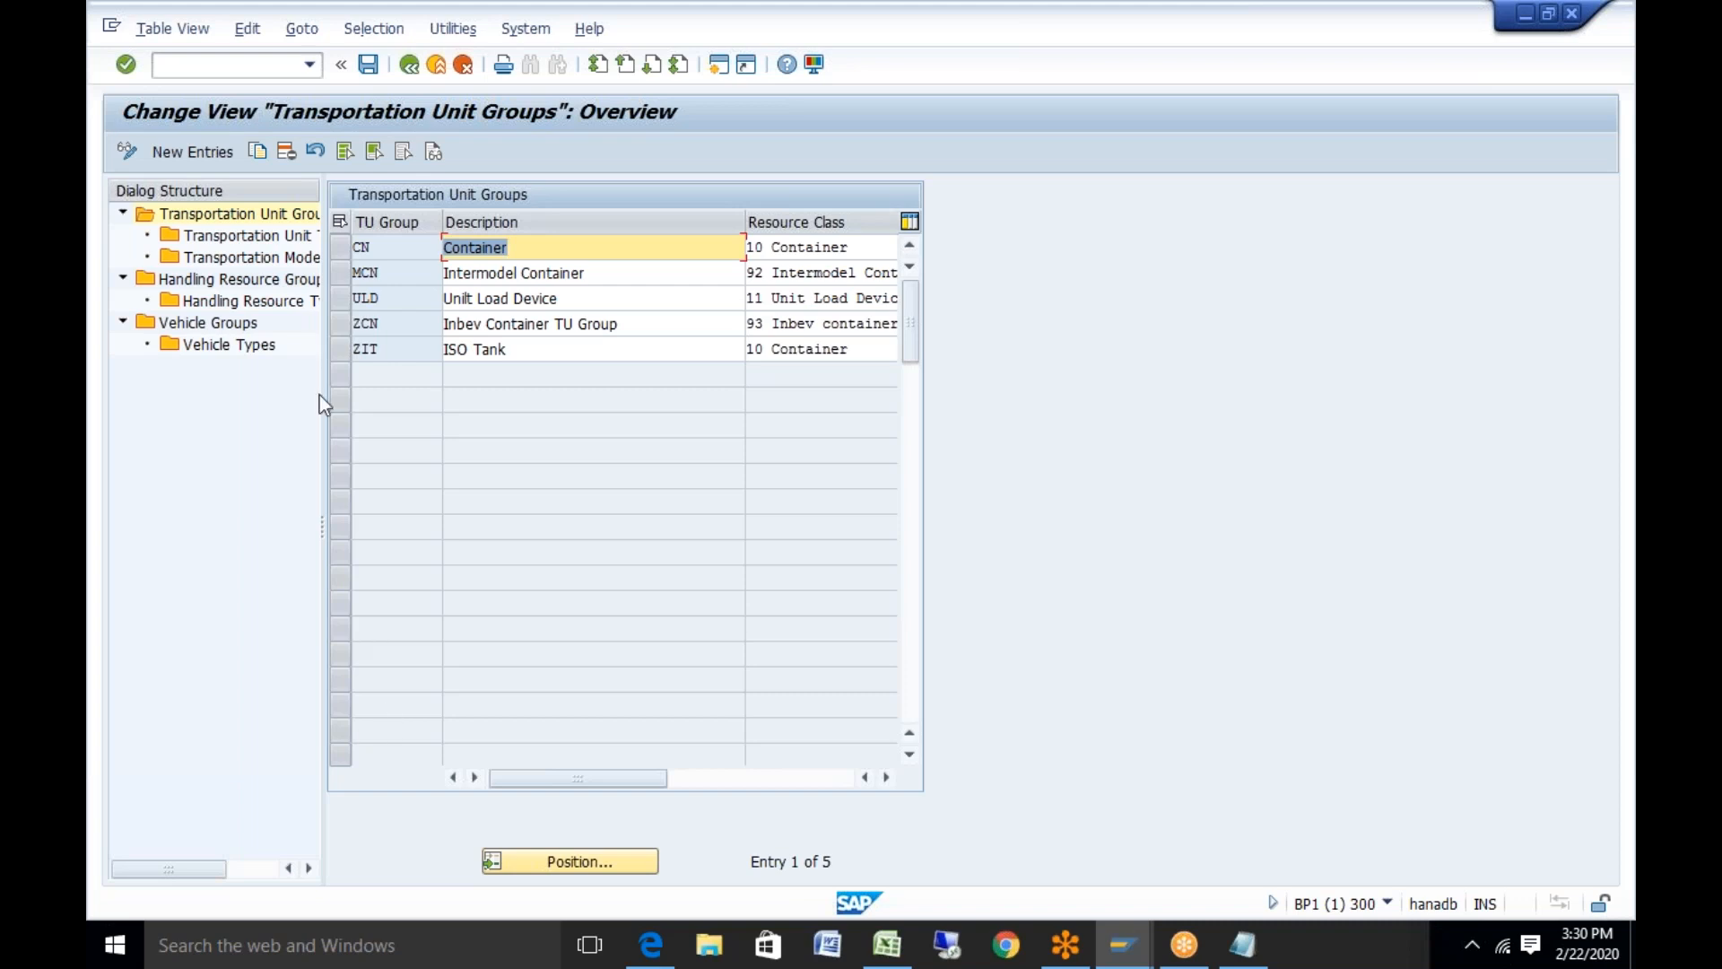
Review Container unit type 20B0 and CN's transportation mode assignment, then list the 55 vehicle groups
left_click(341, 246)
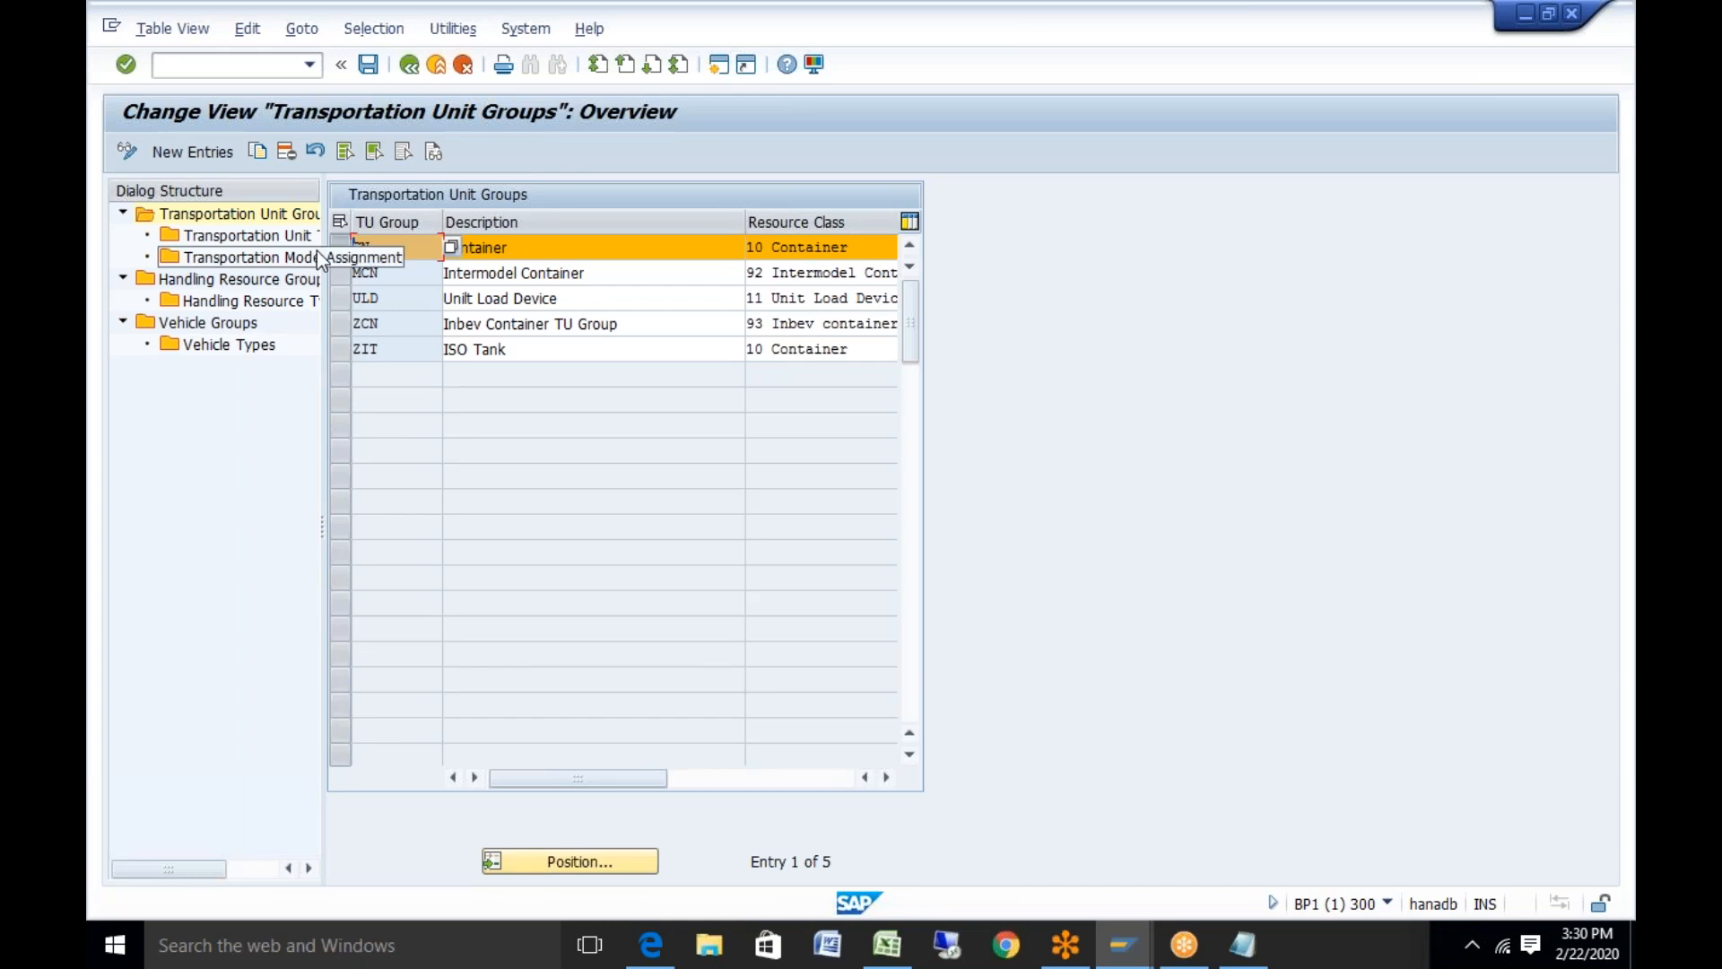
double_click(241, 237)
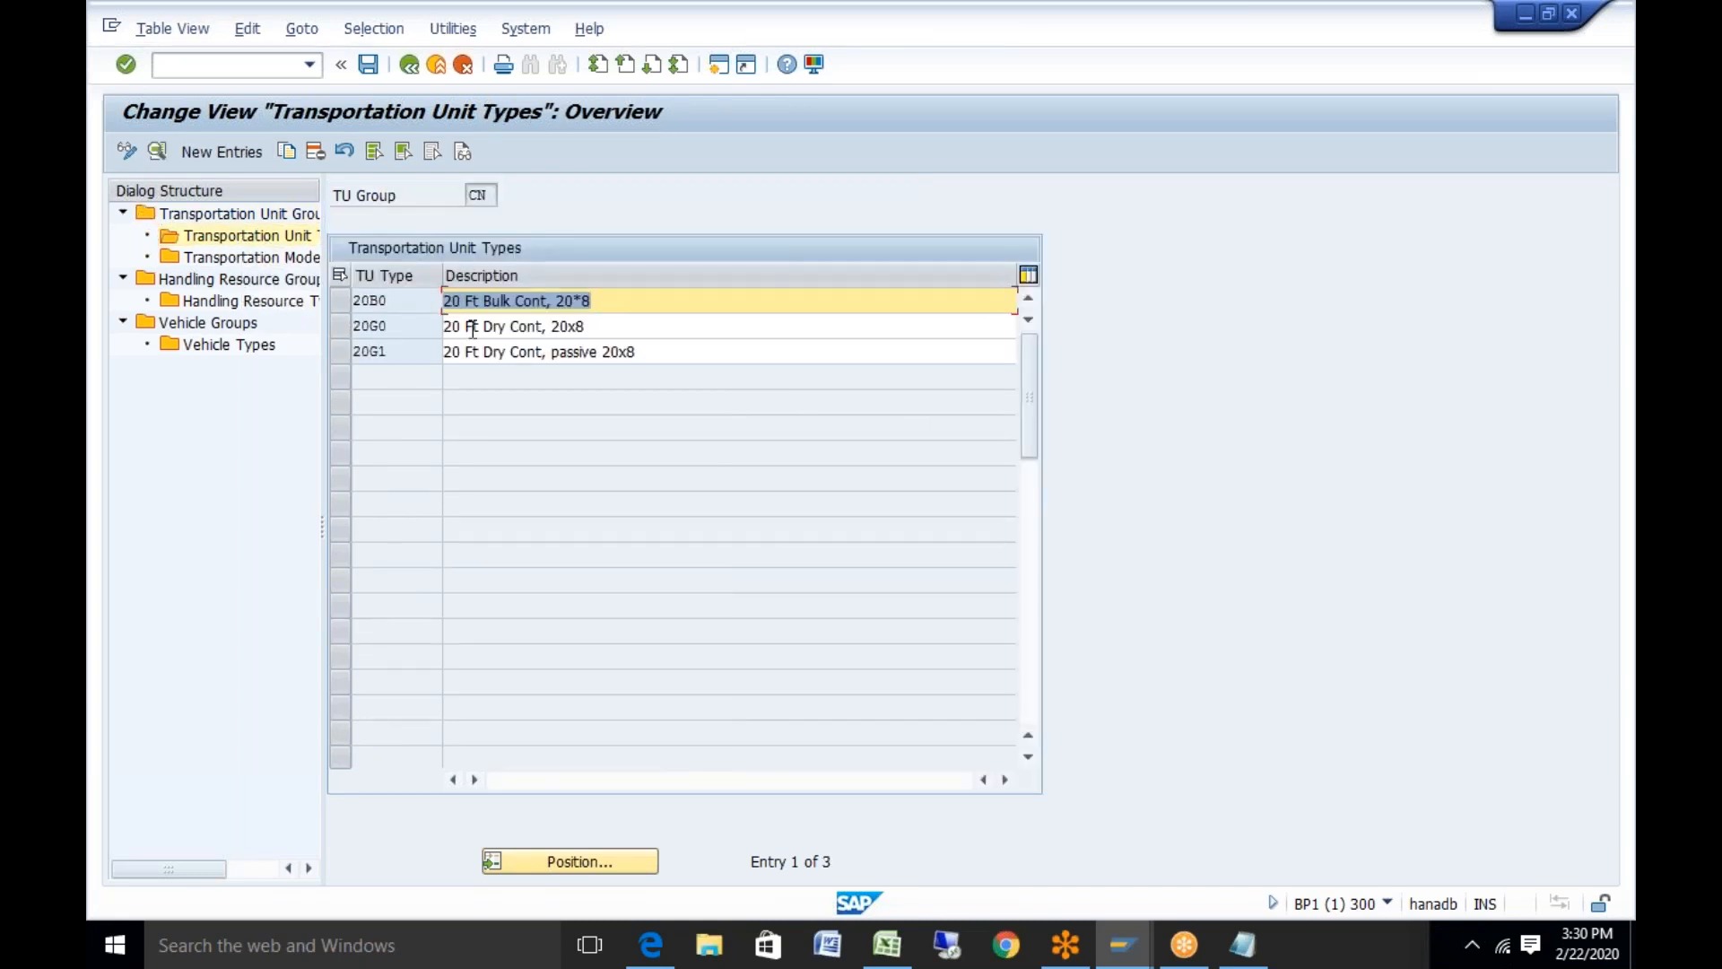
left_click(345, 305)
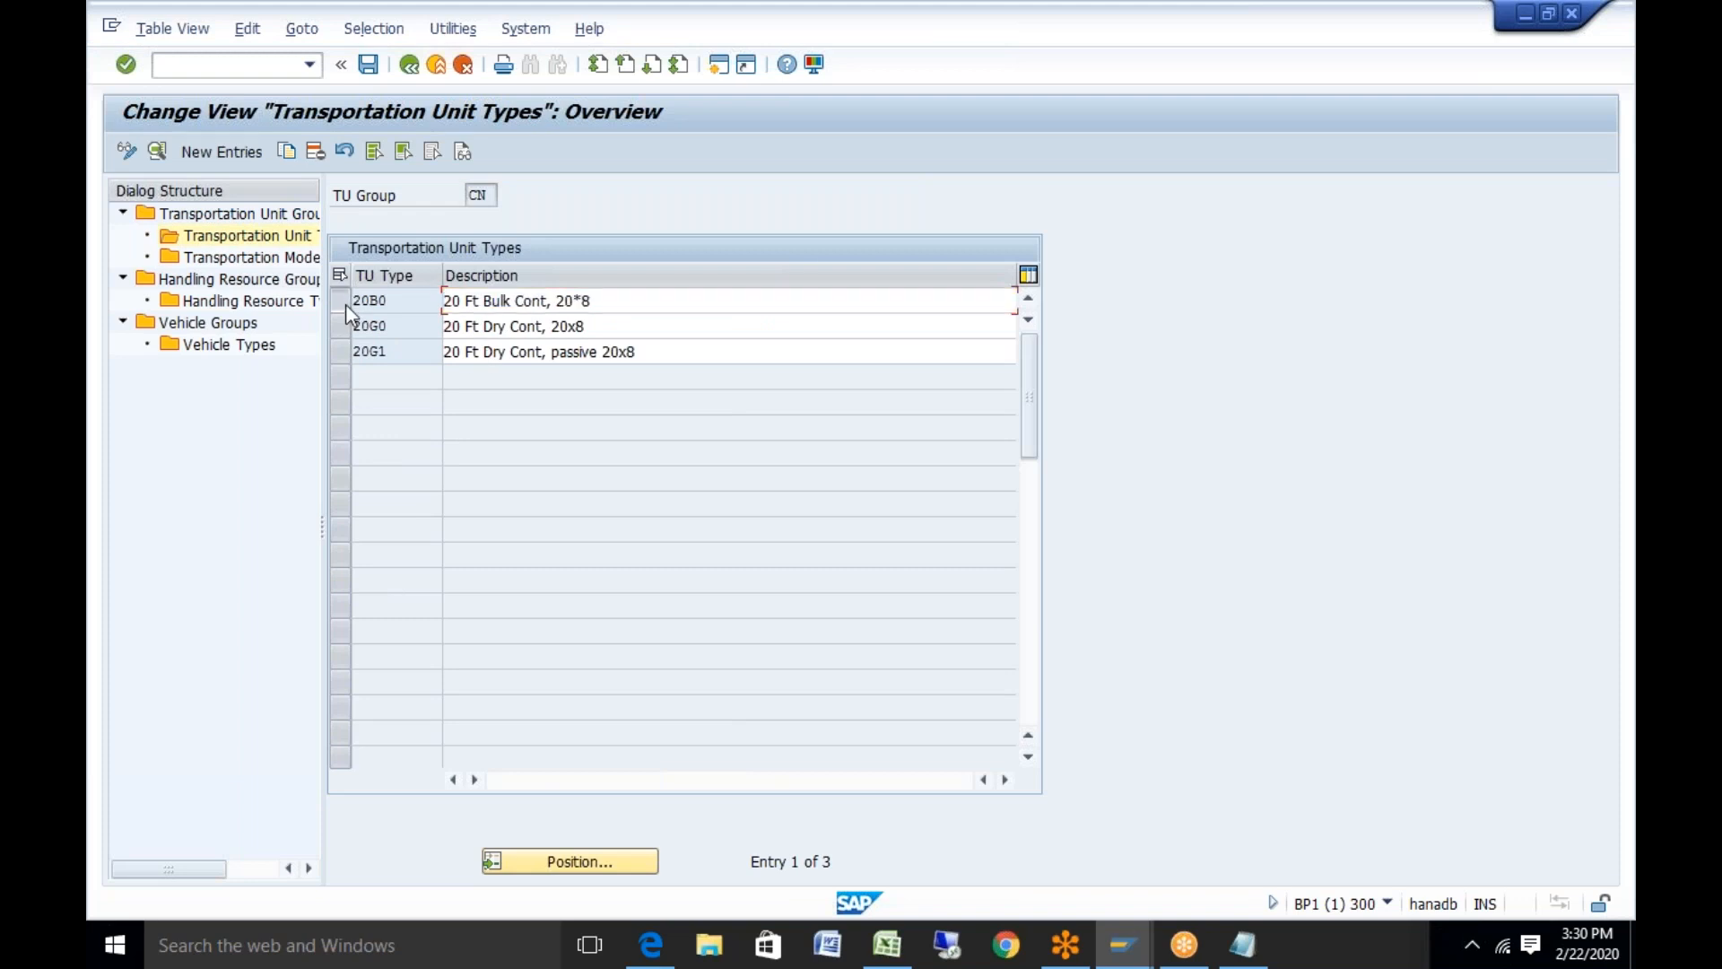
left_click(157, 150)
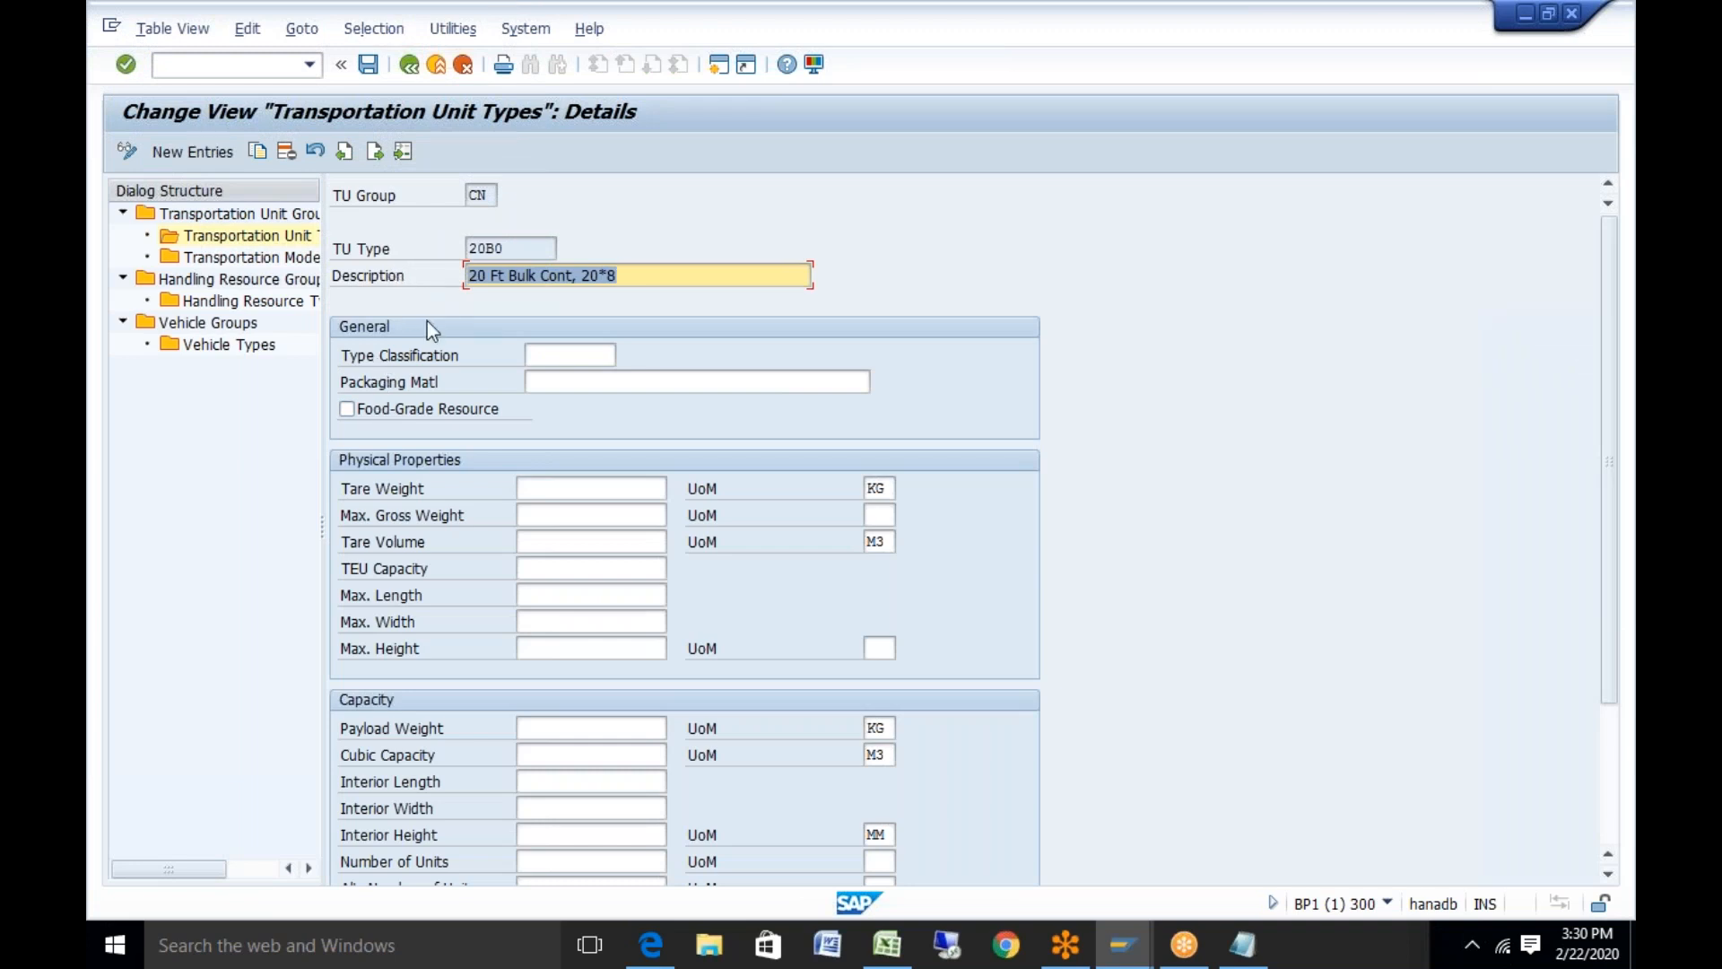
left_click(583, 376)
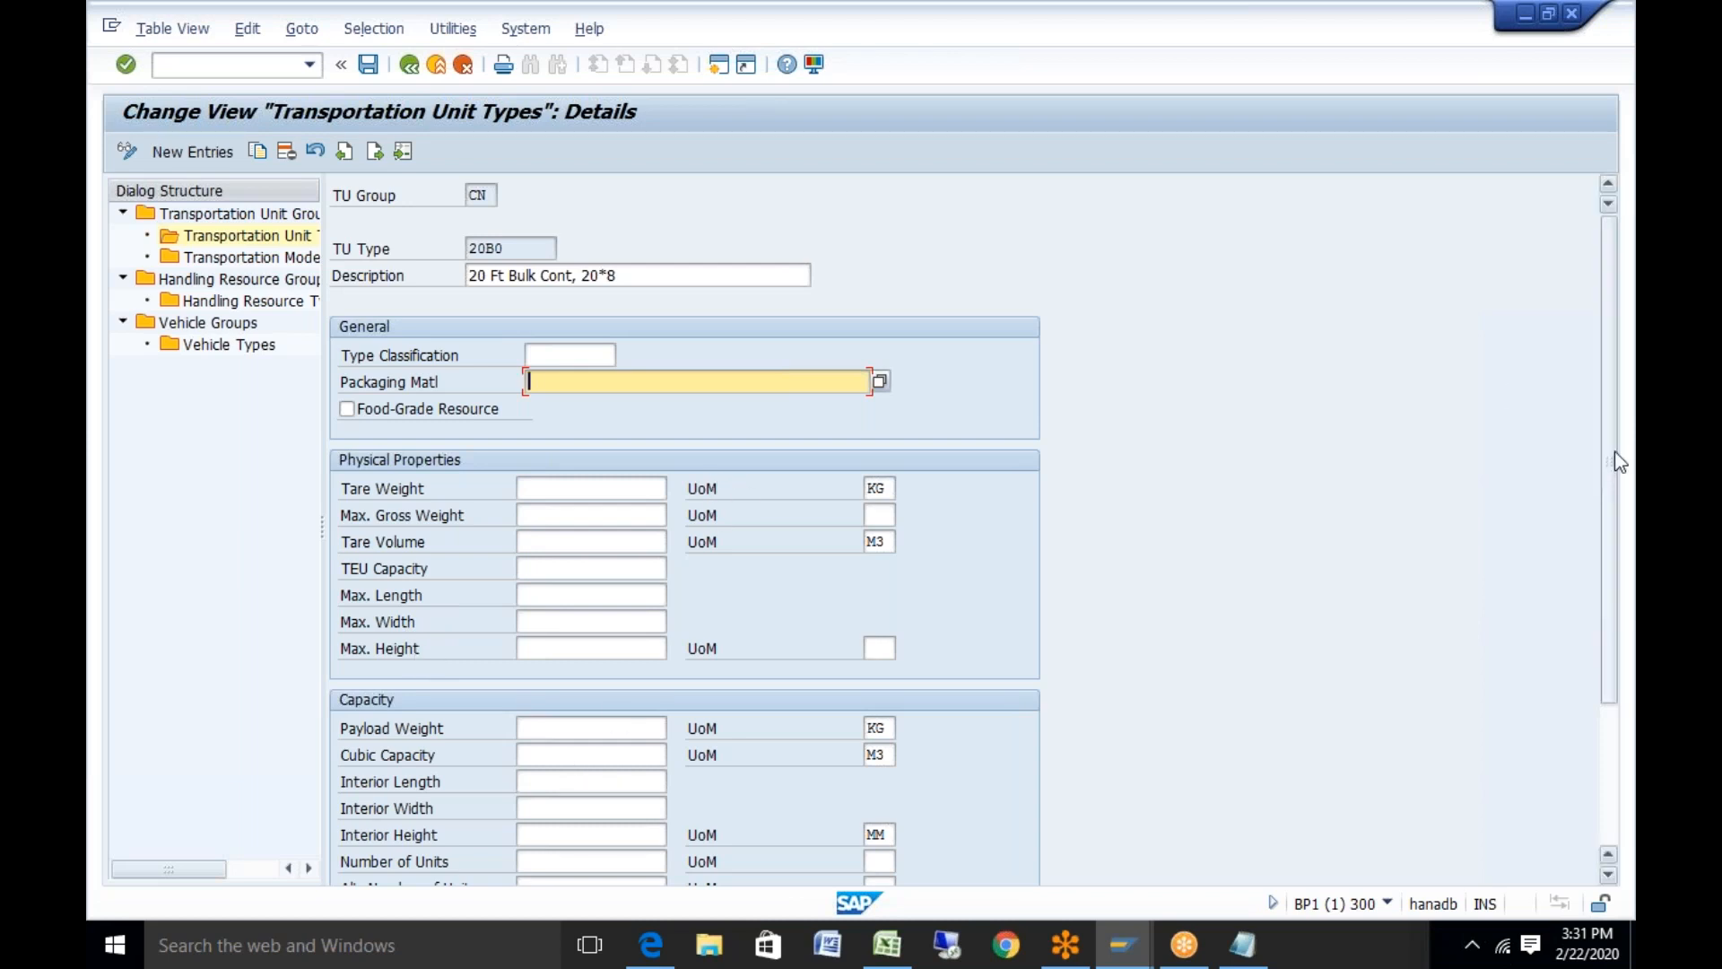
scroll(1612, 525, "down", 3)
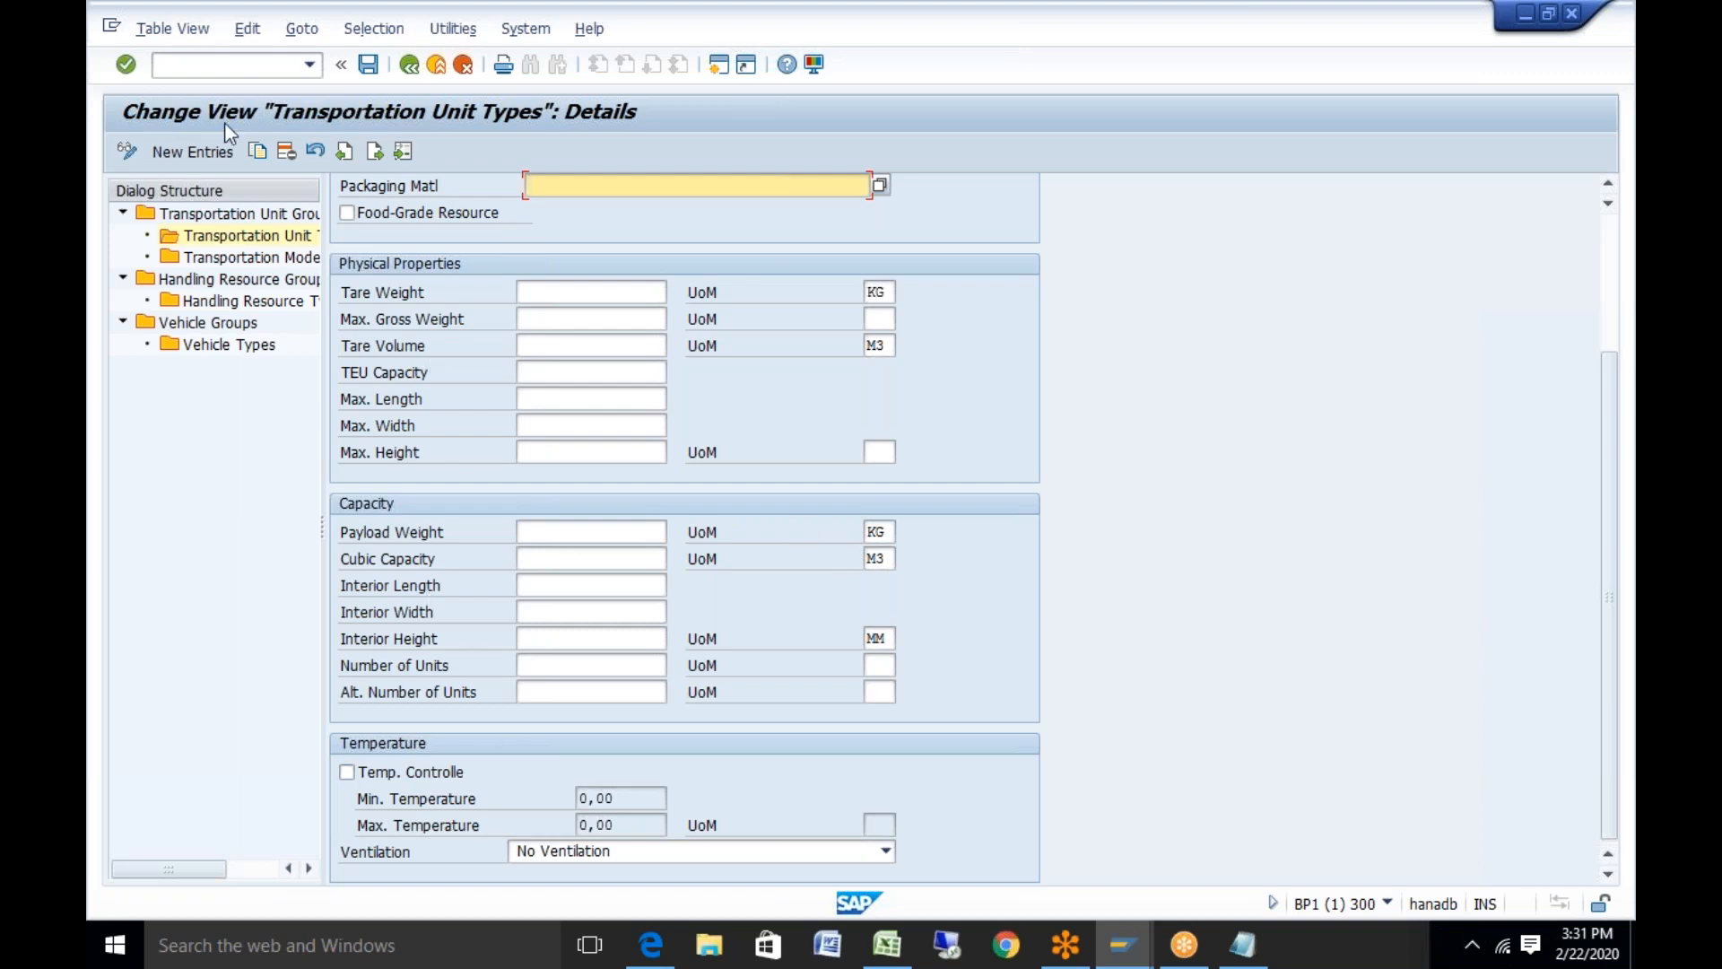
left_click(251, 257)
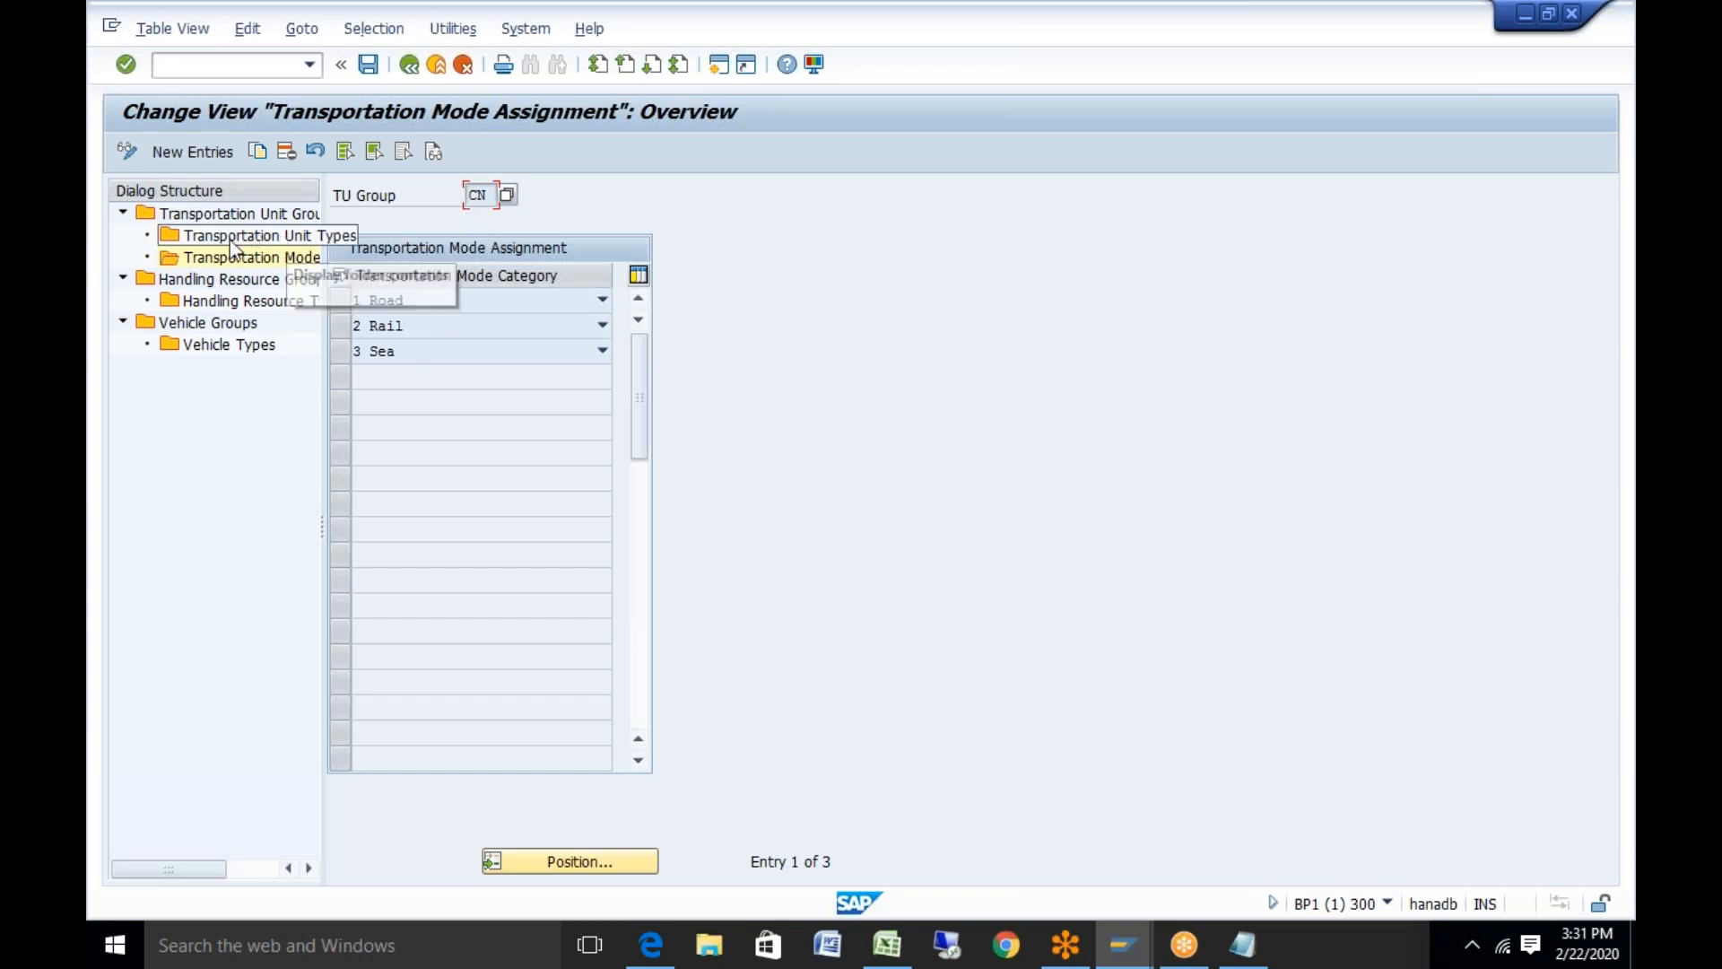
double_click(210, 324)
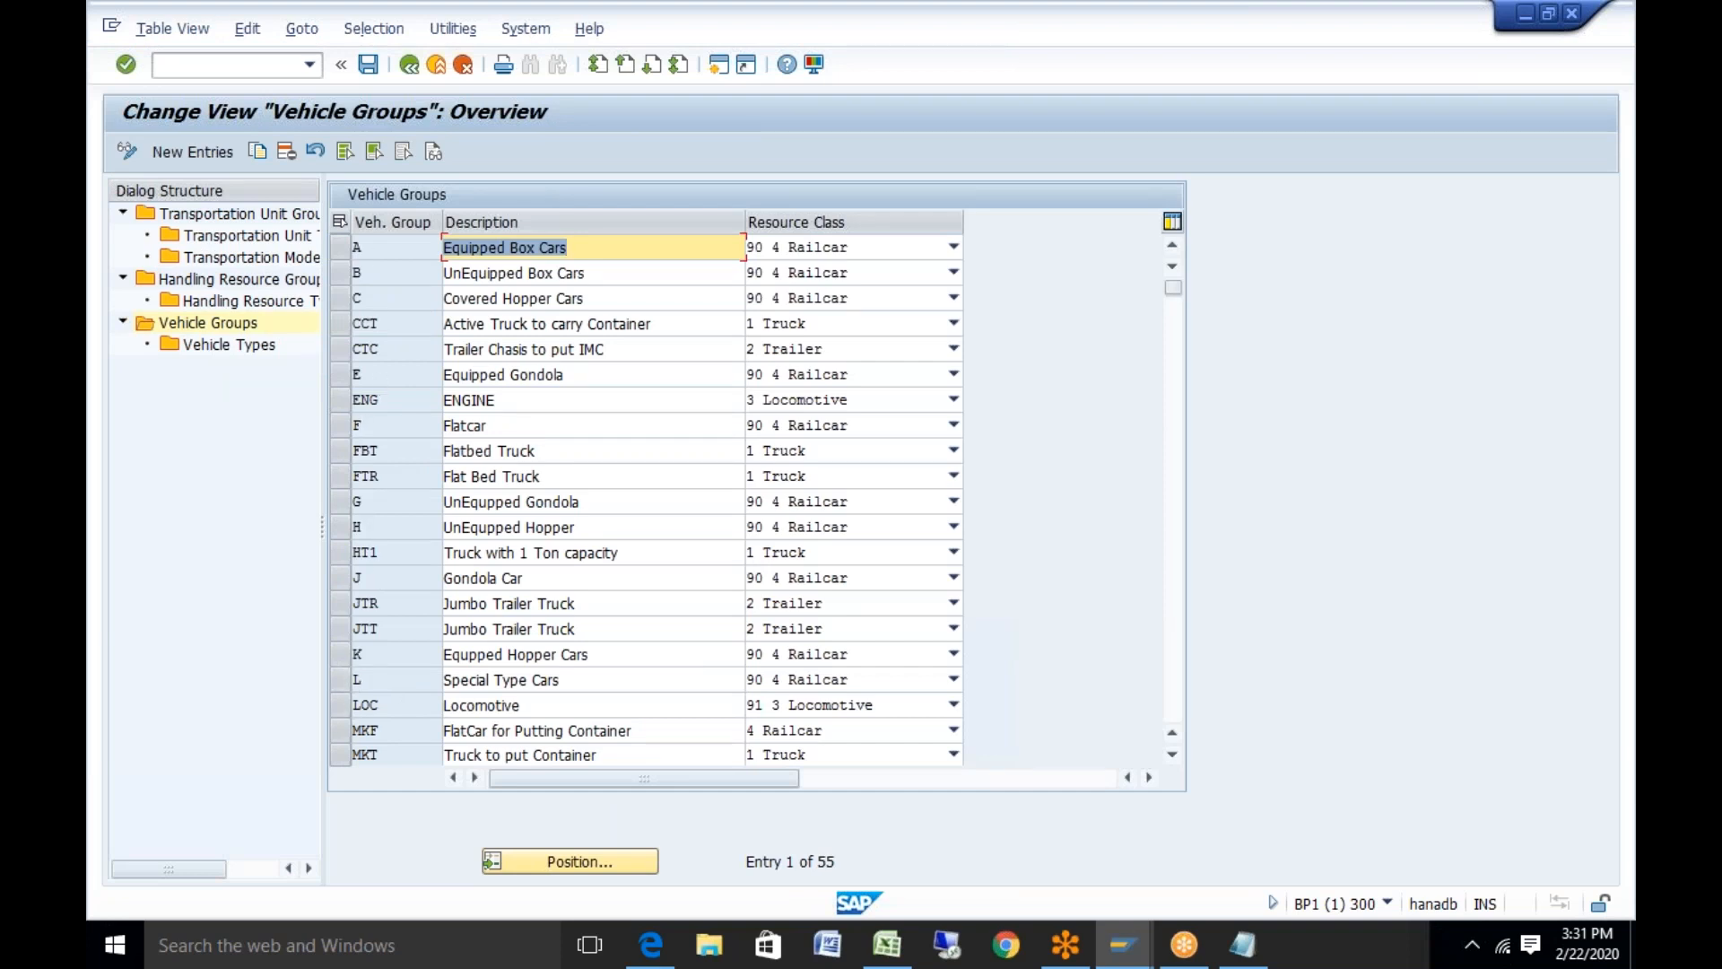
Look over vehicle group A's vehicle types, then select the CCT truck group
left_click(336, 251)
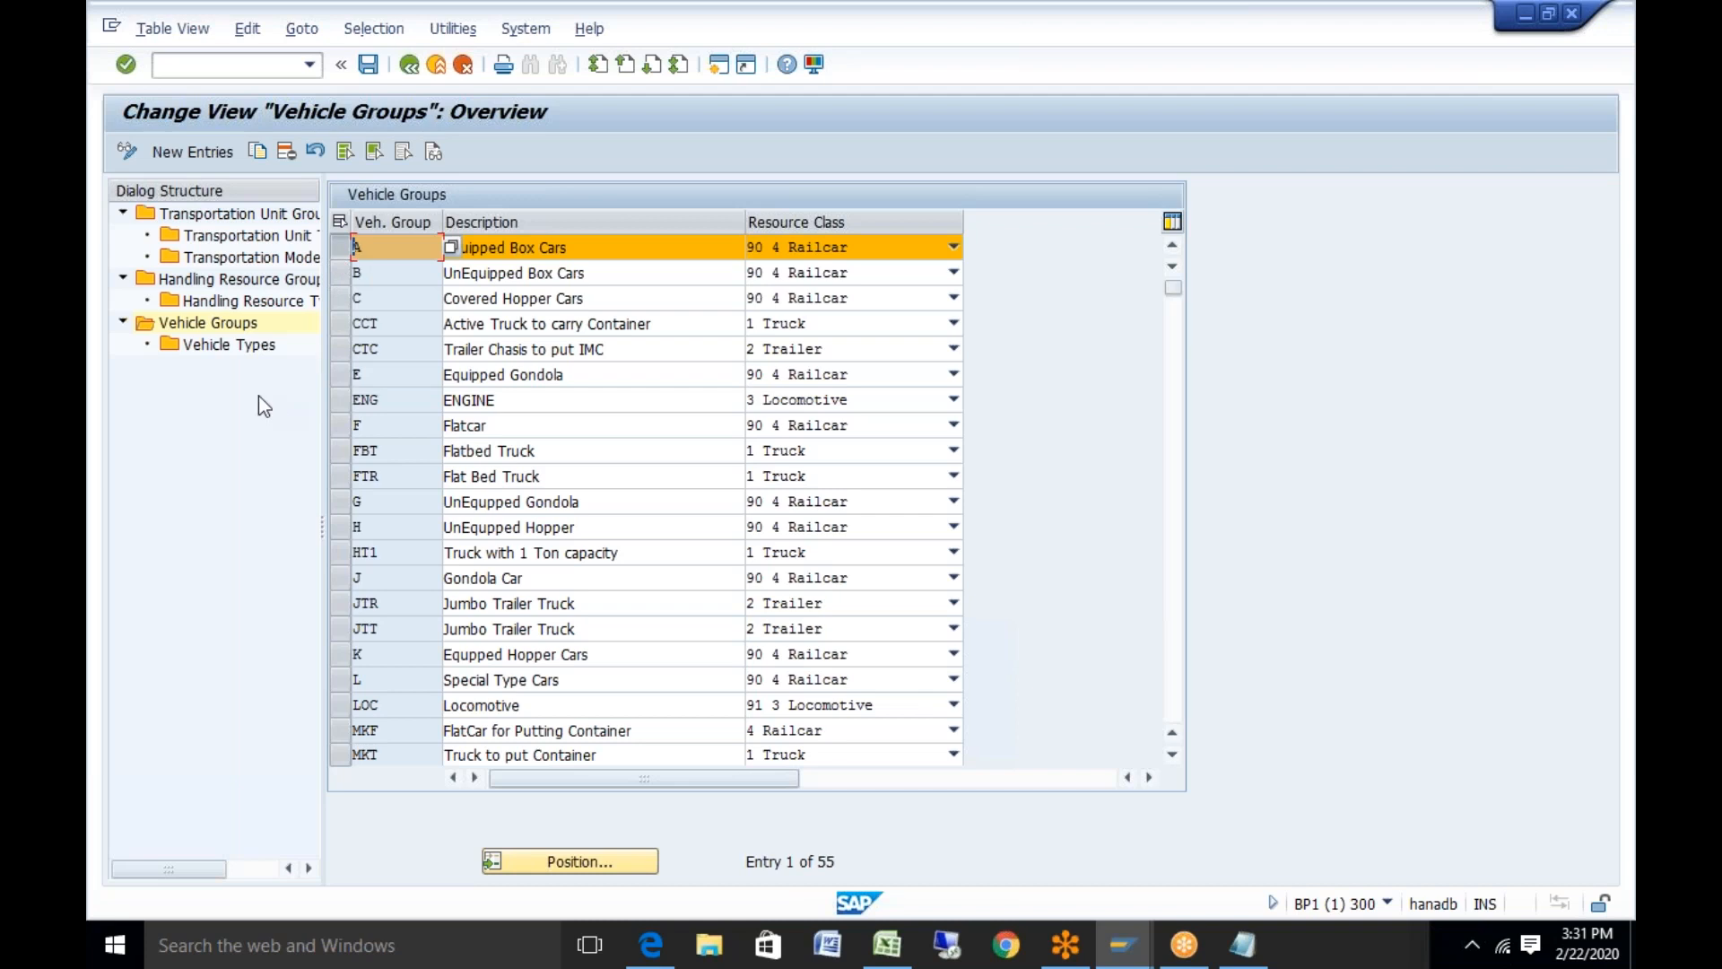
double_click(233, 348)
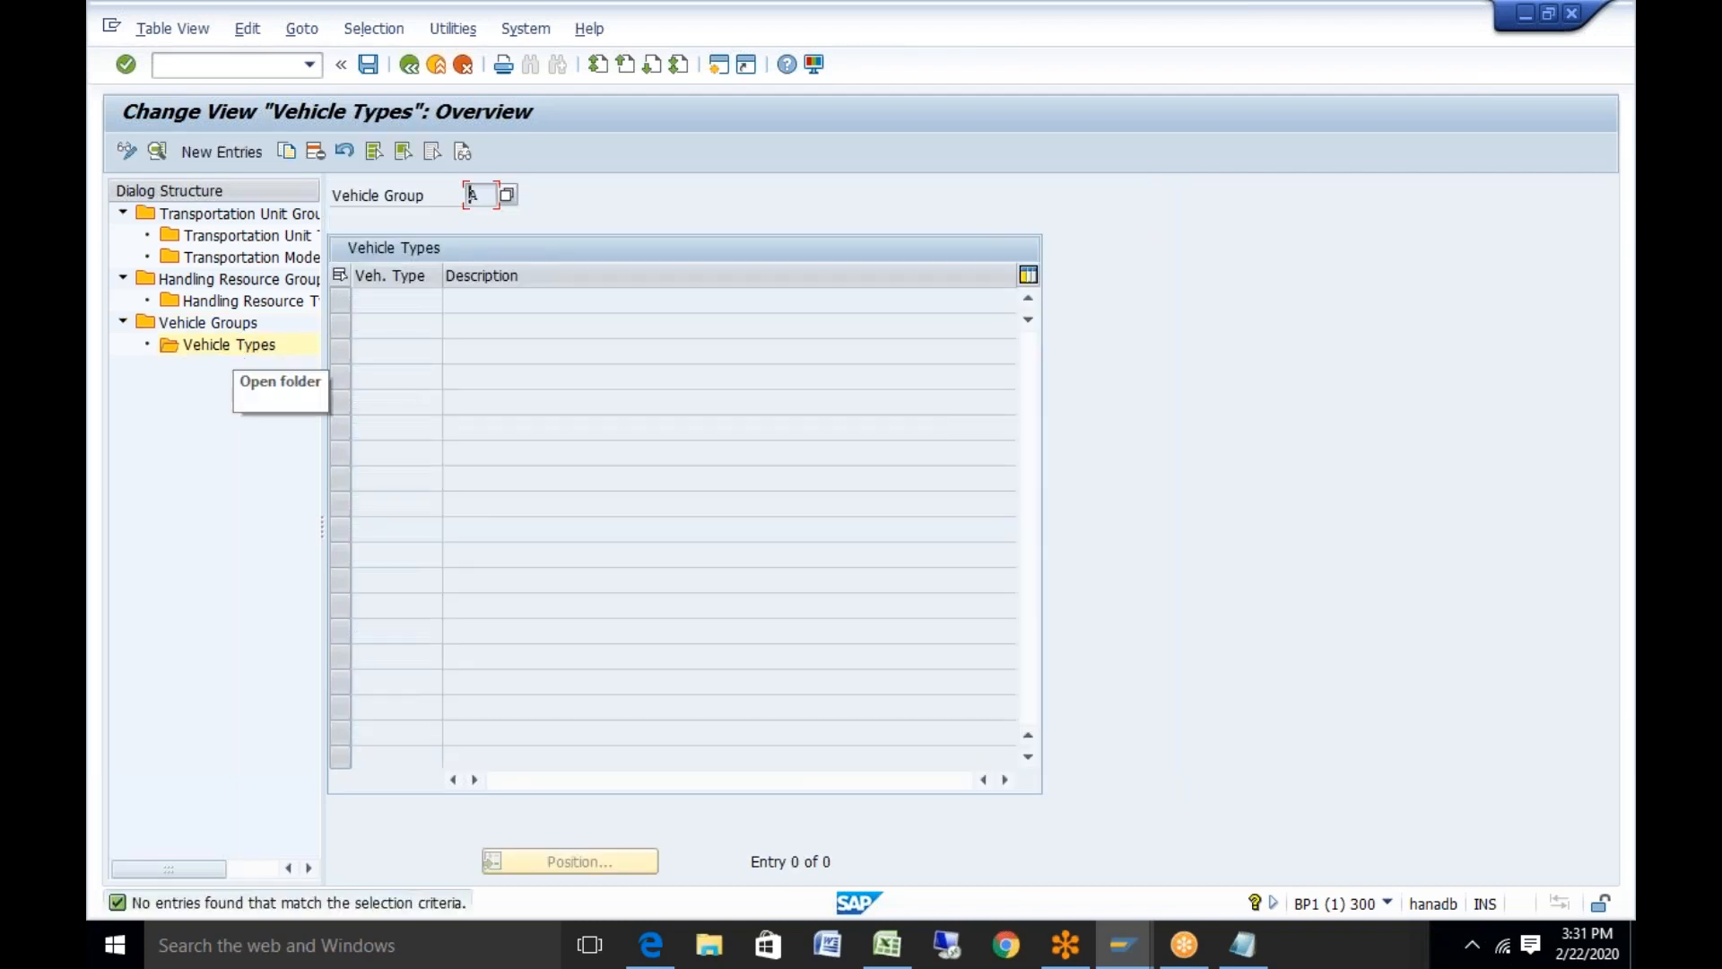
left_click(416, 66)
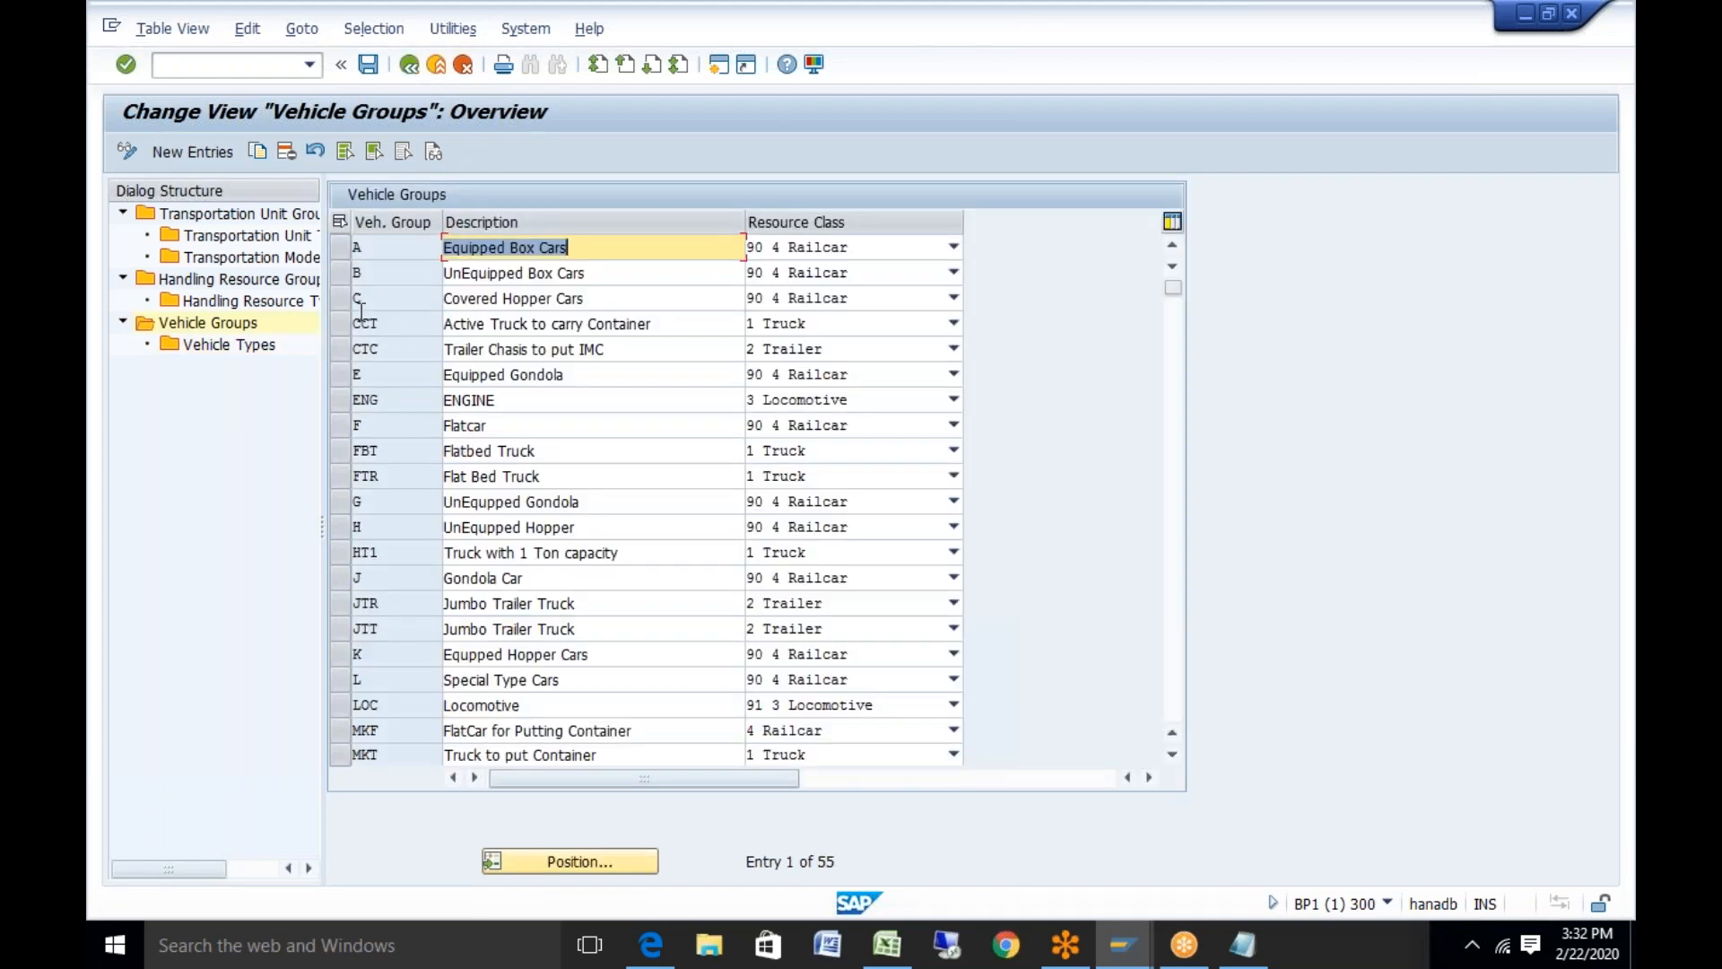
left_click(337, 324)
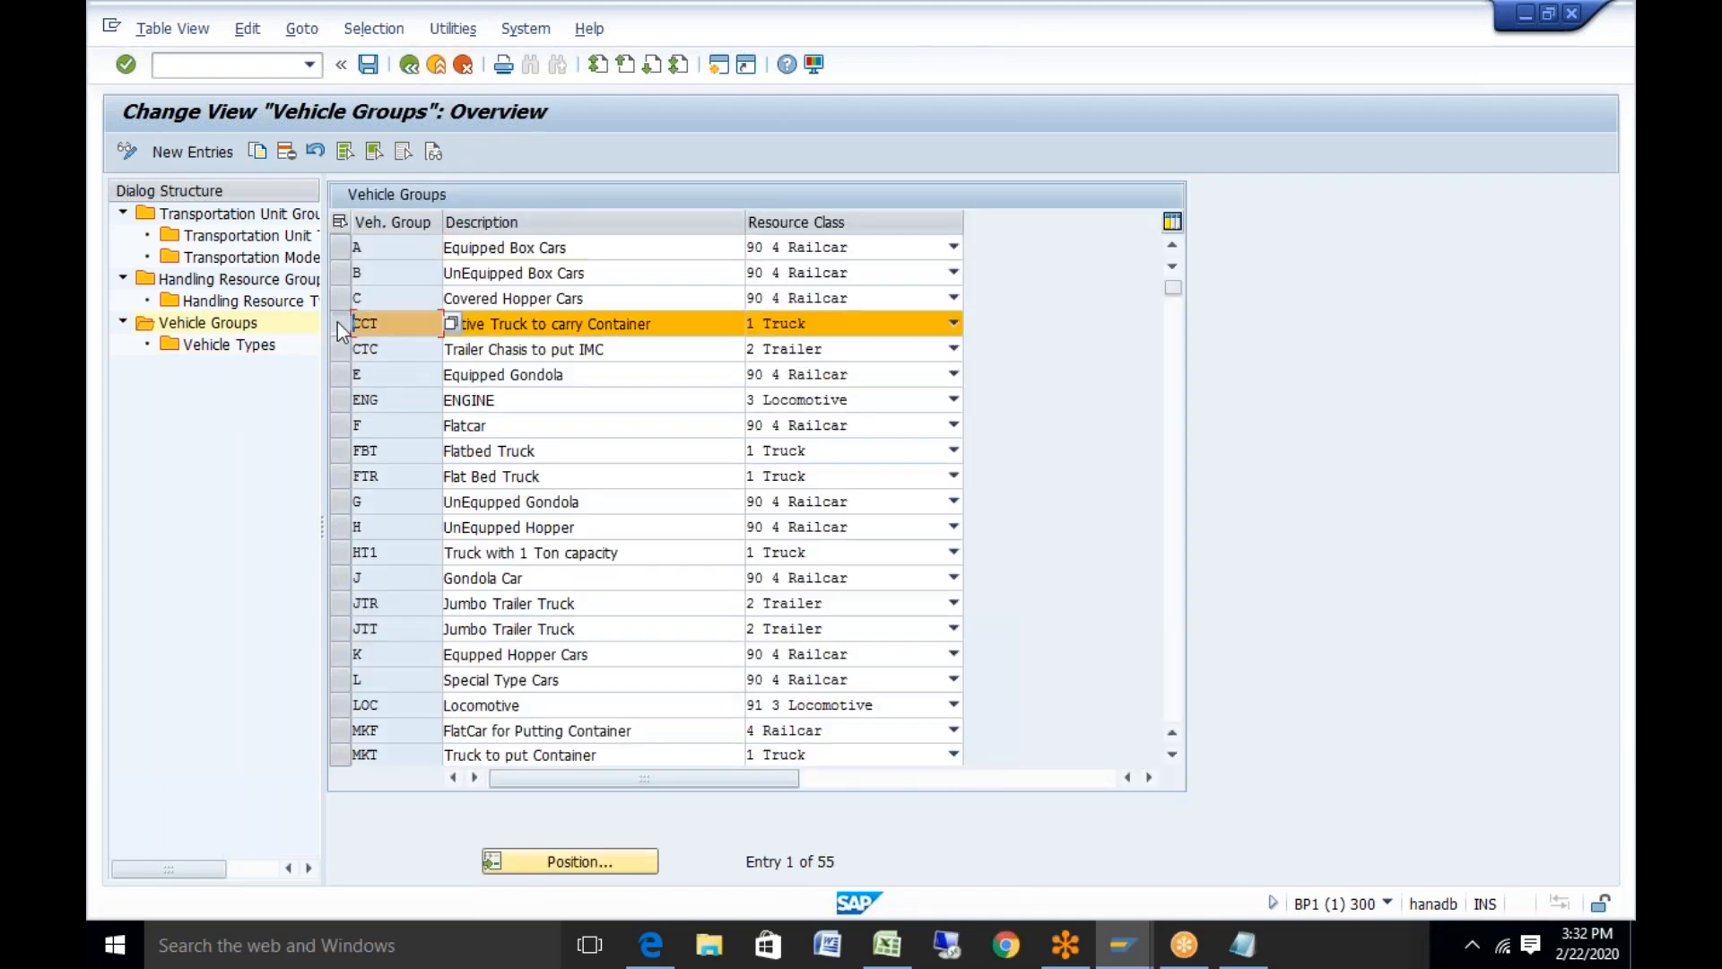
Copy CCT as vehicle group YVH, 'Active Truck to carry product', including all four dependent entries
left_click(249, 149)
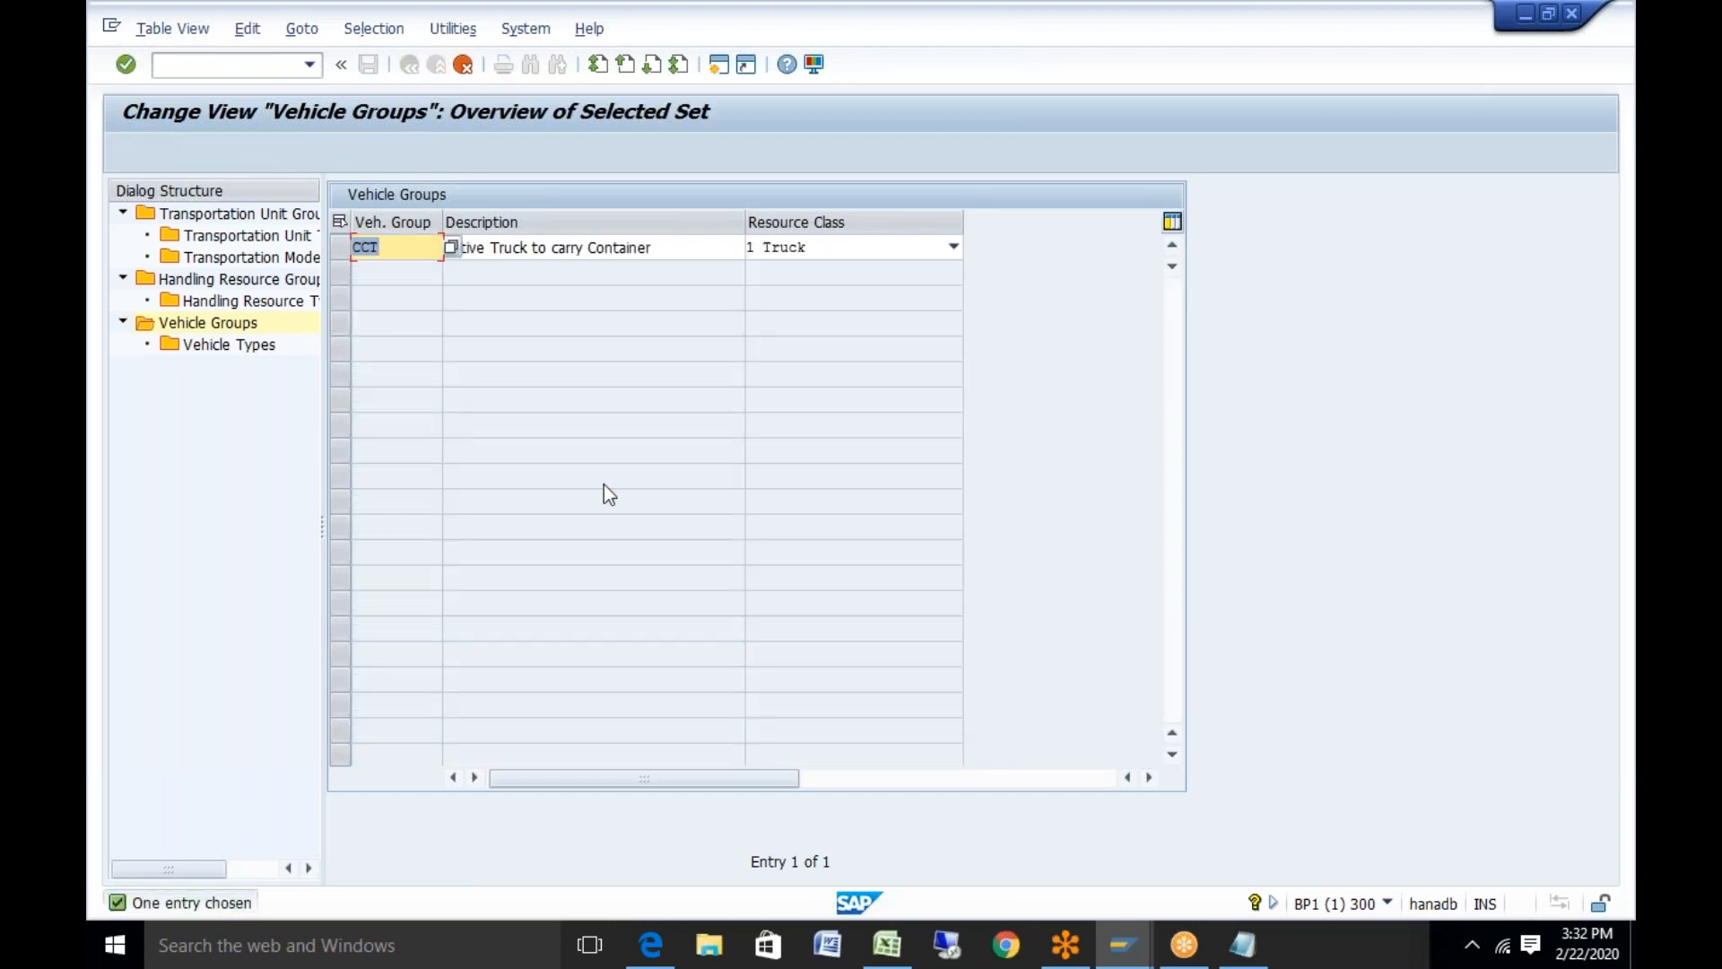
type("YVH")
left_click(686, 250)
key("BackSpace")
key("BackSpace")
key("BackSpace")
key("BackSpace")
key("BackSpace")
key("BackSpace")
key("BackSpace")
key("BackSpace")
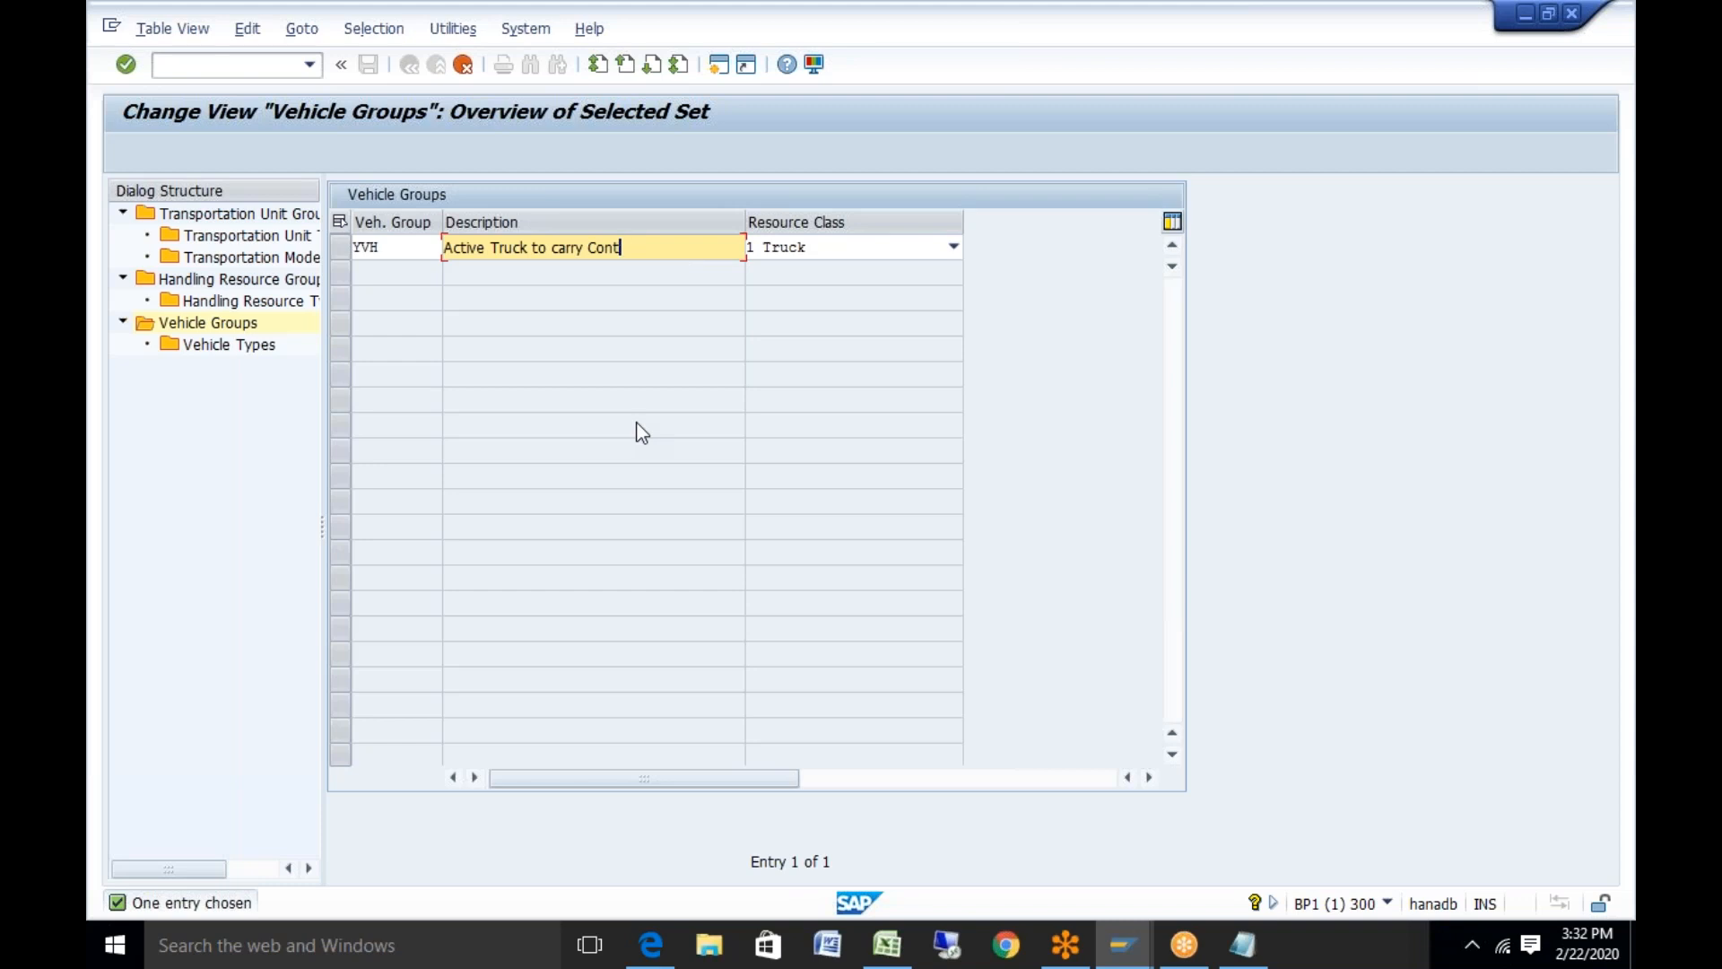
key("BackSpace")
type("product")
key("F6")
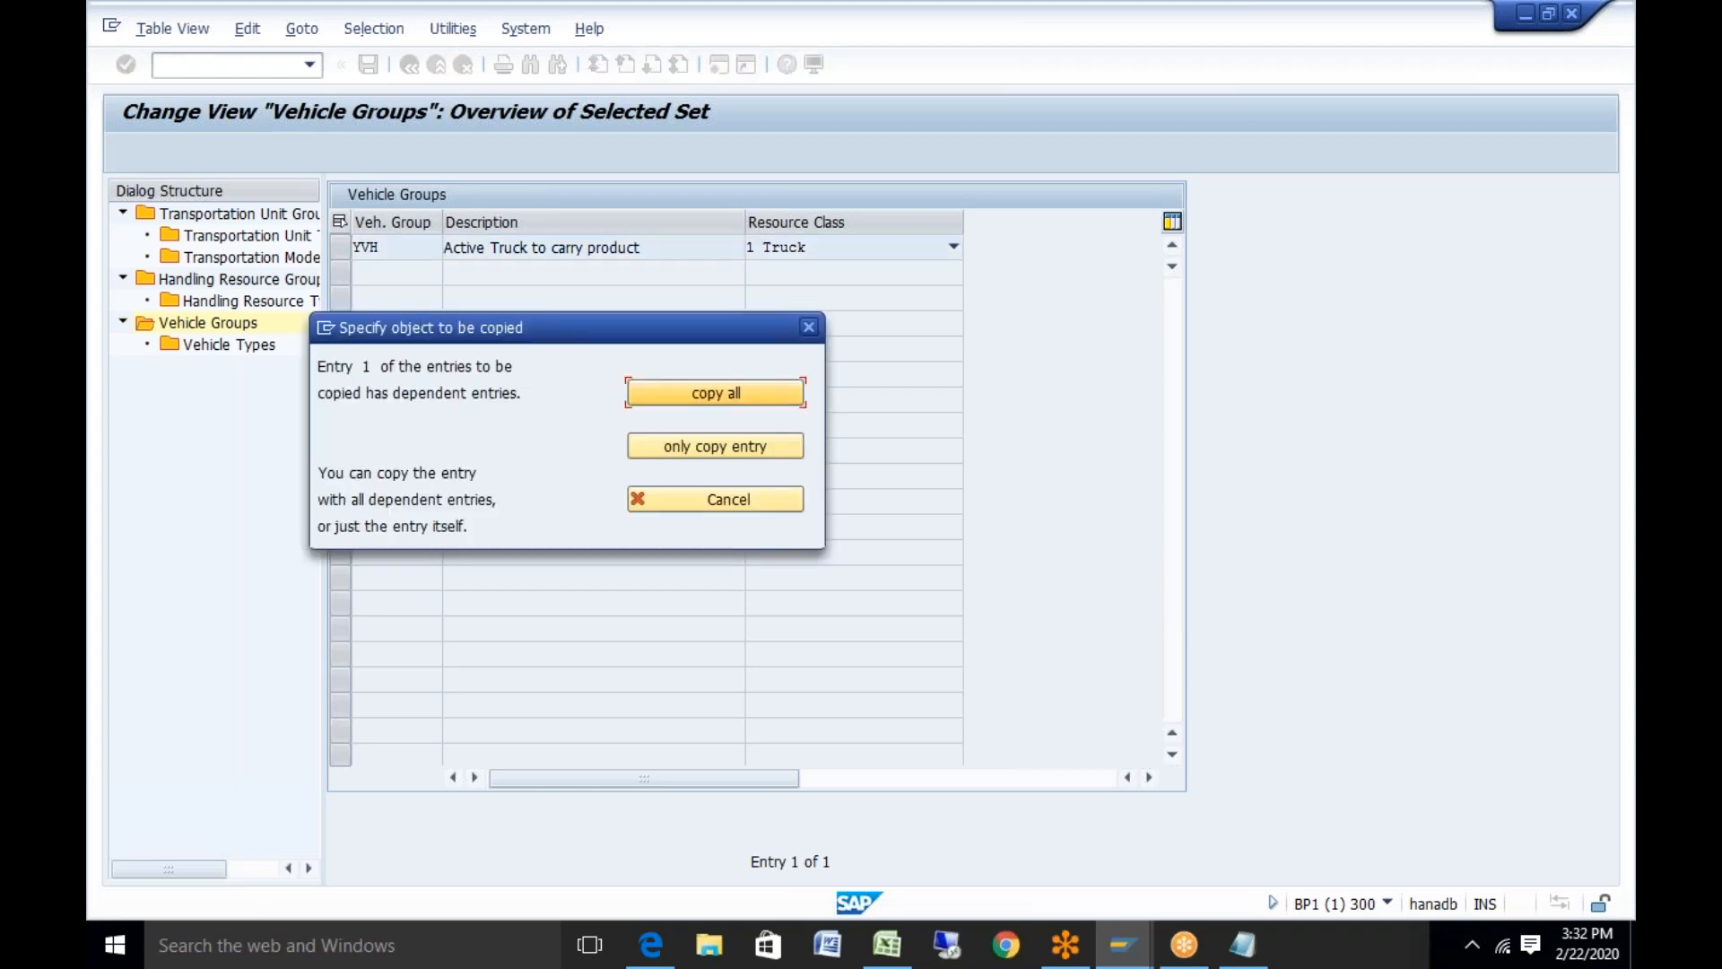
left_click(712, 396)
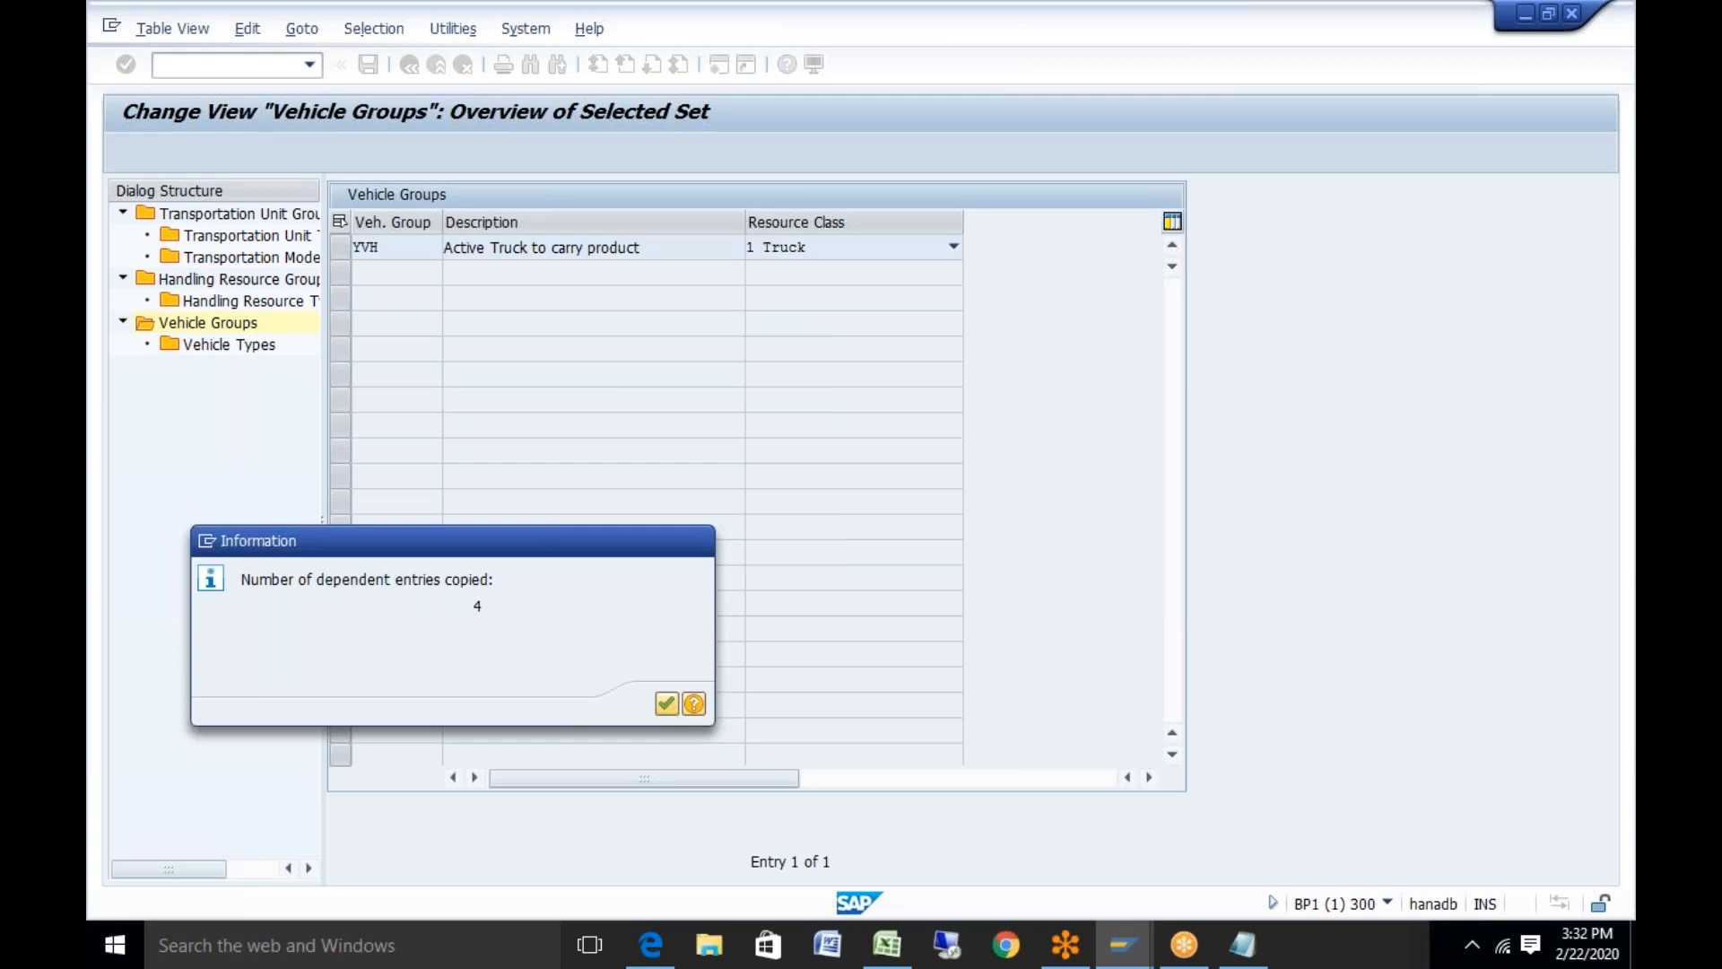
left_click(666, 705)
left_click(340, 249)
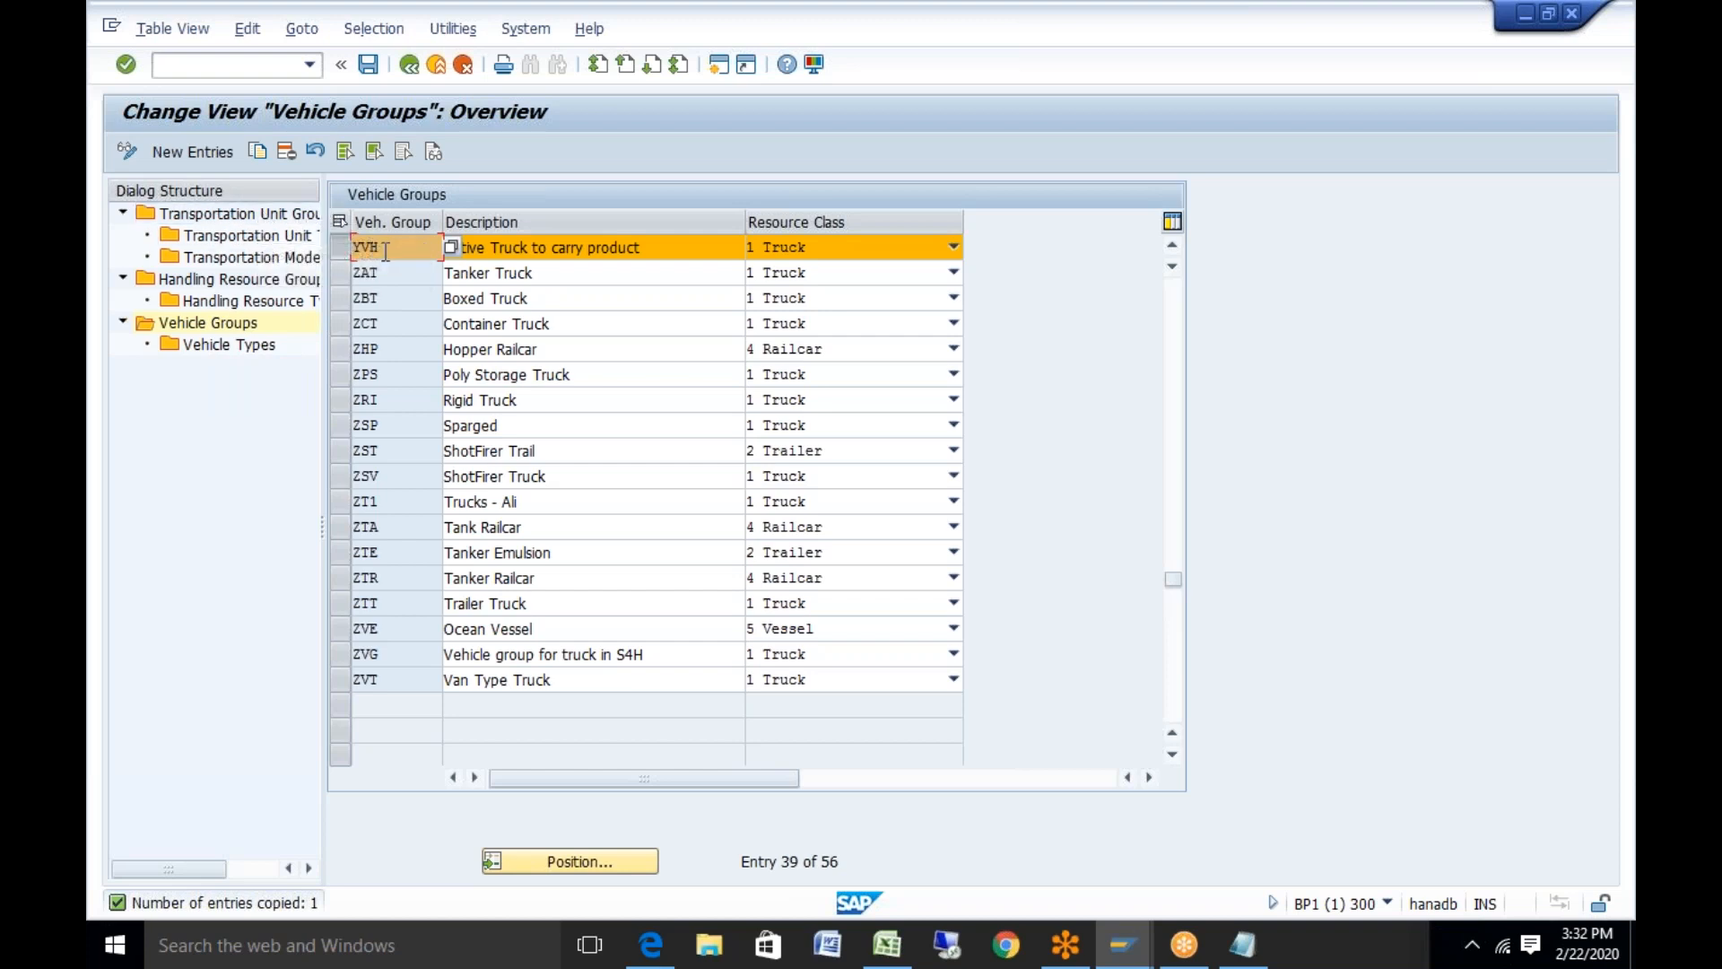
Open YVH's vehicle types and inspect the details of ZCT_1CN_10
double_click(223, 348)
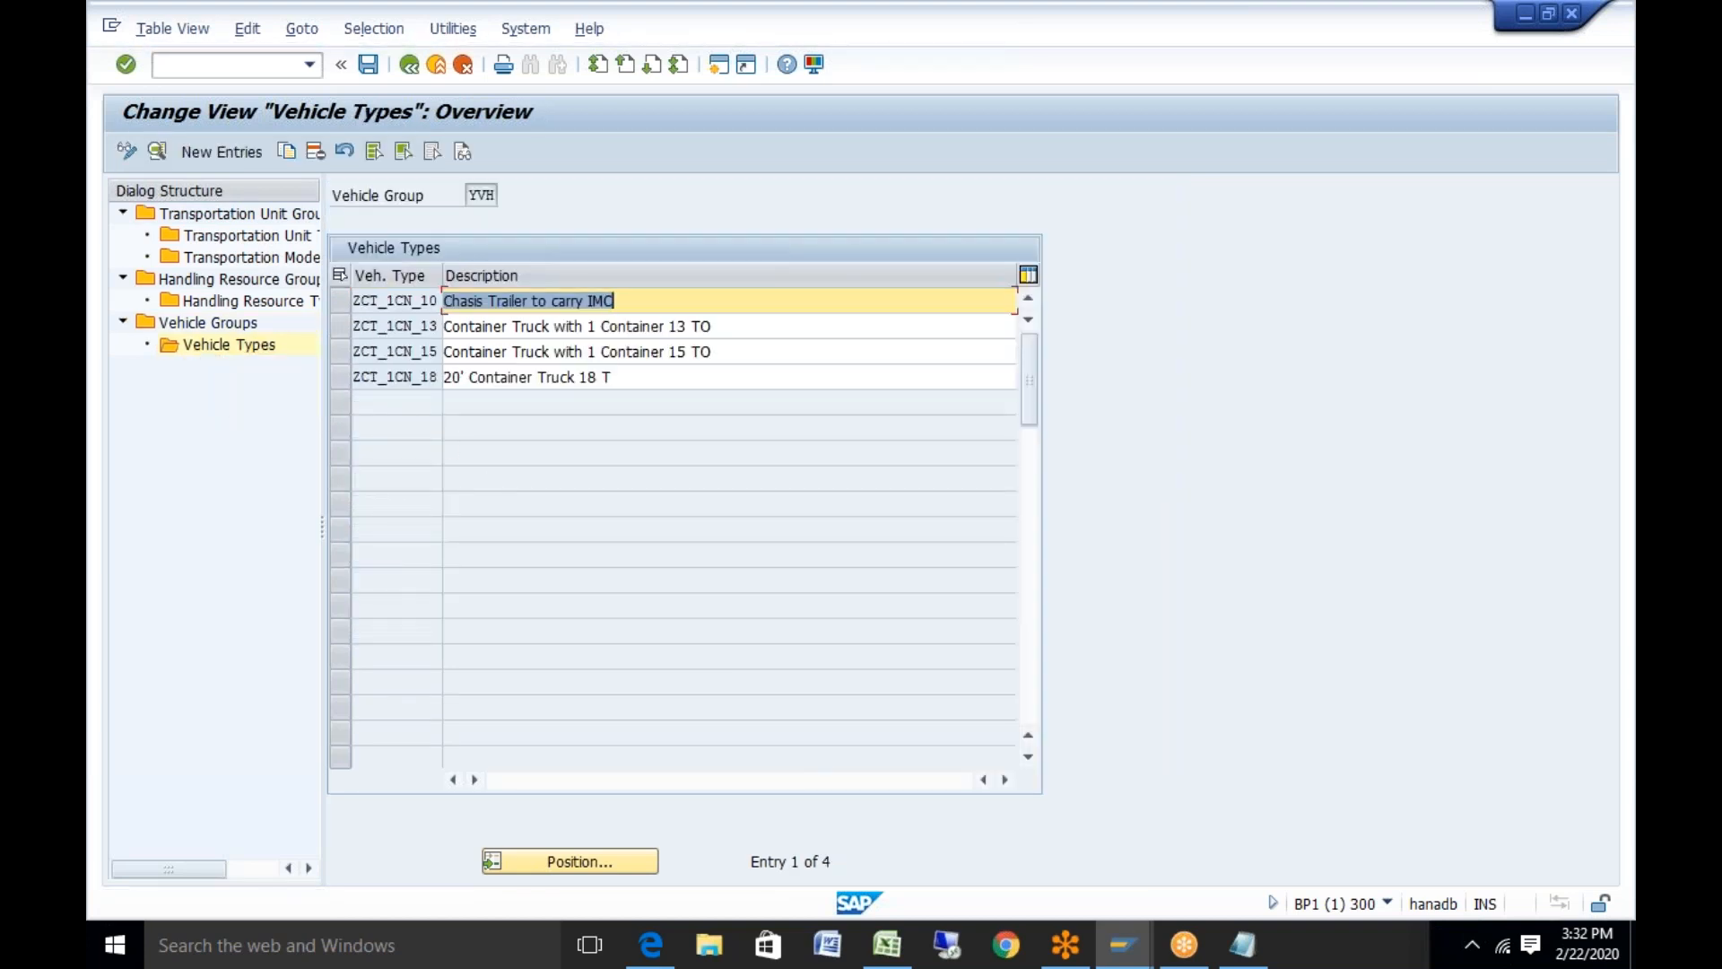
left_click(341, 300)
left_click(154, 152)
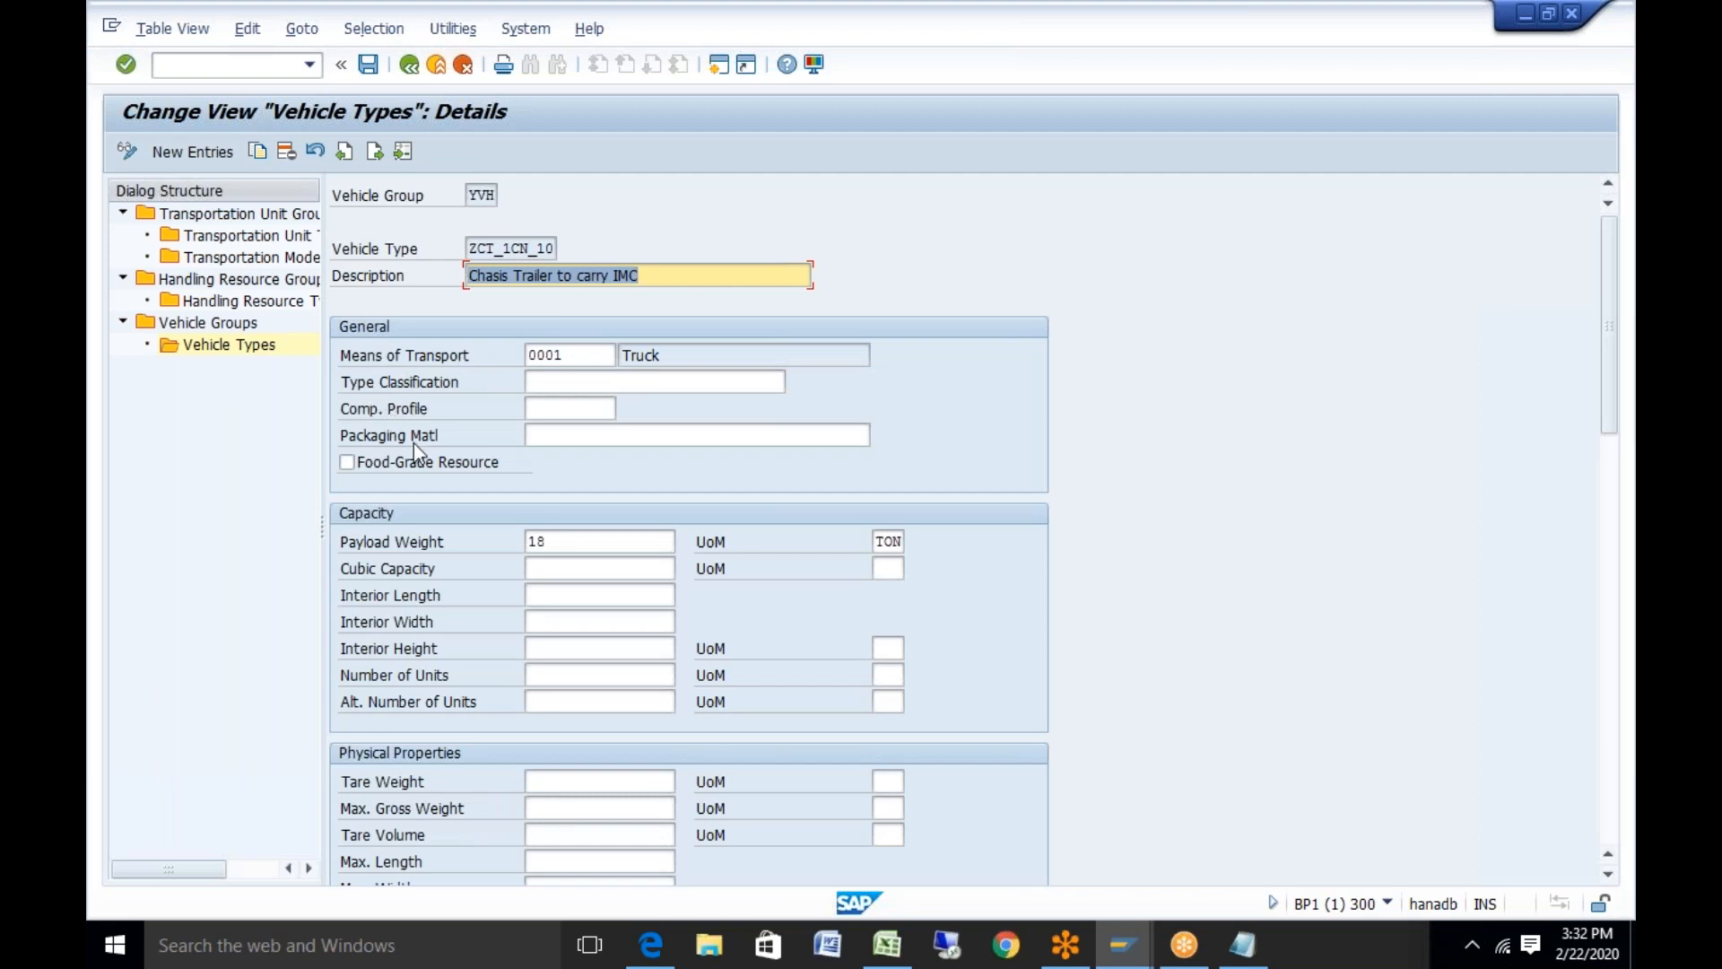
left_click(550, 434)
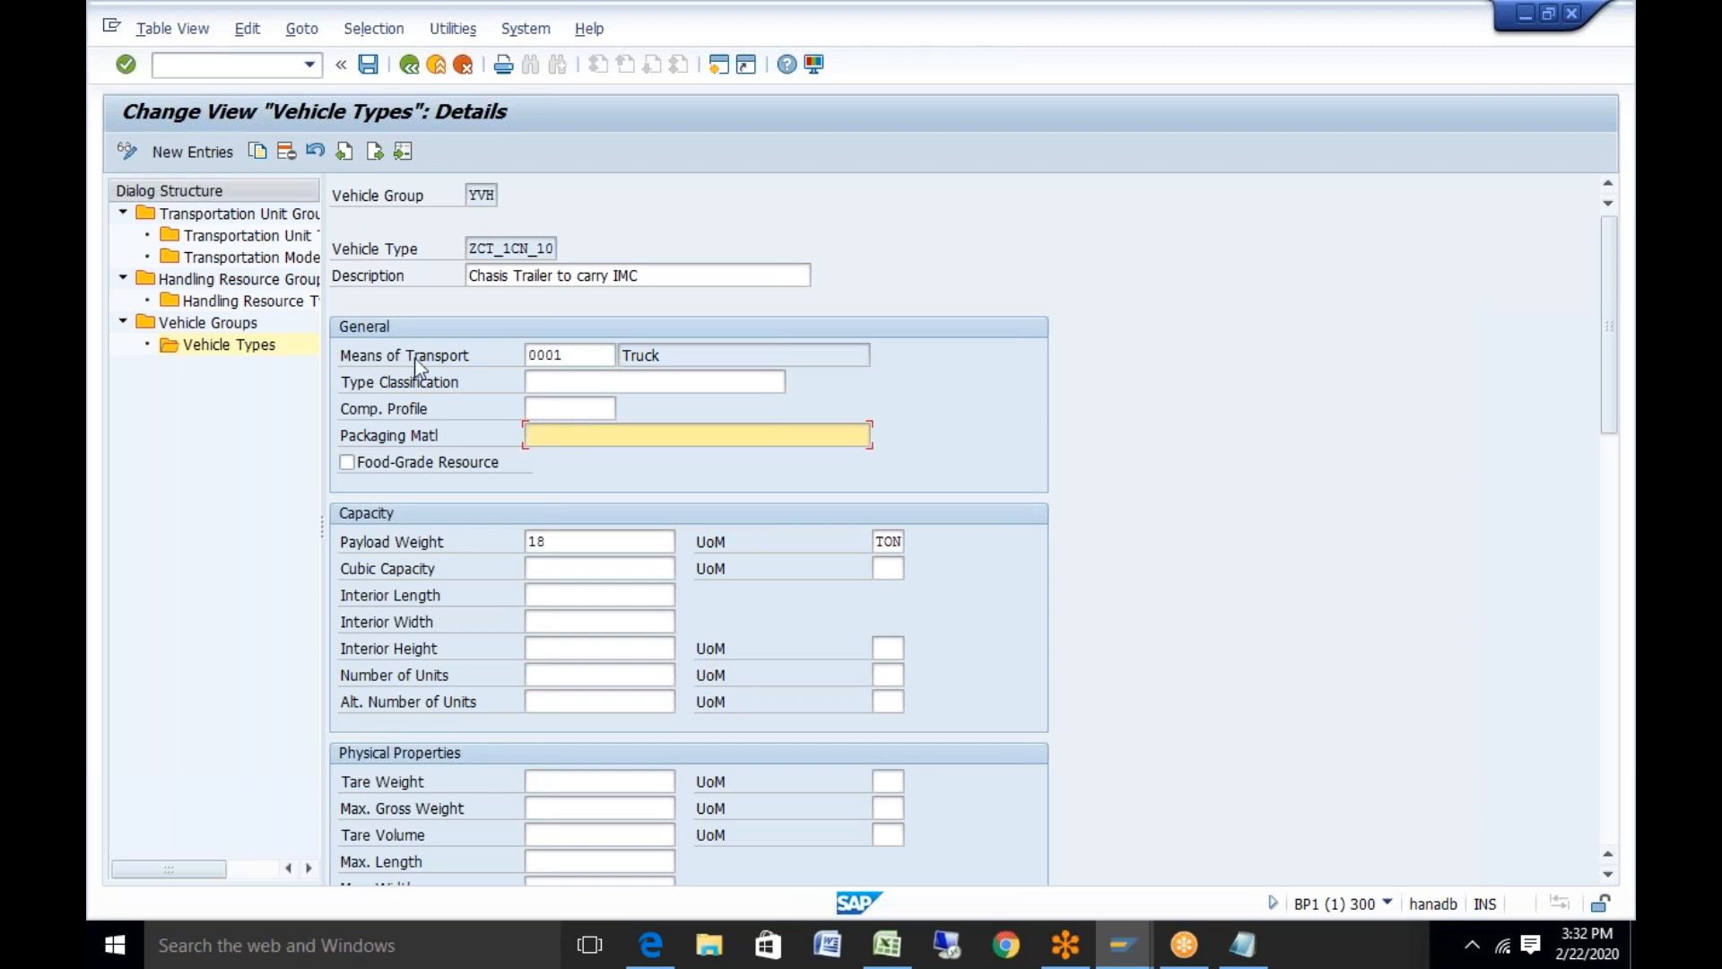
left_click(415, 67)
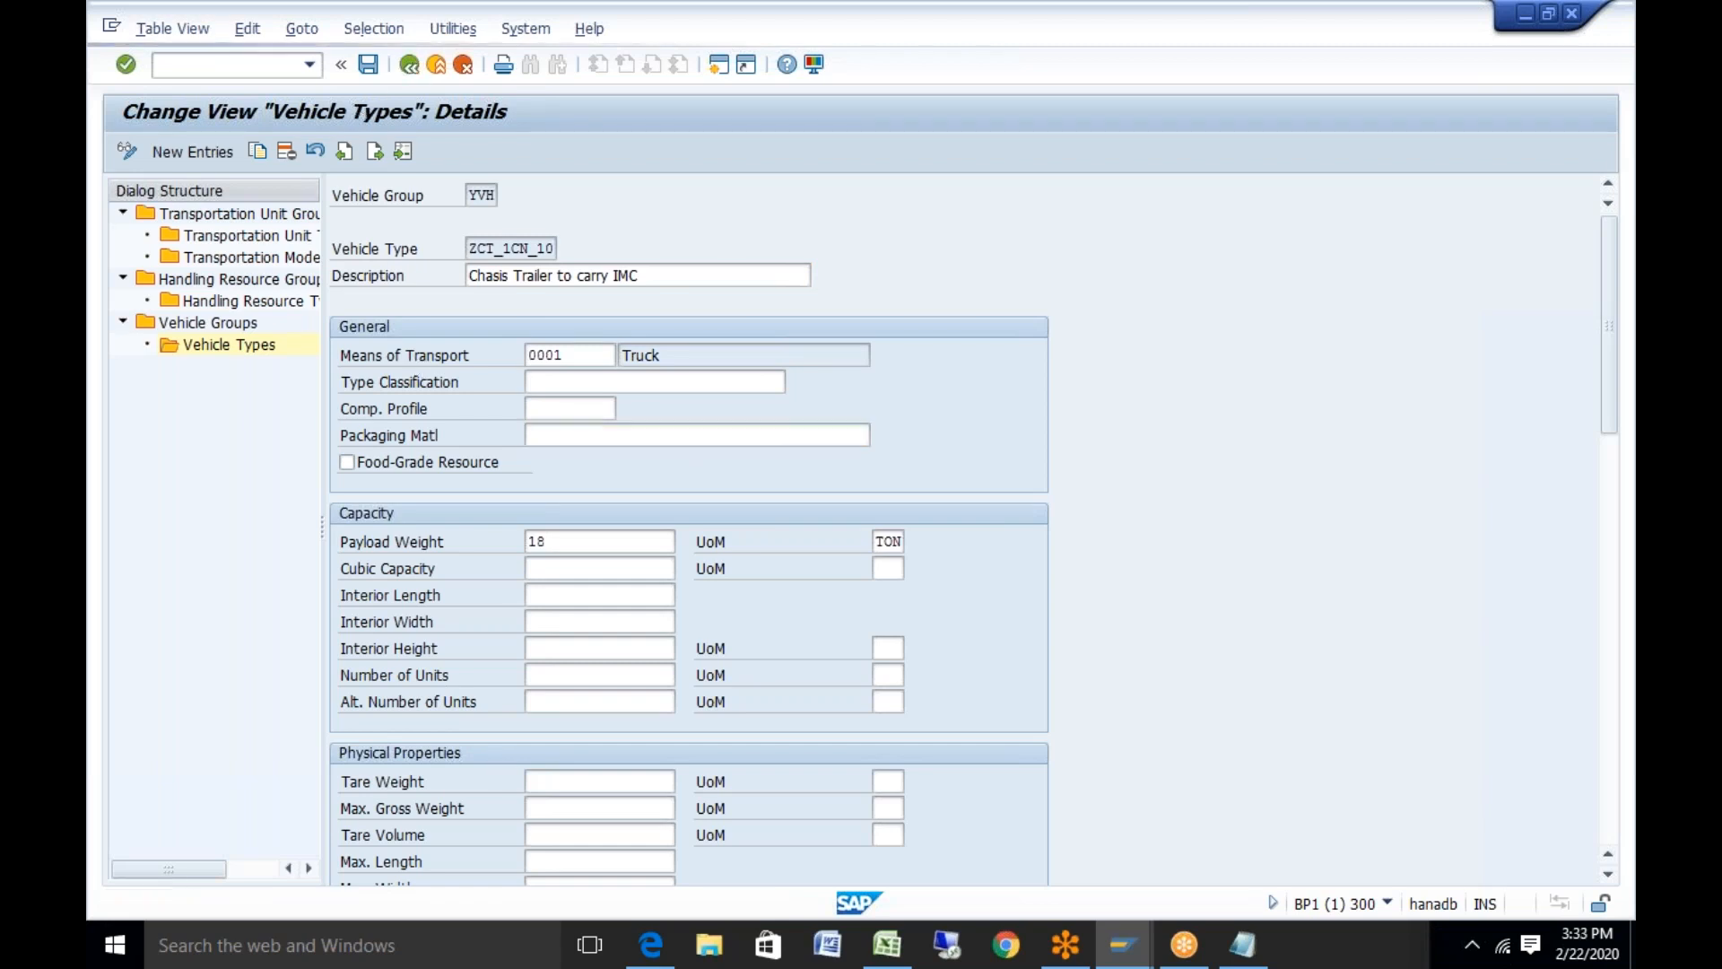
Delete vehicle types ZCT_1CN_10, _13, _15 and _18, then start a new vehicle type entry
left_click(341, 327)
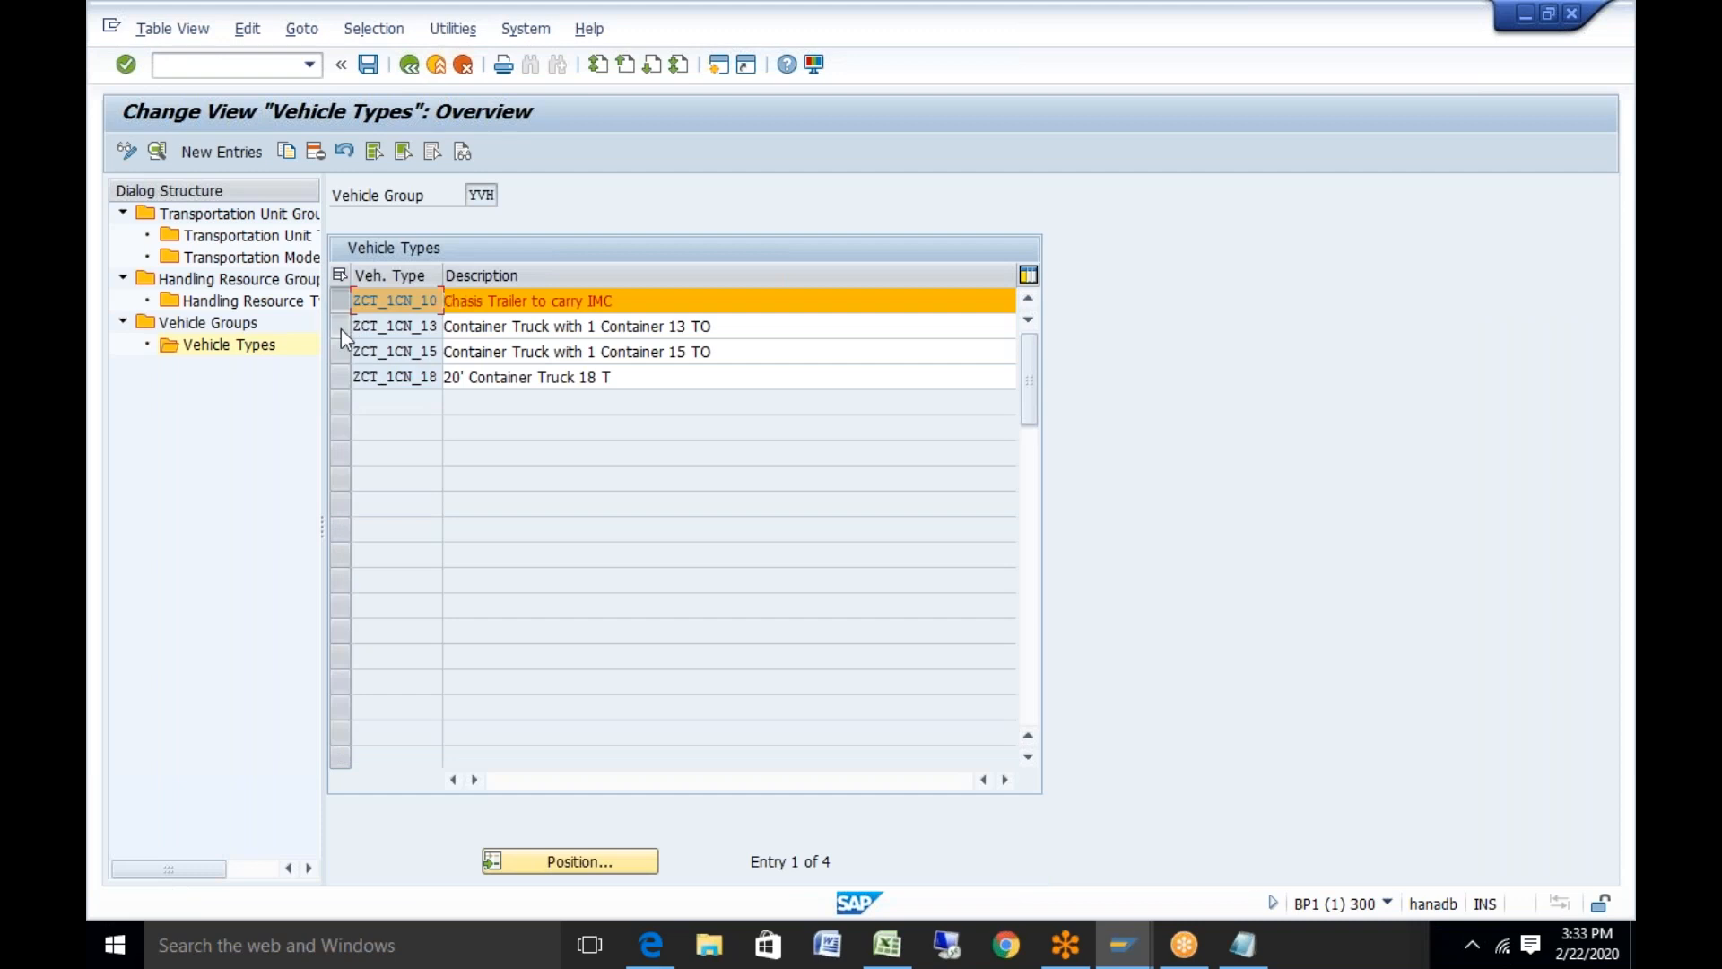
left_click(339, 351)
left_click(339, 377)
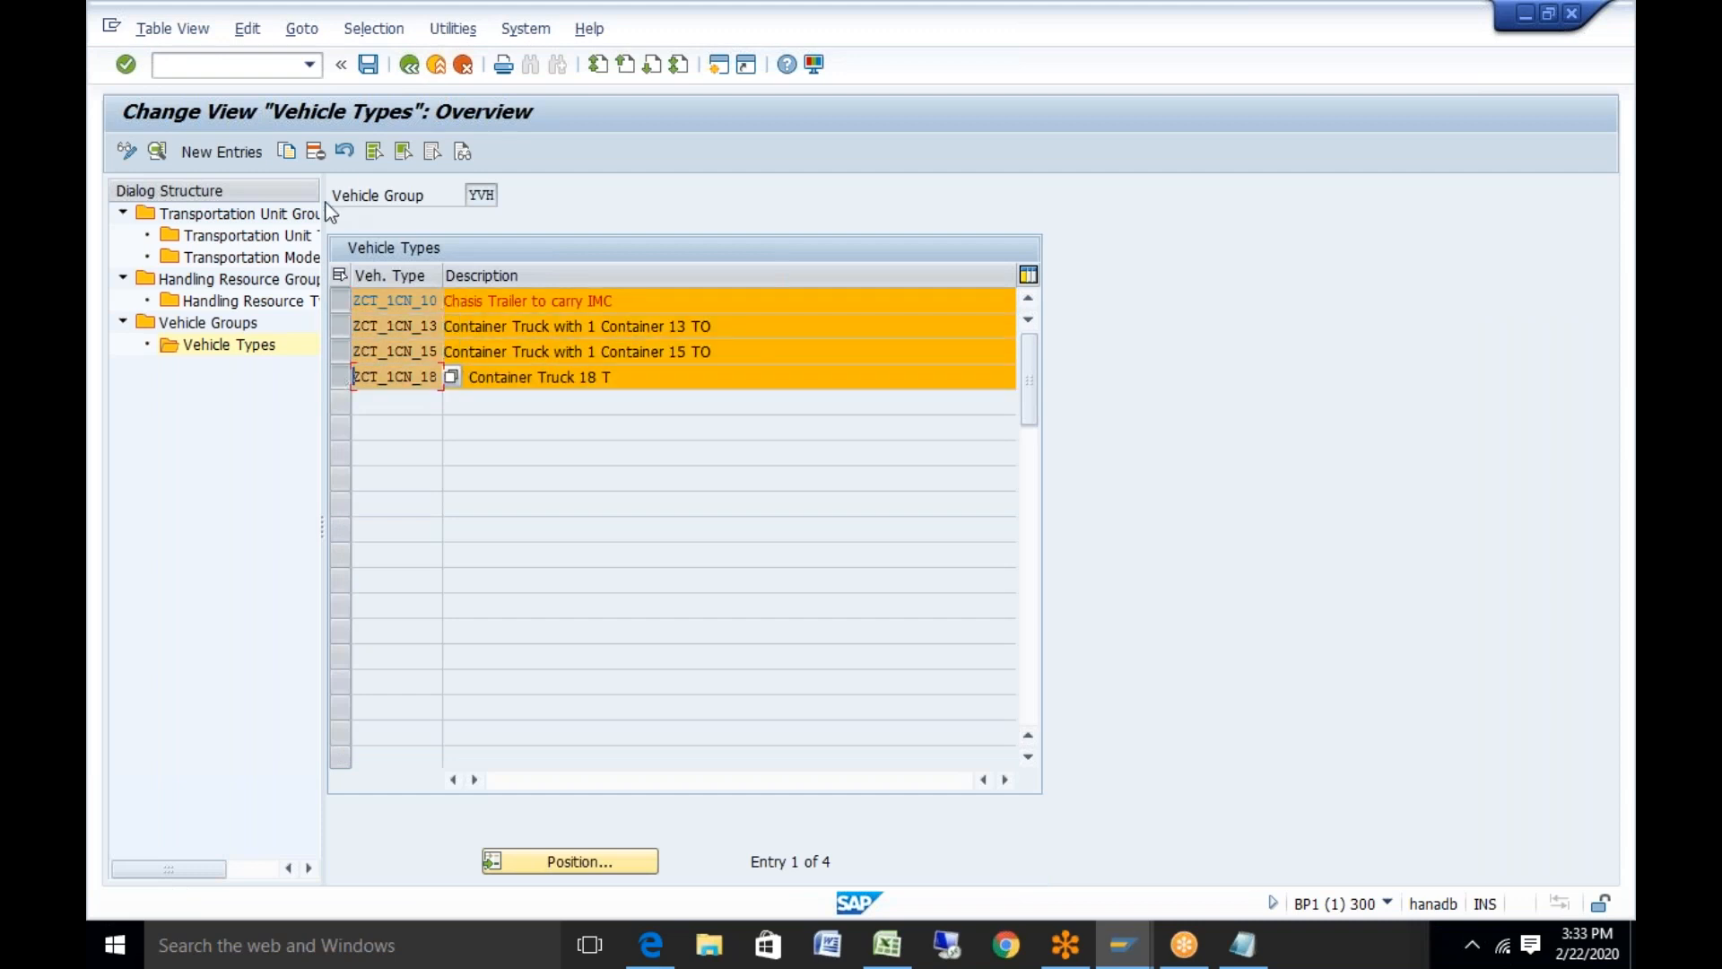
left_click(314, 150)
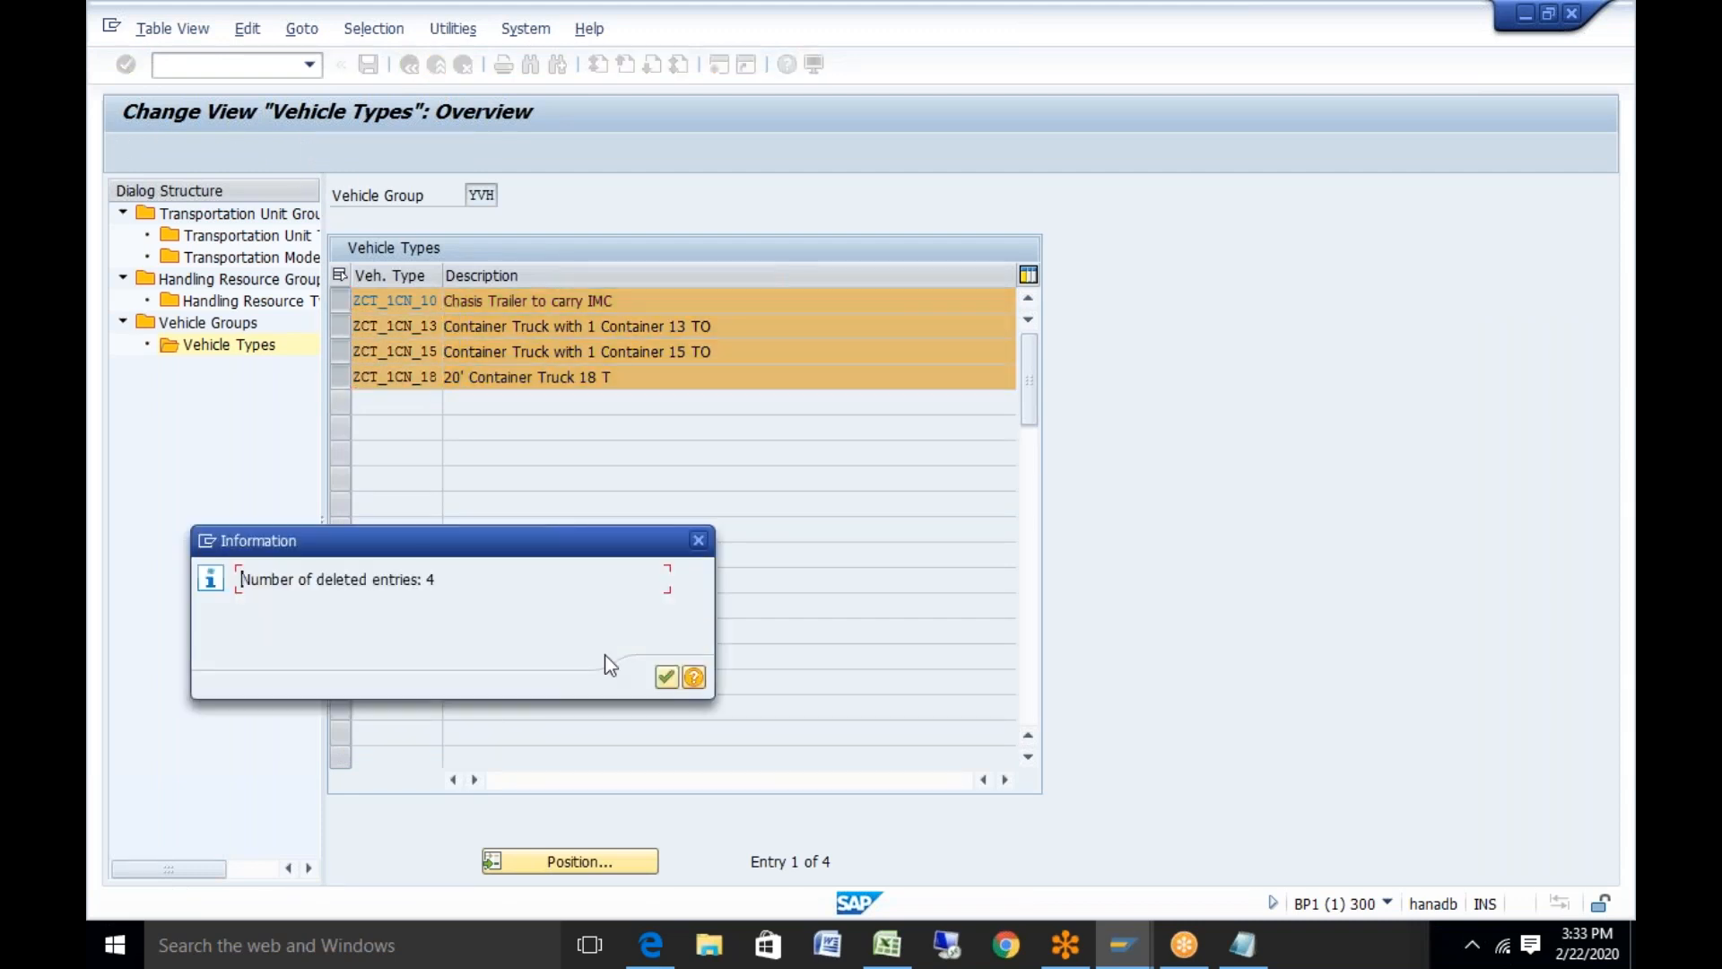
left_click(665, 679)
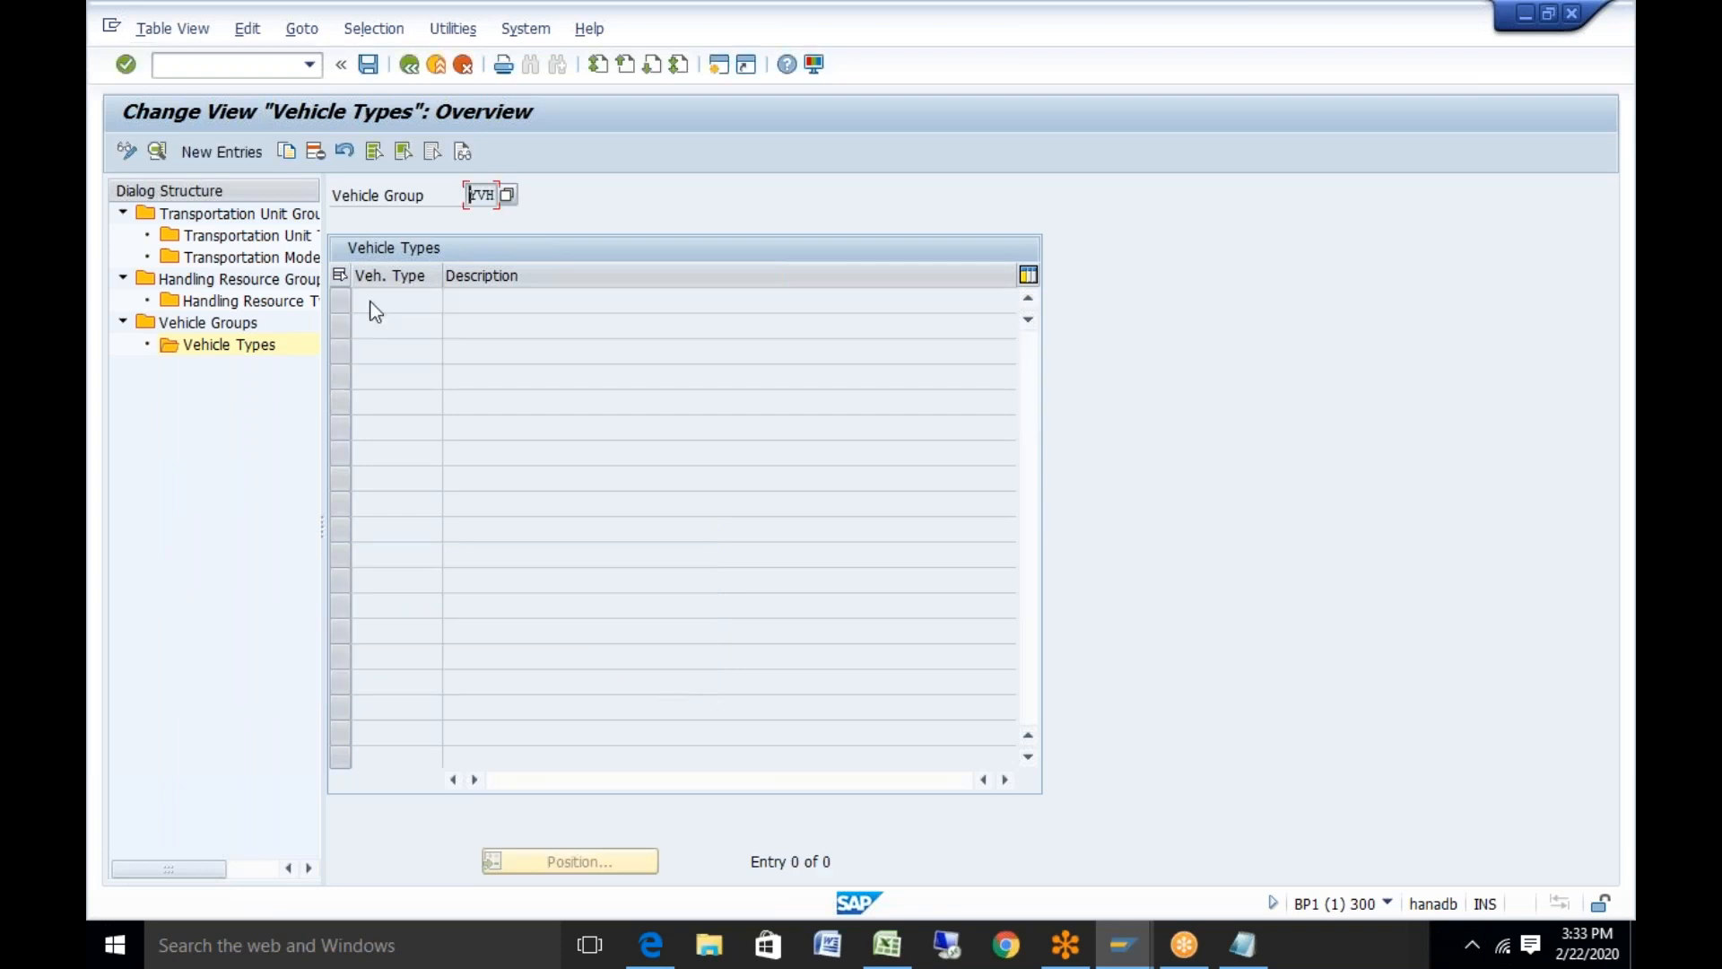
left_click(207, 154)
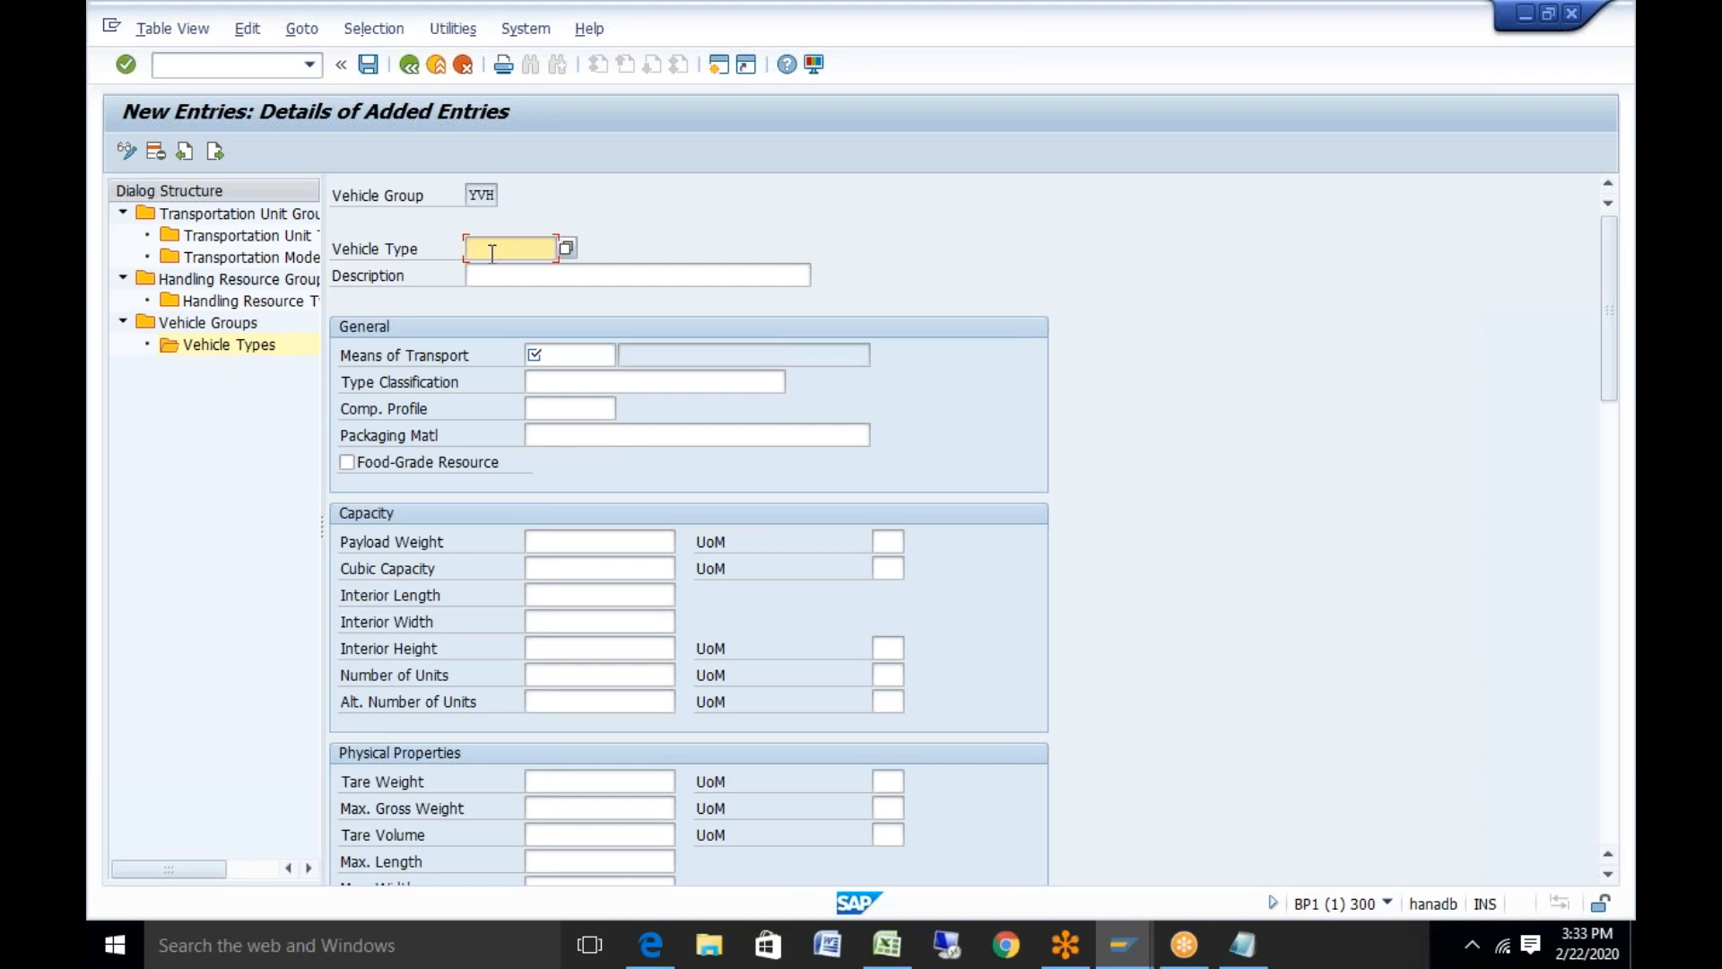
Define vehicle type YV1, 'Vehicle type for truck', with means of transport Y001
type("YV1")
left_click(488, 274)
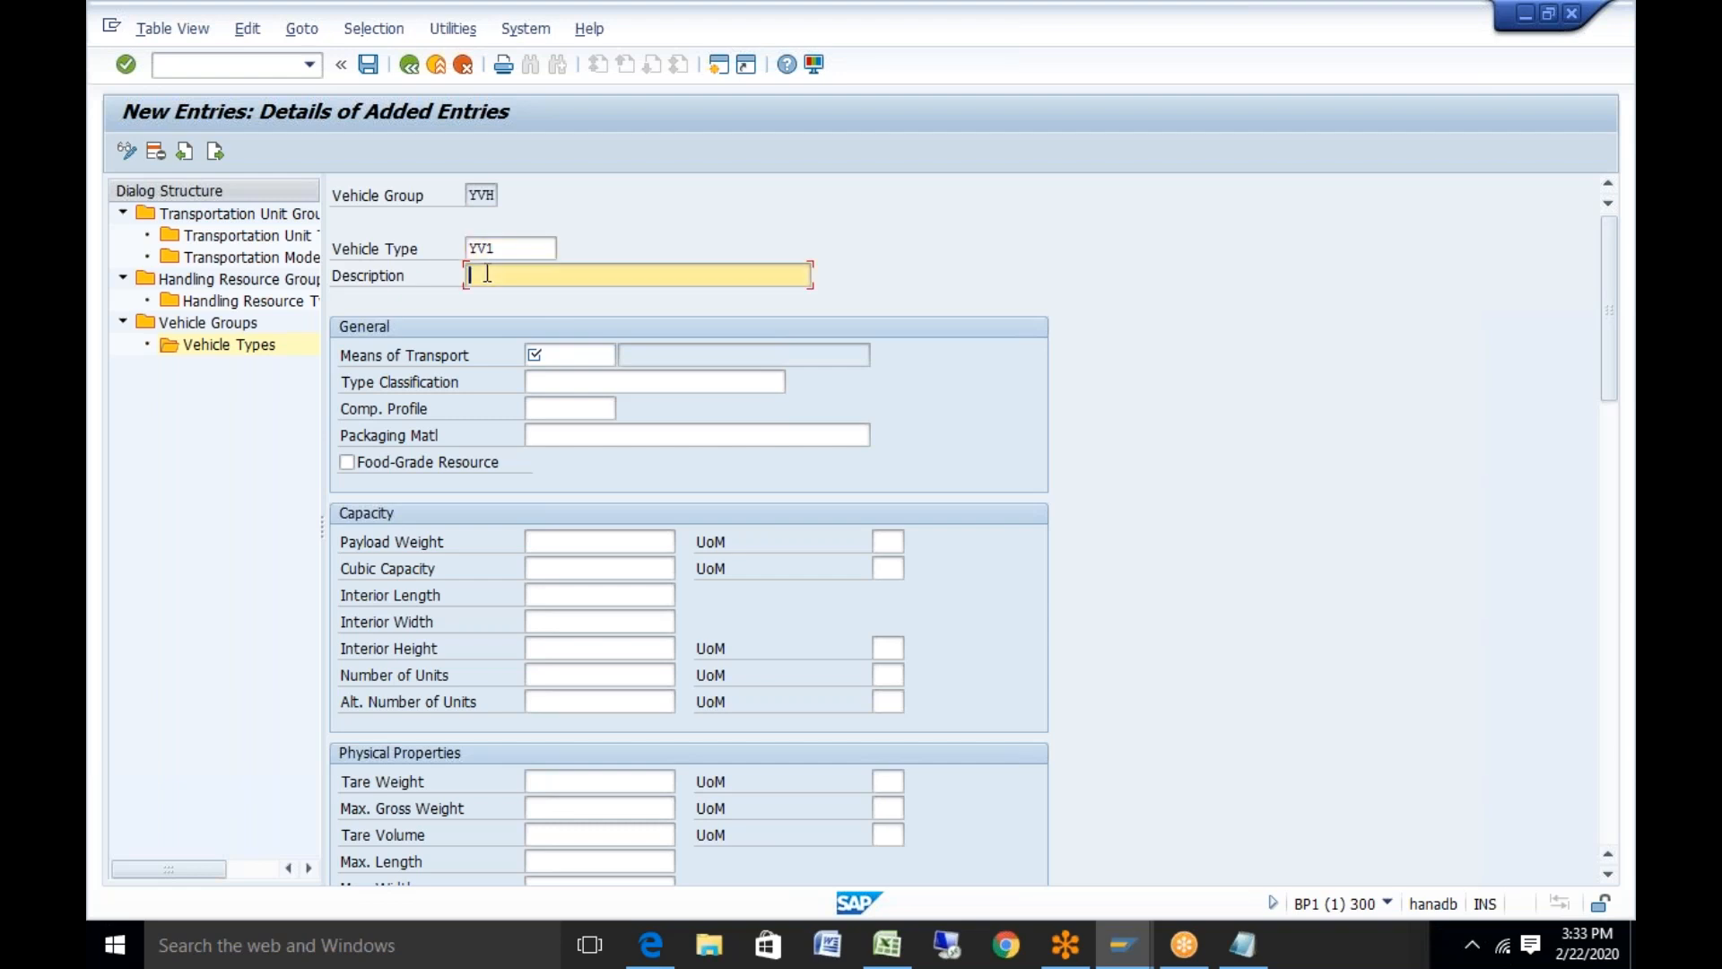
type("Vehicle type for truck")
left_click(540, 352)
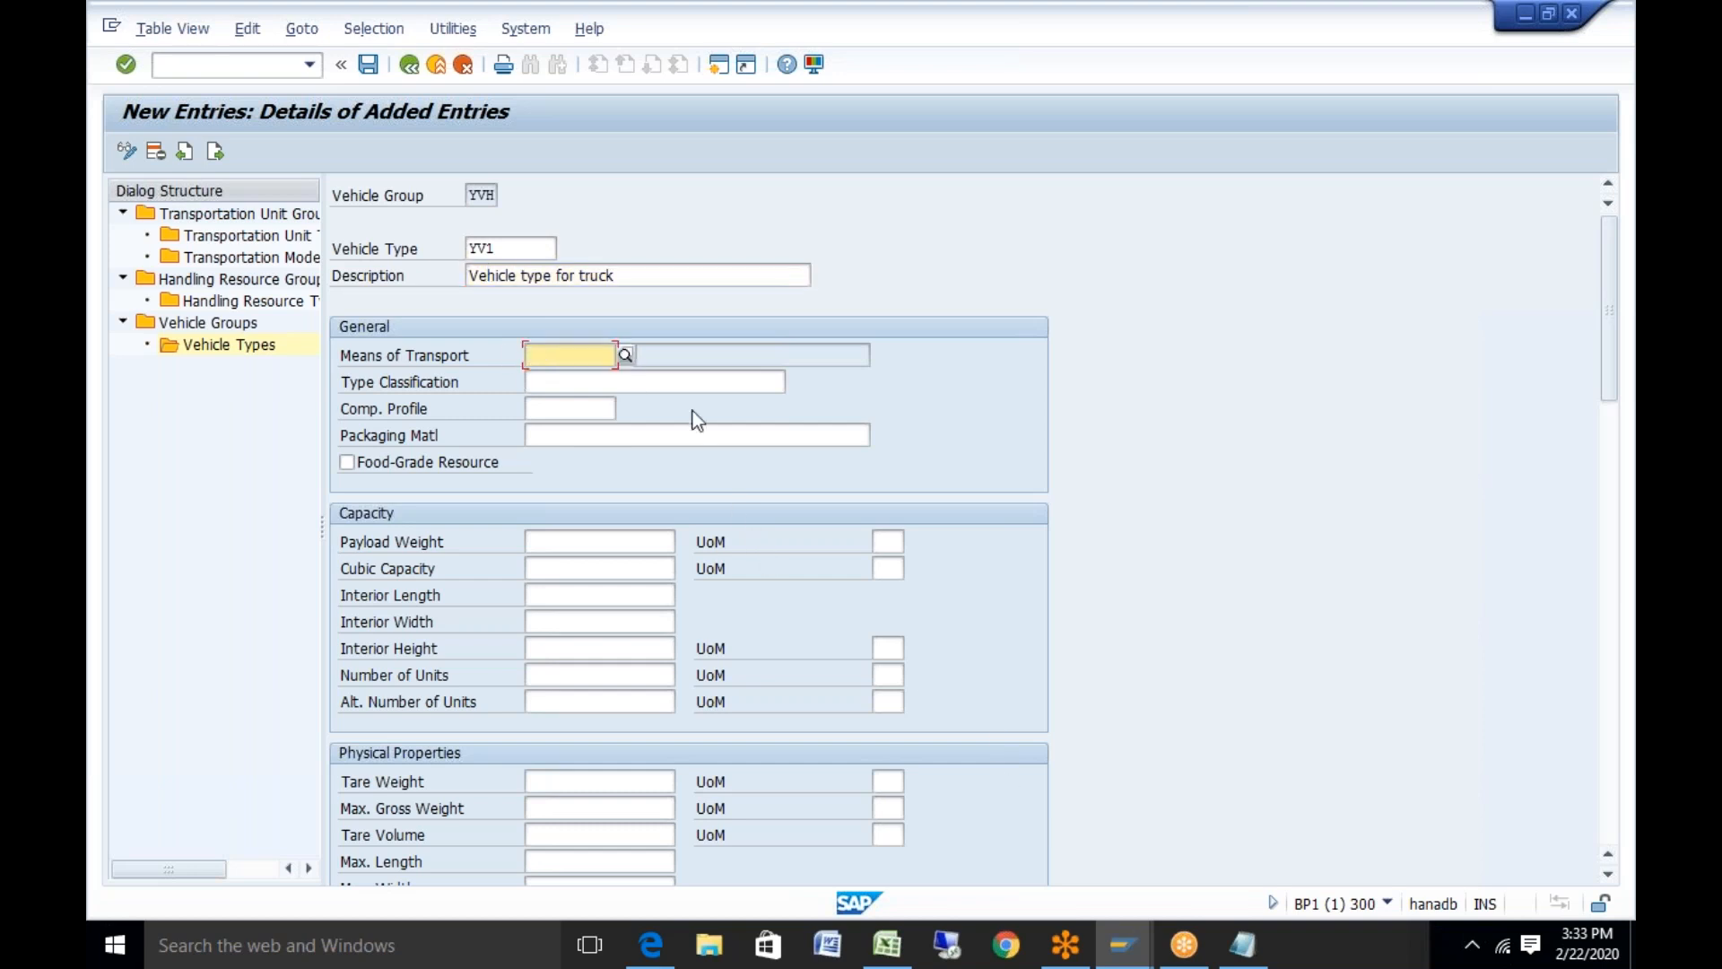
left_click(626, 356)
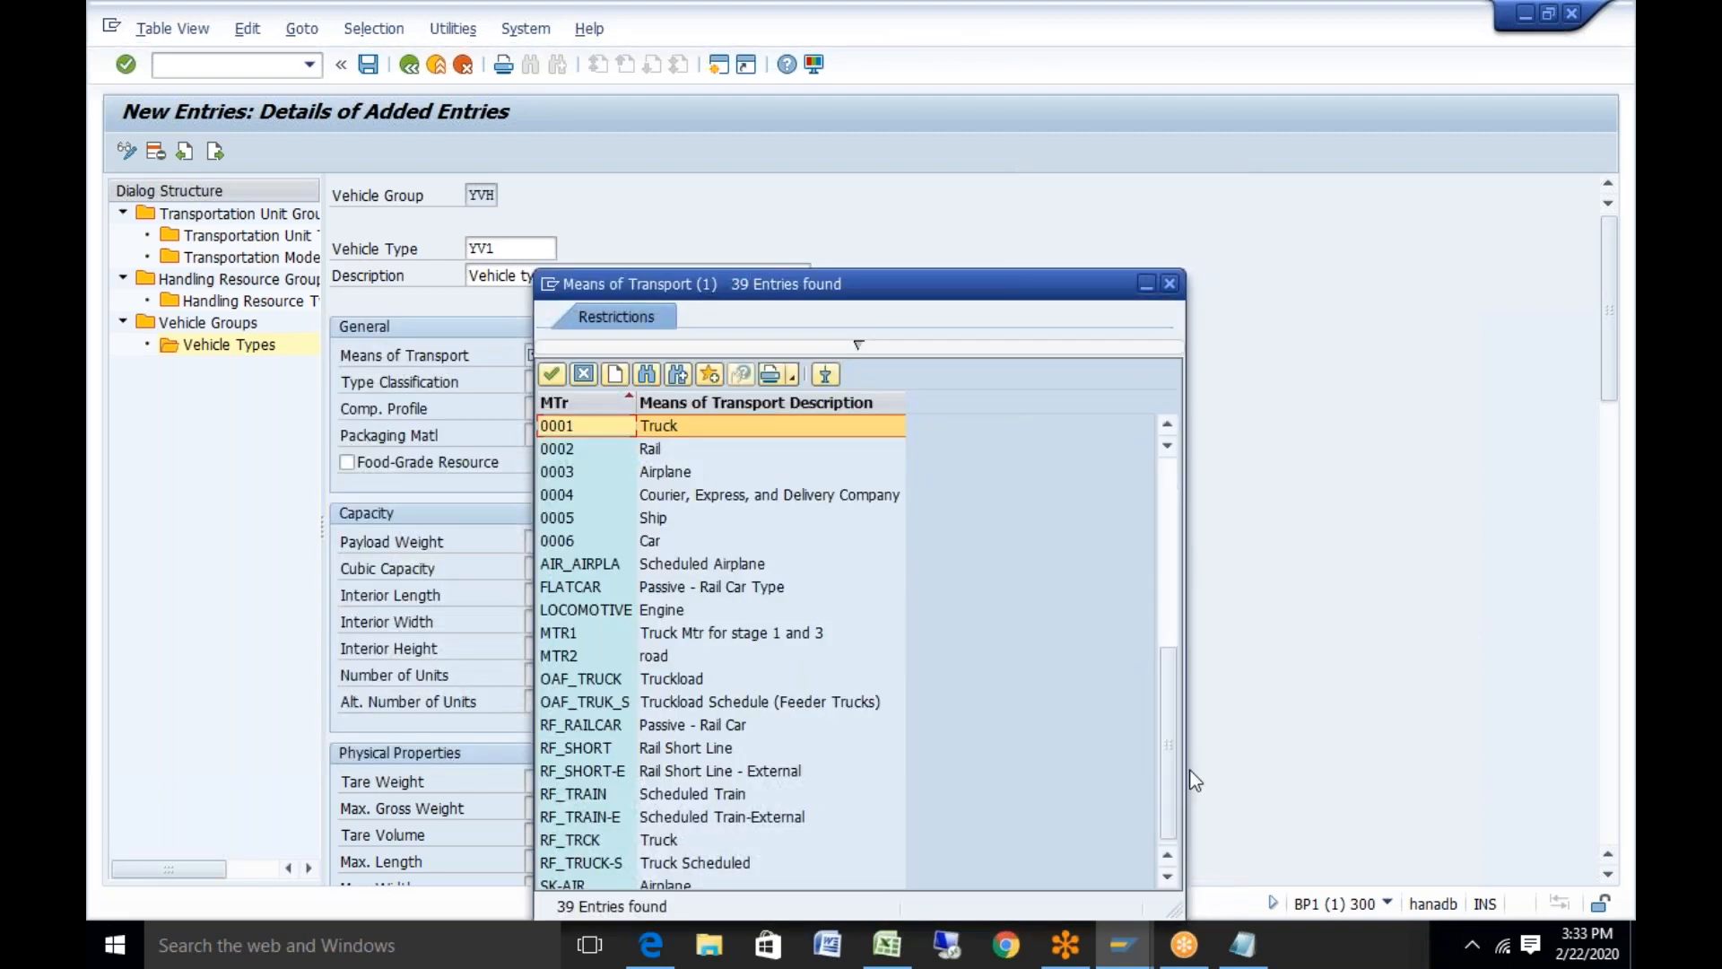
scroll(678, 861, "down", 7)
double_click(653, 594)
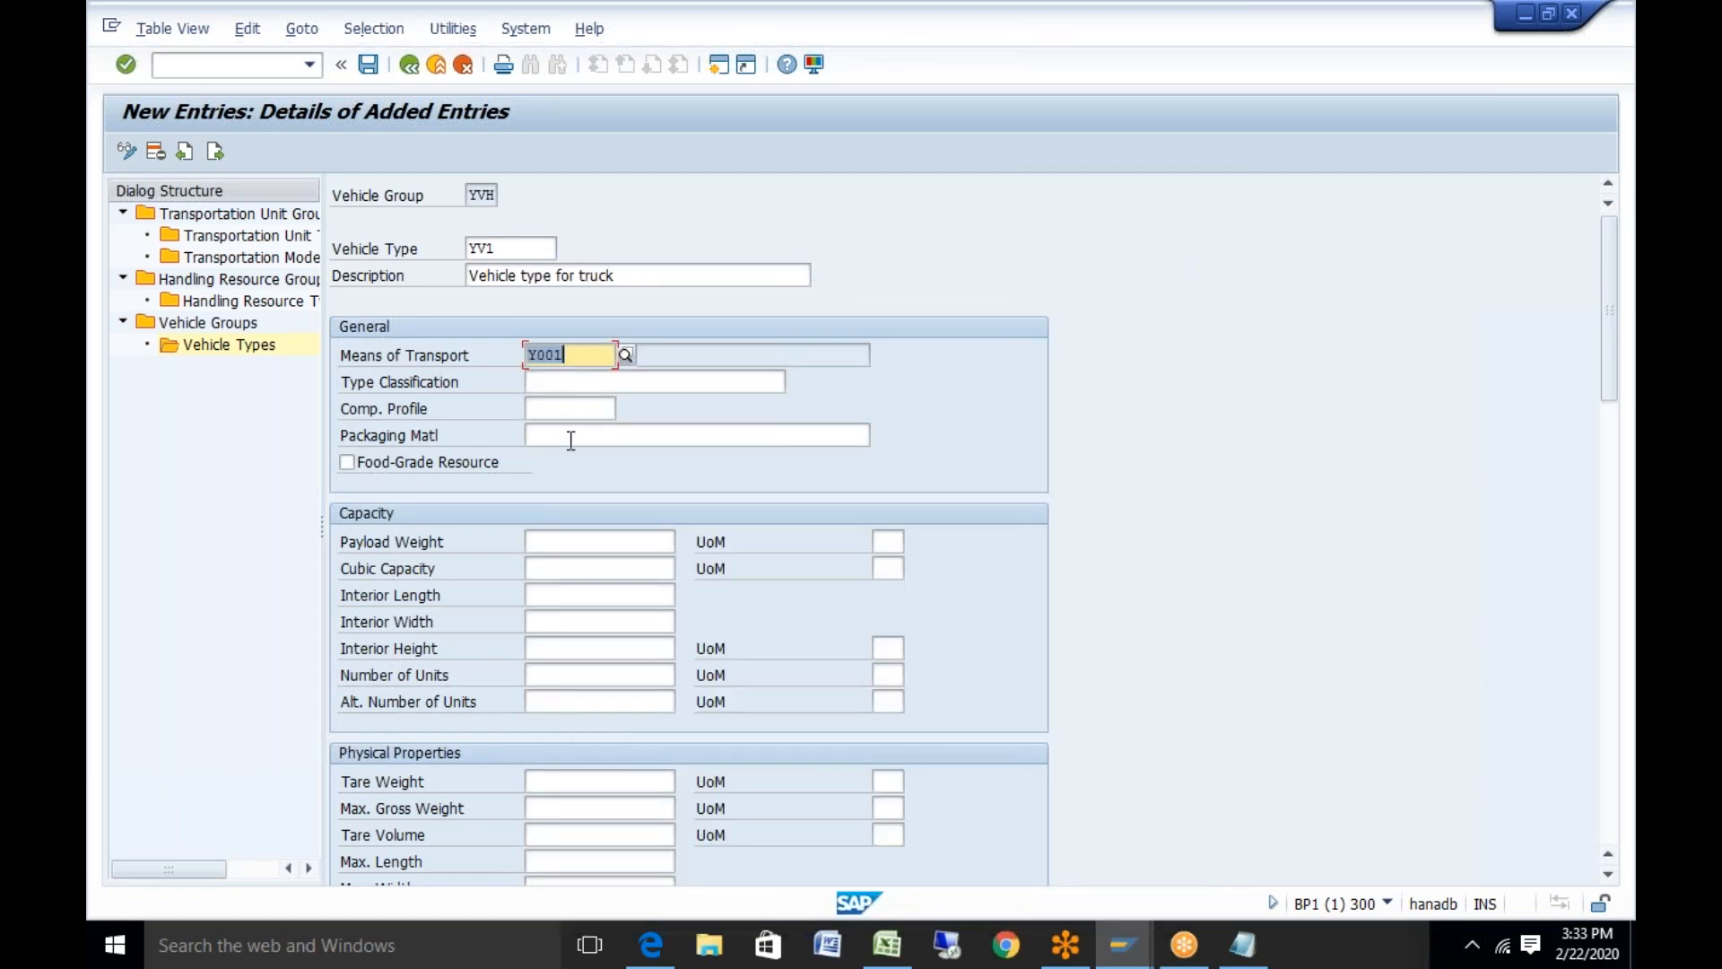
Enter a maximum gross weight of 1000 kg for YV1 and review the form
left_click(562, 542)
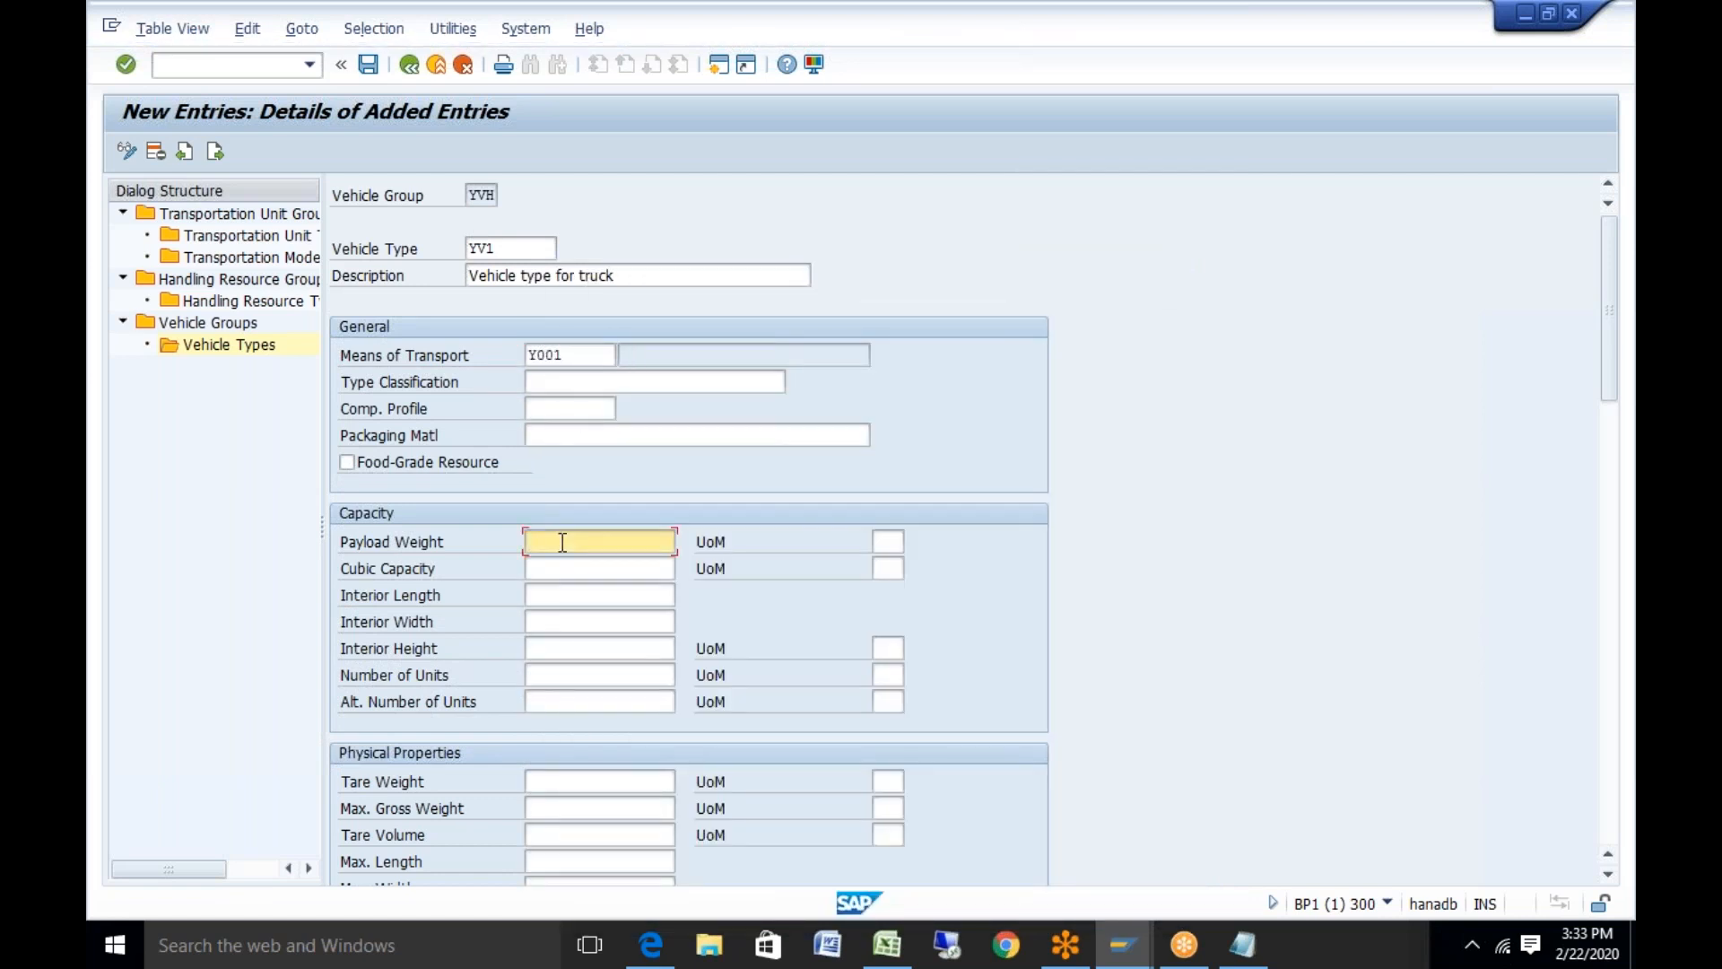
left_click(579, 784)
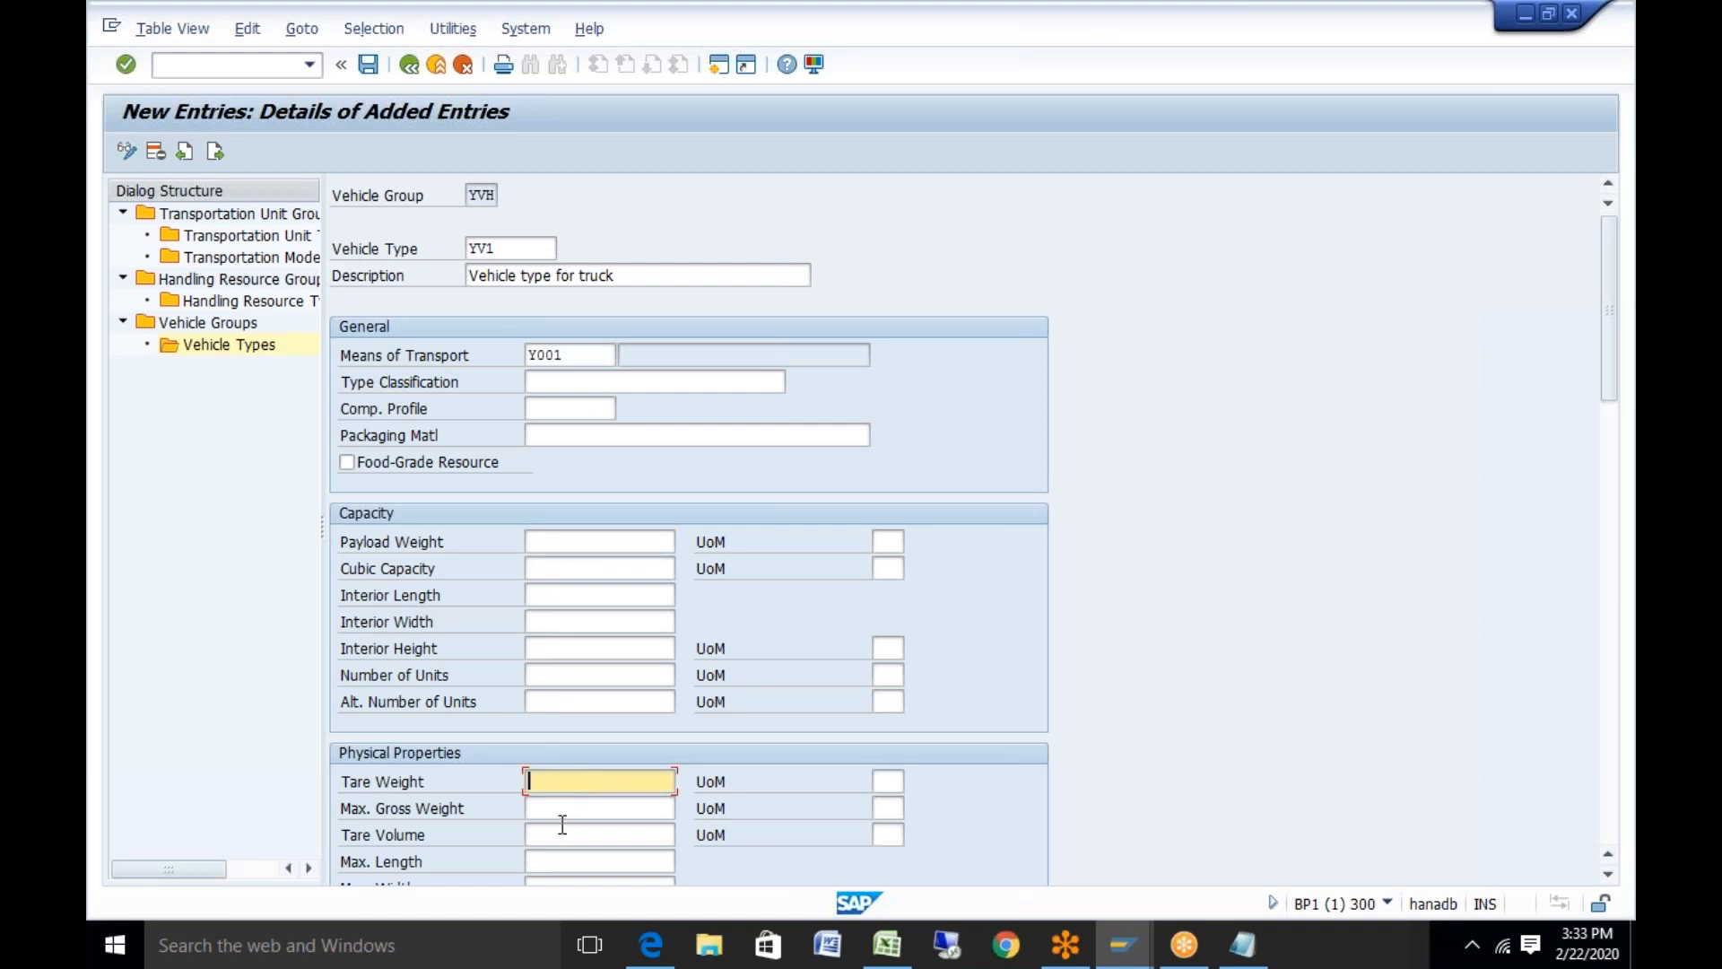
left_click(575, 806)
type("1")
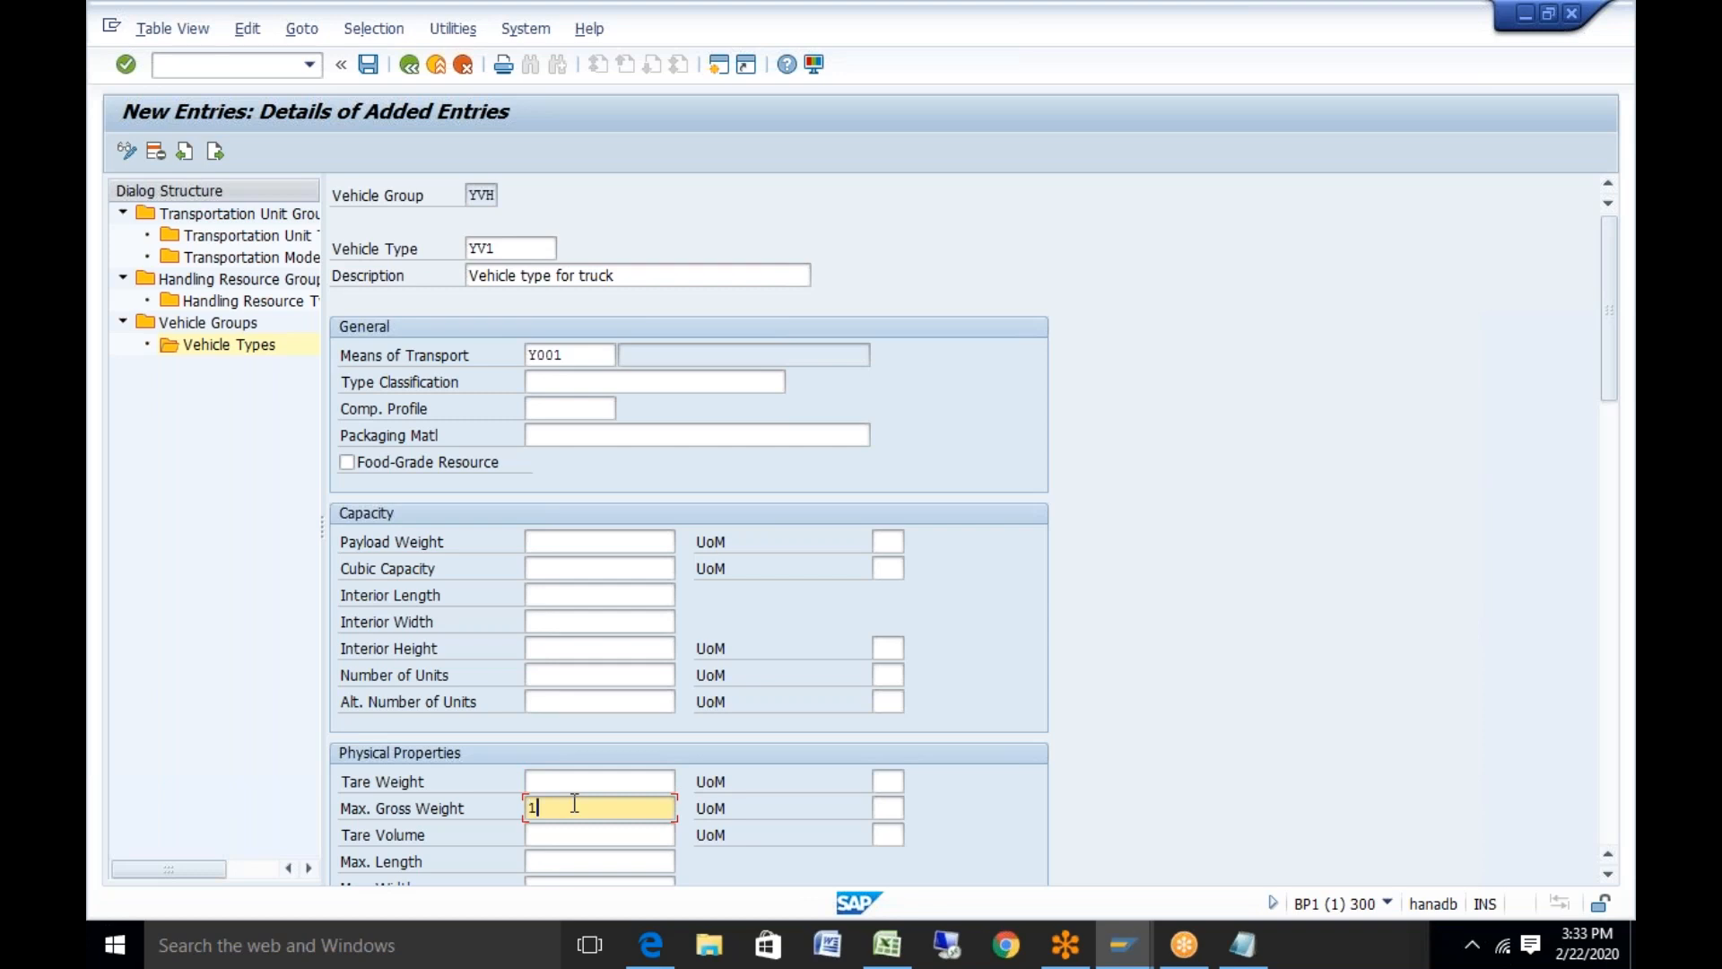
type("000")
left_click(882, 809)
type("kg")
key("Return")
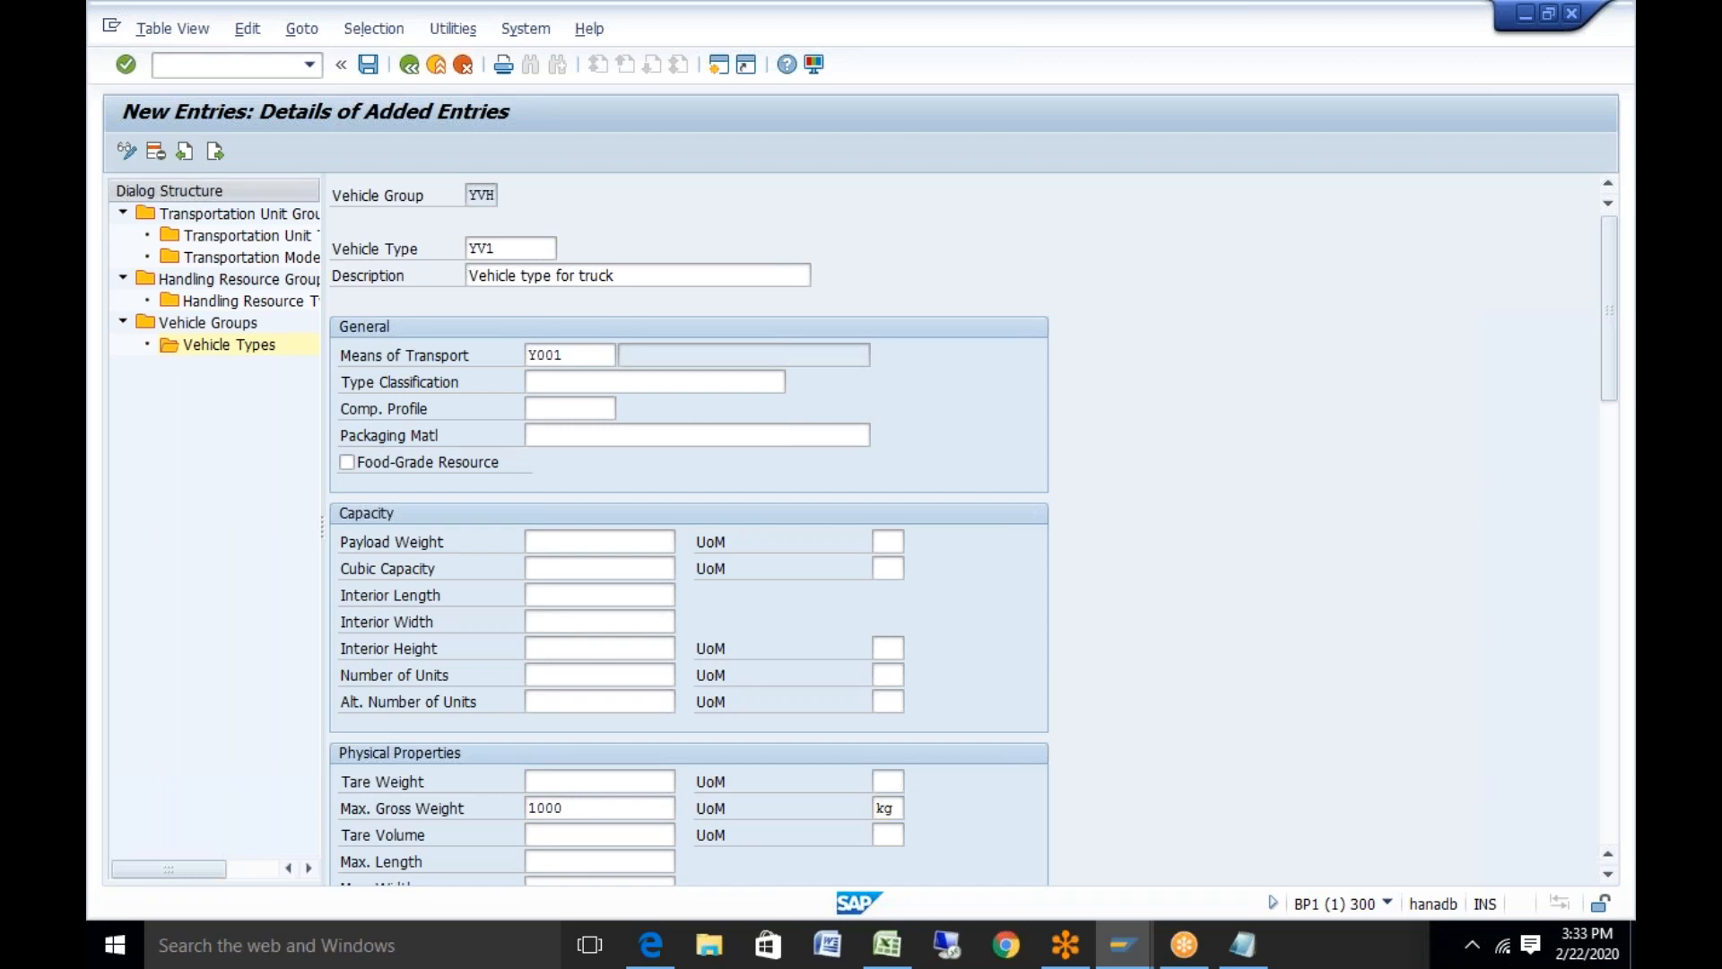
left_click_drag(1600, 373, 1625, 794)
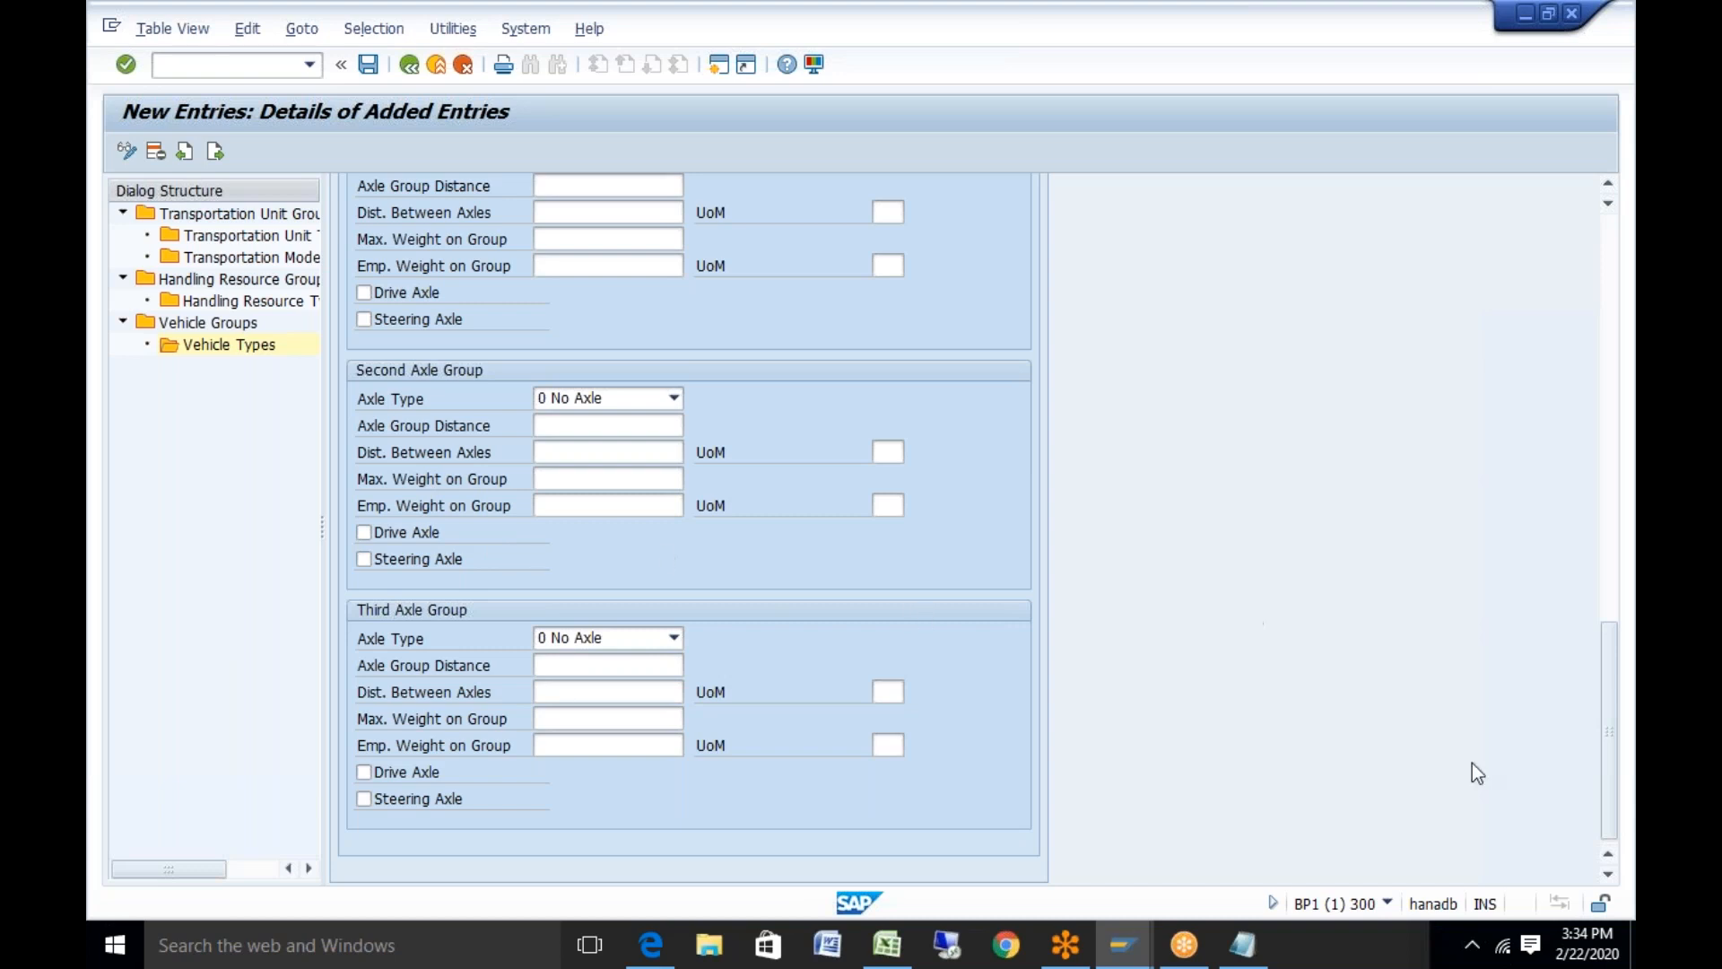
left_click_drag(1606, 816, 1596, 386)
Save vehicle type YV1 to the customizing request and start a new SAP session
left_click(368, 65)
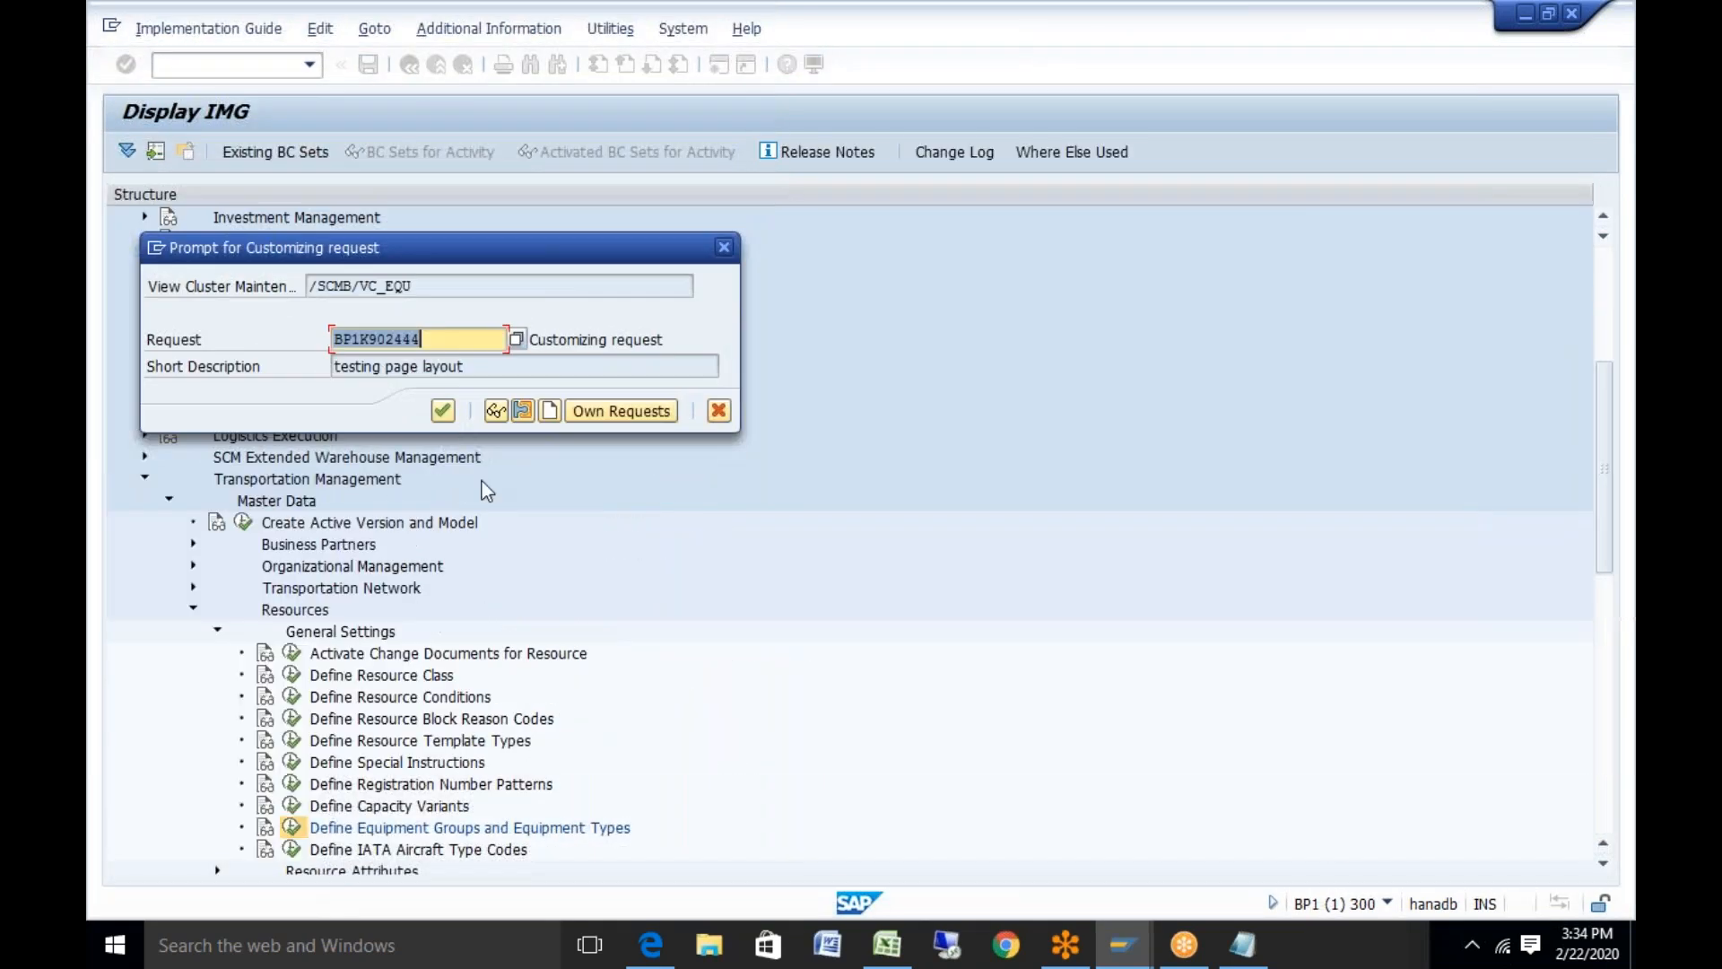
left_click(444, 412)
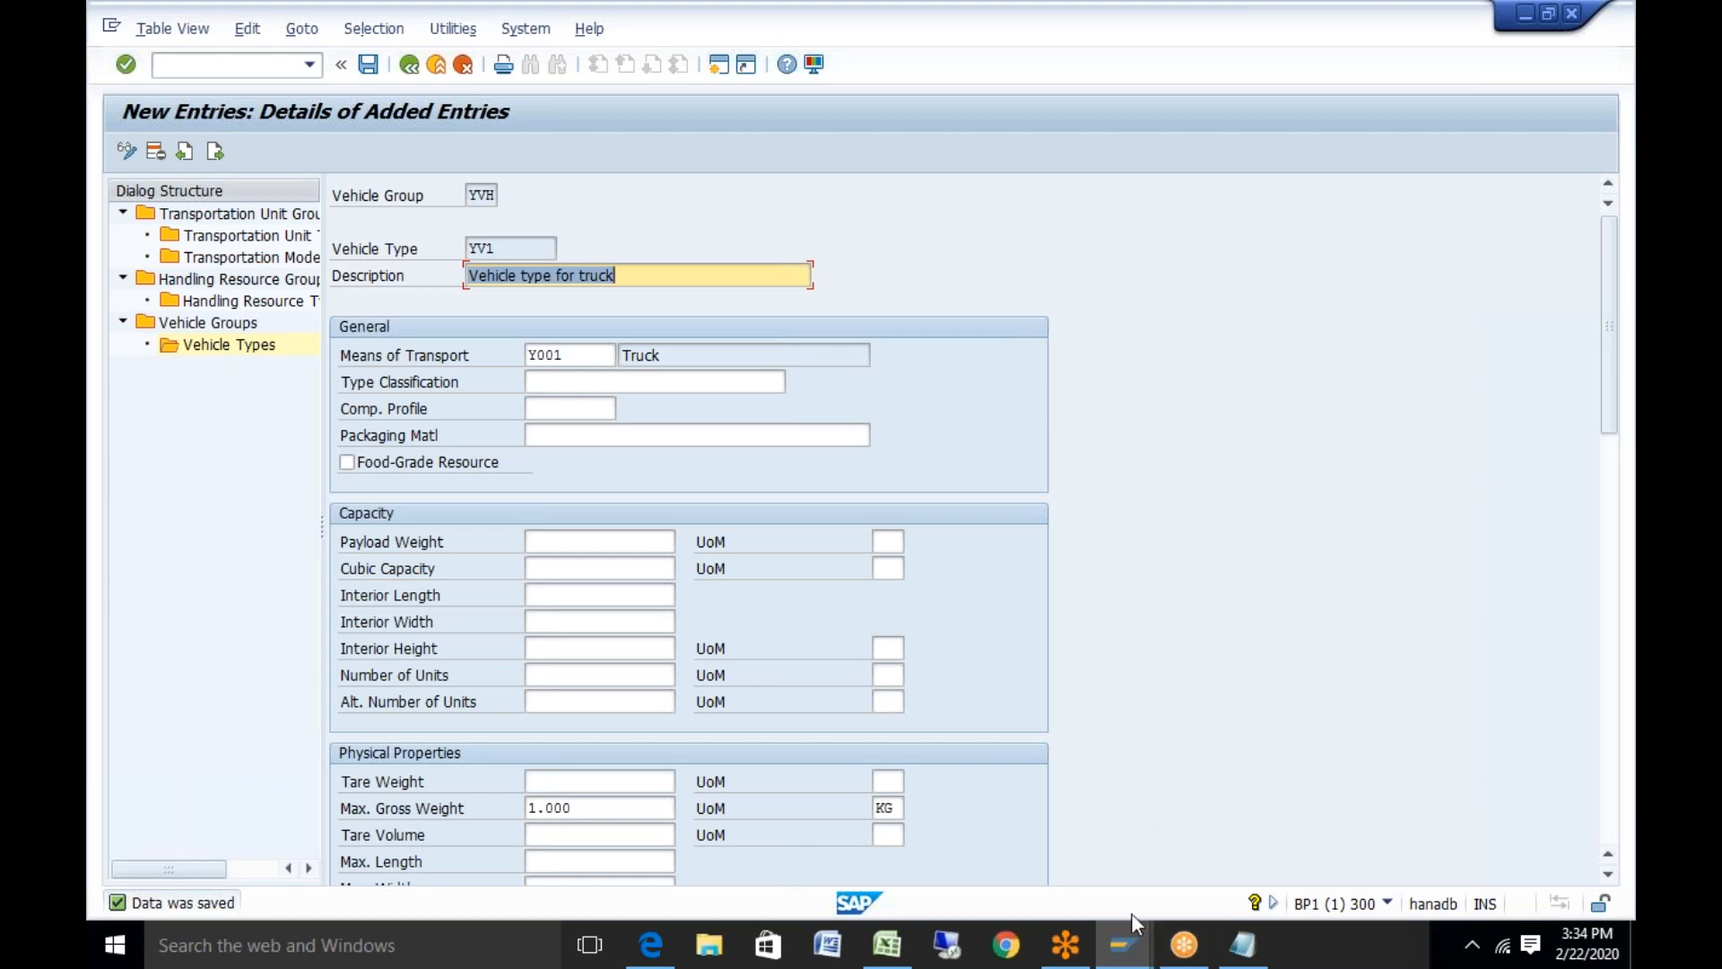
left_click(1130, 959)
left_click(1018, 829)
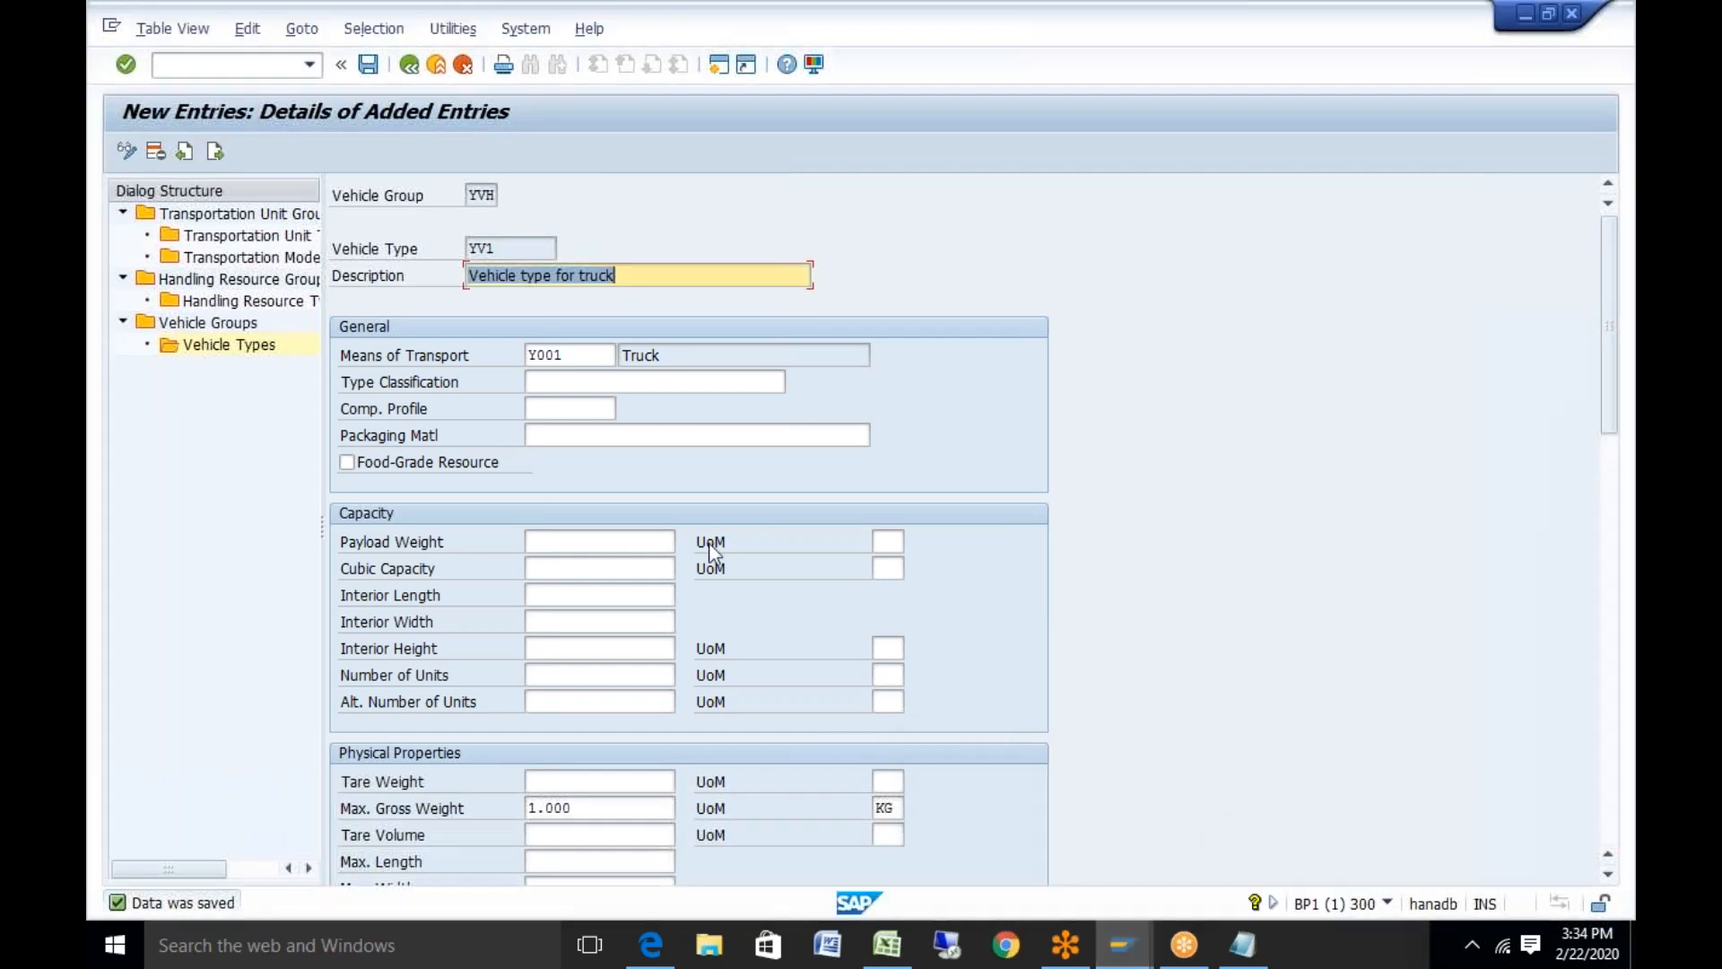
left_click(719, 68)
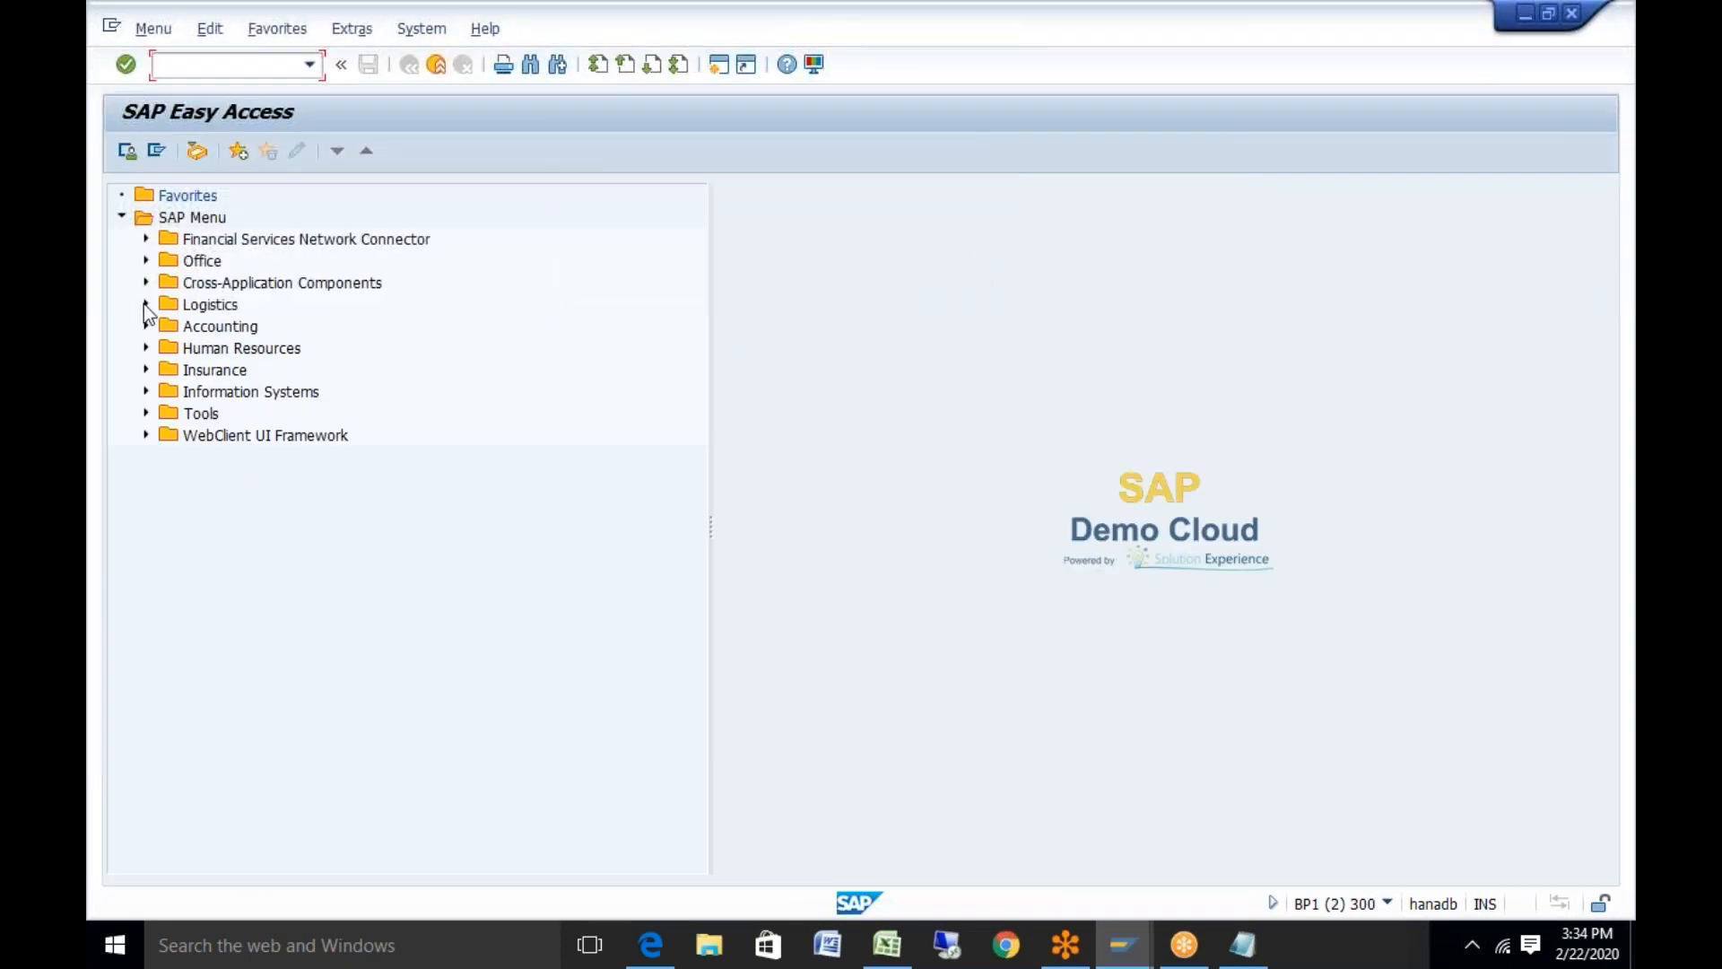
Go through Logistics > Transportation Management > Master Data > Resource to launch the Resource transaction
left_click(145, 304)
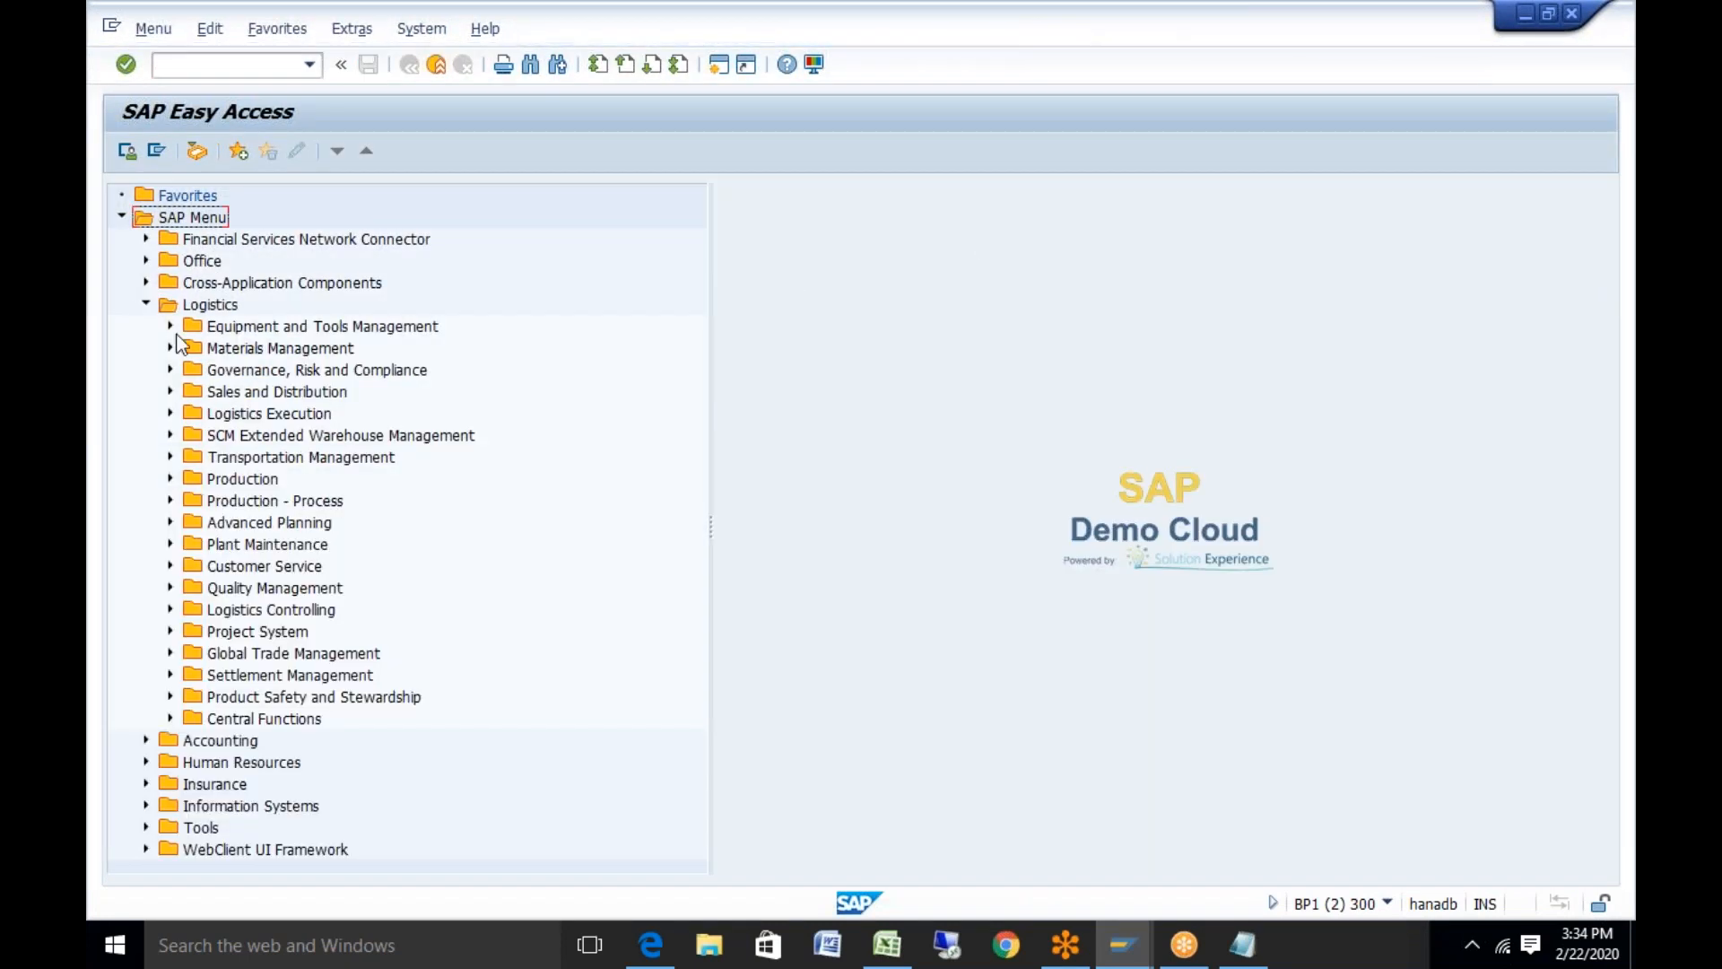
left_click(170, 457)
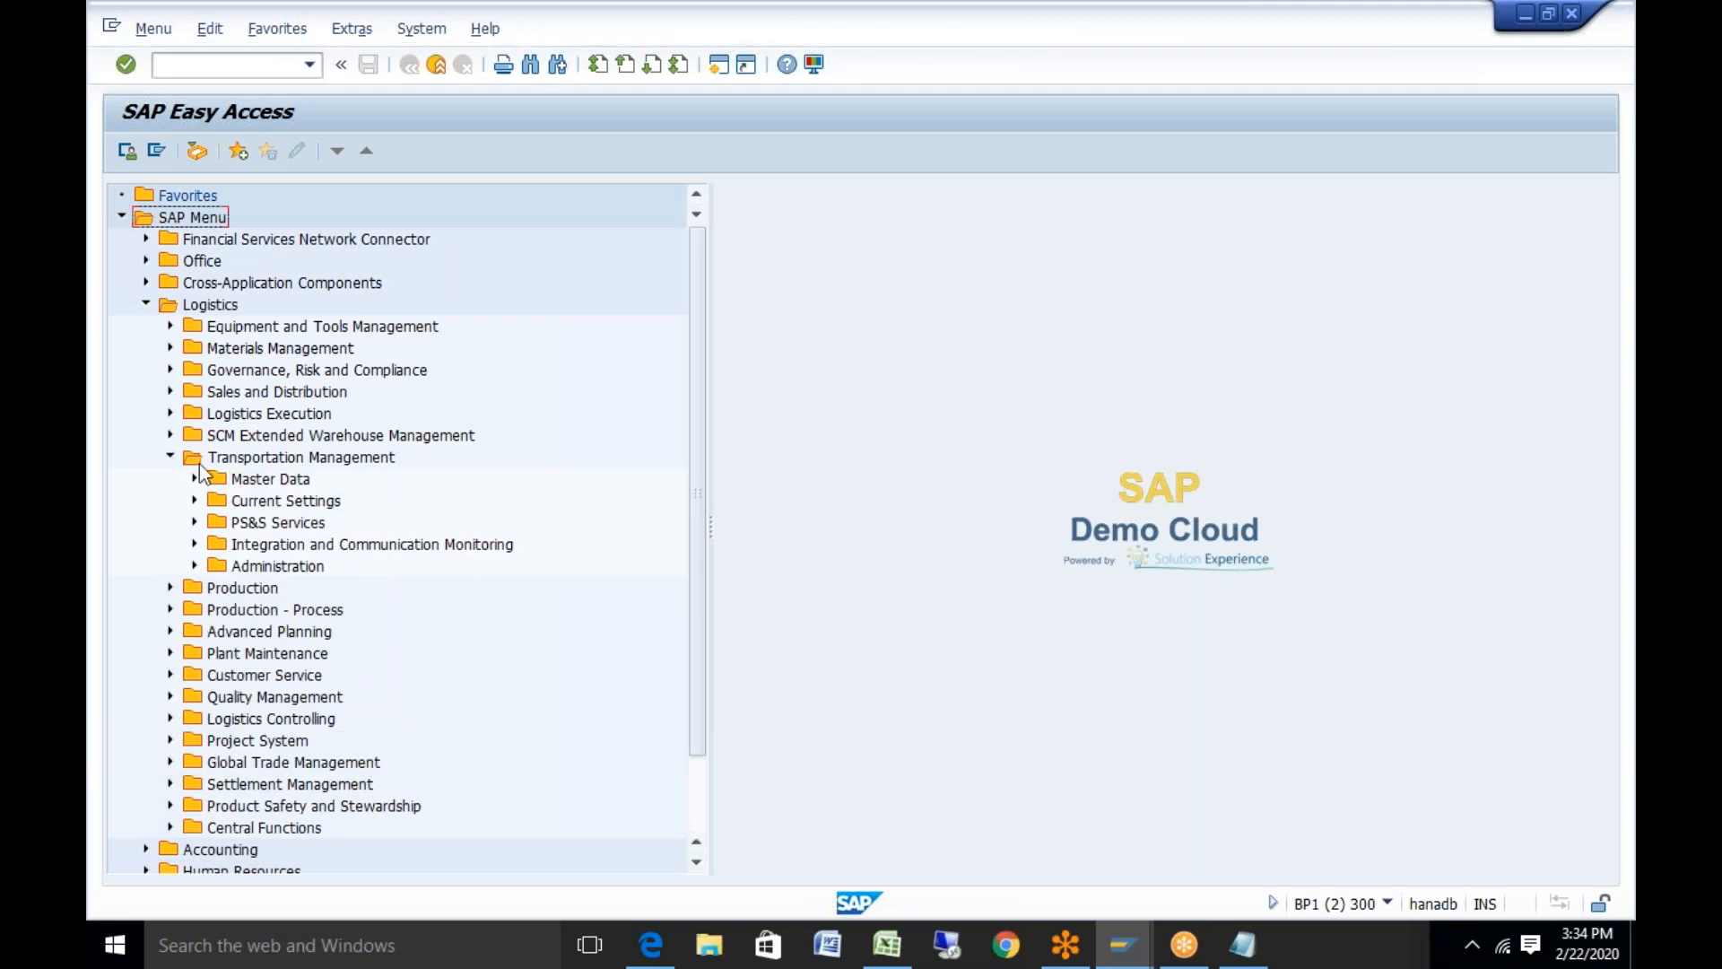
left_click(194, 479)
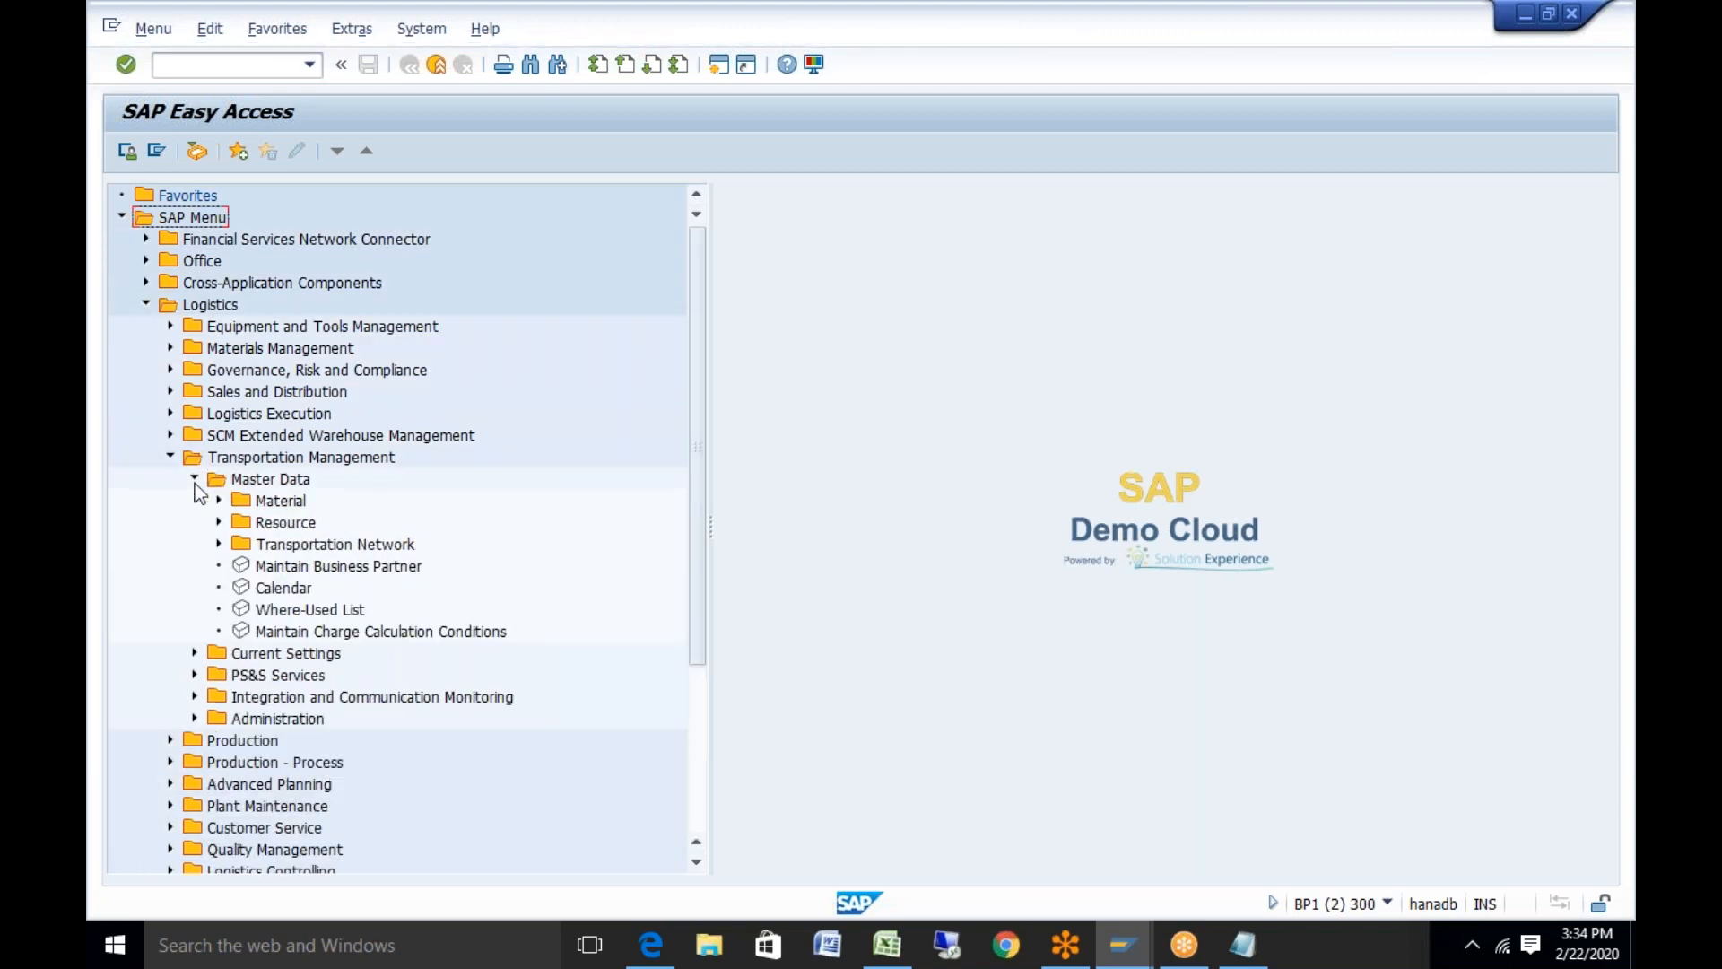
left_click(218, 523)
double_click(304, 551)
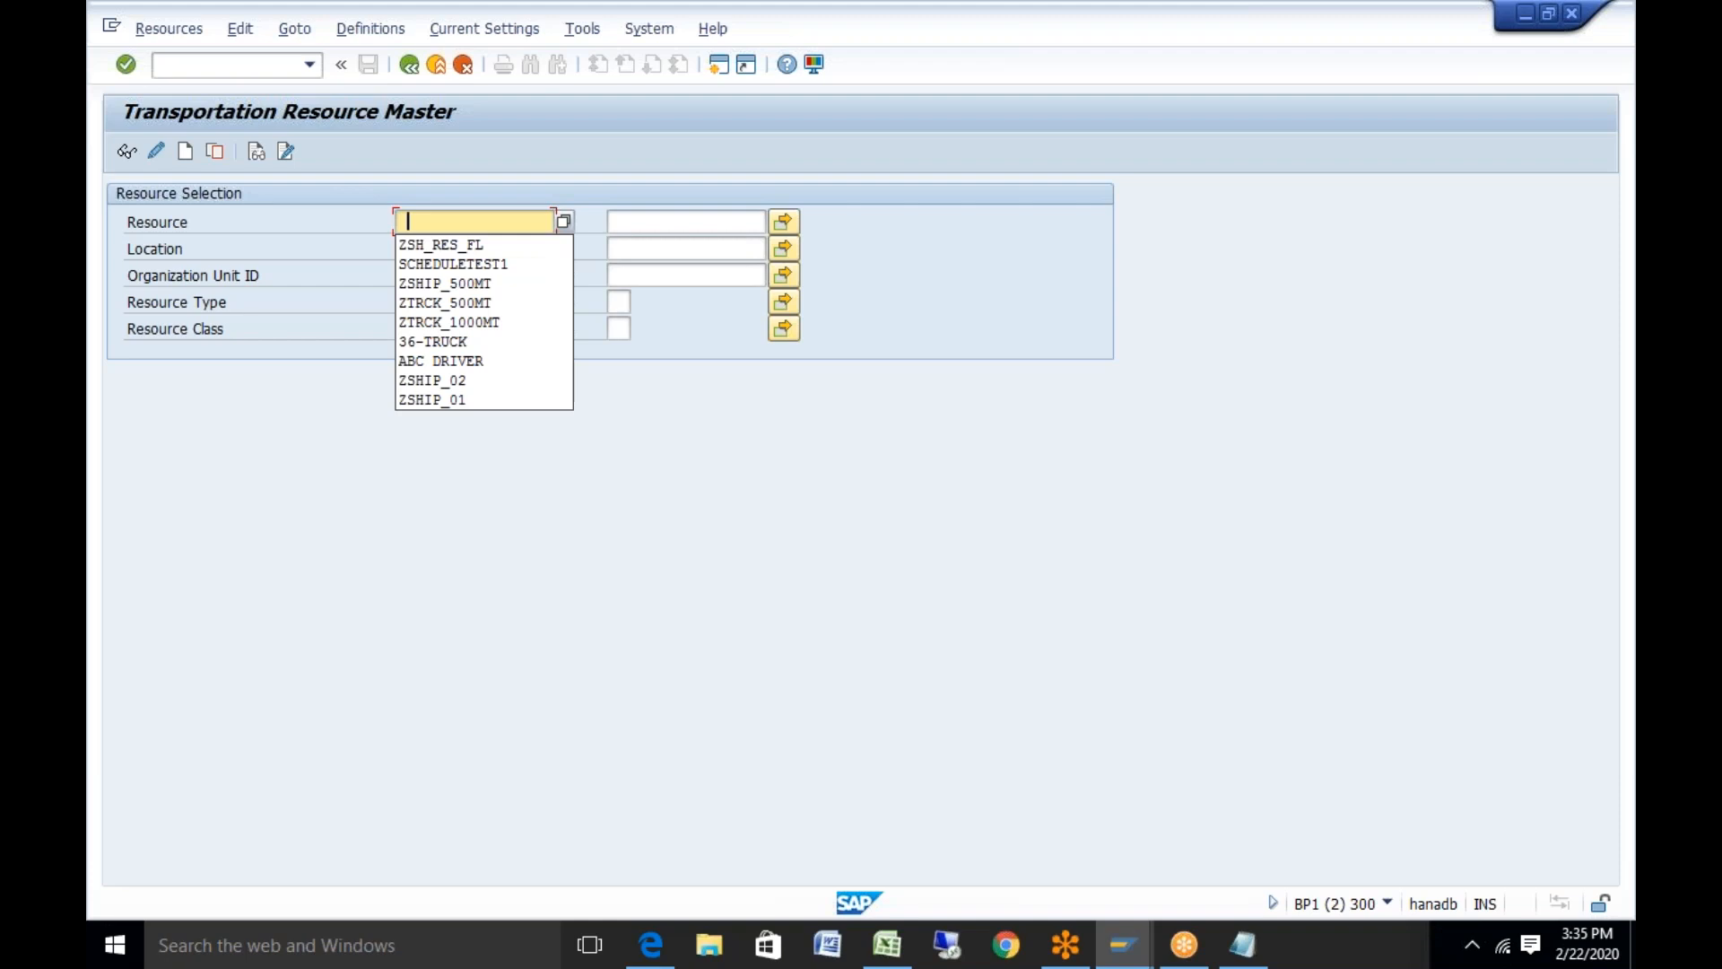
Look up resource ZSH_RES_FL, which returns no resources
left_click(490, 244)
left_click(131, 153)
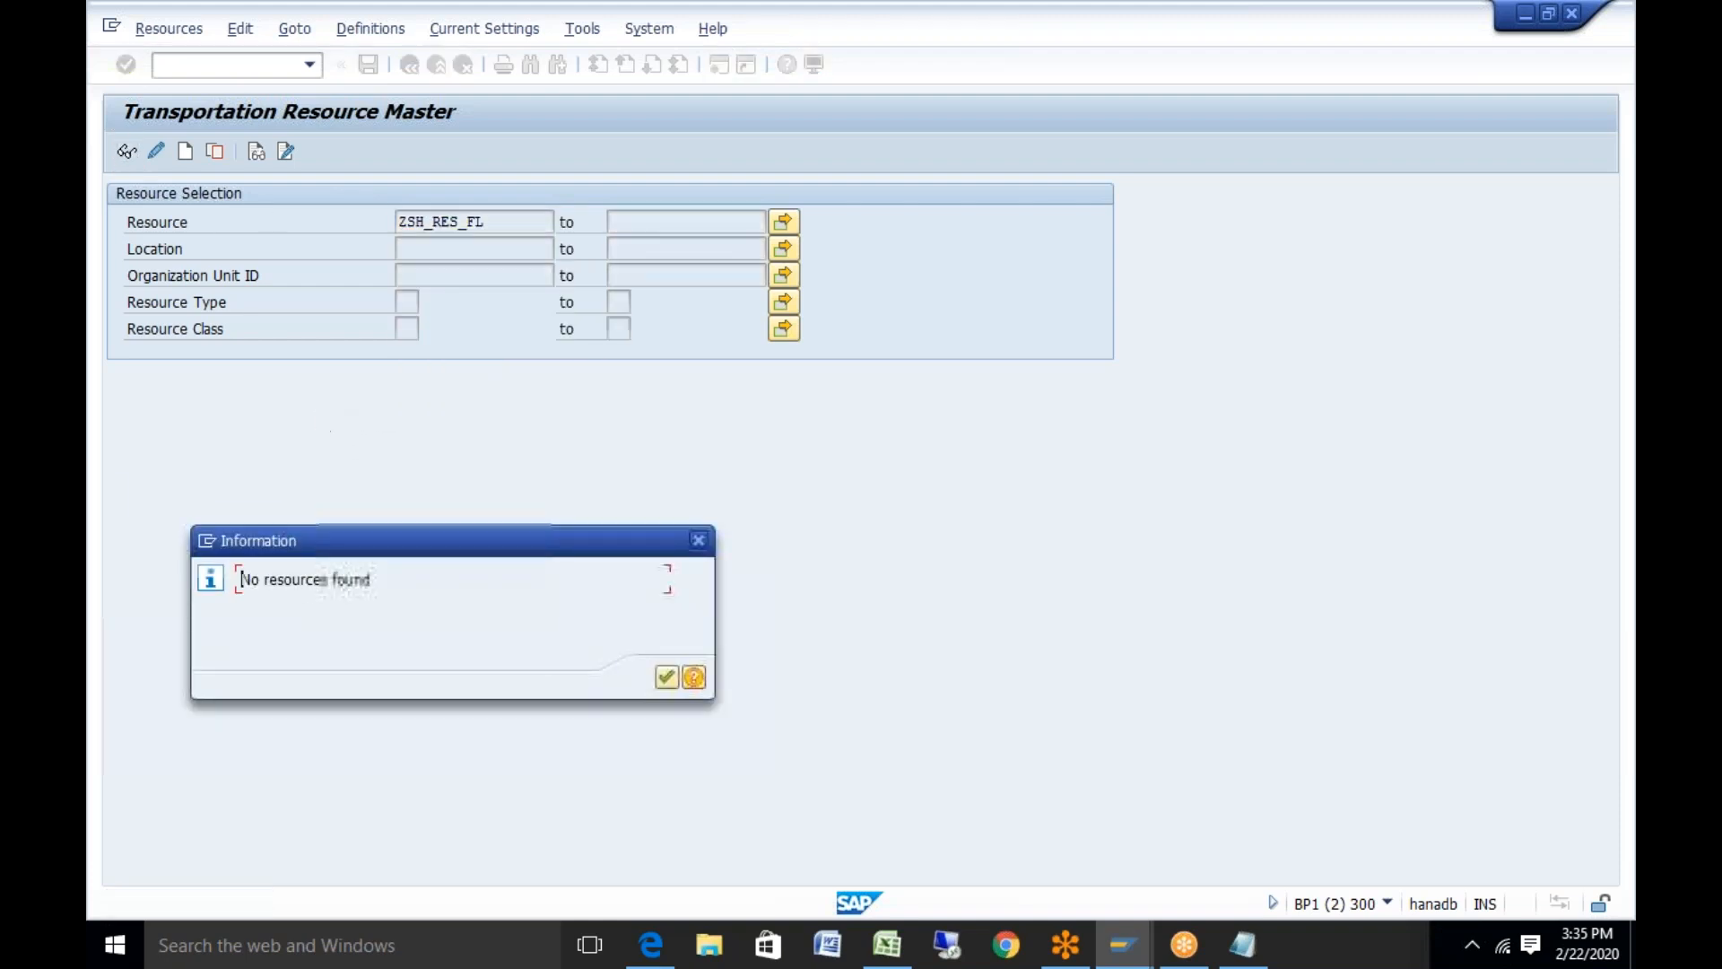
left_click(665, 676)
key("BackSpace")
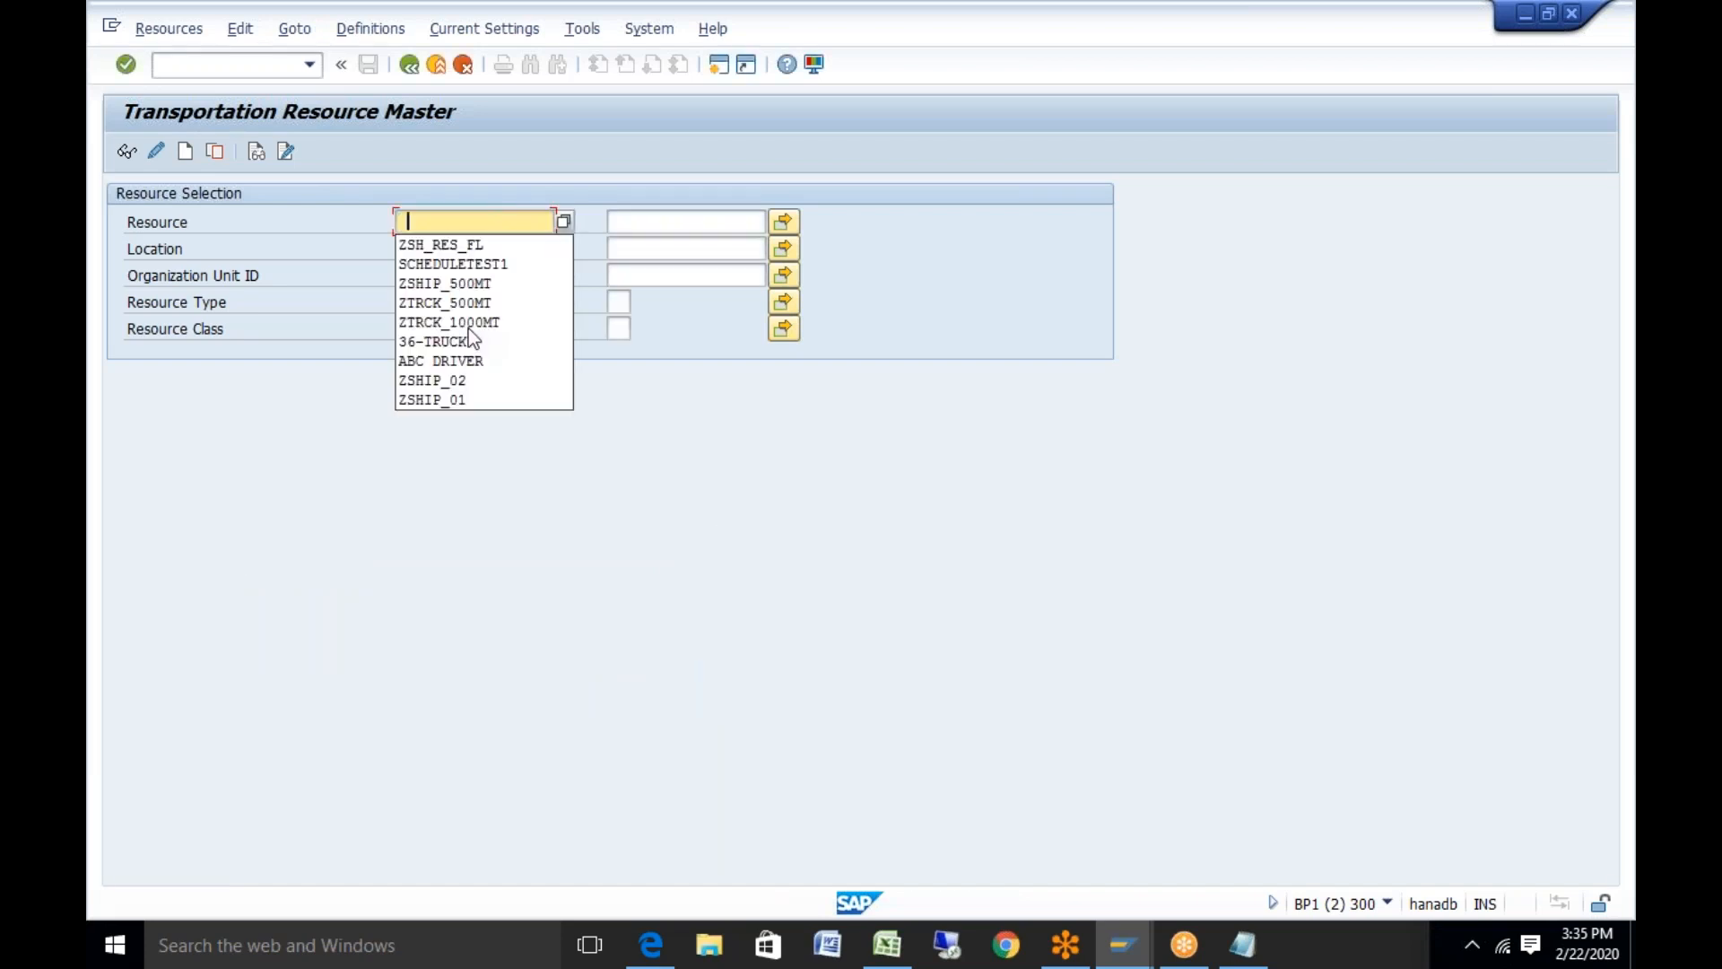
Enter ZSHIP_500MT as the resource and pick resource type 09 Vehicle Resource
left_click(489, 285)
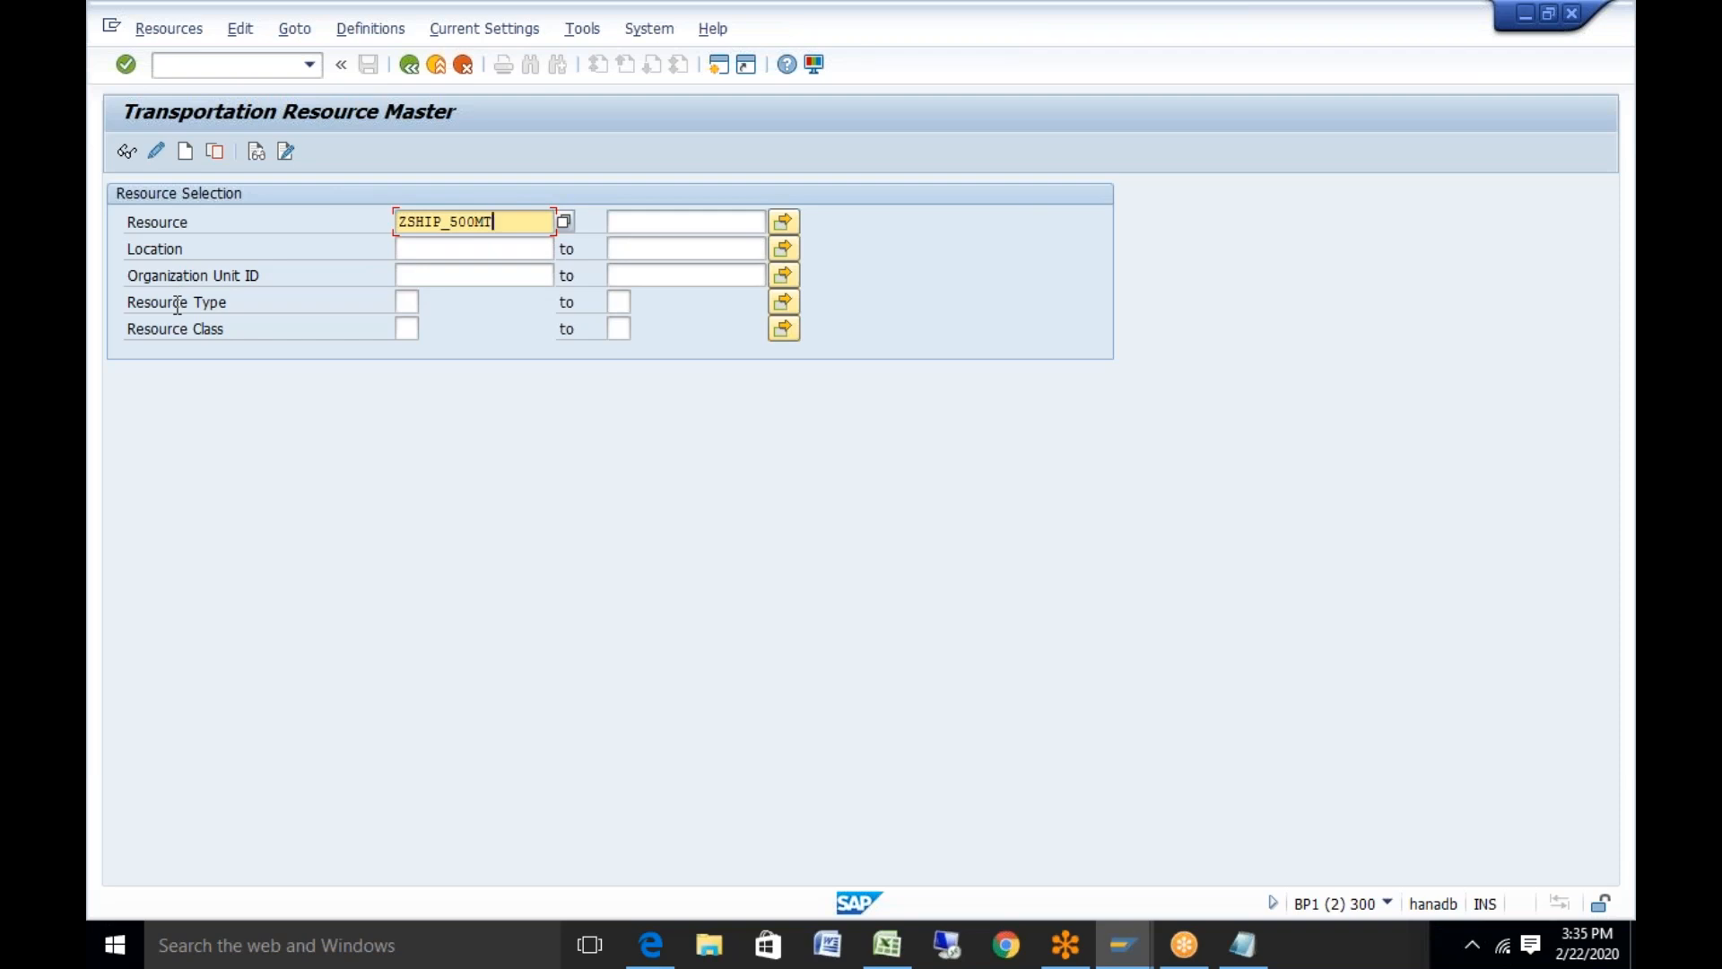
left_click(406, 302)
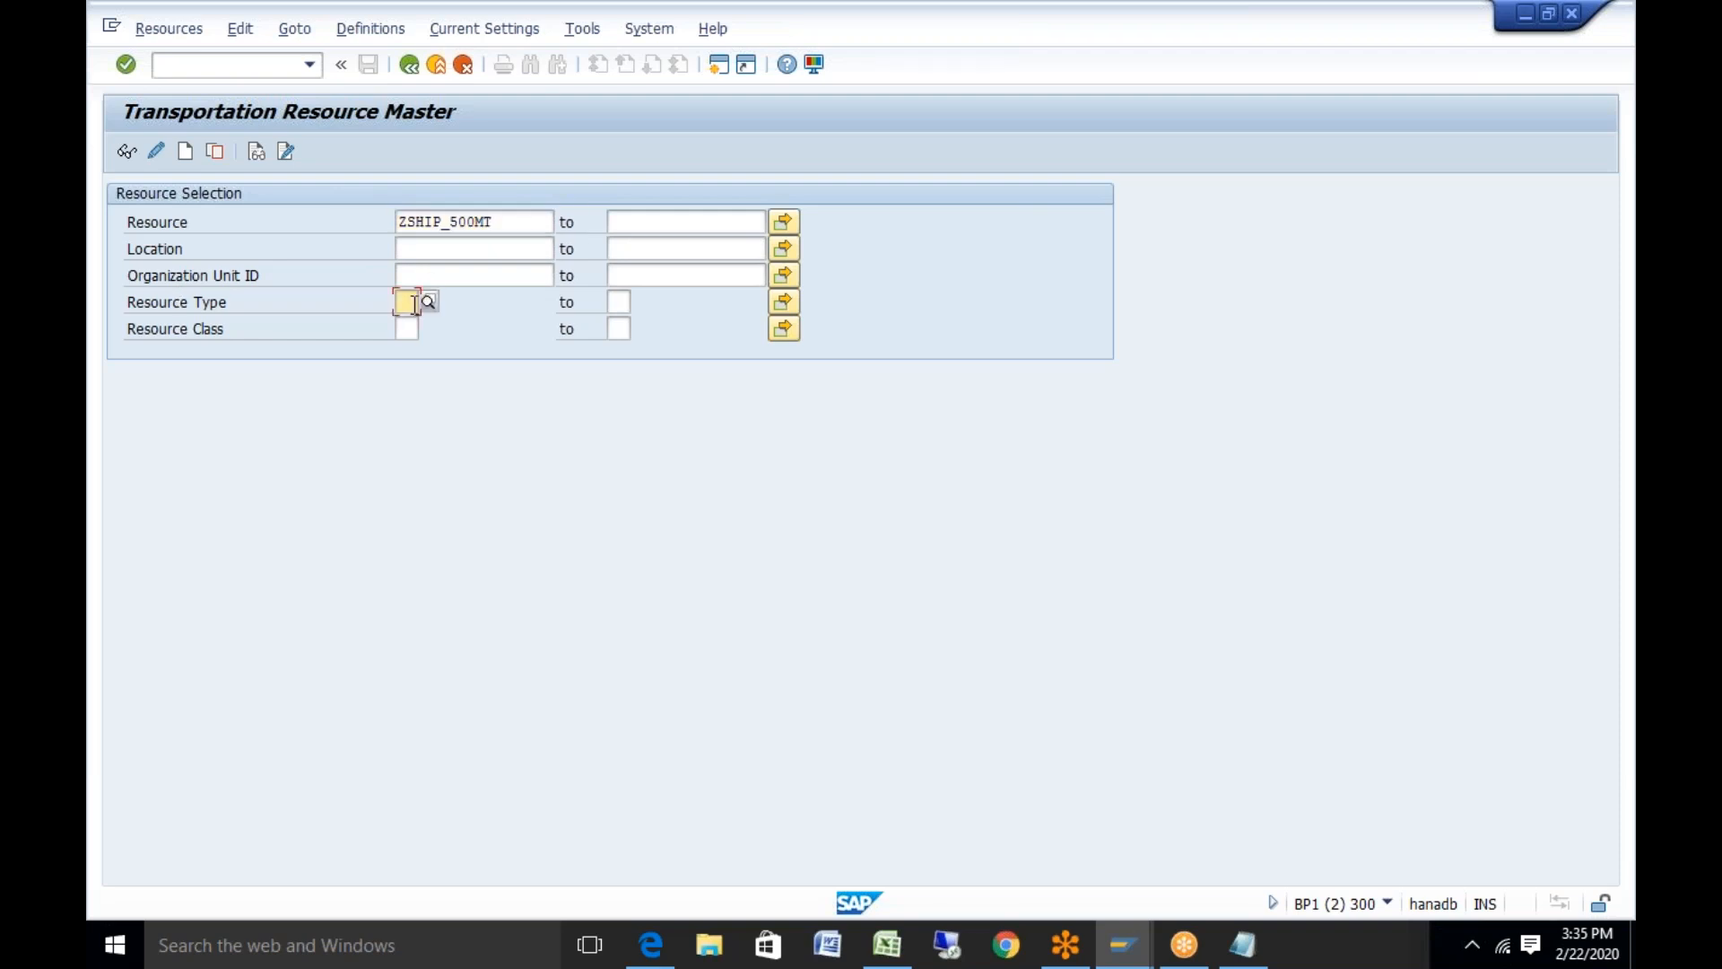
left_click(430, 301)
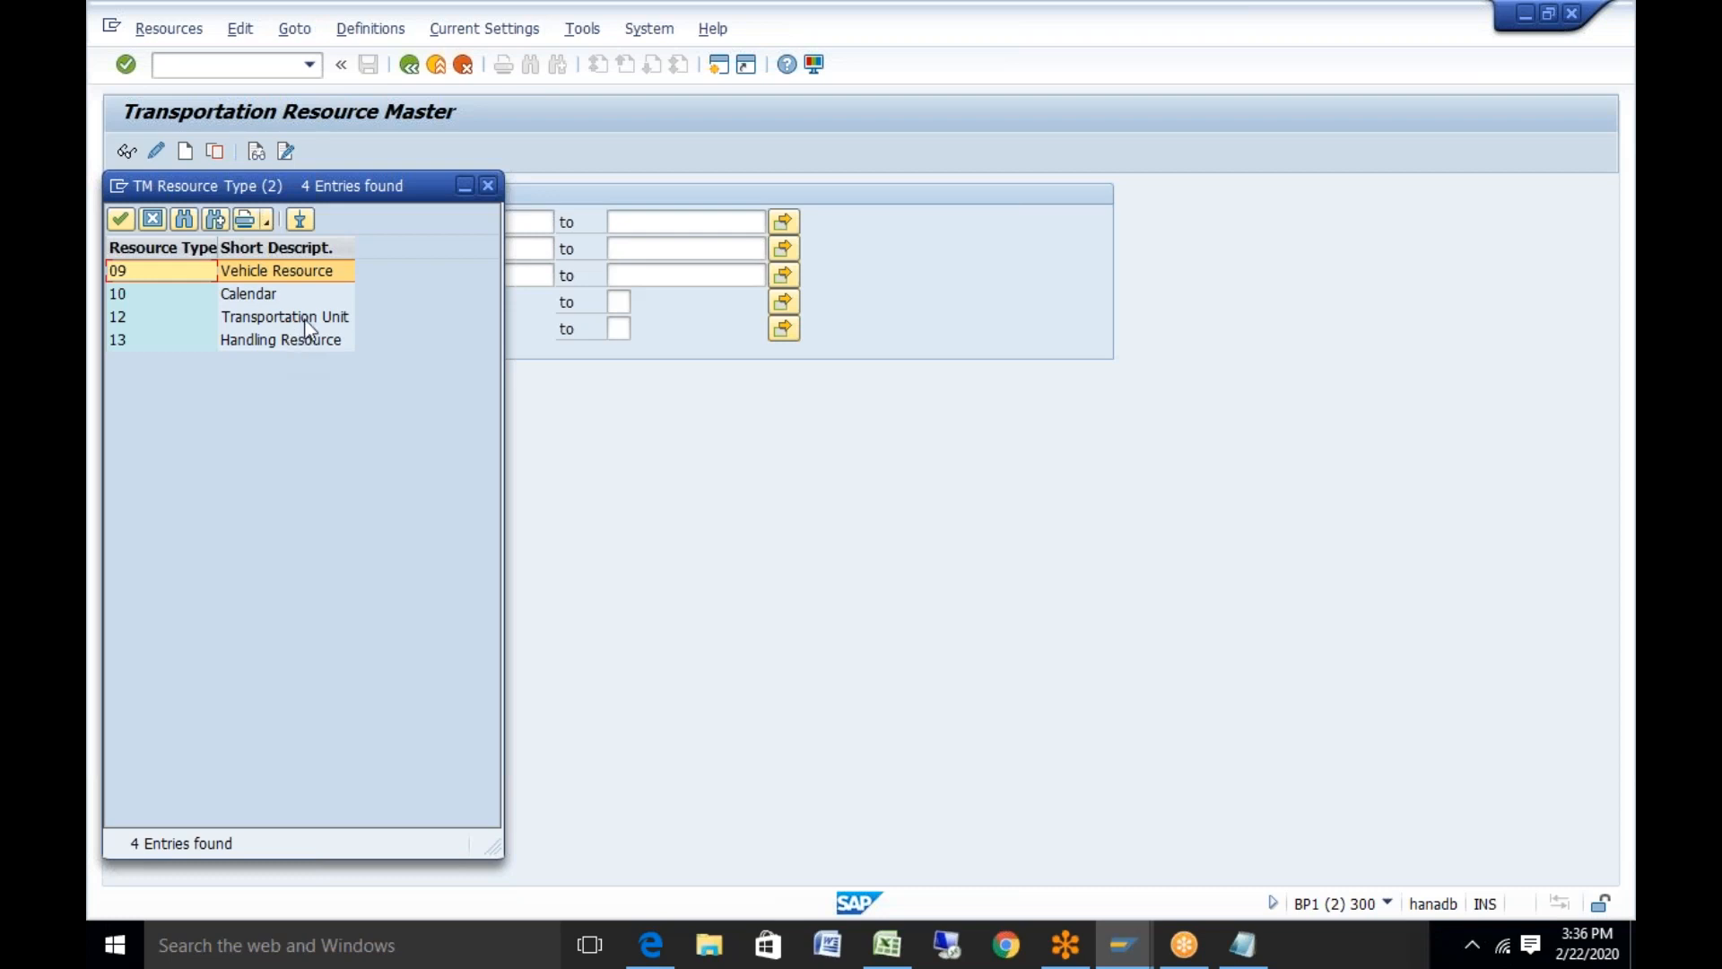
double_click(329, 283)
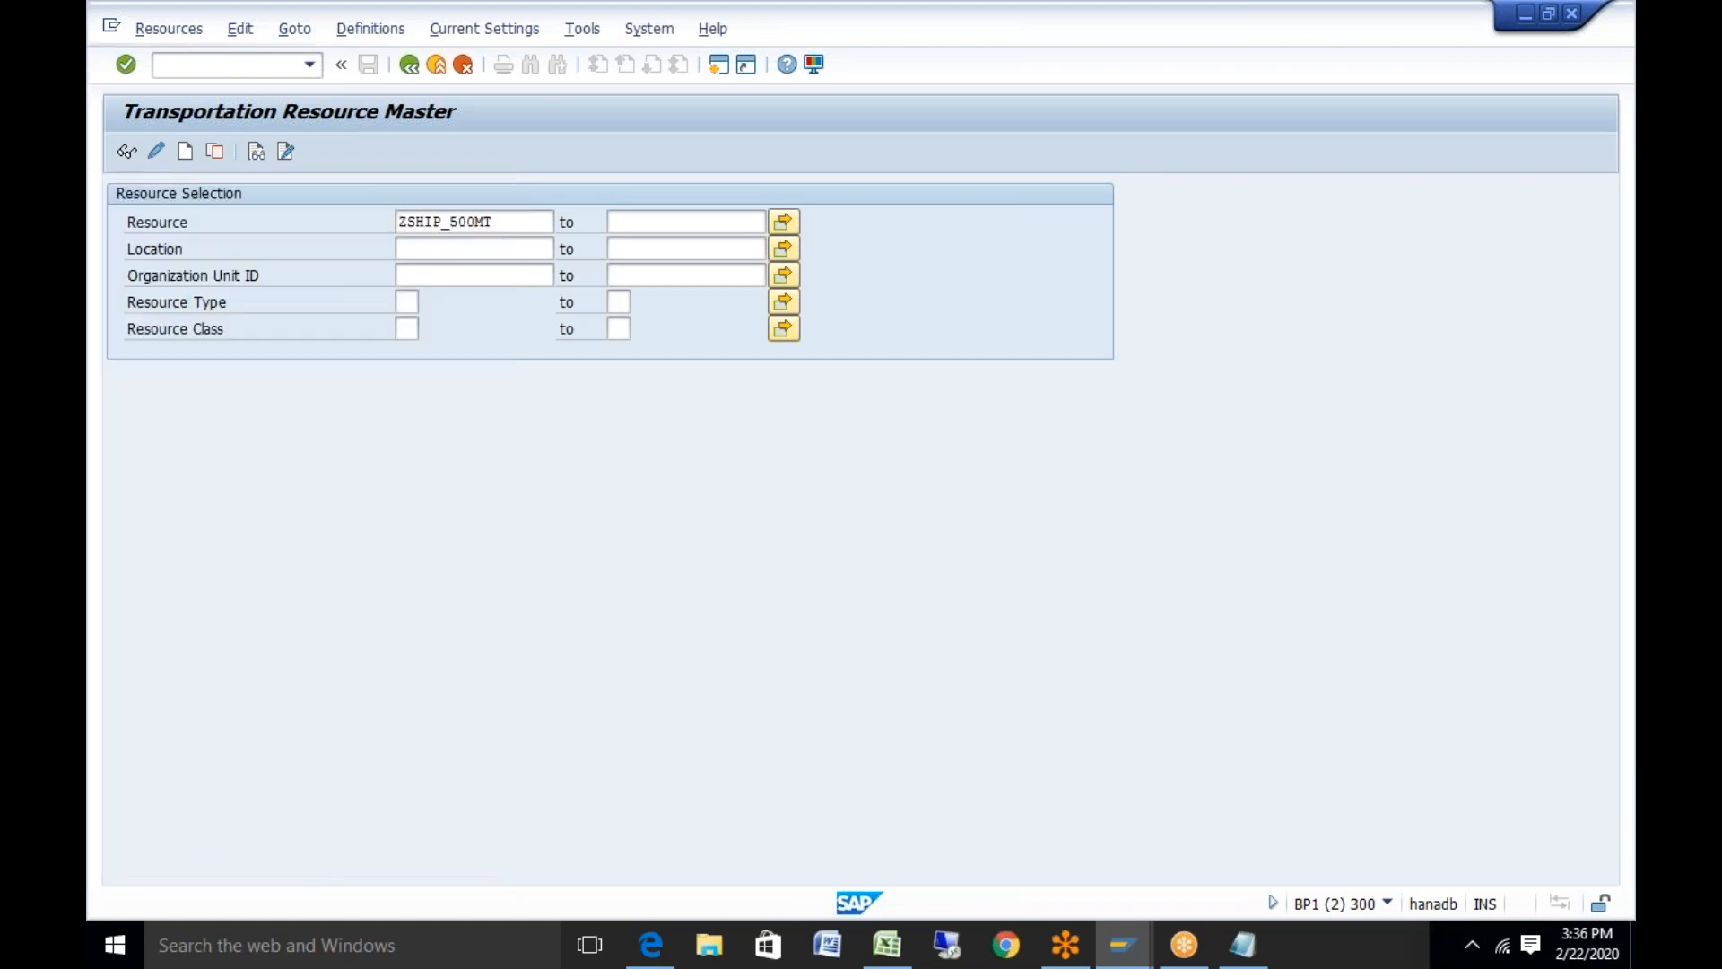
Display ZSHIP_500MT's header data, checking means of transport ZMTR3 and time zone CET
left_click(128, 151)
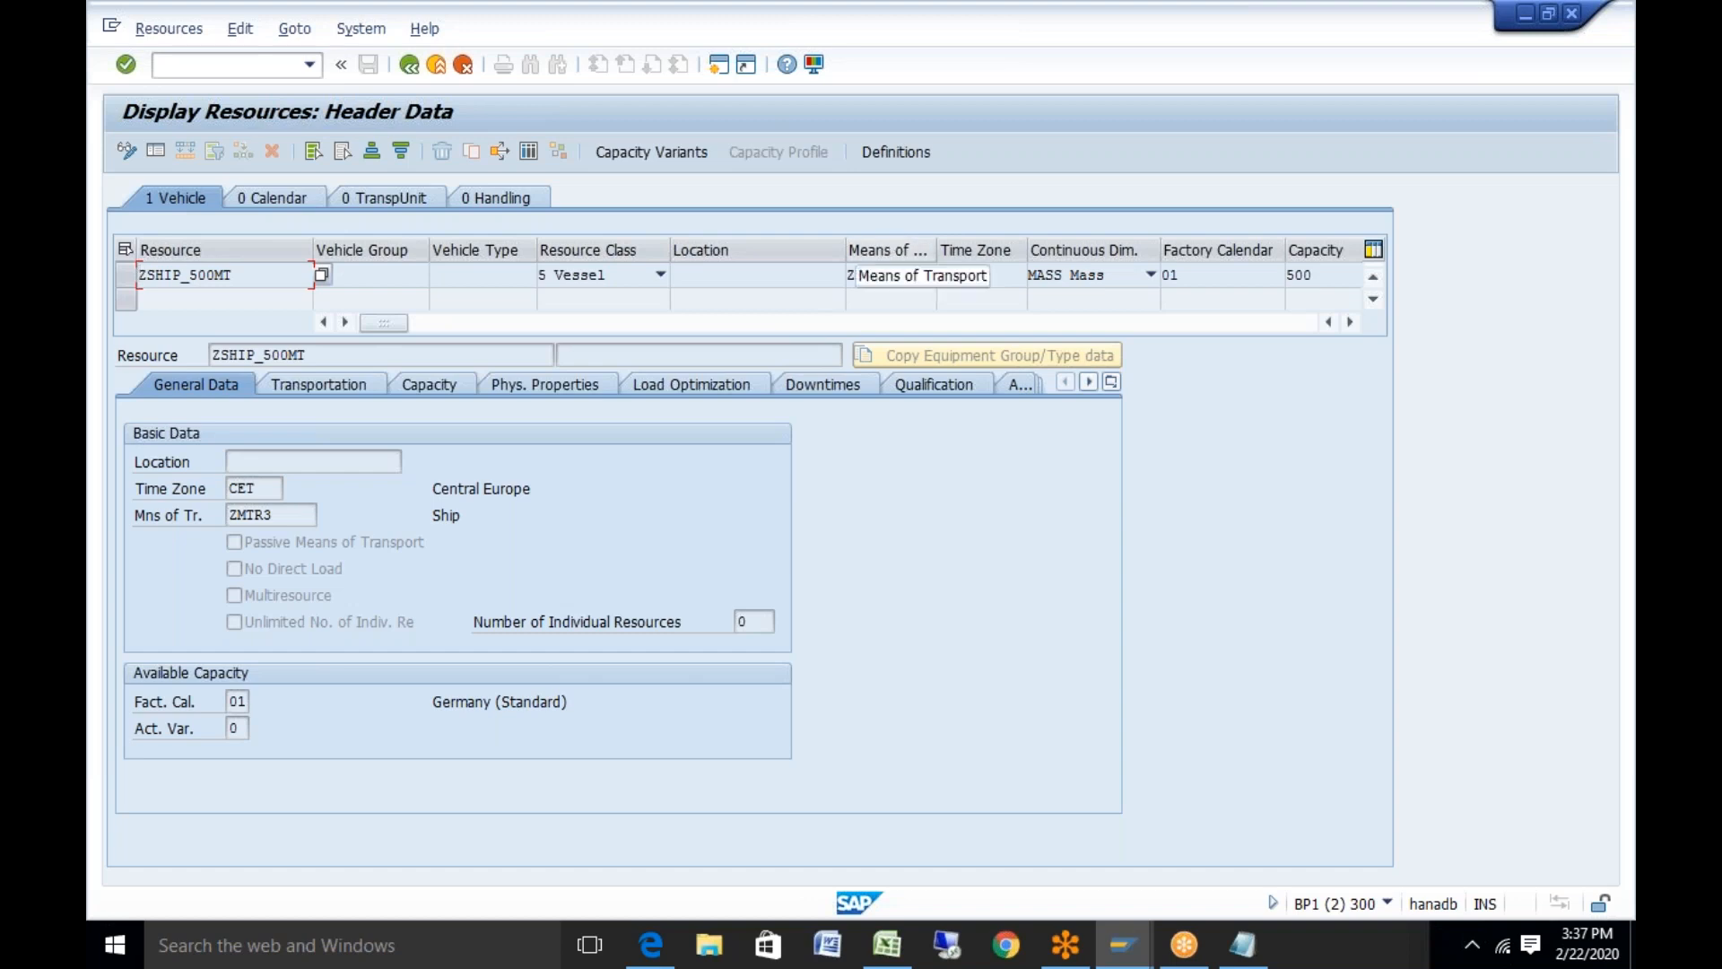
left_click(1260, 953)
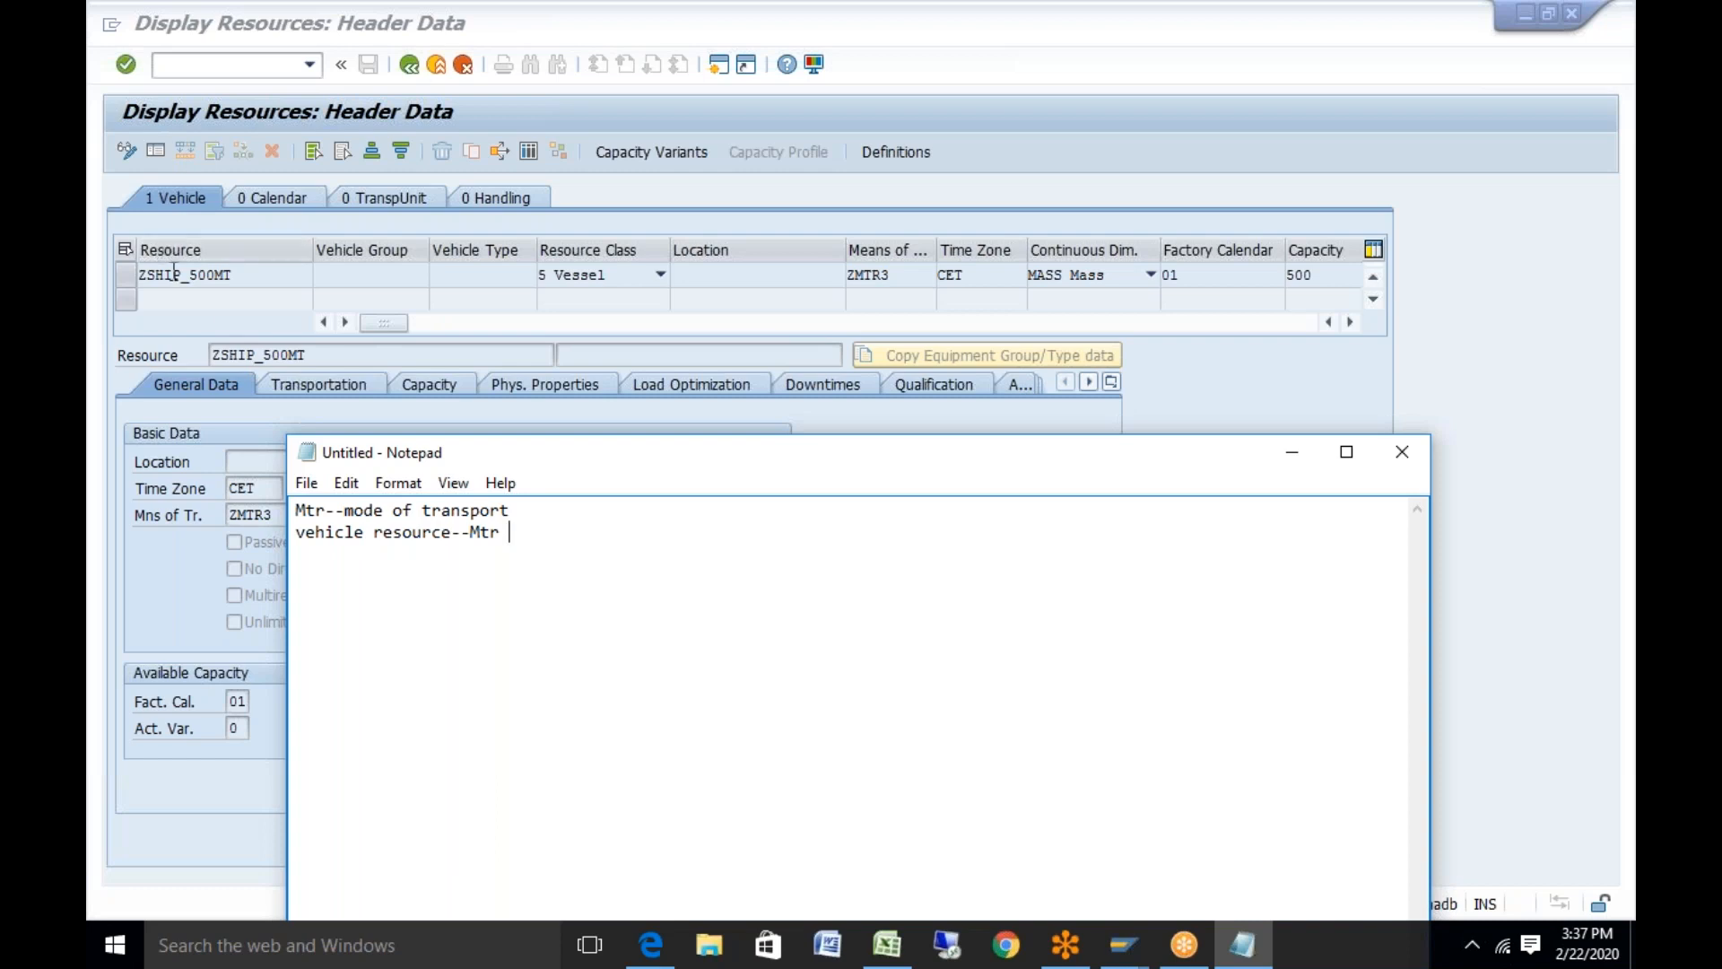
left_click(880, 270)
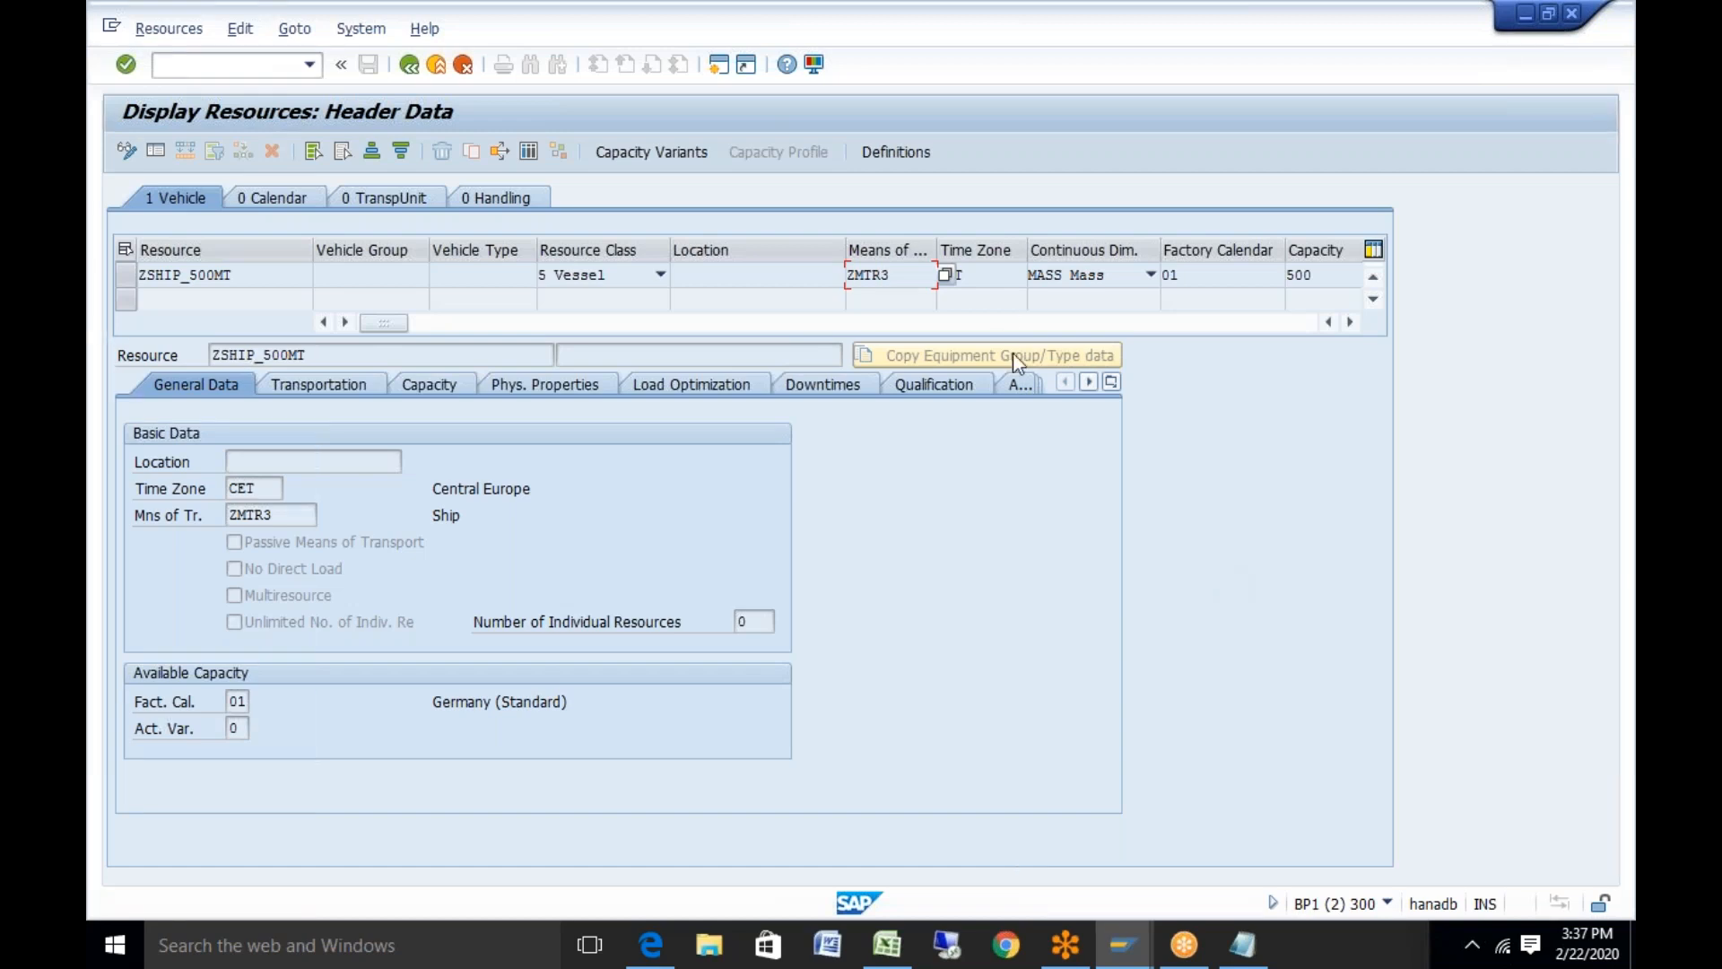
left_click(973, 275)
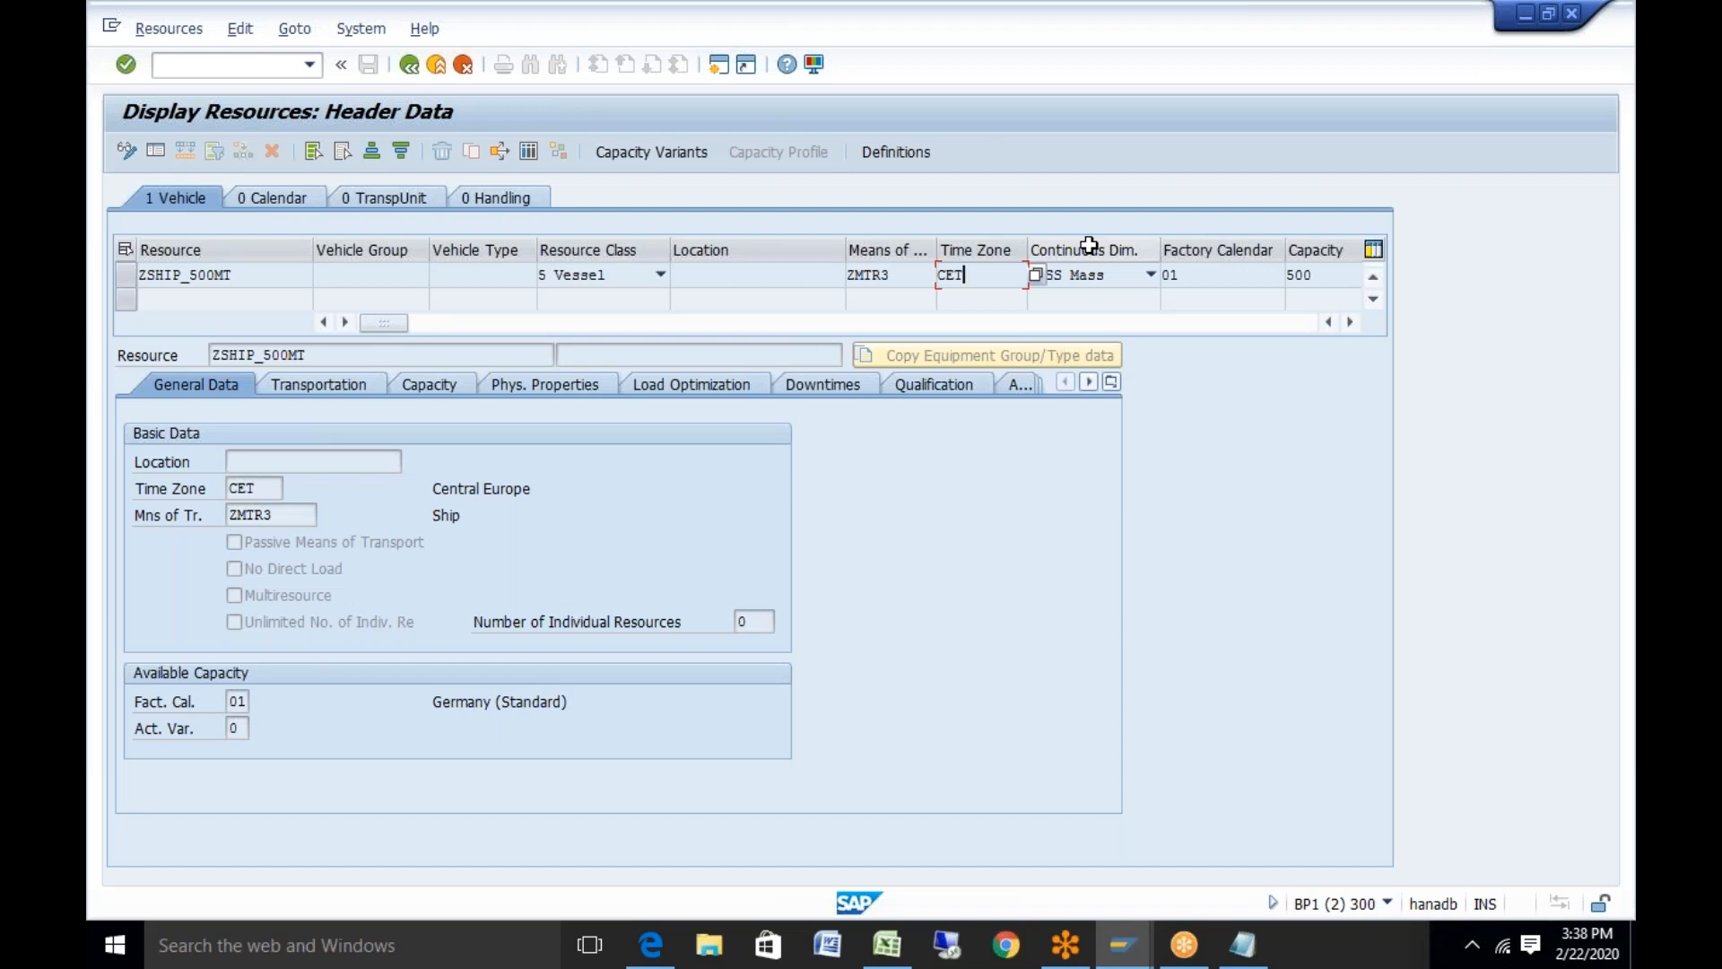
Keep MASS as continuous dimension and view ZSHIP_500MT's transportation data, valid 05.01.2020–31.12.2020
left_click(1149, 276)
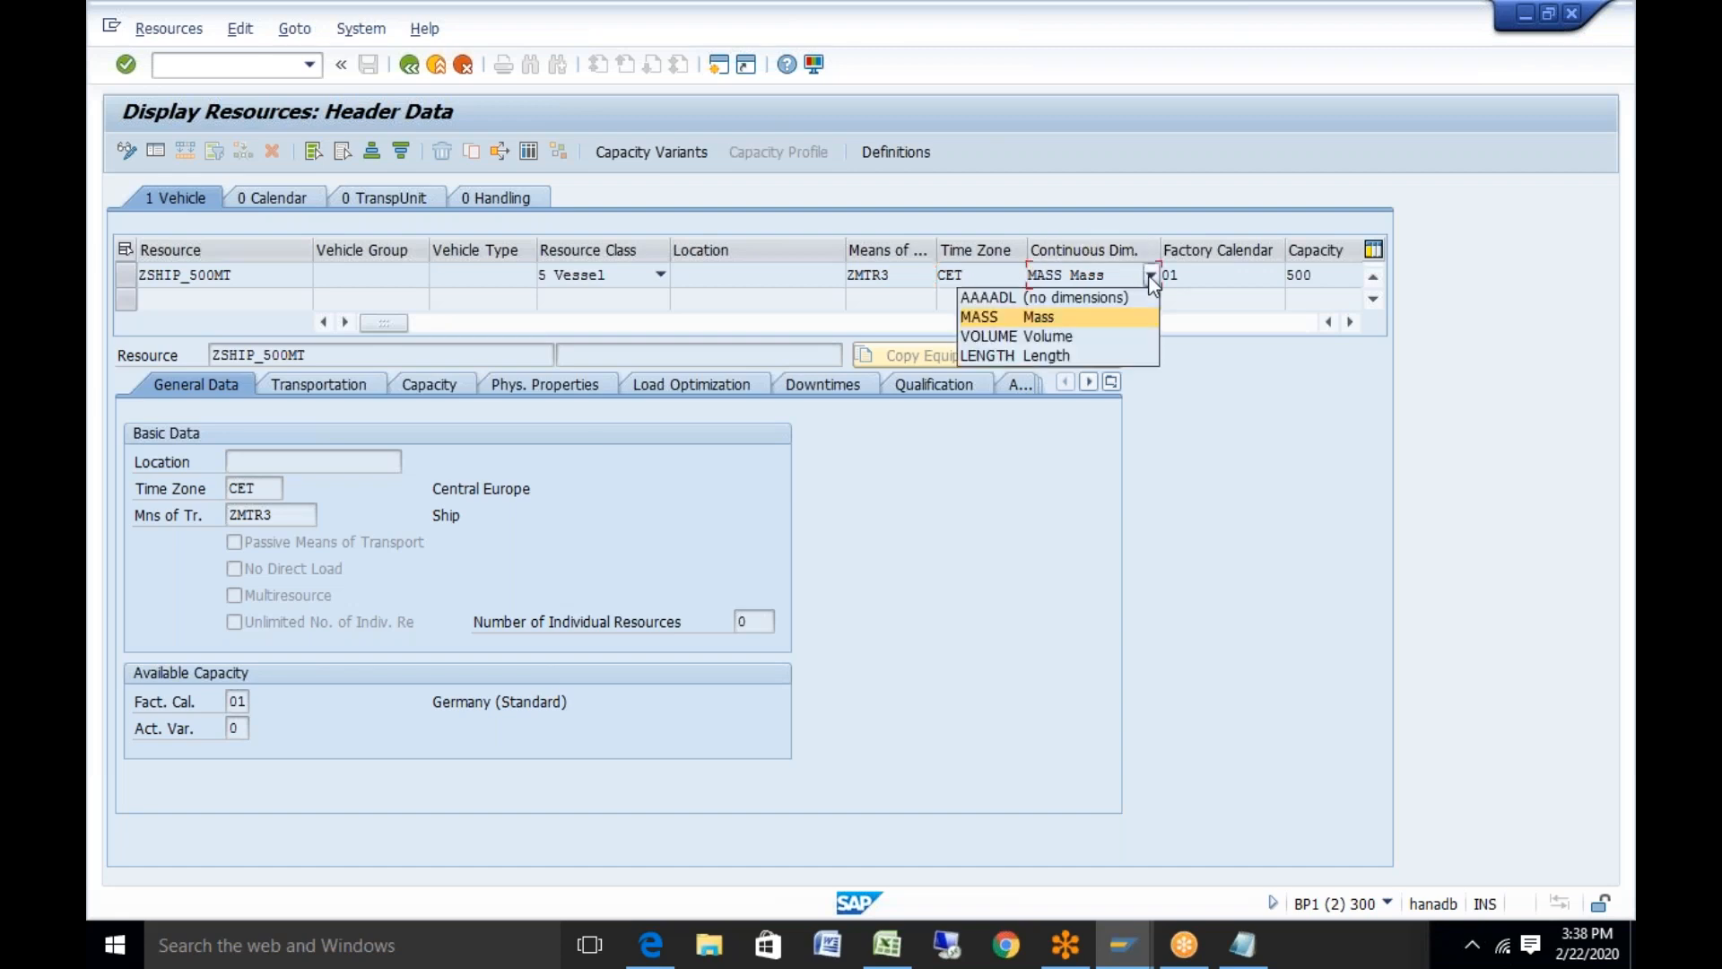
left_click(1278, 415)
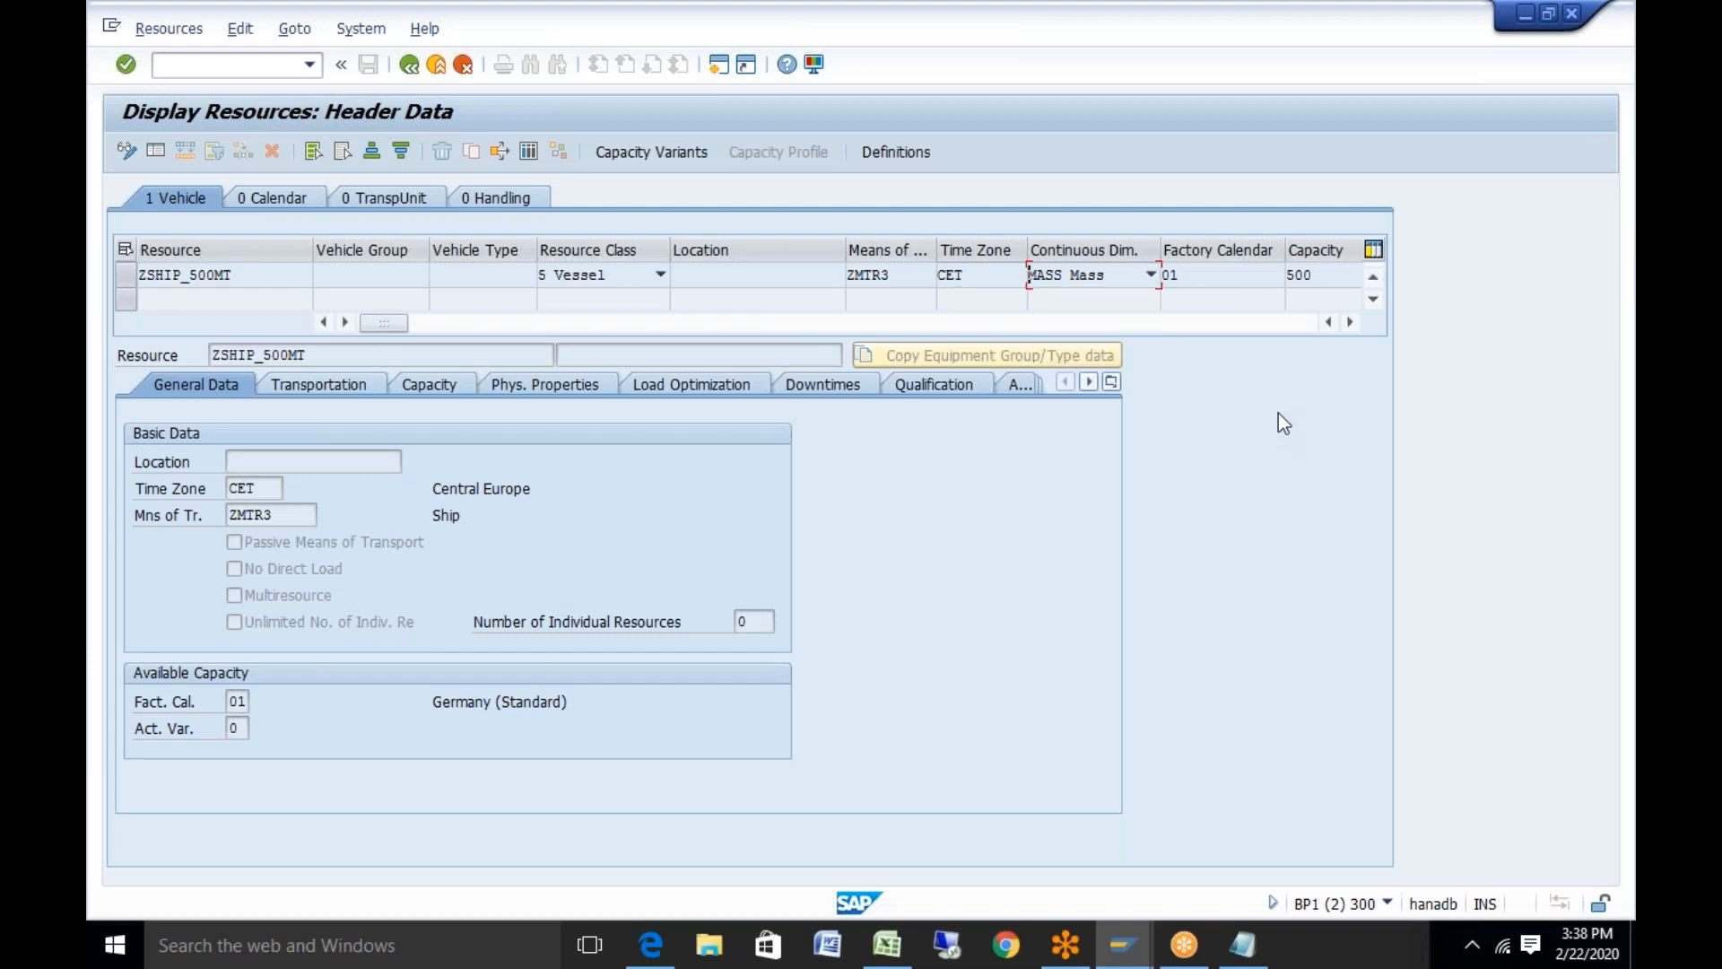
left_click(1351, 325)
left_click(1350, 325)
left_click(1351, 324)
left_click(1351, 325)
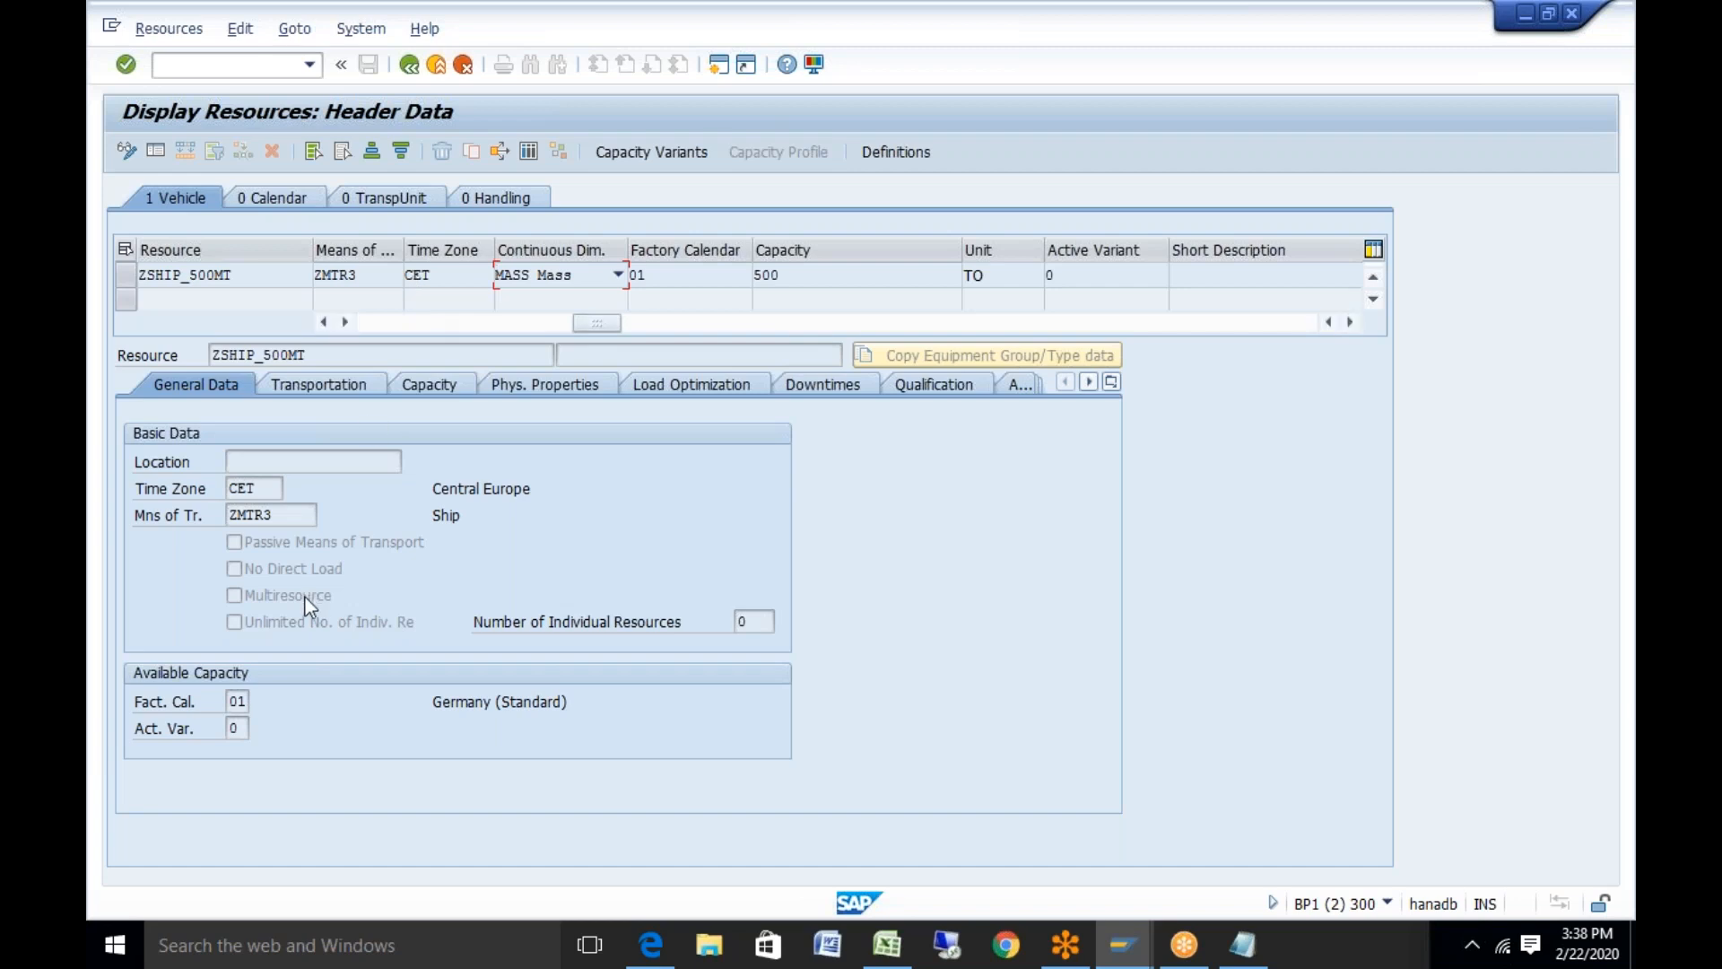
left_click(316, 392)
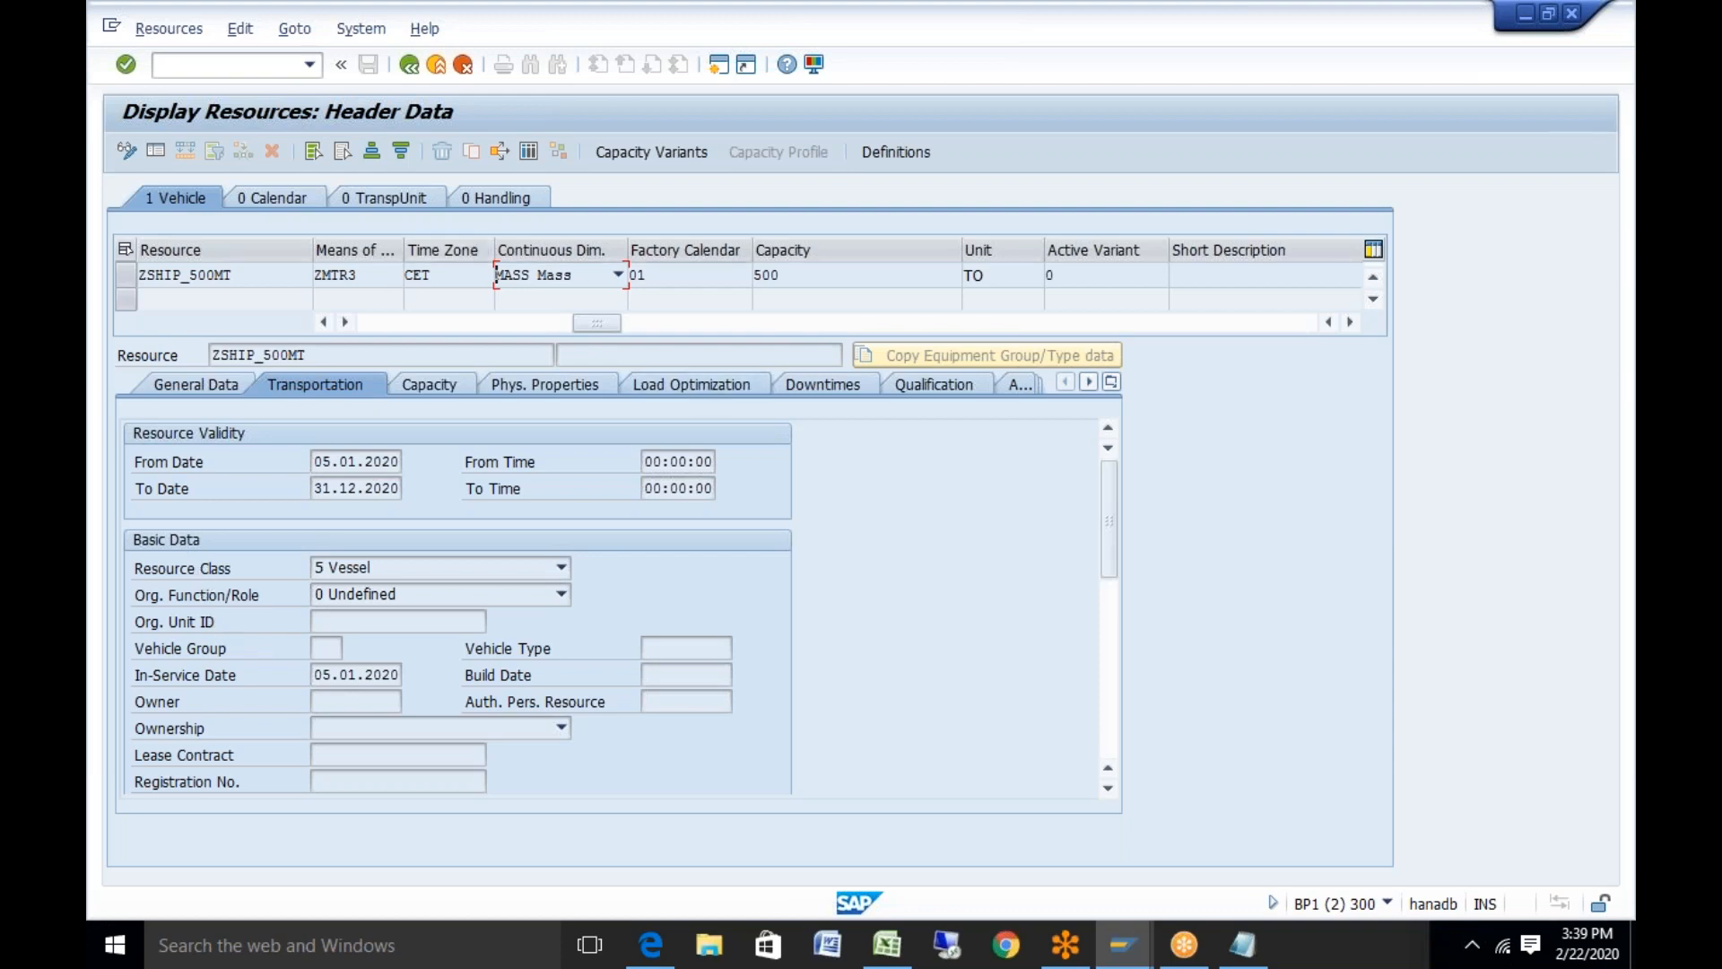
left_click_drag(587, 321, 462, 321)
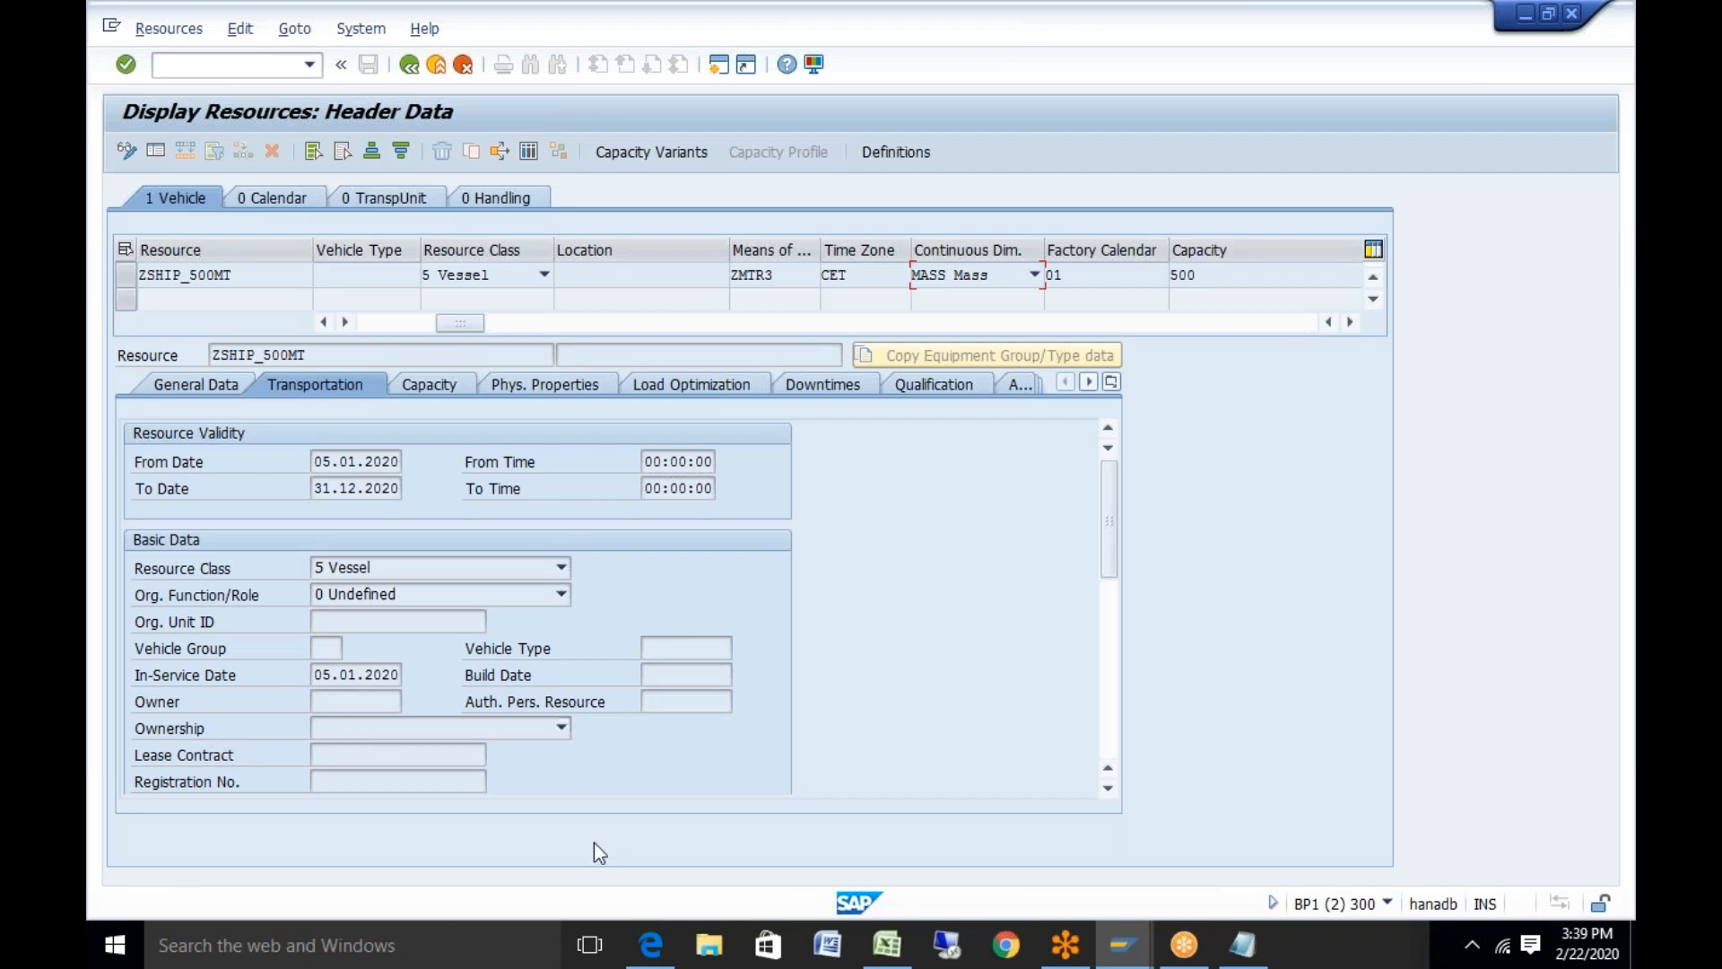
left_click(565, 734)
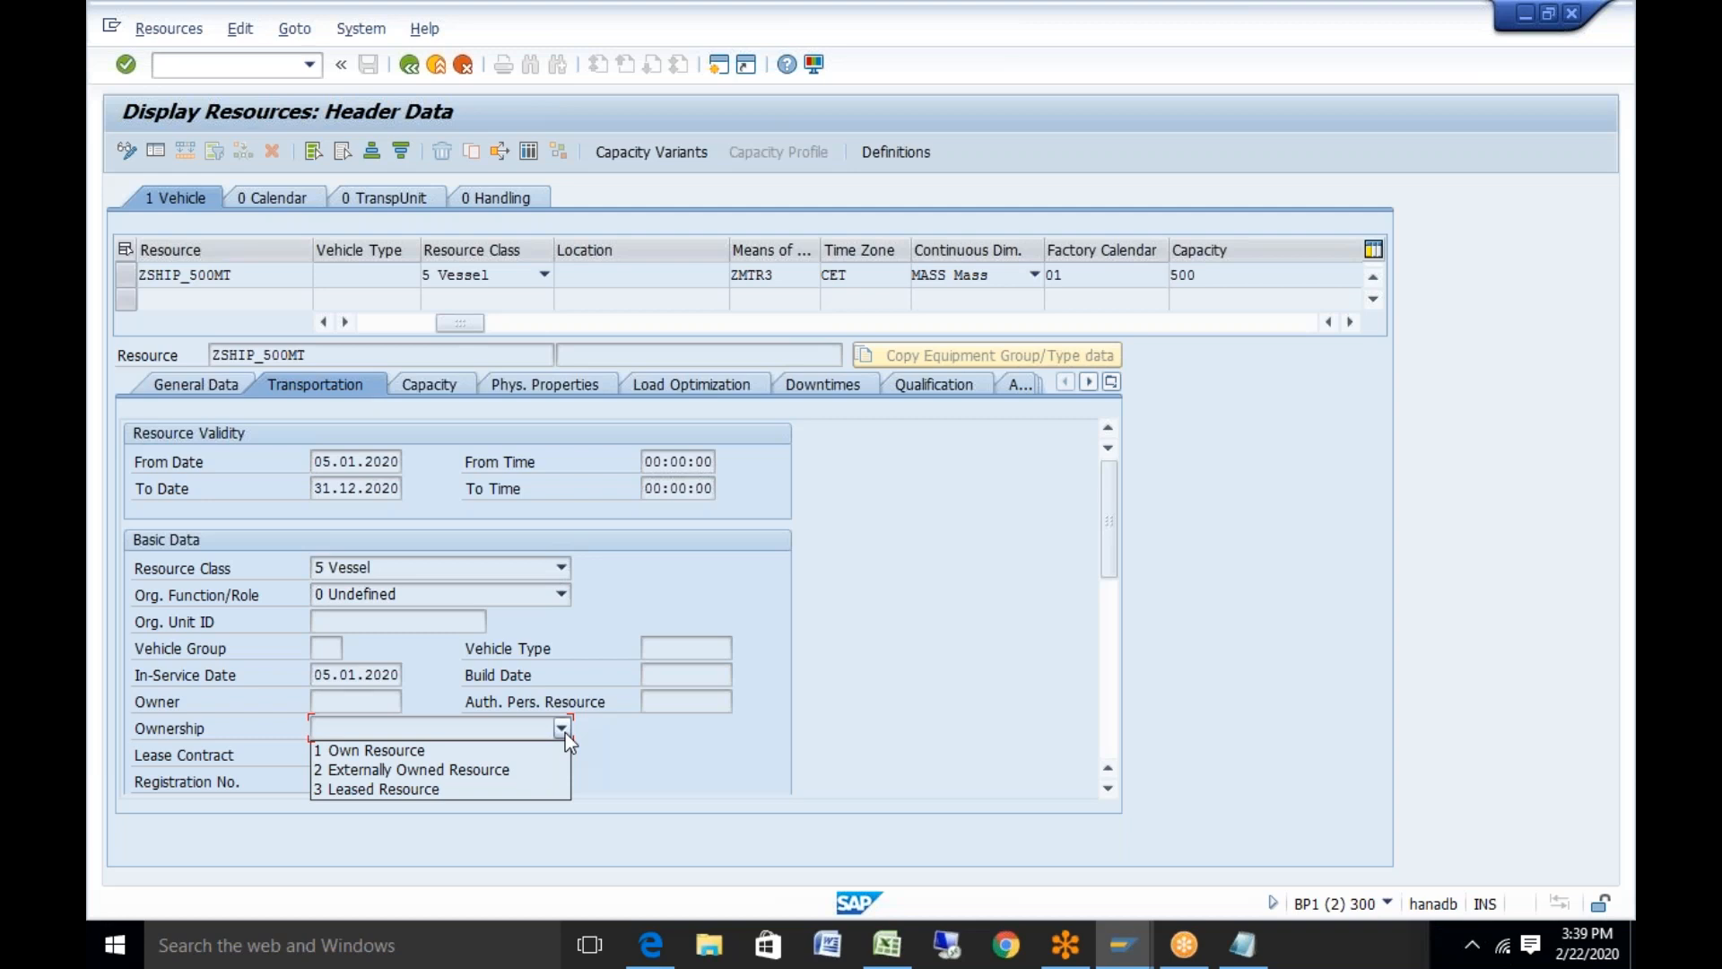
left_click(1111, 550)
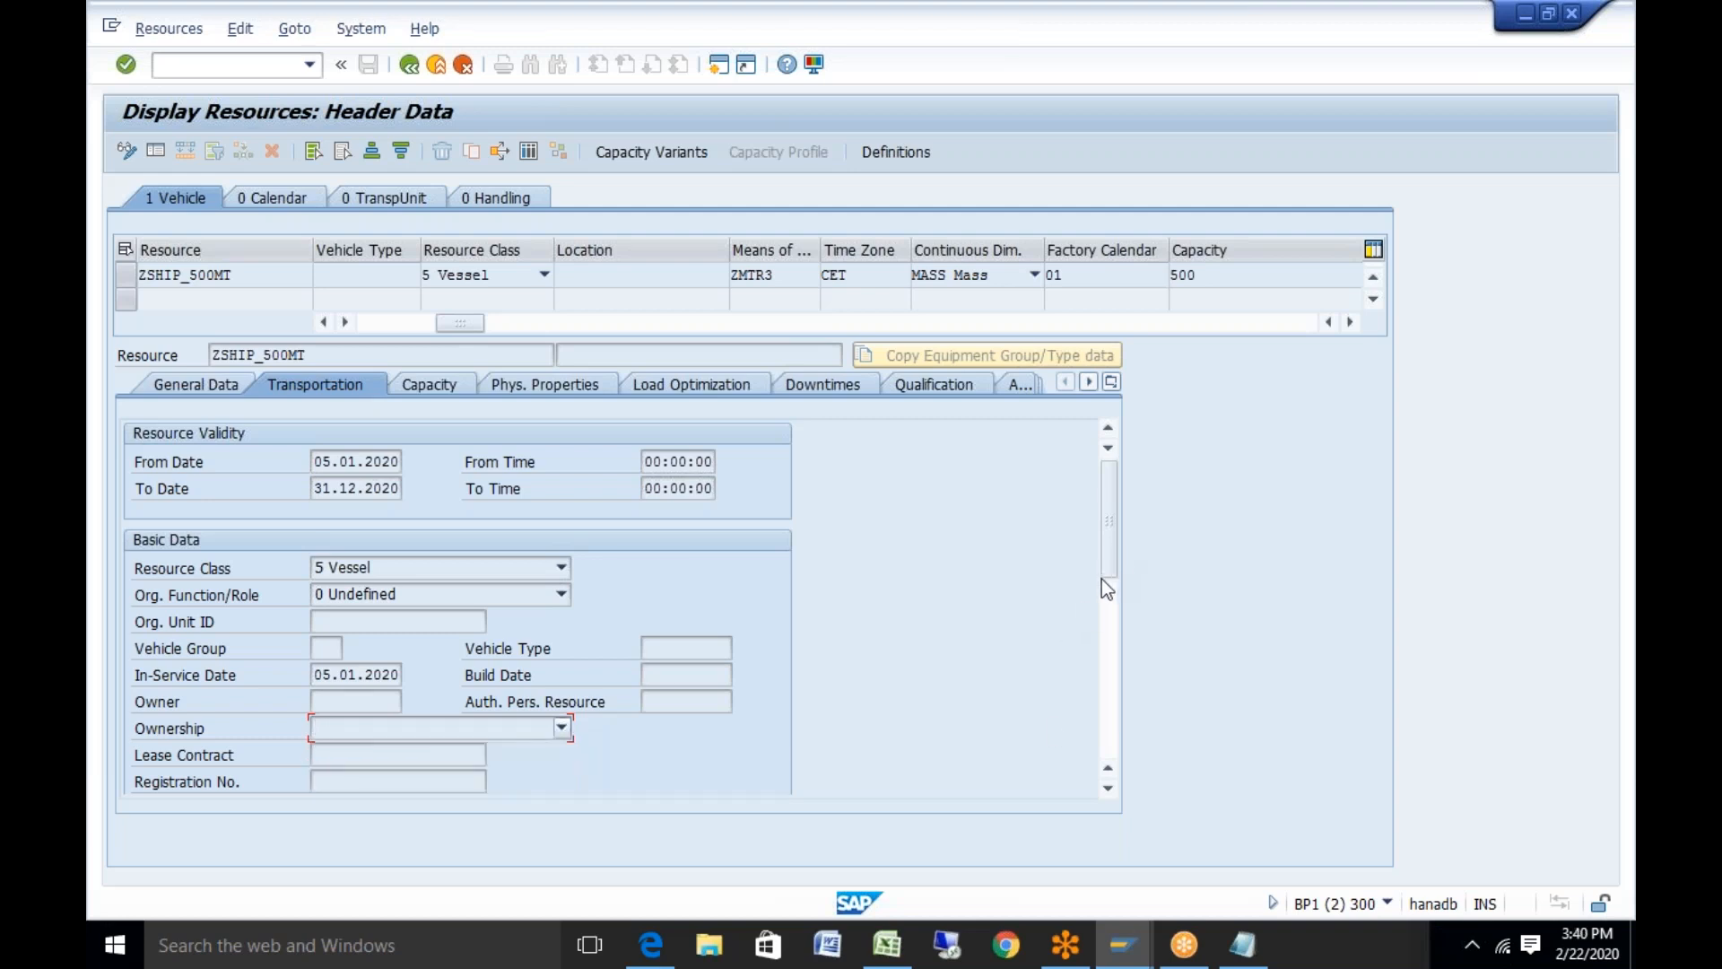
left_click(1109, 789)
left_click(1110, 789)
left_click(1109, 789)
left_click(1110, 789)
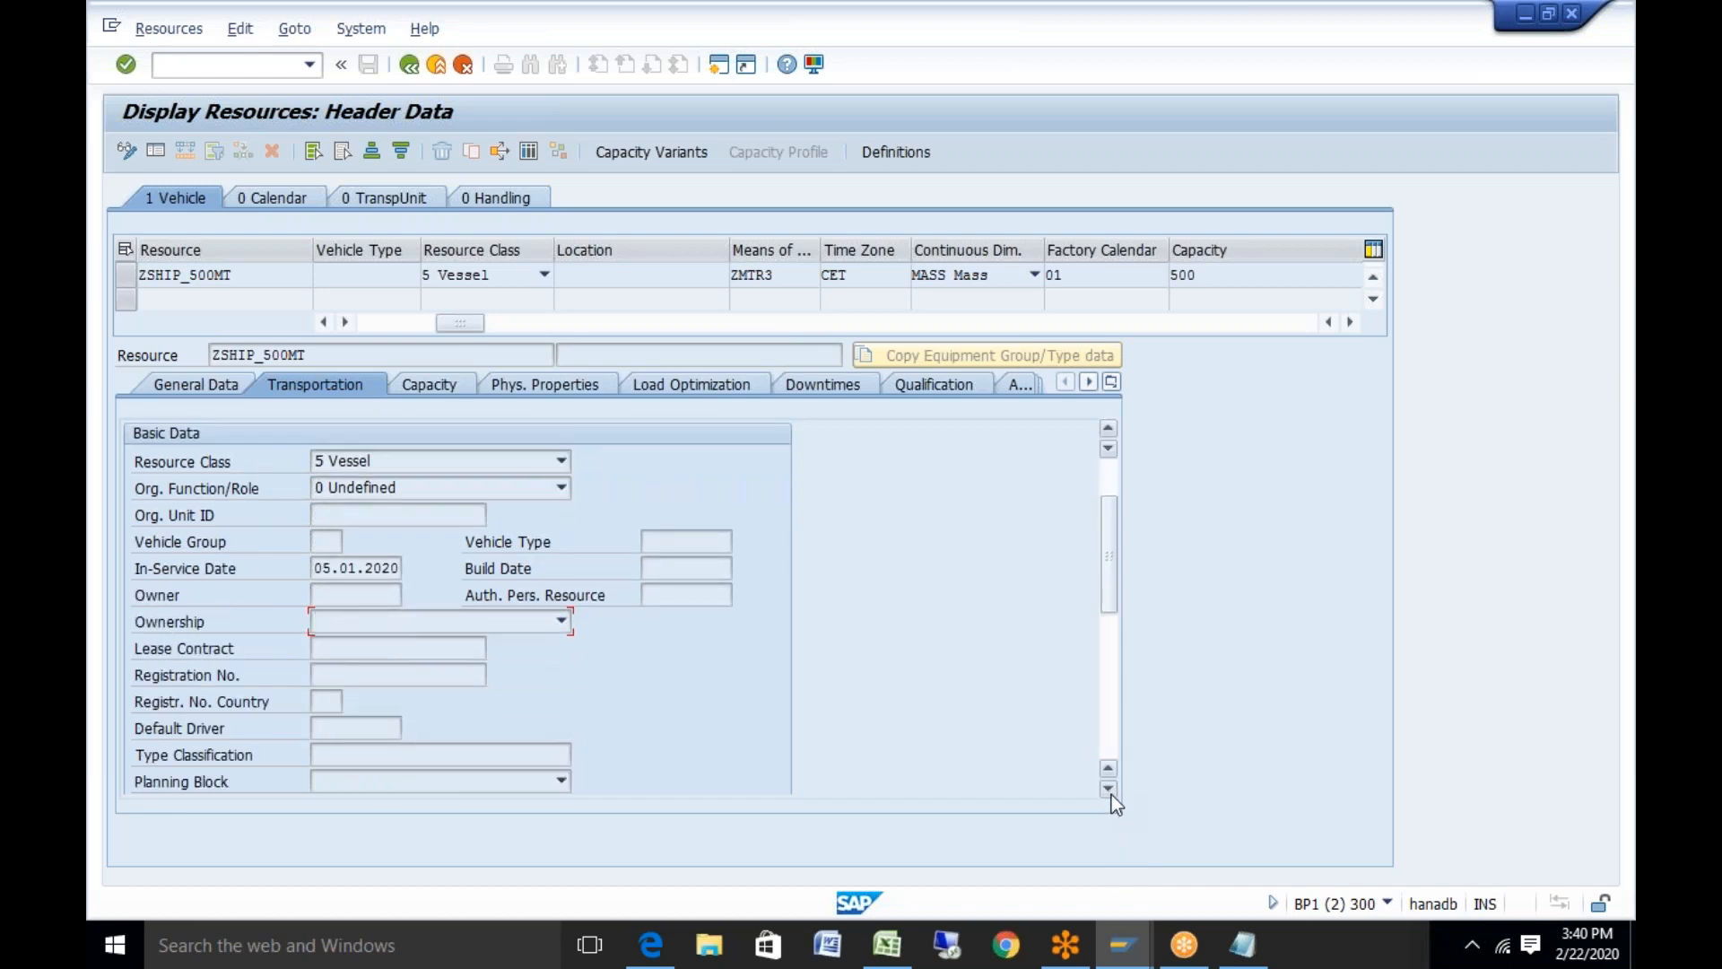
left_click(314, 726)
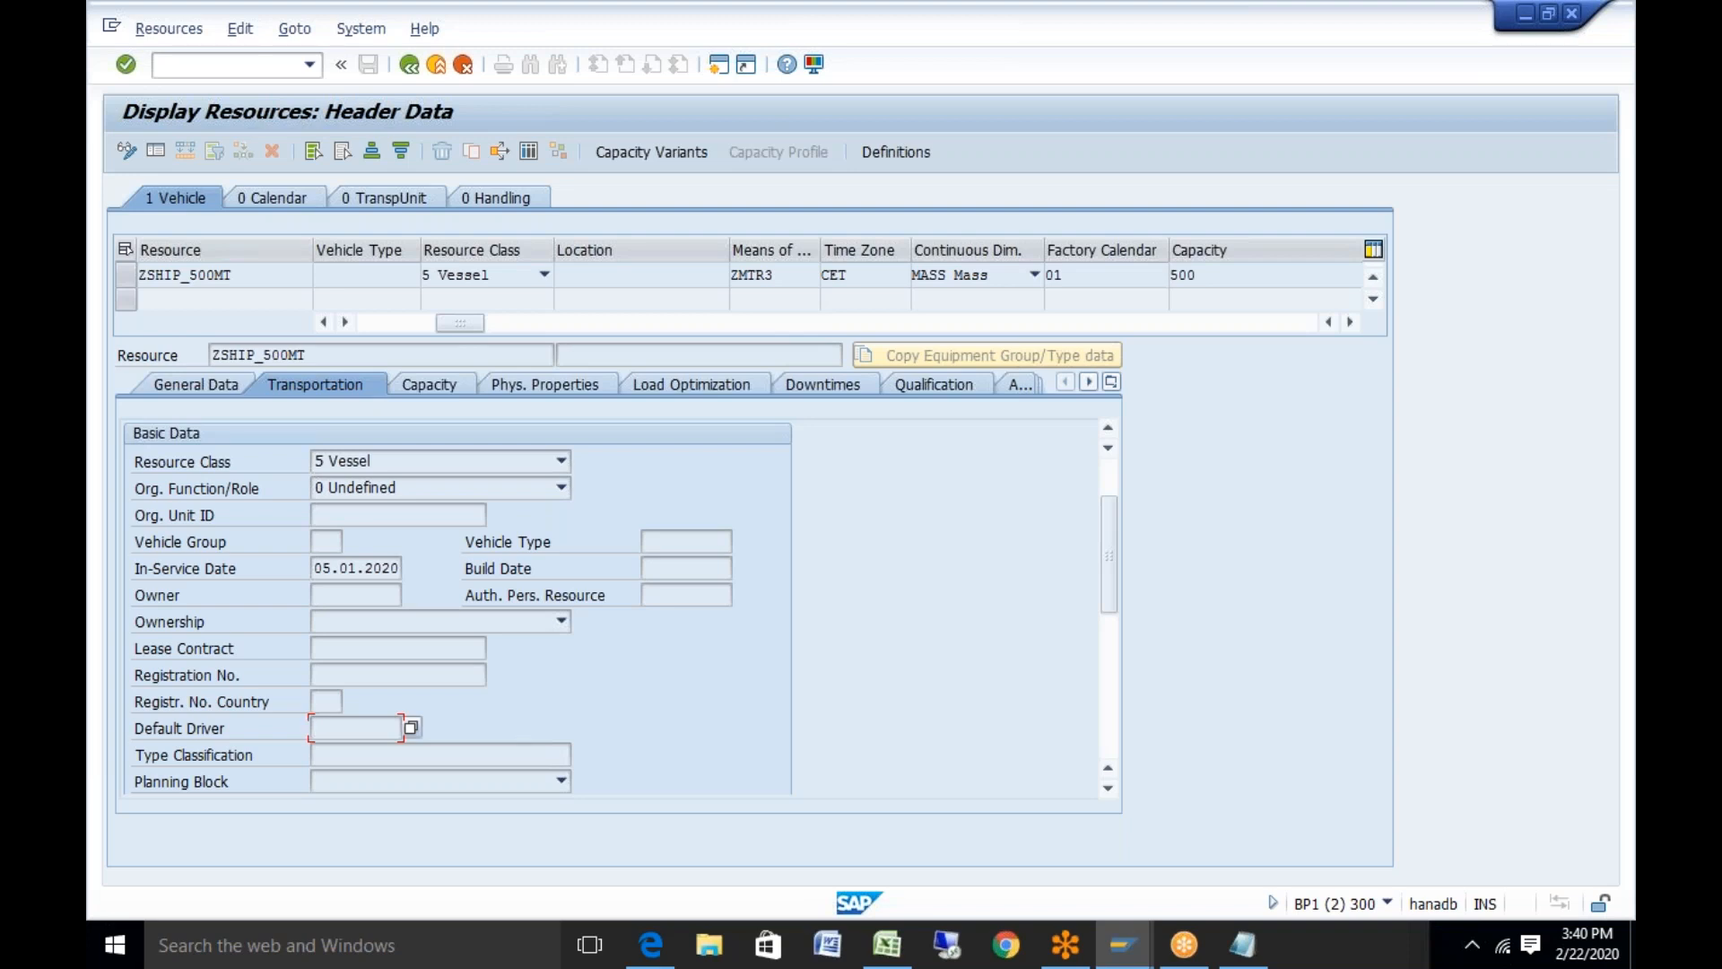
left_click(562, 782)
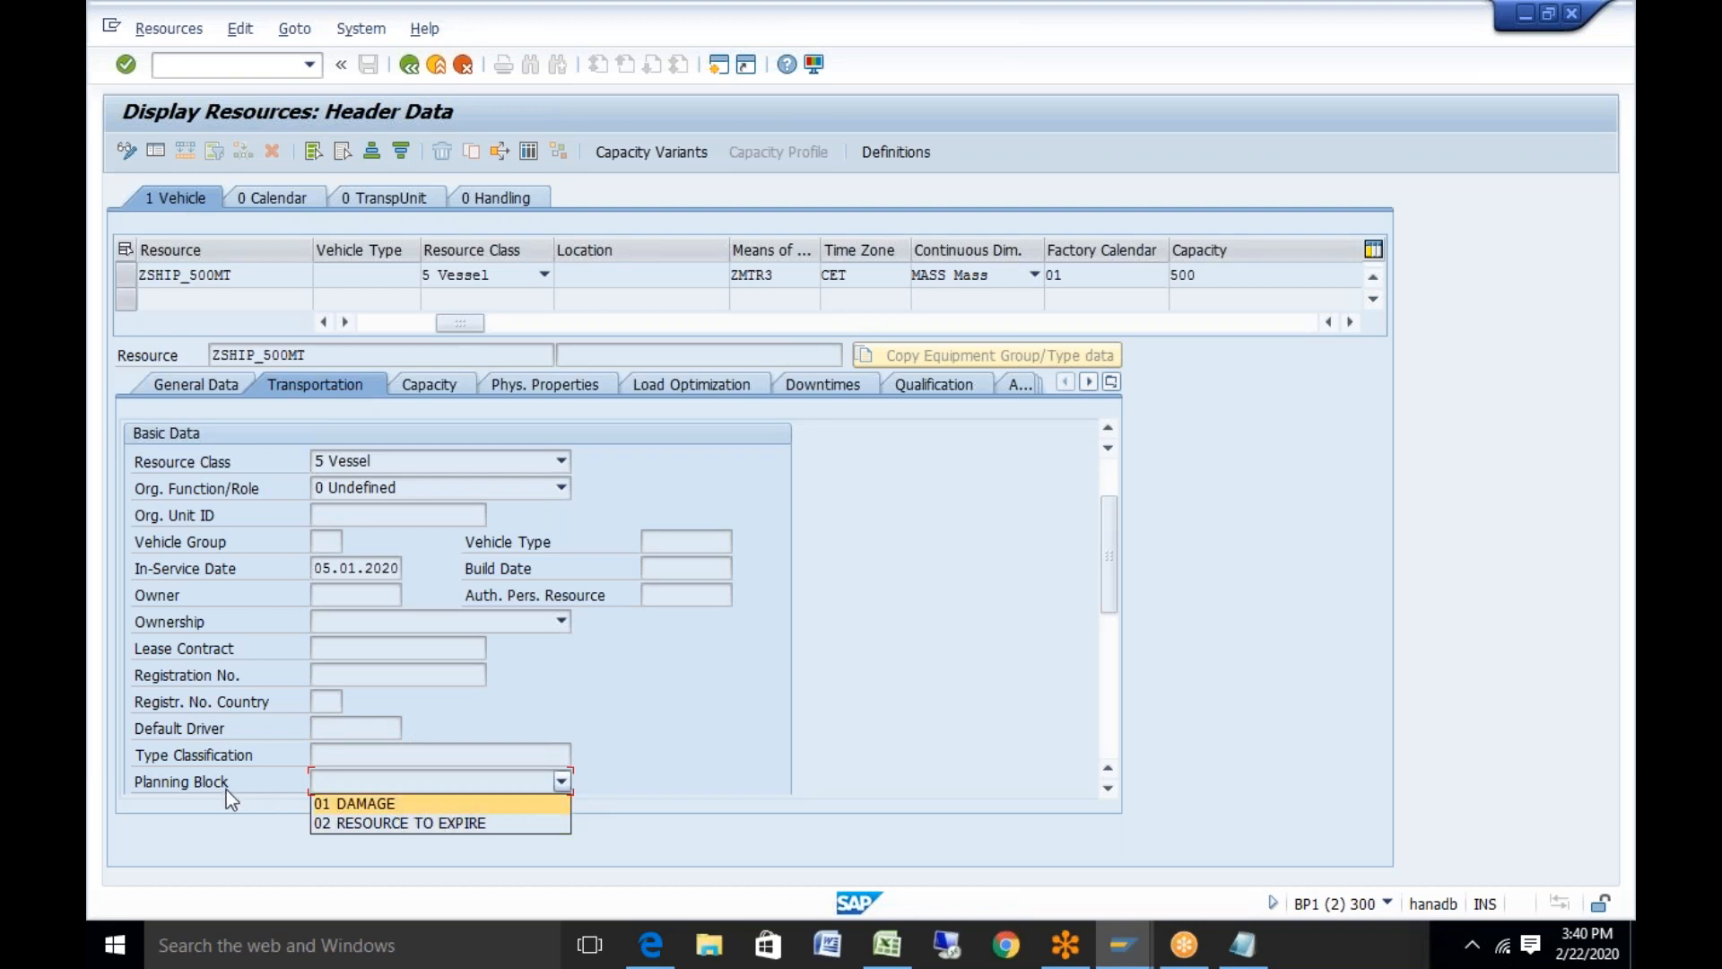
left_click(1139, 950)
Return to the unsaved YV1 vehicle type entry, save it, and exit to the IMG
left_click(1141, 956)
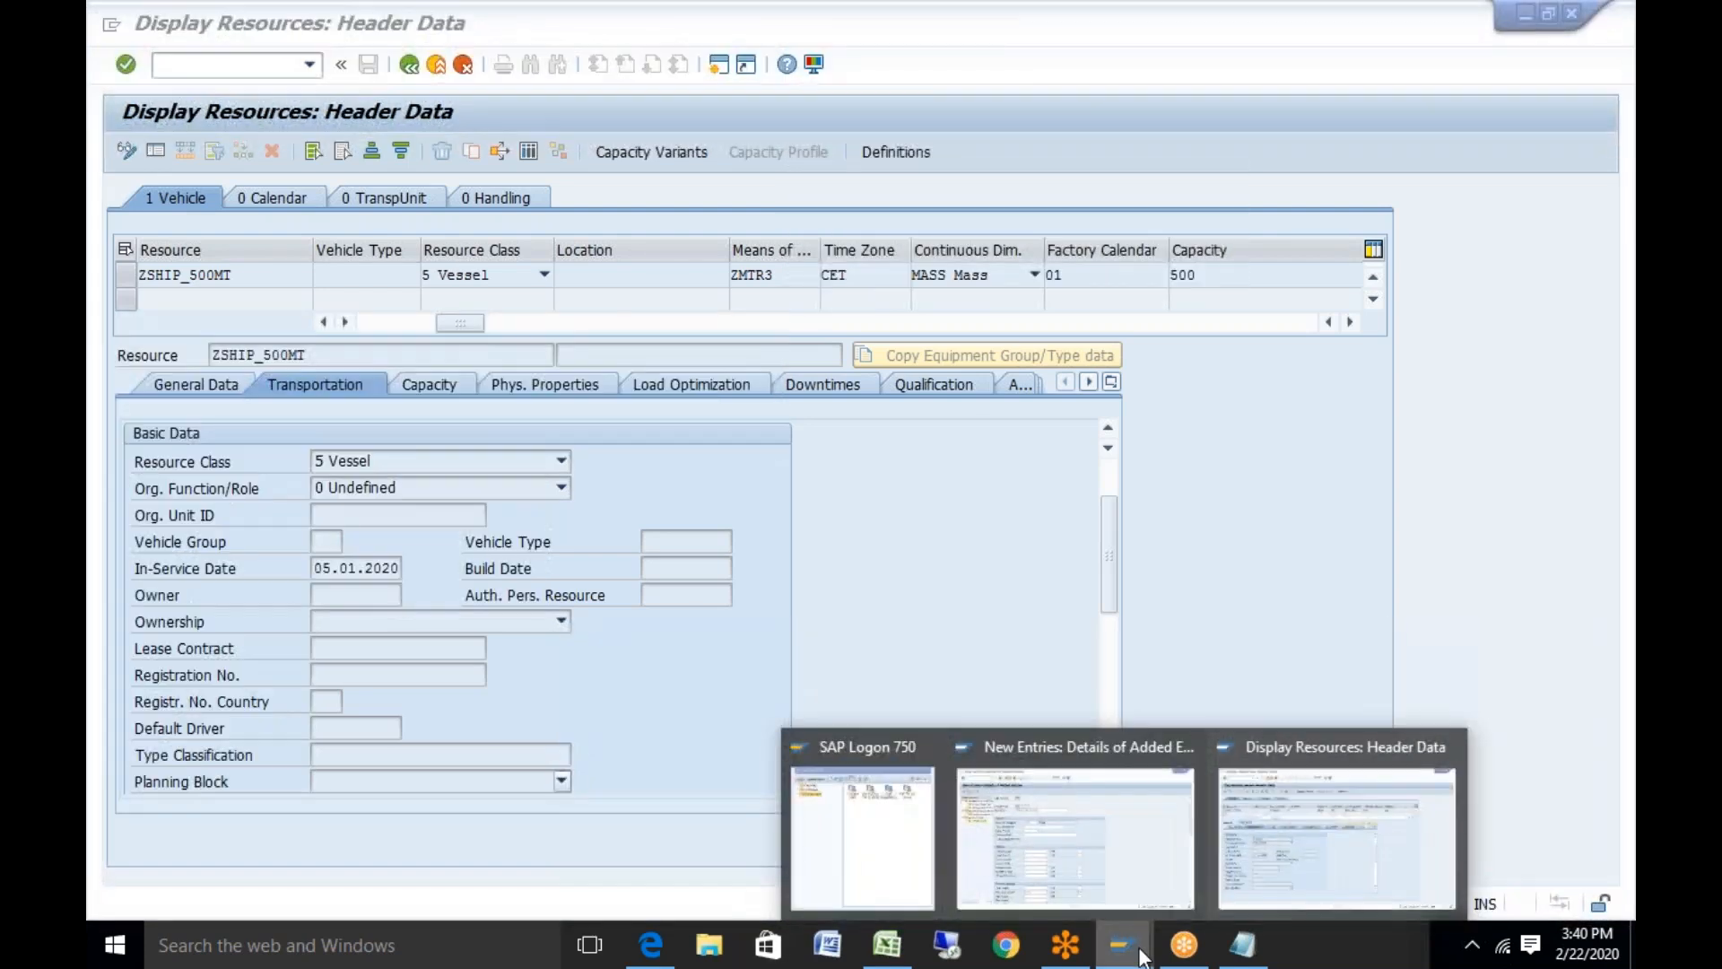
left_click(1112, 804)
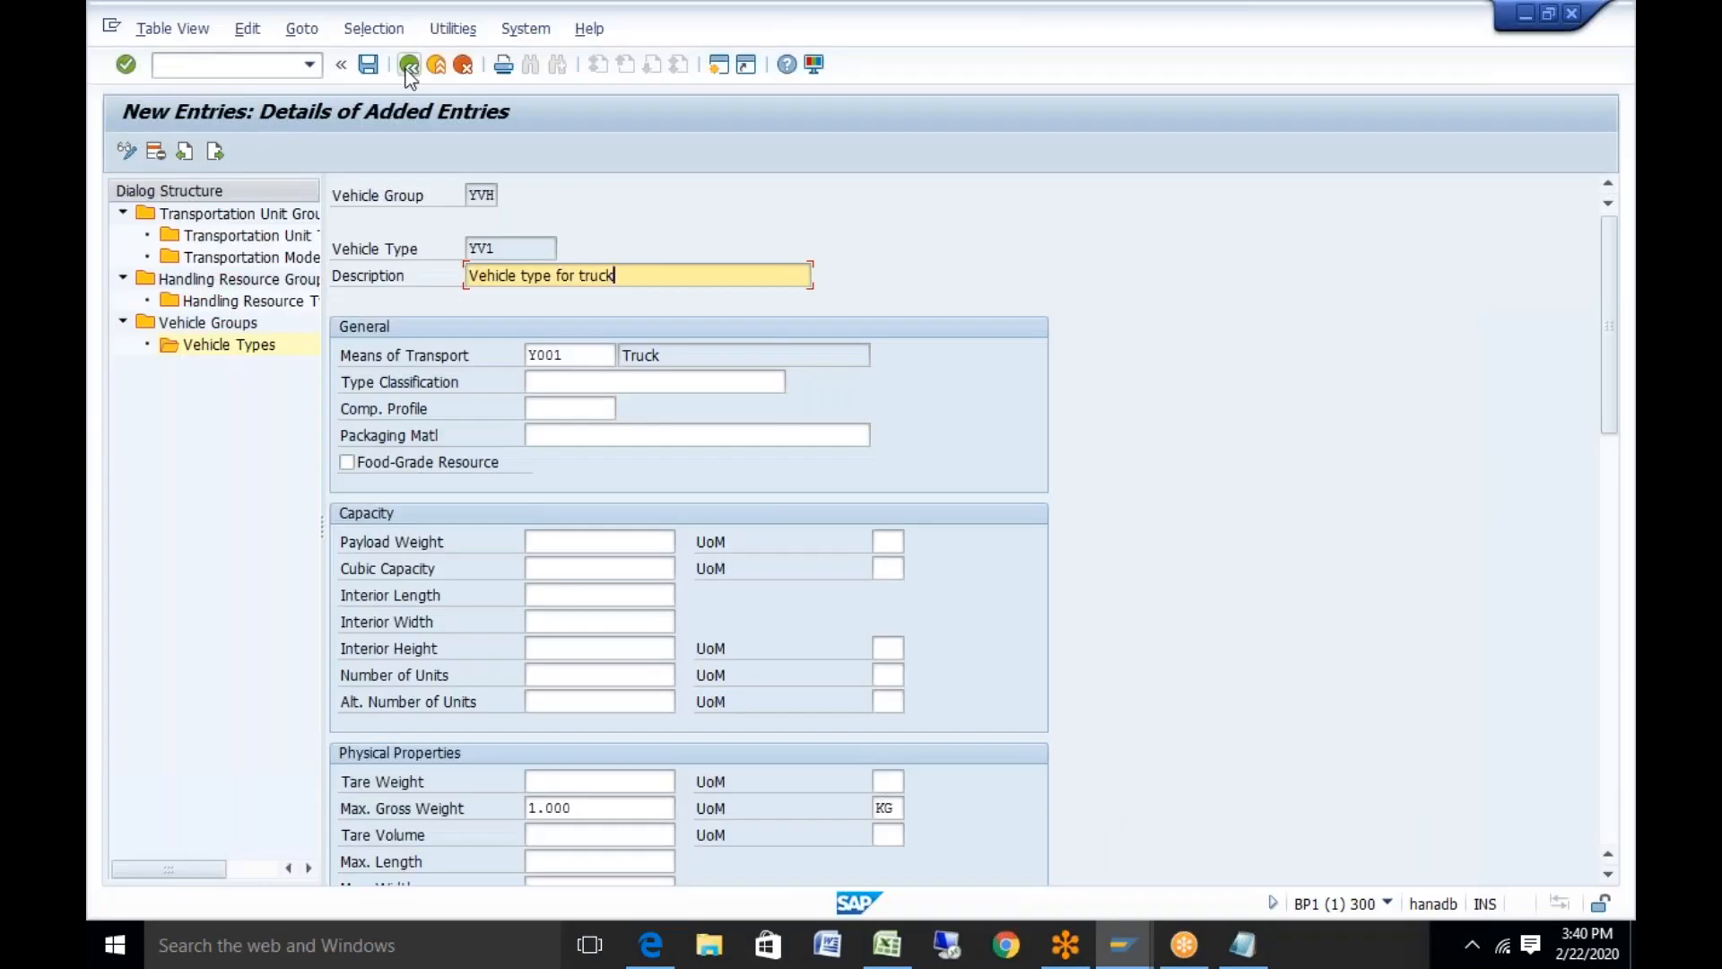
key("ctrl+s")
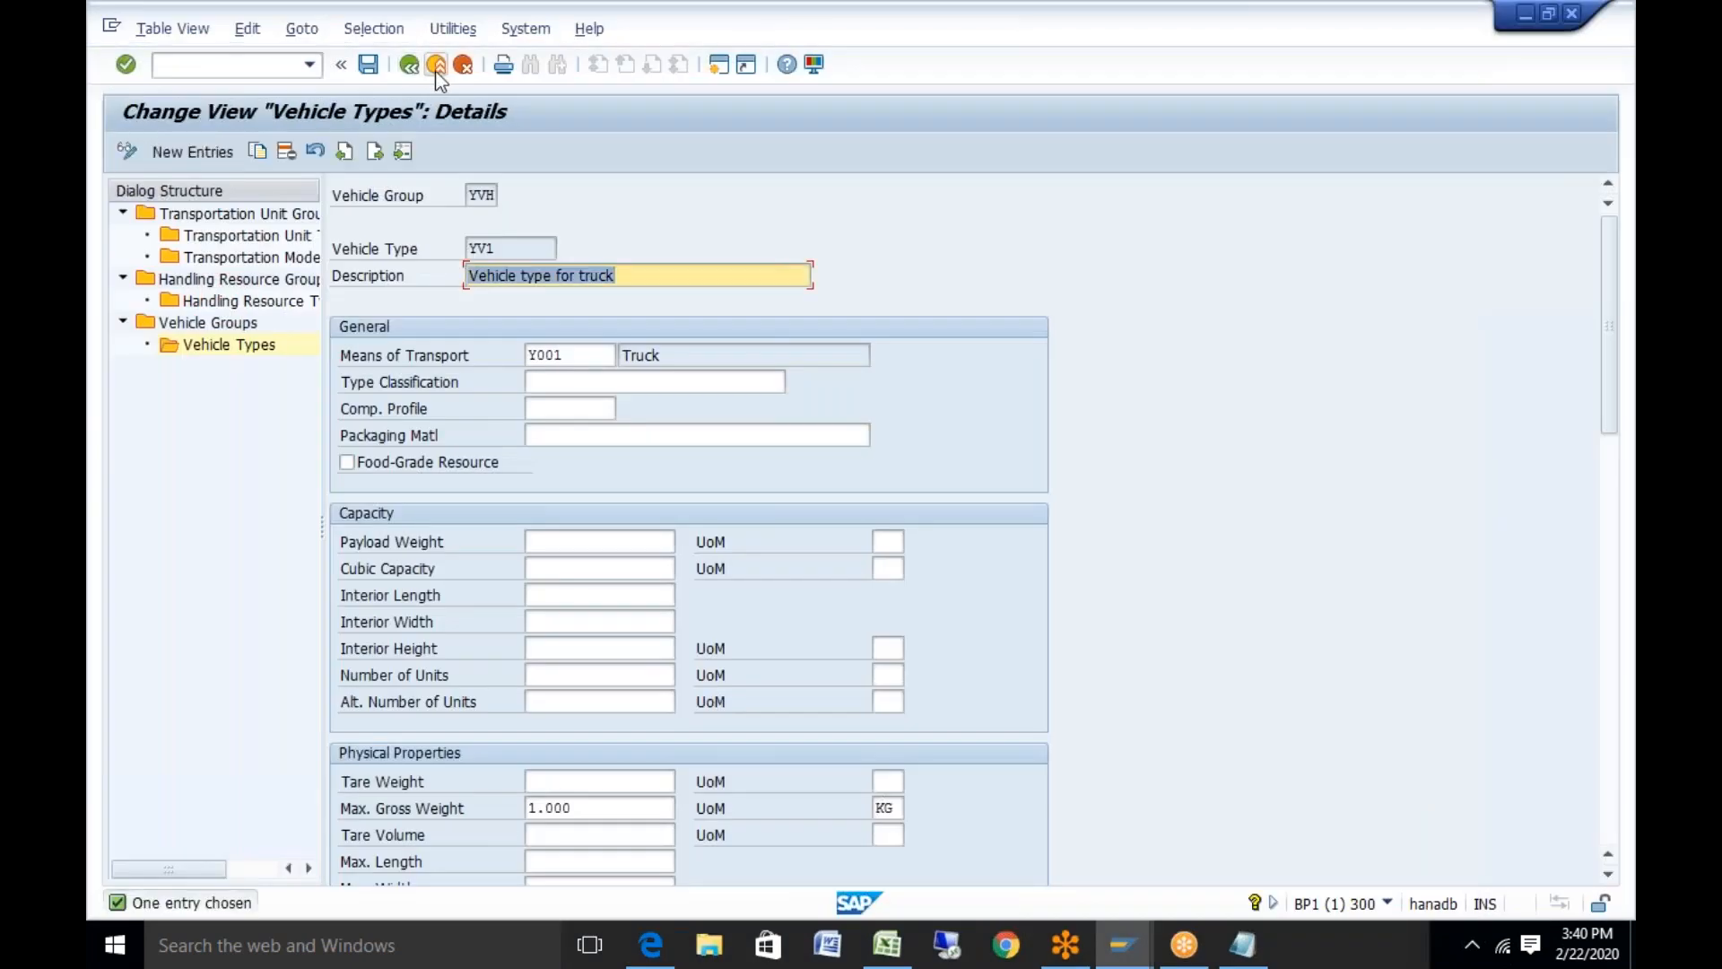
left_click(436, 70)
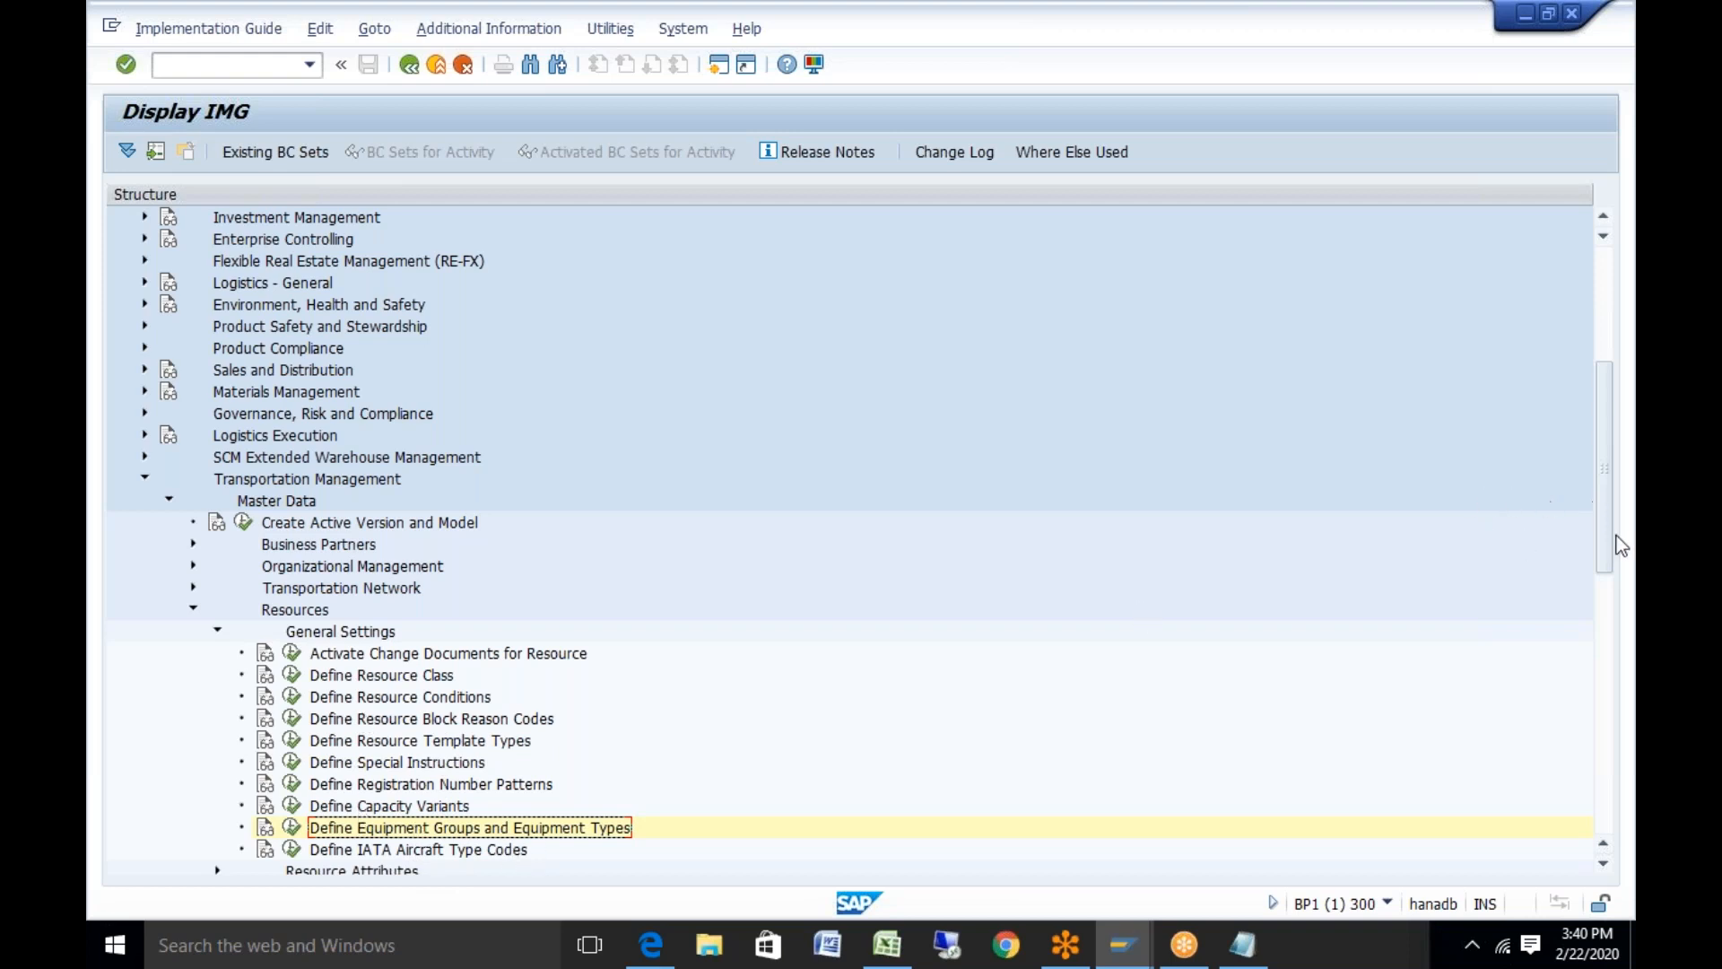
Open the Means of Transport and Compartment block reason codes table (01 DAMAGE, 02 RESOURCE TO EXPIRE)
left_click_drag(1611, 536, 1601, 588)
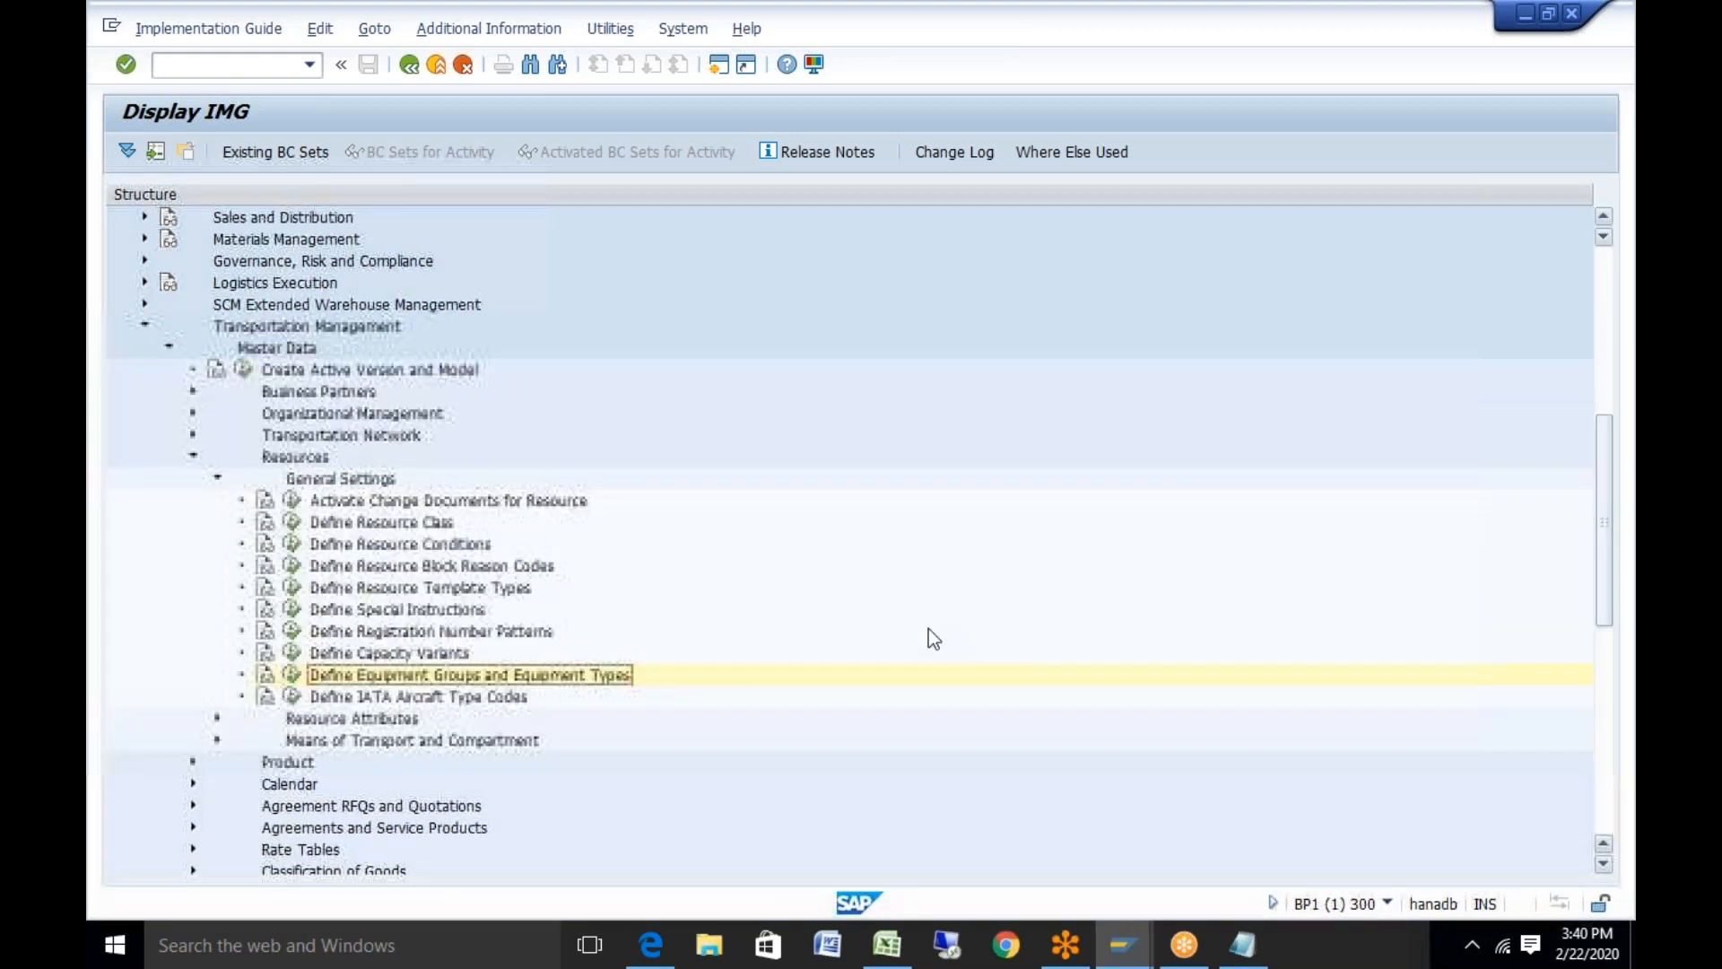
left_click(217, 720)
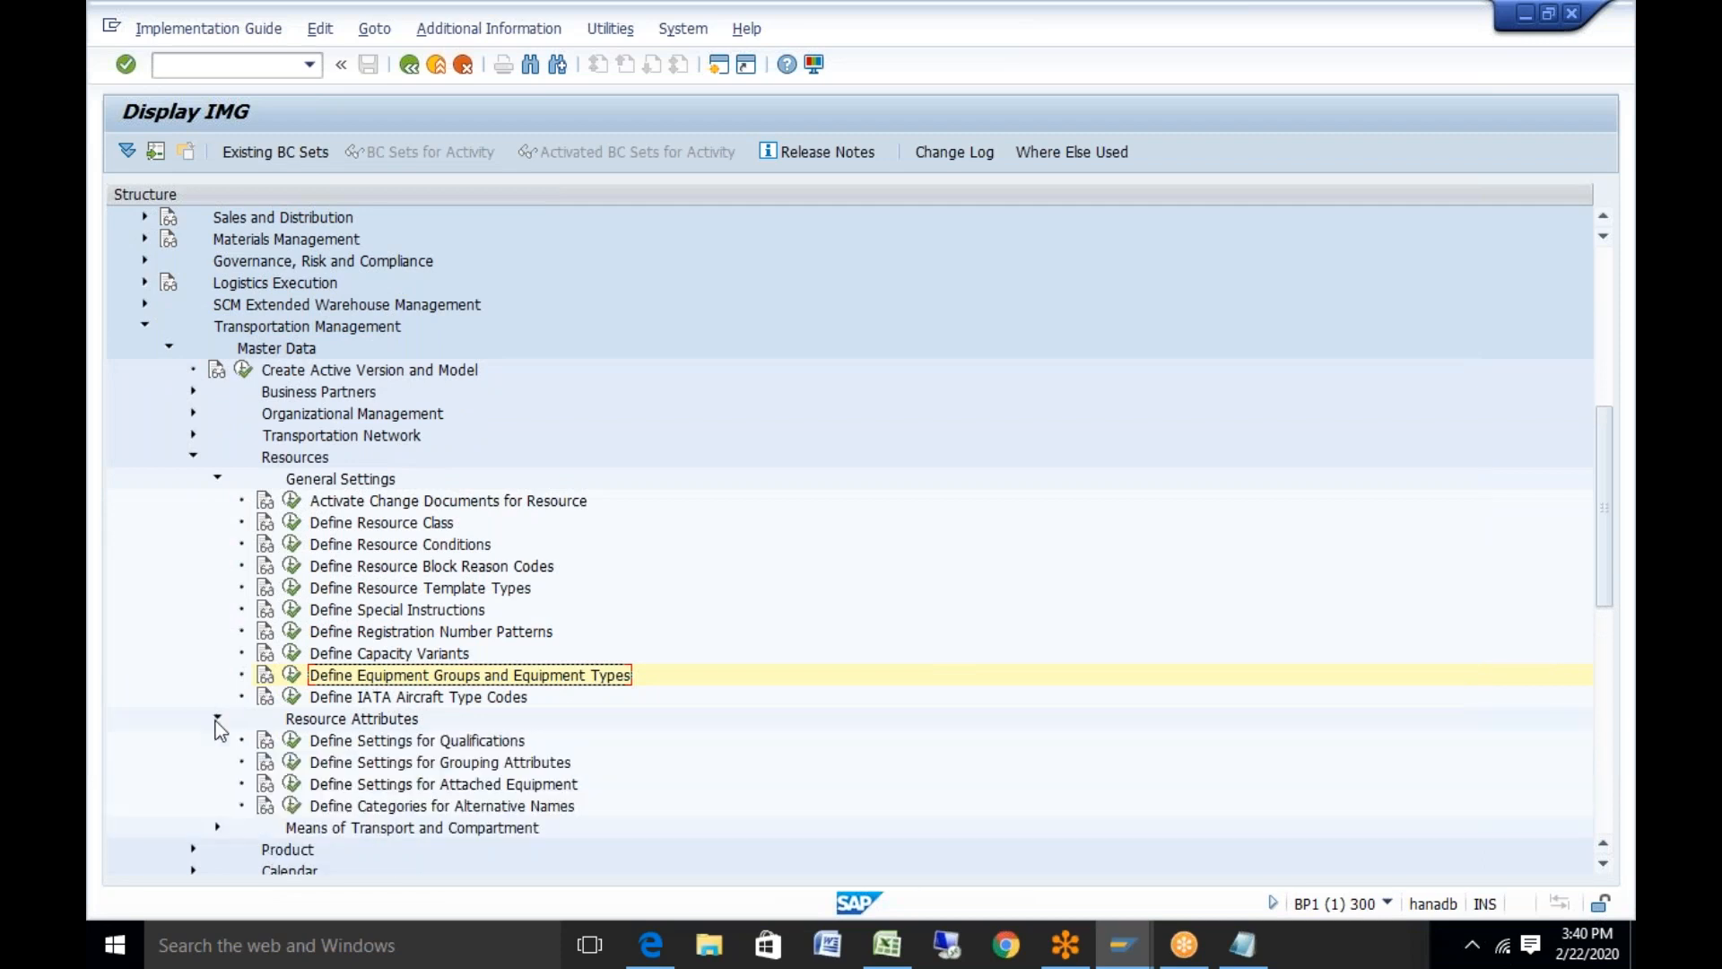
left_click(217, 719)
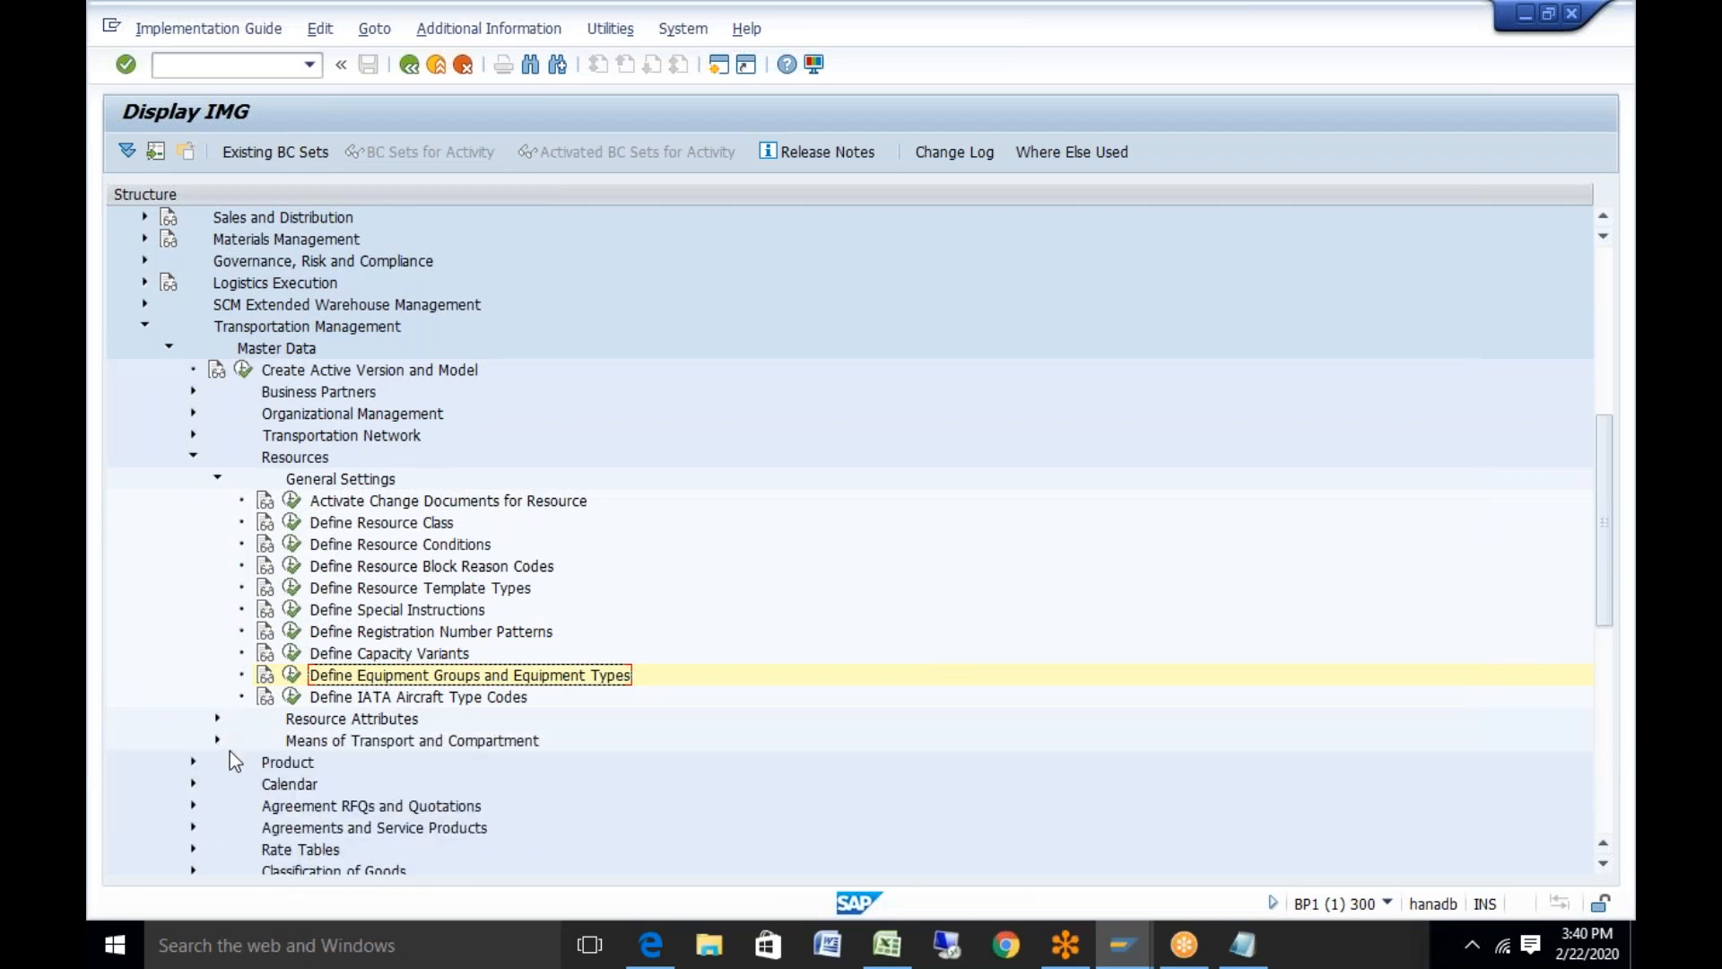
left_click(217, 741)
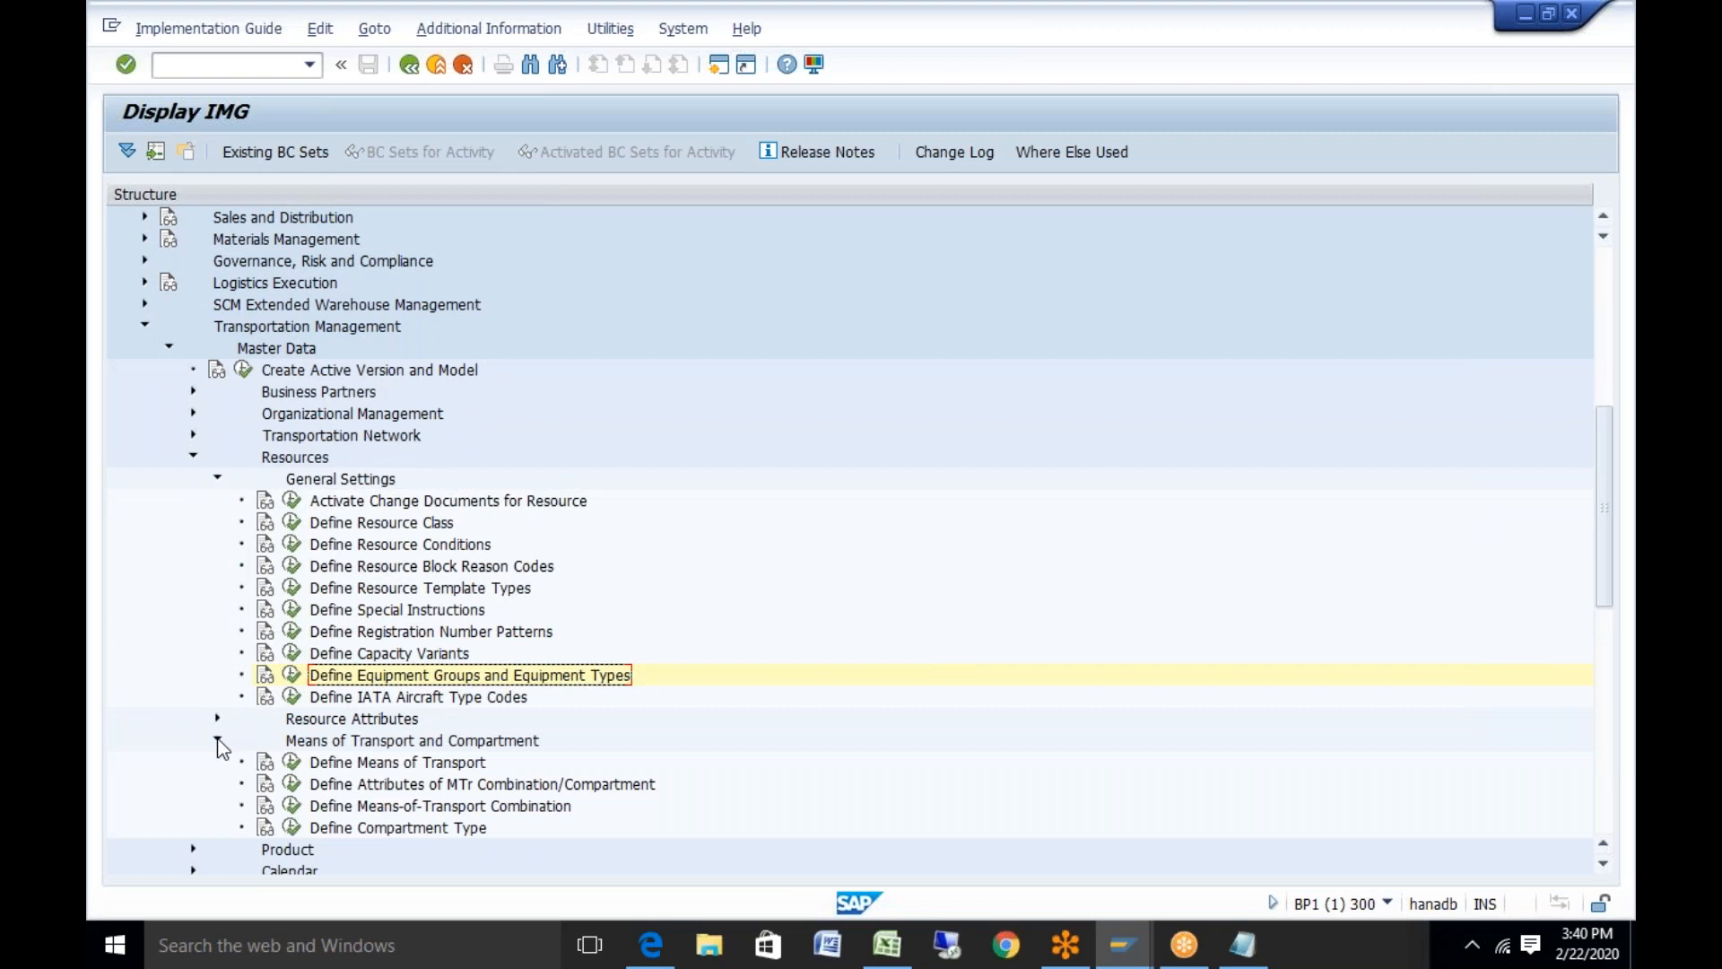
left_click(289, 568)
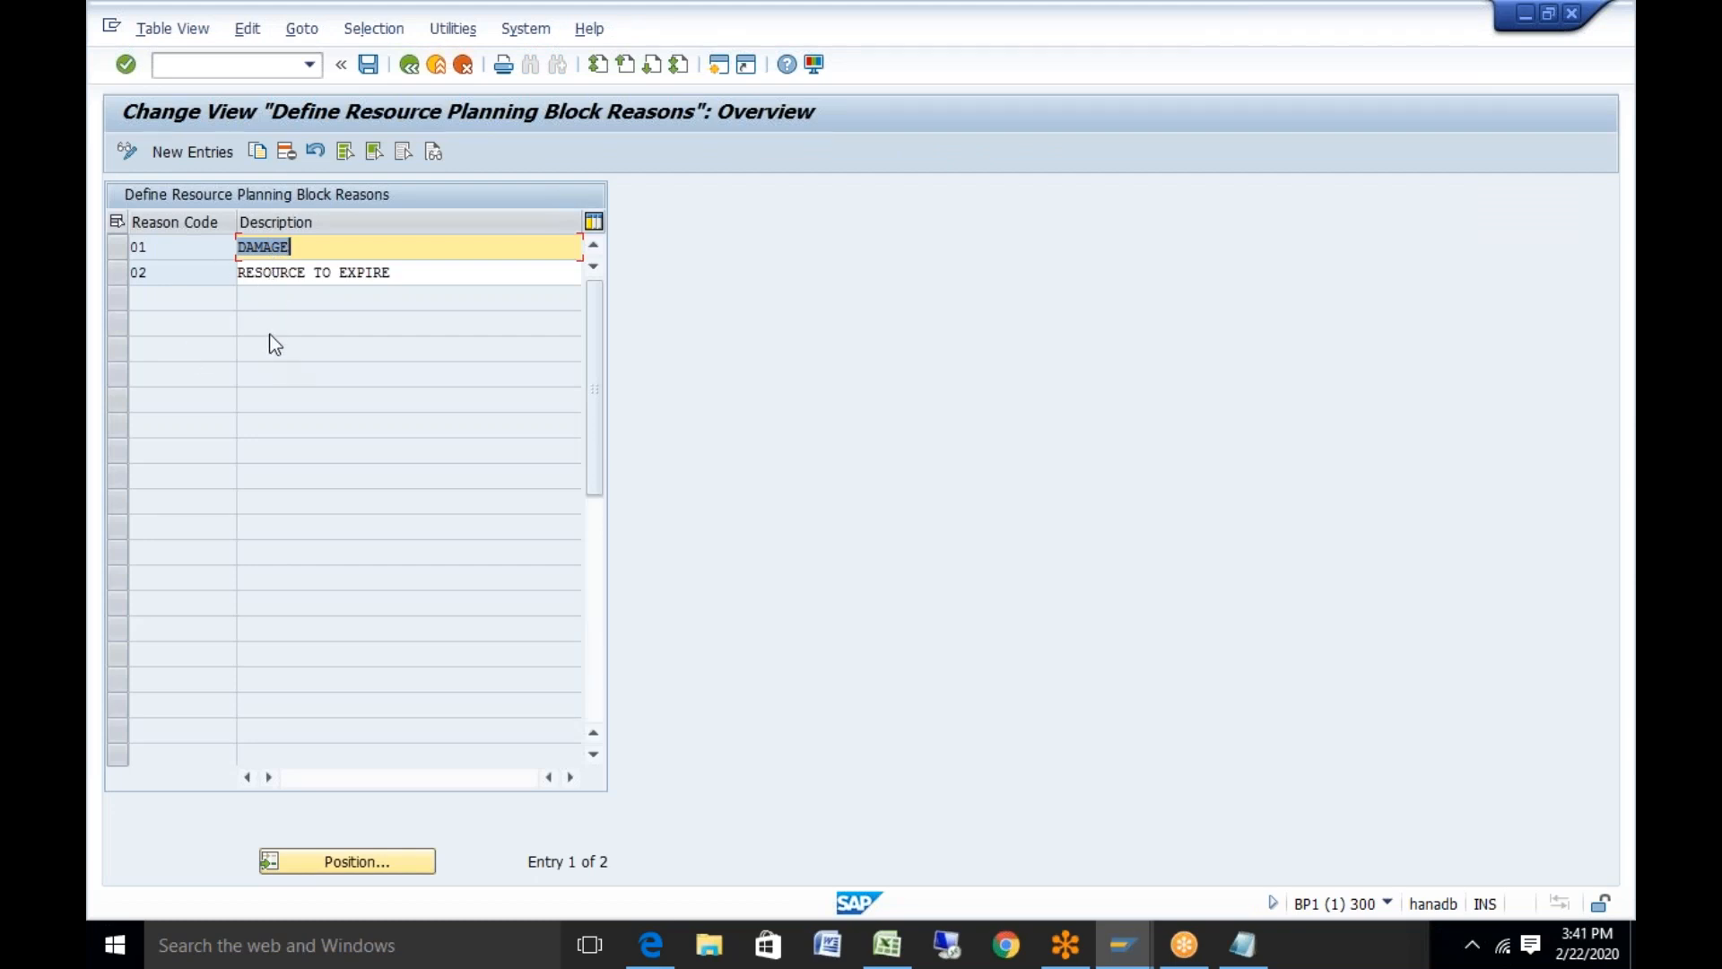
left_click(1139, 948)
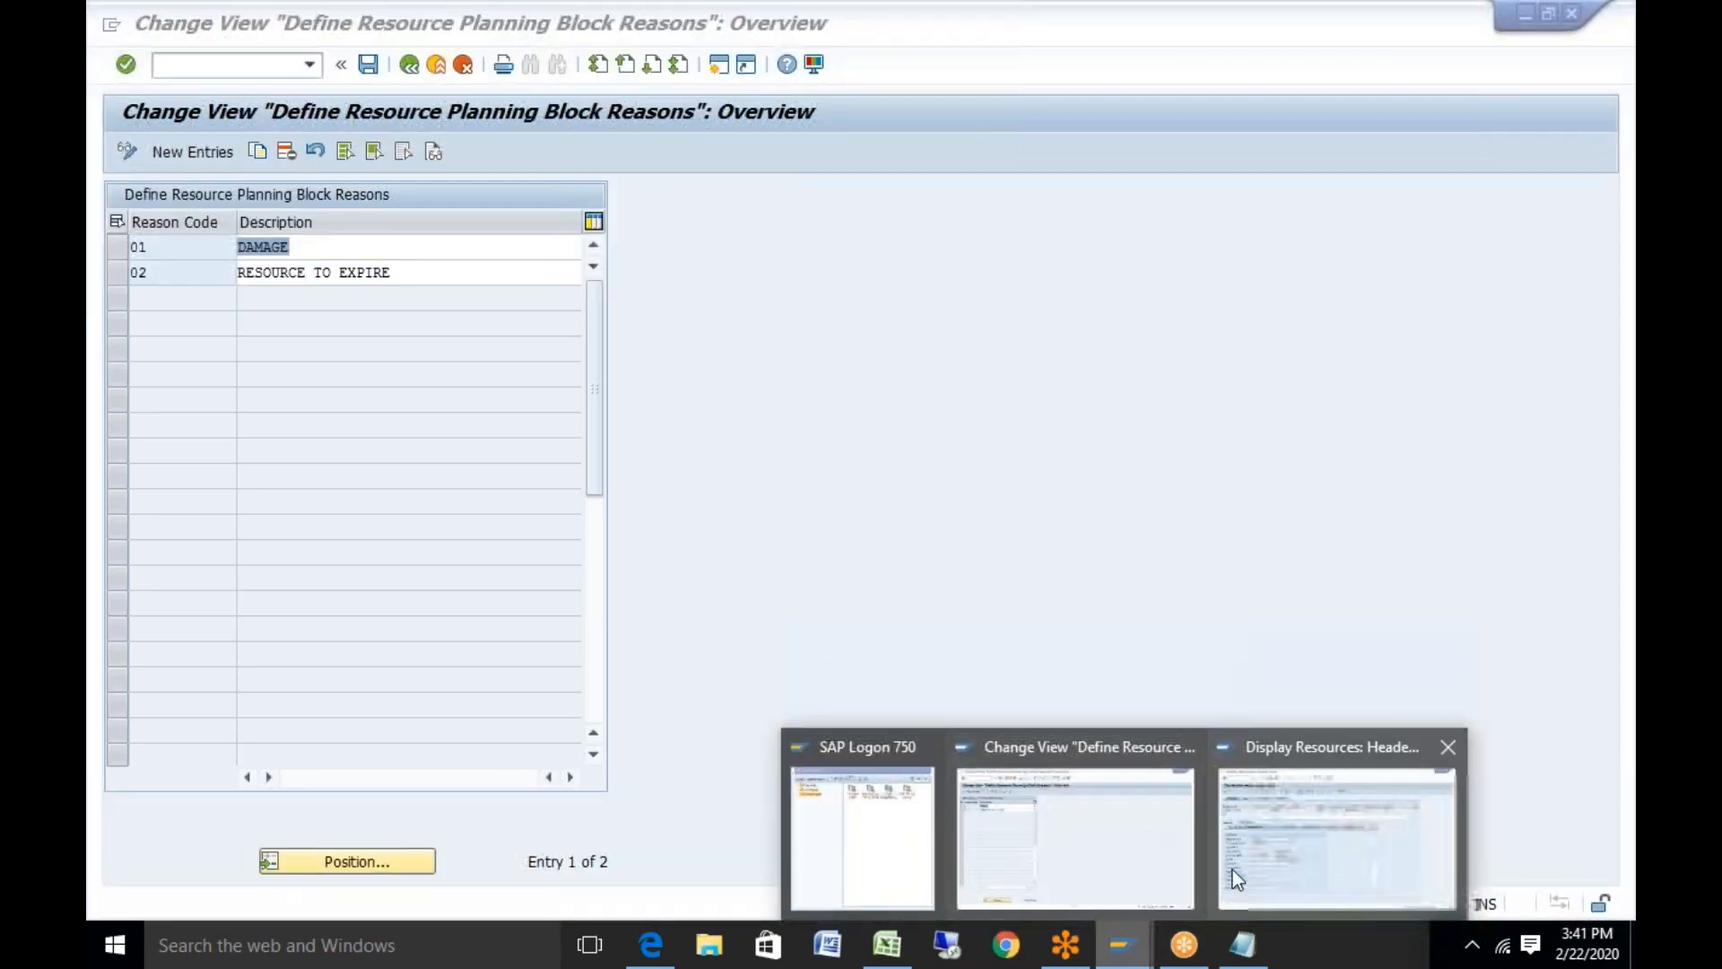
Check the vessel resource's Special Instruction and Resource Condition value lists without choosing any
left_click(1272, 861)
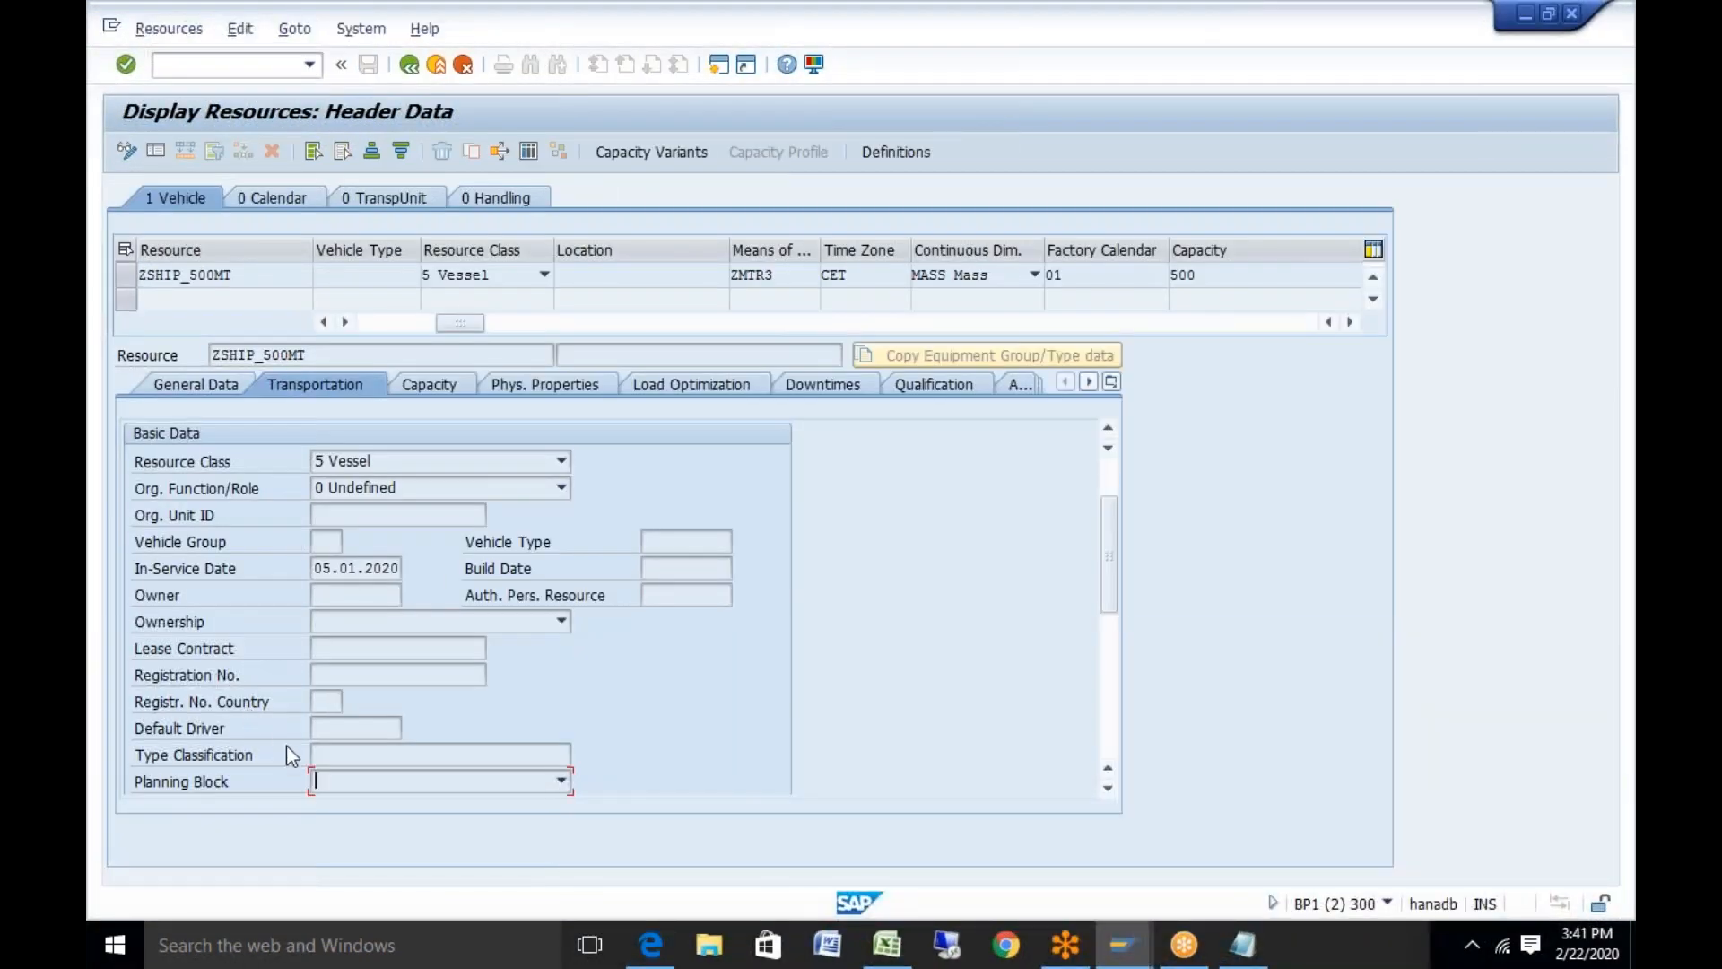
left_click(1115, 793)
left_click(1115, 794)
left_click(1115, 794)
left_click(1115, 794)
left_click(1115, 794)
left_click(1115, 794)
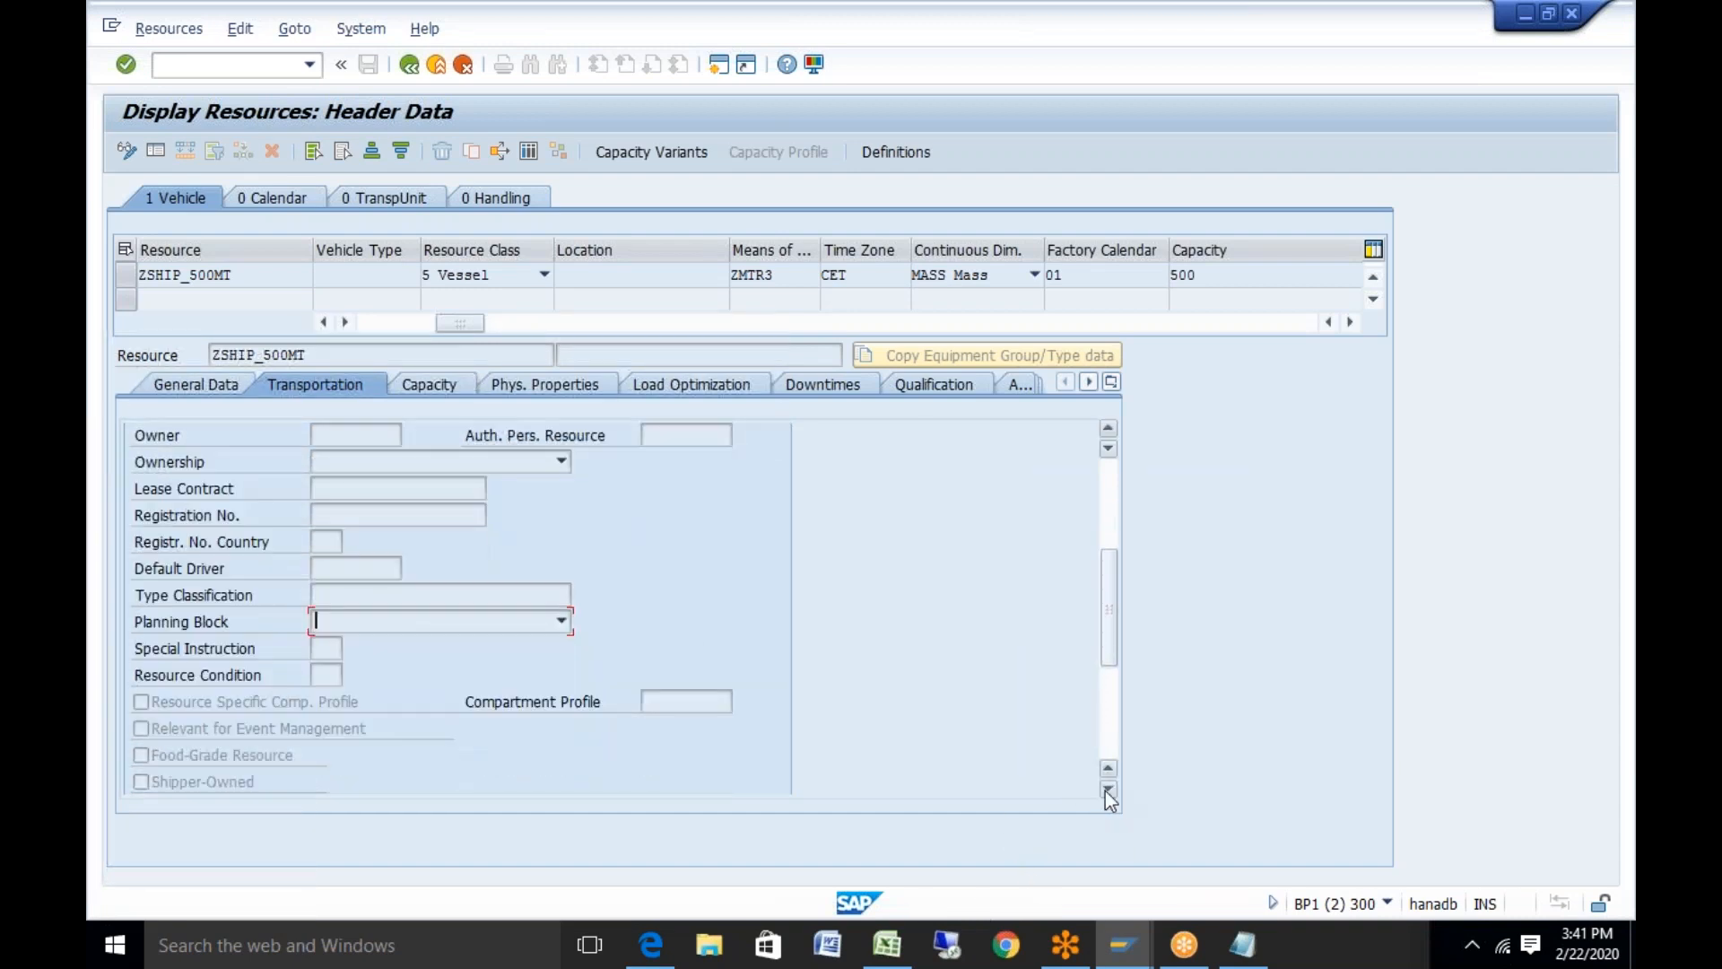
left_click(325, 647)
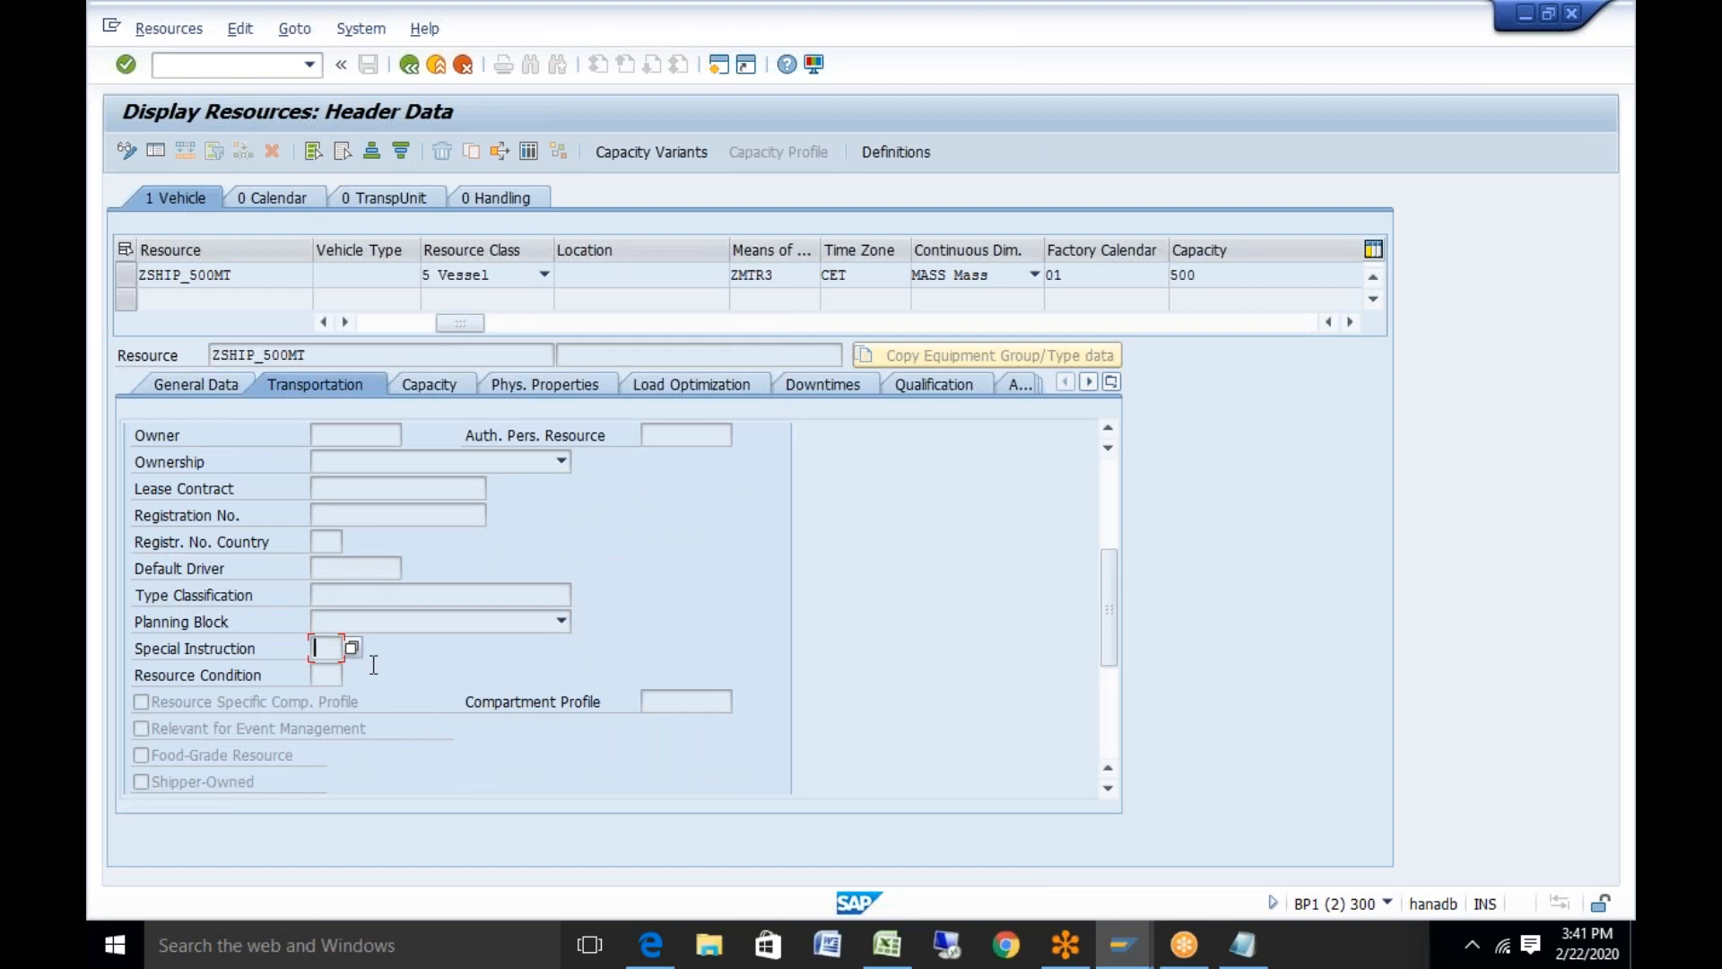
left_click(351, 646)
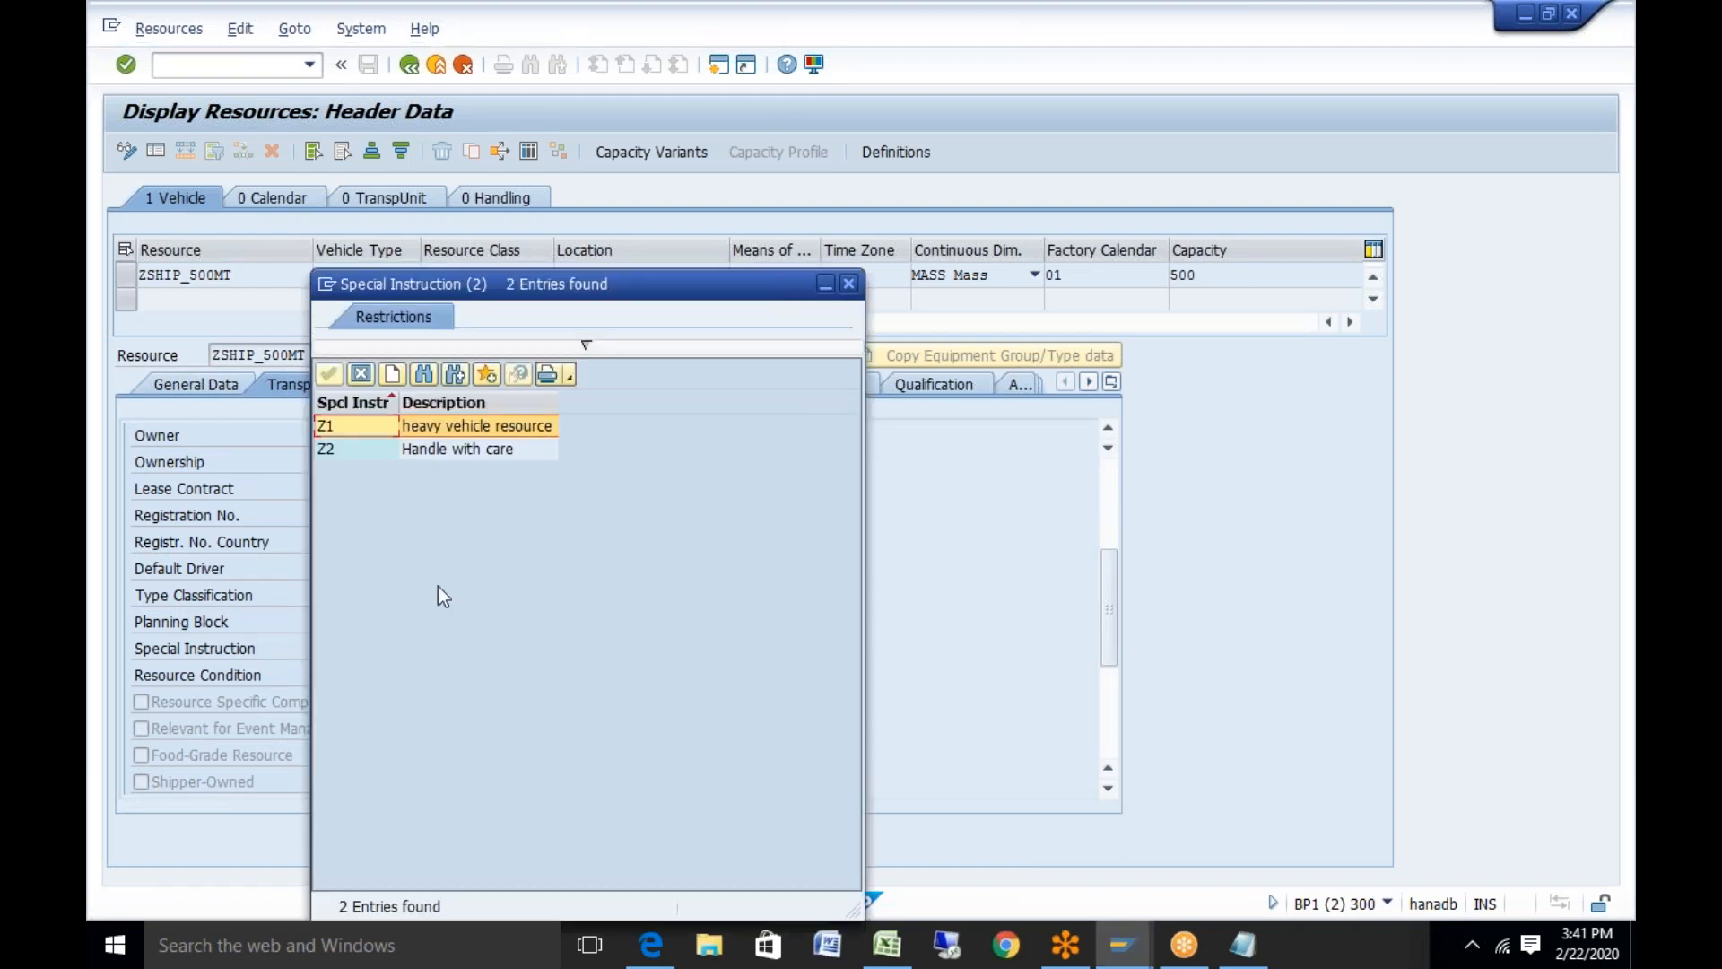
left_click(849, 283)
left_click(330, 675)
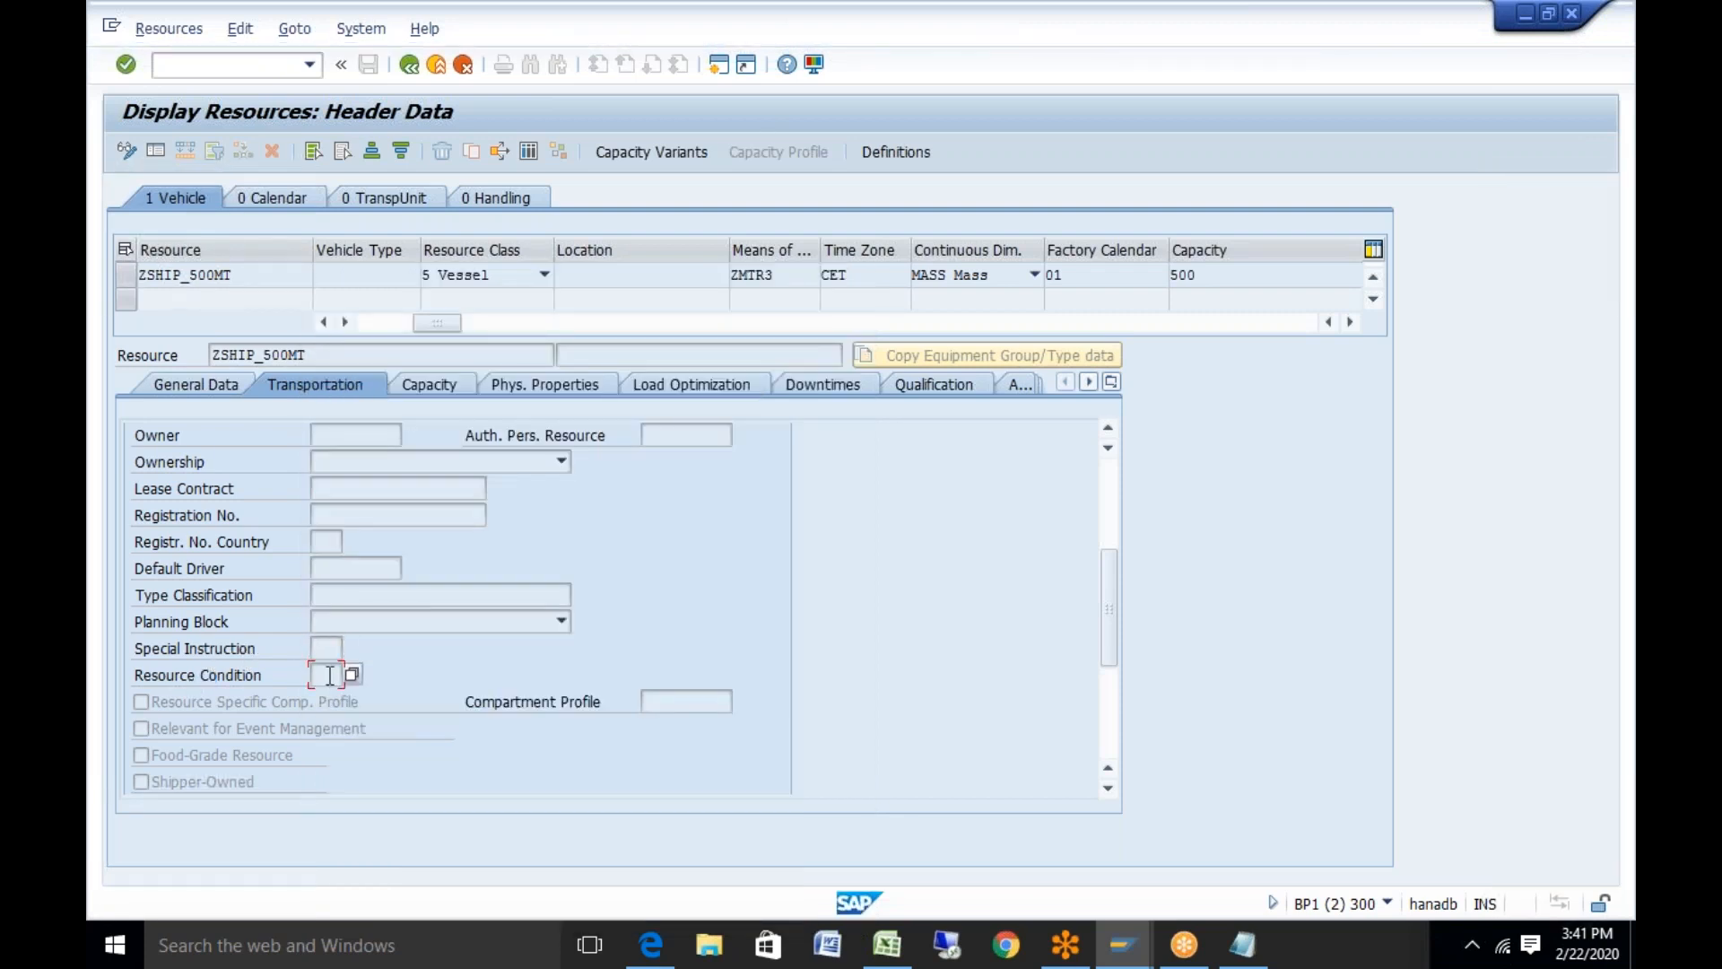
left_click(354, 675)
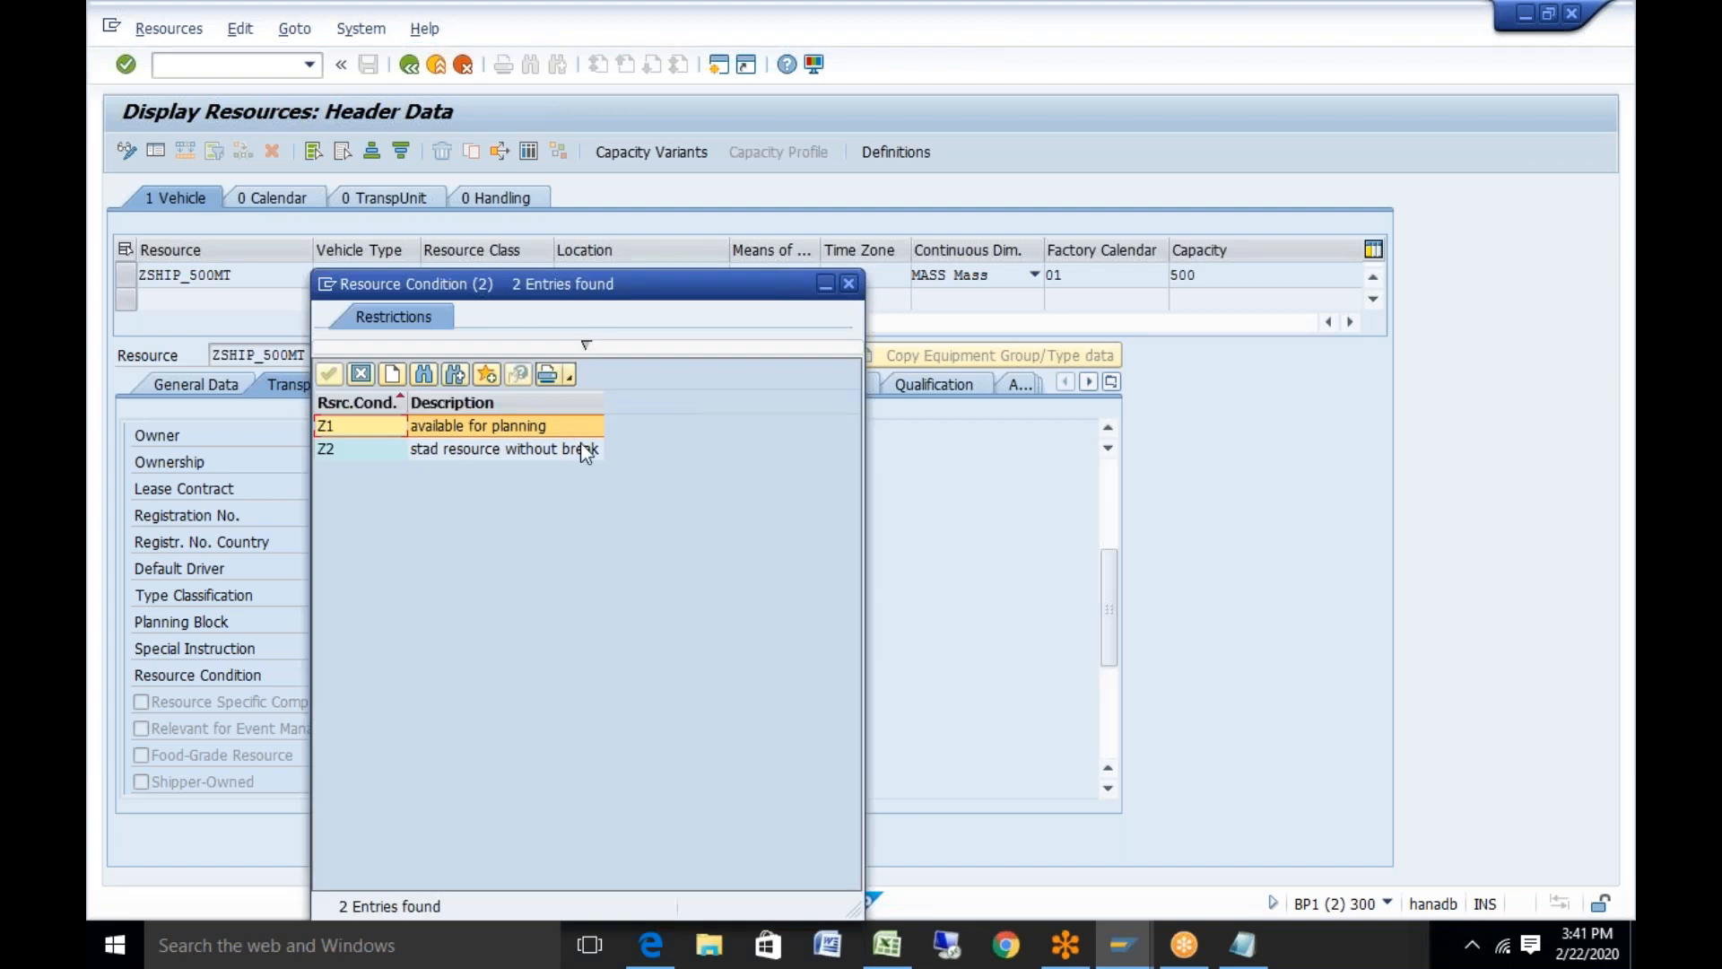
left_click(848, 283)
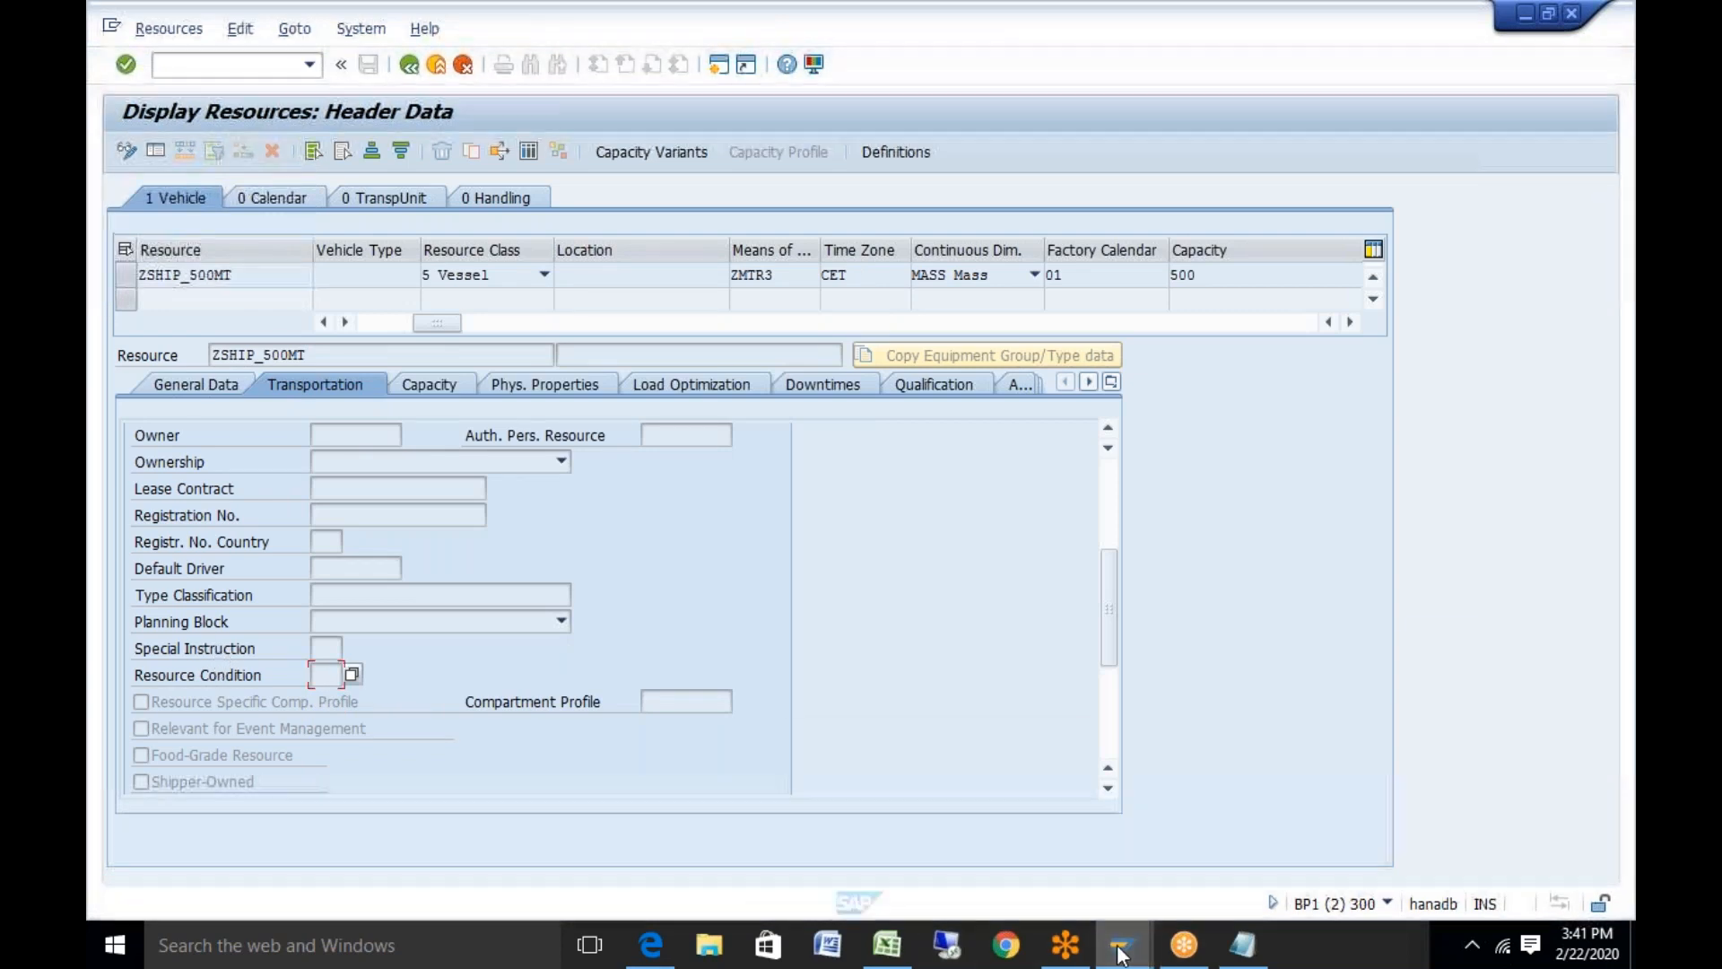
Return to the configuration guide tree and open Define Resource Conditions (Z1, Z2)
mouse_move(1120, 955)
left_click(1256, 834)
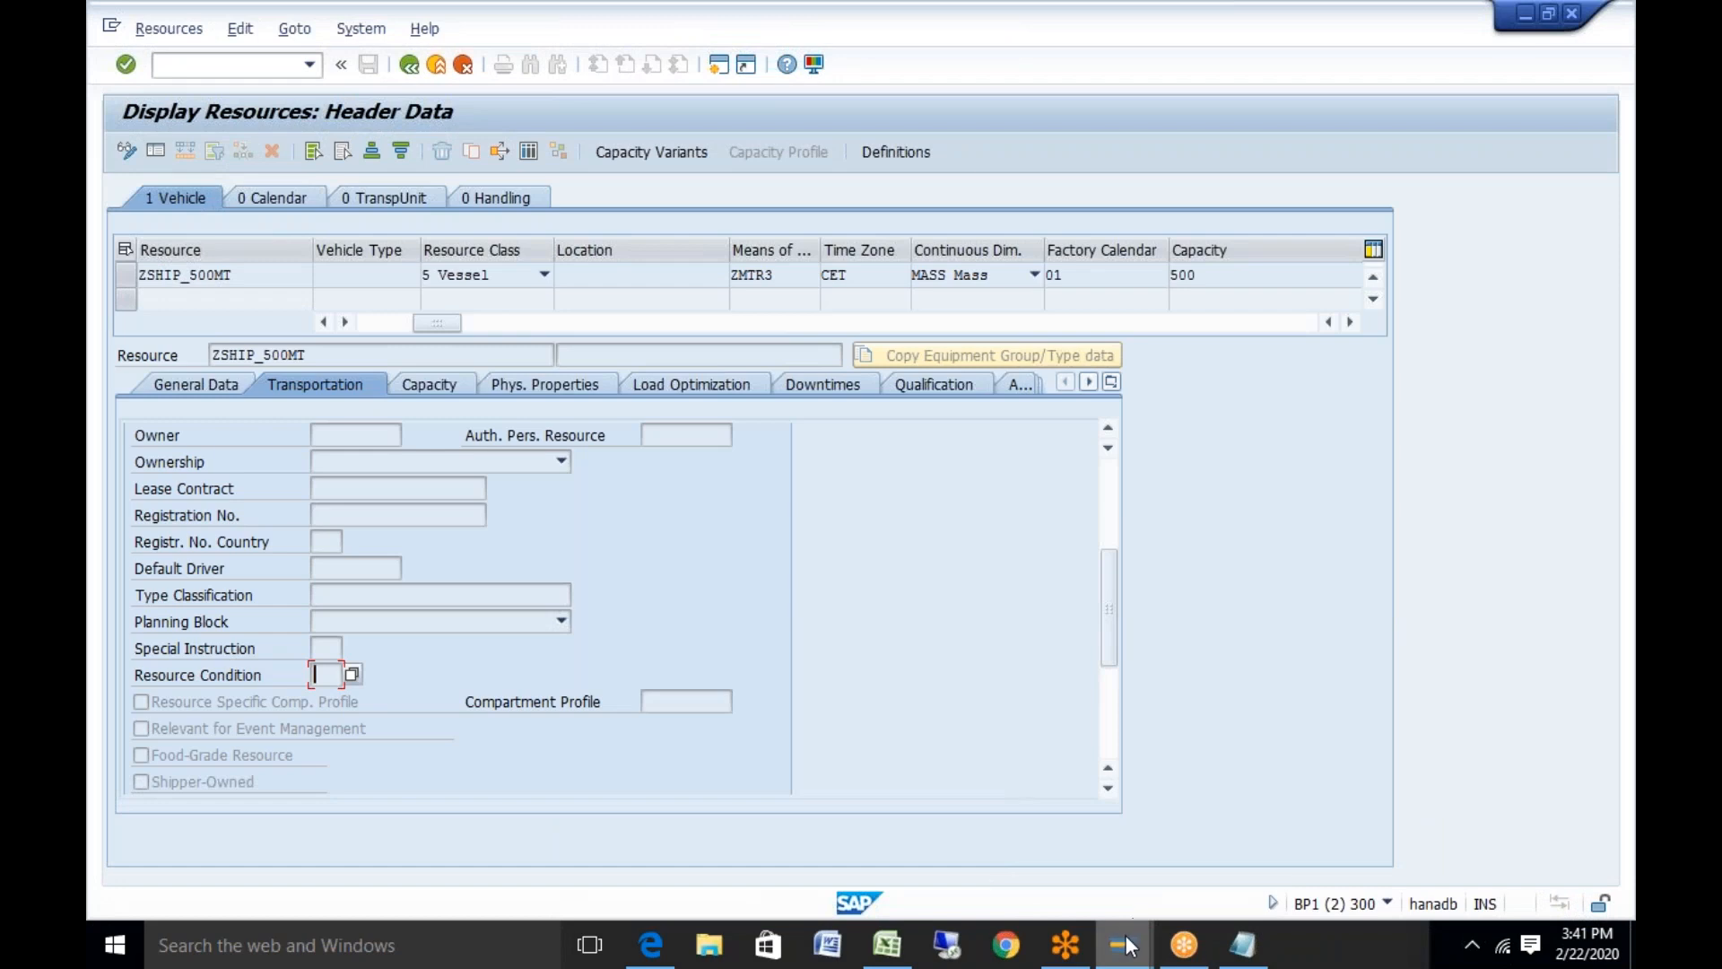
left_click(1064, 773)
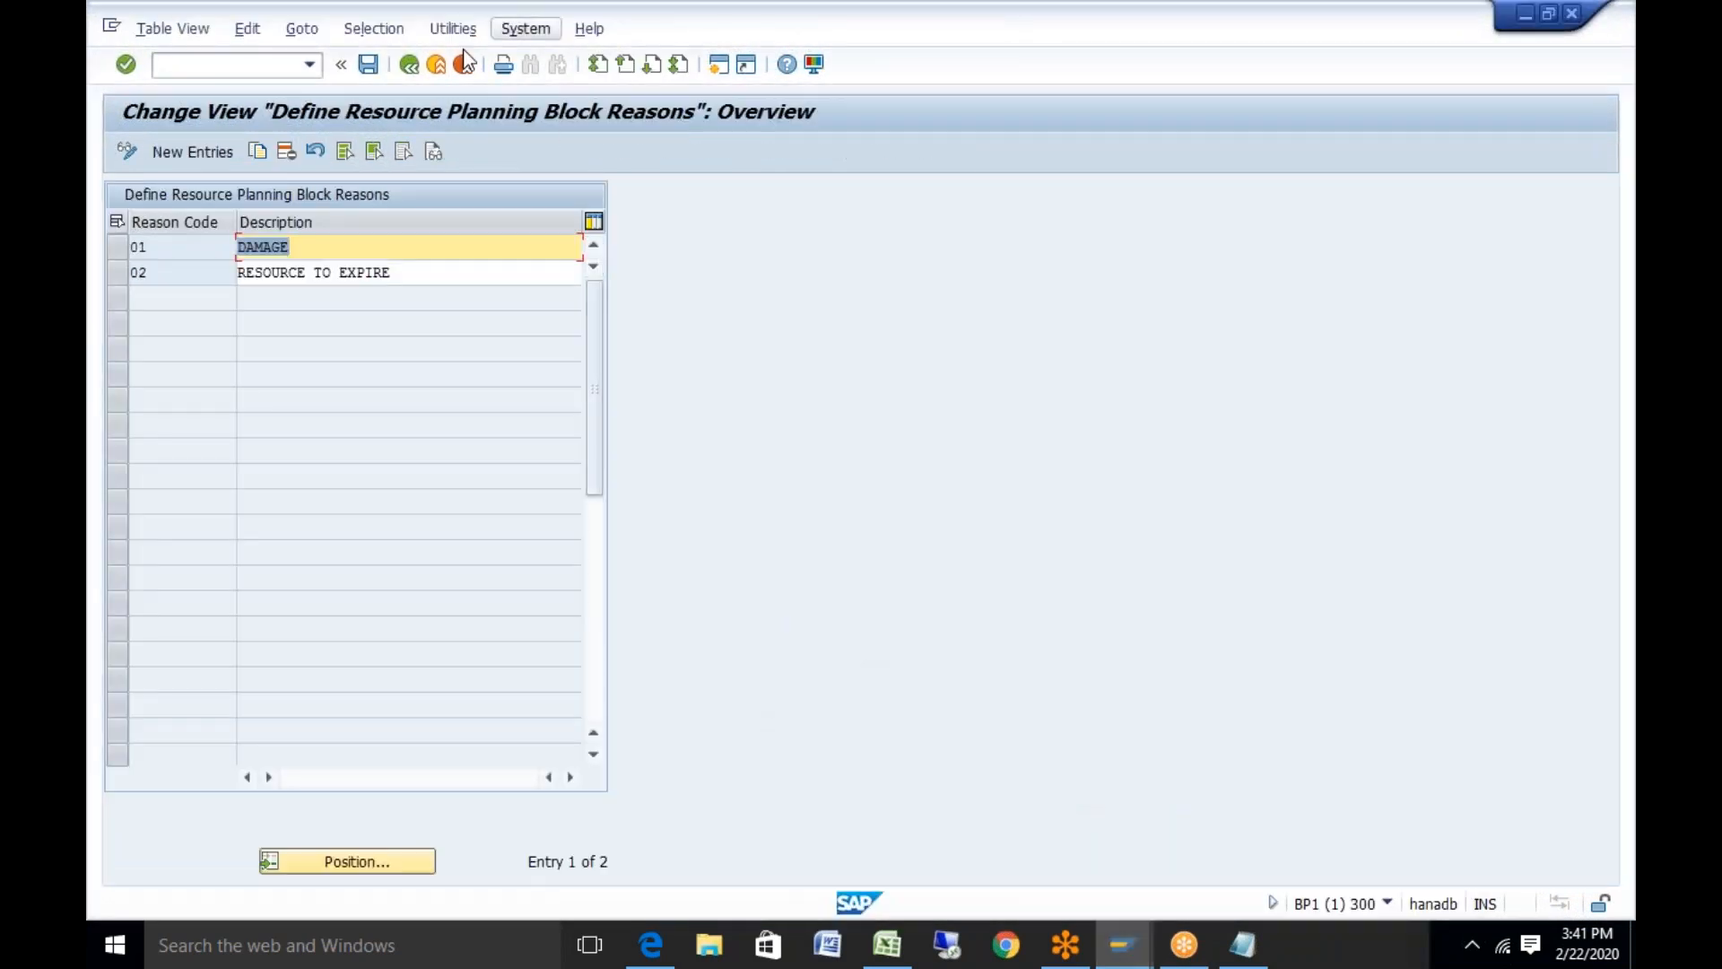
left_click(409, 64)
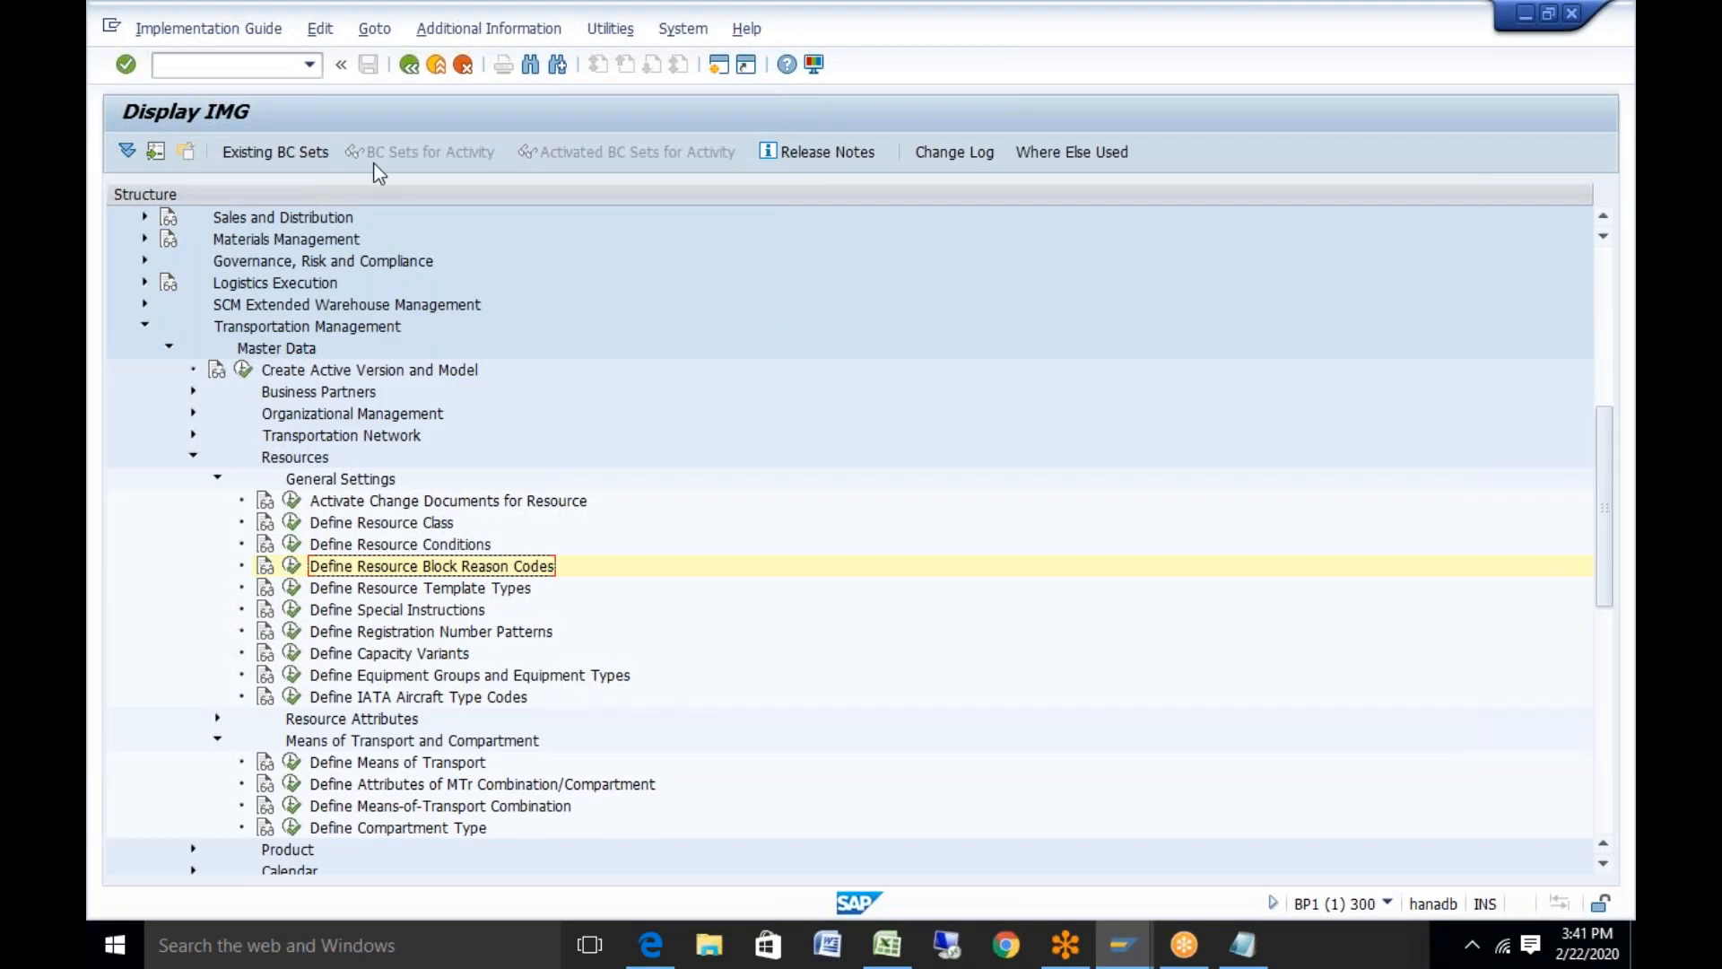
left_click(293, 544)
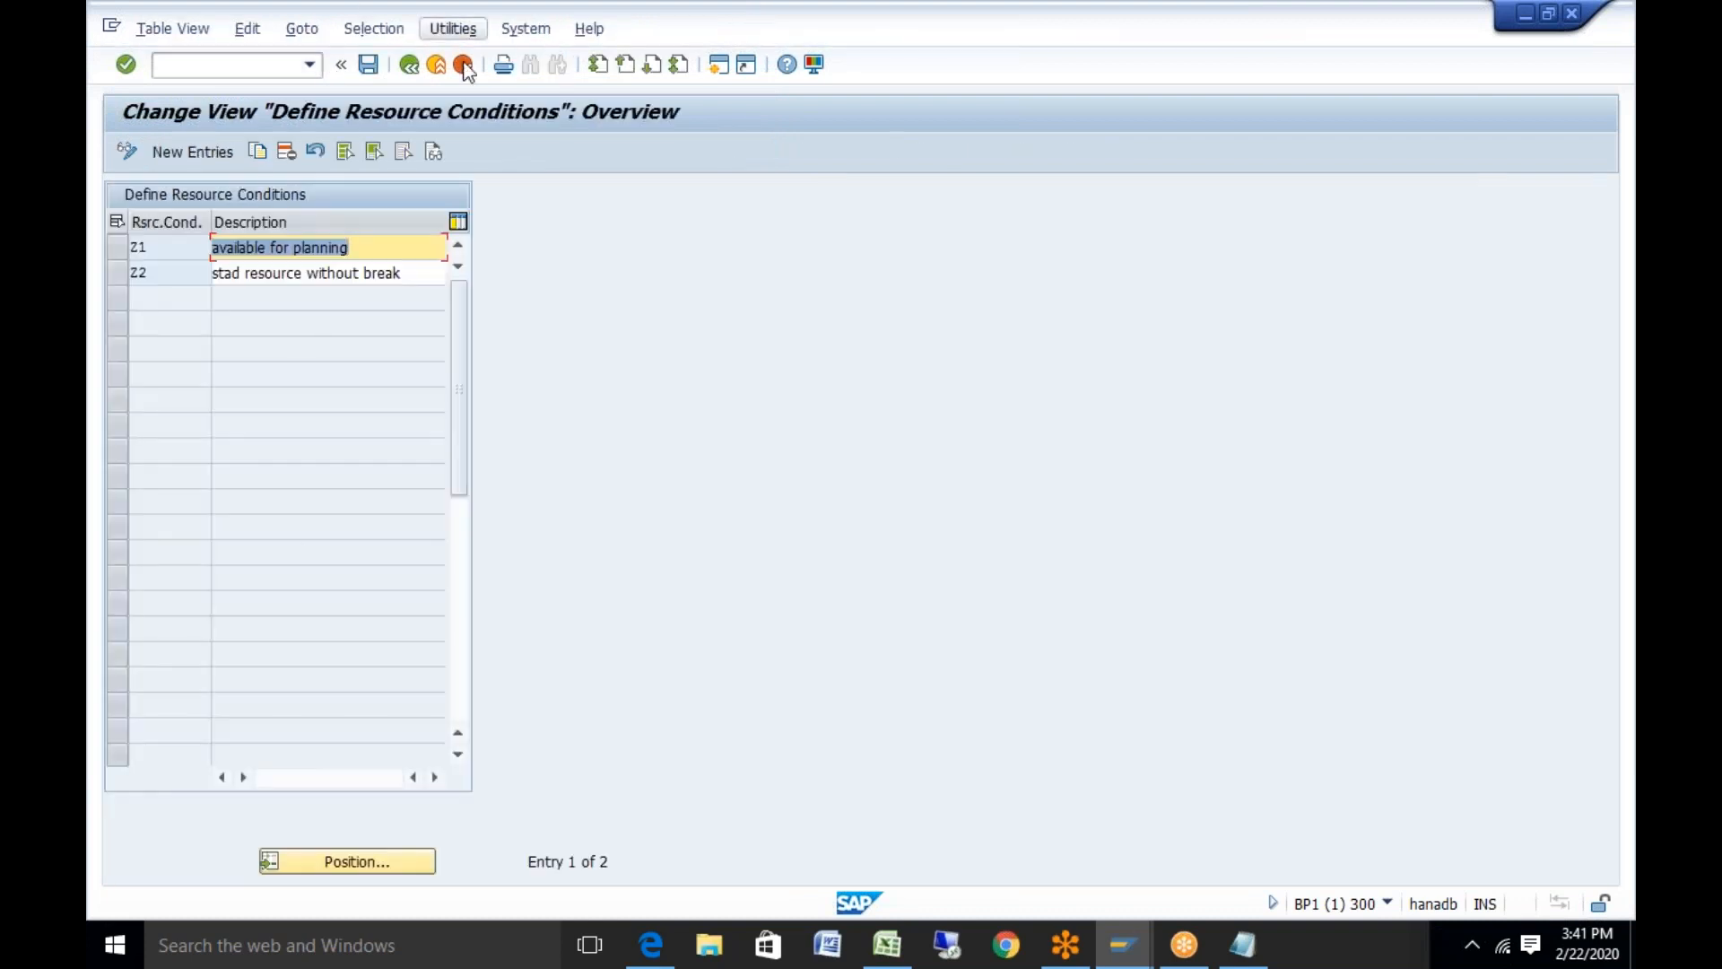
Open the Define Special Instructions table, then return to ZSHIP_500MT's transportation data
left_click(410, 64)
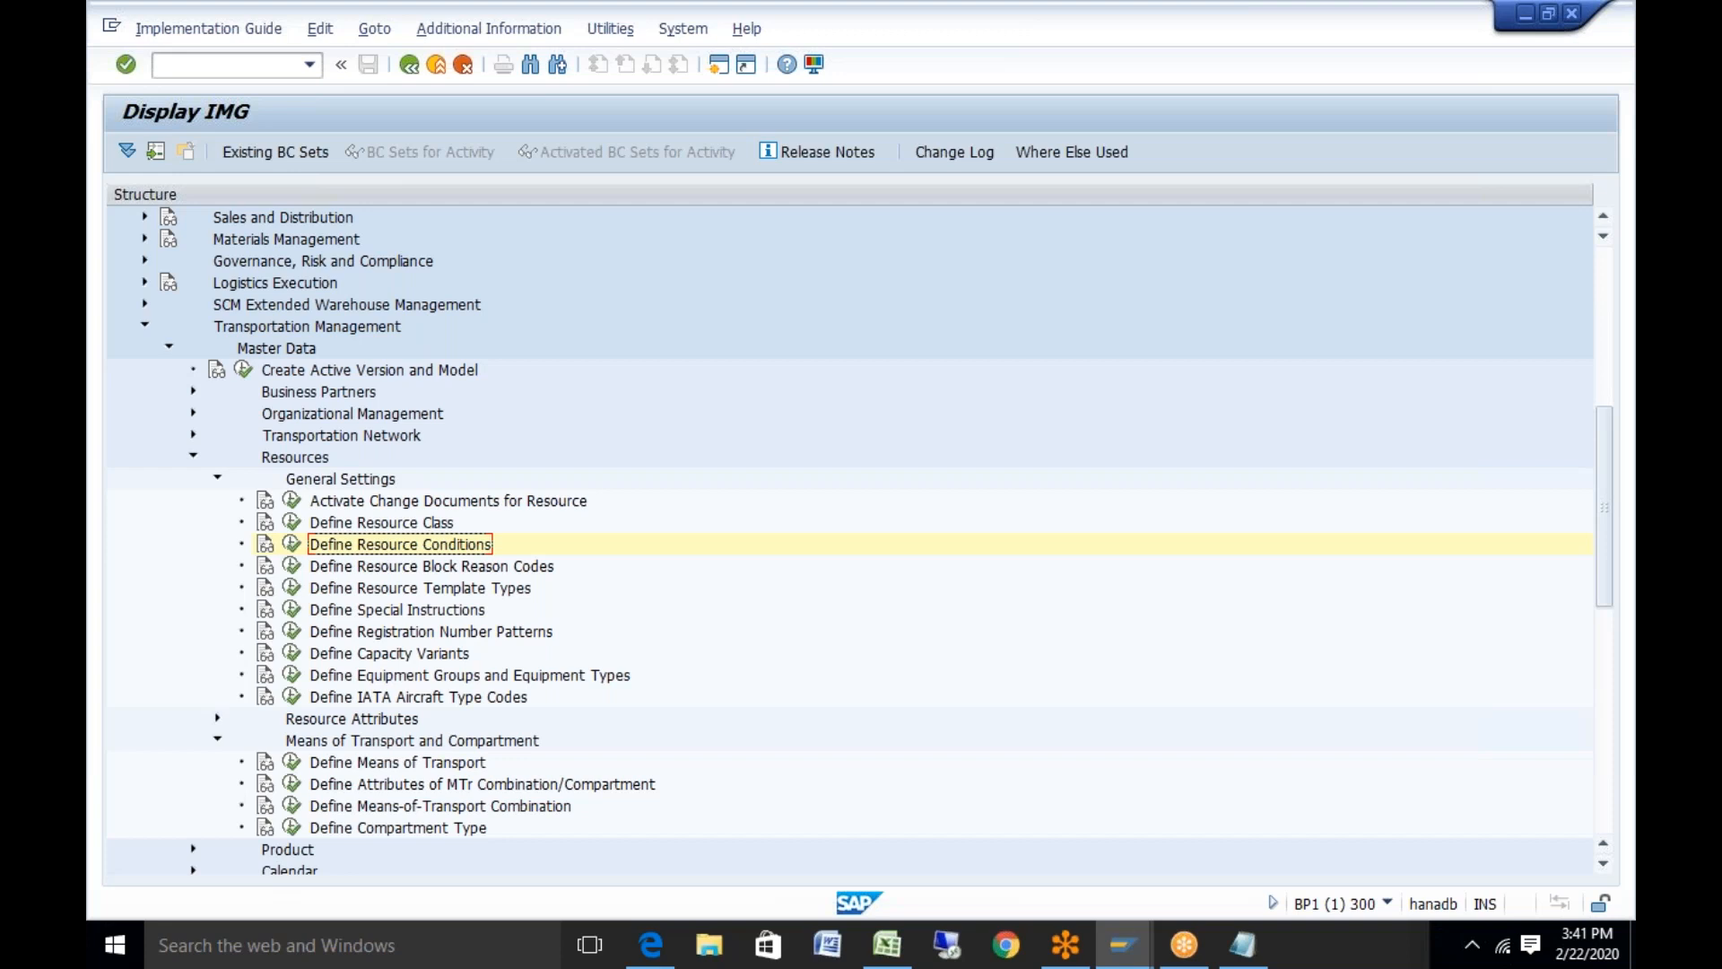
left_click(291, 609)
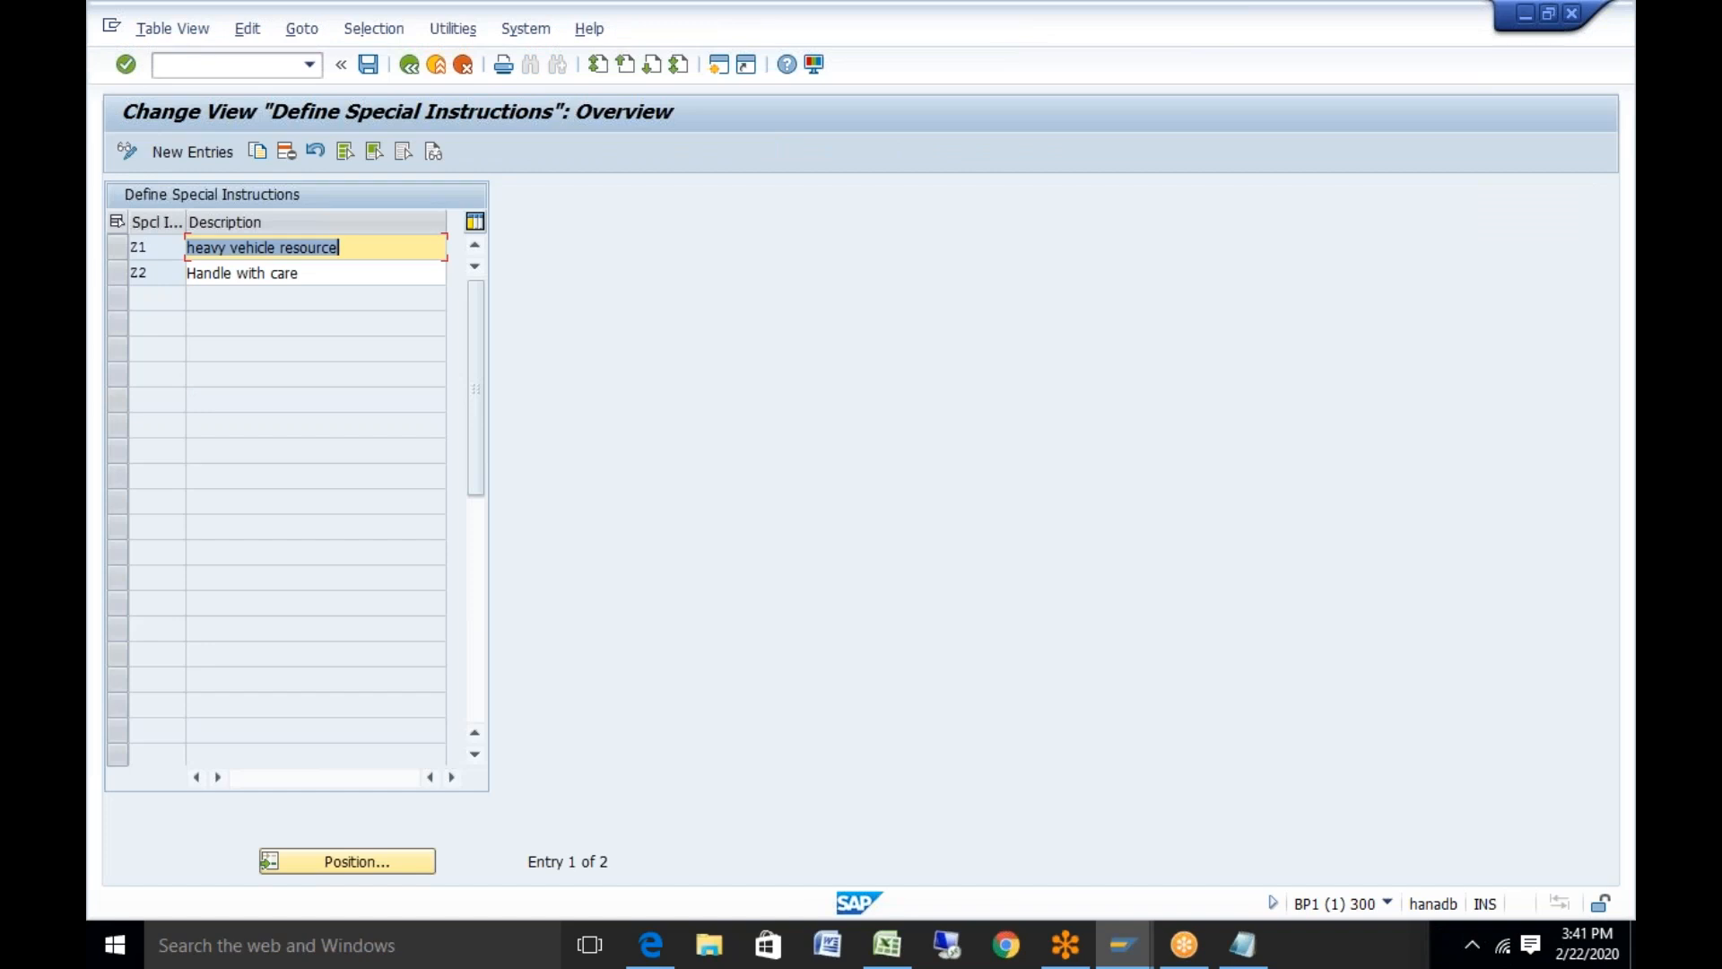
left_click(1121, 946)
left_click(1296, 854)
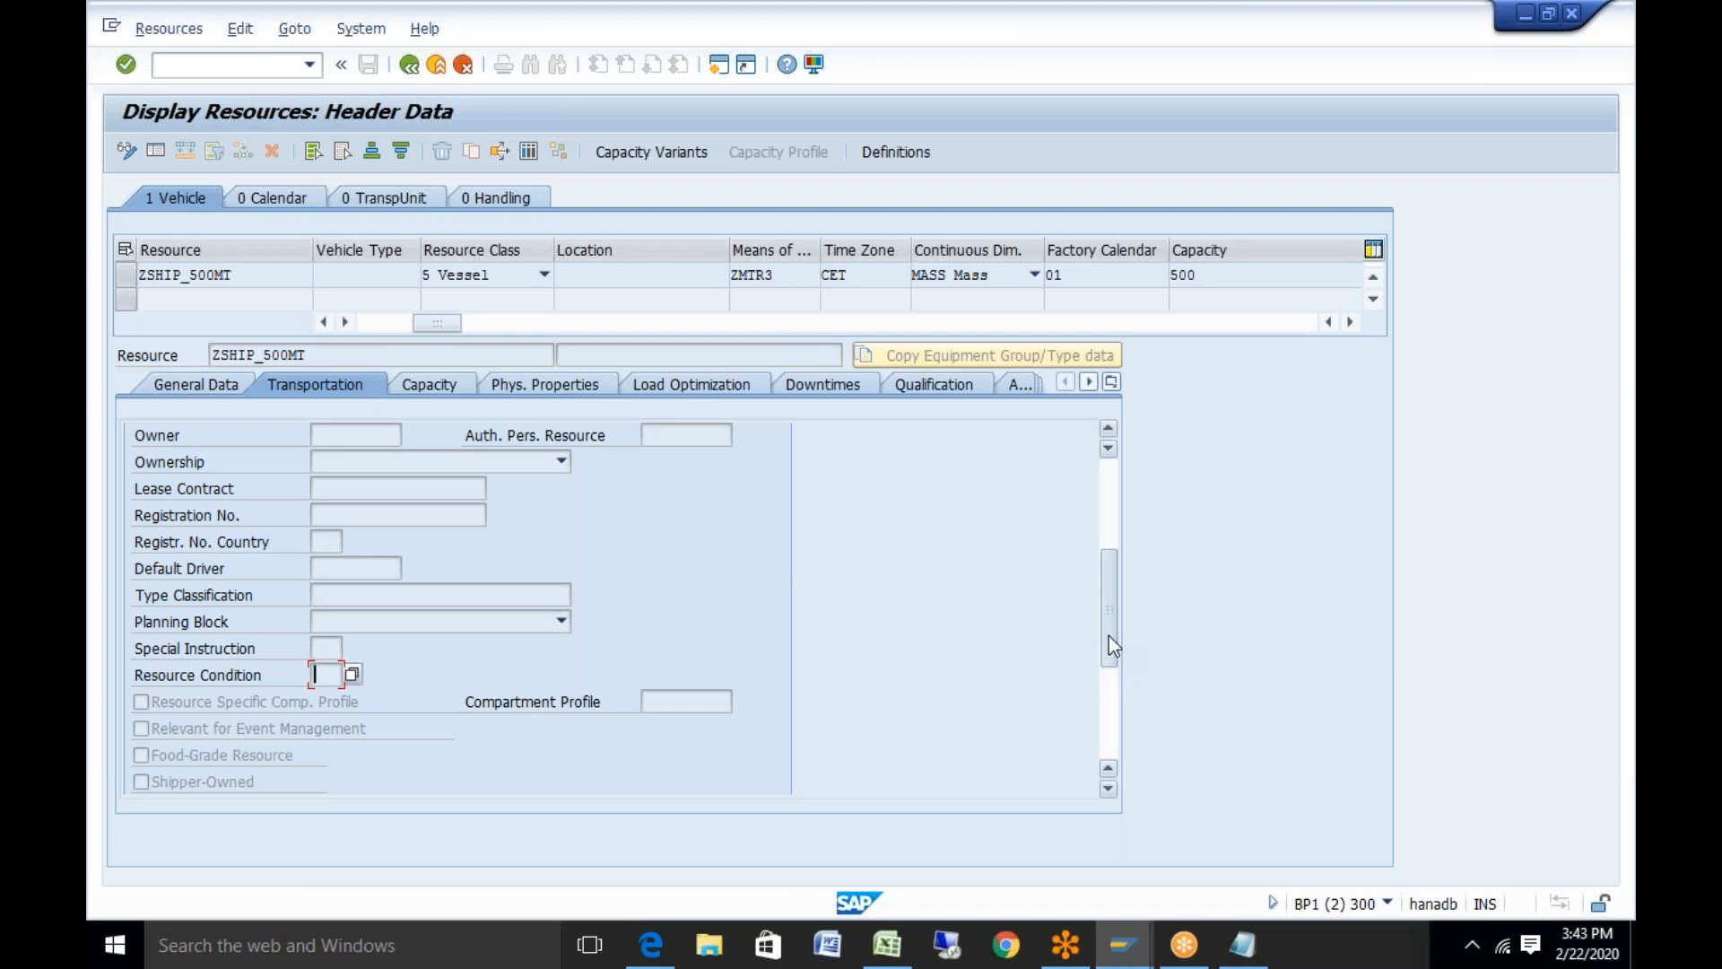
Scroll ZSHIP_500MT's Transportation tab to Additional Data and Template (ZMTR3 Ship) and select Pack. Material
scroll(1104, 709, "down", 5)
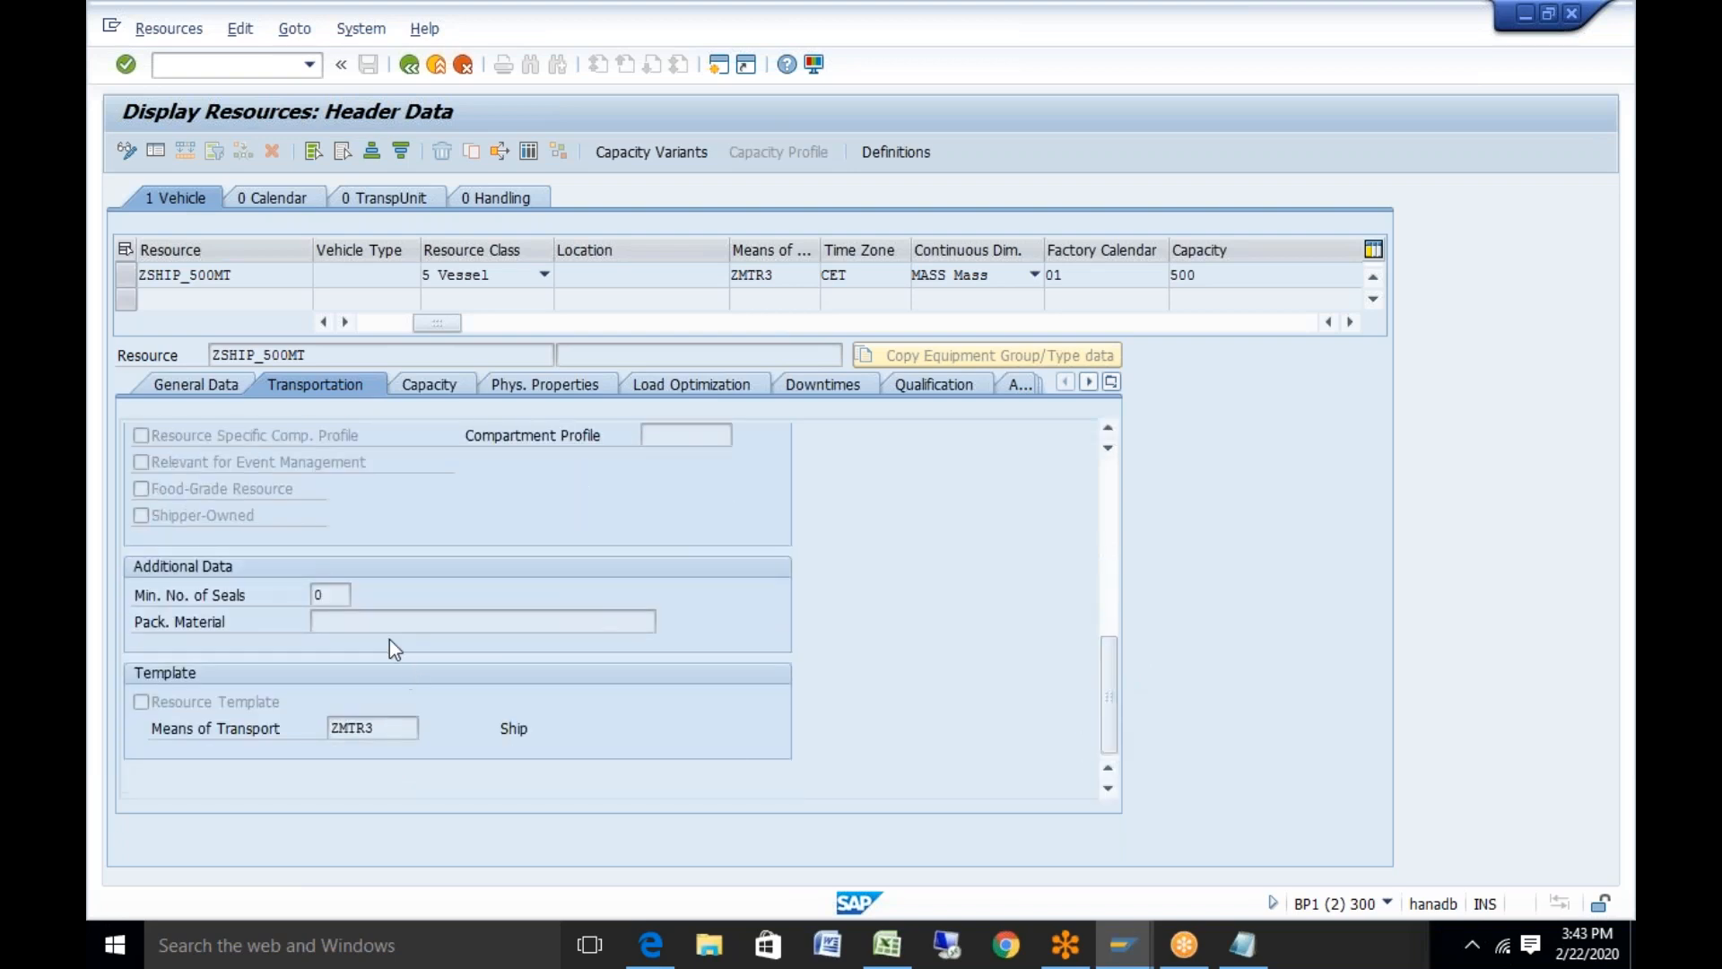
left_click(390, 612)
Review ZSHIP_500MT's Capacity (MASS, 500 TO), Phys. Properties, Load Optimization and empty Downtimes tabs
left_click(441, 385)
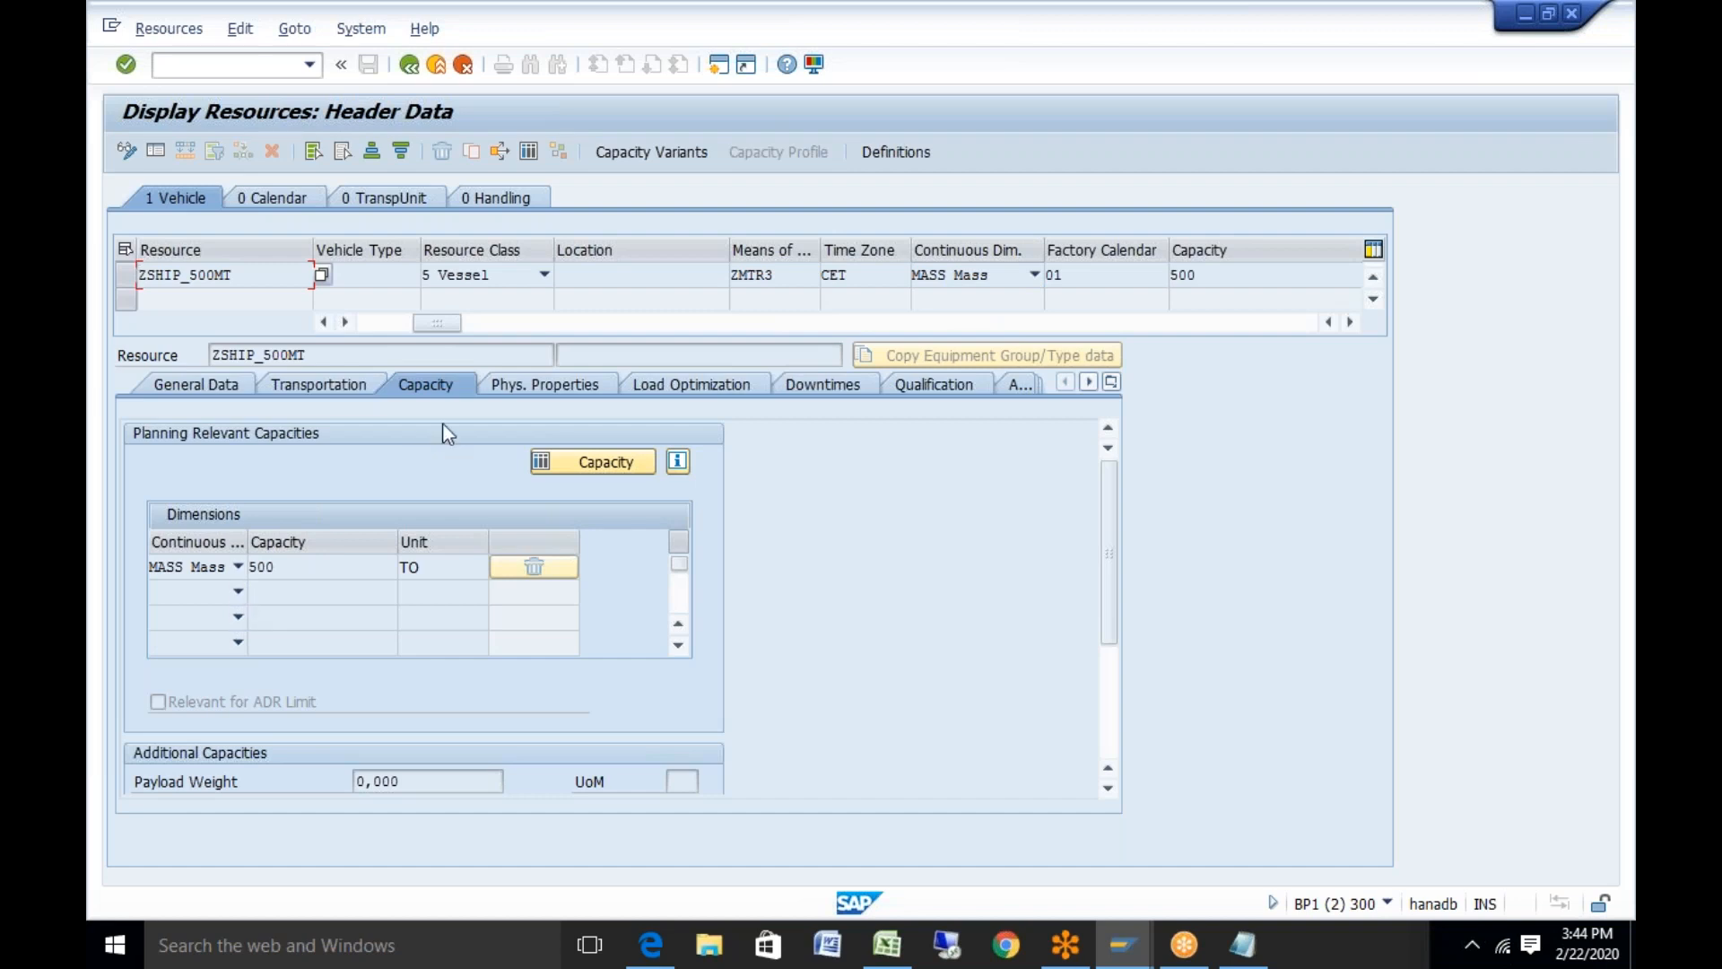
left_click(541, 384)
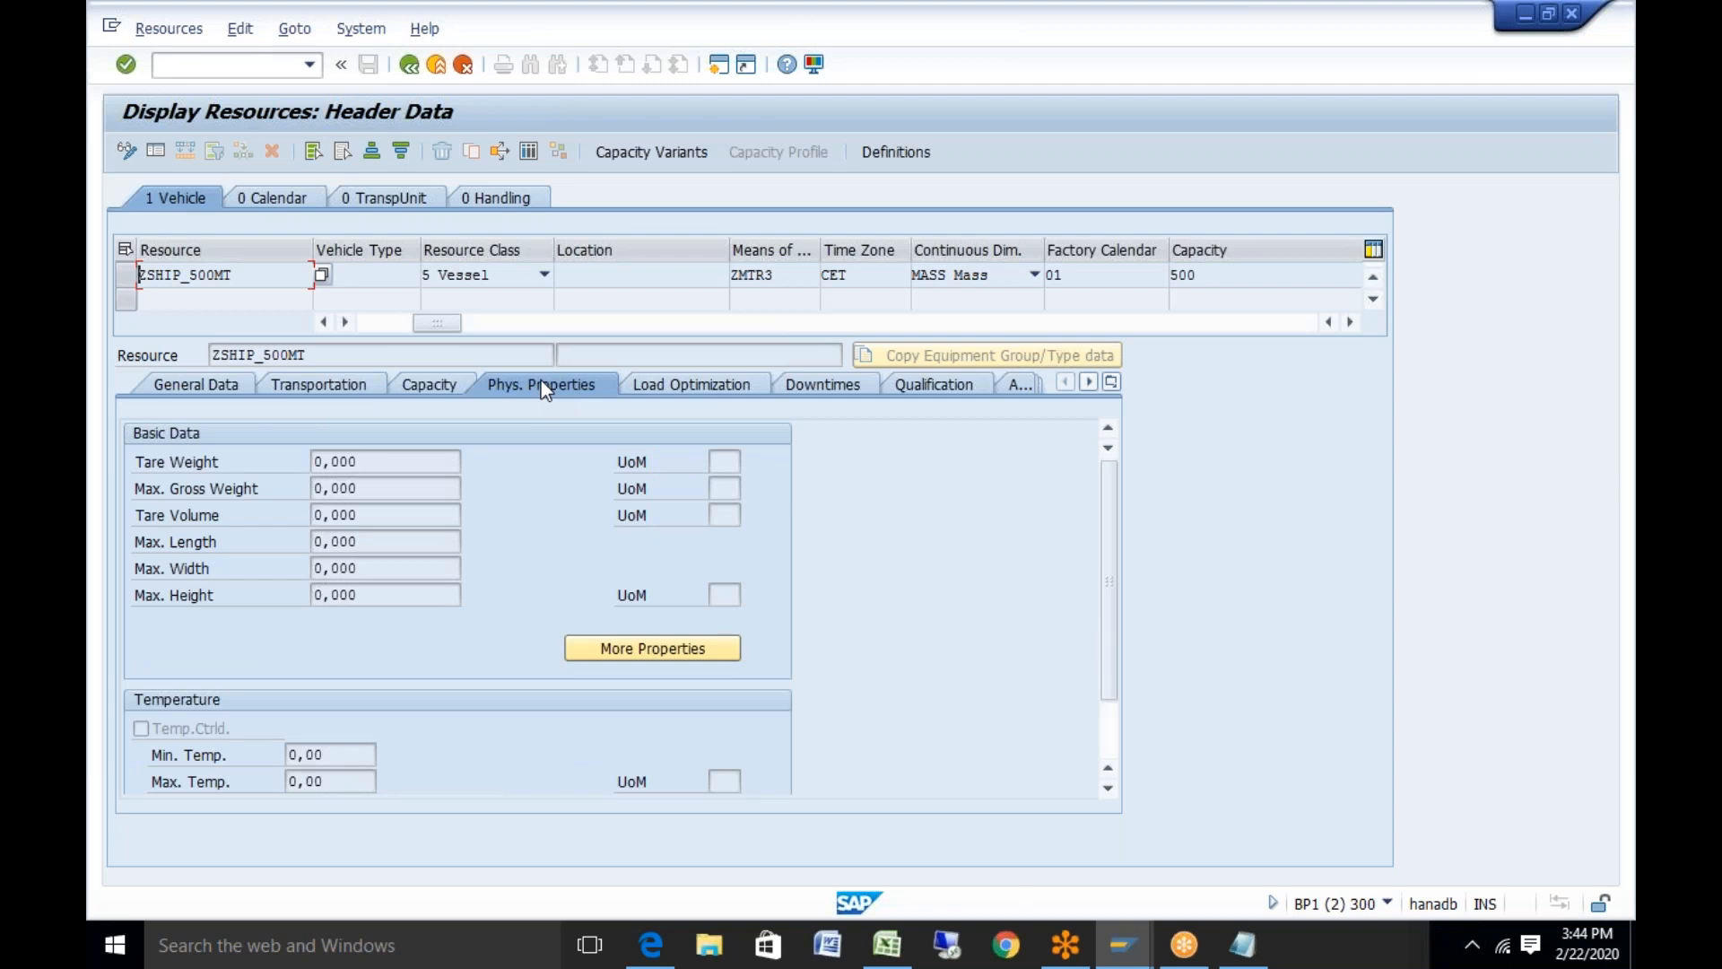
left_click(737, 382)
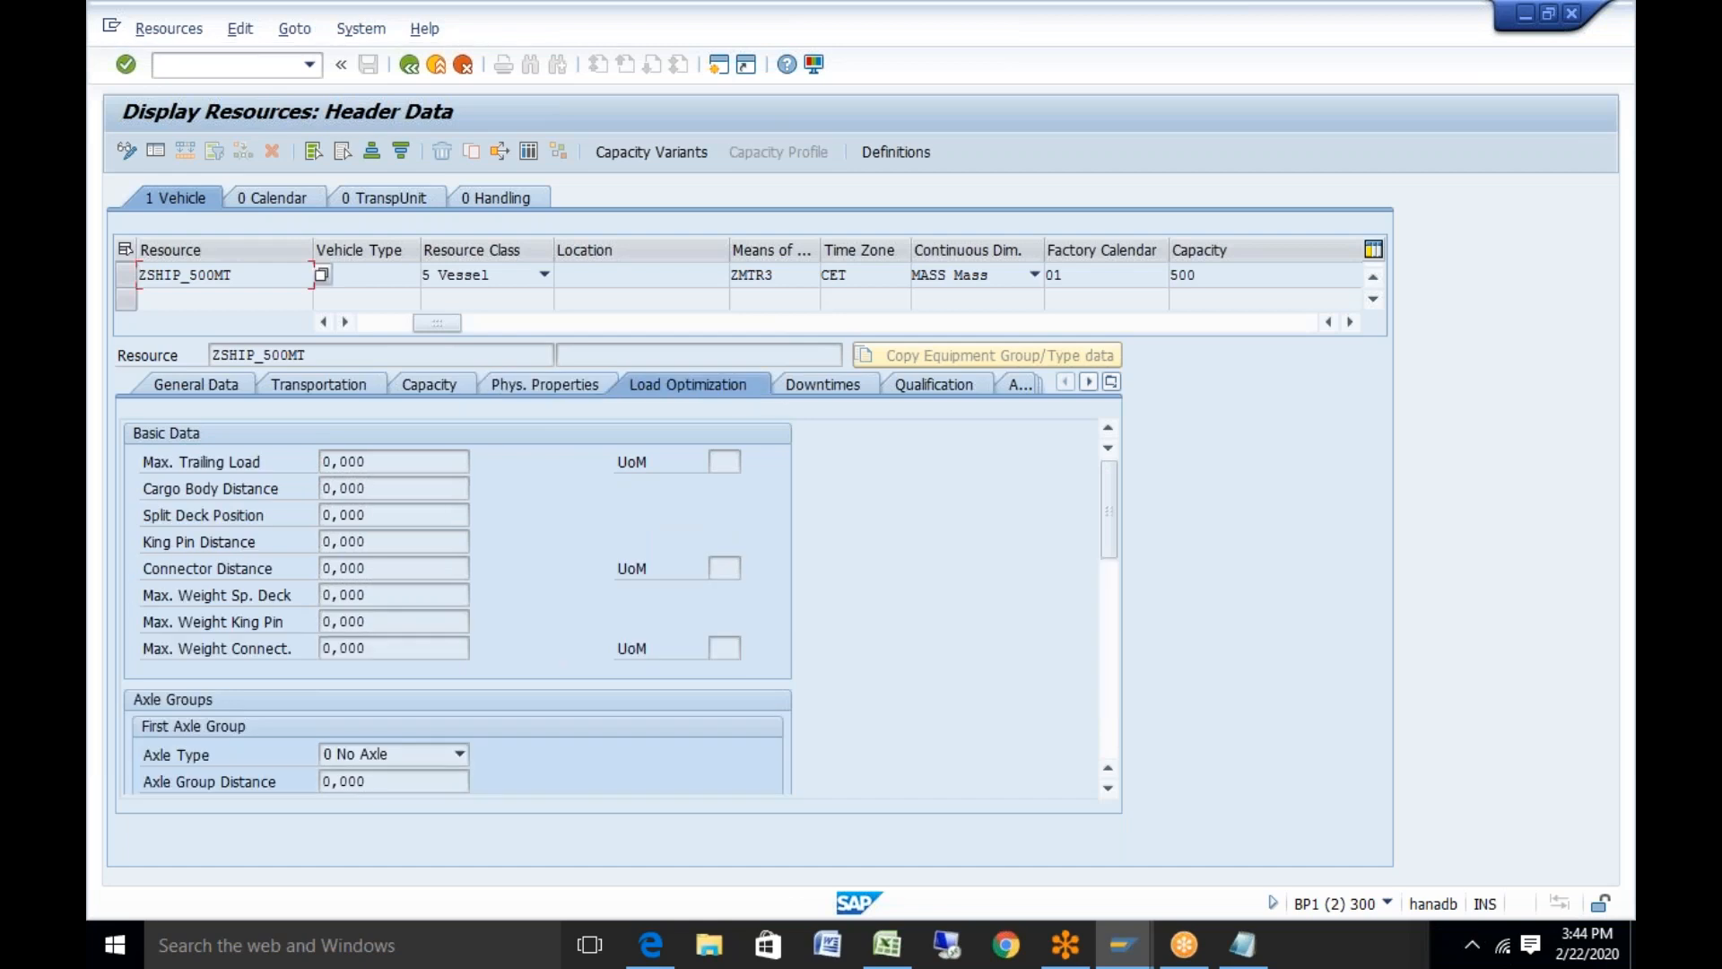
left_click(832, 388)
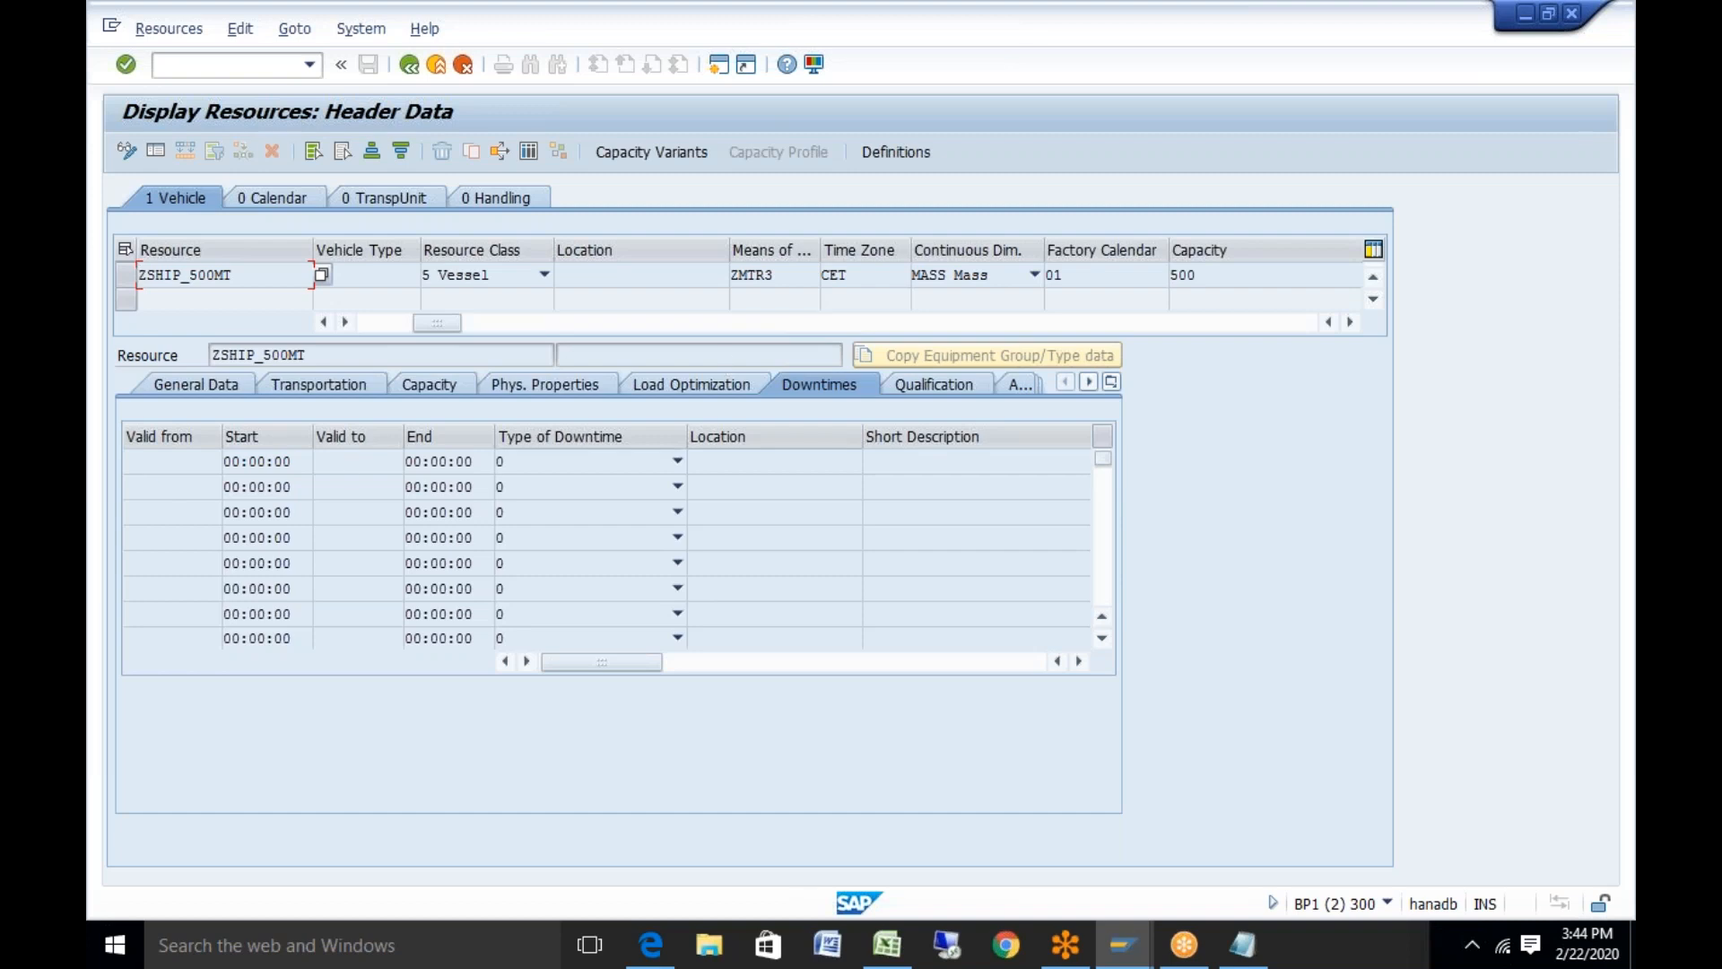
Browse the Type of Downtime options without choosing one, then view the empty Qualification tab
left_click(677, 462)
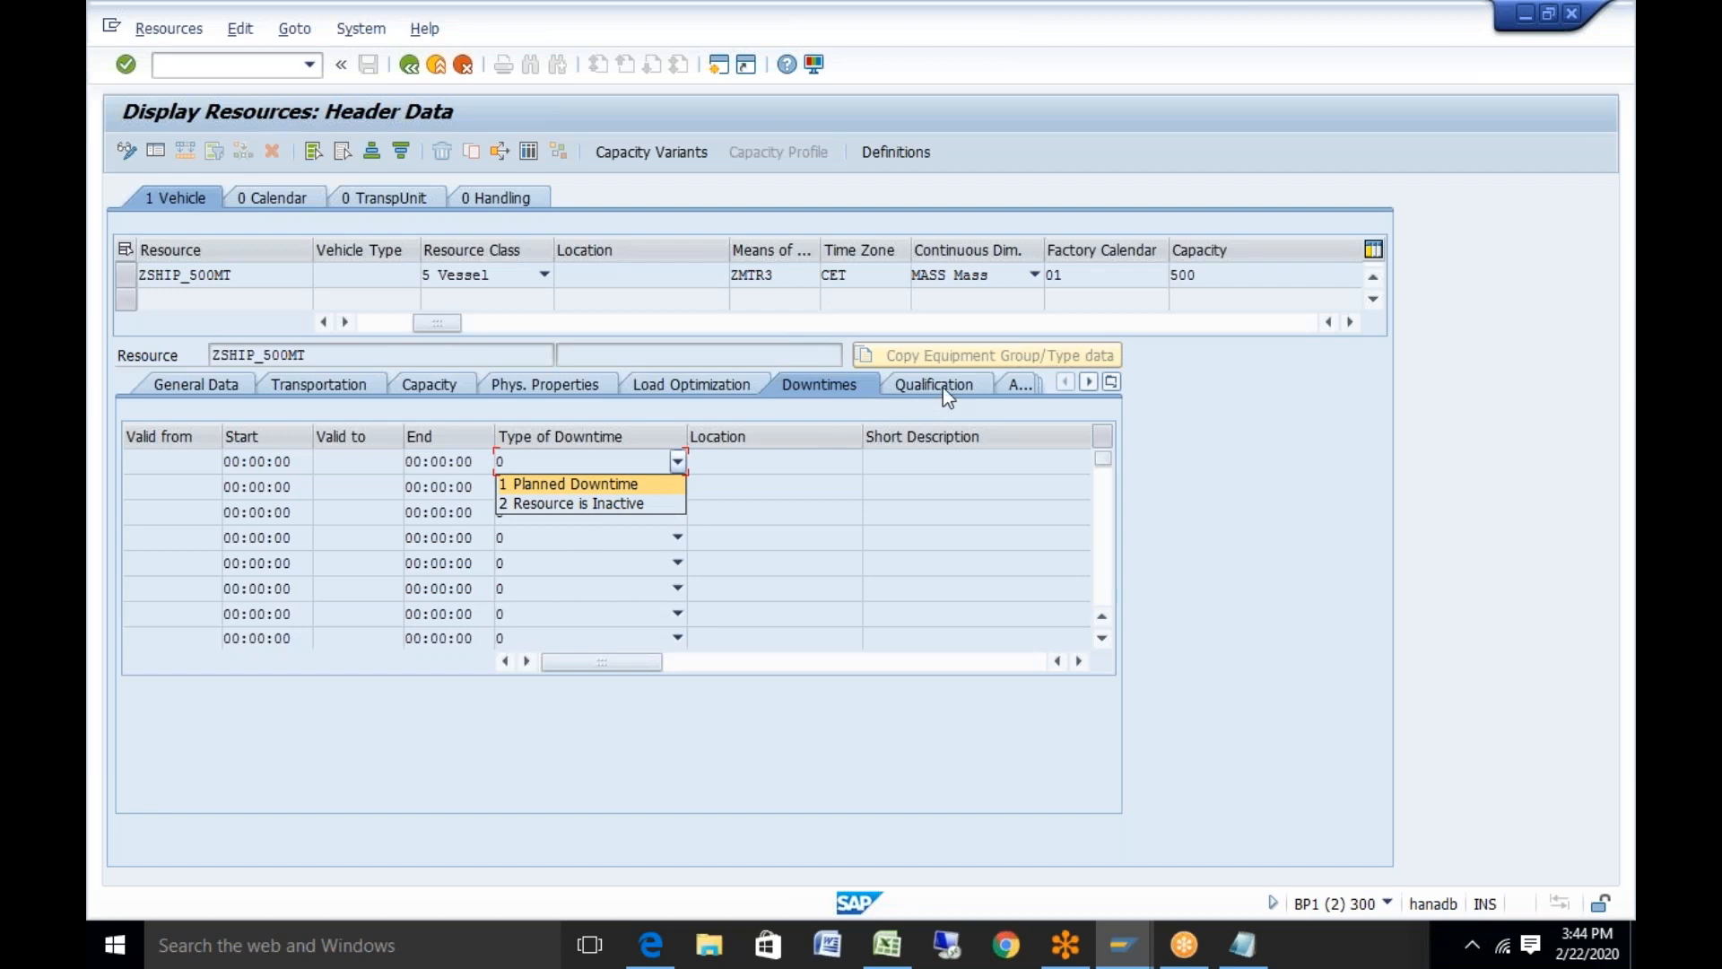
key("Escape")
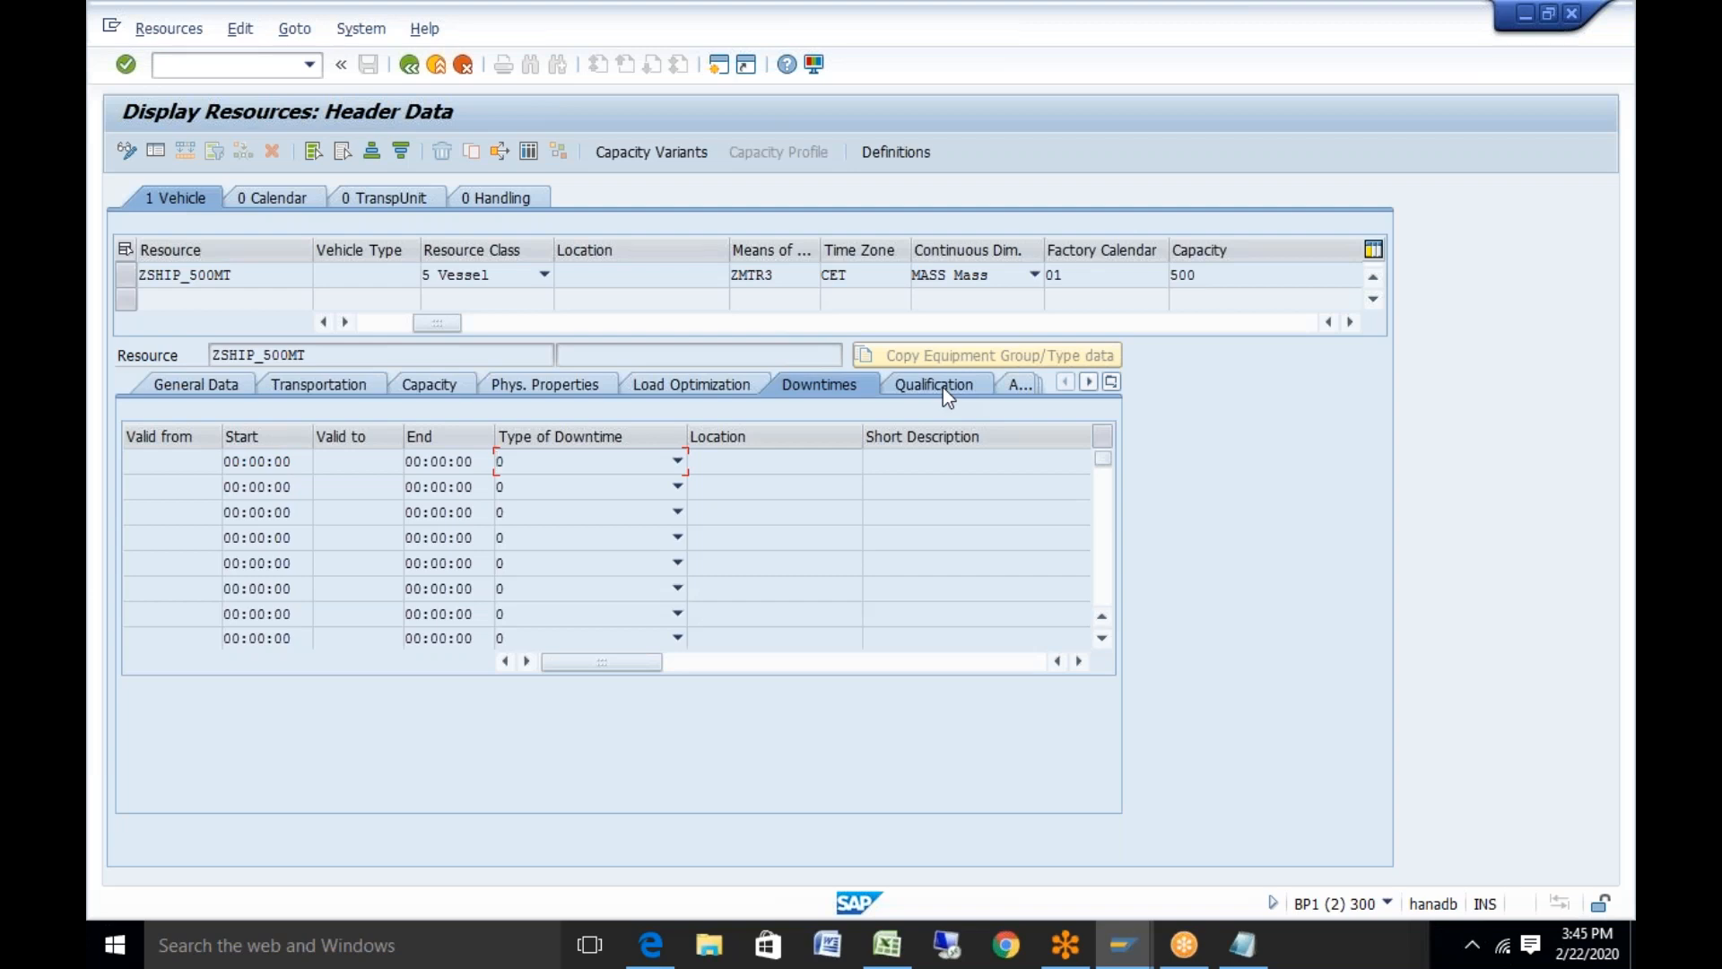
left_click(943, 385)
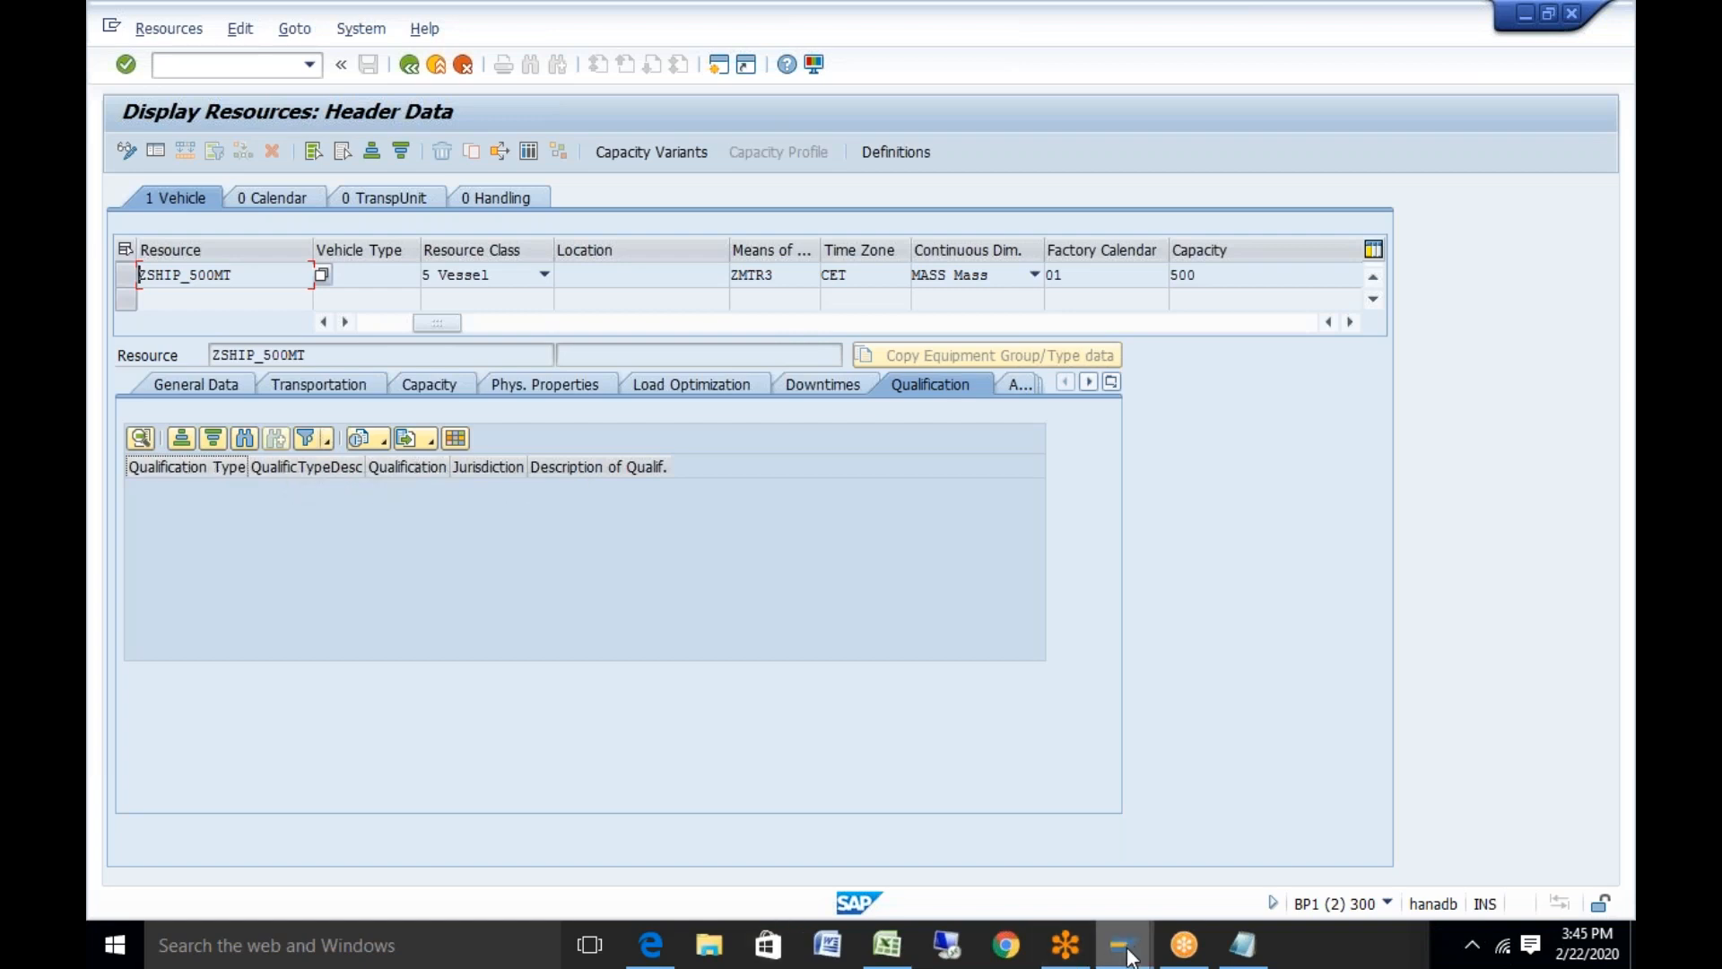
Review qualification types D1, Q1, Z1 and D1's values, then return to the Resource Attributes tree
mouse_move(1126, 953)
left_click(1060, 837)
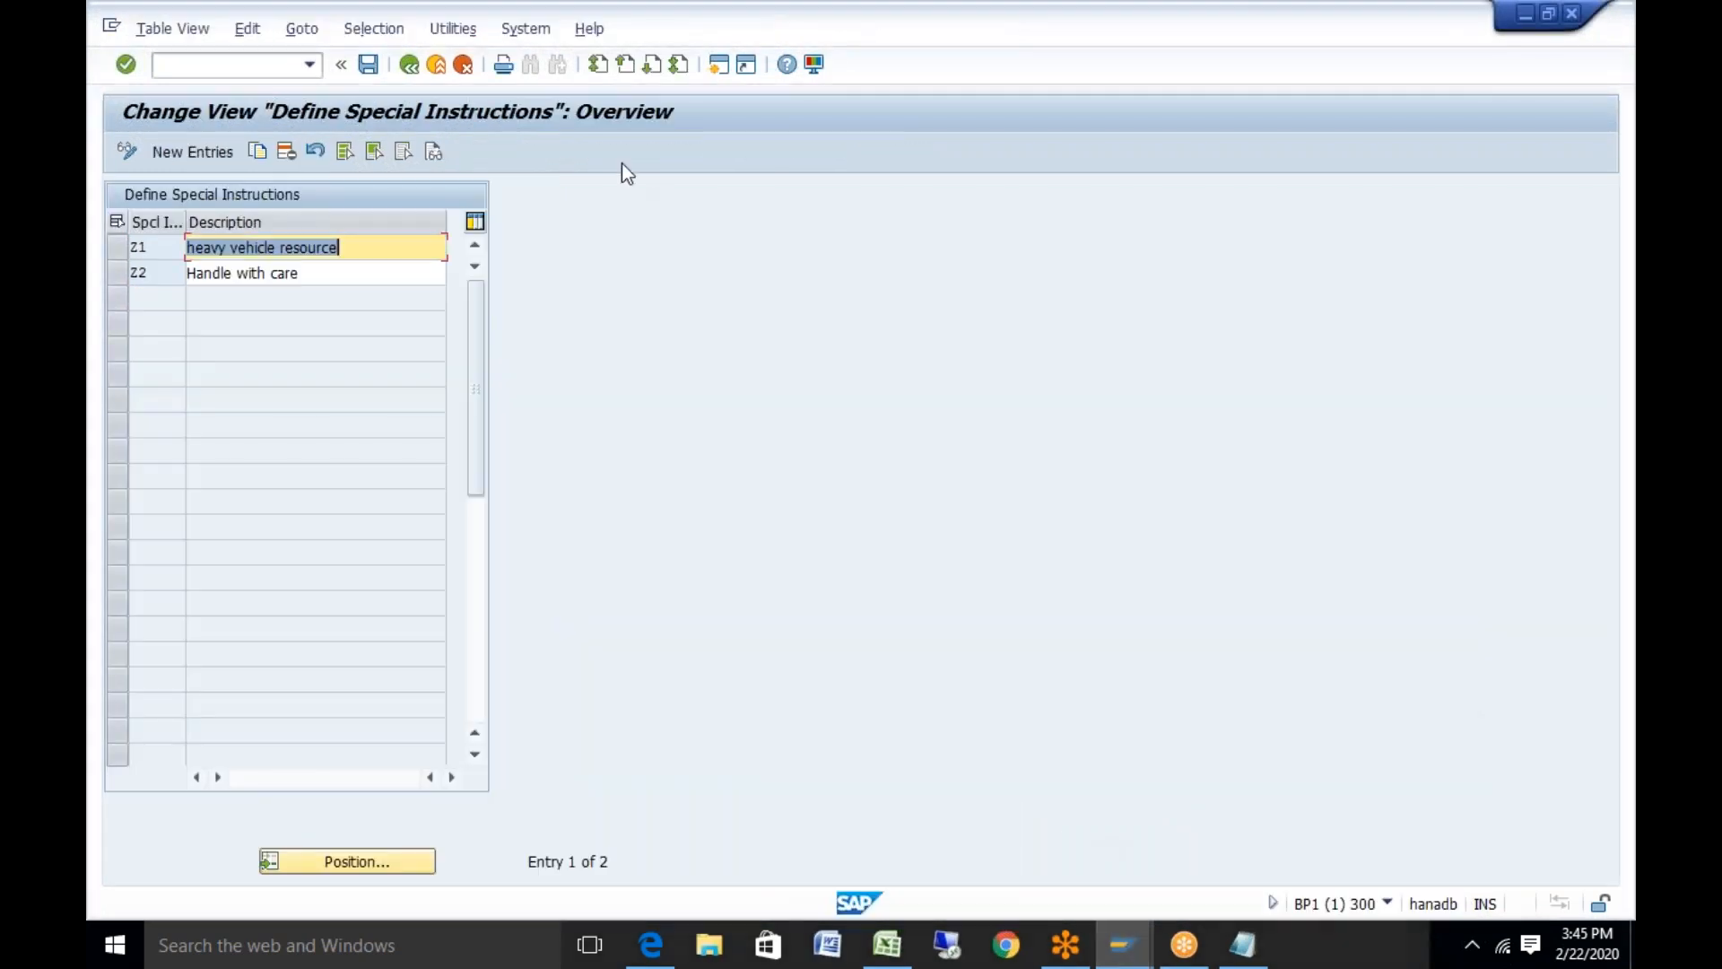
left_click(409, 67)
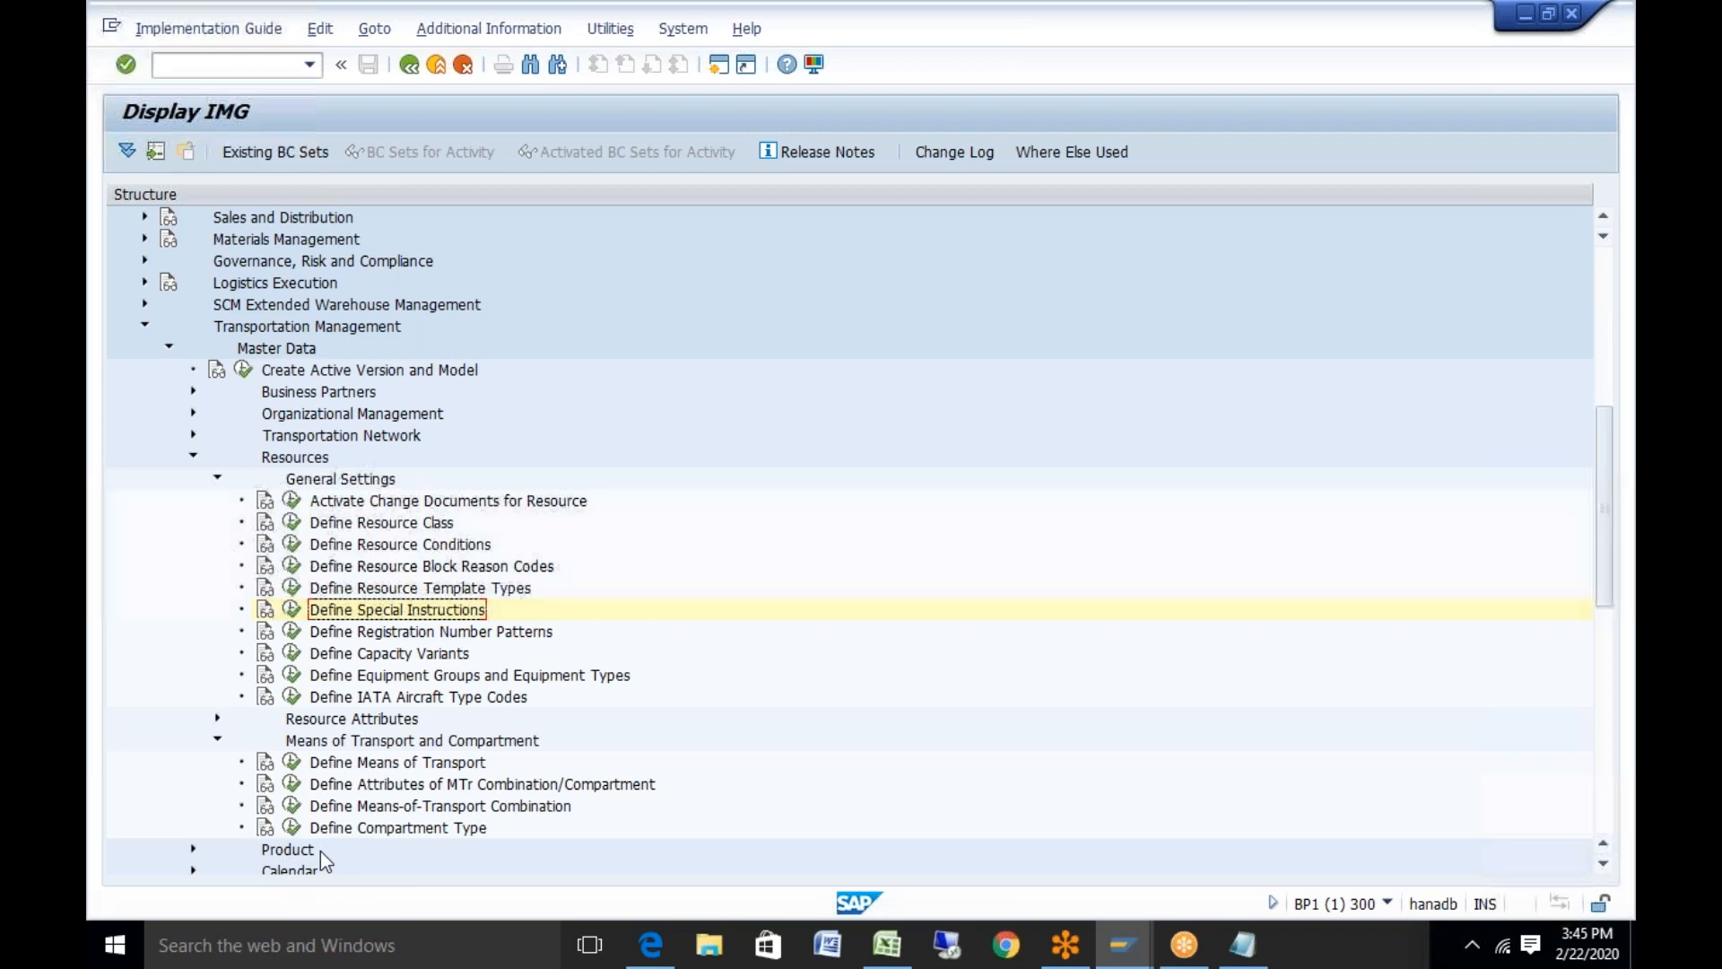
left_click(216, 720)
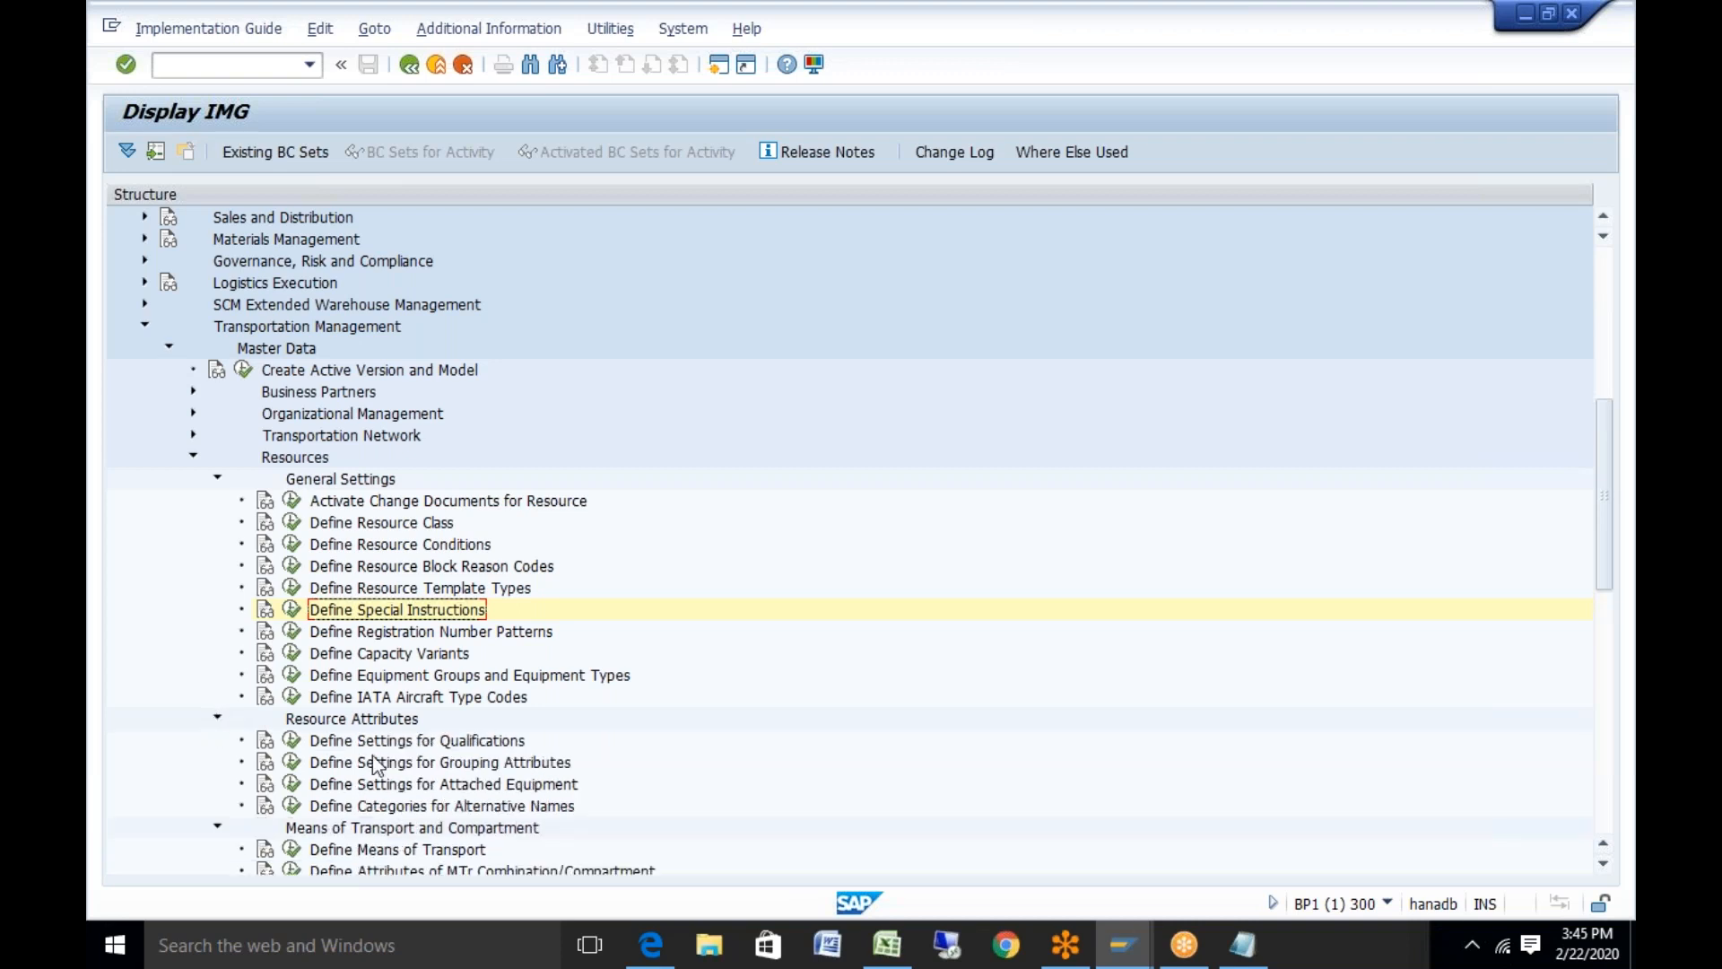
left_click(292, 740)
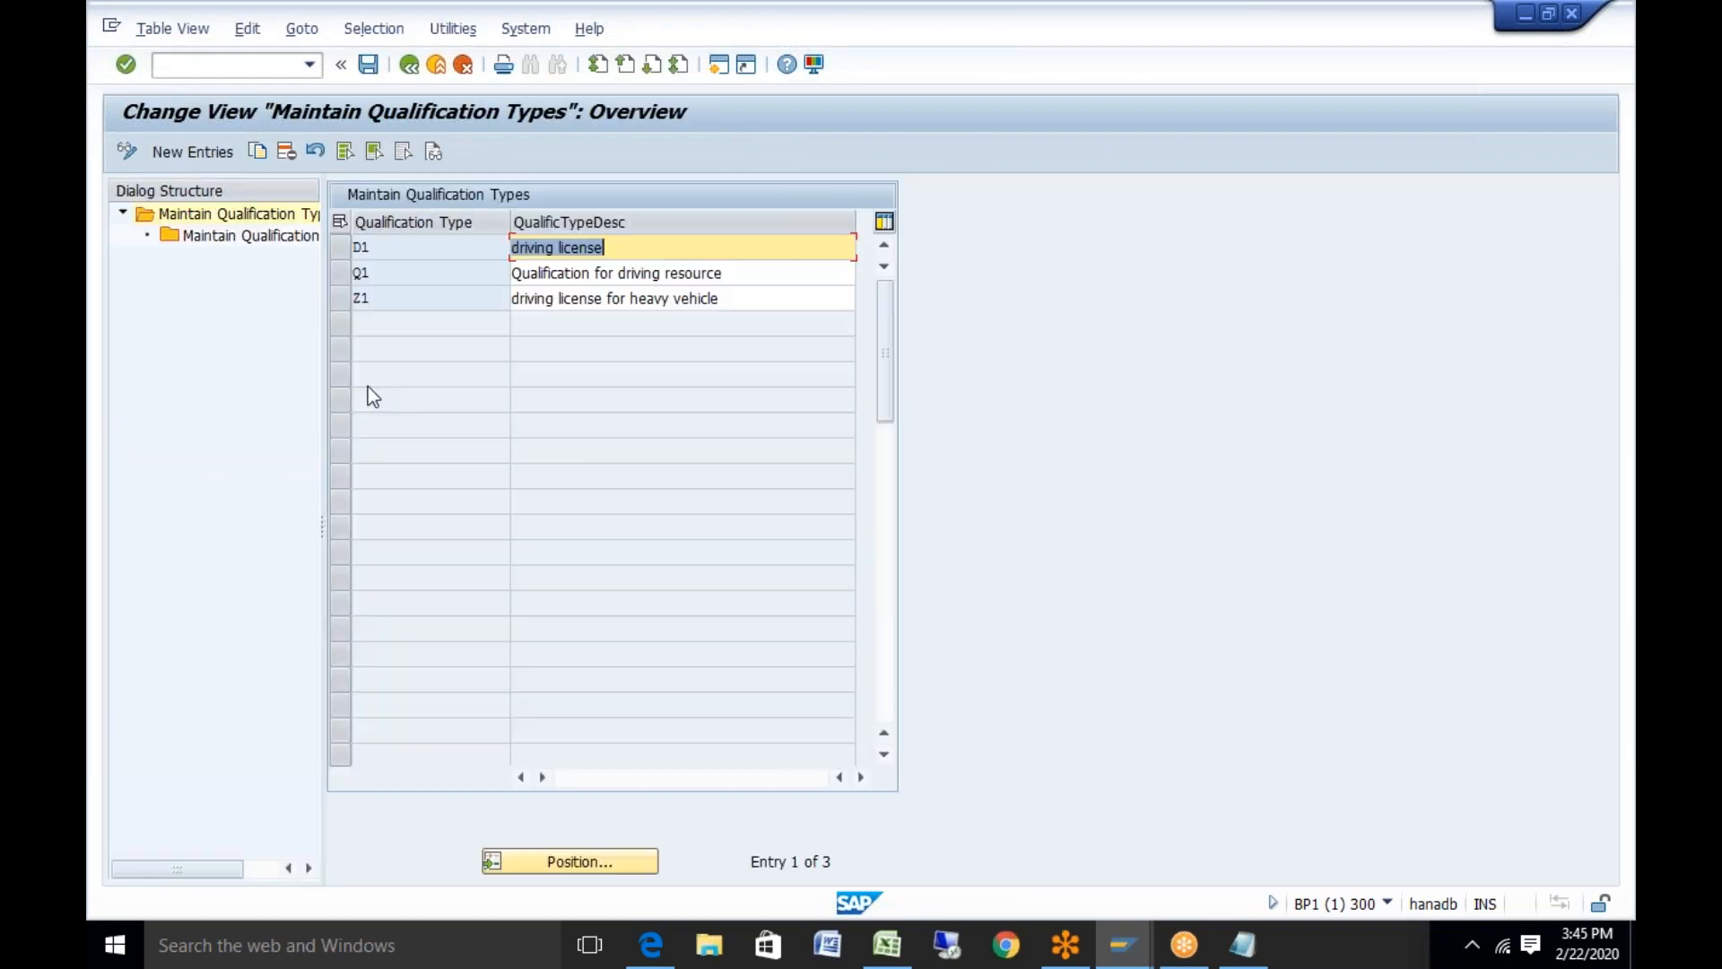
left_click(341, 249)
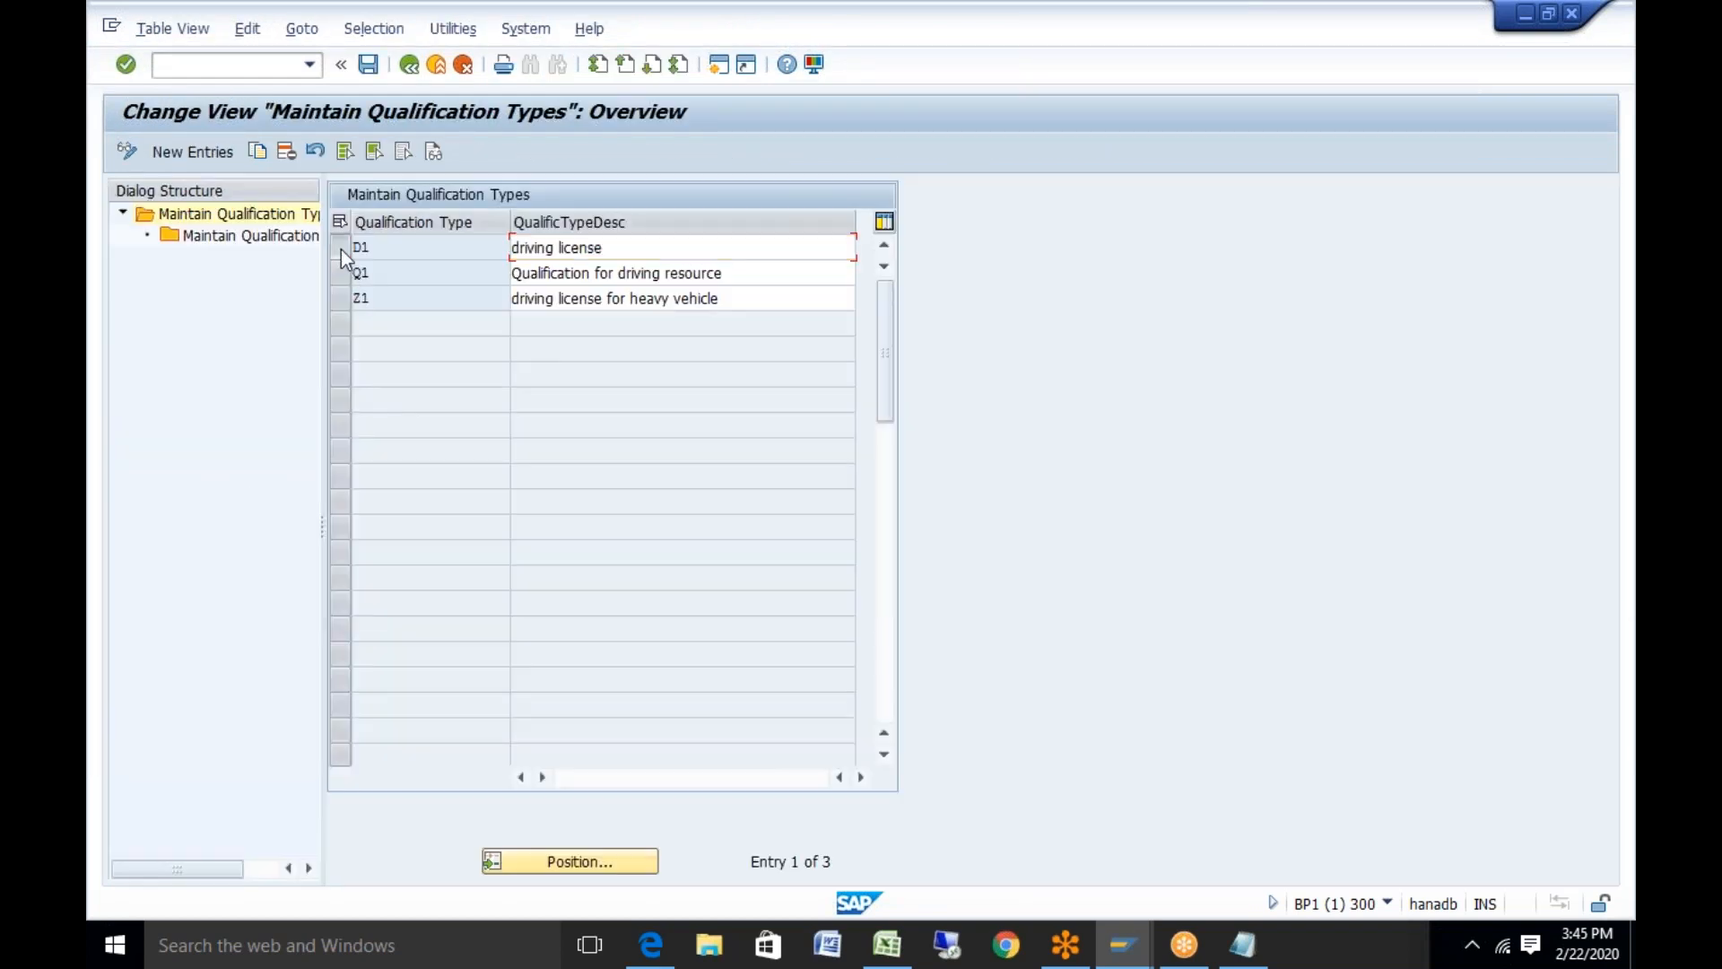
double_click(207, 236)
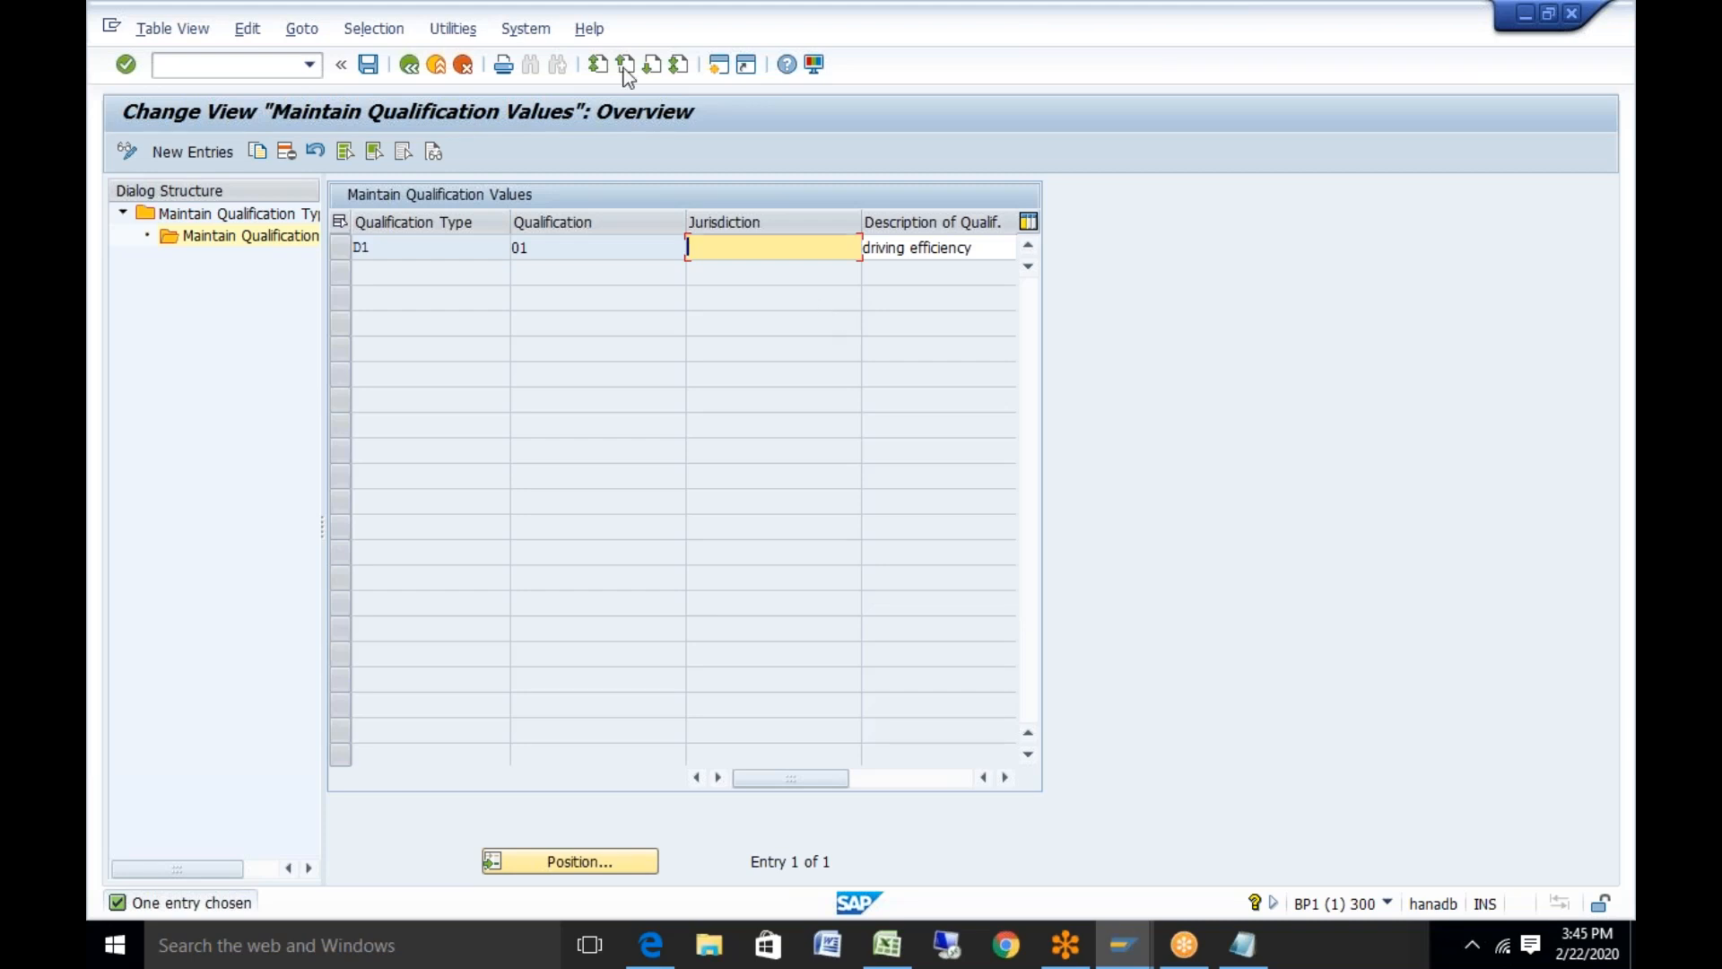
left_click(411, 65)
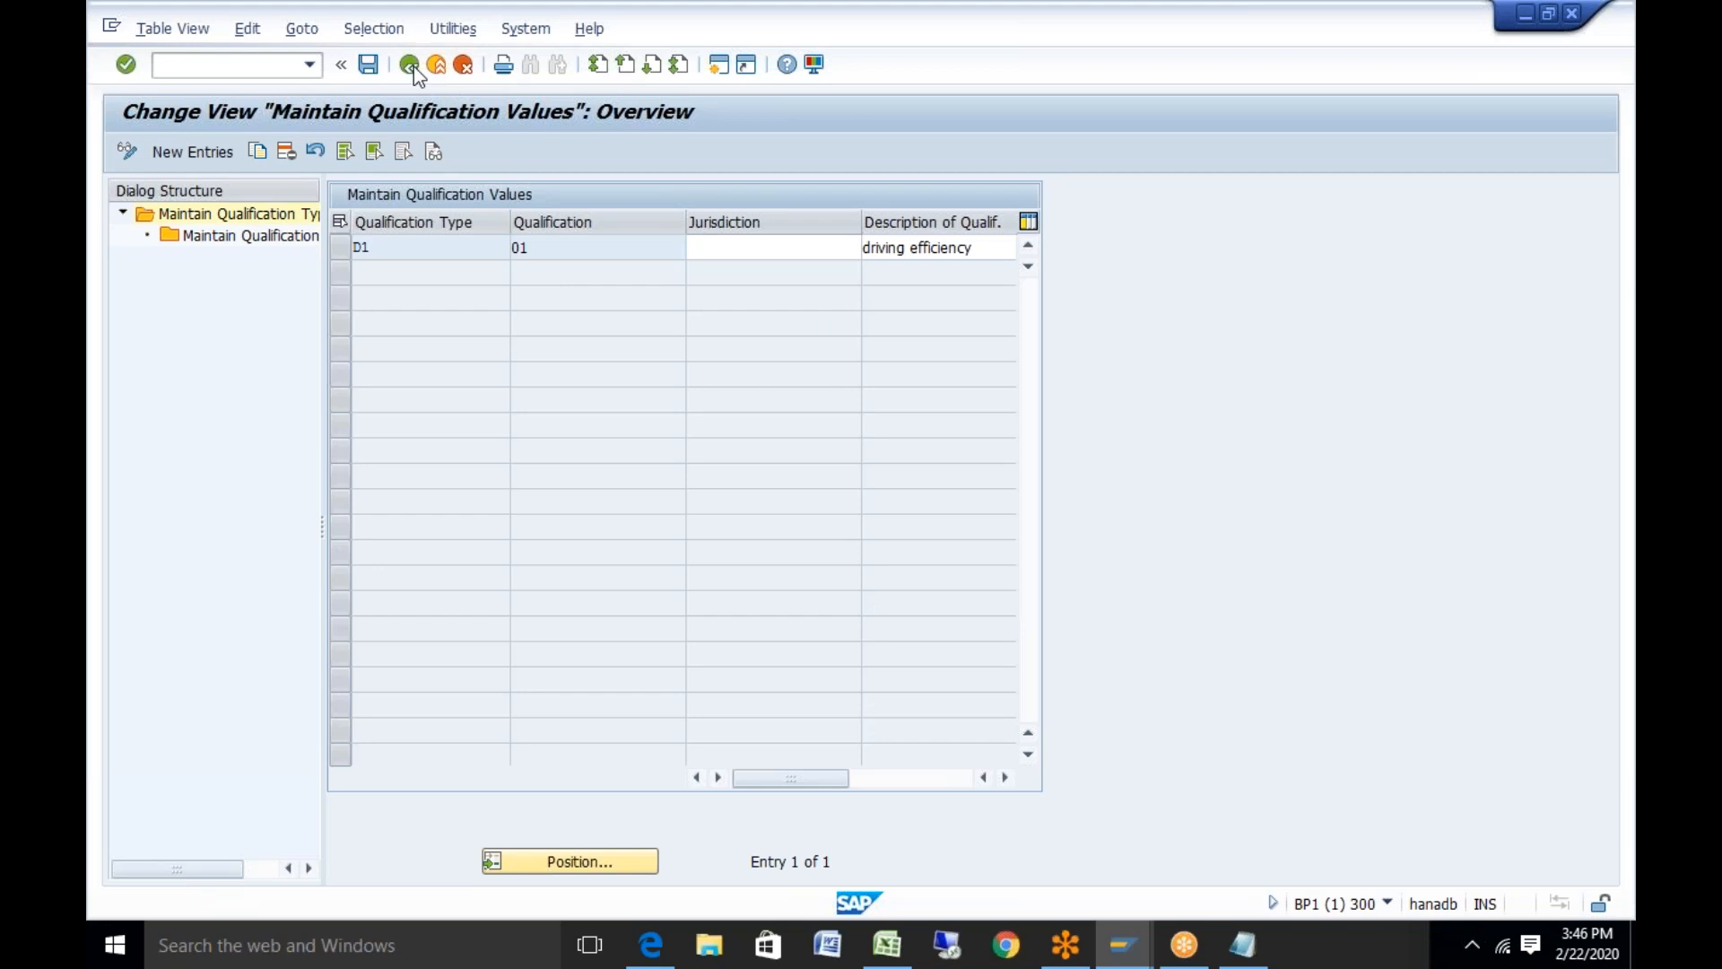
left_click(411, 65)
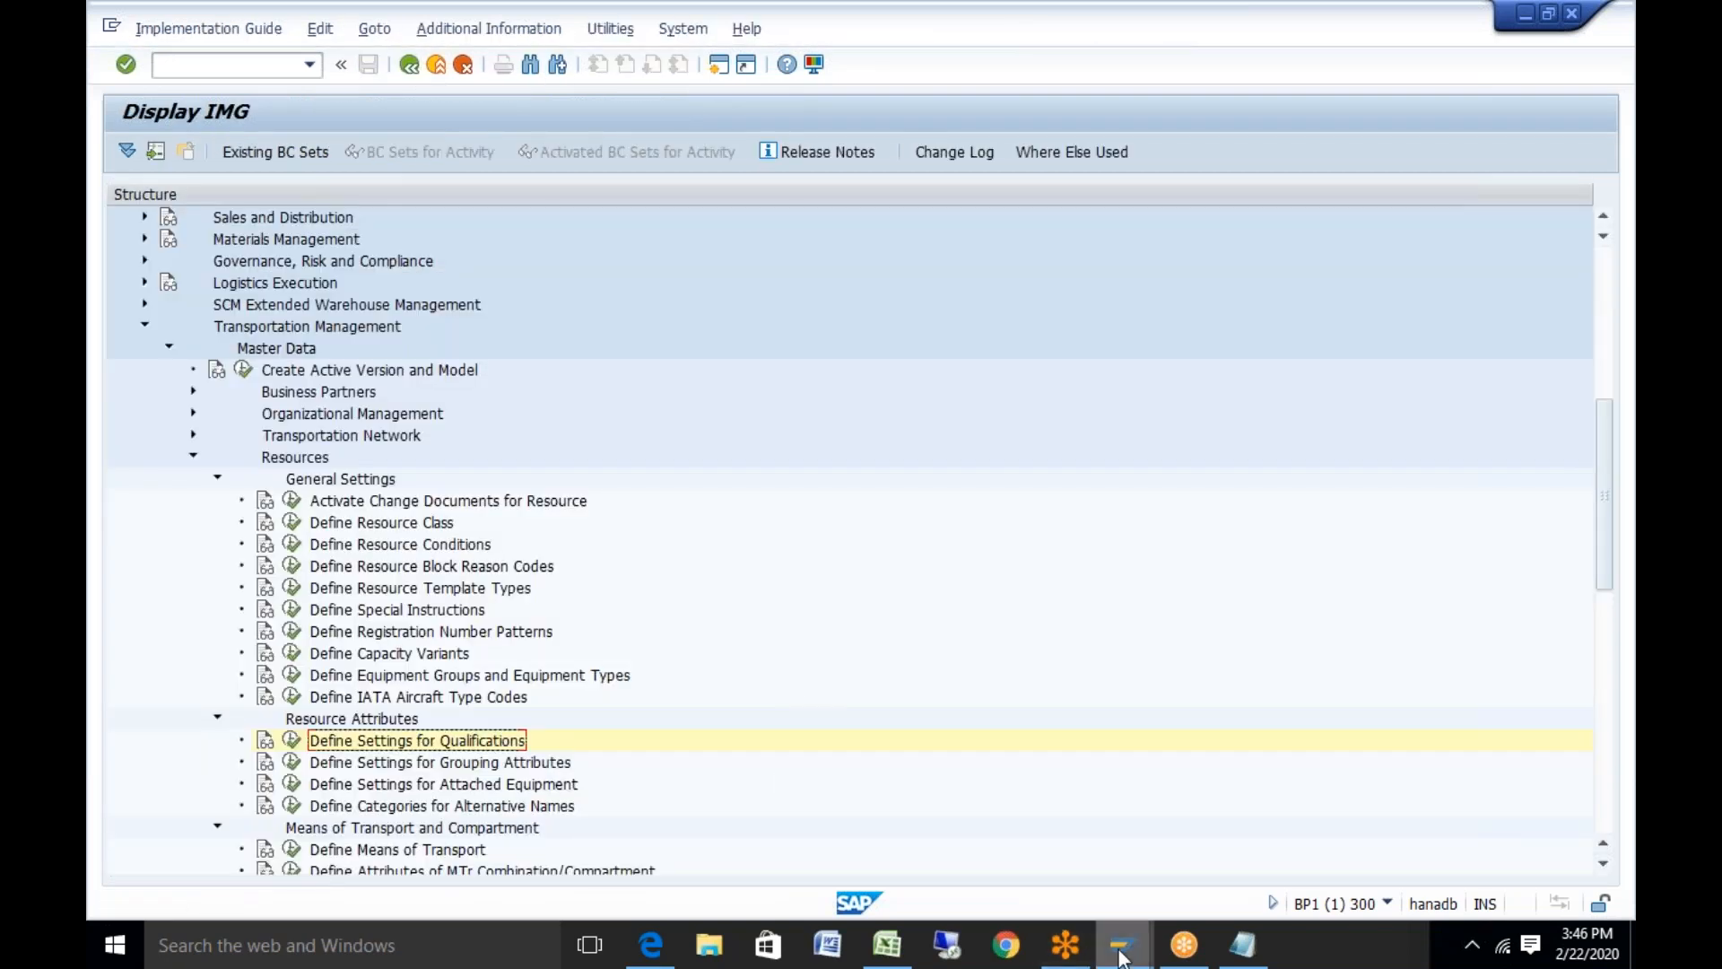
mouse_move(1122, 956)
left_click(1247, 847)
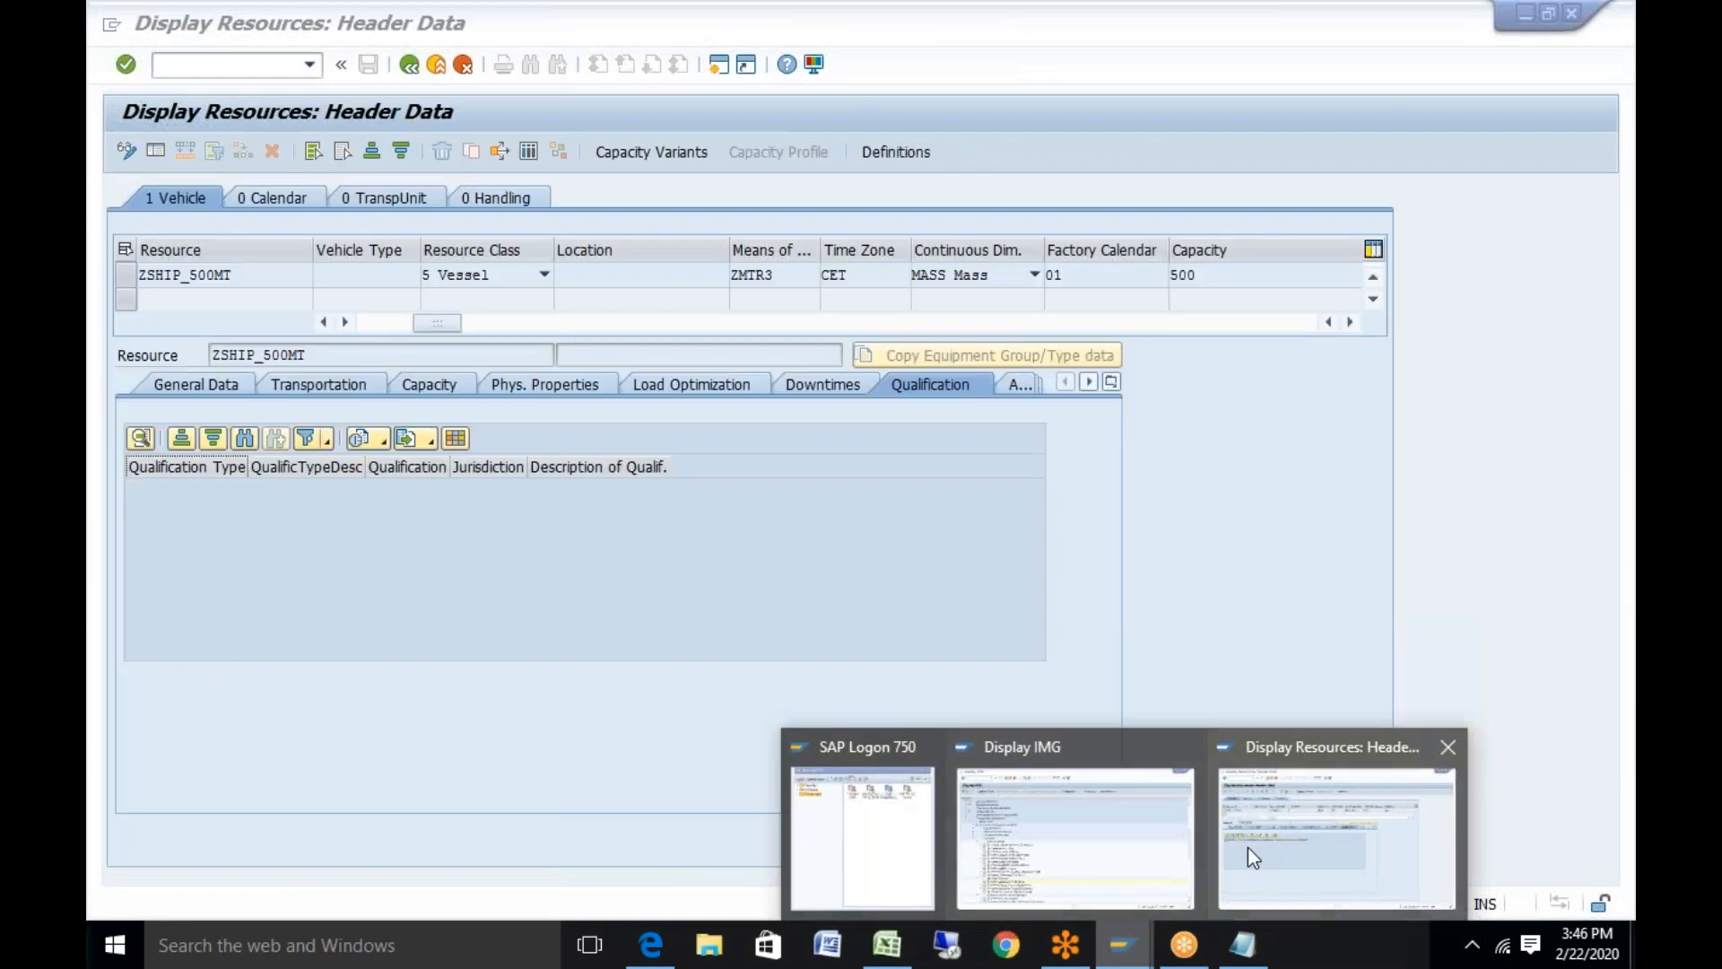
left_click(1019, 383)
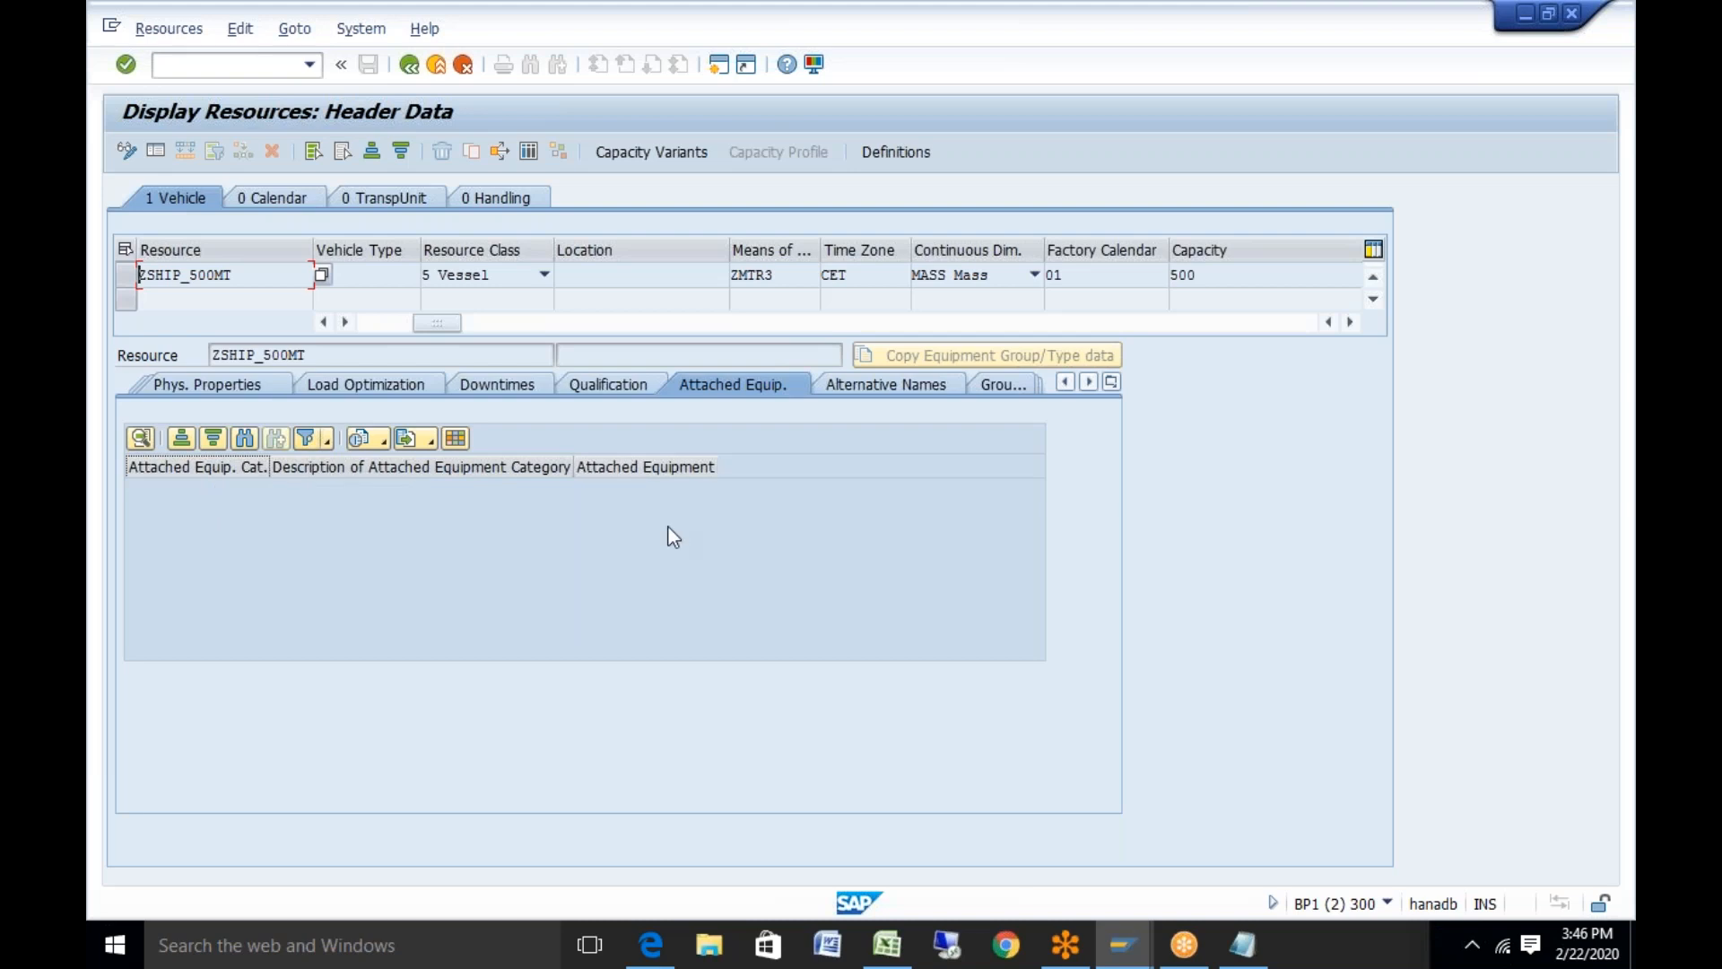
left_click(900, 386)
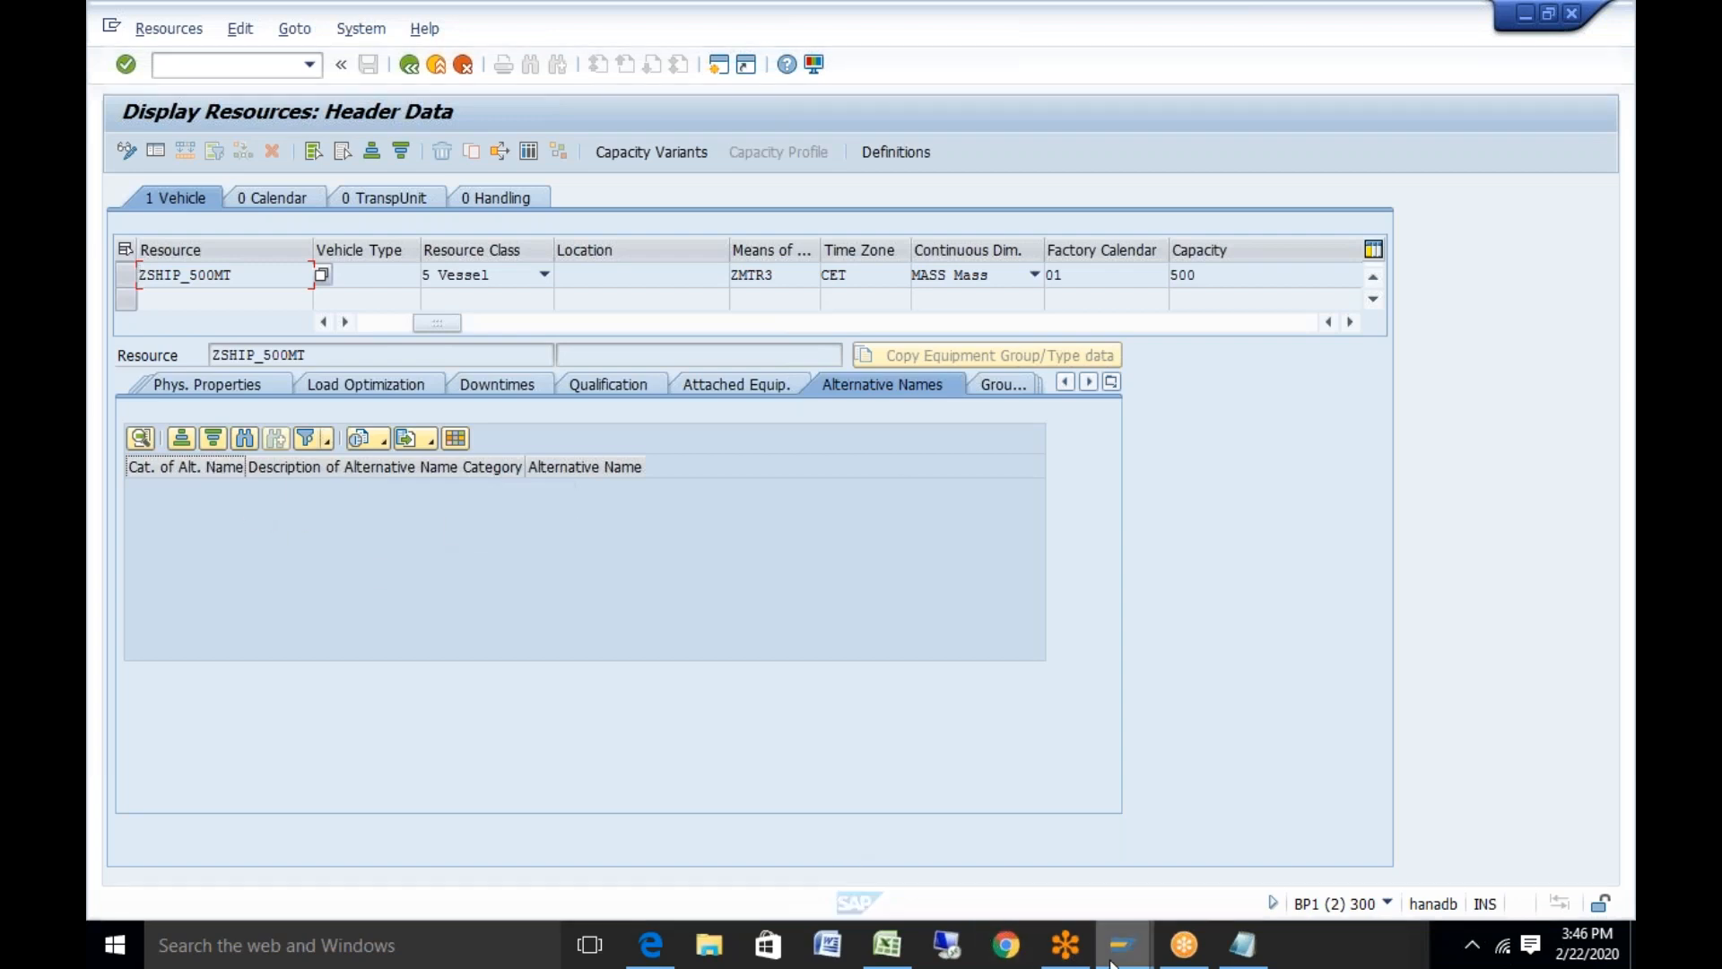
mouse_move(1112, 964)
left_click(1090, 821)
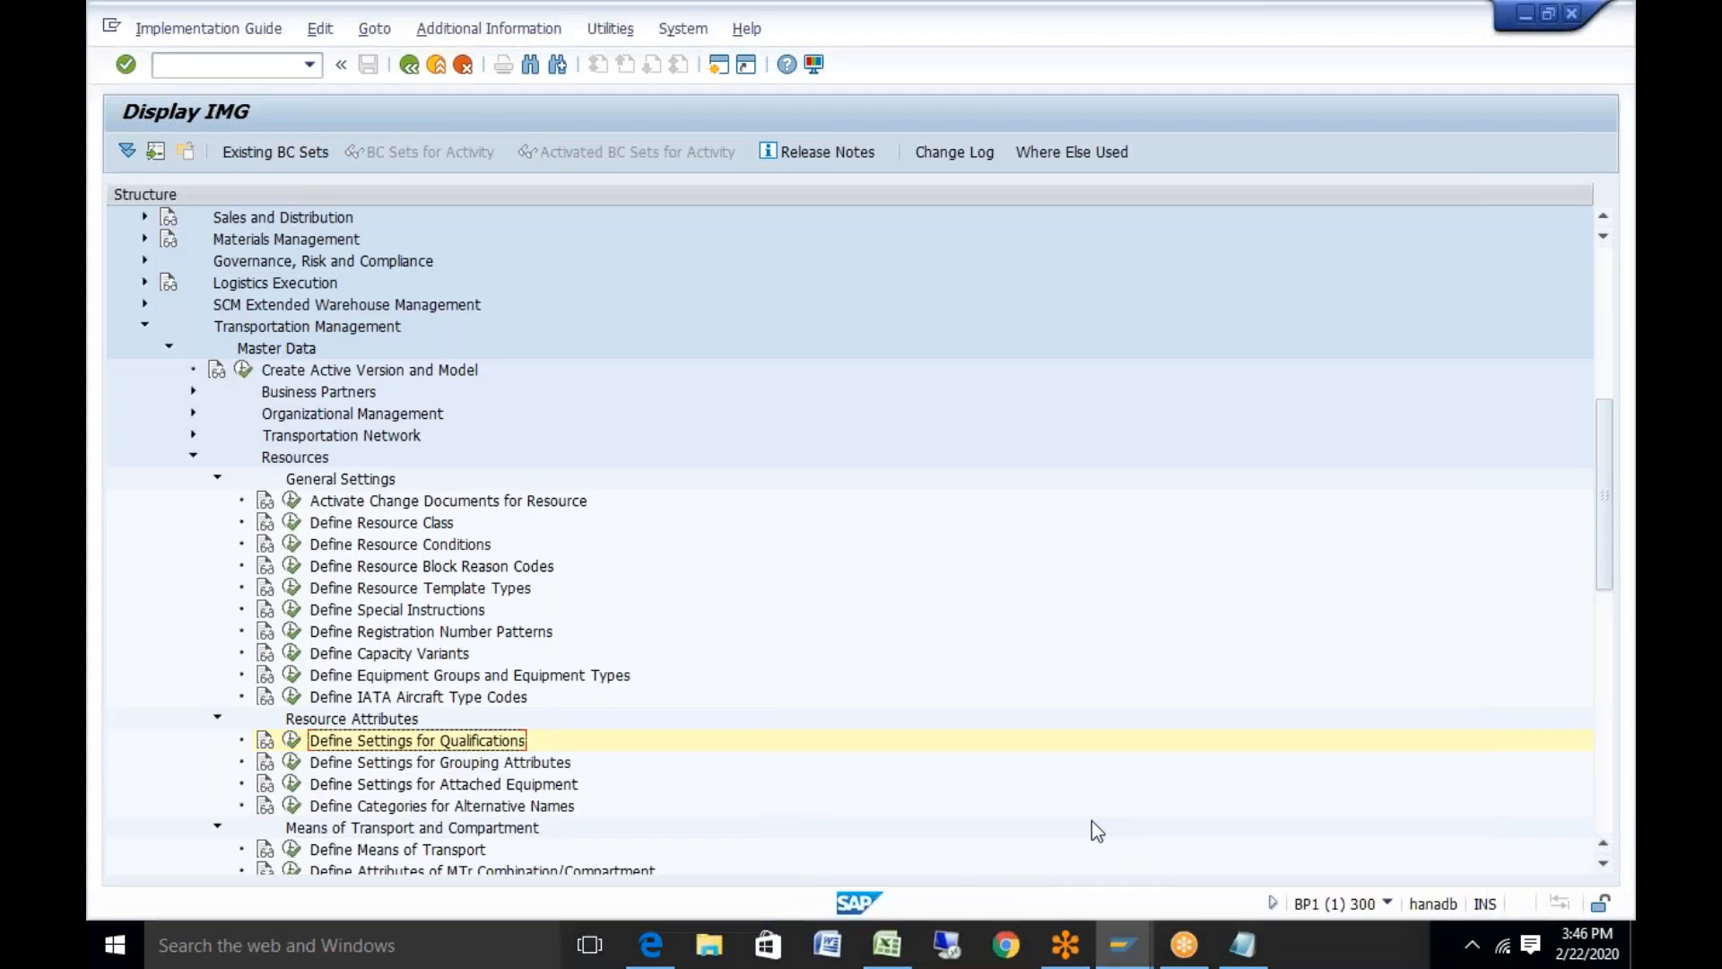
Open alternative-name categories A1 'resource name' and Z1 'Heavy vehicle resource', then return to ZSHIP_500MT
left_click(292, 807)
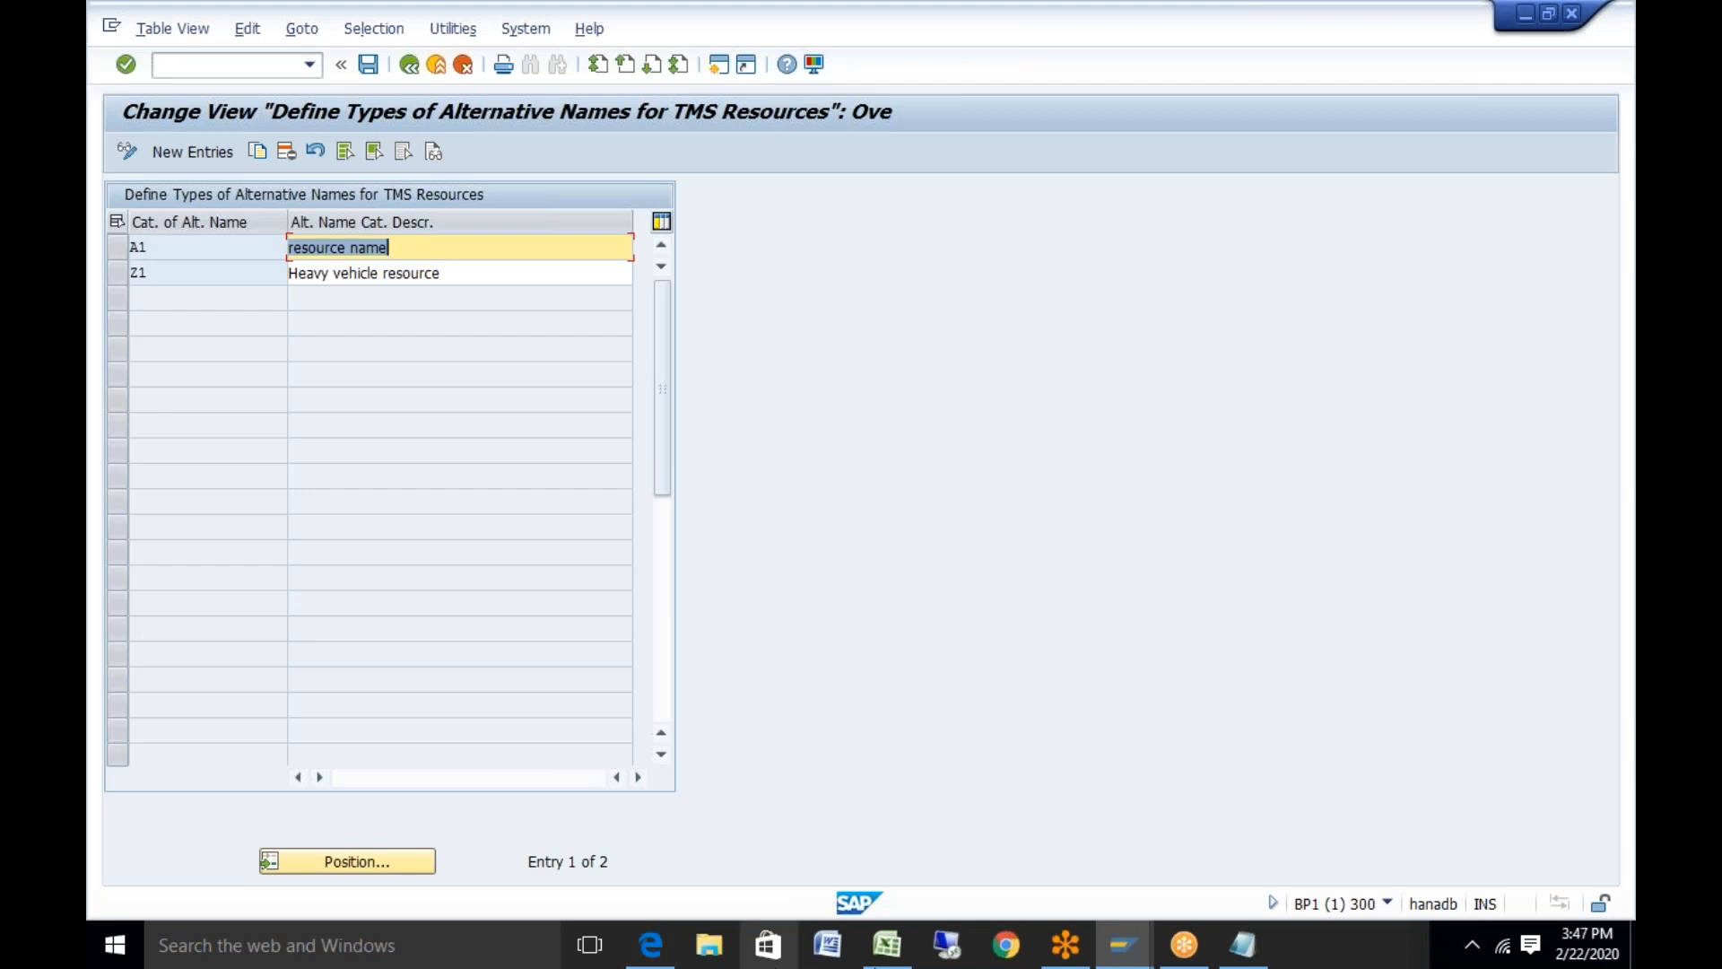
left_click(1119, 964)
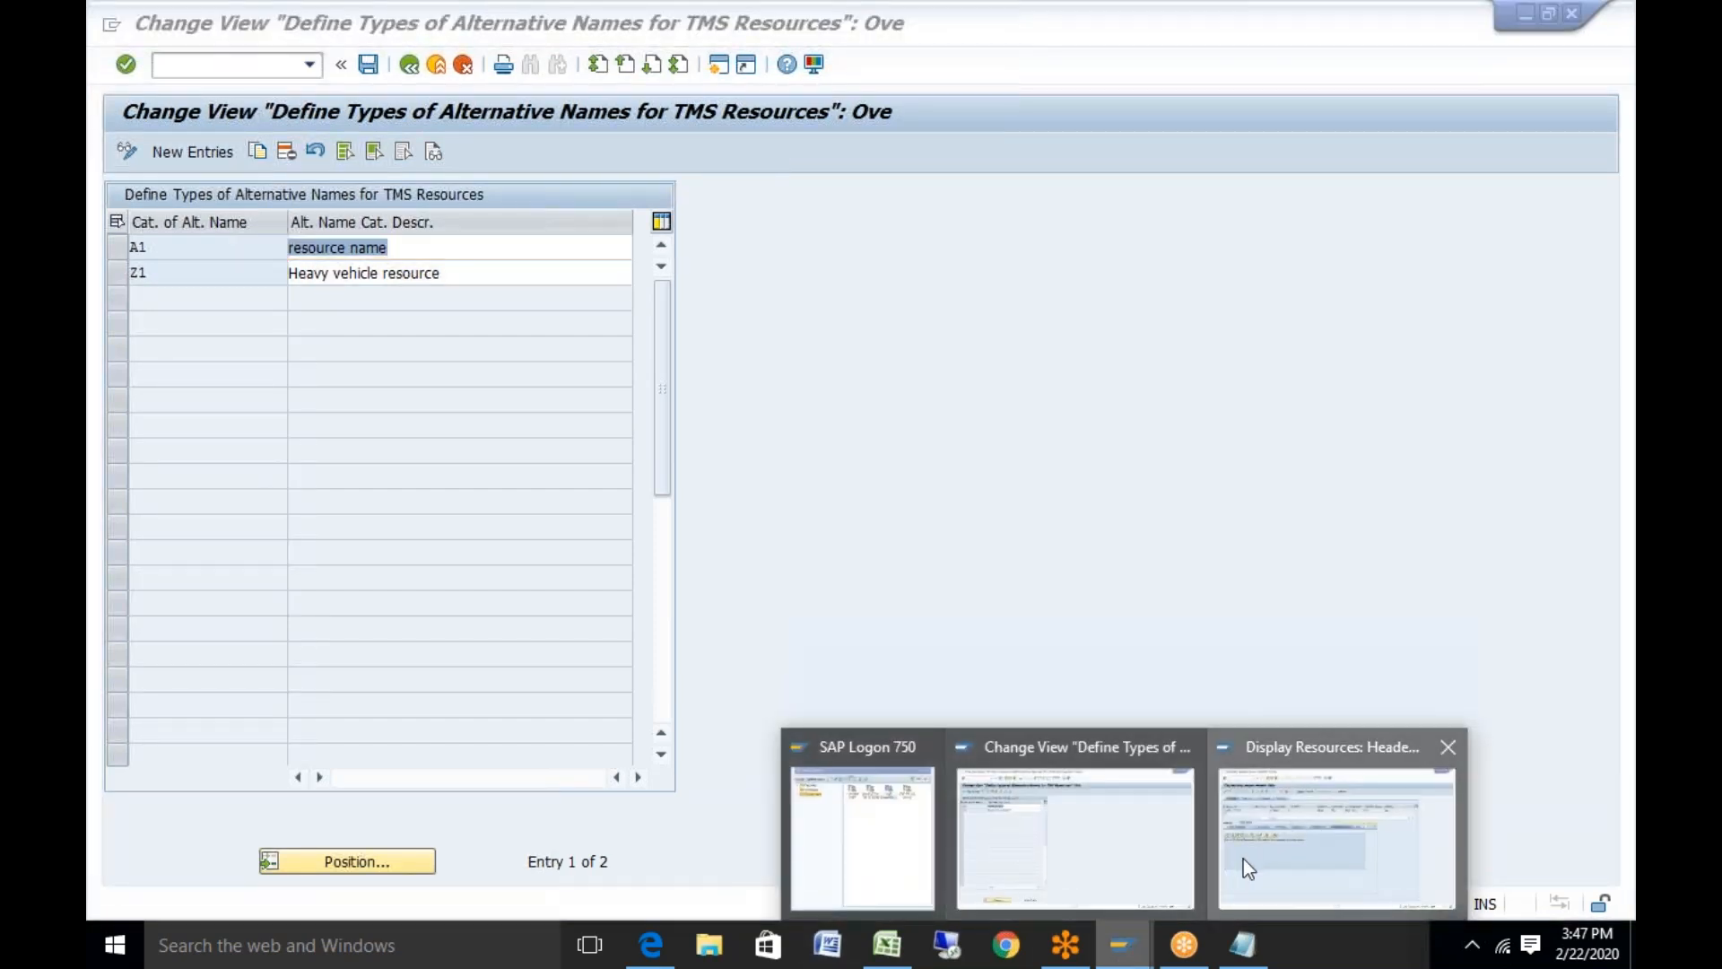
left_click(1243, 858)
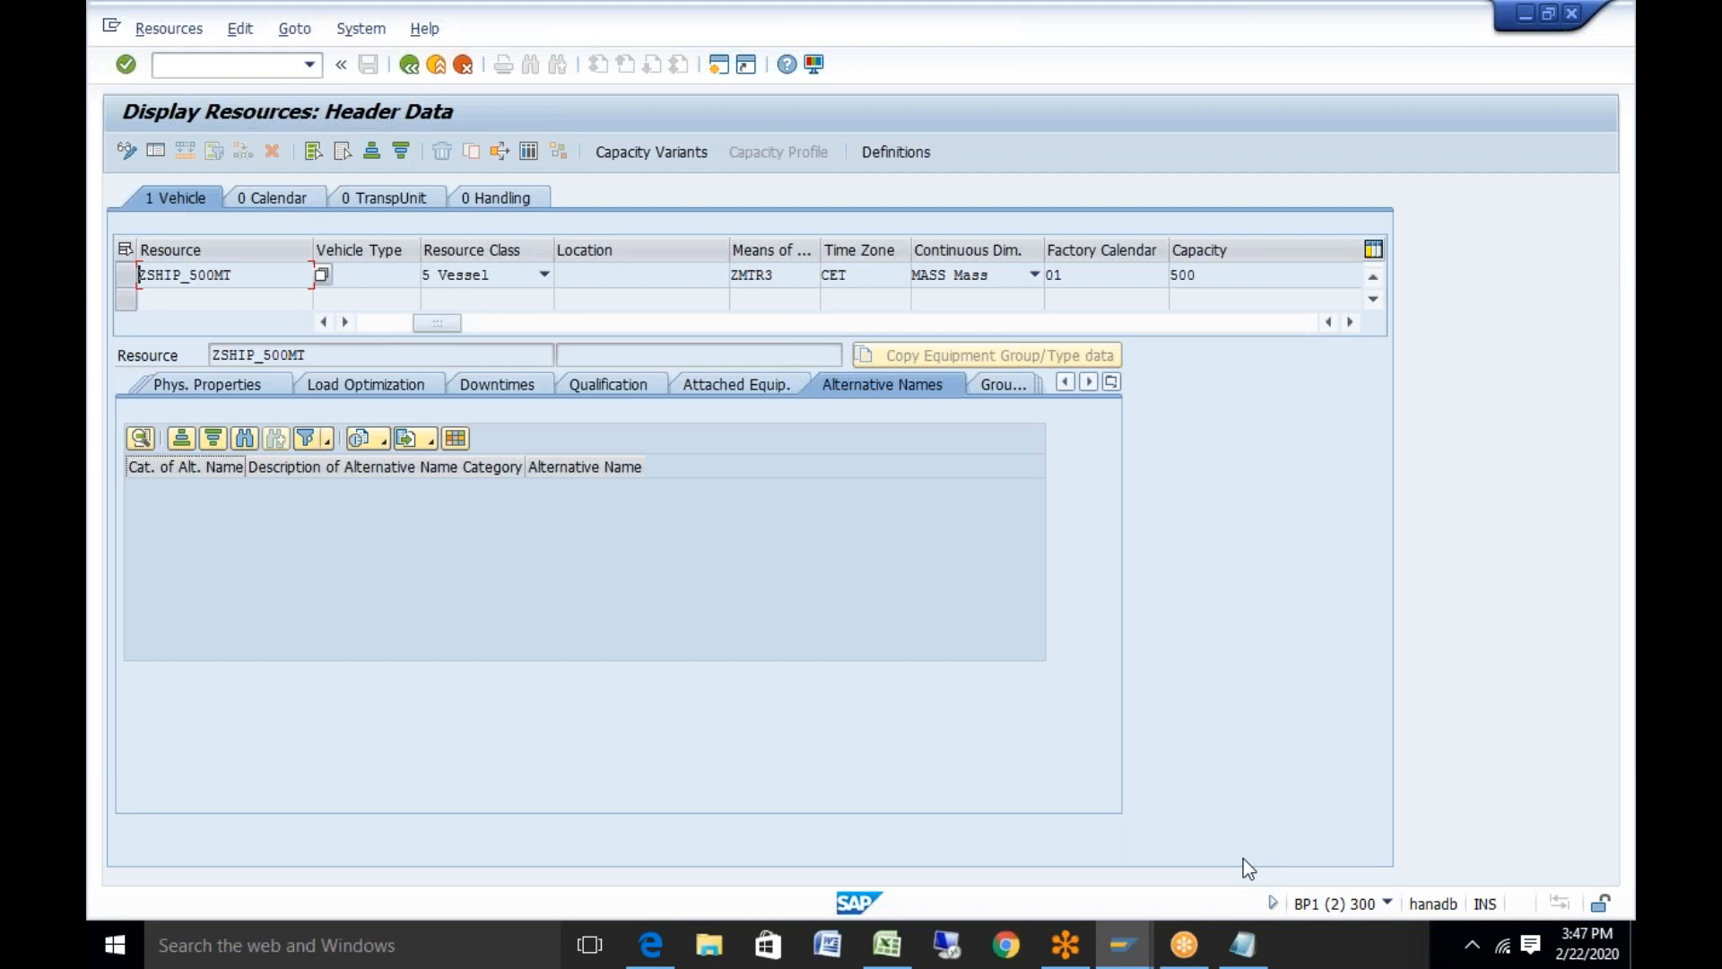
Open ZSHIP_500MT's Downtimes tab, which still lists no downtime periods
left_click(529, 384)
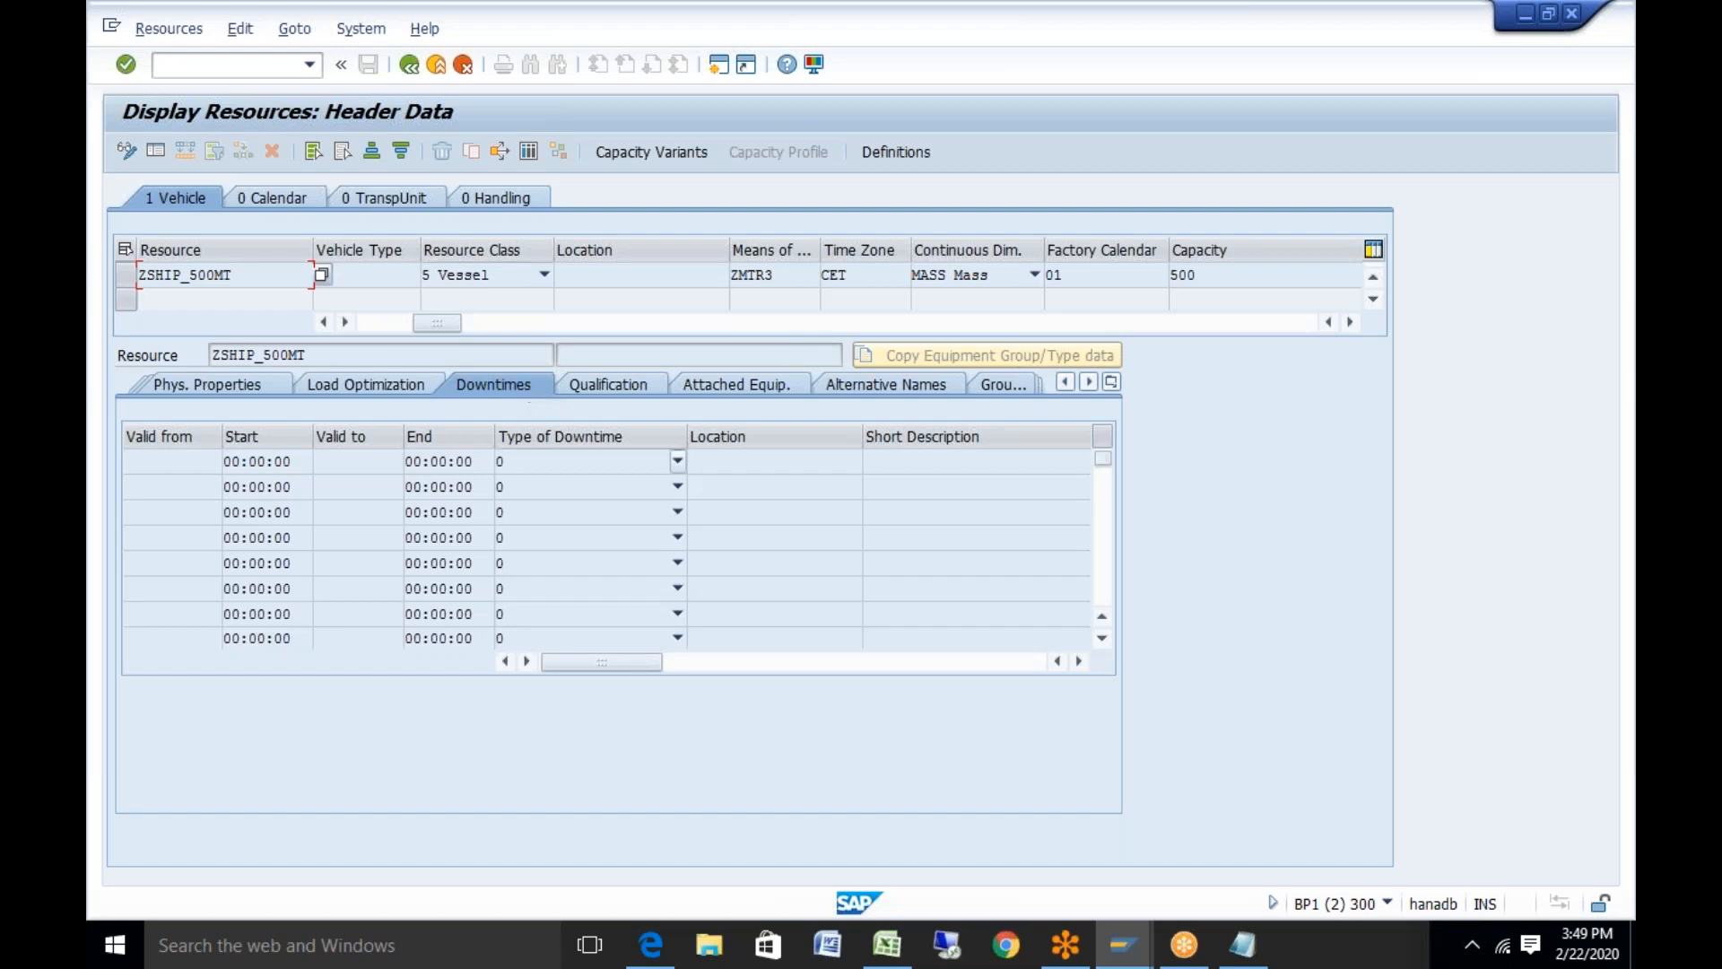
Leave the alternative-names table for the IMG tree and back out of the ZSHIP_500MT display
mouse_move(1123, 958)
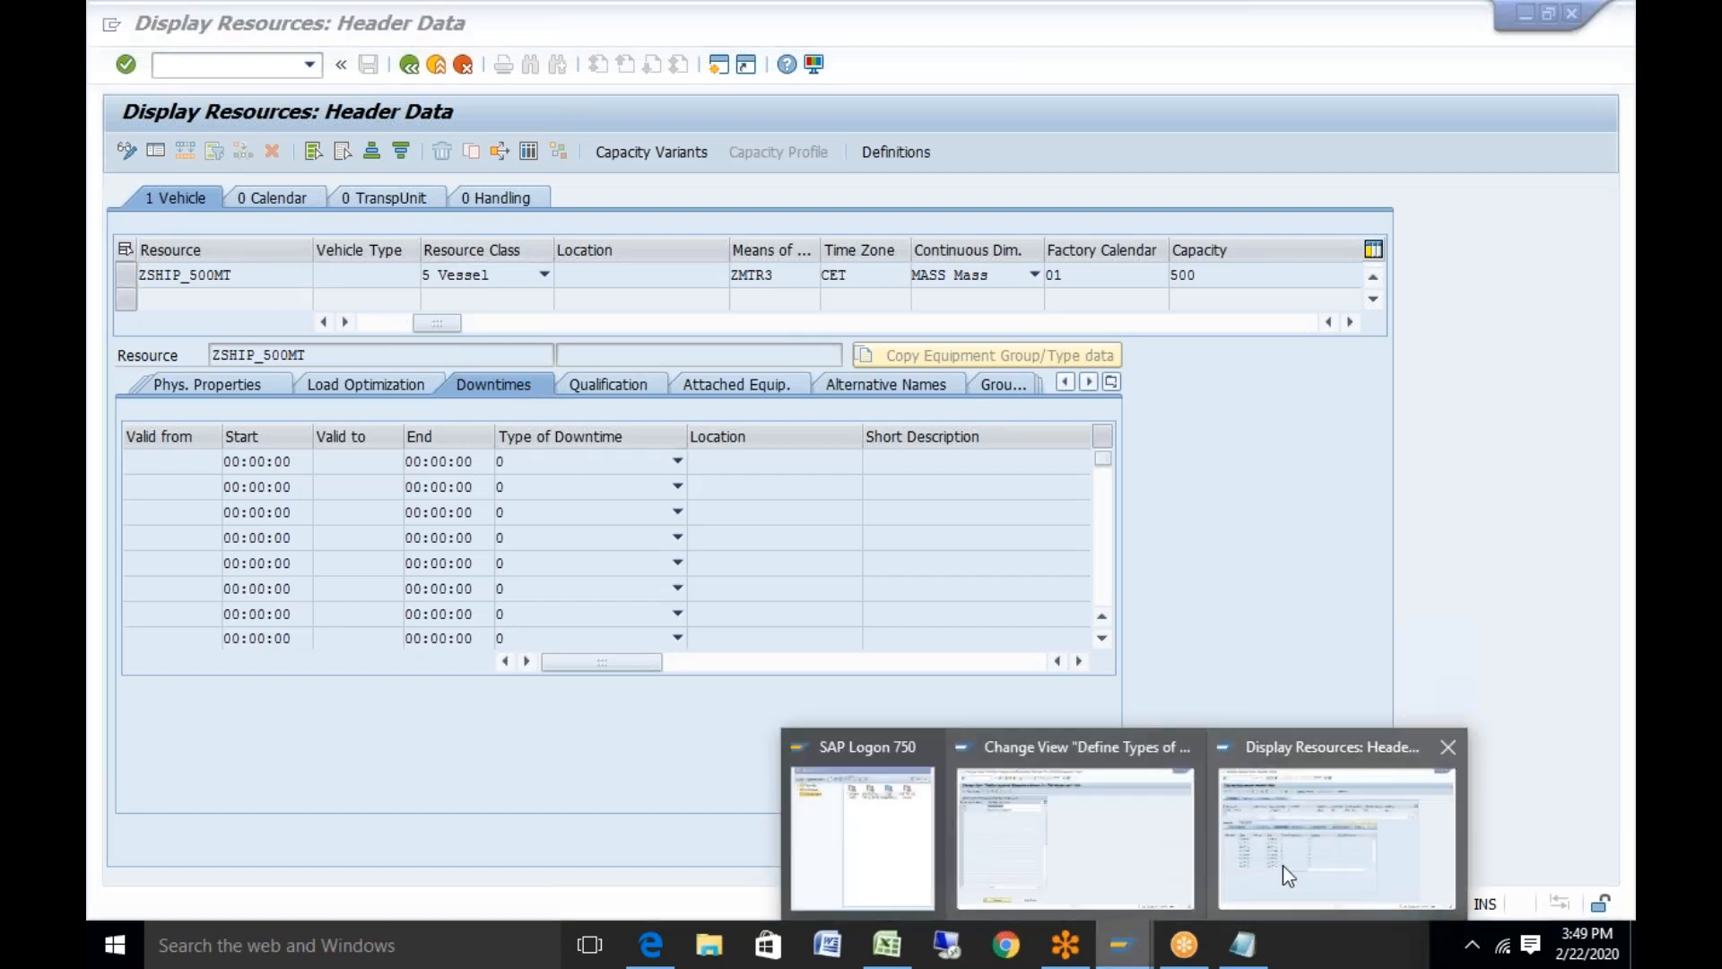
left_click(1067, 807)
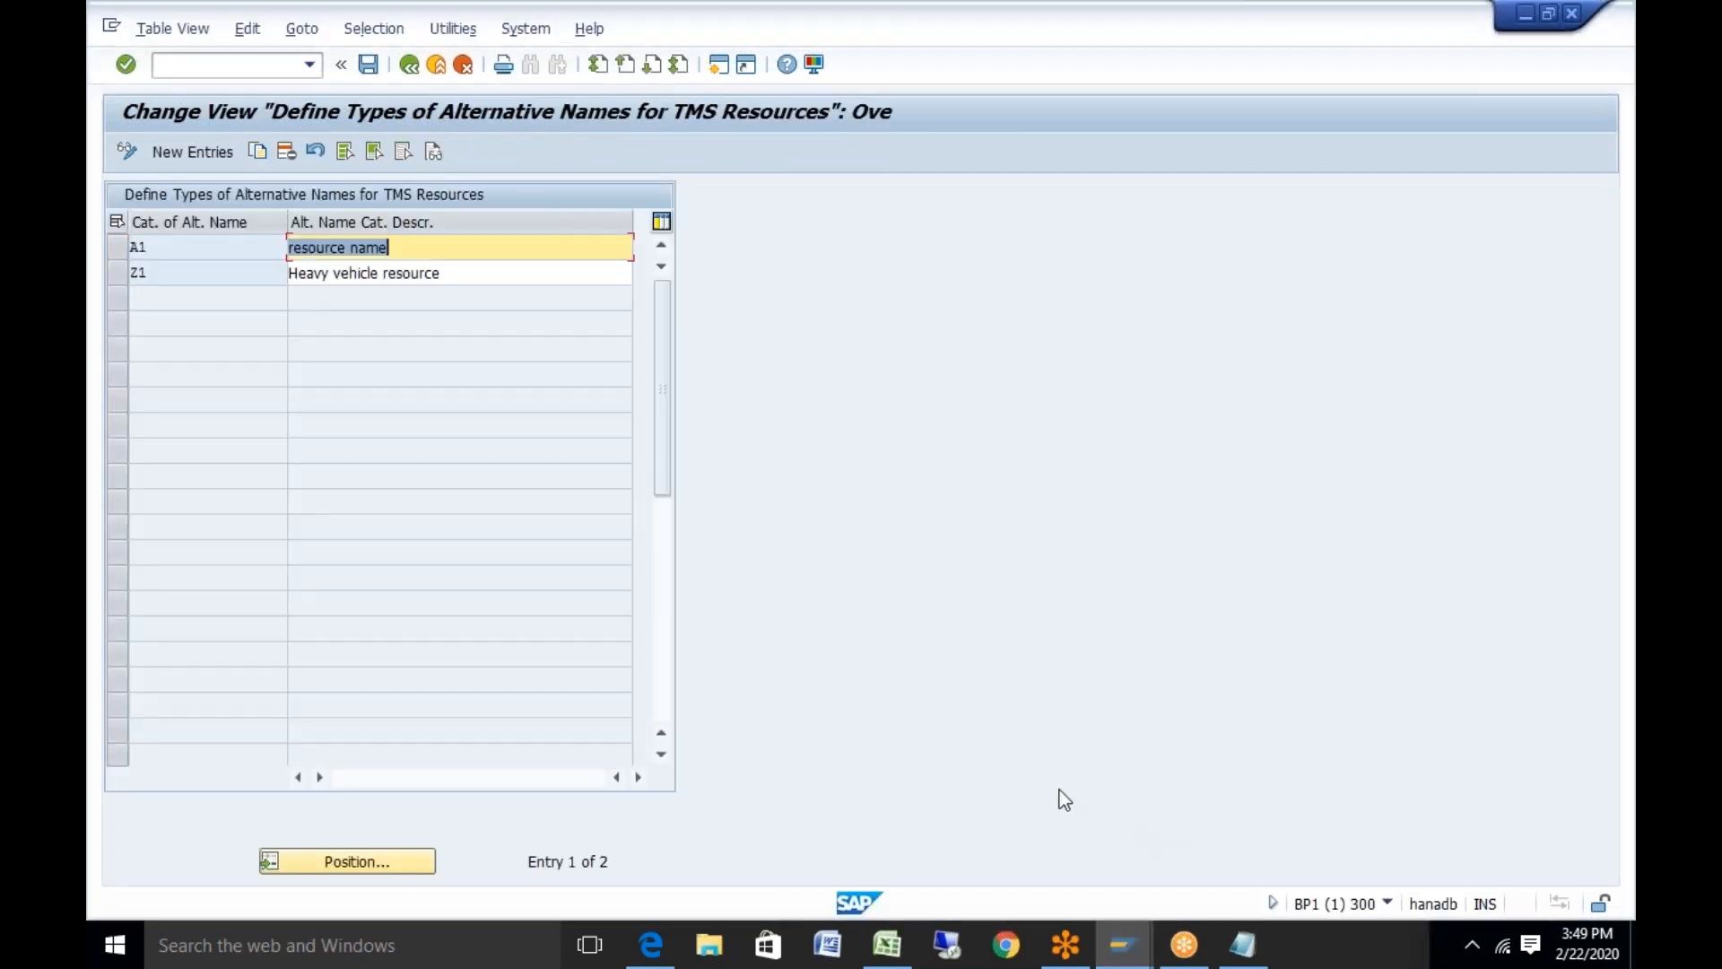
left_click(410, 65)
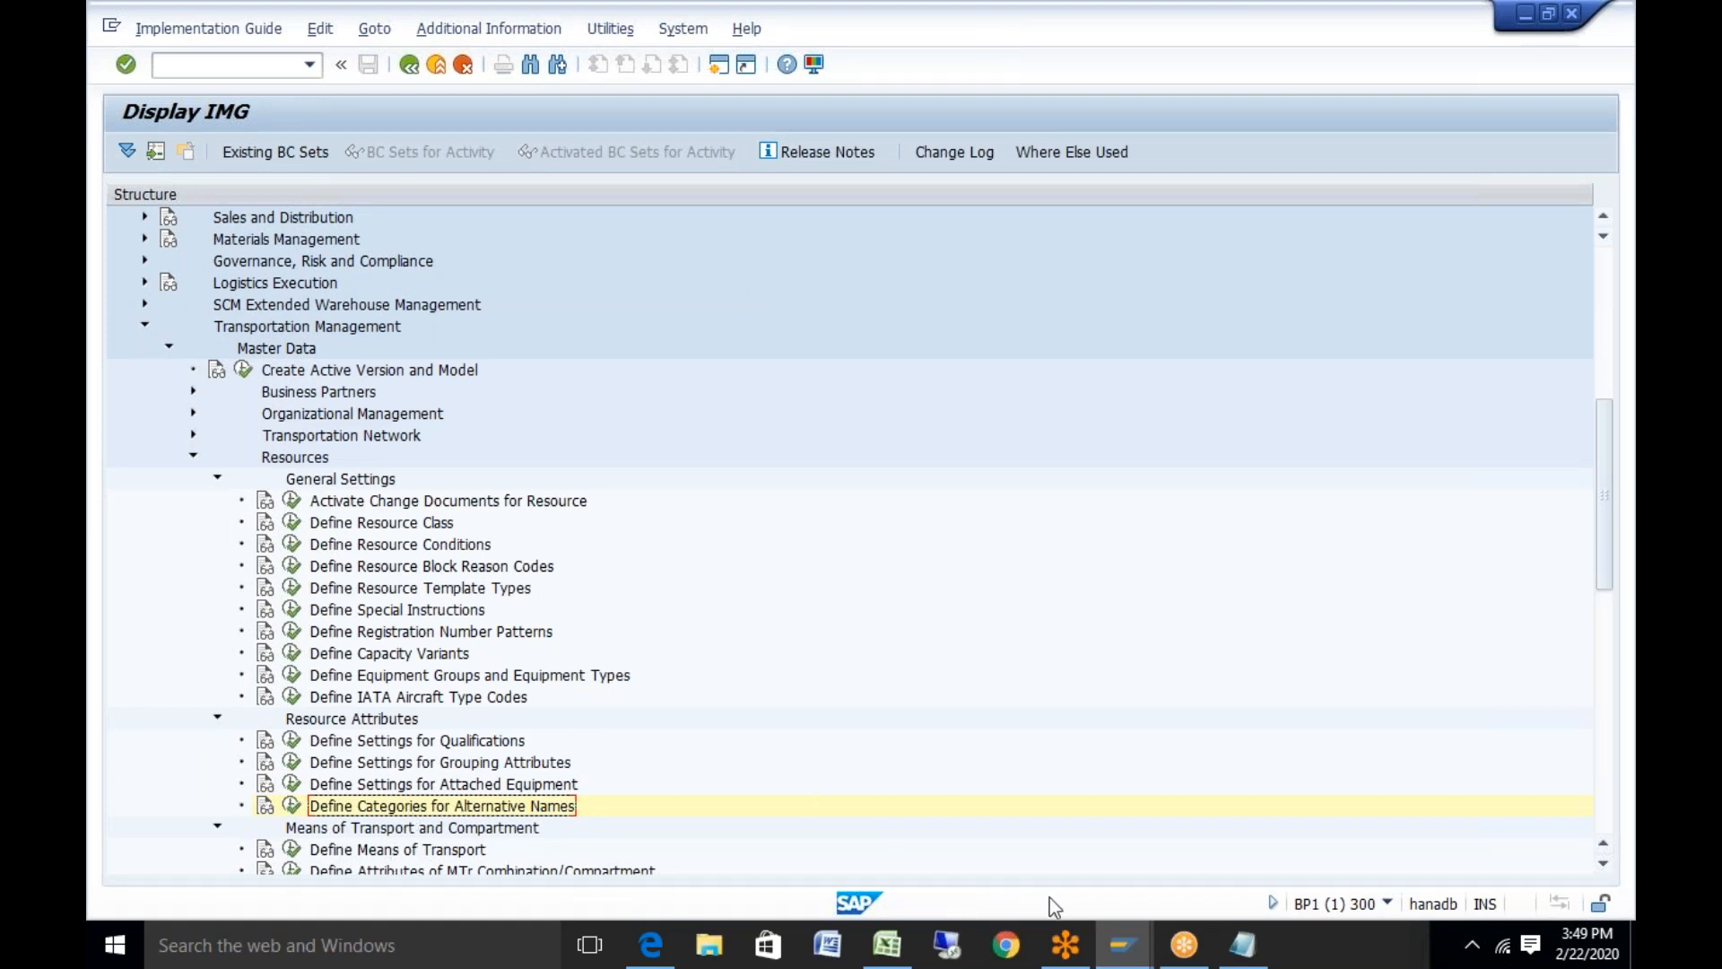
left_click(1128, 949)
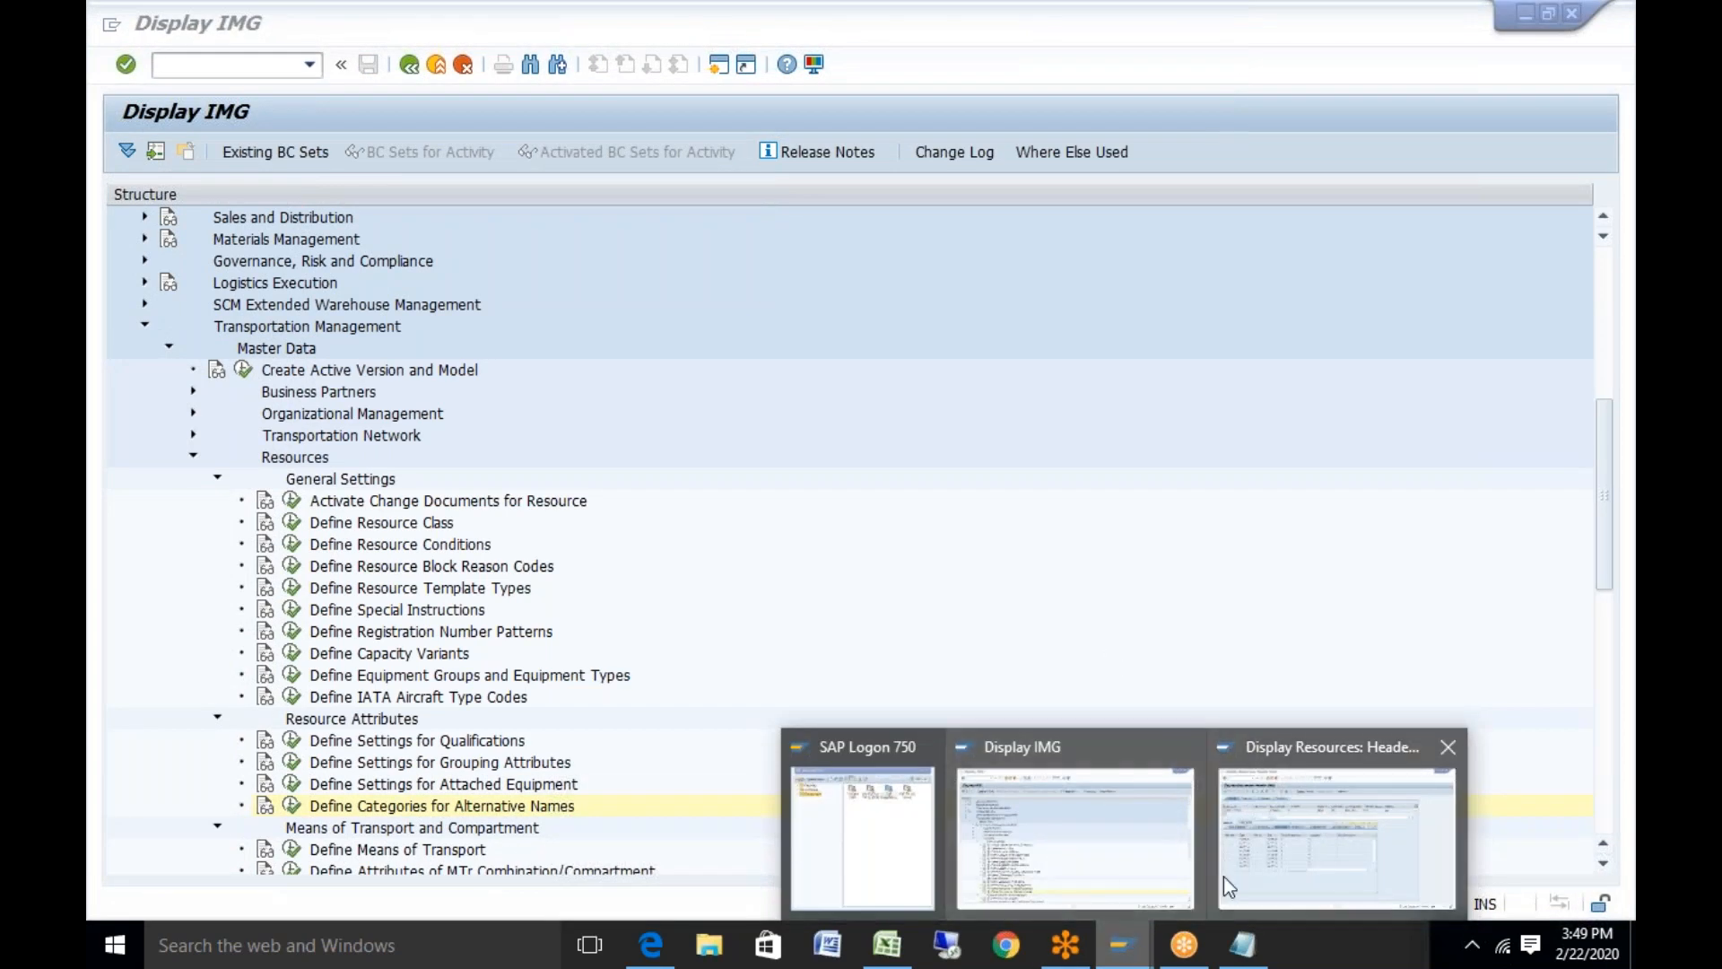
left_click(1258, 874)
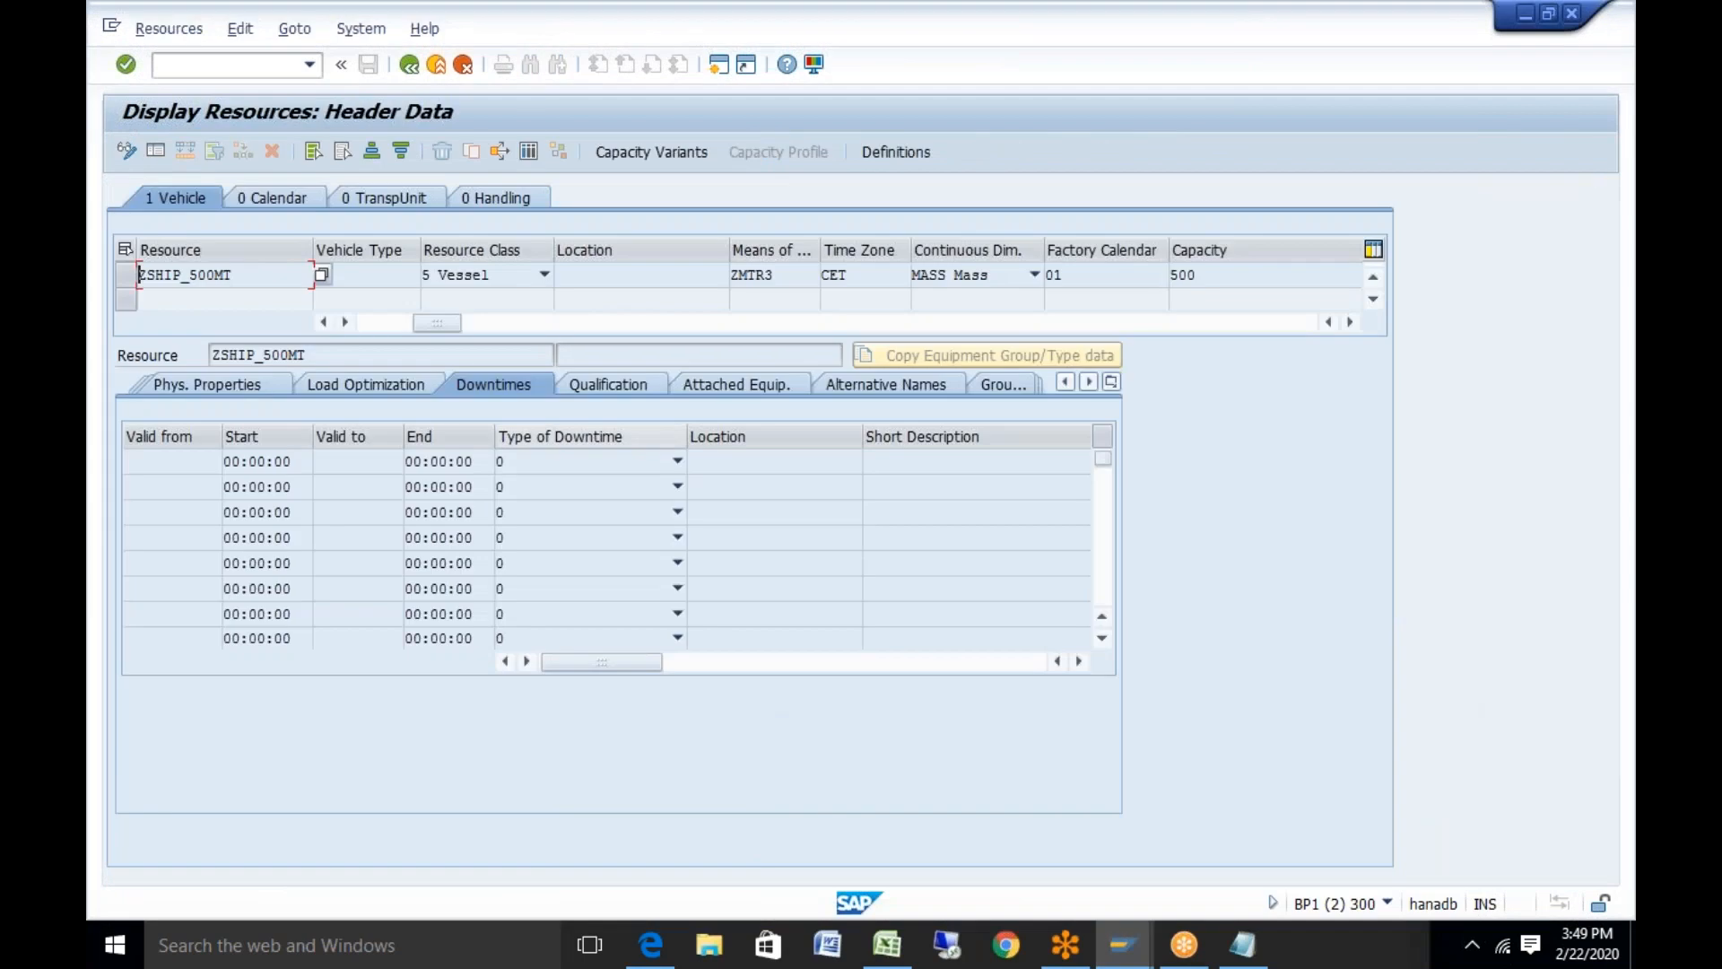
left_click(409, 65)
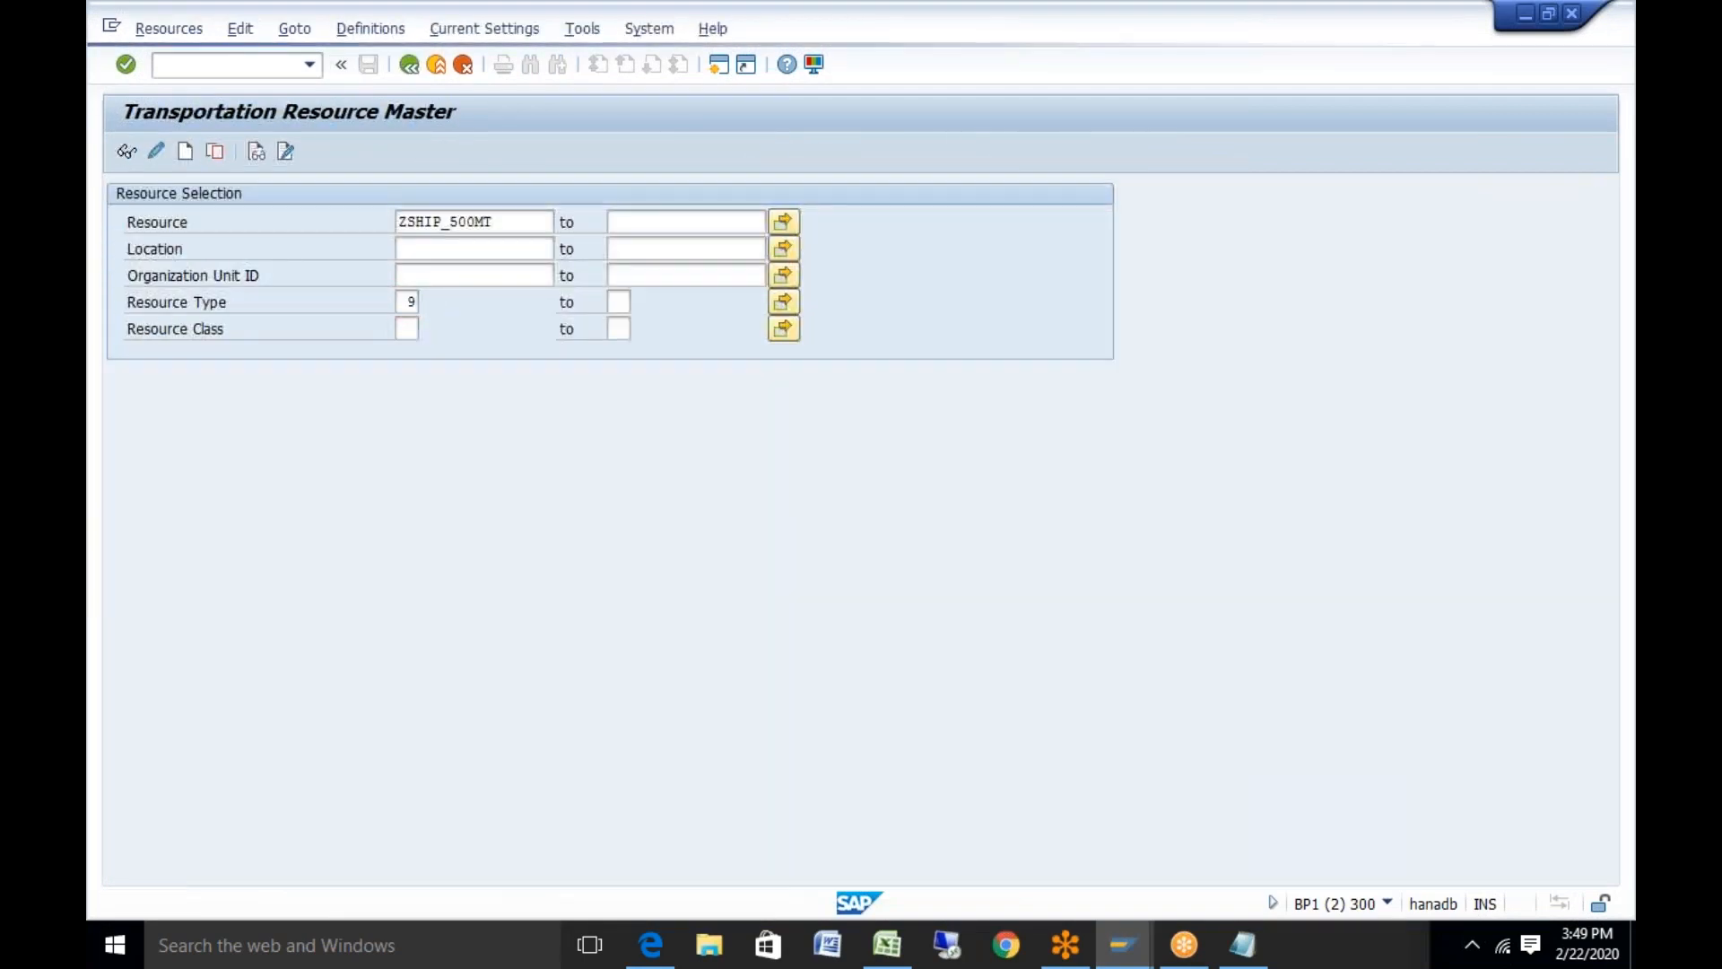
Reopen the Transportation Resource Master and enter resource YTRUCK_RES
left_click(409, 64)
double_click(316, 540)
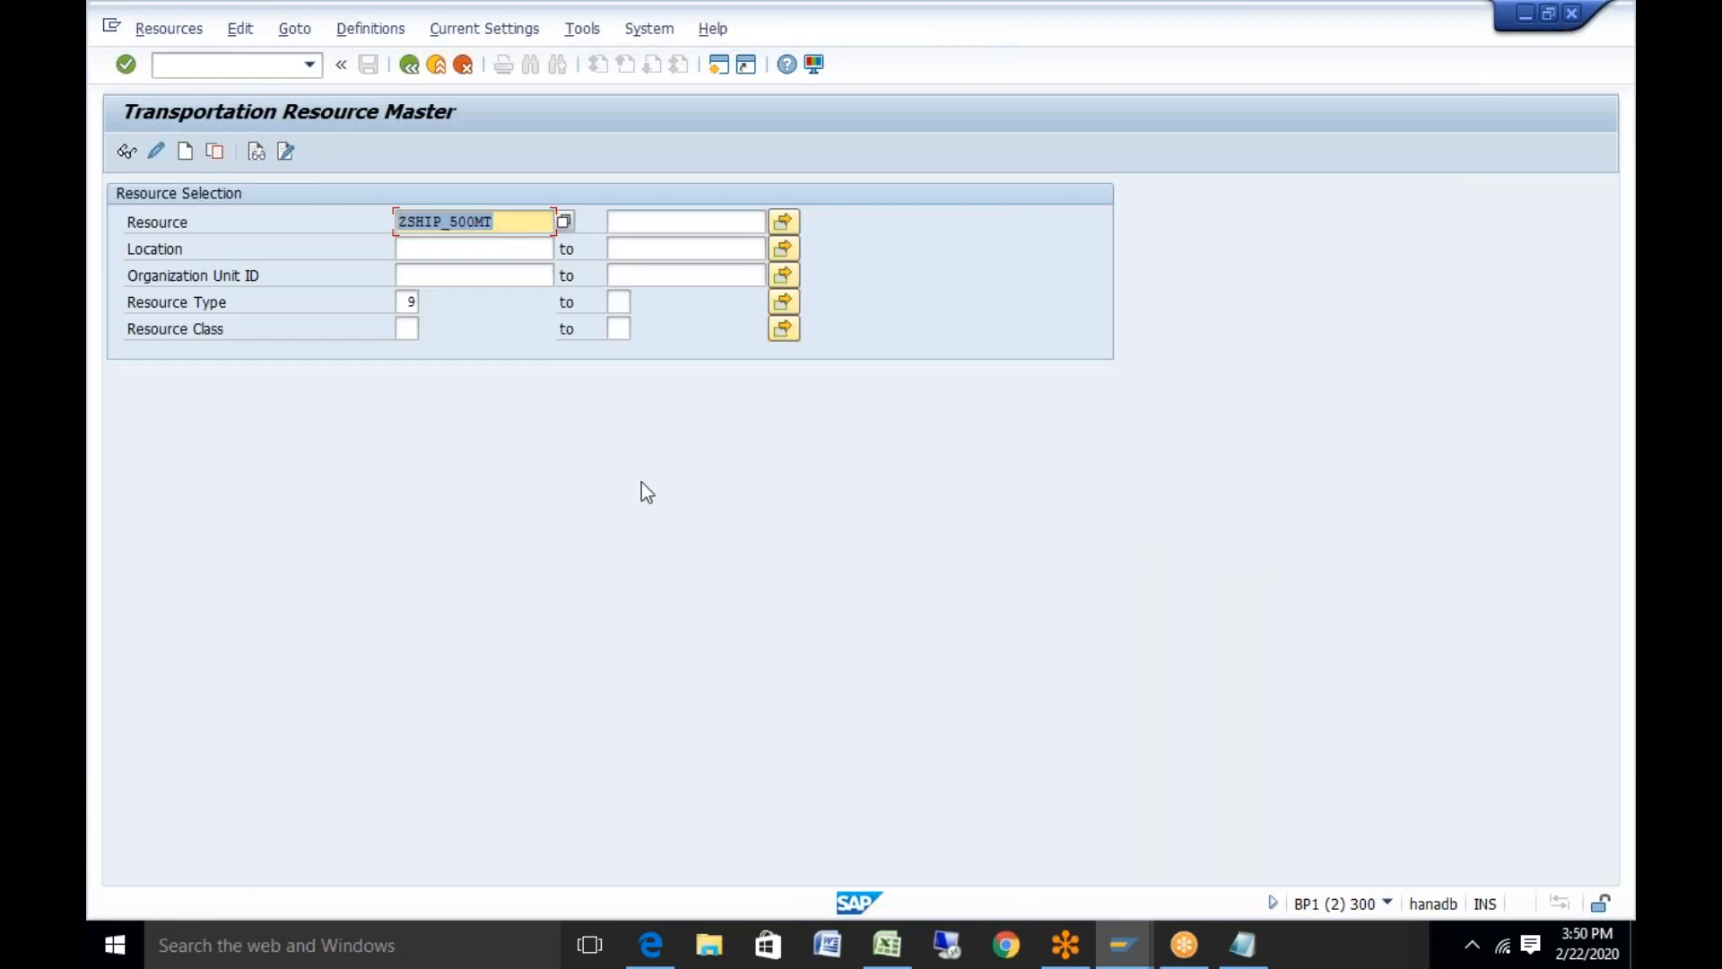
type("YTRU")
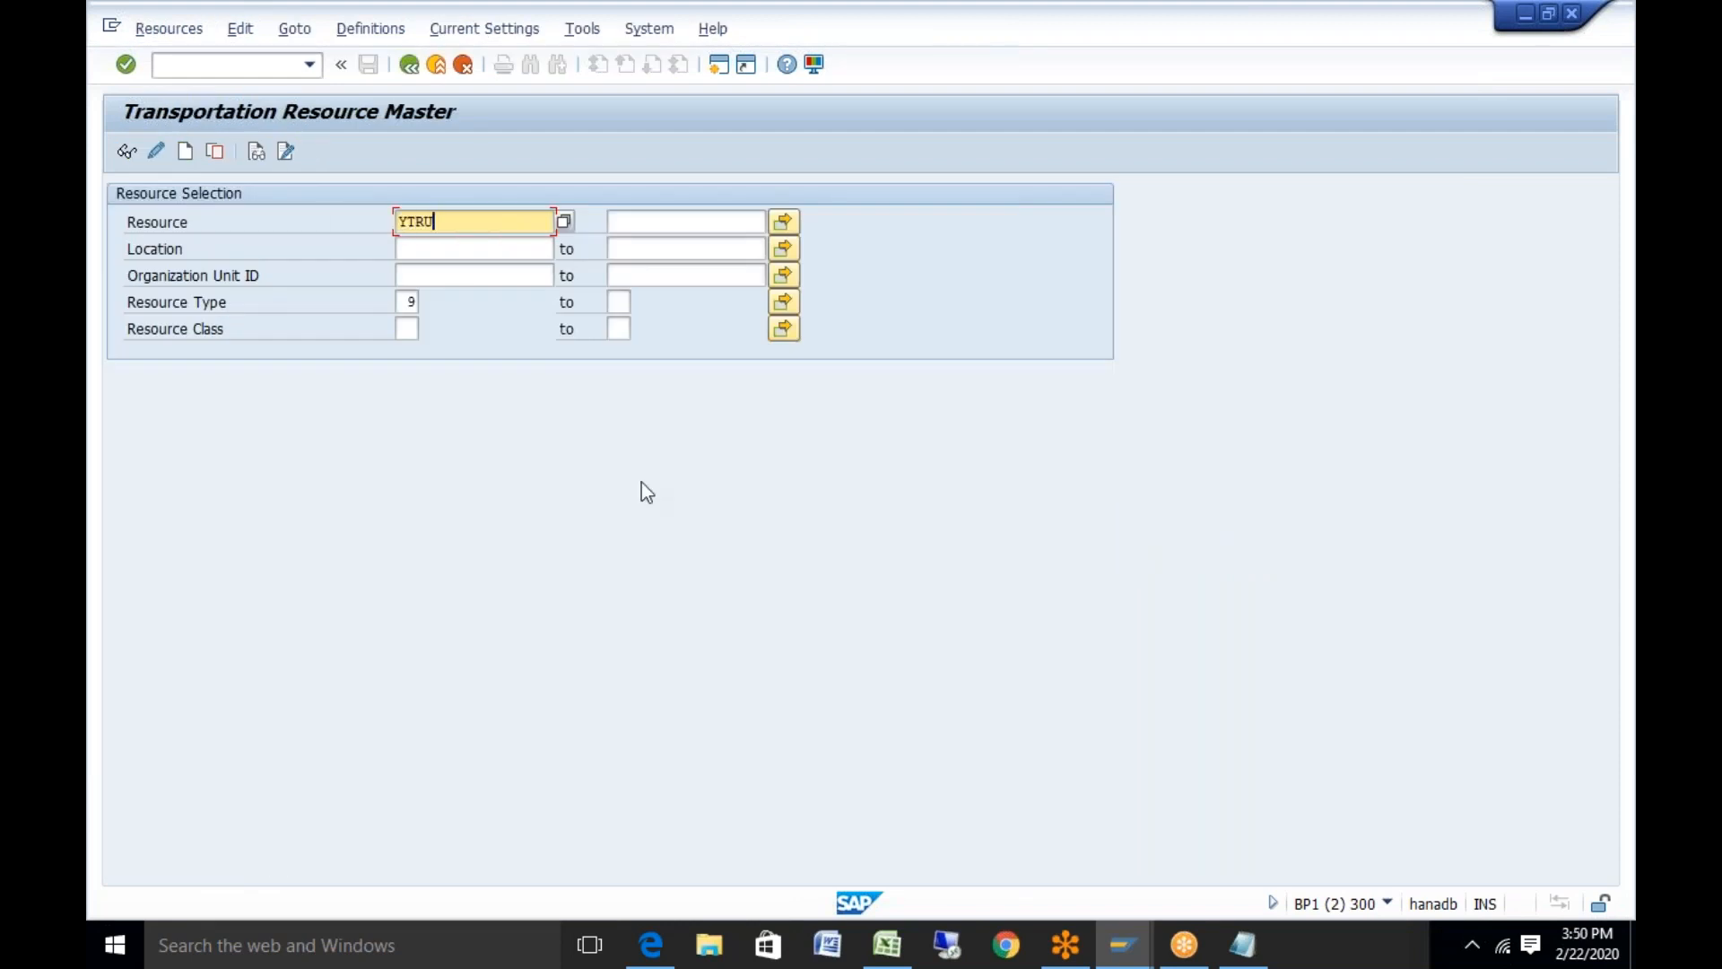
type("CKRES")
key("BackSpace")
key("BackSpace")
key("BackSpace")
type("_RES")
Set Resource Type 09 Vehicle Resource and Resource Class 01 Truck
left_click(407, 302)
left_click(431, 301)
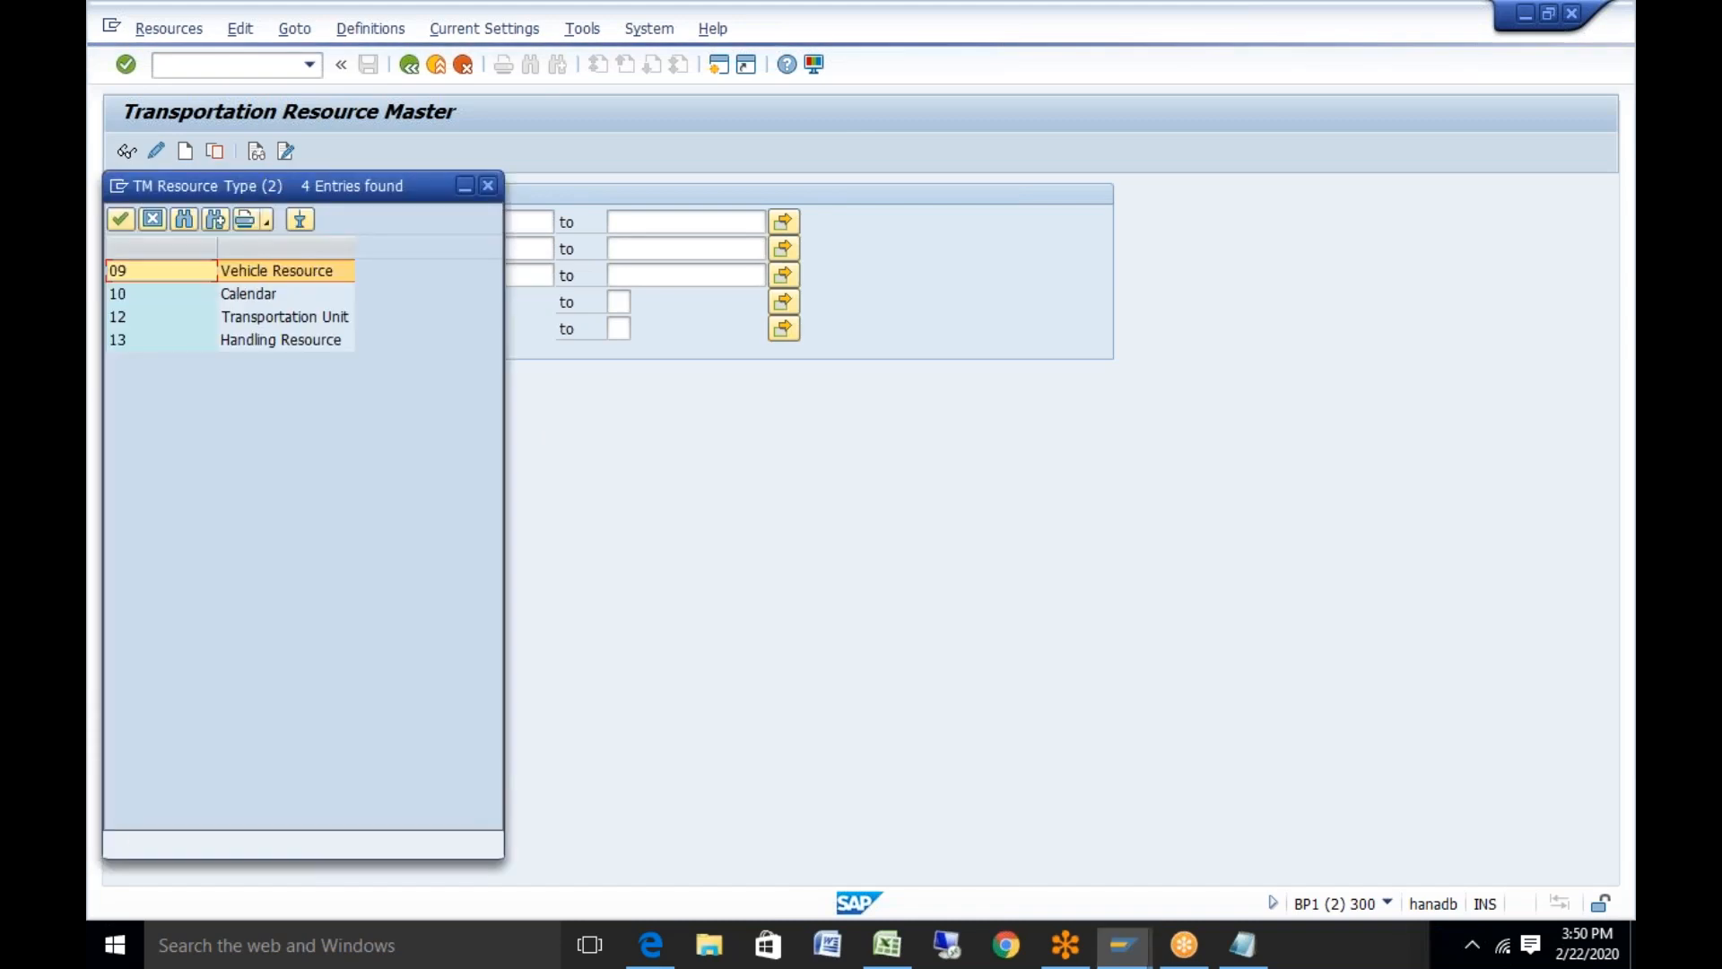
double_click(346, 271)
left_click(416, 332)
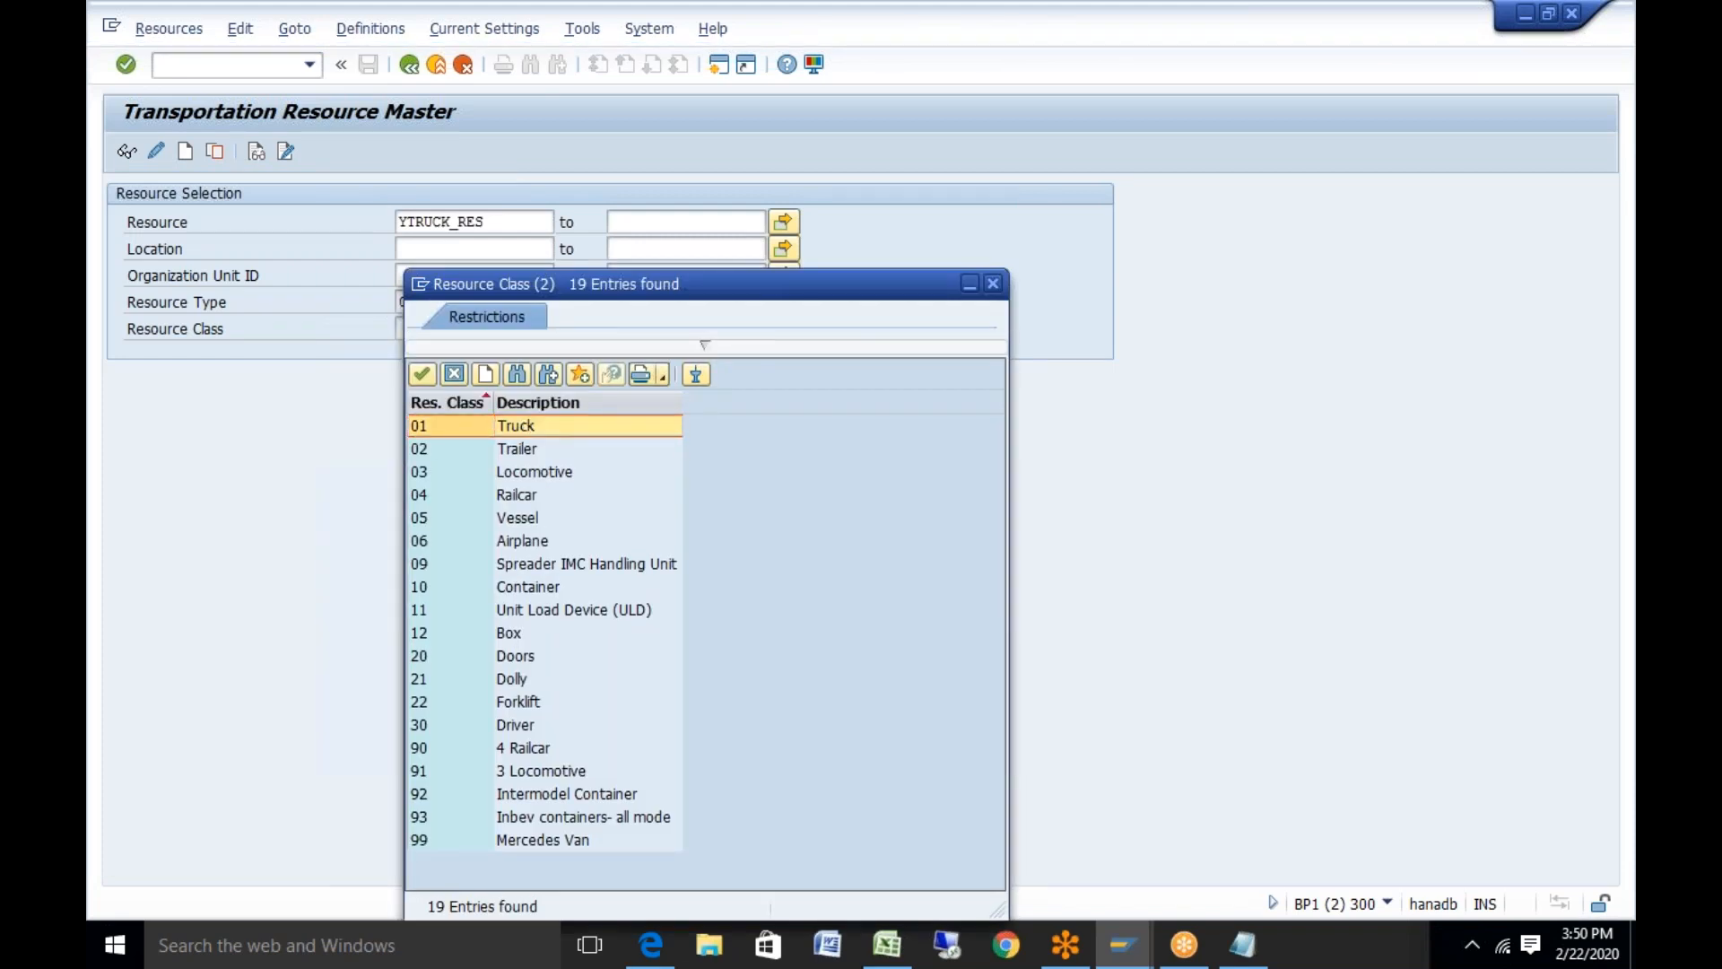
double_click(524, 422)
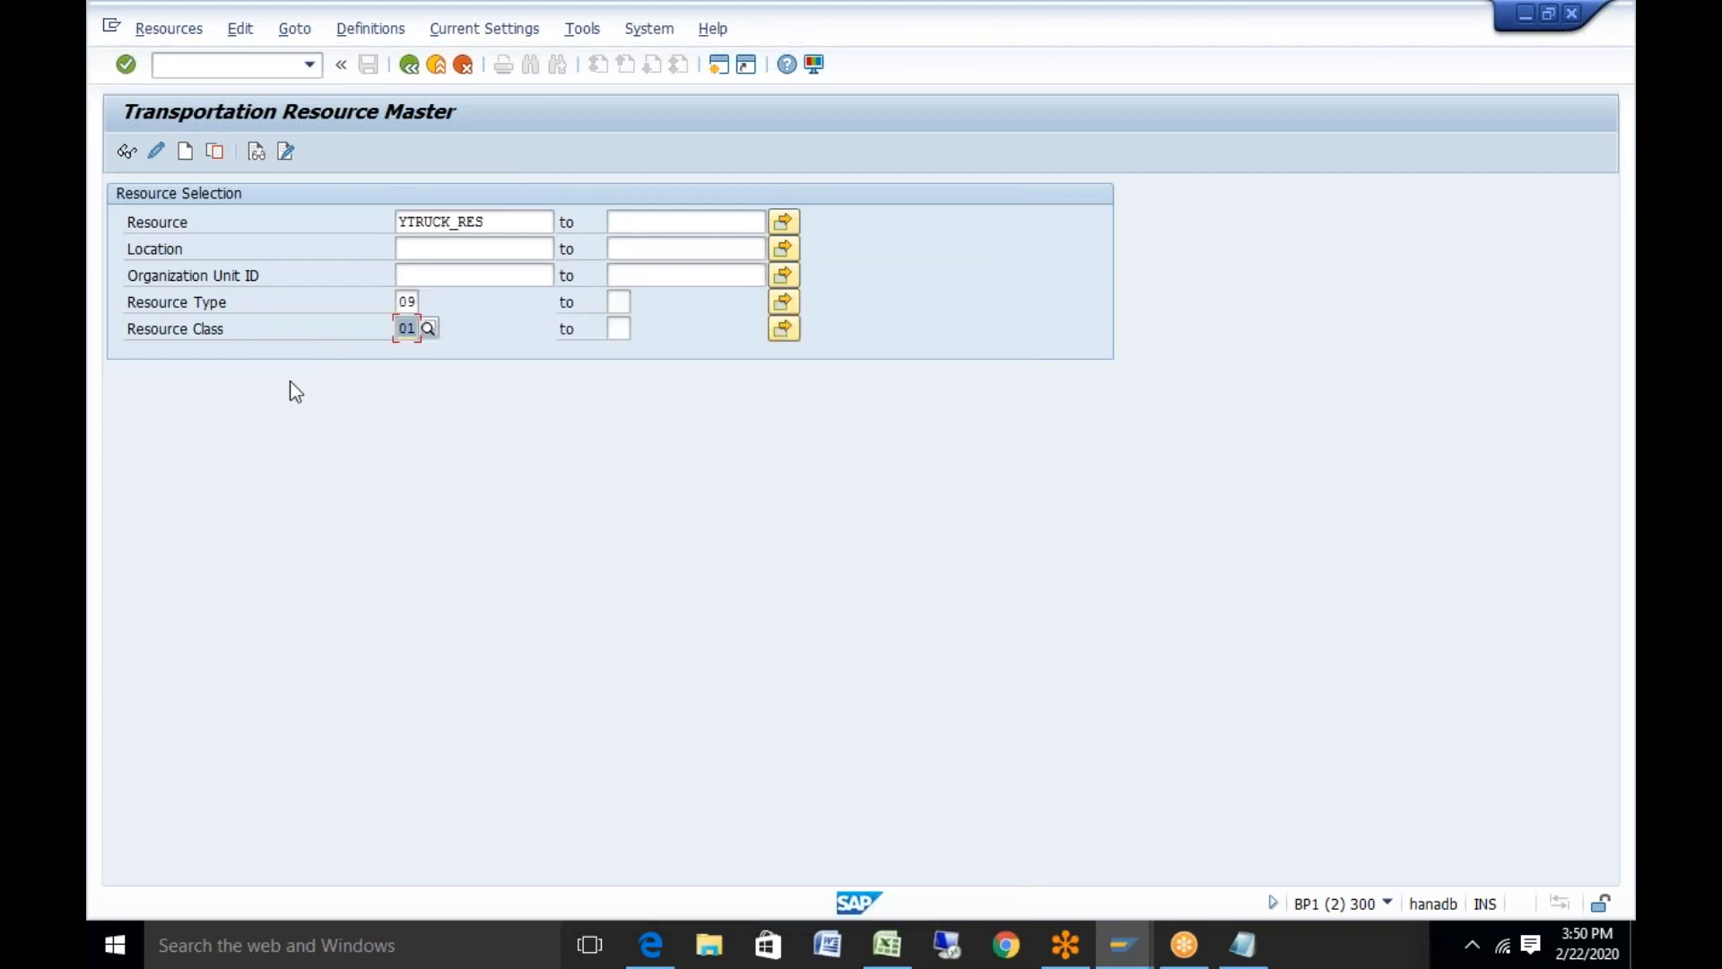
Create the resource and give it the description 'truck resource'
left_click(183, 154)
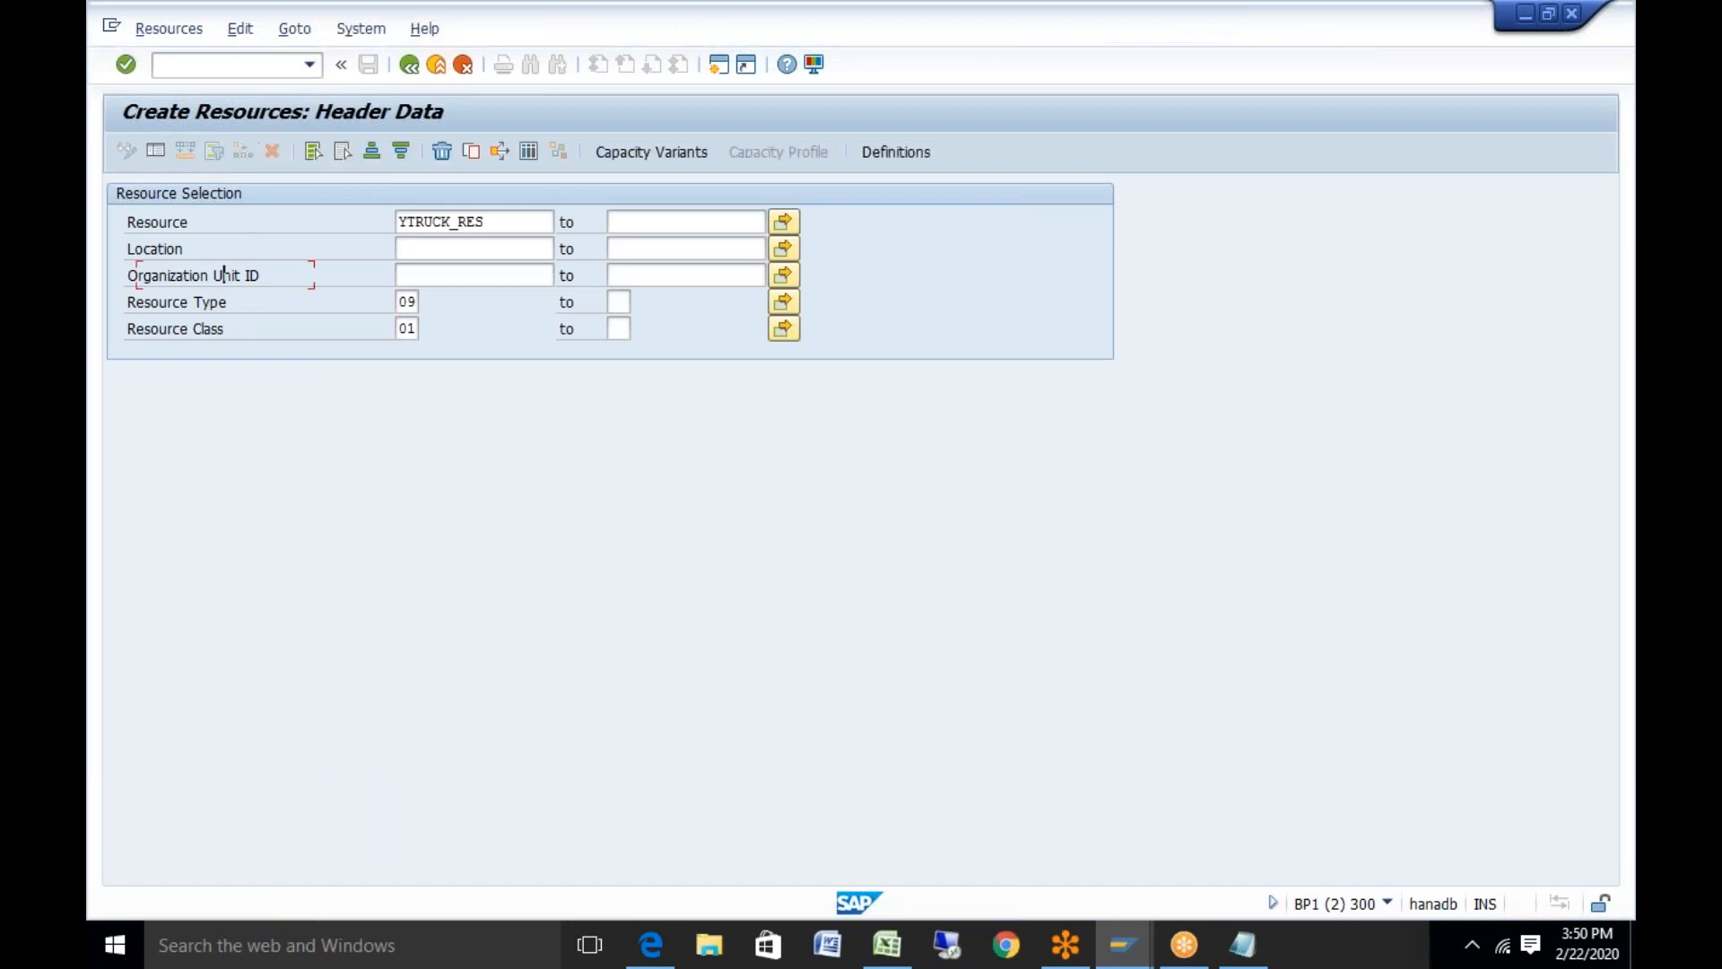
left_click(624, 354)
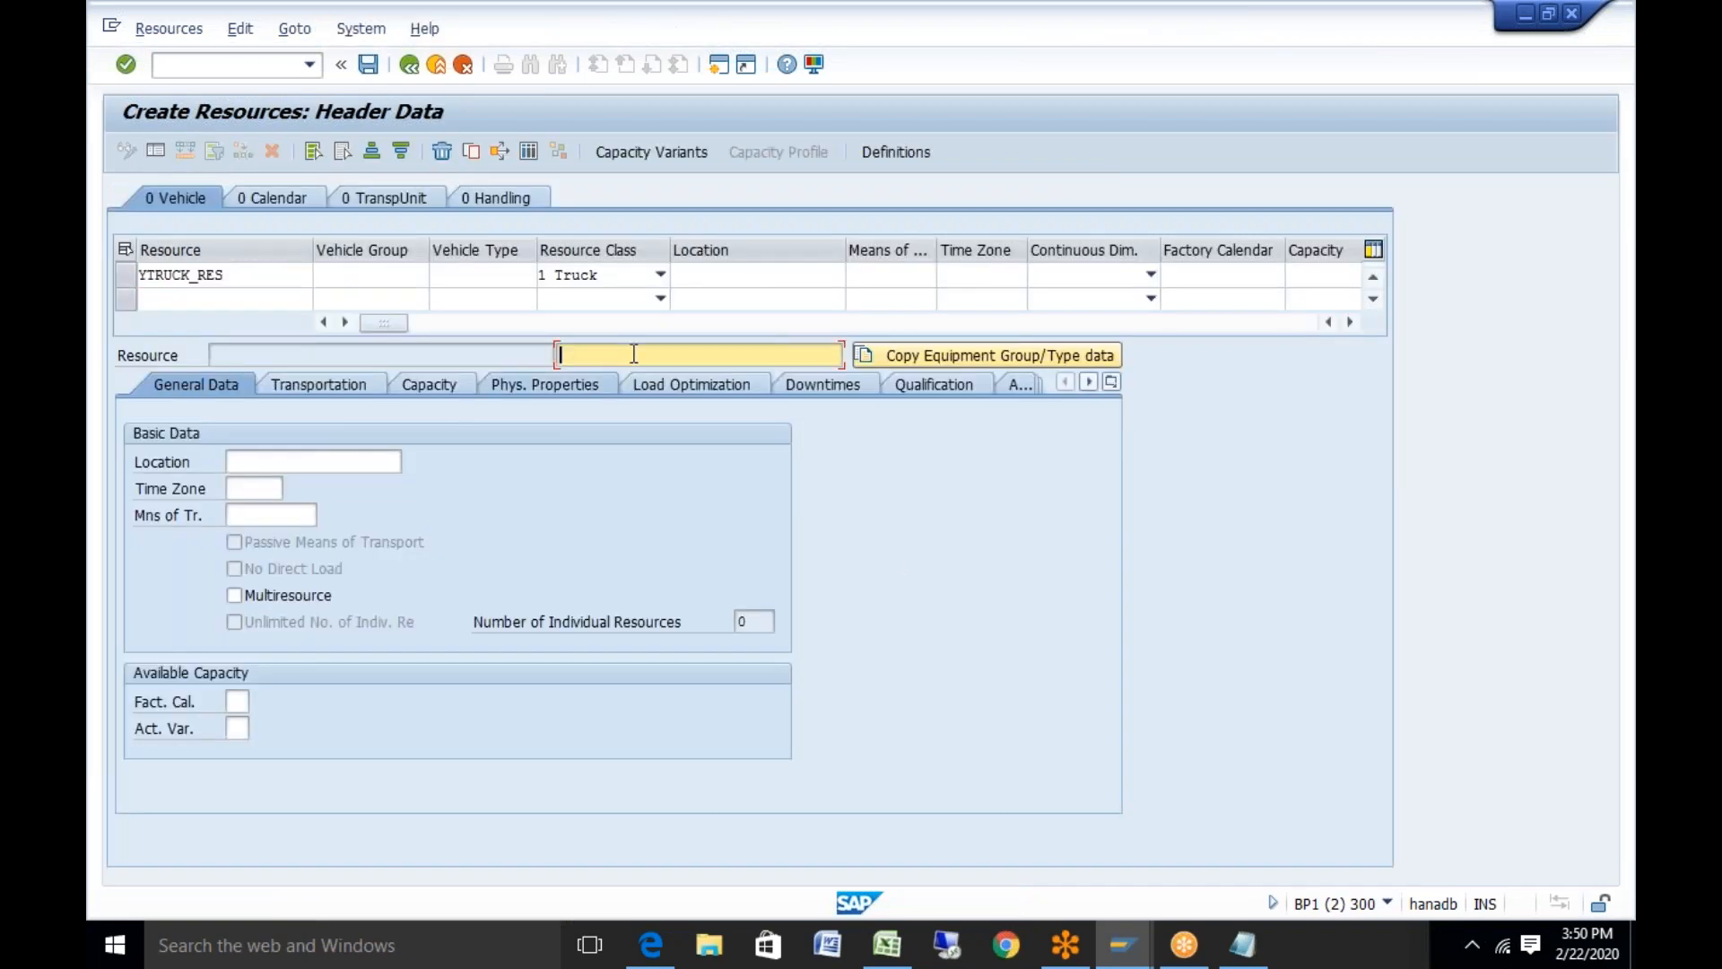
type("truck resourtc")
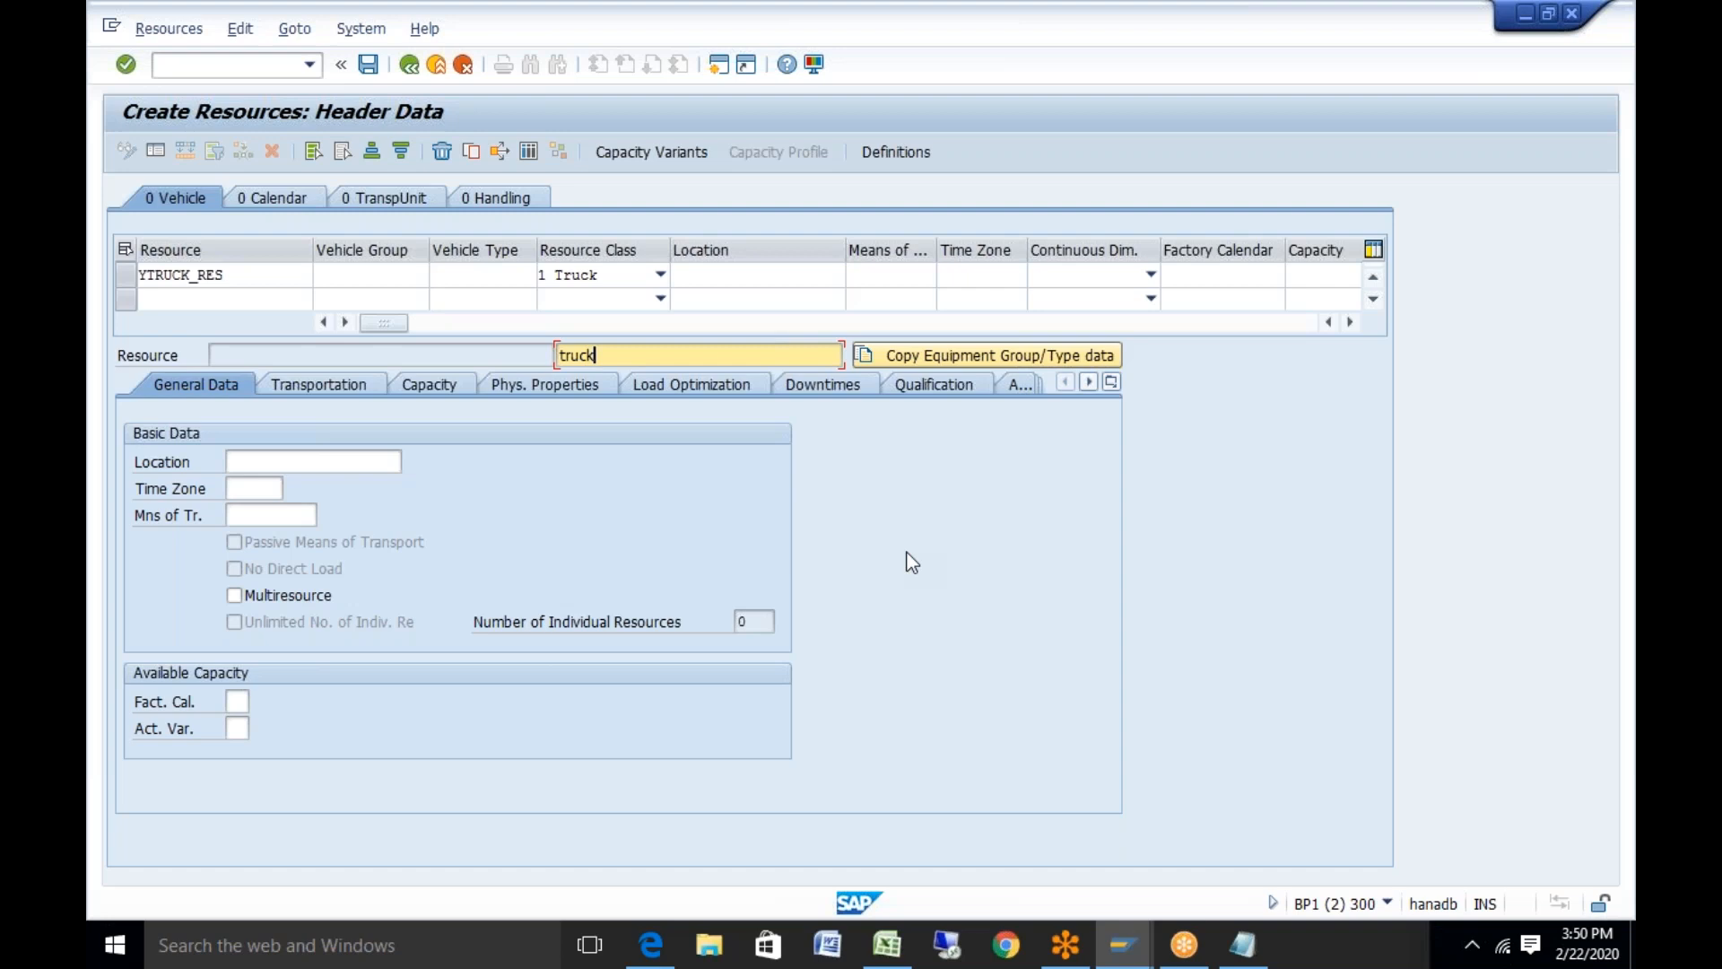
key("BackSpace")
key("BackSpace")
type("ce")
Set vehicle group YVH and vehicle type YV1
left_click(400, 273)
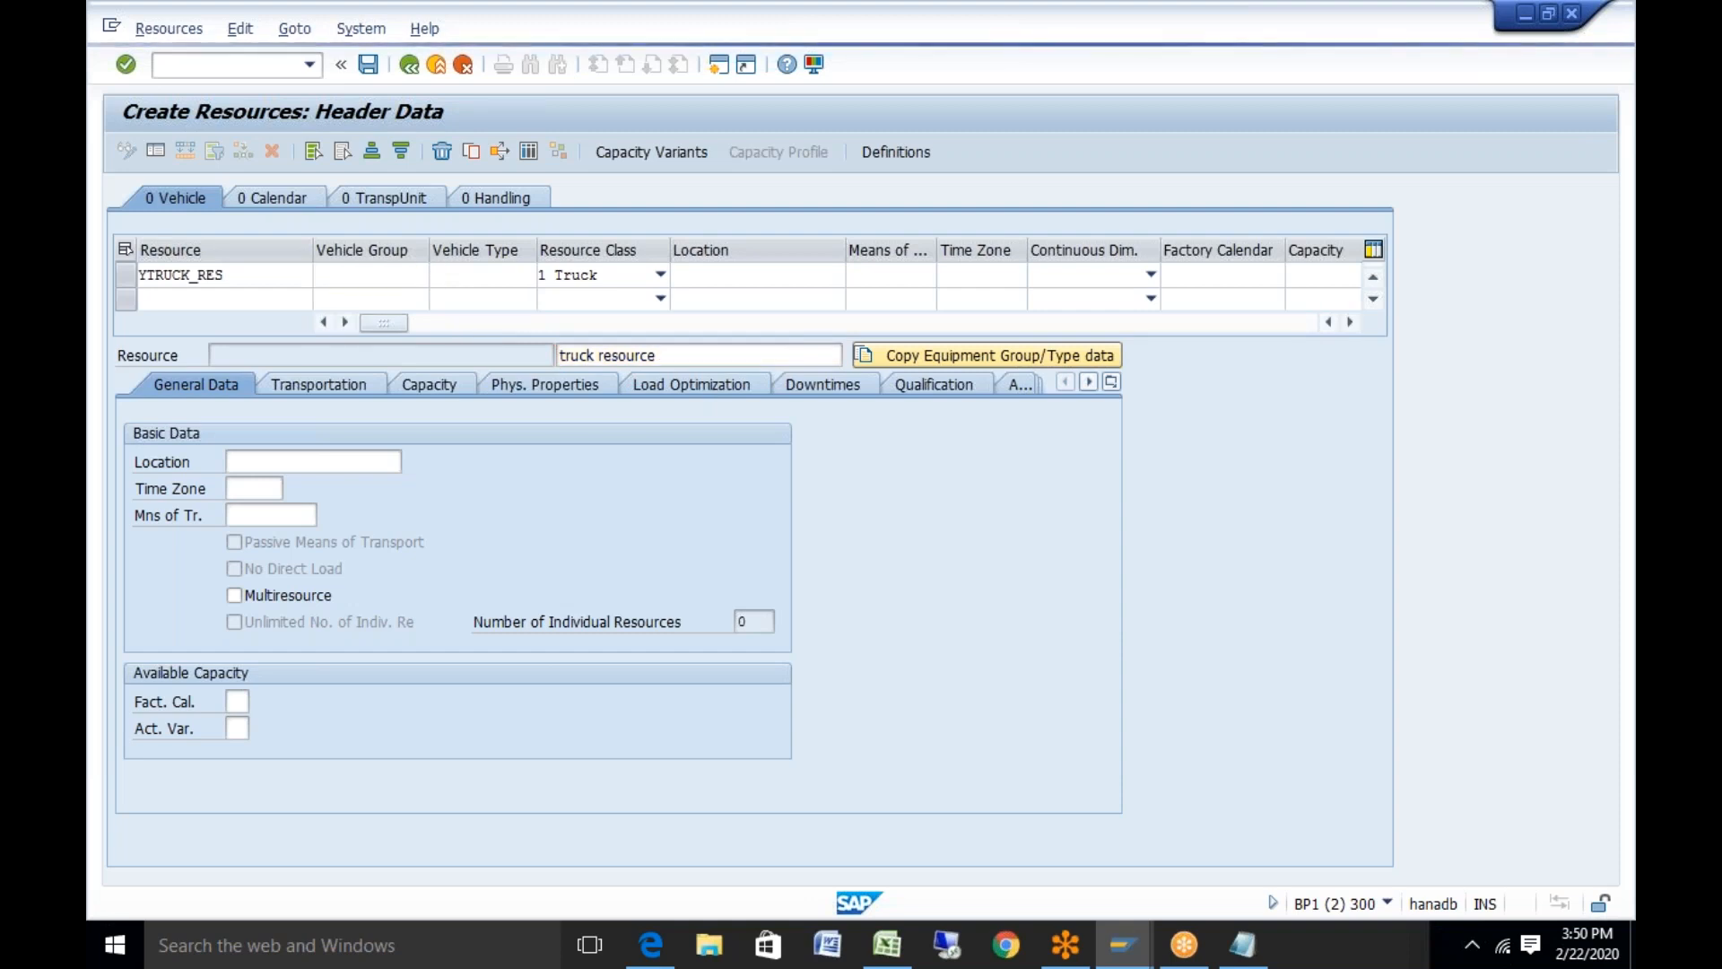
key("F4")
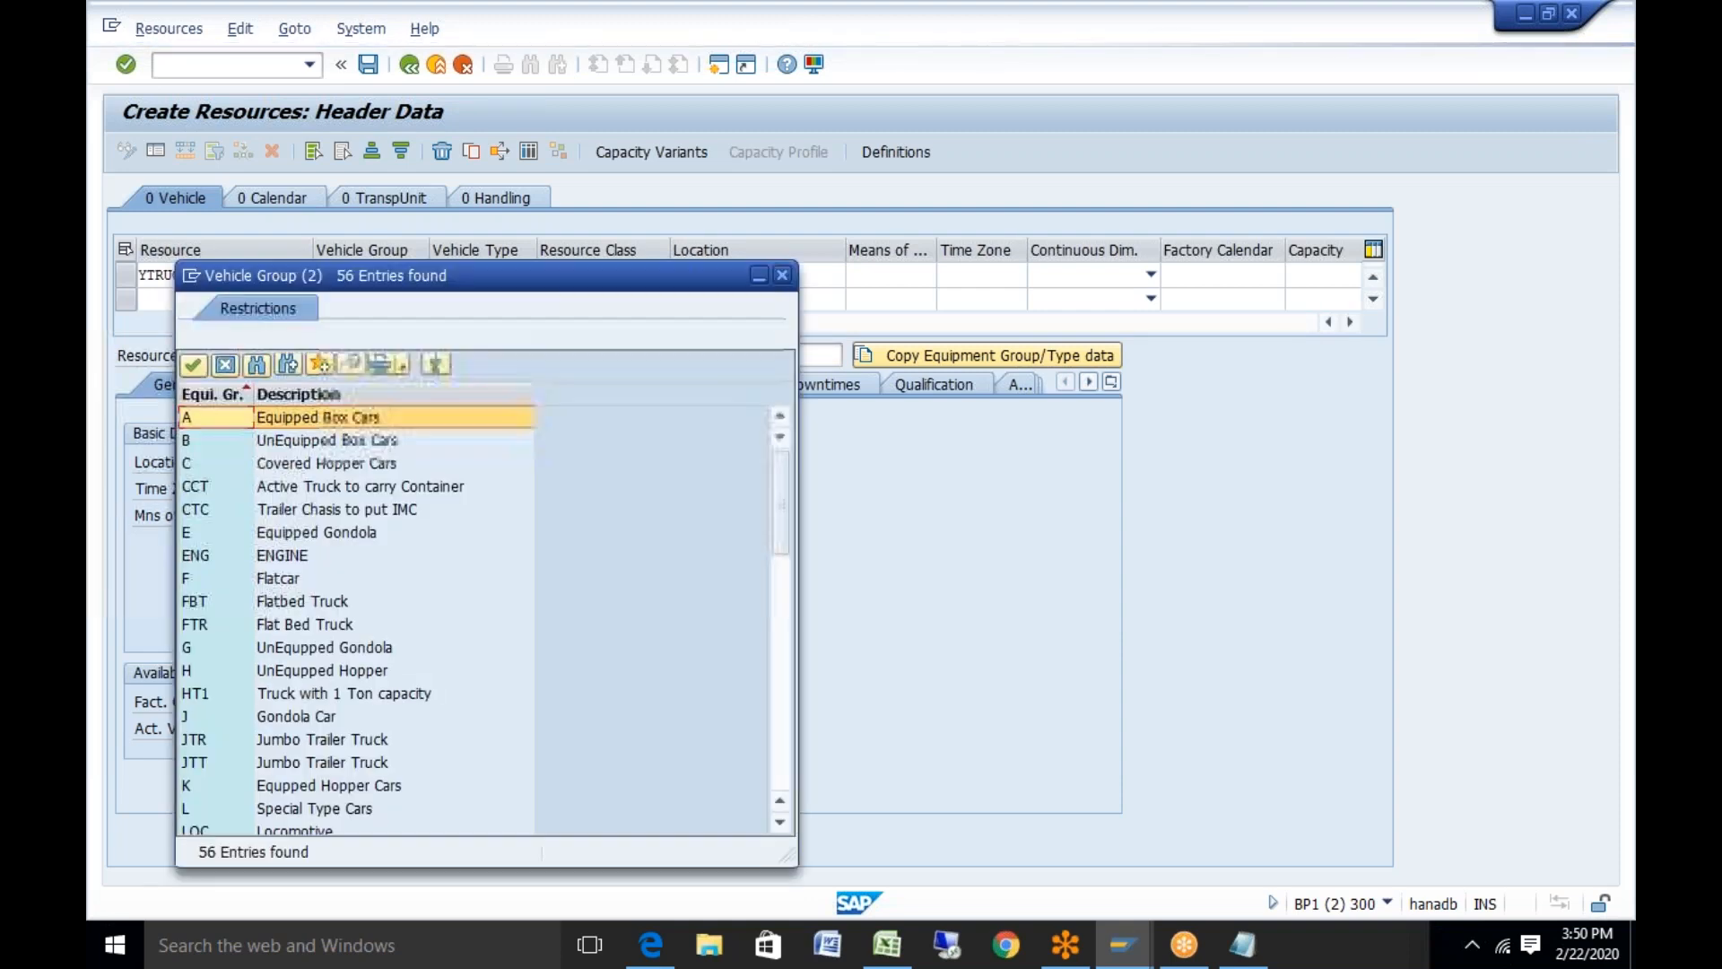
left_click_drag(794, 732, 791, 727)
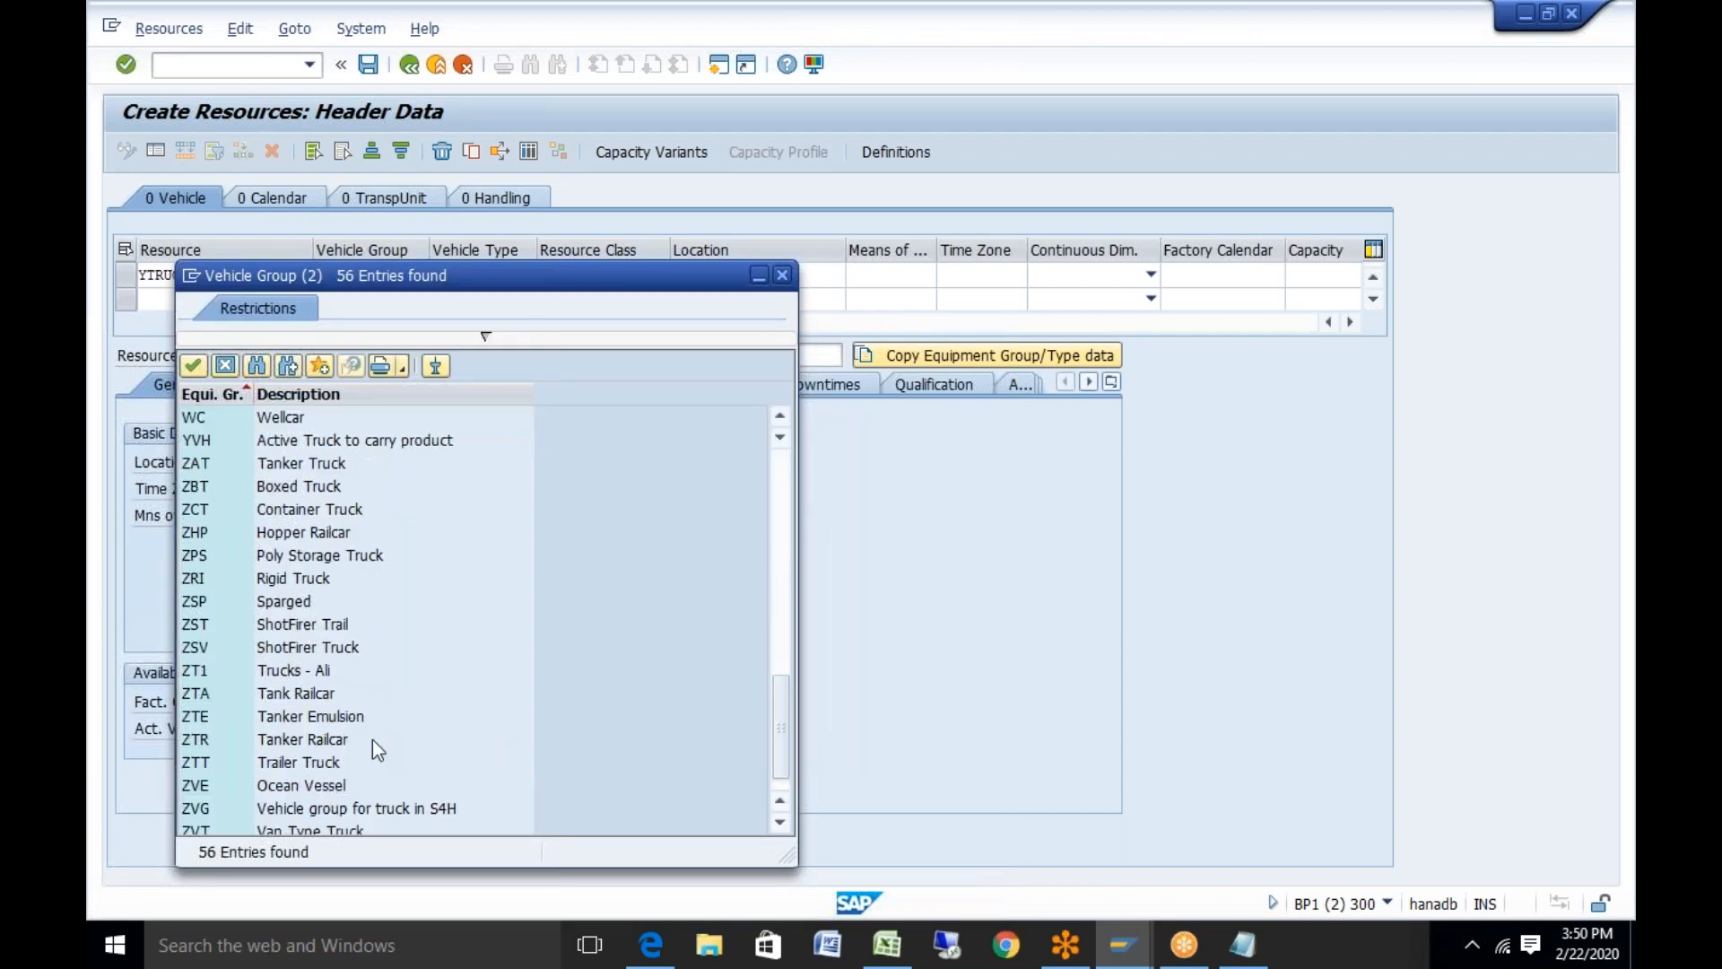
left_click(348, 442)
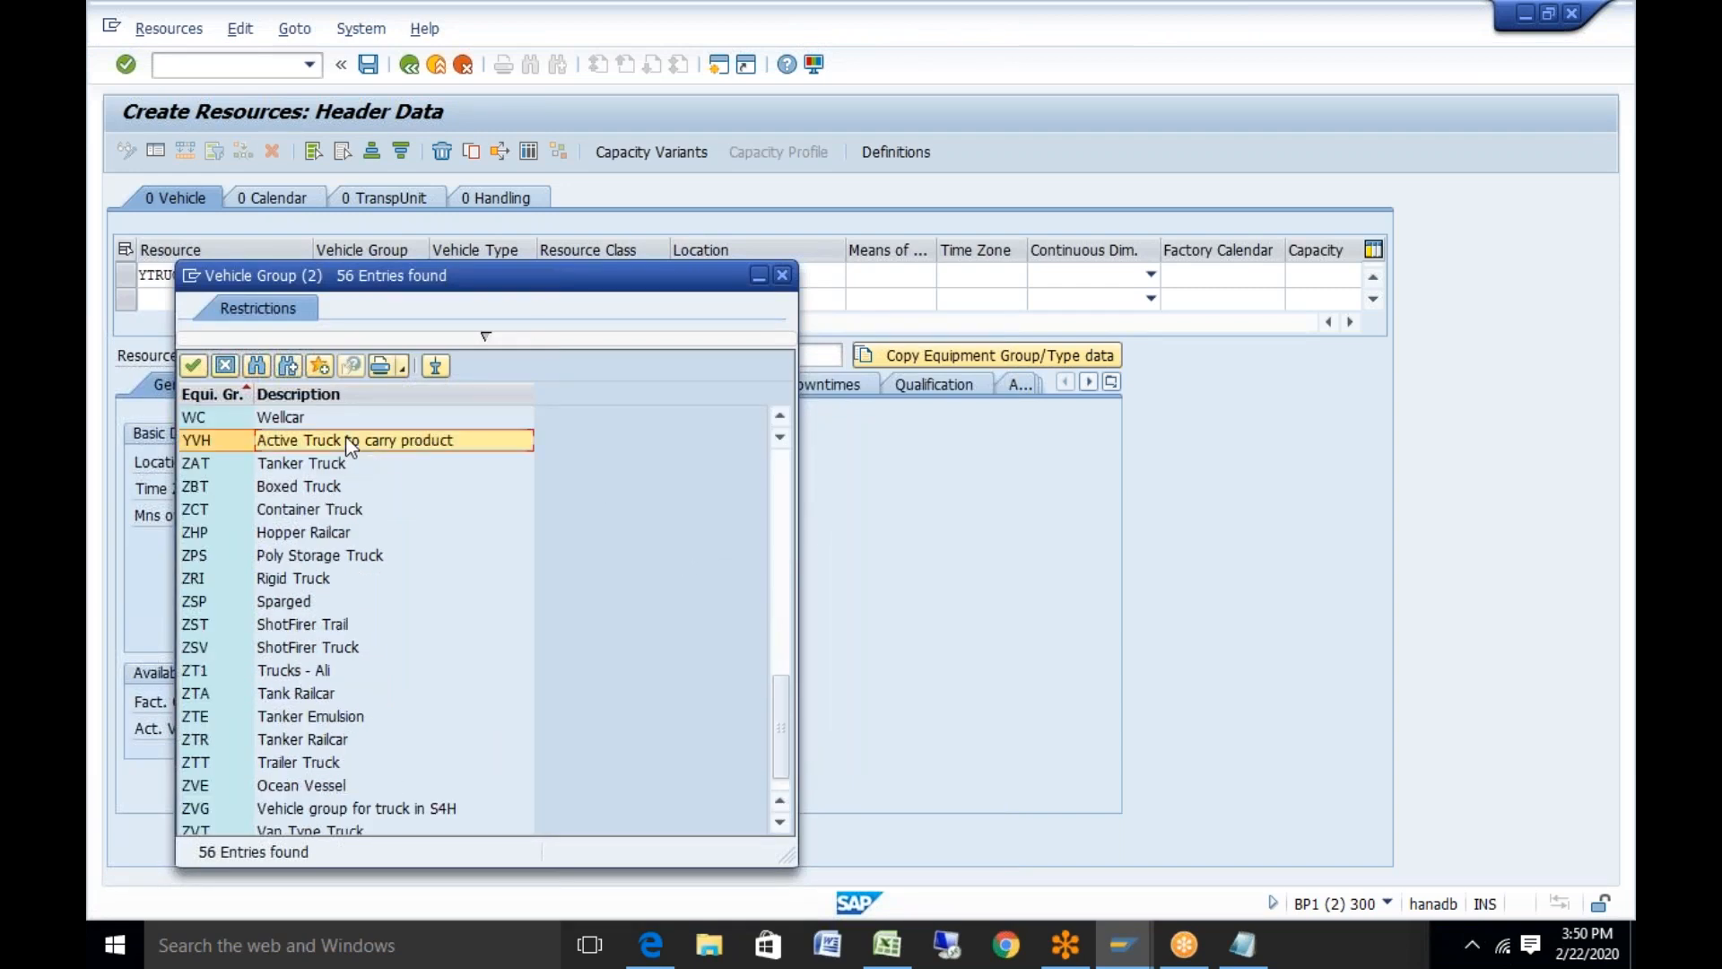
double_click(406, 439)
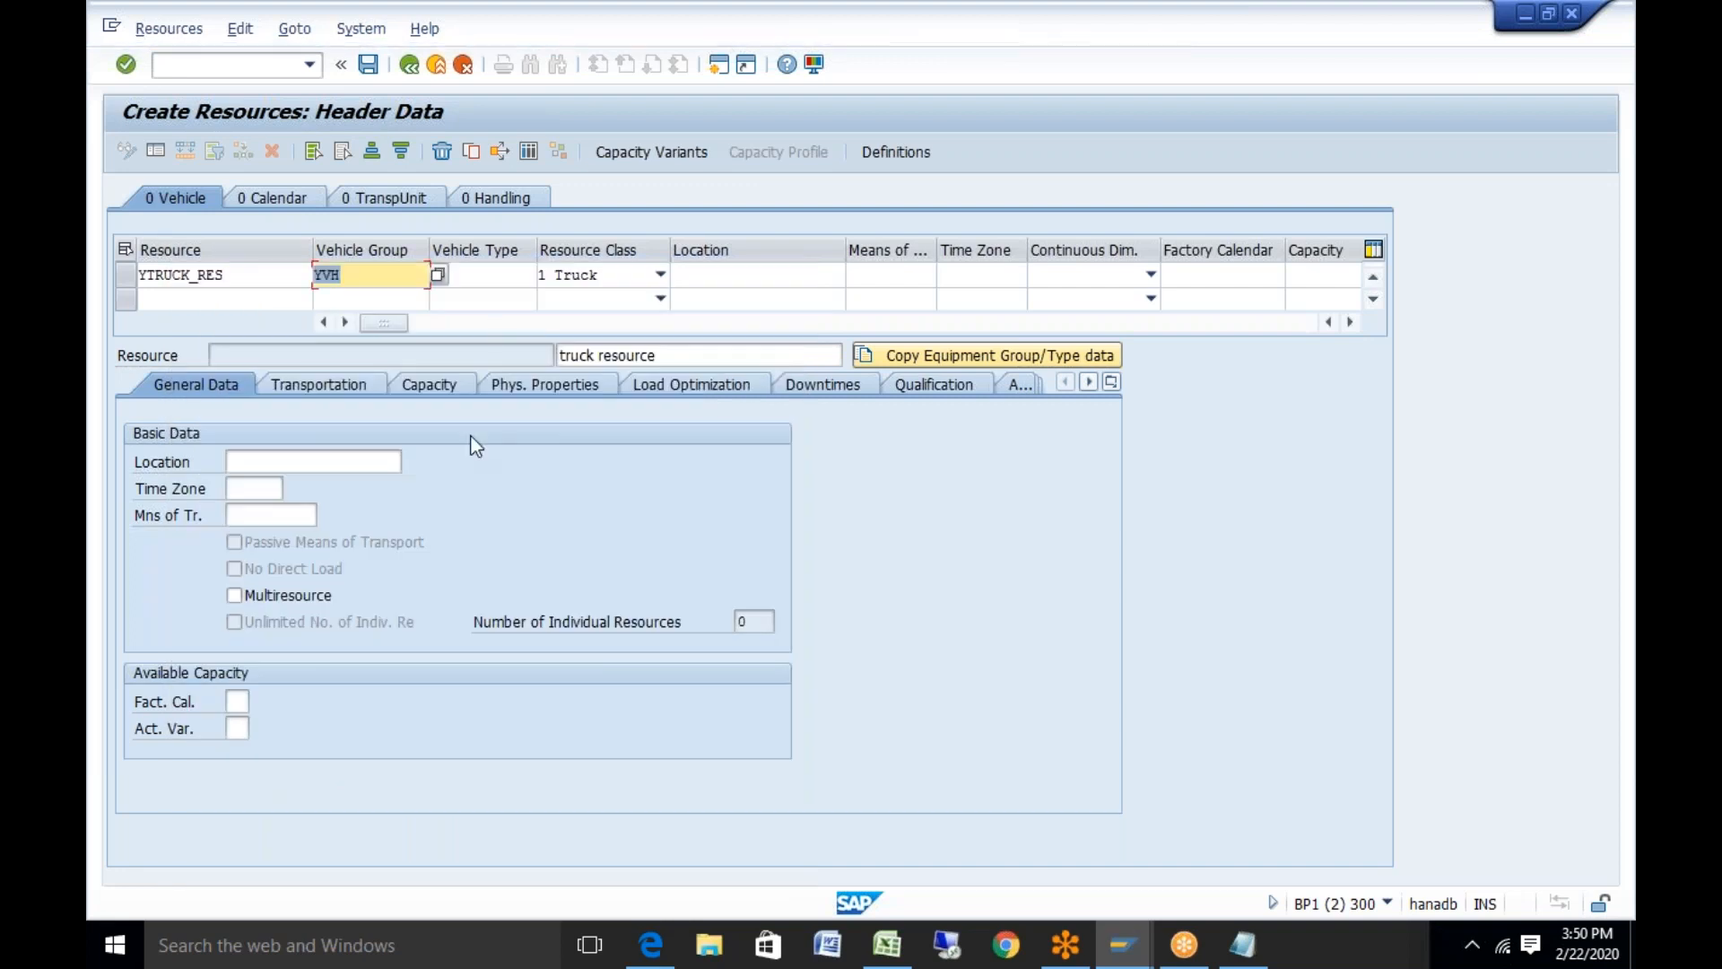
left_click(500, 274)
left_click(546, 283)
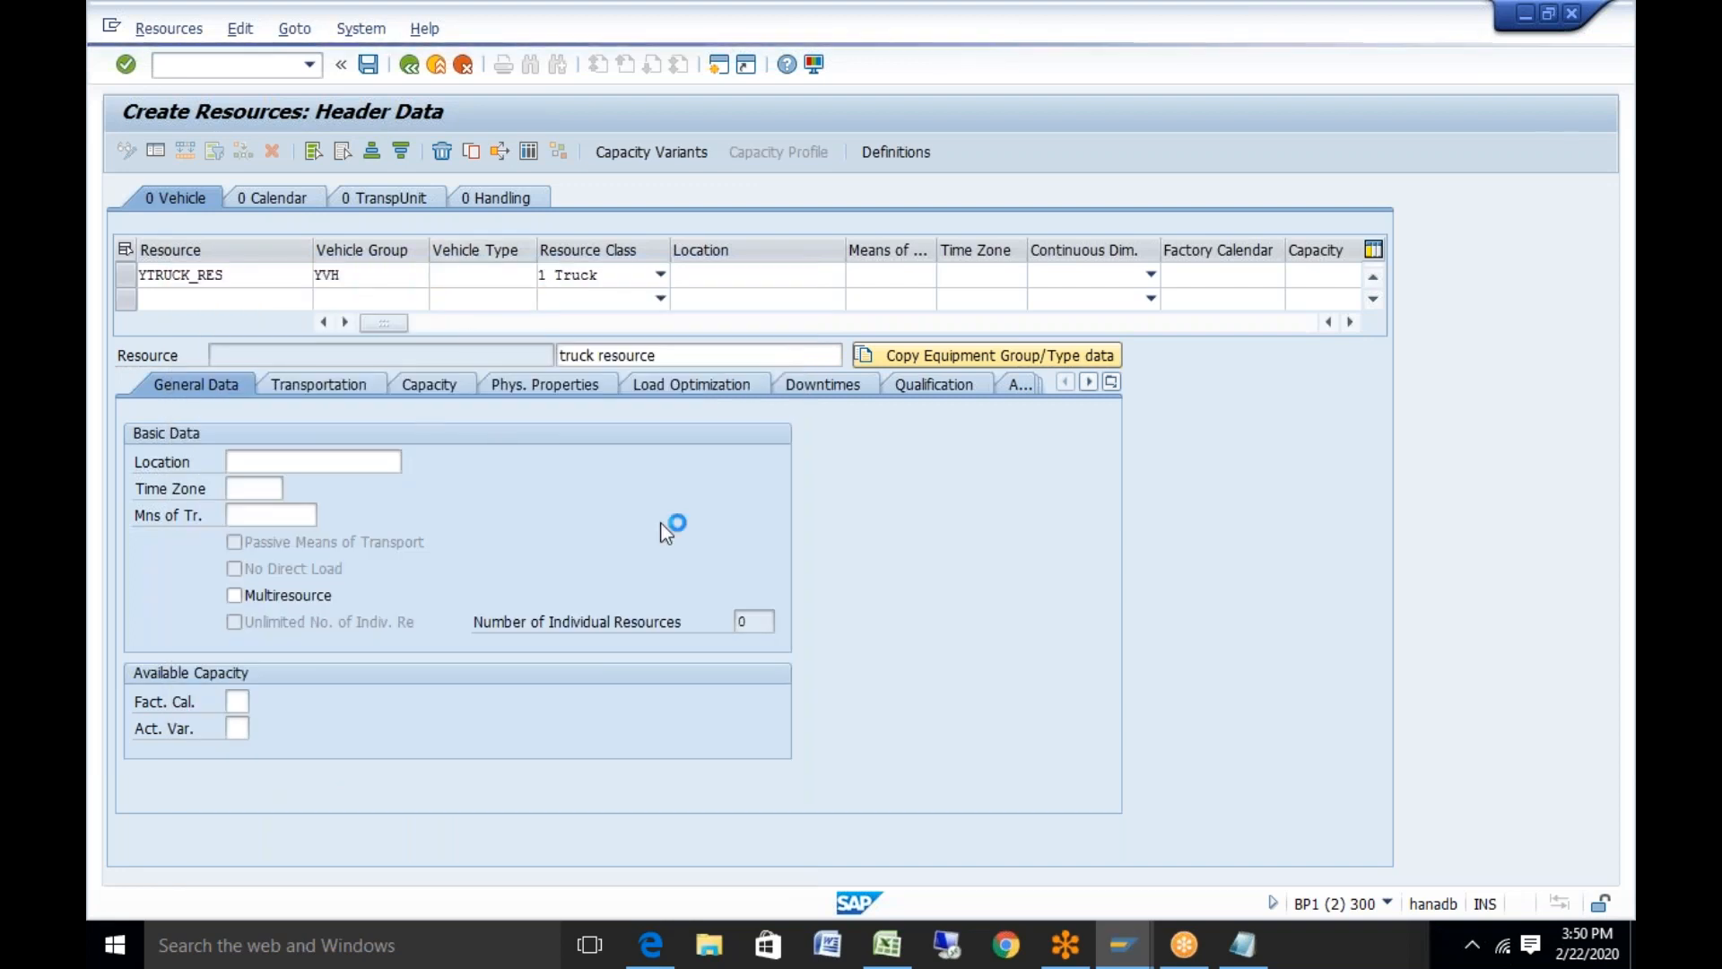
double_click(386, 418)
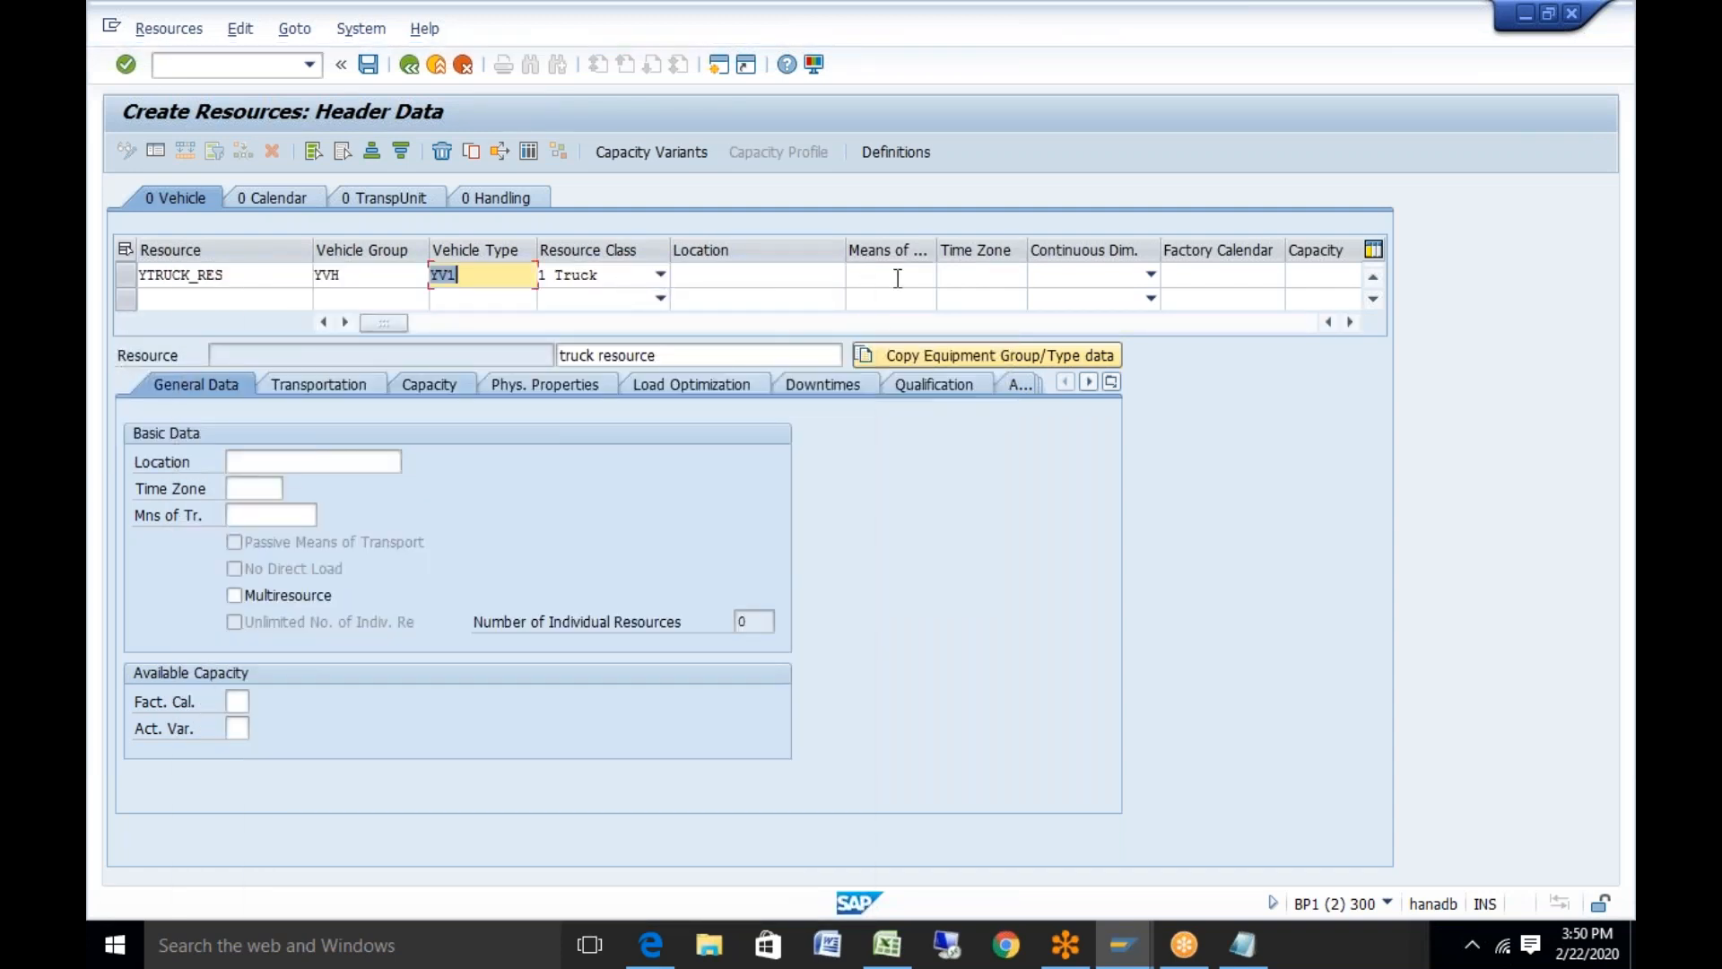
Copy Y001 from Excel cell B15 into the Means of Transport field
left_click(891, 275)
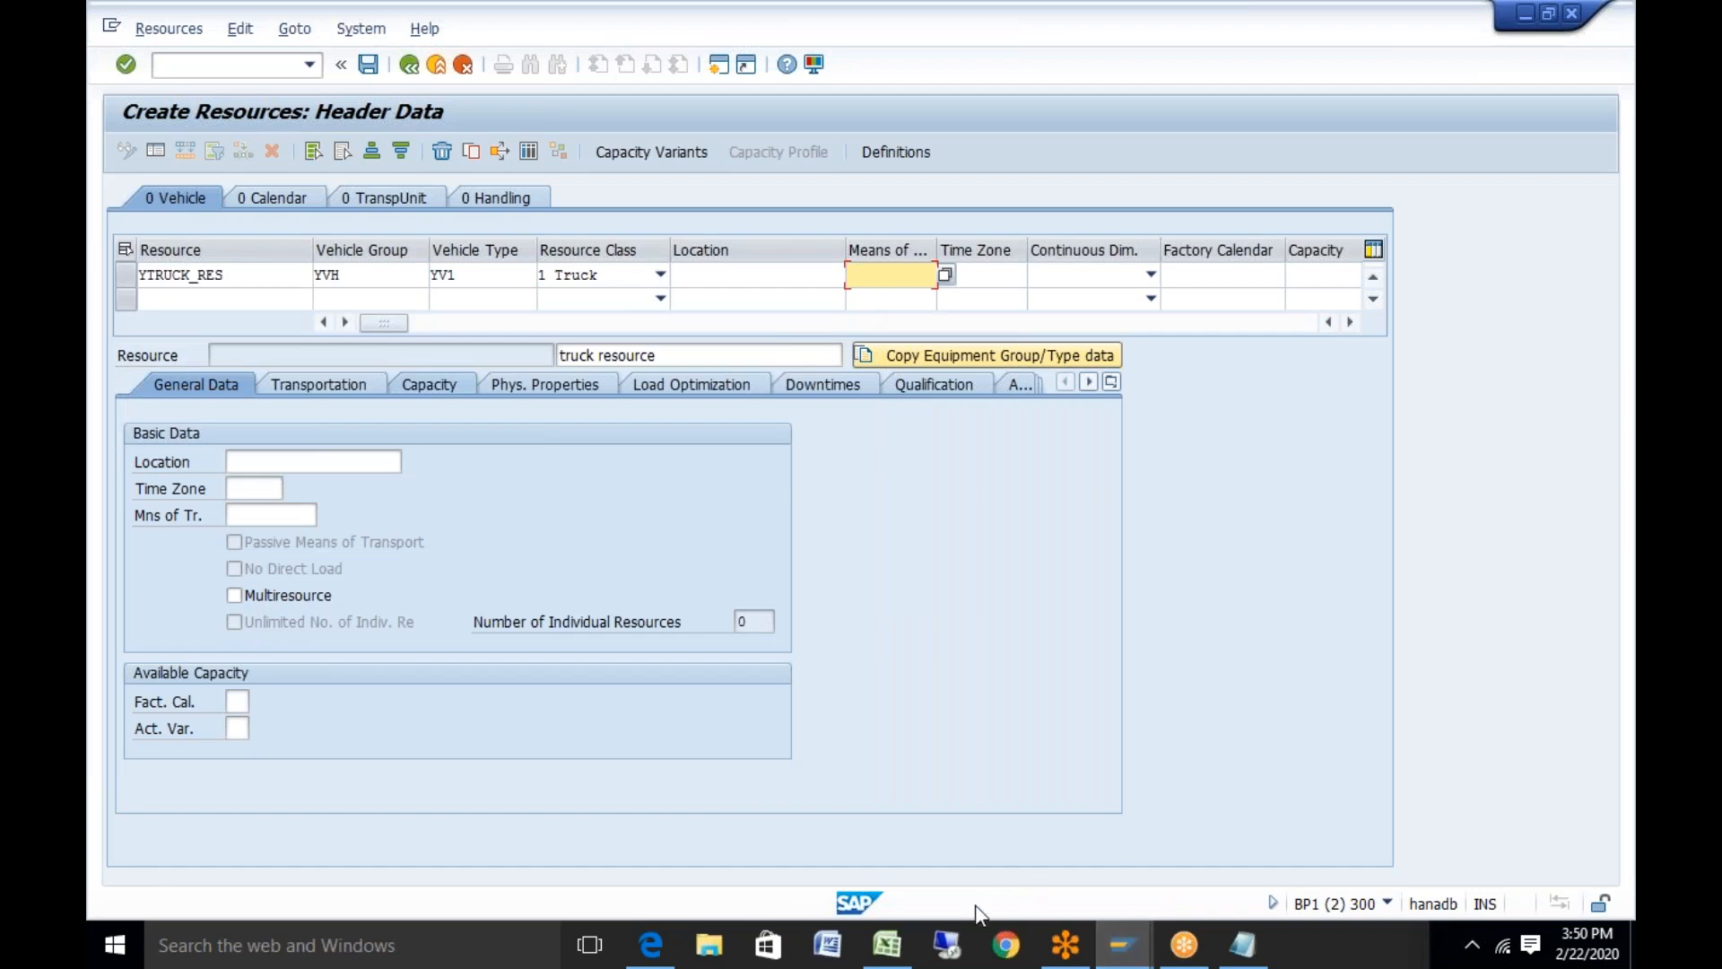
left_click(904, 955)
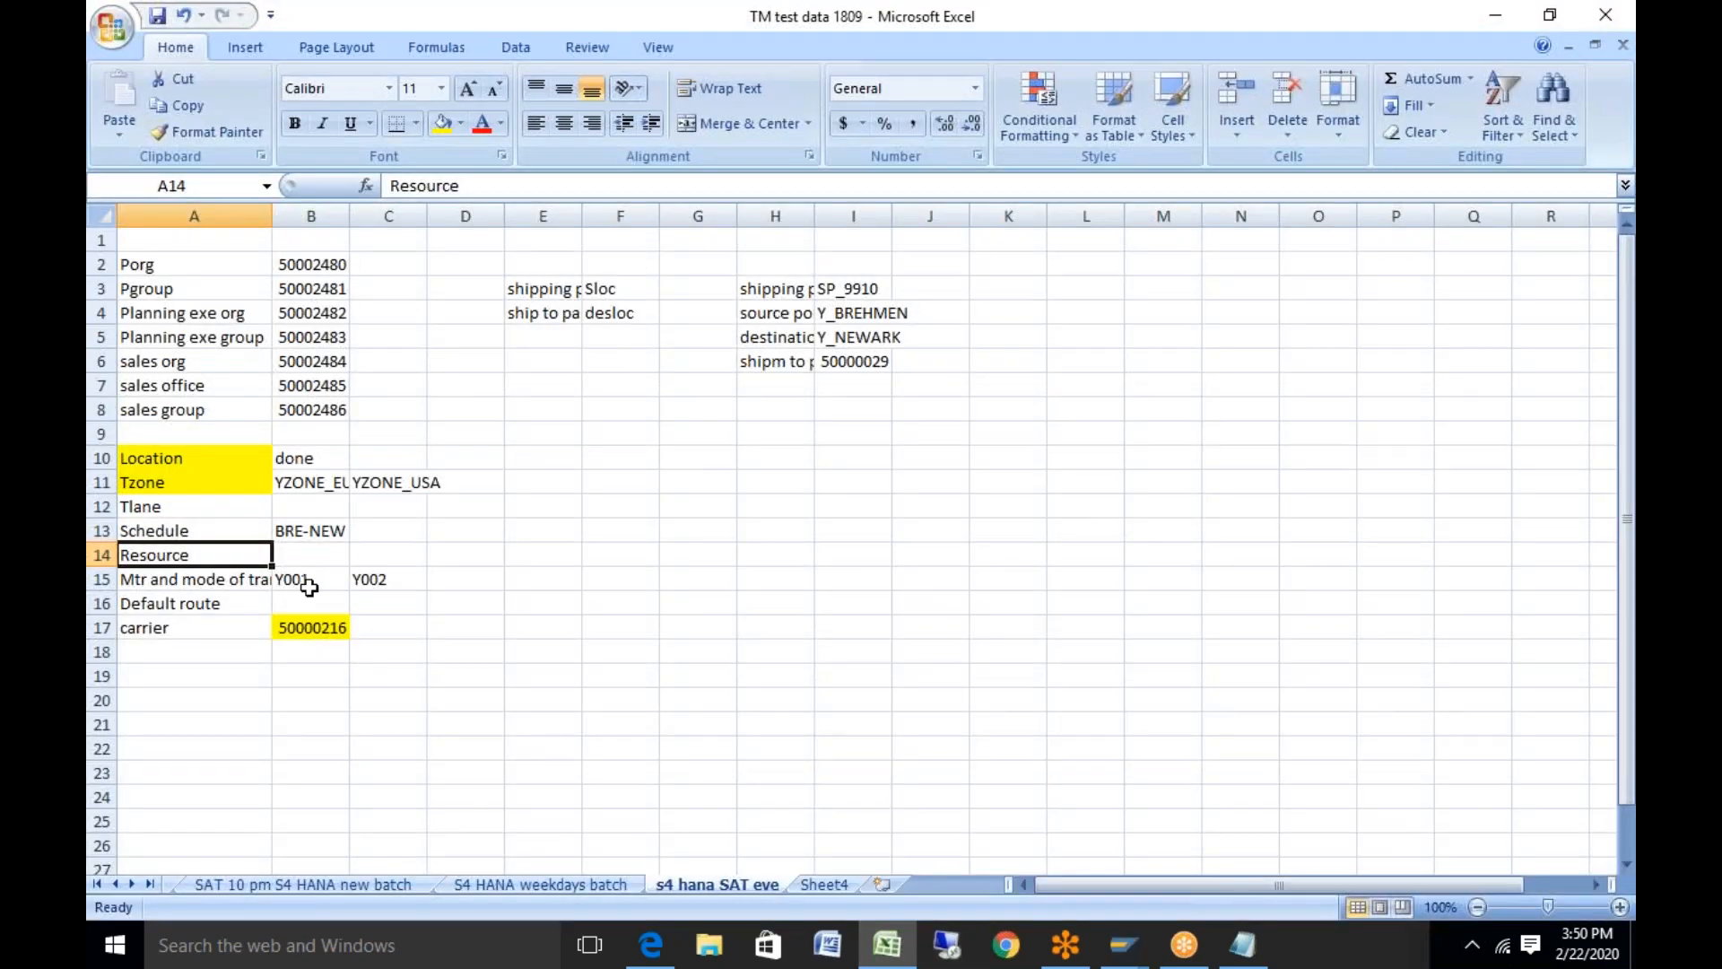
left_click(310, 579)
key("ctrl+c")
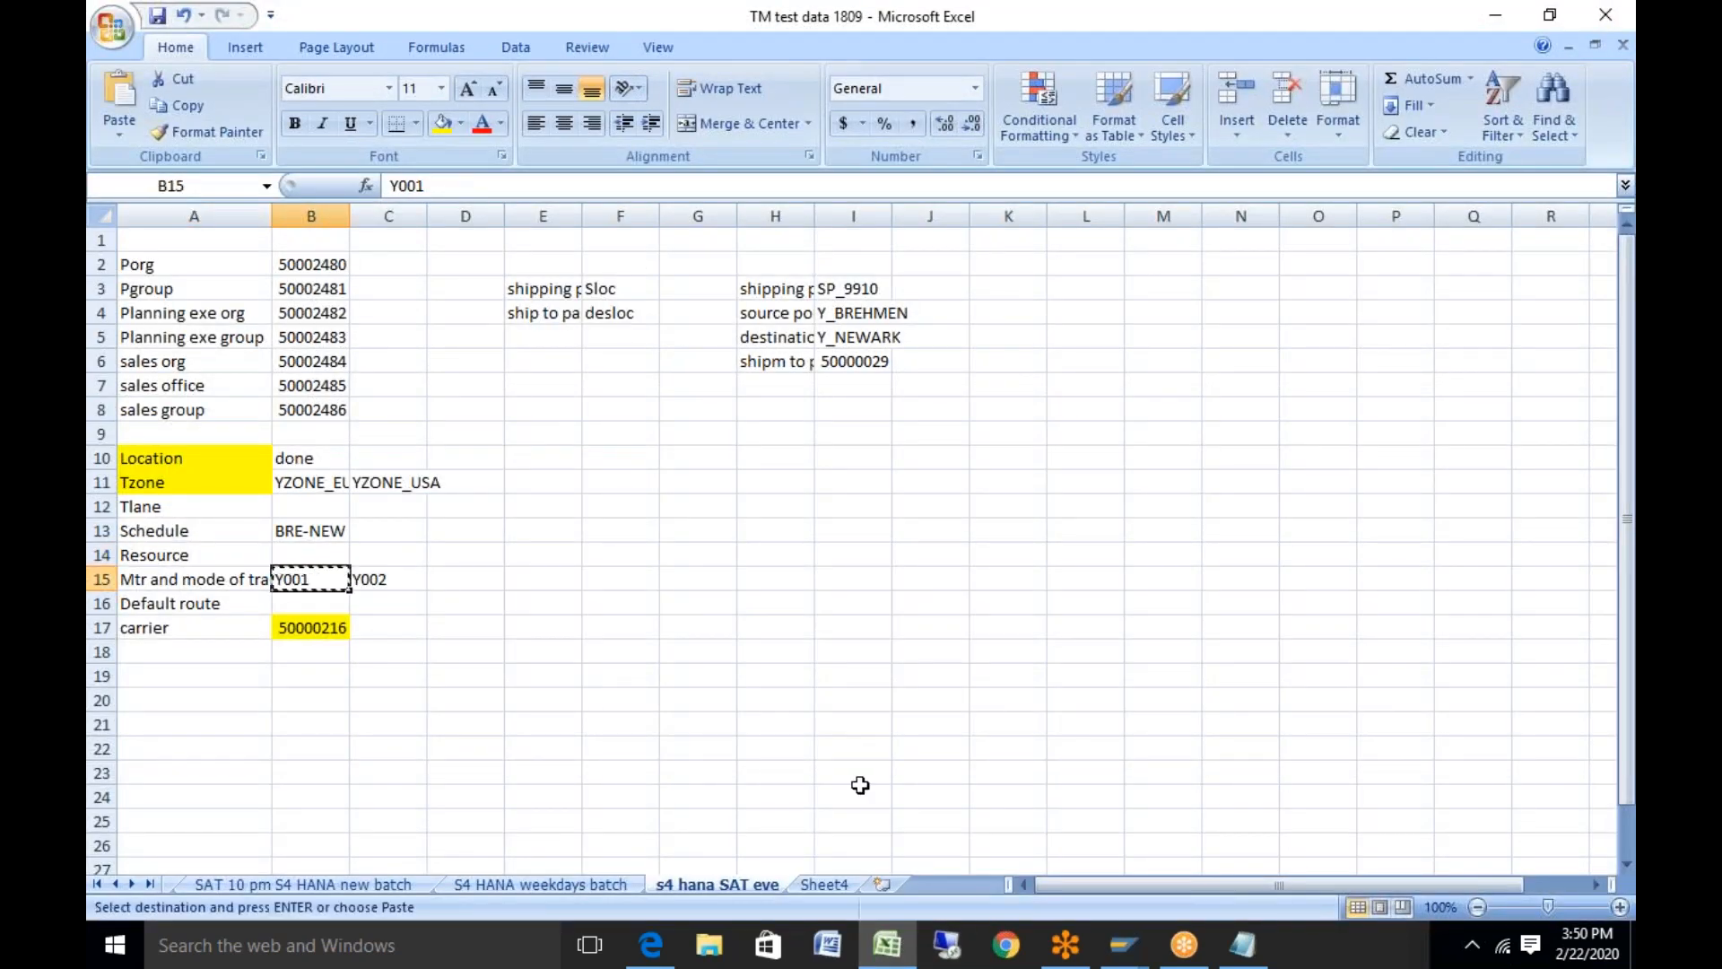
left_click(899, 953)
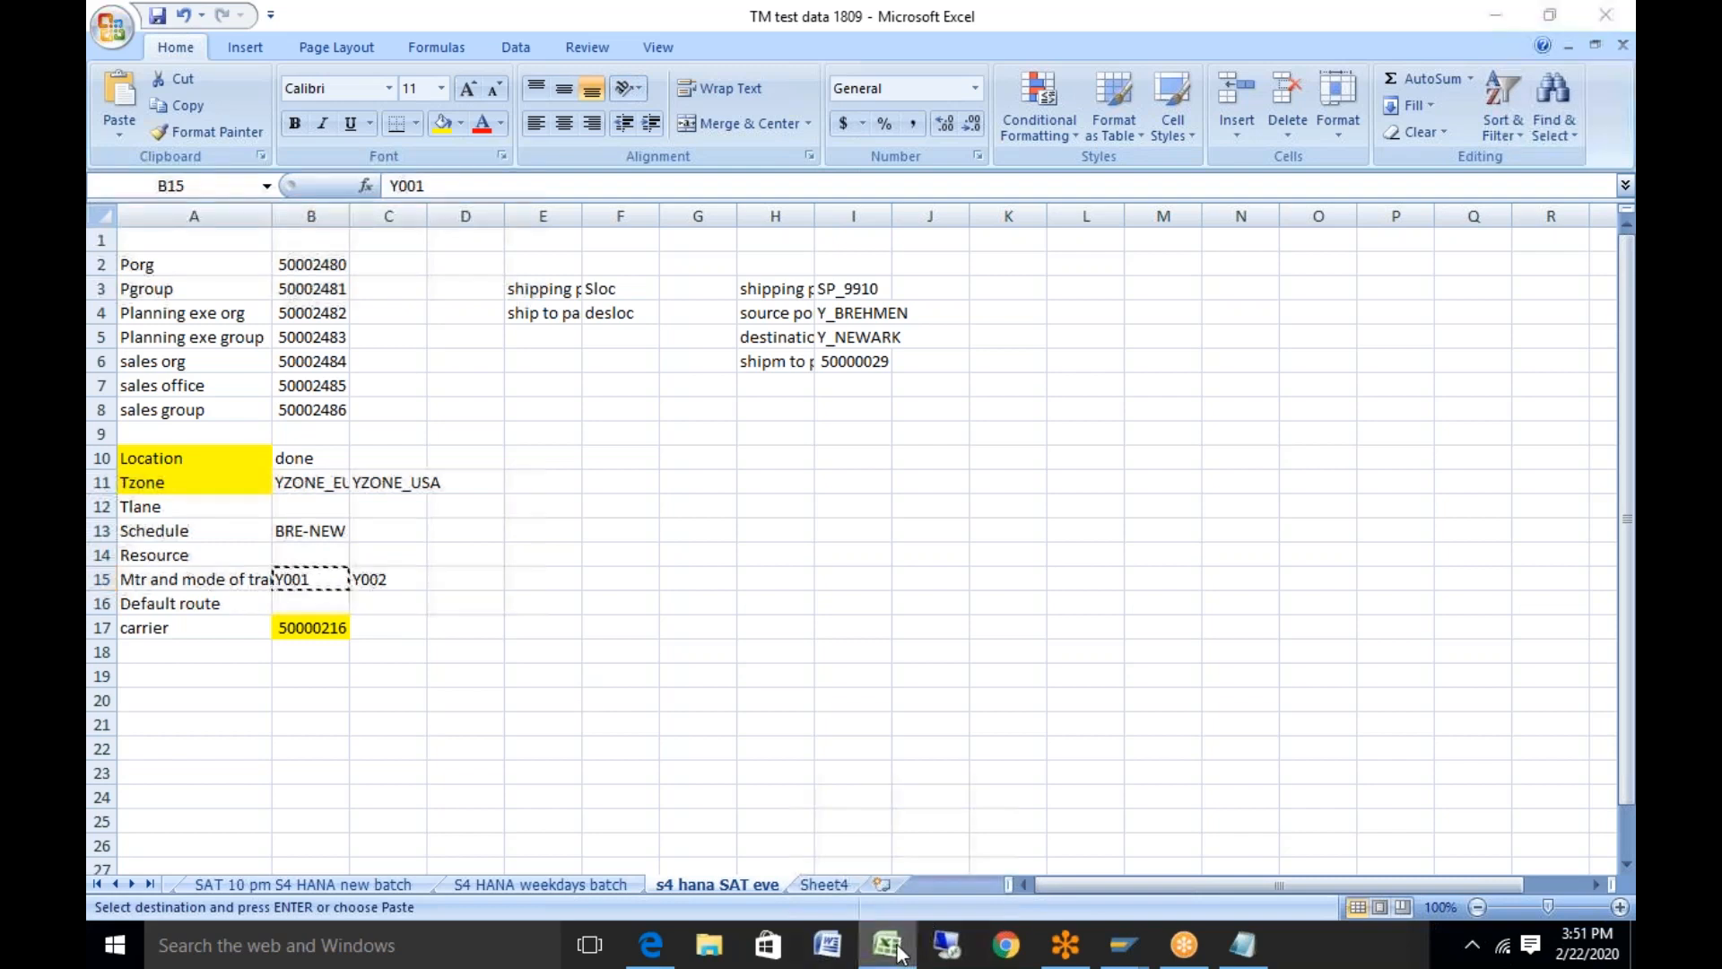
key("ctrl+v")
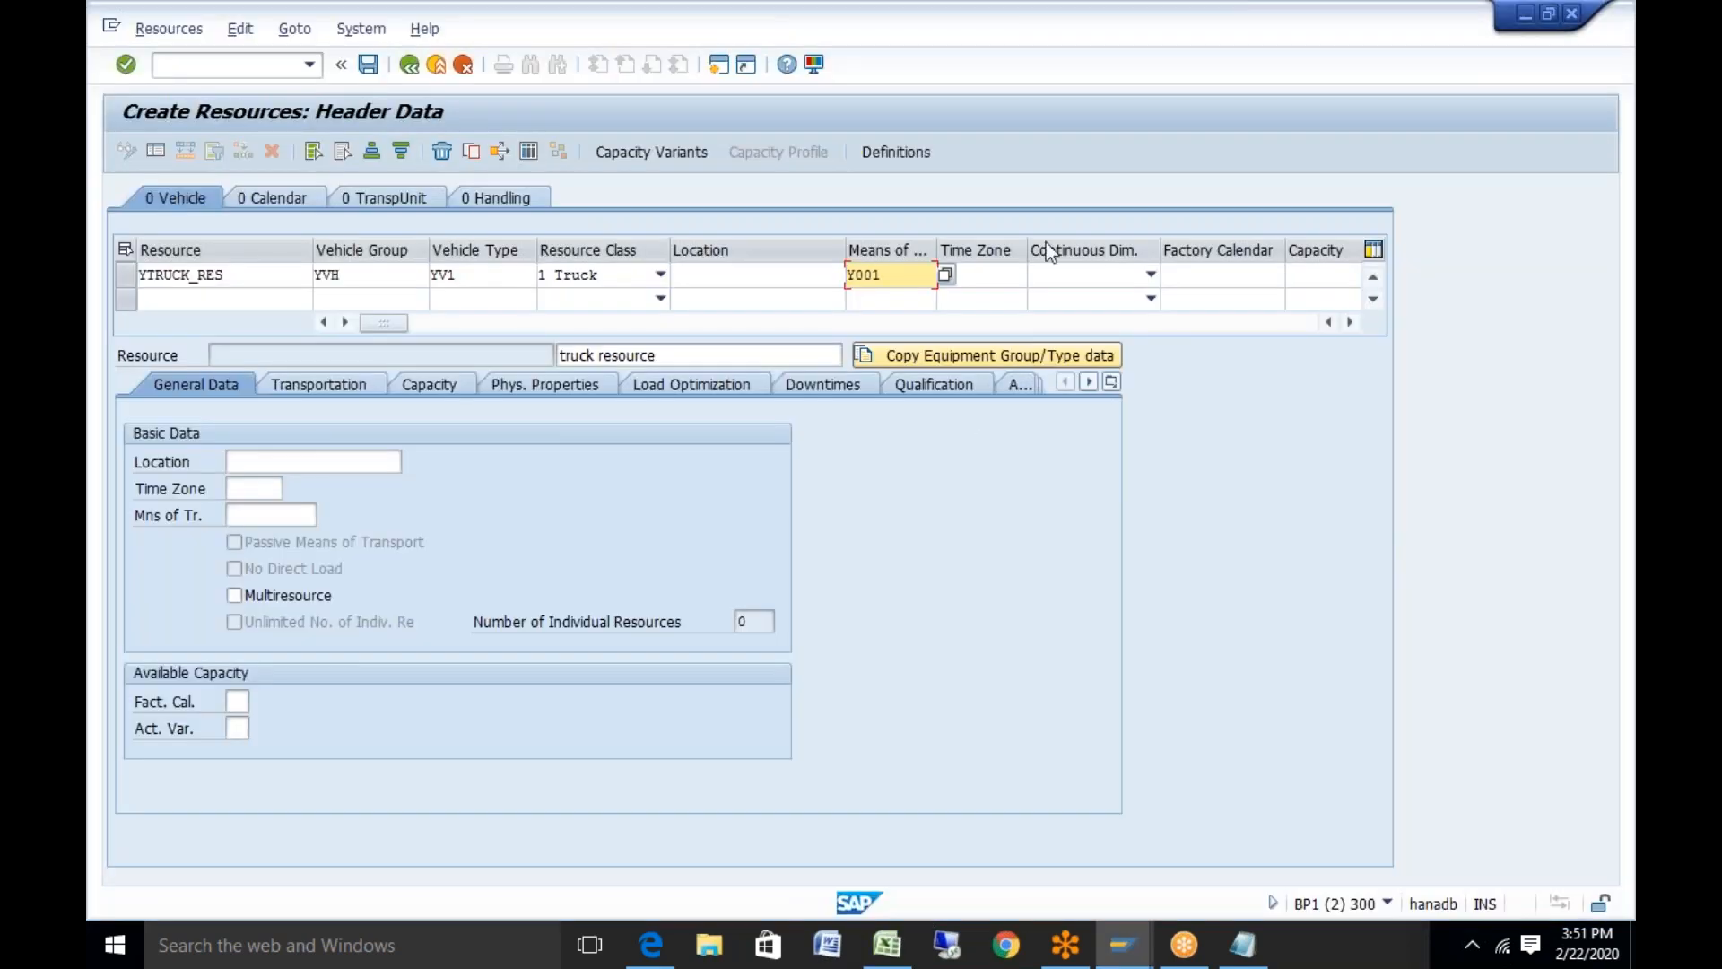
Set time zone CET, continuous dimension MASS and factory calendar 01
left_click(985, 274)
left_click(970, 299)
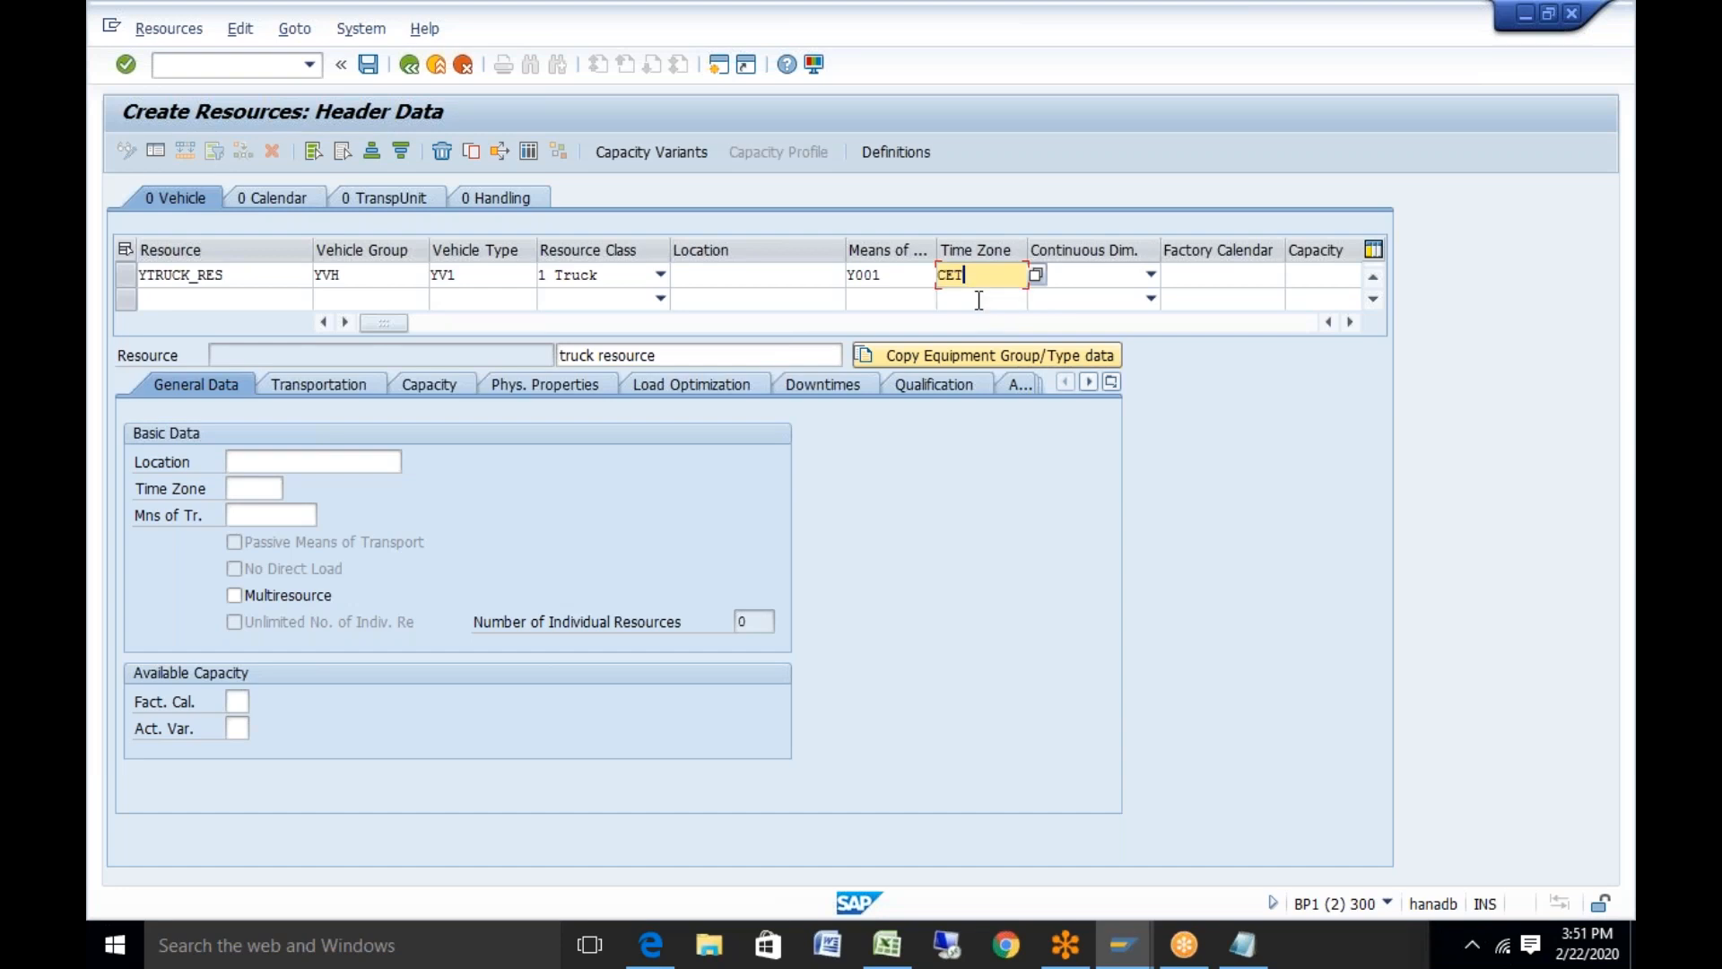
left_click(1149, 273)
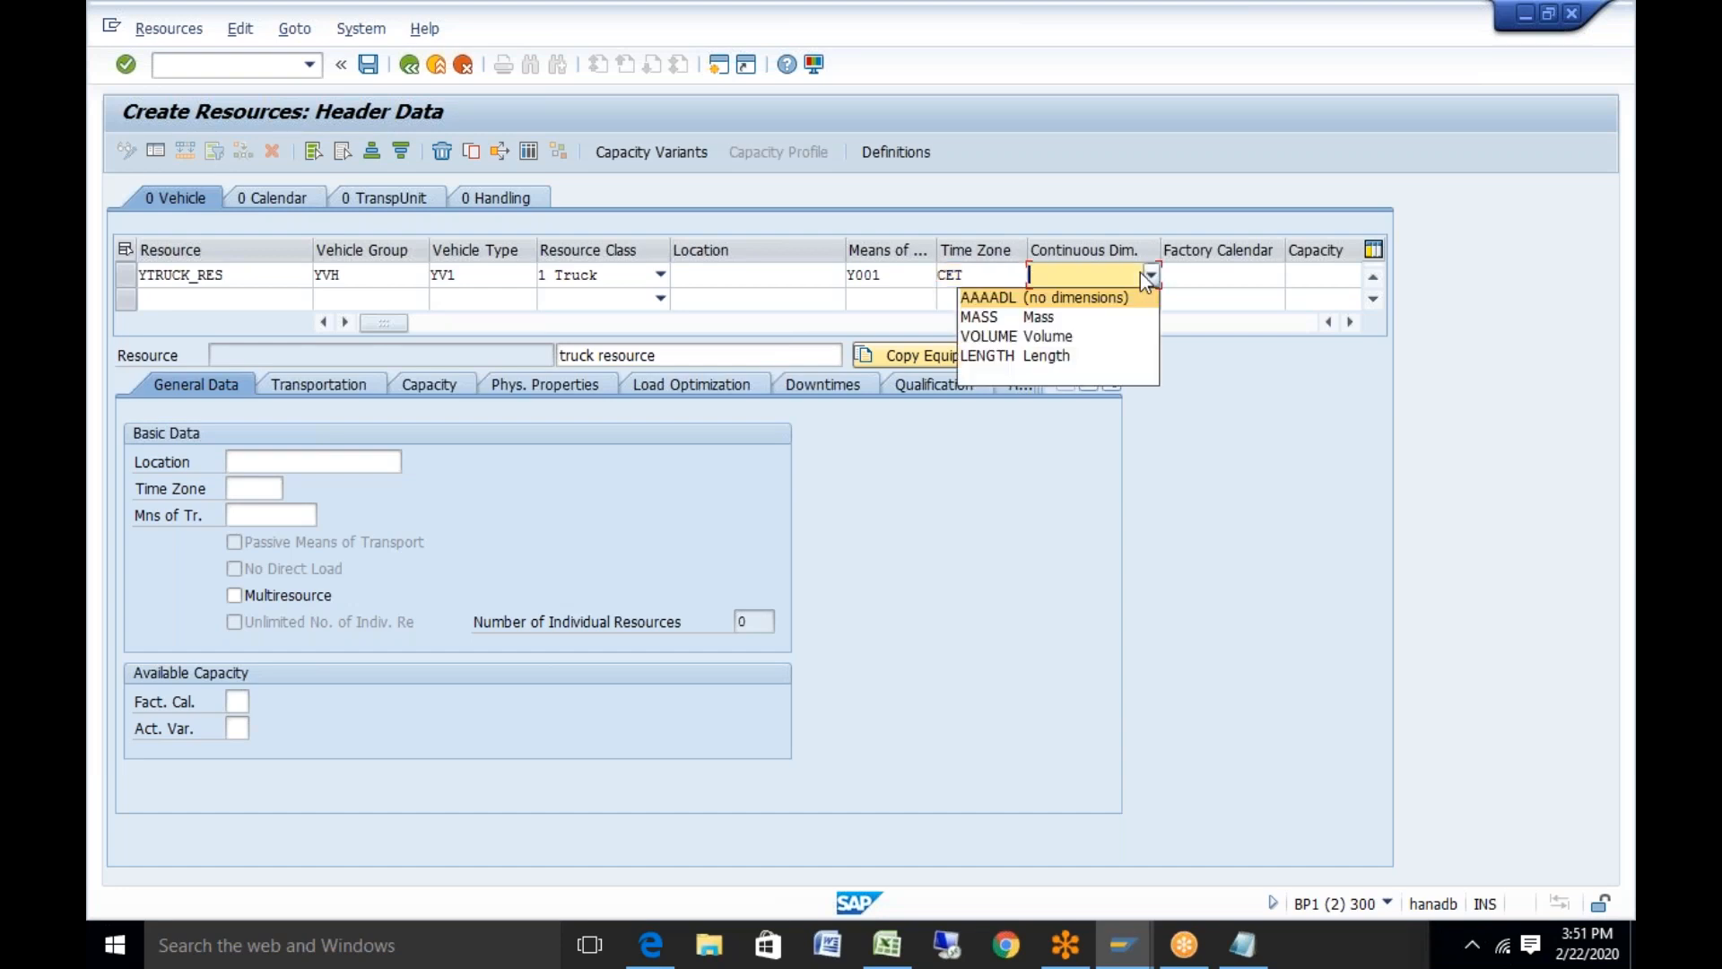
left_click(1061, 318)
left_click(1209, 273)
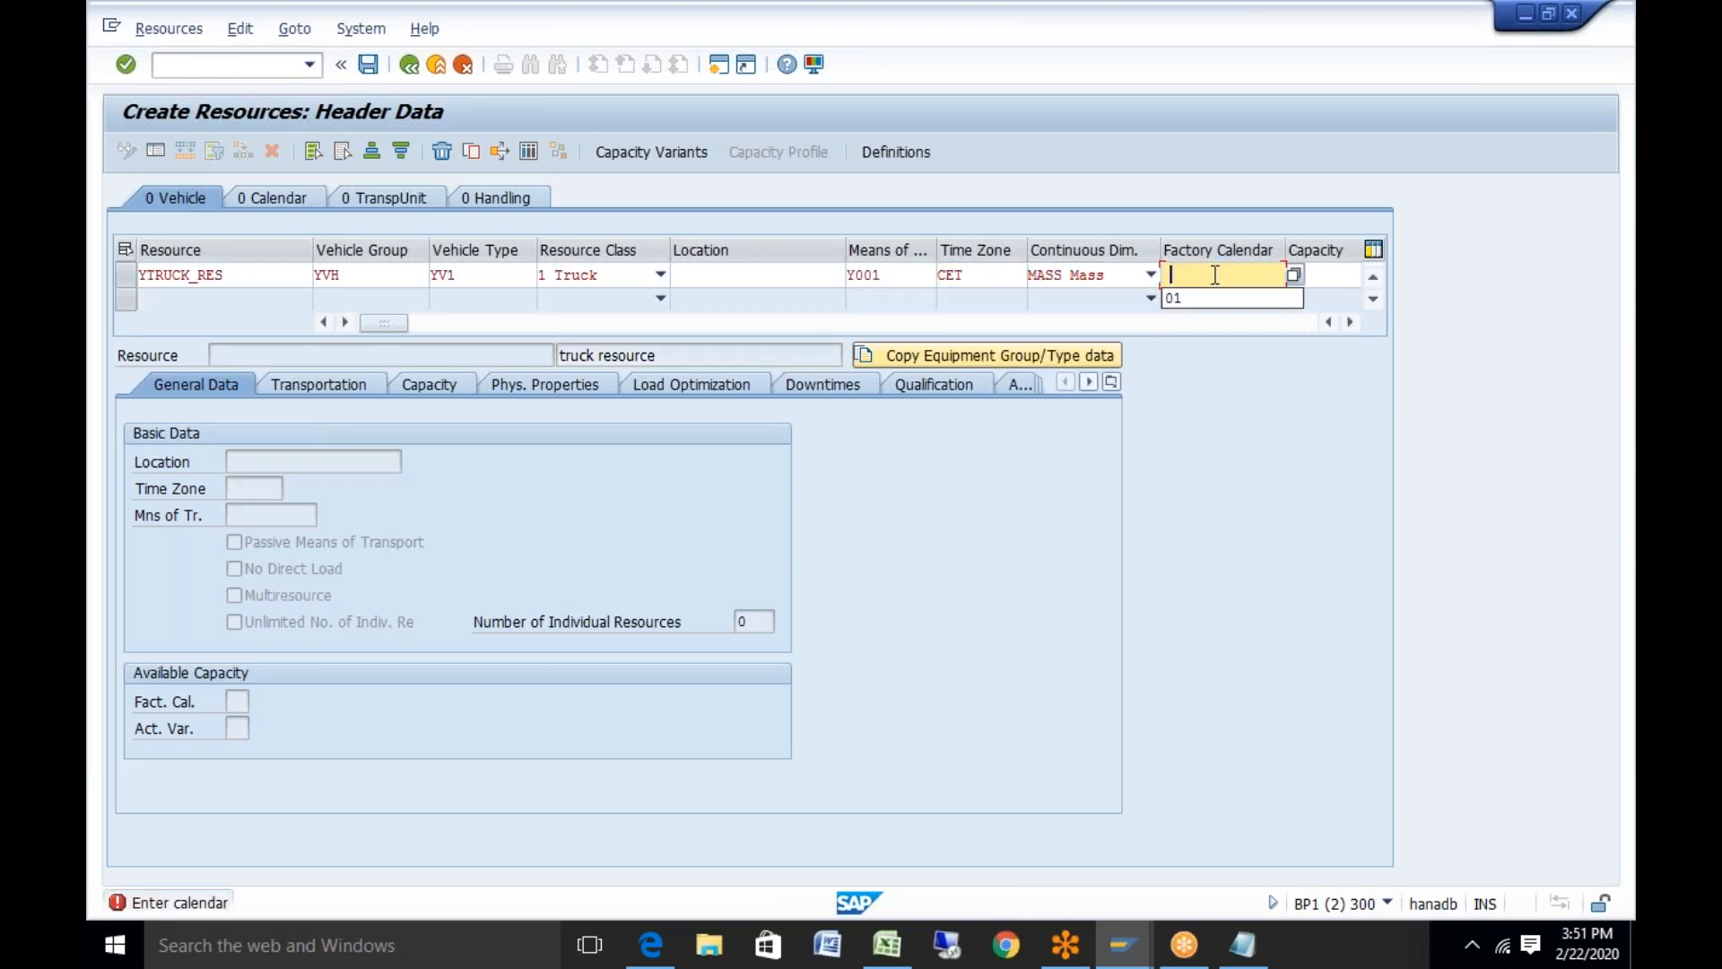
left_click(1209, 296)
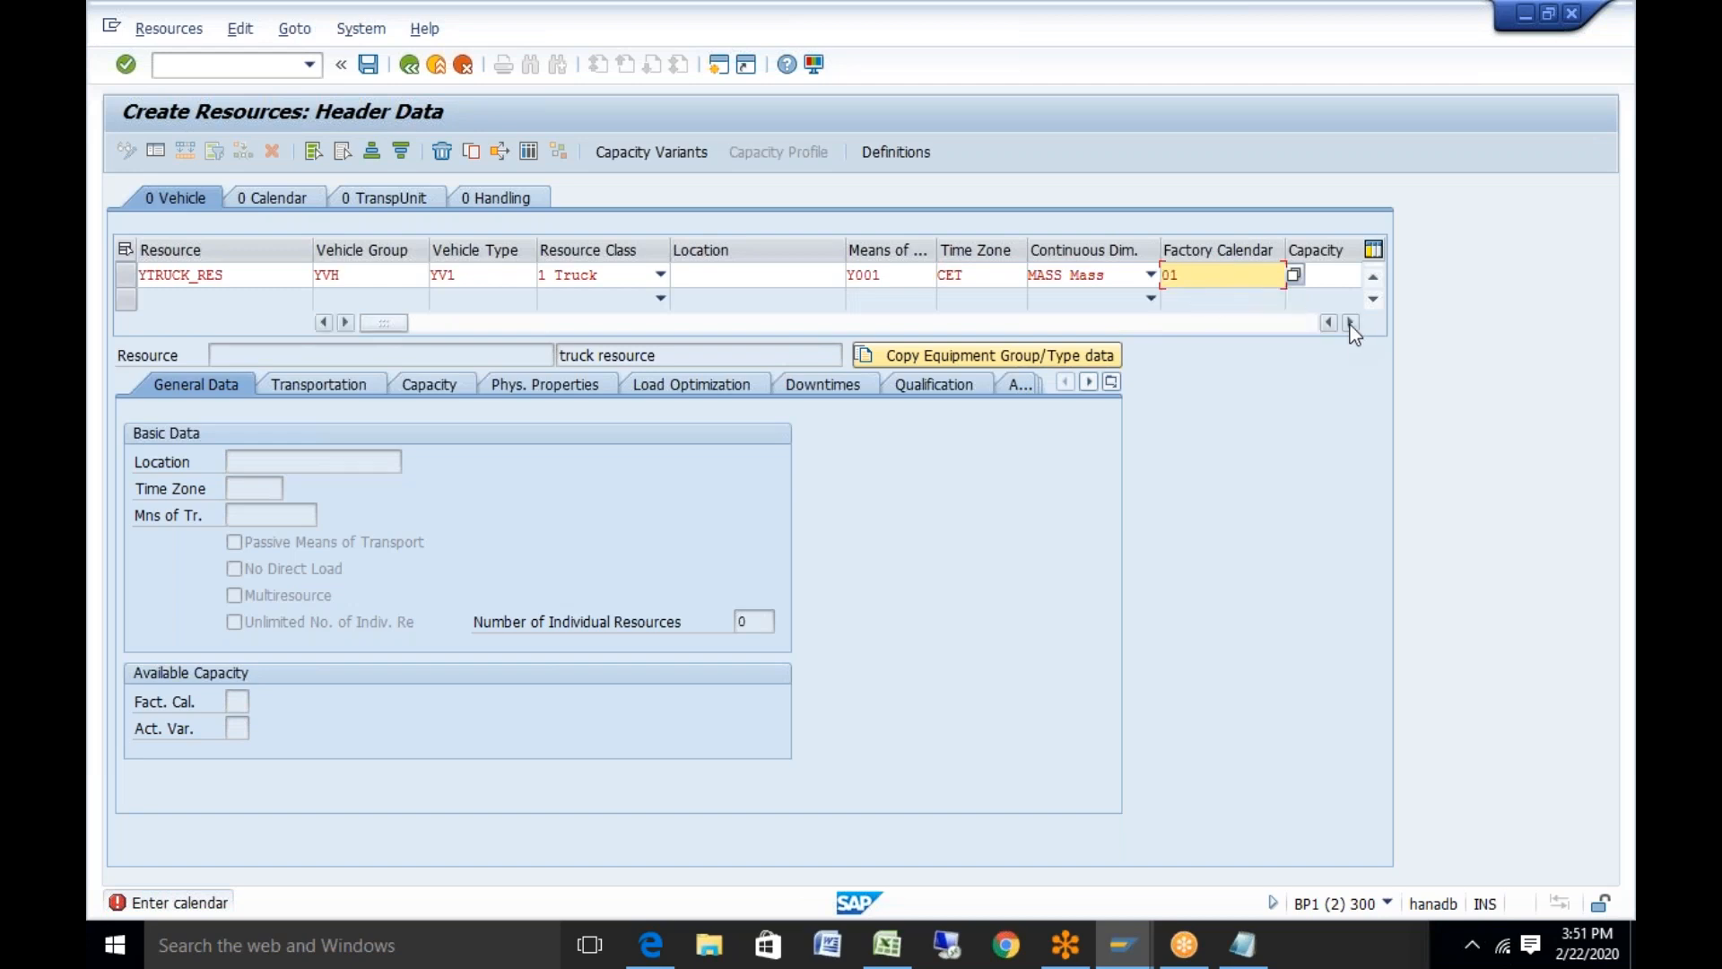
Set capacity 1000 with unit TO and confirm the resource row
left_click(1348, 323)
left_click(1348, 323)
left_click(1159, 275)
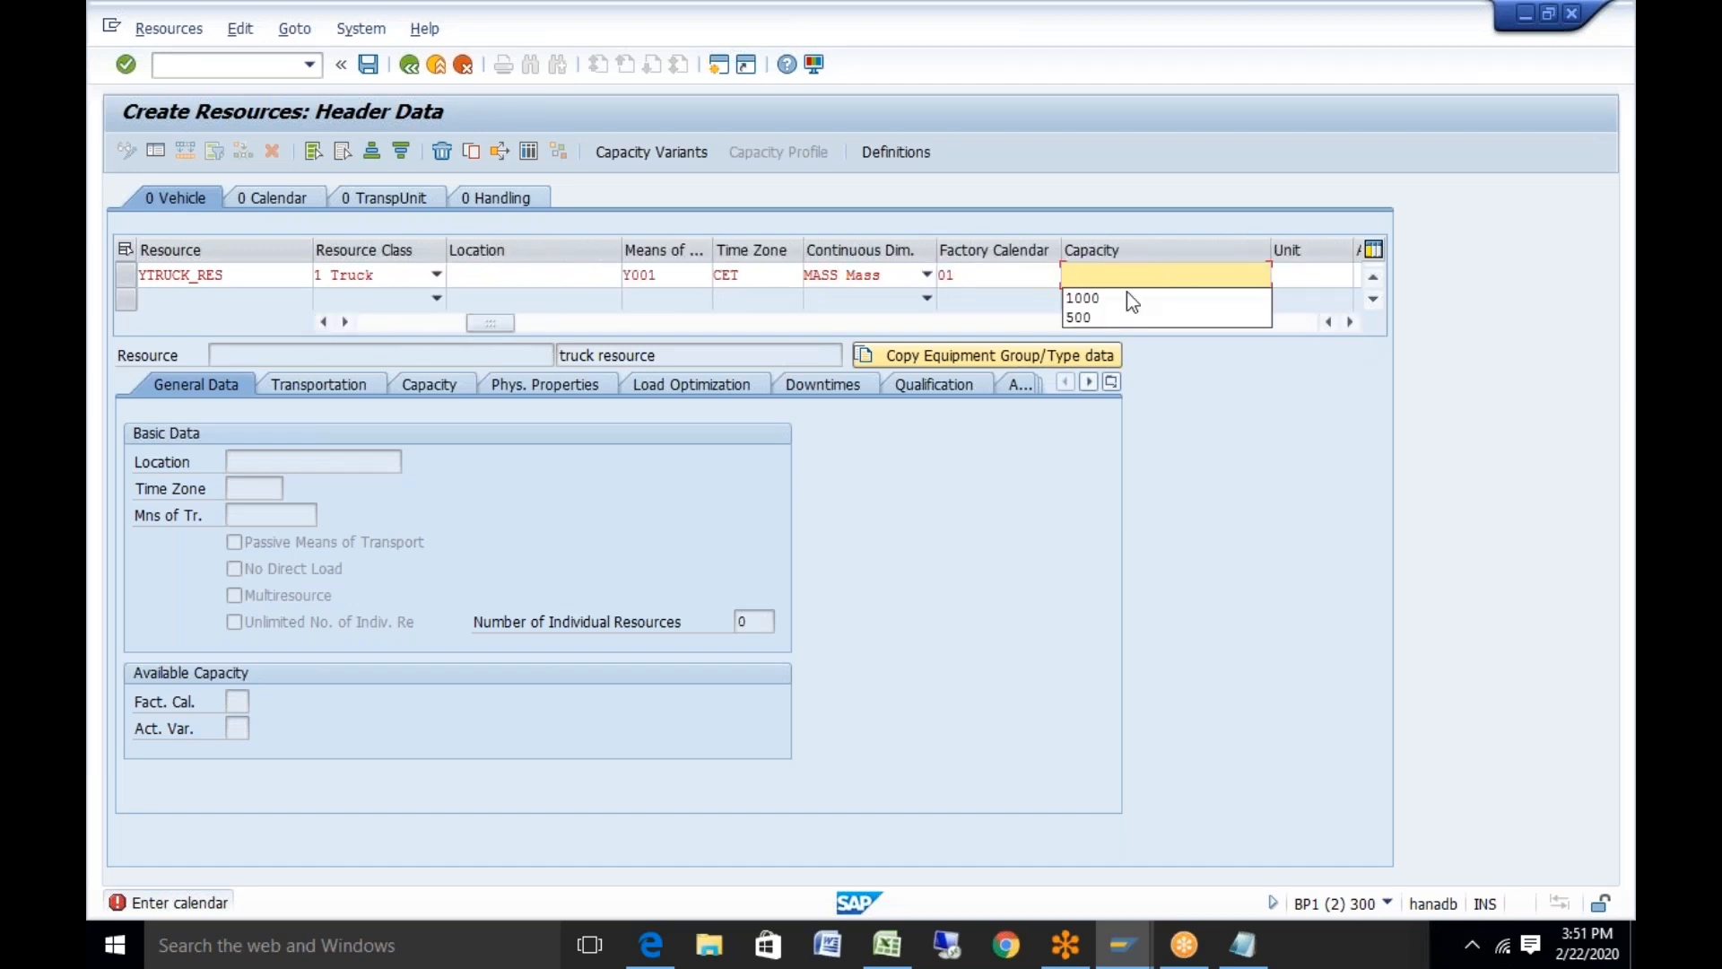
left_click(1122, 300)
left_click(1300, 276)
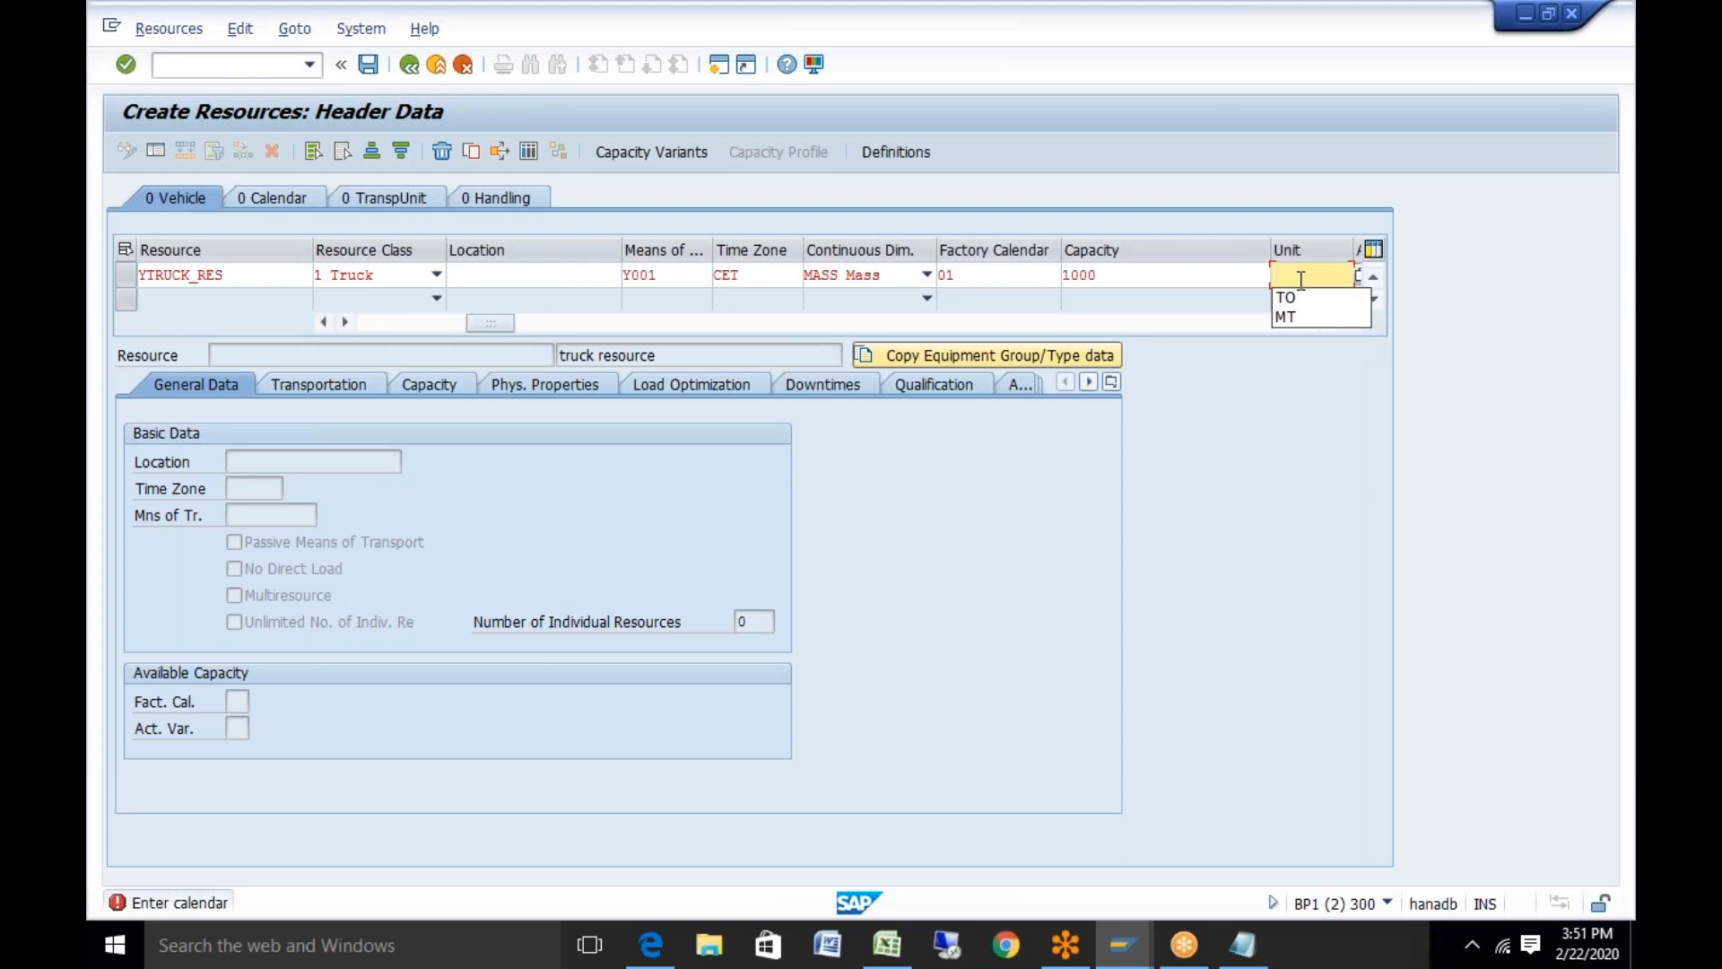
left_click(1298, 296)
key("Return")
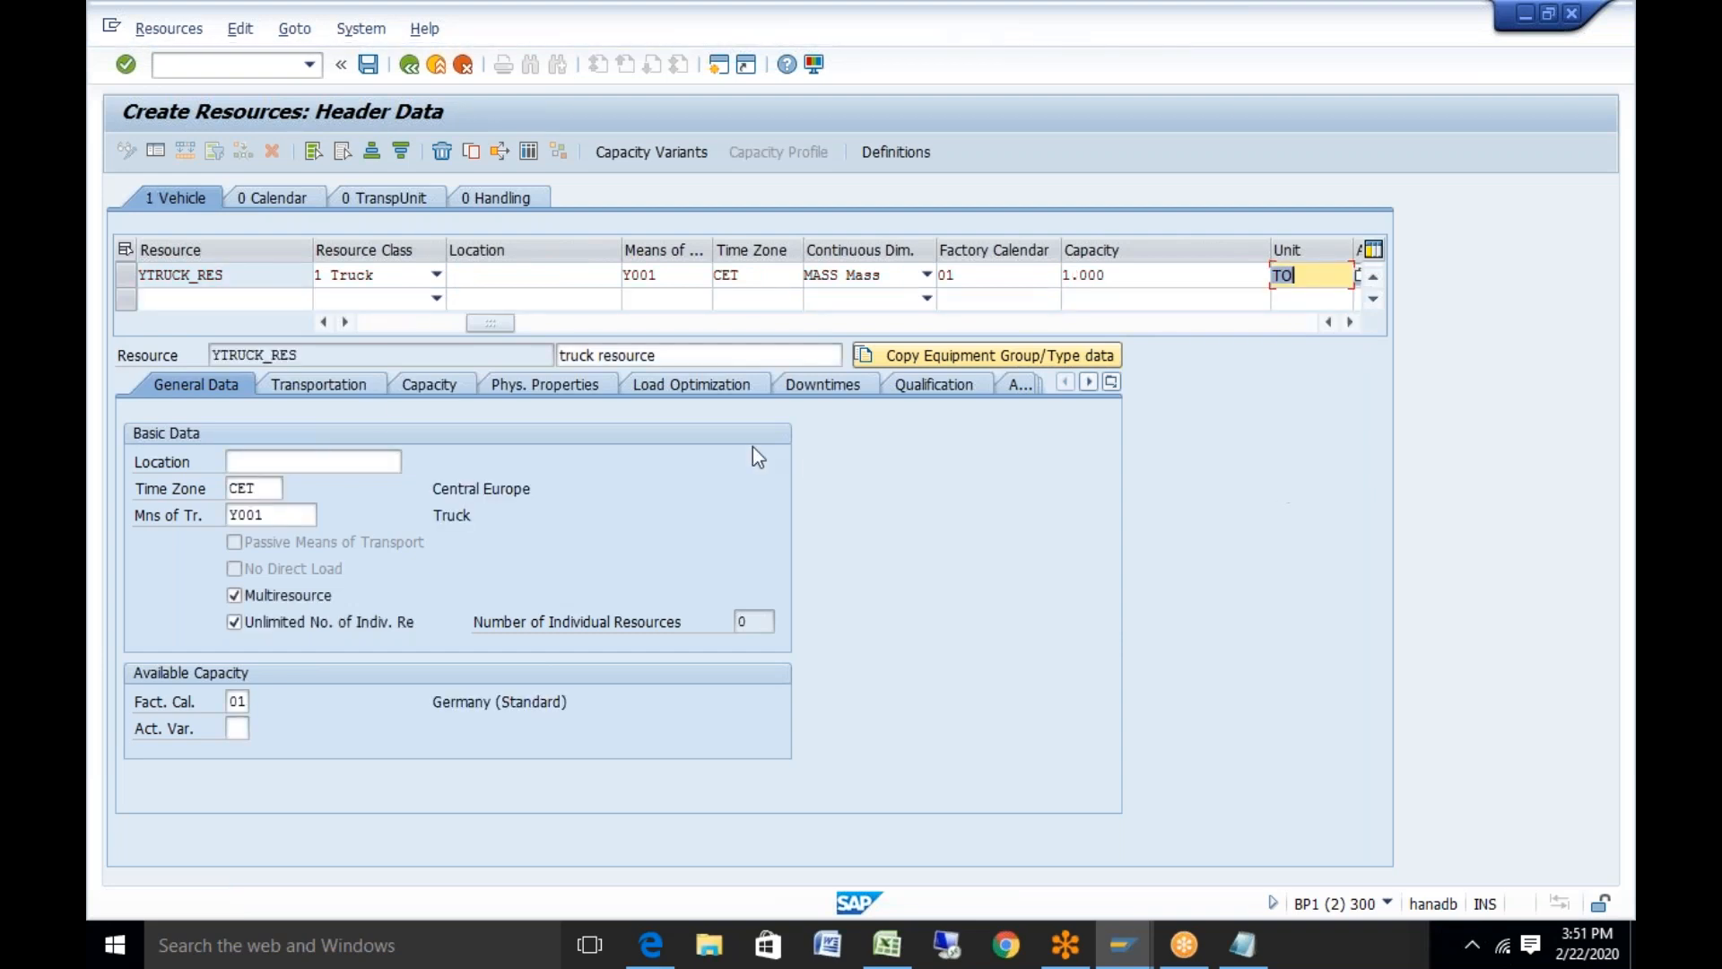
On the Transportation tab, set validity from 22.02.2020 to 22.02.2021
left_click(357, 394)
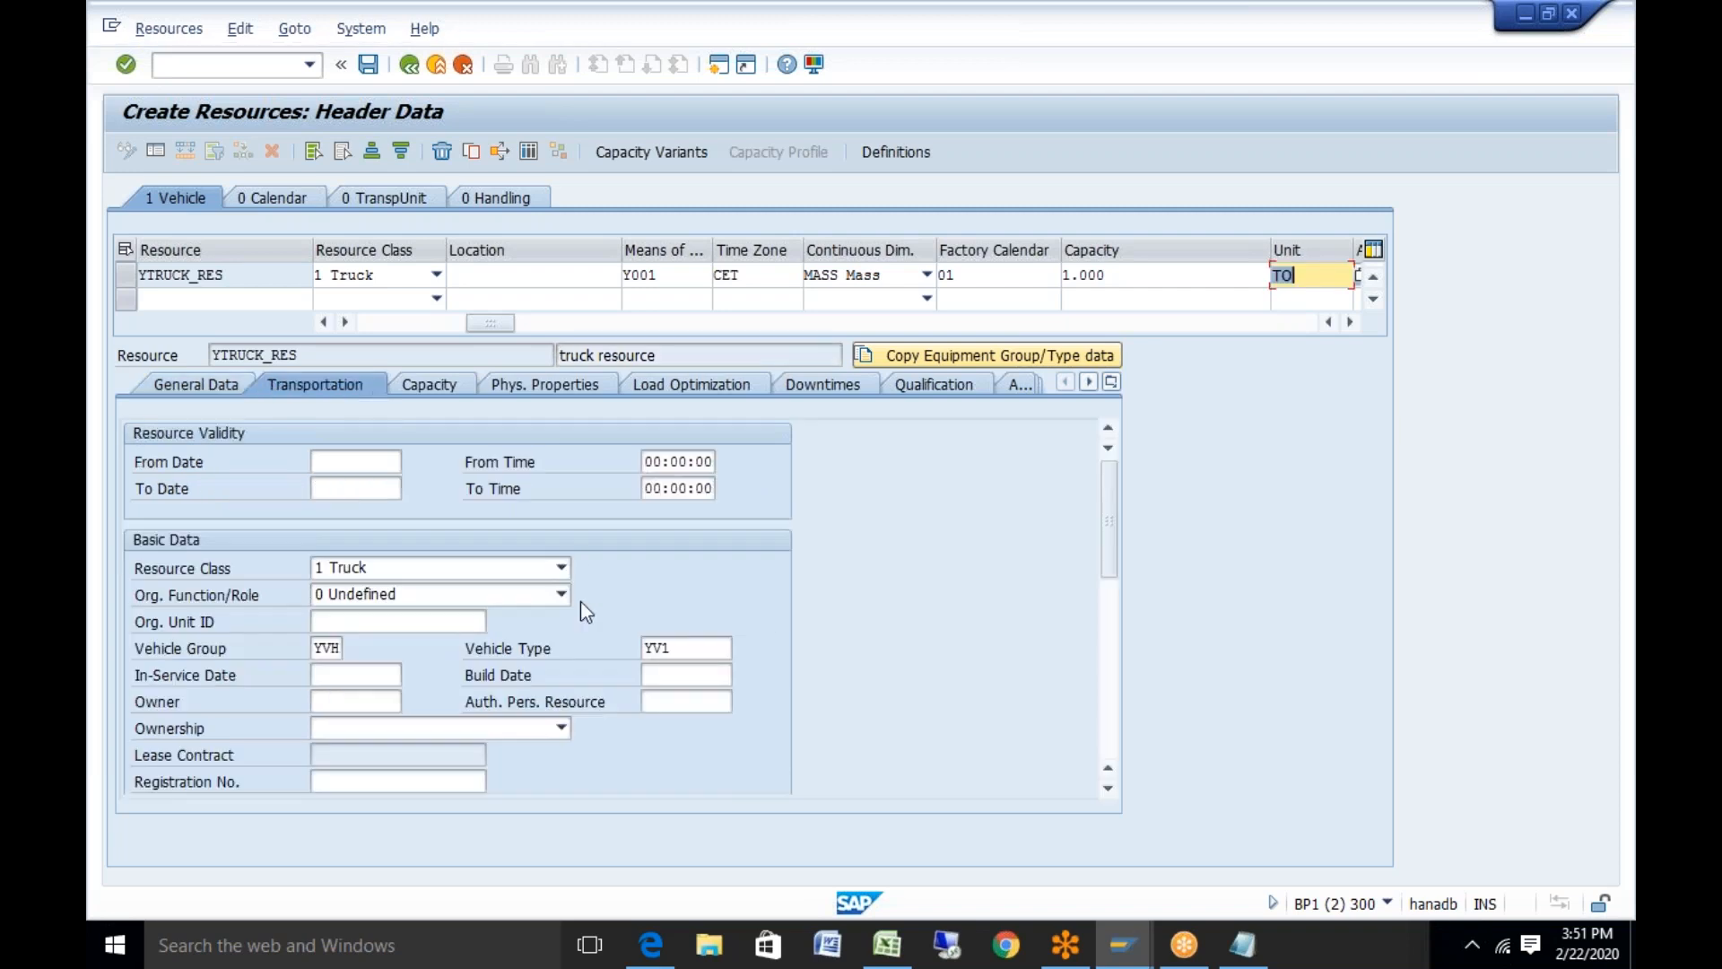
left_click(371, 462)
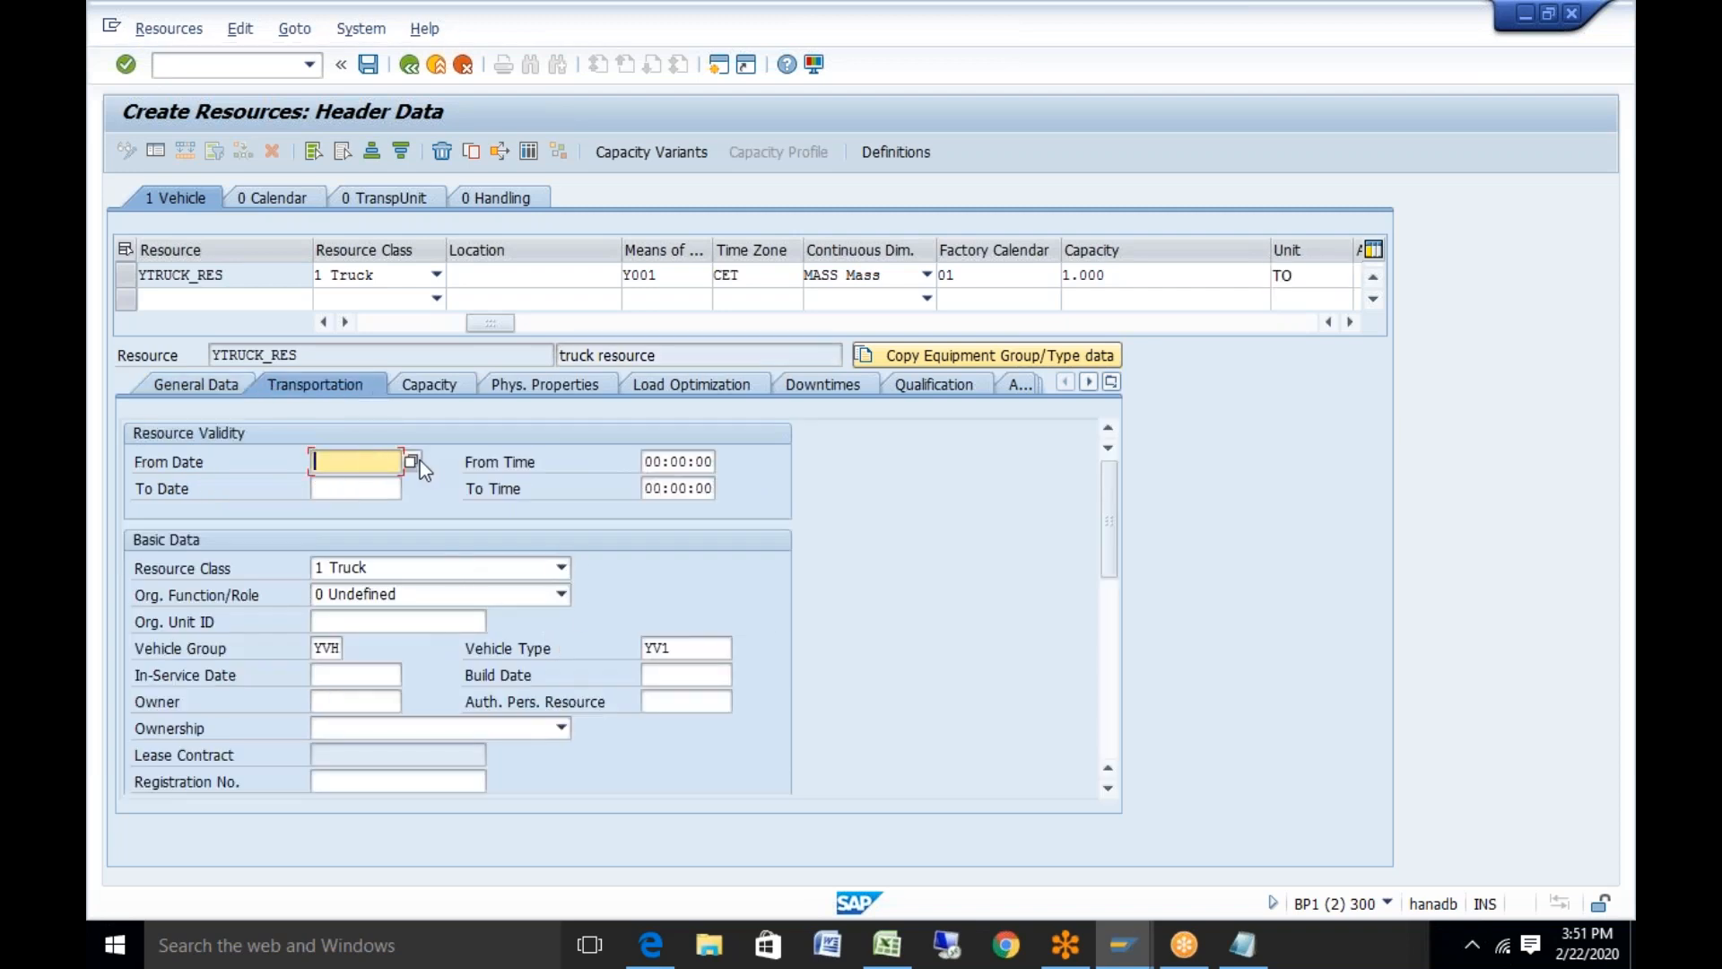
left_click(412, 460)
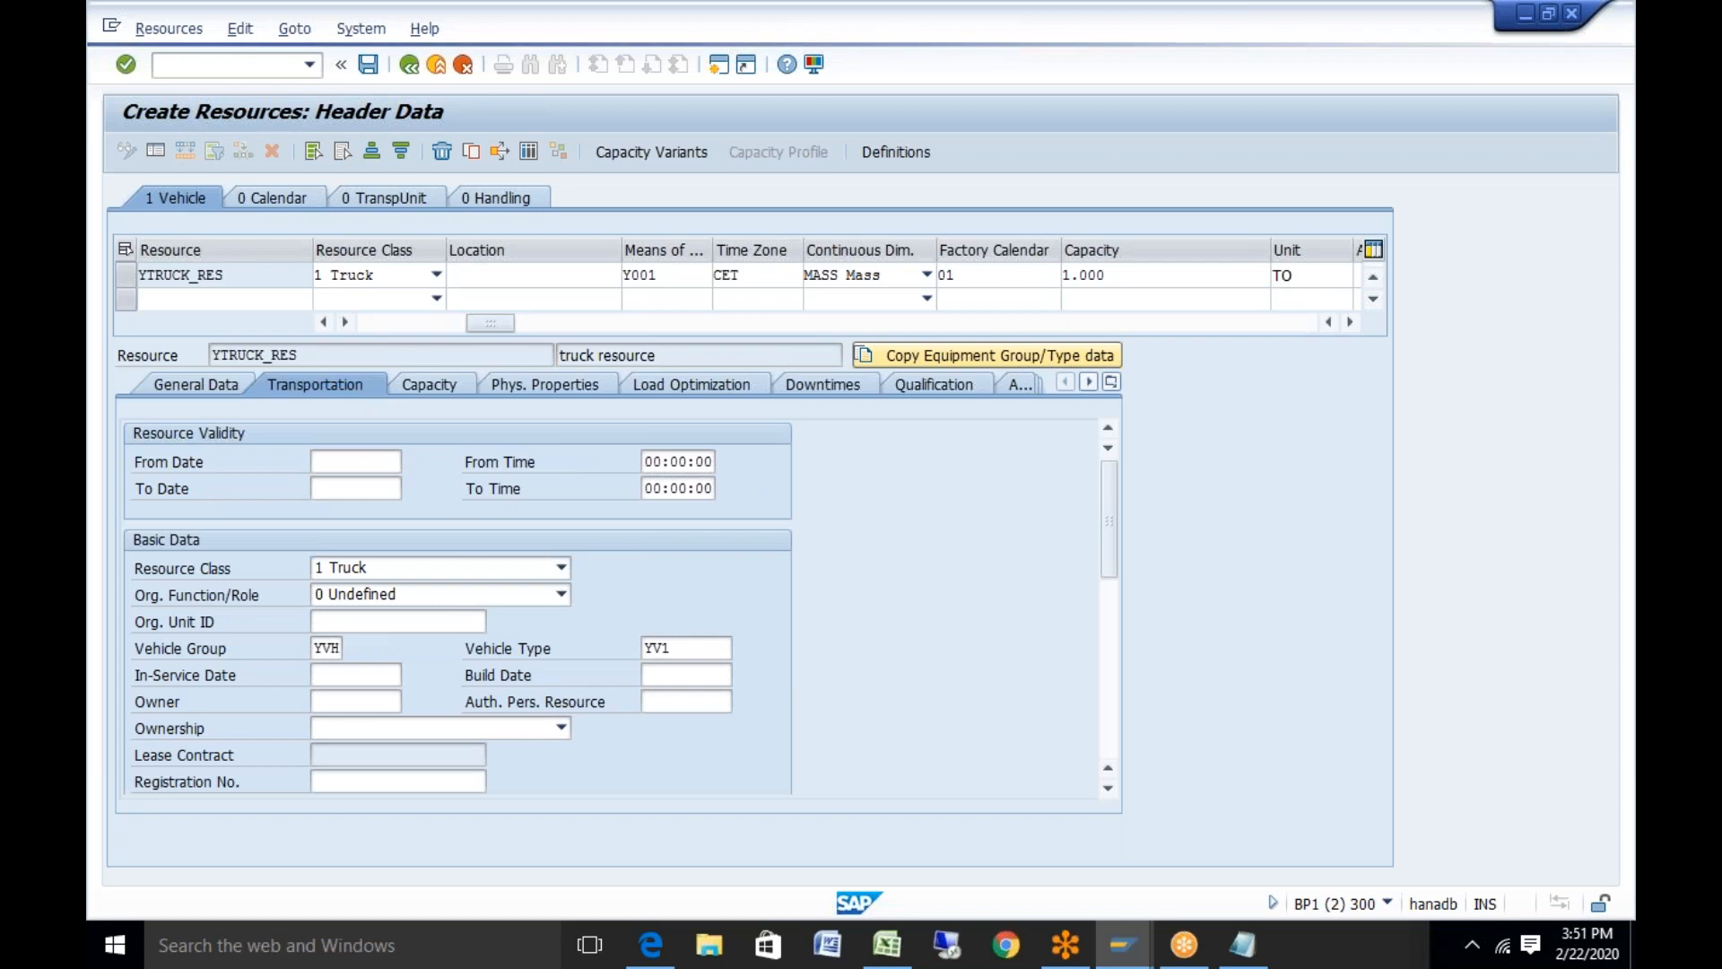
double_click(544, 513)
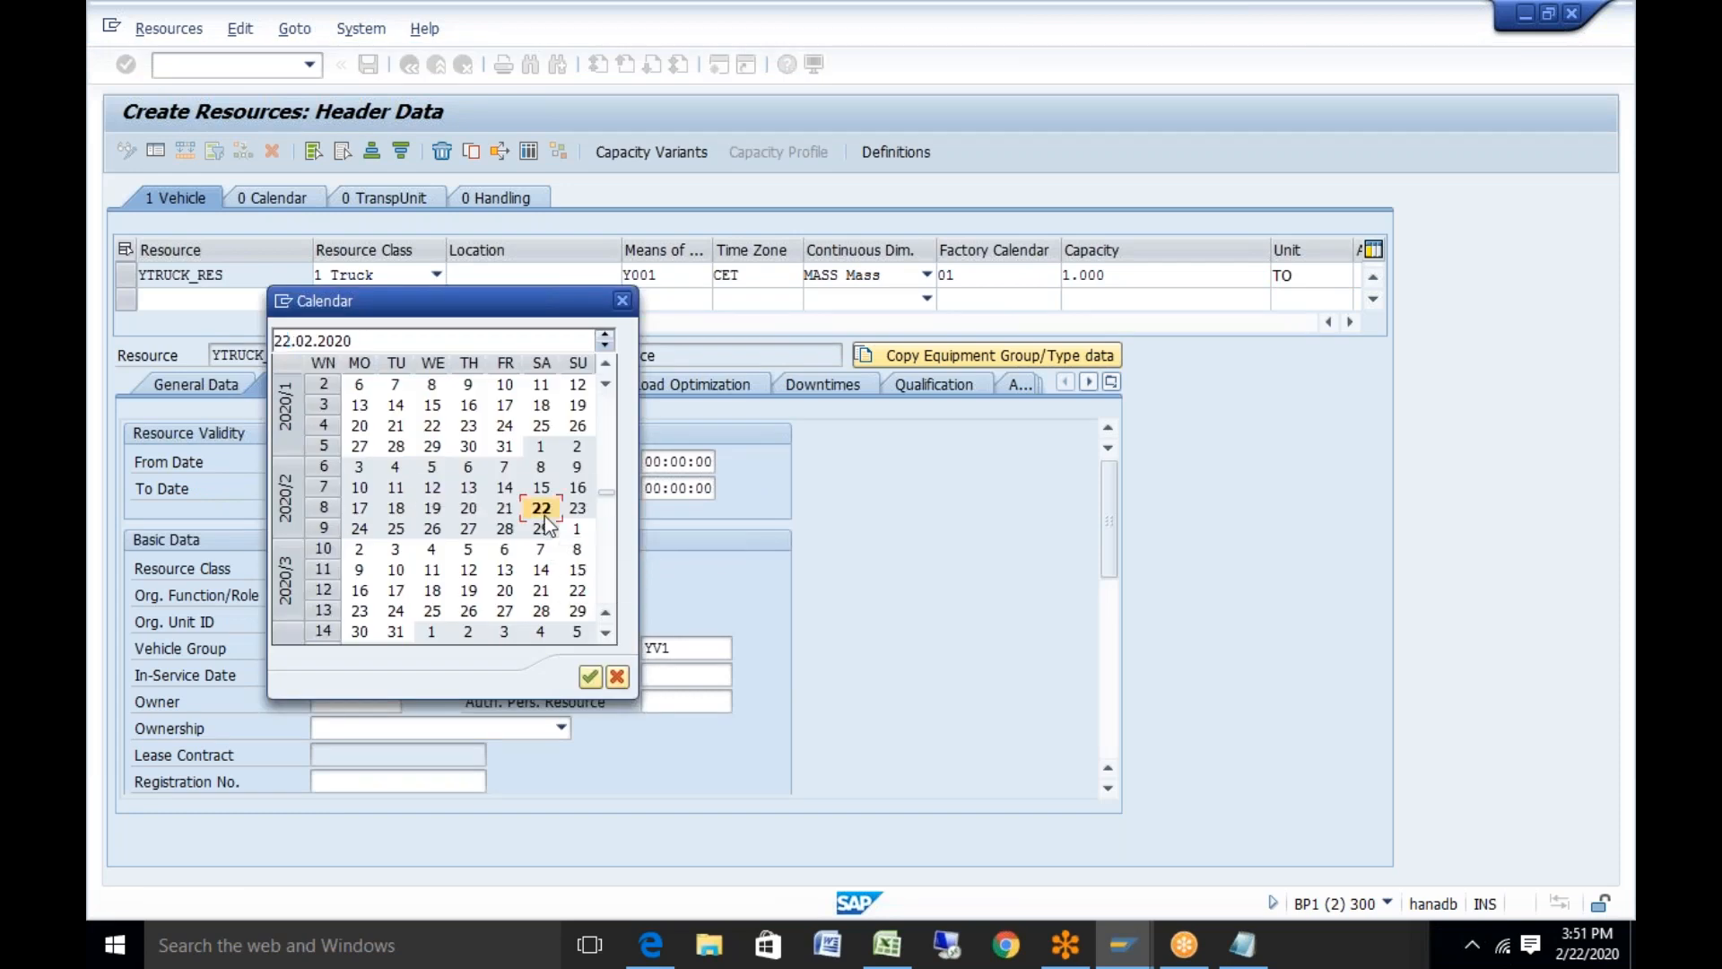
left_click(389, 491)
left_click(411, 488)
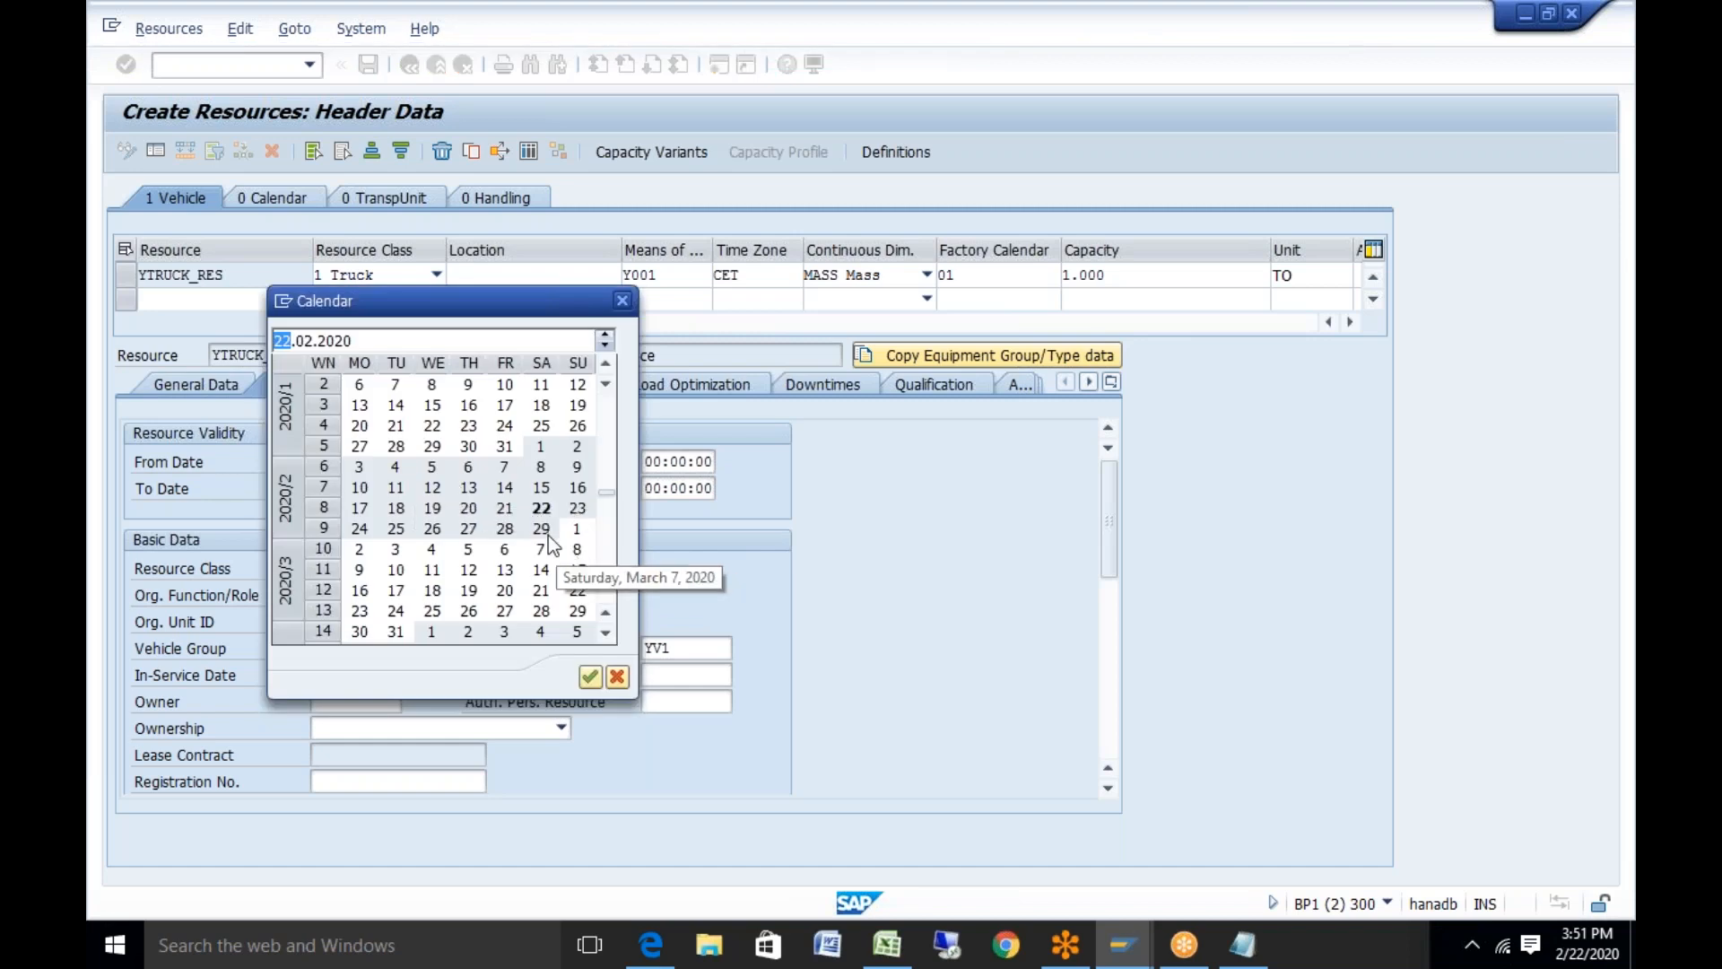
double_click(541, 507)
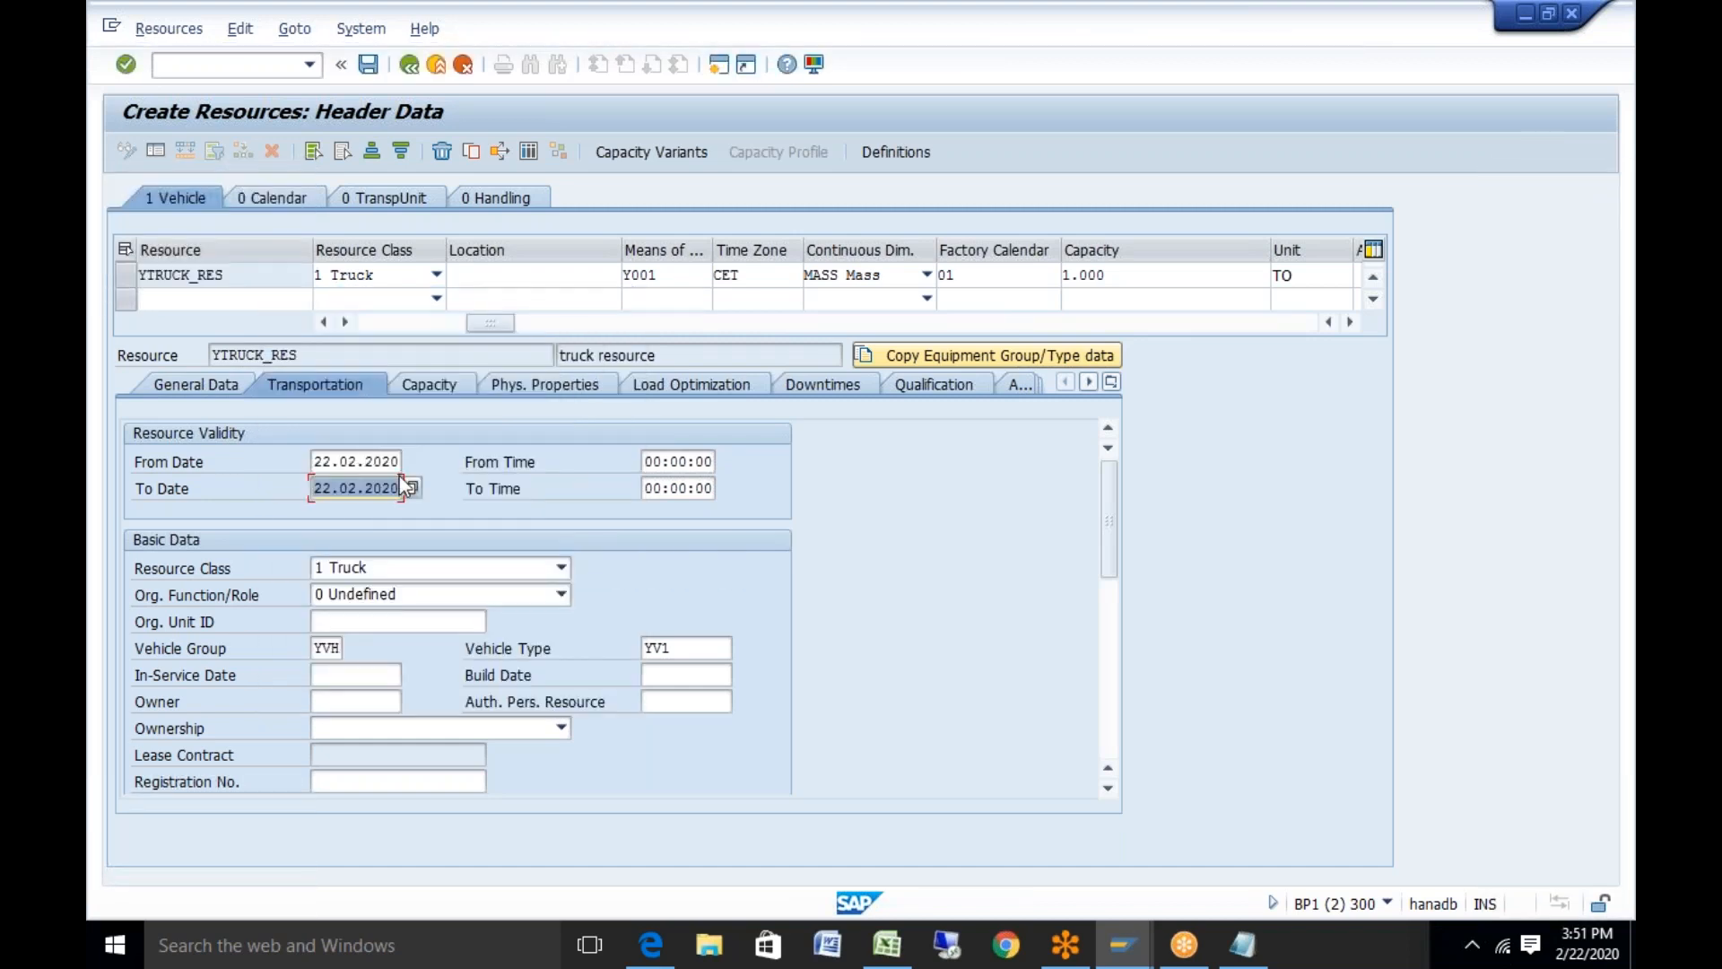
key("BackSpace")
type("1")
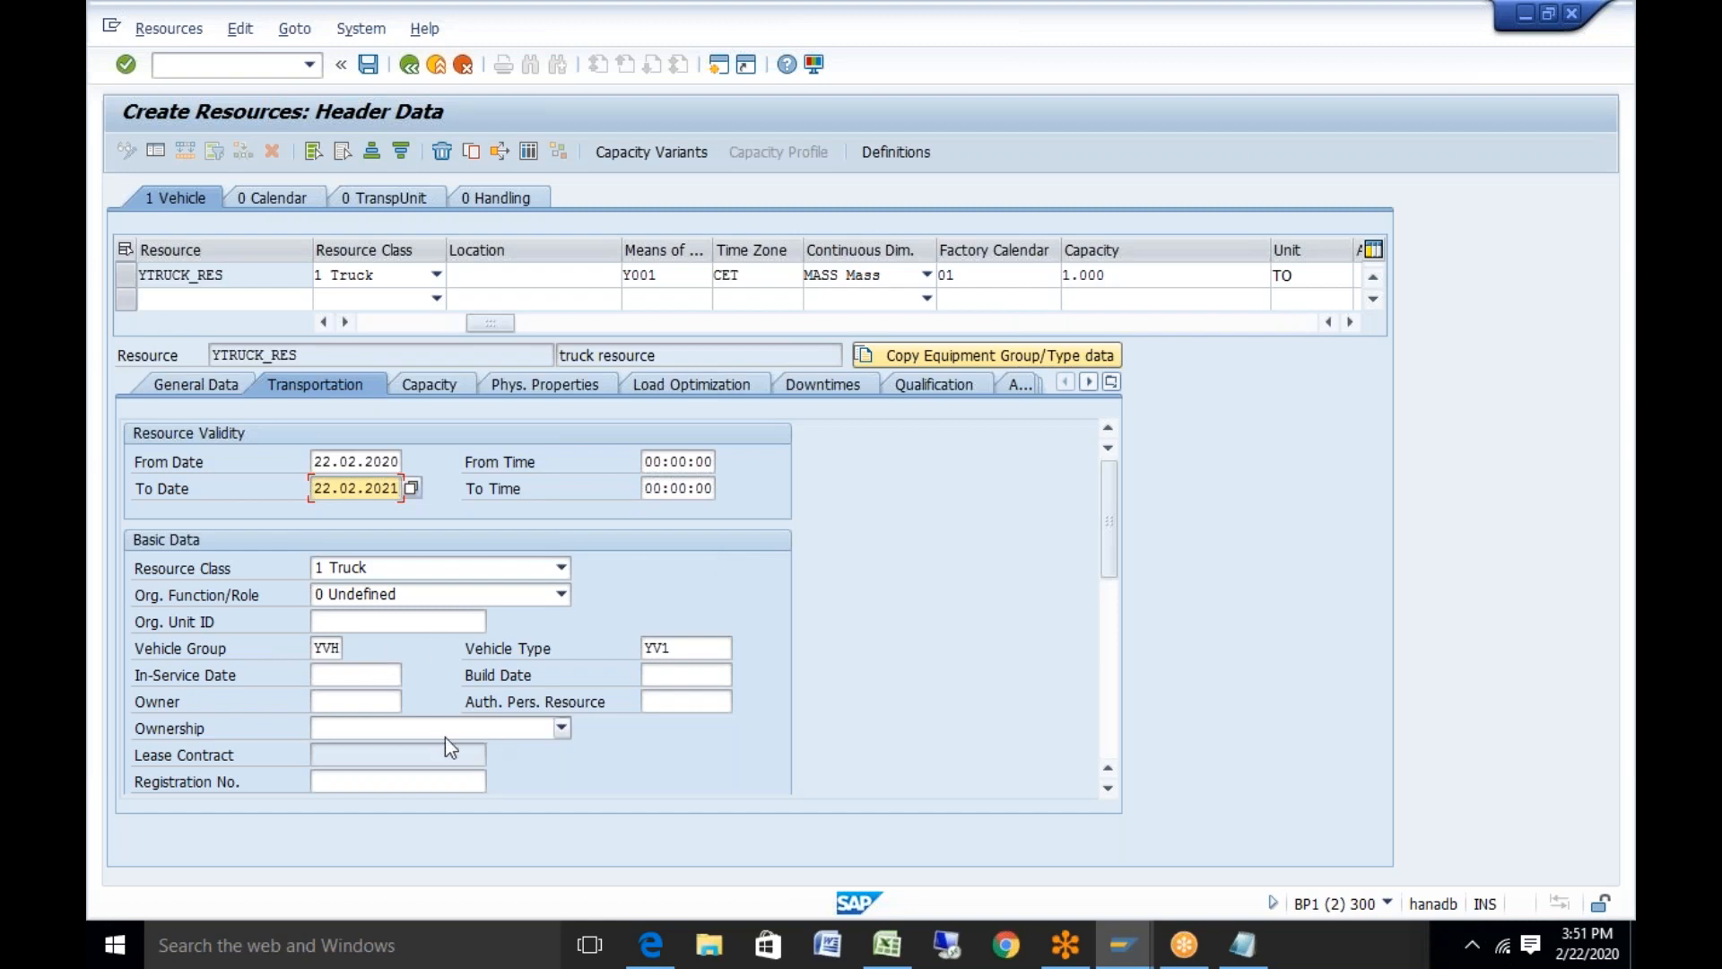
Enter owner 'test' and set ownership to Externally Owned Resource
left_click(375, 704)
type("test")
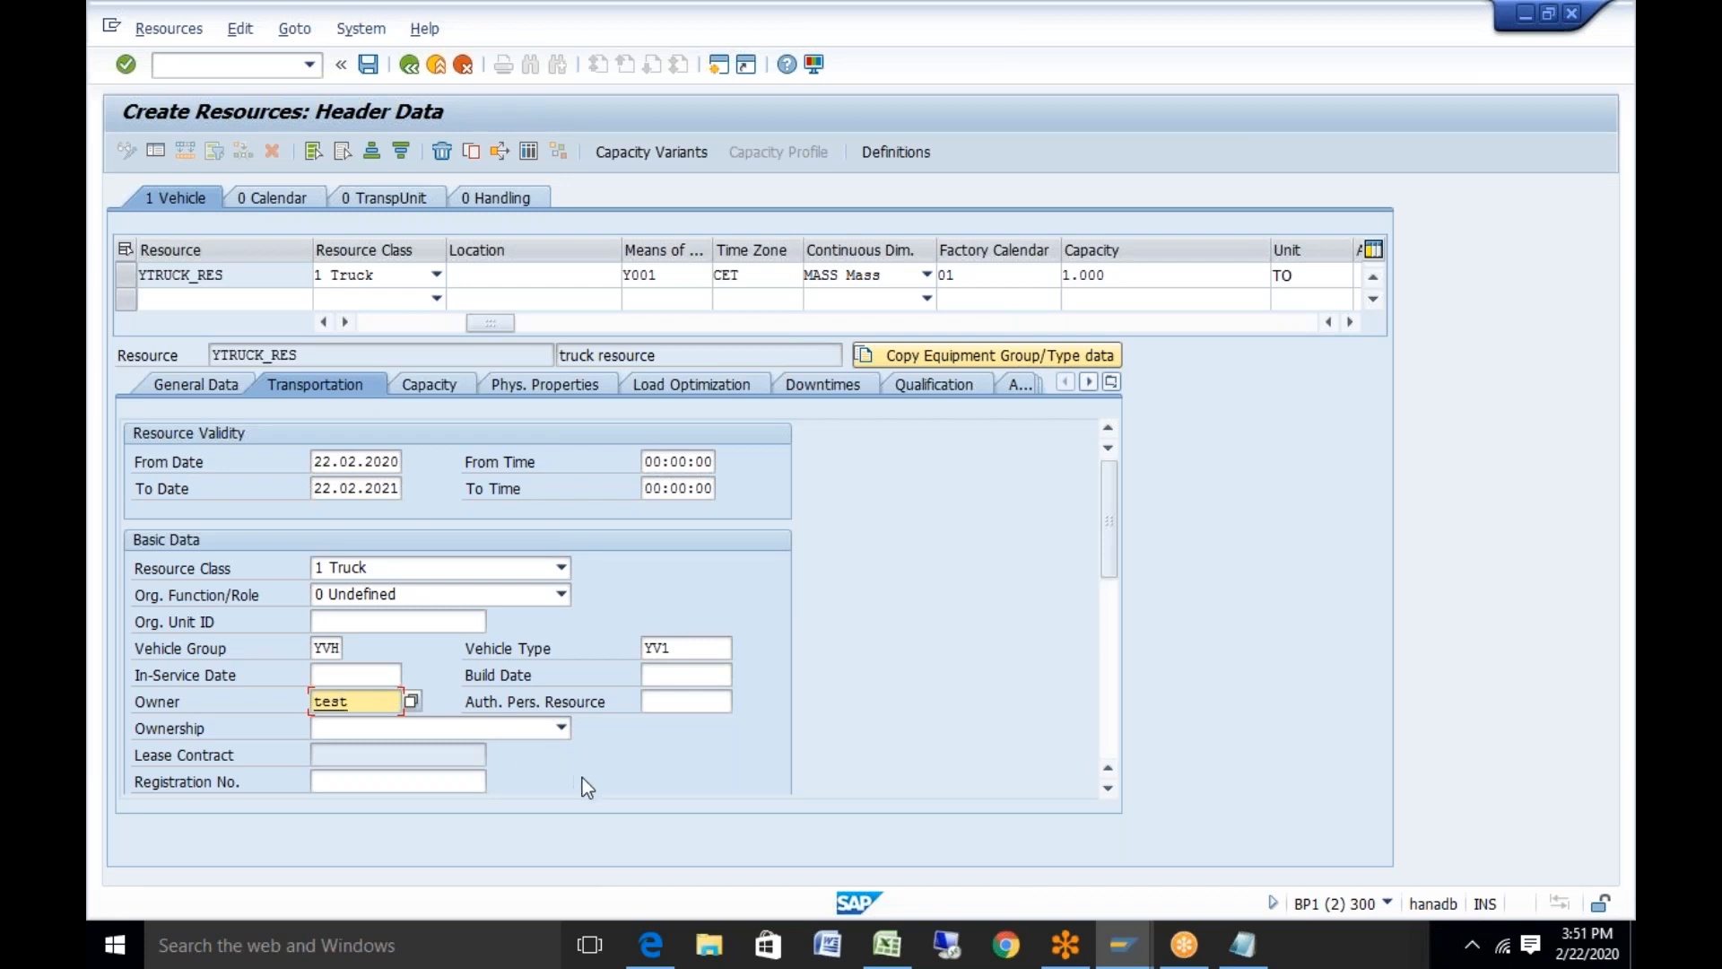
left_click(561, 728)
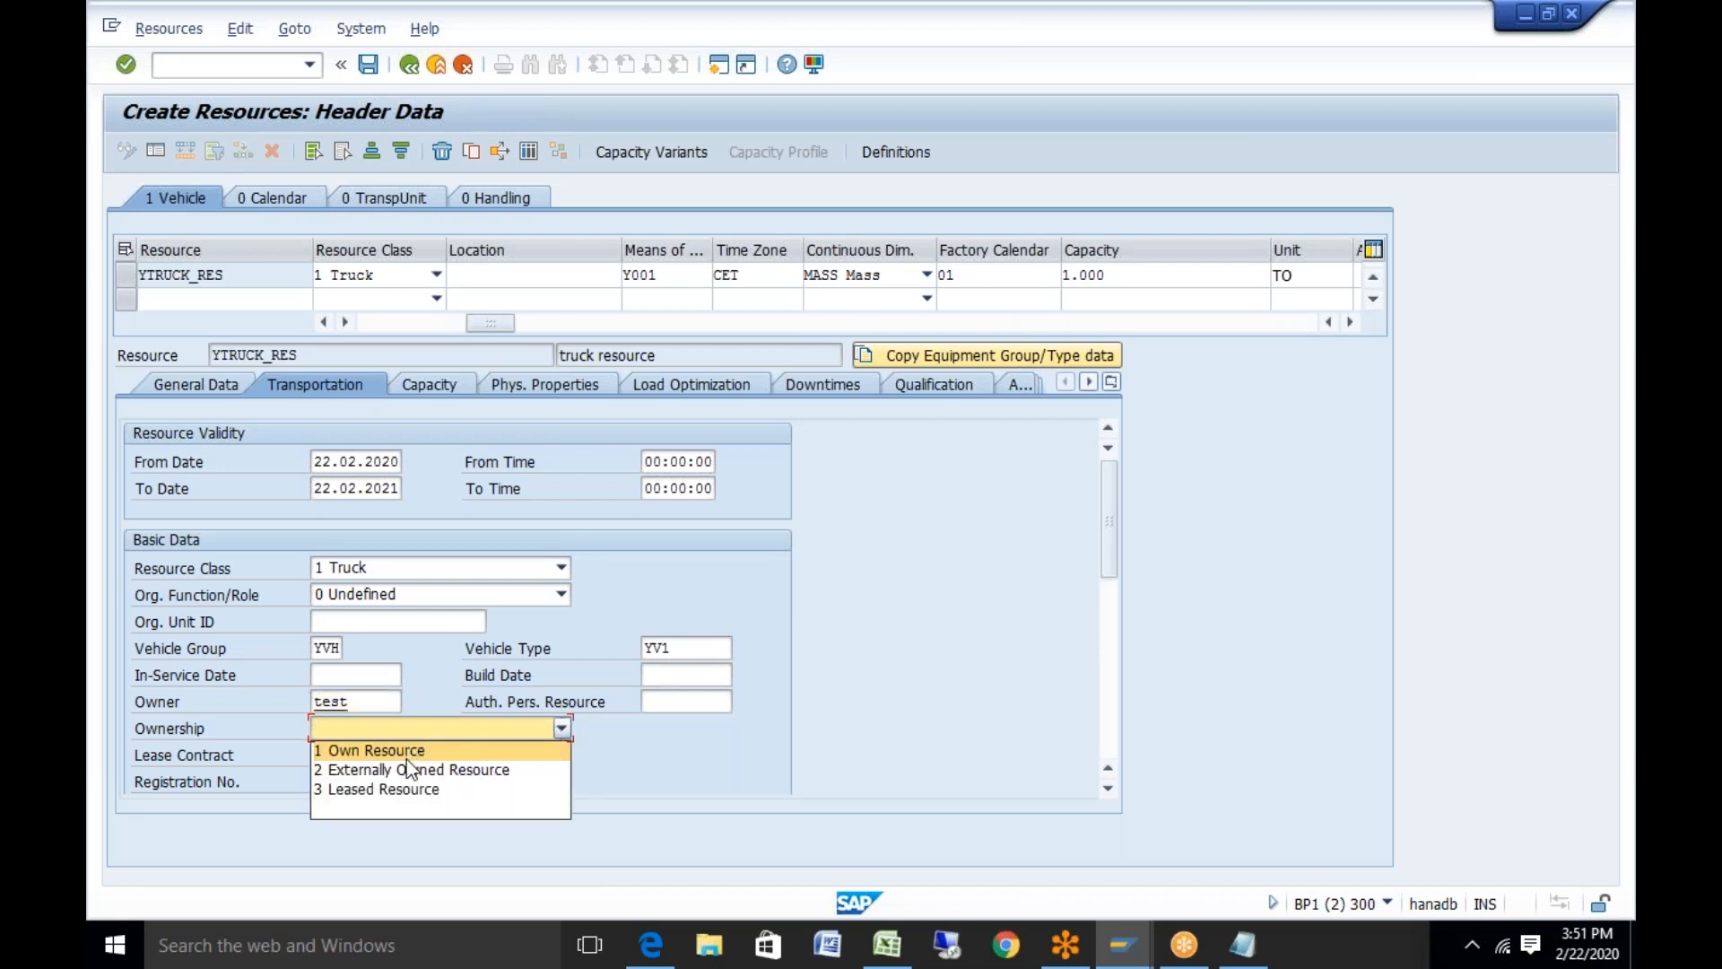
left_click(406, 768)
left_click_drag(1112, 545, 1094, 616)
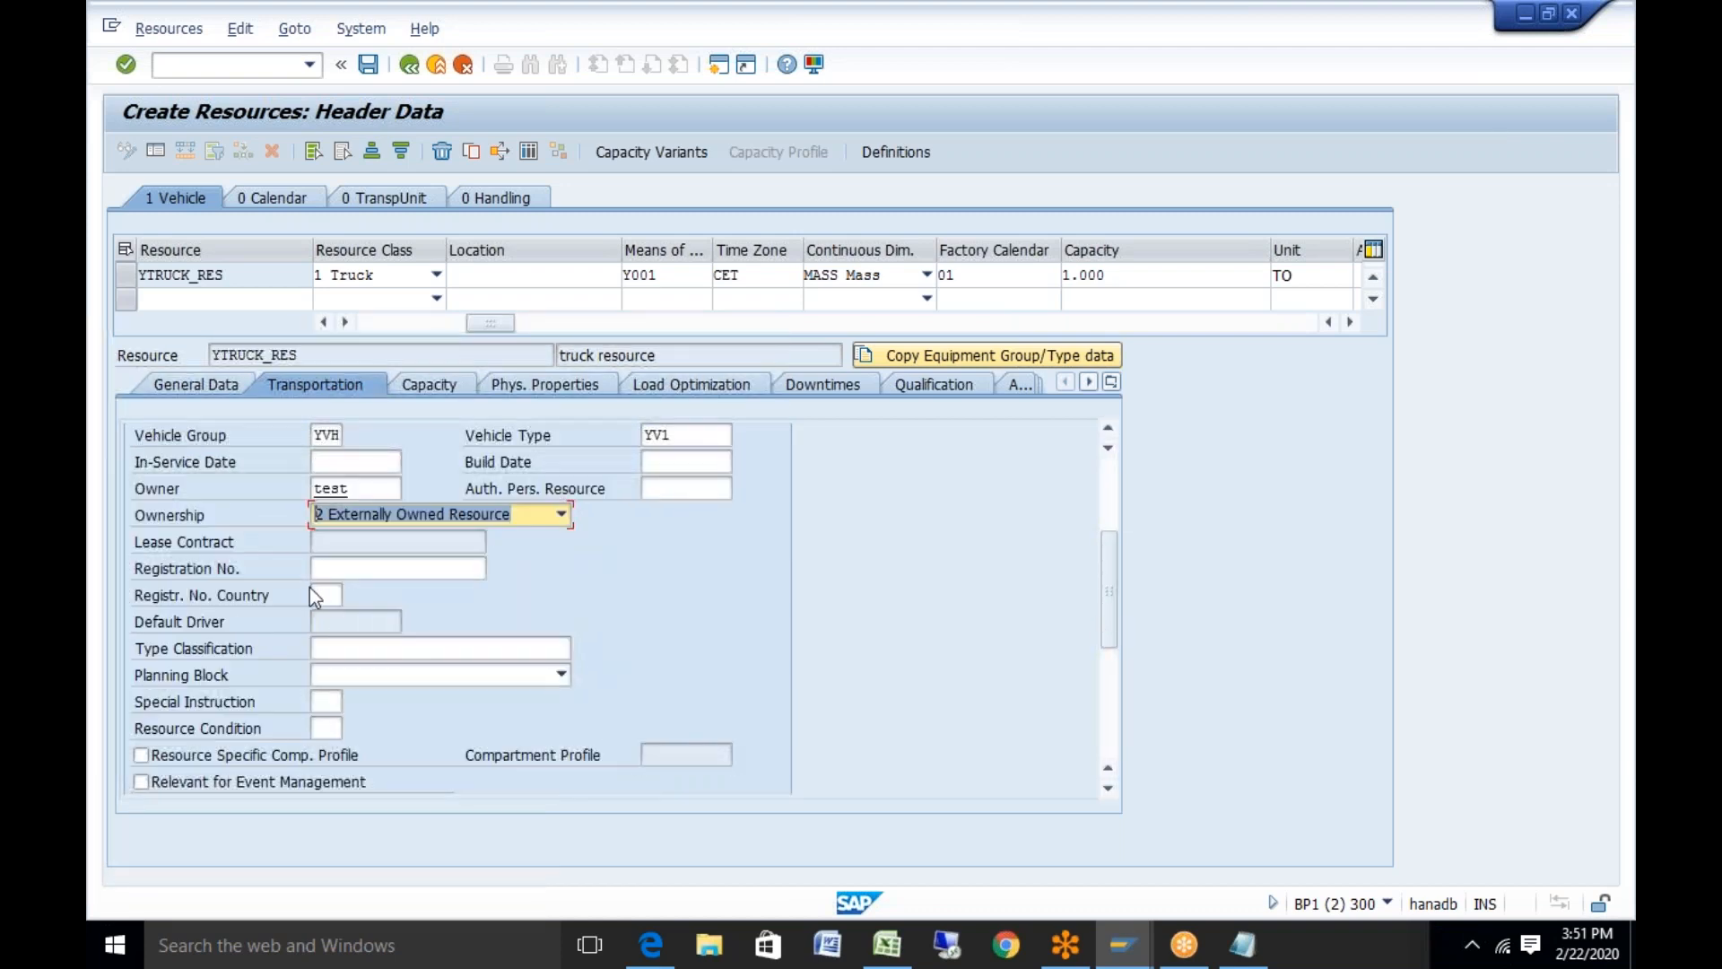
Choose special instruction Z1 heavy vehicle resource and clear the invalid owner
left_click(327, 703)
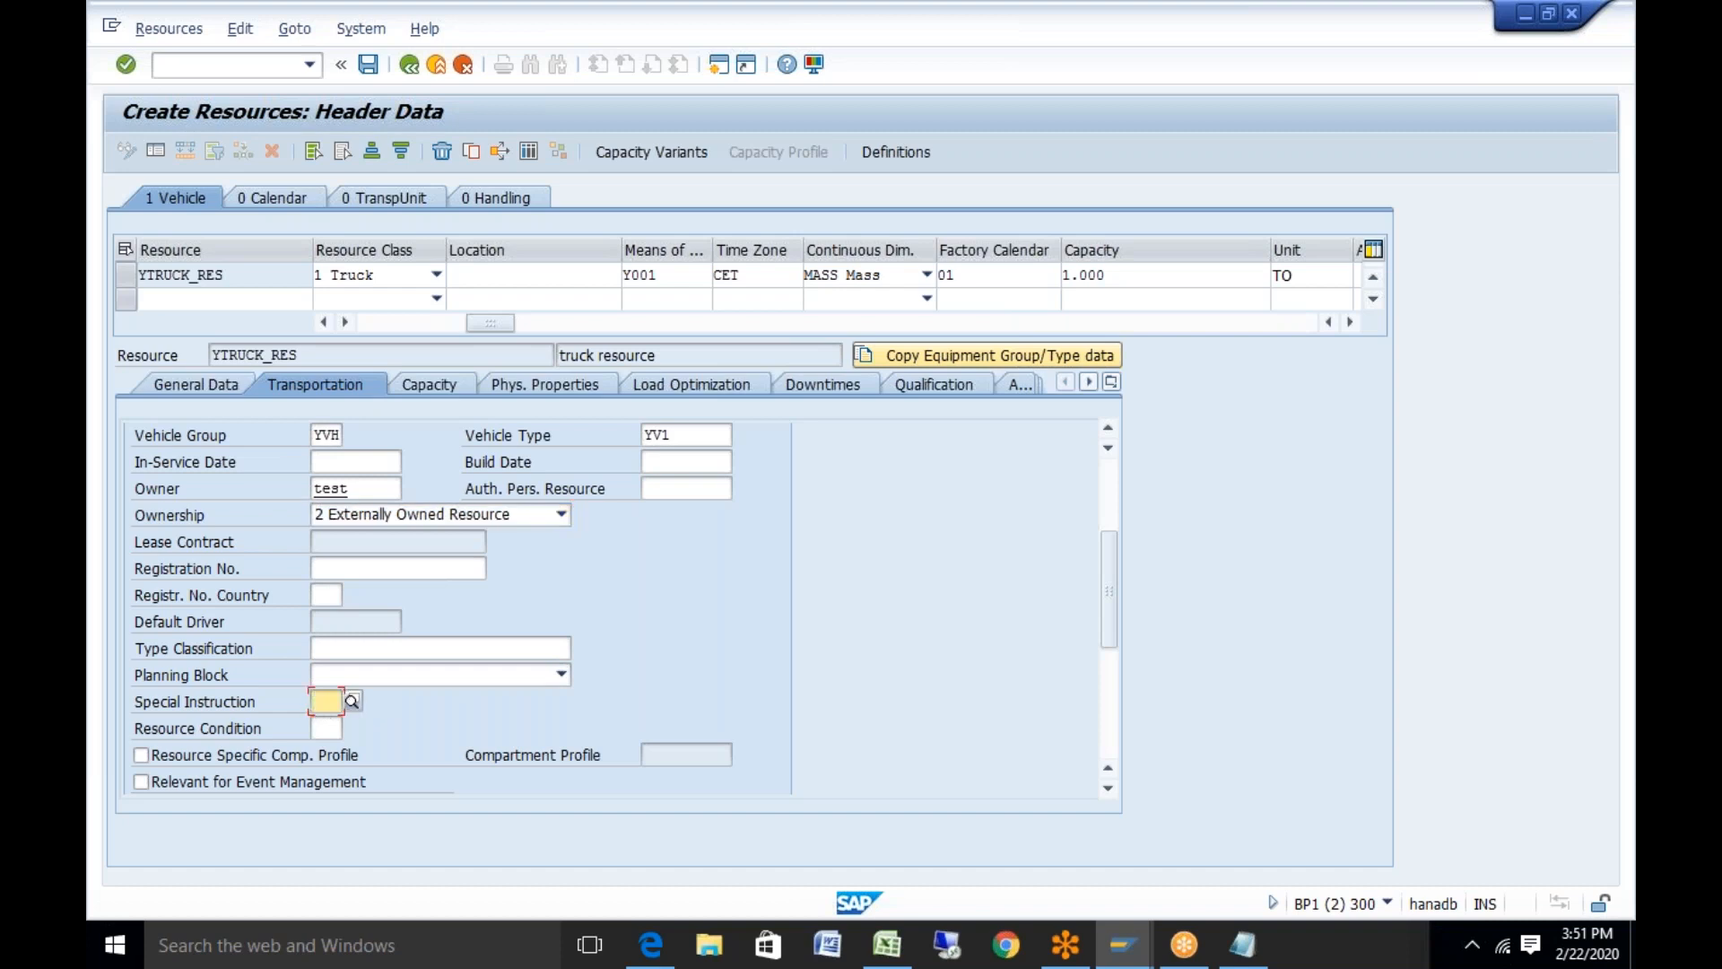
left_click(352, 702)
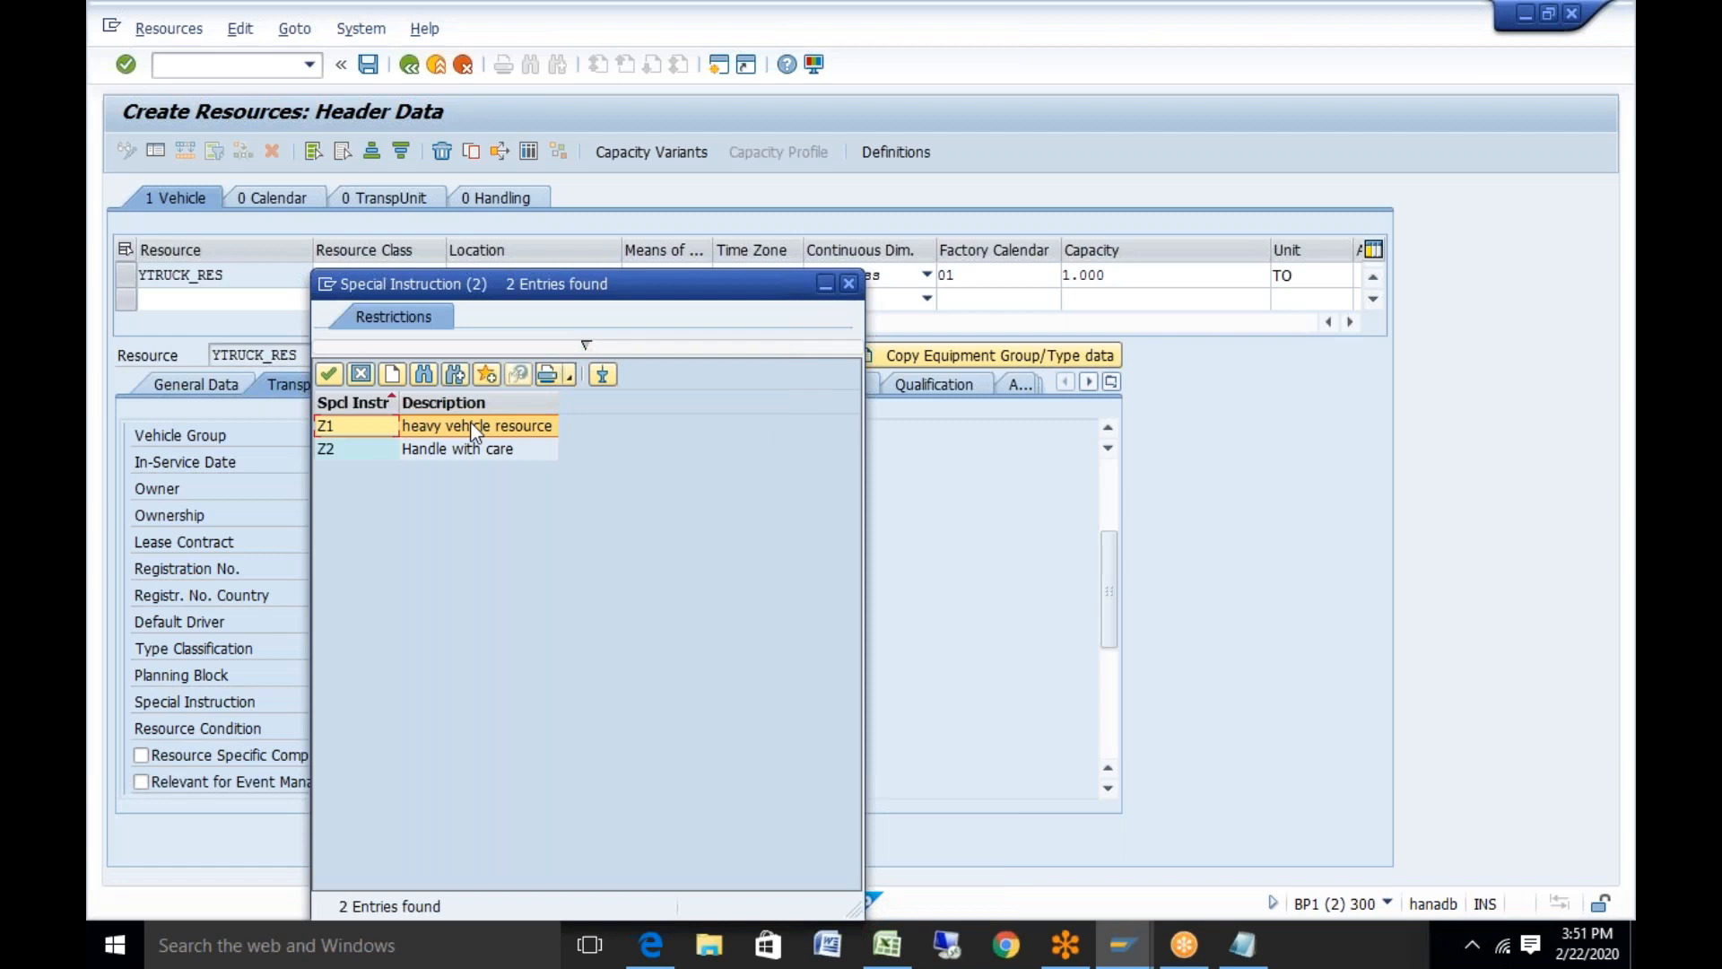
double_click(475, 429)
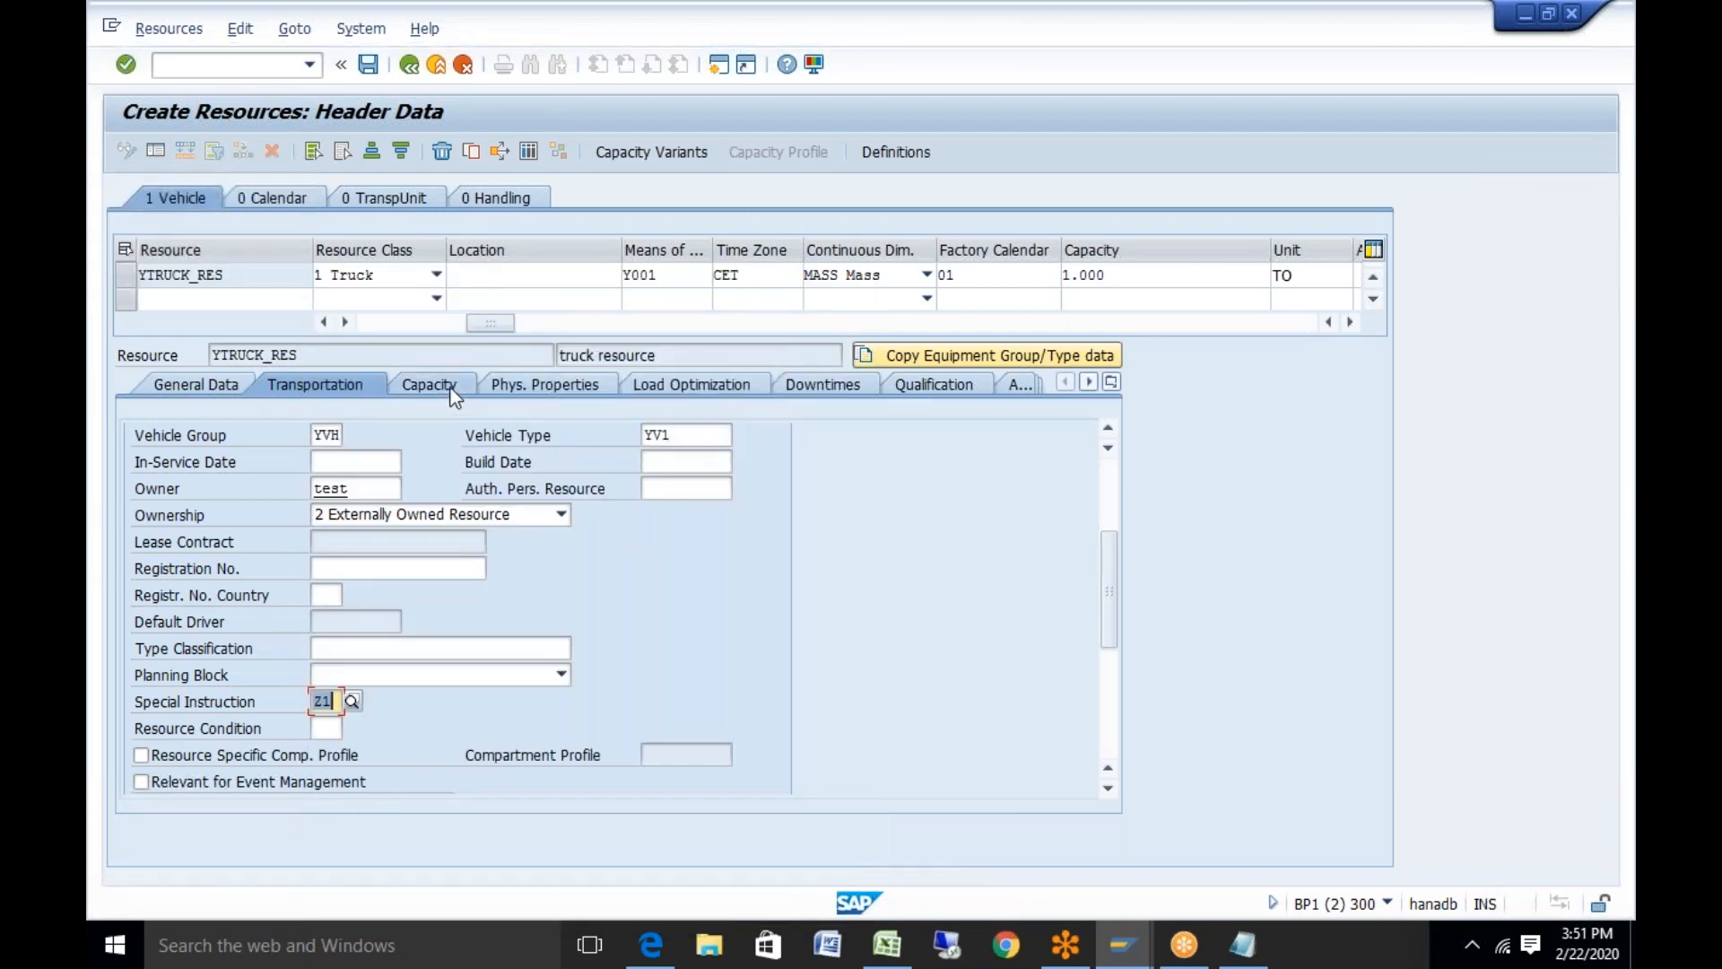
key("Return")
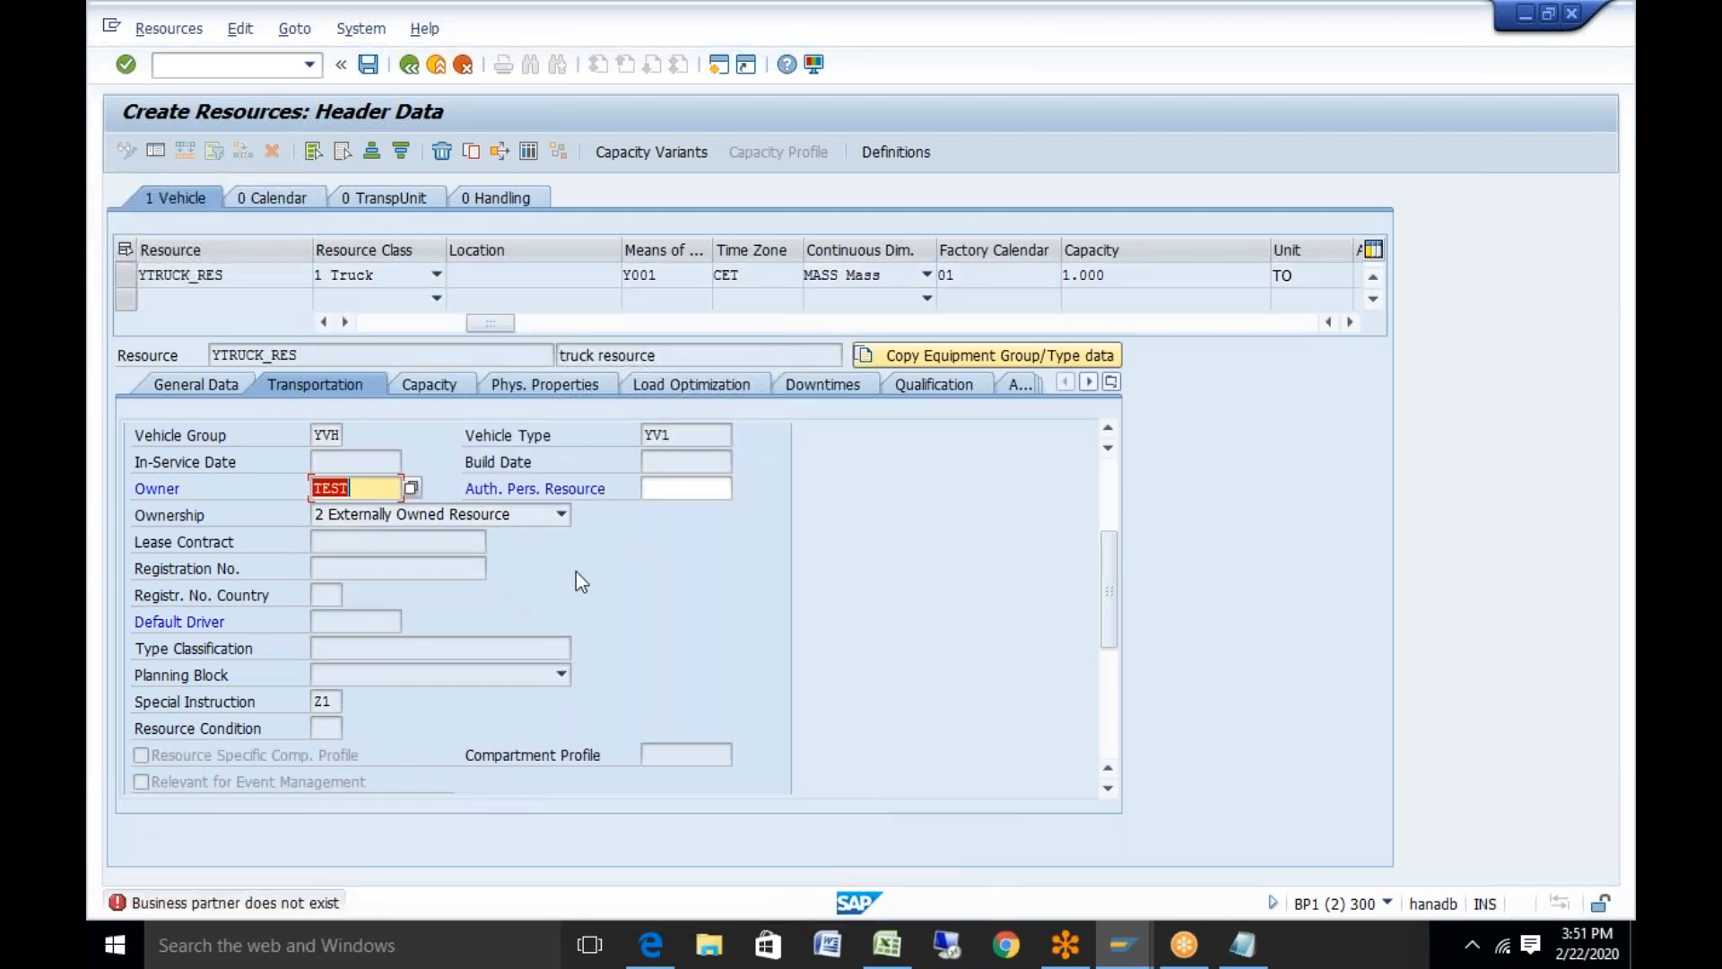
key("BackSpace")
key("Return")
Add a second capacity row VOLUME 300 m3, then view the physical properties
left_click(425, 385)
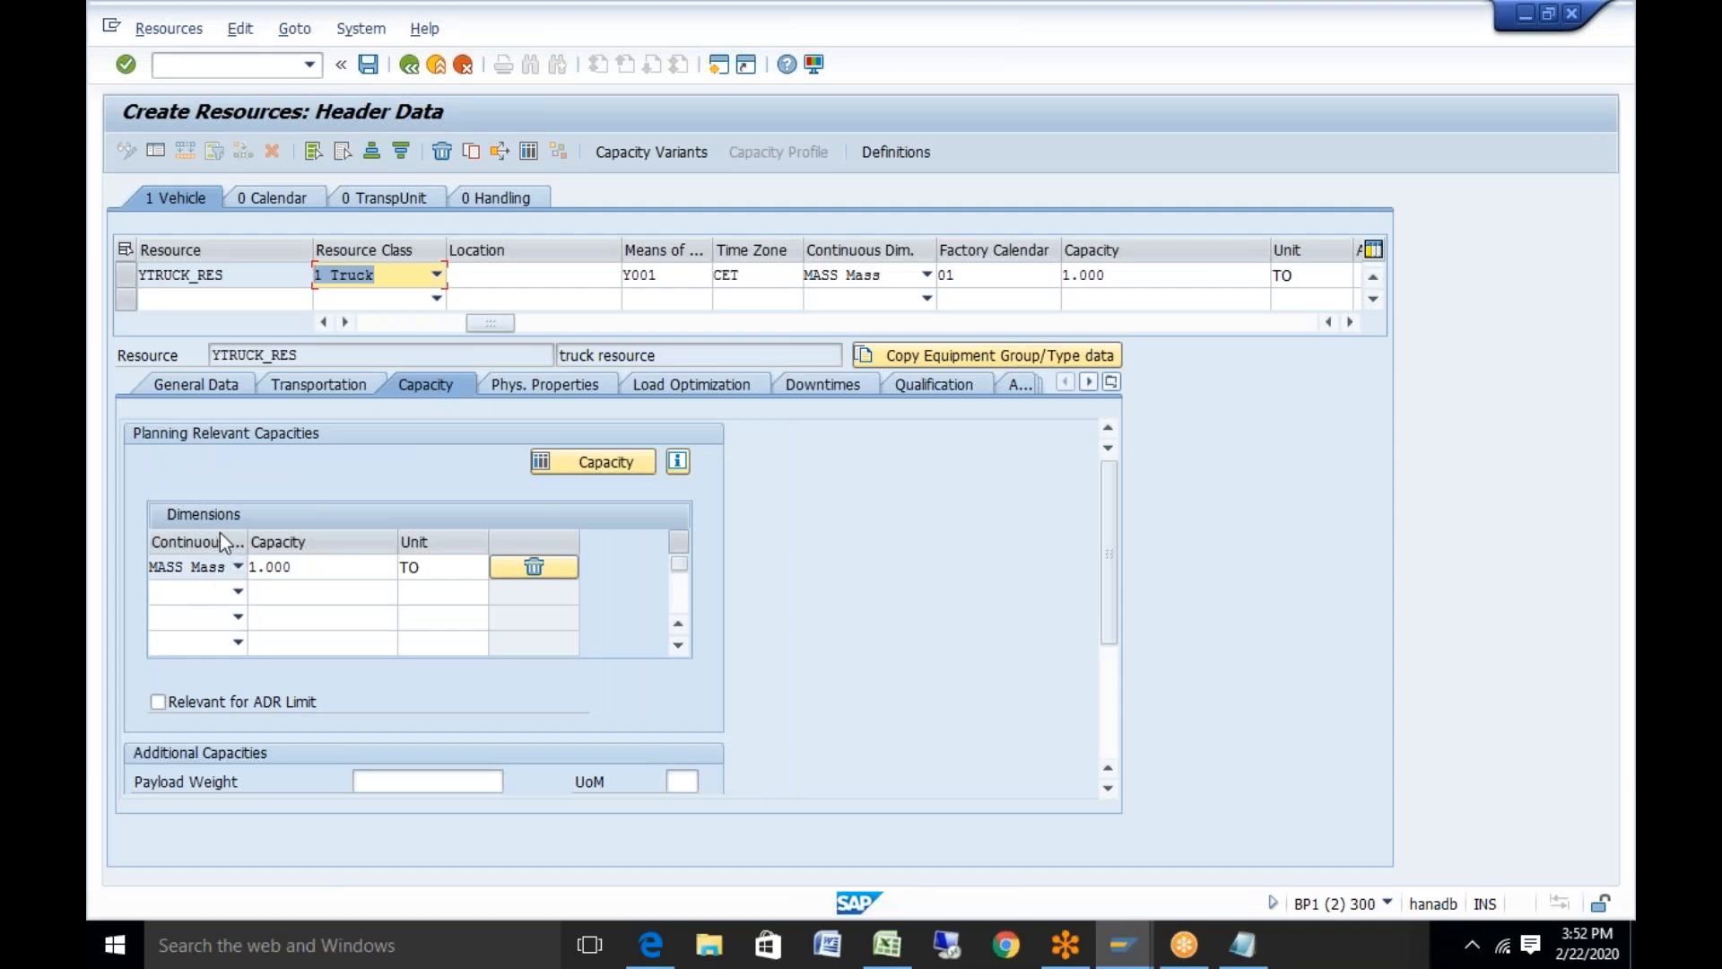
left_click(237, 591)
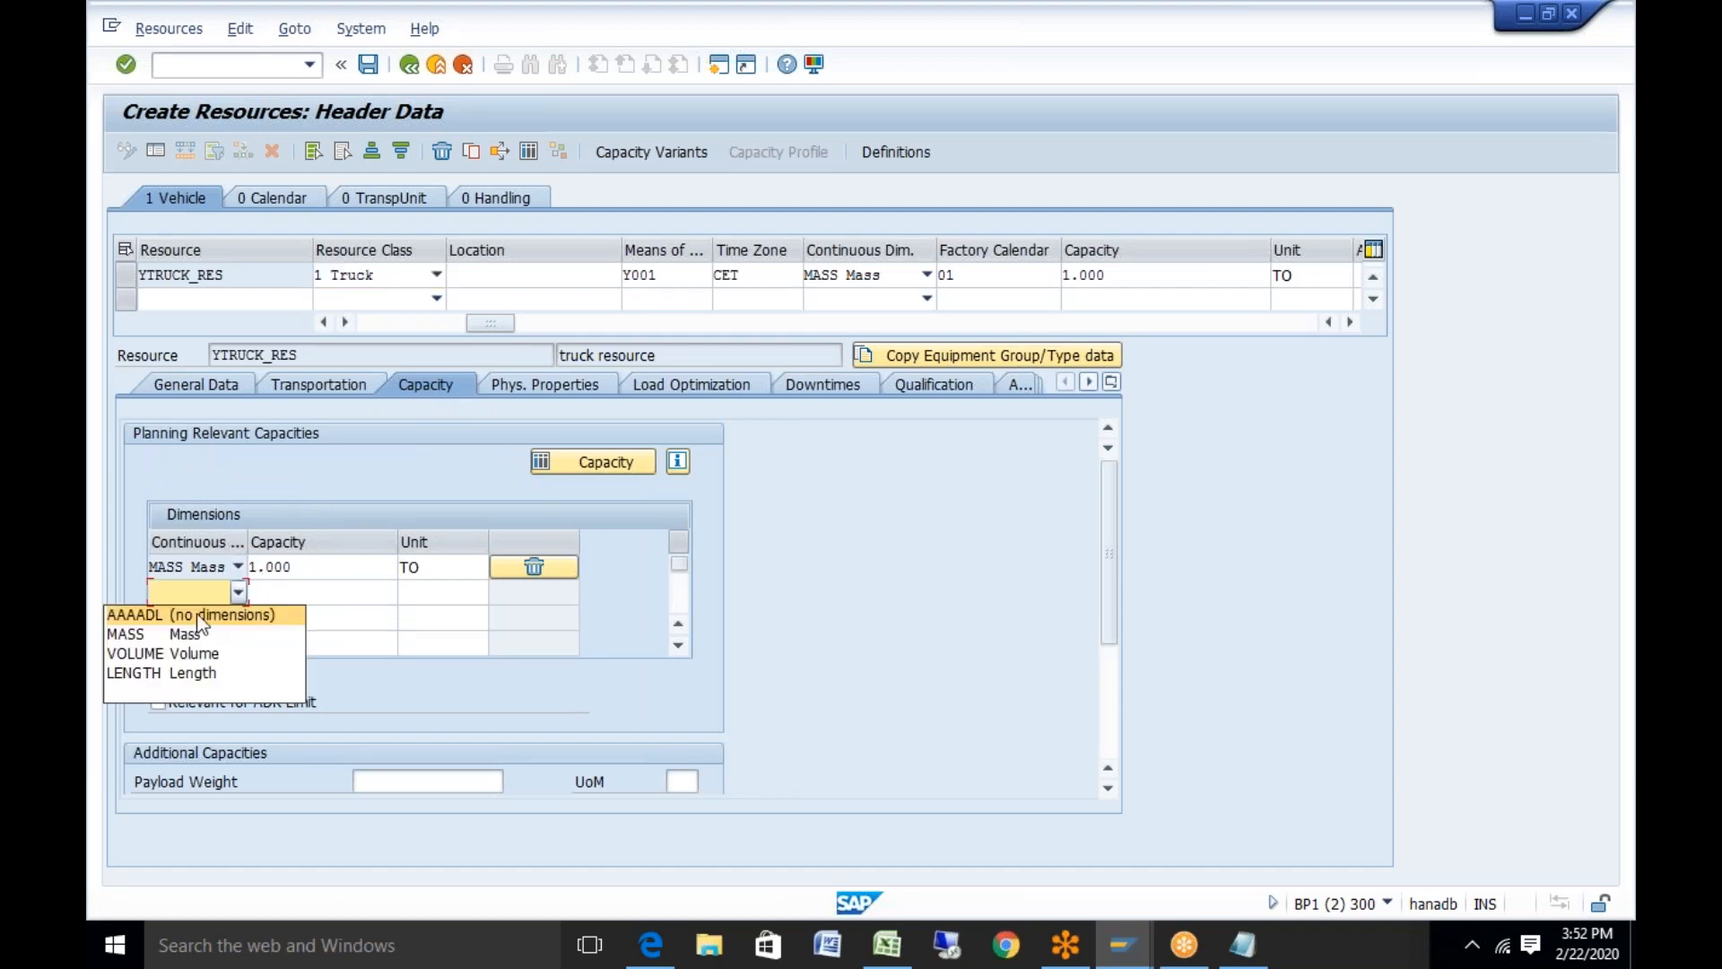
left_click(197, 654)
left_click(282, 589)
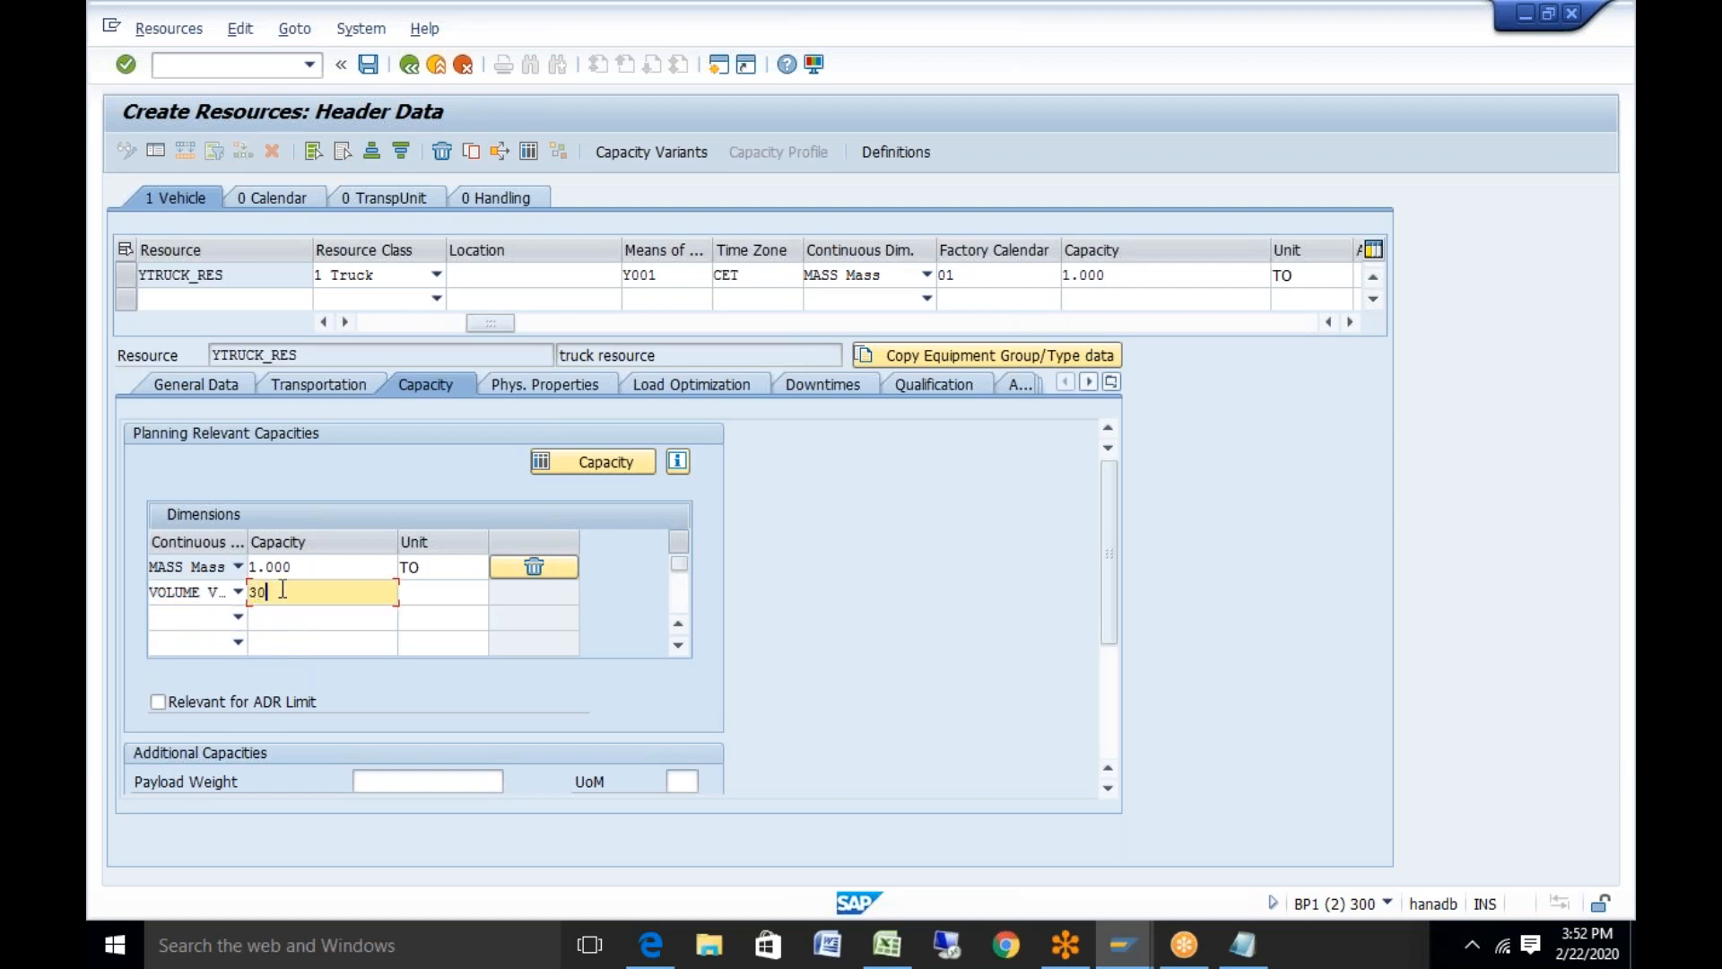
type("300")
left_click(439, 588)
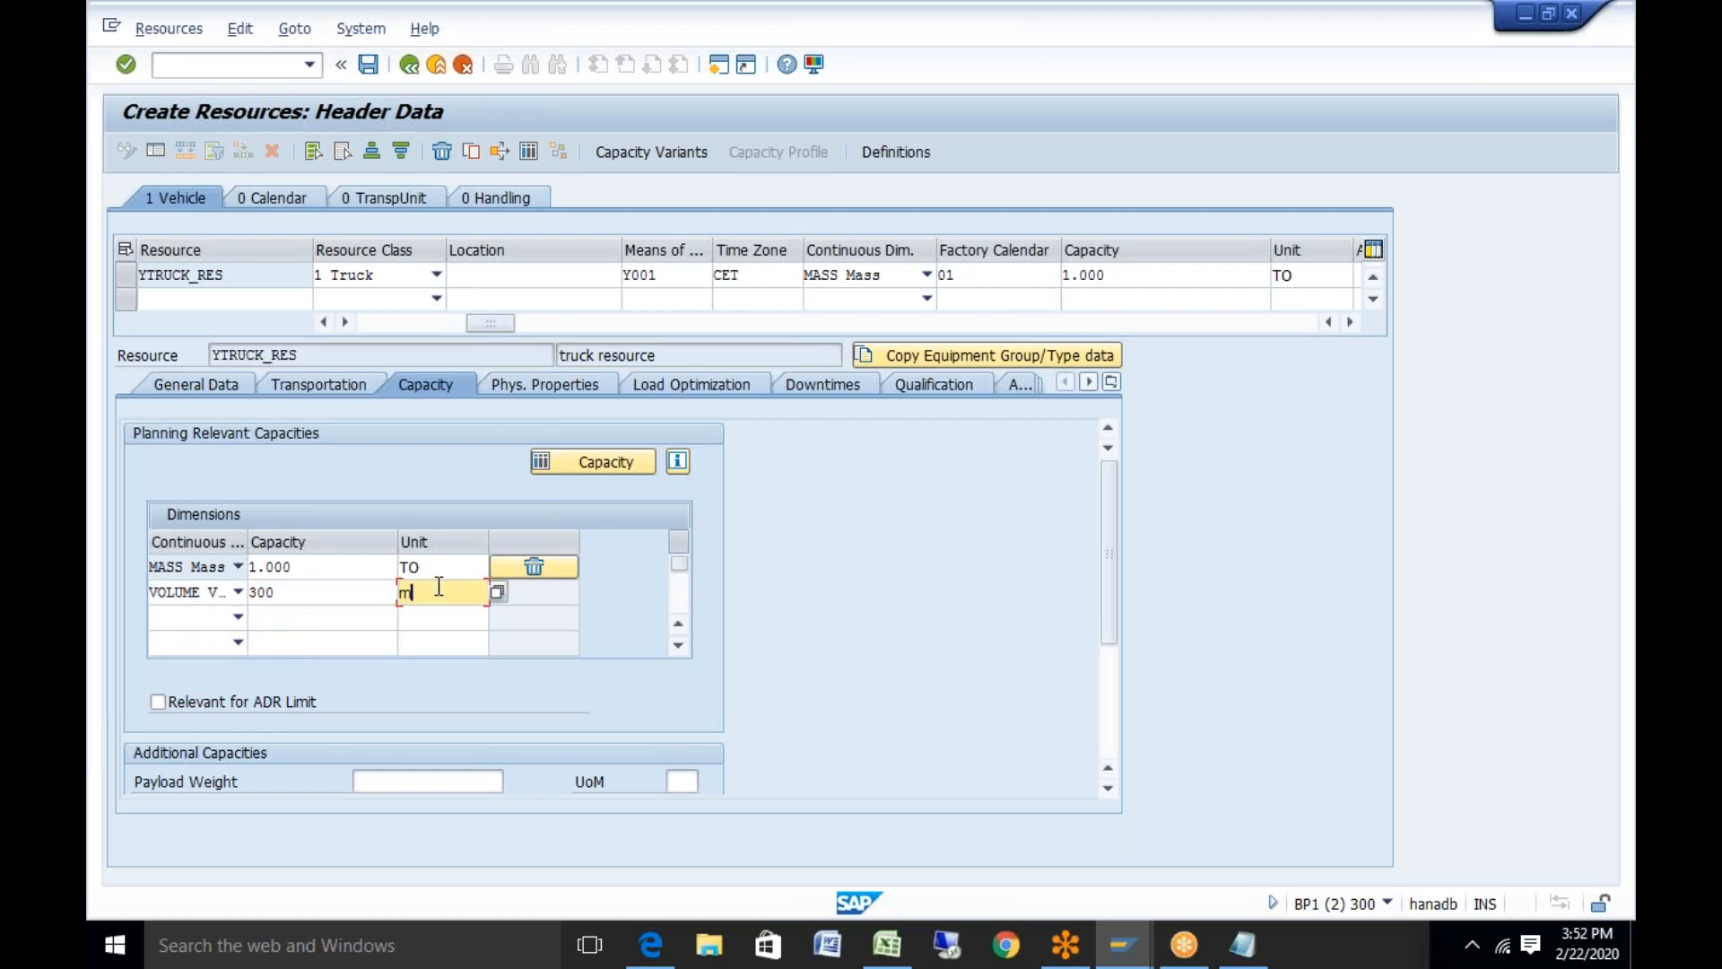
key("Return")
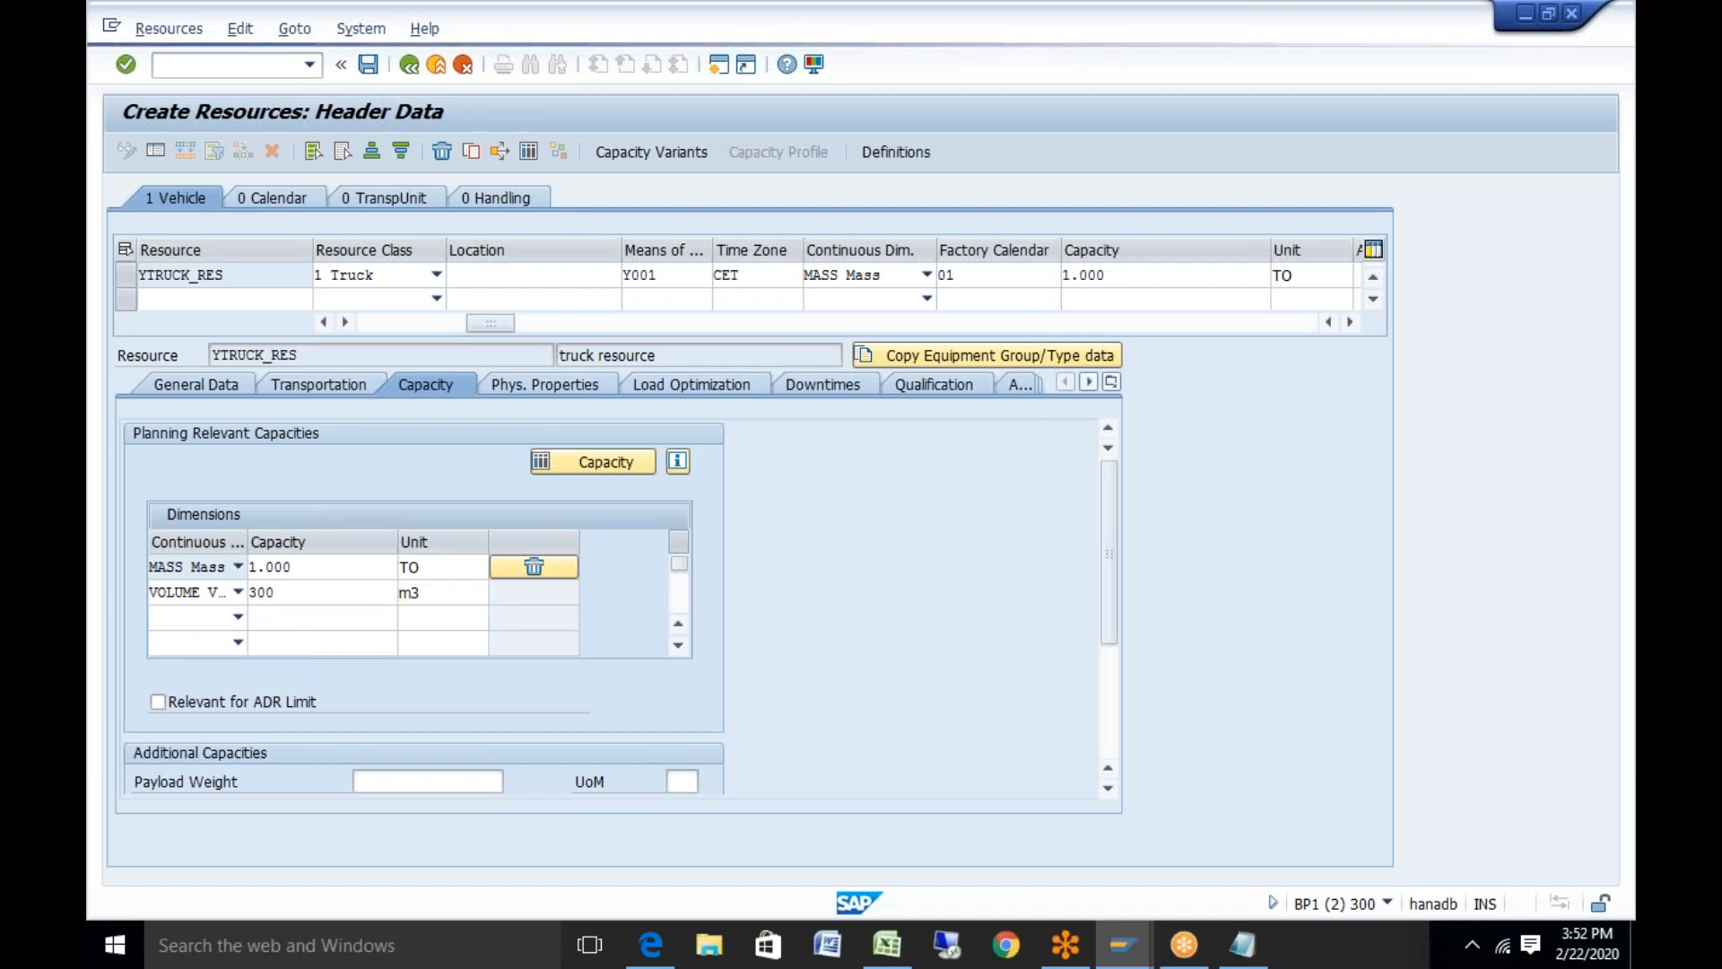
left_click(566, 385)
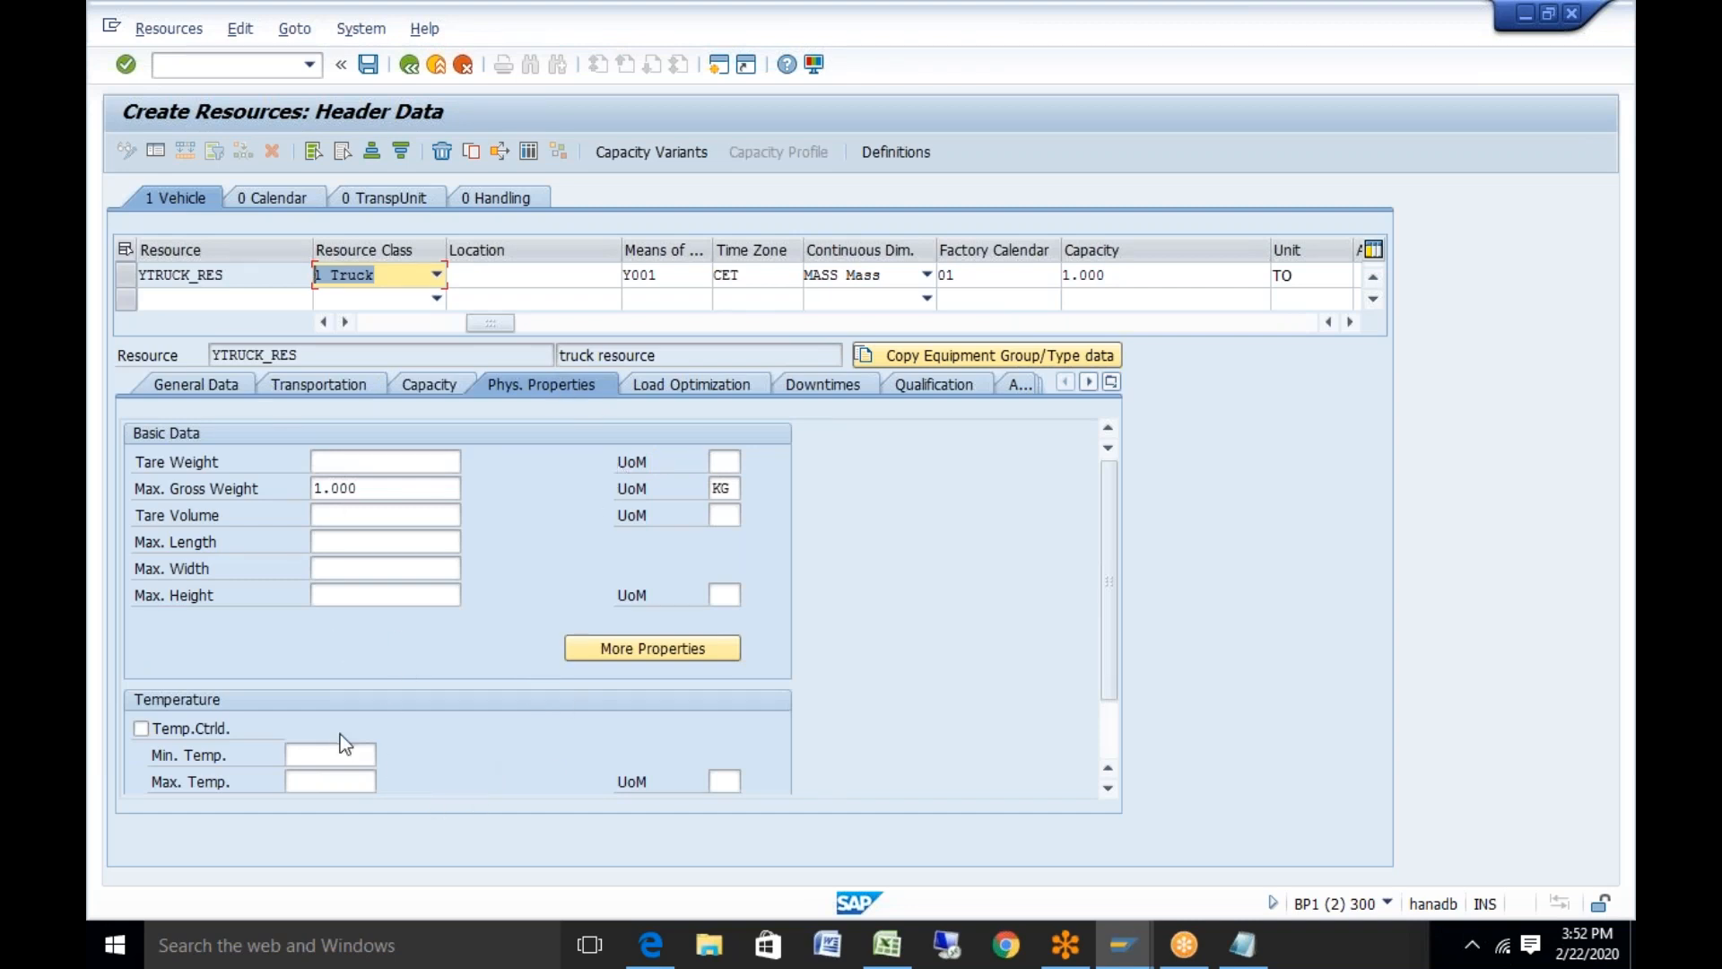
On the Downtimes tab, set a downtime valid from 22.02.2020 to 22.02.2021
scroll(1117, 761, "down", 1)
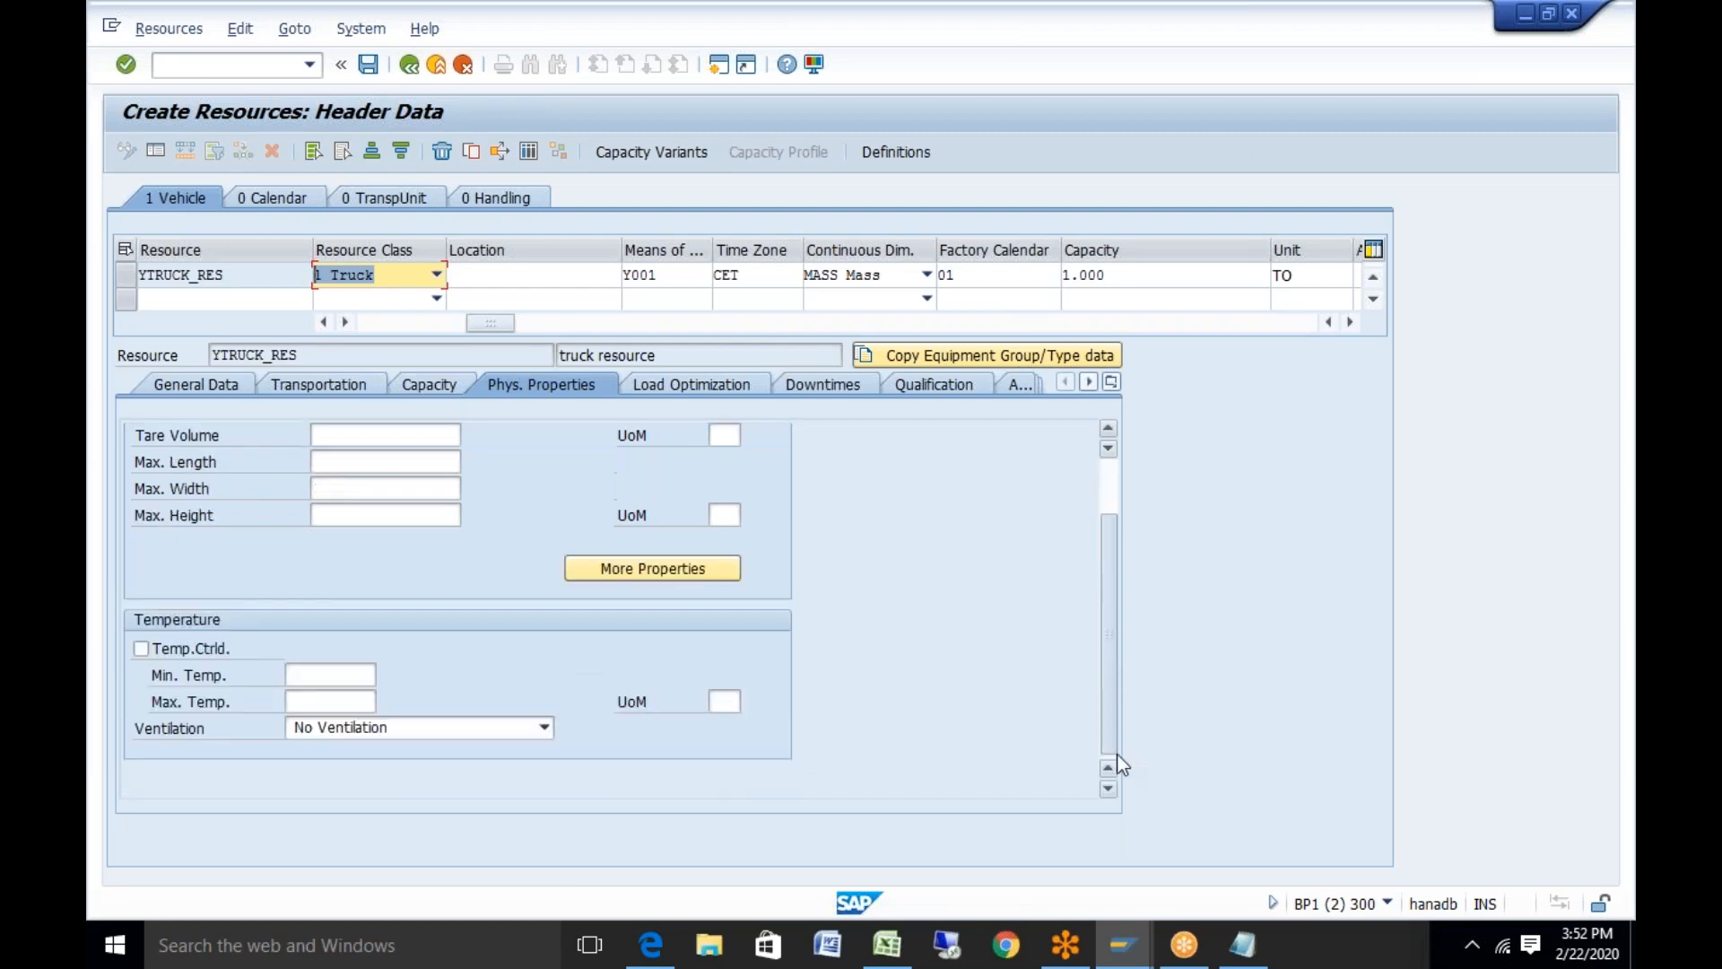
left_click(832, 386)
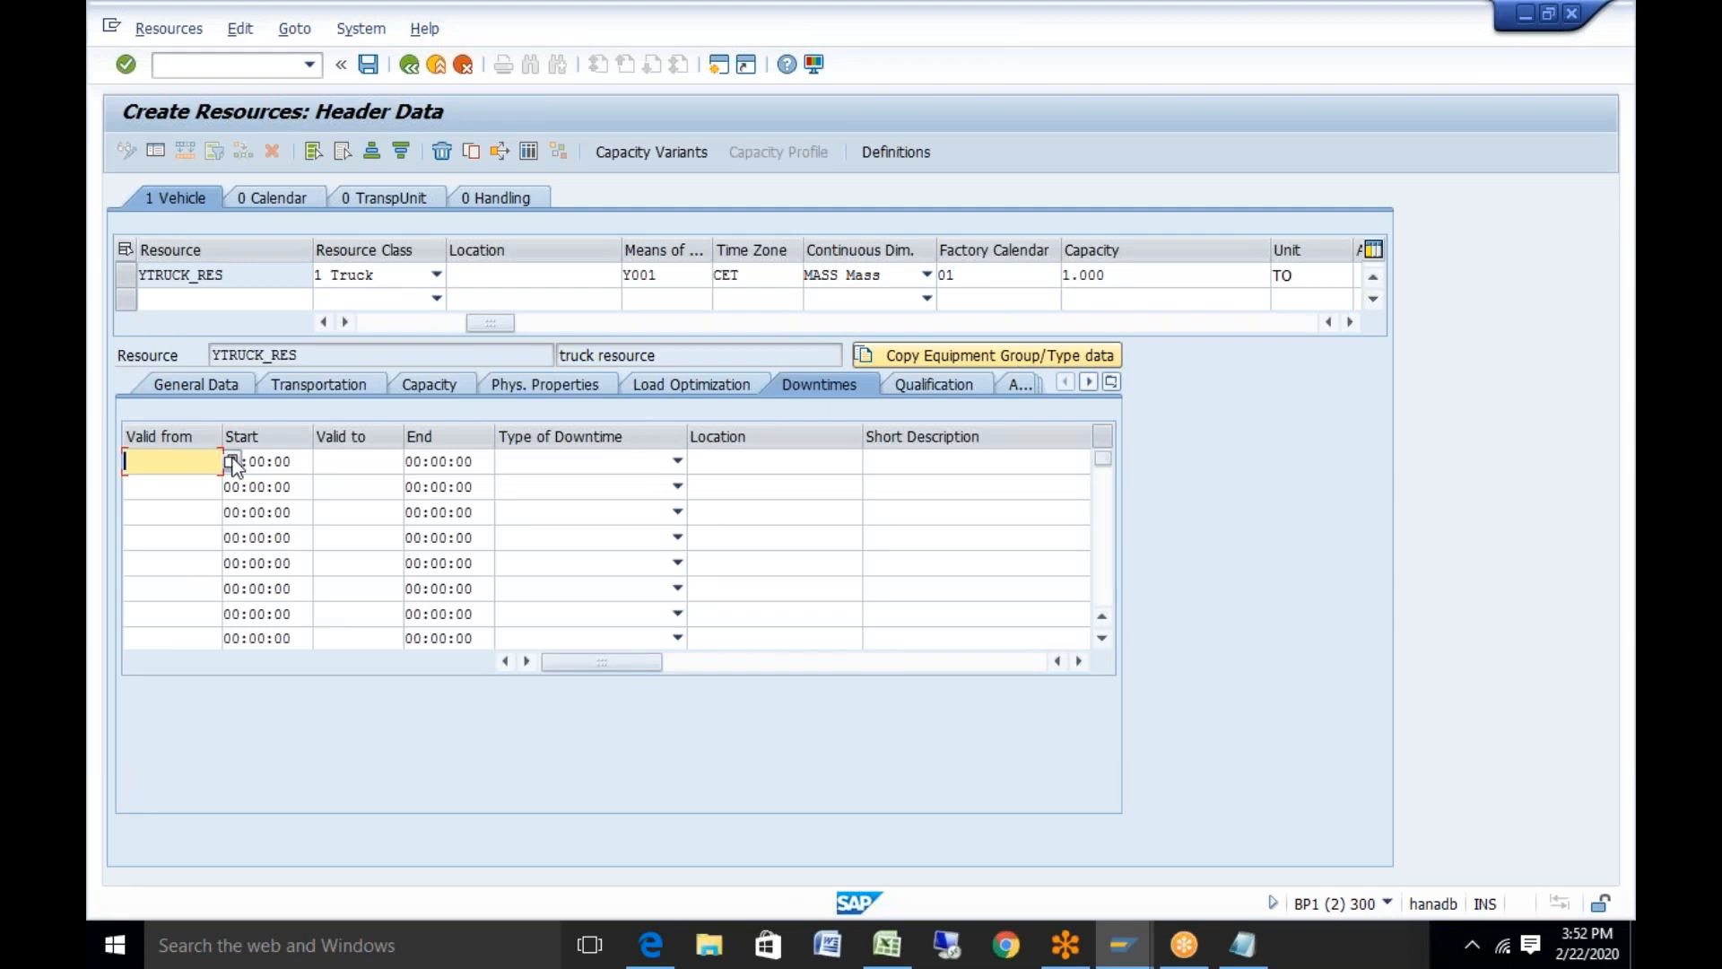
left_click(232, 462)
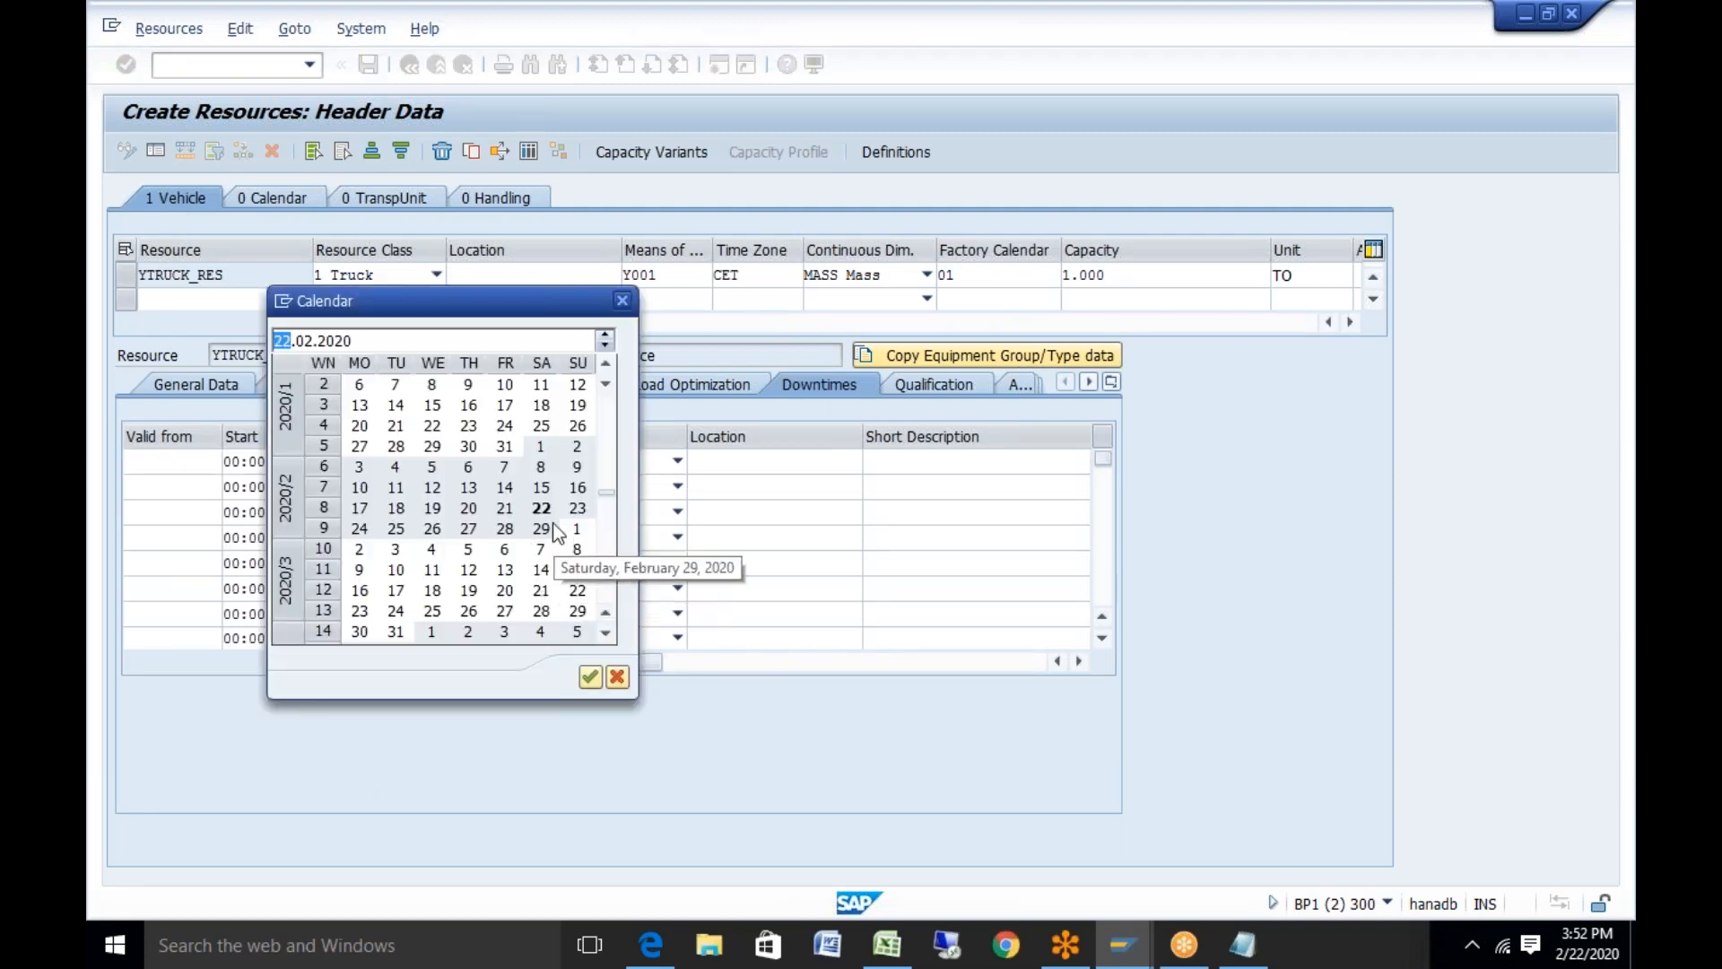
double_click(541, 507)
left_click(372, 463)
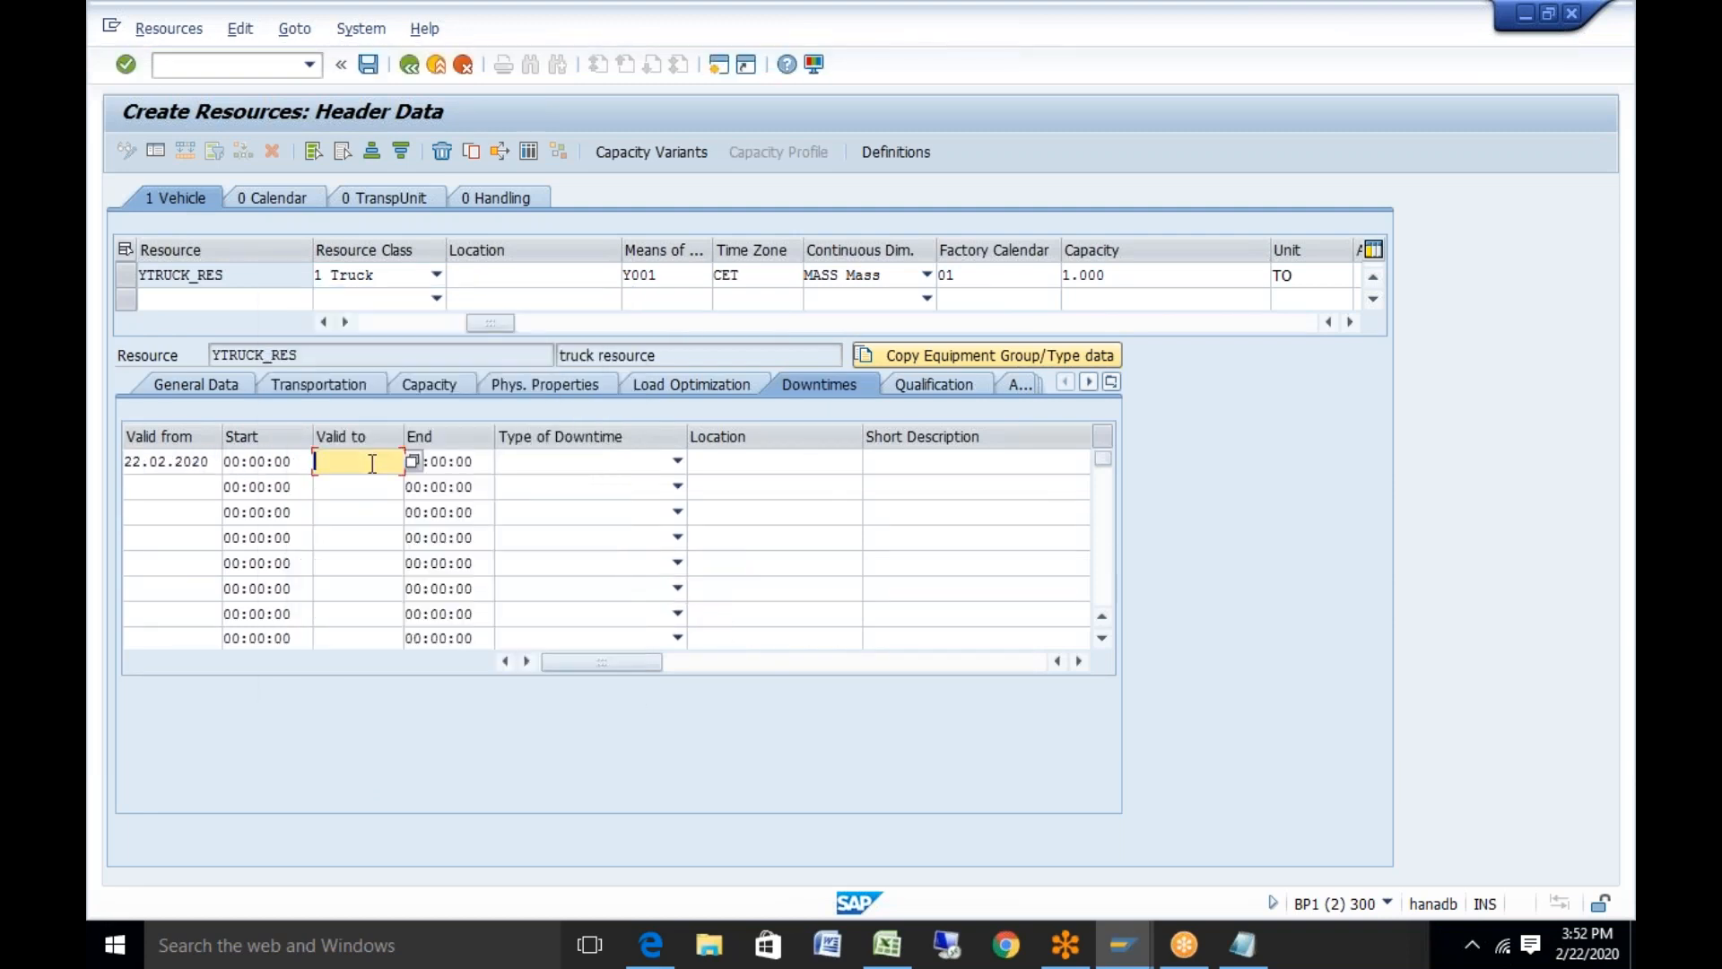
left_click(412, 461)
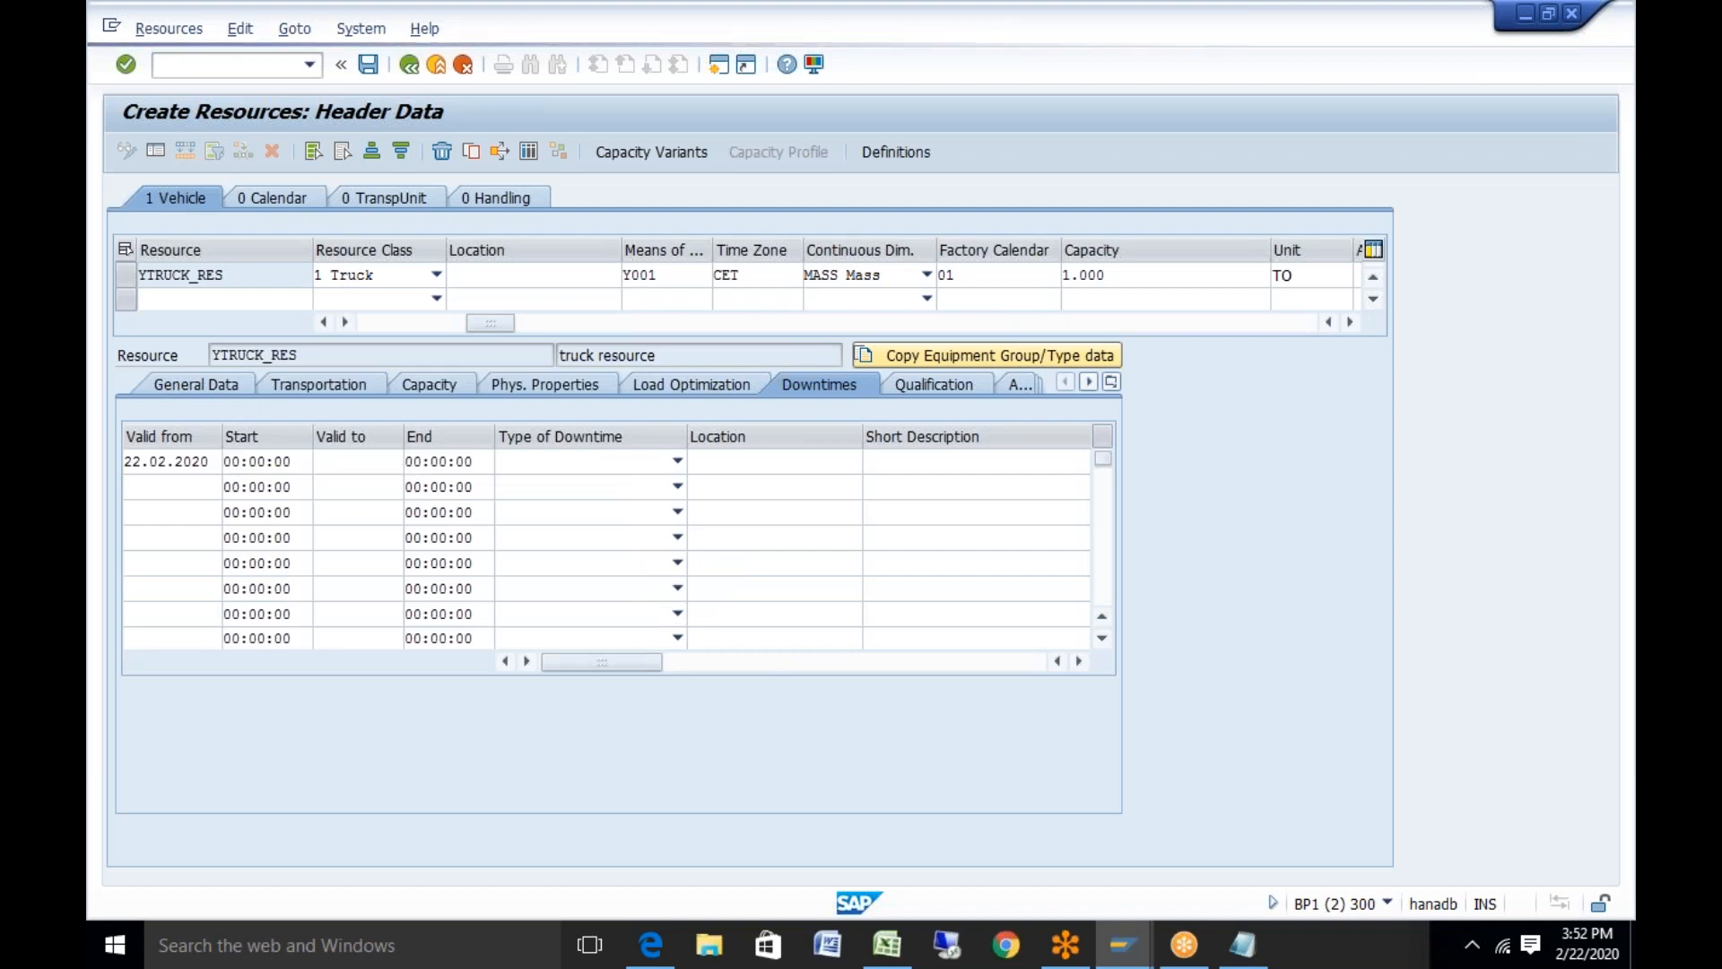
double_click(541, 508)
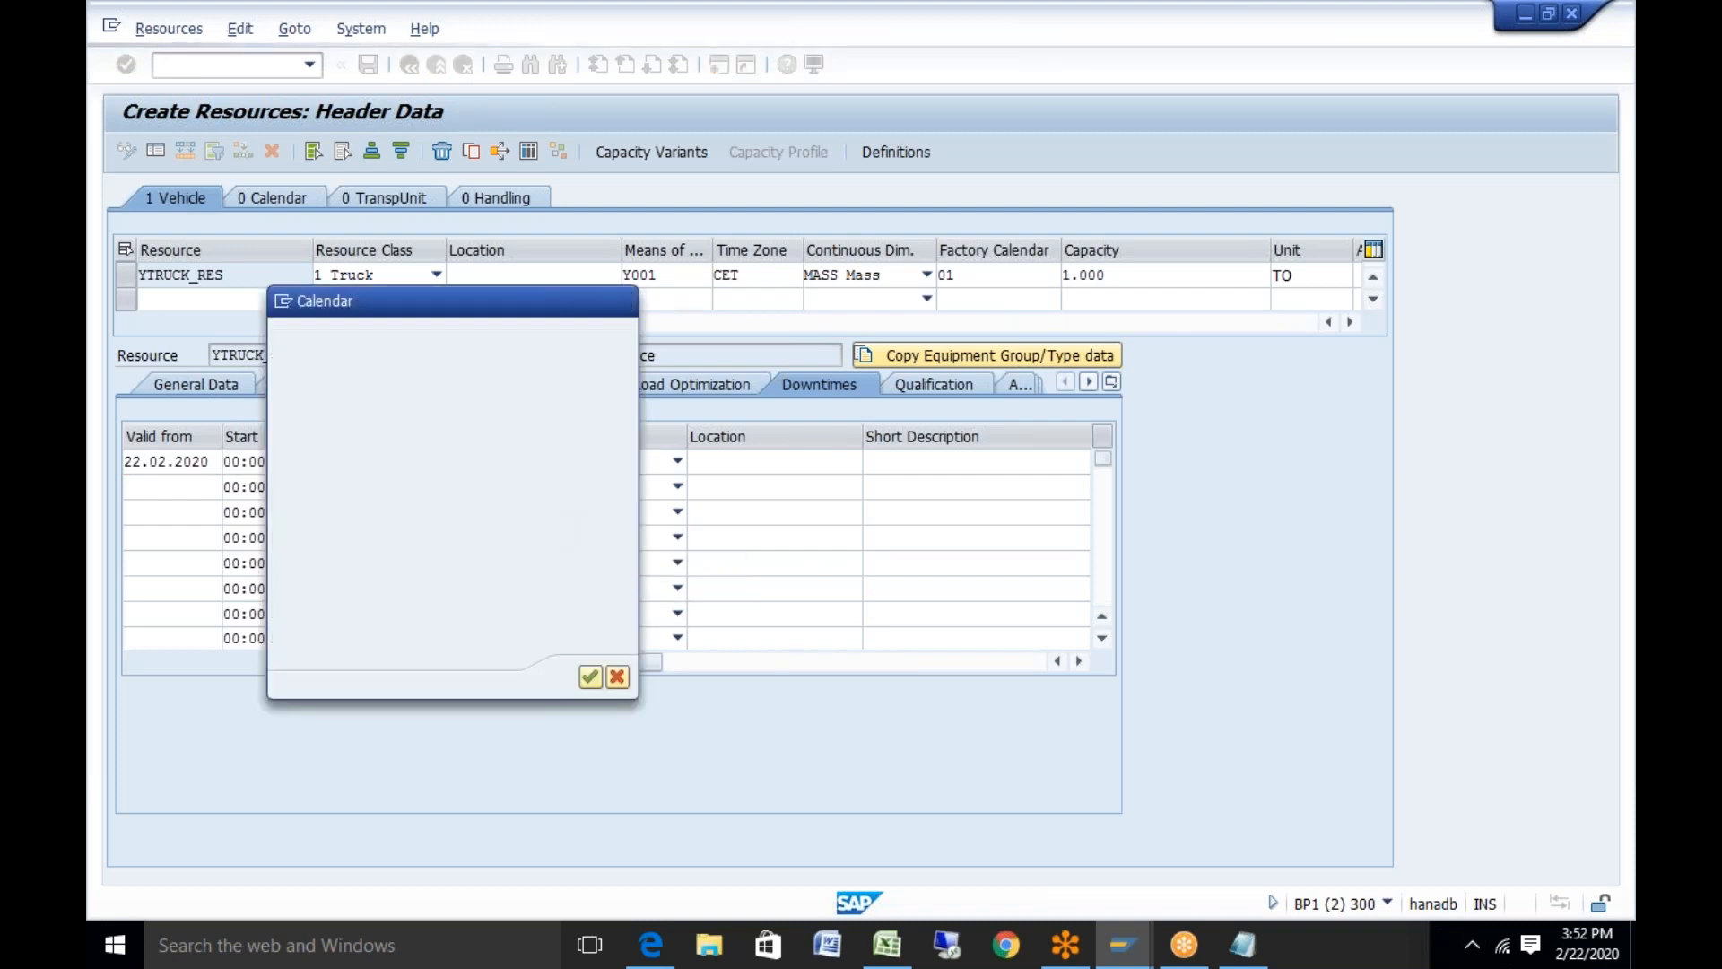
left_click(399, 461)
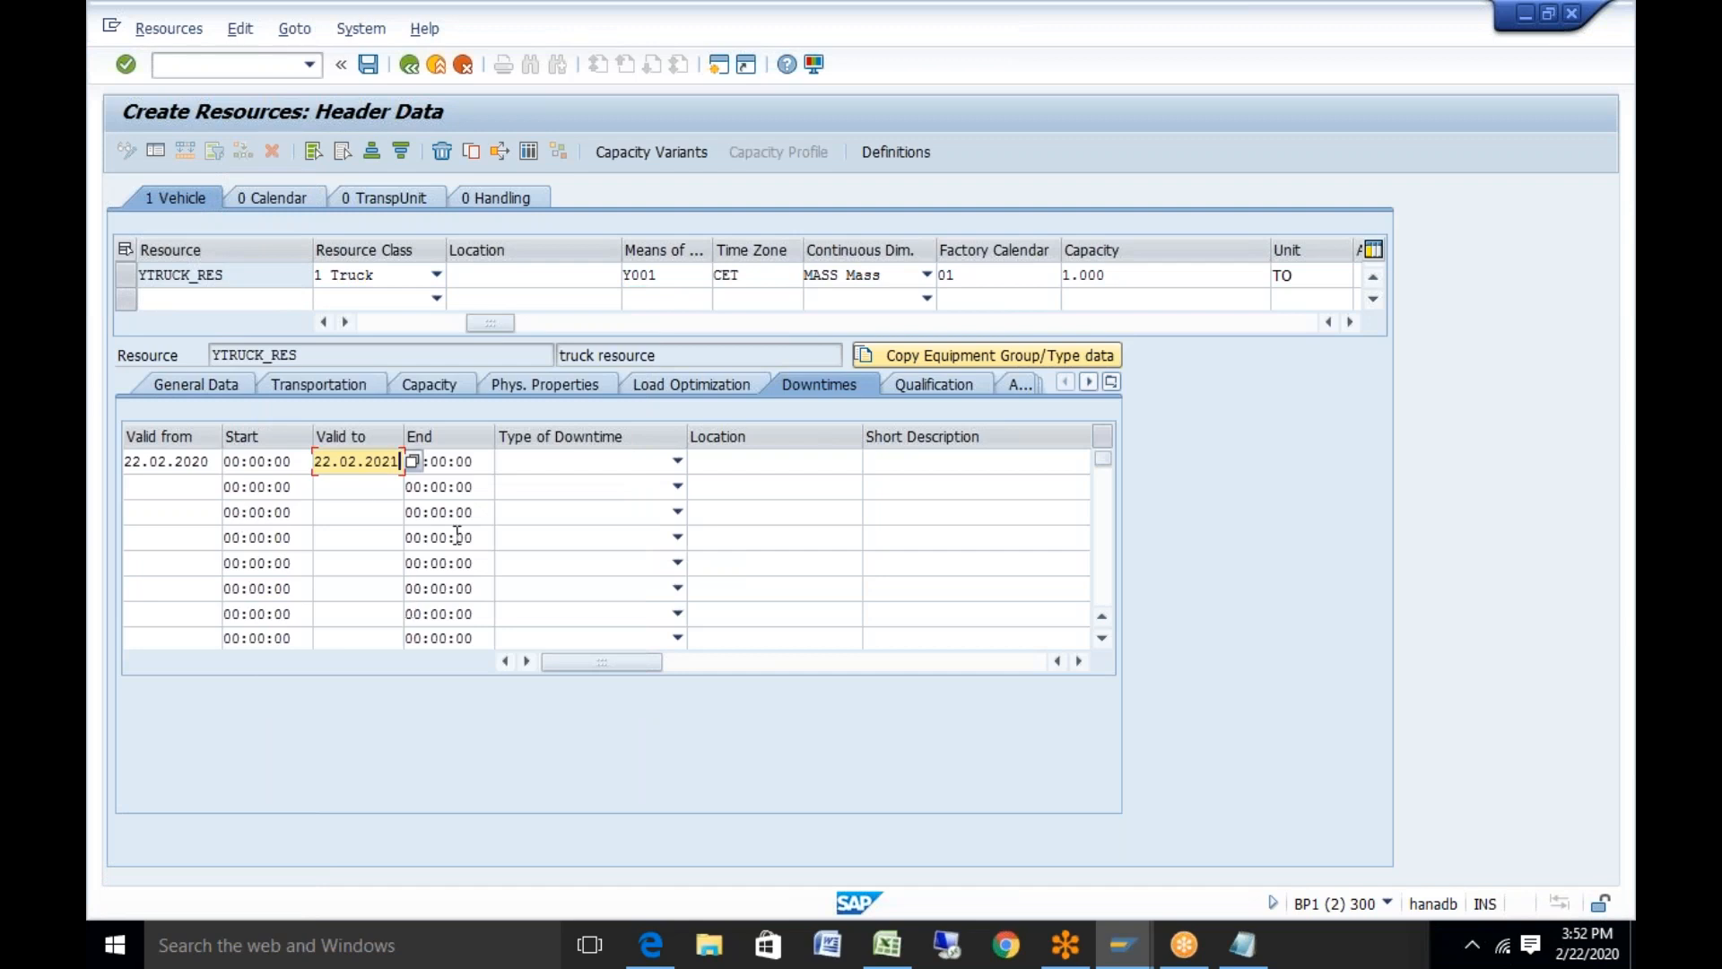
Set downtime start 12:00, end 13:00 and type 1 Planned Downtime
left_click(237, 461)
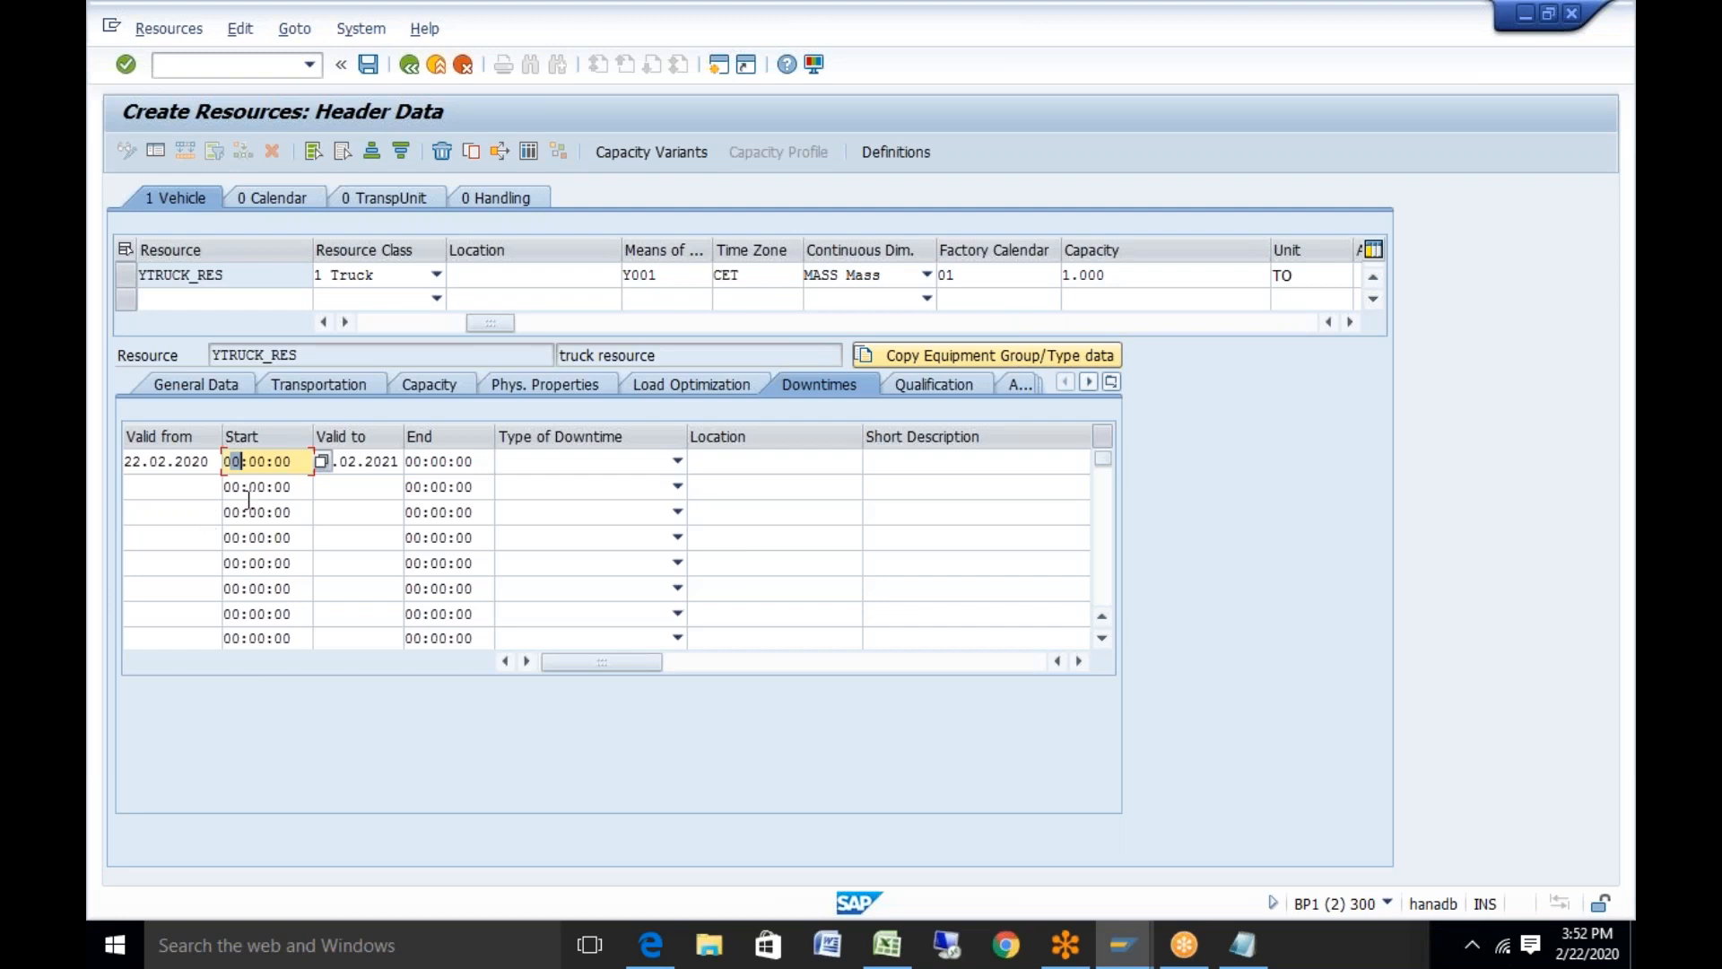
key("BackSpace")
key("BackSpace")
type("12")
left_click(417, 460)
key("BackSpace")
key("BackSpace")
type("13")
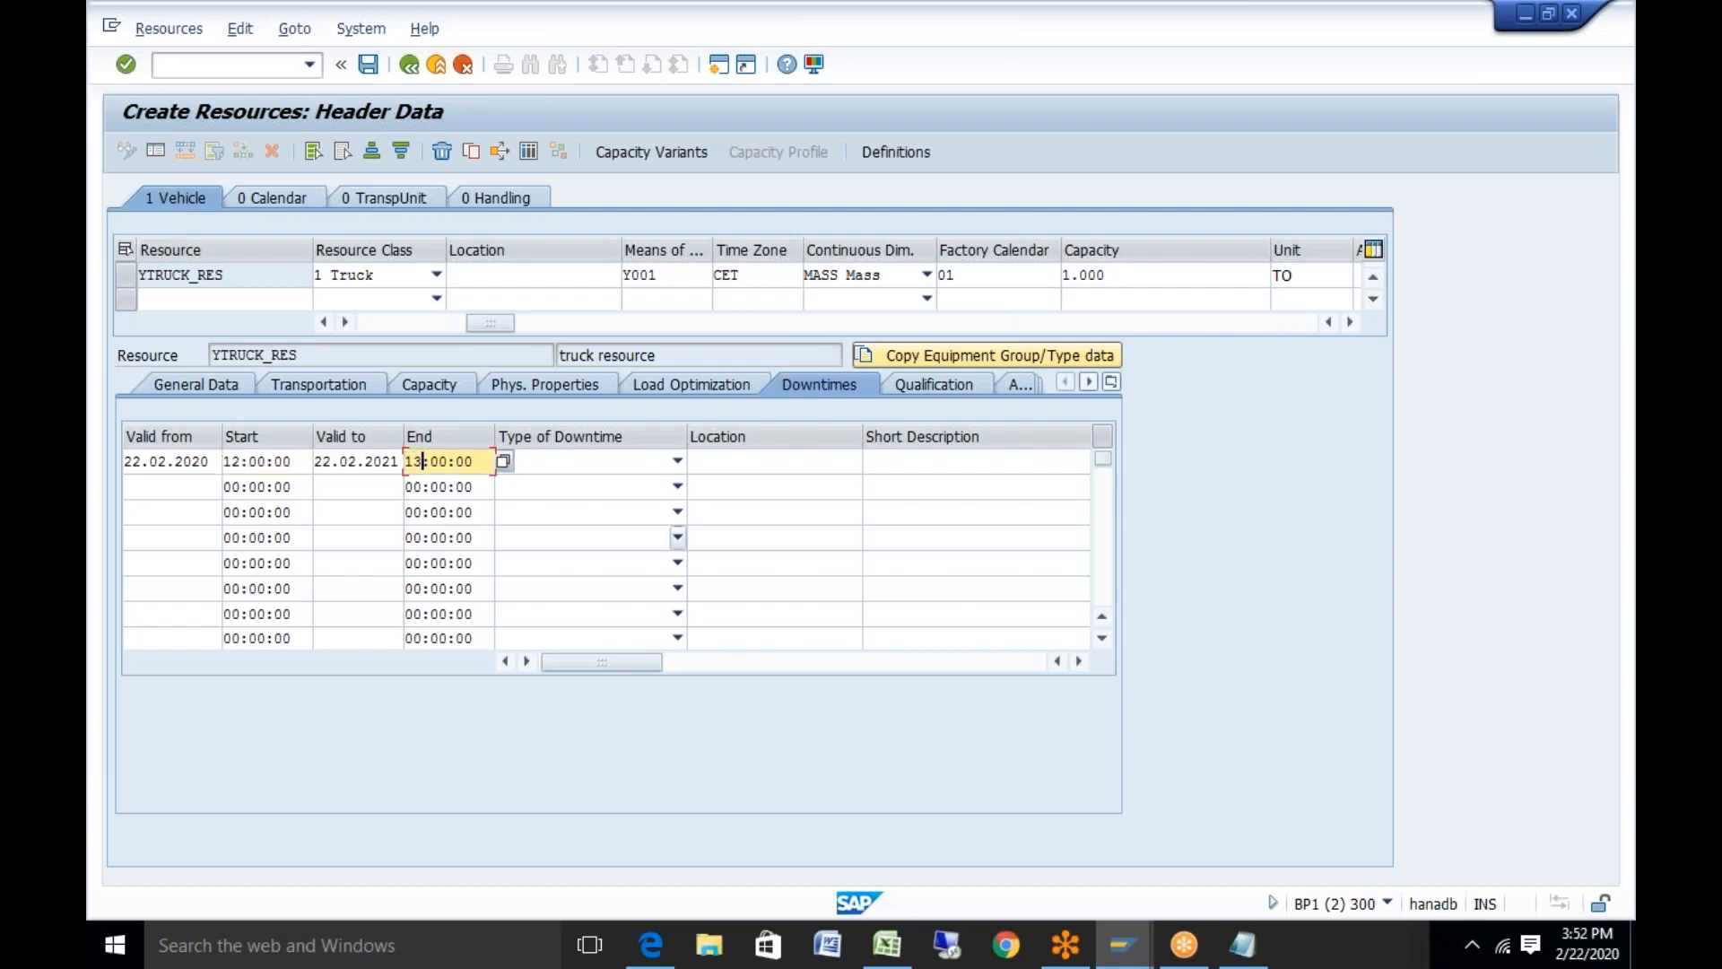
left_click(678, 461)
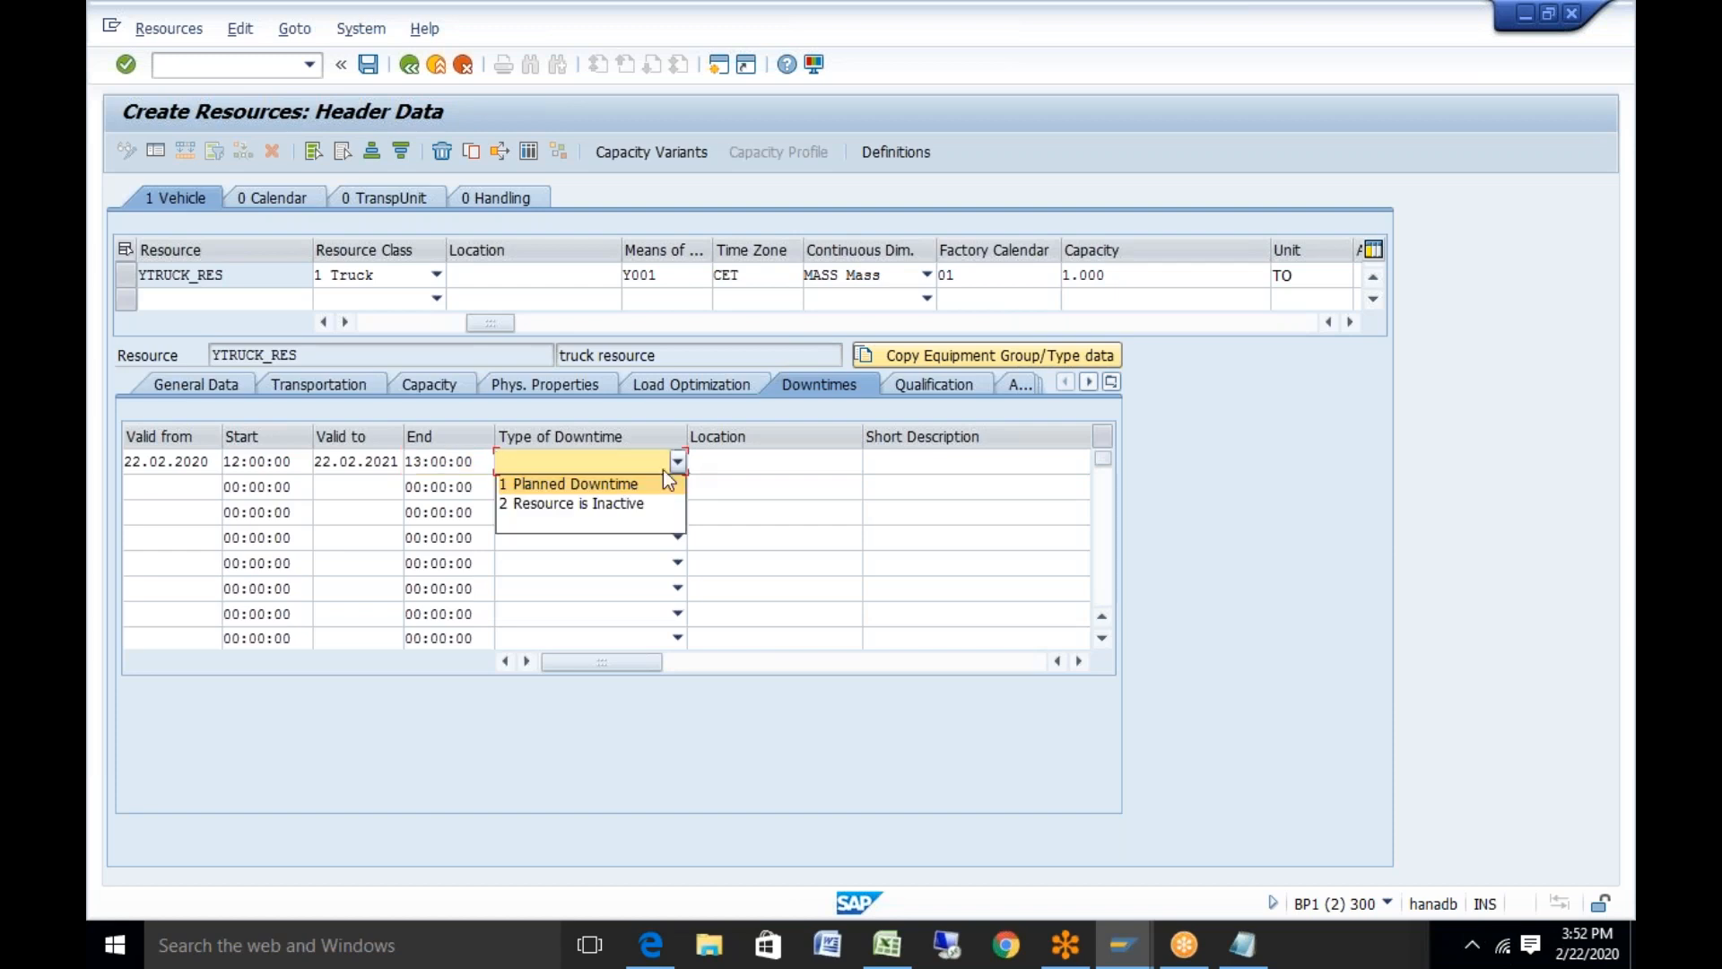
left_click(600, 480)
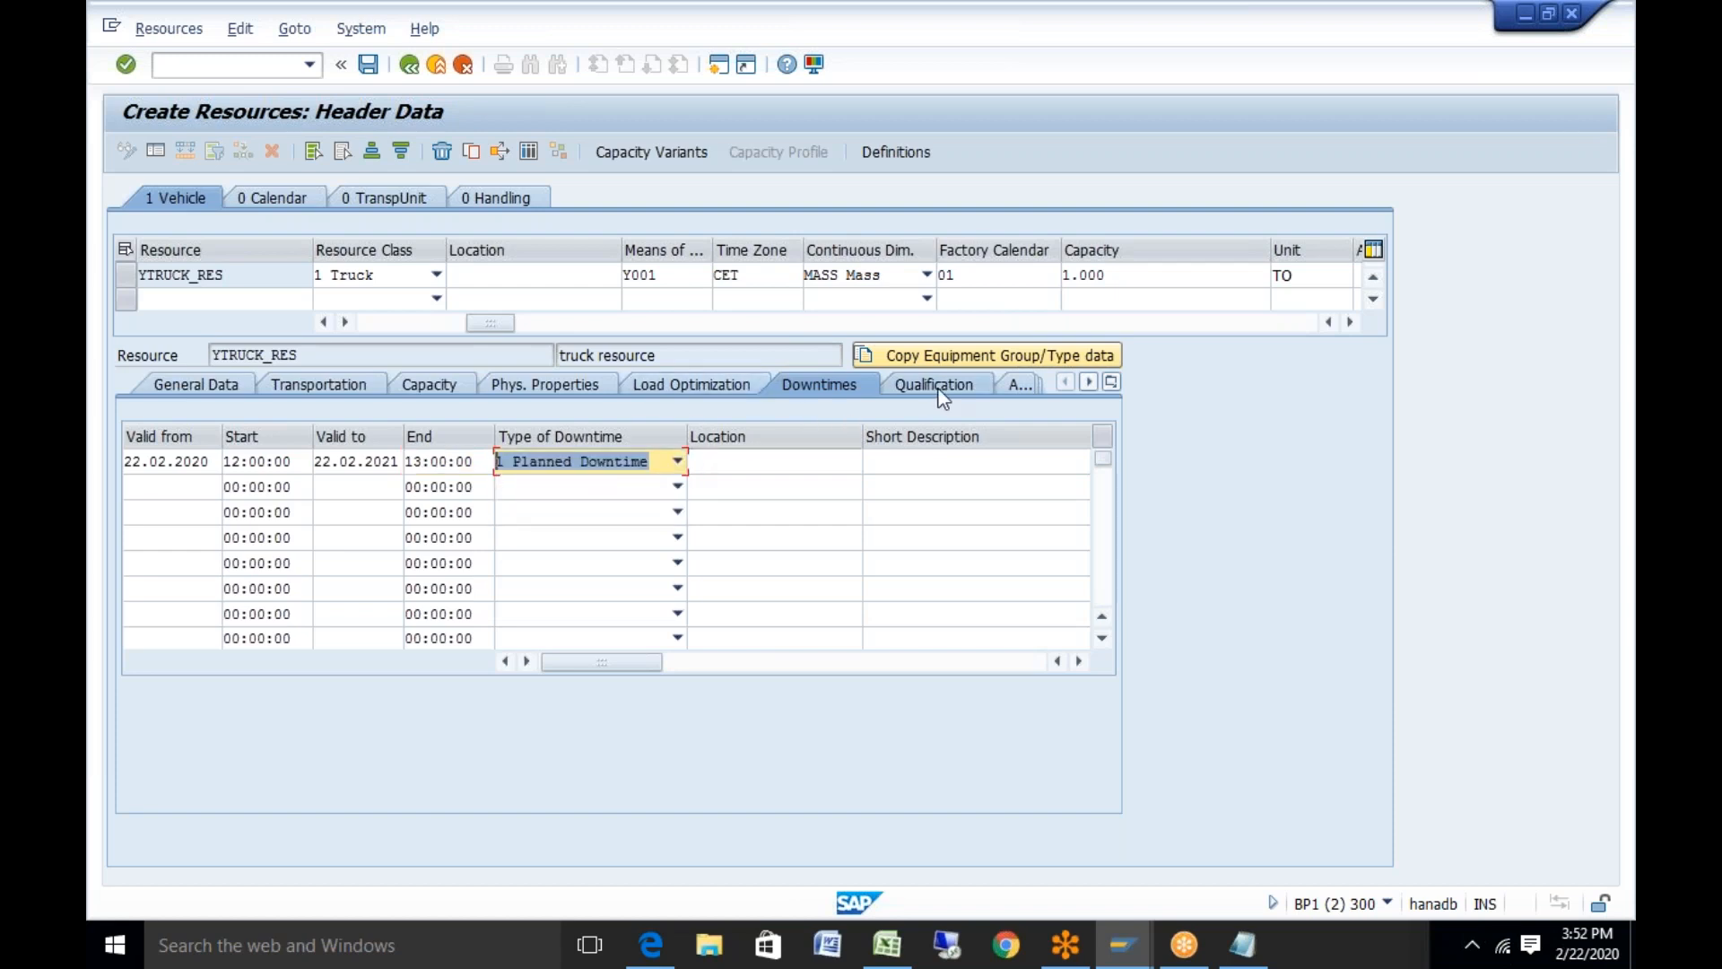
key("Return")
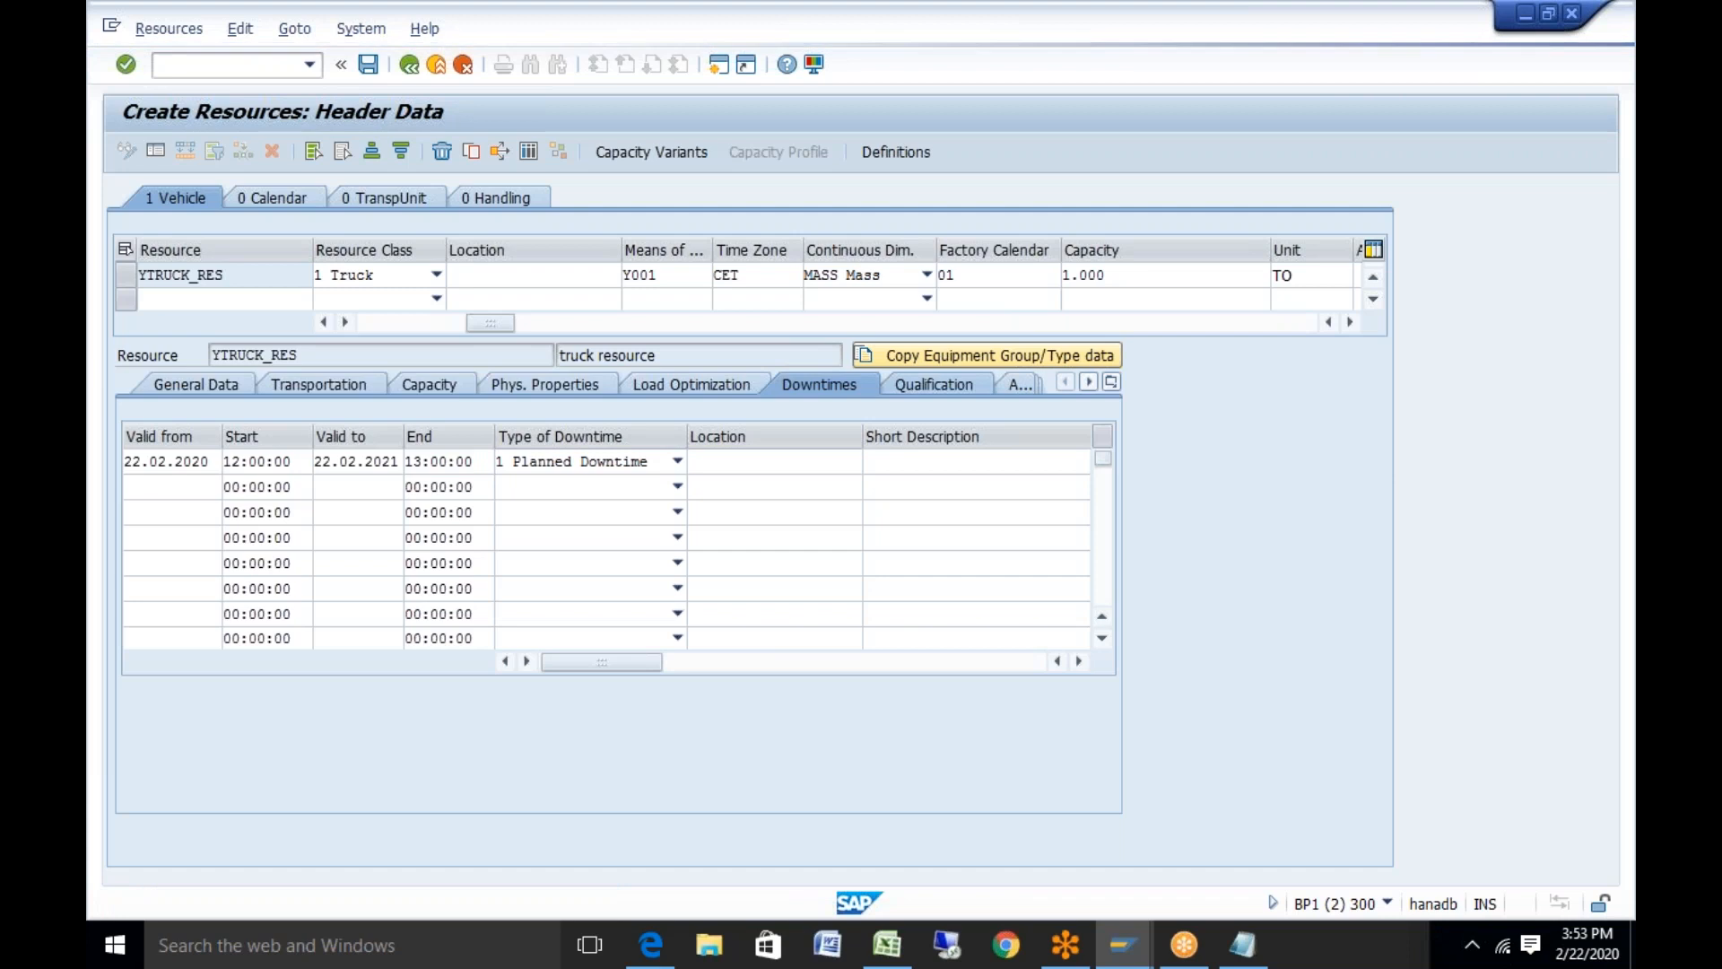
Add qualification D1 driving license with qualification 01 driving efficiency
left_click(934, 384)
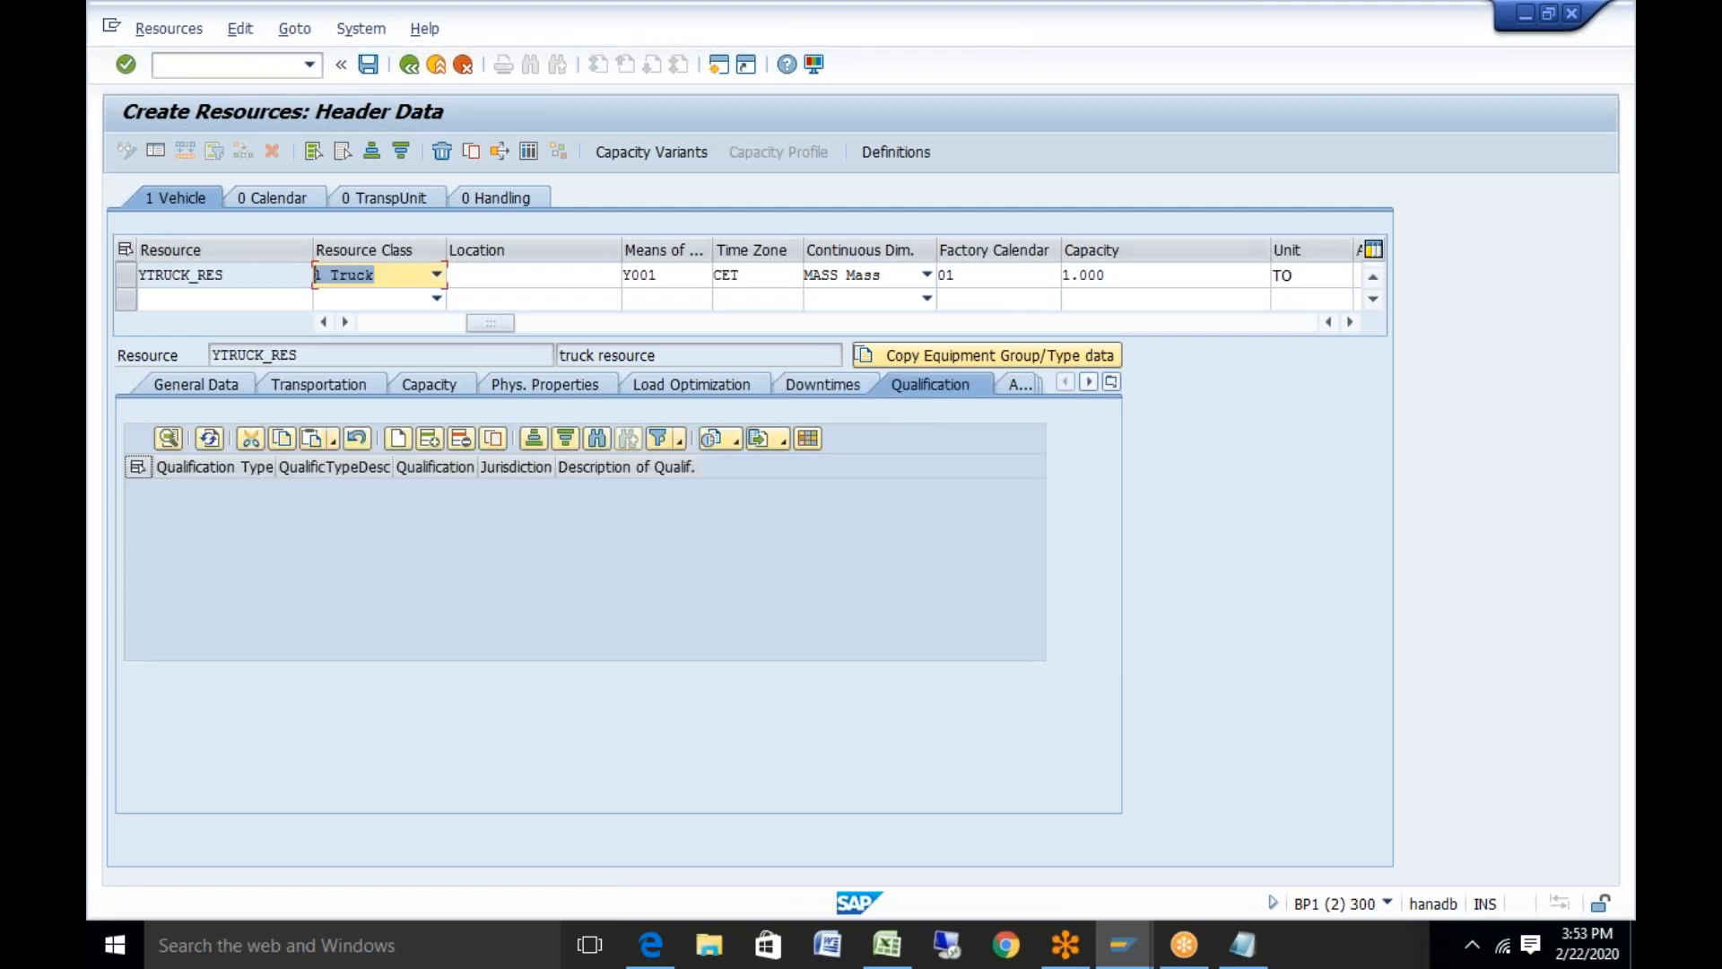
left_click(397, 437)
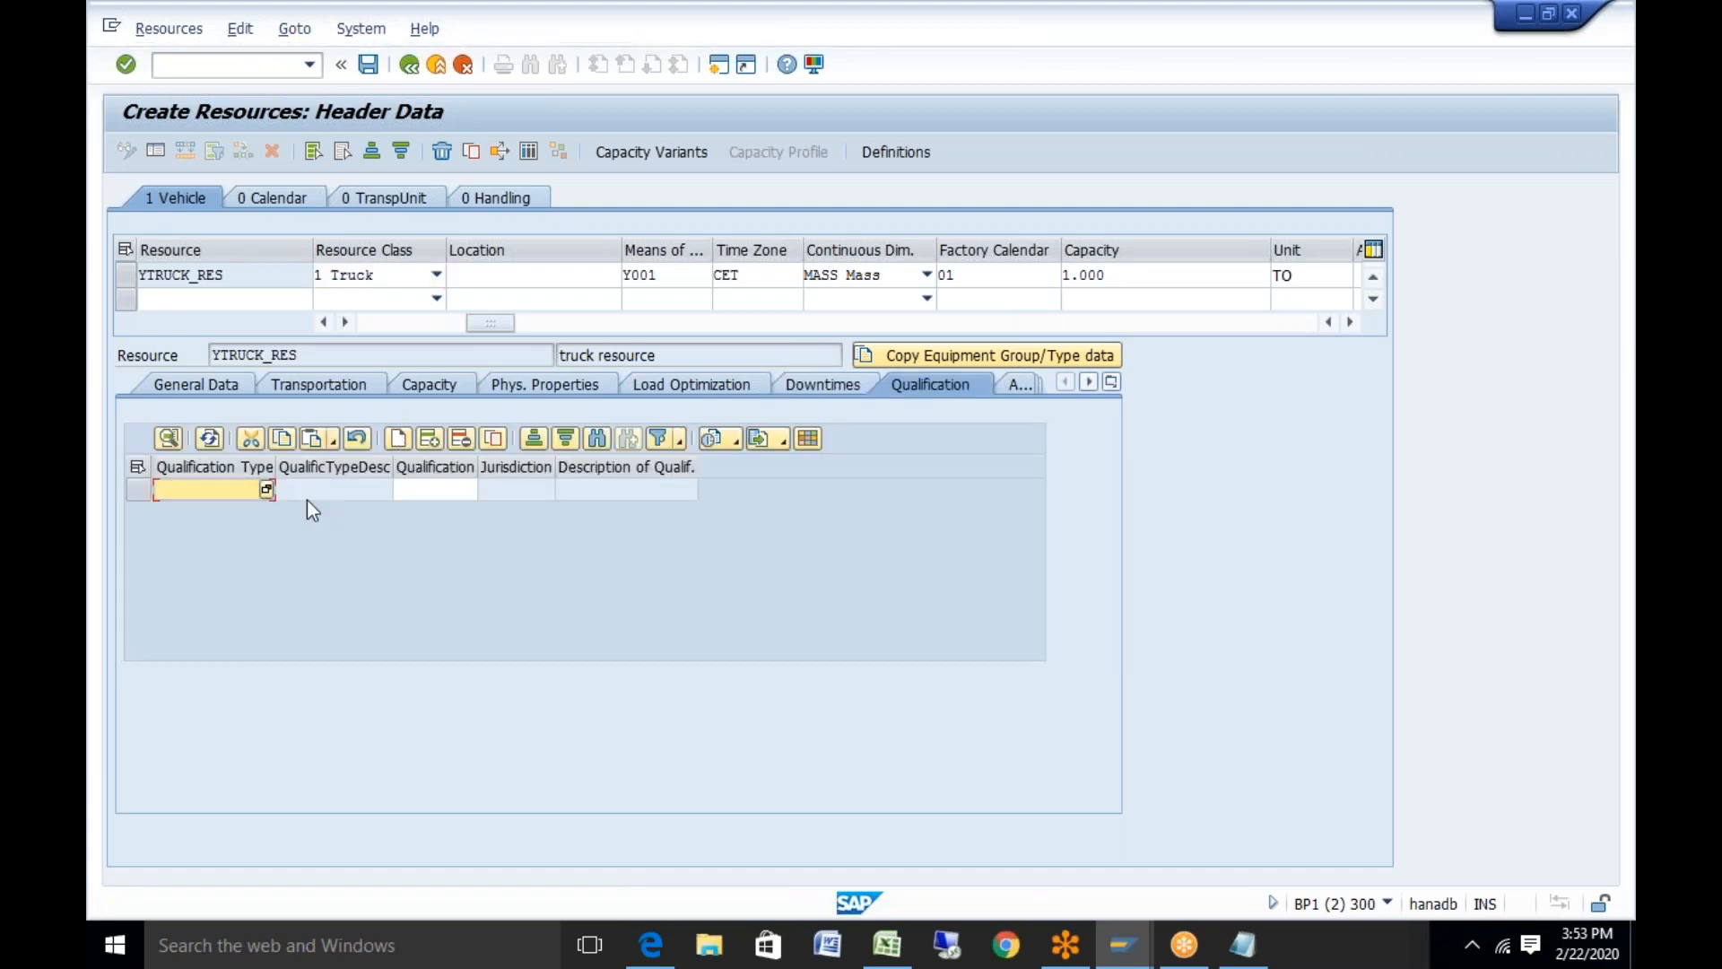
left_click(266, 491)
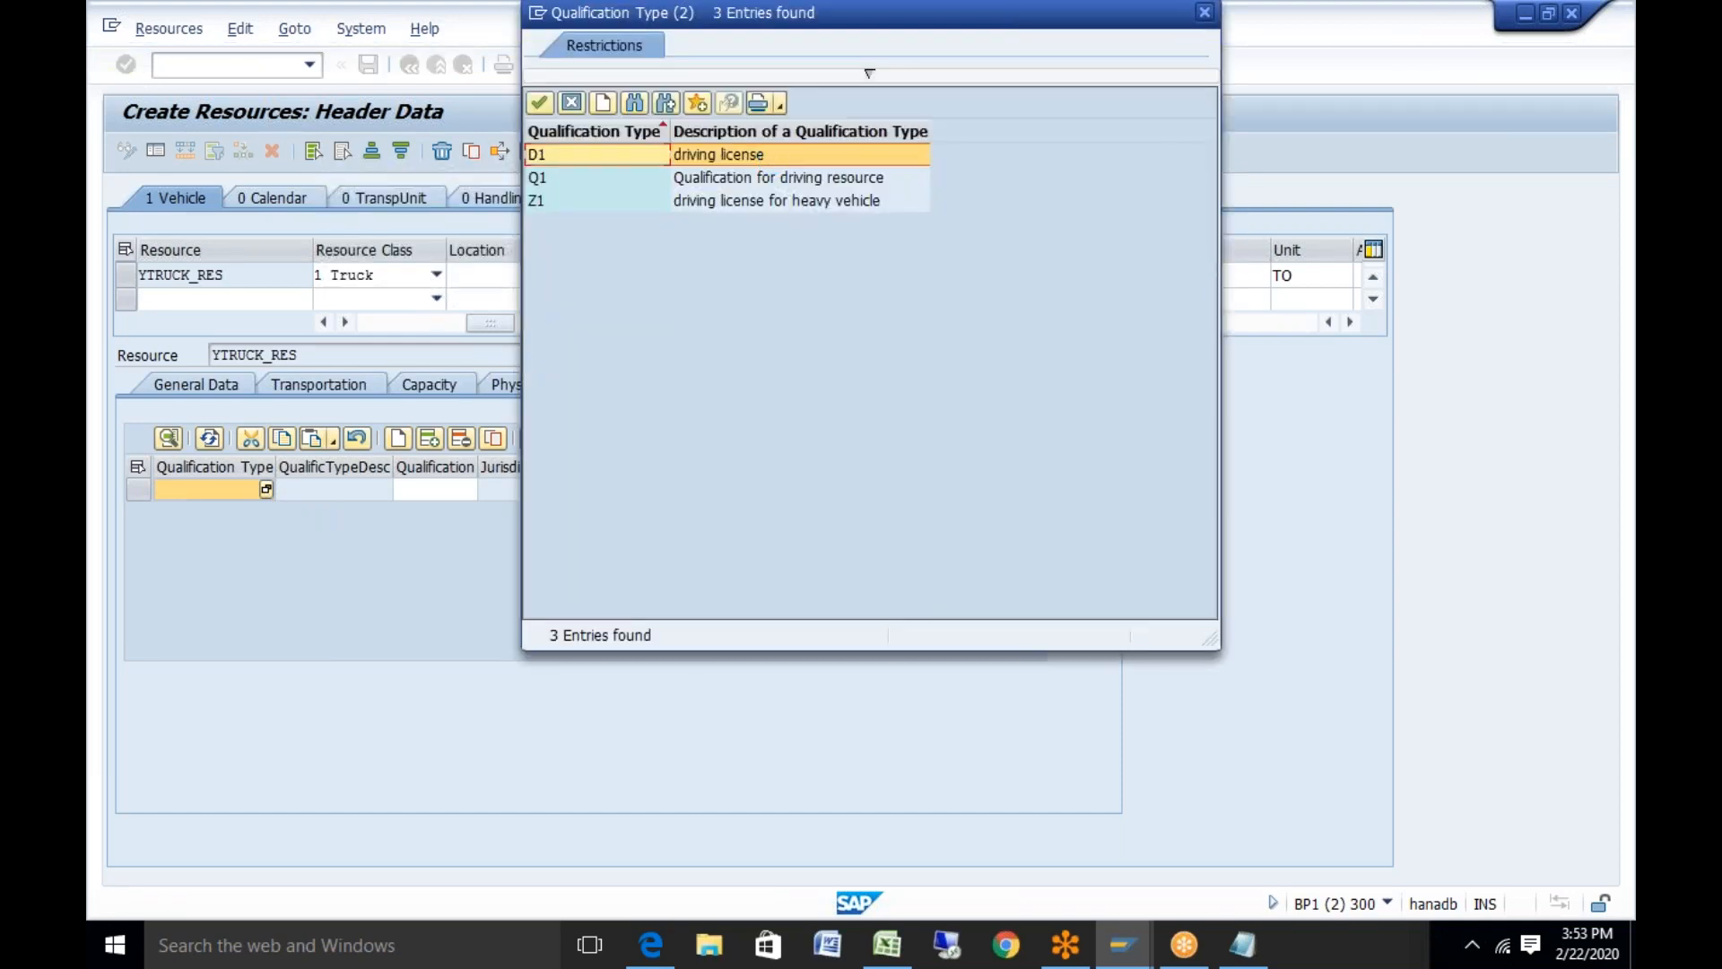
key("Return")
left_click(439, 488)
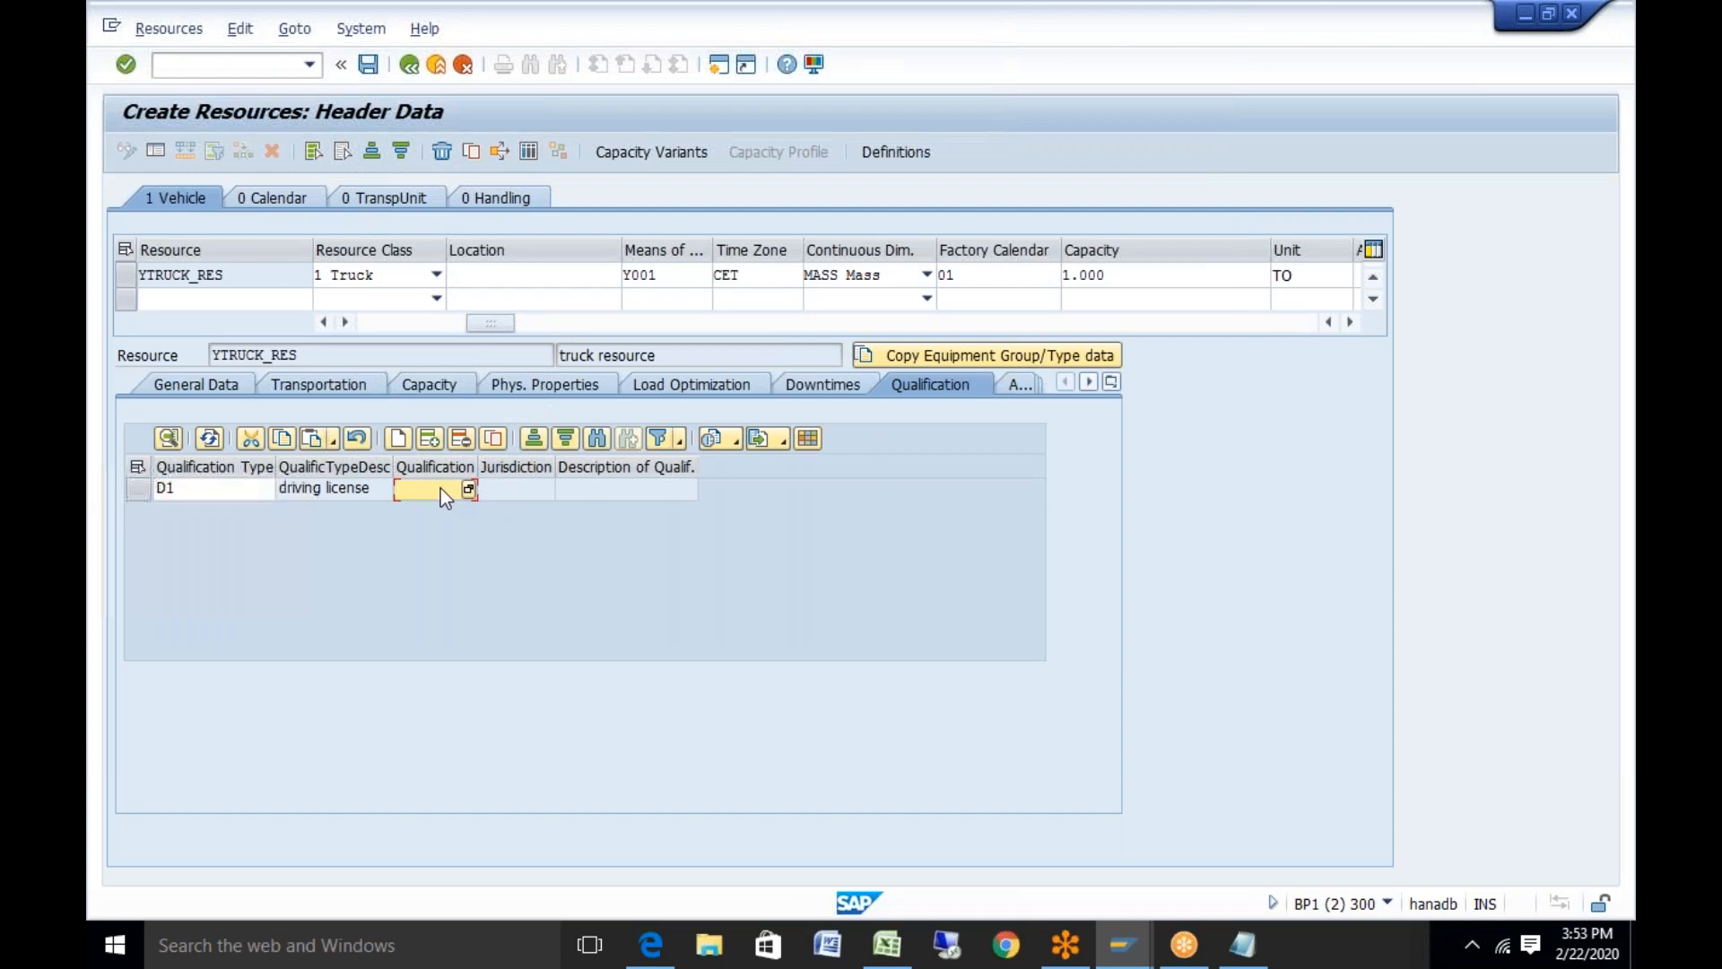
left_click(468, 489)
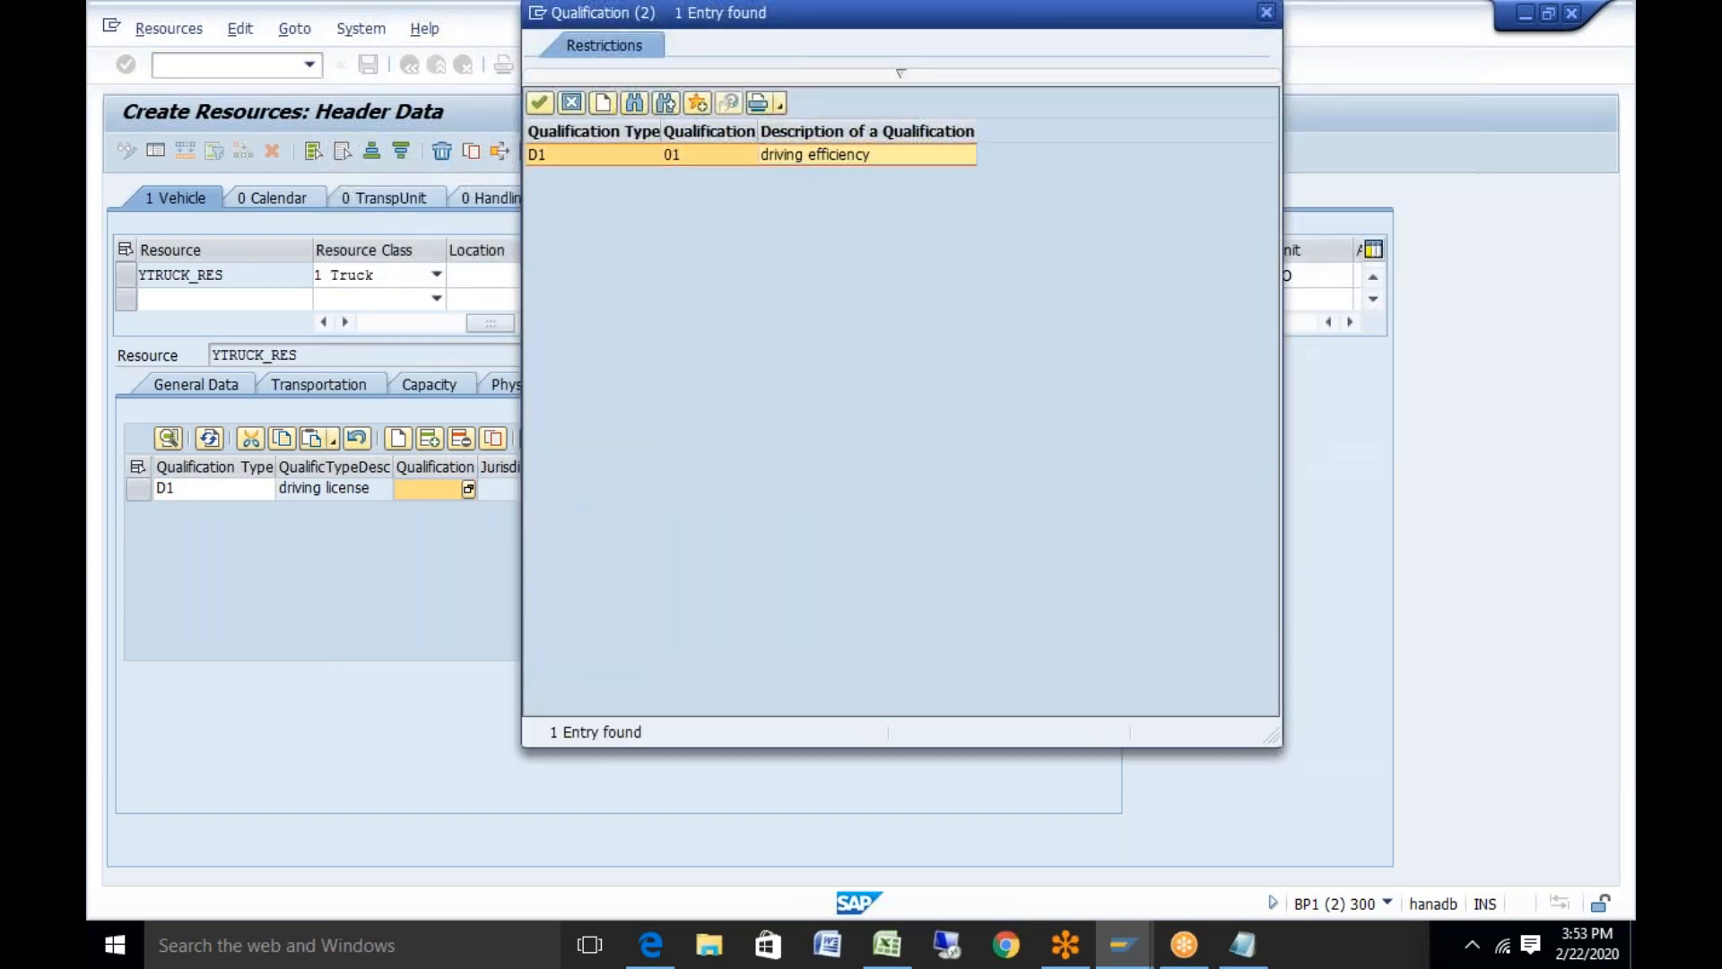
key("Return")
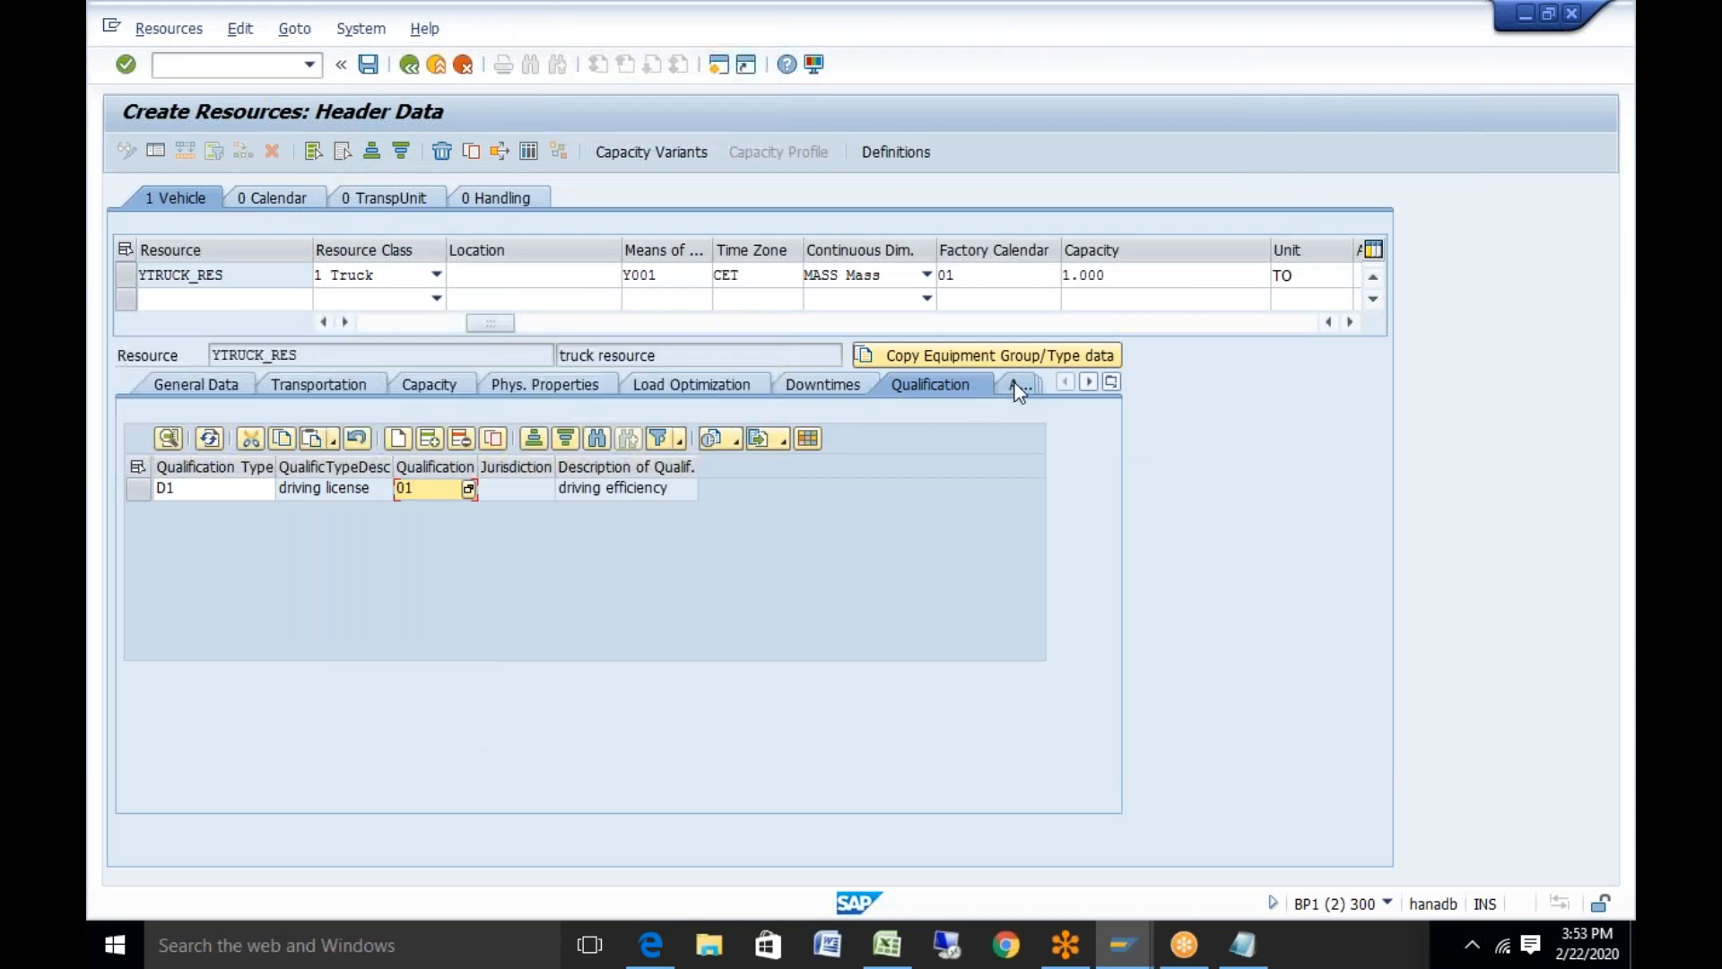
Attach equipment category CN Container with equipment '40 ft'
left_click(1017, 385)
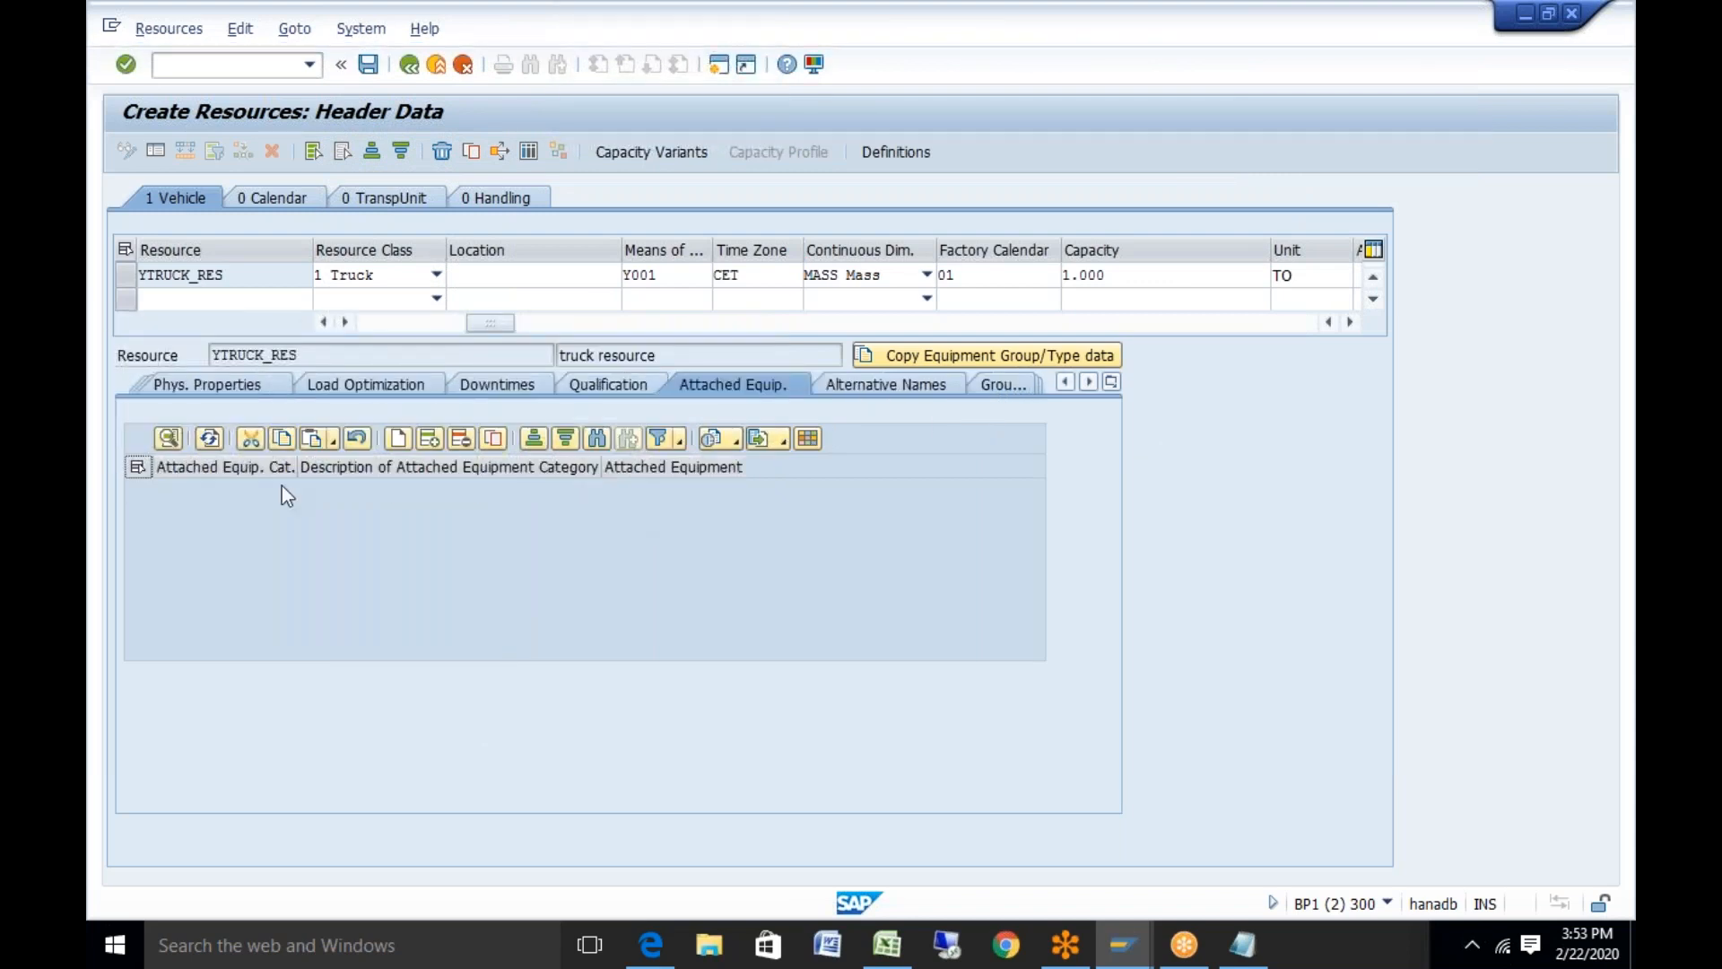
left_click(400, 440)
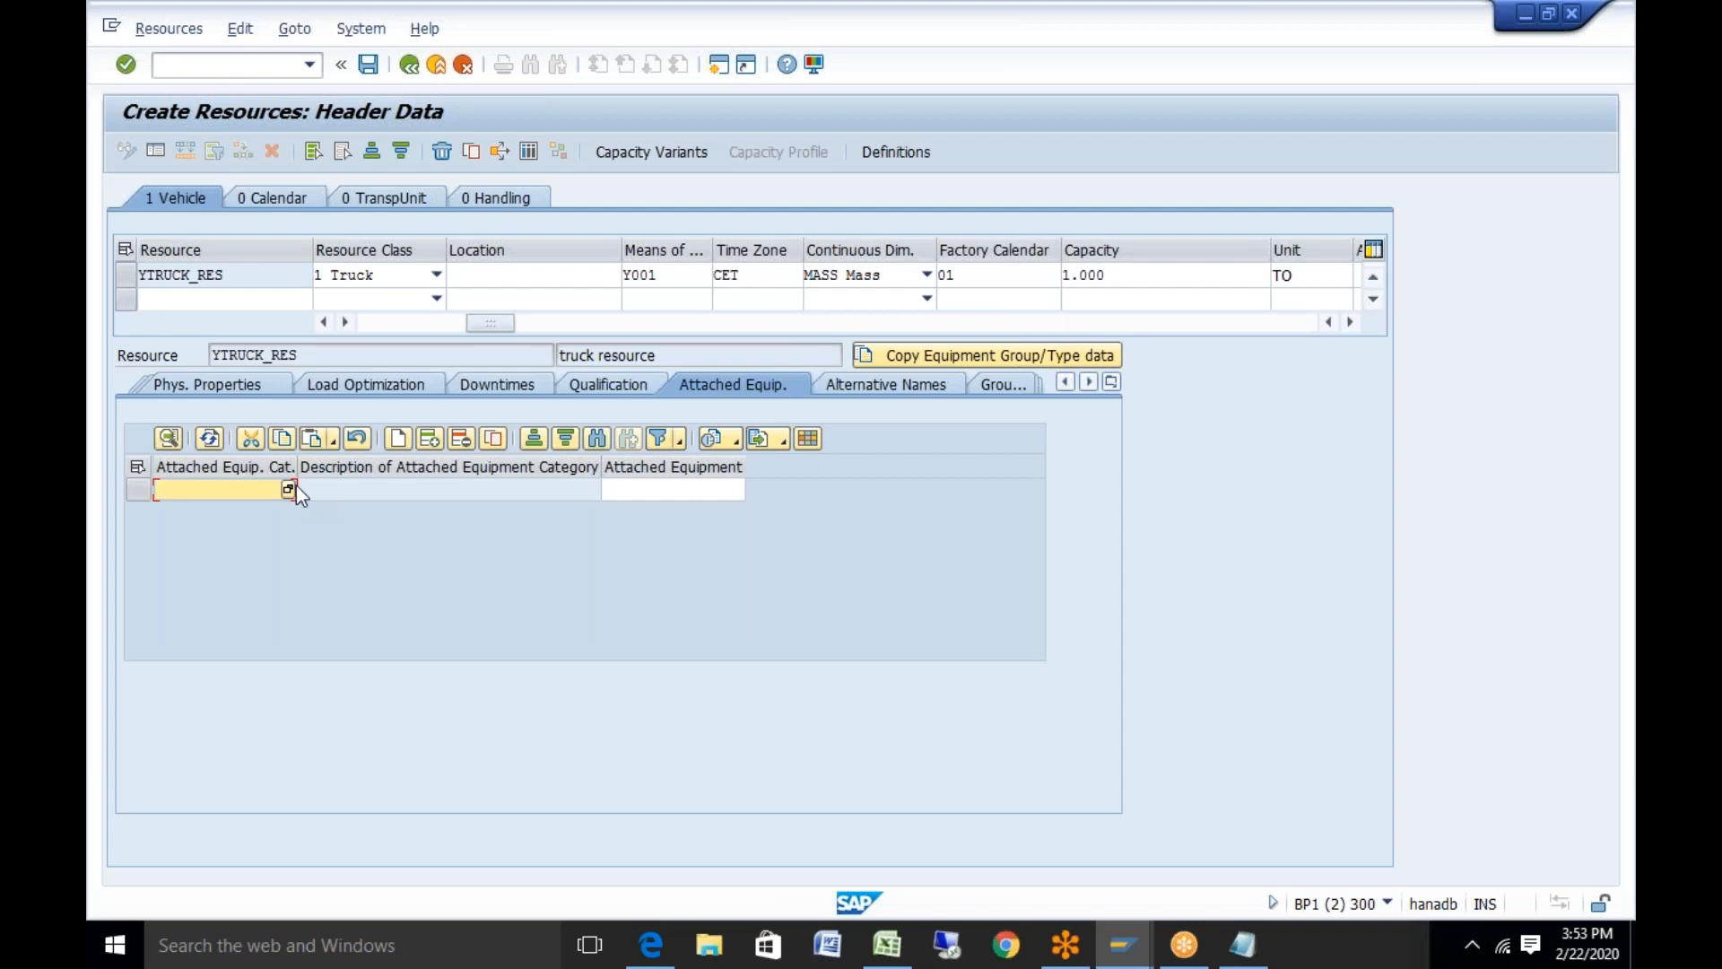
key("F4")
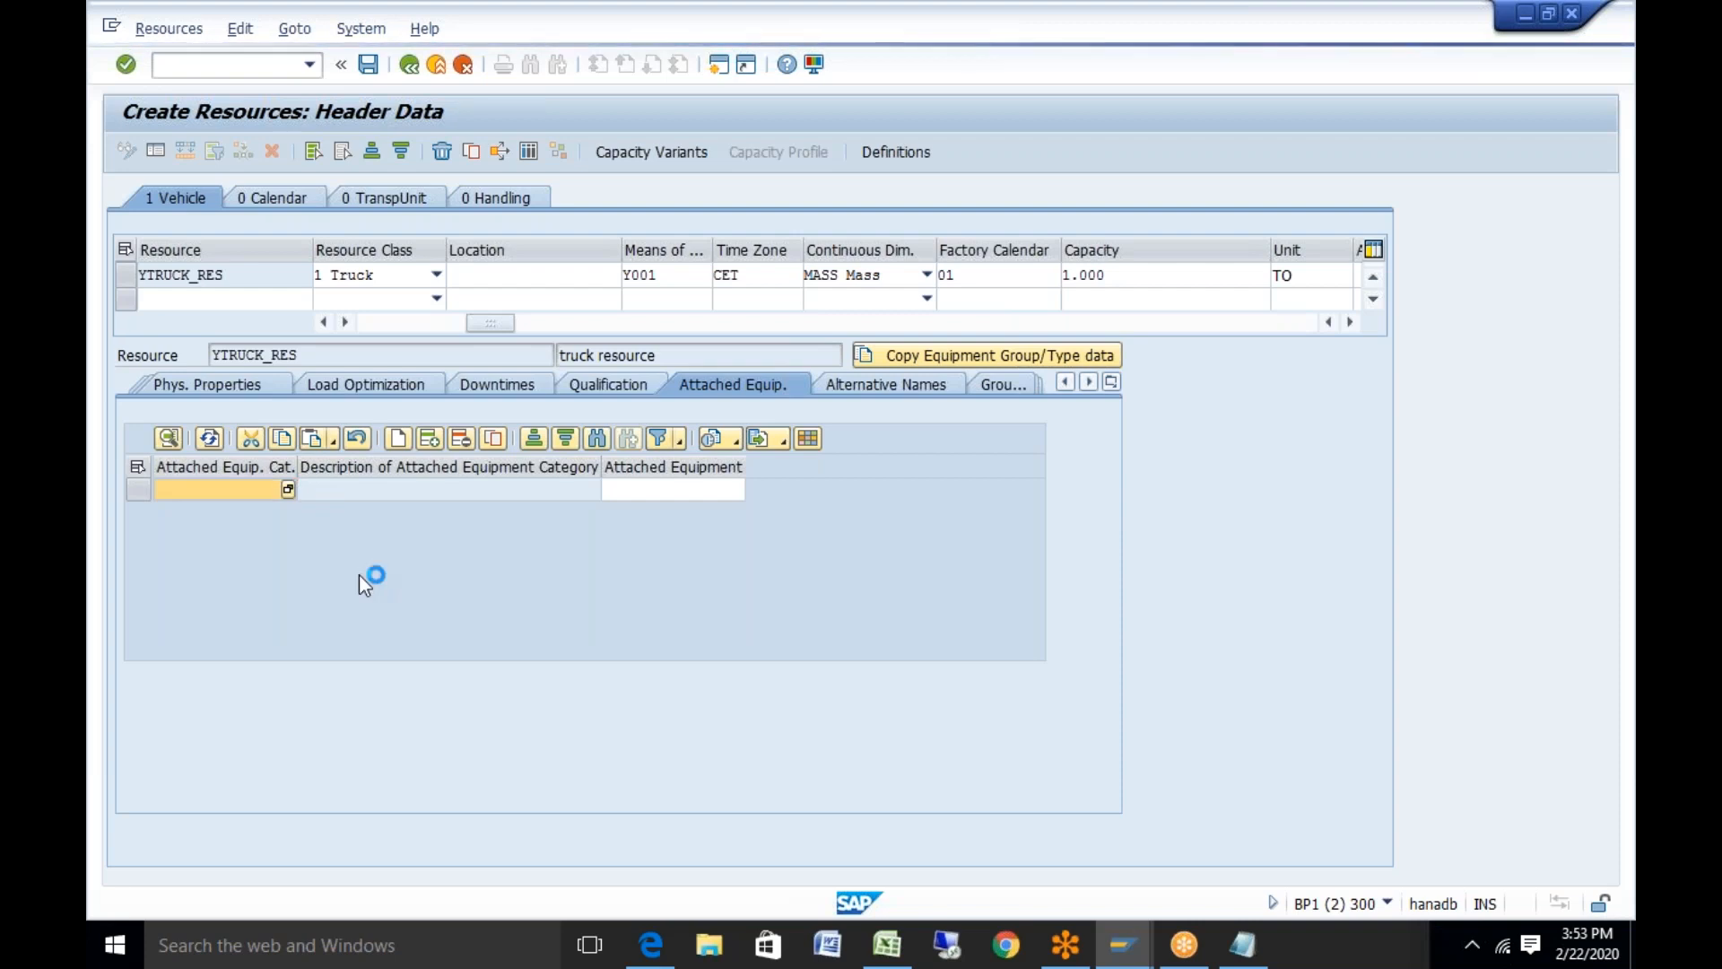
double_click(685, 156)
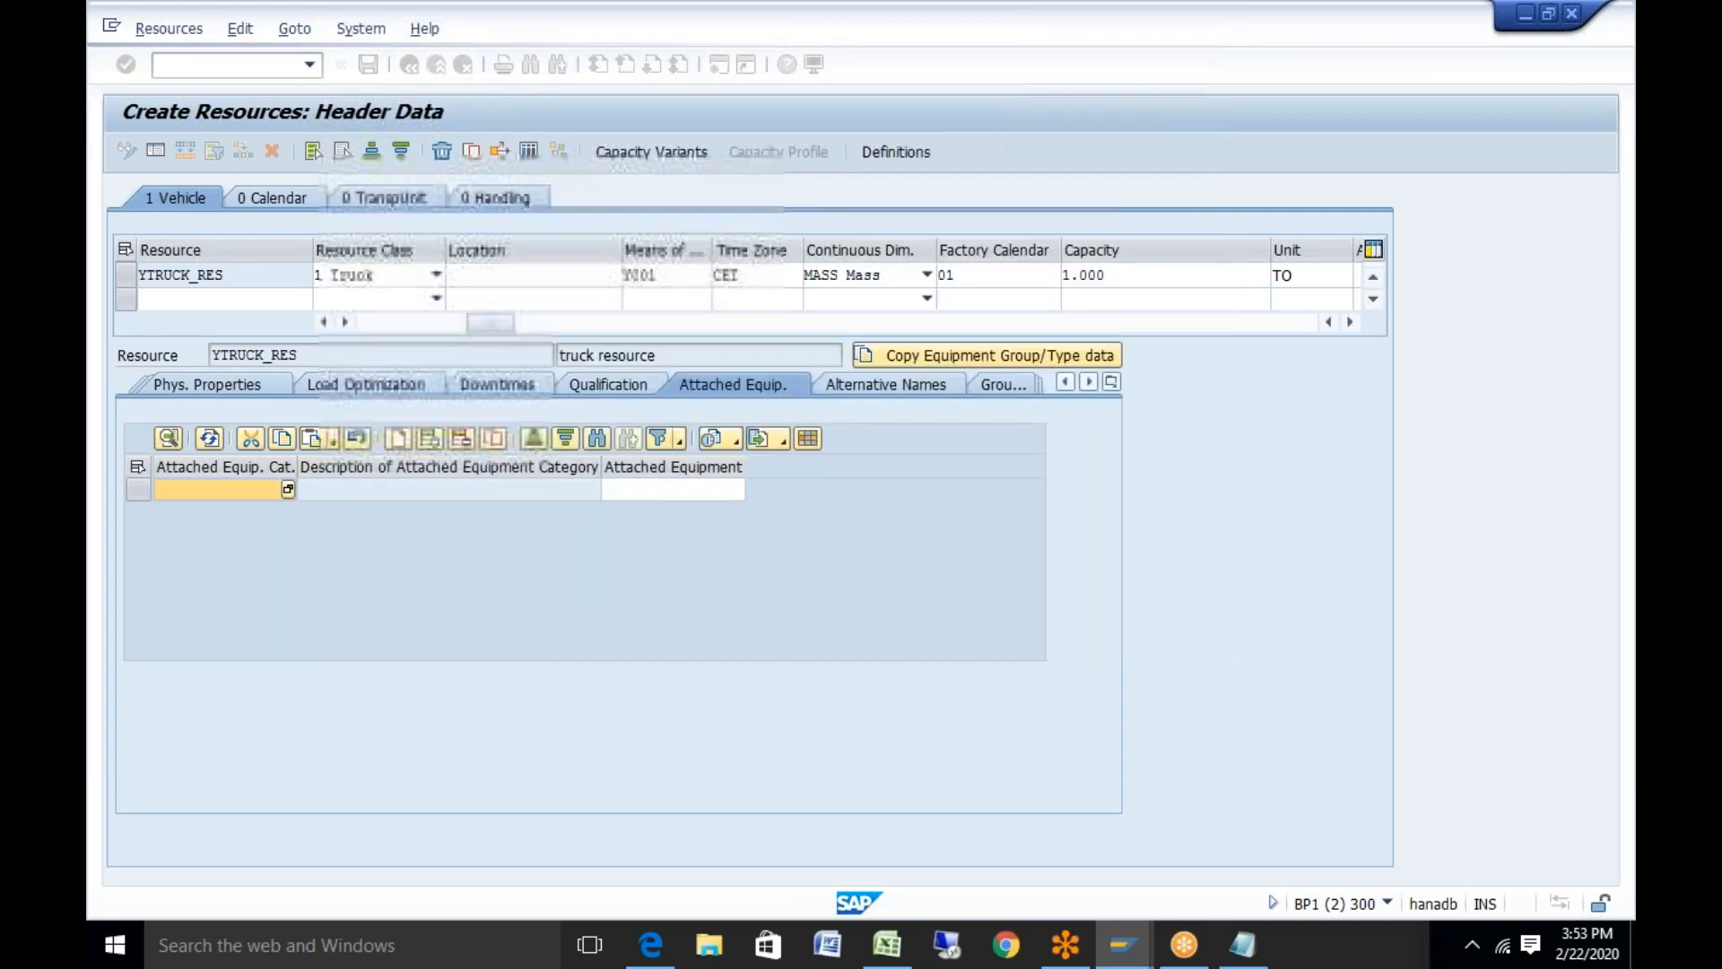
left_click(720, 491)
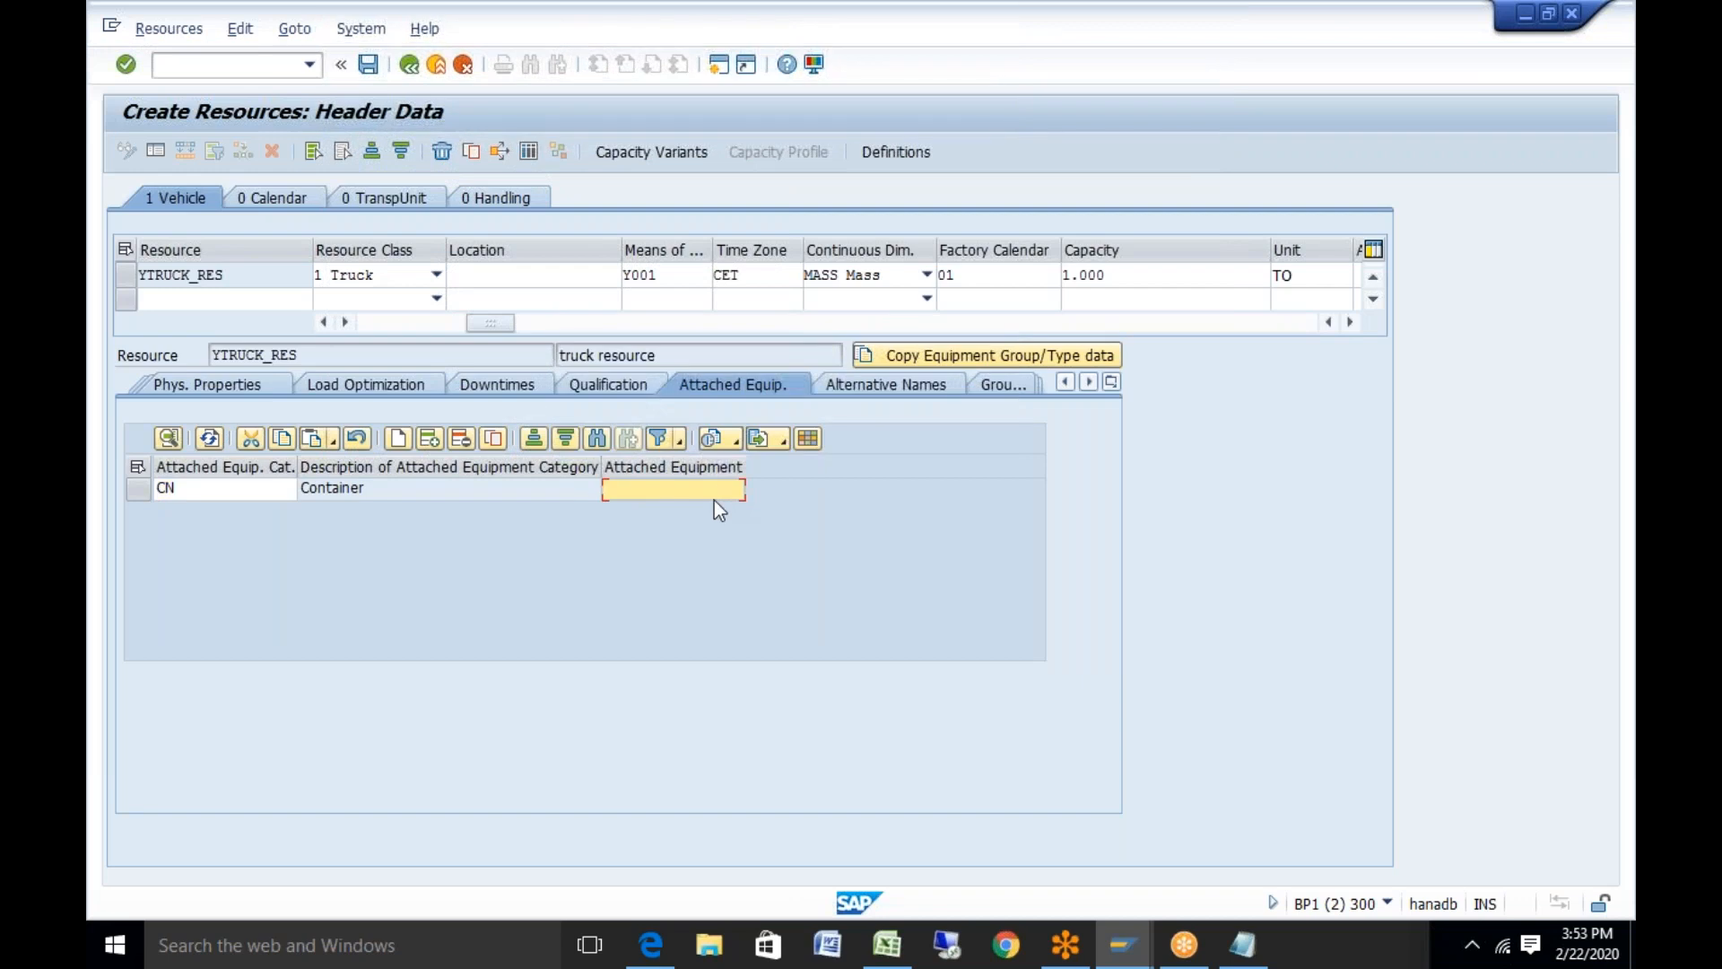
type("40 ft")
key("Return")
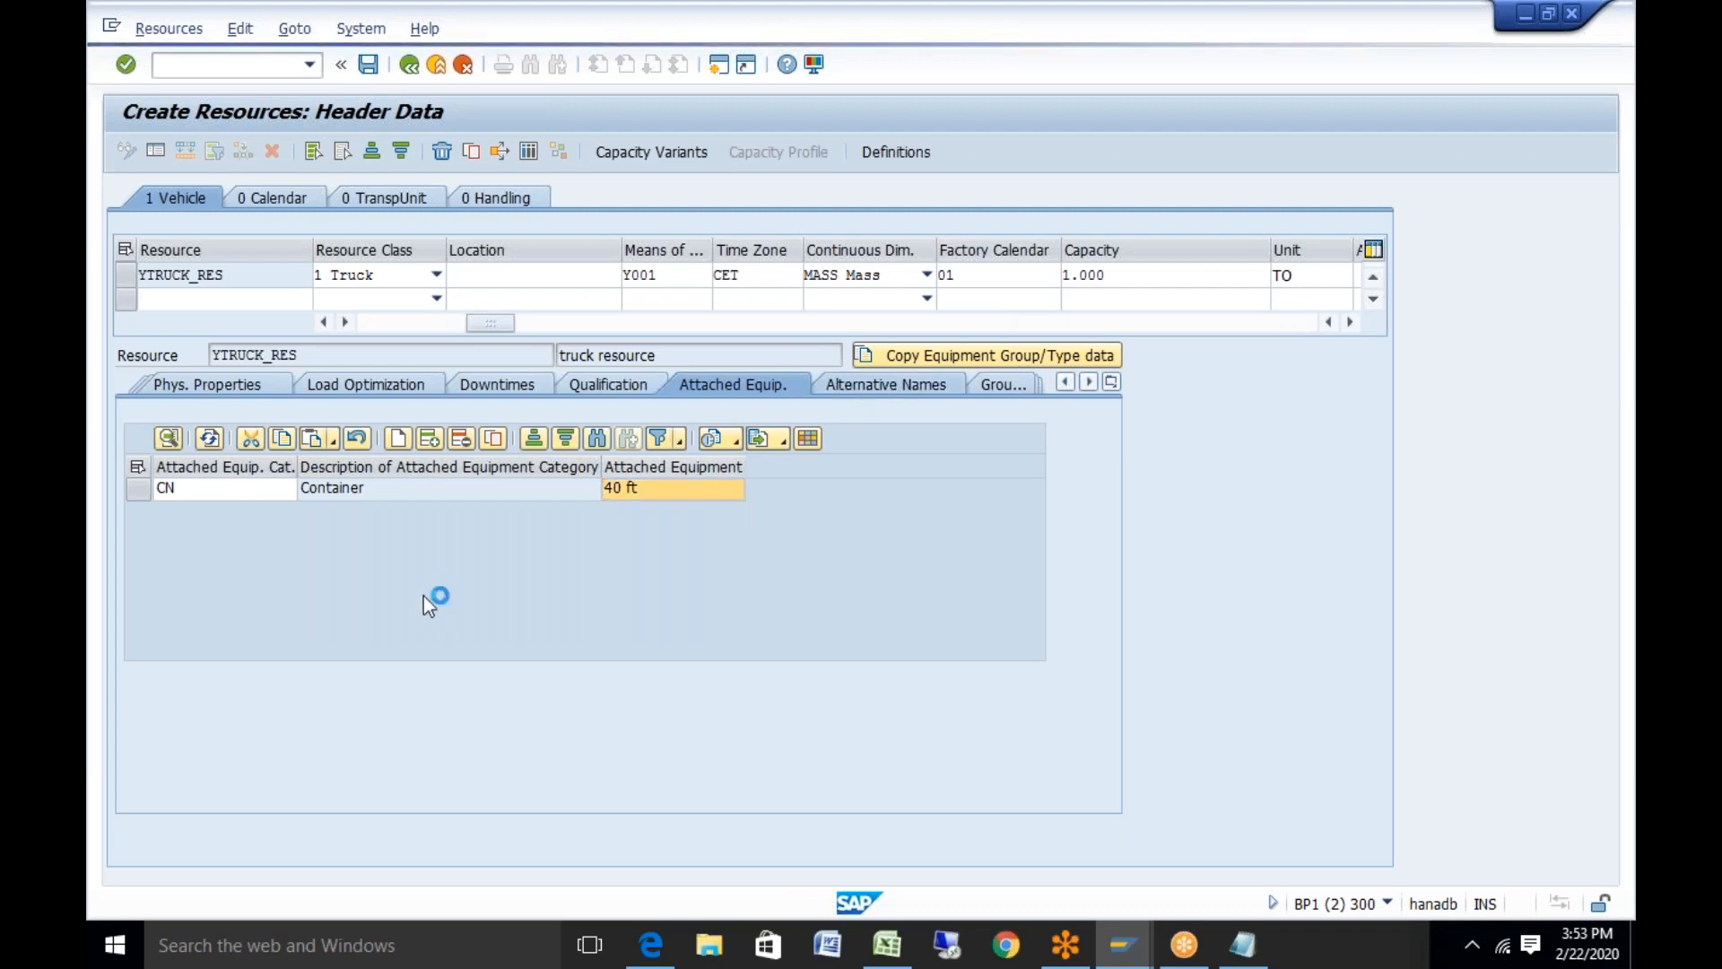
left_click(883, 384)
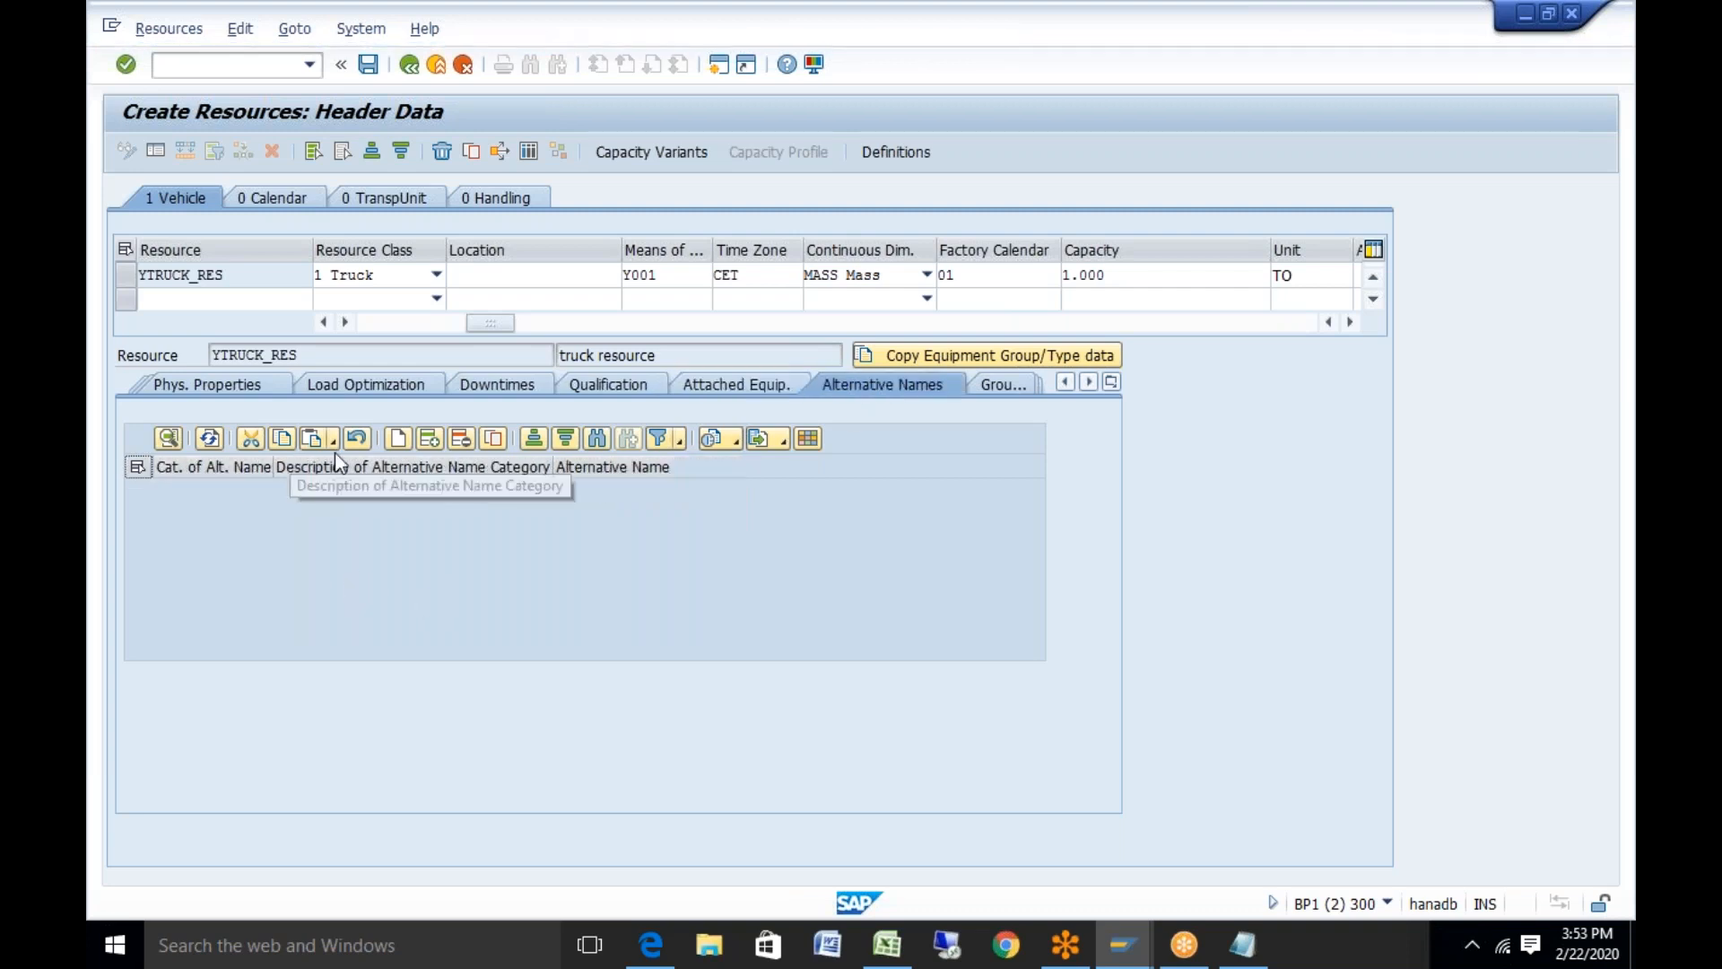
Add alternative name 'test' under category A1 and save YTRUCK_RES
left_click(397, 438)
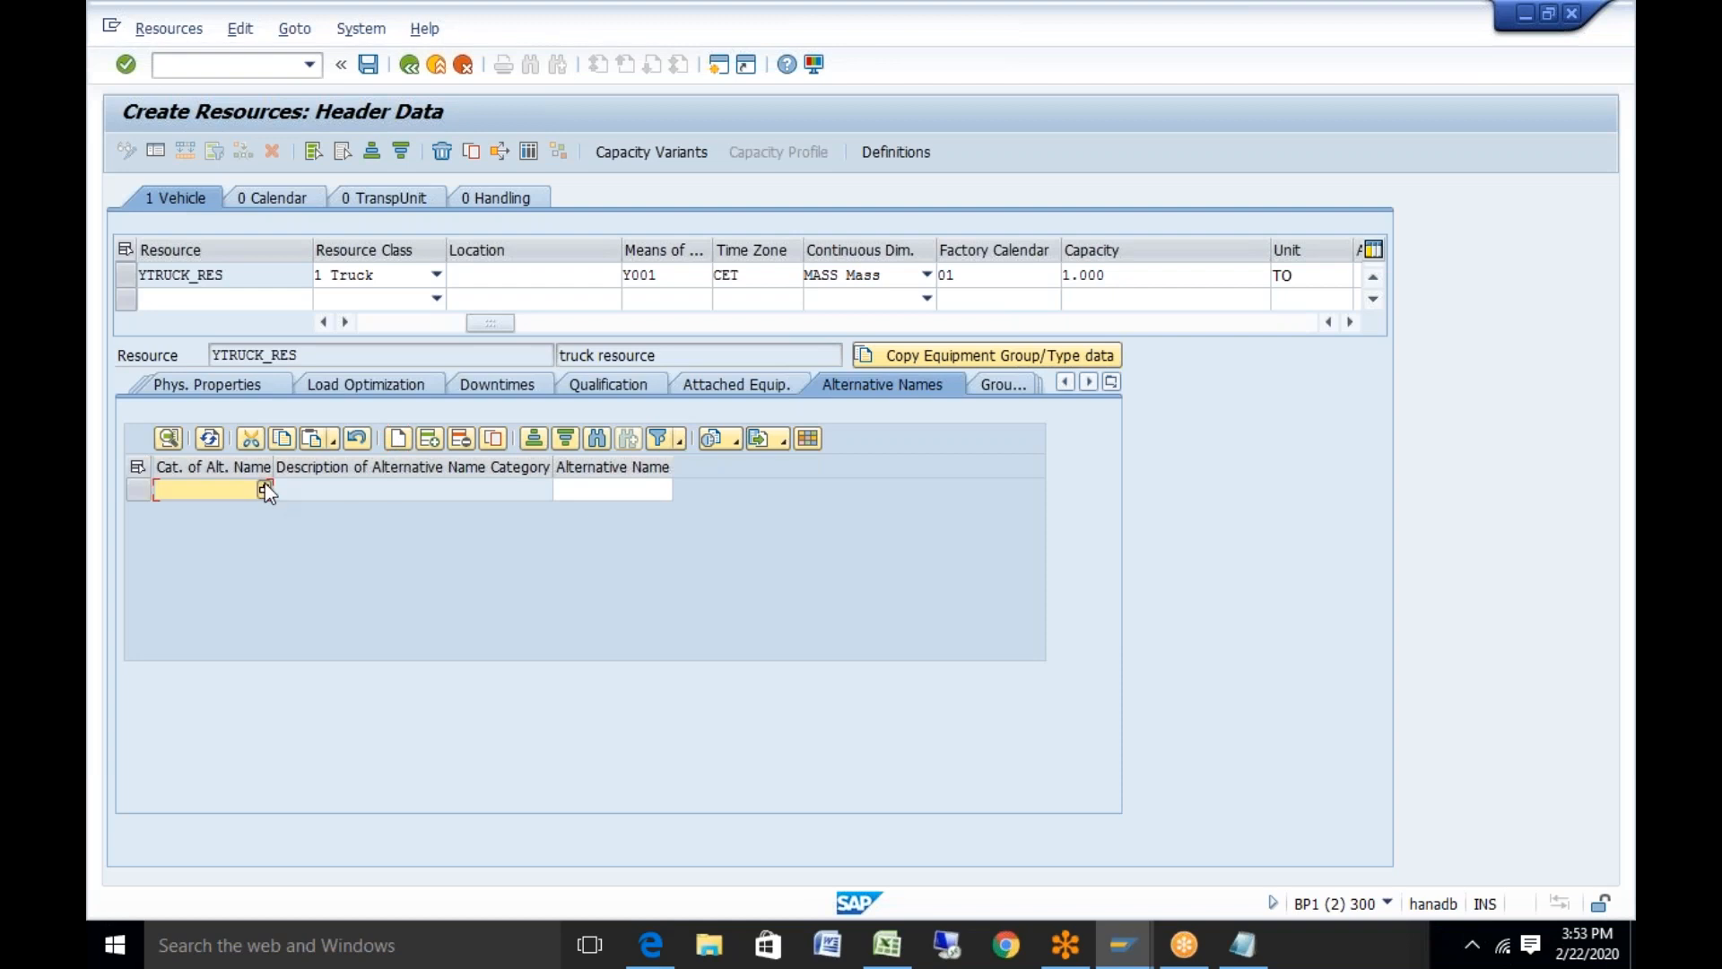
key("F4")
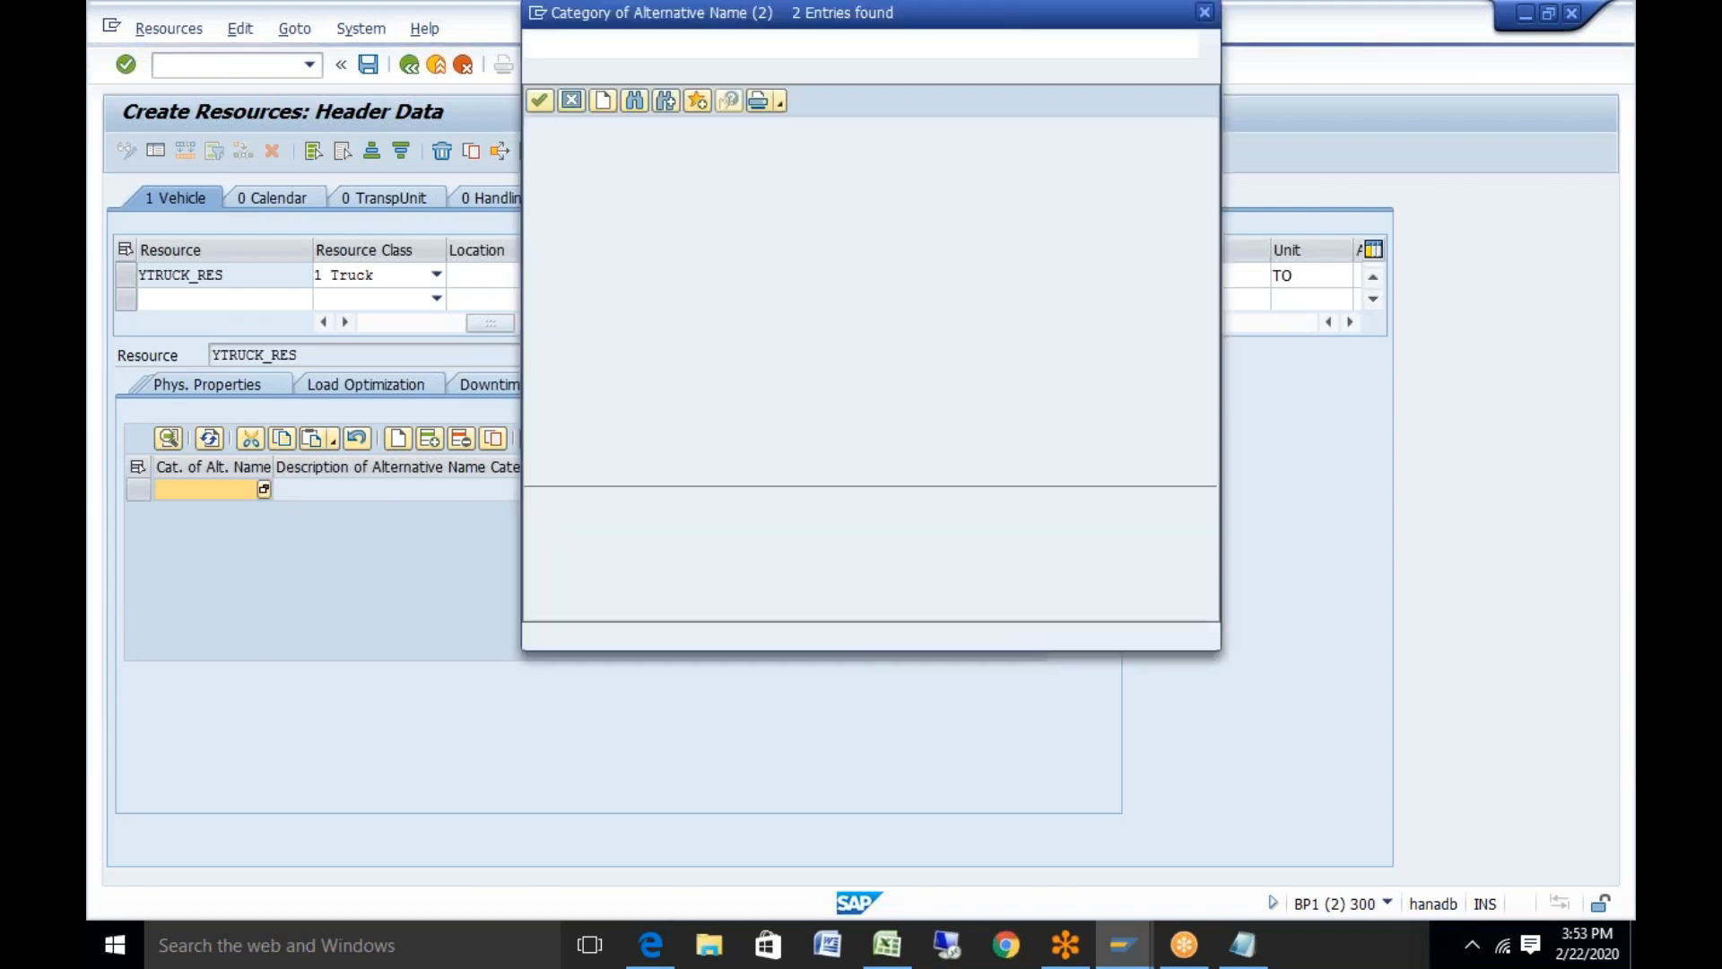
double_click(791, 157)
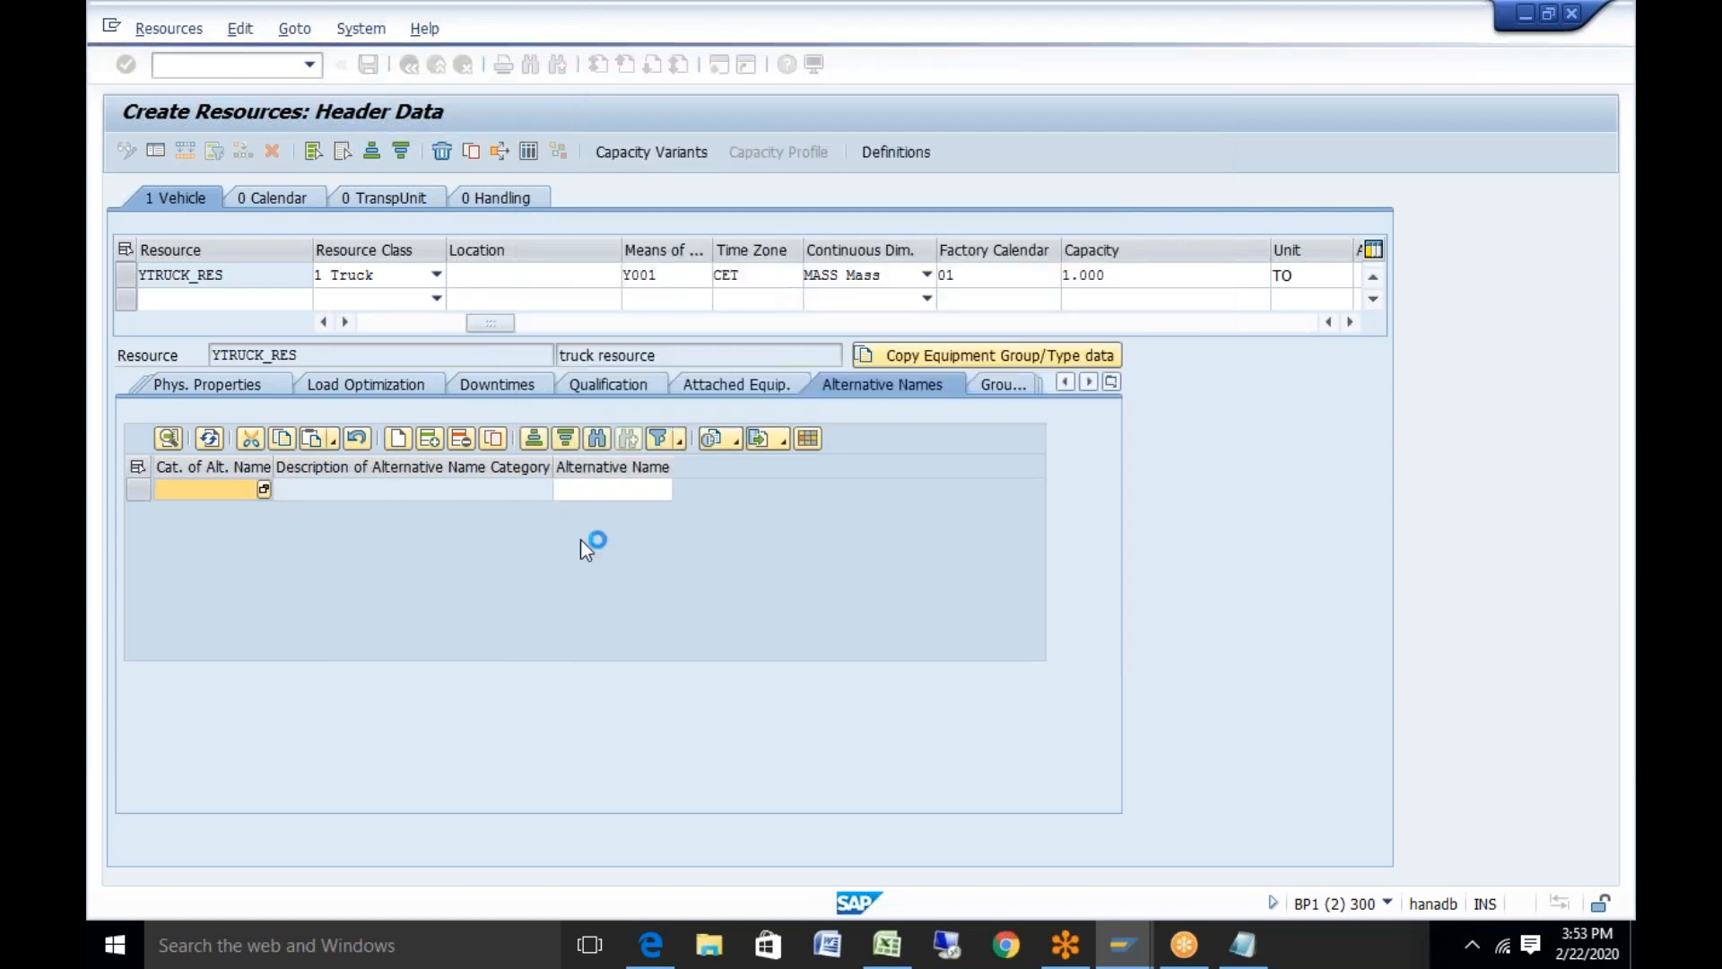
left_click(625, 488)
type("test")
key("Return")
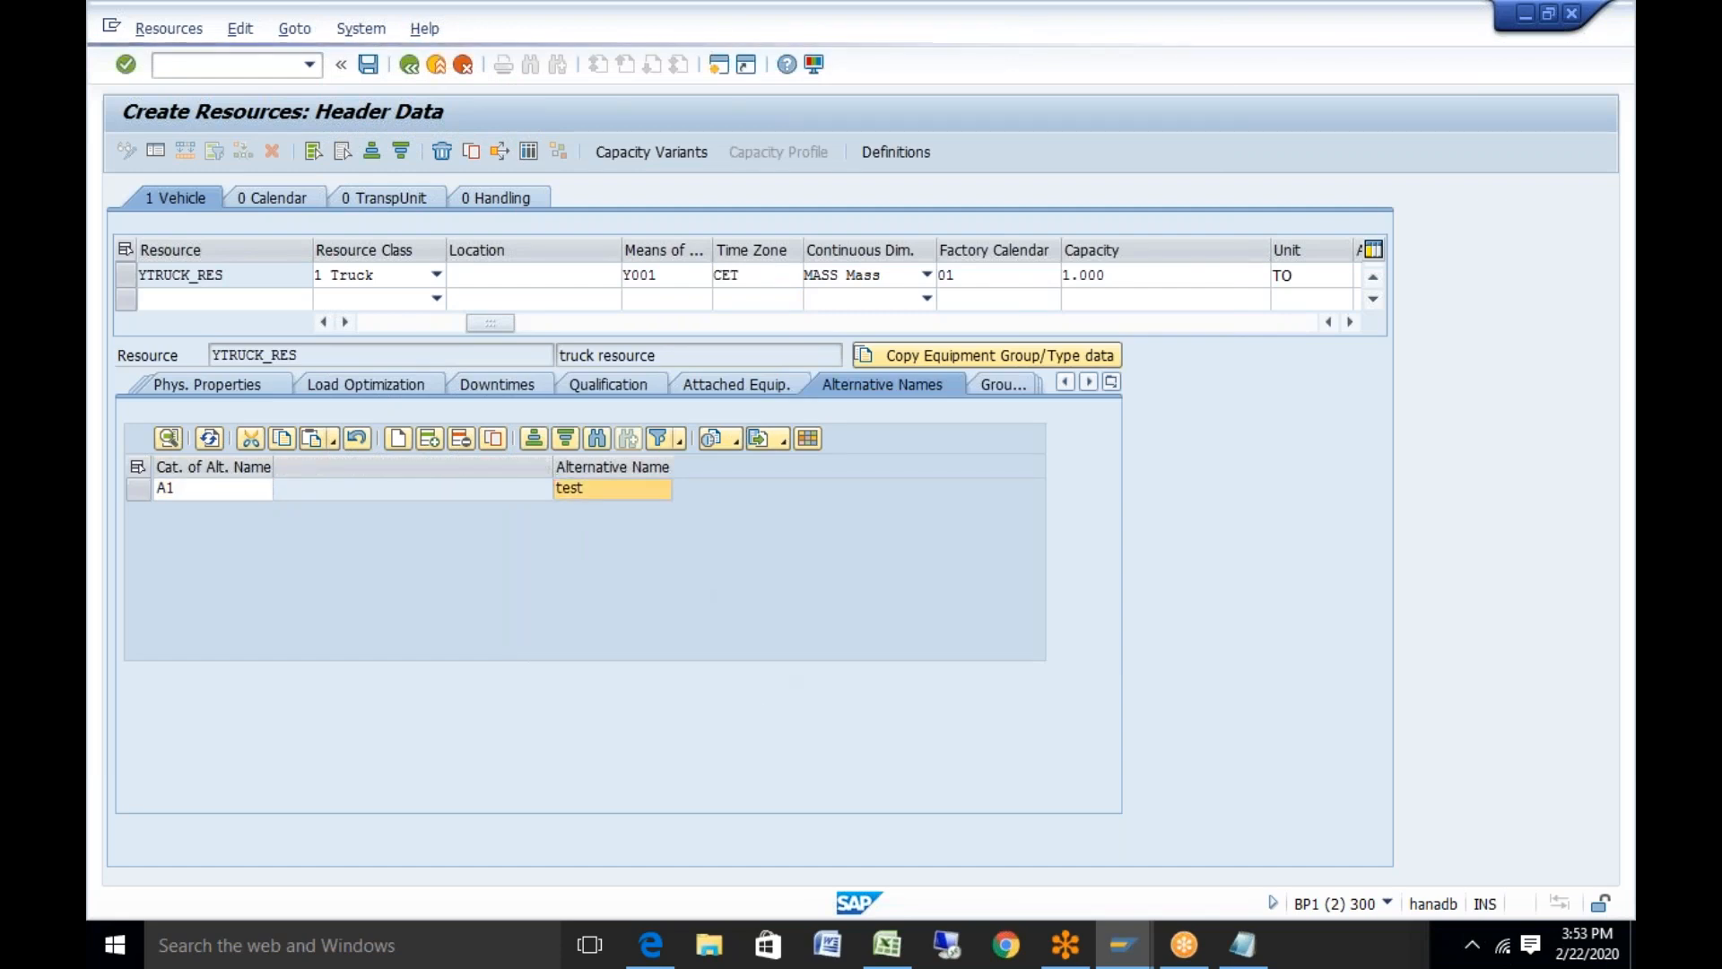
left_click(362, 62)
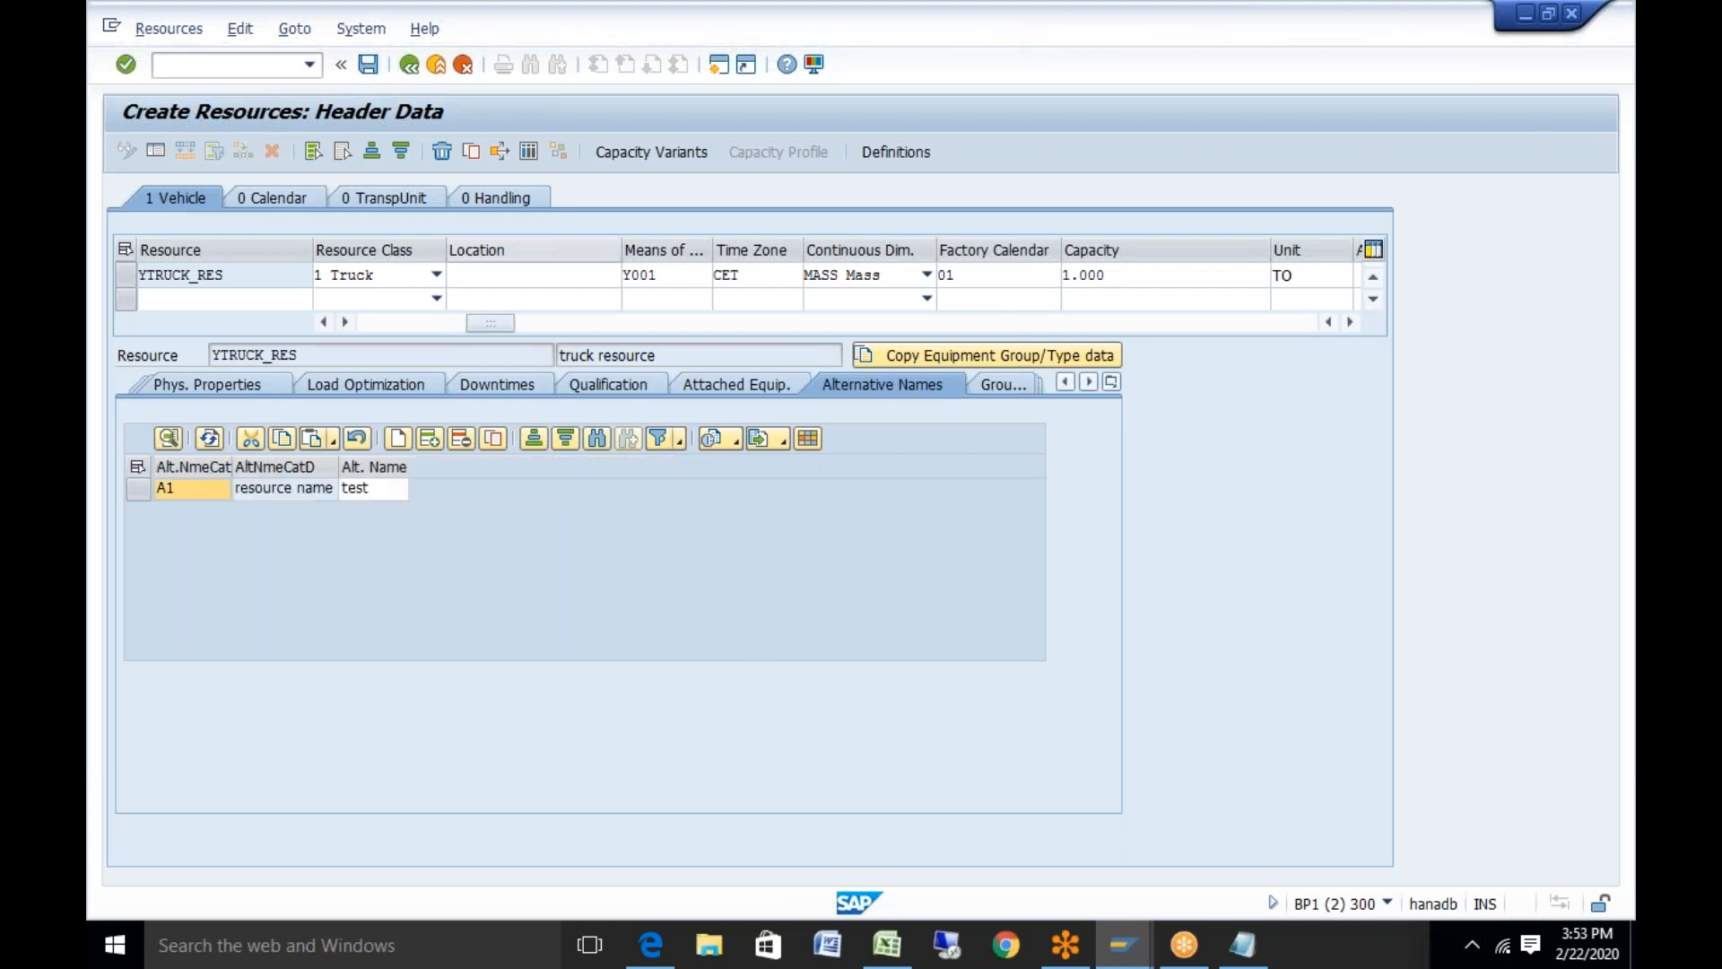
Copy YTRUCK_RES into Excel cell B14
left_click_drag(228, 274, 104, 274)
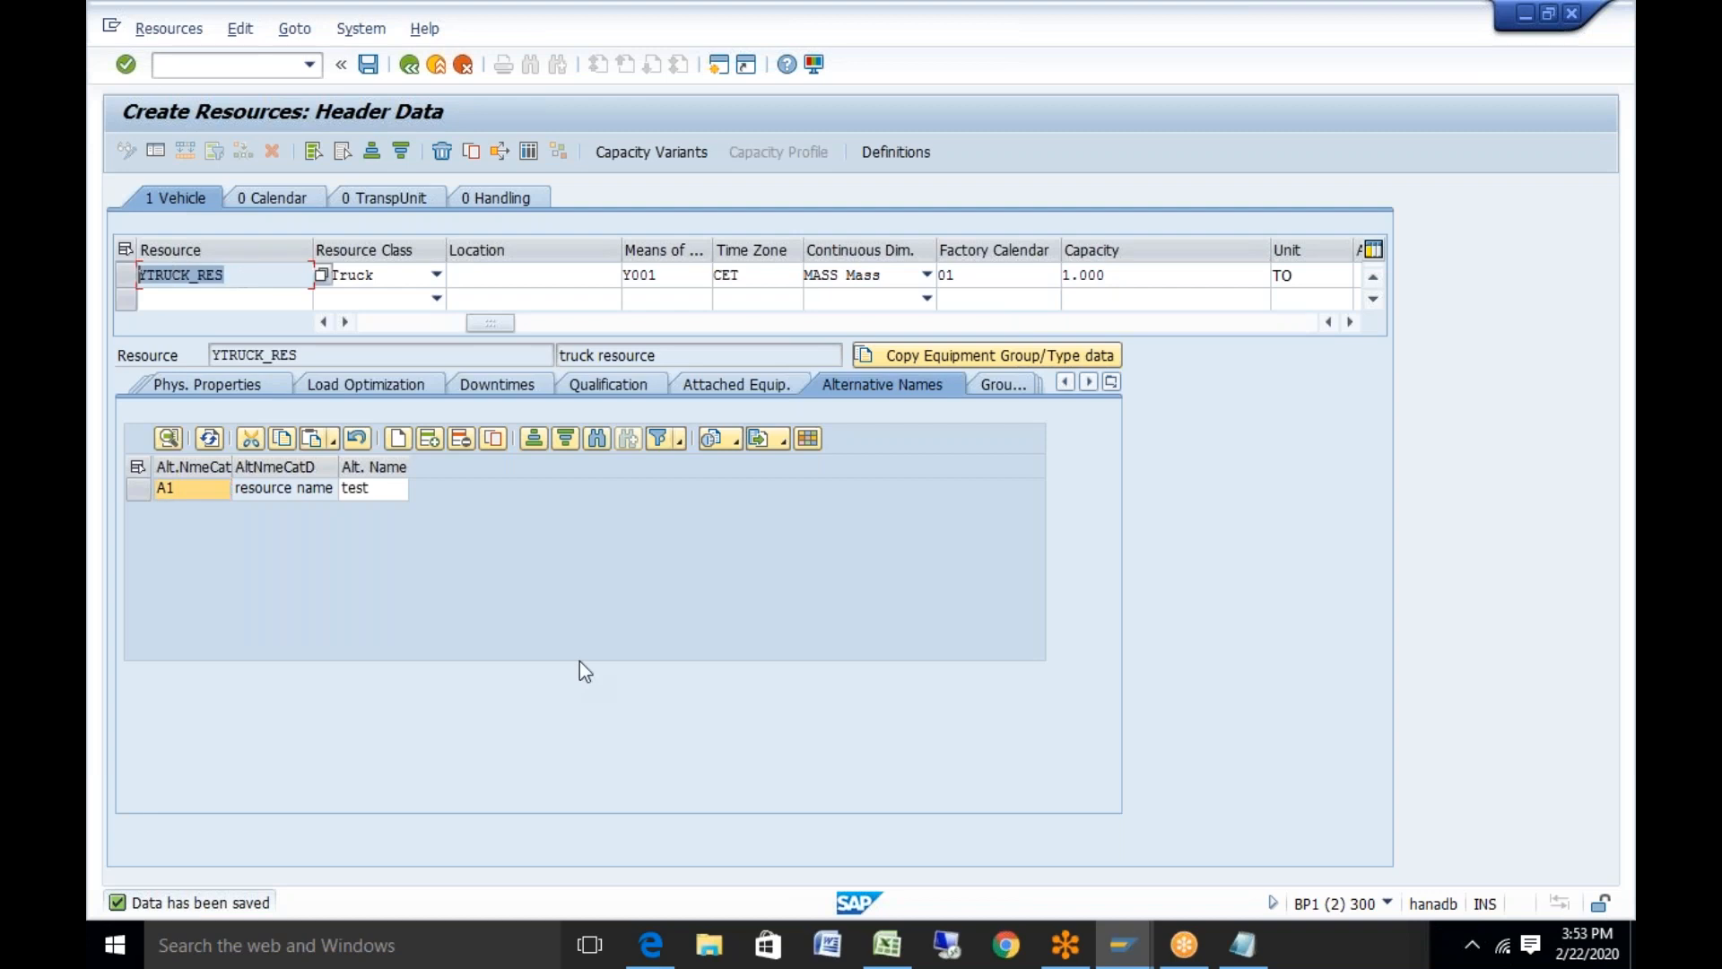
key("ctrl+c")
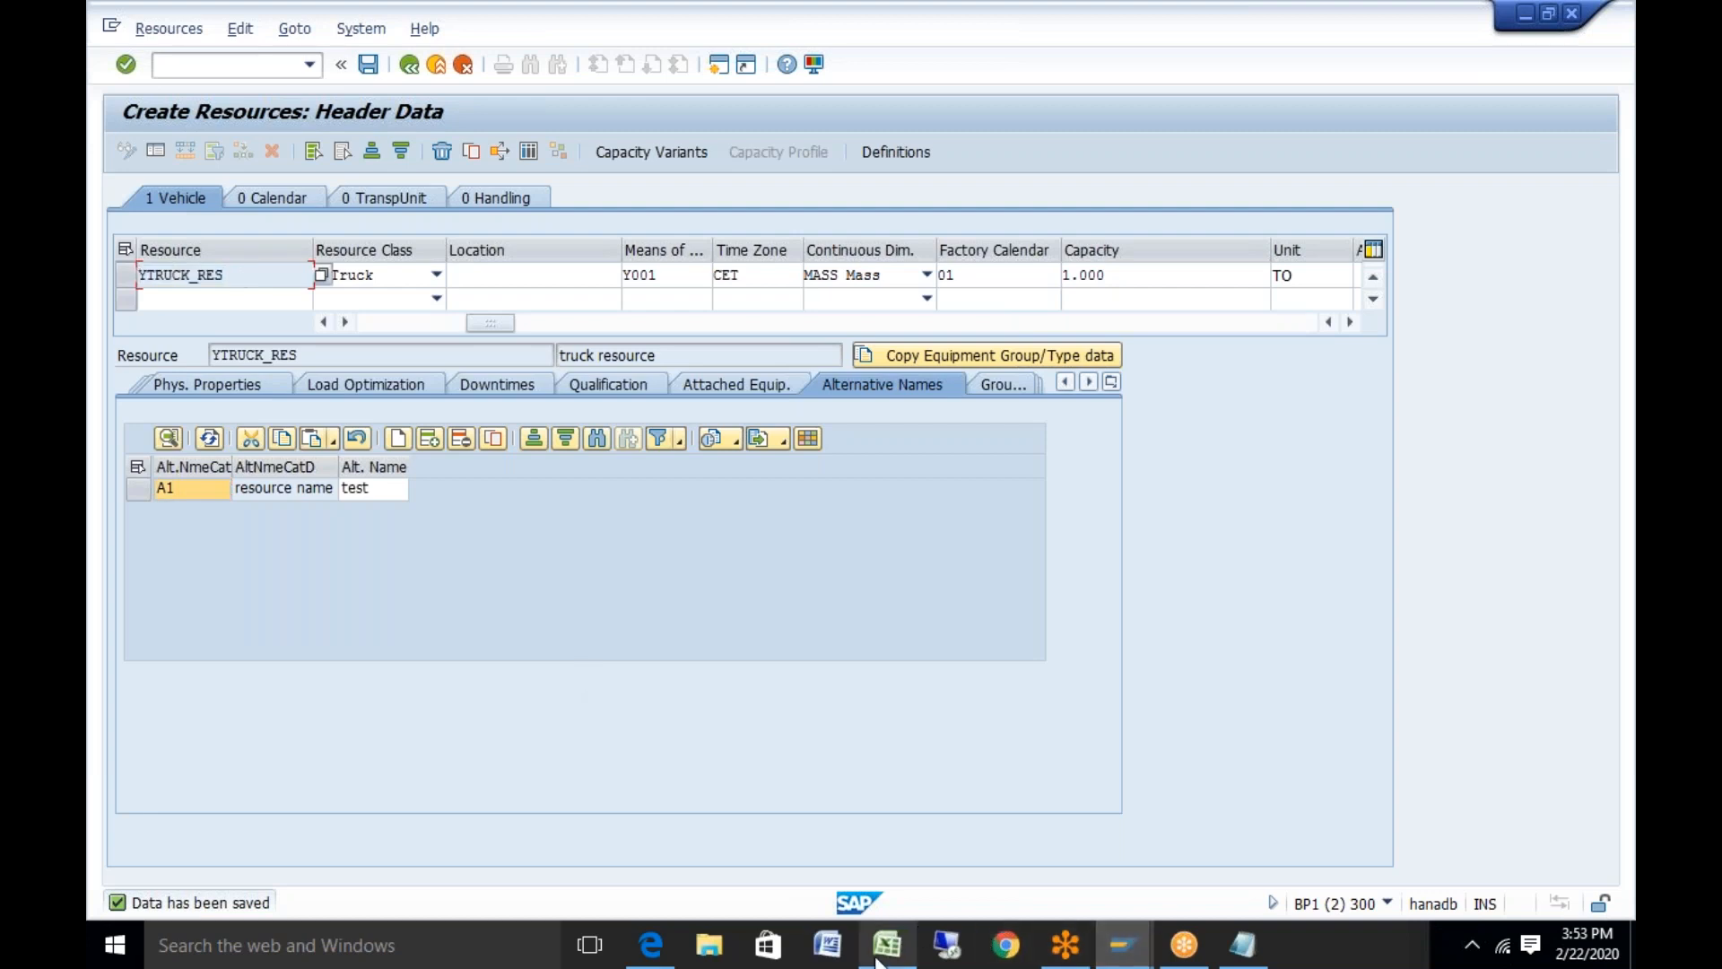
left_click(895, 924)
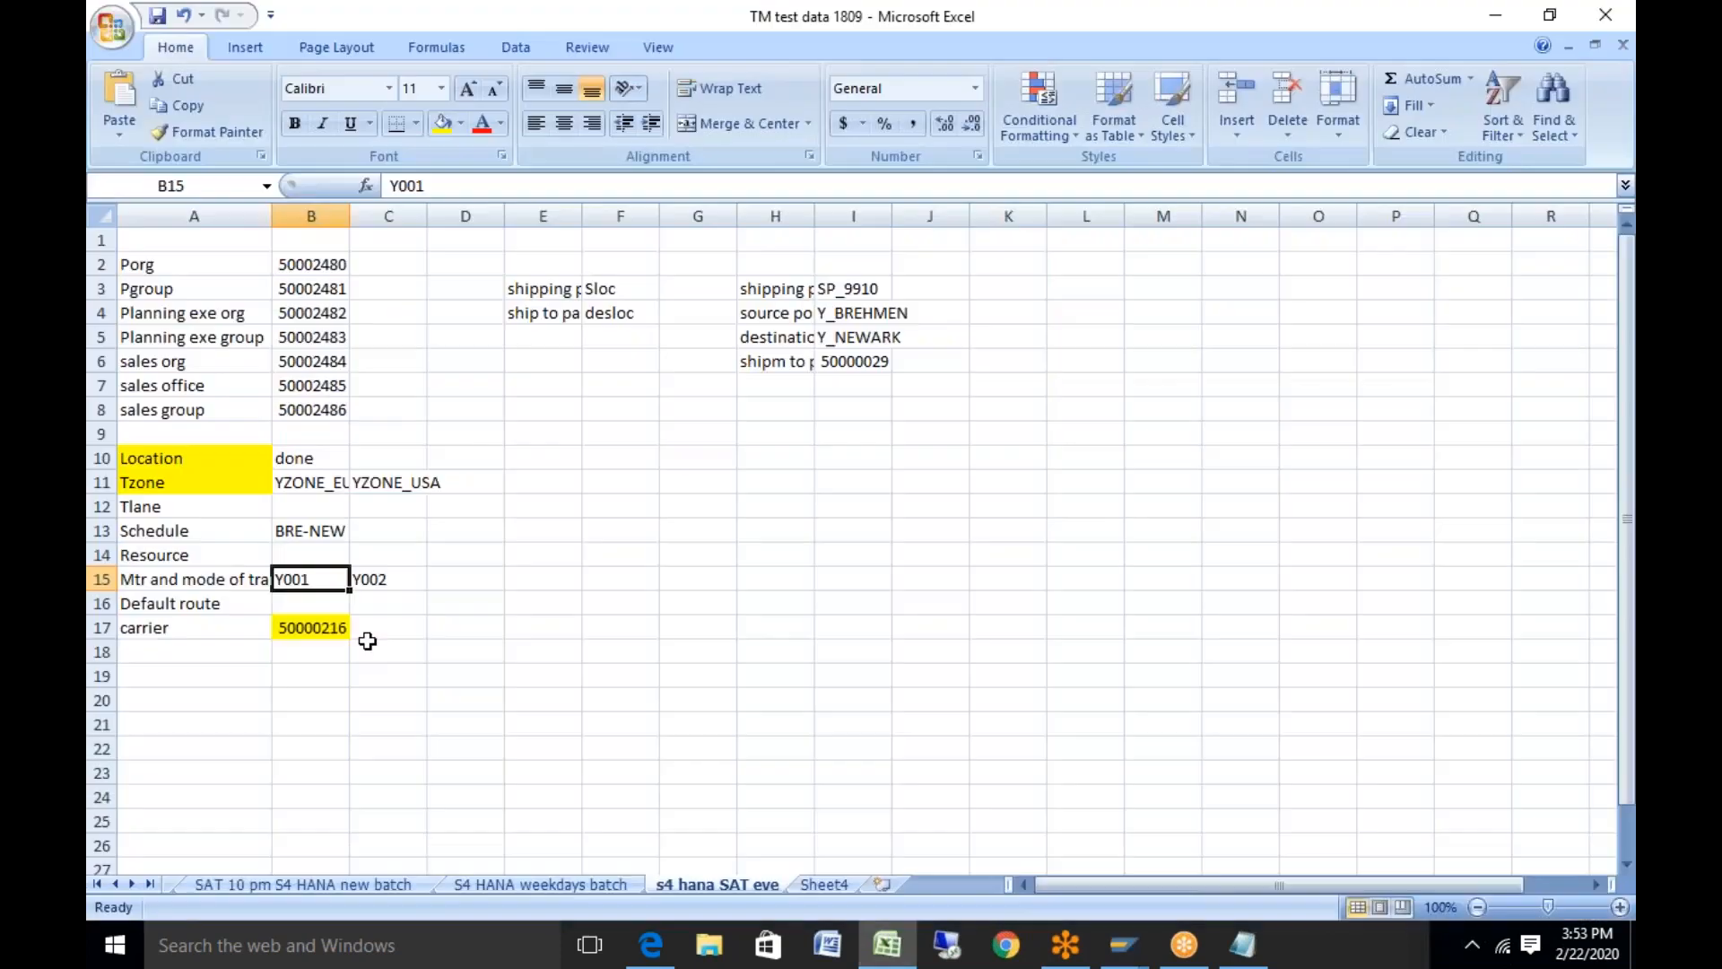
left_click(311, 555)
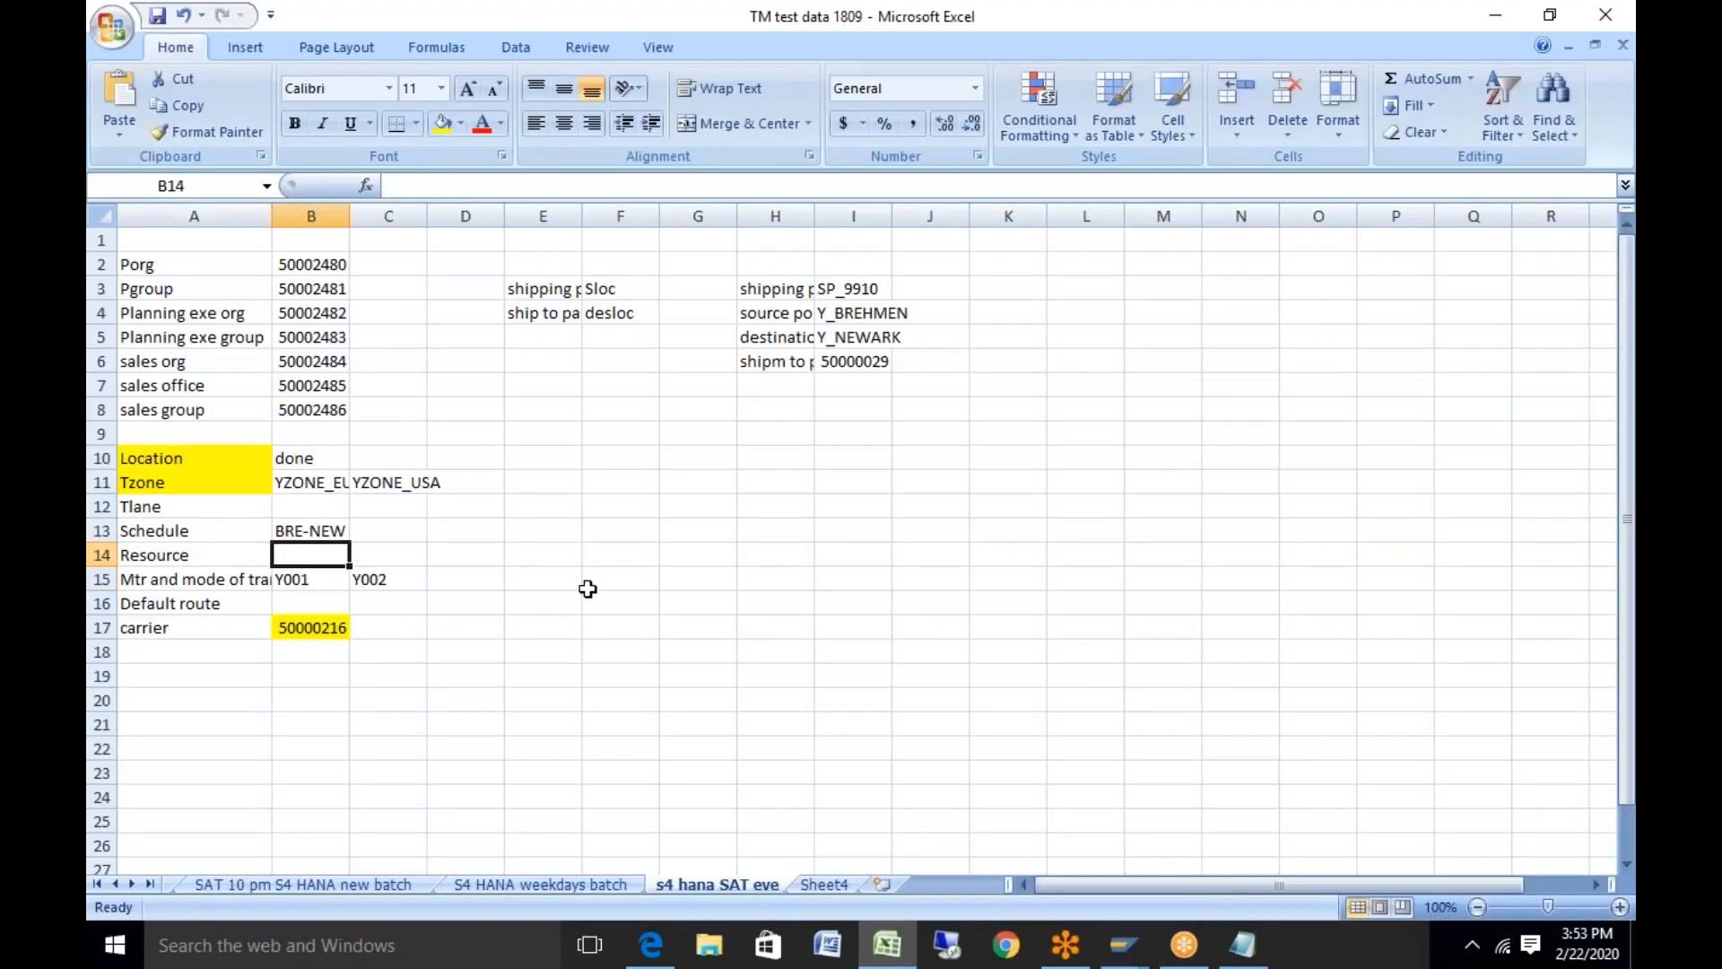
key("ctrl+v")
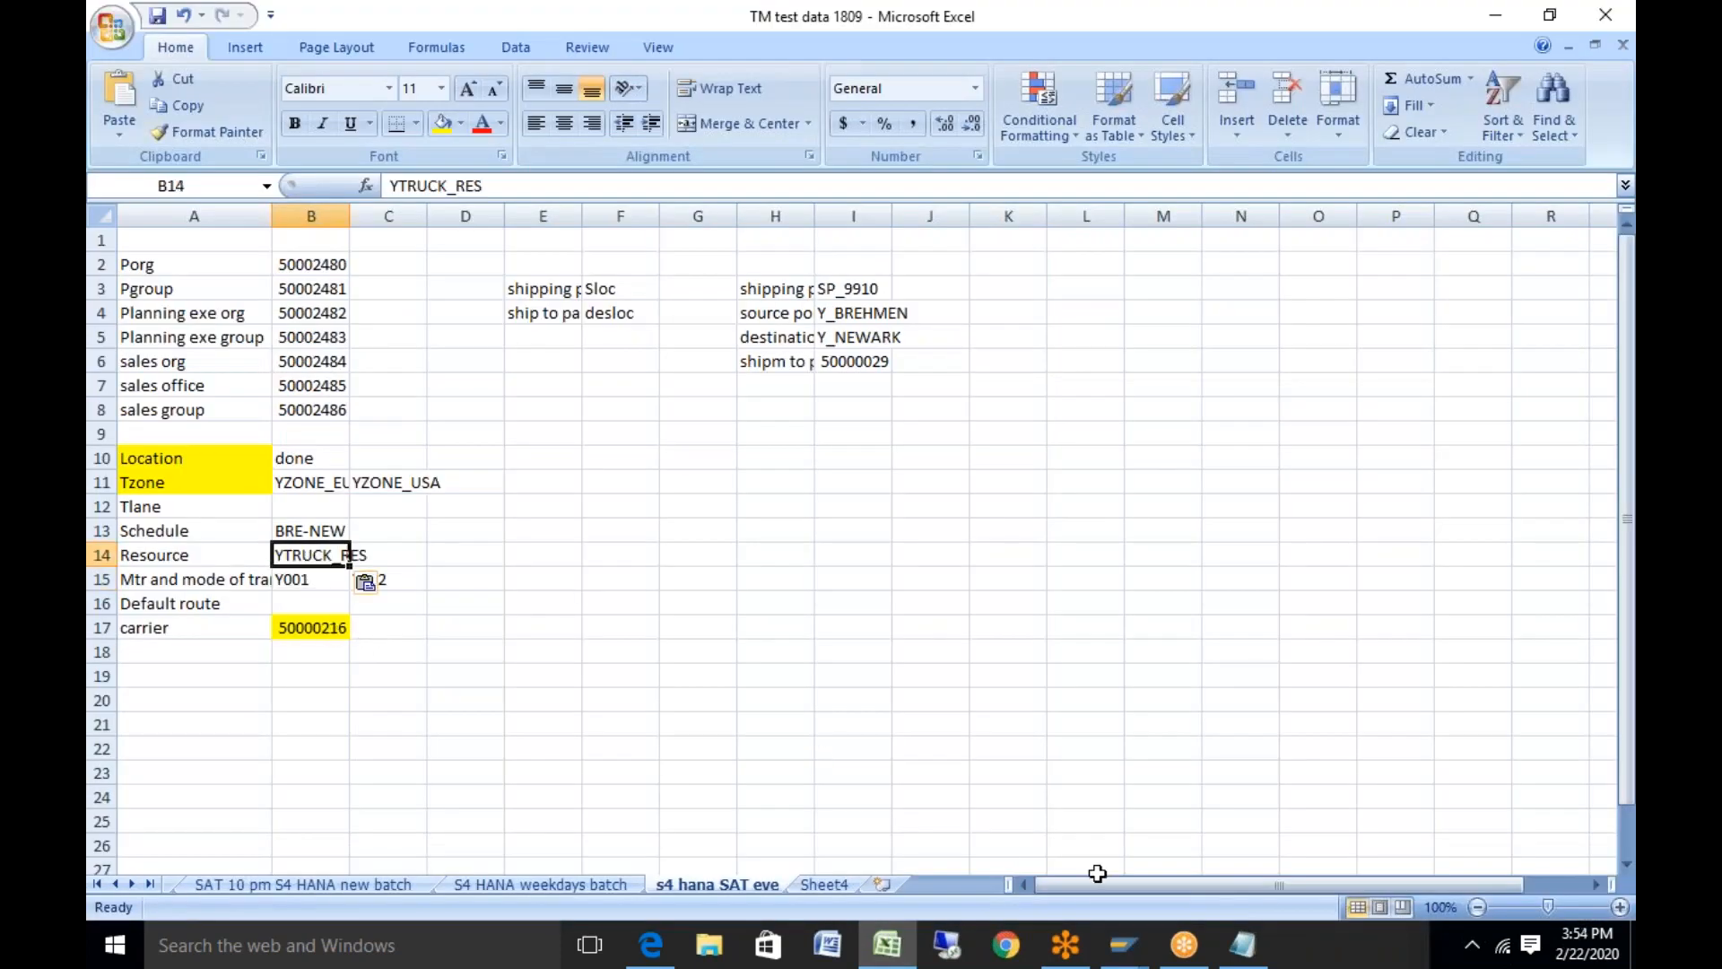
mouse_move(1123, 950)
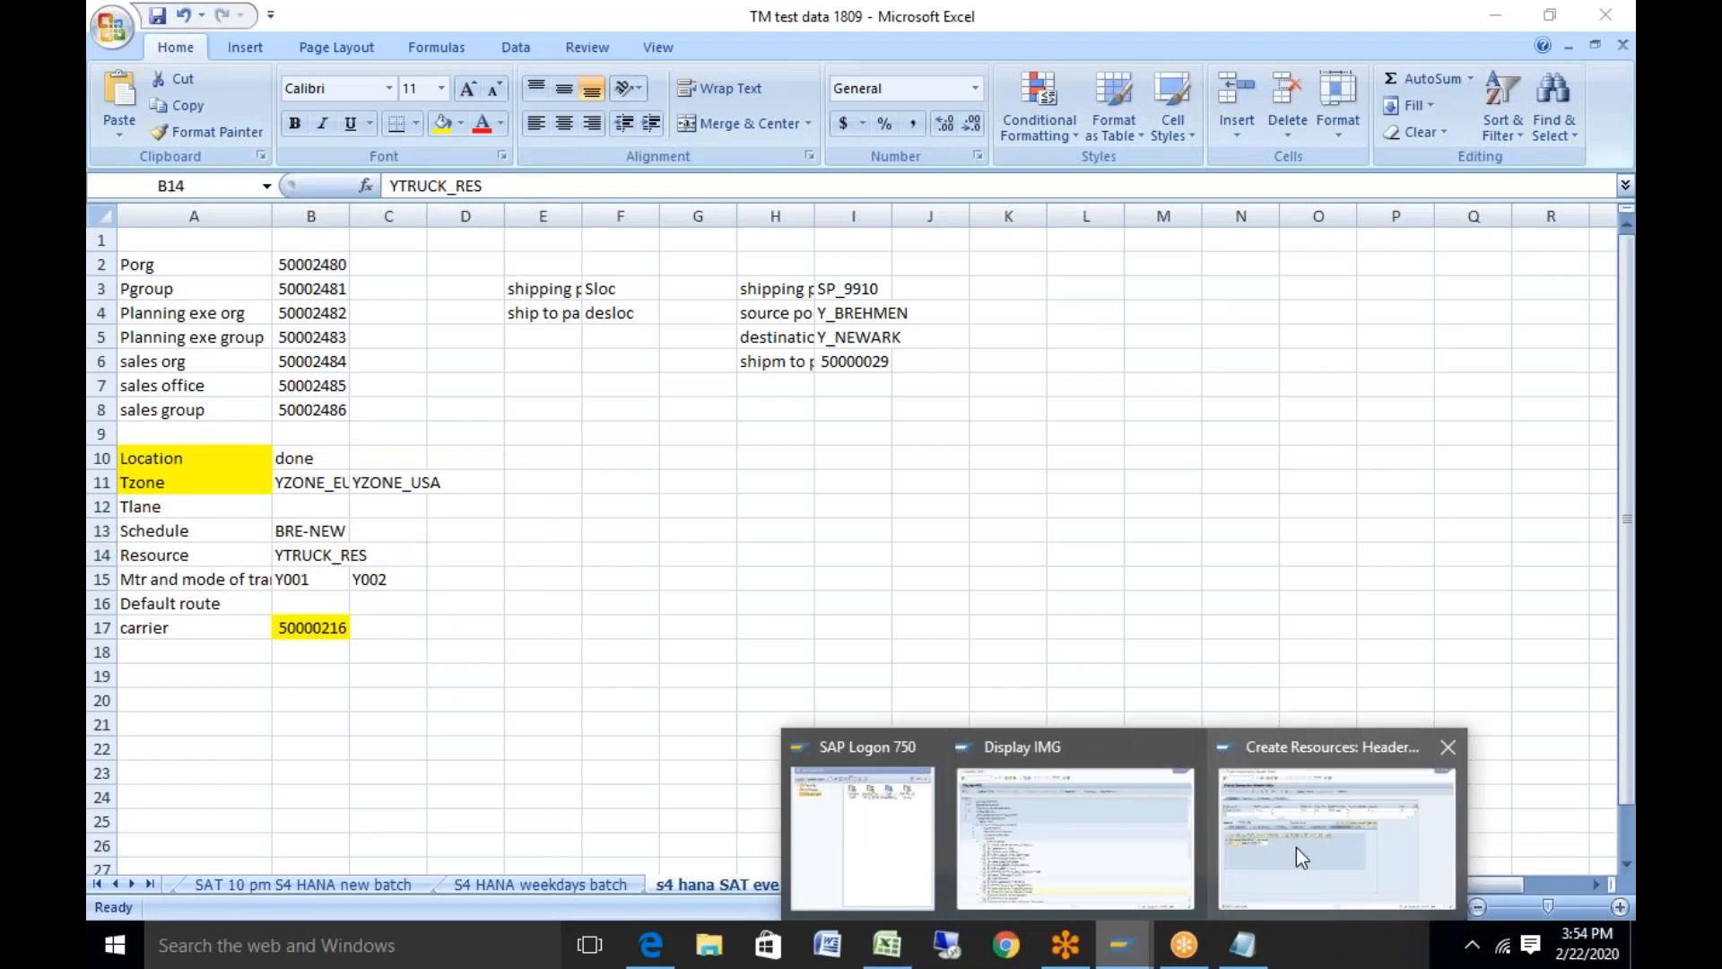
left_click(1295, 847)
Back on the selection screen, set Resource Class to 05 Vessel
left_click(410, 65)
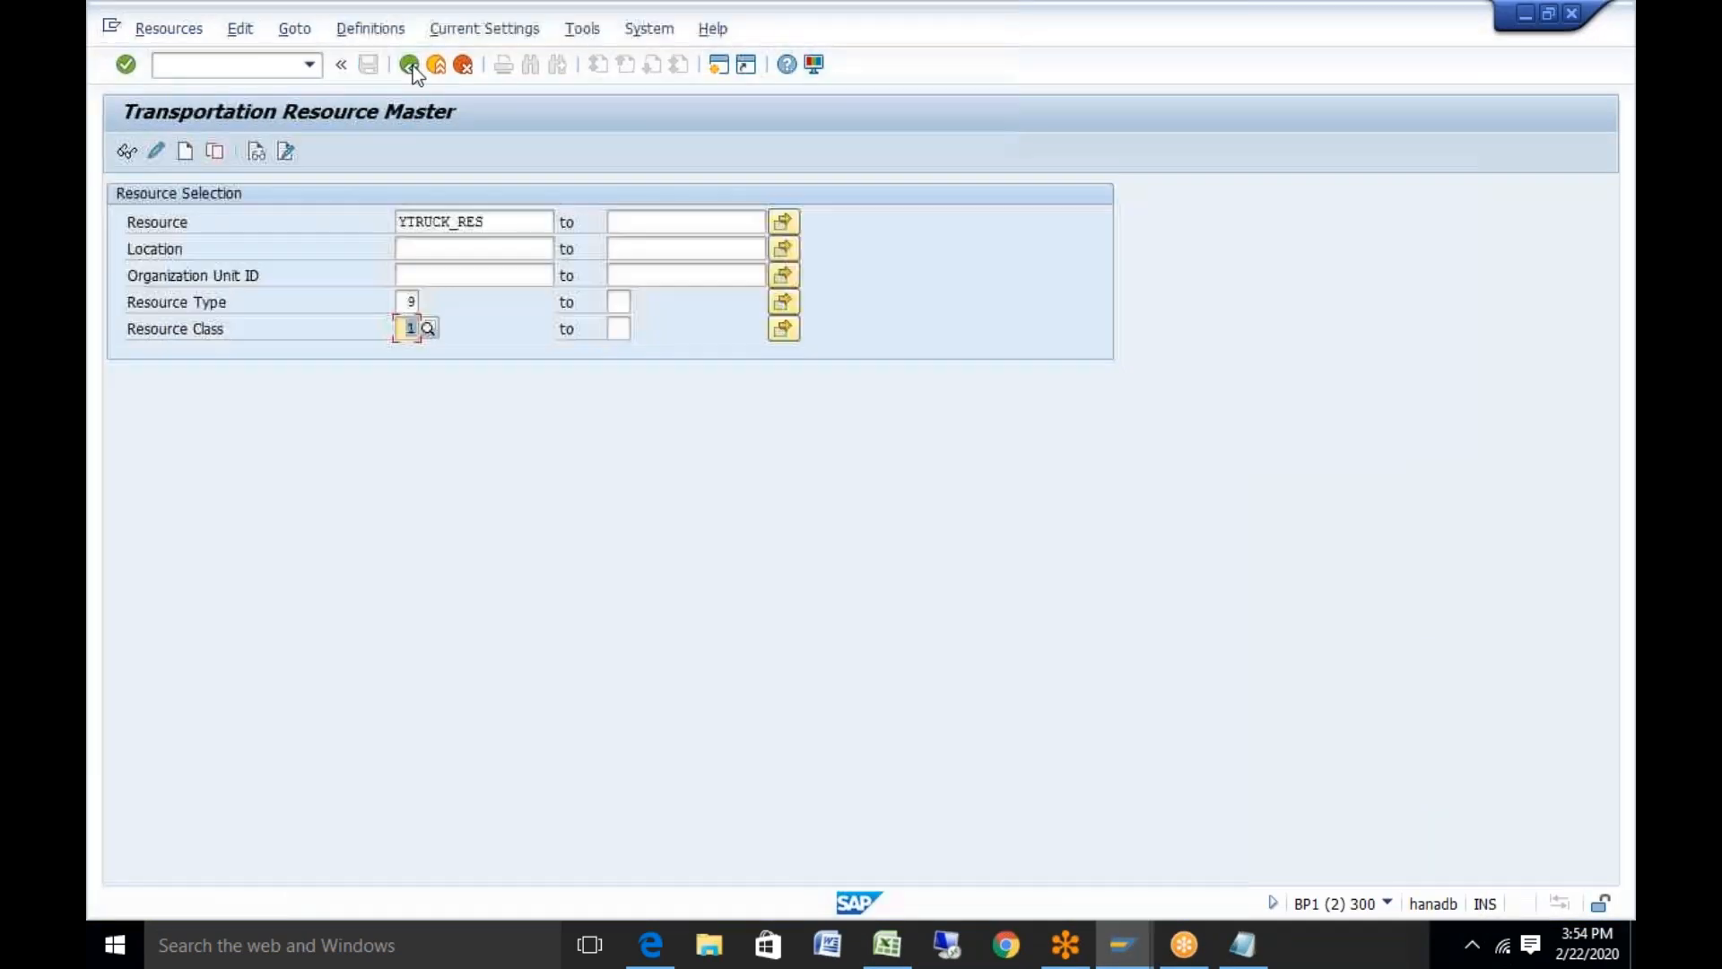
left_click(413, 304)
left_click(412, 328)
left_click(428, 326)
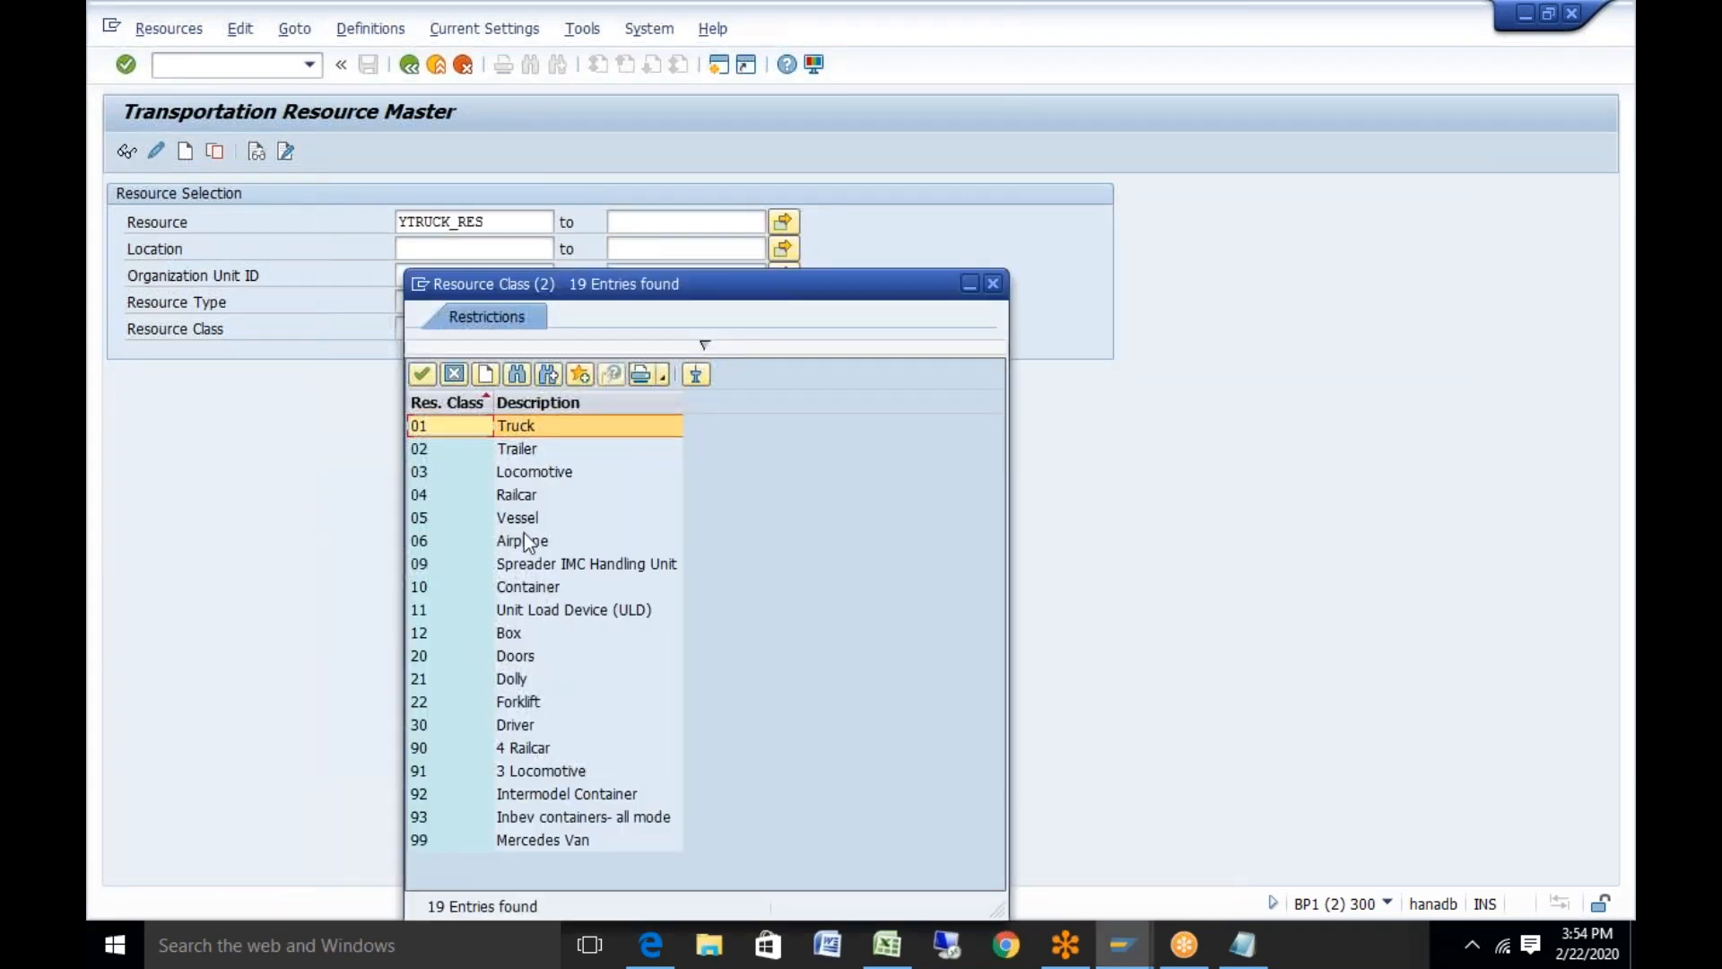
double_click(525, 514)
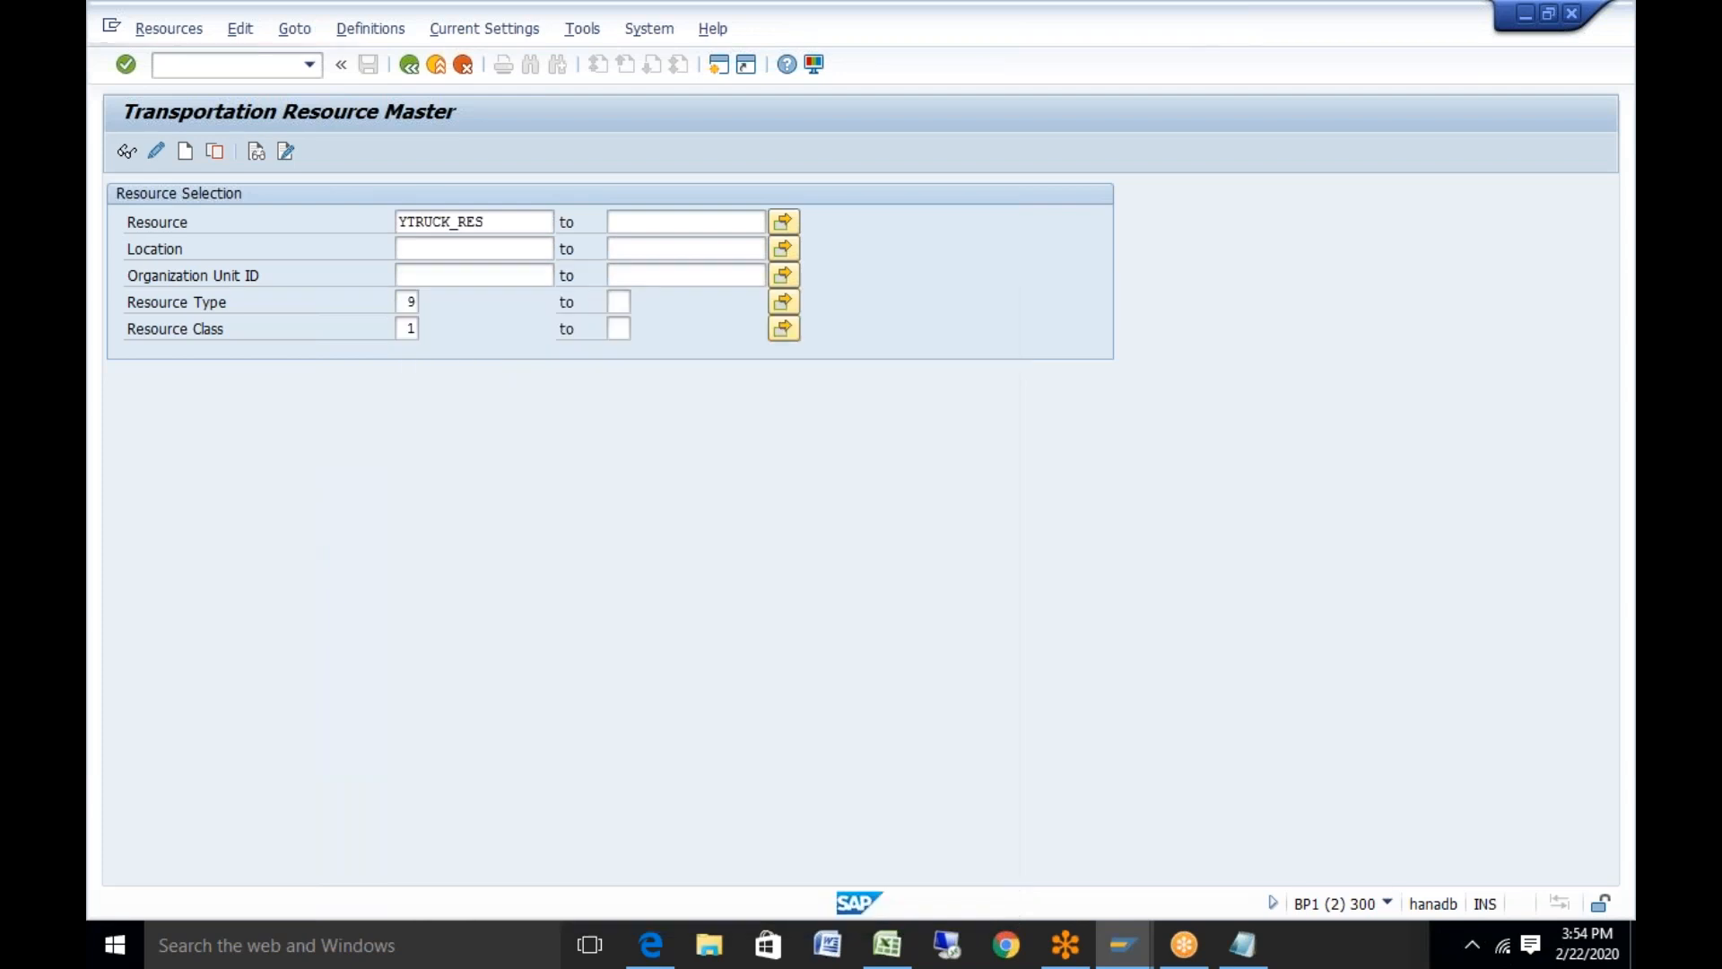
Change the resource ID to YVES_RES and create it
left_click(447, 223)
key("BackSpace")
key("BackSpace")
key("BackSpace")
key("BackSpace")
key("BackSpace")
type("VES")
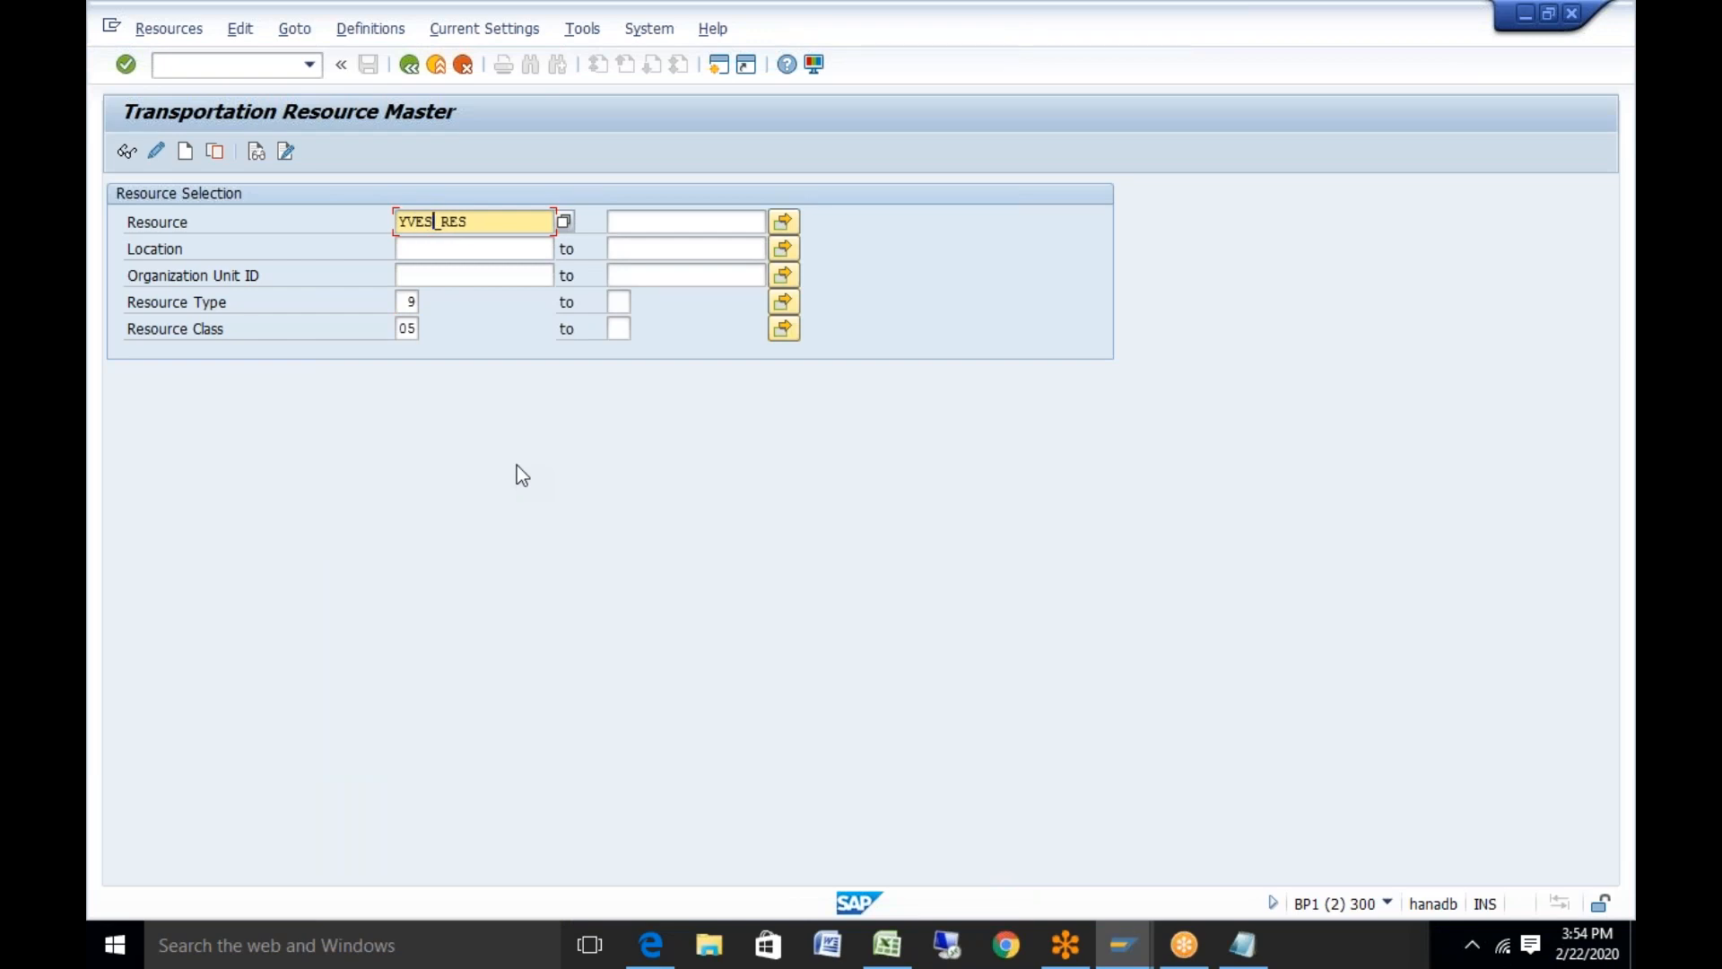
left_click(190, 154)
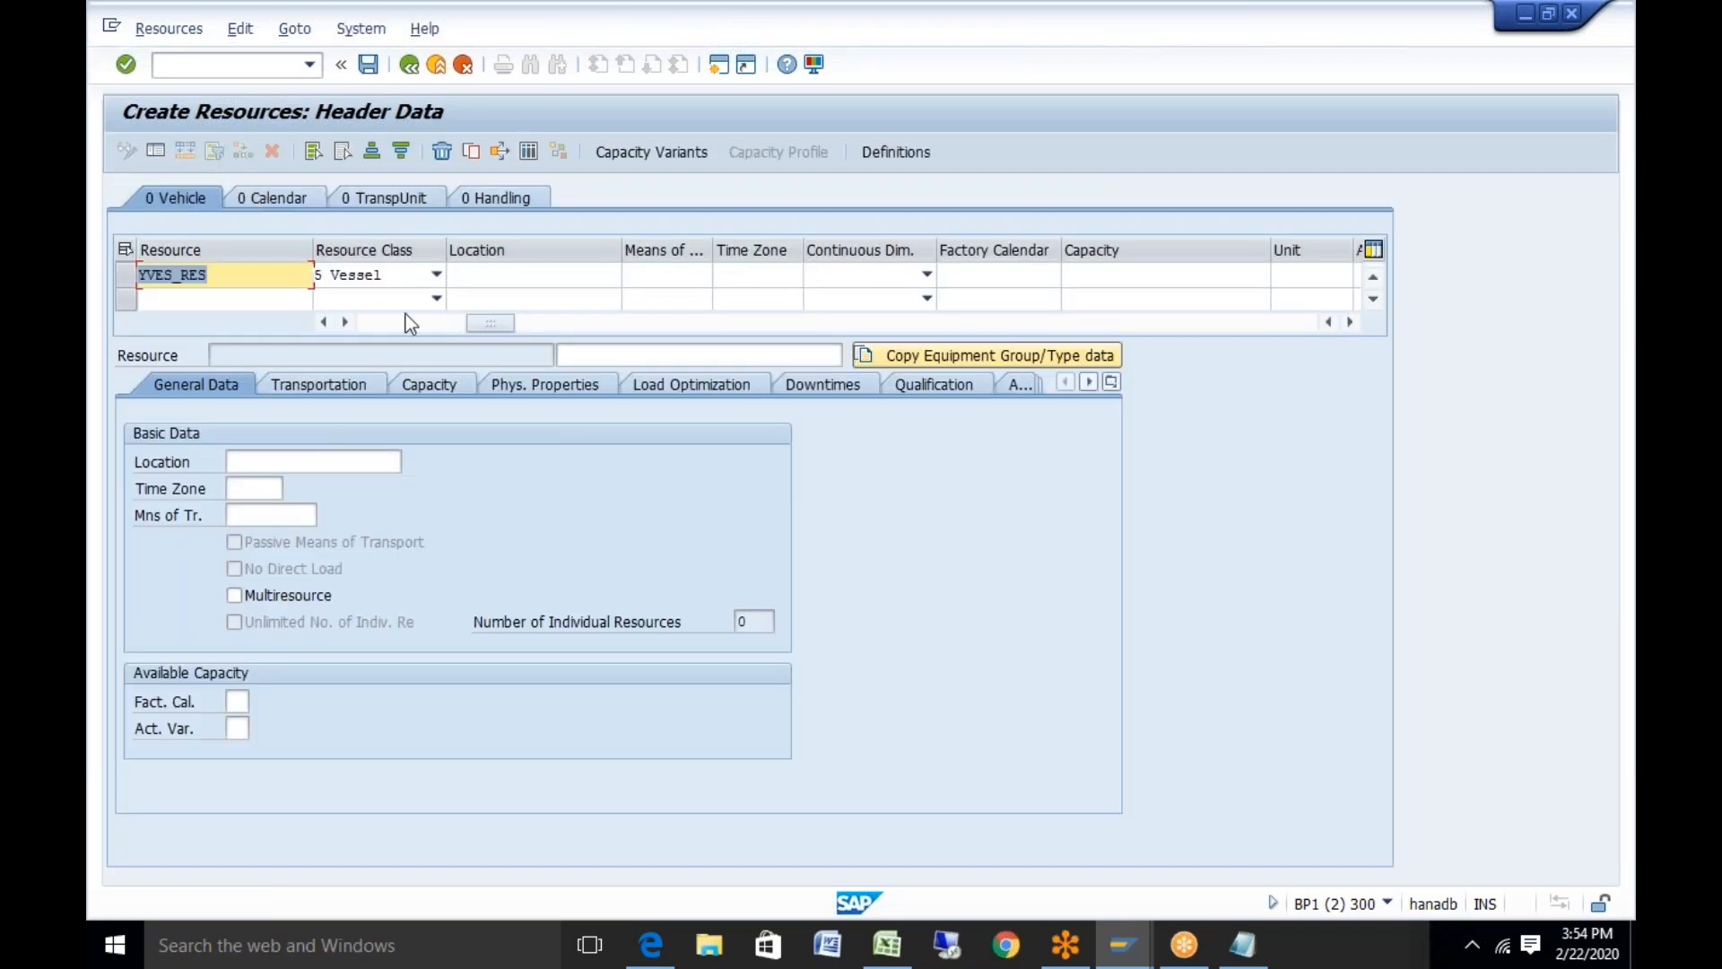
left_click(697, 276)
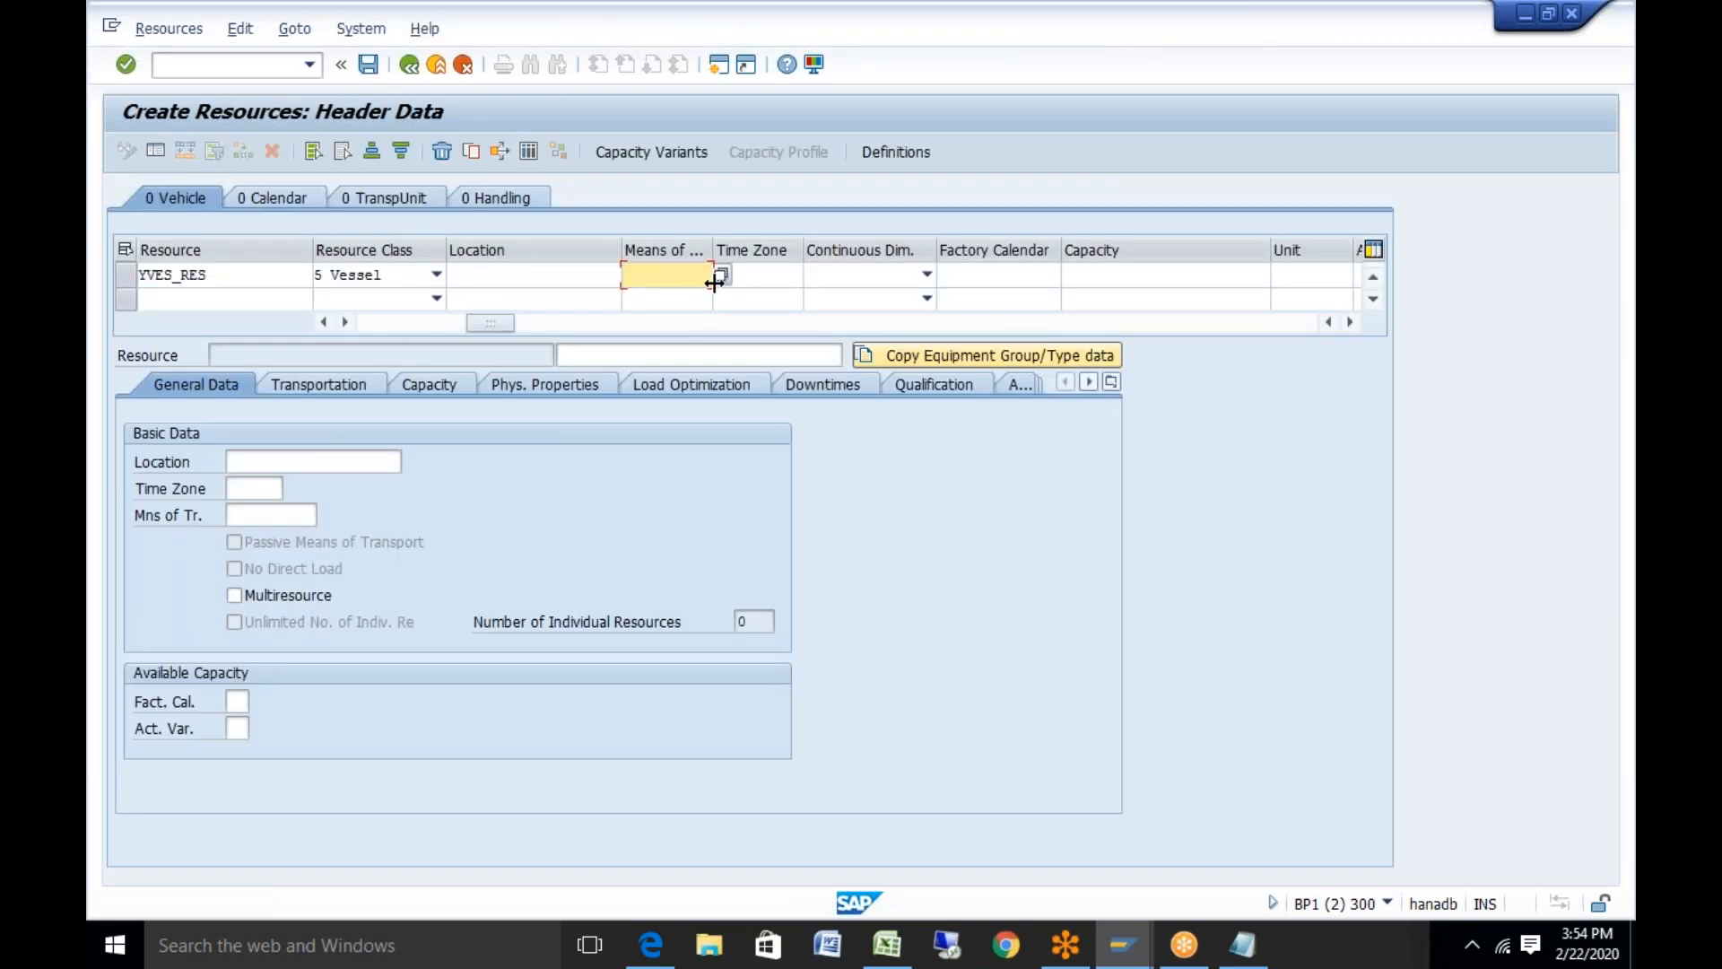
left_click(886, 949)
left_click(506, 617)
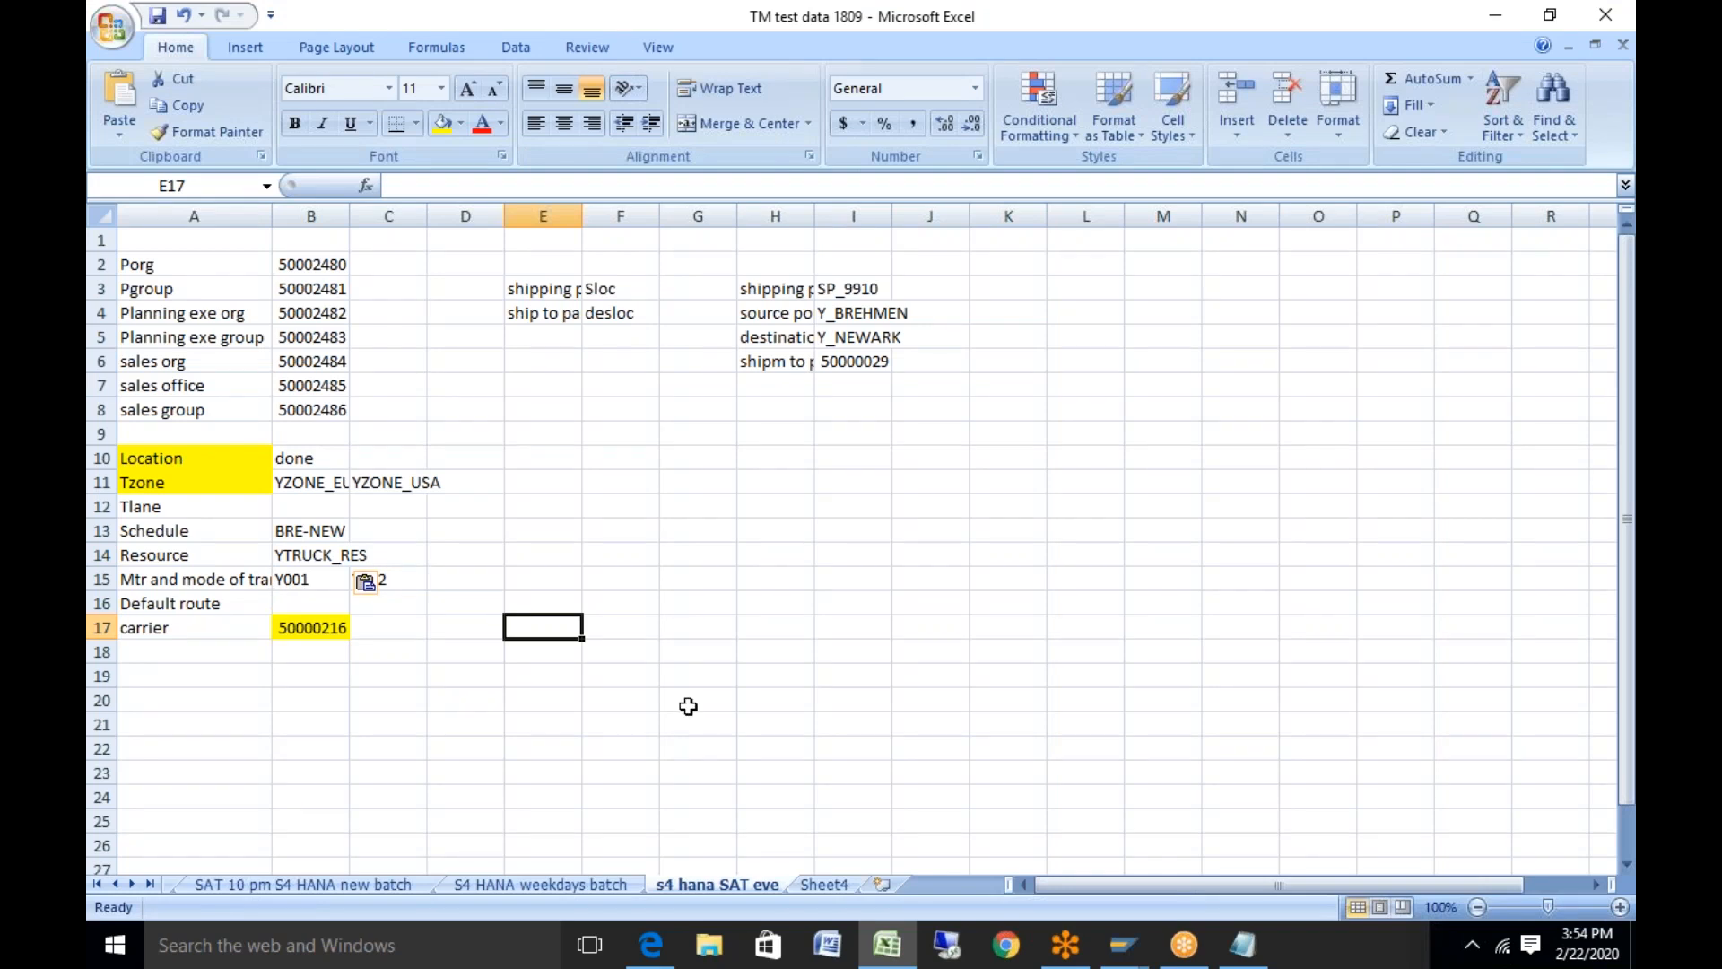
left_click(758, 749)
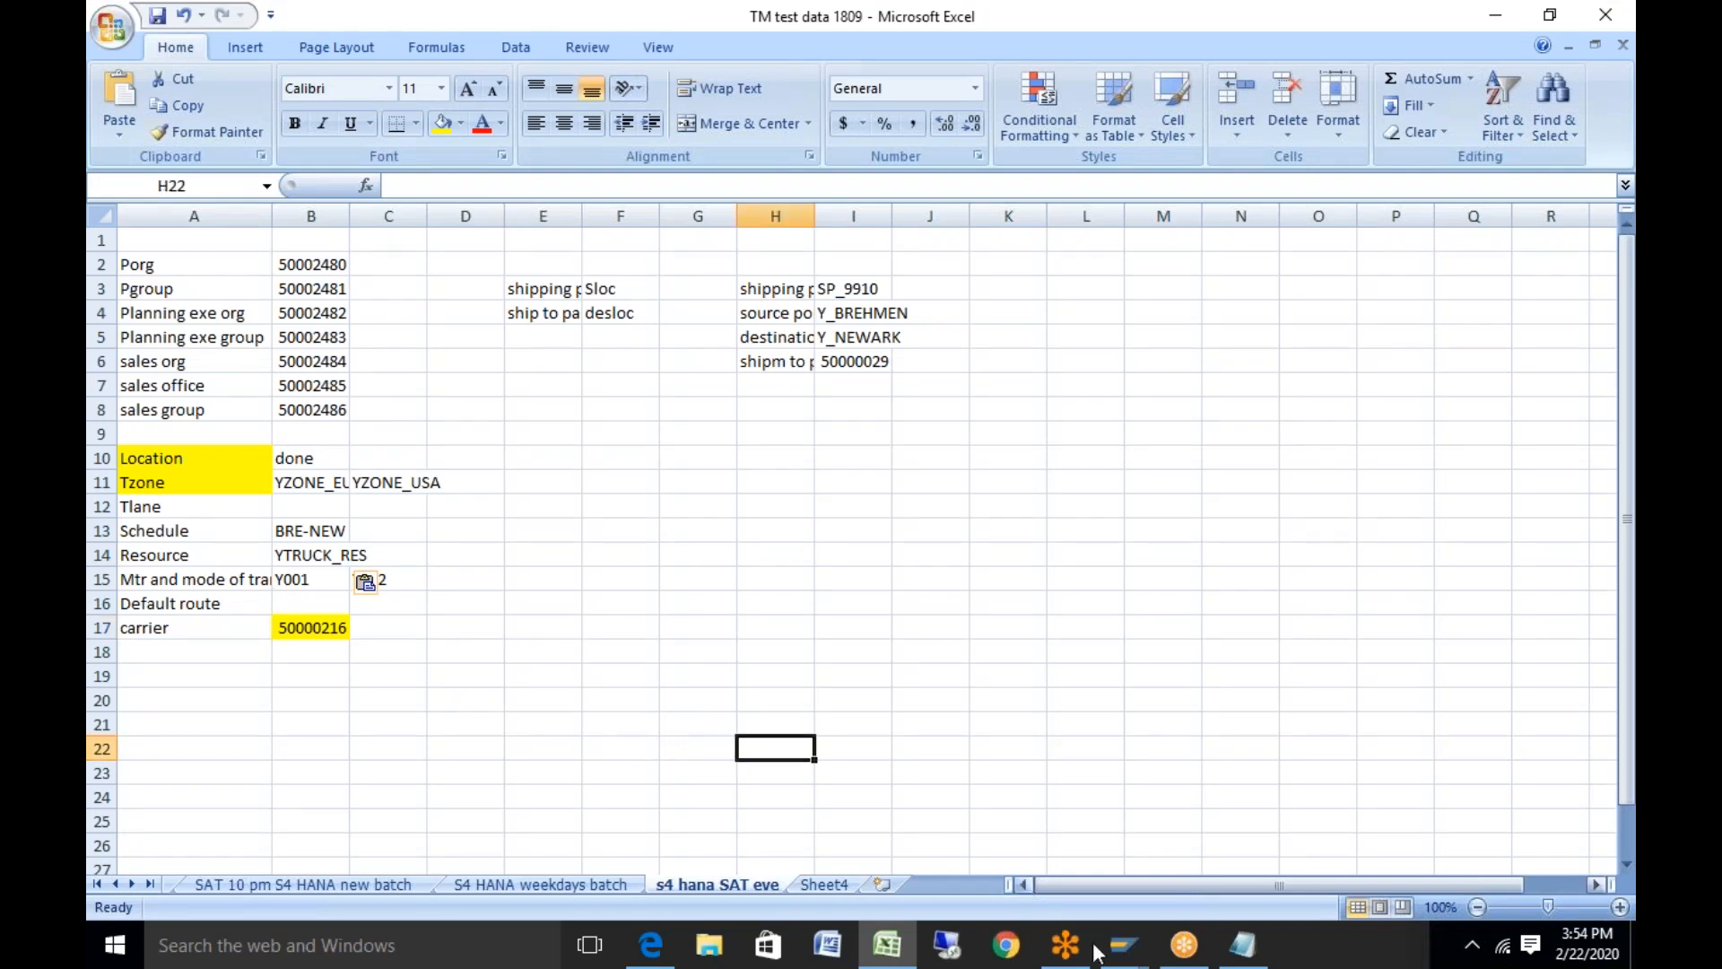
left_click(1123, 946)
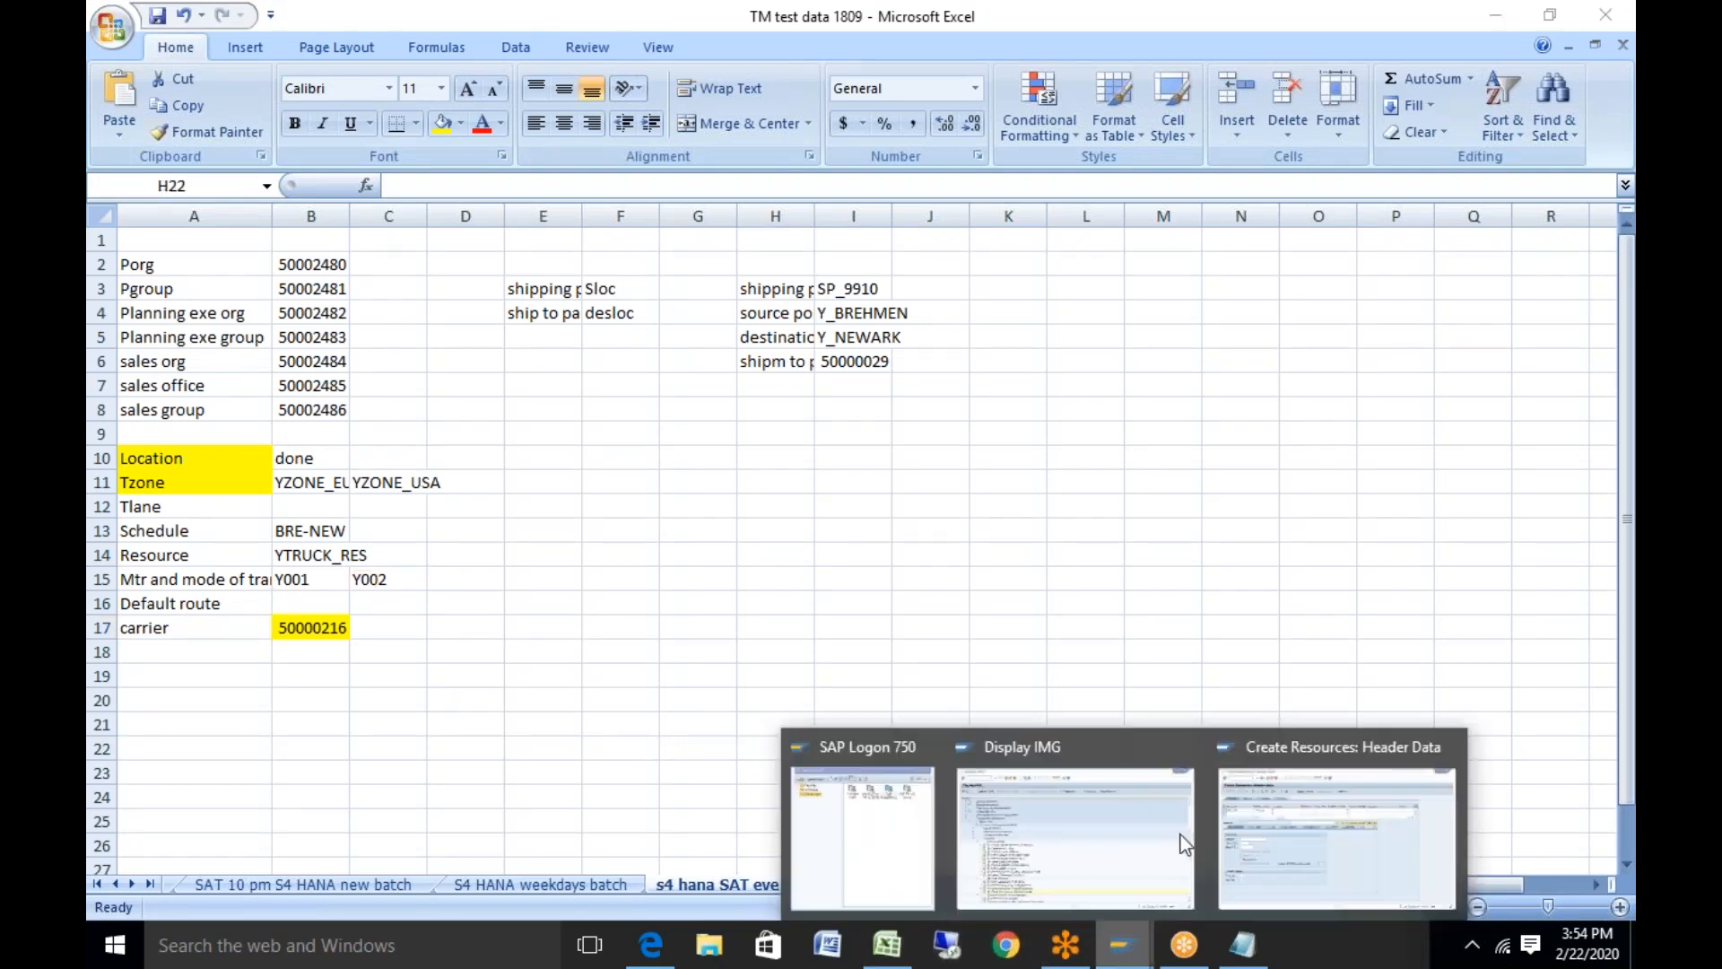
left_click(1271, 846)
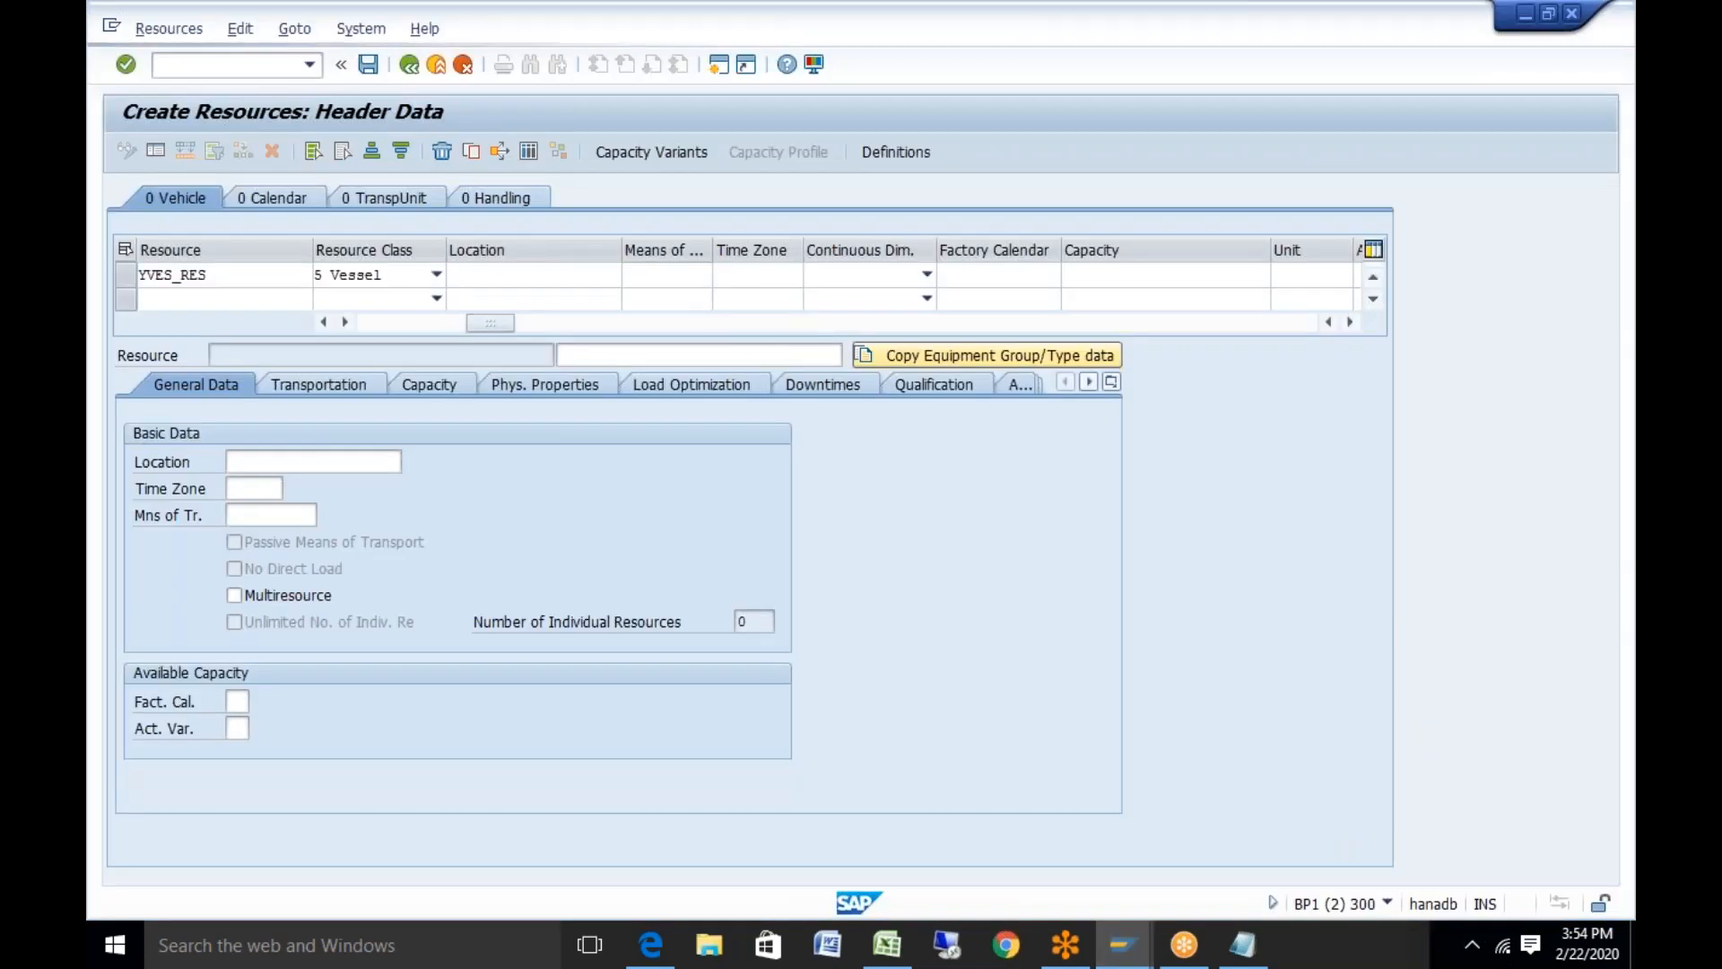
Set the vessel row to means of transport Y002 Ship, time zone CET and continuous dimension Mass
key("F4")
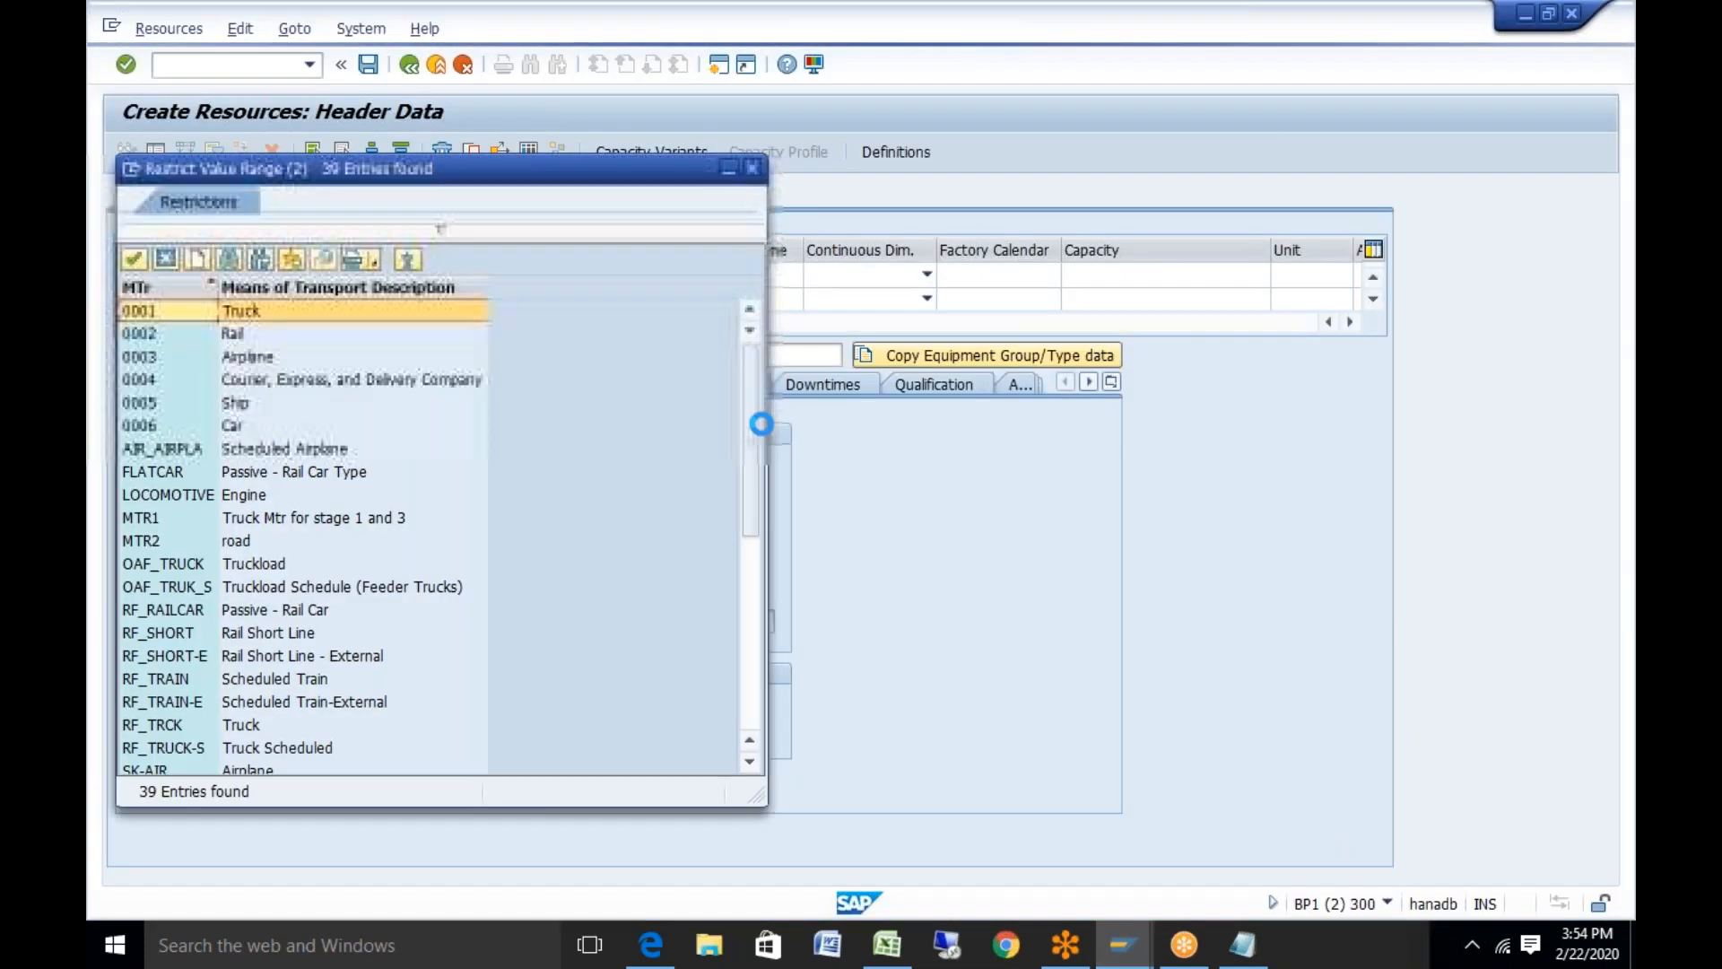
left_click_drag(752, 411, 753, 617)
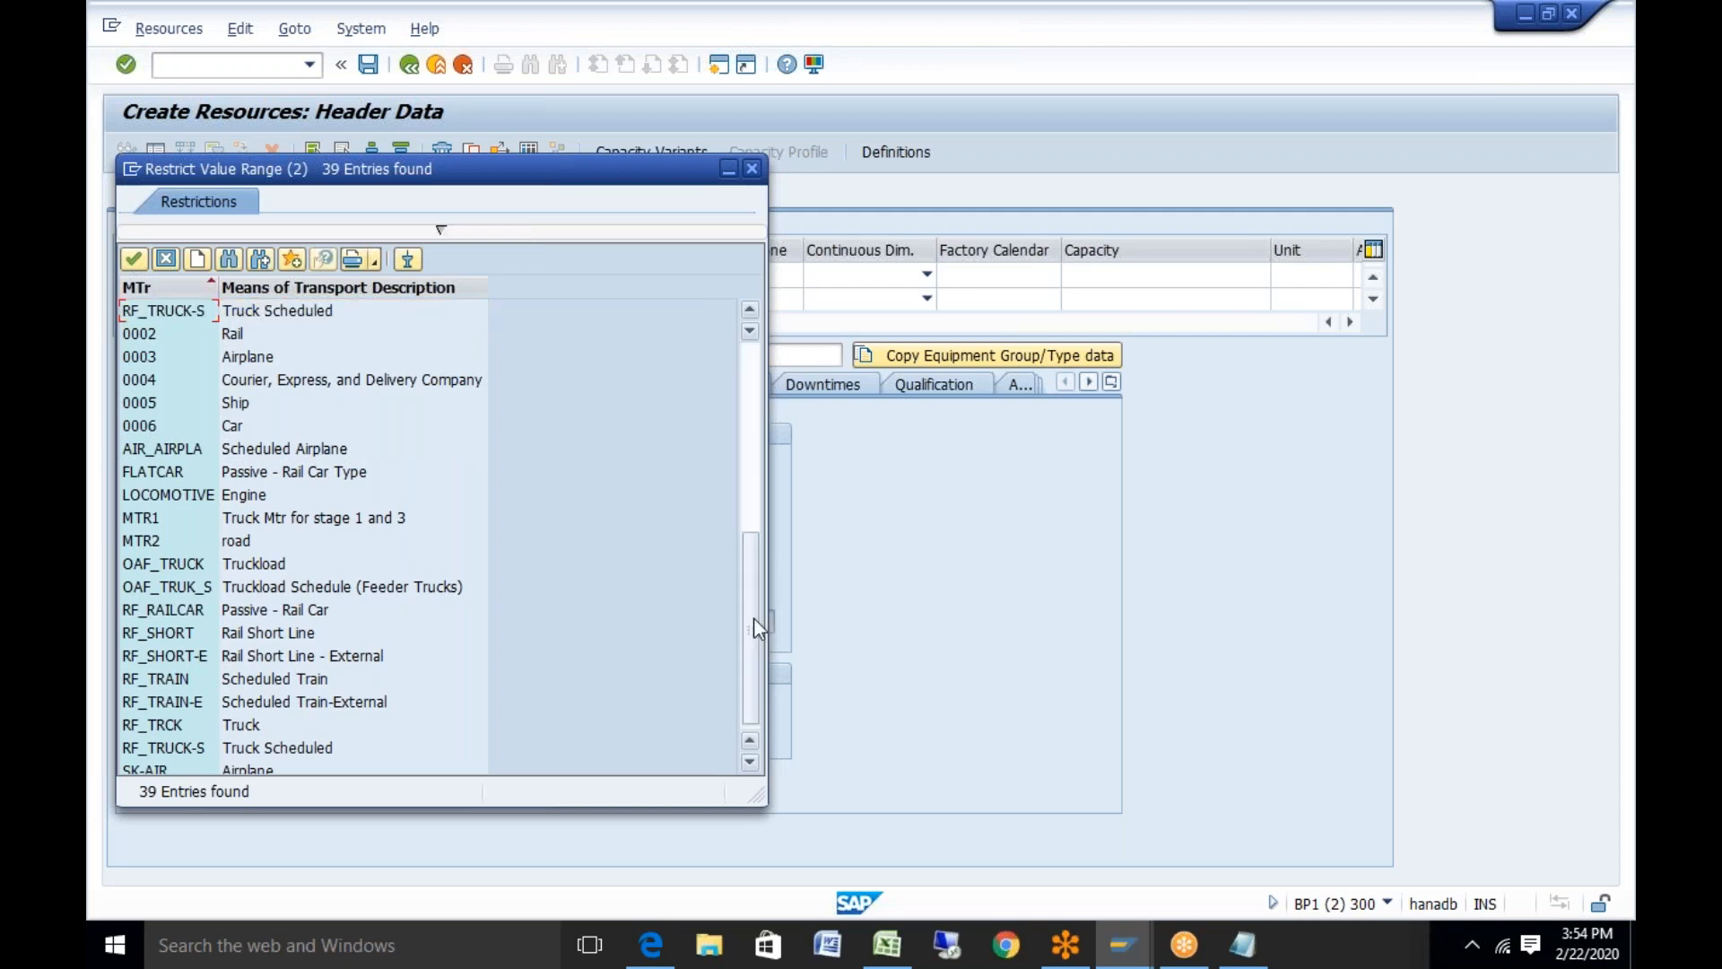
double_click(228, 495)
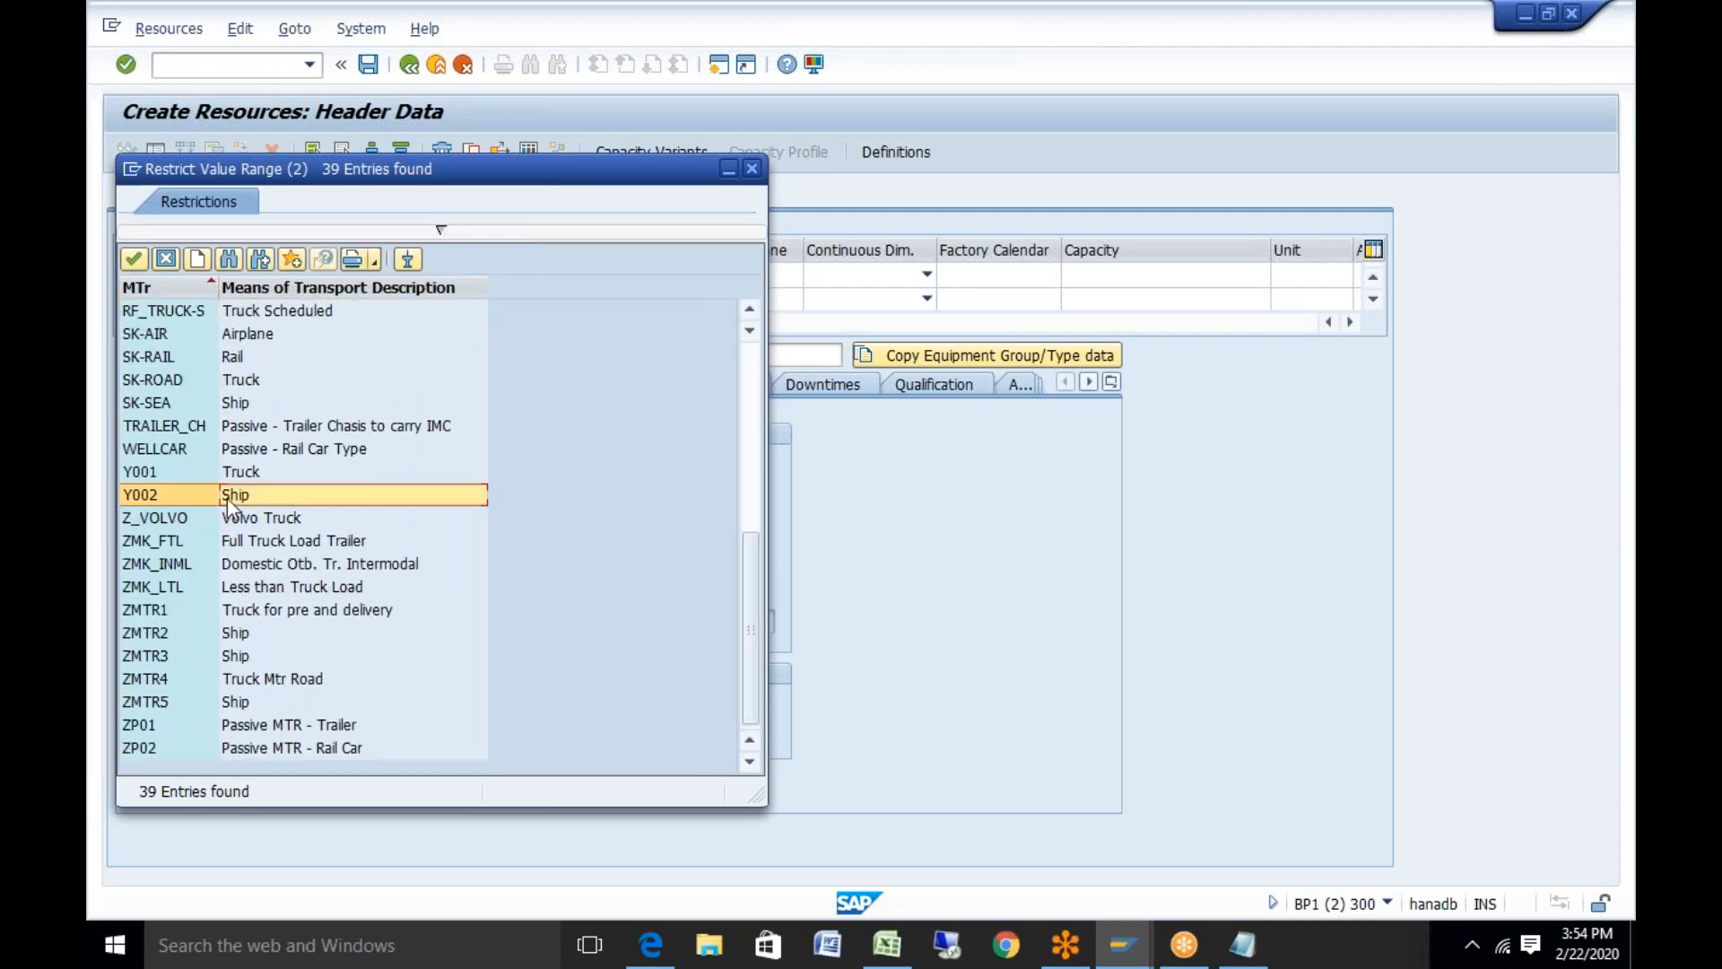
left_click(789, 273)
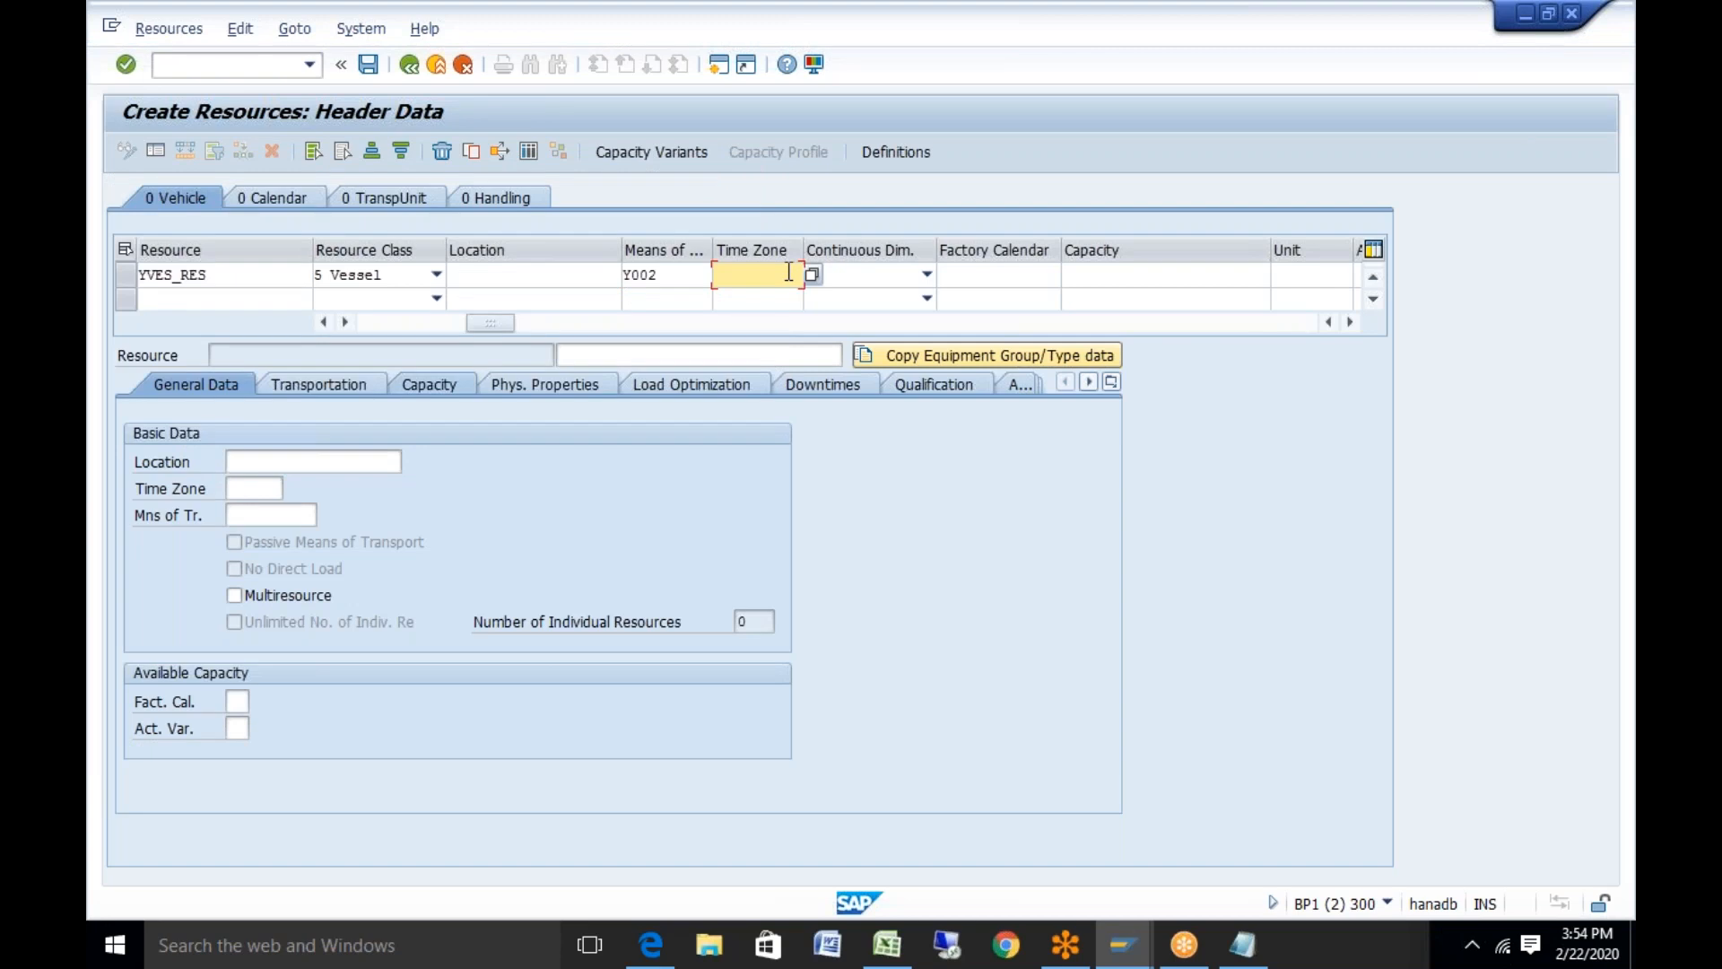
left_click(760, 299)
left_click(926, 275)
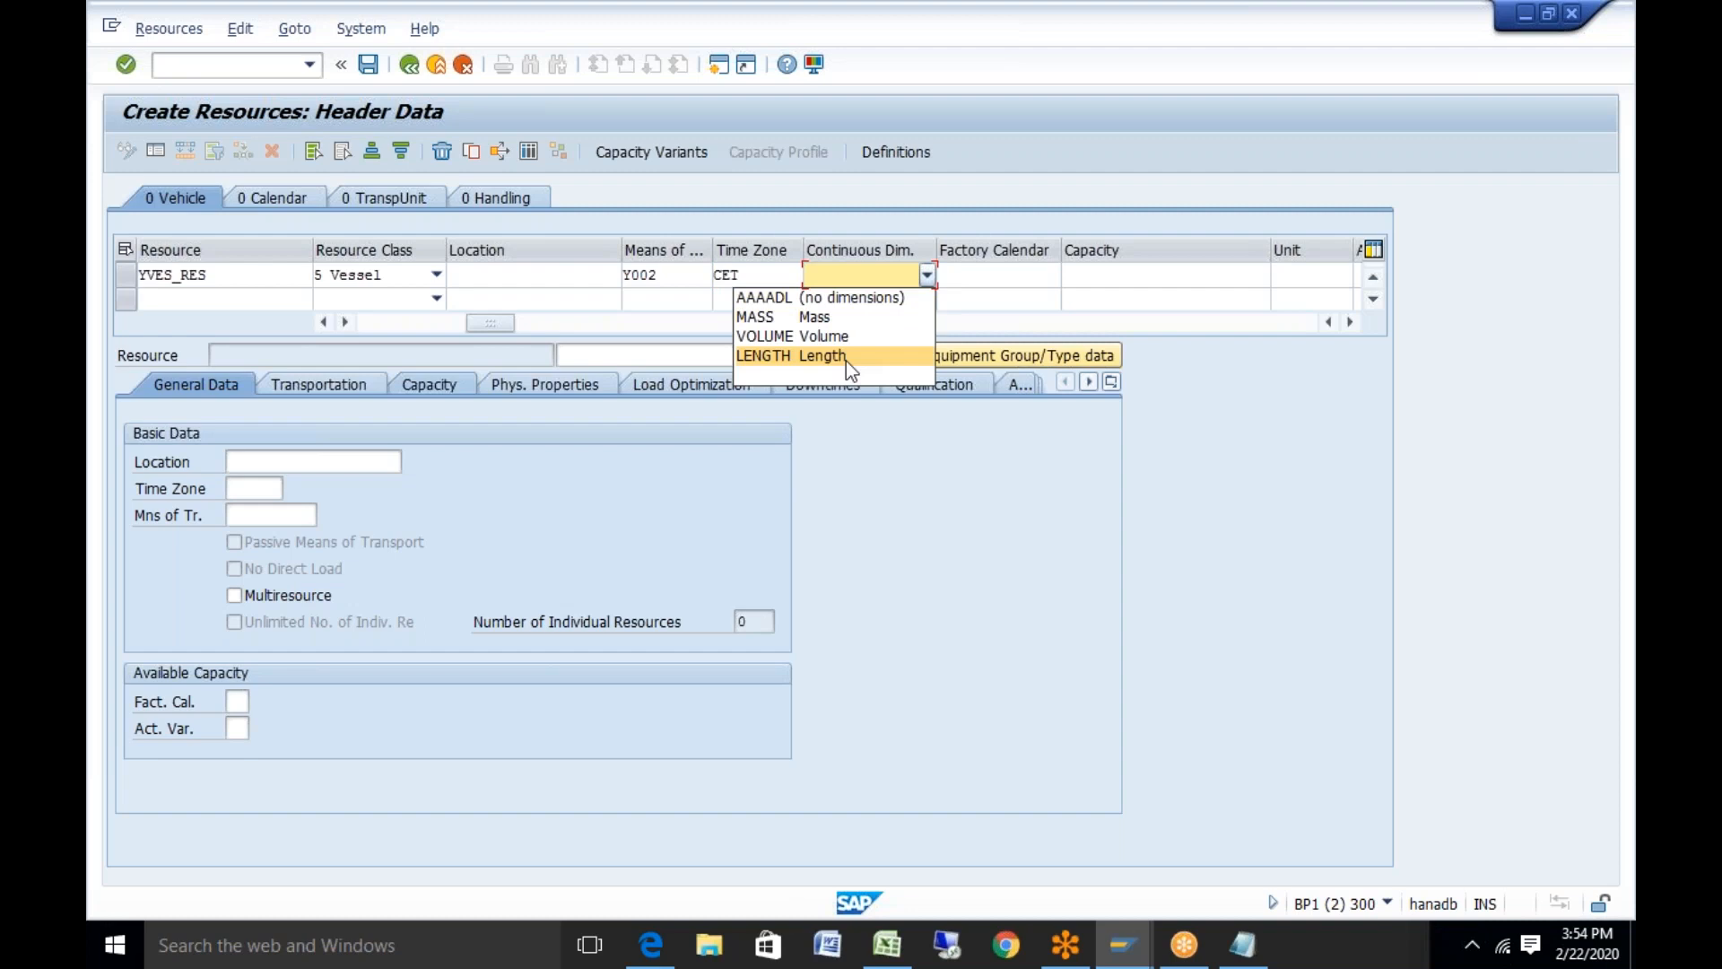
left_click(847, 316)
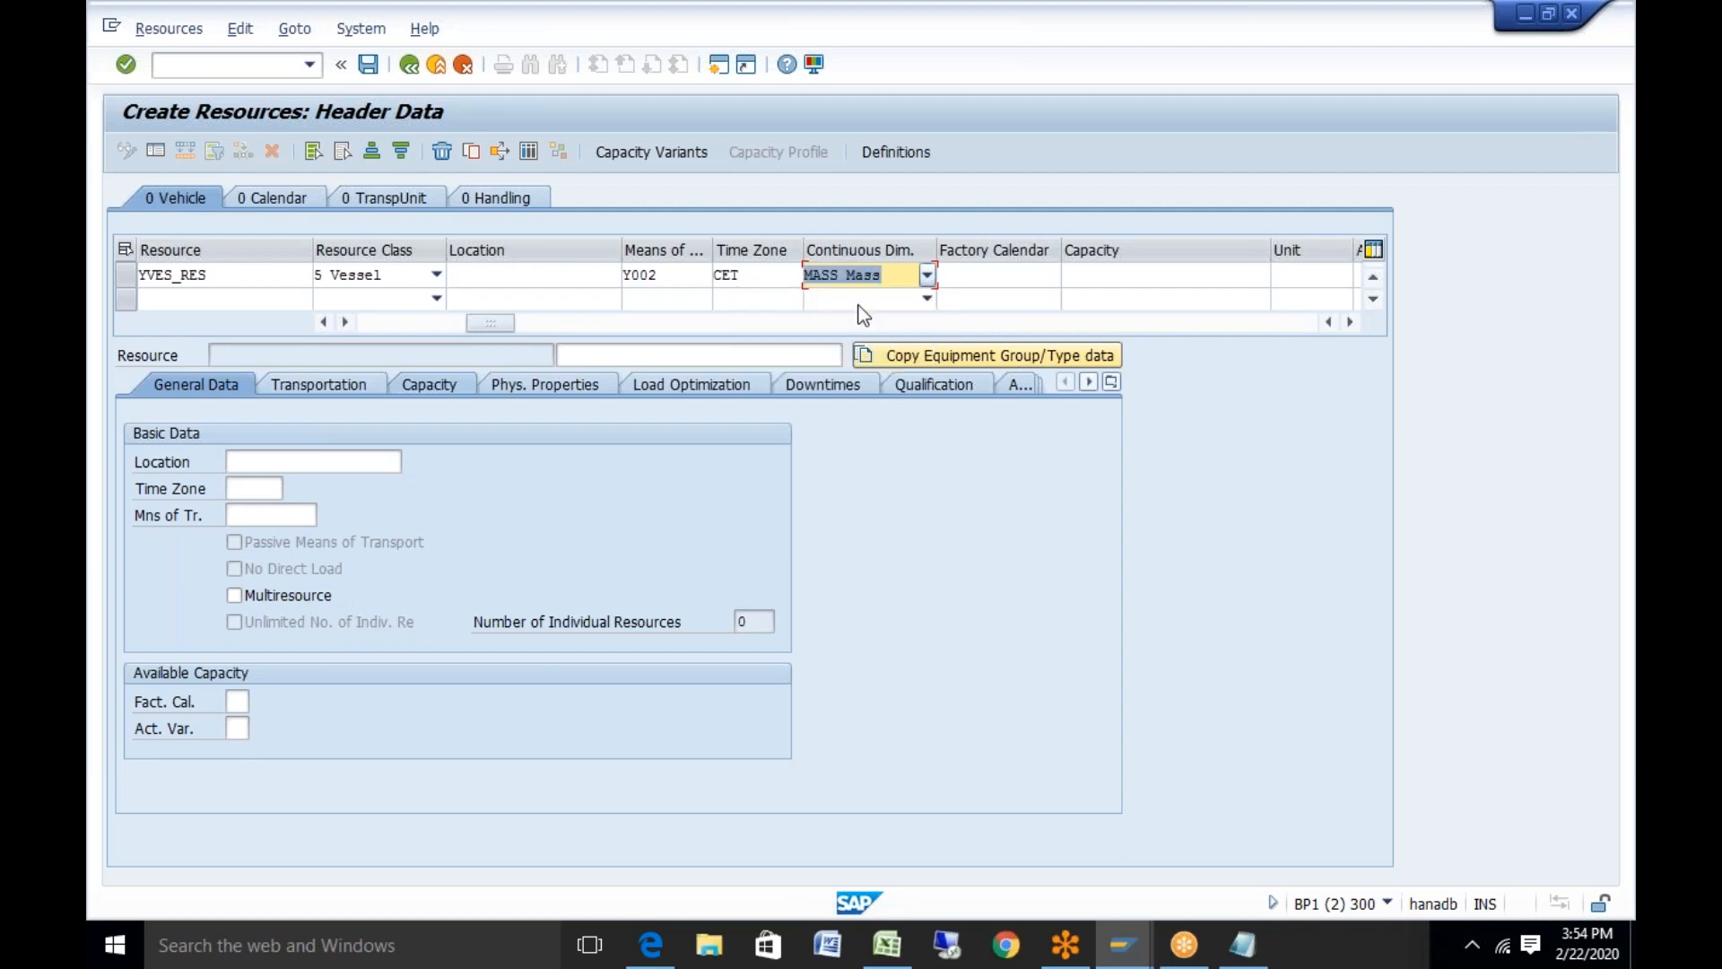
key("Return")
Enter calendar 01 and capacity 1.000 TO, then validate the vessel resource row
type("01")
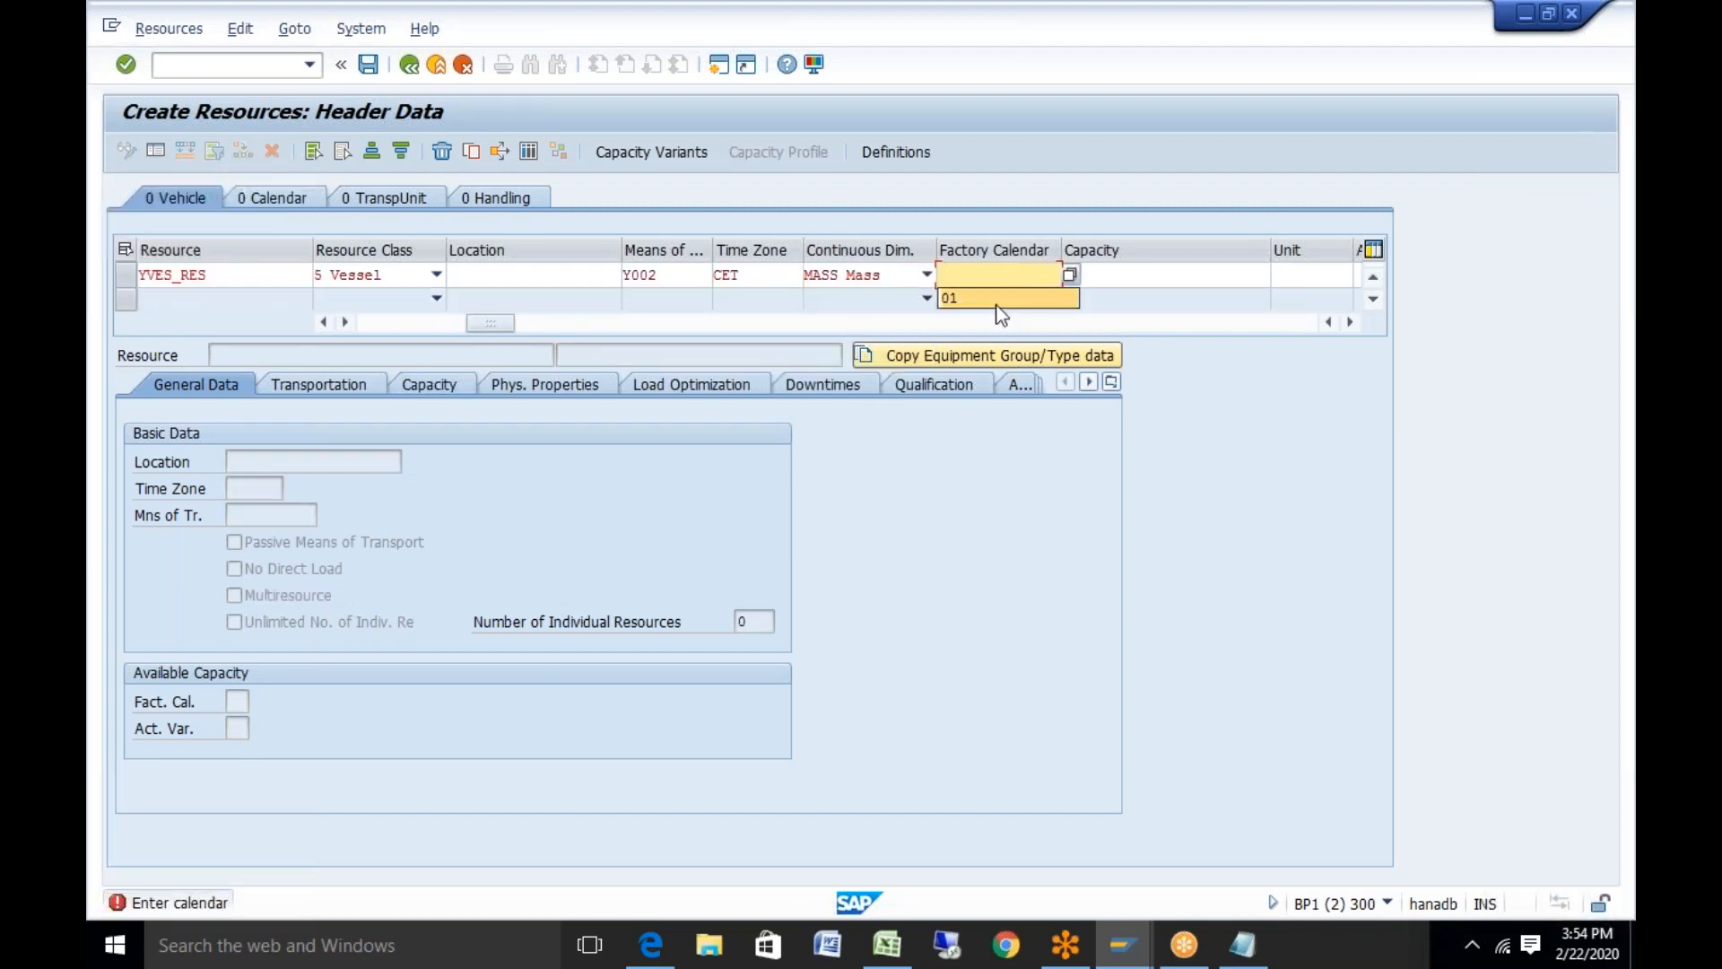
left_click(1148, 276)
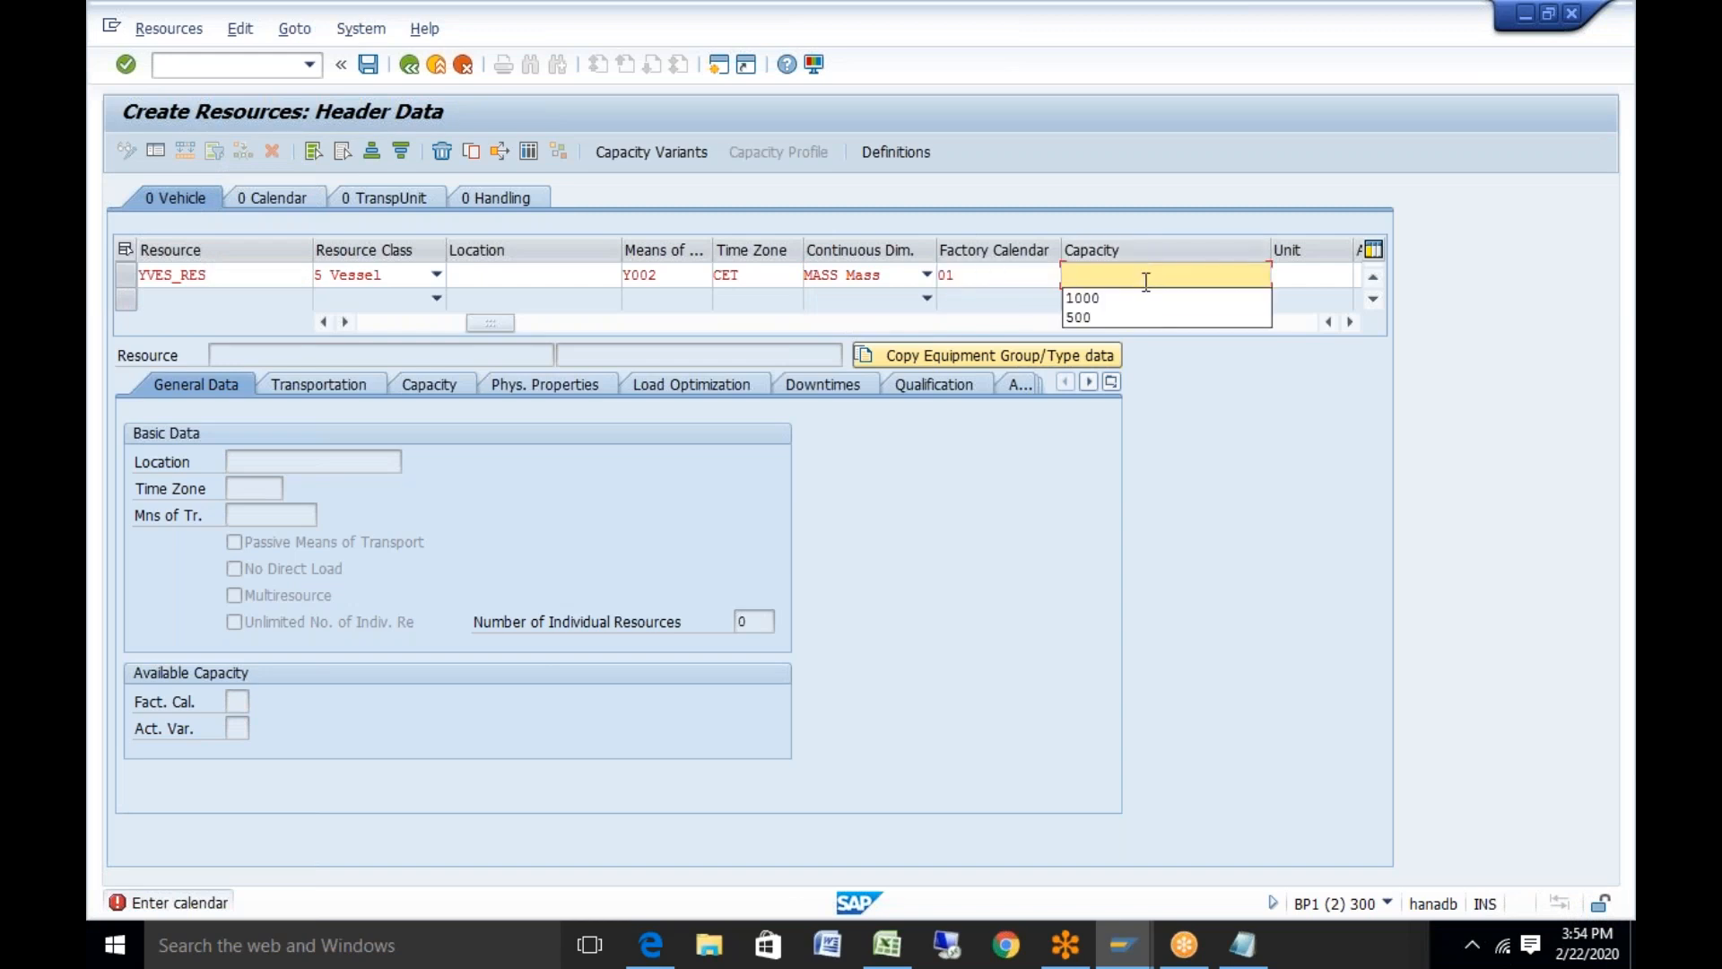
left_click(1134, 298)
left_click(1314, 273)
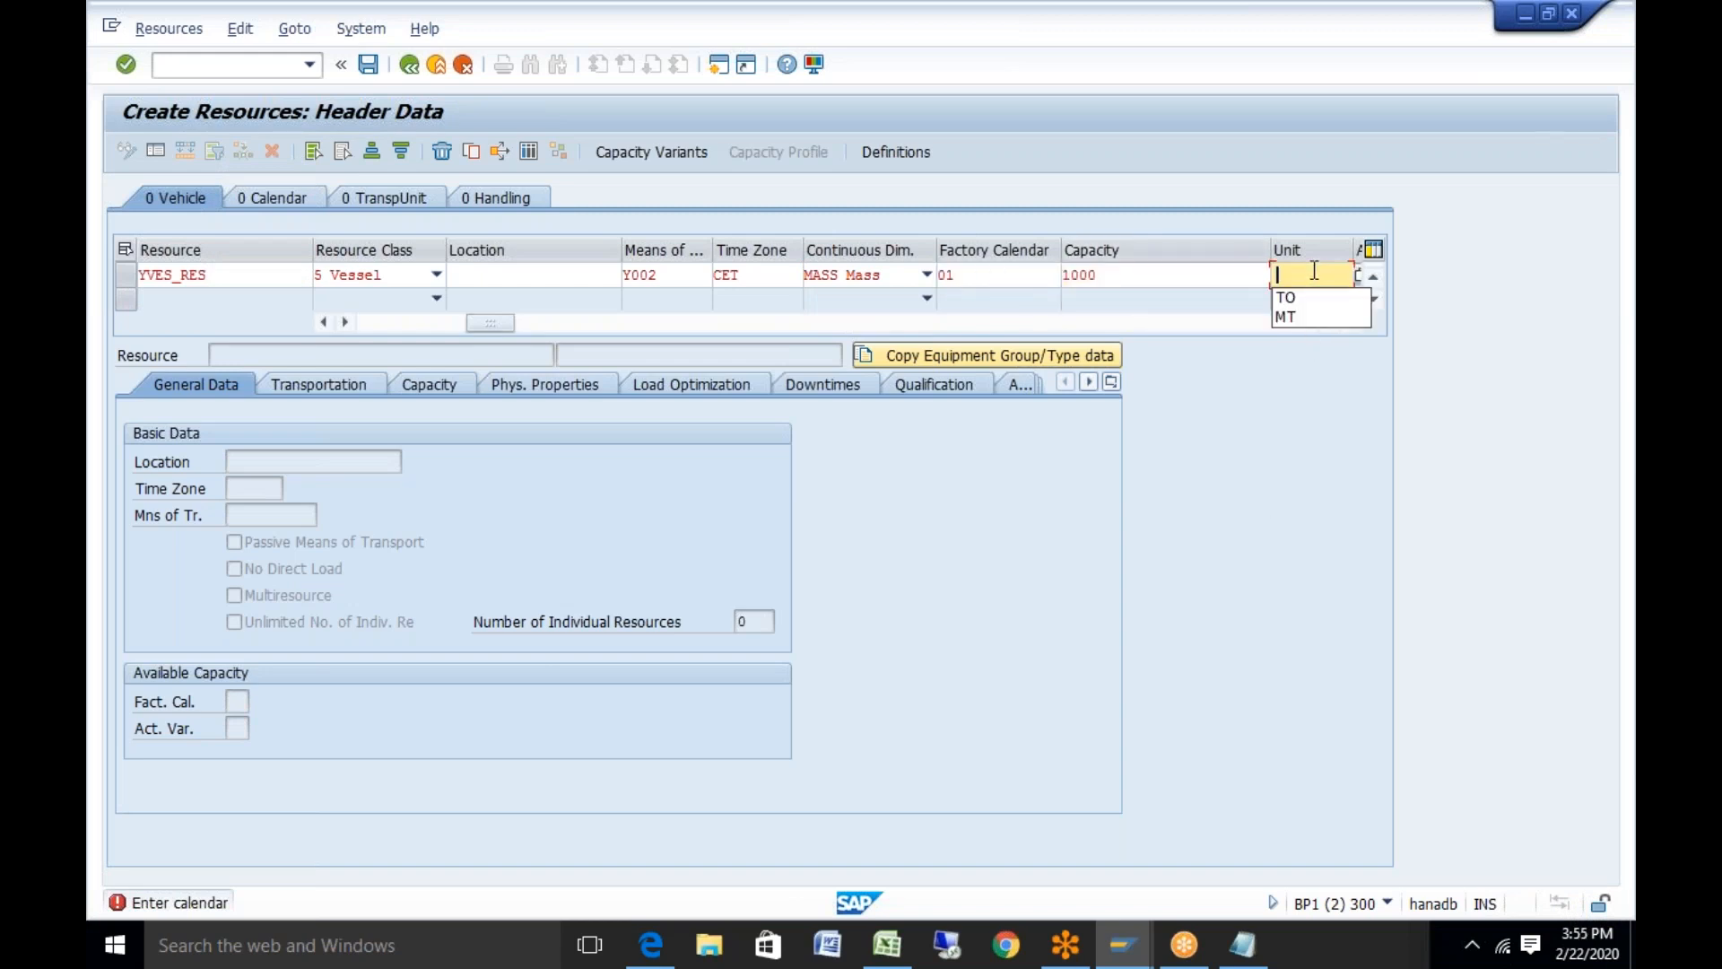
left_click(1342, 297)
left_click(1350, 322)
left_click(1349, 322)
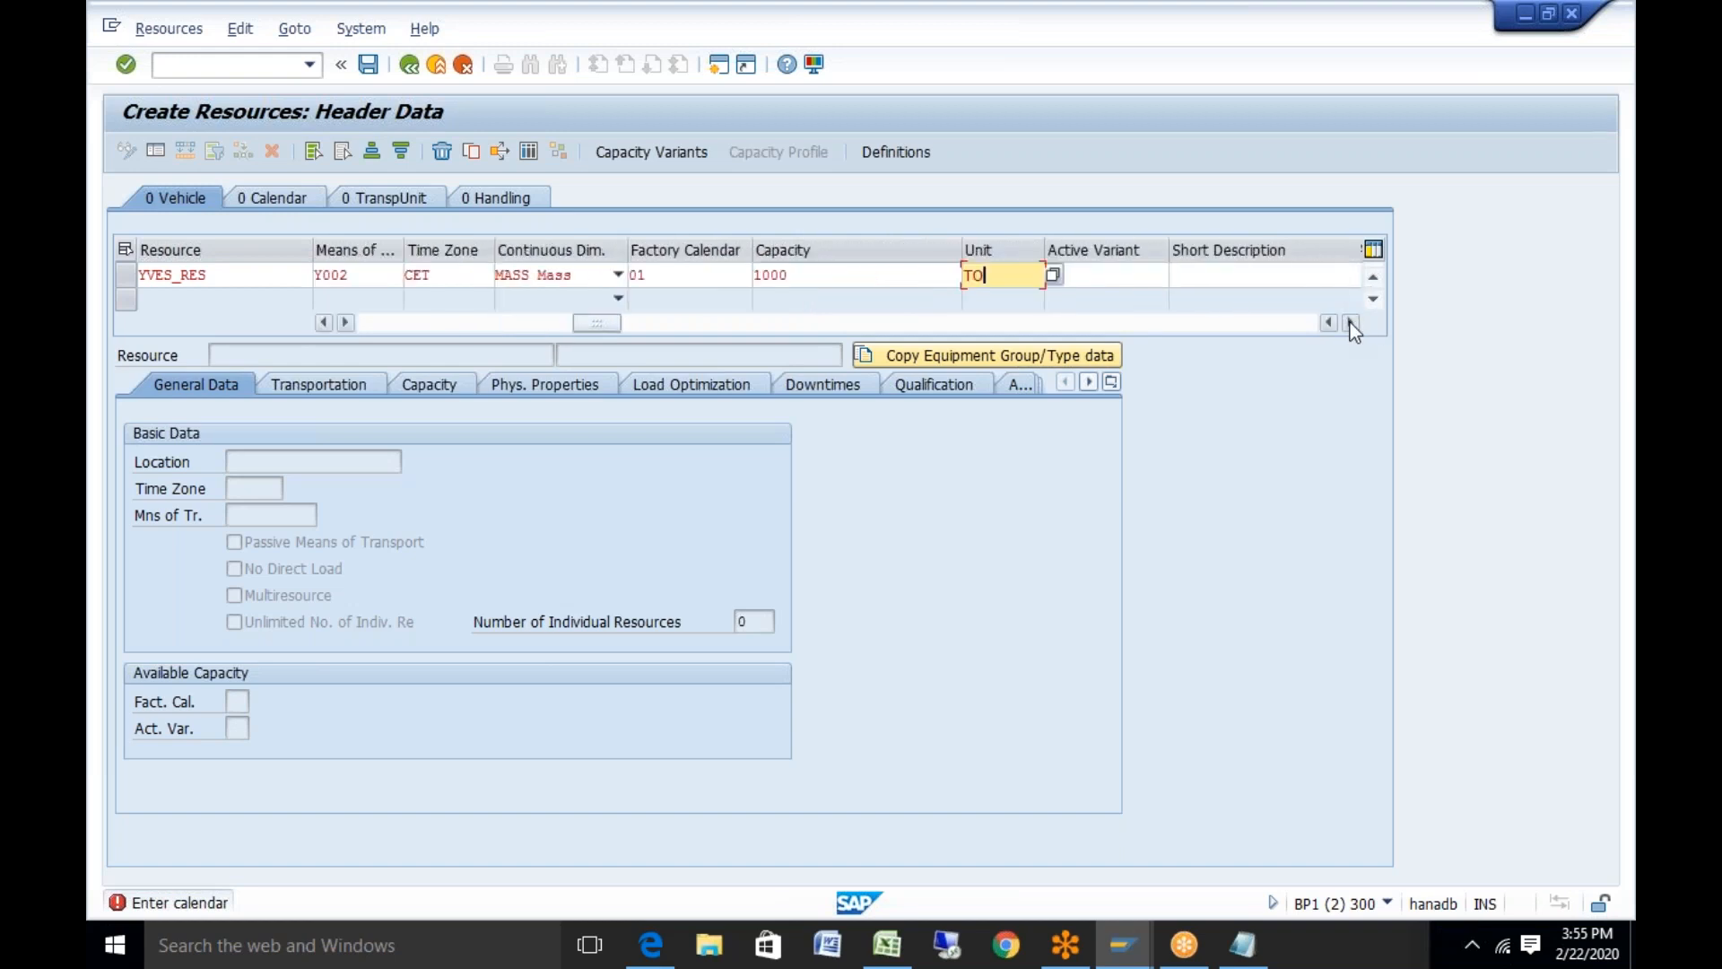
left_click(1349, 322)
left_click(1033, 279)
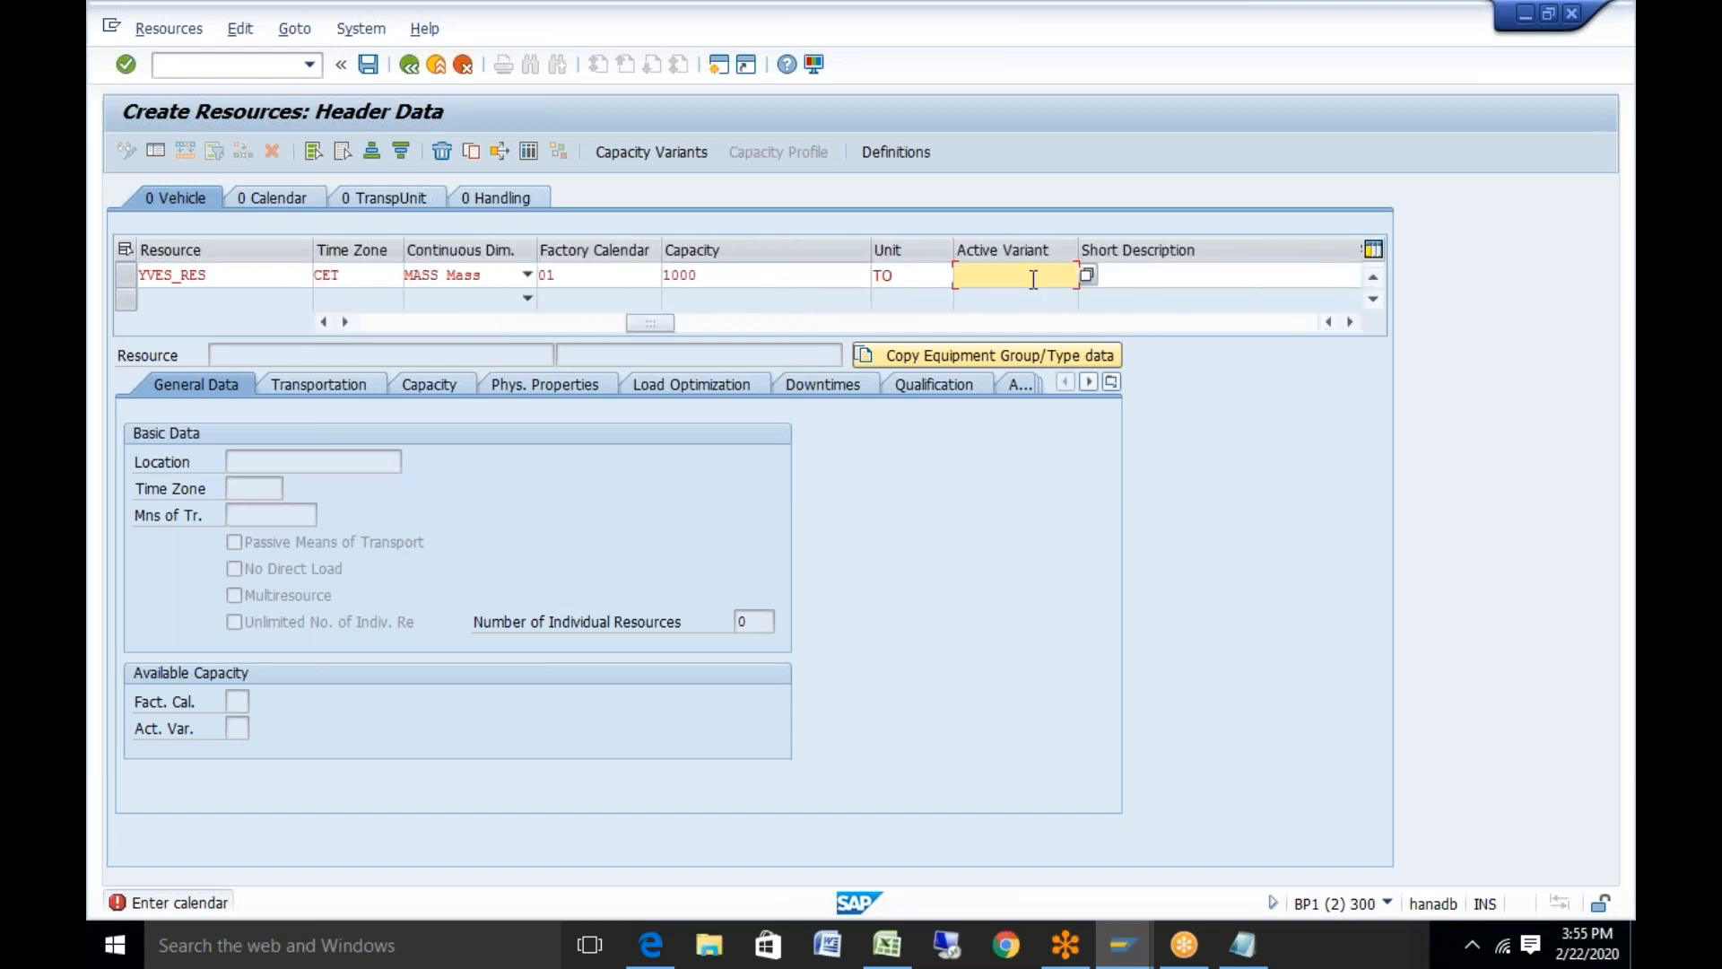
left_click(1147, 274)
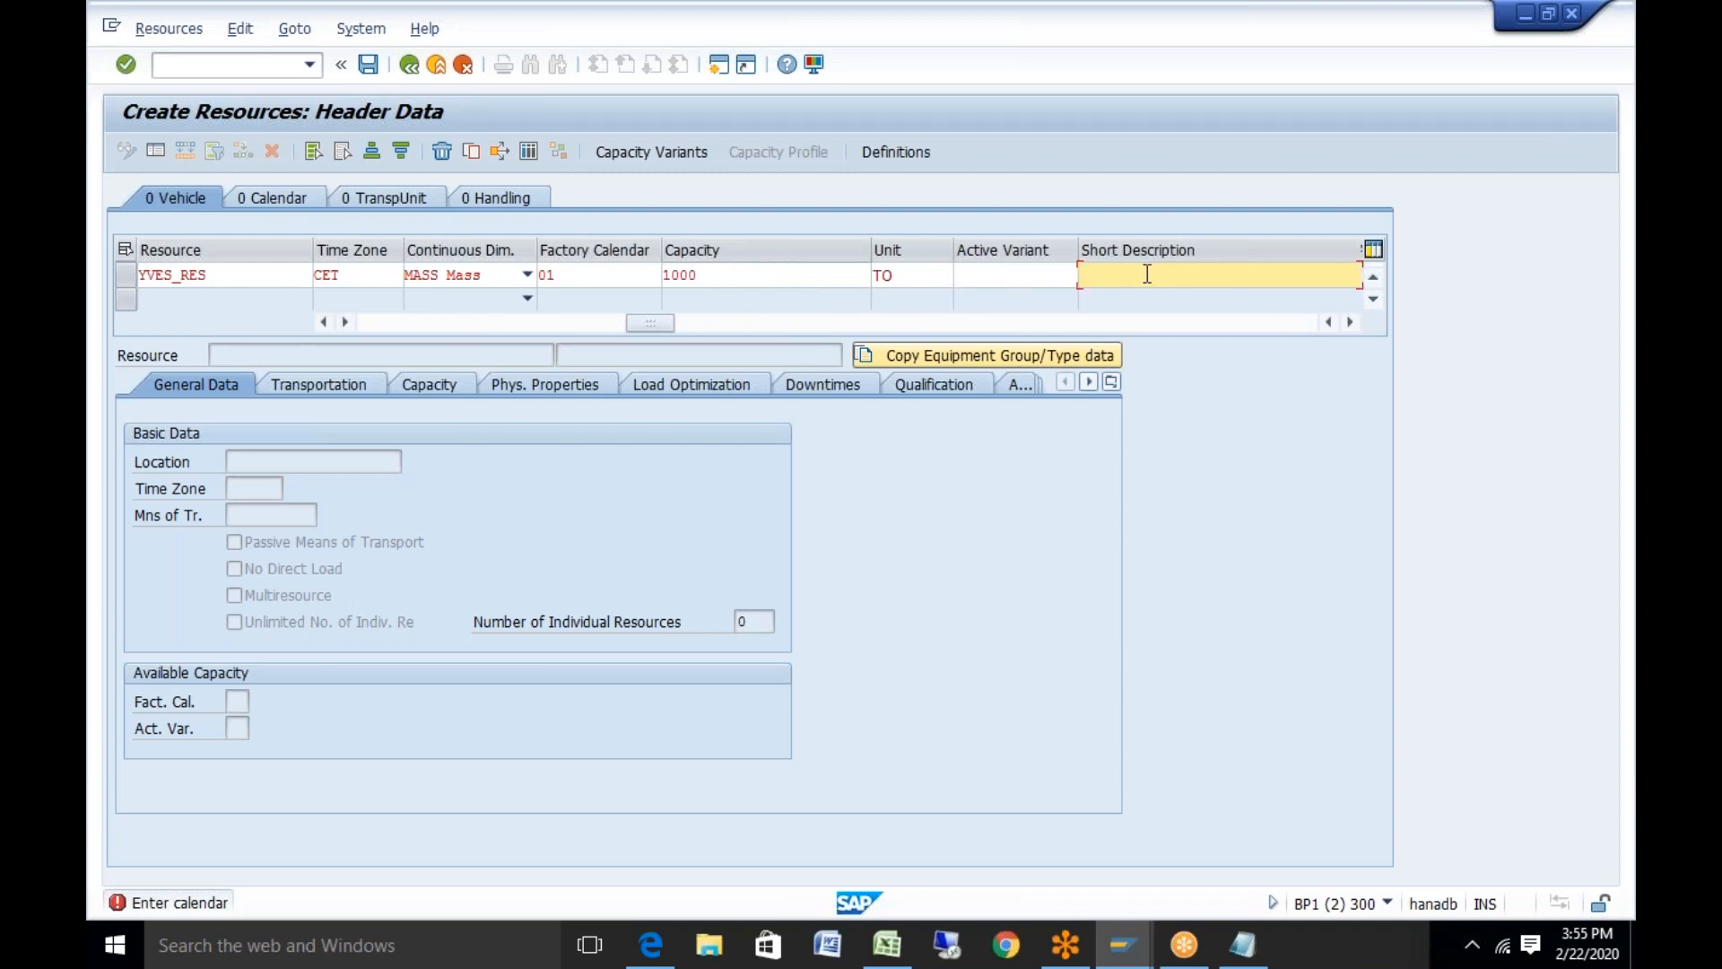
key("Return")
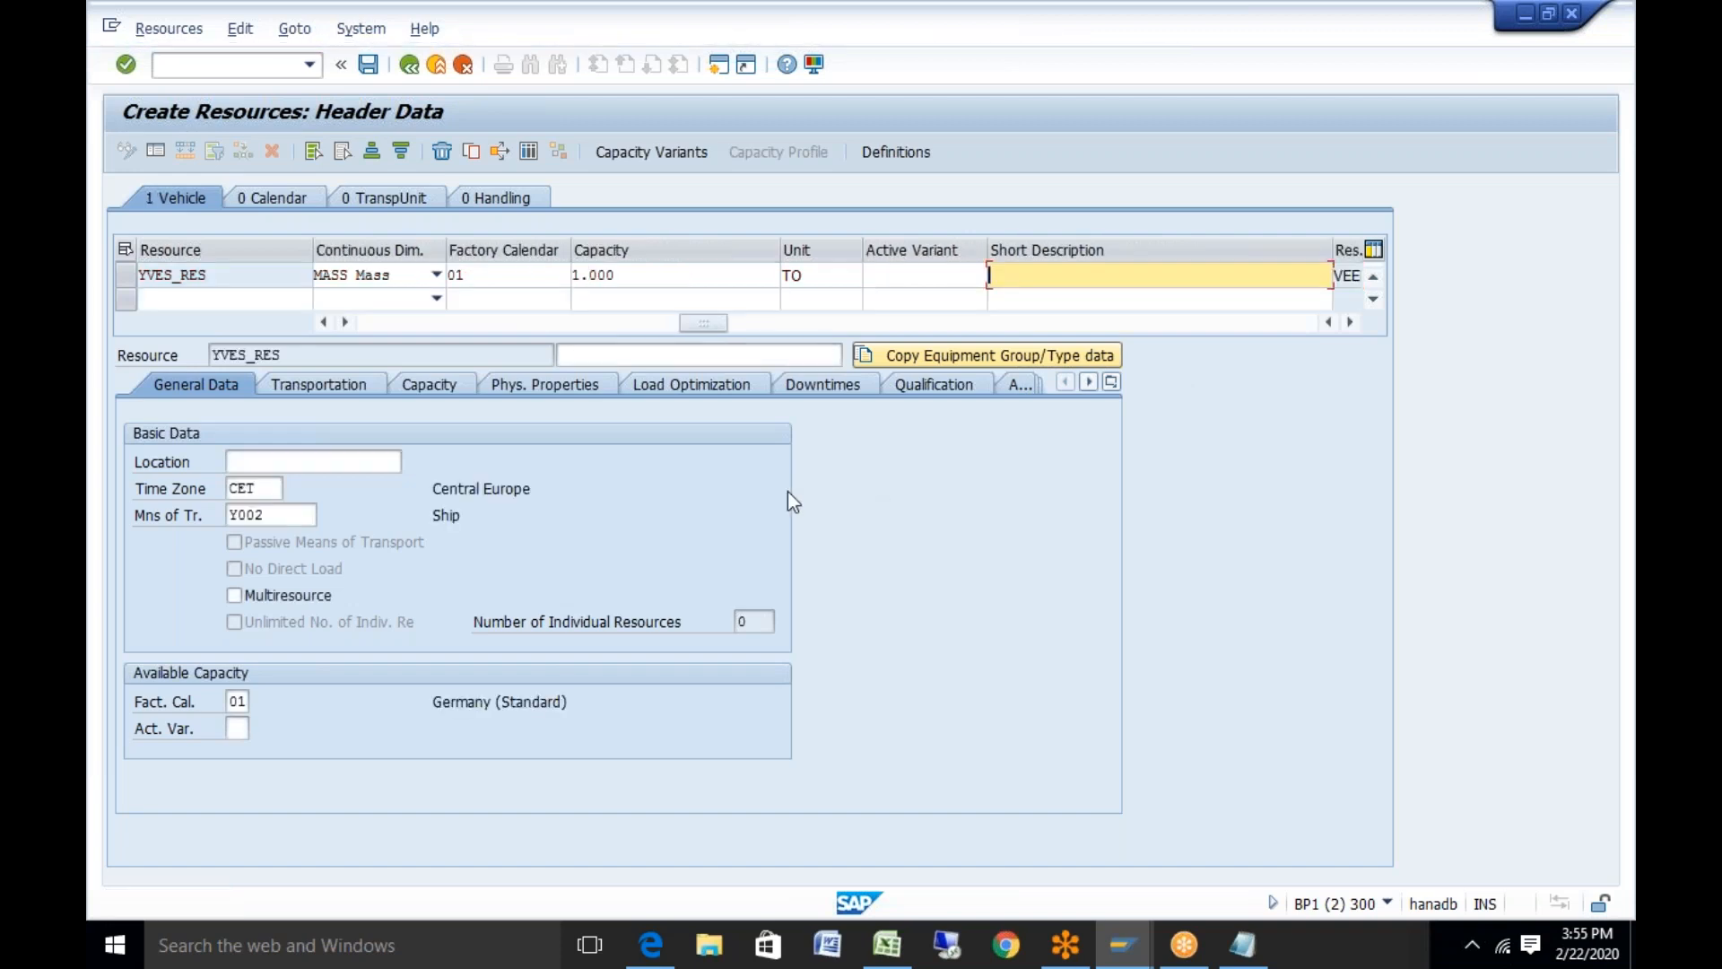
Enter 'vessel resource' as the YVES_RES description and confirm it
left_click(762, 361)
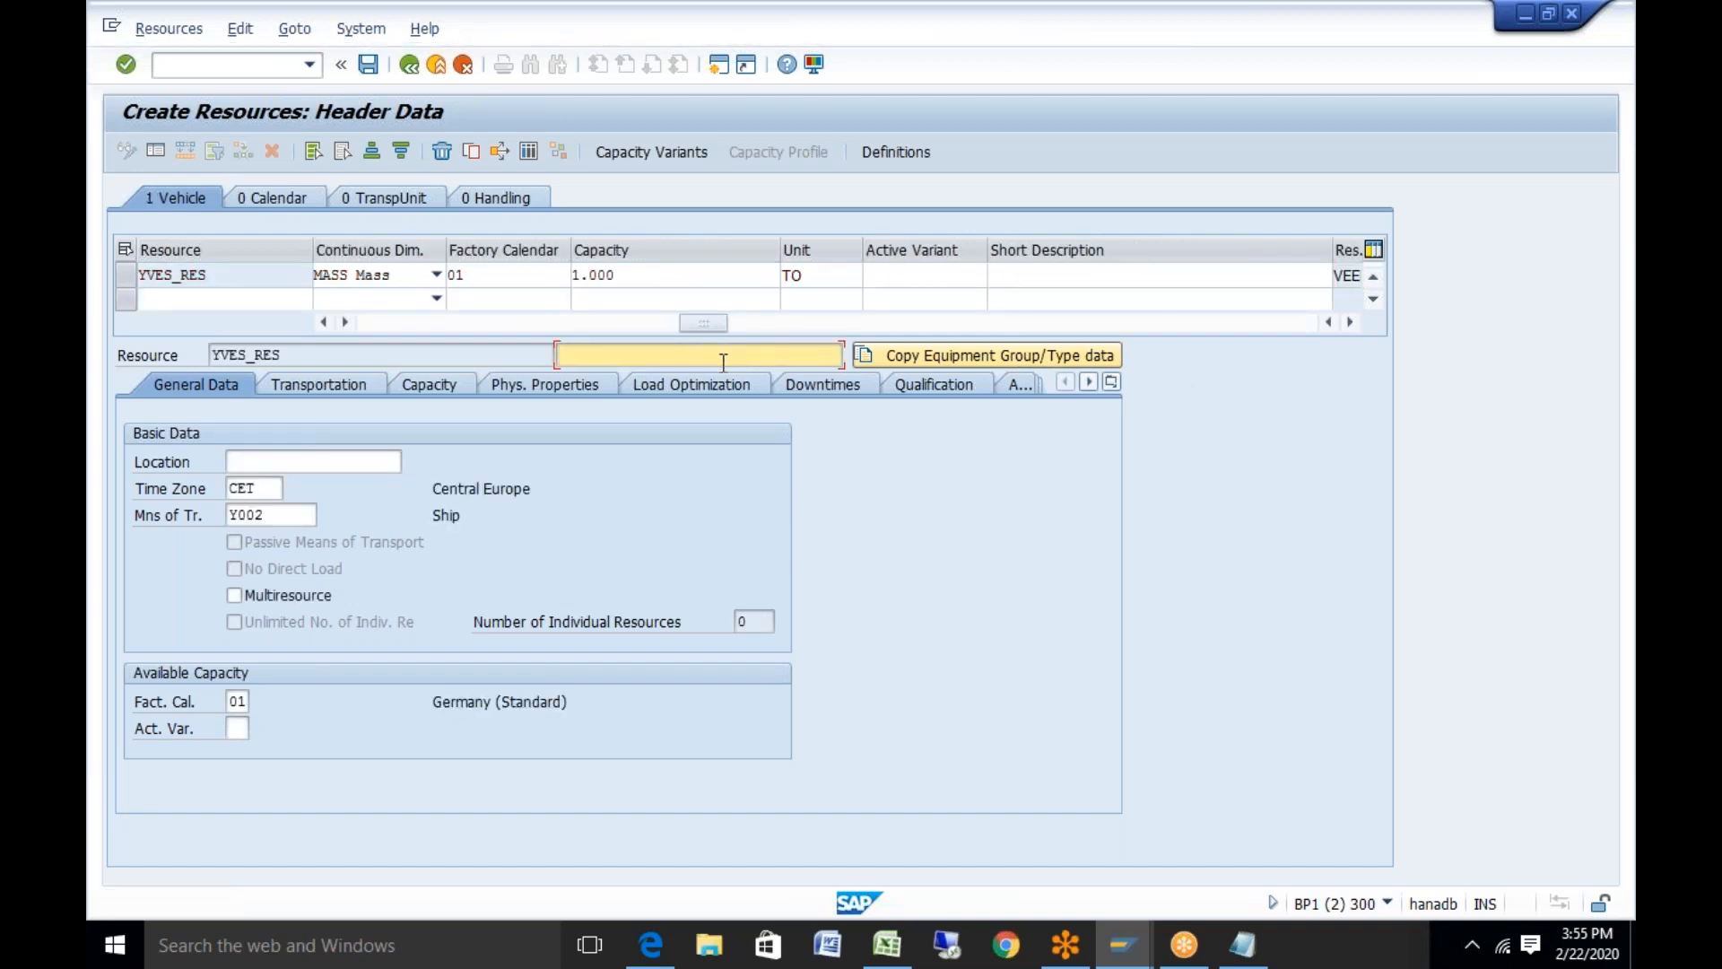
type("vessel resource")
key("Return")
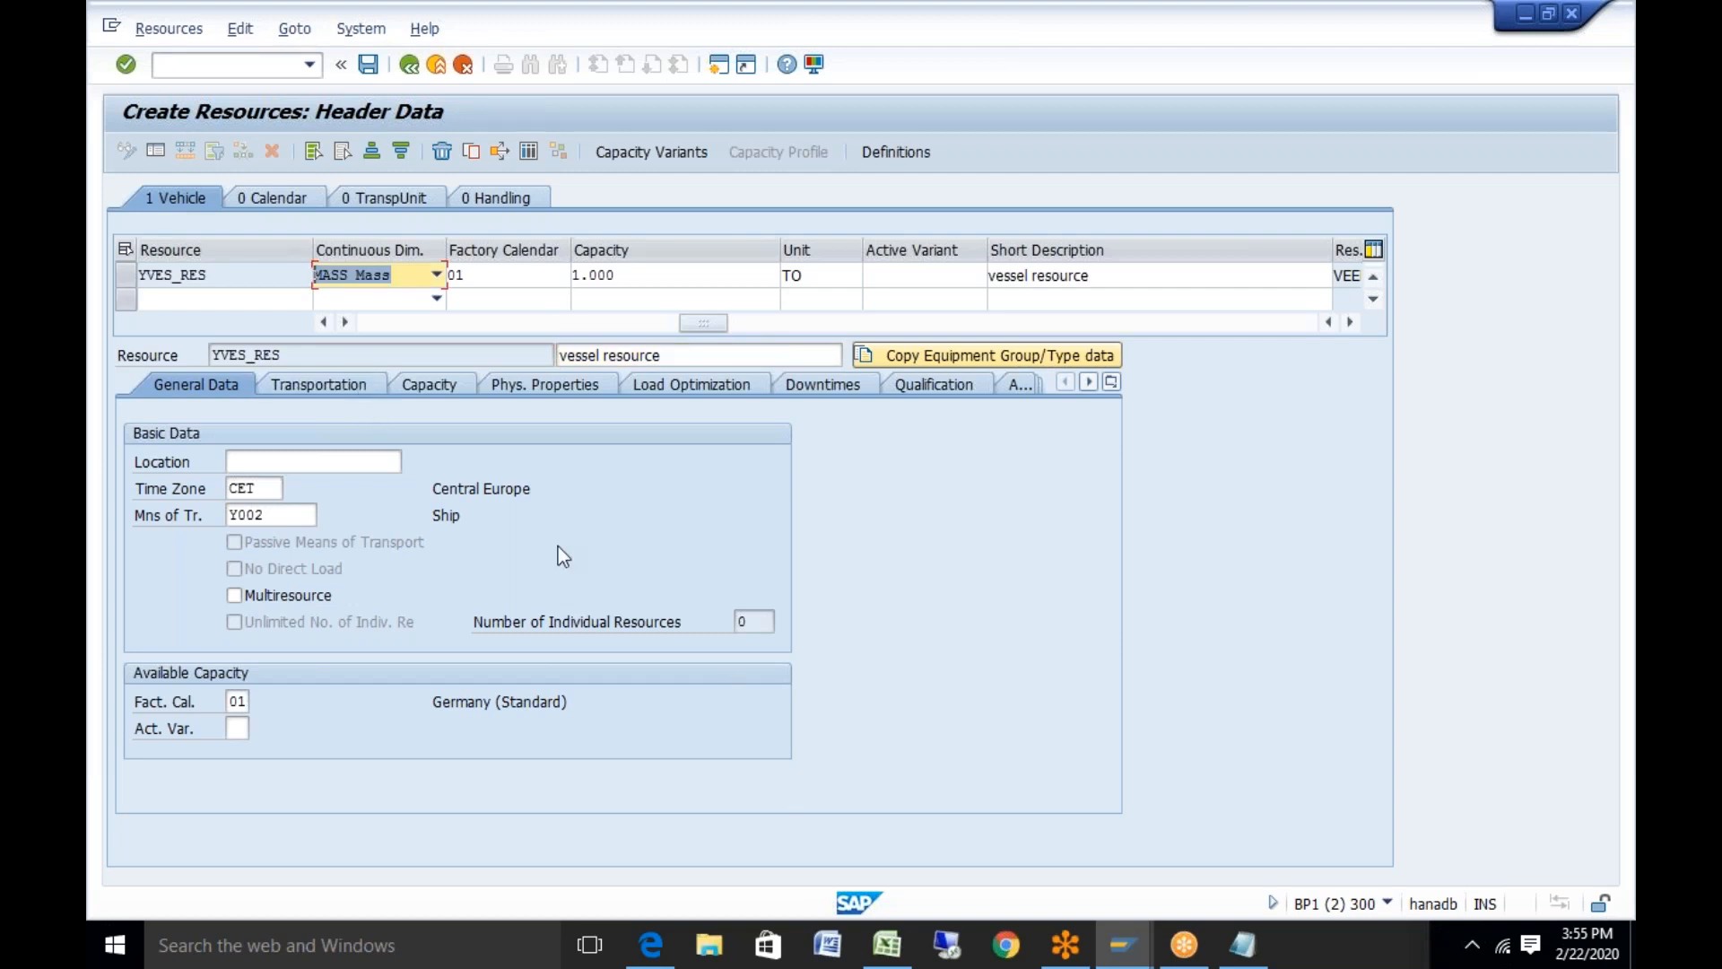
left_click(357, 388)
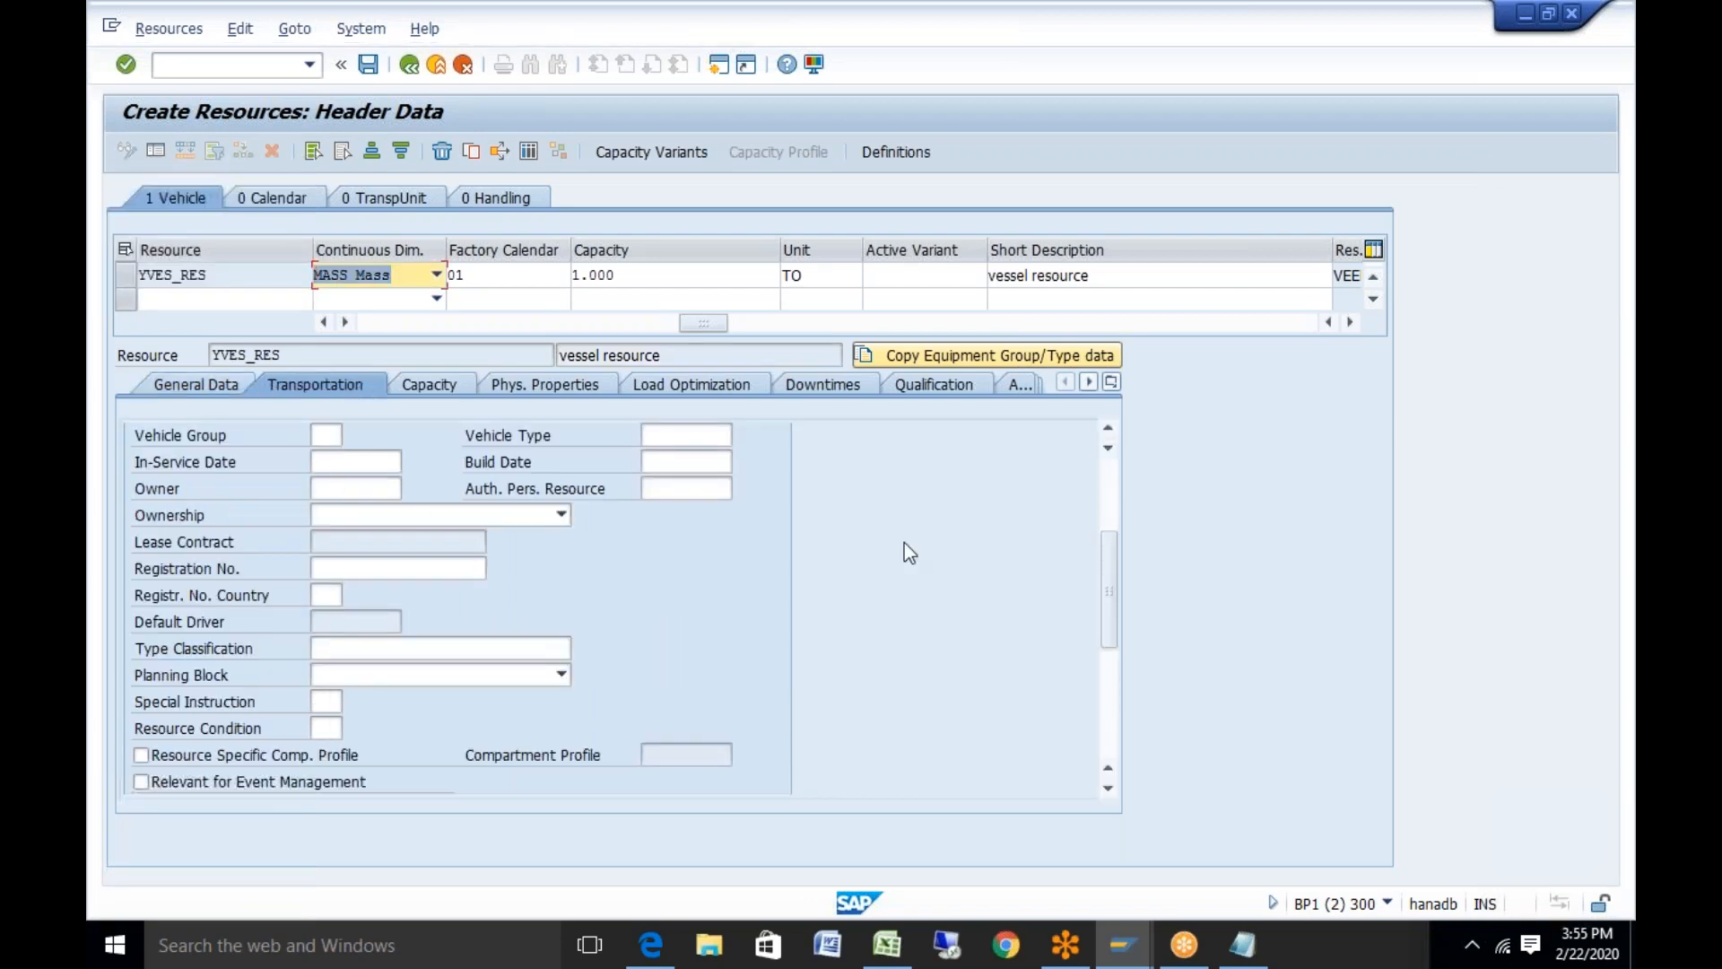
Set the vessel's validity from 22.02.2020 to 22.02.2021
left_click_drag(1115, 577, 1115, 508)
left_click(366, 463)
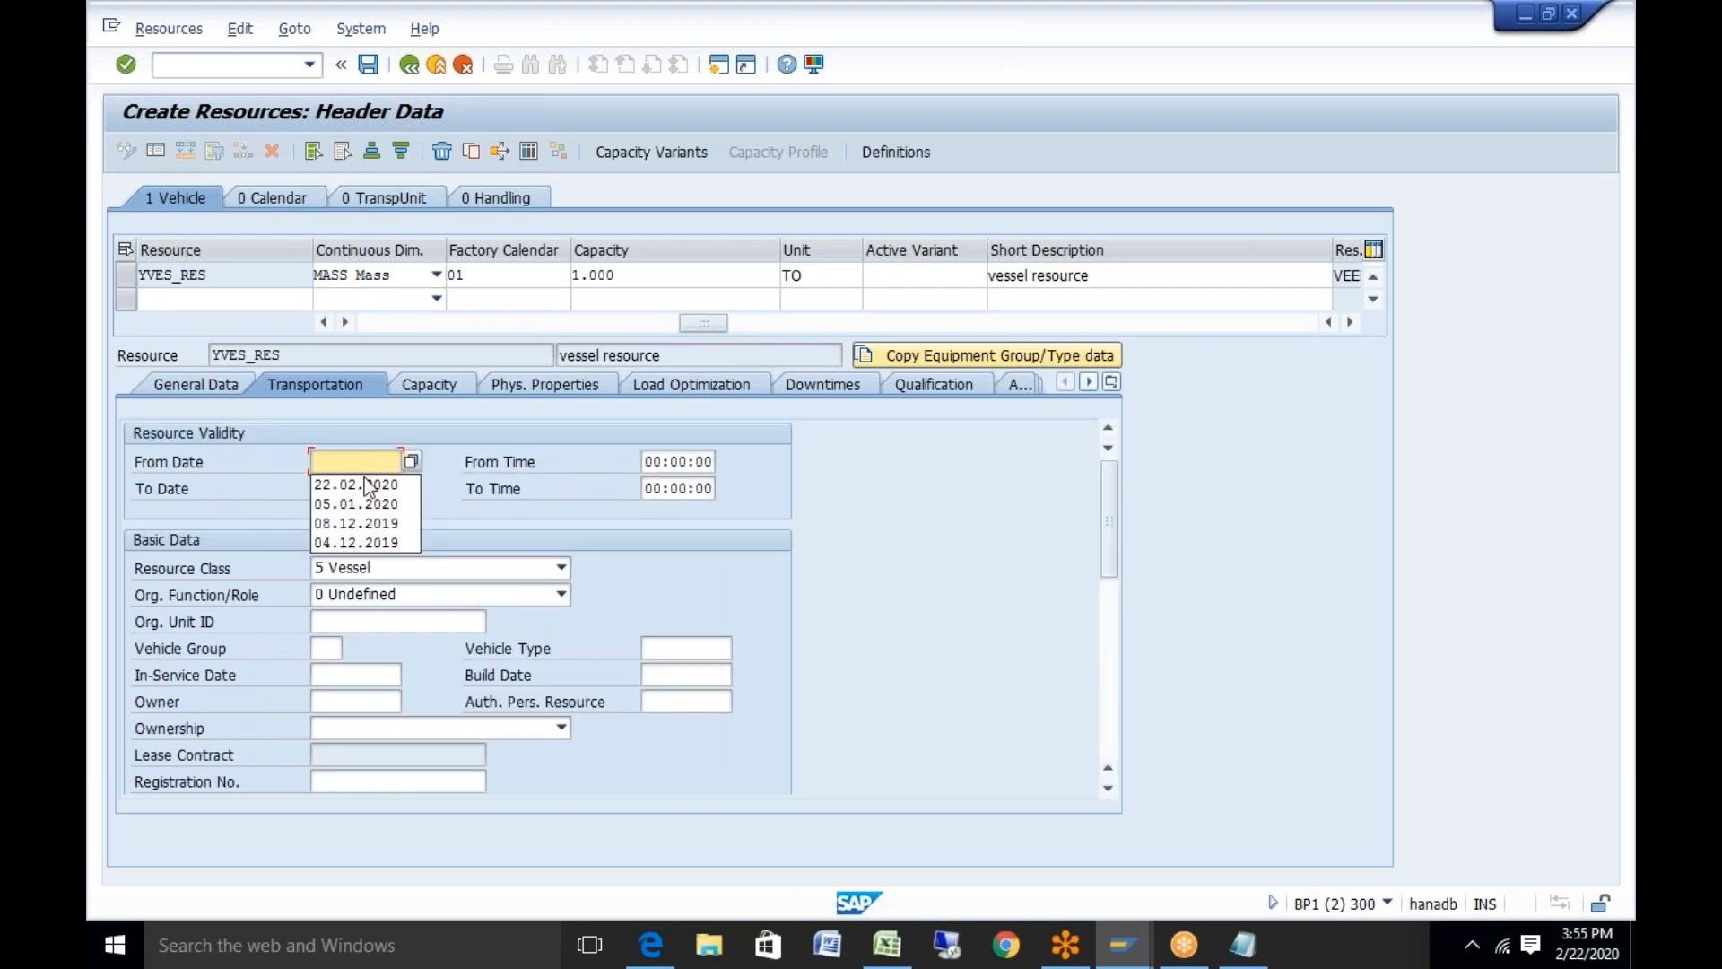
left_click(364, 482)
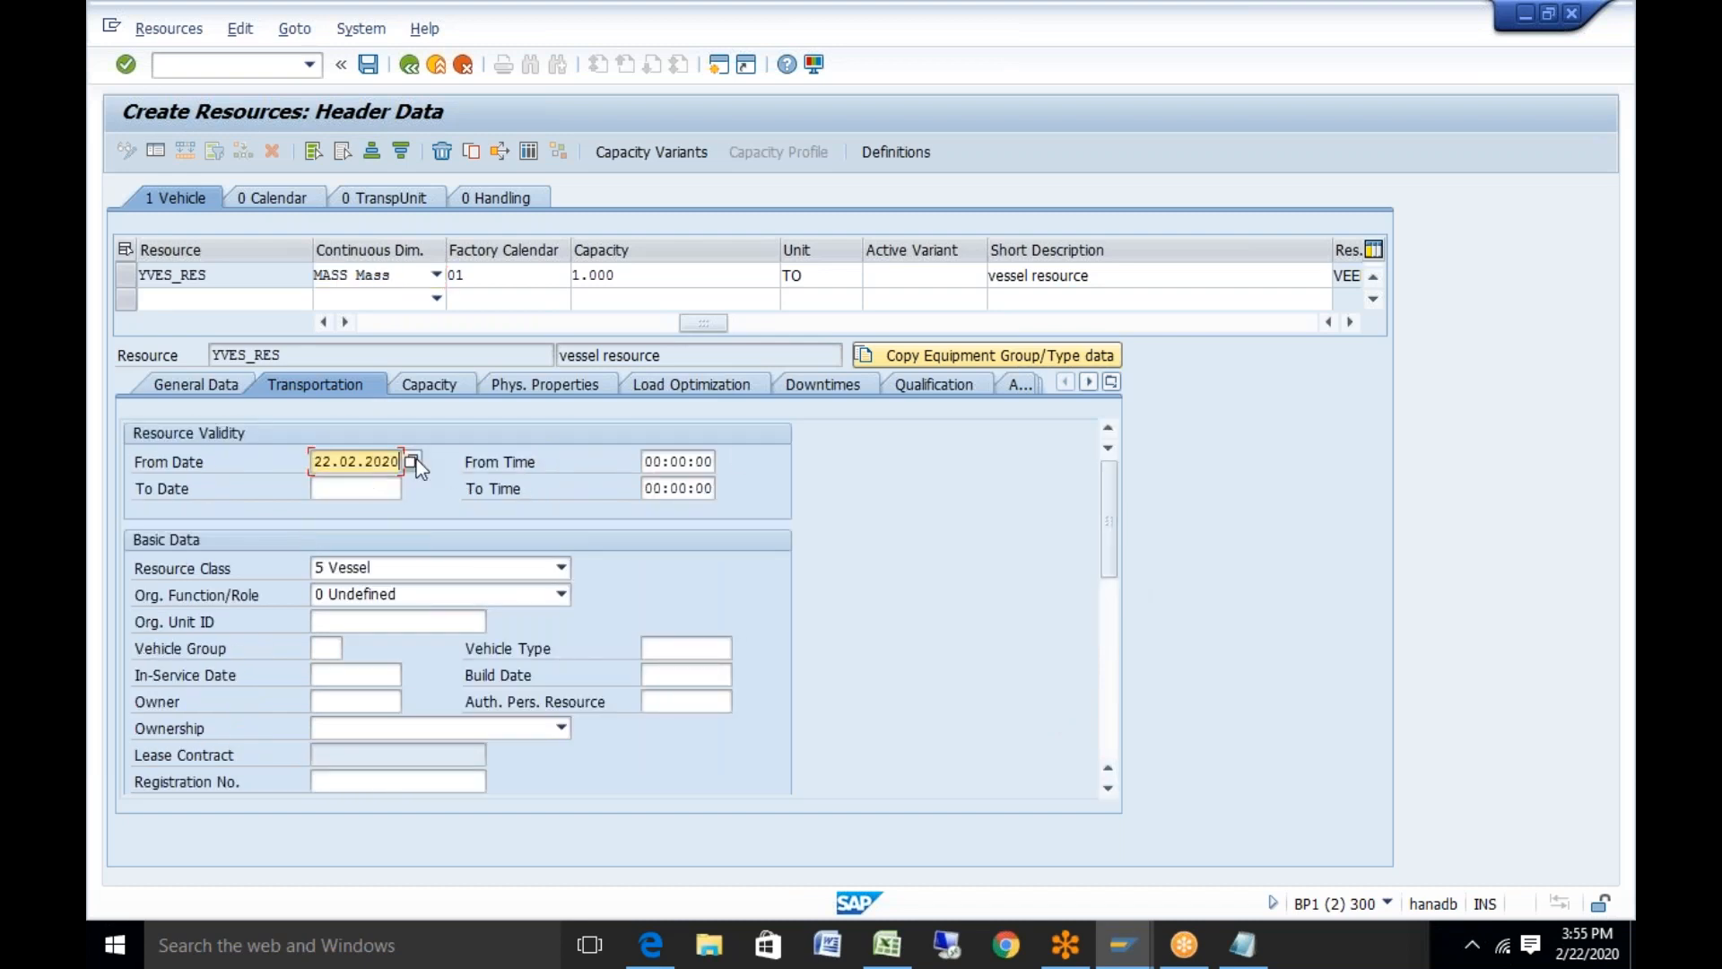
left_click(330, 491)
left_click(351, 512)
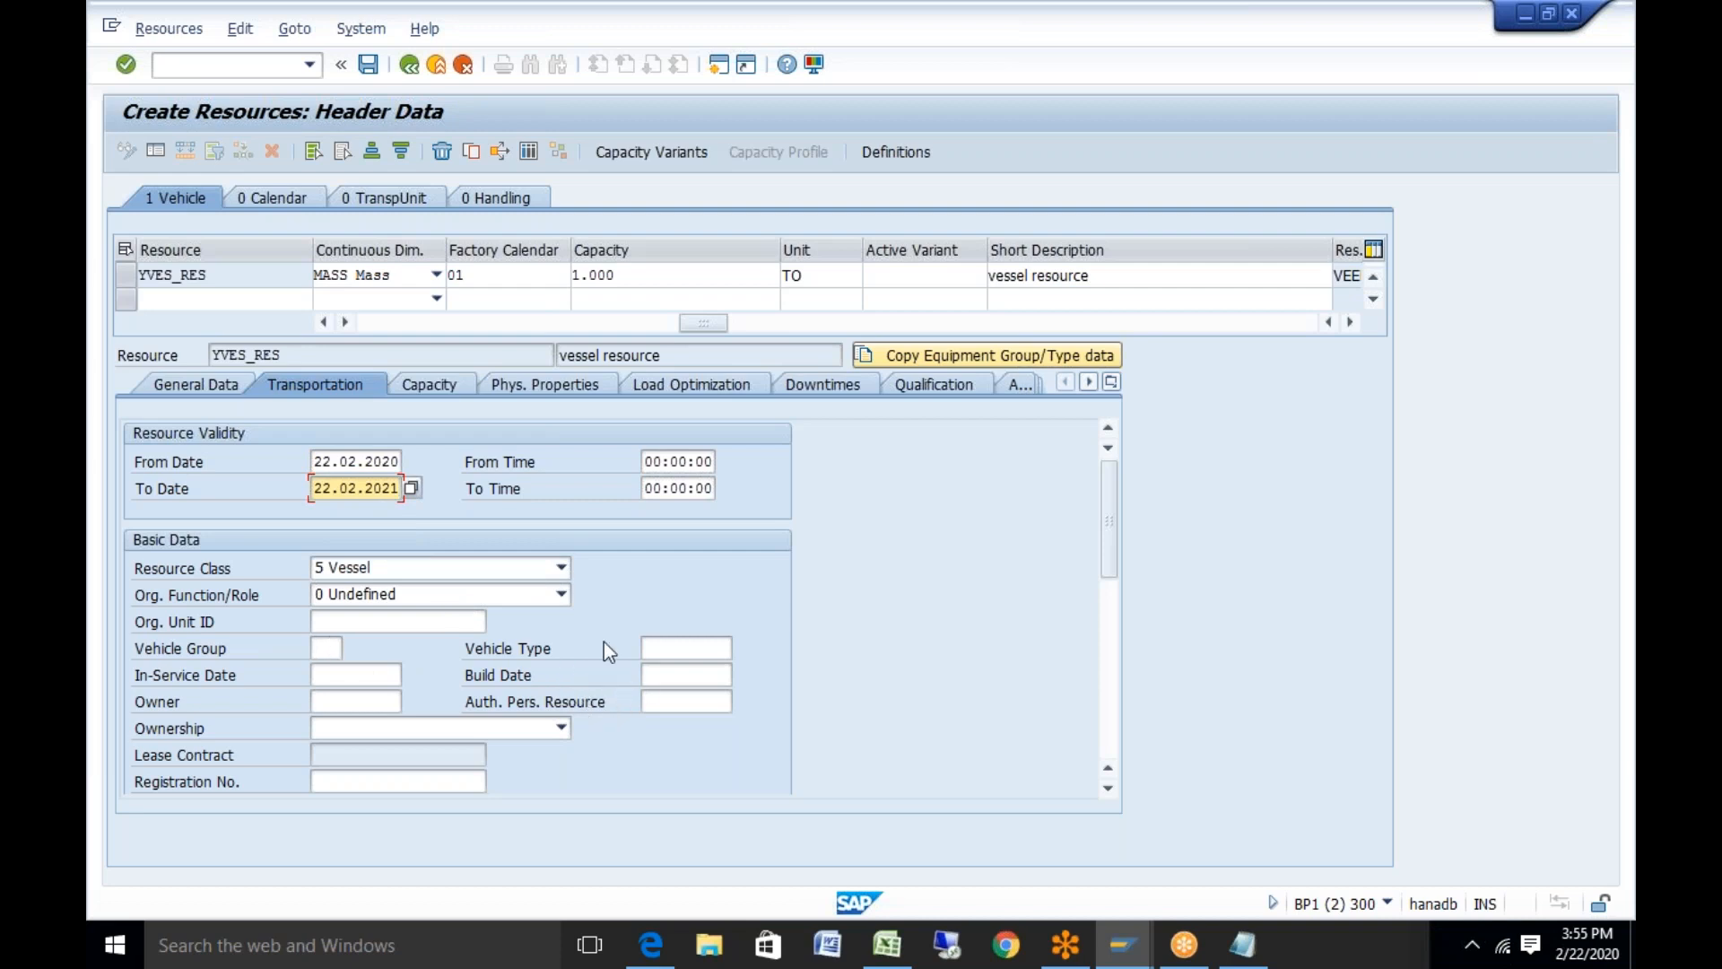
Make the vessel a Leased Resource (ownership 3) with registration number 'test'
left_click(558, 725)
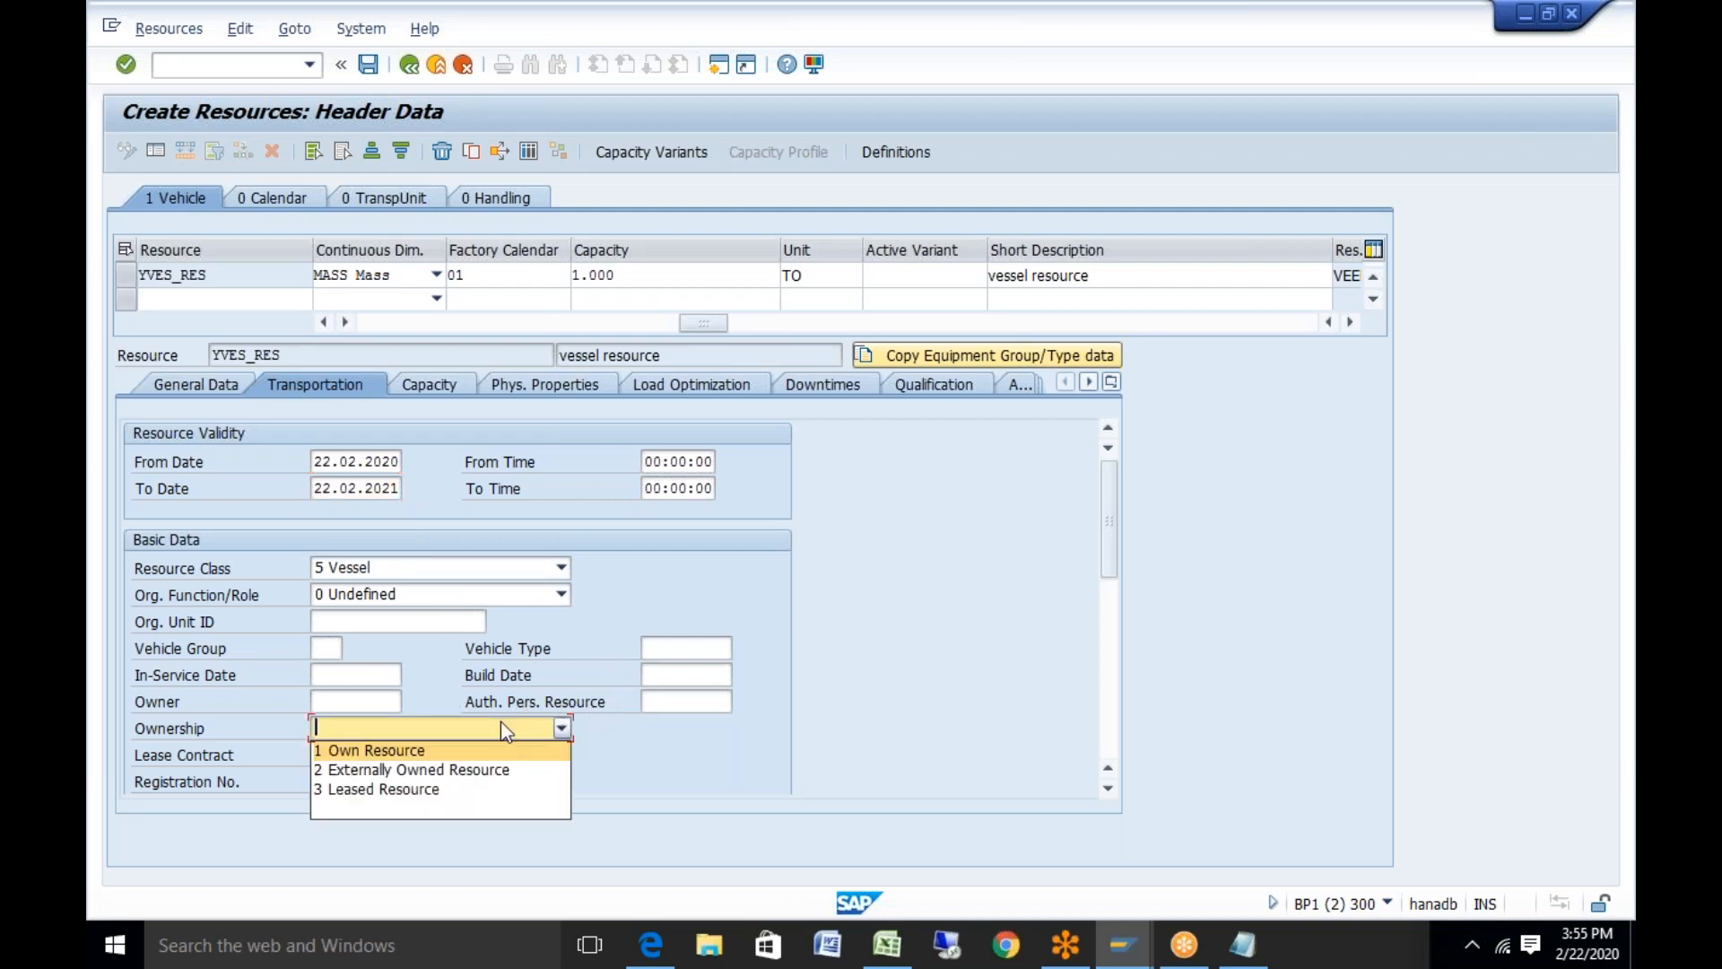
left_click(413, 785)
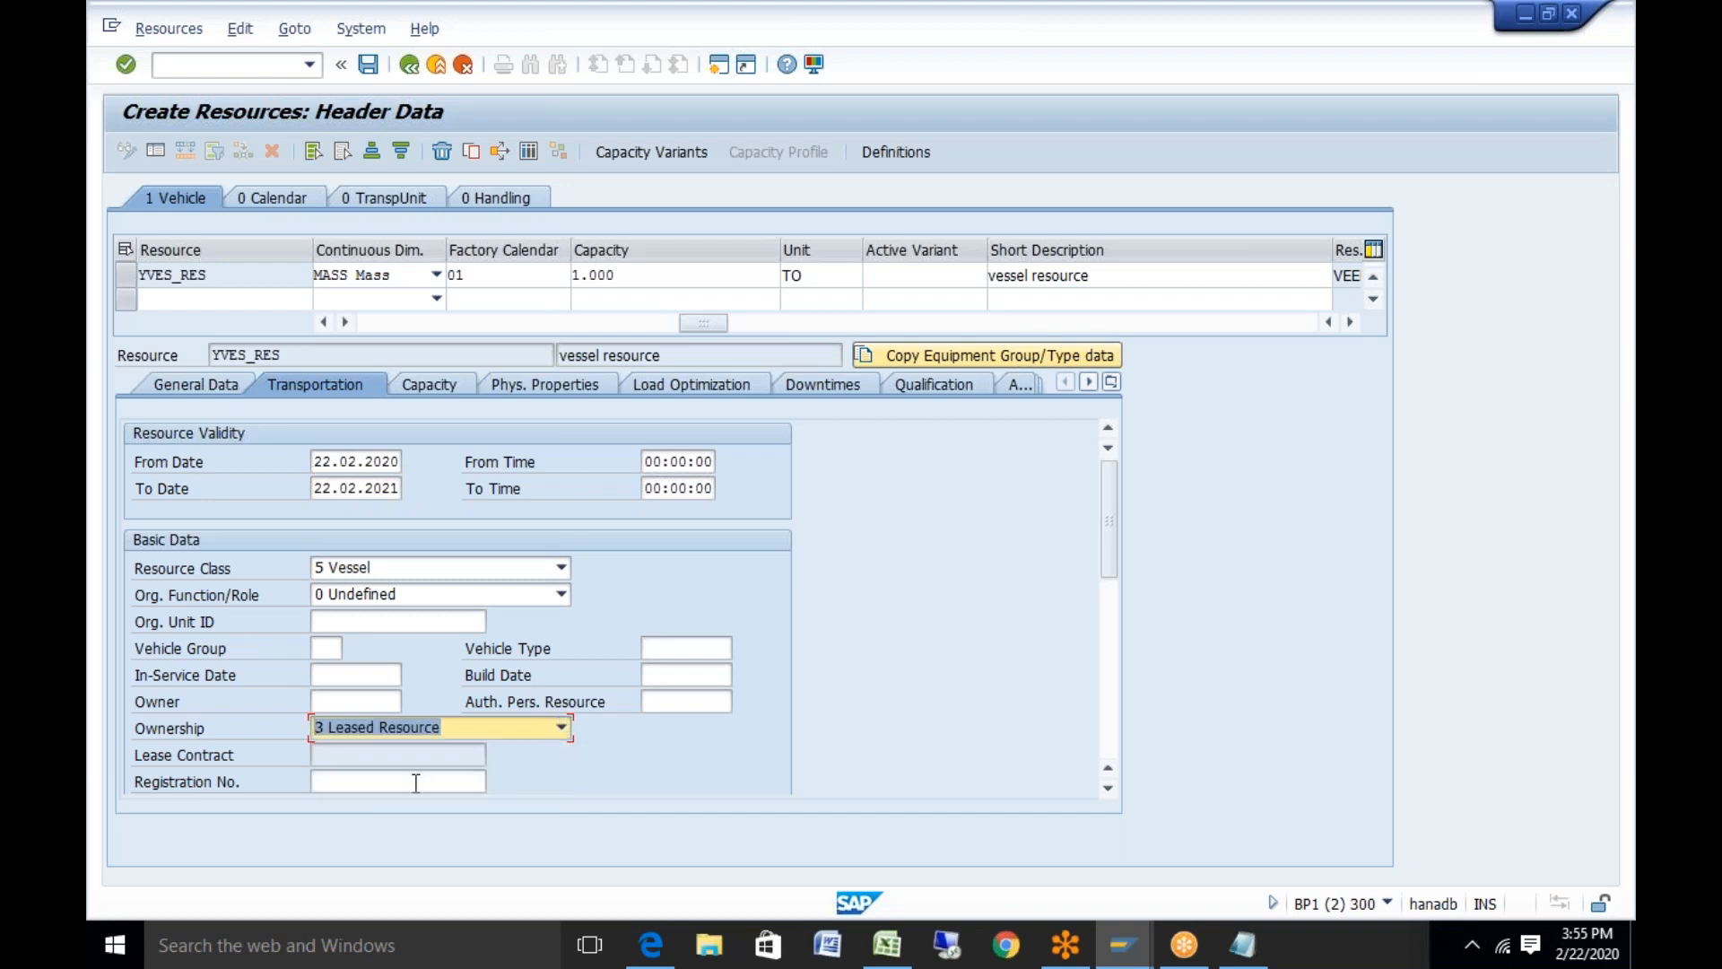
left_click(416, 779)
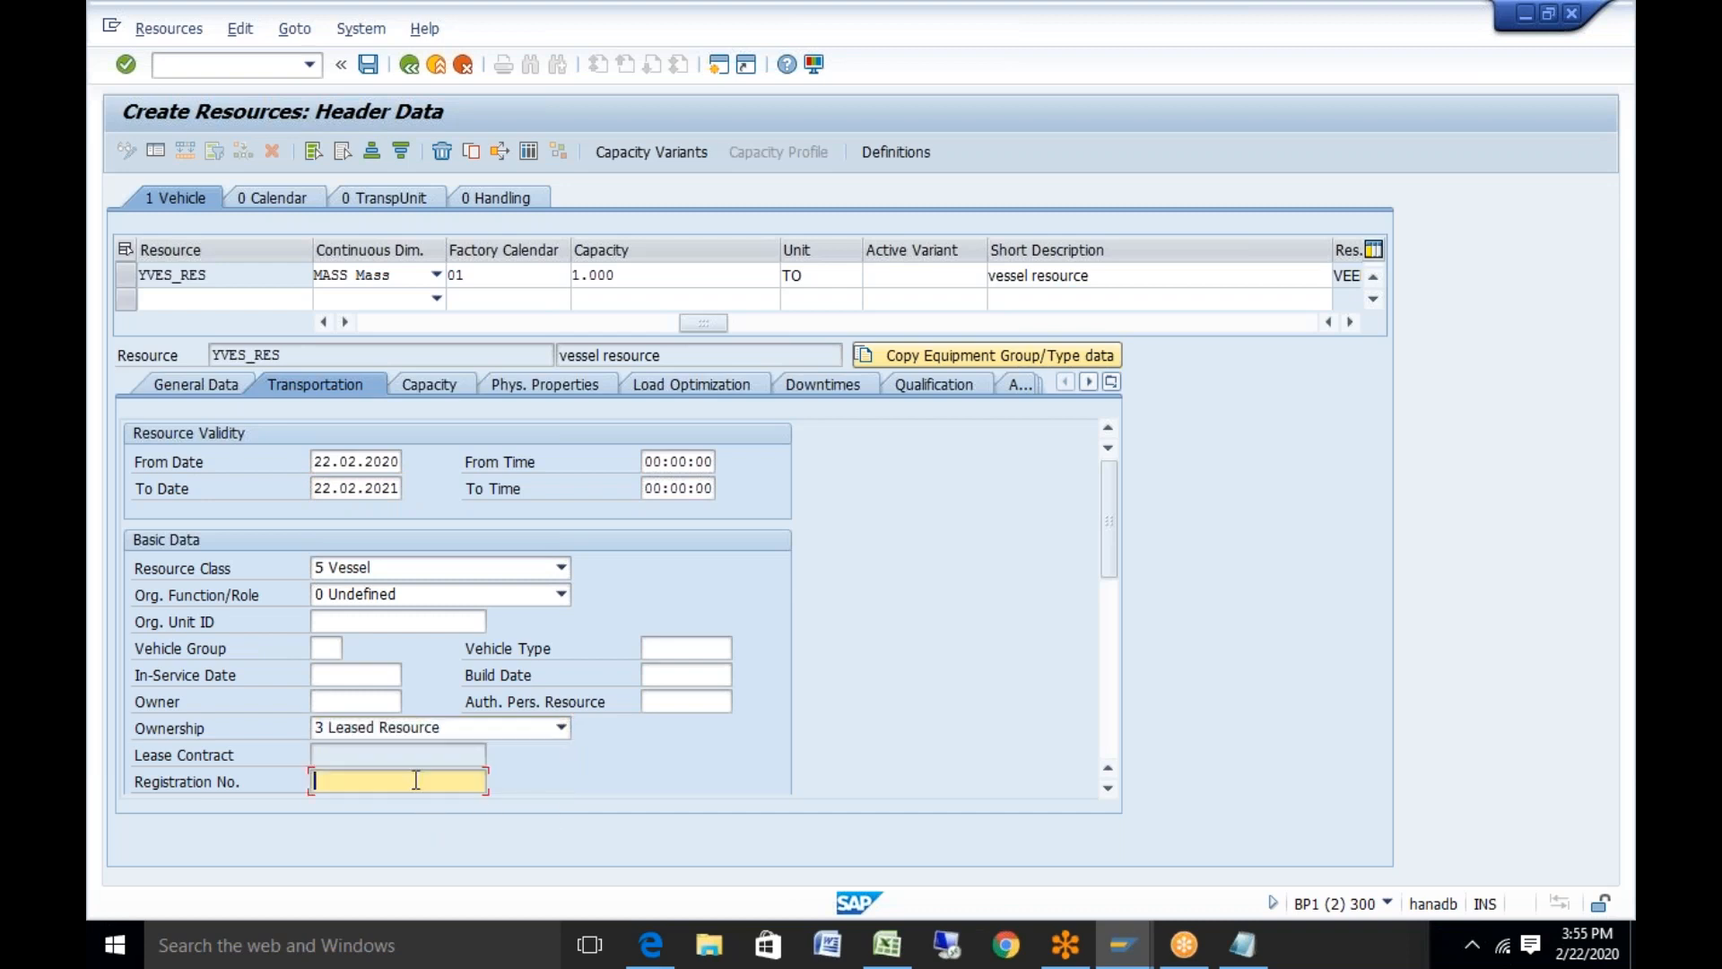
type("test")
left_click(455, 387)
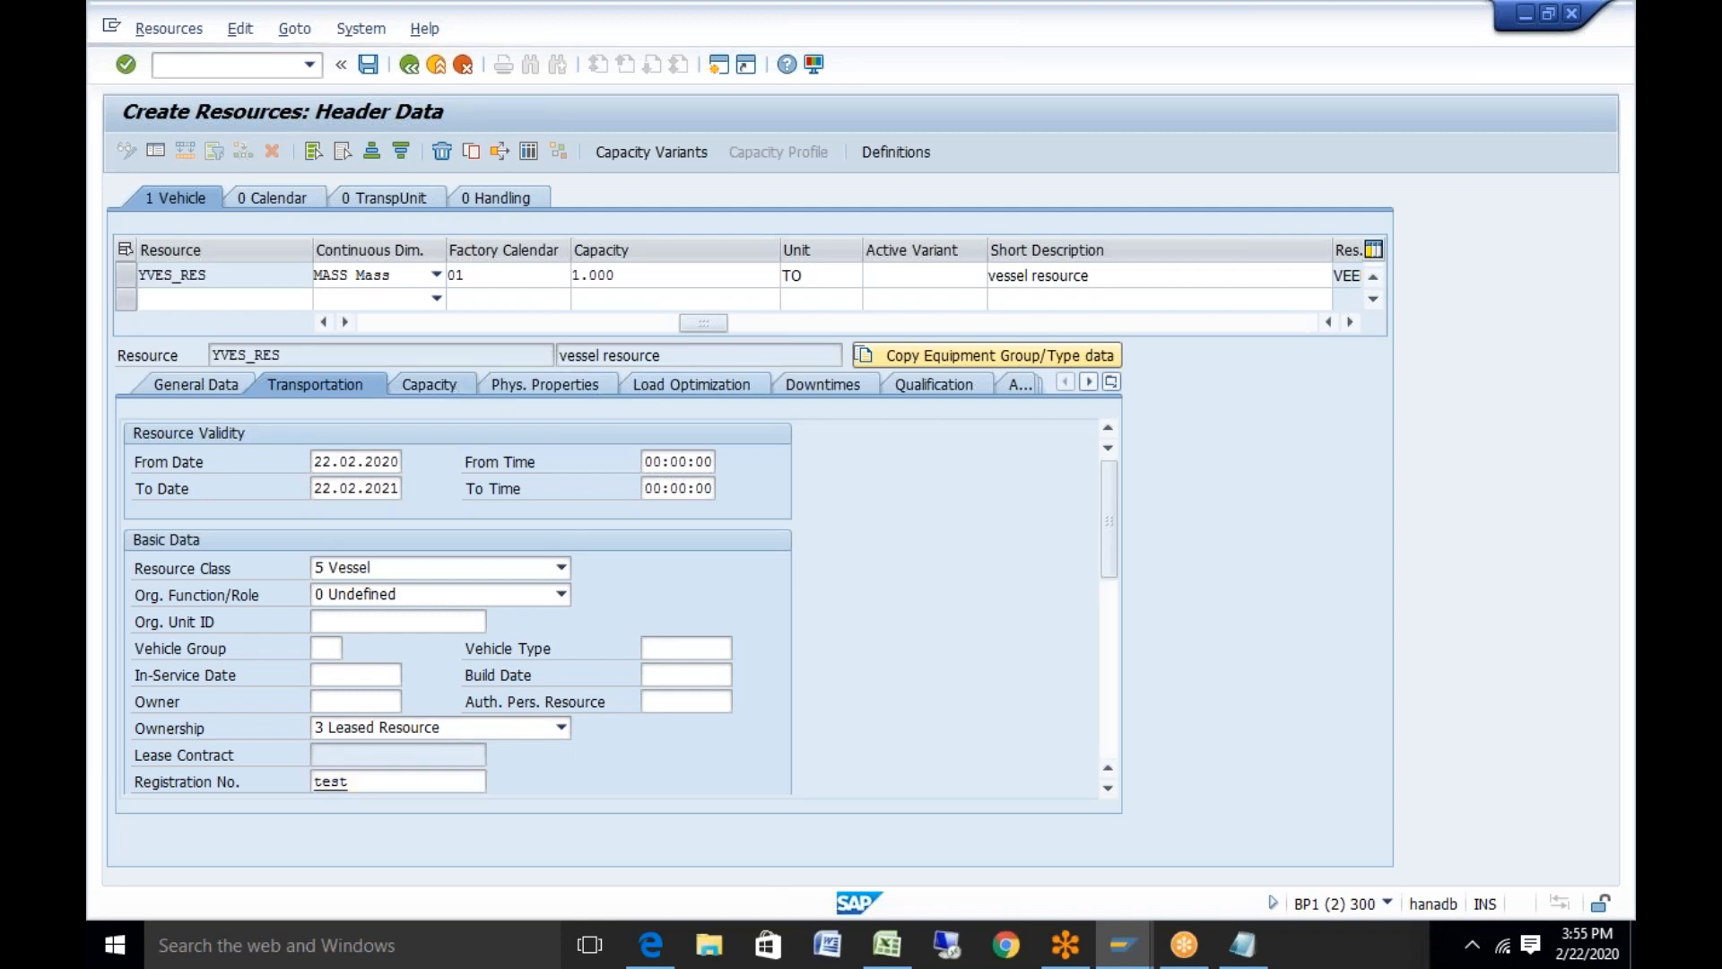
Mark the vessel temperature-controlled with minimum 10, maximum 20 and unit °C
left_click(583, 386)
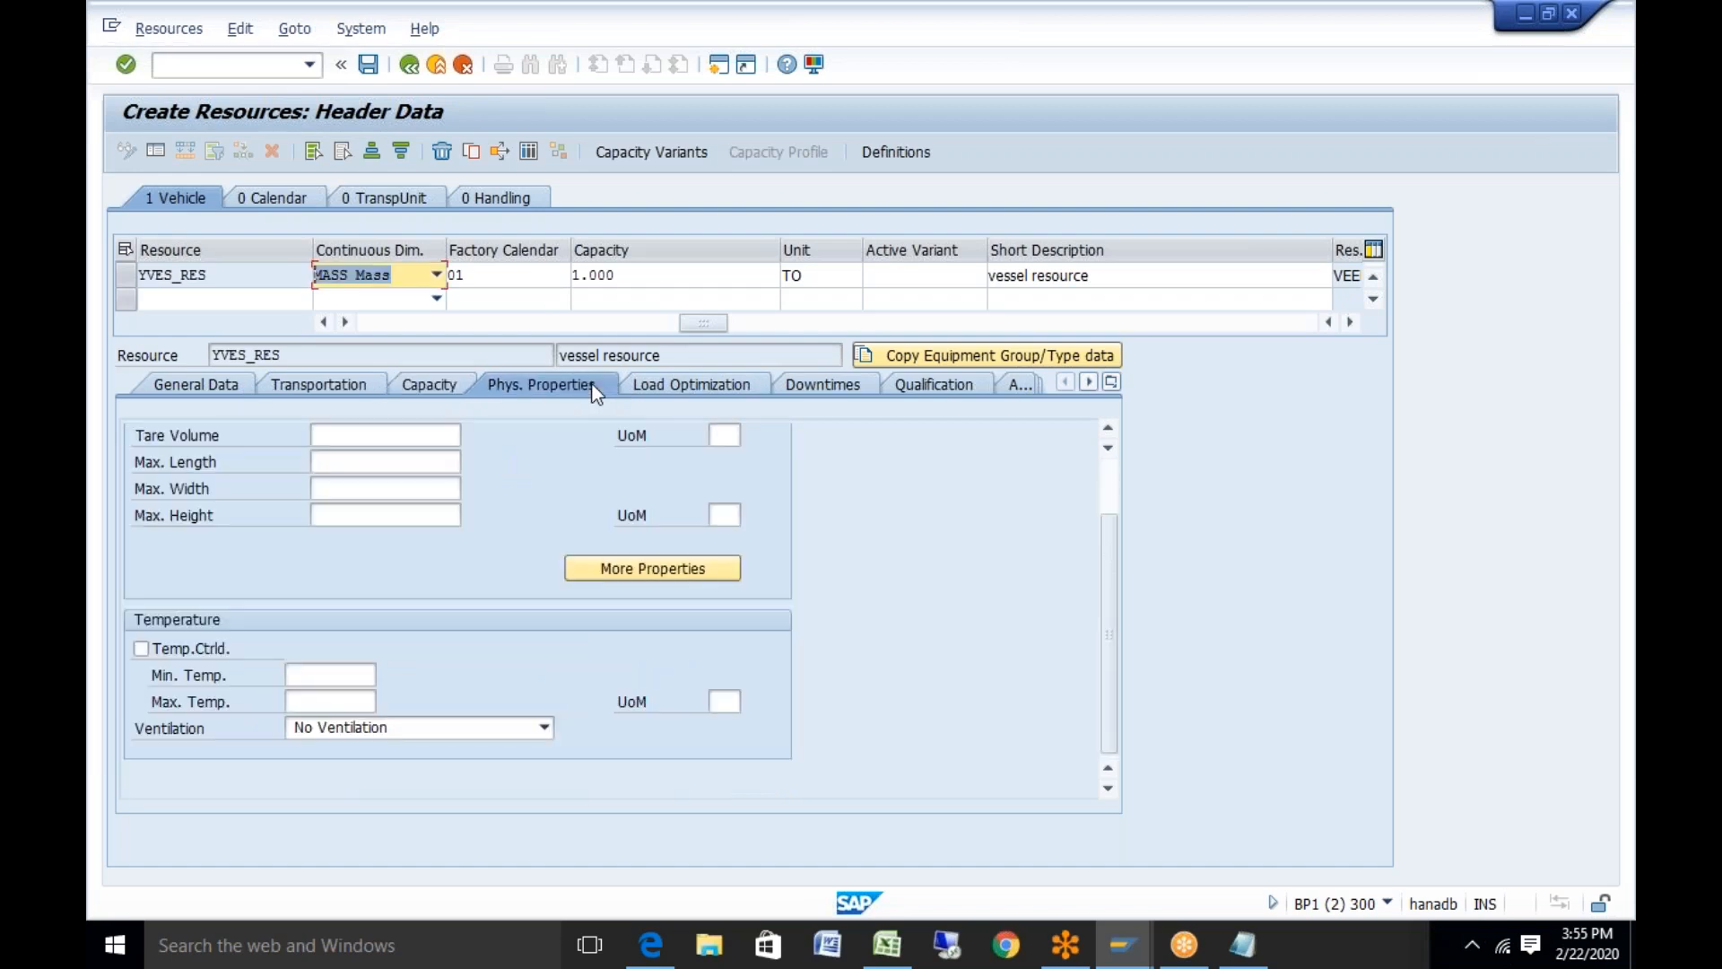
left_click(140, 647)
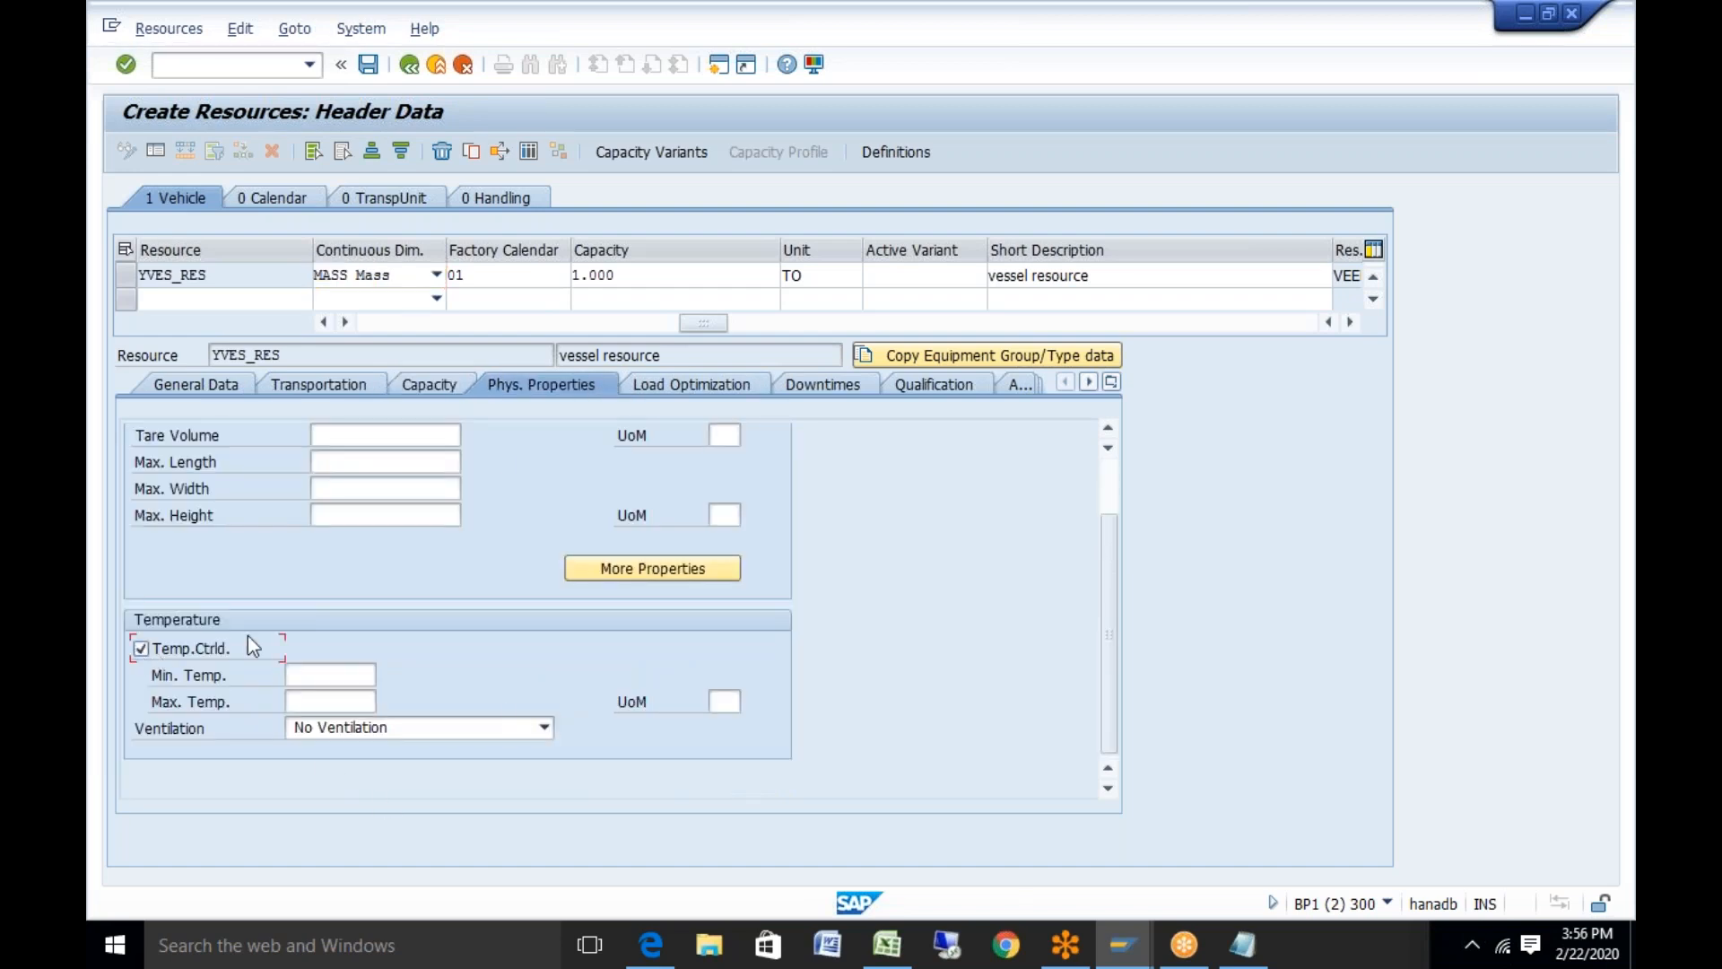
left_click(323, 673)
type("19")
key("Tab")
type("20")
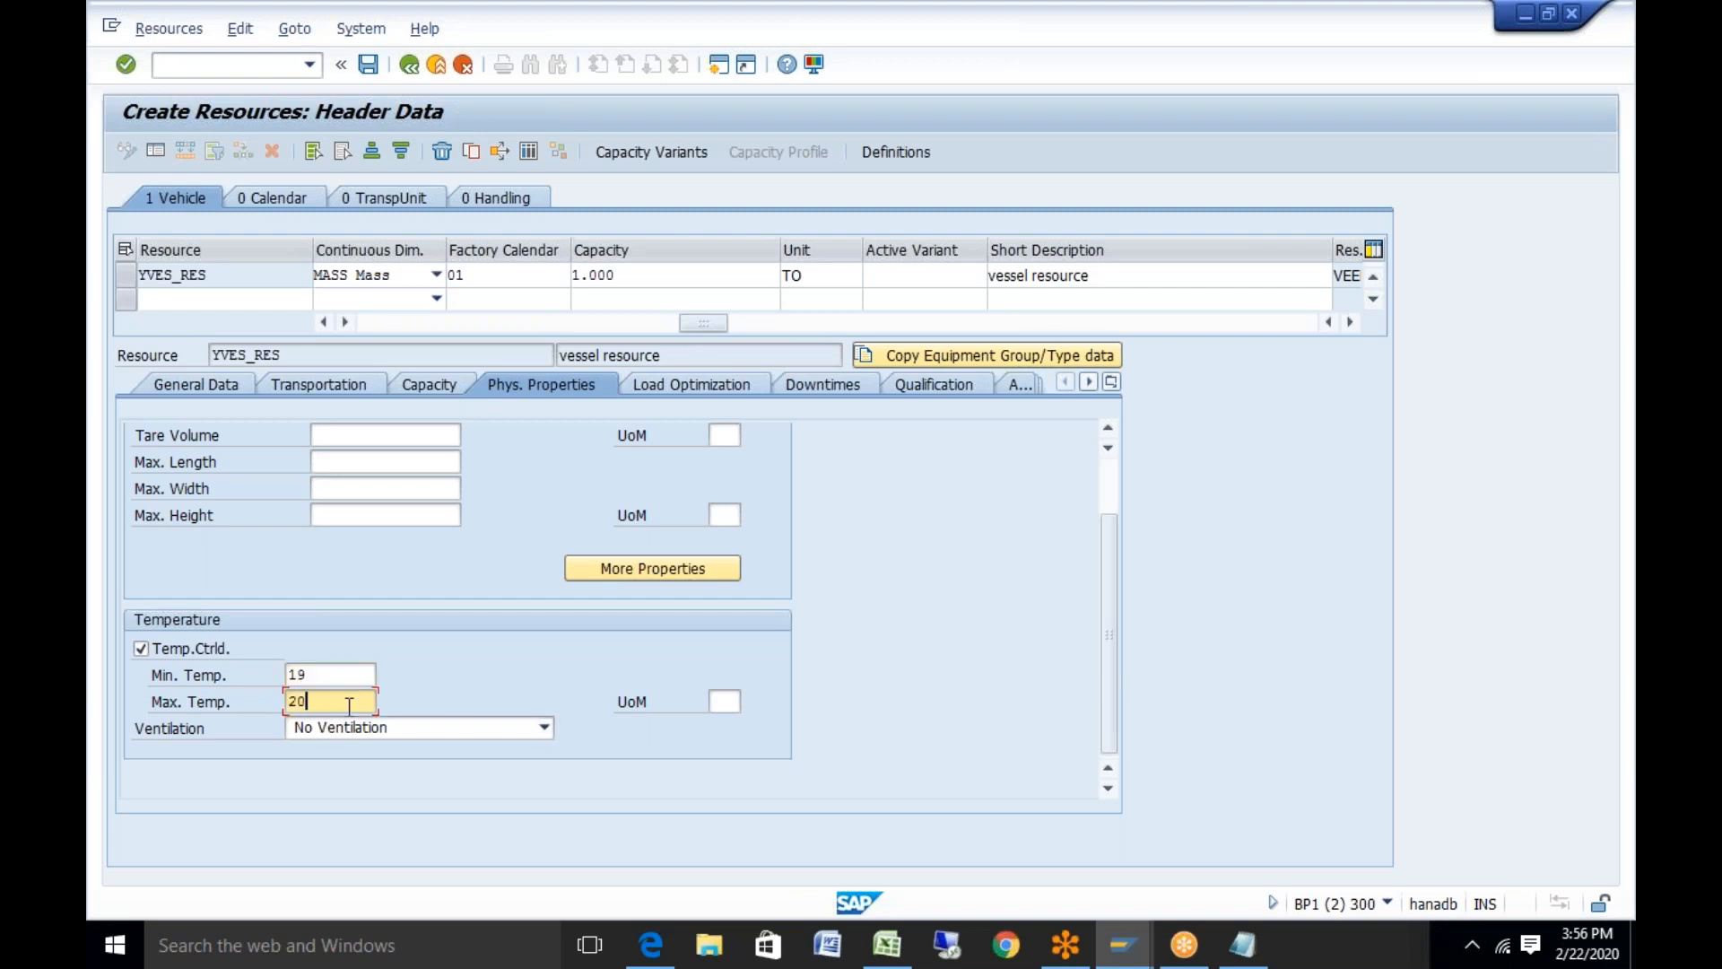
left_click(732, 702)
left_click(750, 701)
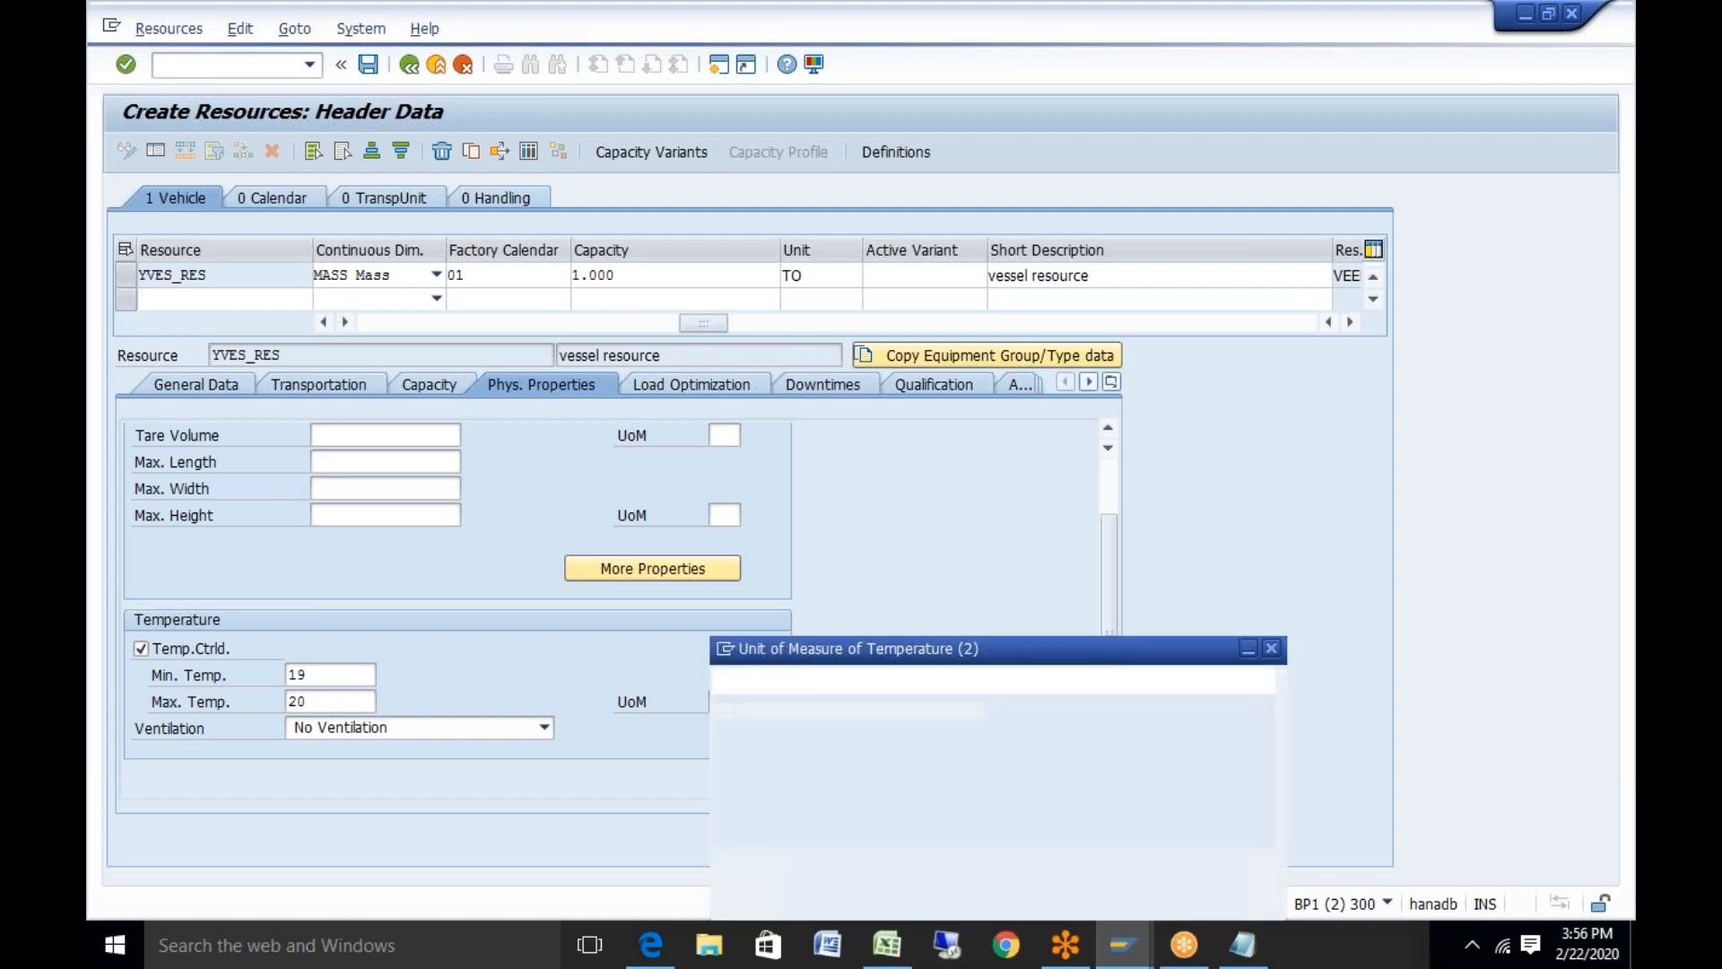
left_click(853, 432)
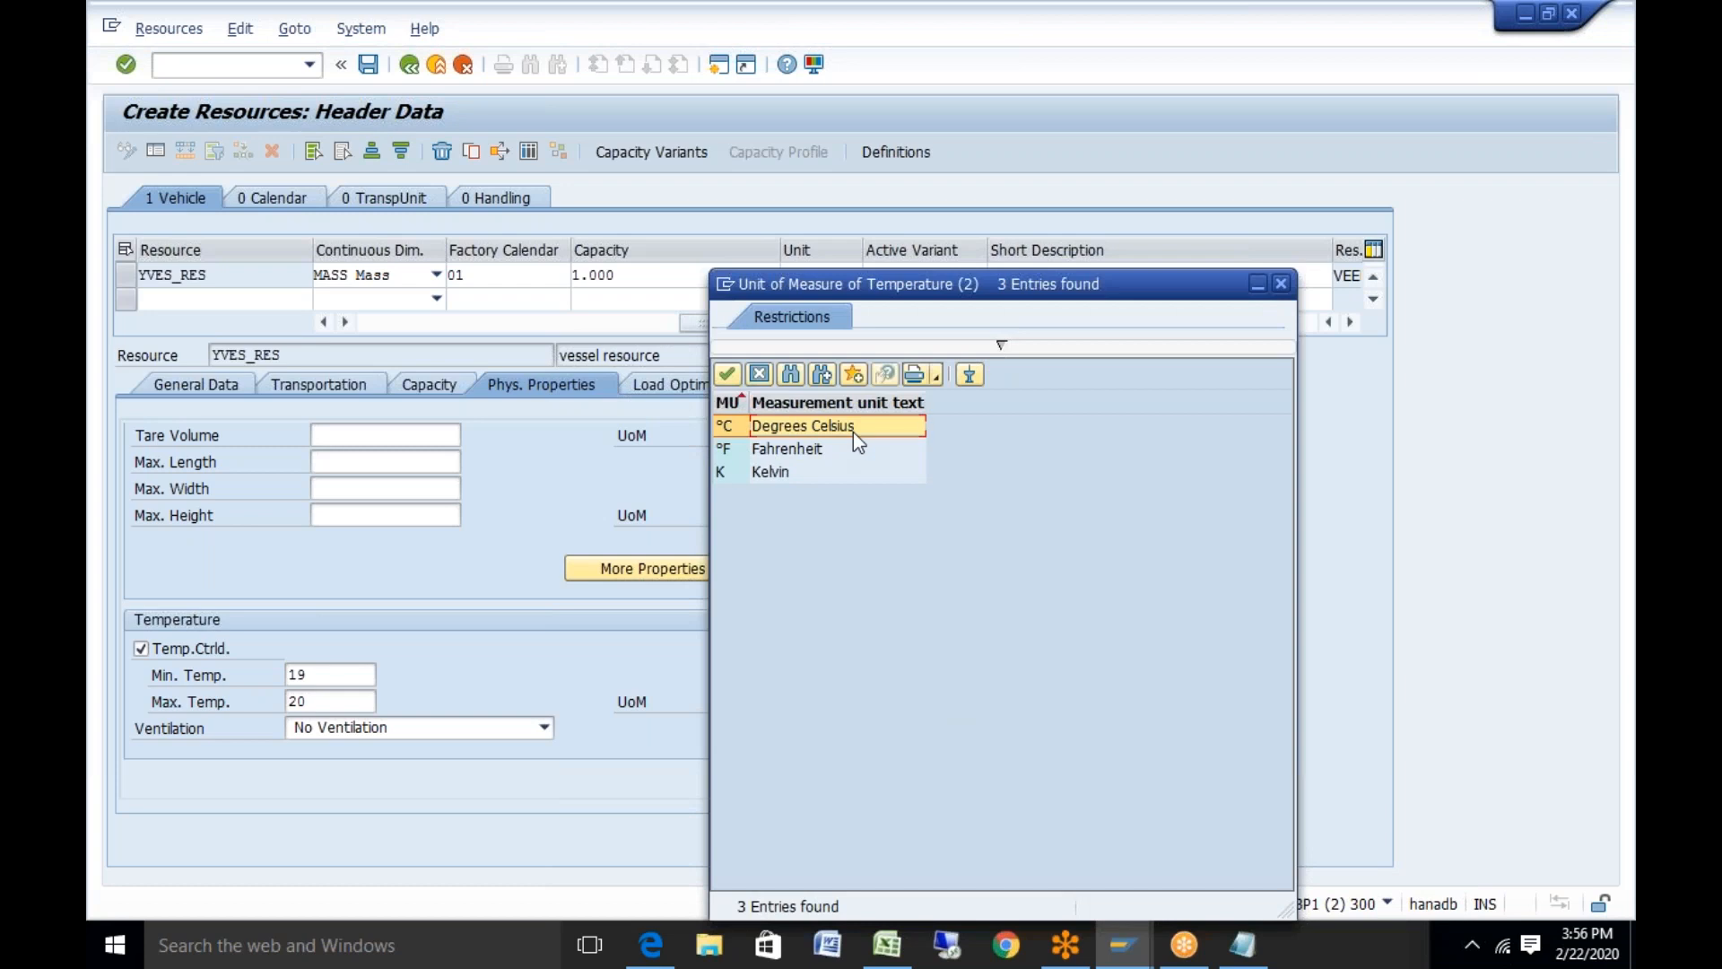
double_click(853, 433)
left_click(308, 674)
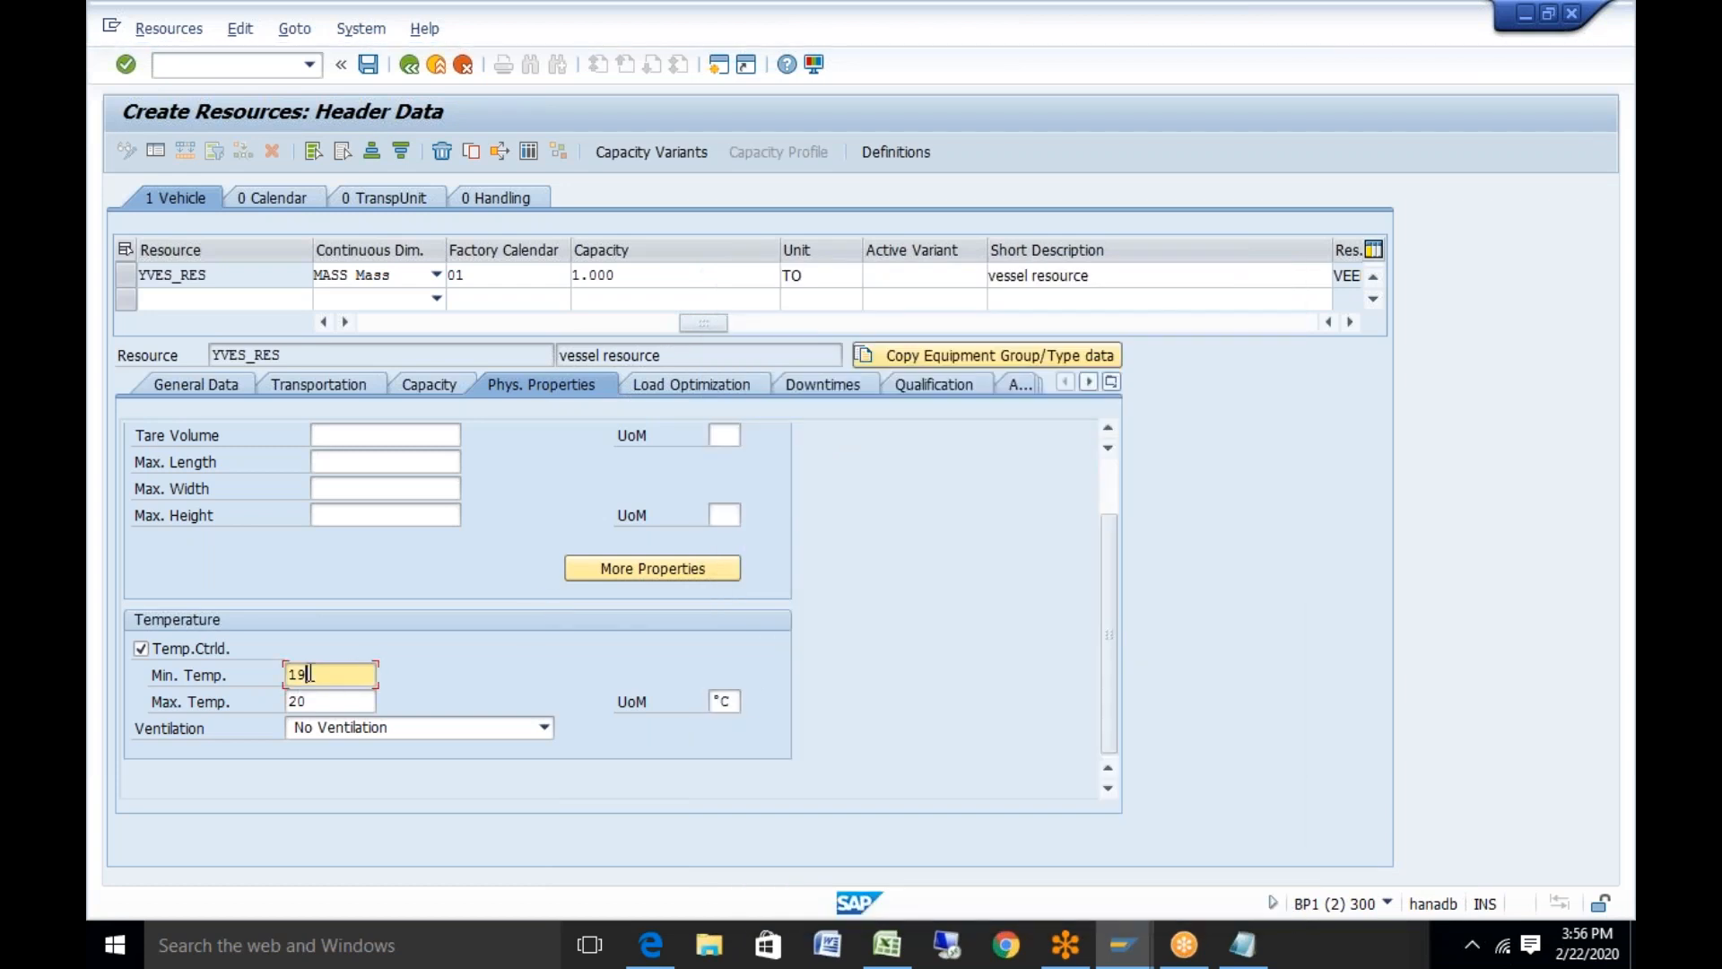
key("BackSpace")
type("0")
Review downtimes and qualifications, save YVES_RES, then copy its resource name
left_click(828, 386)
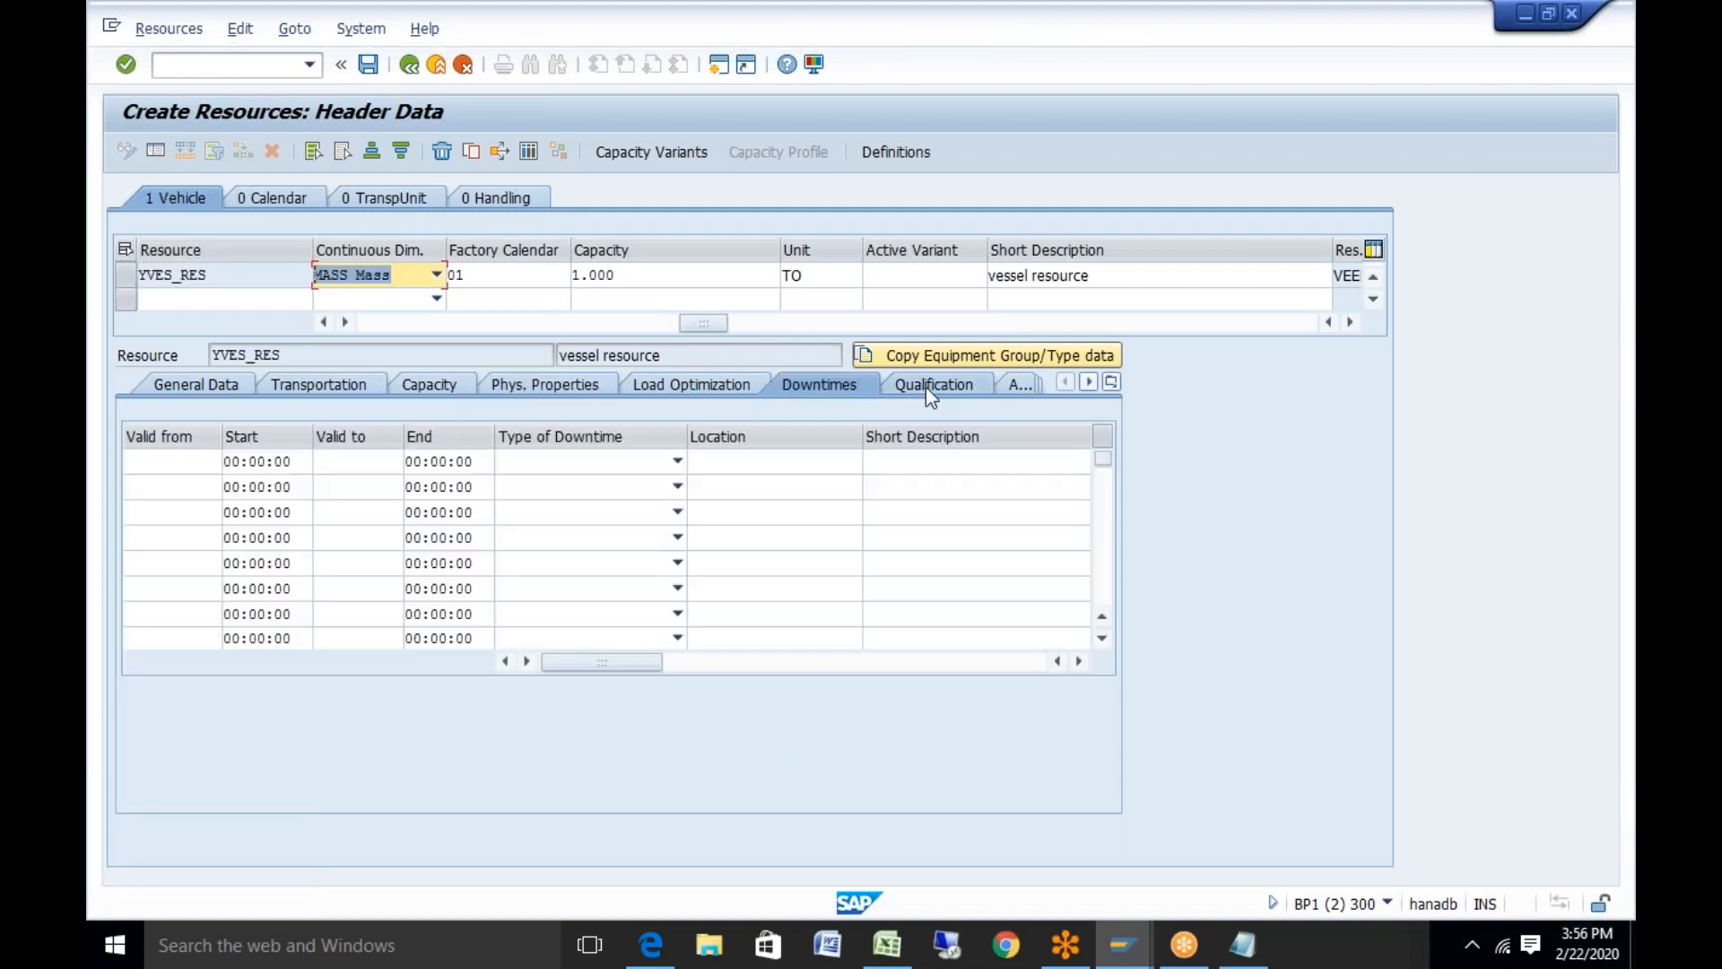
left_click(925, 385)
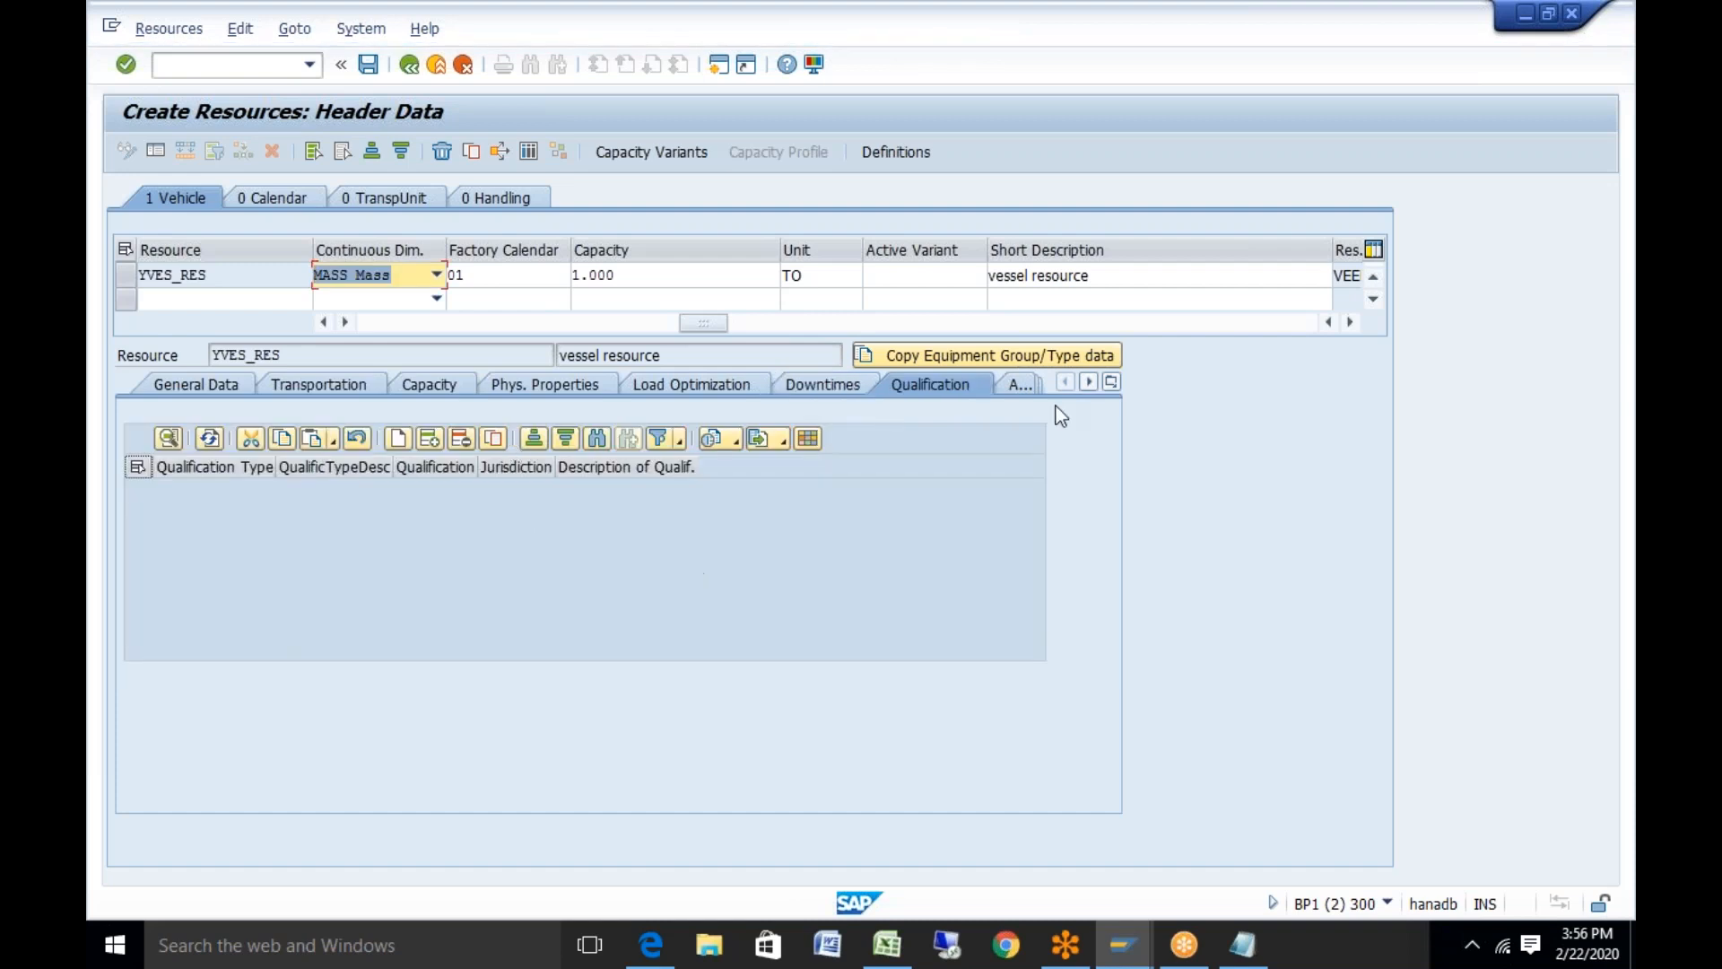
left_click(367, 65)
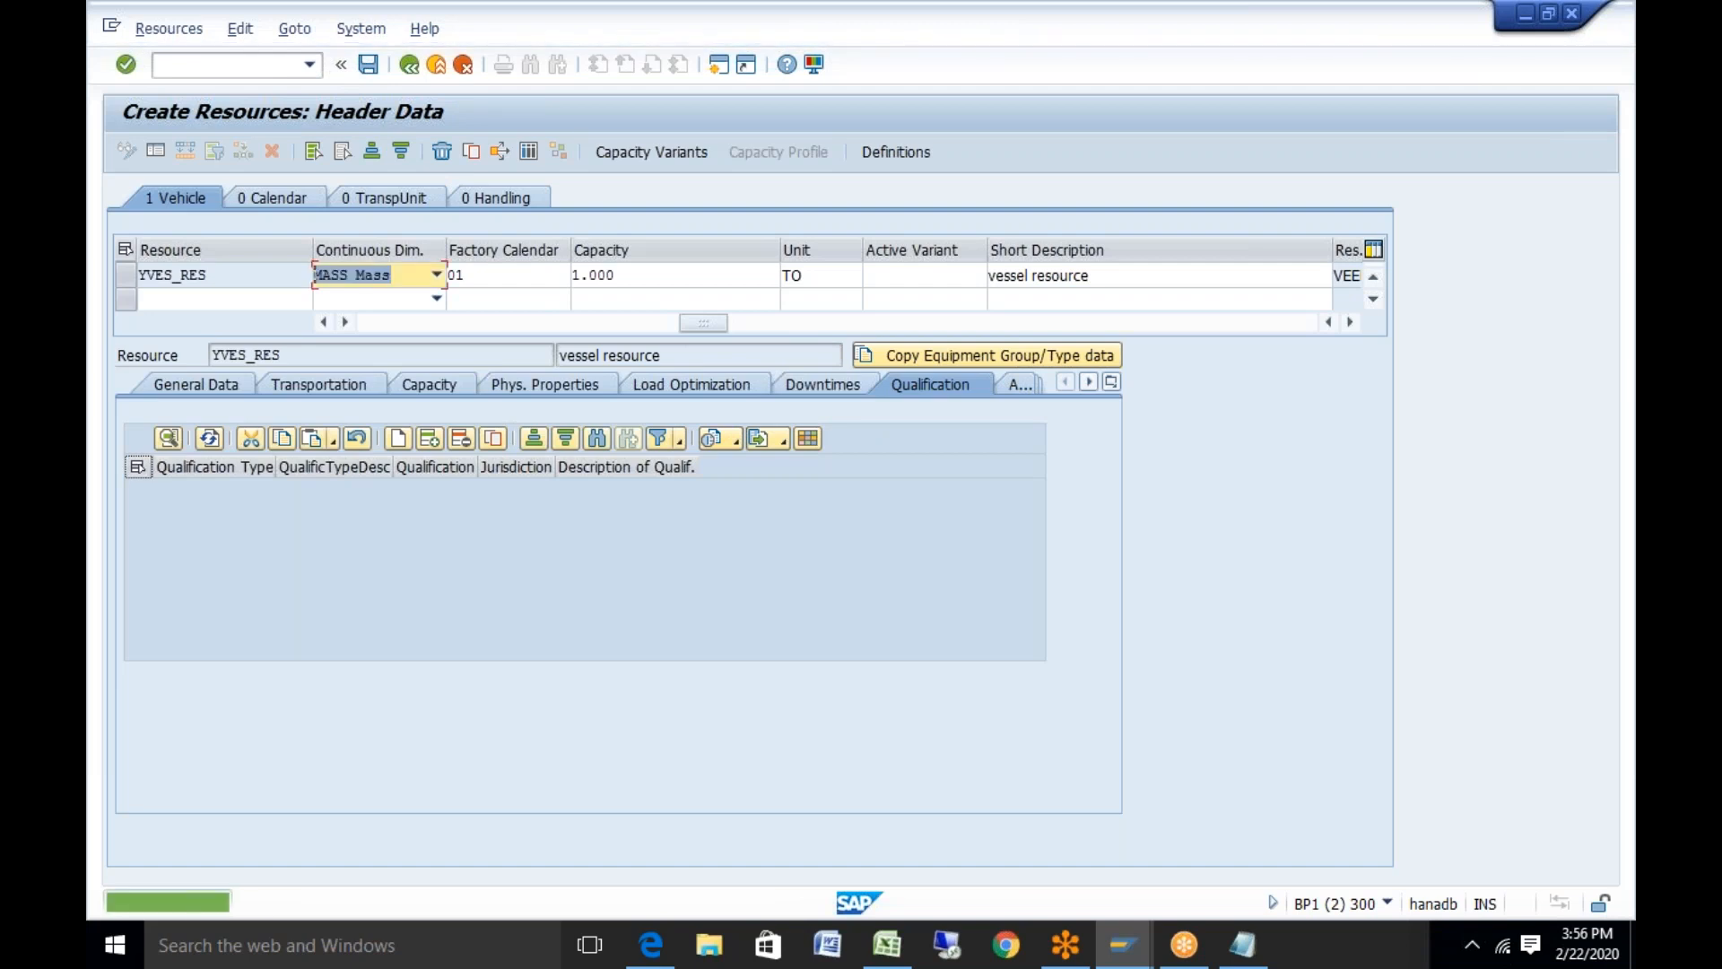
left_click(227, 354)
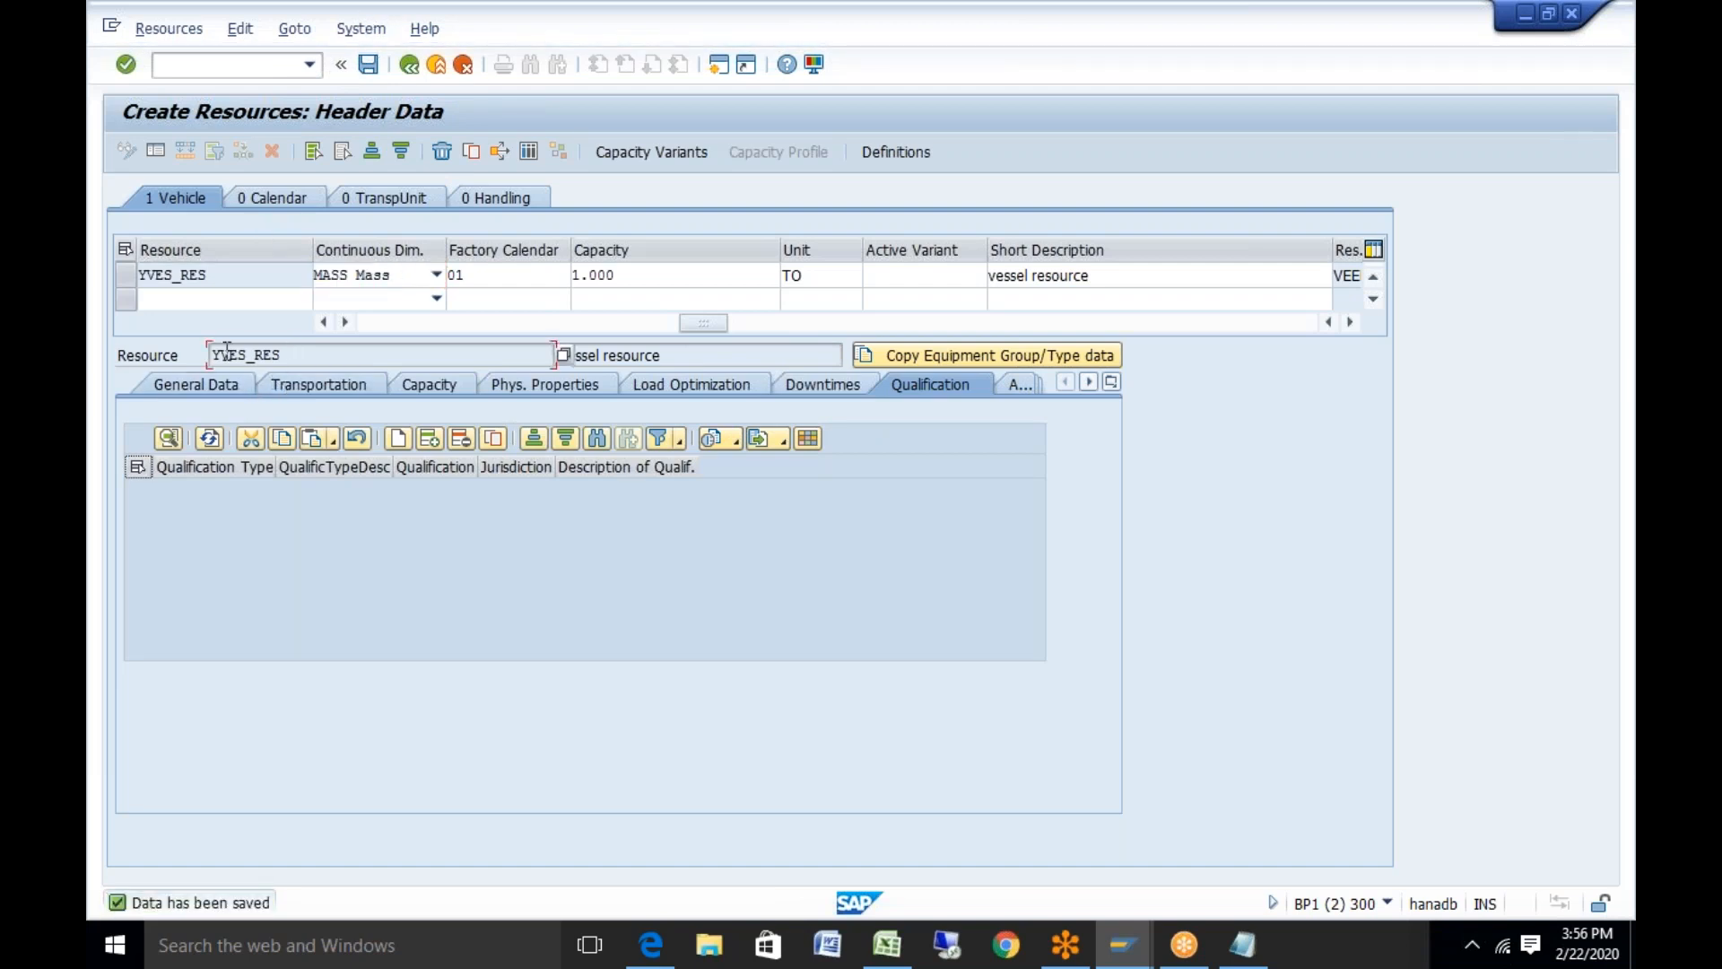
left_click_drag(227, 352, 179, 351)
key("ctrl+c")
Paste YVES_RES into cell C14 of the Excel test-data sheet and save the workbook
left_click(890, 944)
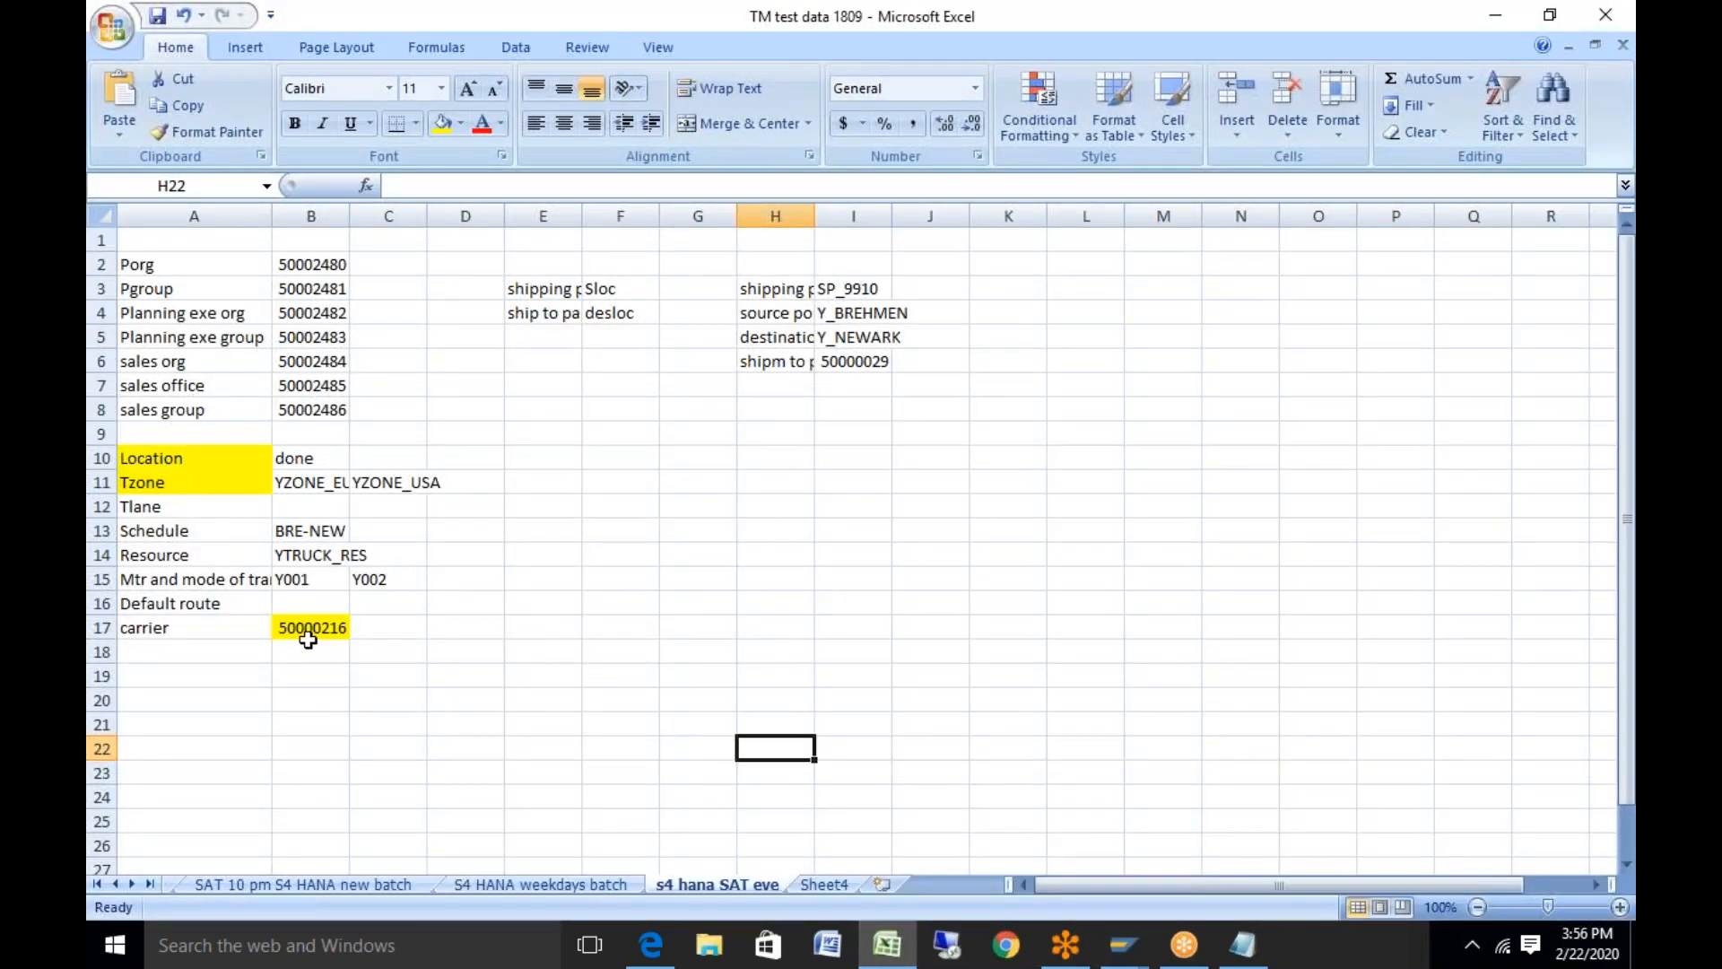
left_click(381, 556)
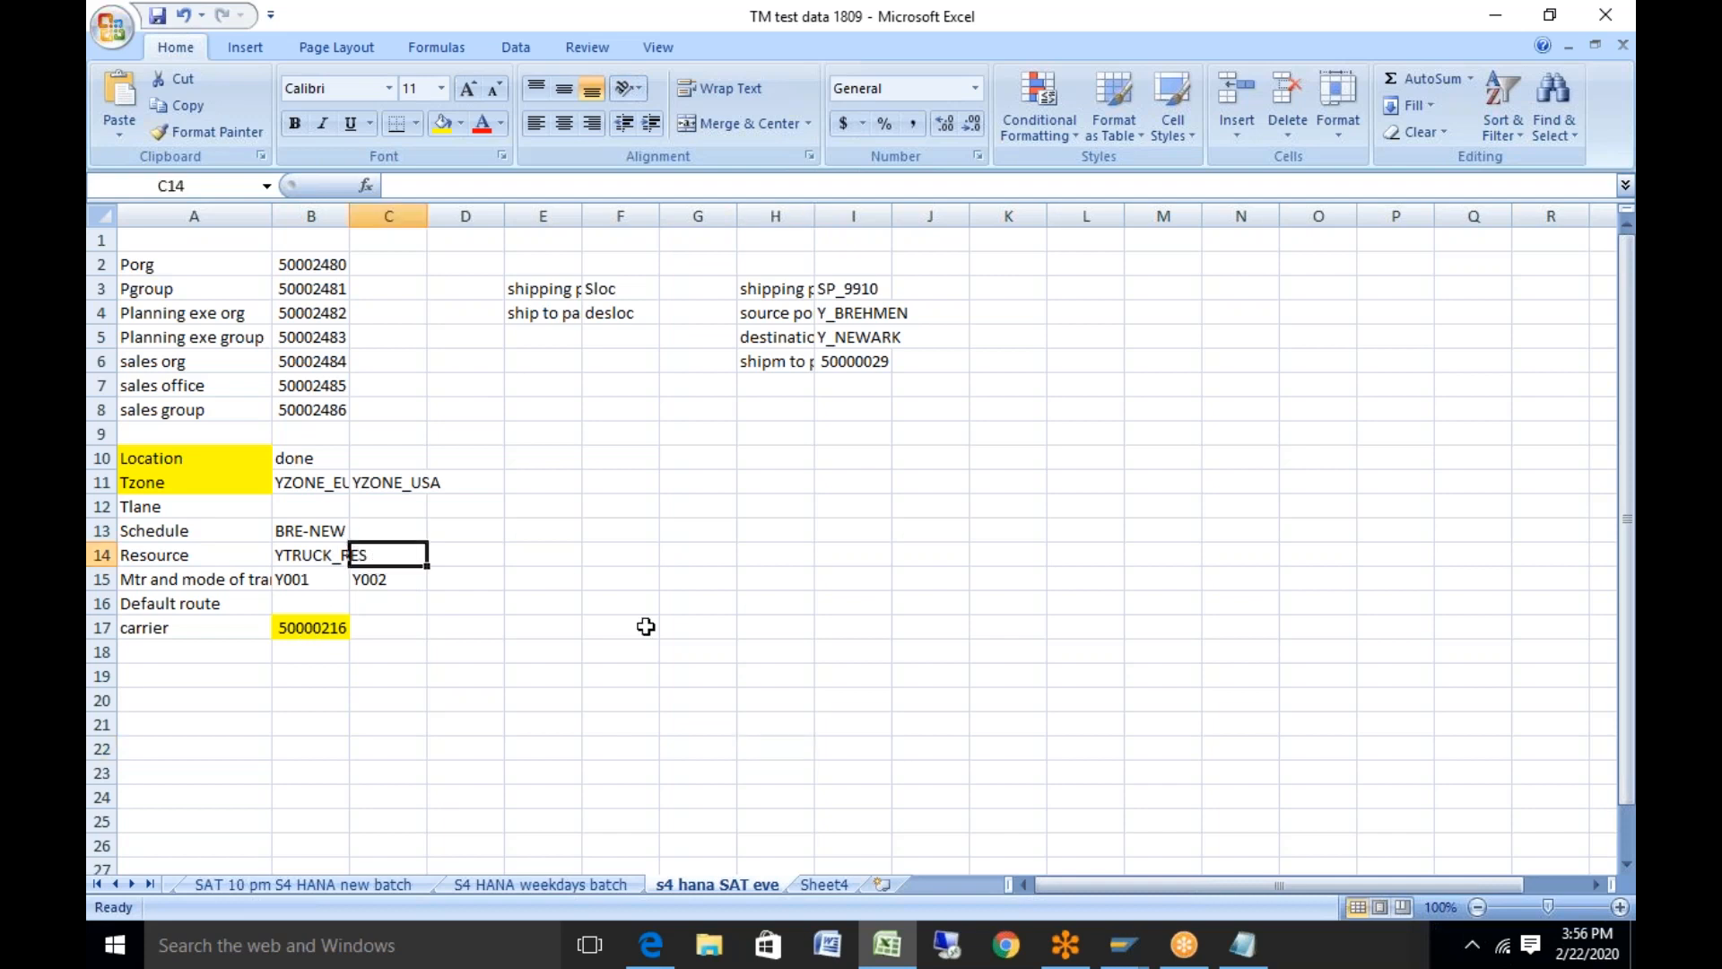
key("ctrl+v")
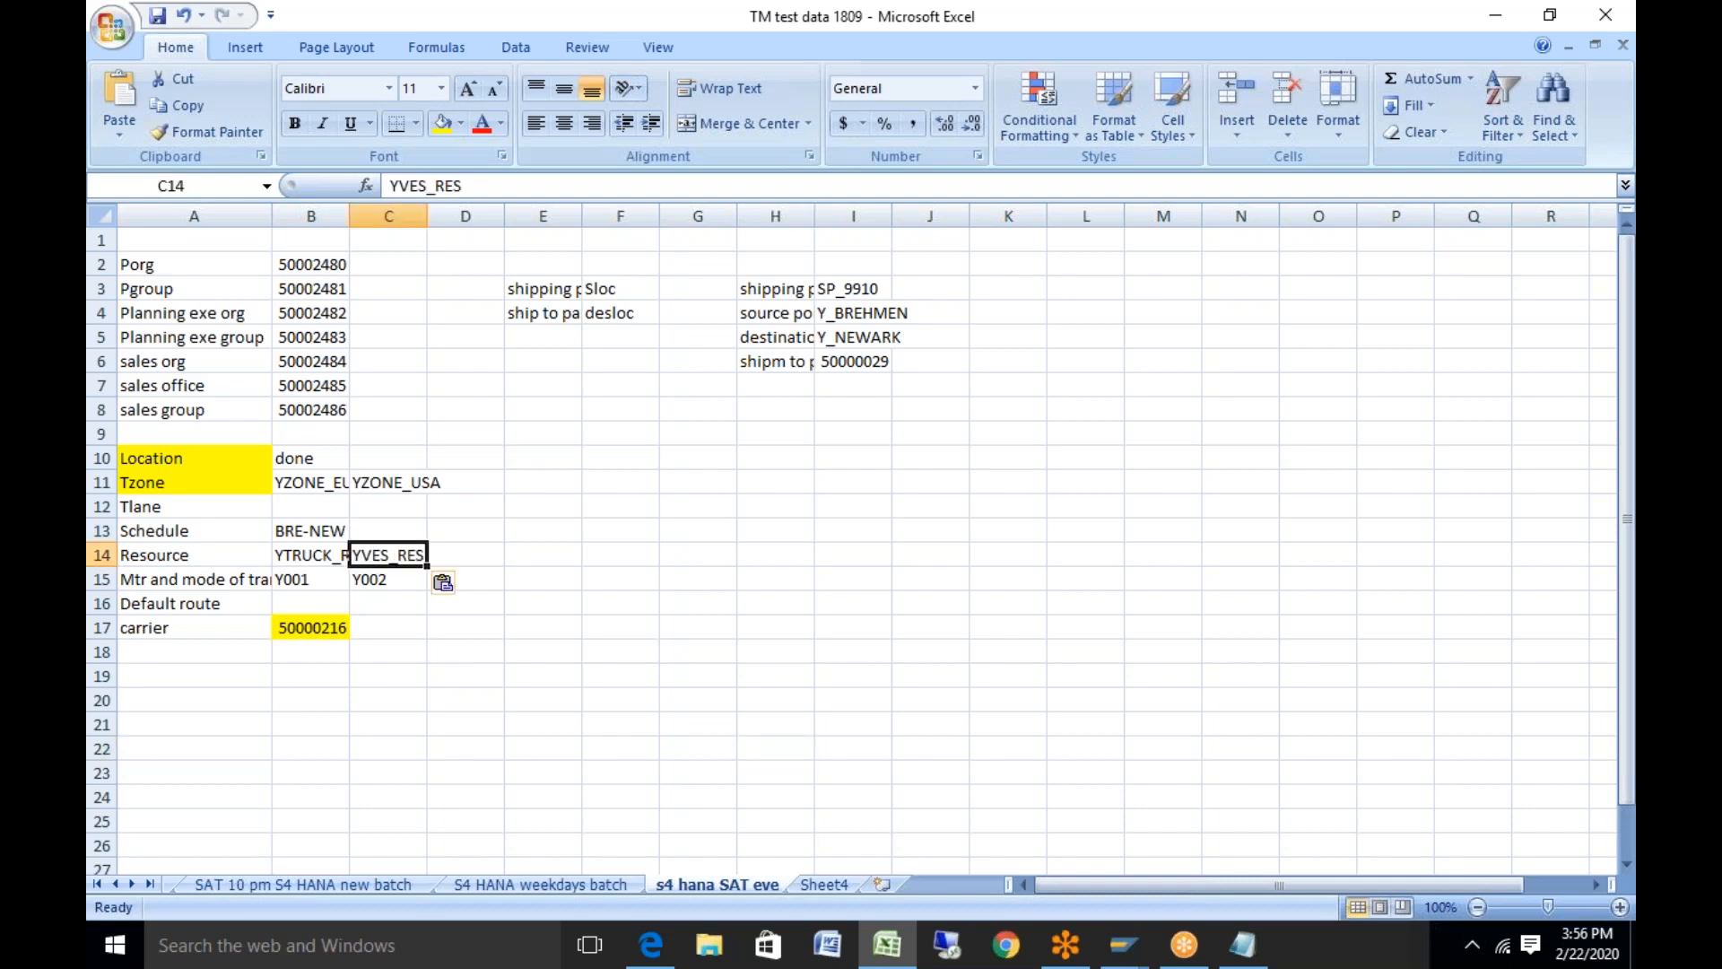
left_click(157, 17)
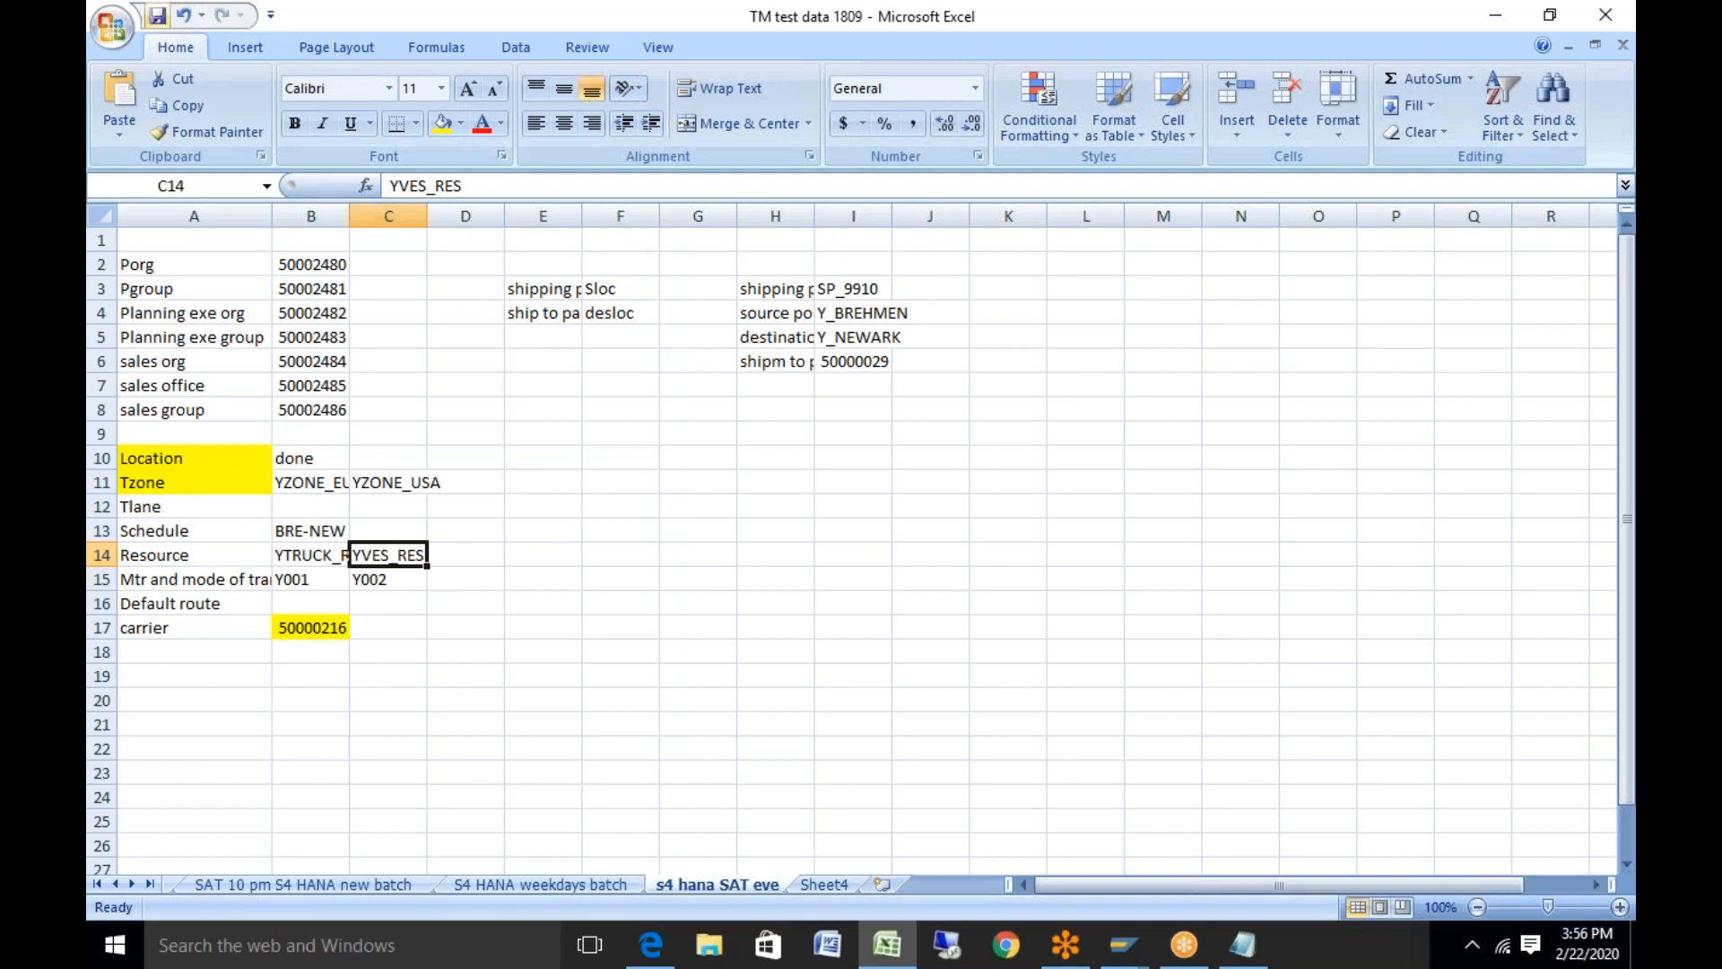
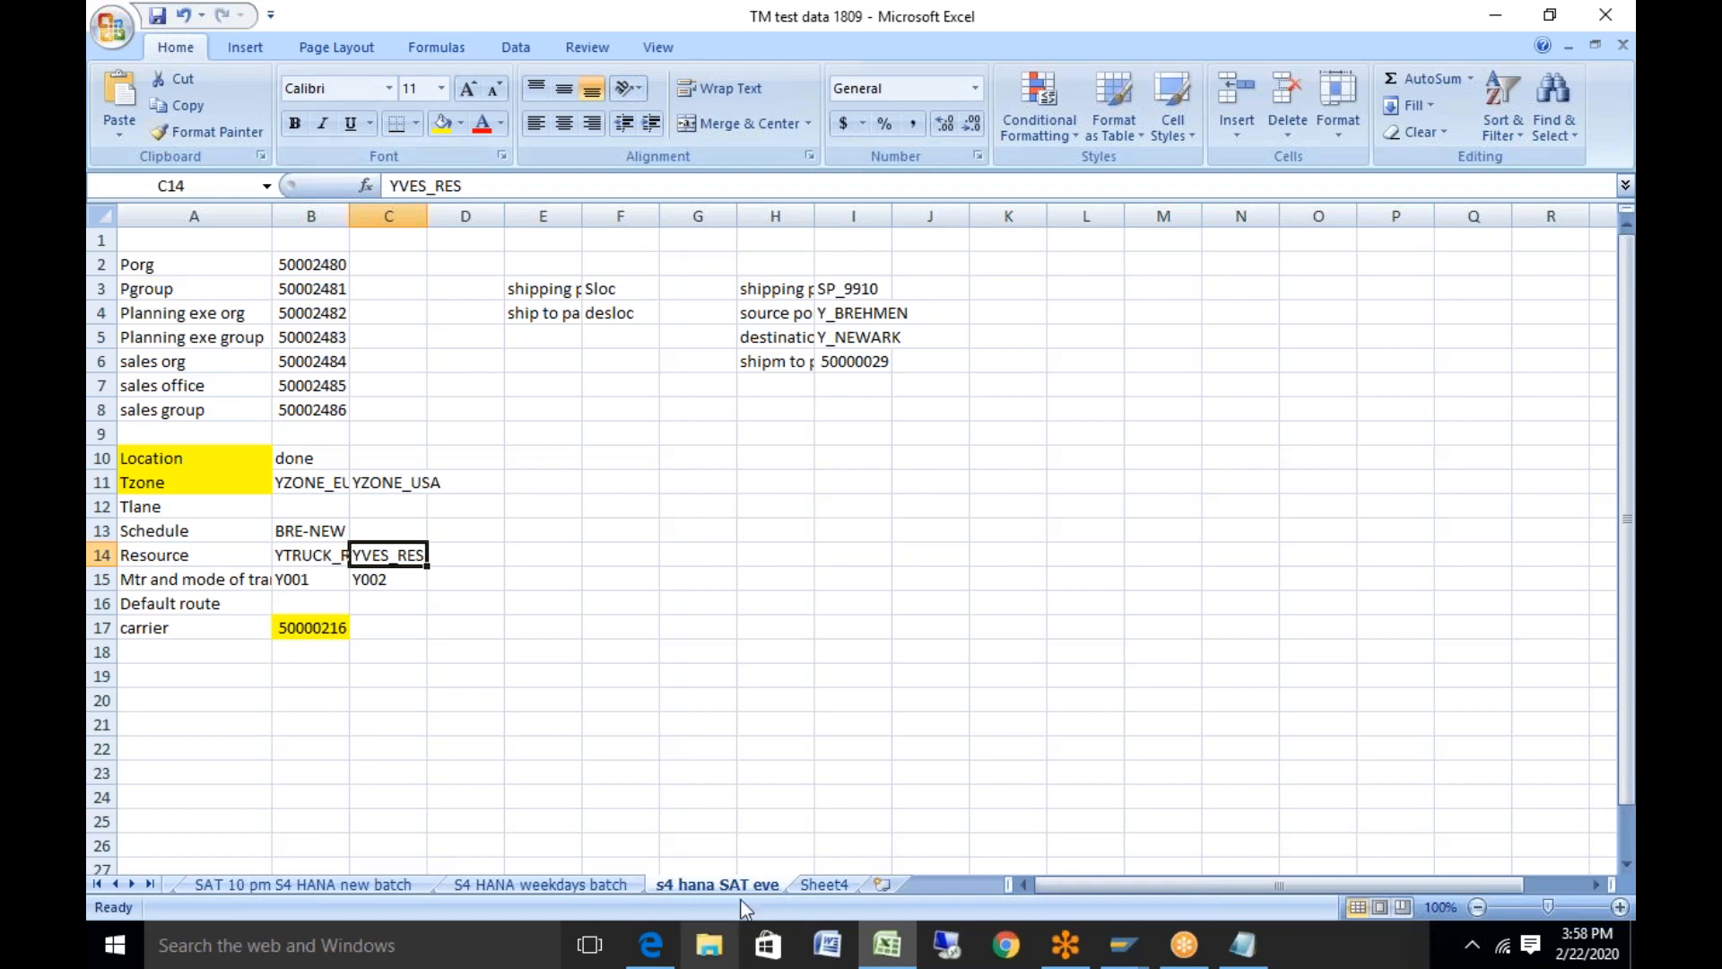
Bring the SAP Create Resources: Header Data window back to the front from the taskbar
mouse_move(1131, 946)
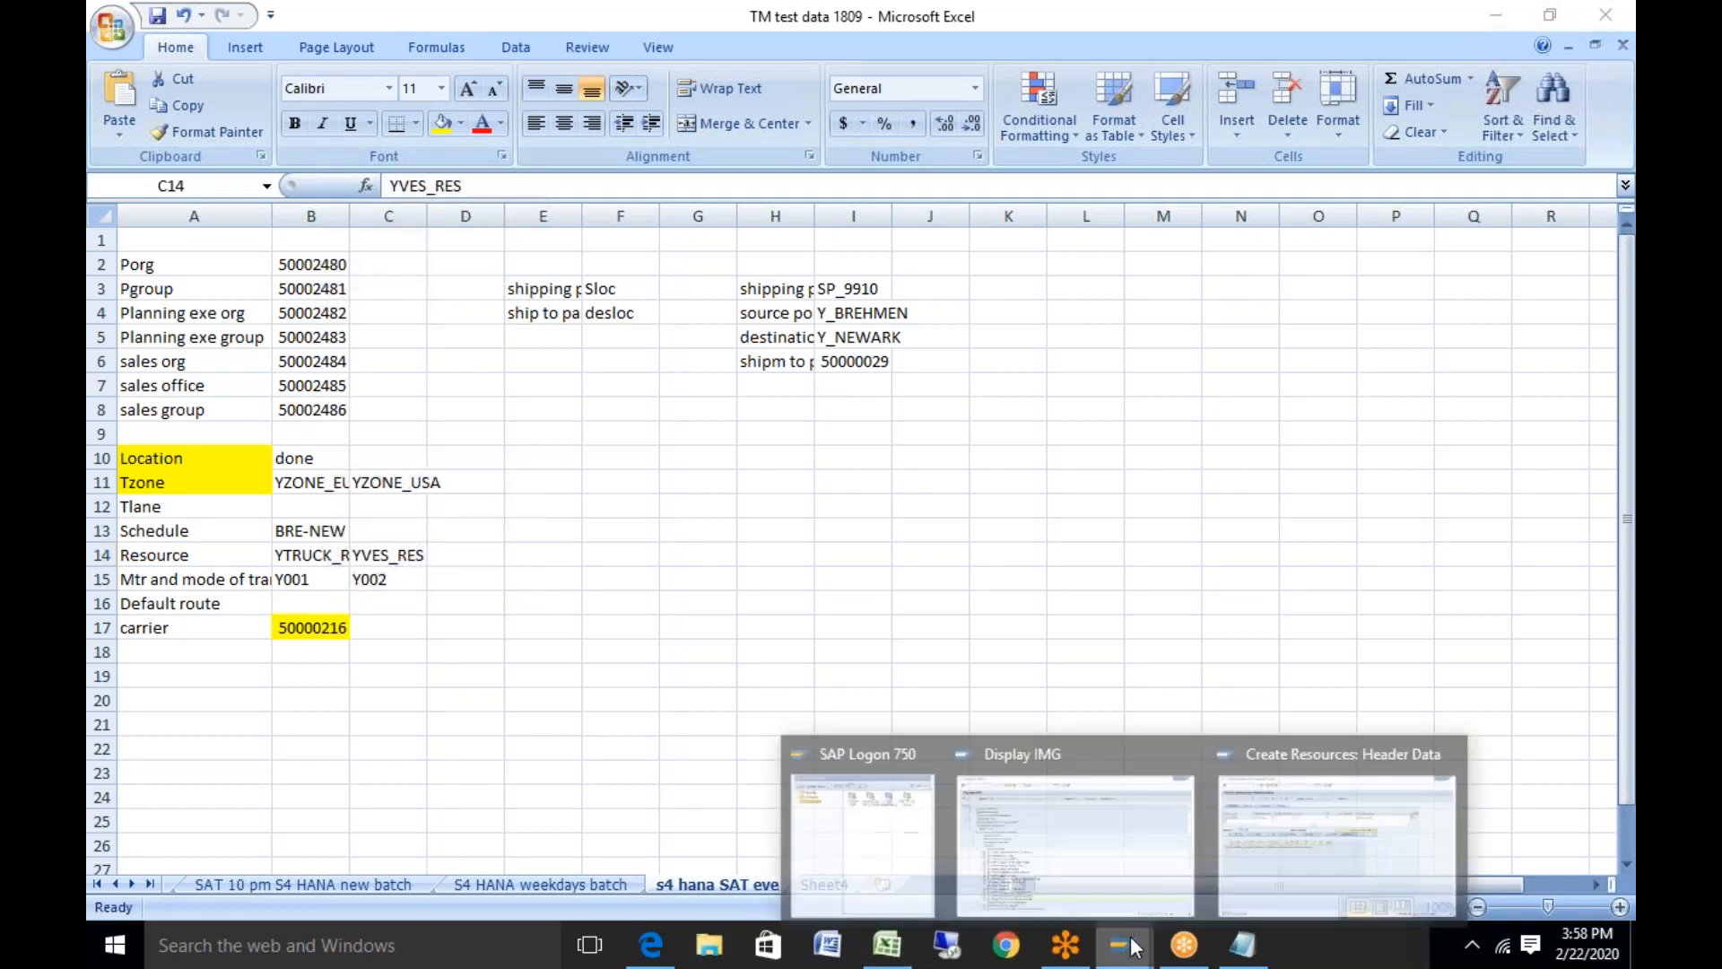
left_click(1317, 800)
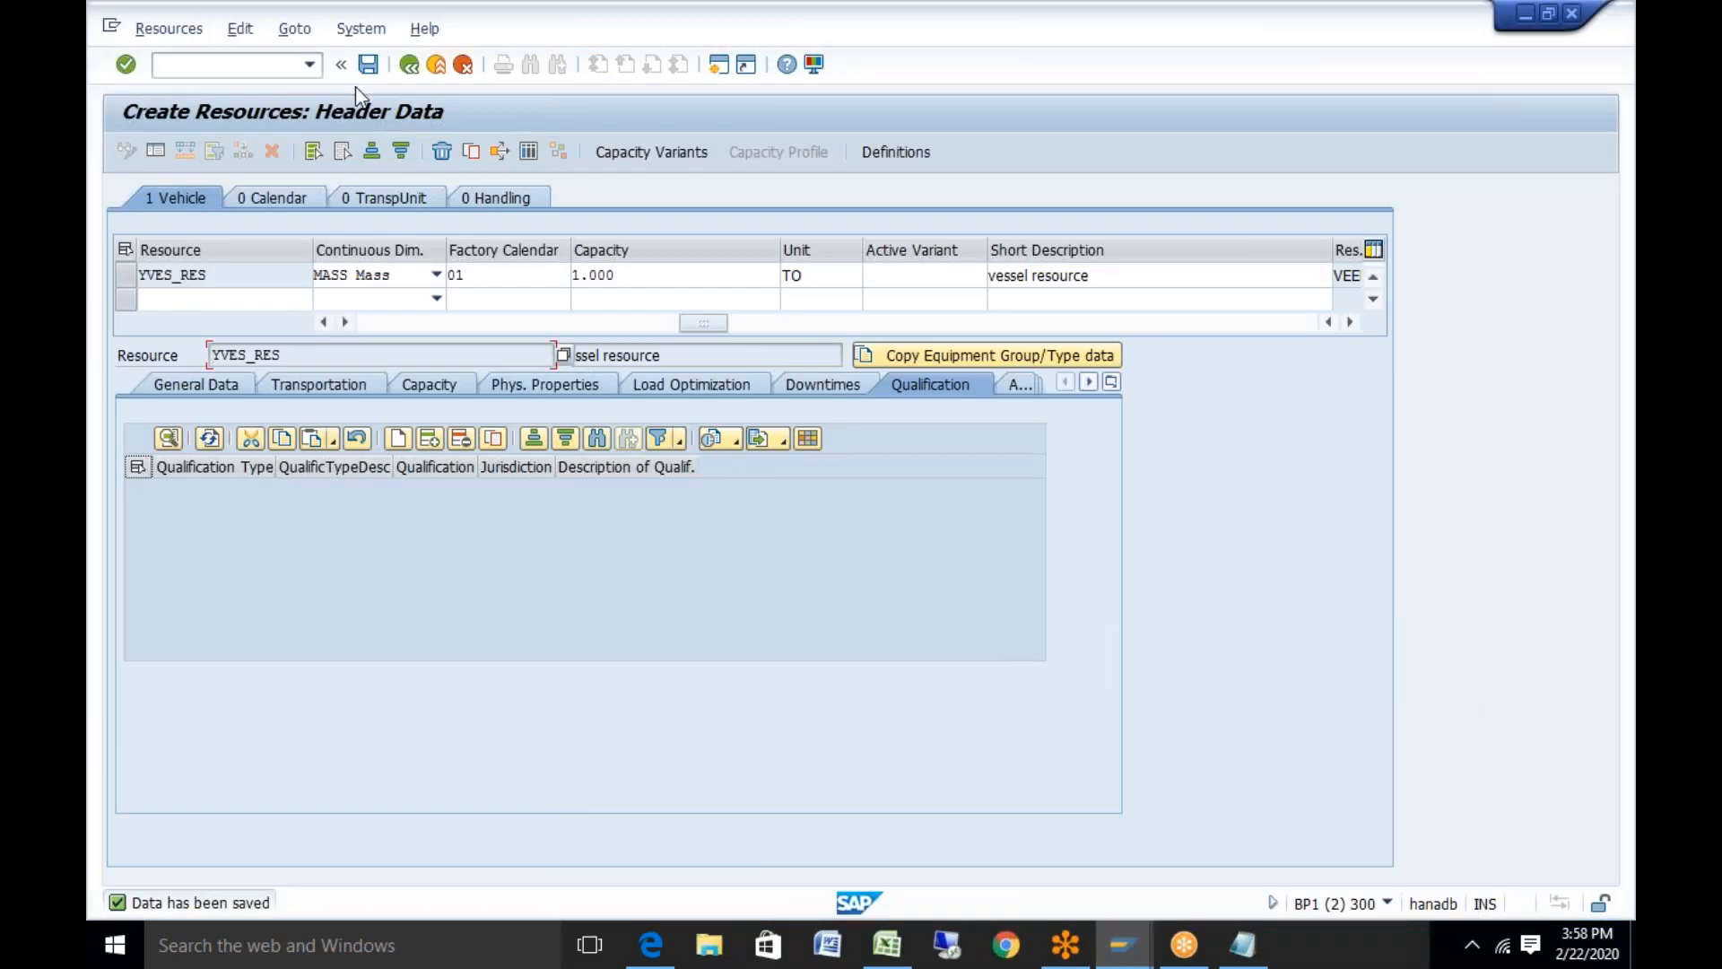
Back out to the SAP main menu and run transaction nwbc
left_click(414, 70)
left_click(417, 72)
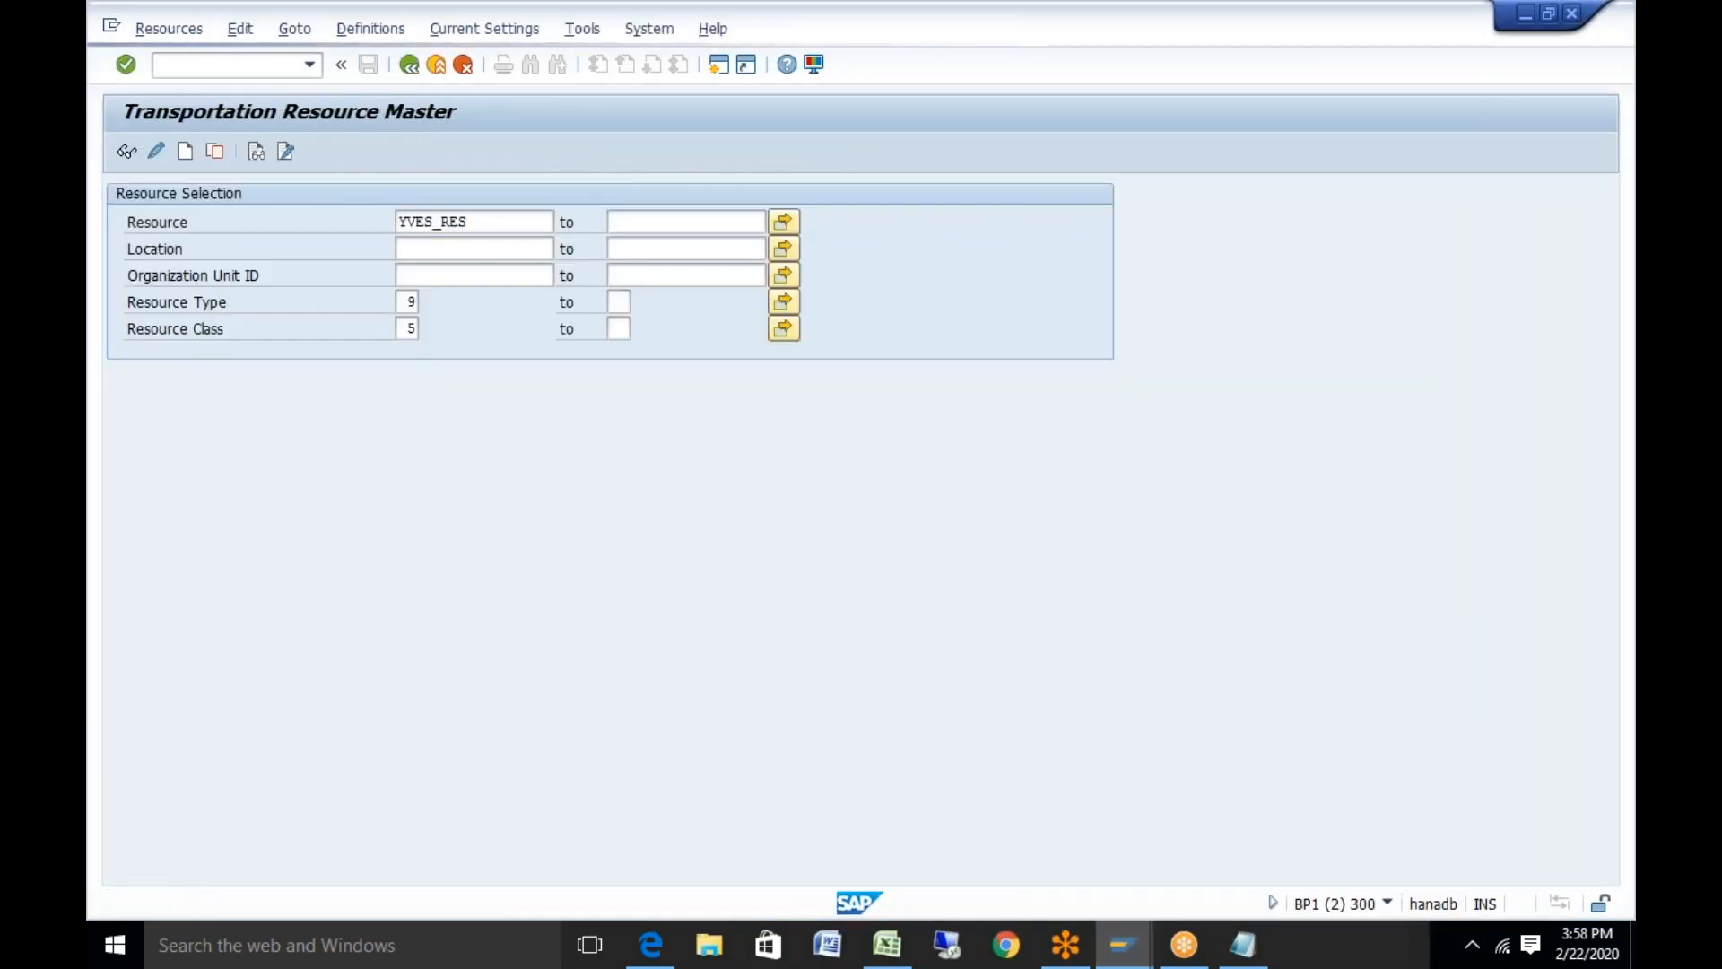
left_click(221, 72)
type("nwbc")
key("Return")
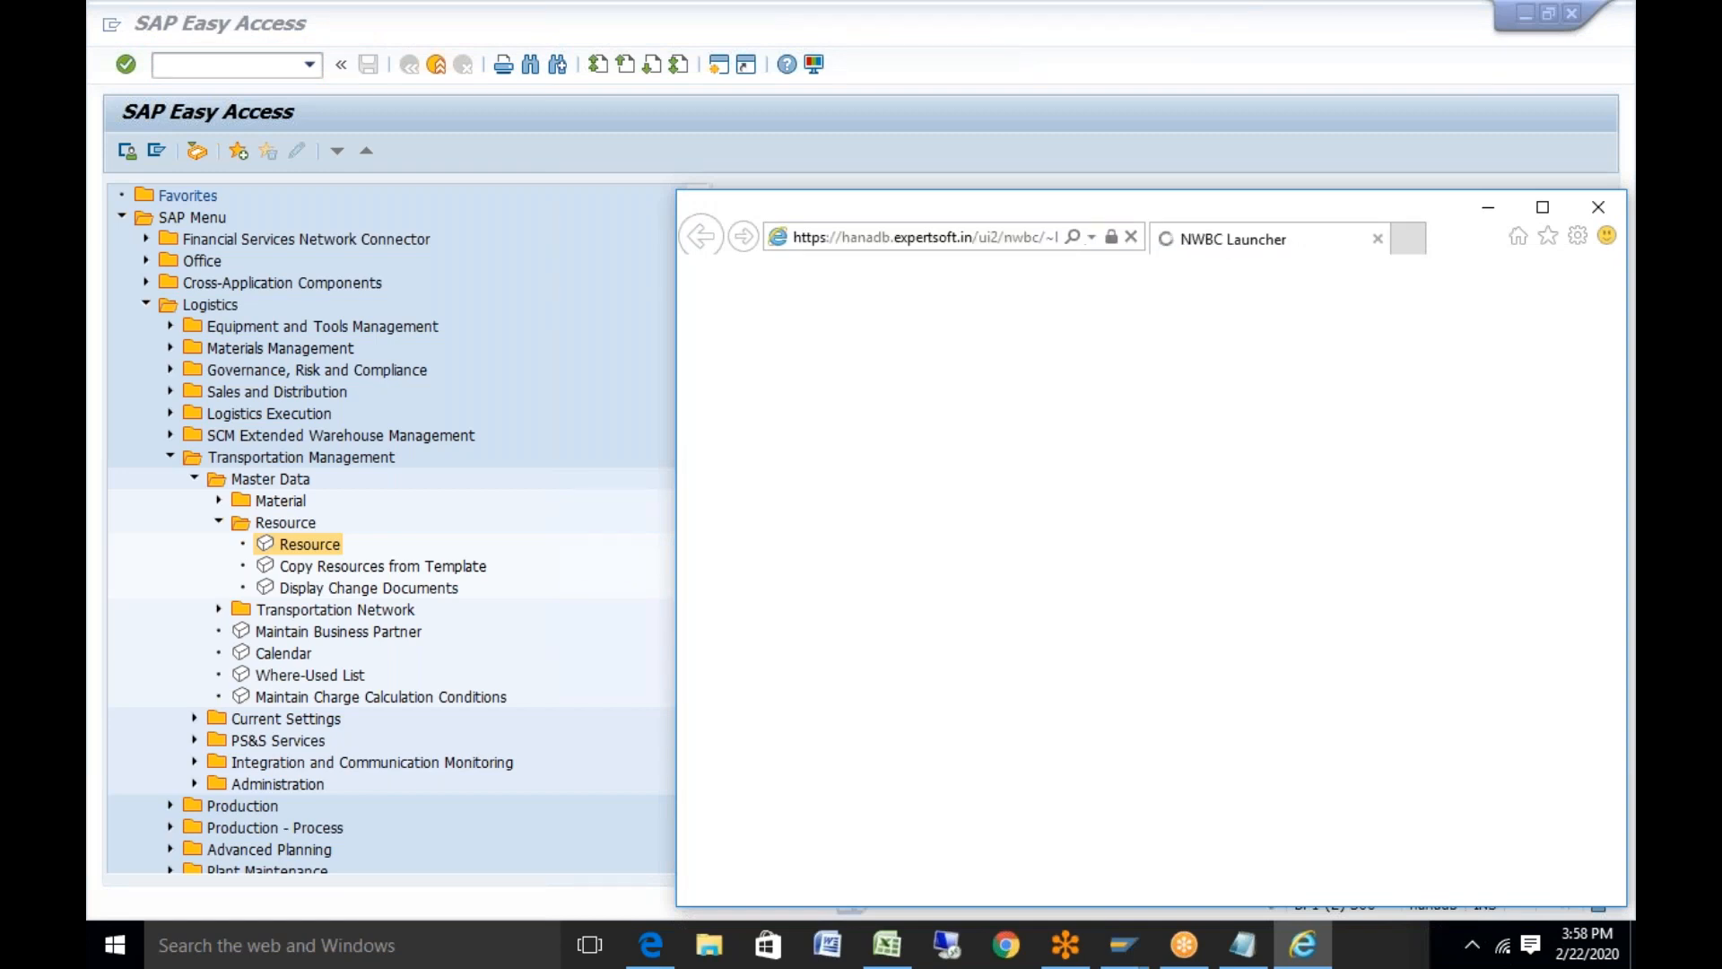
Open the /nwbc cockpit and maximize the browser window
left_click(825, 405)
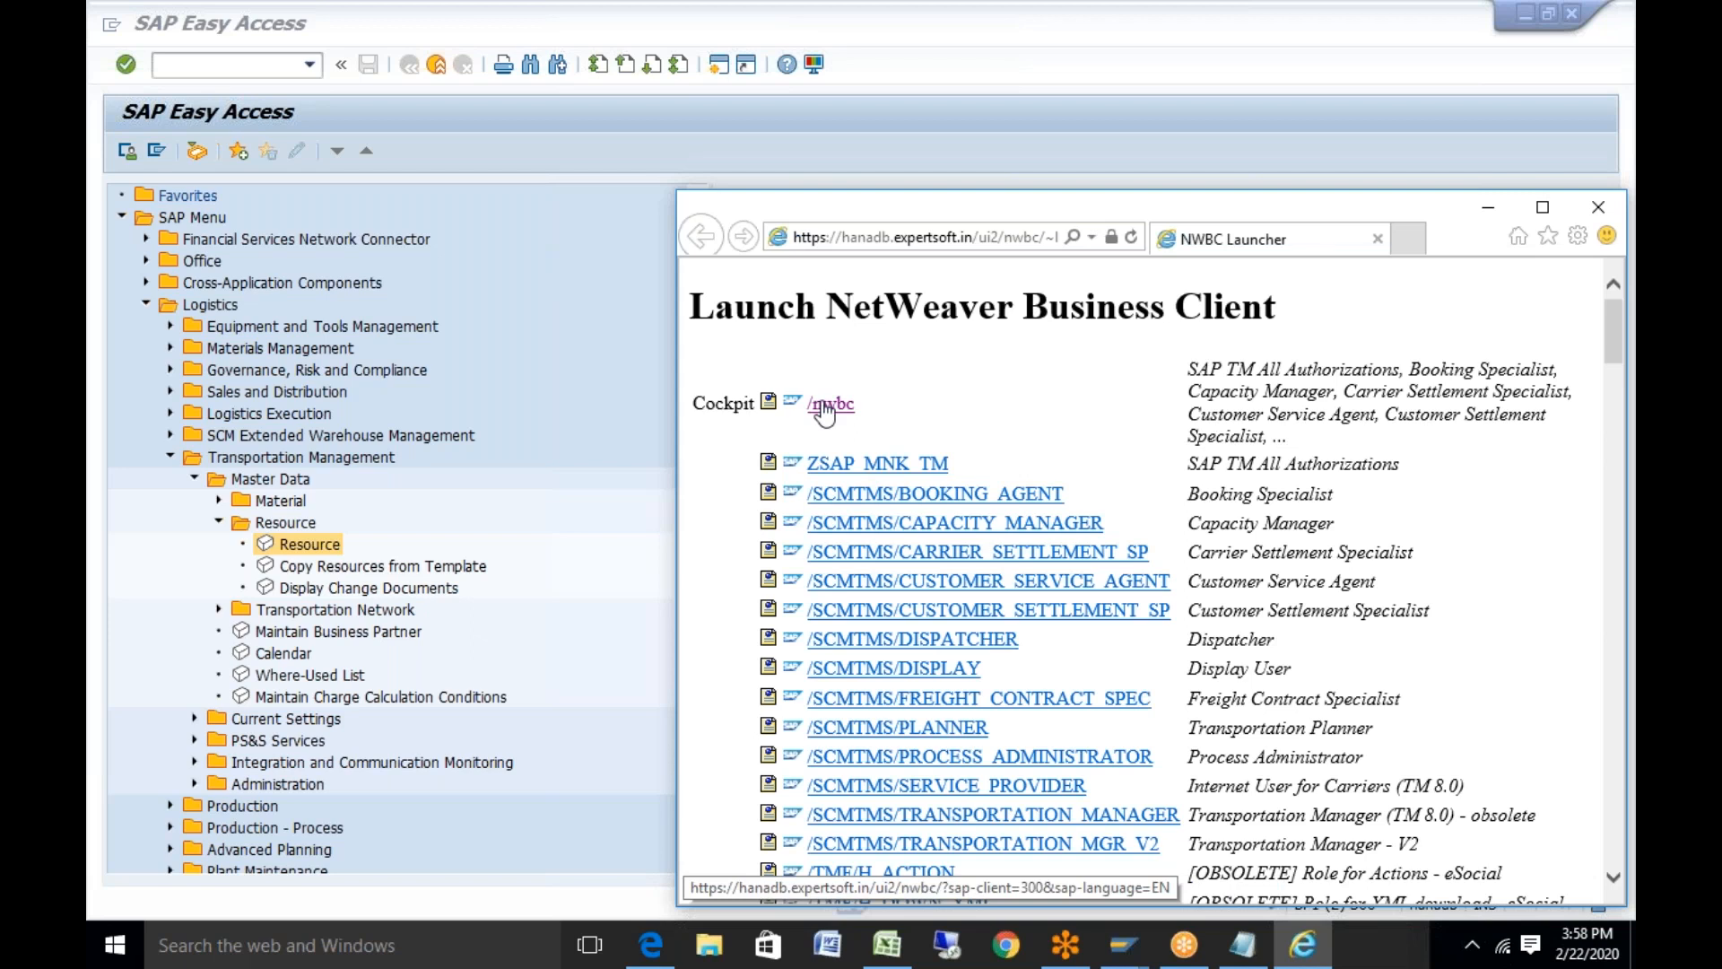
left_click_drag(1302, 208, 1007, 160)
left_click(1244, 157)
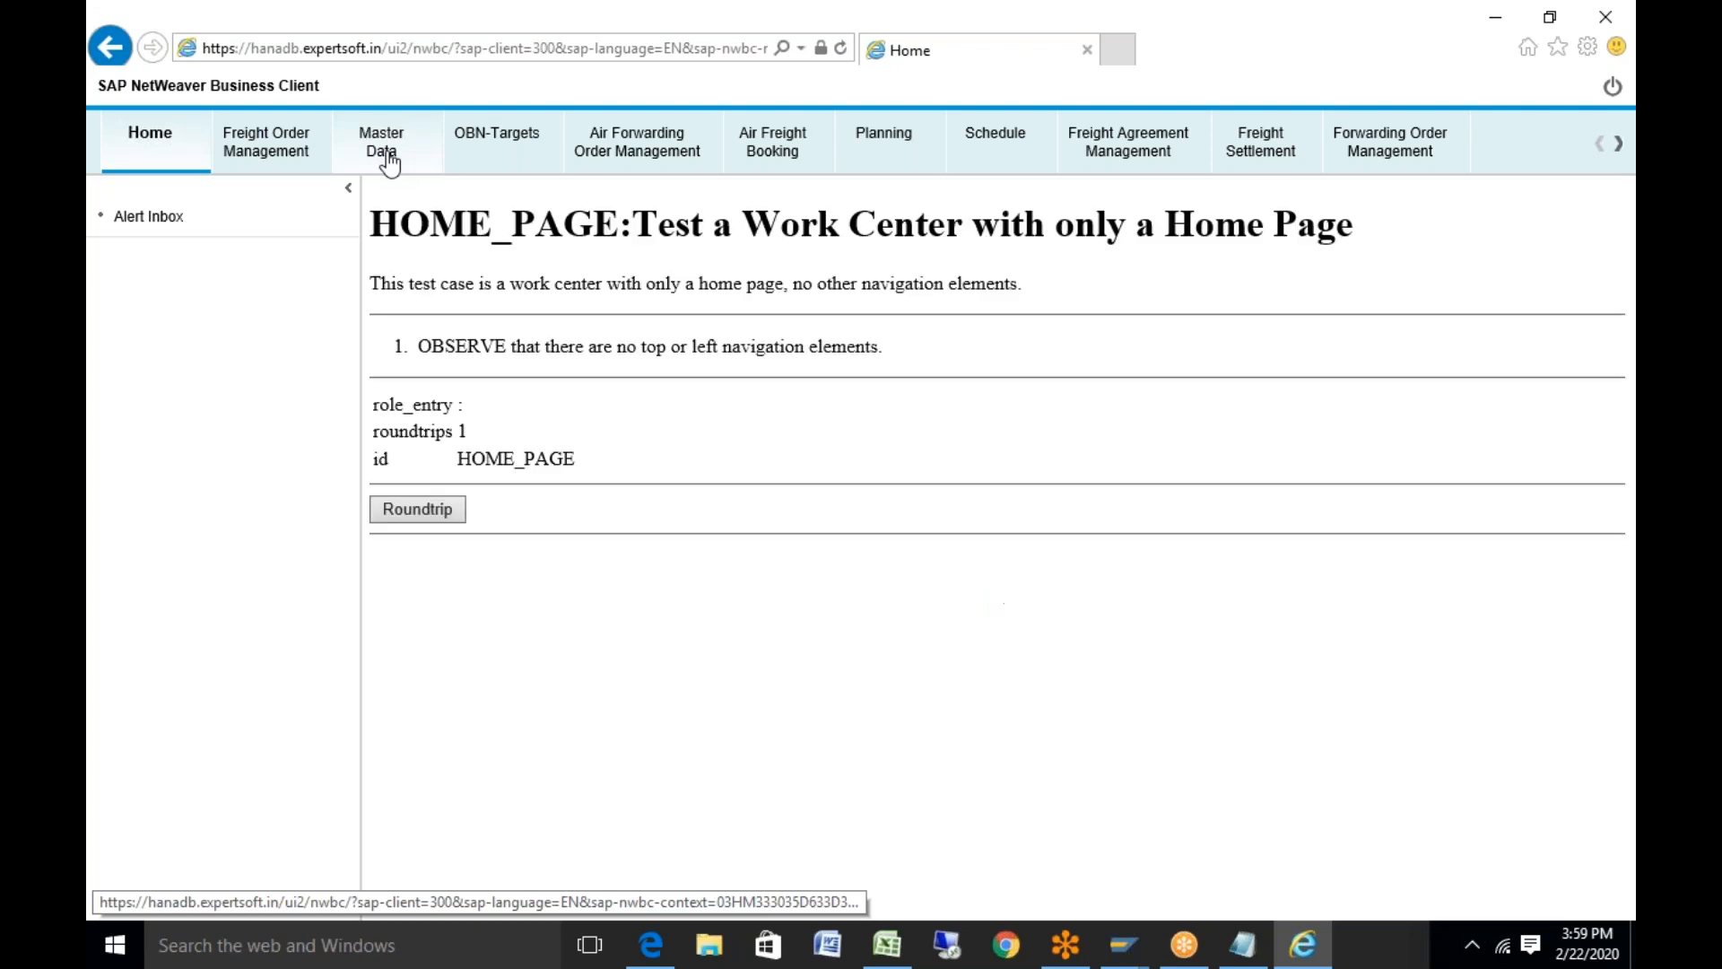
Go to Master Data > Default Route > Display Default Route
left_click(388, 162)
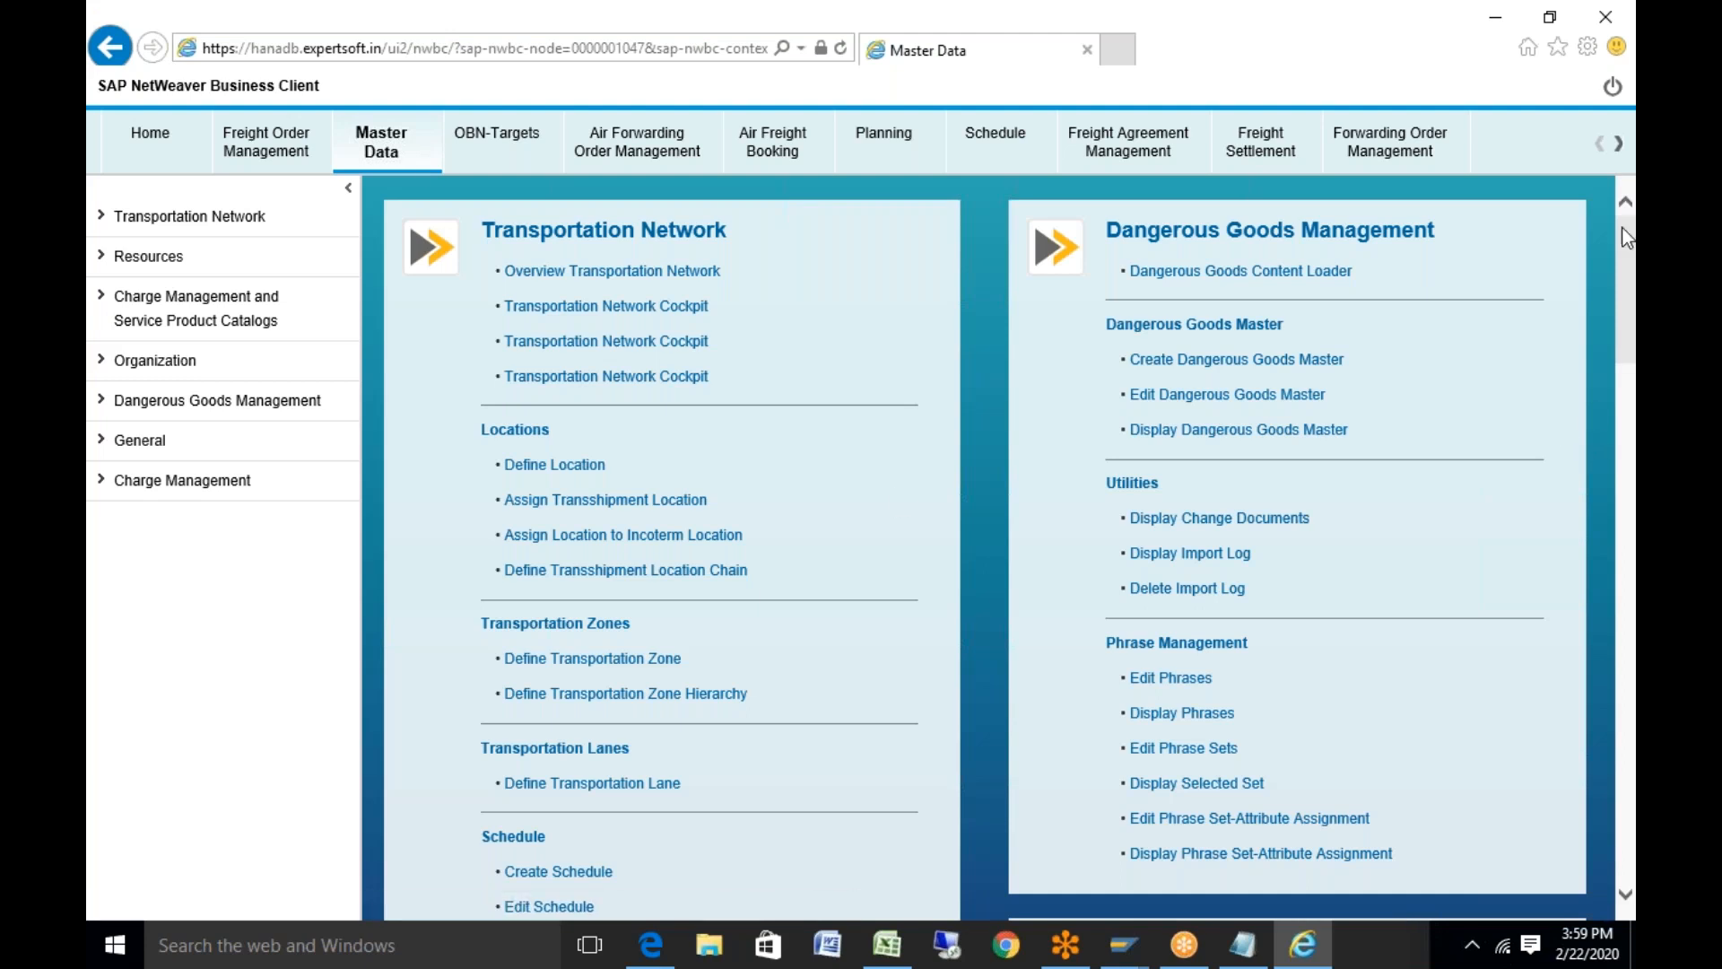
left_click_drag(1626, 258, 1616, 425)
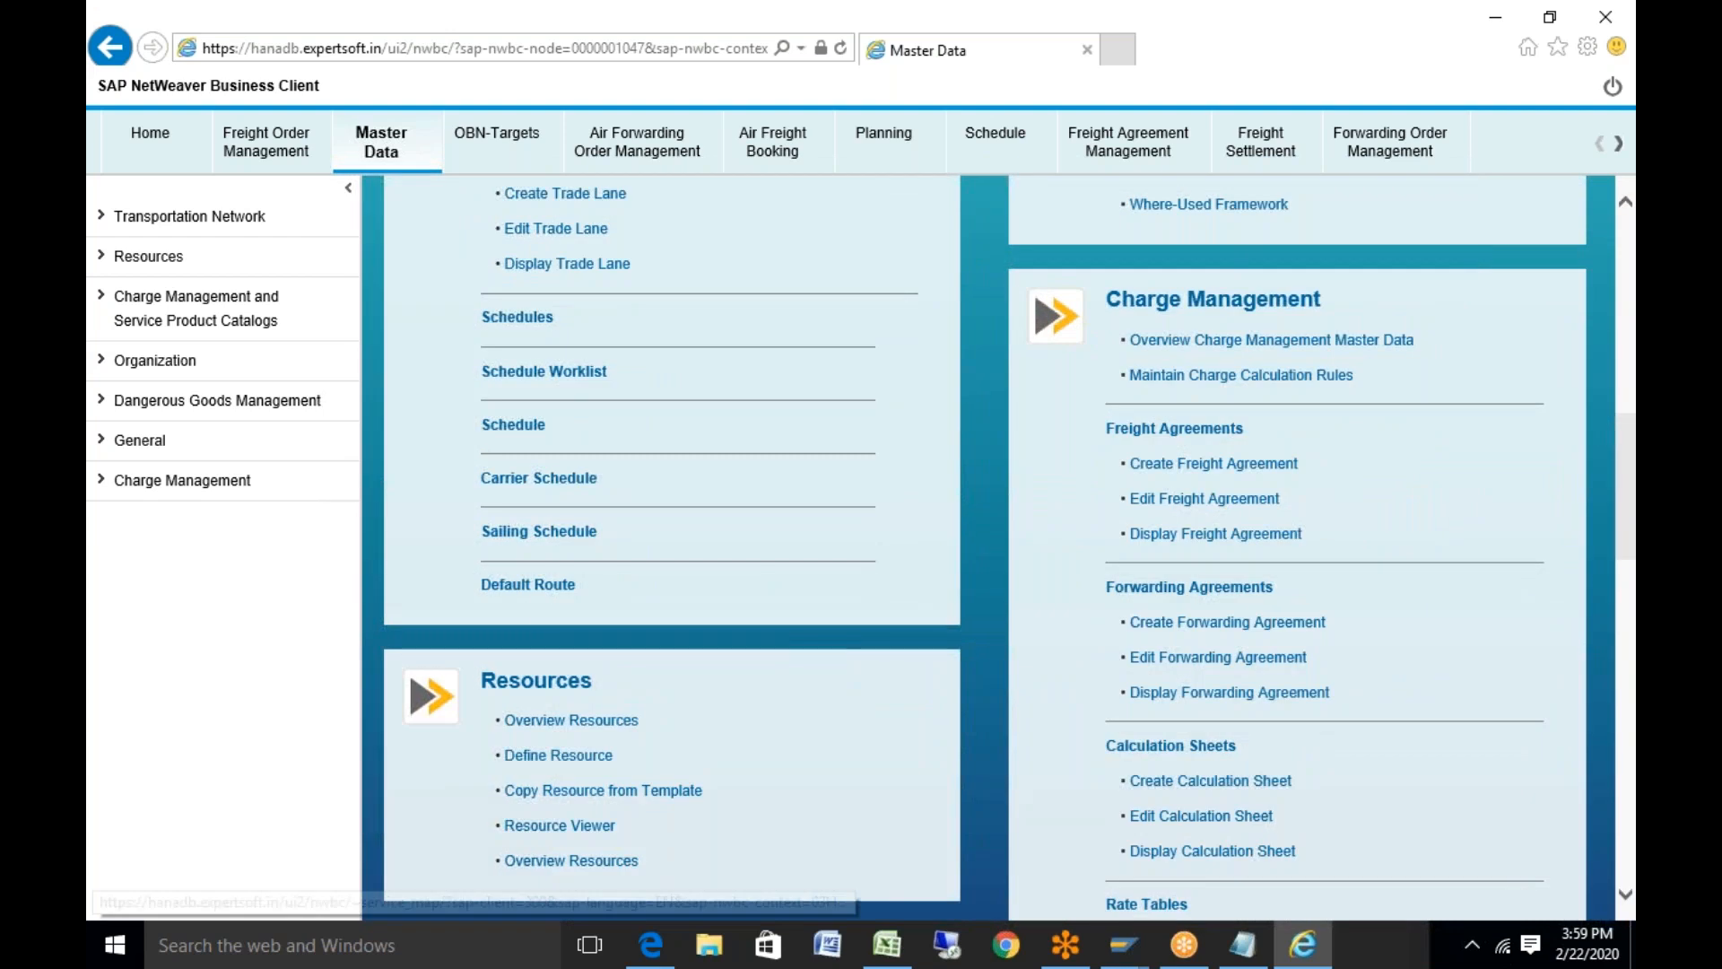
left_click(535, 592)
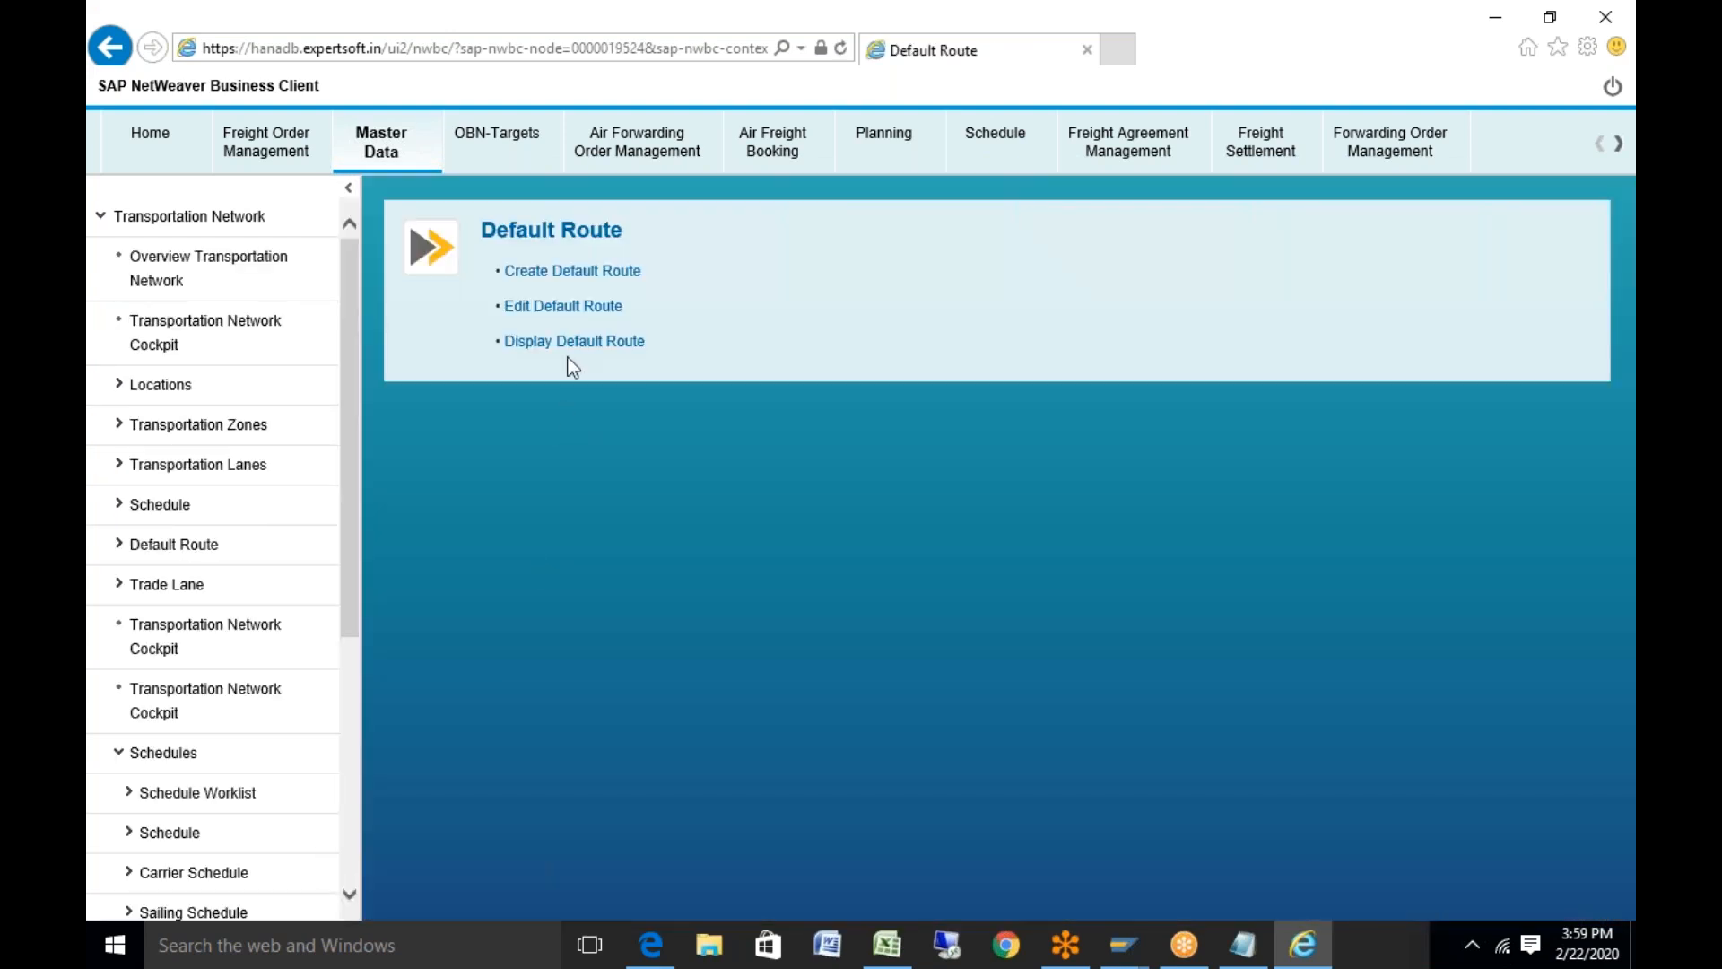
left_click(575, 345)
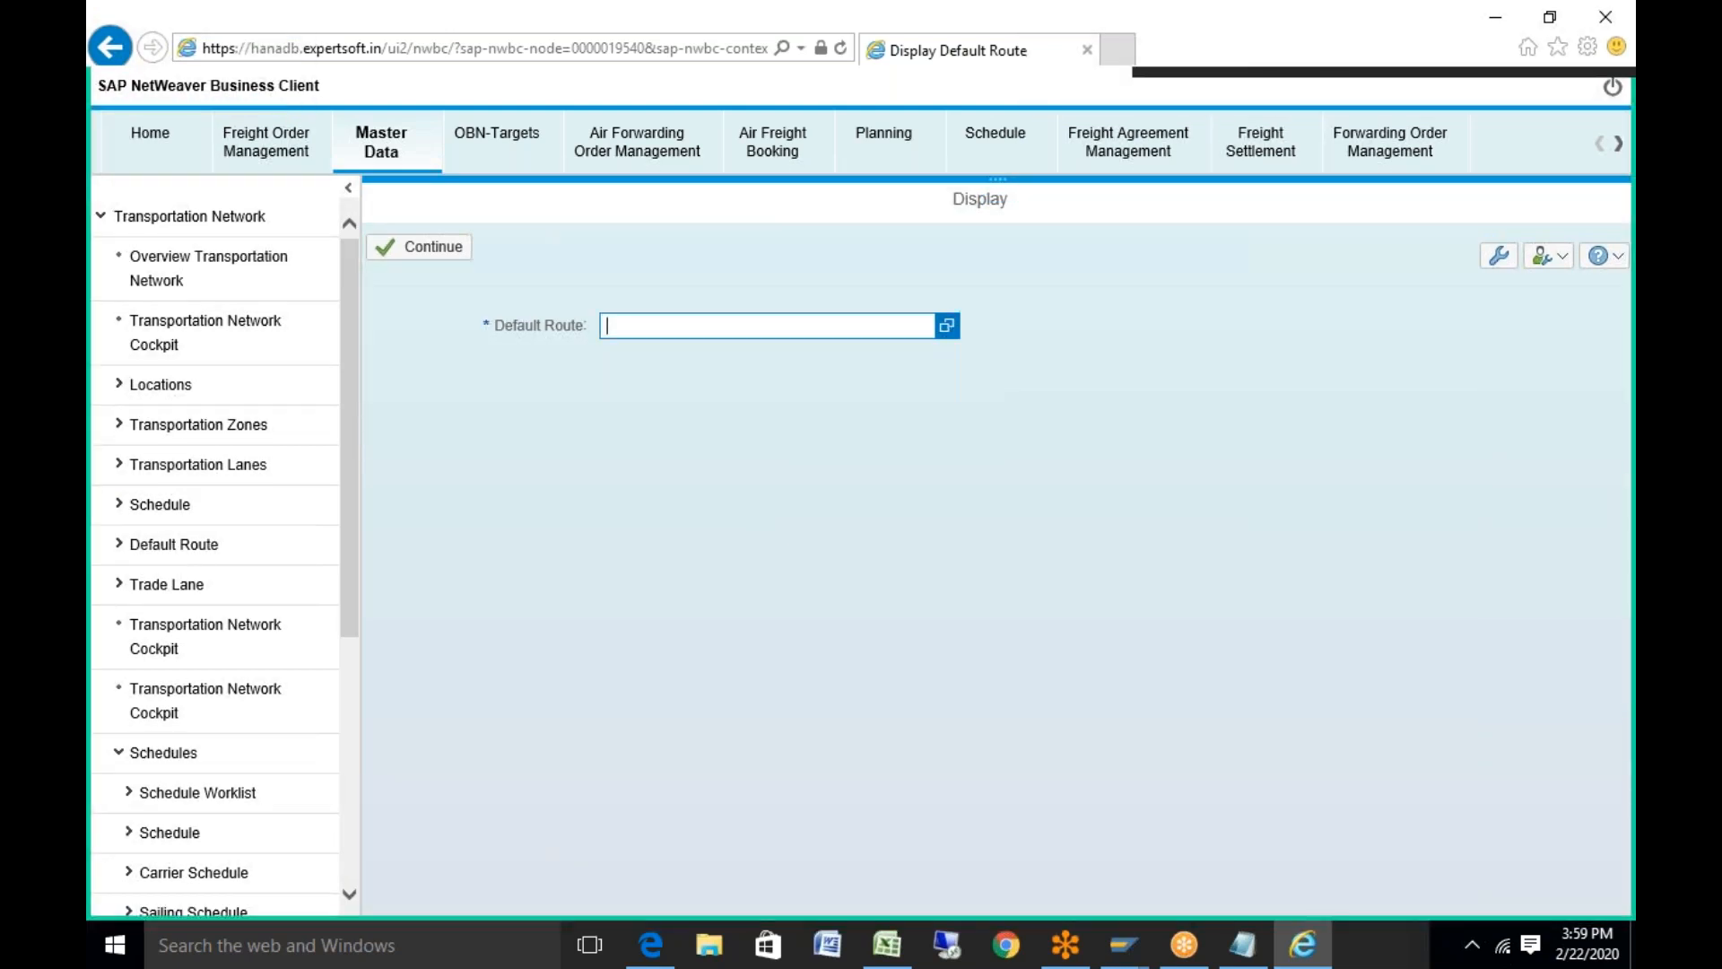
left_click(942, 328)
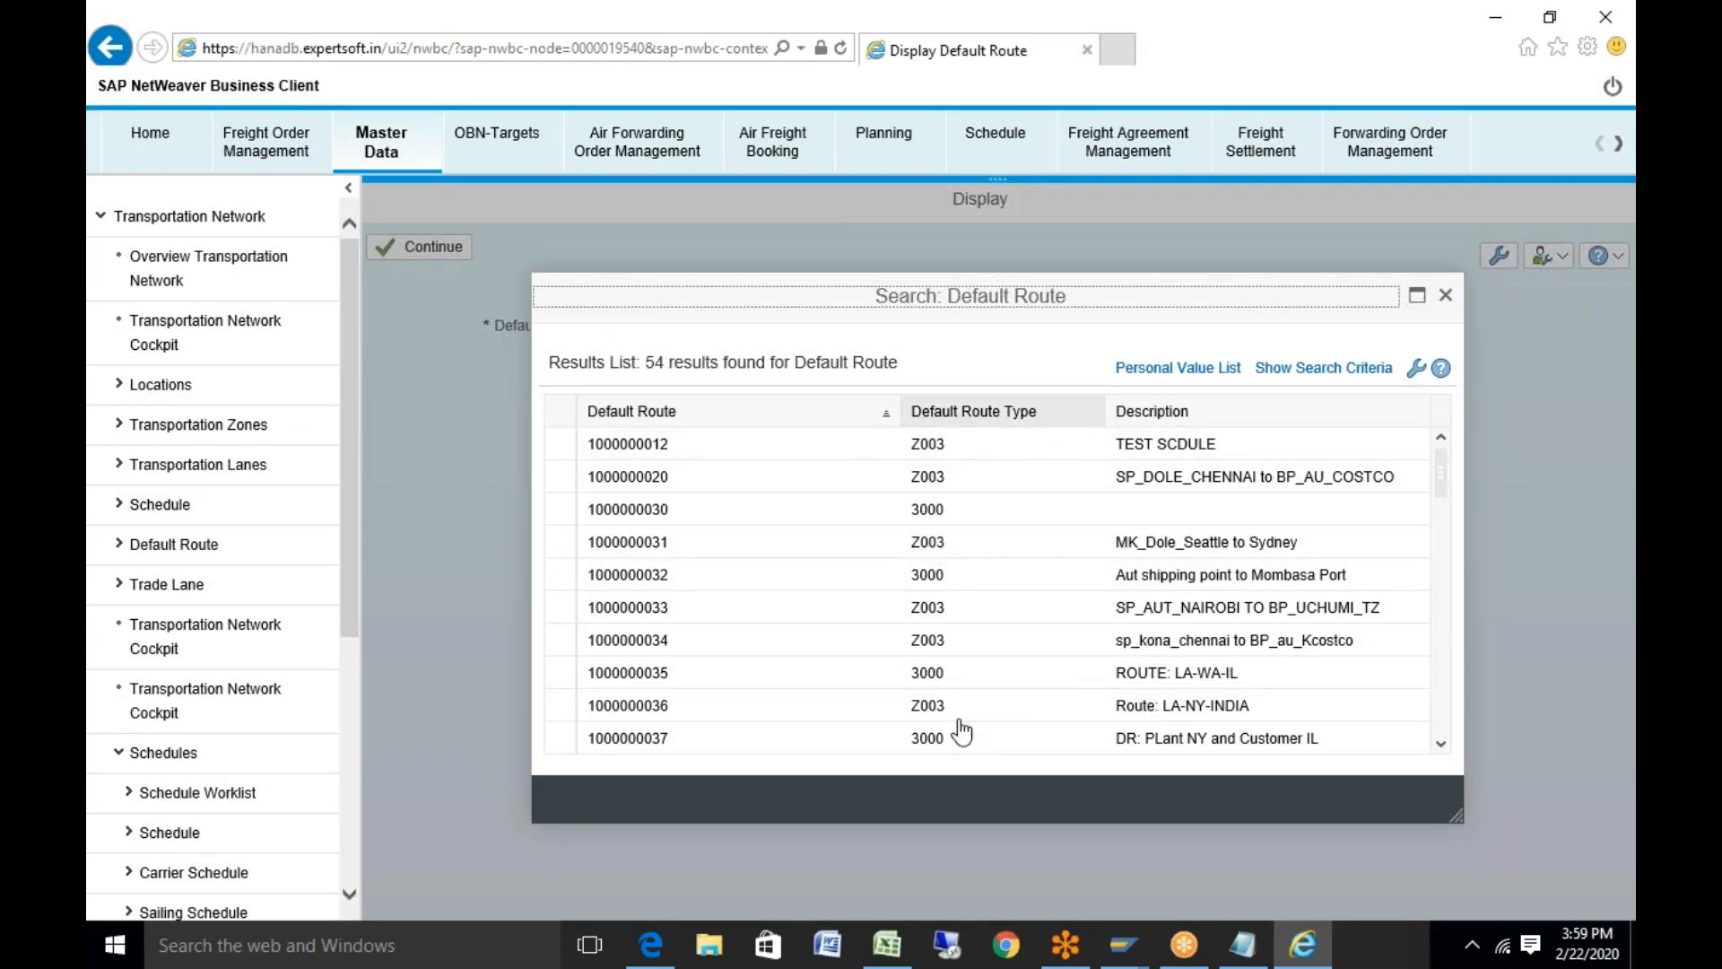
left_click(930, 709)
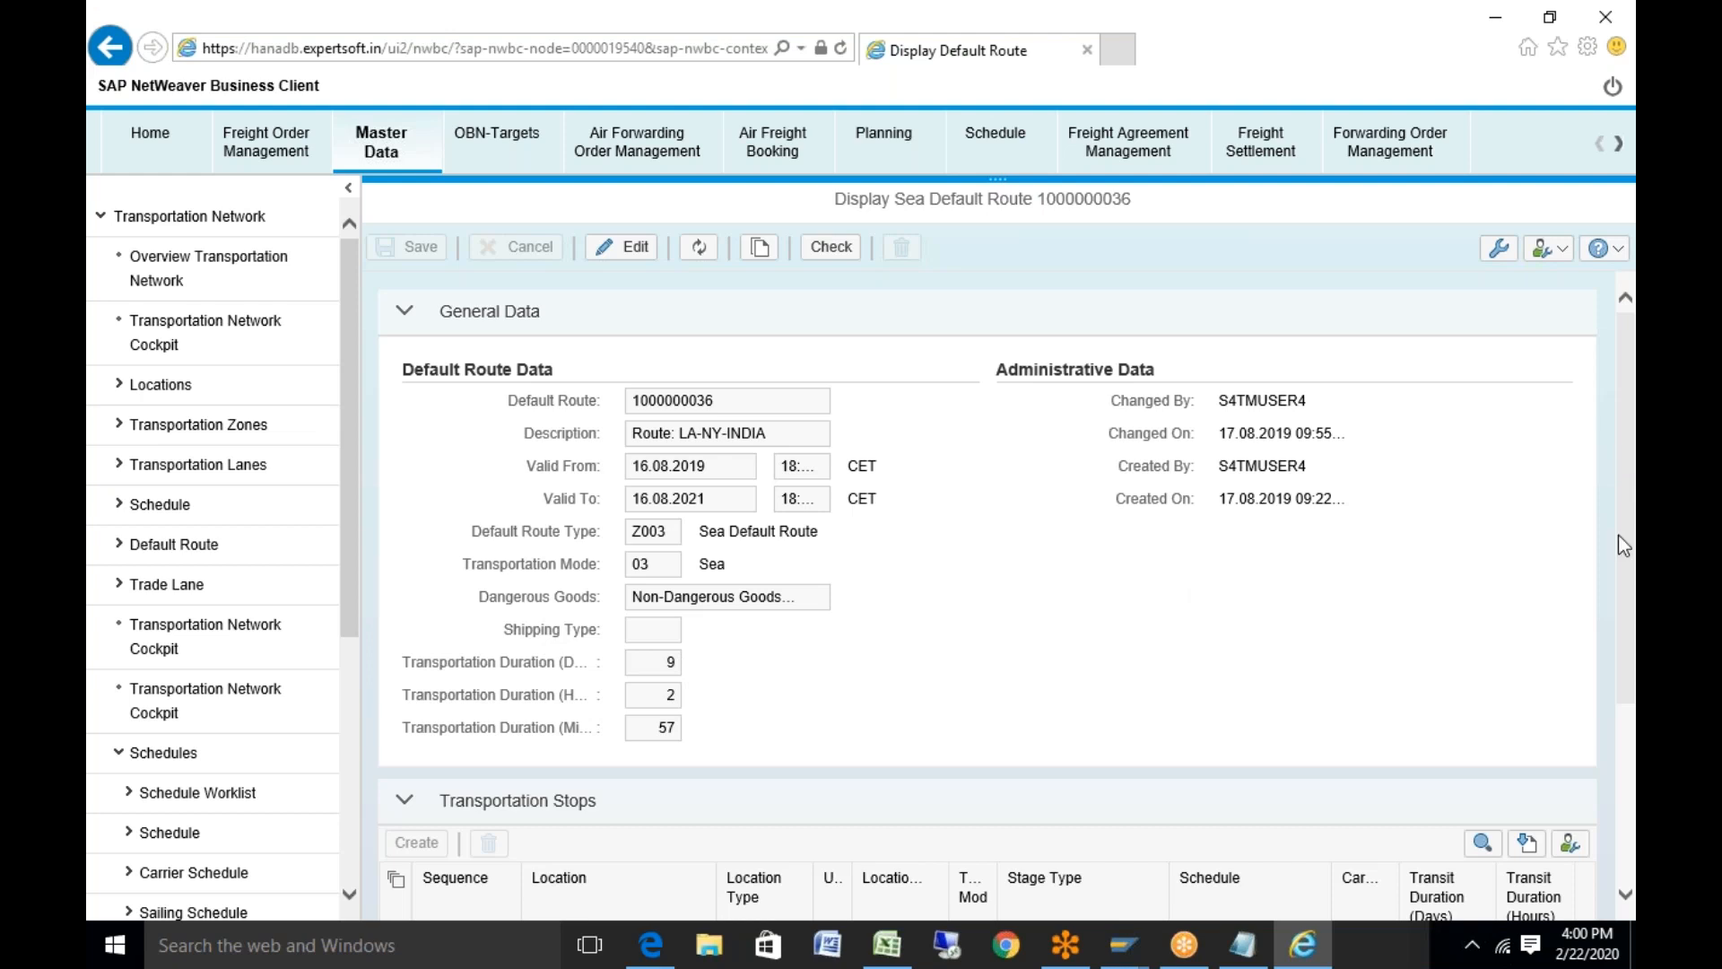
scroll(1618, 534, "down", 3)
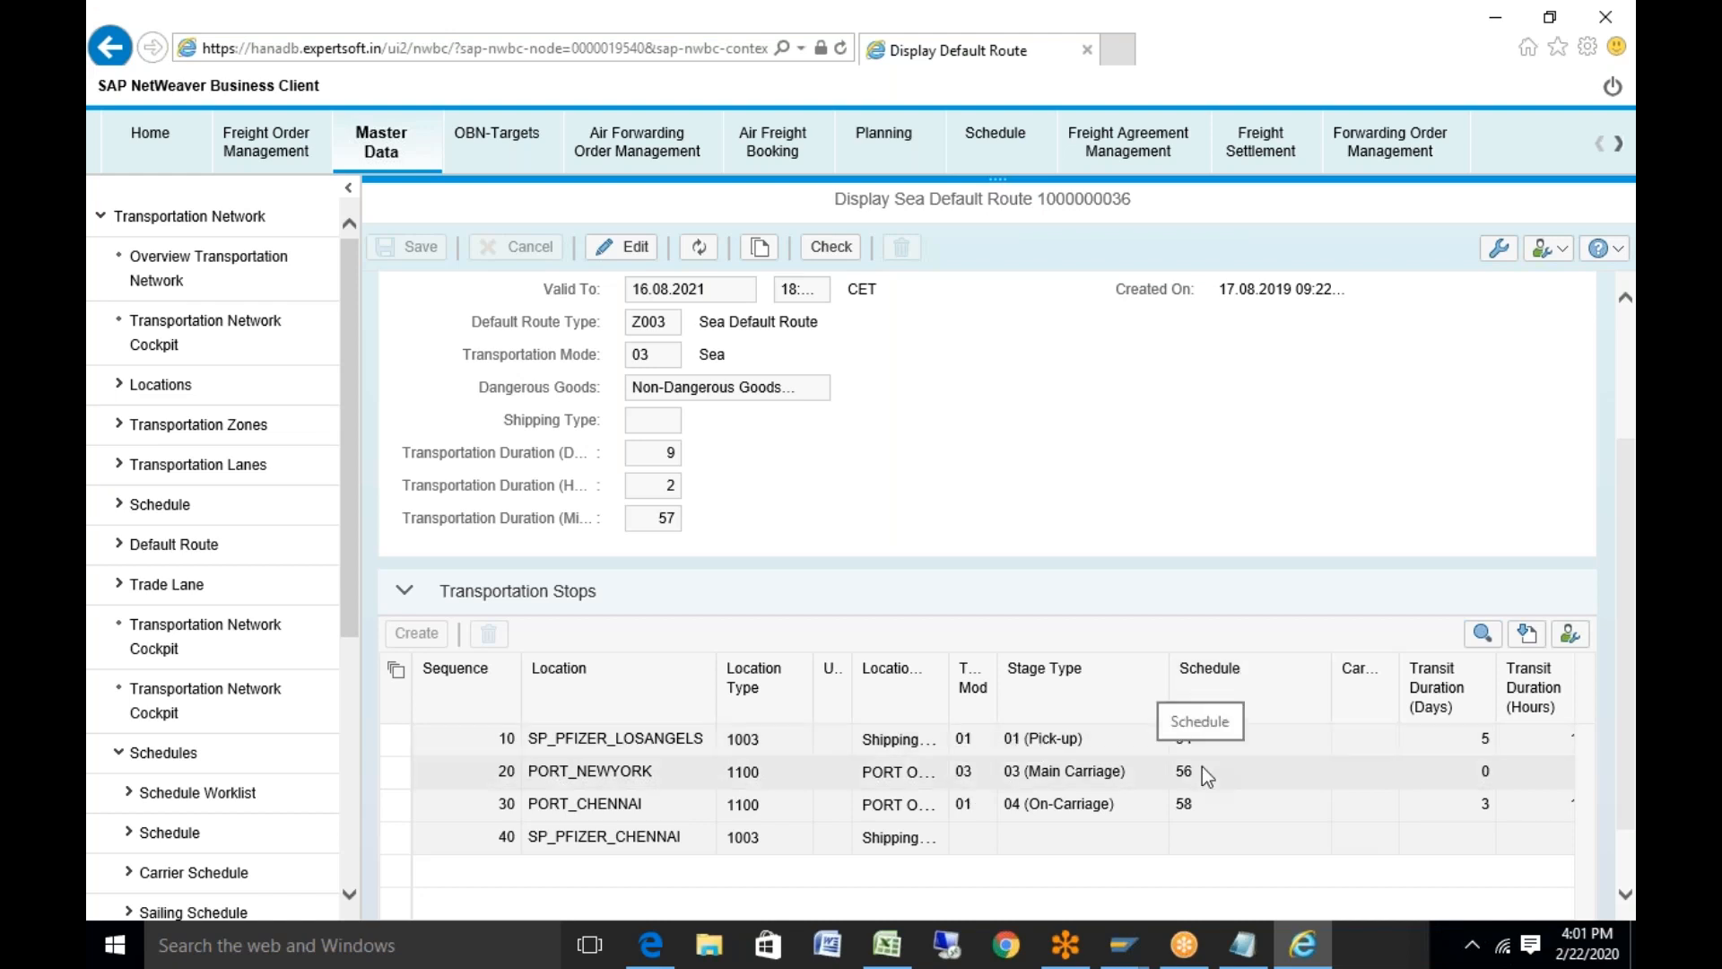
Scroll further and reveal the stops table's remaining duration columns
scroll(1620, 626, "down", 1)
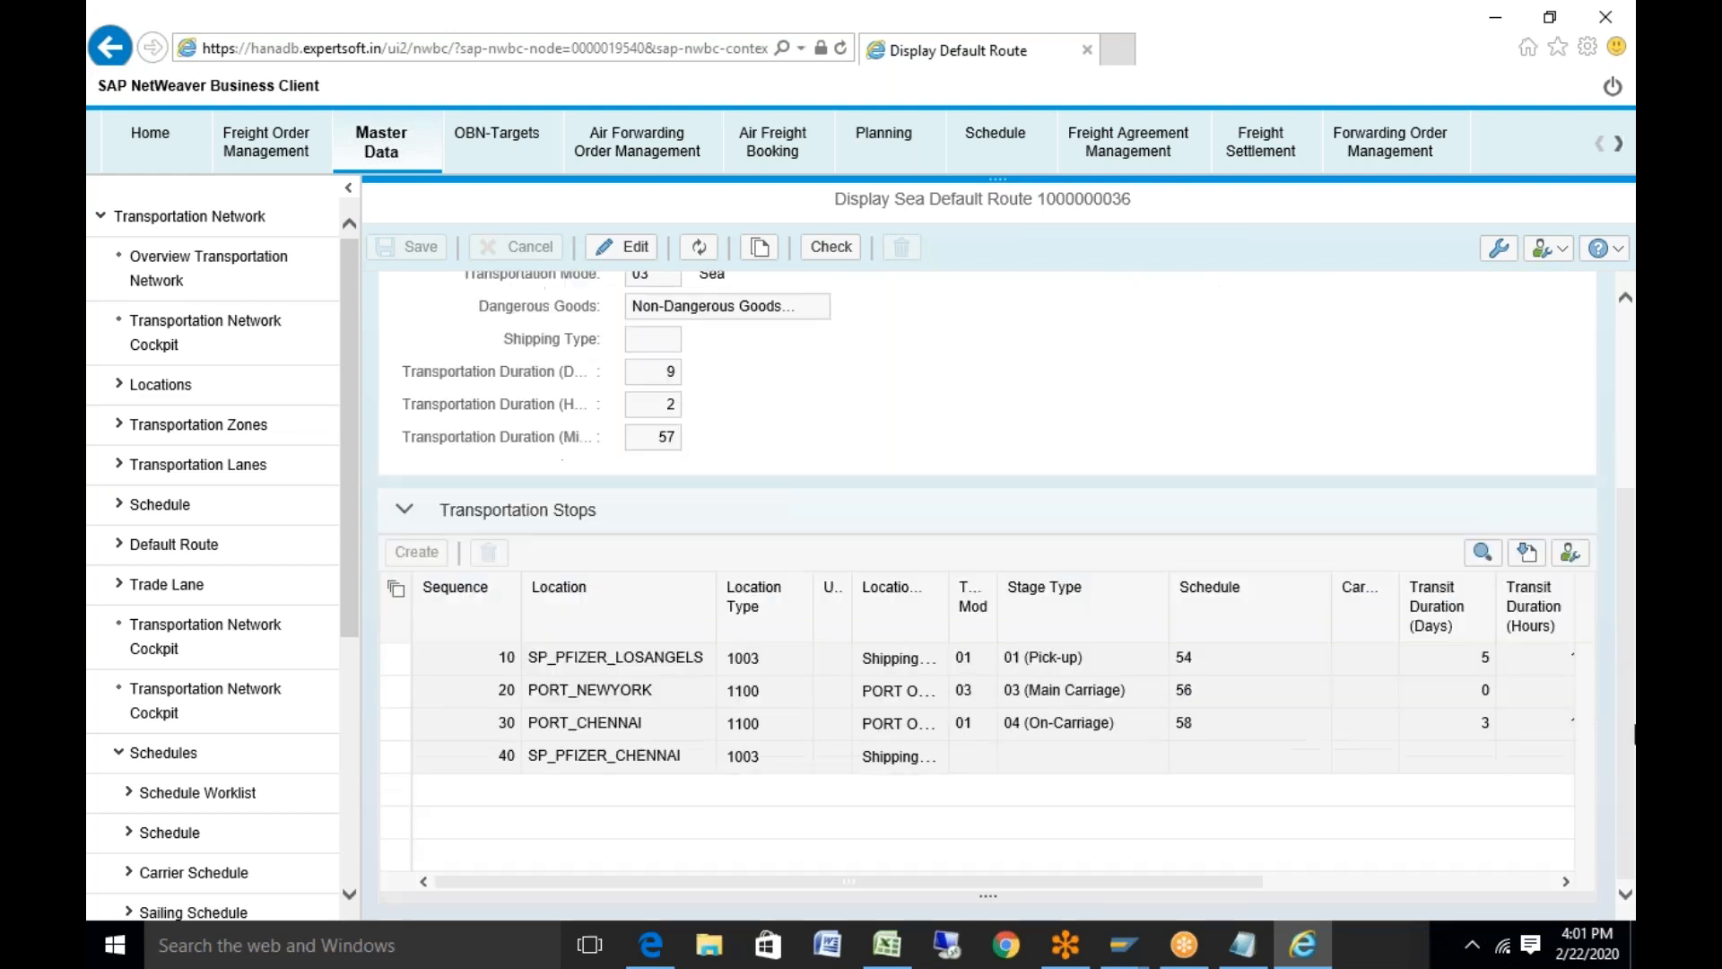
left_click(1346, 879)
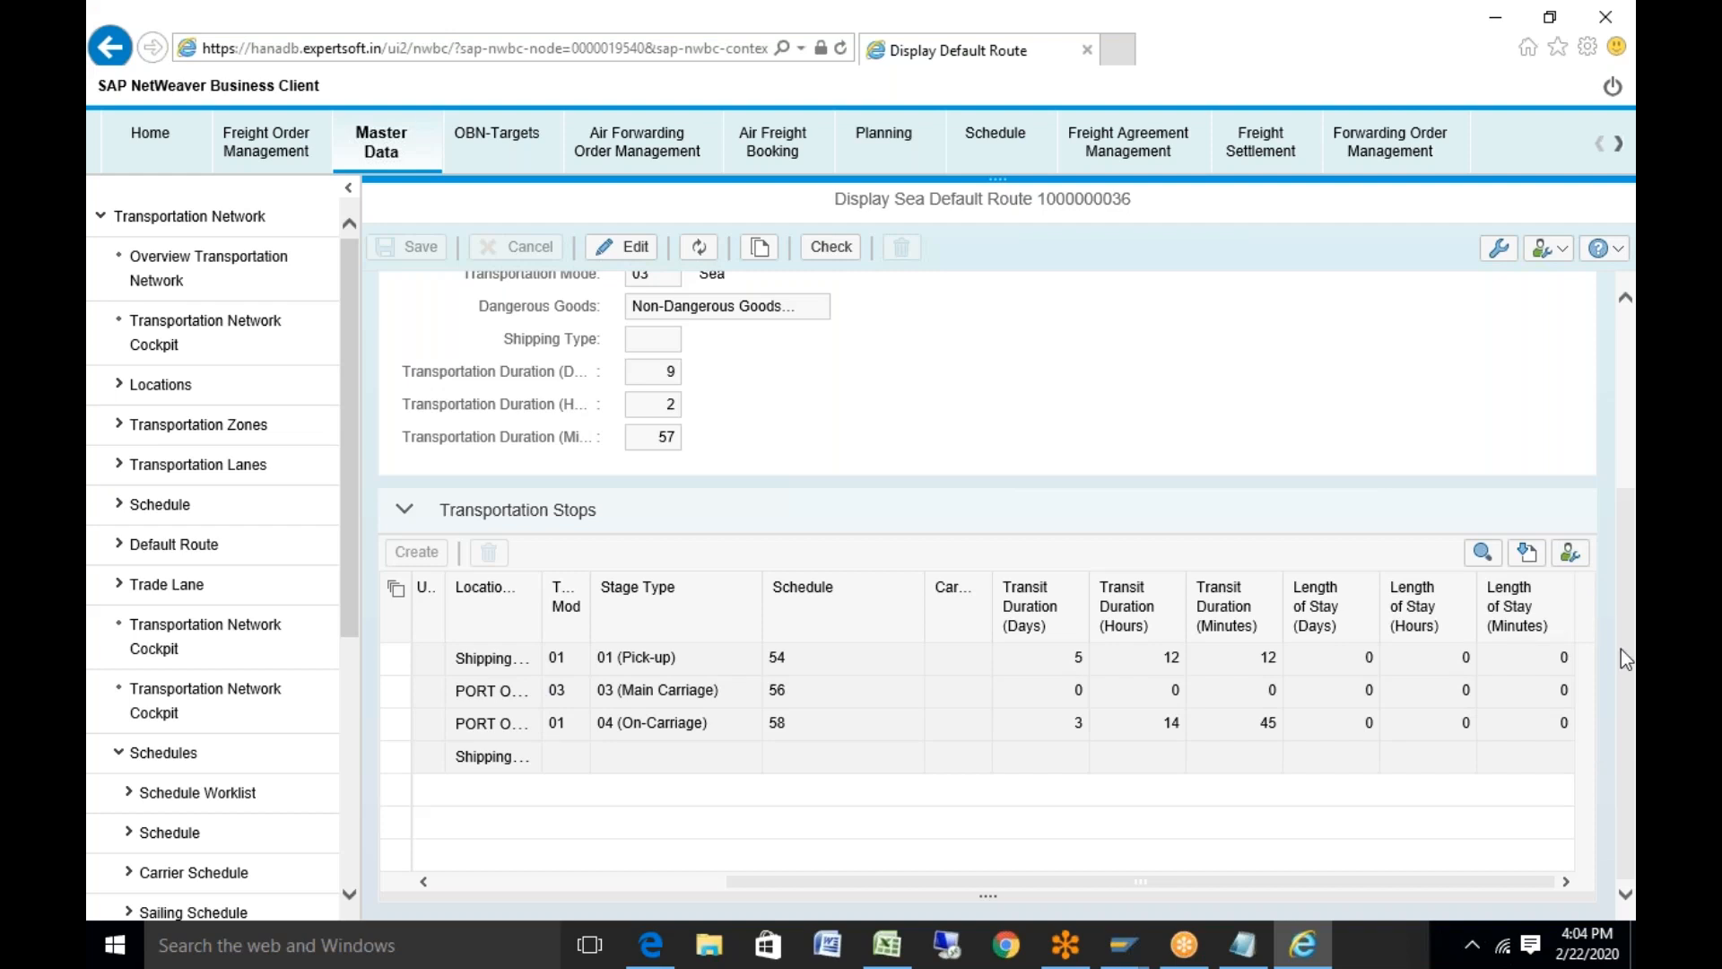
scroll(1611, 488, "up", 3)
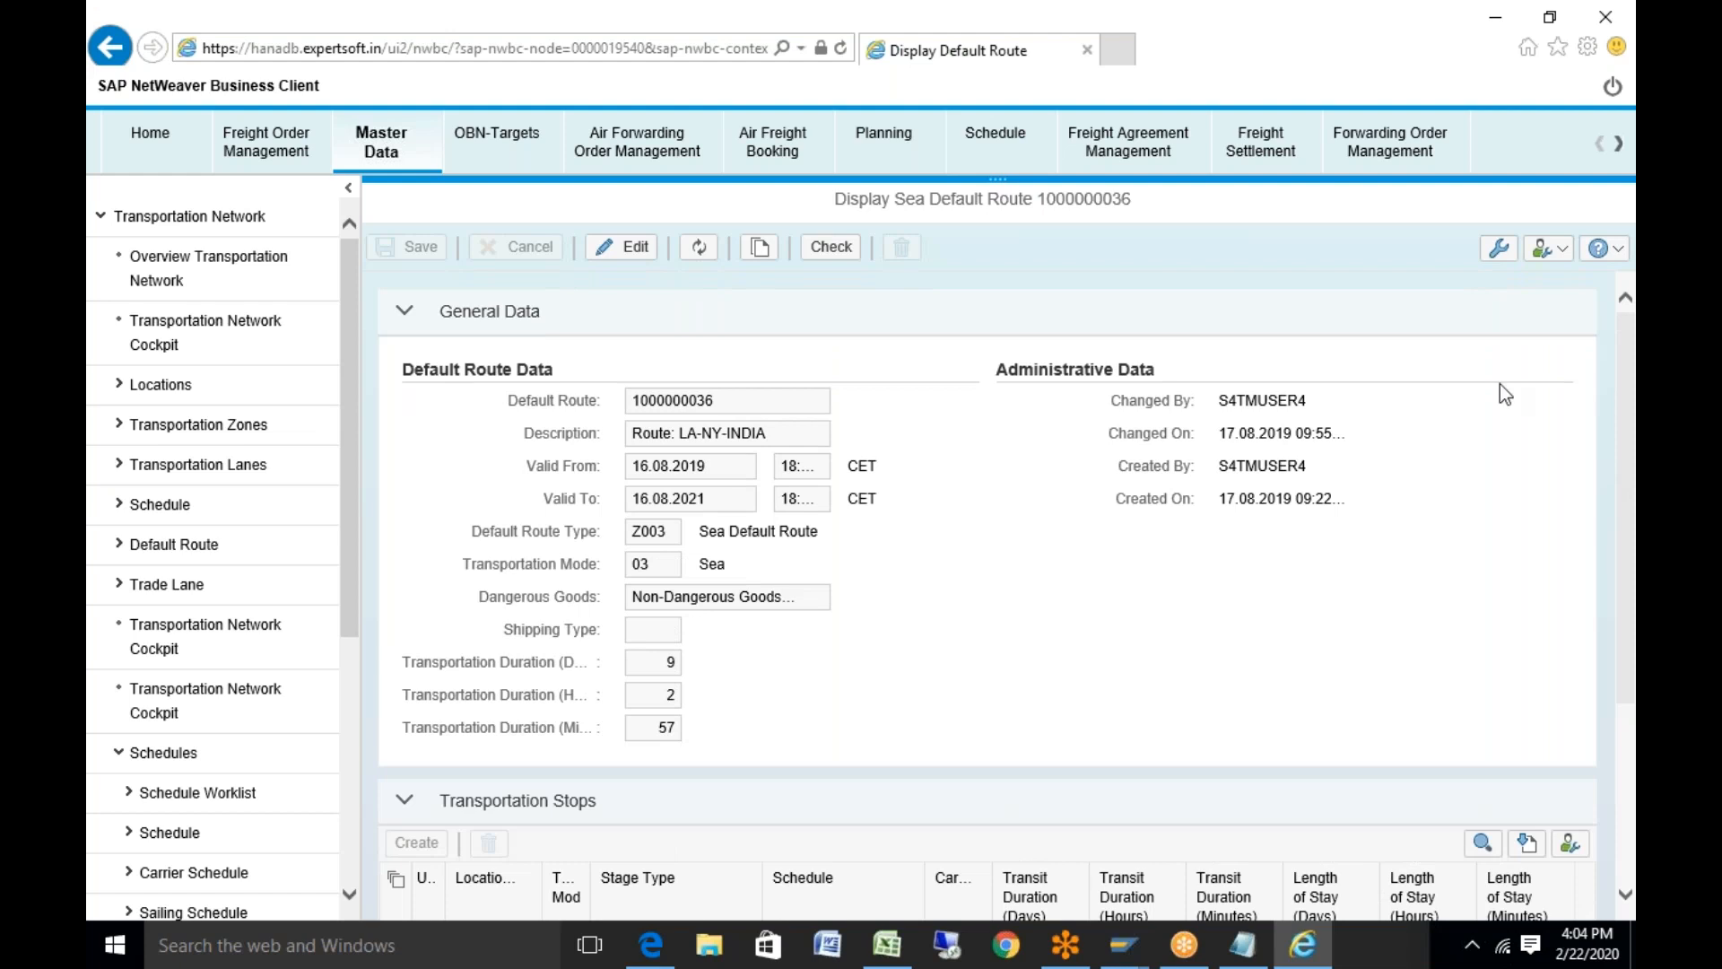
left_click(759, 247)
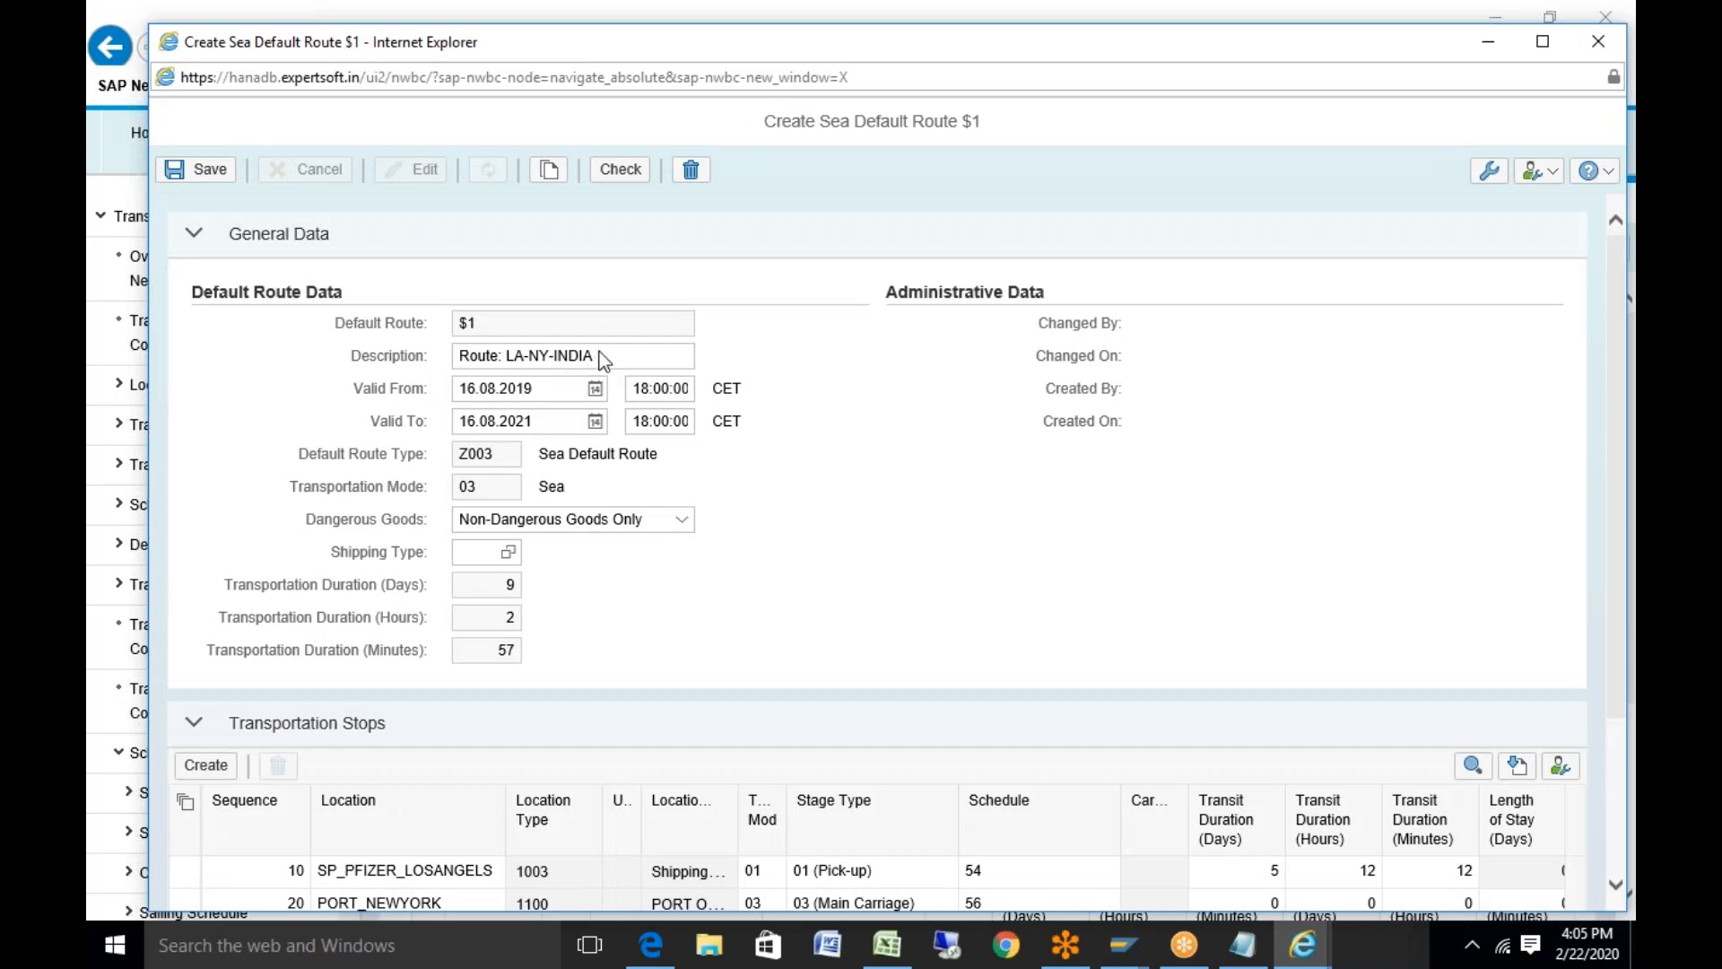
left_click(603, 360)
key("BackSpace")
key("BackSpace")
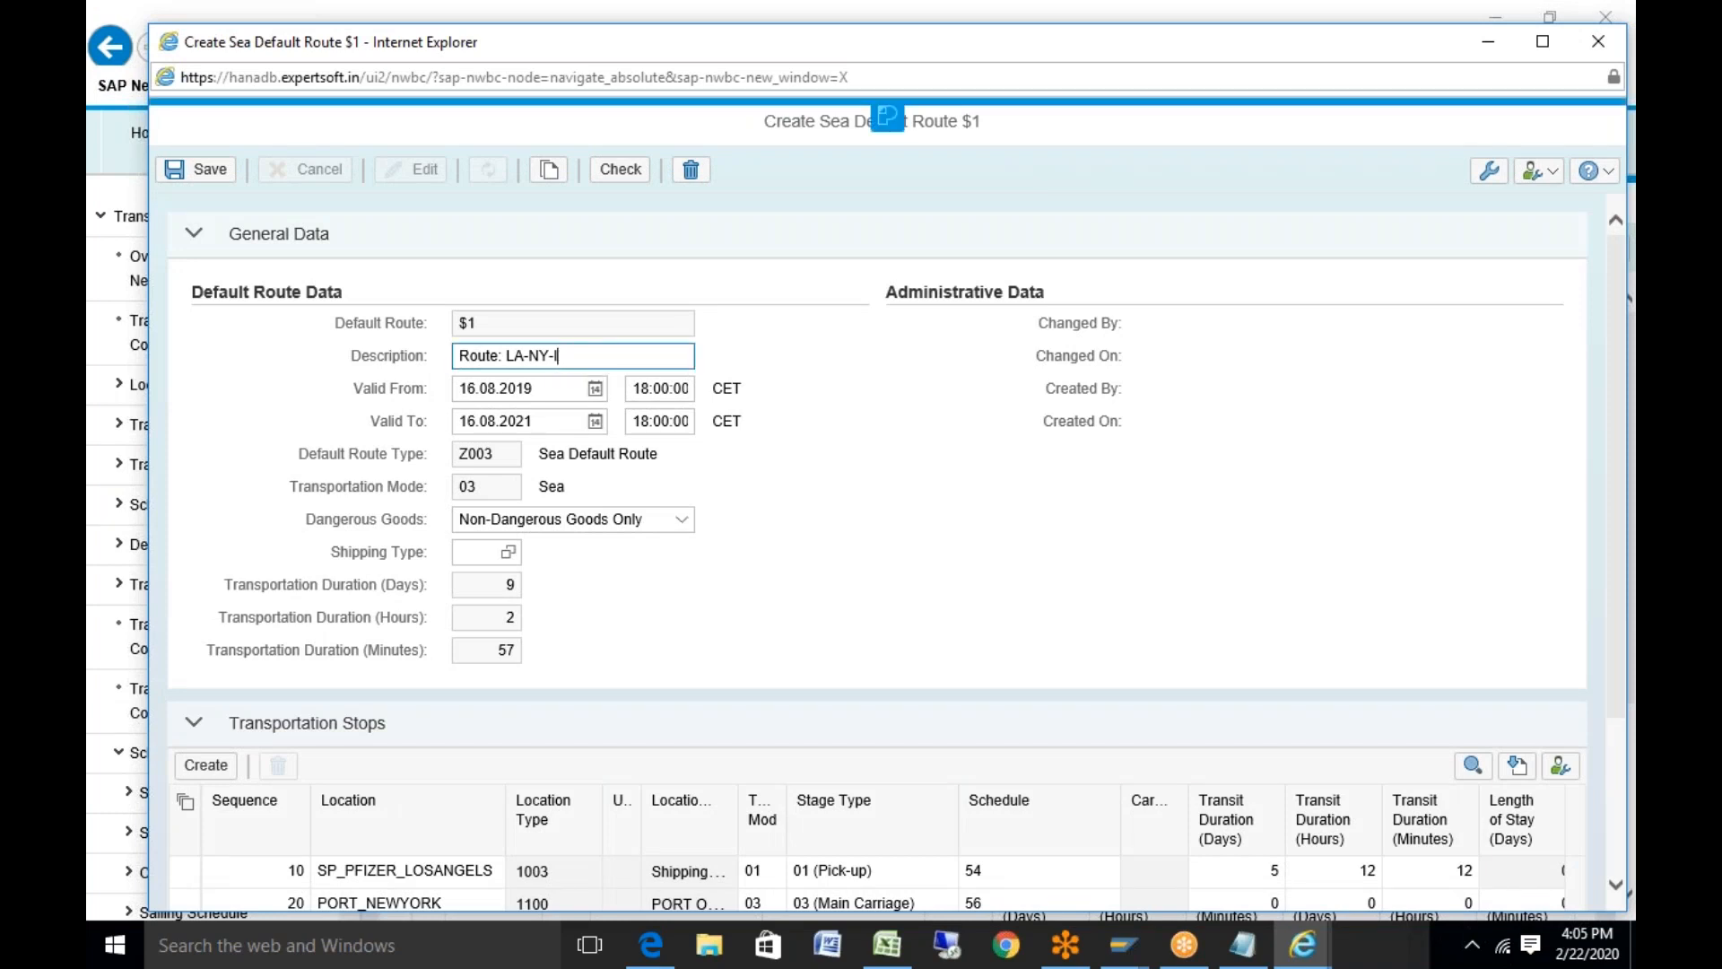
key("BackSpace")
key("BackSpace")
key("BackSpace")
key("BackSpace")
key("BackSpace")
type("SP_CUST")
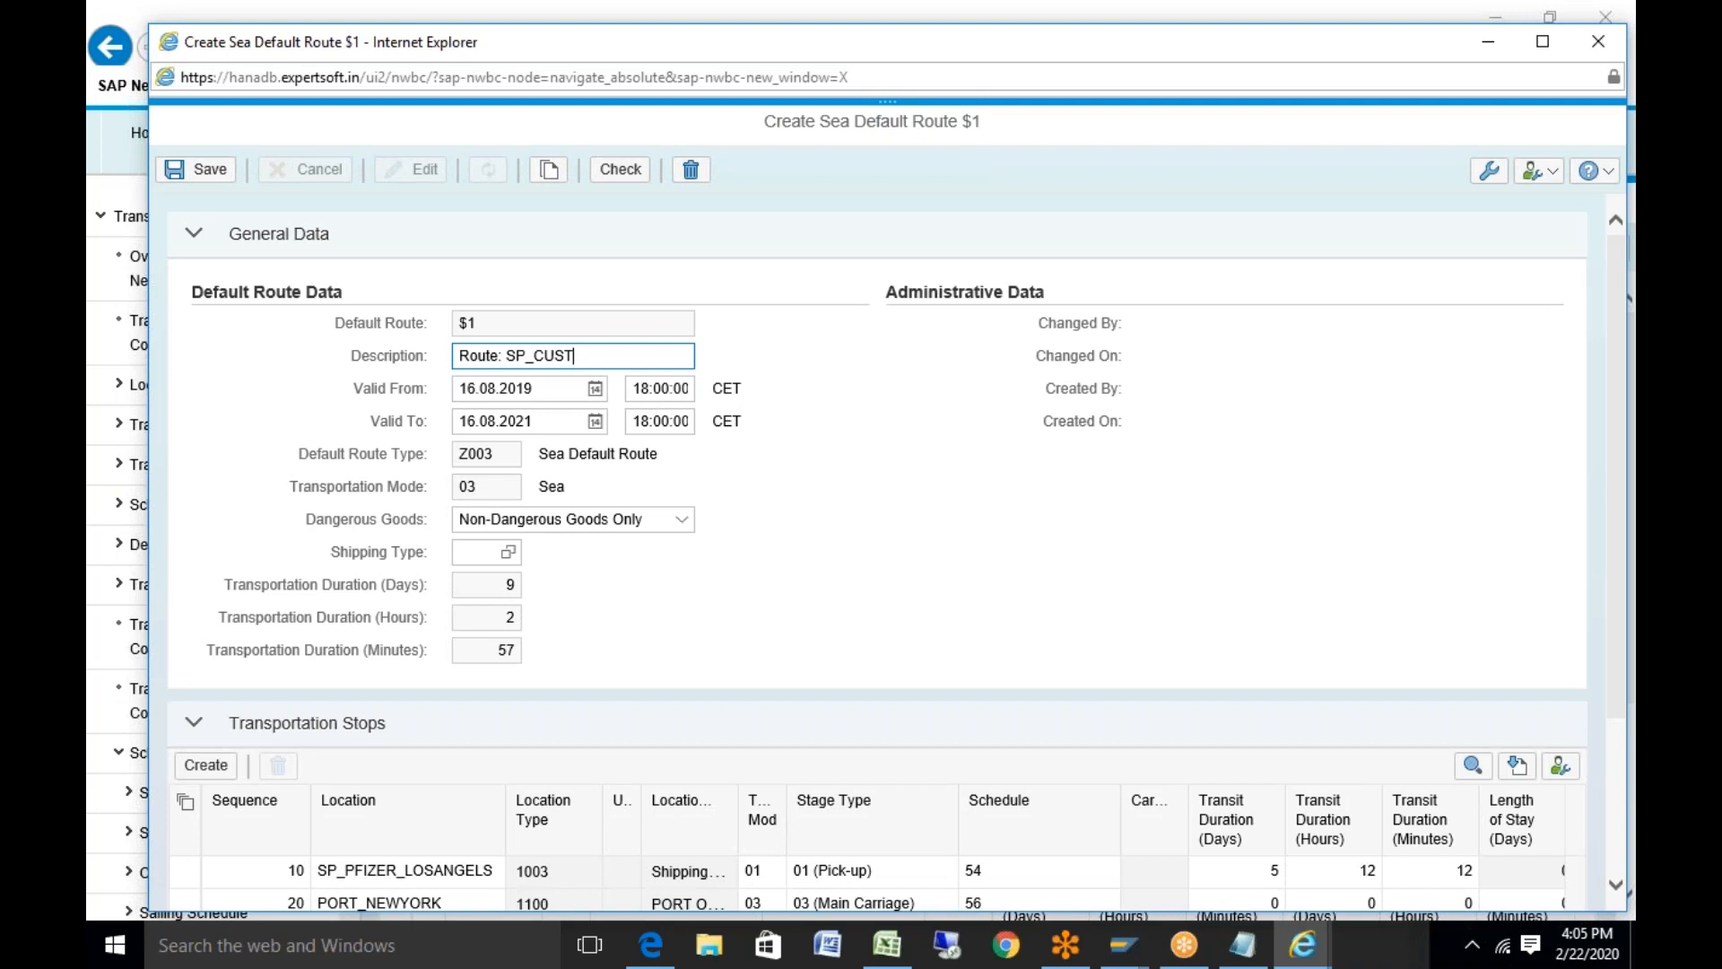
Set the new route's valid-from date to 22.02.2020 via the calendar
left_click(574, 389)
left_click(595, 387)
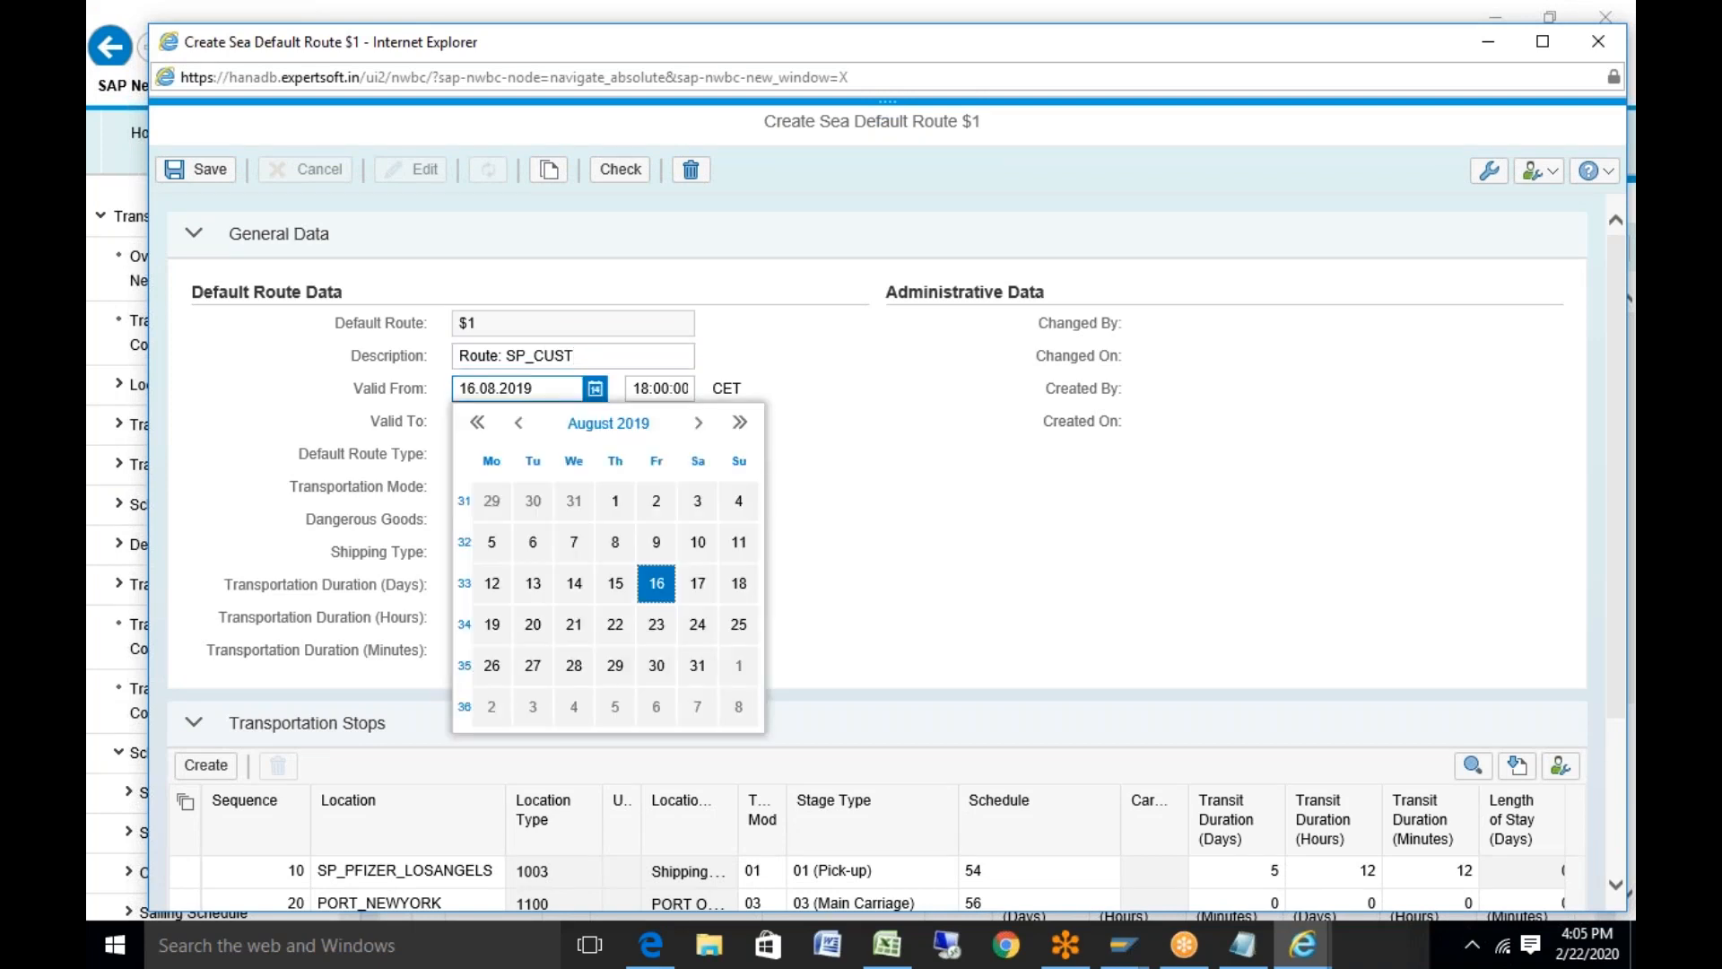
left_click(699, 423)
left_click(699, 422)
left_click(699, 422)
left_click(699, 422)
left_click(699, 422)
left_click(698, 422)
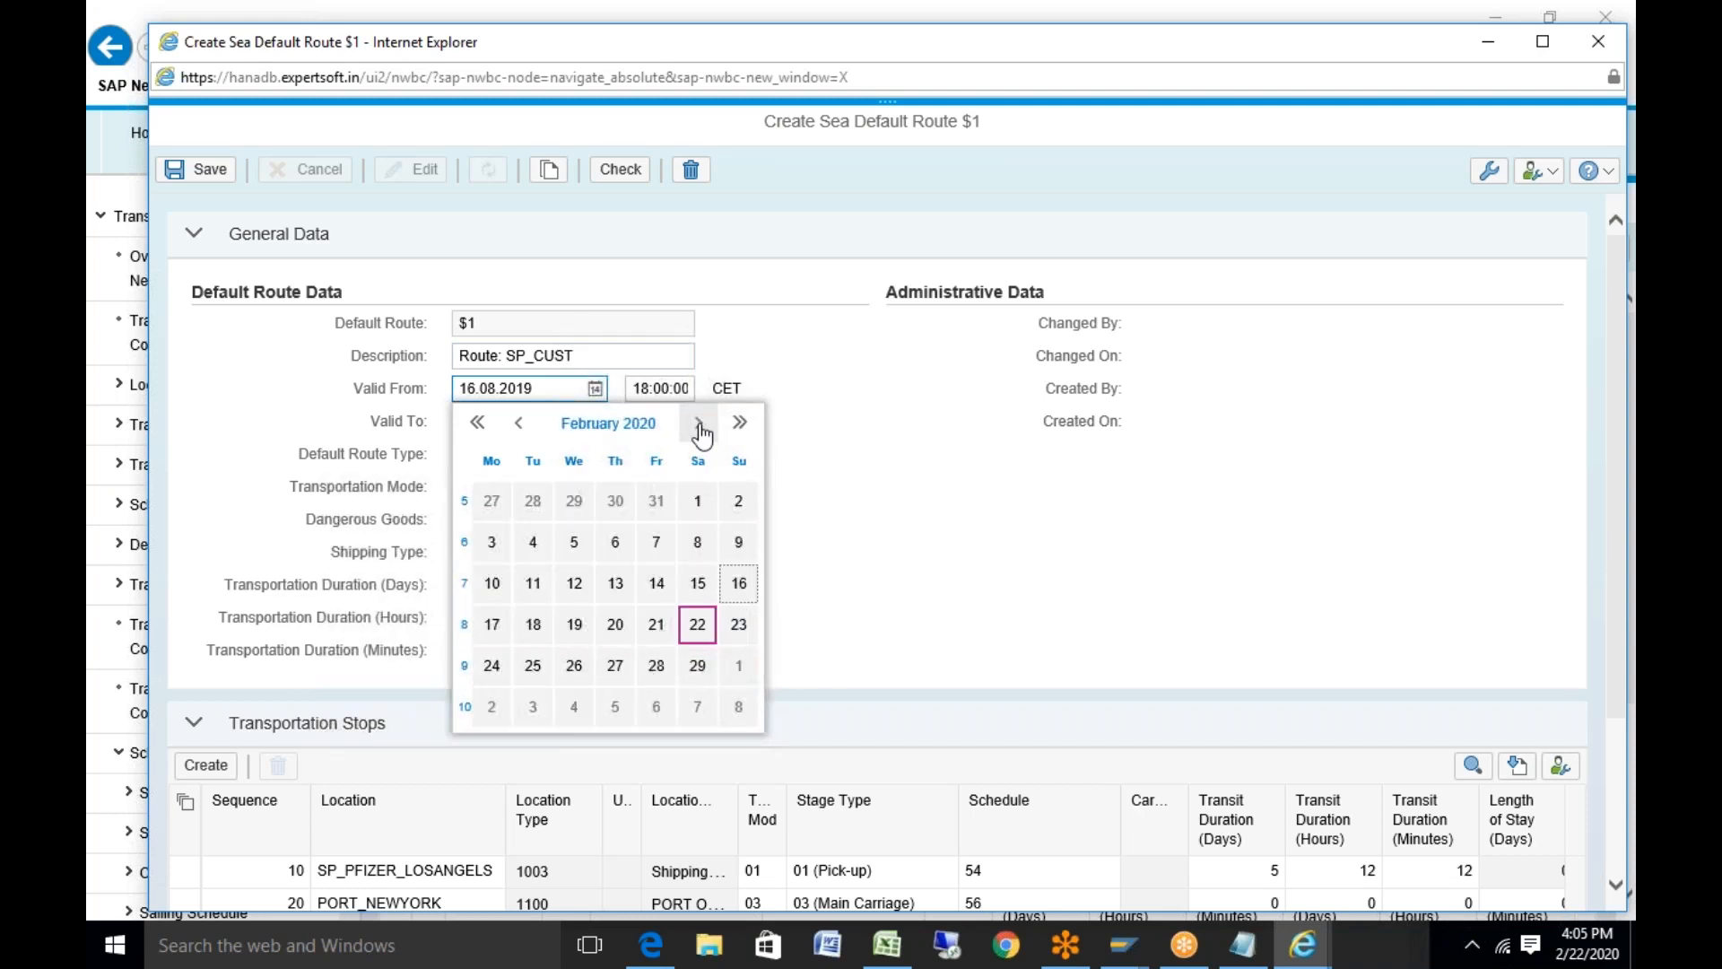
left_click(697, 624)
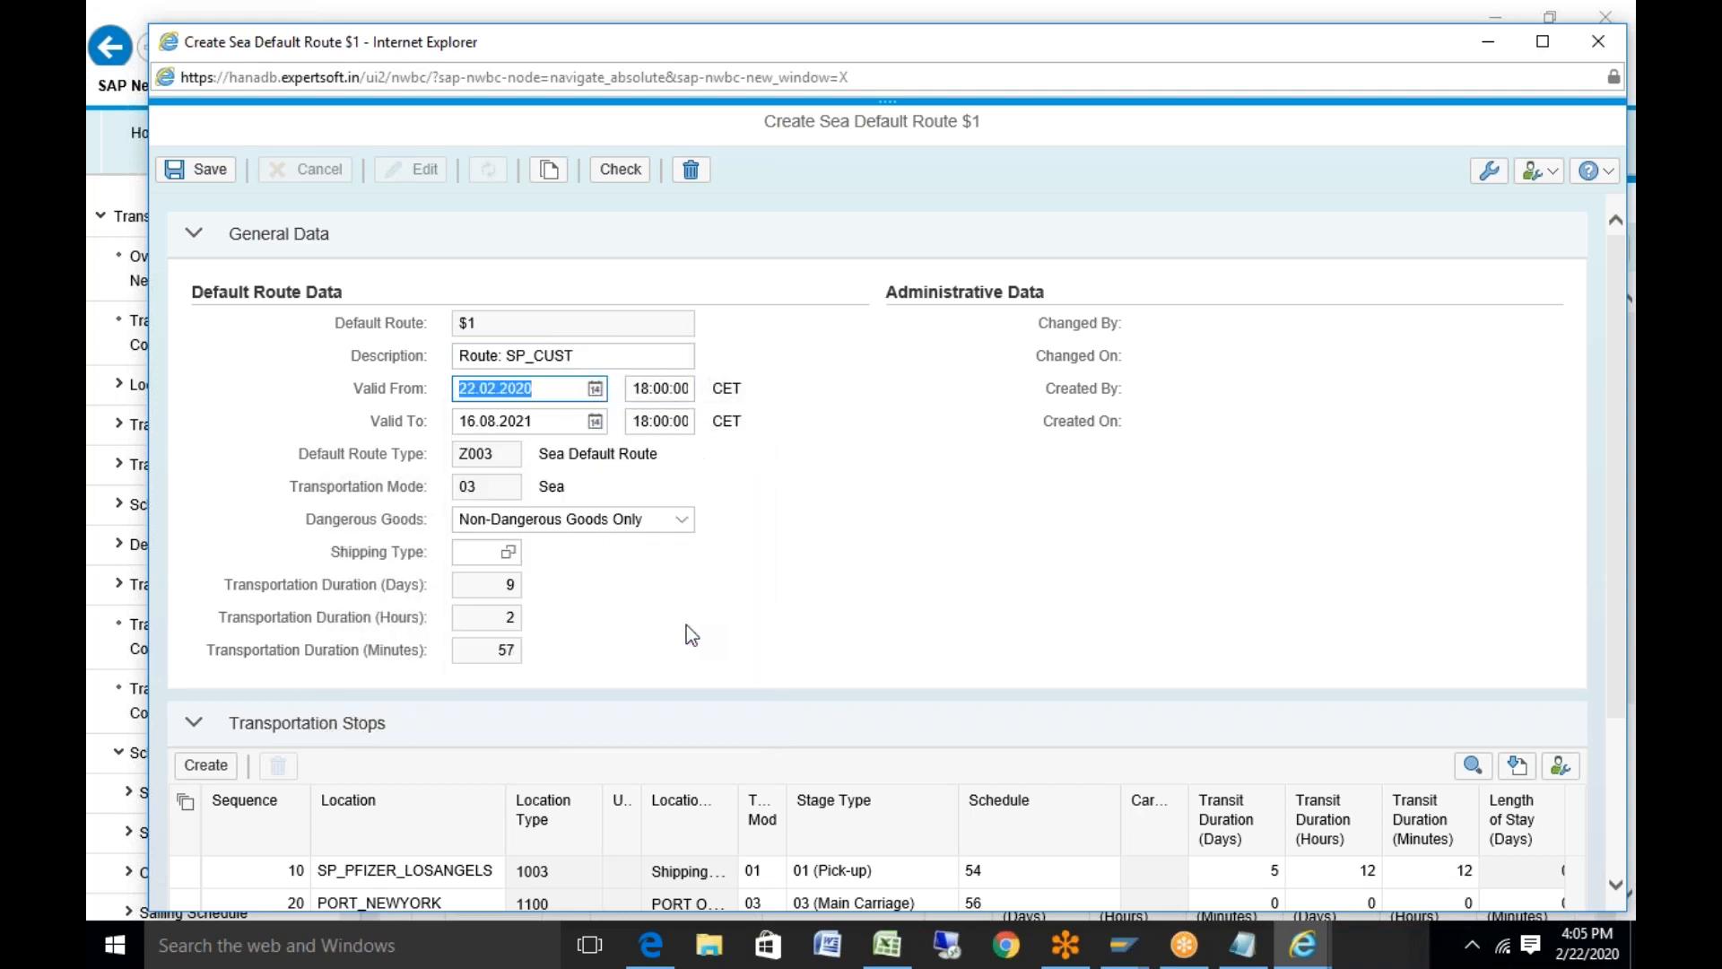
Set the valid-to date to 22.02.2022 via the calendar
left_click(595, 421)
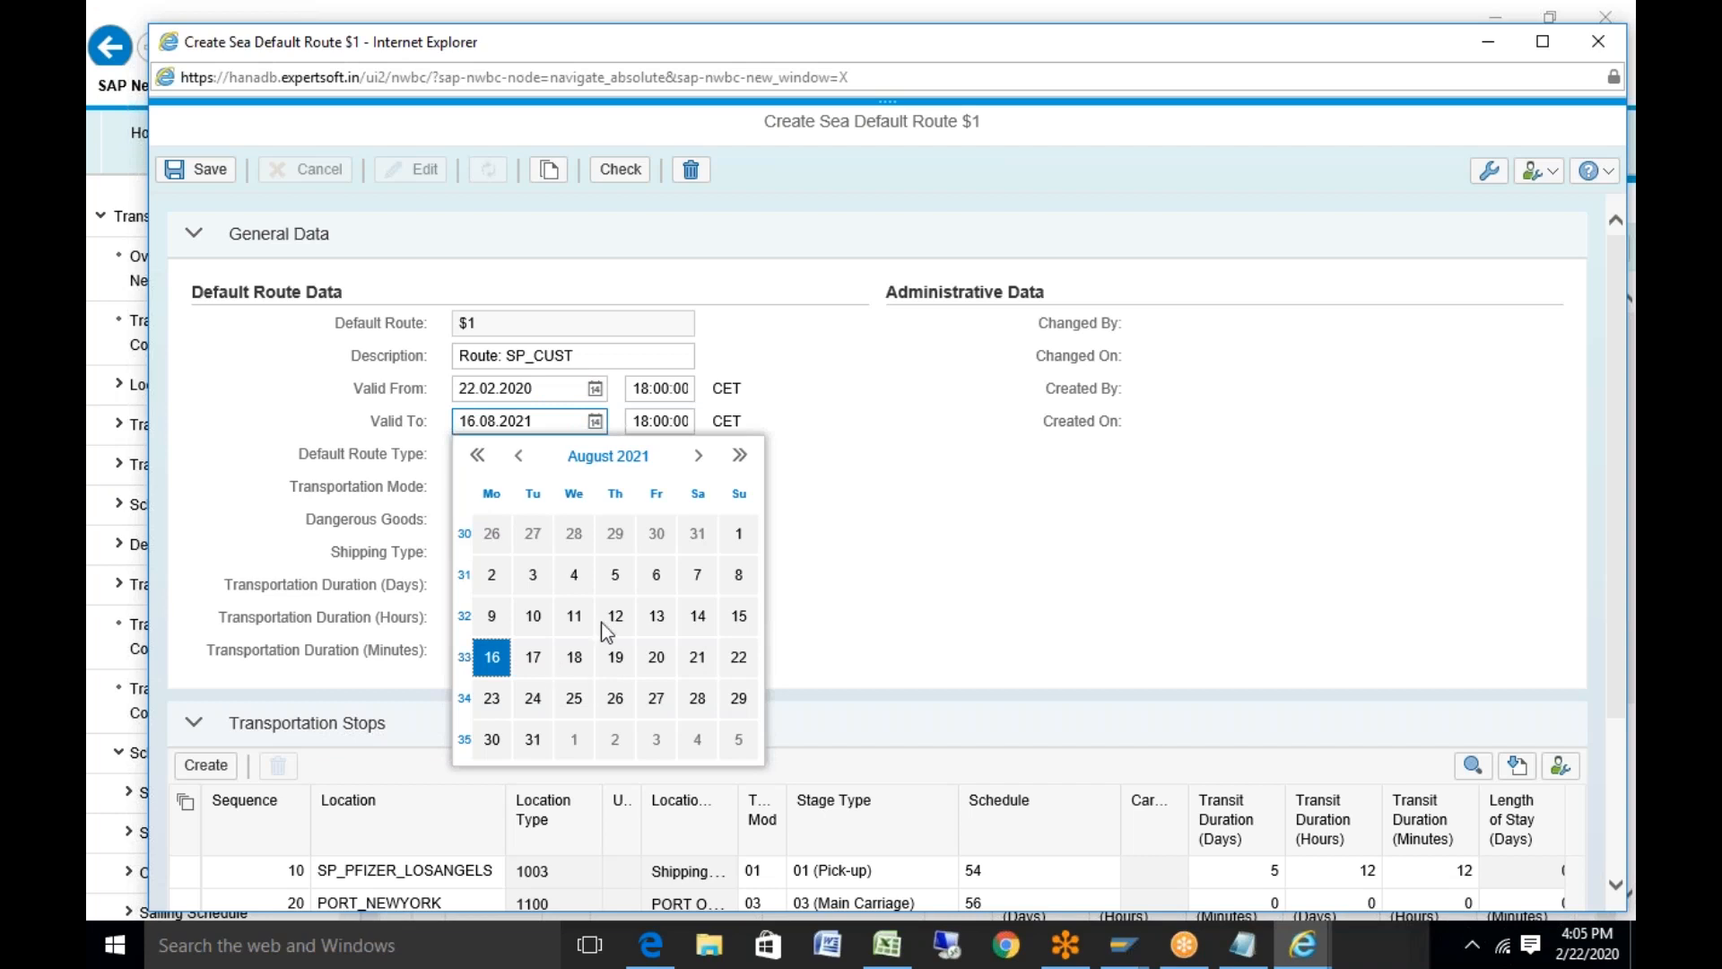
left_click(699, 455)
left_click(699, 456)
left_click(699, 456)
left_click(699, 456)
left_click(699, 456)
left_click(698, 455)
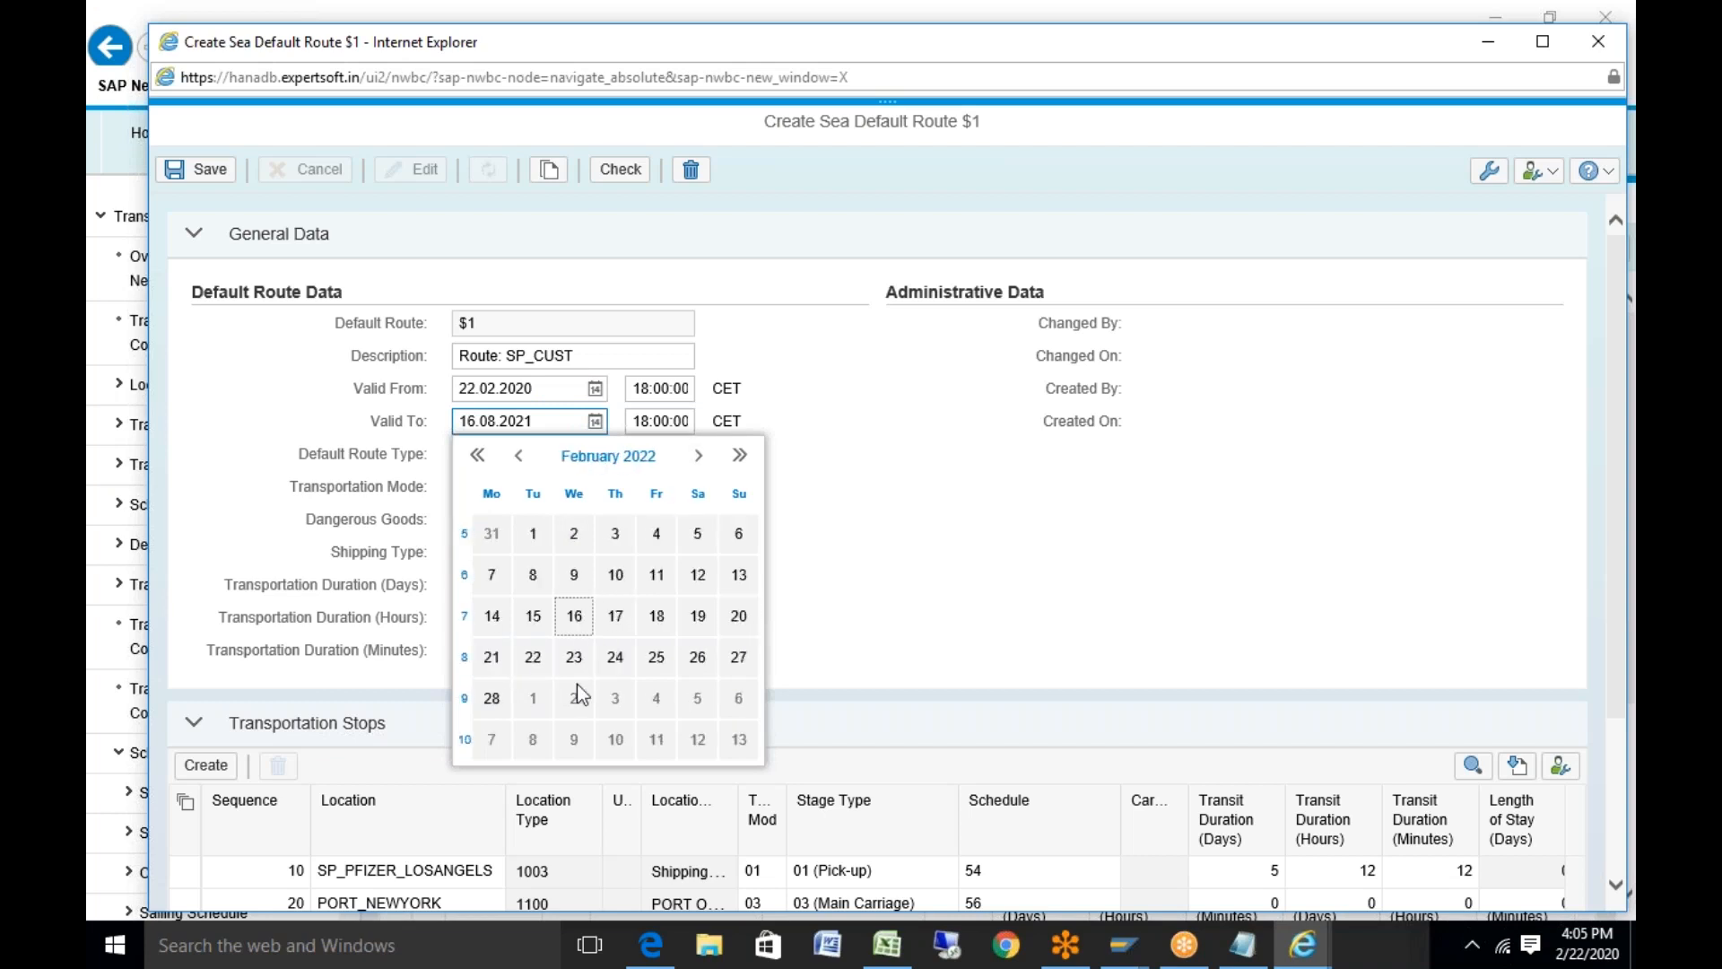
left_click(532, 656)
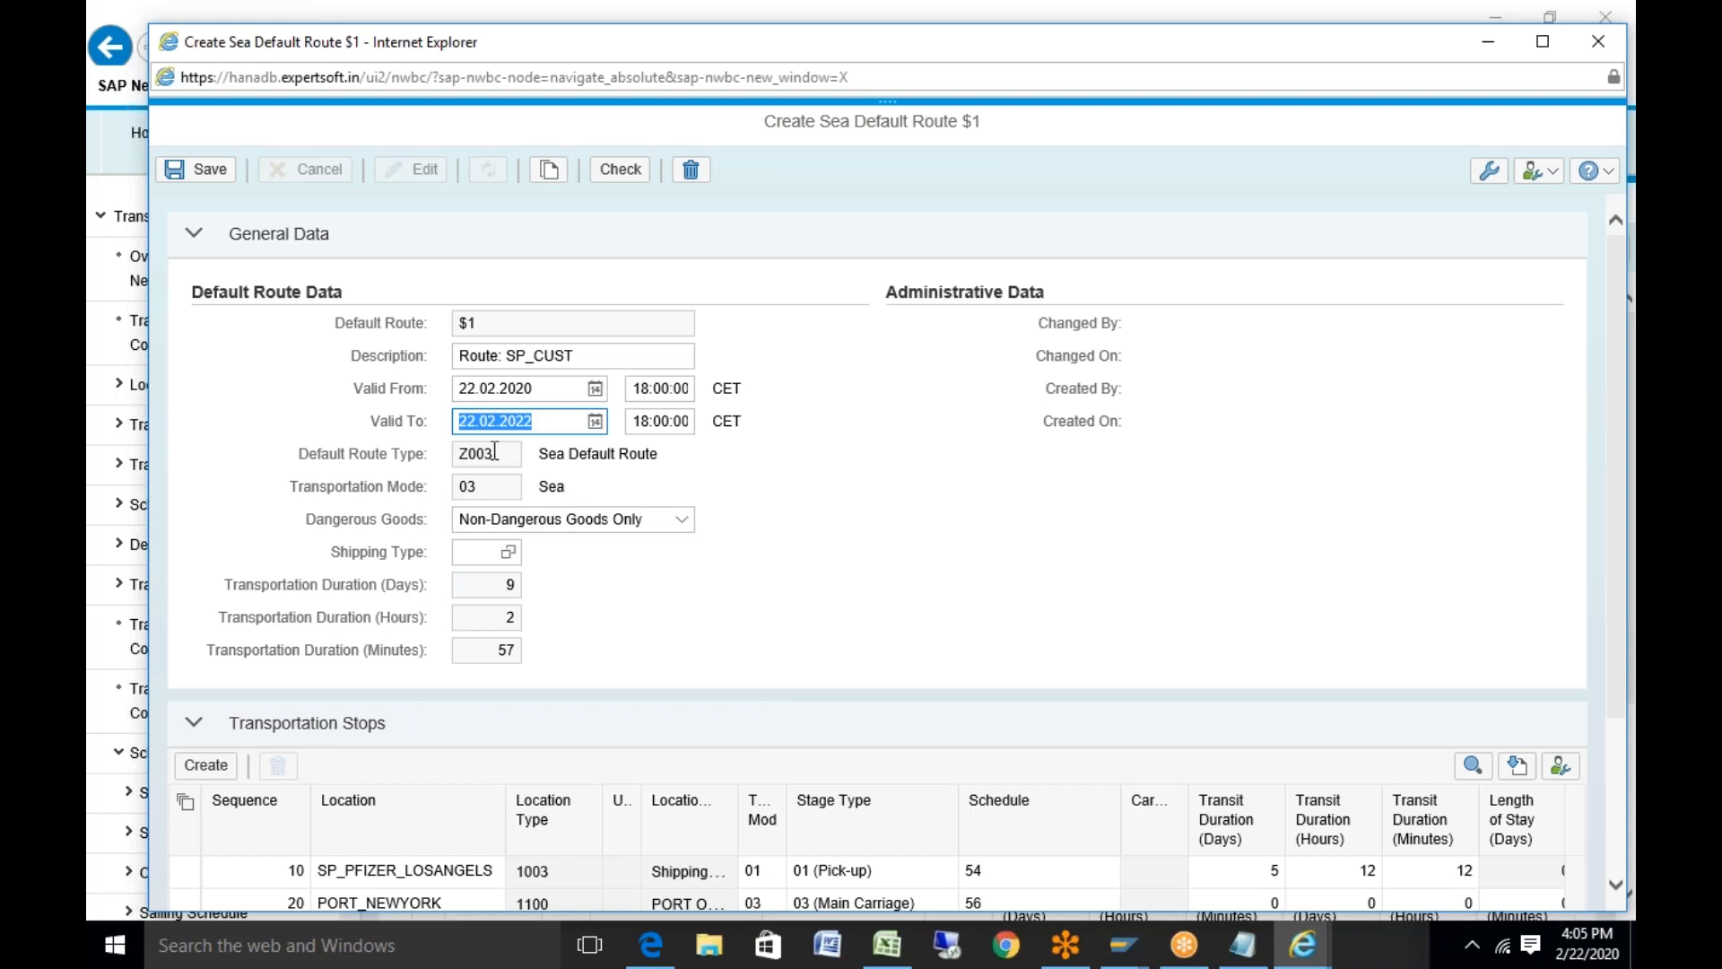
left_click(460, 453)
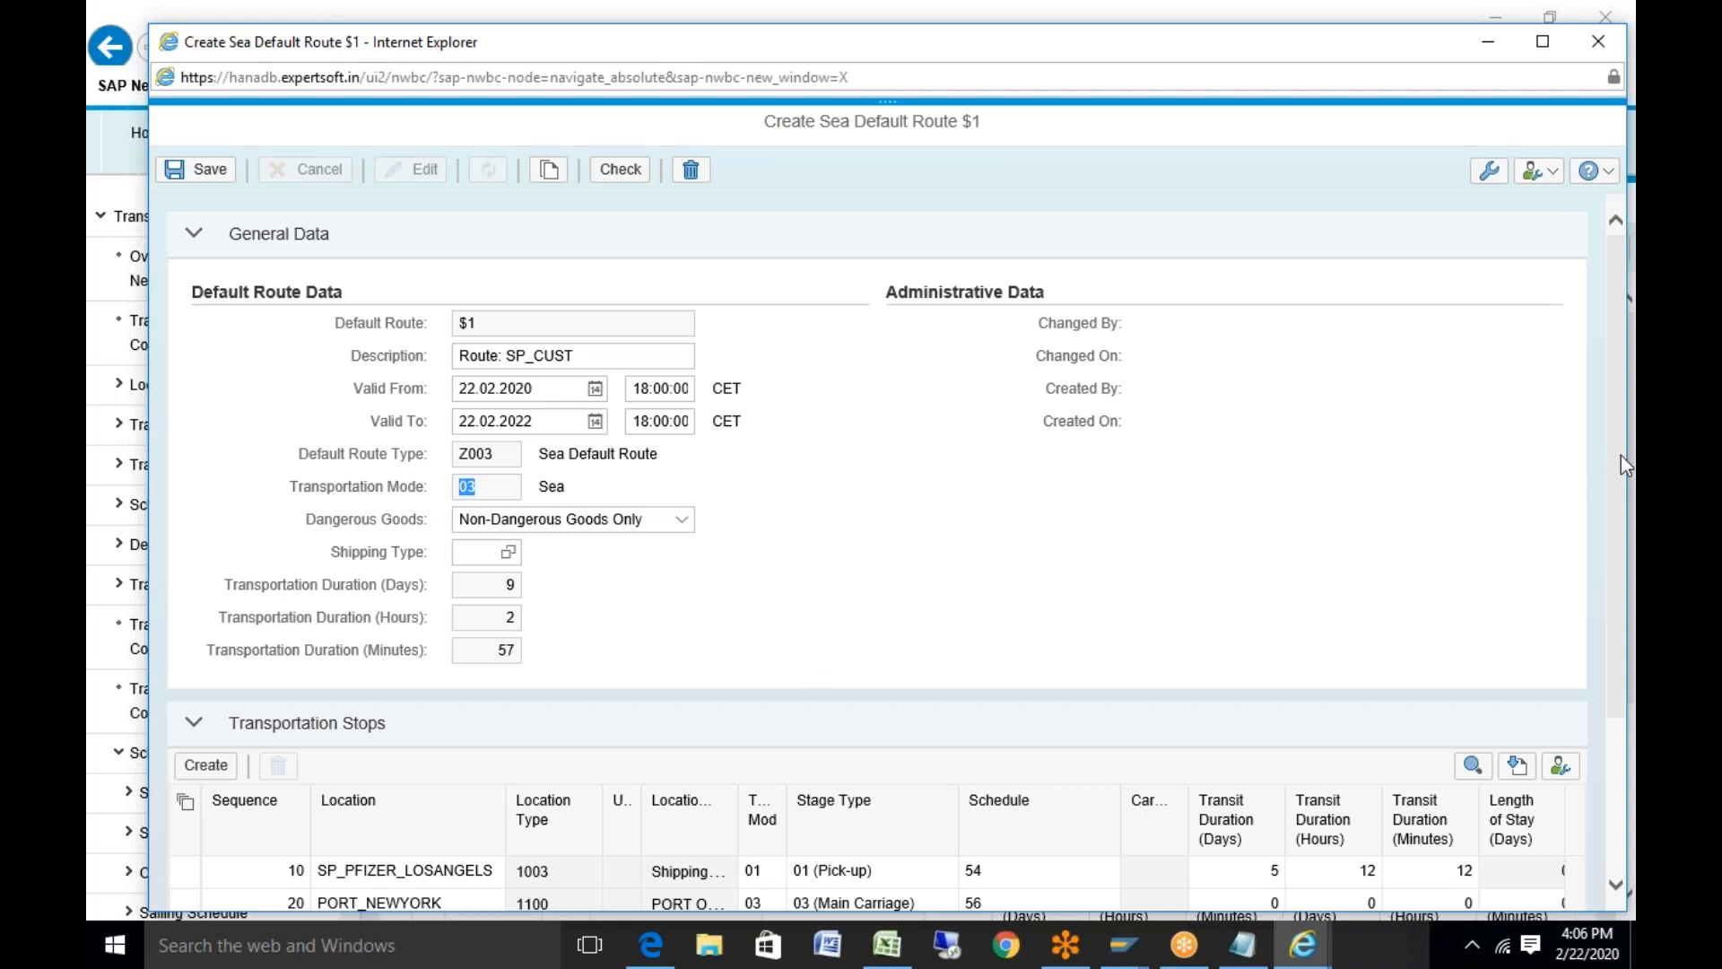
Copy shipping point SP_9910 from Excel cell I3 and return to the new route
left_click_drag(1613, 479, 1599, 639)
left_click(886, 944)
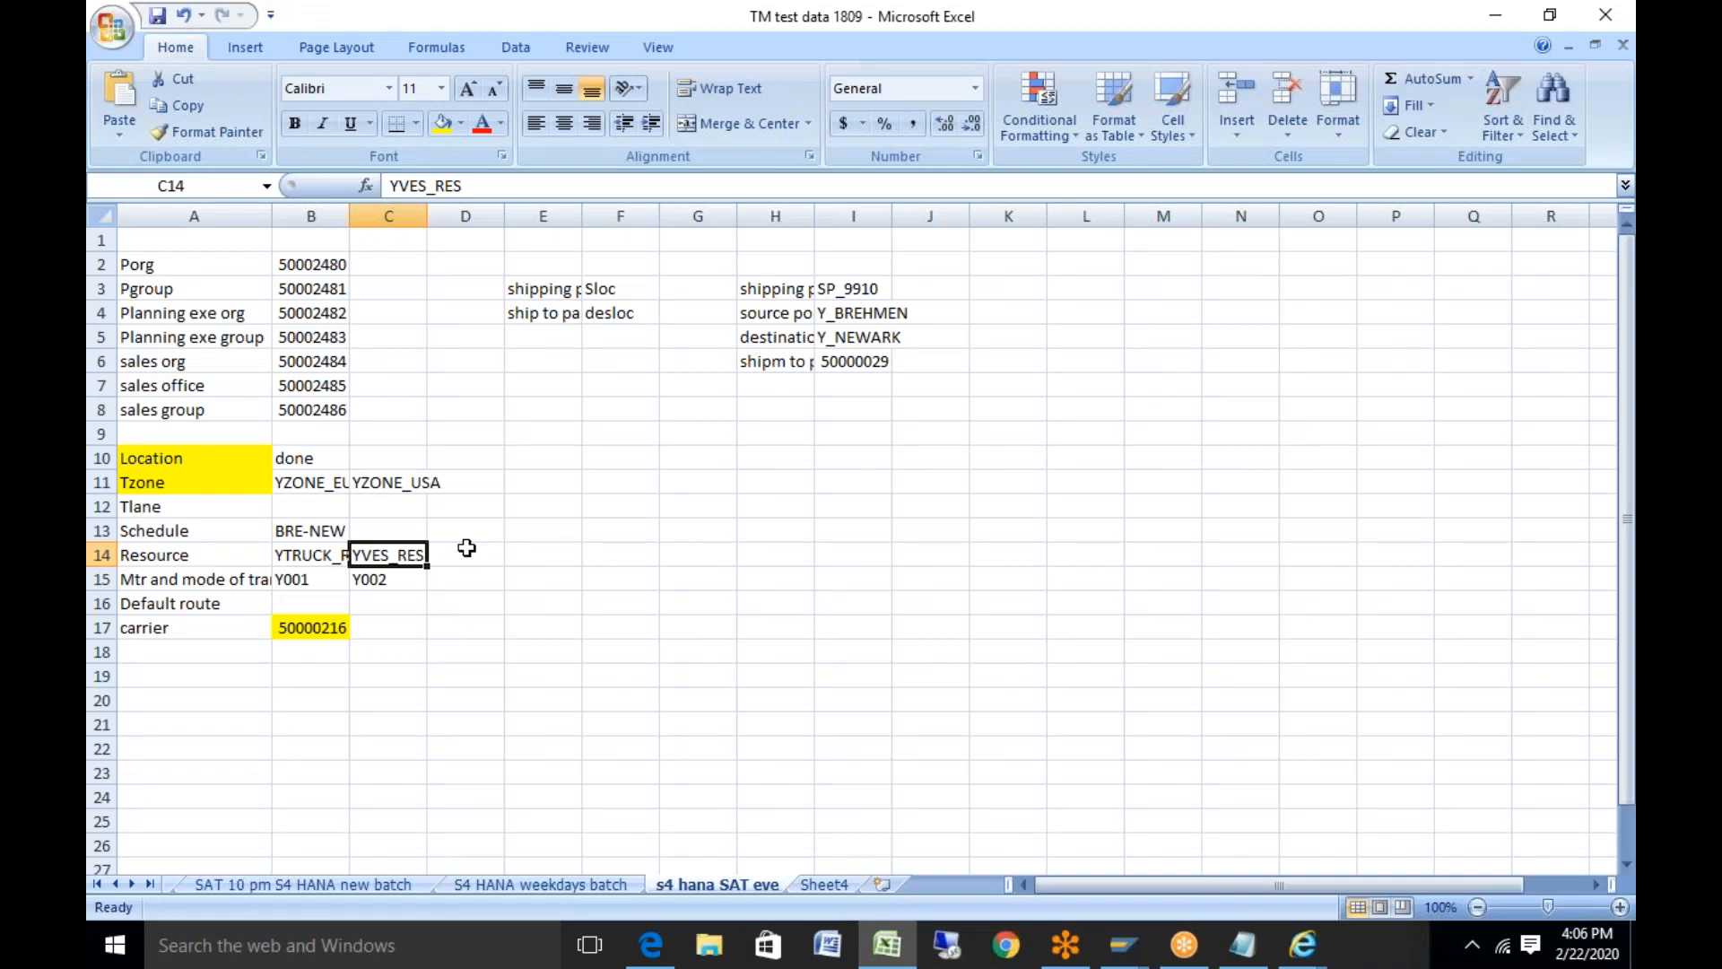
left_click(857, 289)
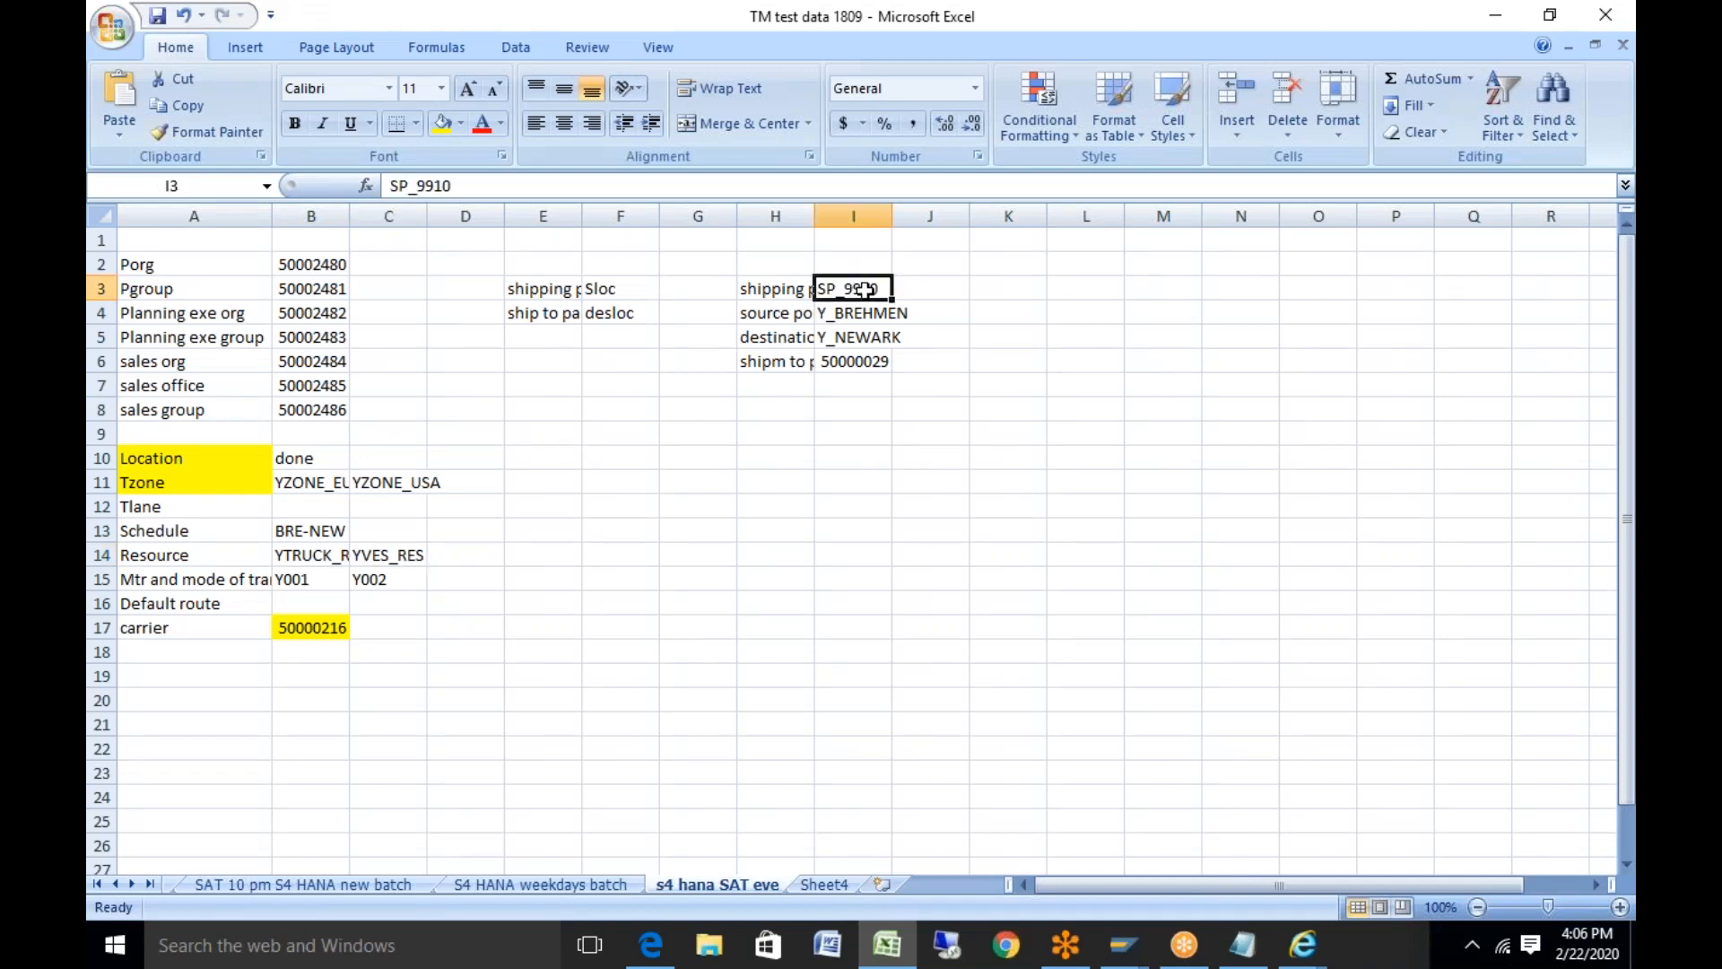
key("ctrl+c")
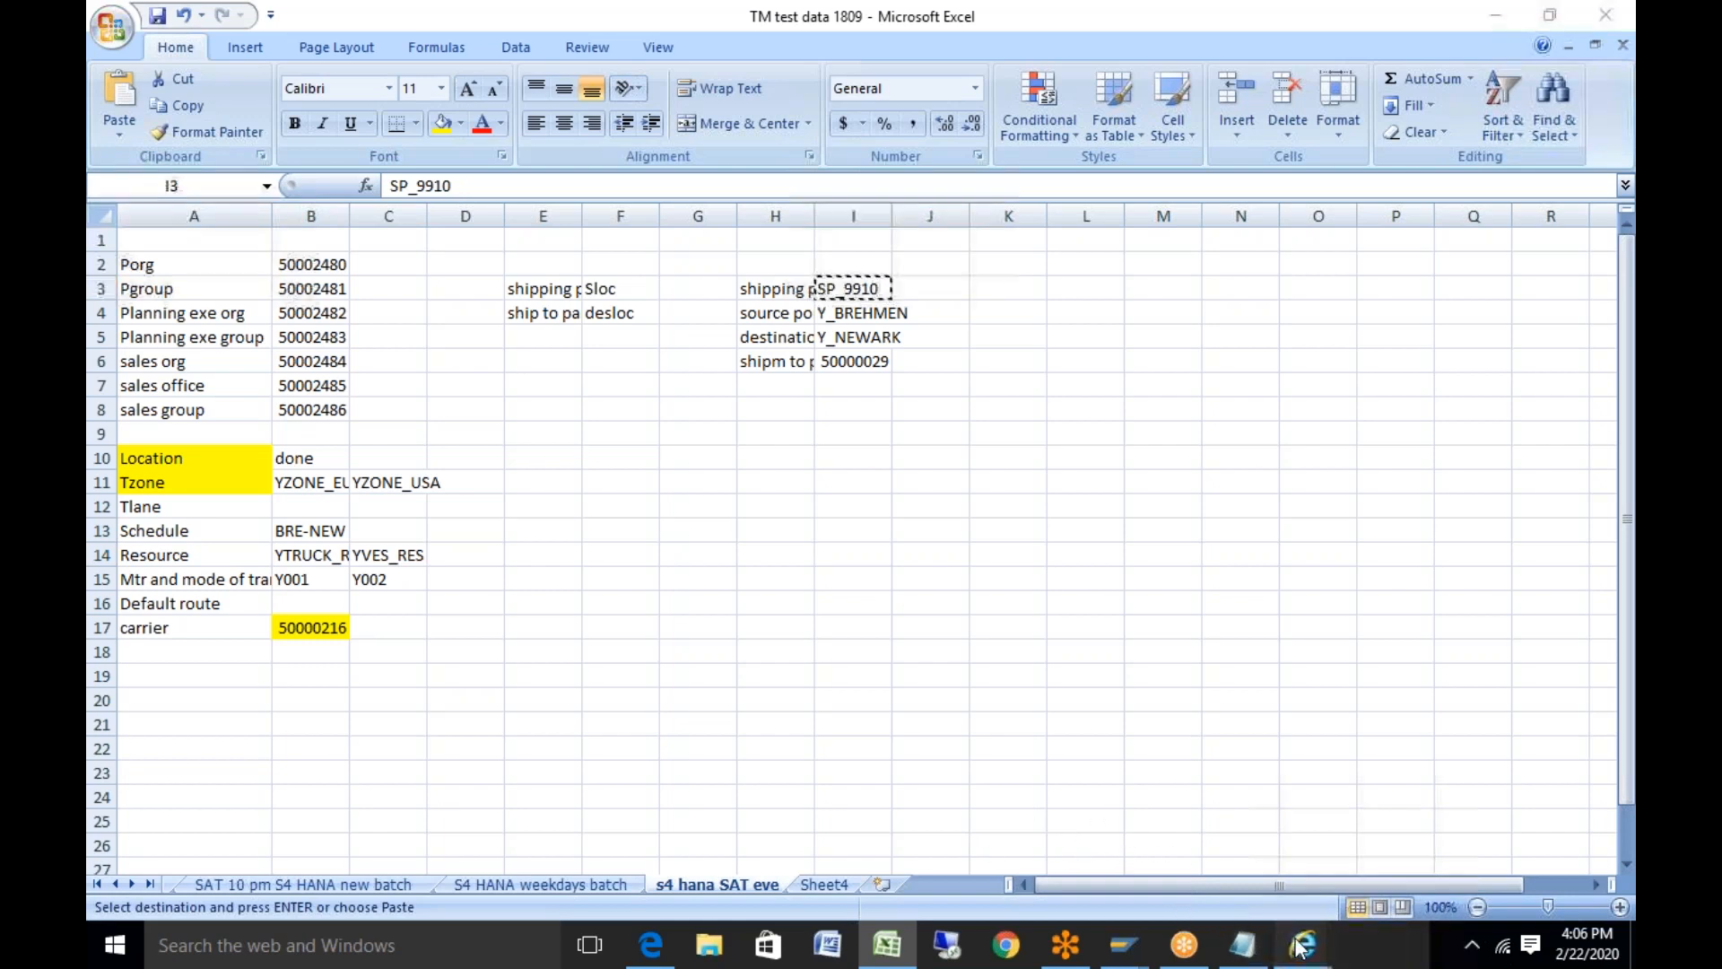
mouse_move(1300, 946)
left_click(1433, 808)
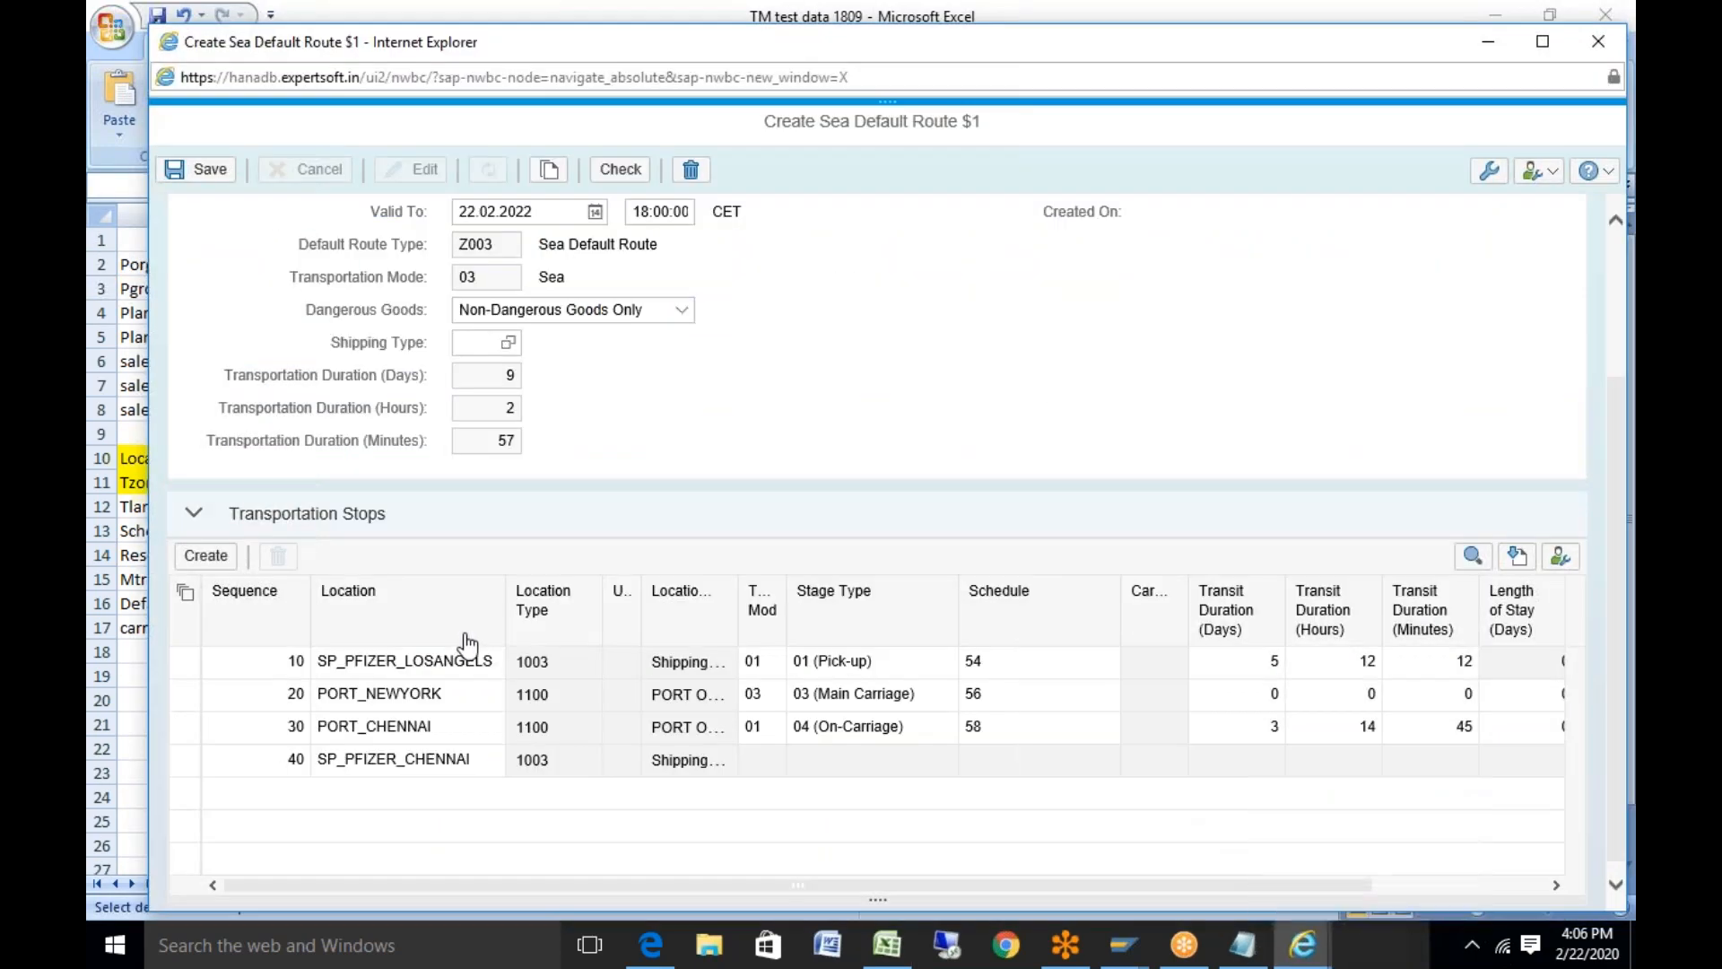
Paste SP_9910 as the first stop's location
double_click(477, 668)
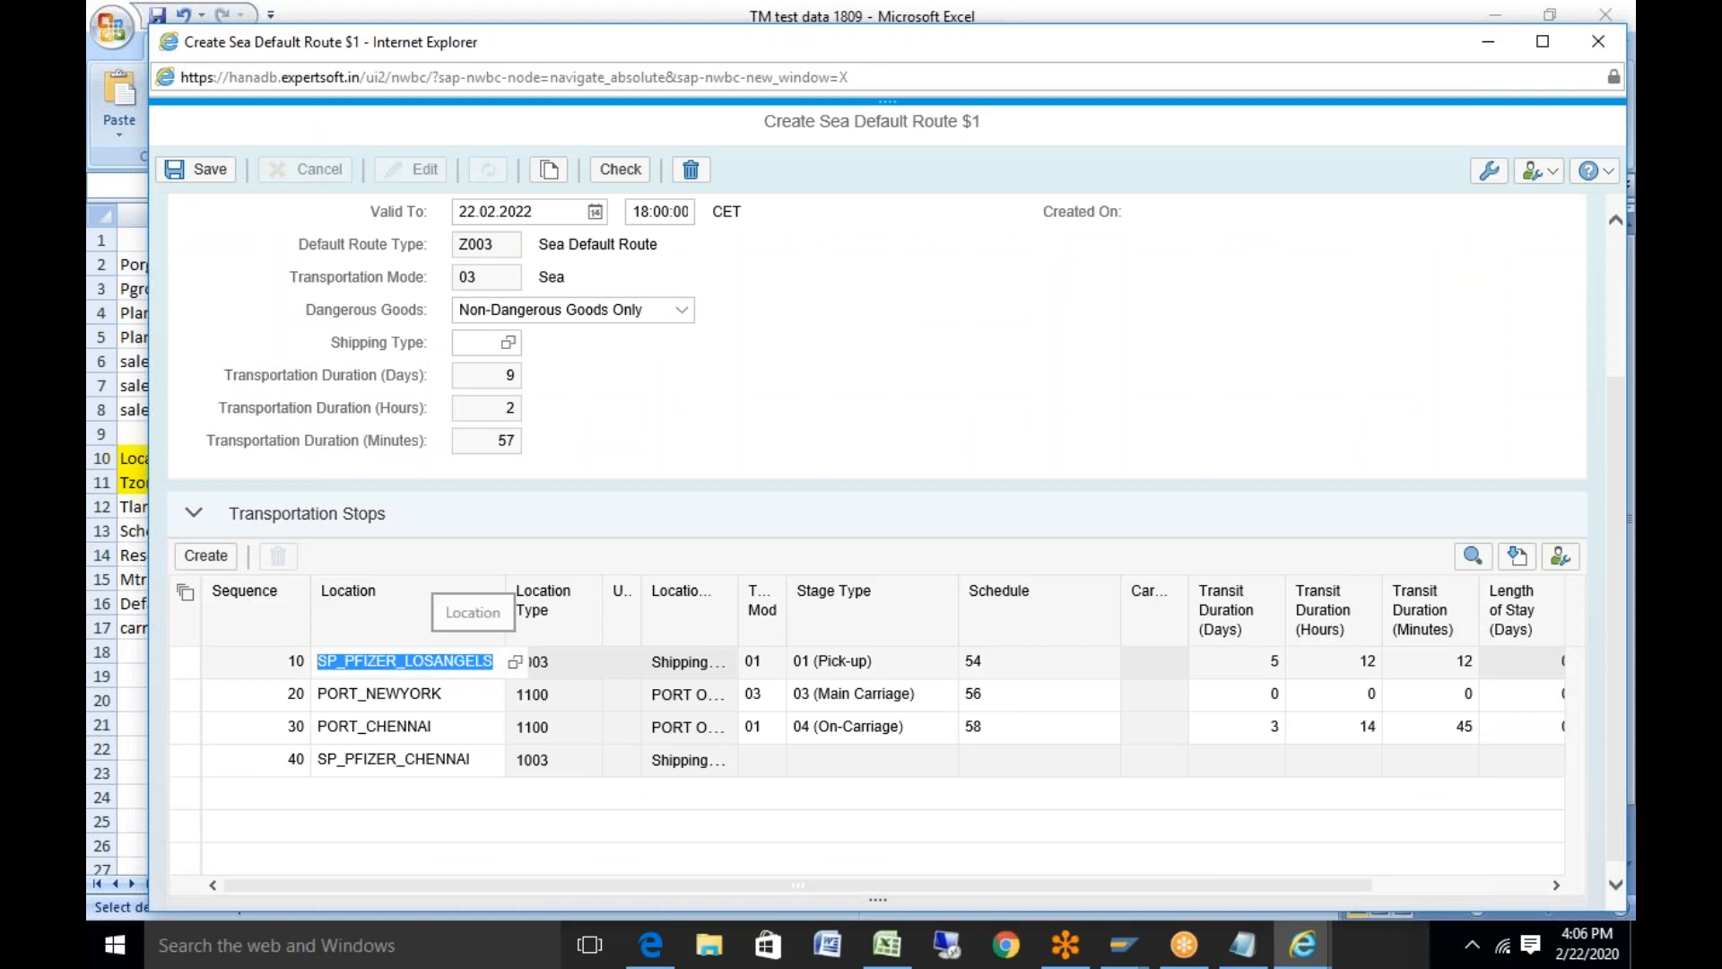
key("ctrl+v")
left_click(920, 529)
left_click(498, 762)
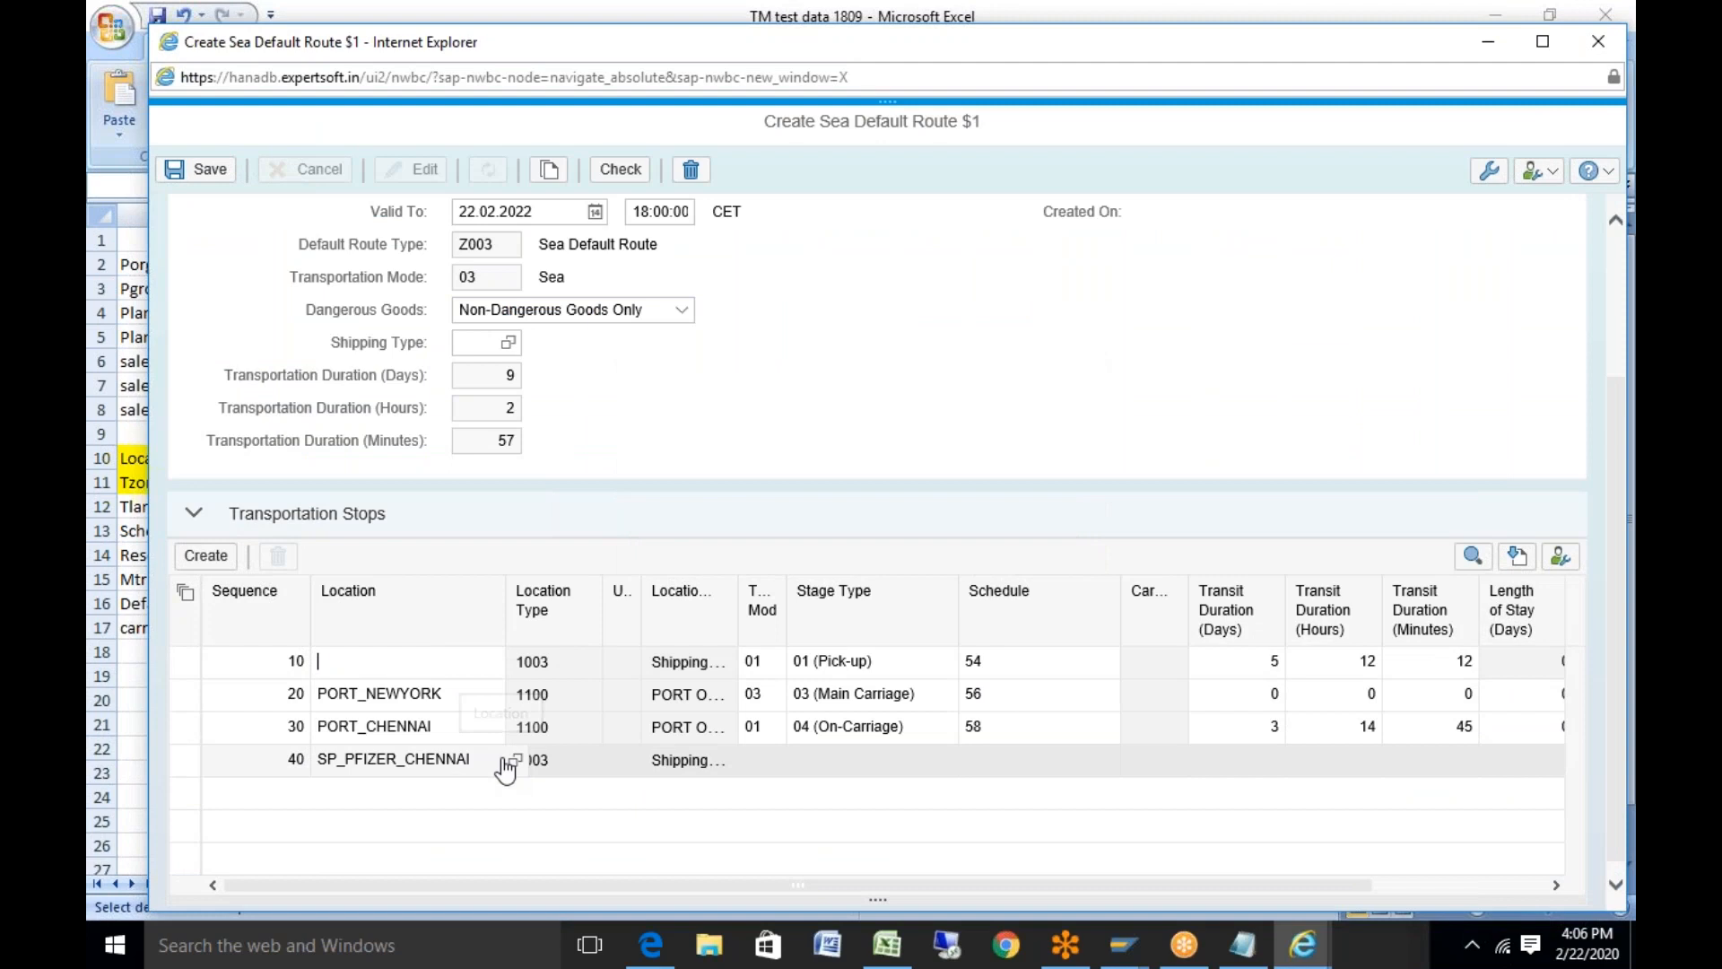
key("ctrl+v")
Replace the second stop's PORT_NEWYORK with Y_BREHMEN copied from Excel
left_click(886, 945)
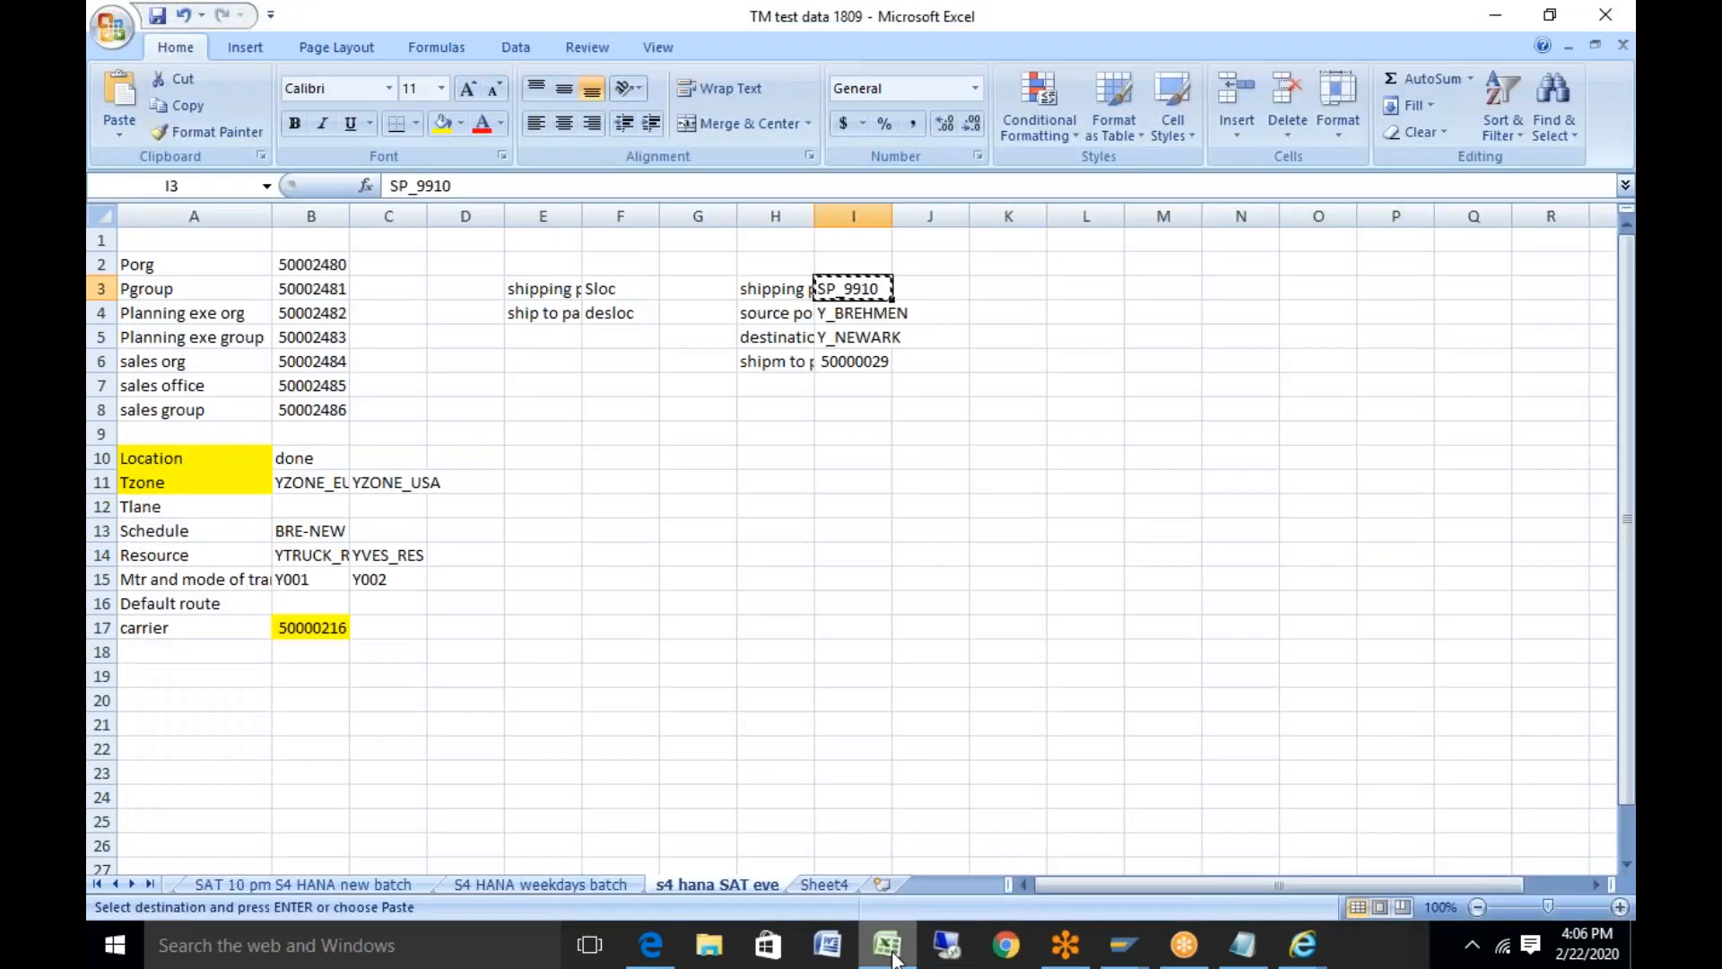
left_click(859, 318)
key("ctrl+c")
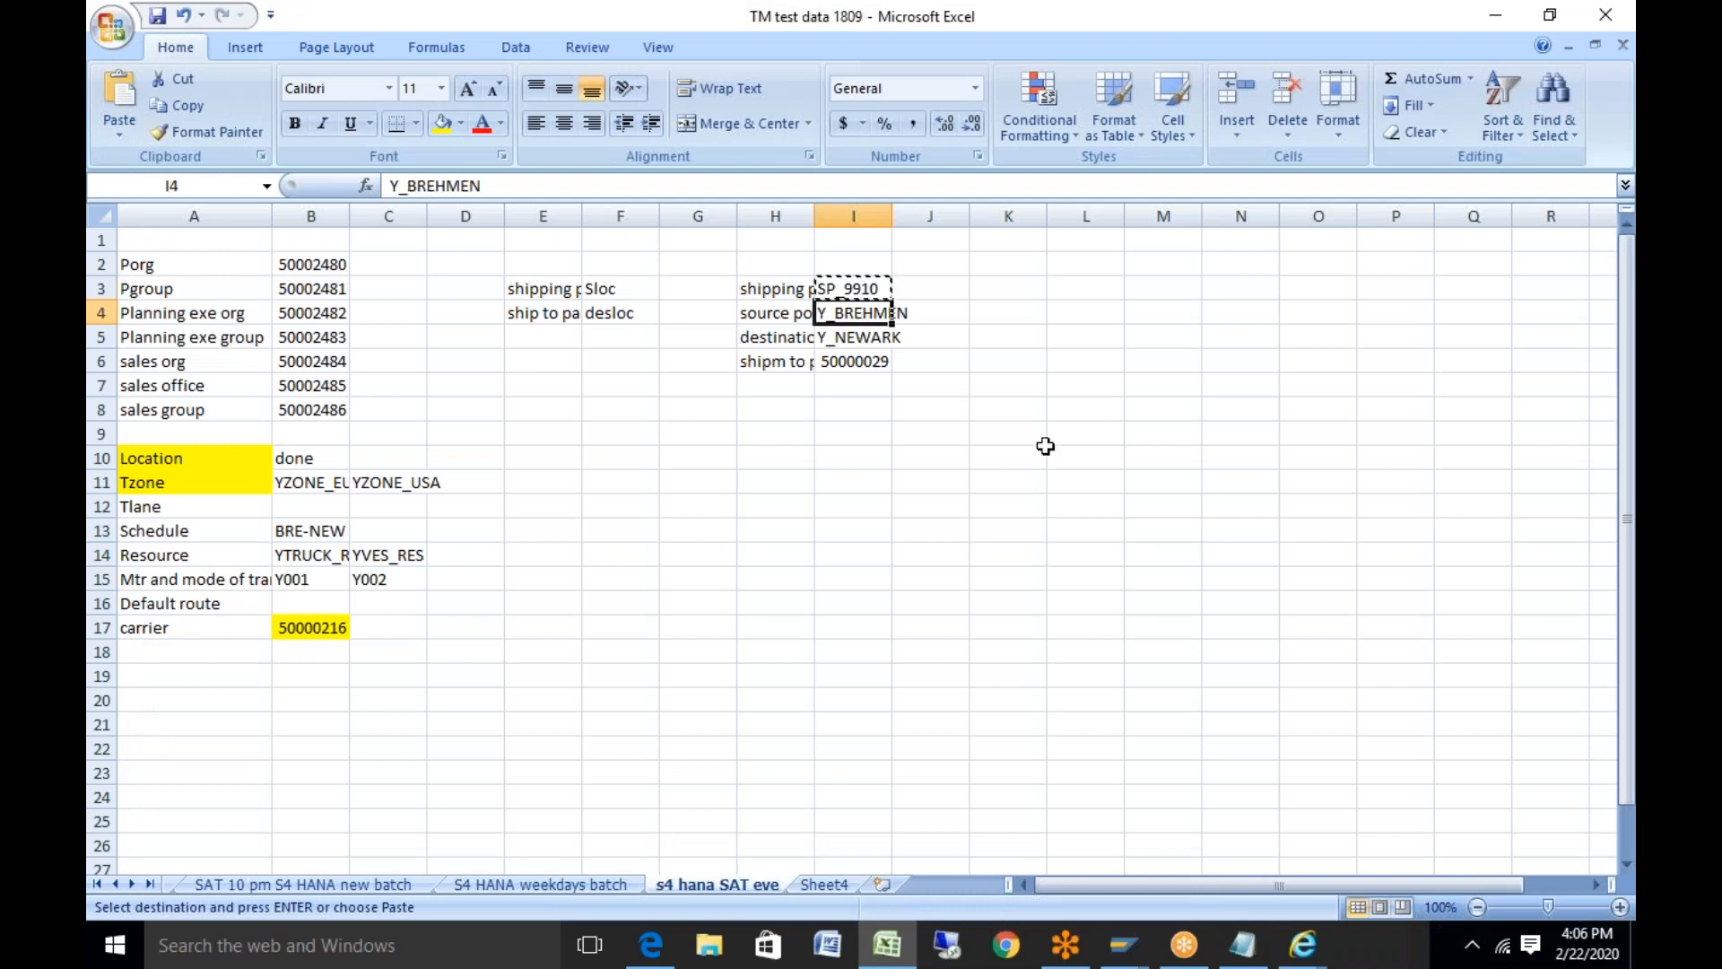
left_click(887, 944)
left_click(443, 709)
double_click(442, 709)
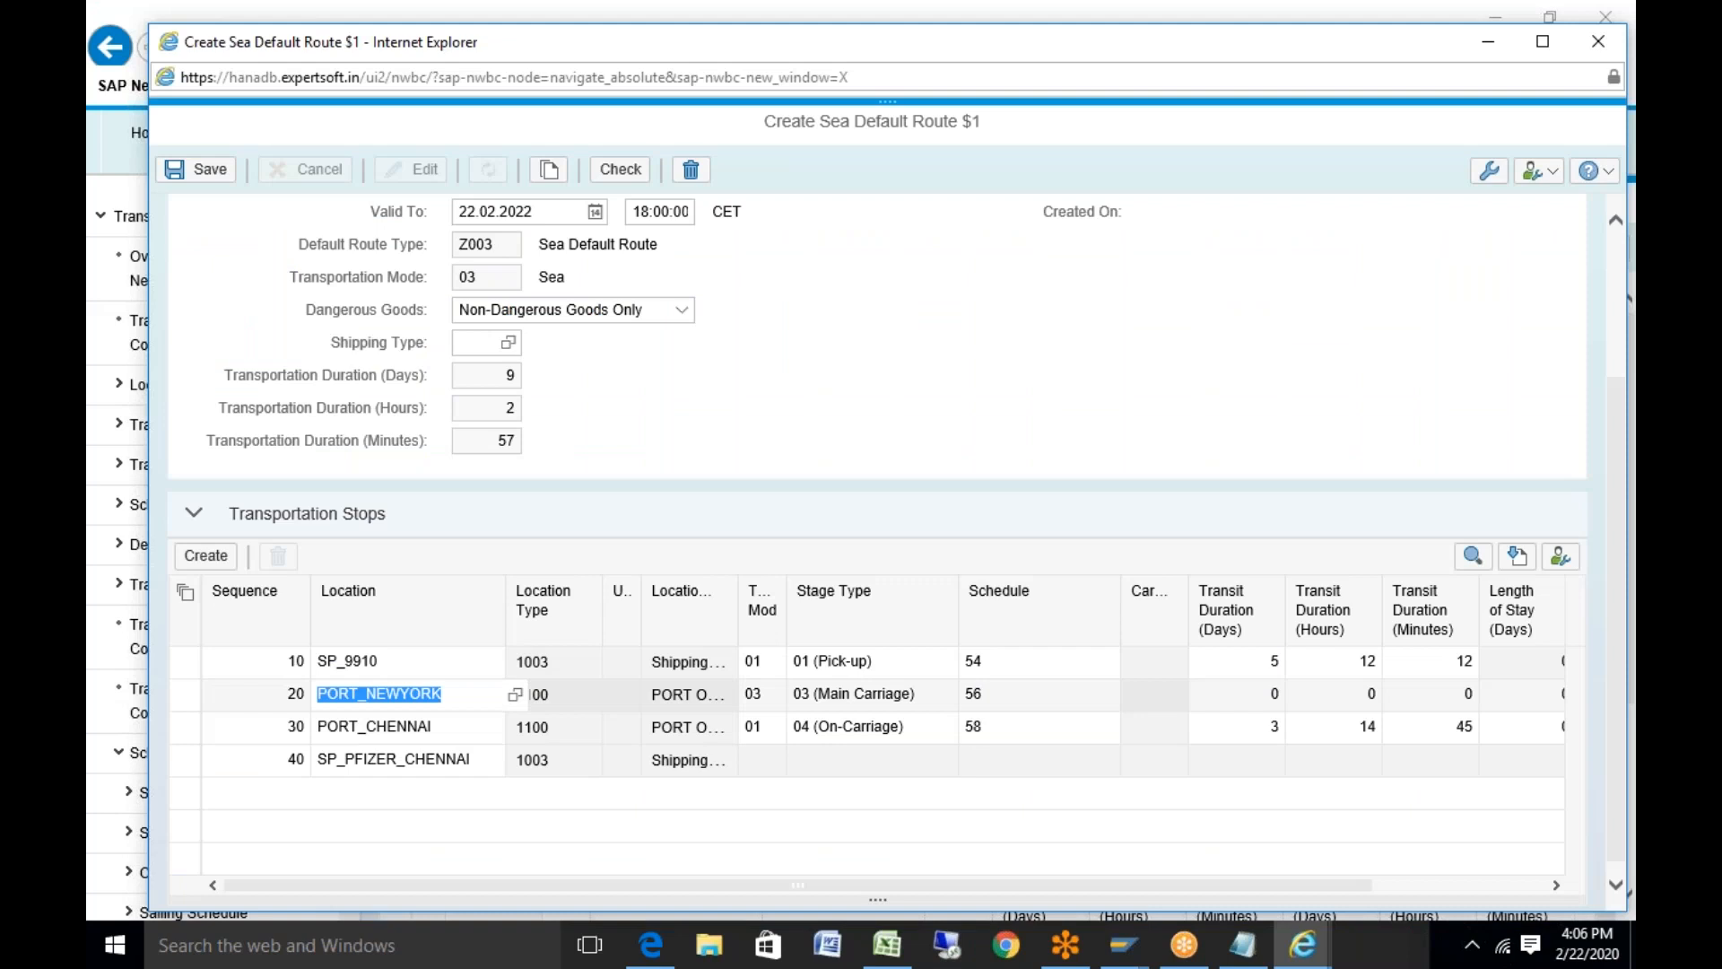
key("ctrl+v")
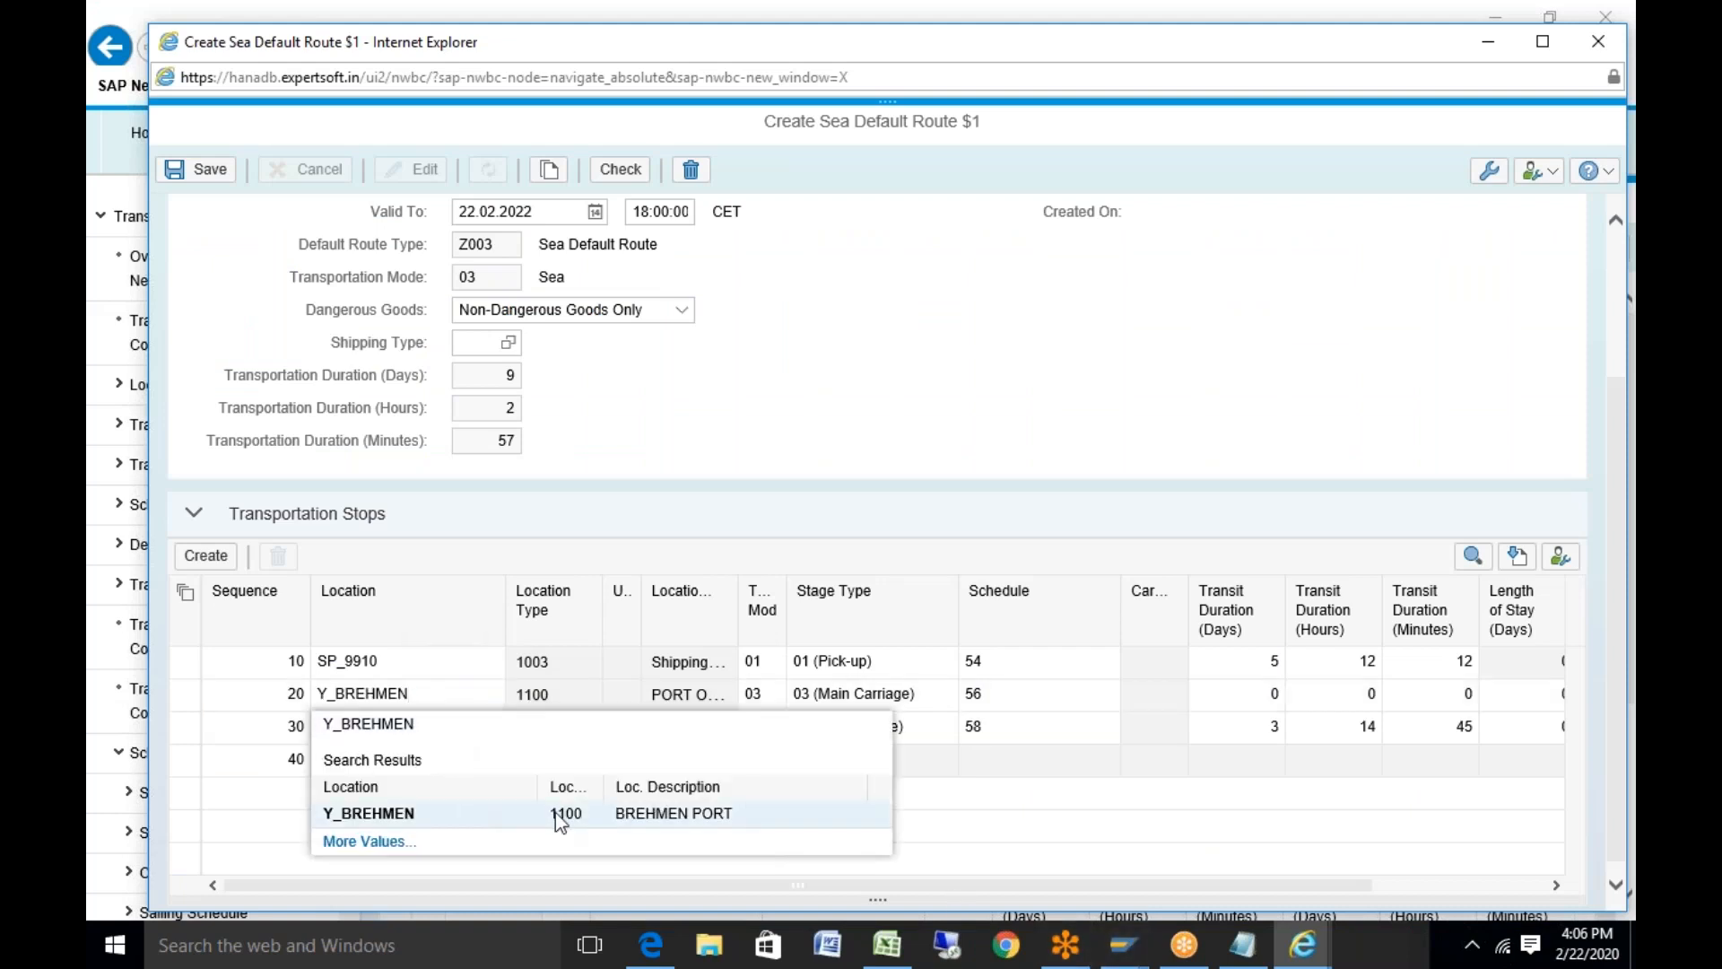
left_click(509, 812)
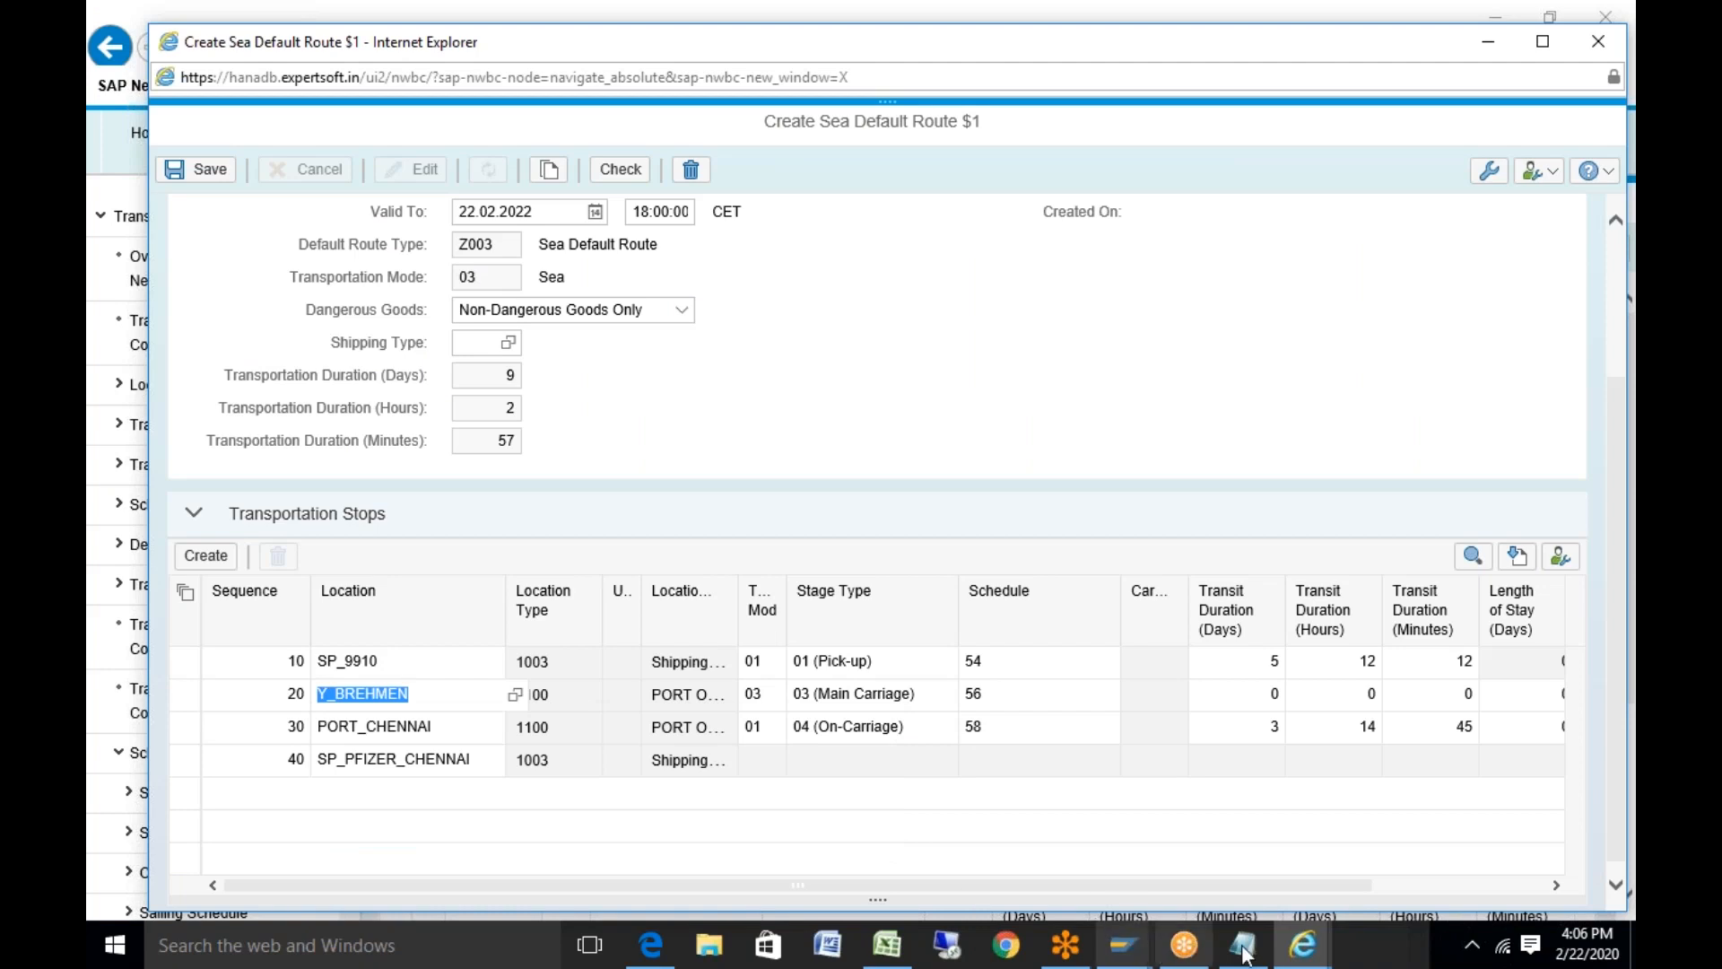
Replace the third stop's PORT_CHENNAI with Y_NEWARK copied from Excel
left_click(888, 945)
left_click(863, 338)
key("ctrl+c")
left_click(891, 956)
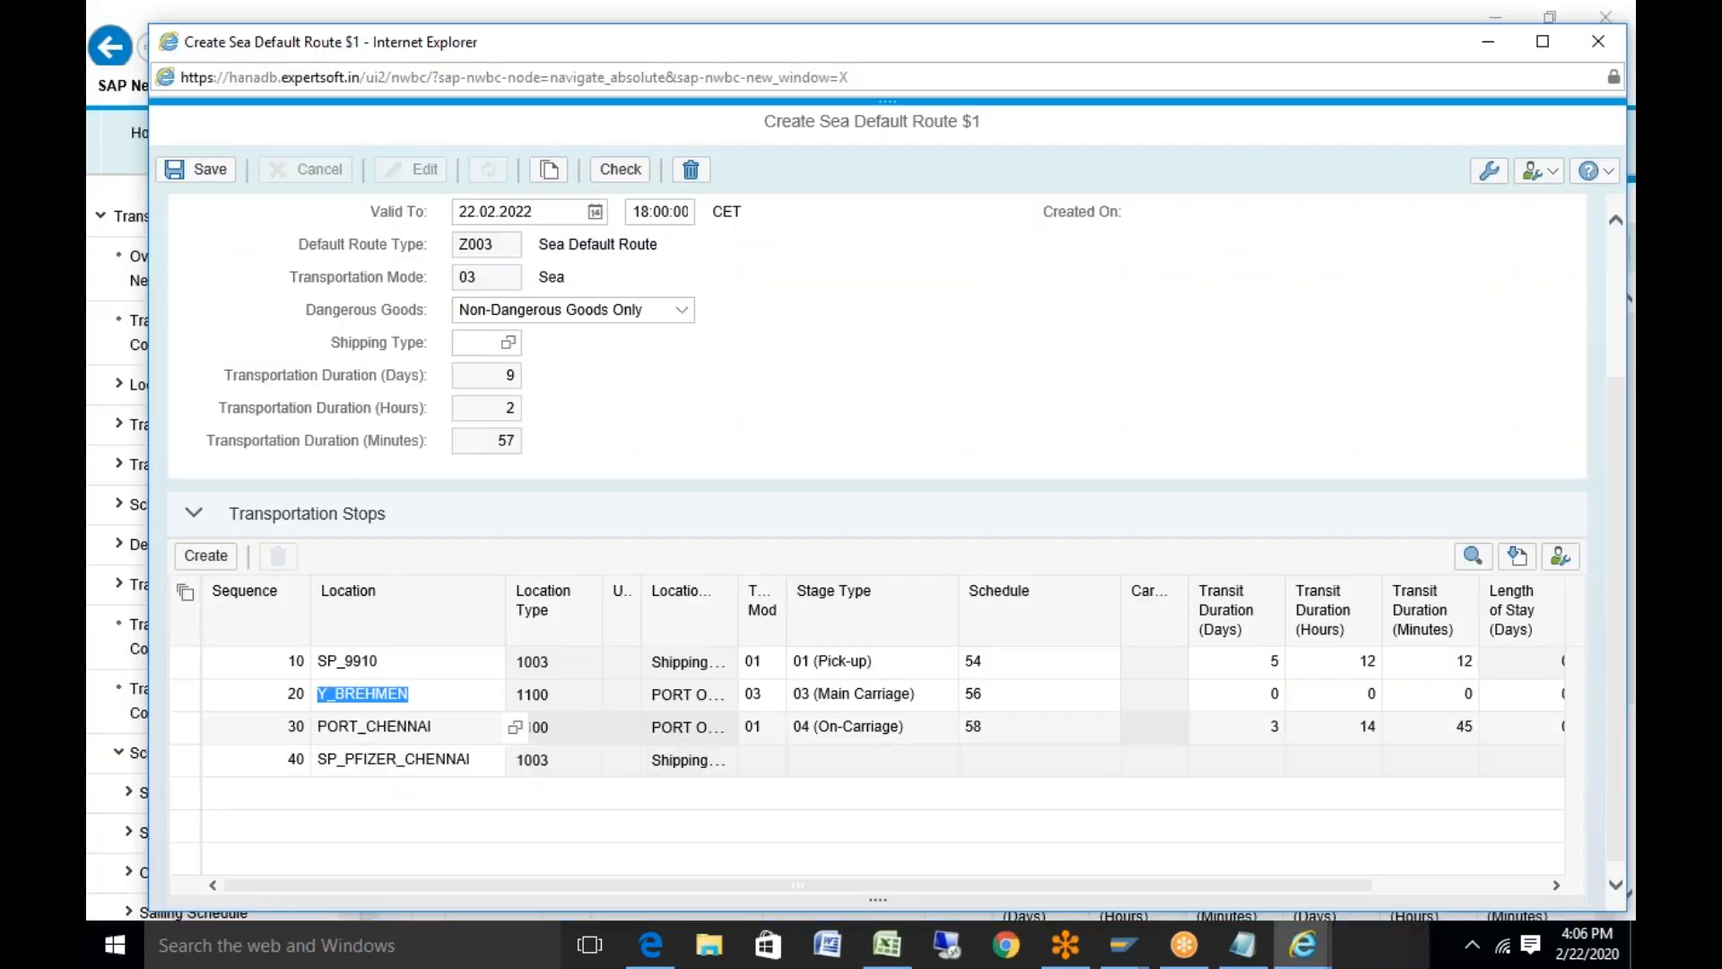
double_click(389, 728)
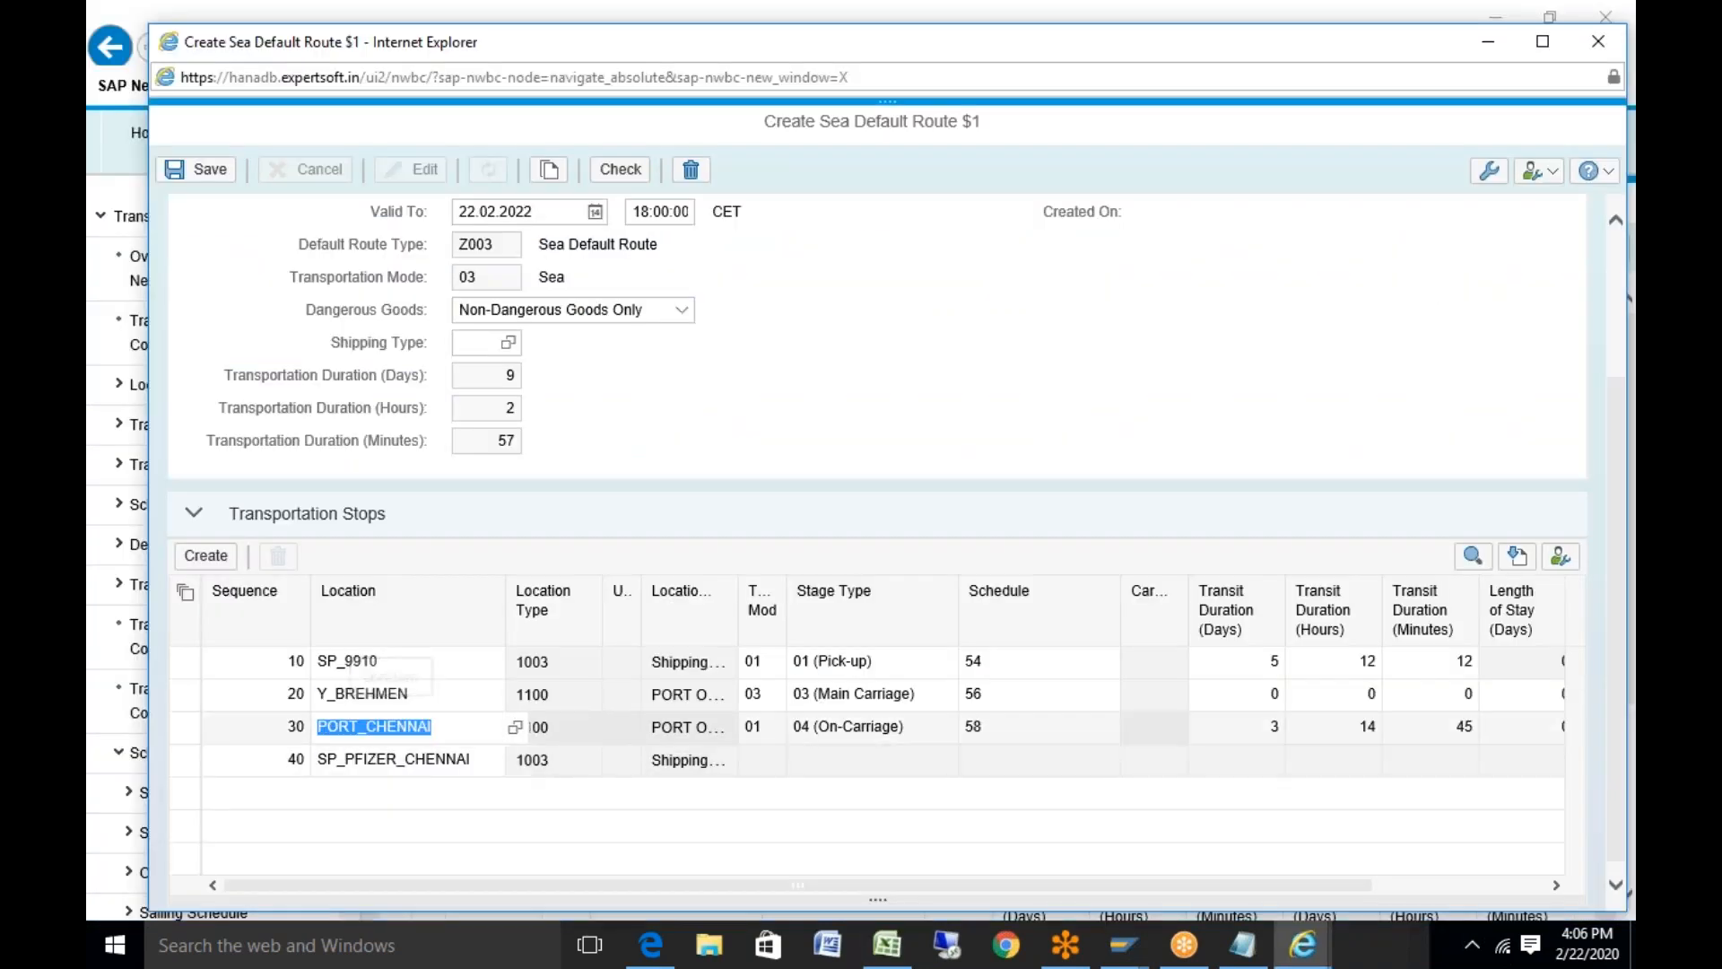
key("ctrl+v")
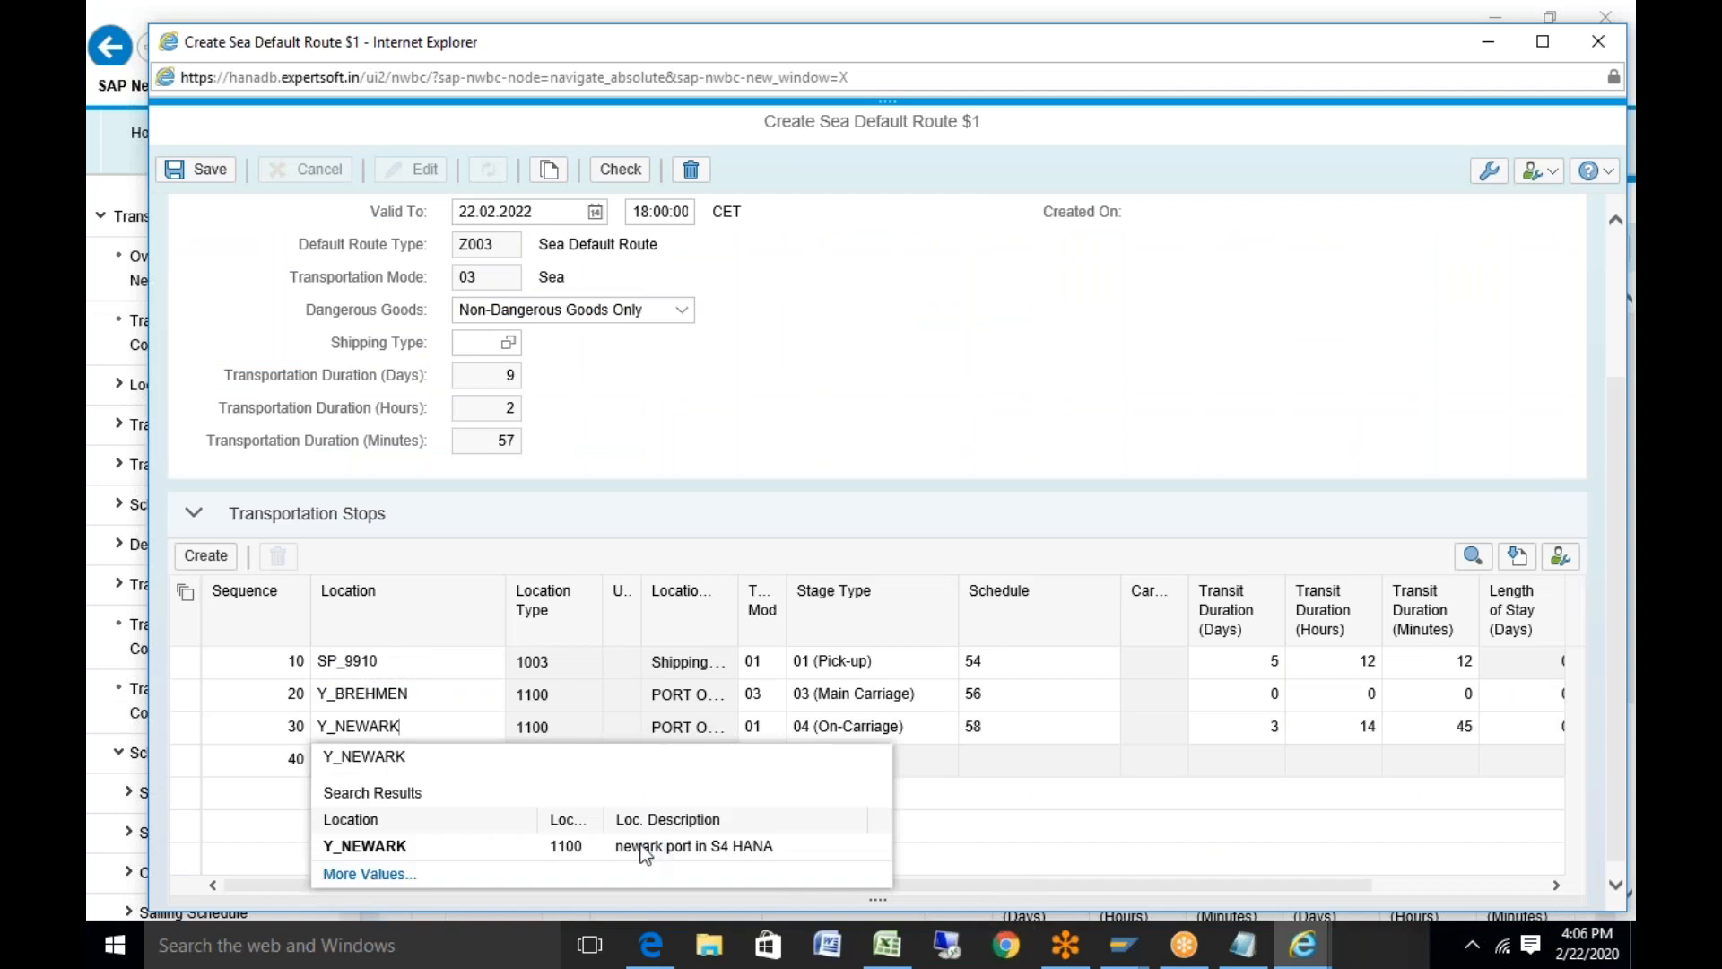
left_click(641, 846)
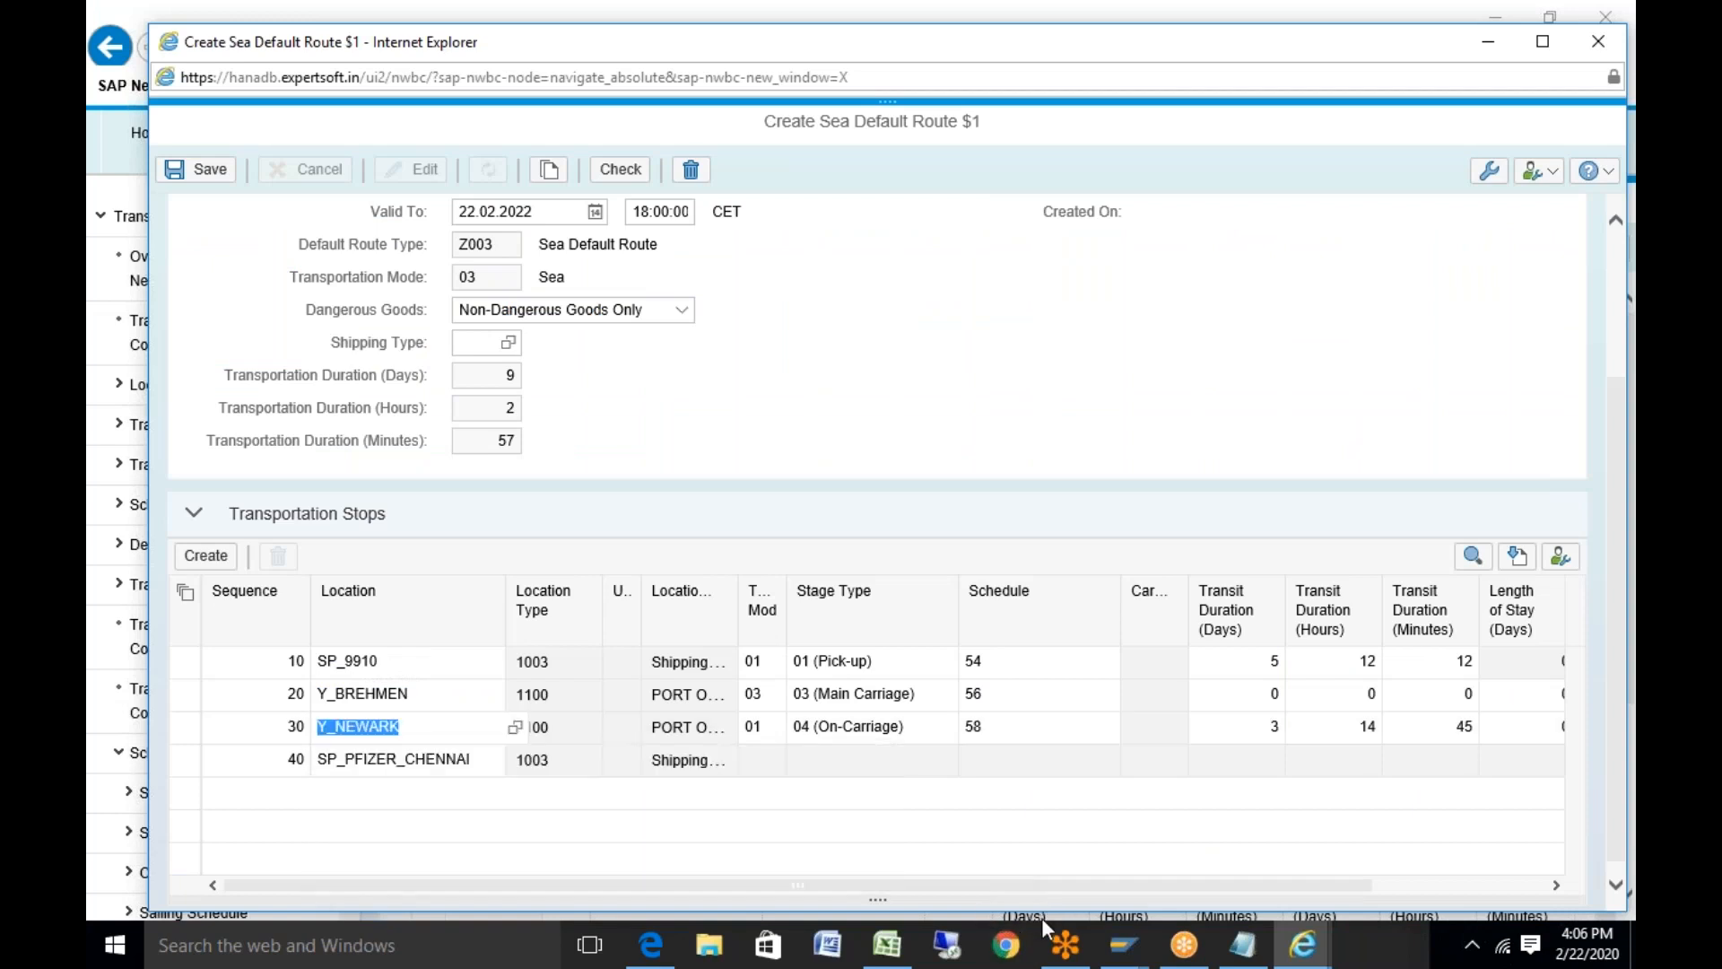
Set the last stop's location to the ship-to party's number copied from Excel
left_click(887, 953)
key("Down")
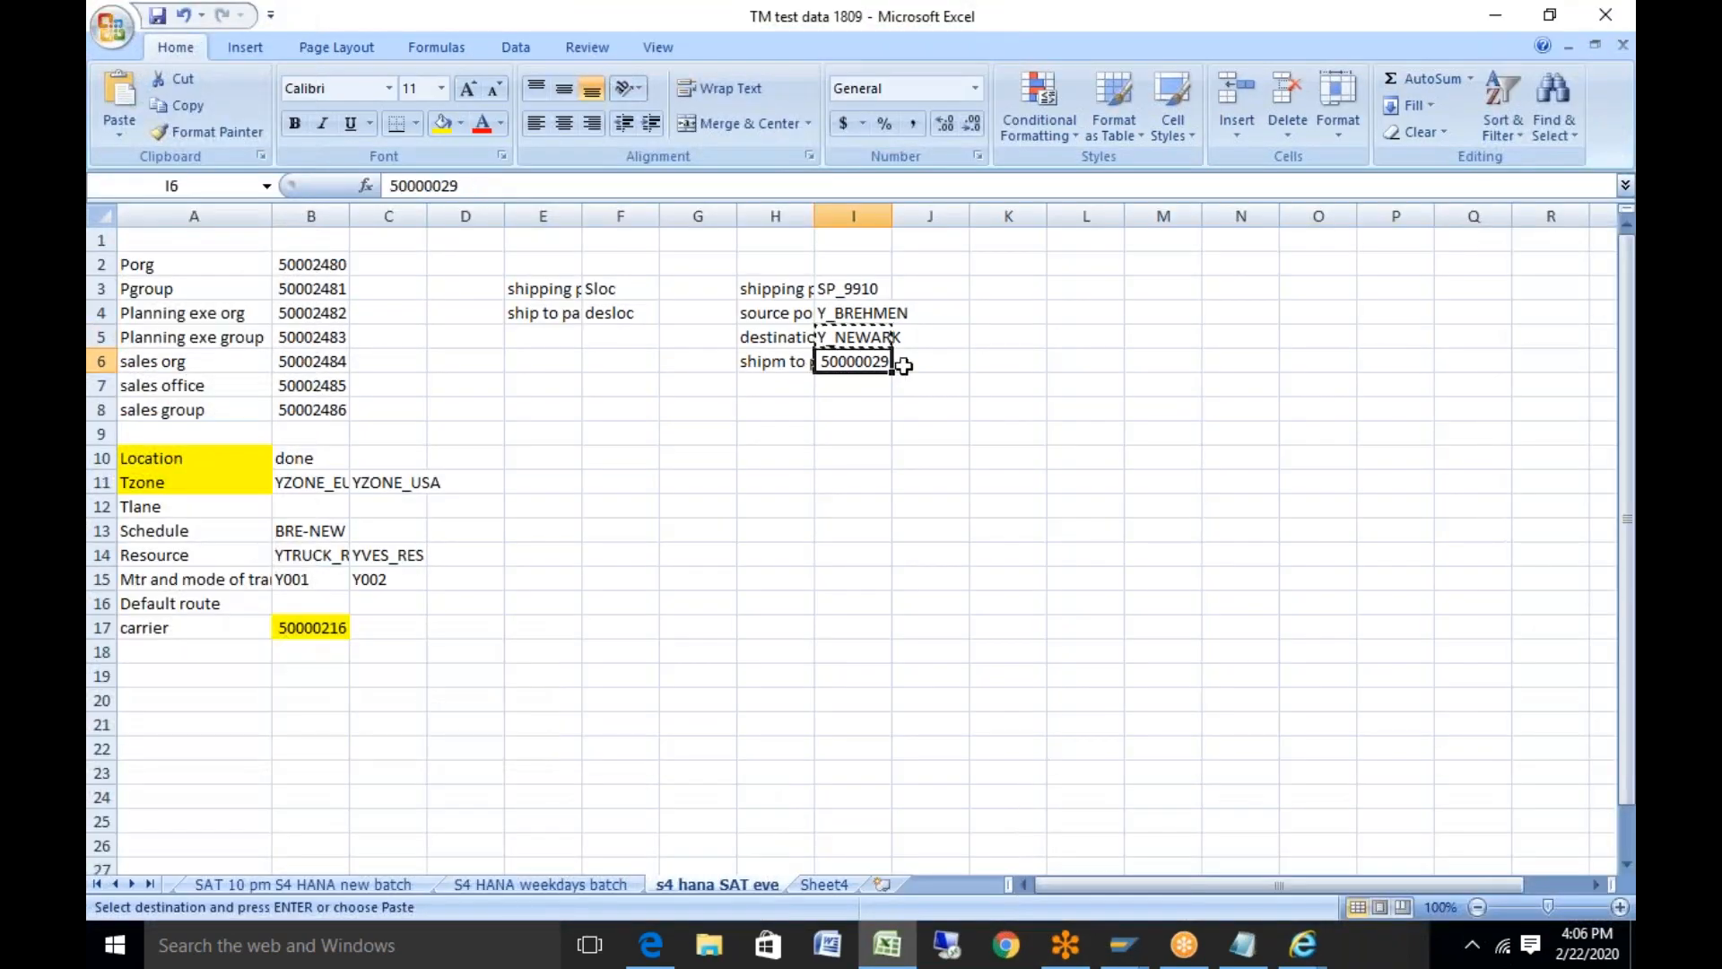
key("ctrl+c")
left_click(886, 943)
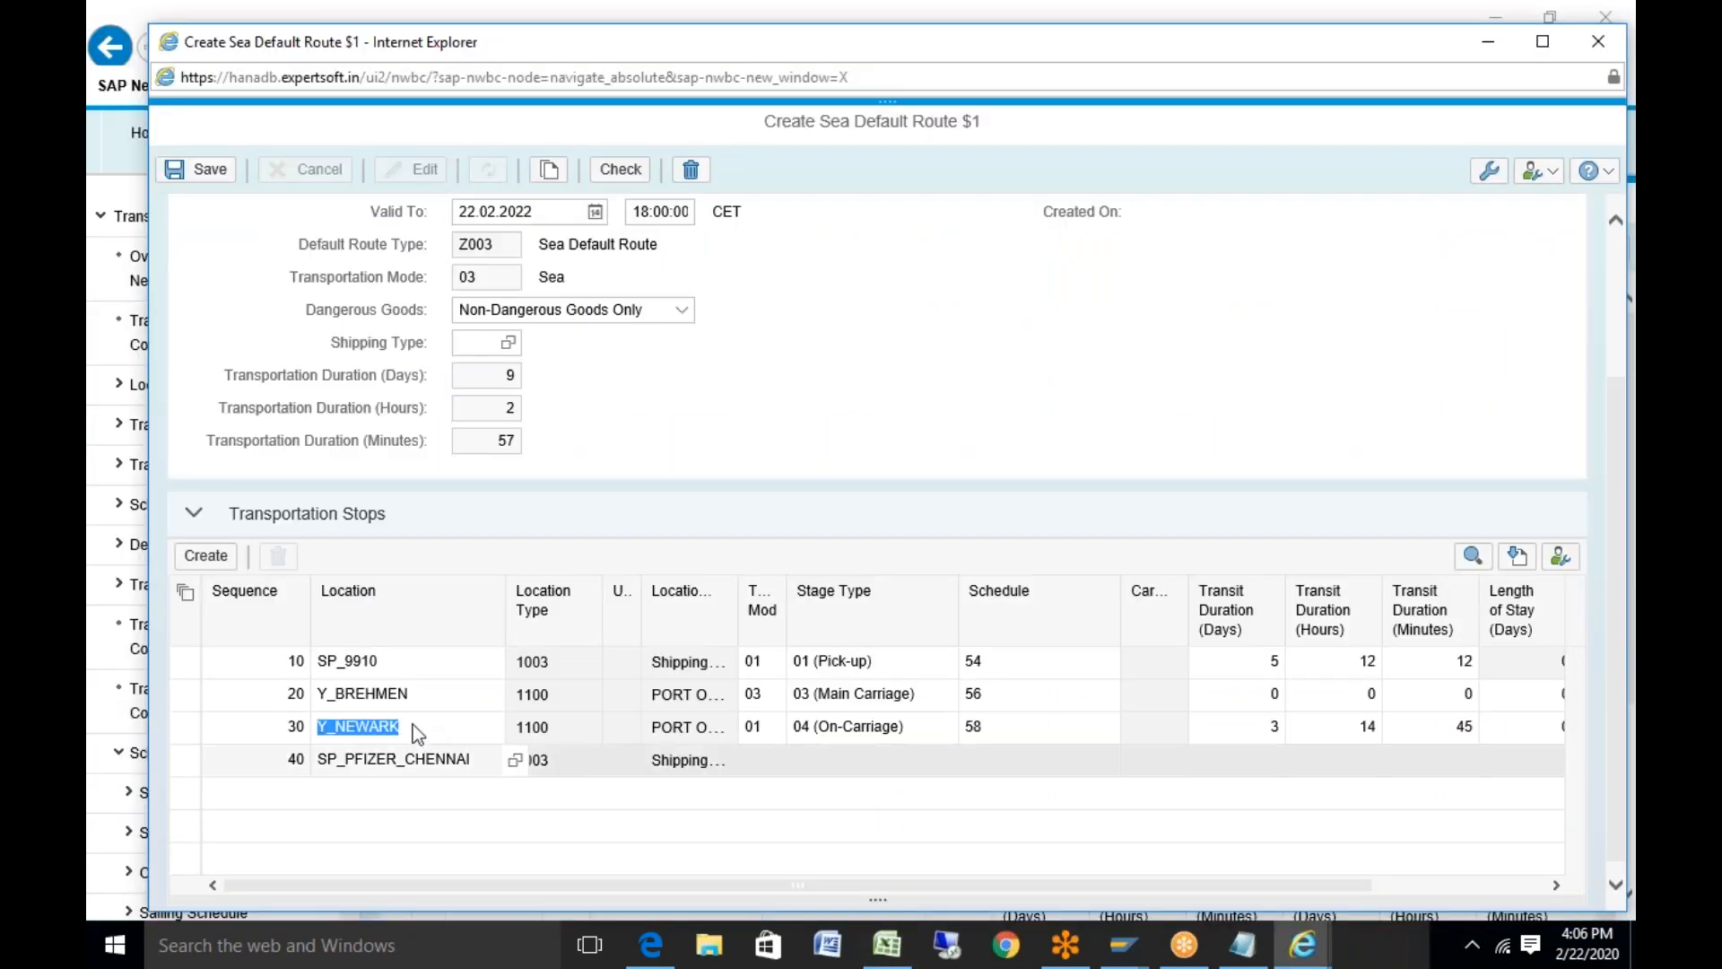
left_click(415, 761)
key("ctrl+v")
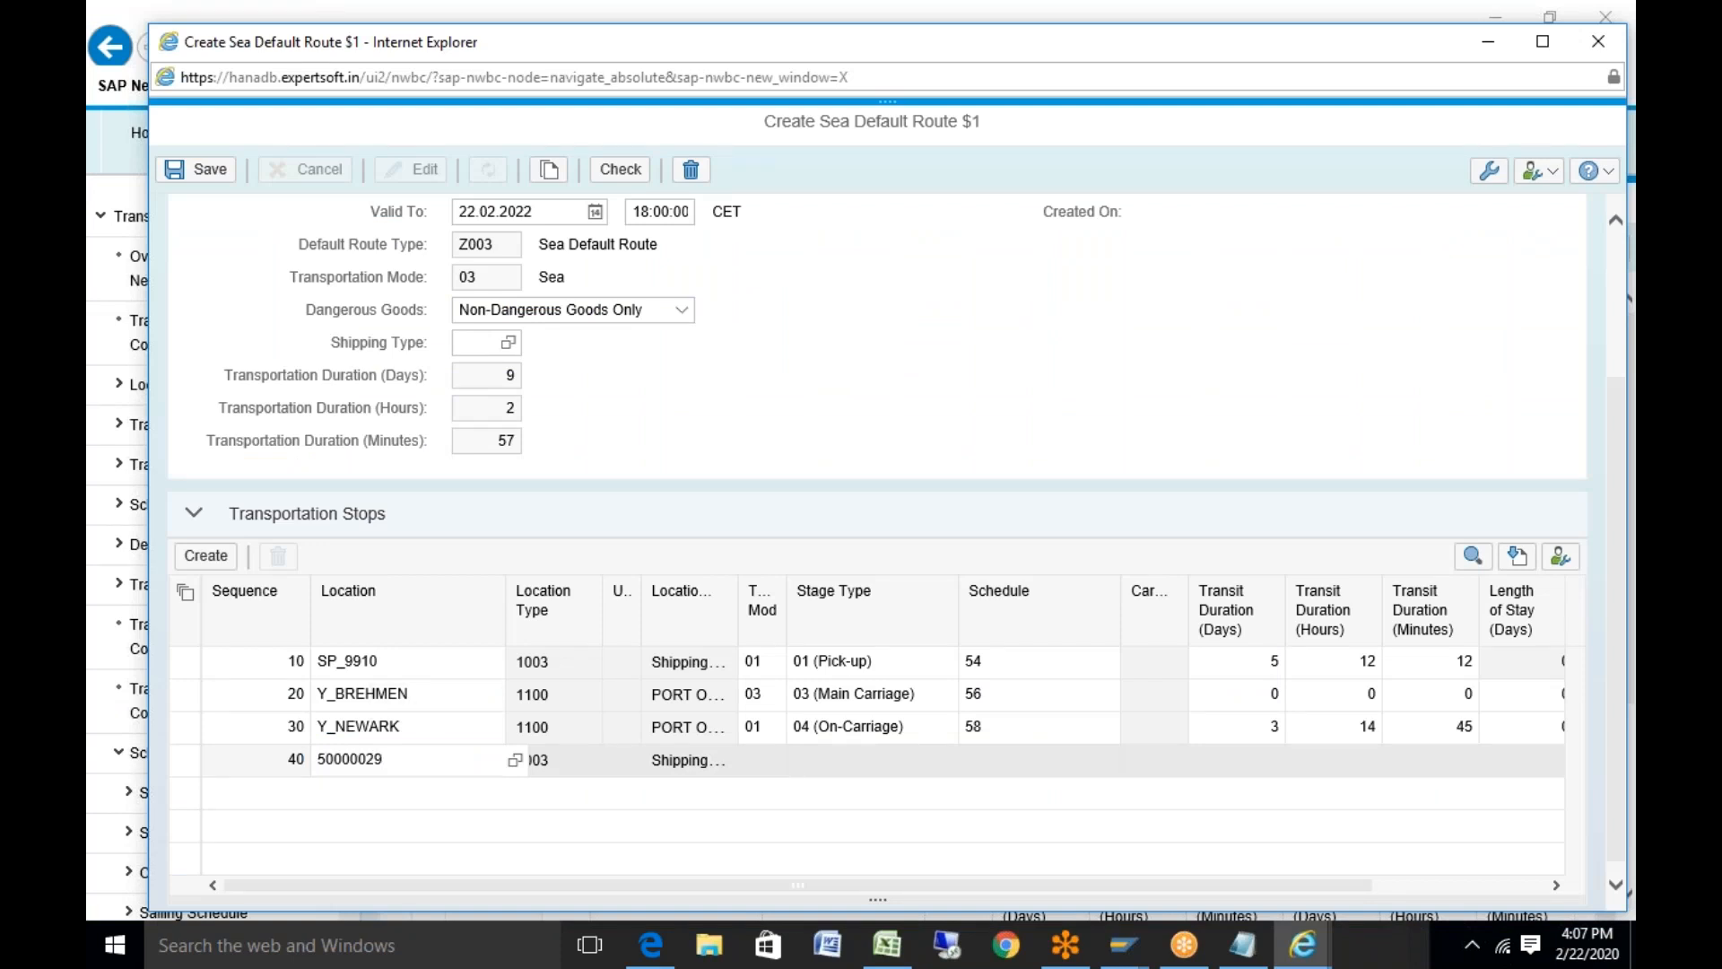
key("Return")
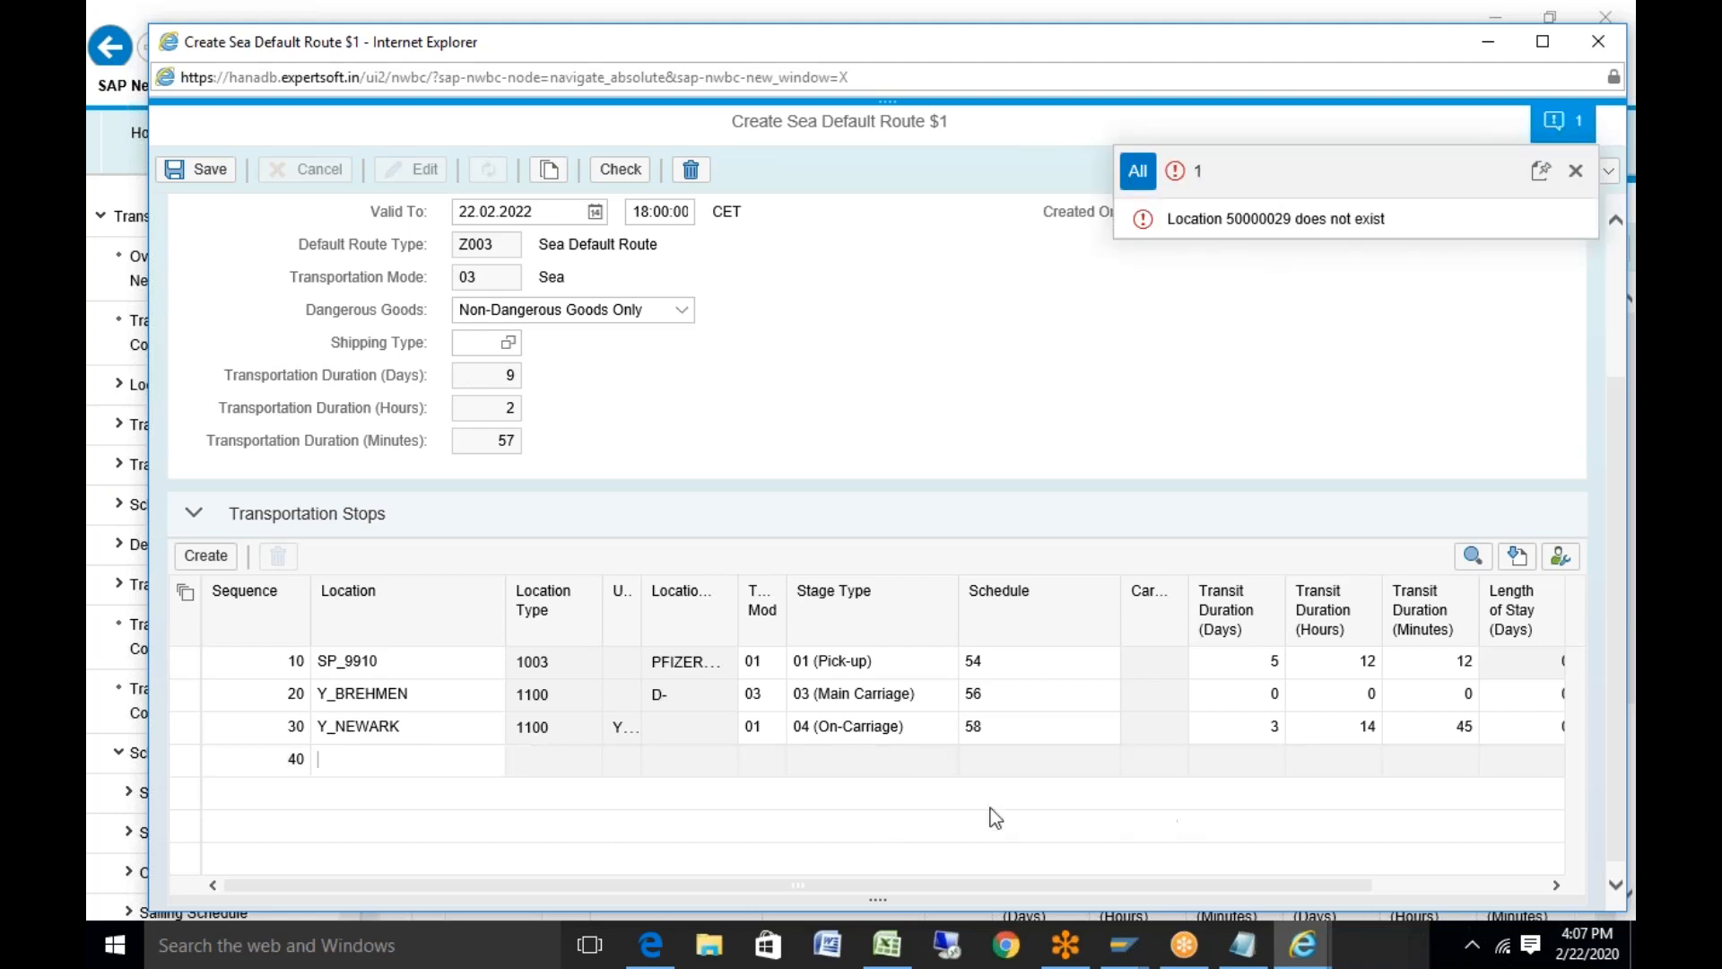
left_click(349, 762)
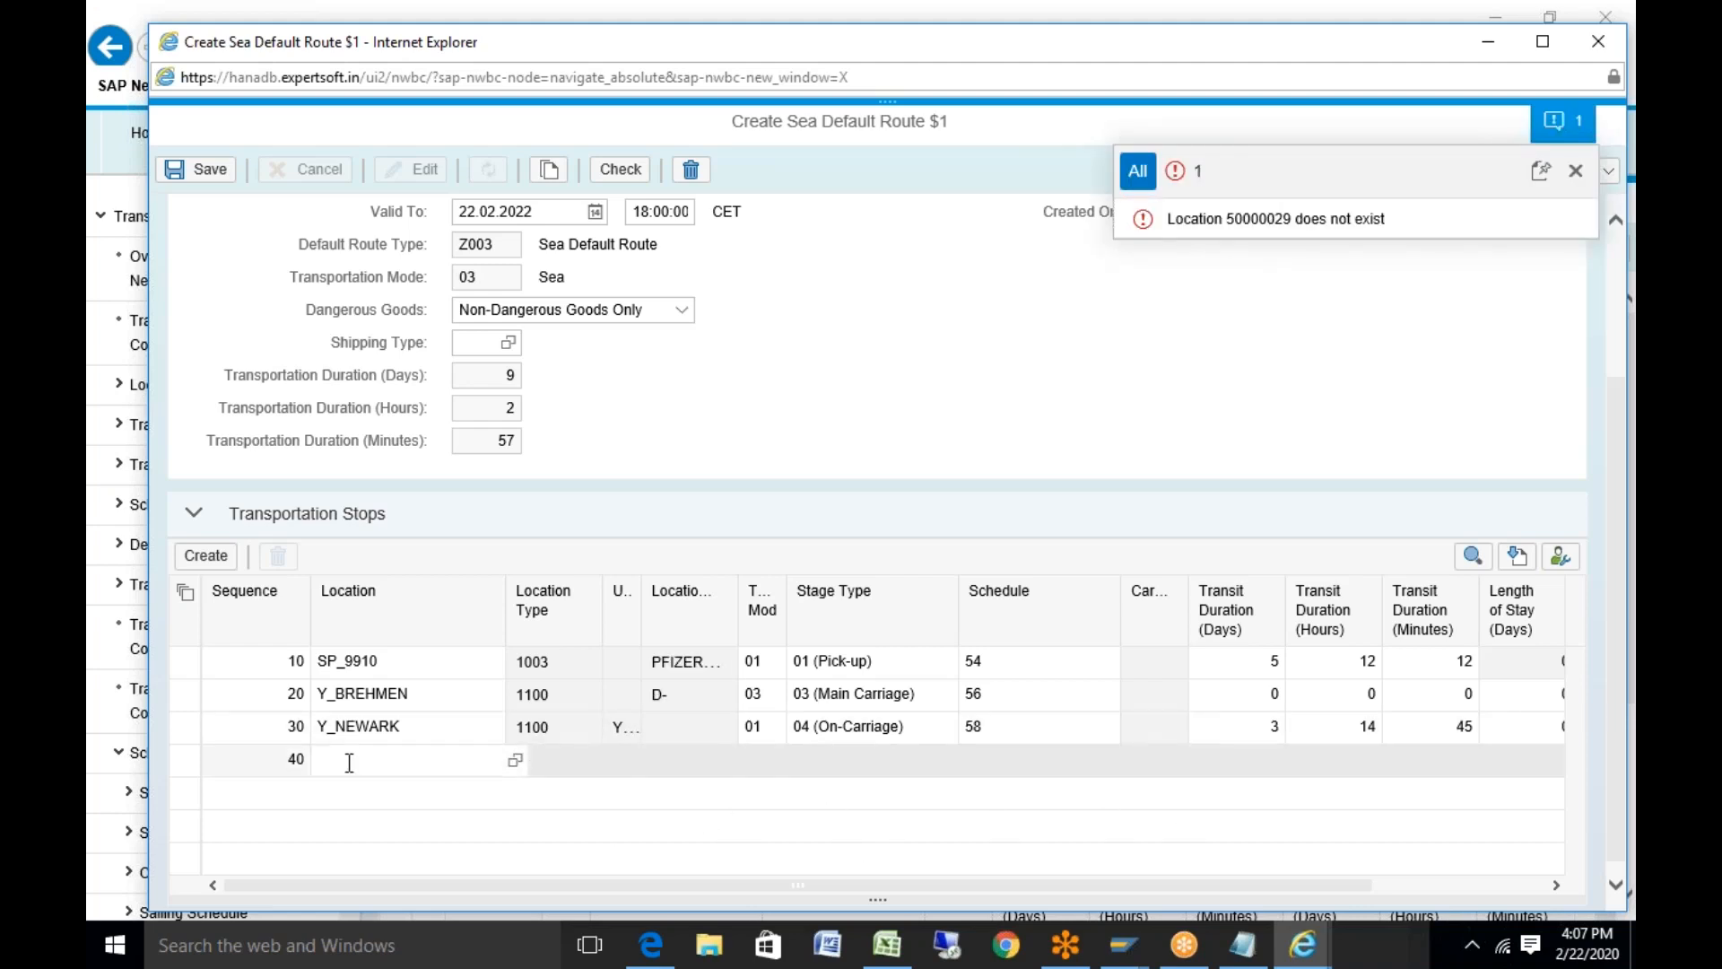
key("ctrl+v")
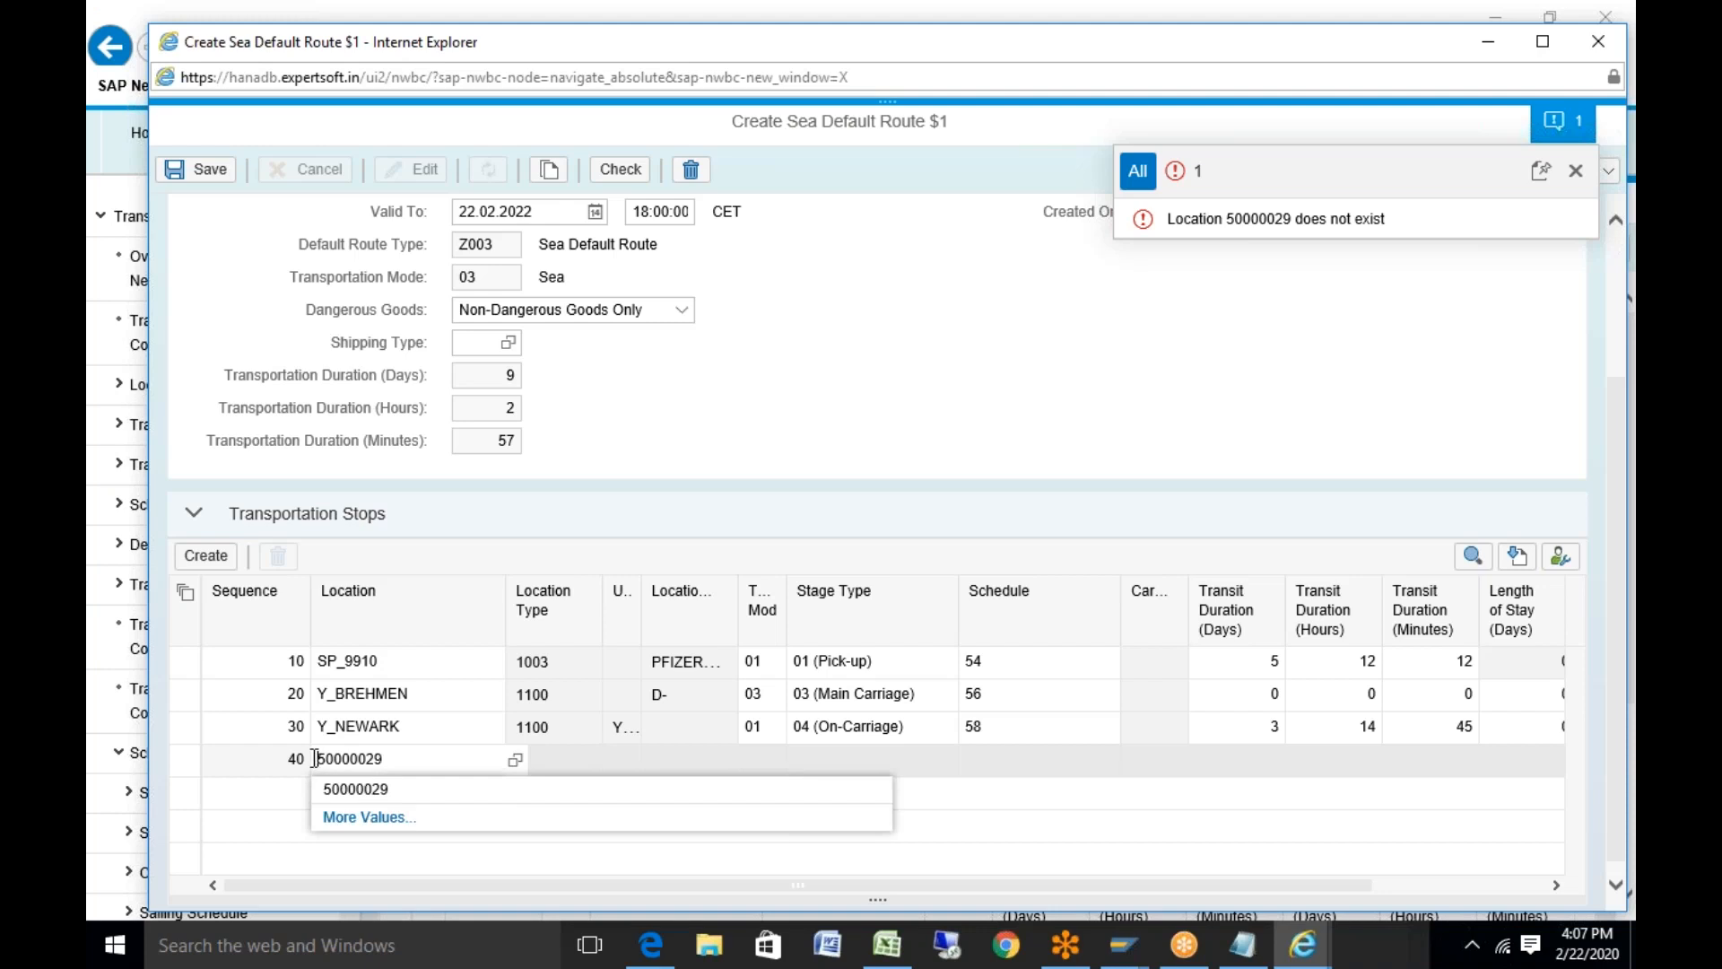
type("00")
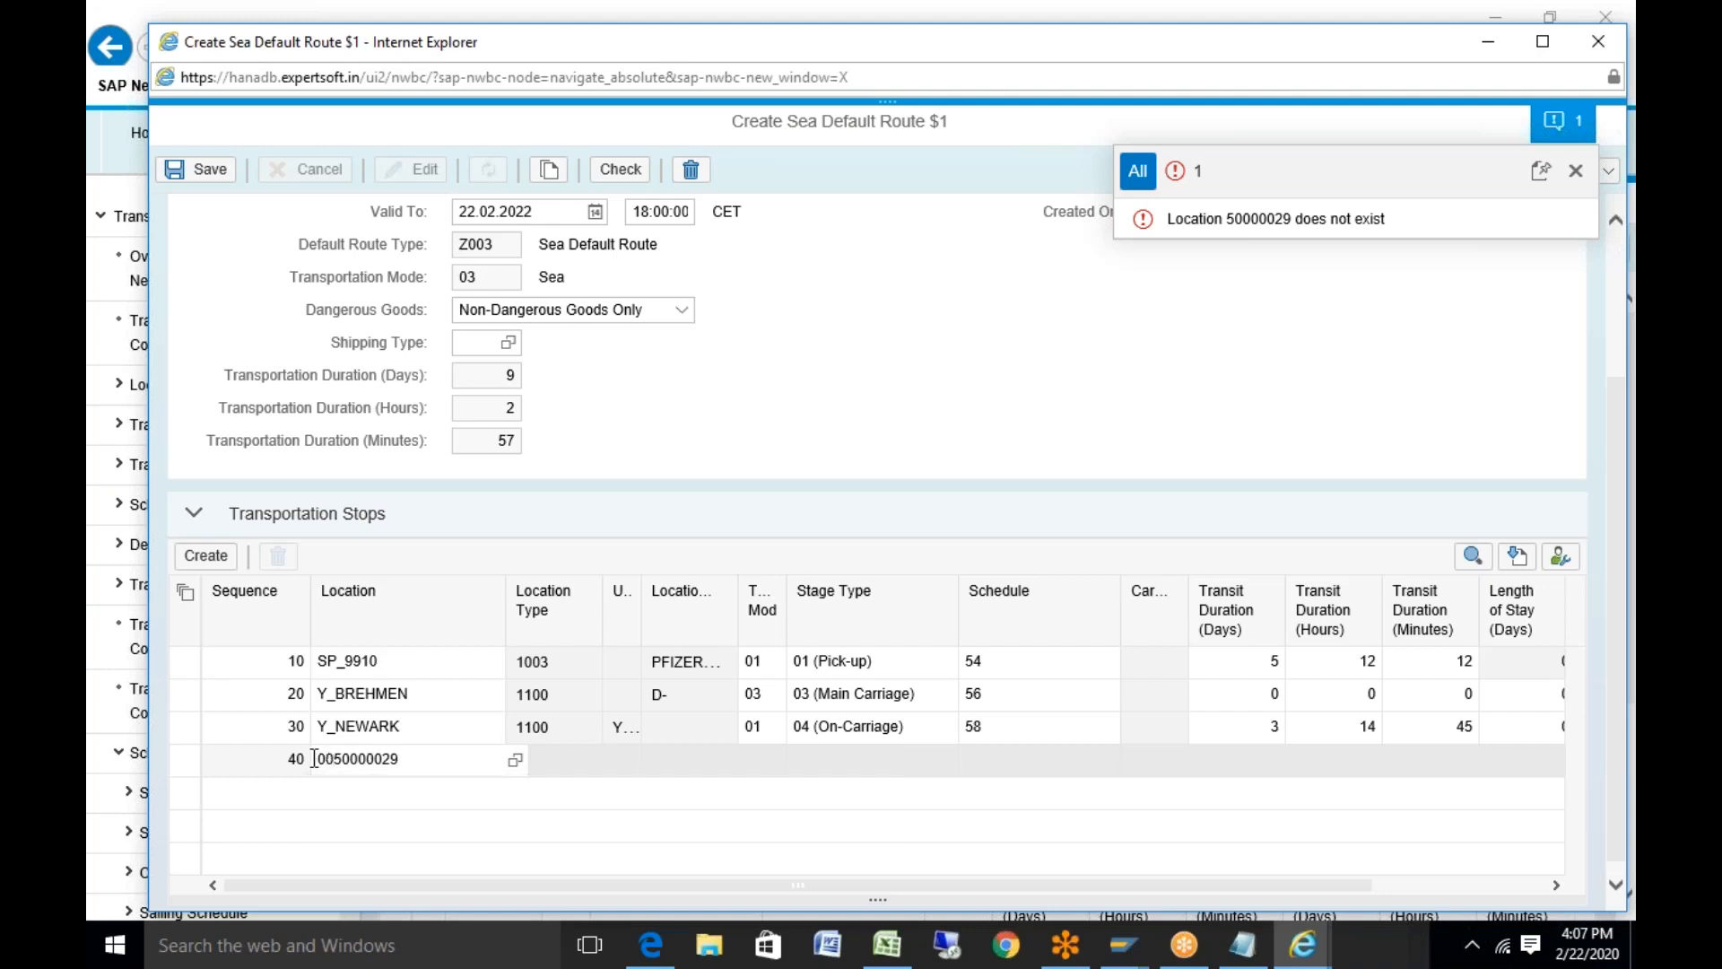
key("Return")
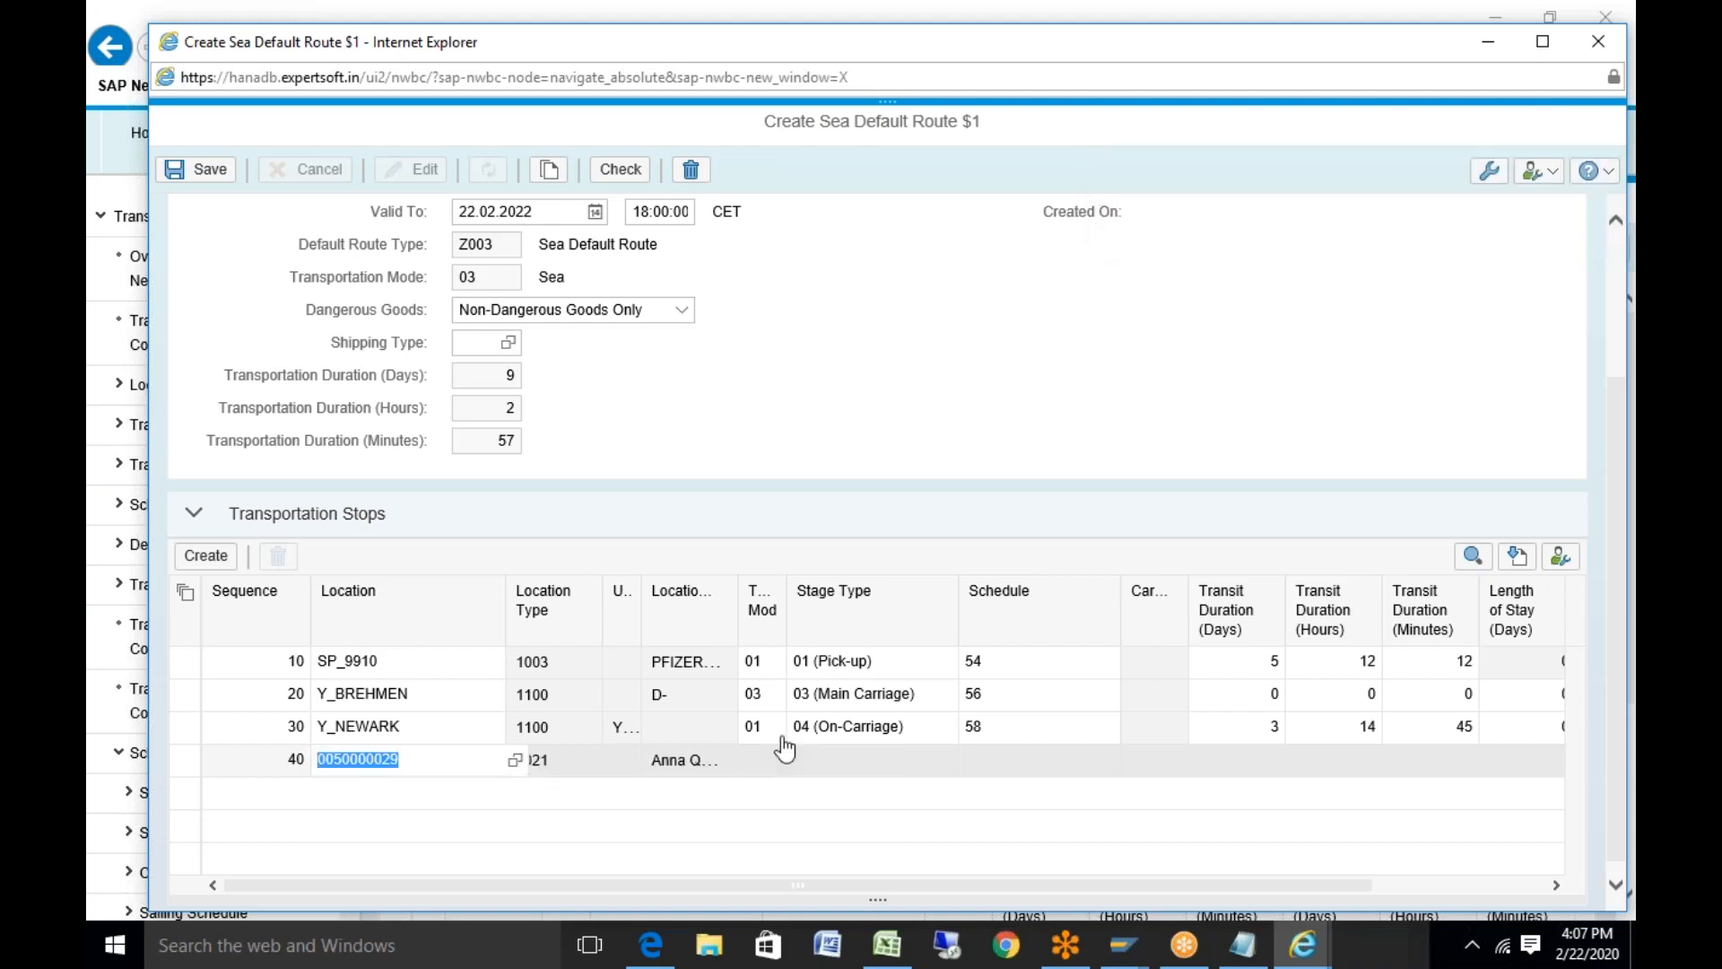
Set transit days 2/1/1 and transit hours 2/4/1 for stops 10, 20 and 30
left_click(1266, 661)
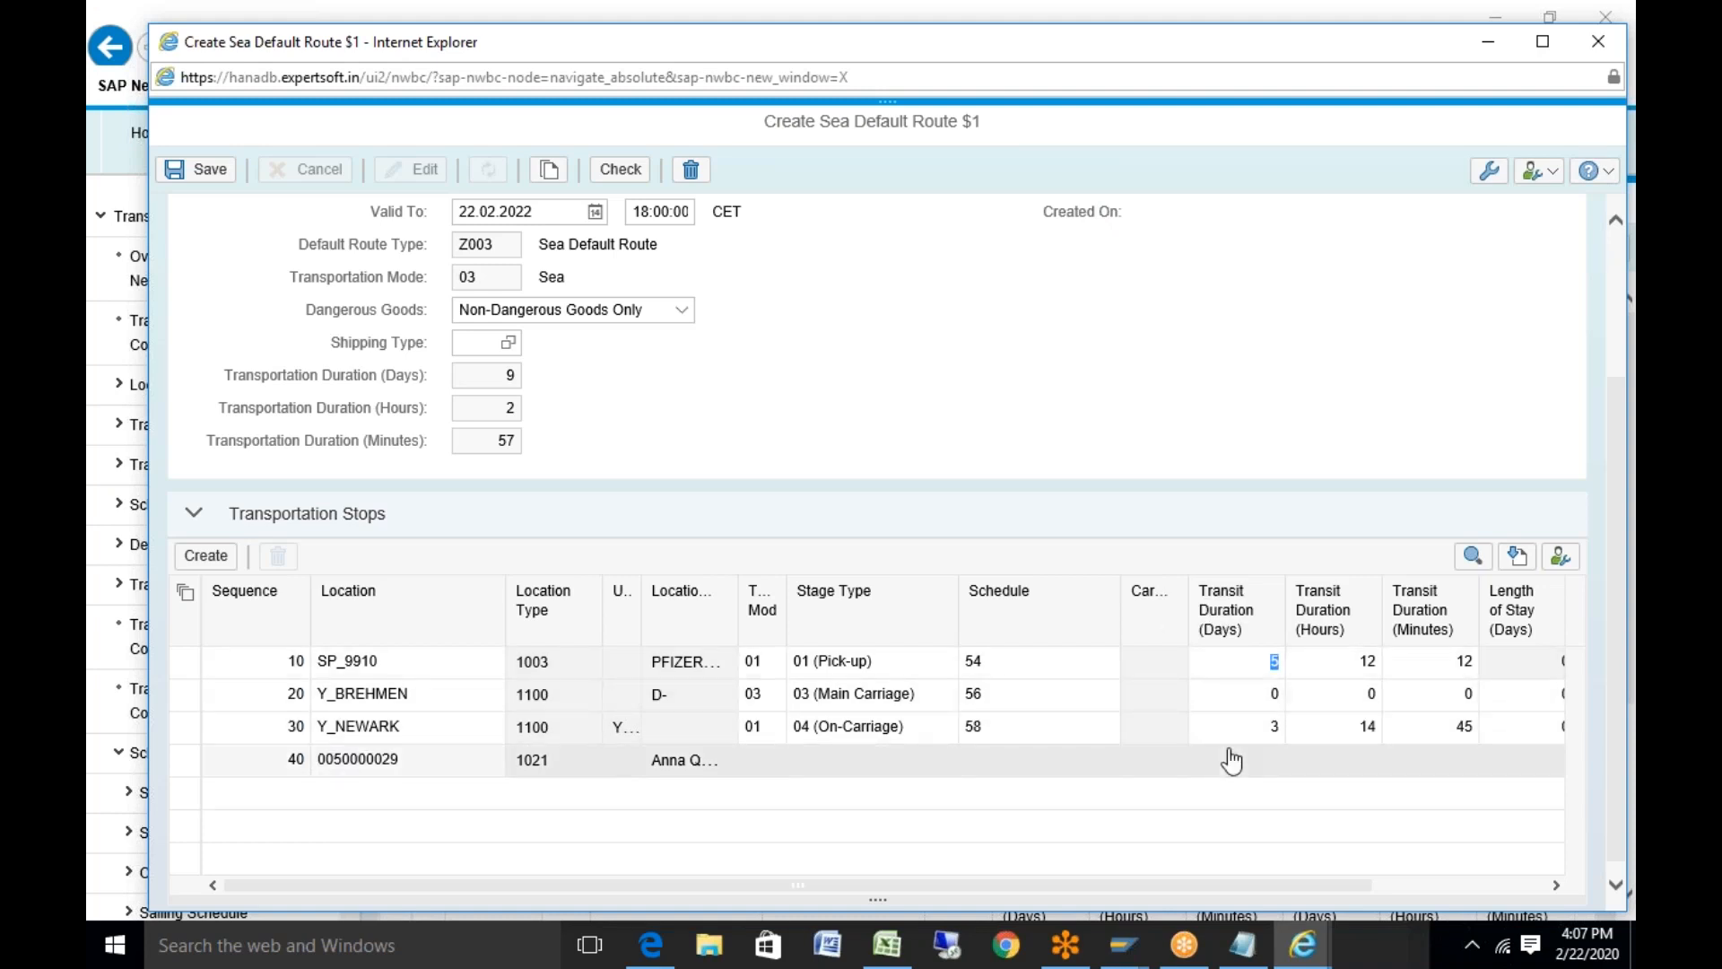
left_click(1267, 695)
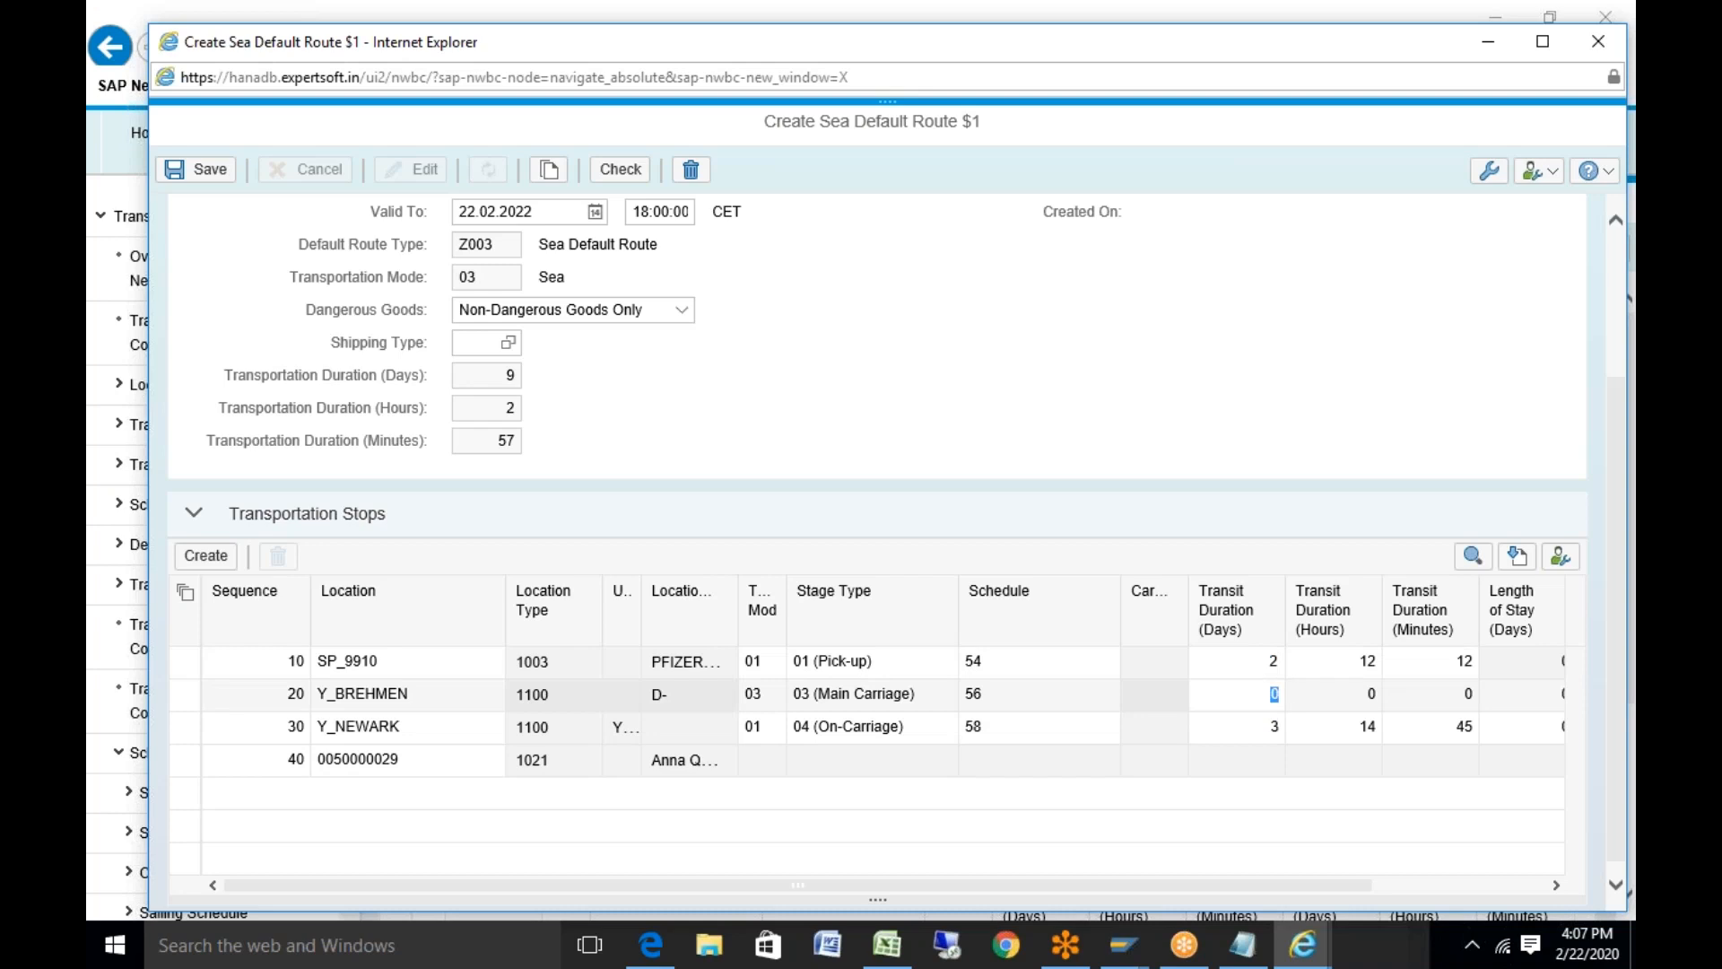
type("1")
left_click(1264, 728)
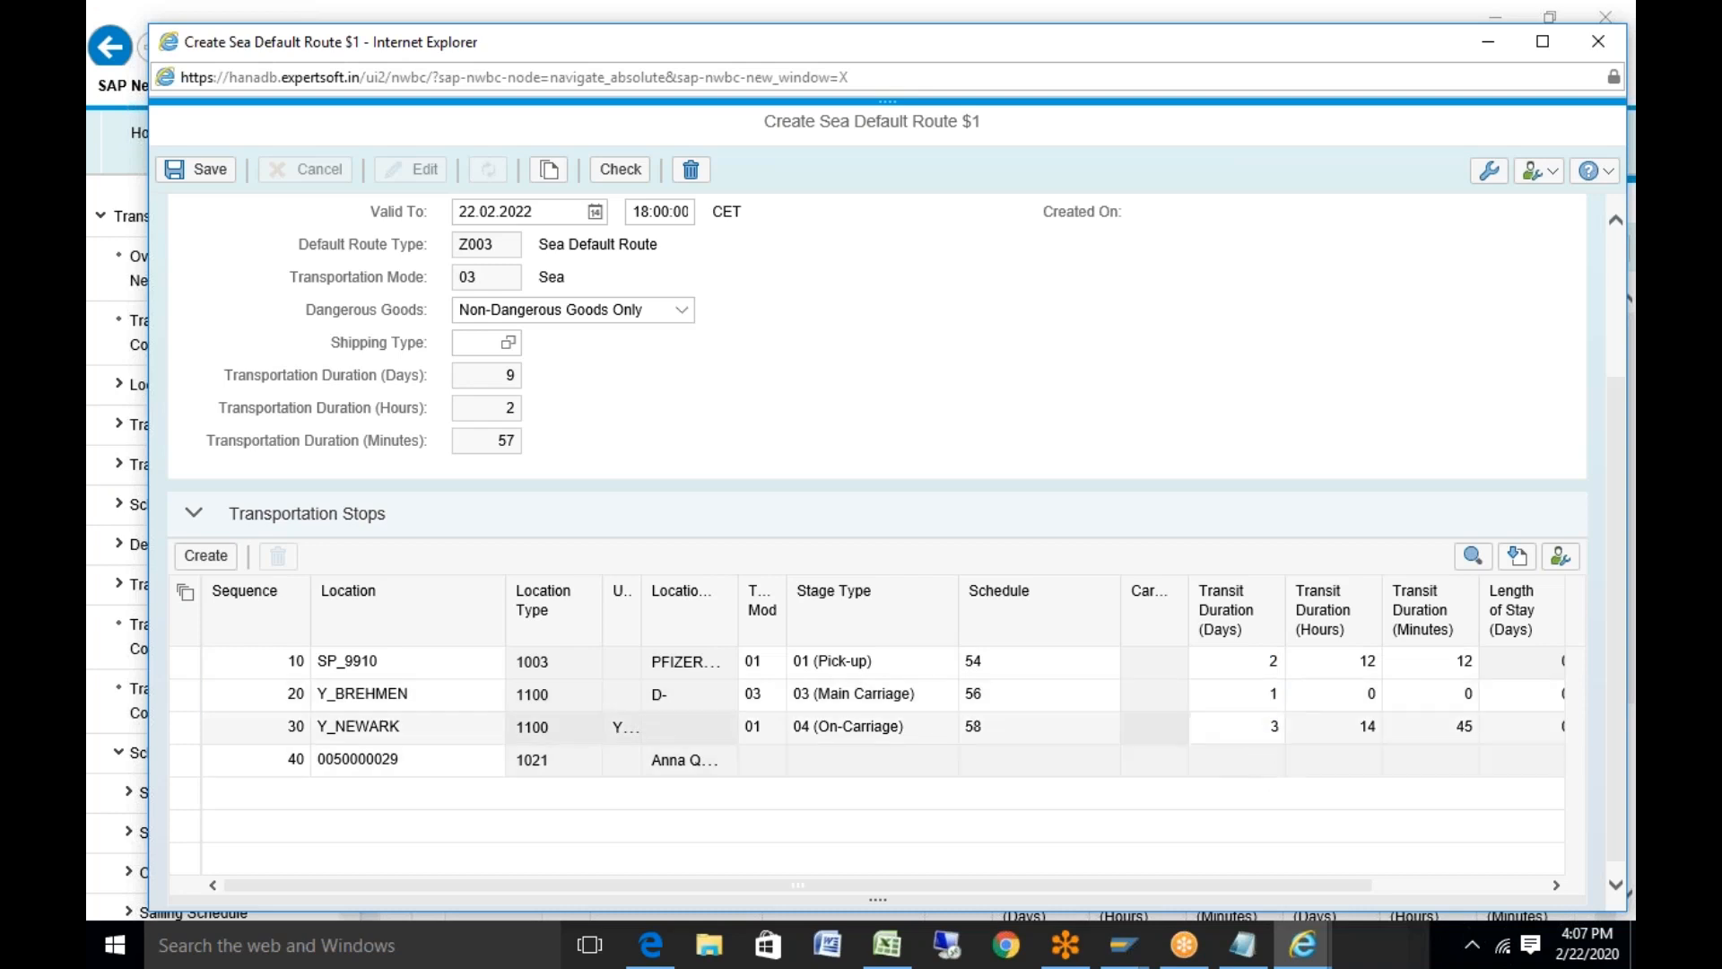
type("1")
left_click(1364, 661)
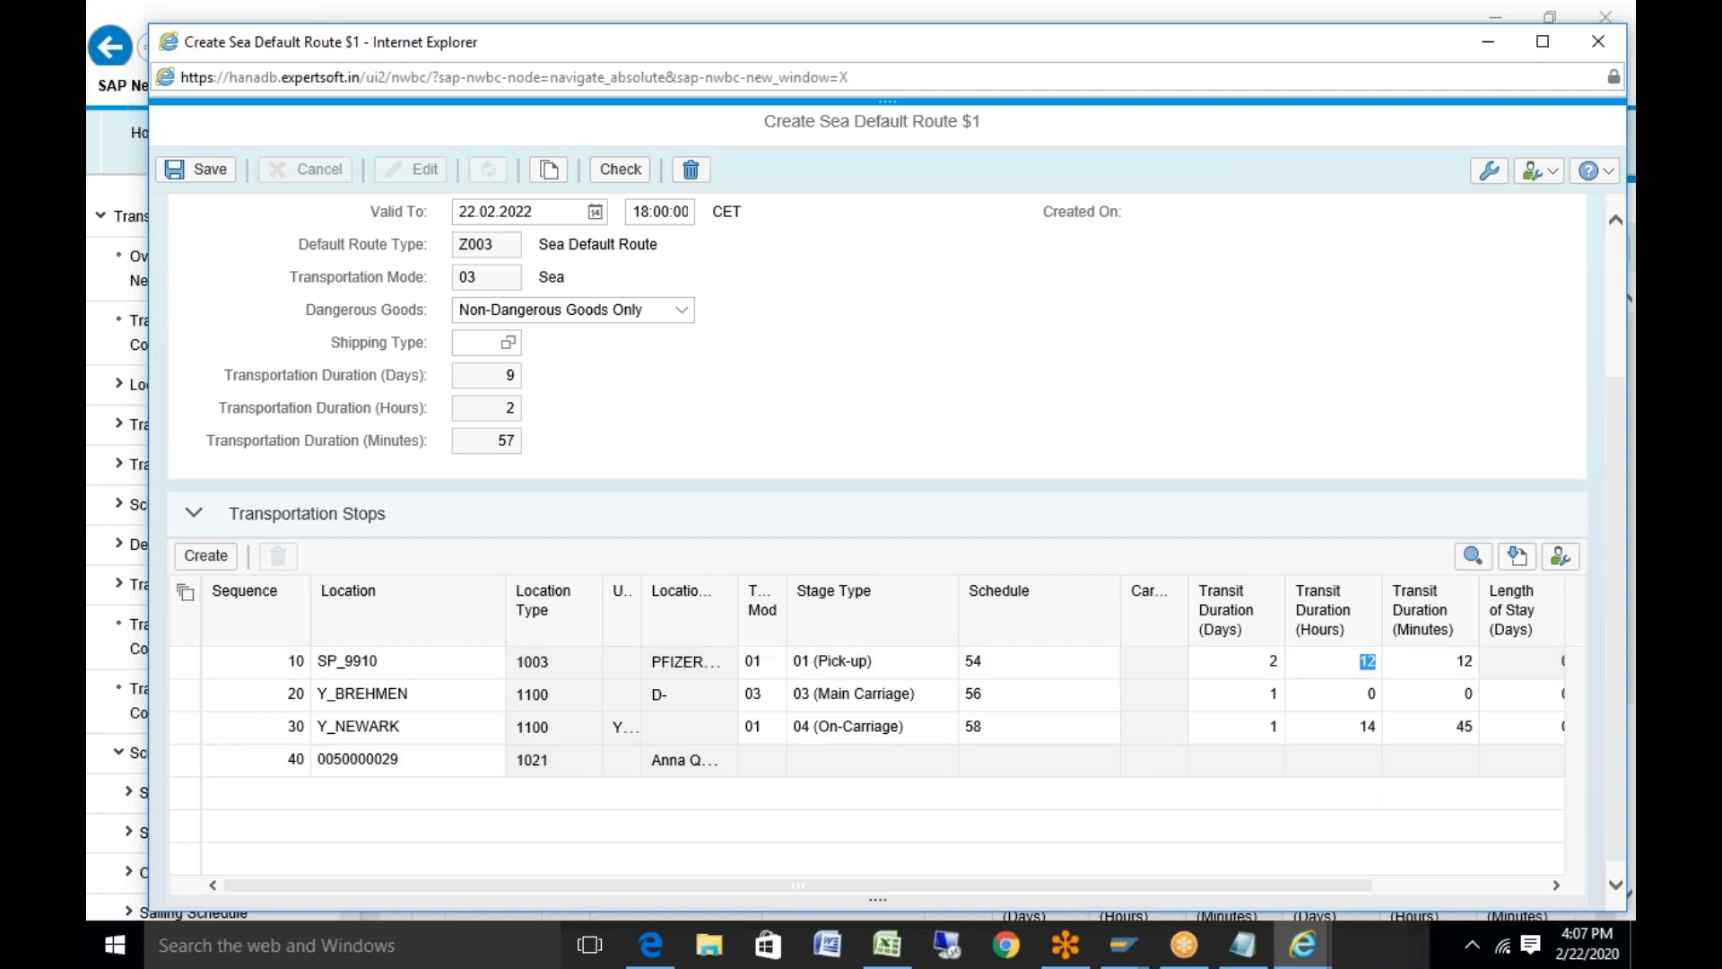
type("2")
key("Down")
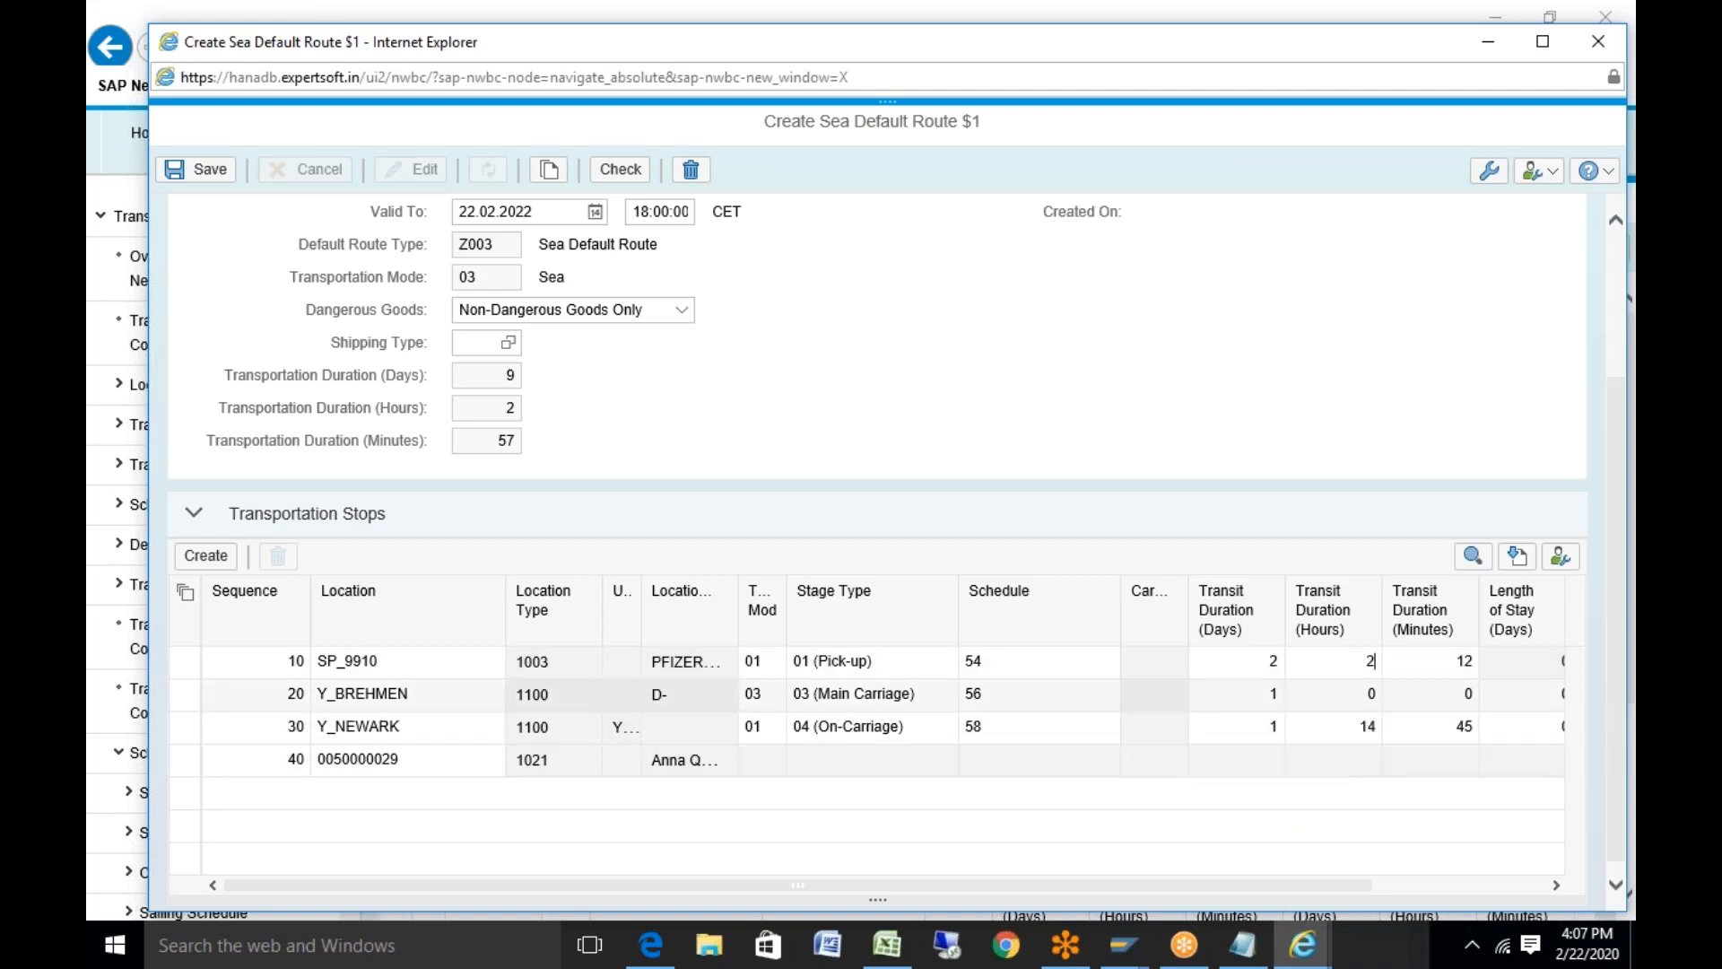
type("4")
key("Down")
type("1")
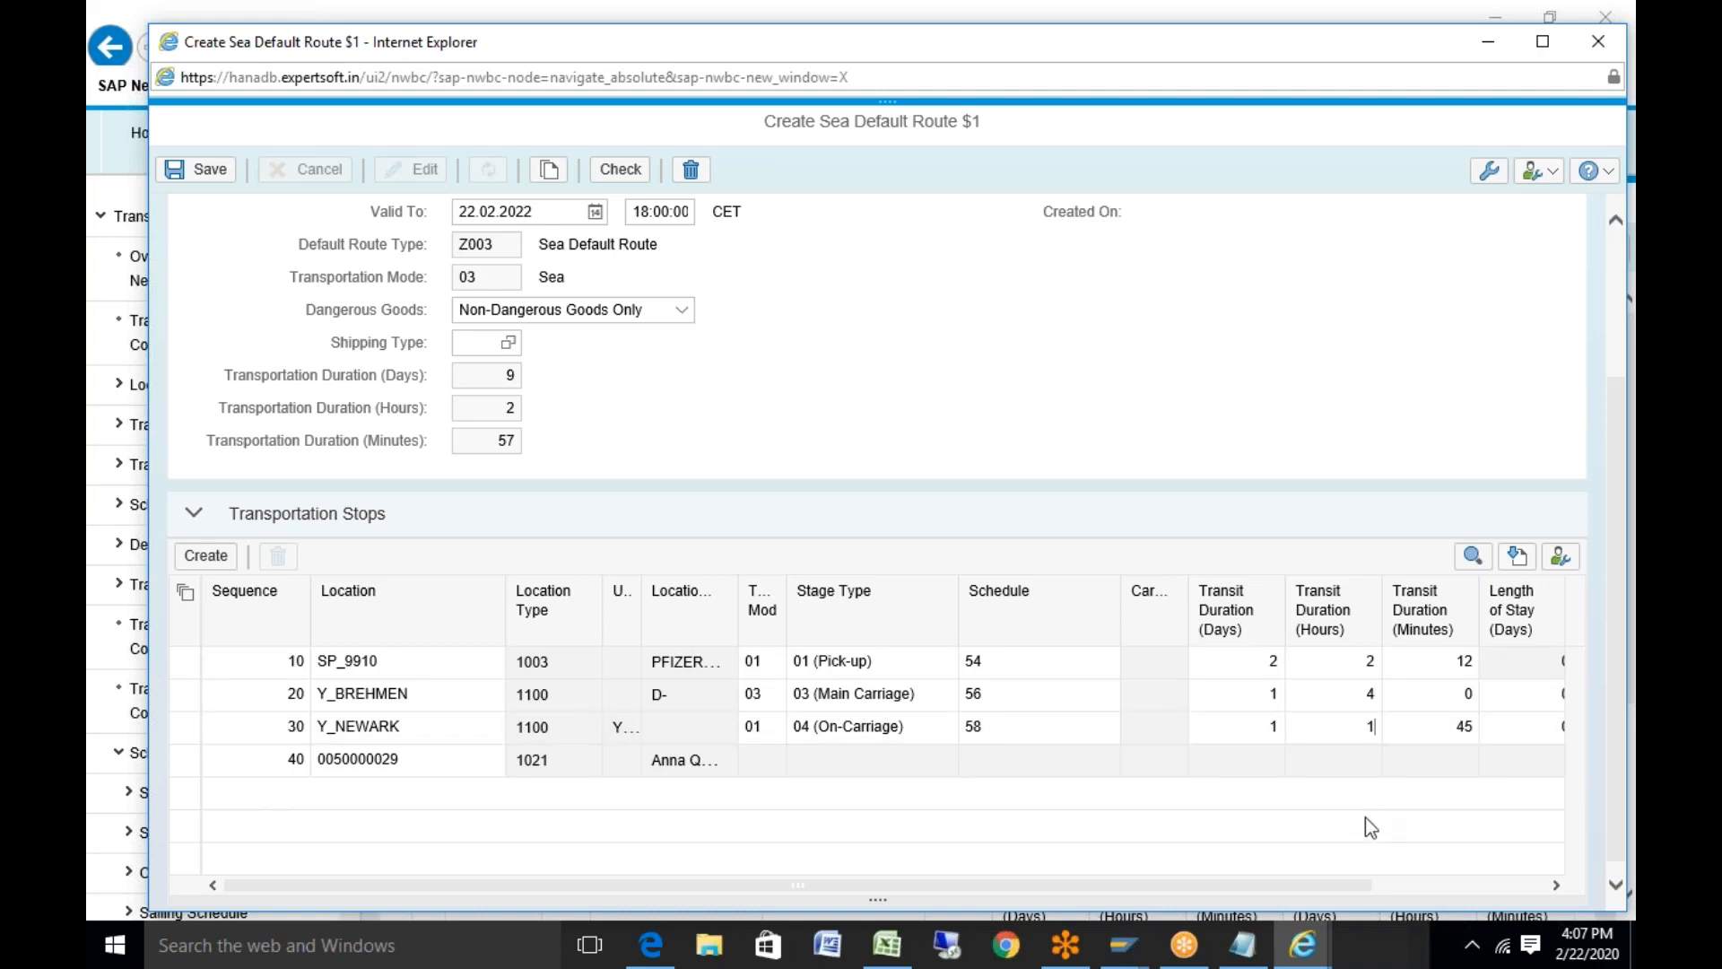
Set transit minutes 10/15/30 and recalculate the route total to 4 days 7 hours 55 minutes
key("Tab")
key("BackSpace")
type("30")
left_click(1457, 705)
type("15")
left_click(1457, 664)
type("10")
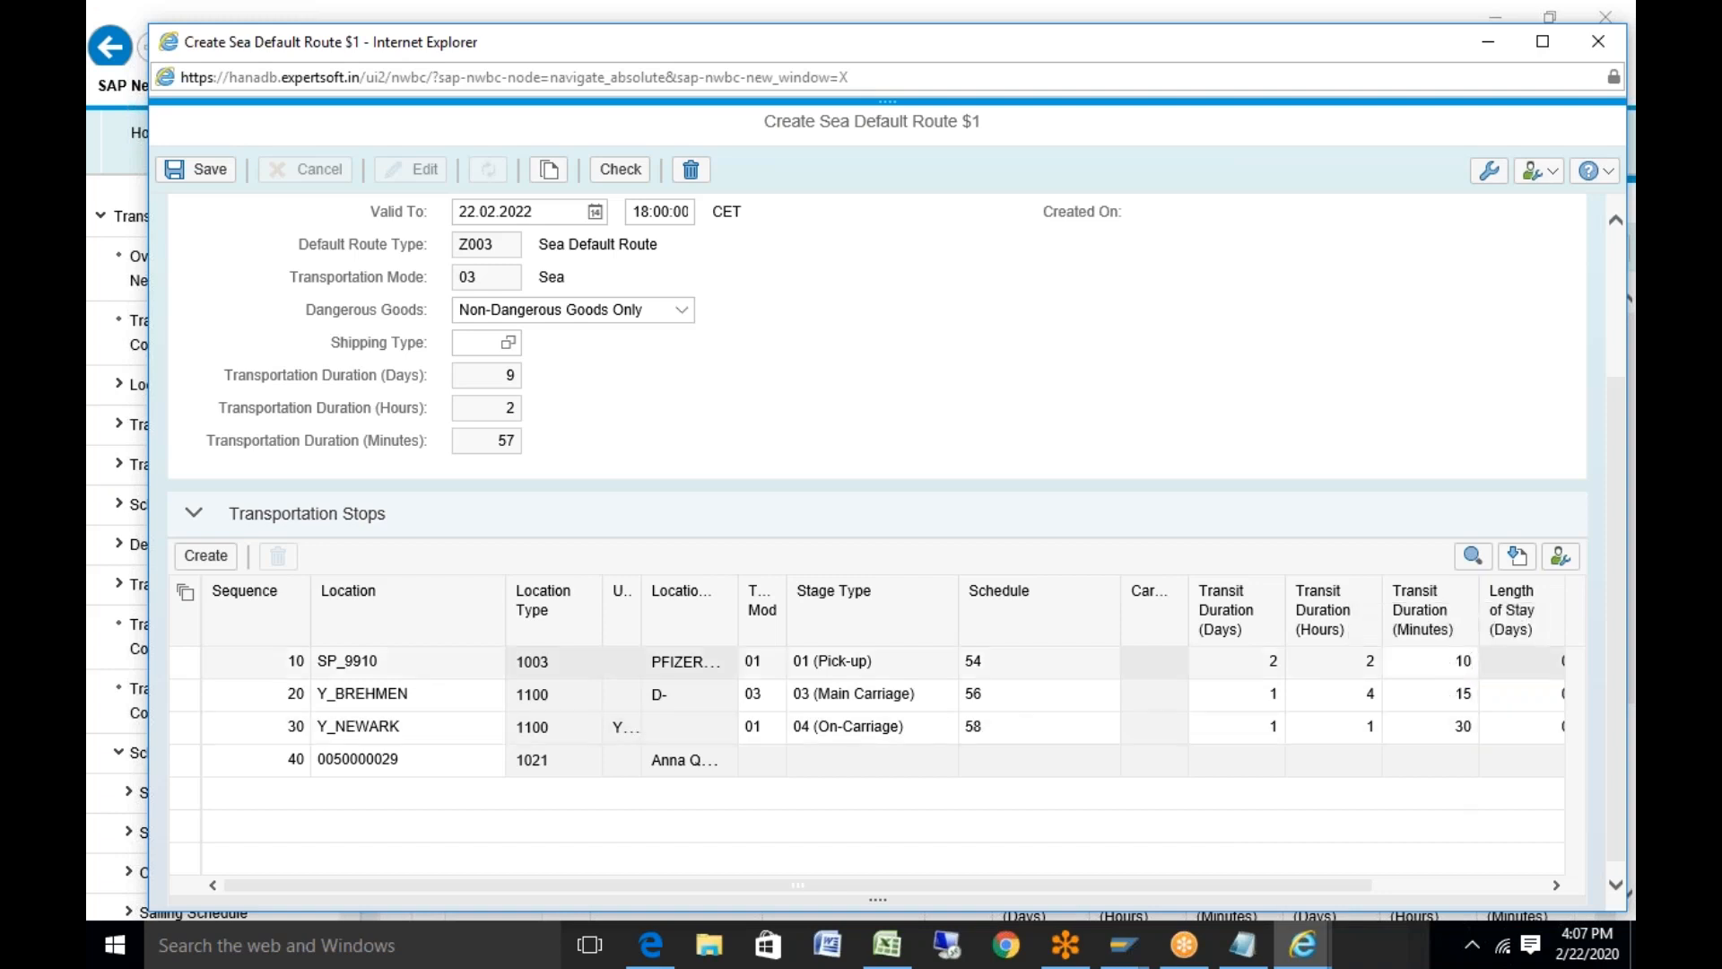
key("Return")
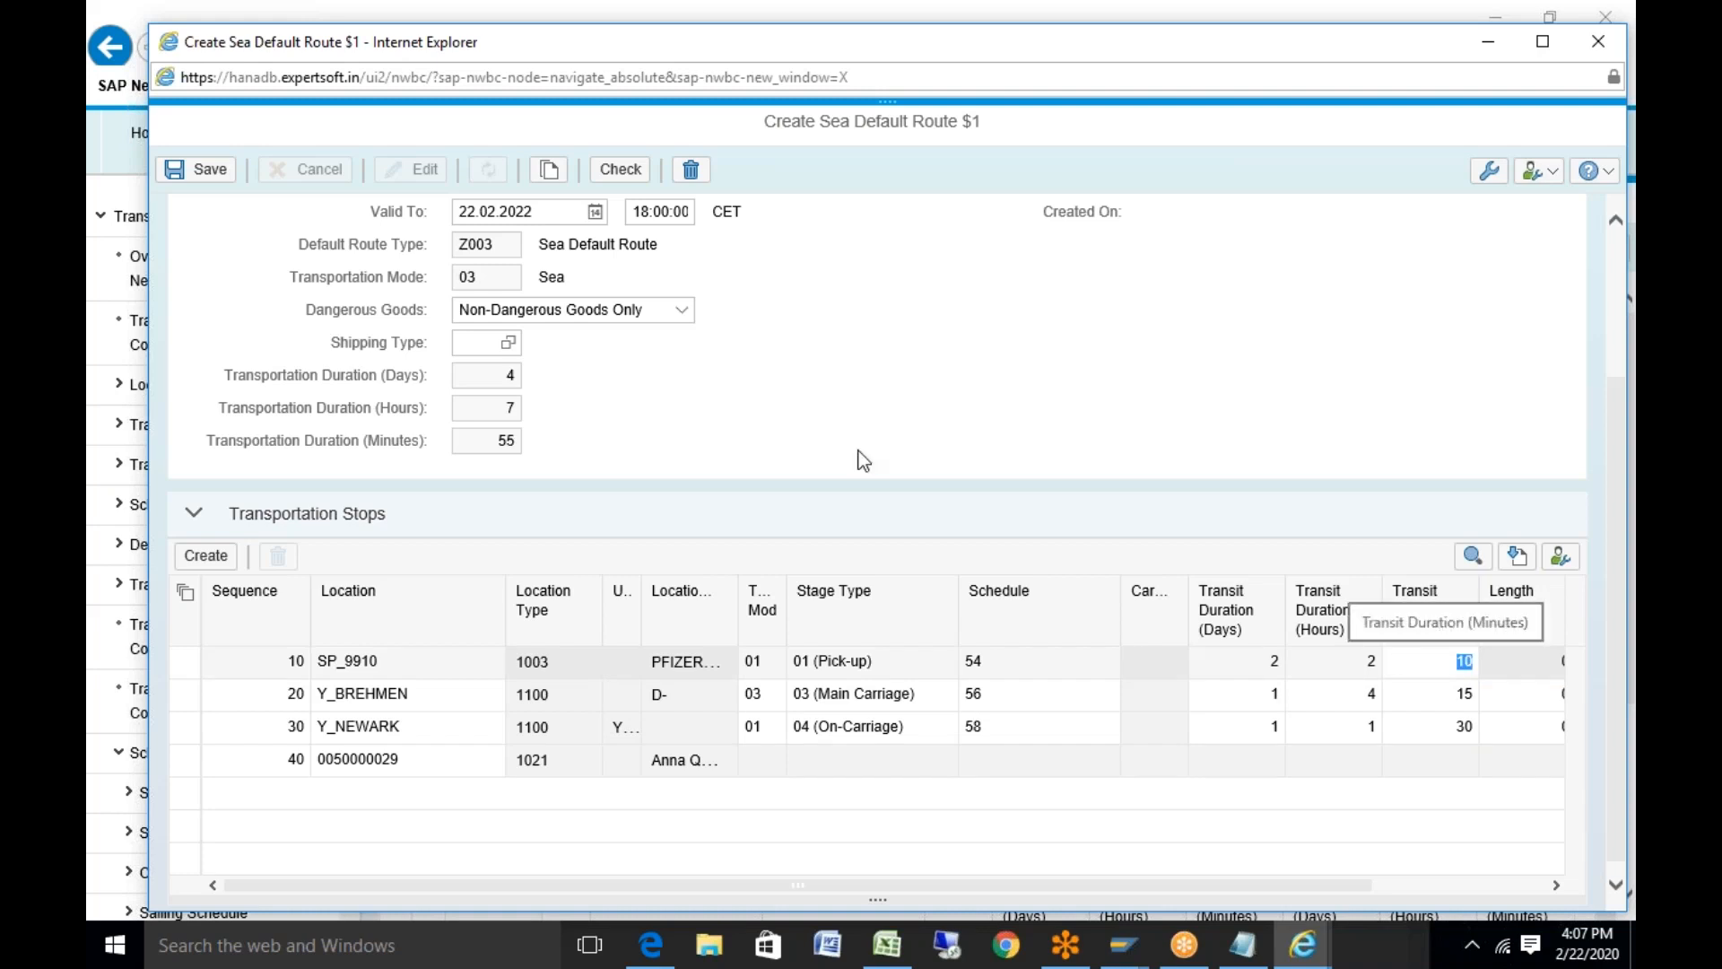
left_click(225, 184)
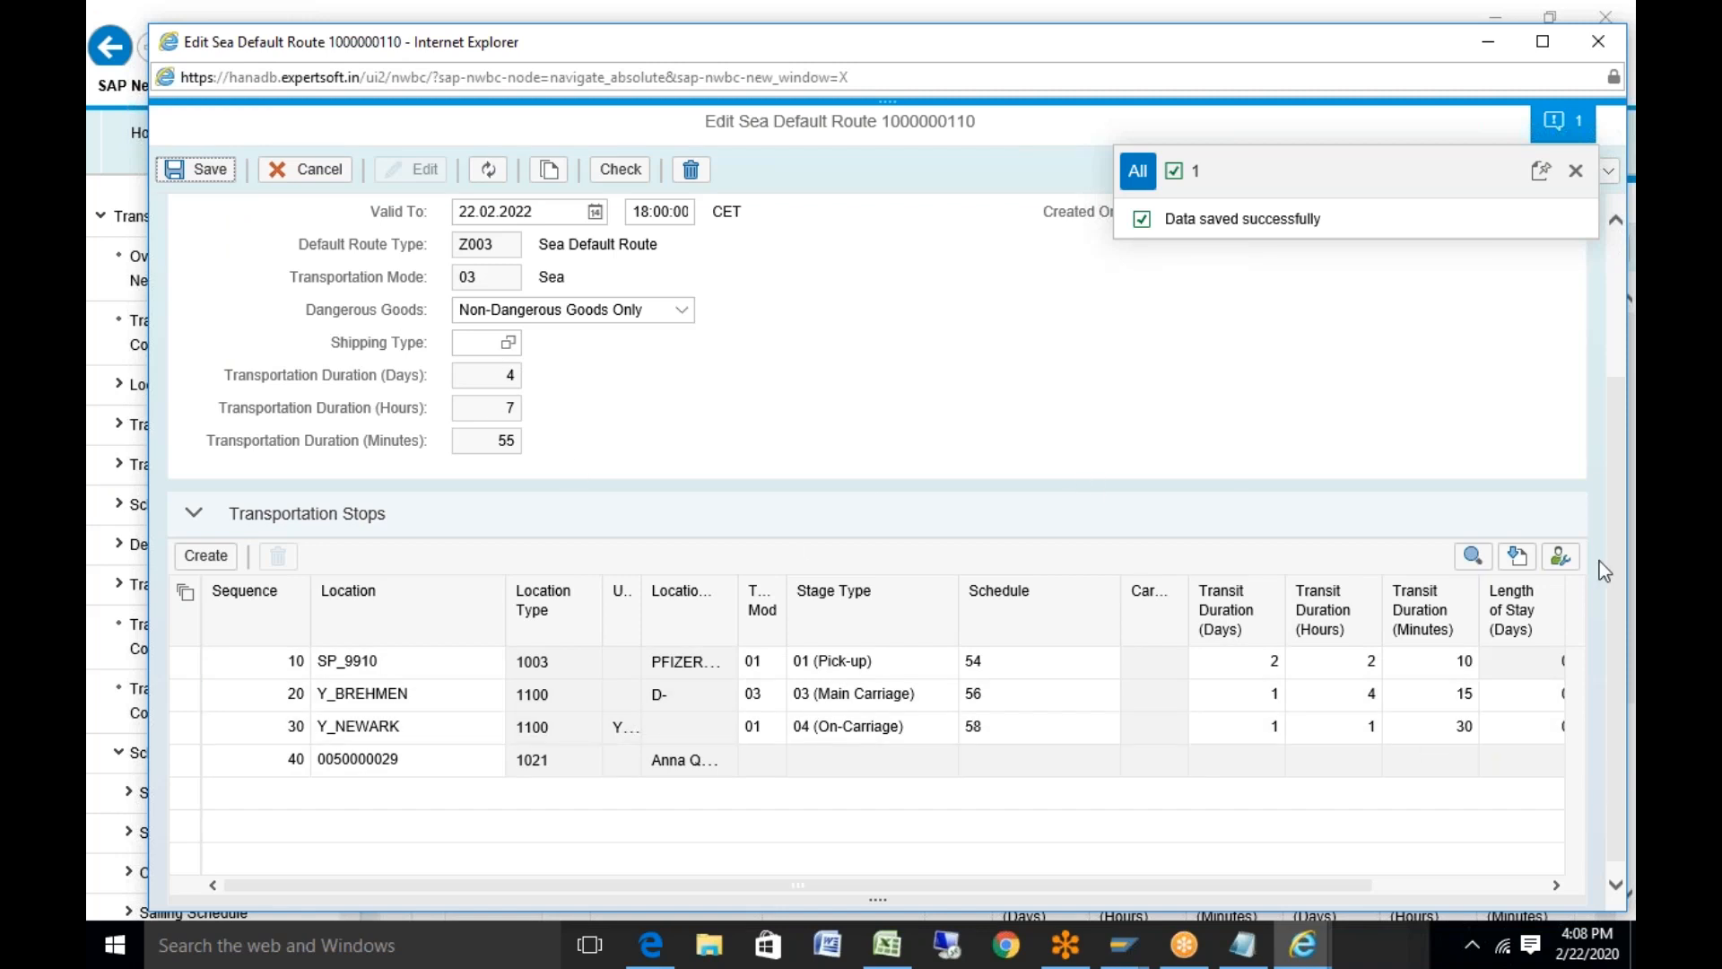
scroll(1600, 561, "up", 3)
double_click(557, 325)
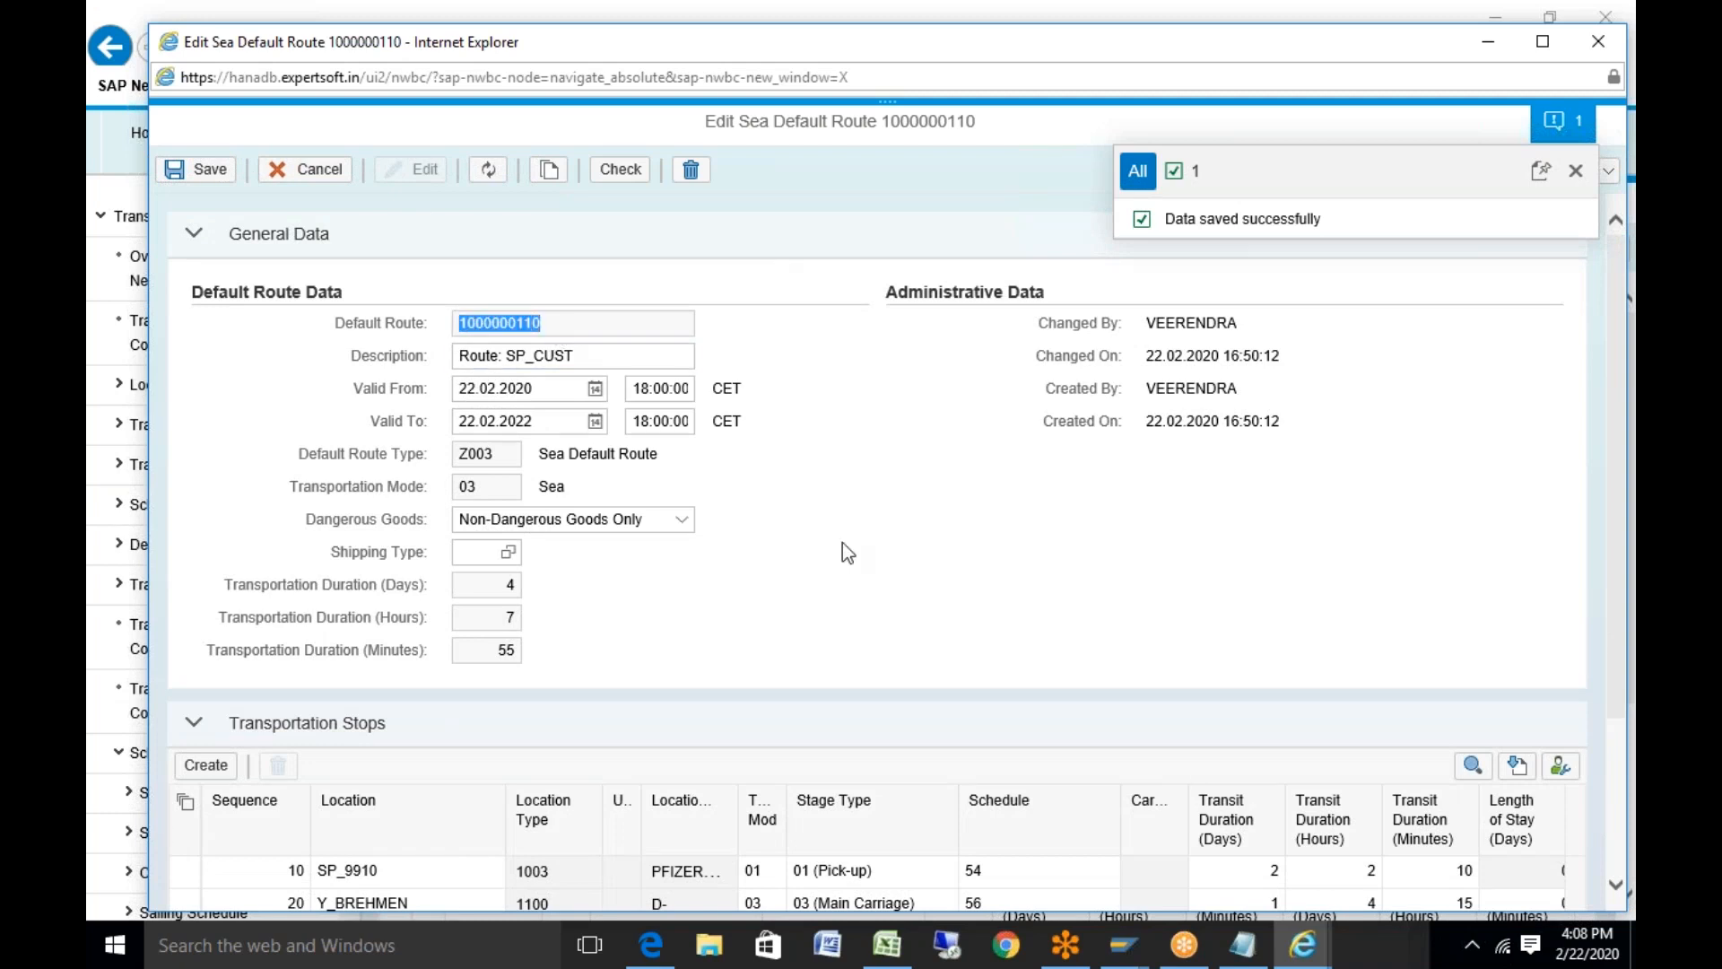
left_click(886, 947)
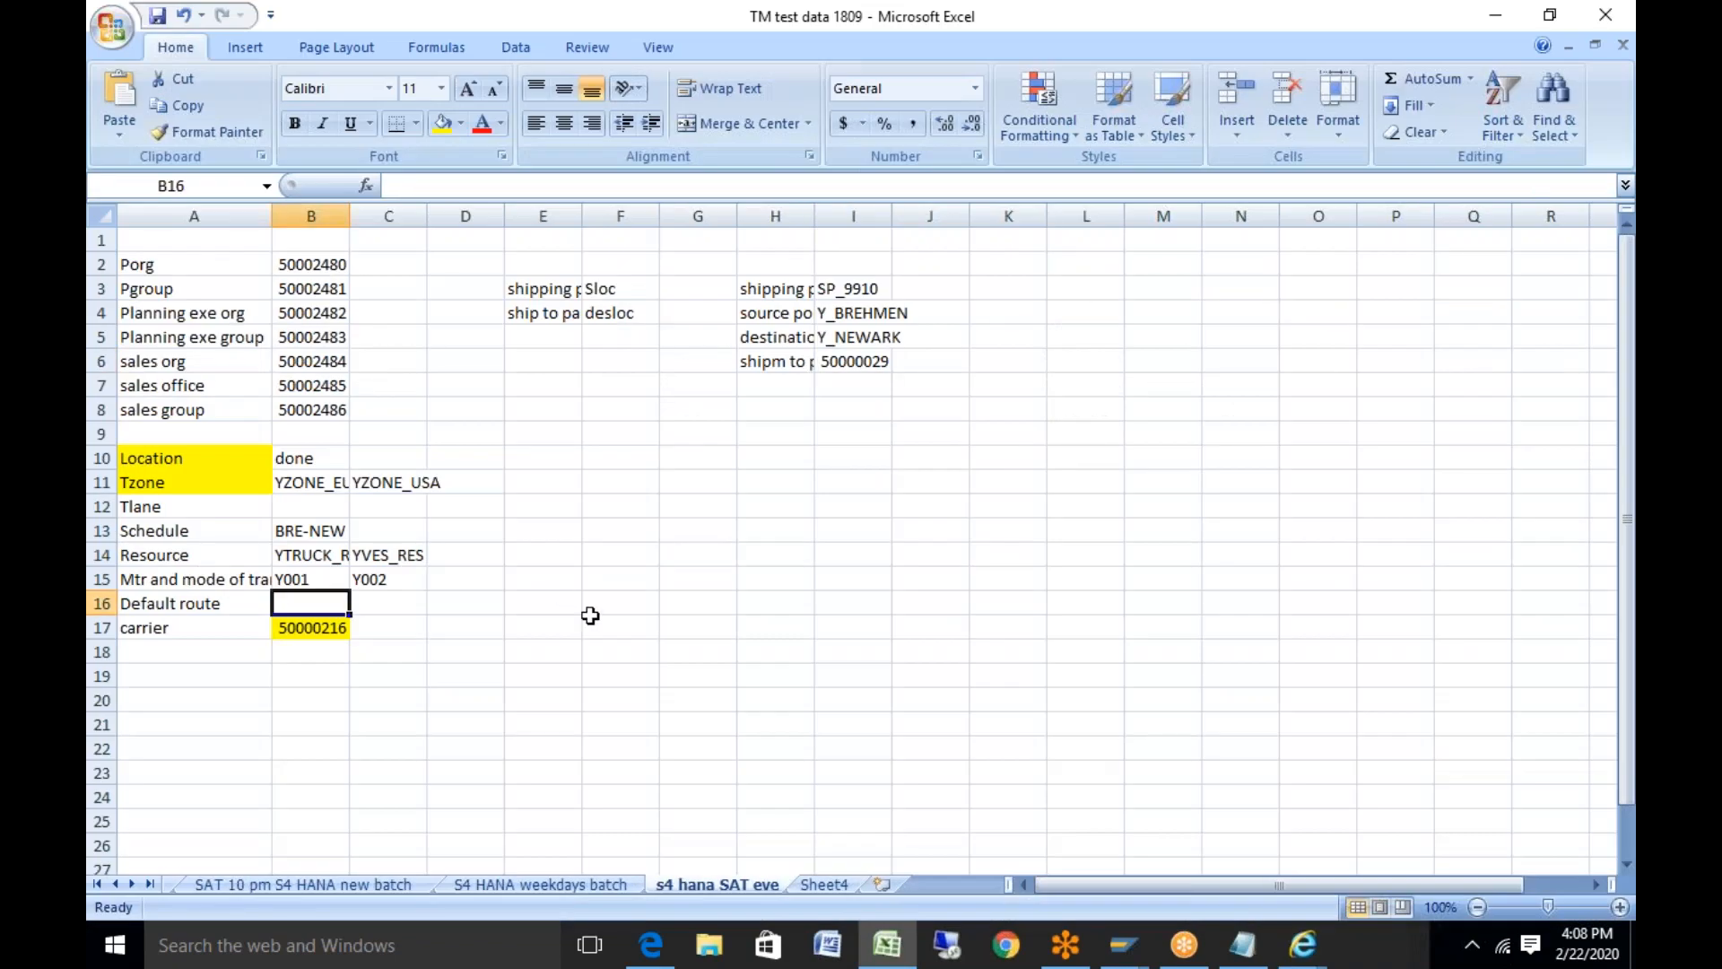
key("ctrl+v")
left_click(437, 604)
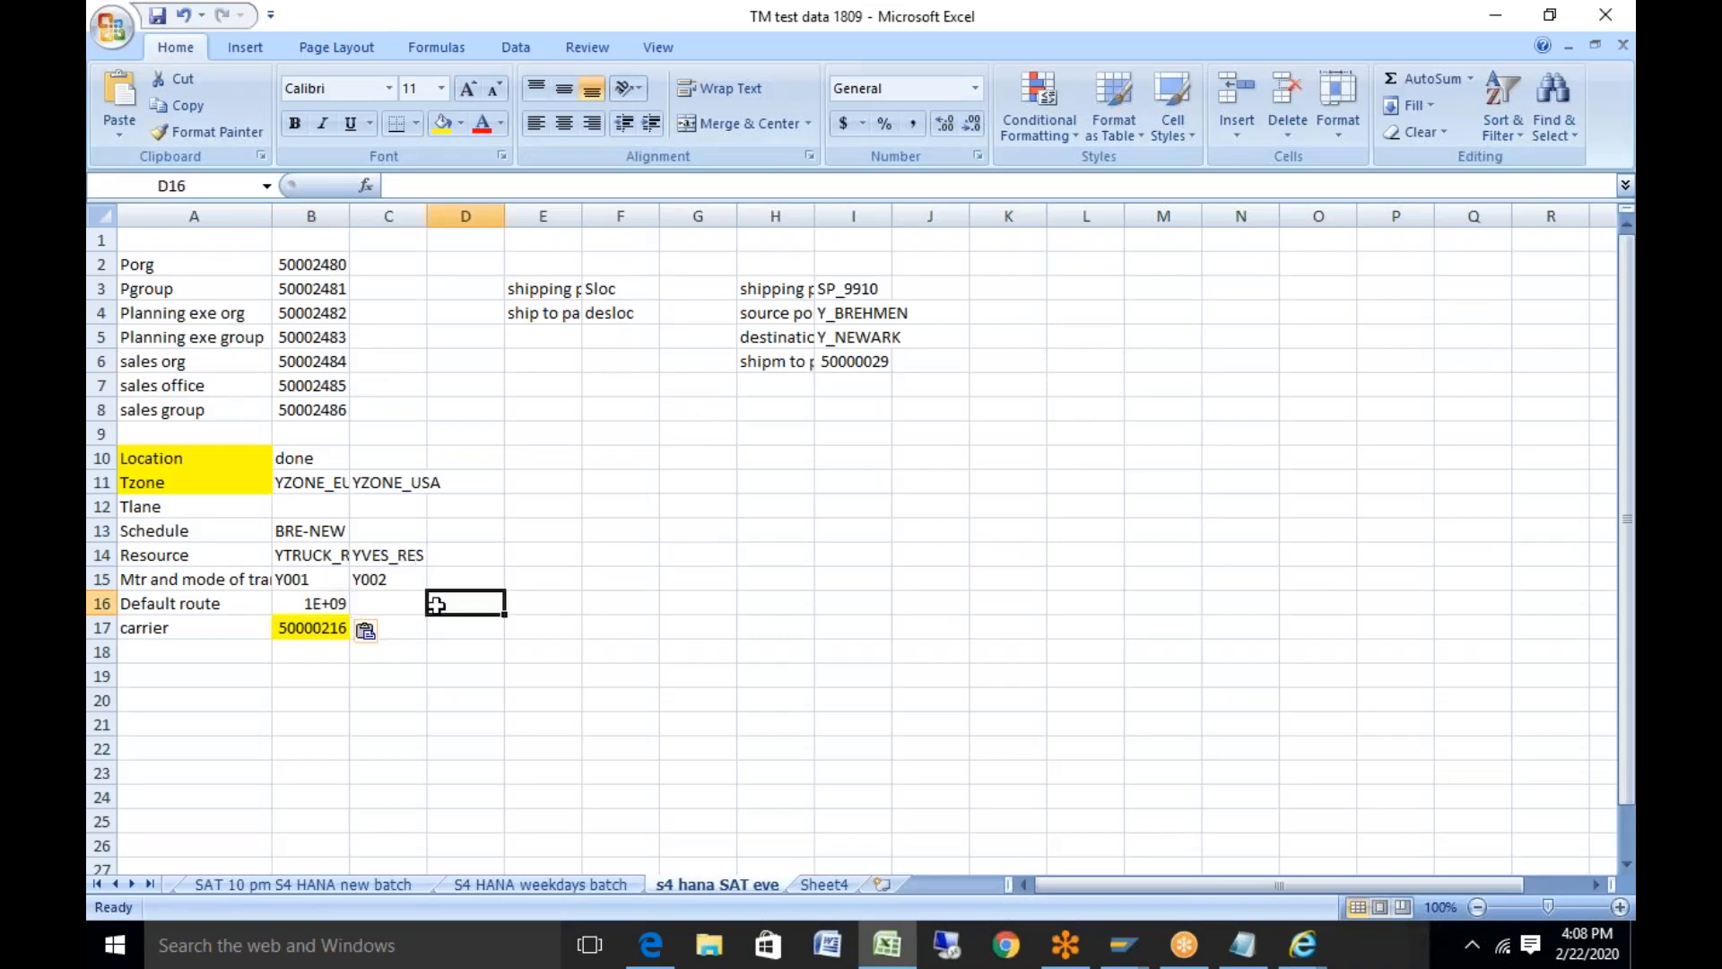
double_click(347, 216)
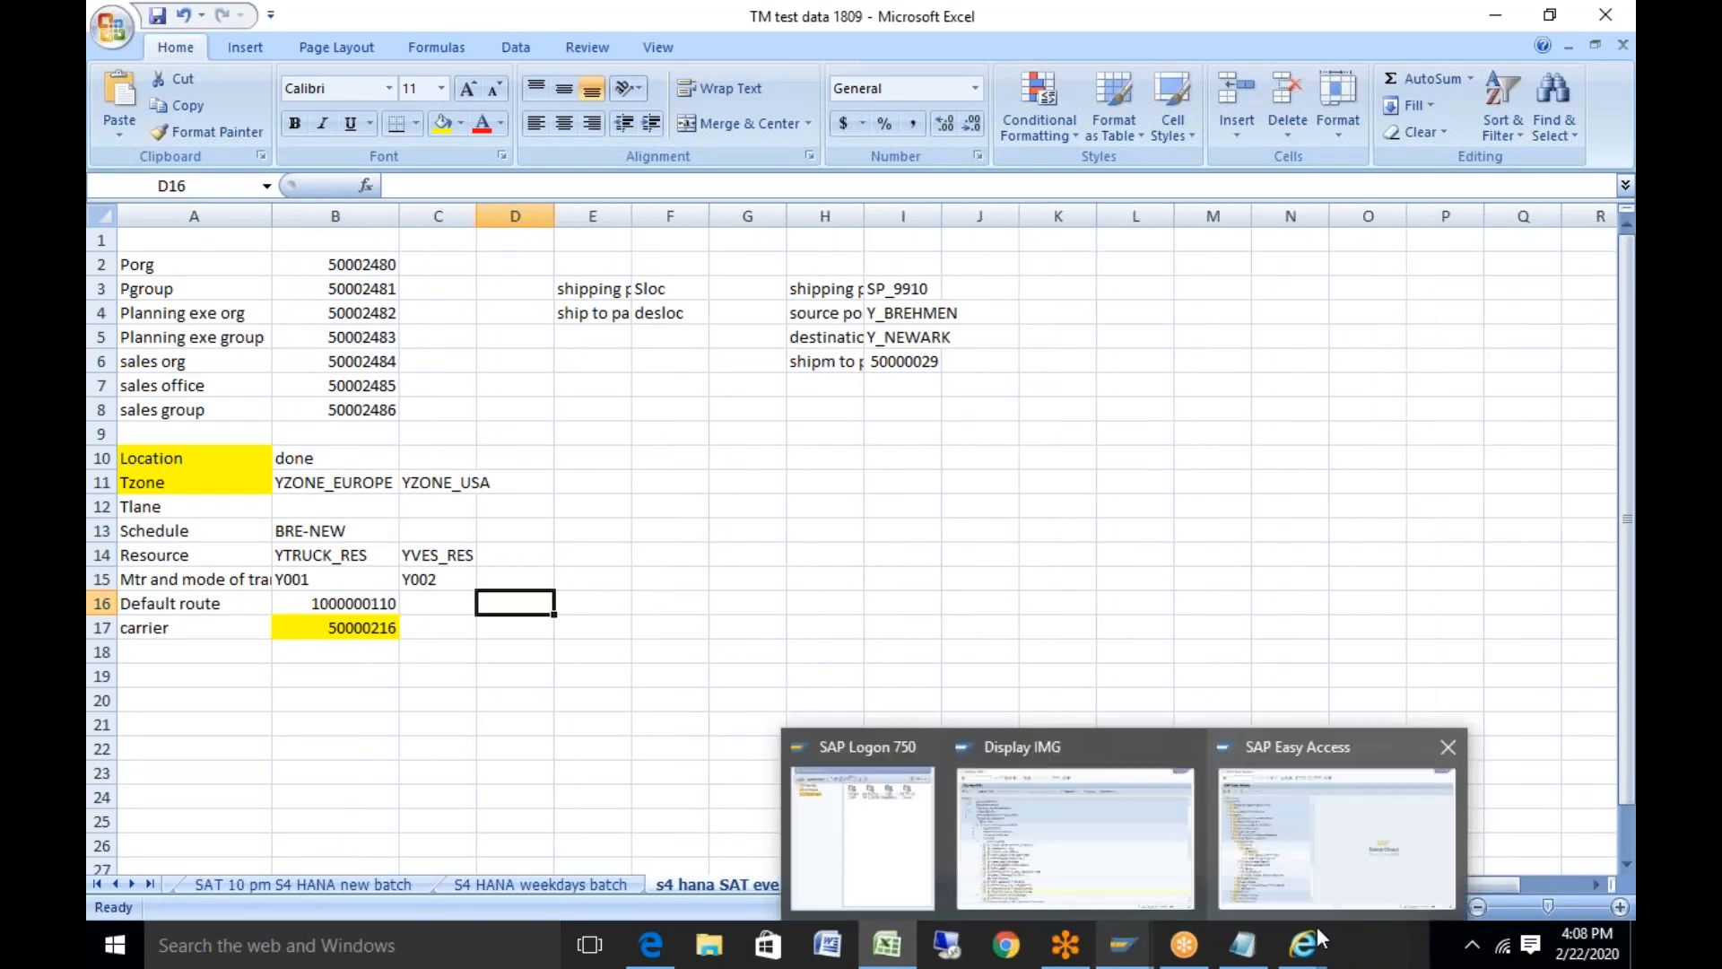
In the Display IMG tree, run Define Default Route Types under Transportation Network
mouse_move(1303, 946)
left_click(1386, 868)
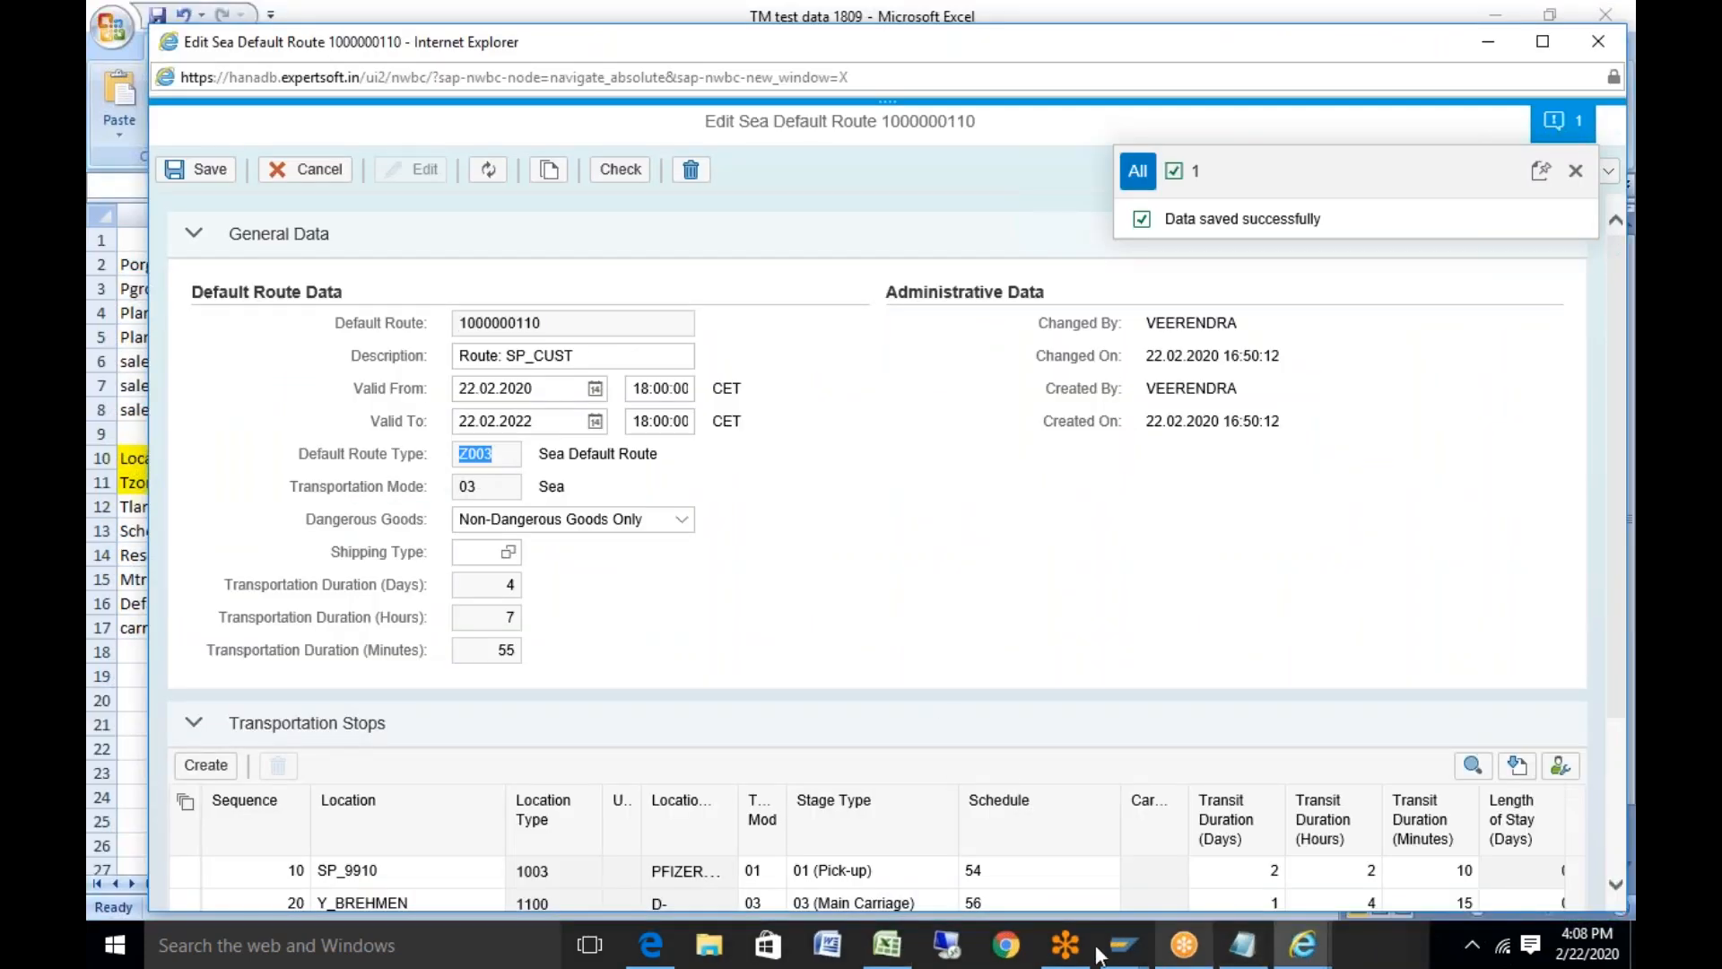
left_click(1127, 932)
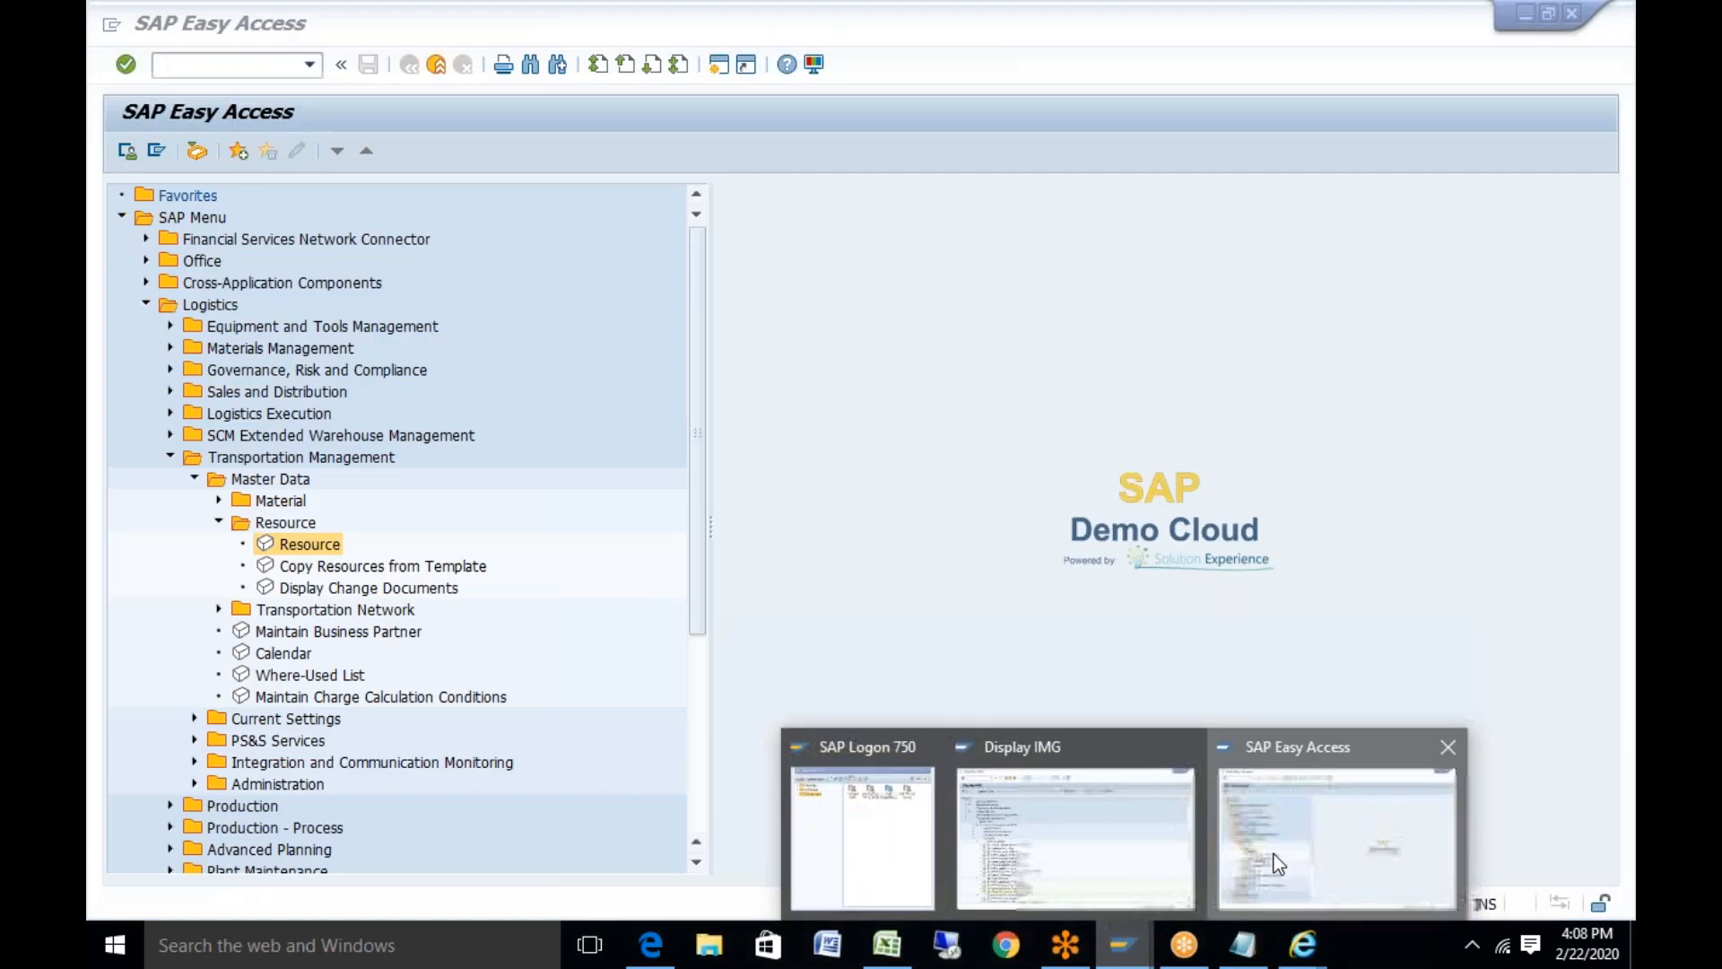
left_click(1276, 860)
left_click(1120, 949)
mouse_move(1121, 947)
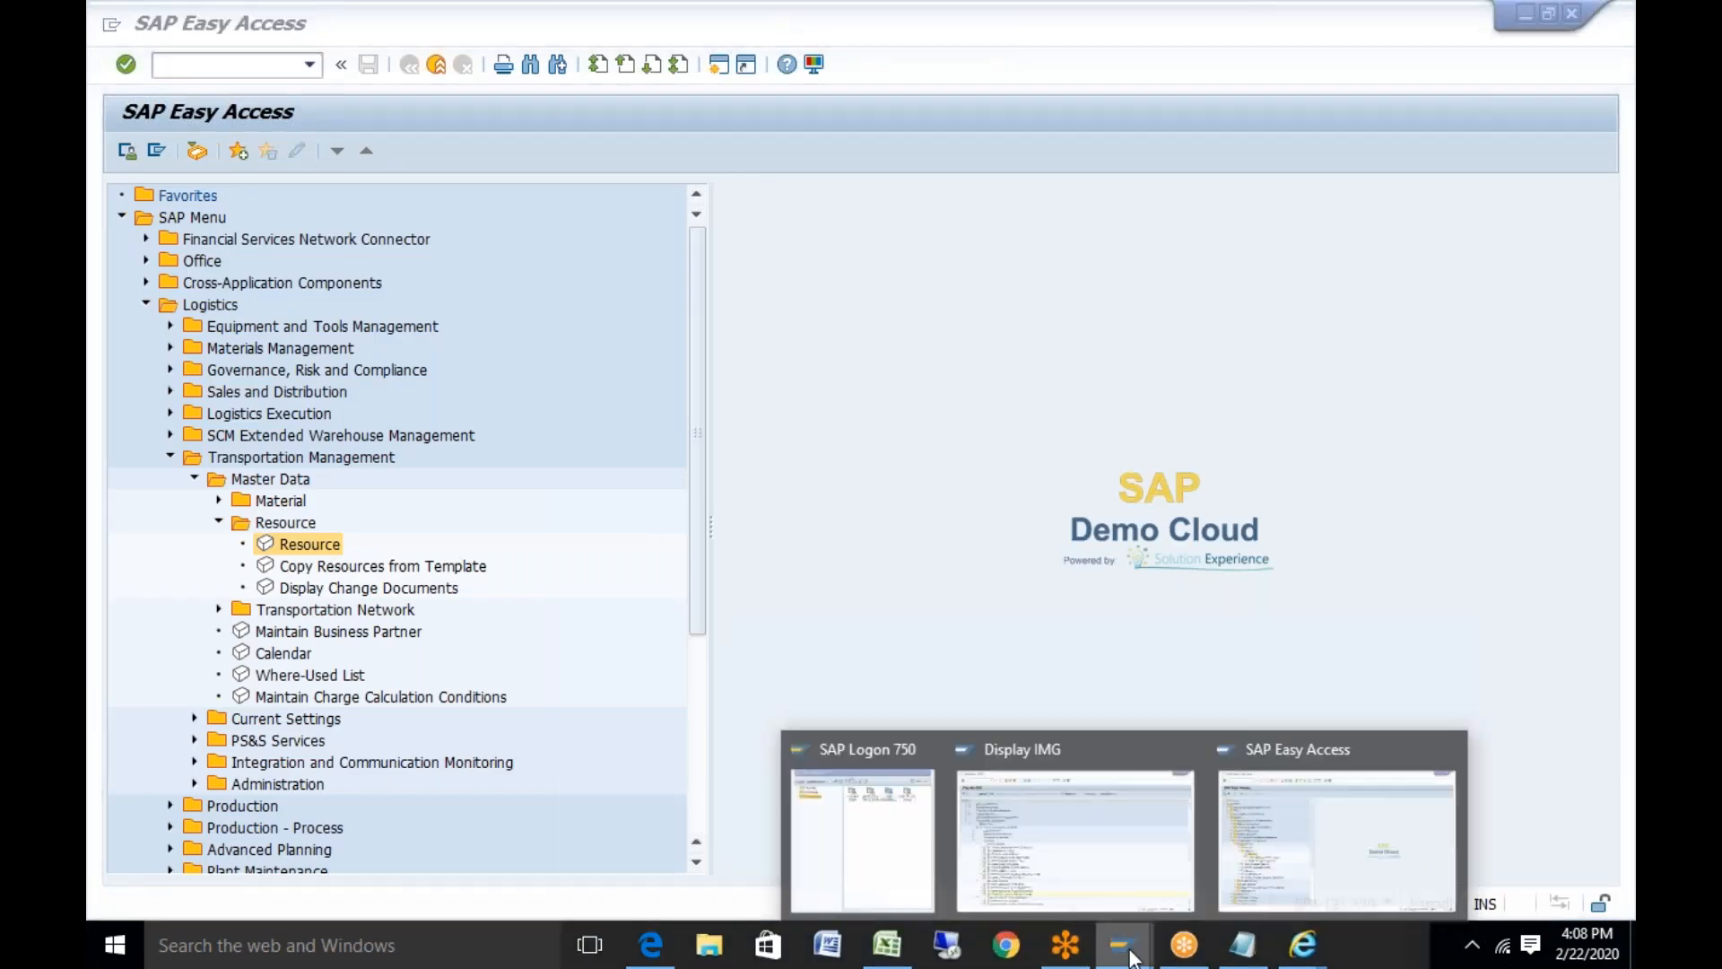
left_click(1036, 803)
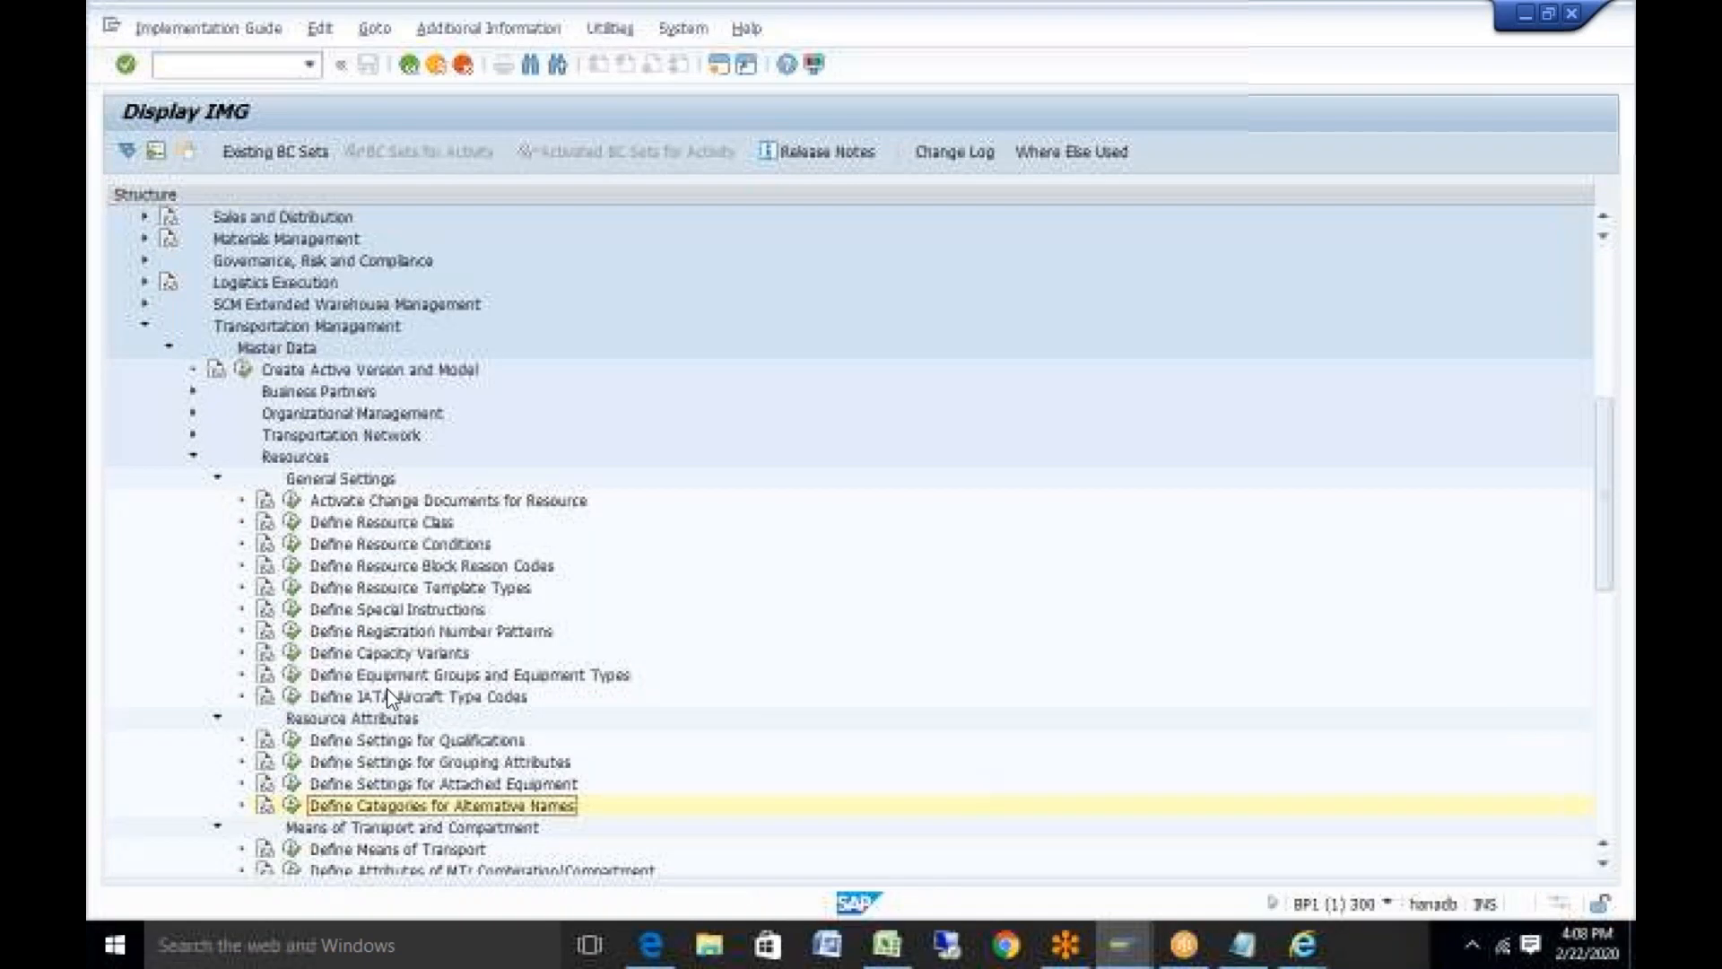
left_click(218, 478)
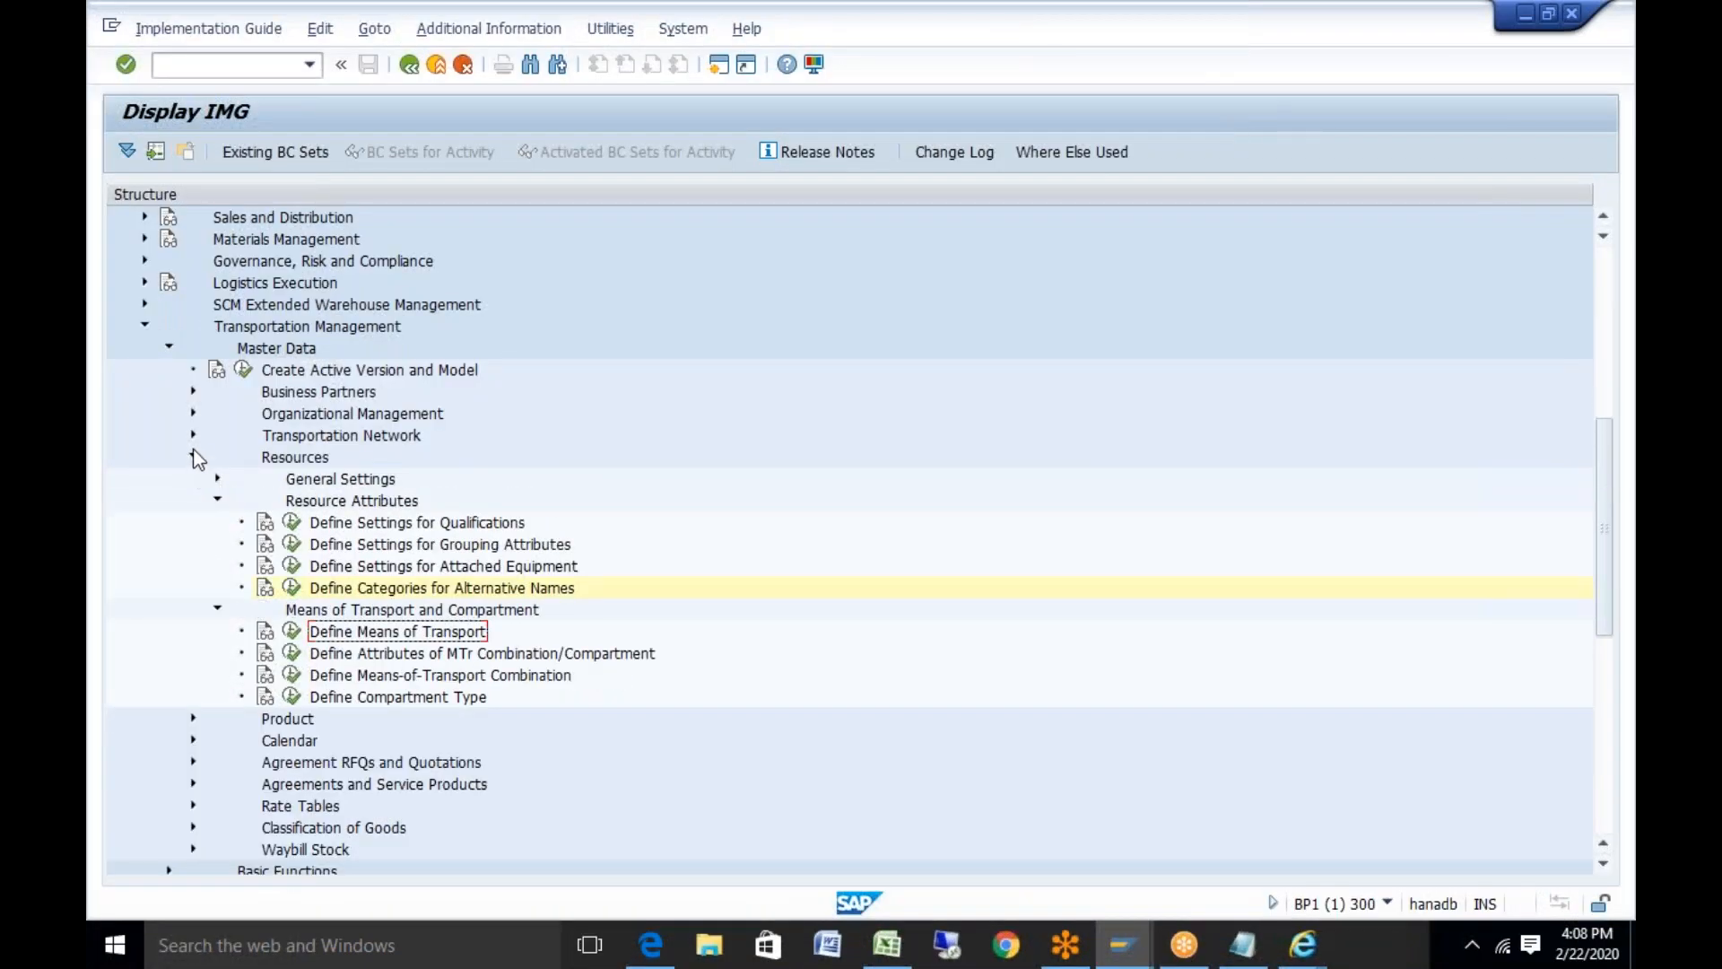
left_click(193, 455)
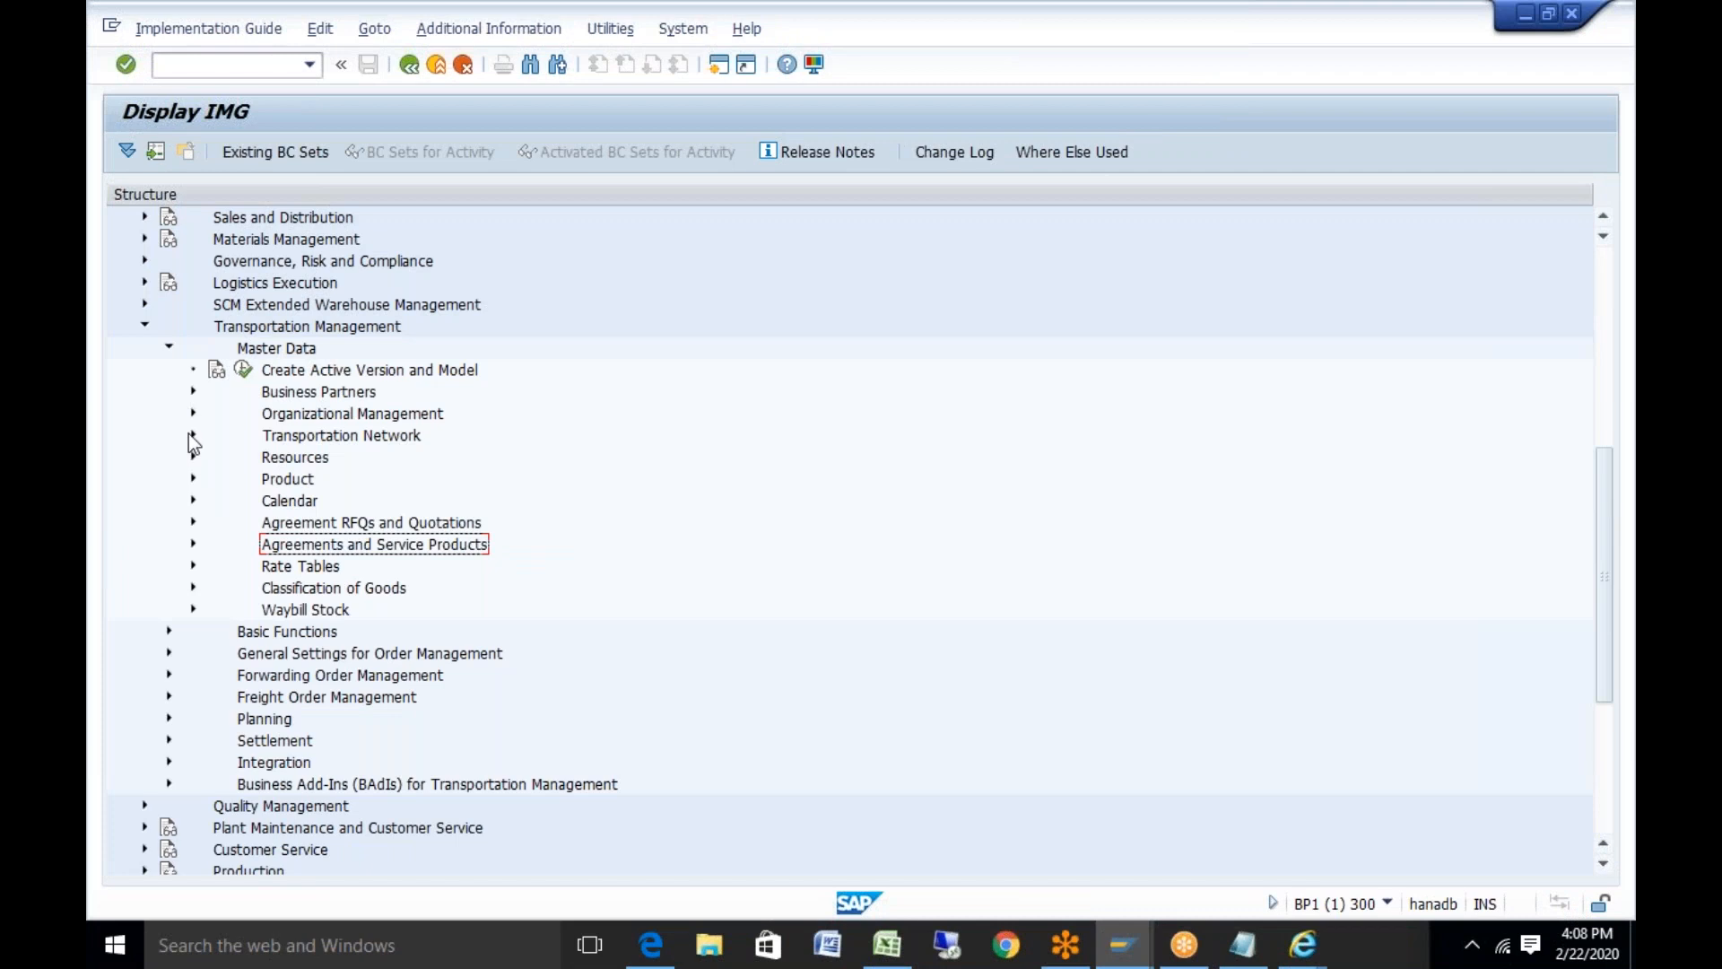
left_click(191, 435)
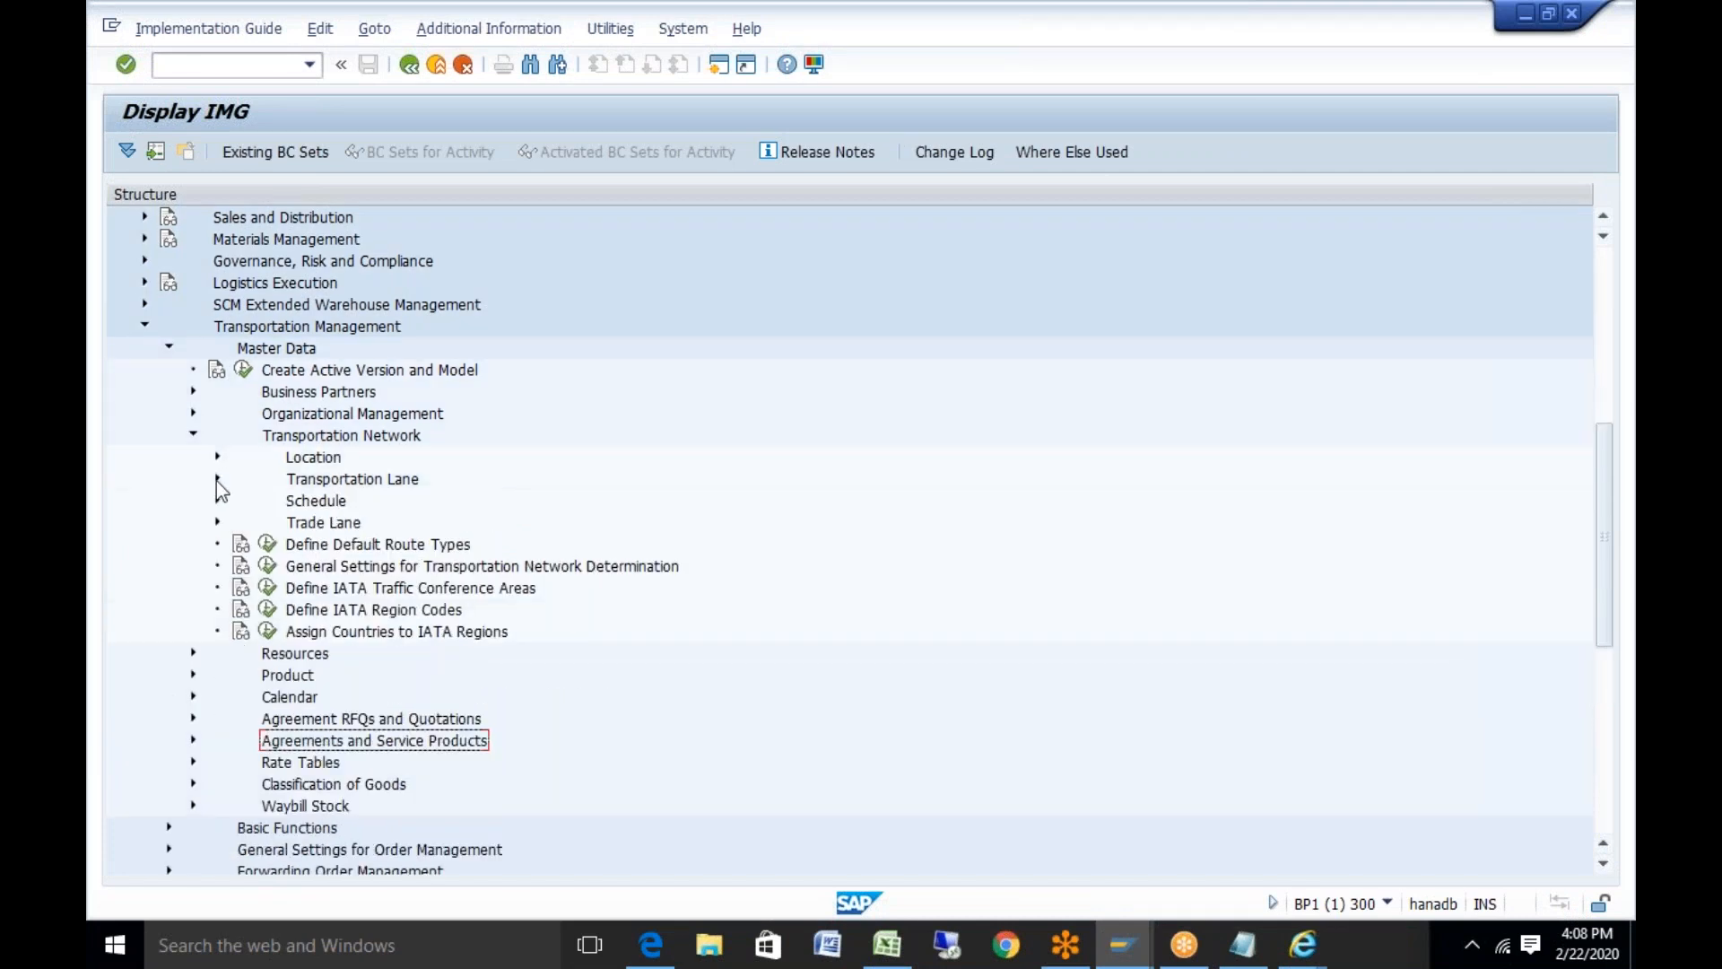
left_click(267, 544)
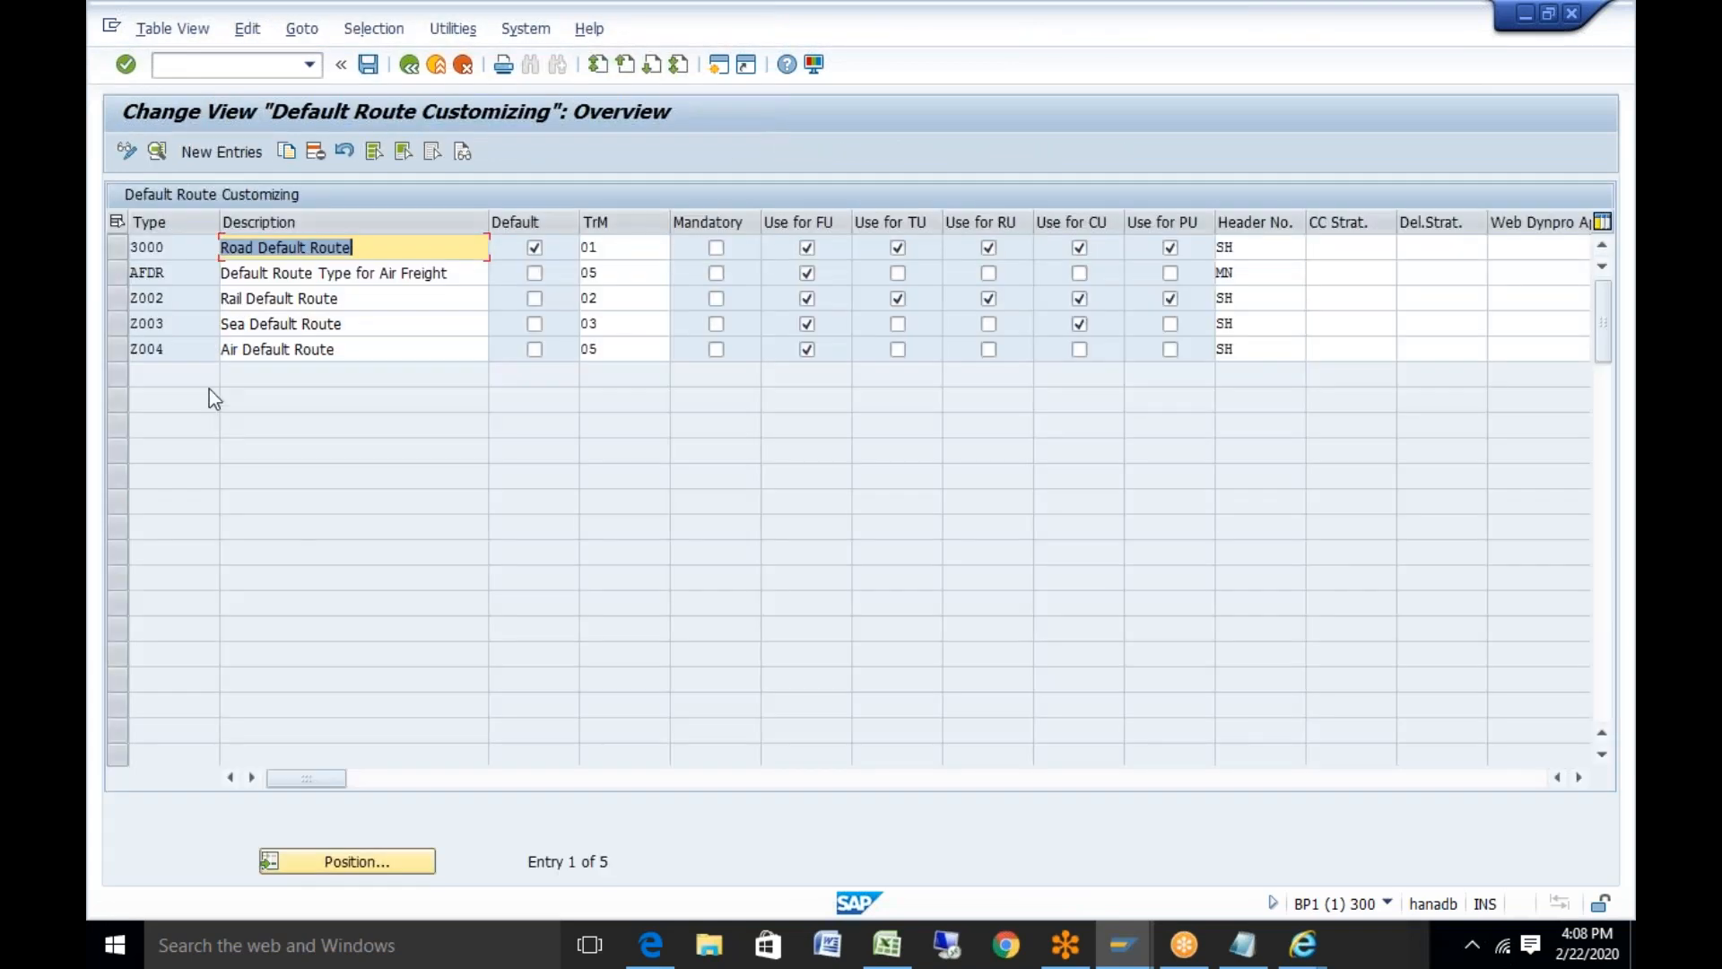
Check the details of route type 3000, then return to the default route types overview
double_click(150, 248)
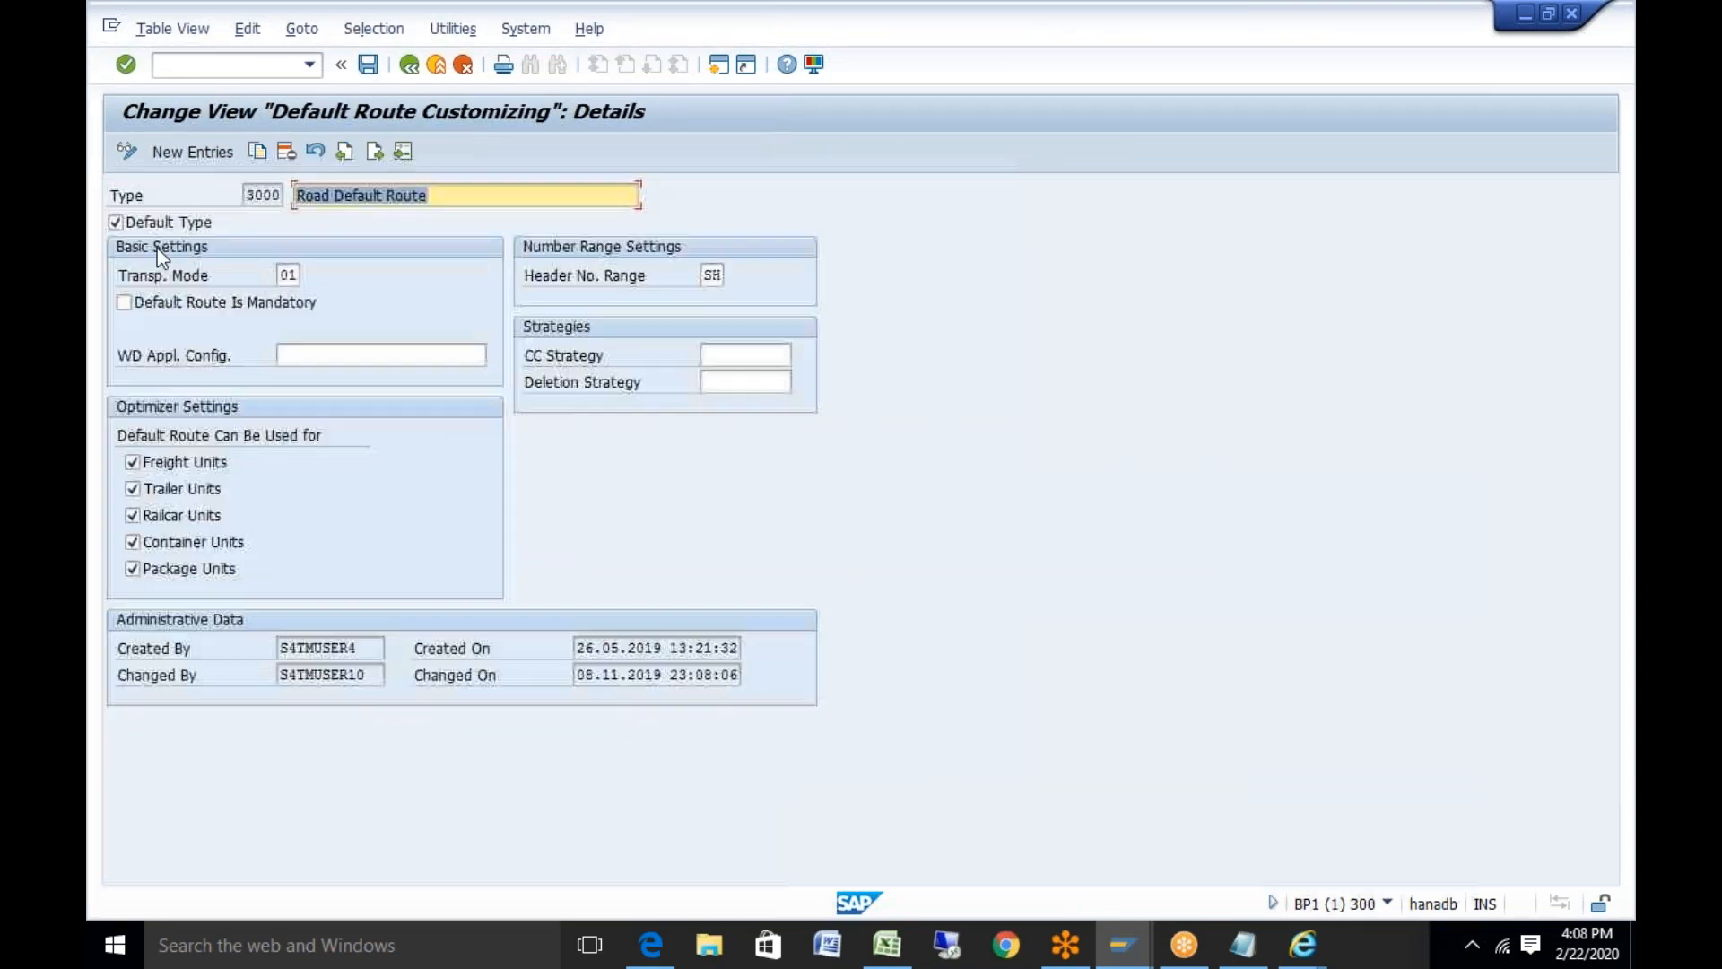
left_click(409, 65)
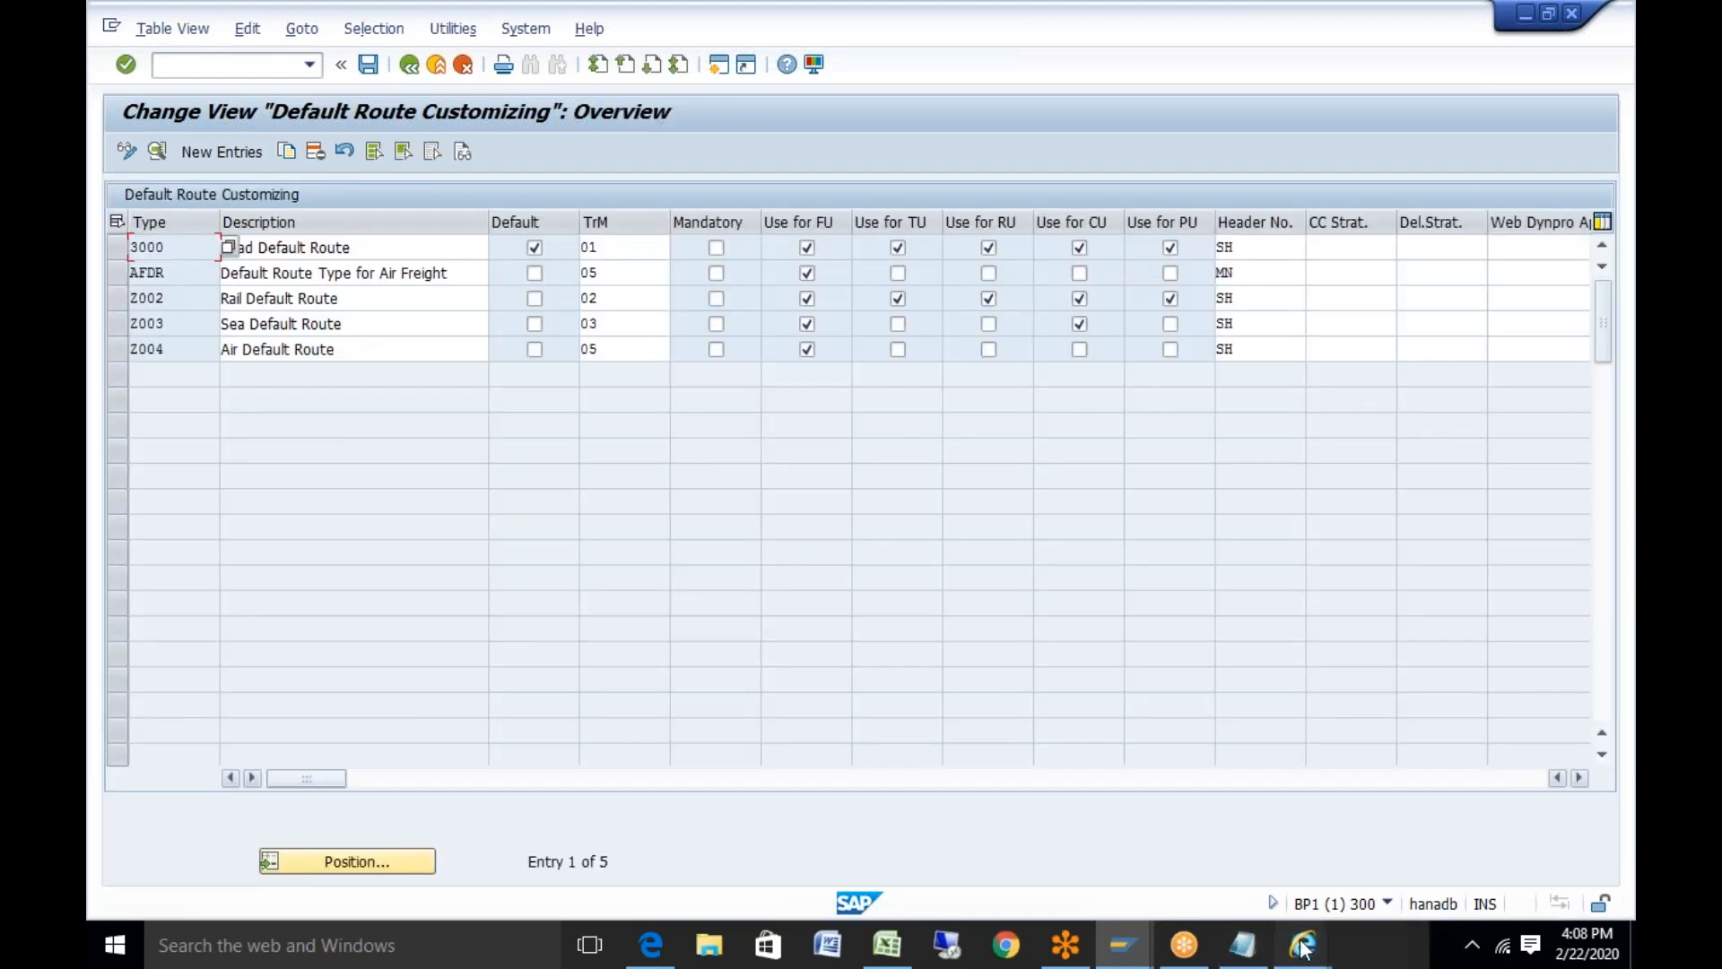
mouse_move(1302, 948)
left_click(1358, 869)
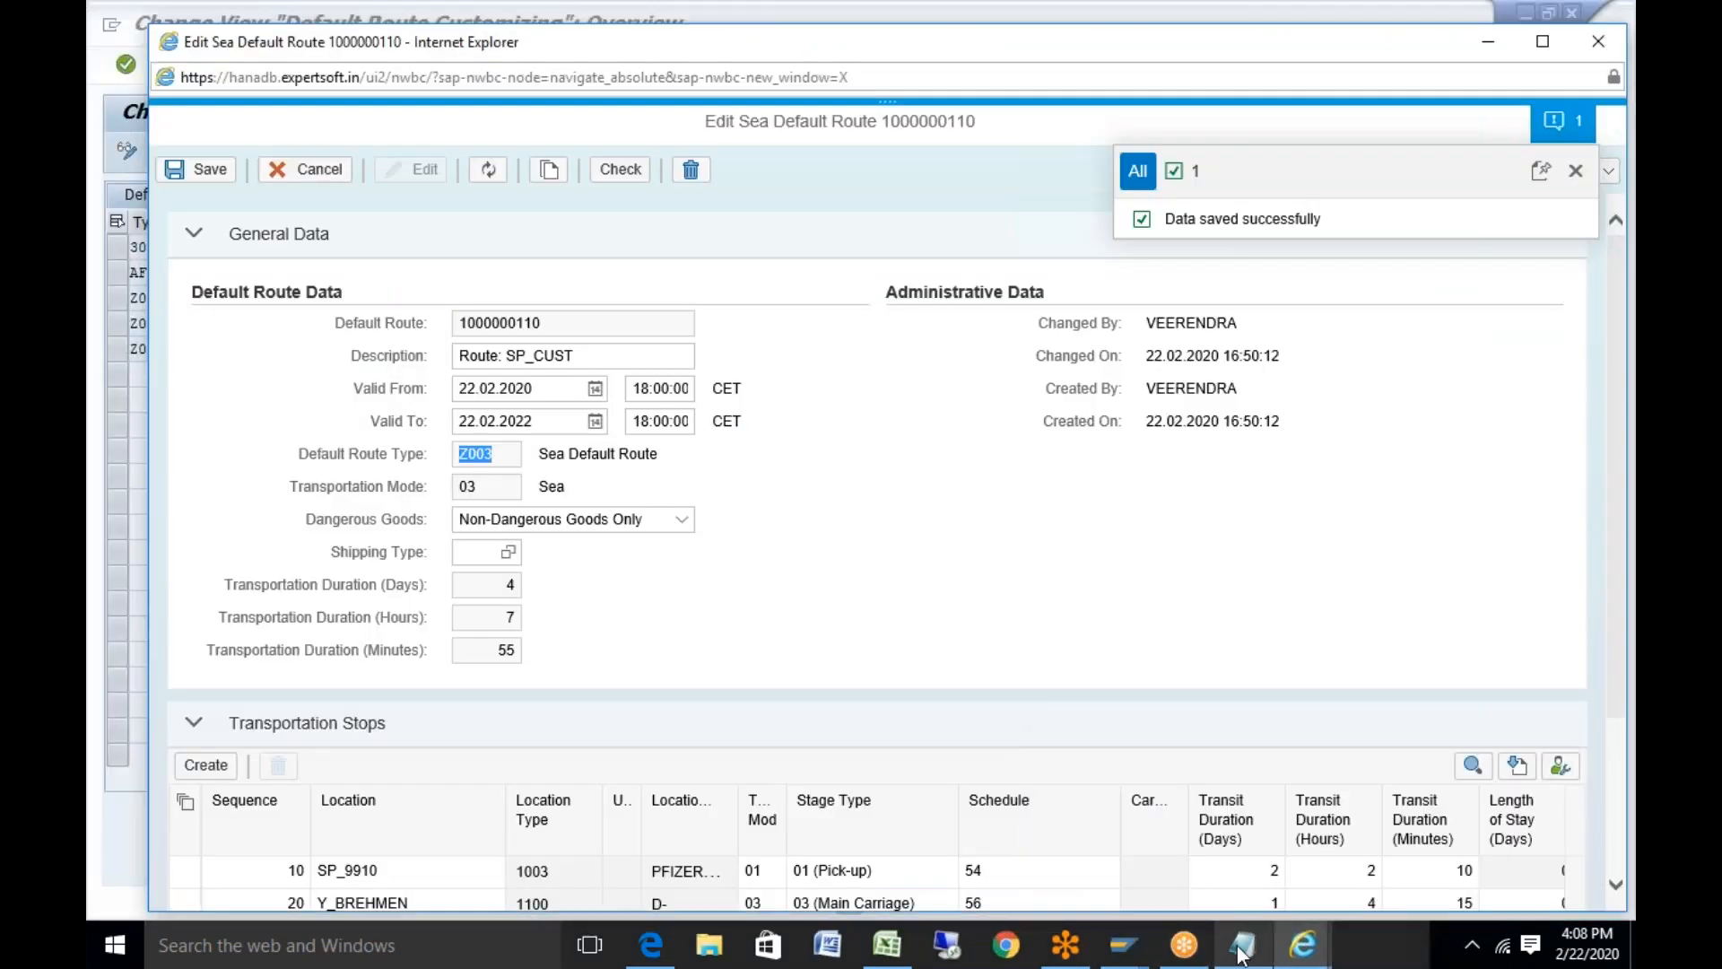
left_click(1124, 944)
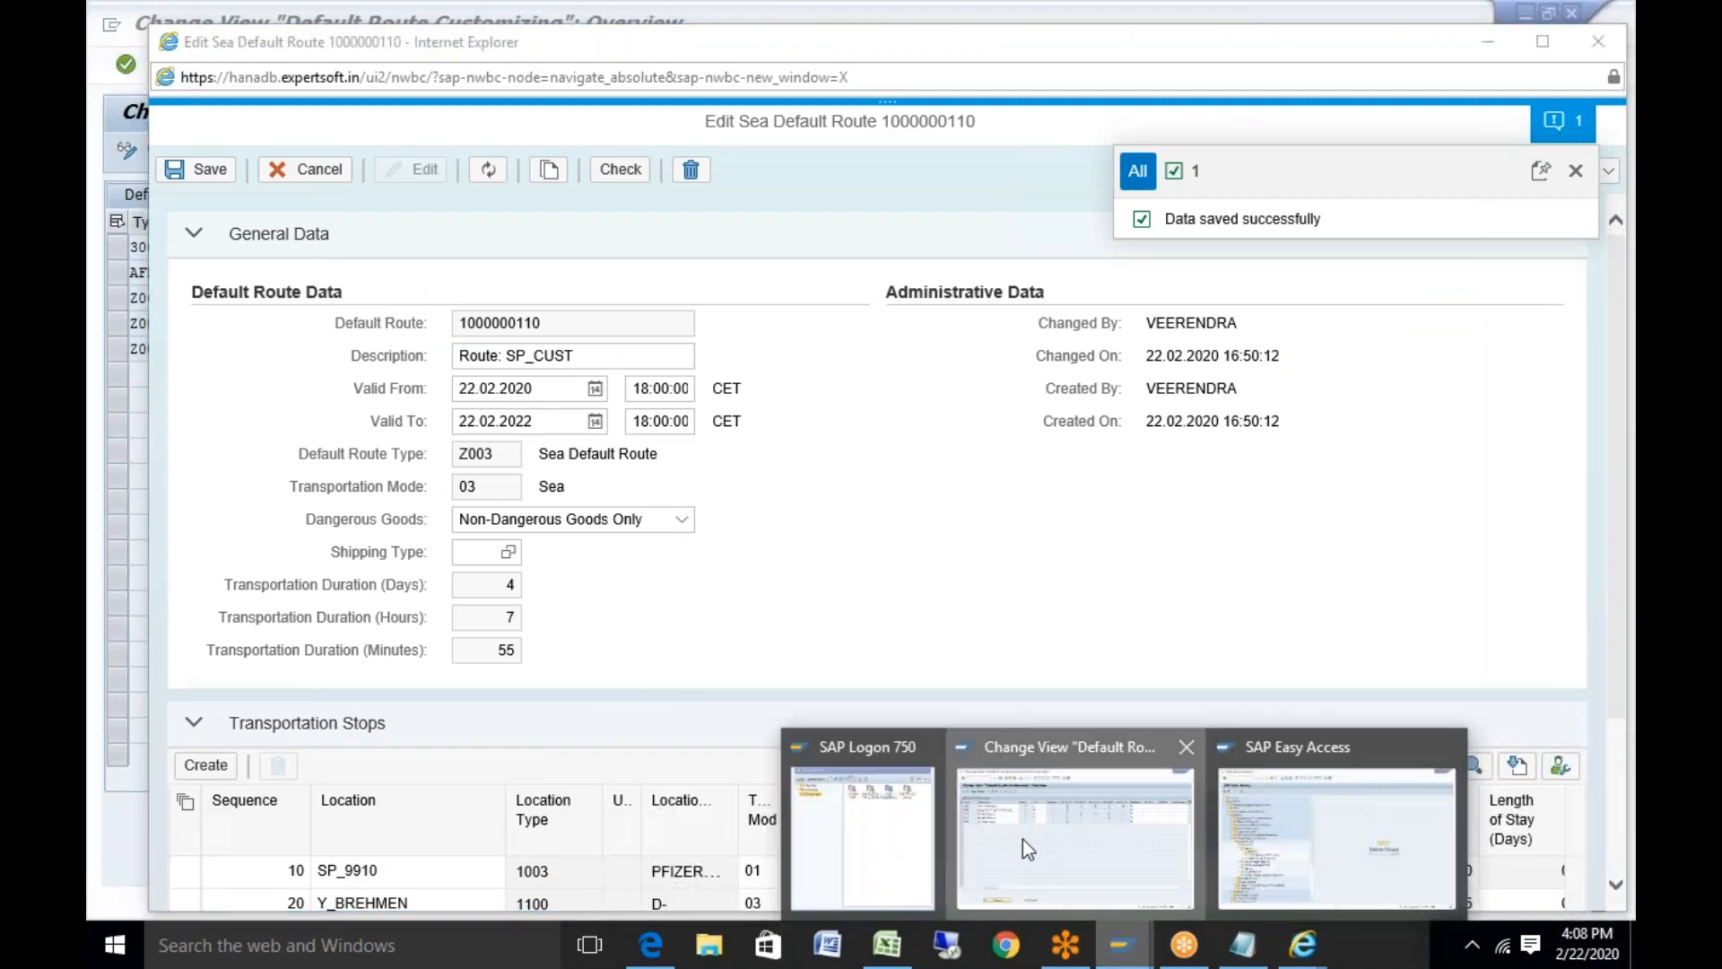
left_click(1023, 840)
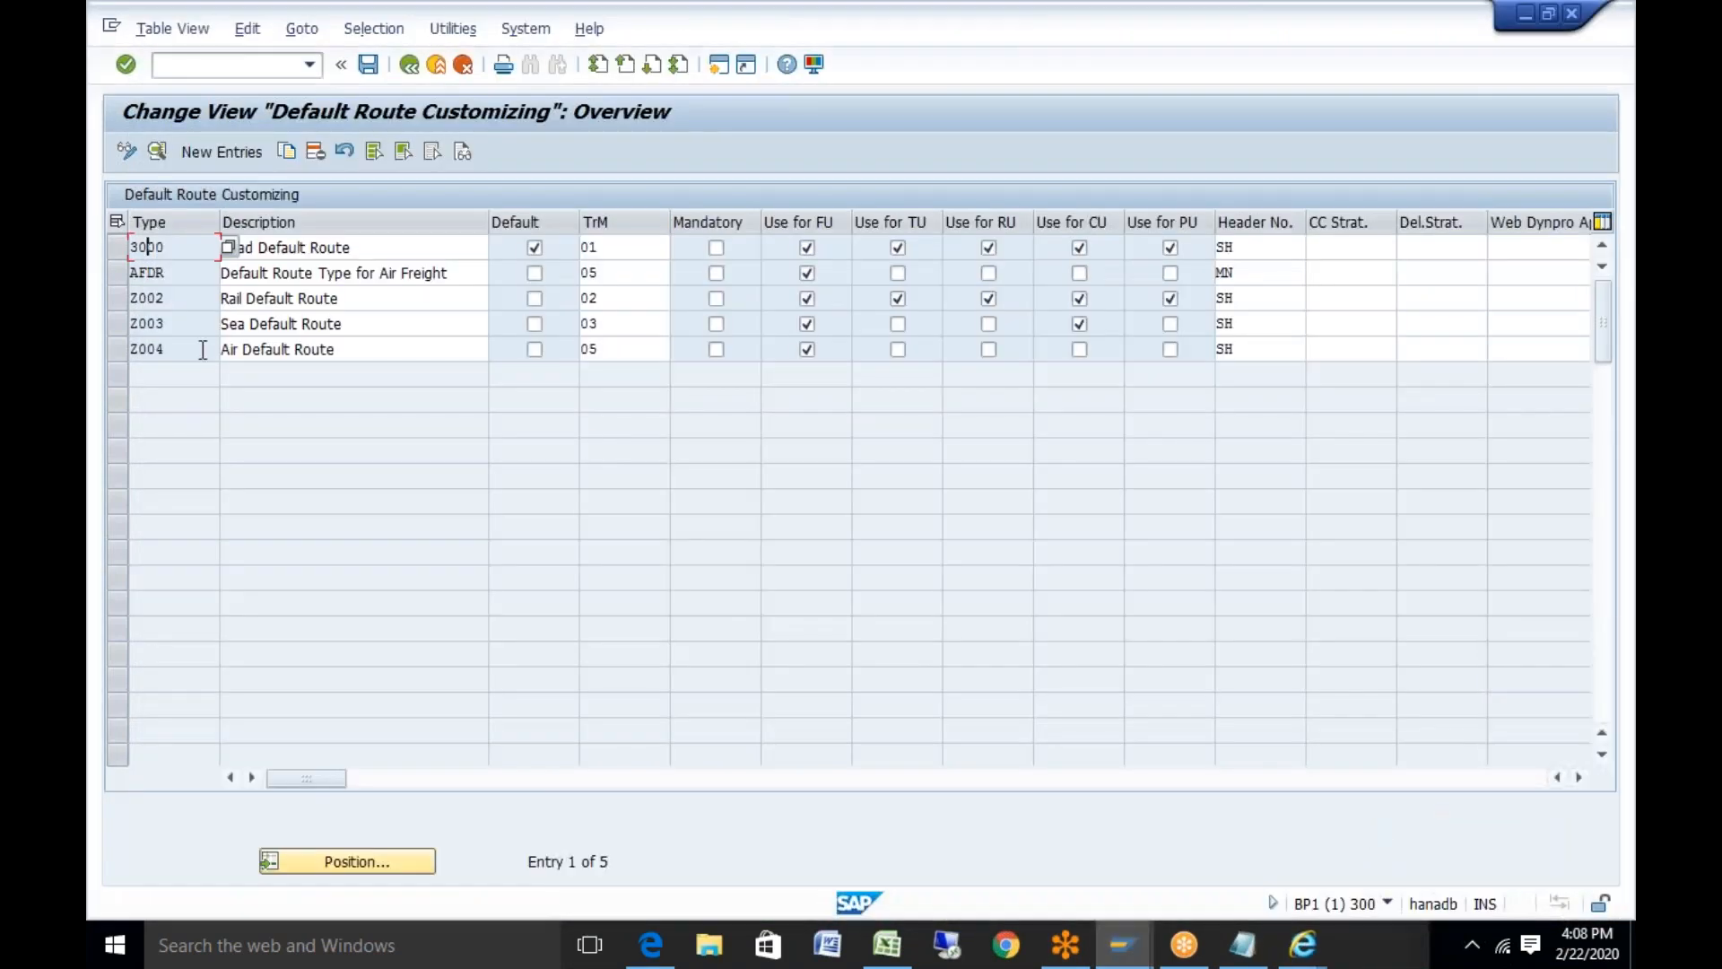
Change Z003 to transport mode 01 and description RoadDefault Route, saving it to the customizing request
double_click(157, 326)
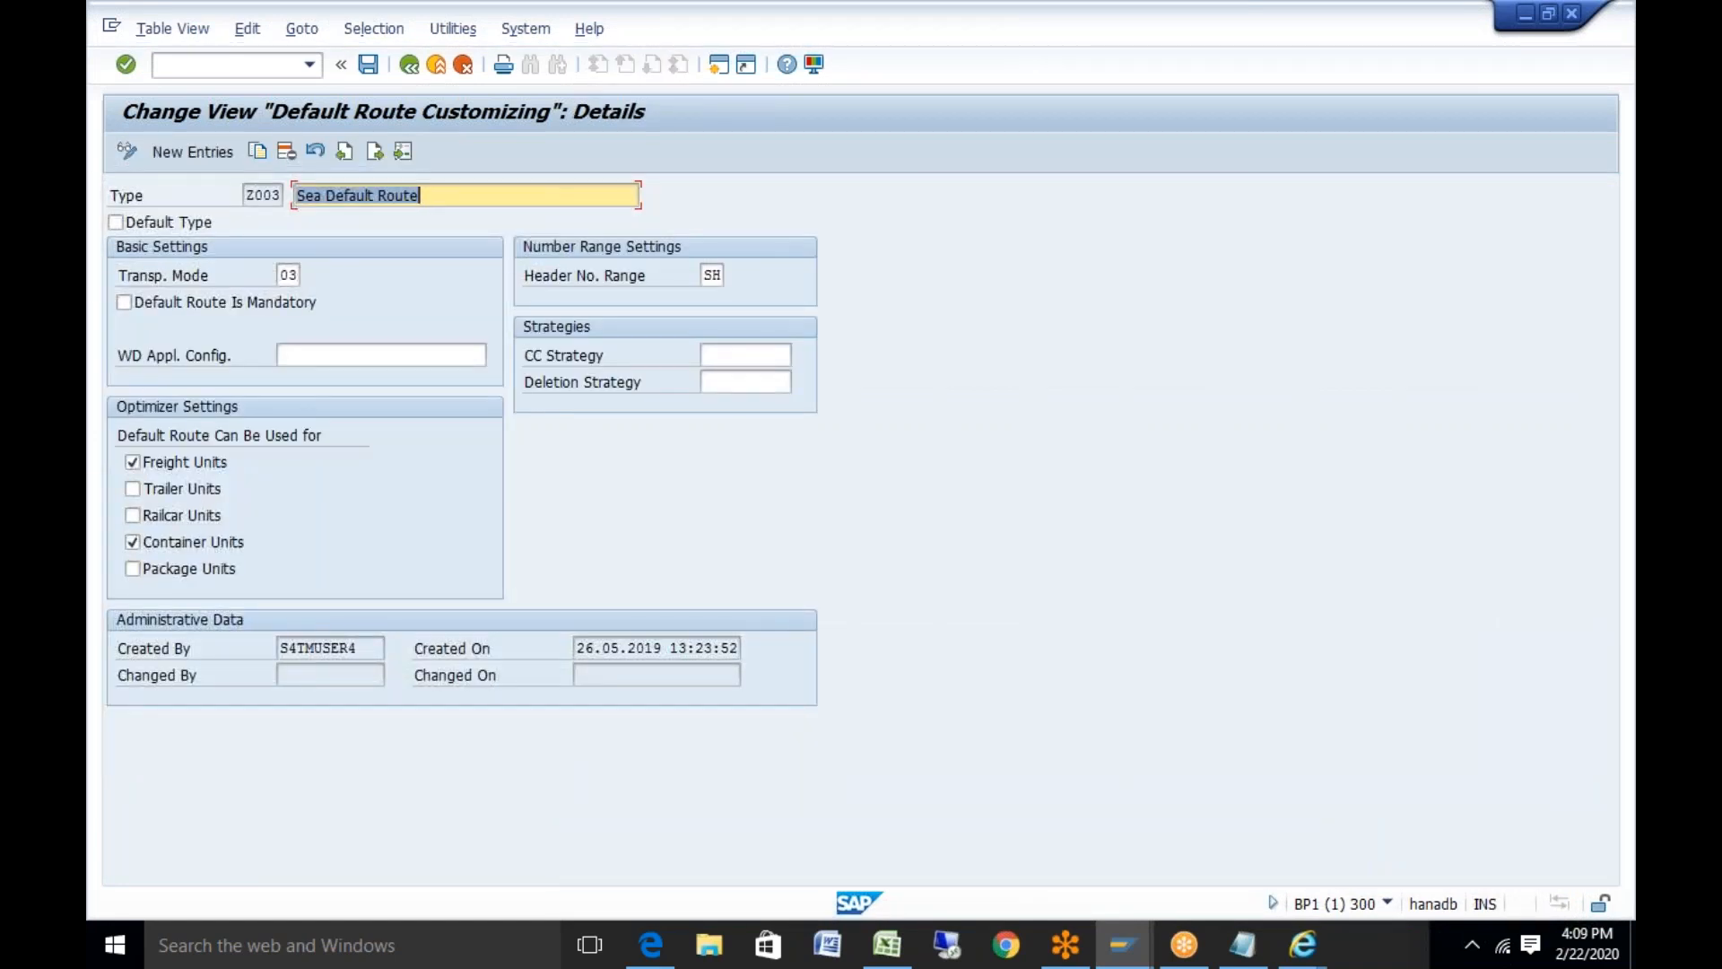
left_click(288, 274)
key("Delete")
type("1")
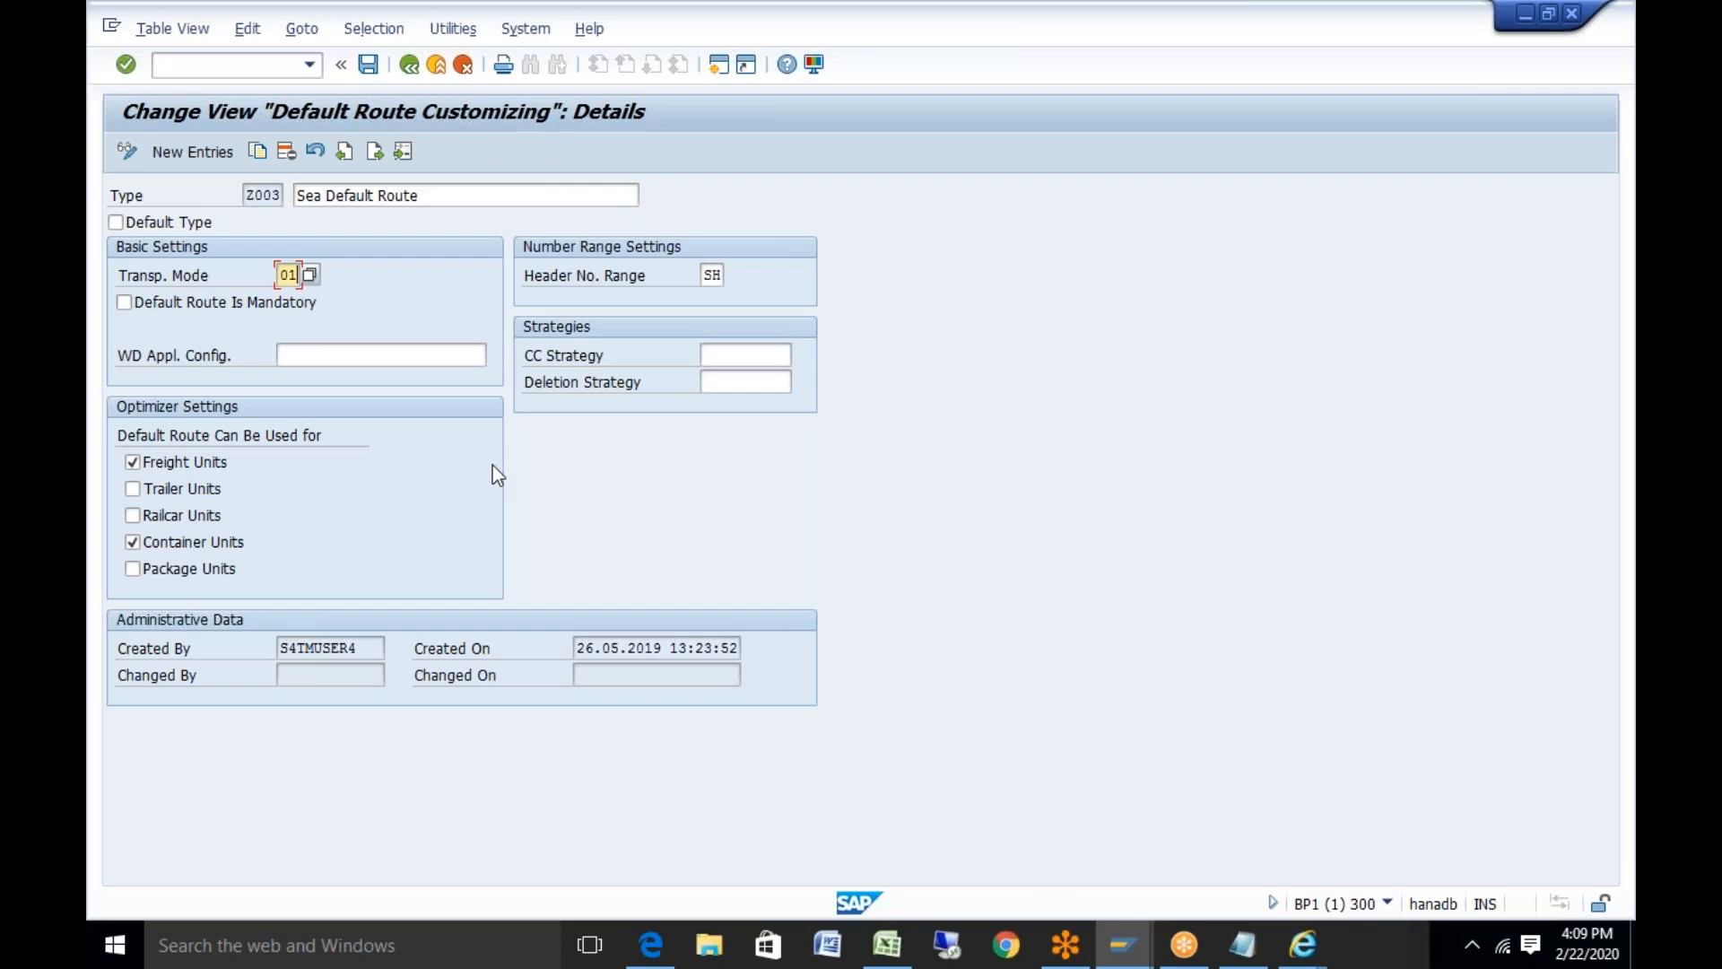
left_click(305, 195)
key("Delete")
key("Delete")
key("Delete")
key("BackSpace")
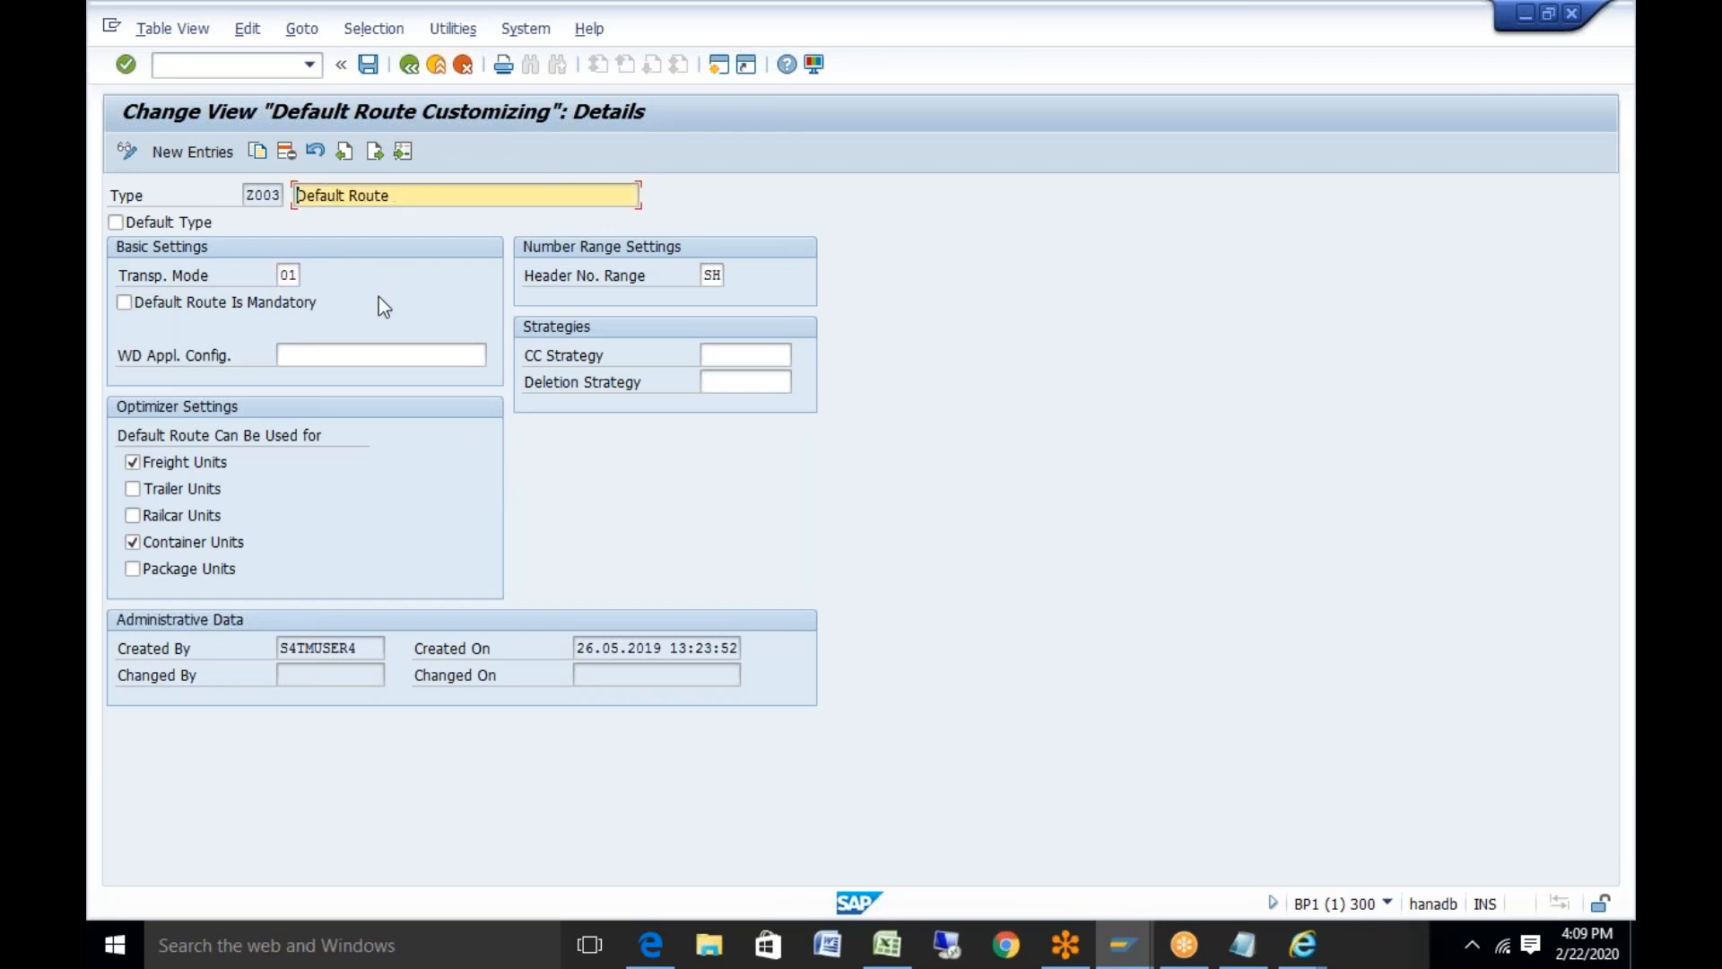
type("Road")
key("ctrl+s")
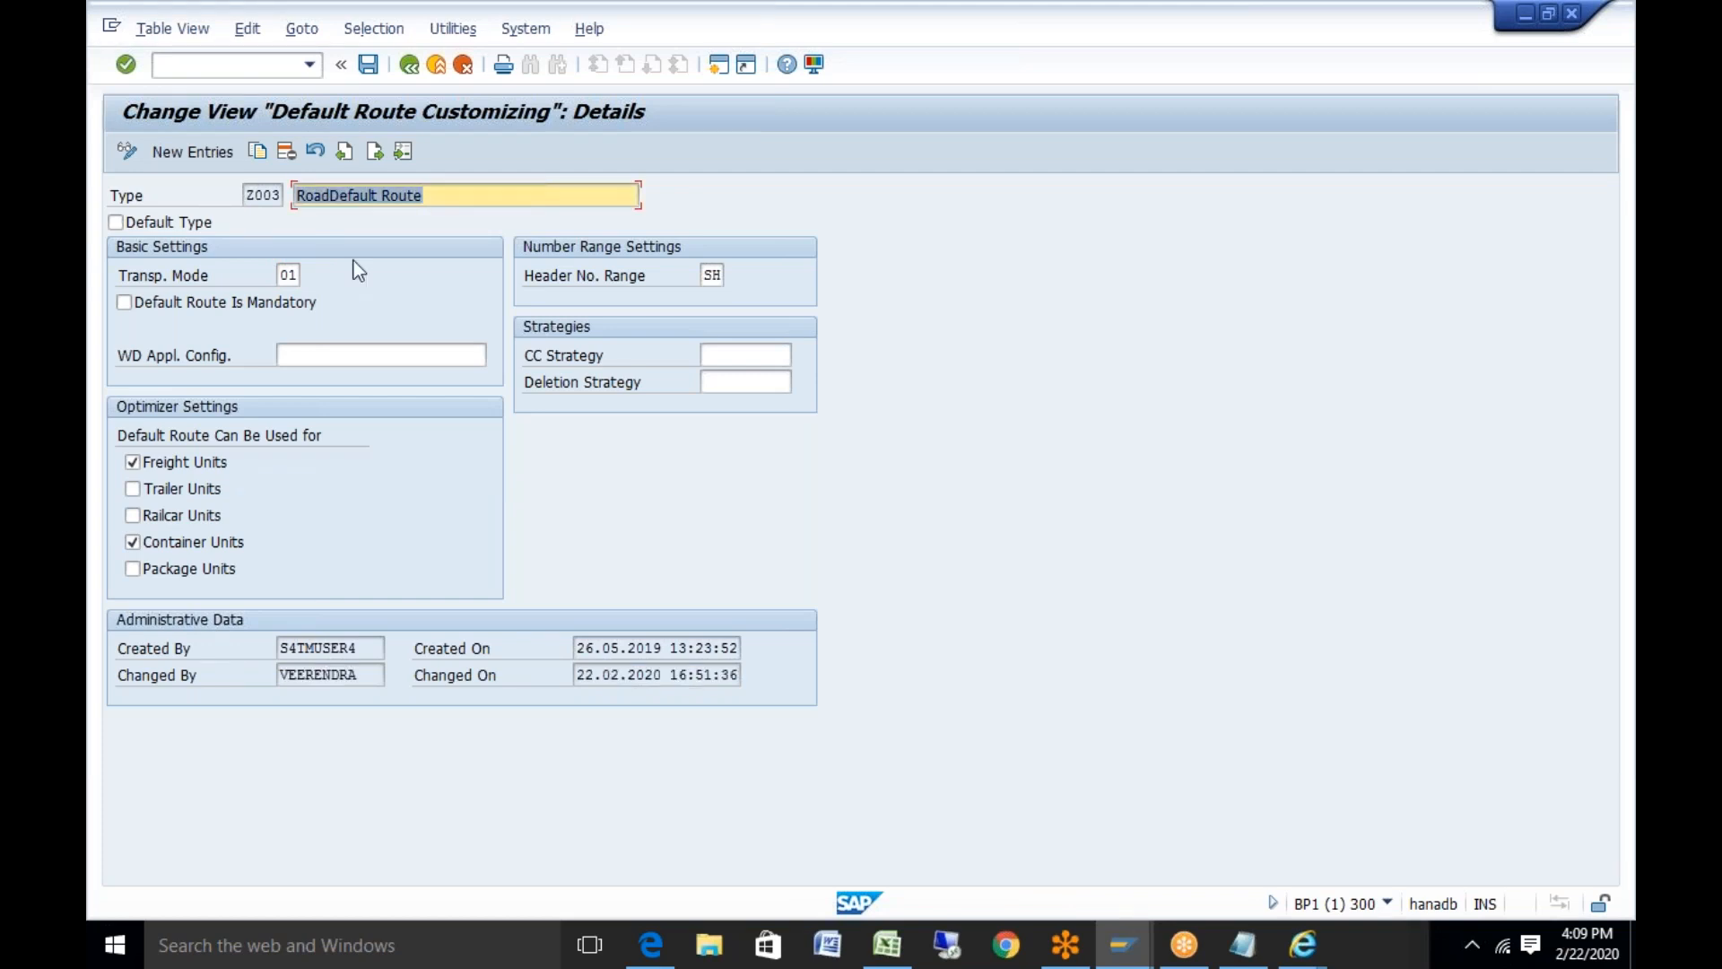
left_click(370, 63)
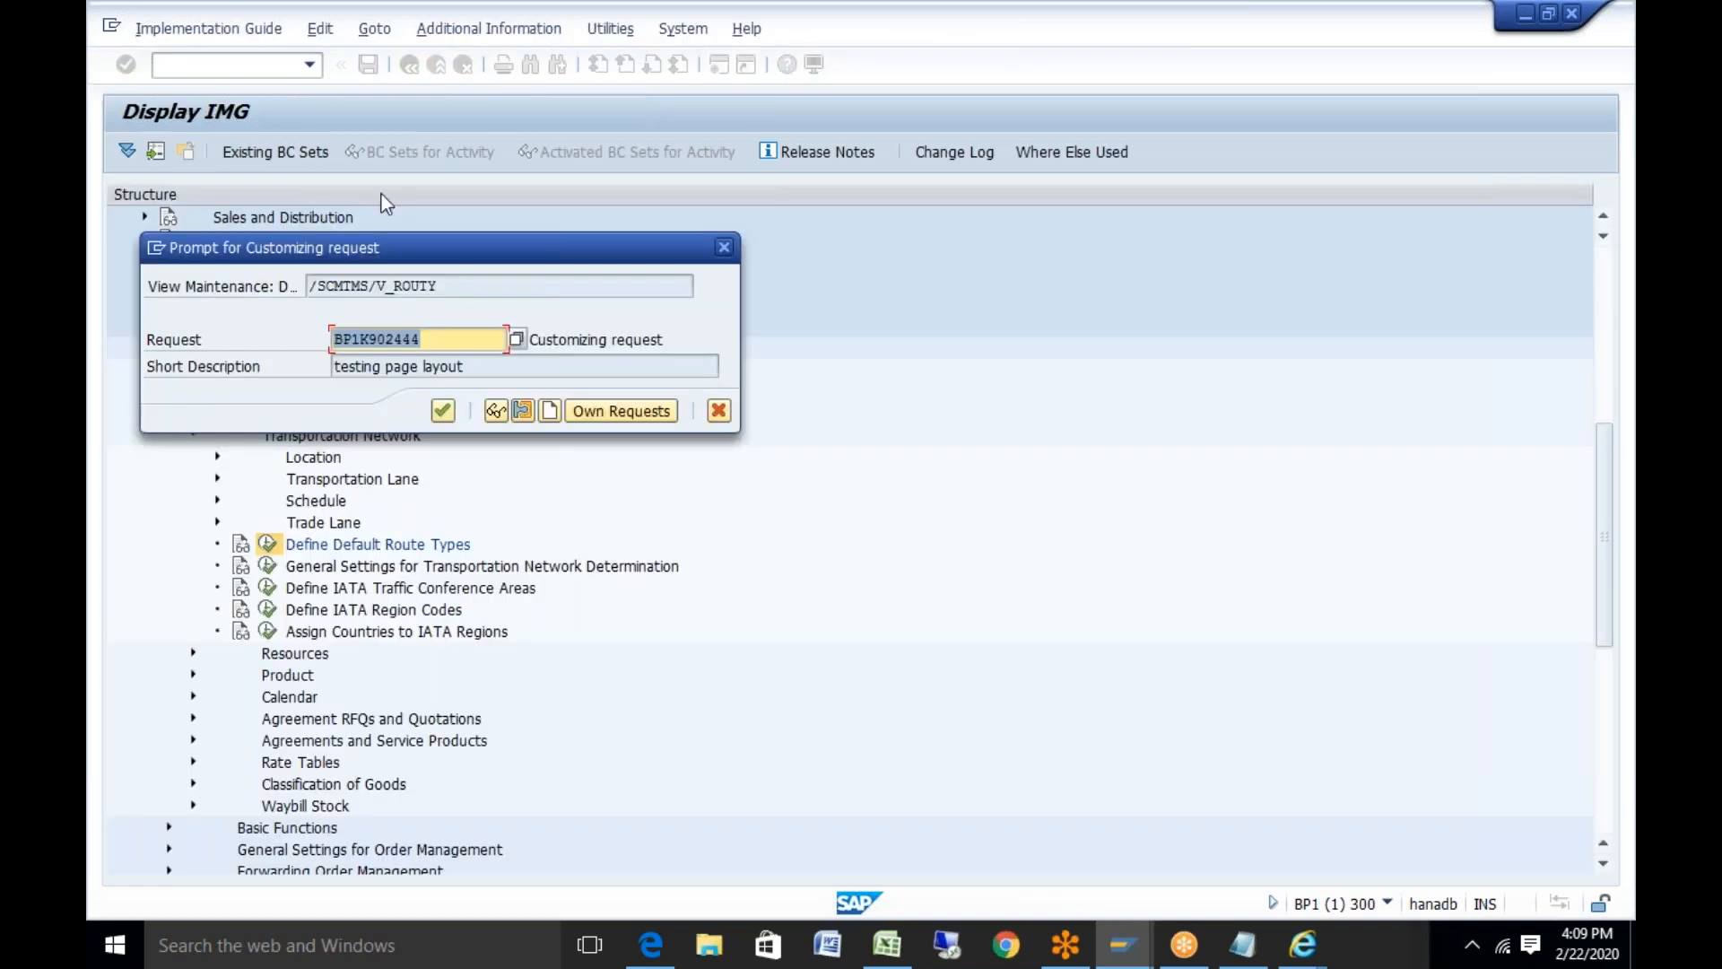
left_click(443, 410)
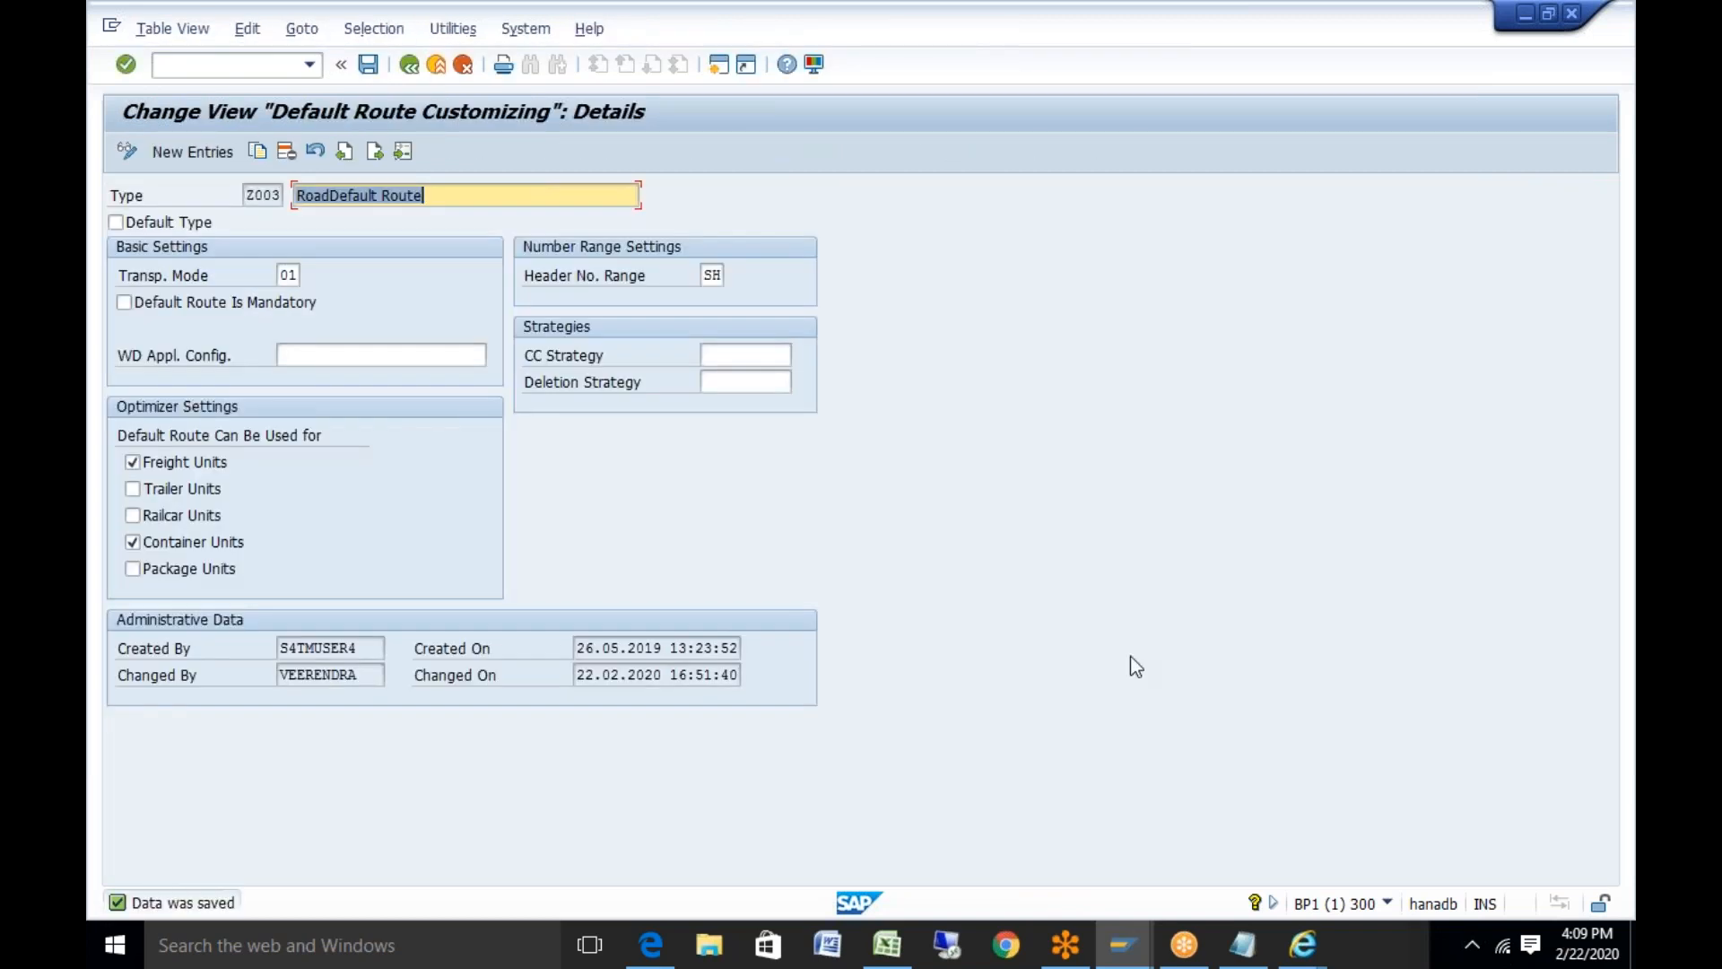
mouse_move(1305, 962)
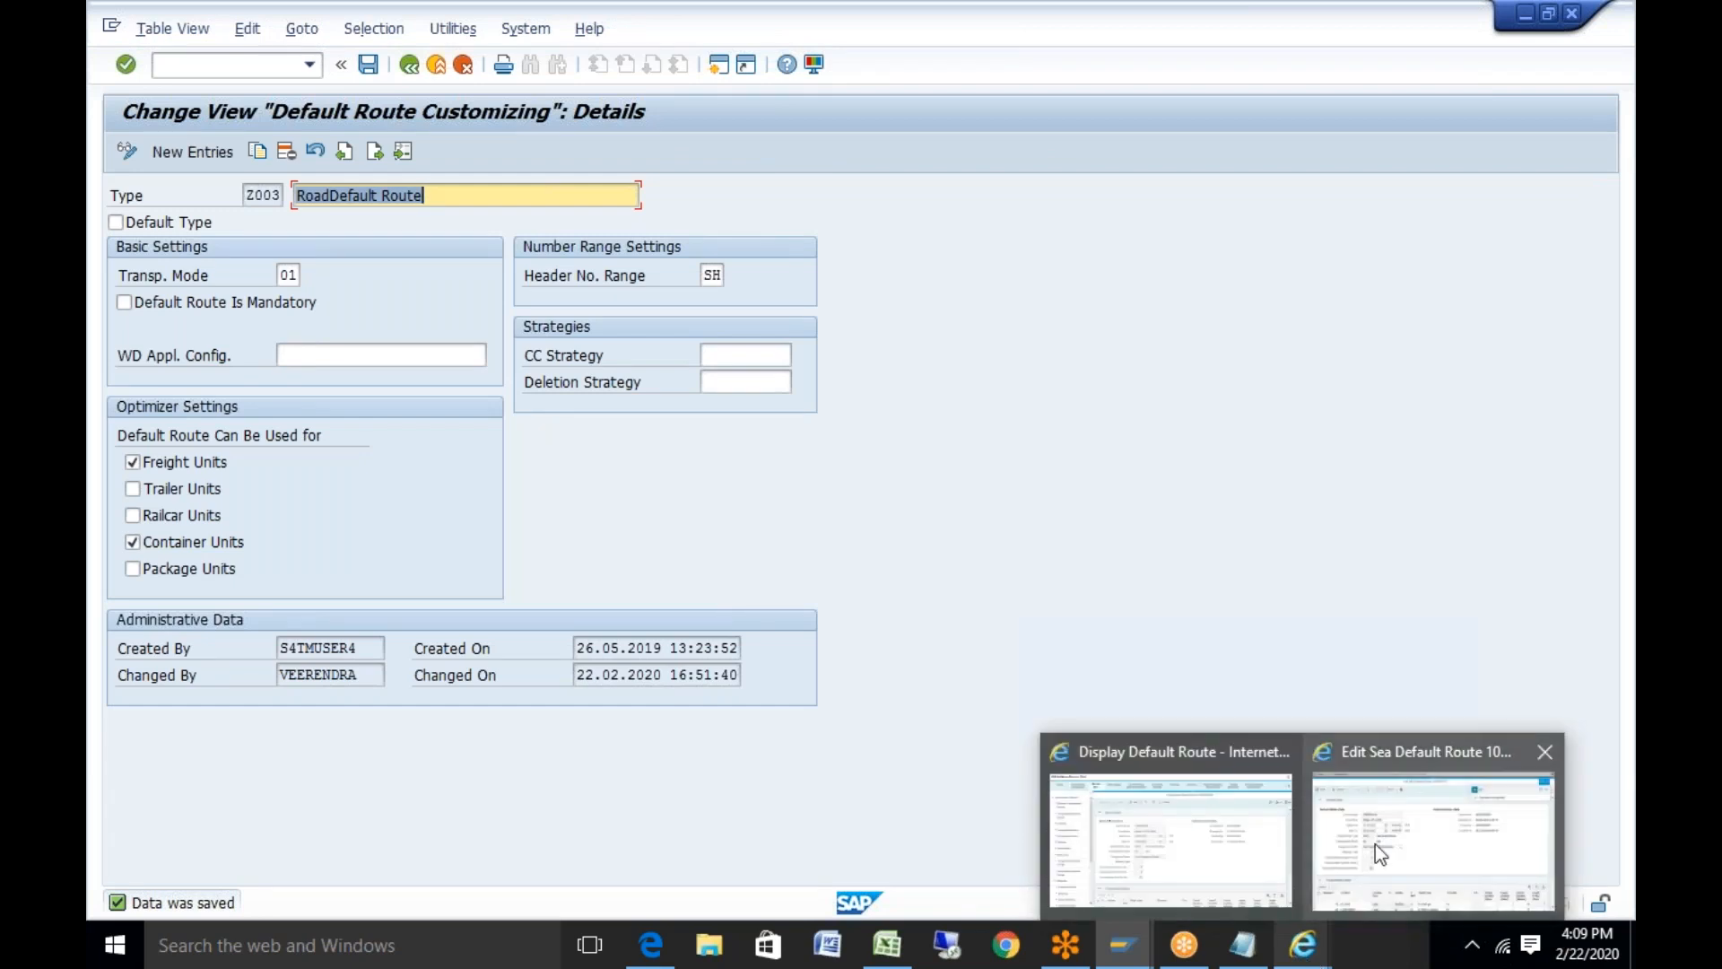
left_click(1433, 841)
left_click(488, 172)
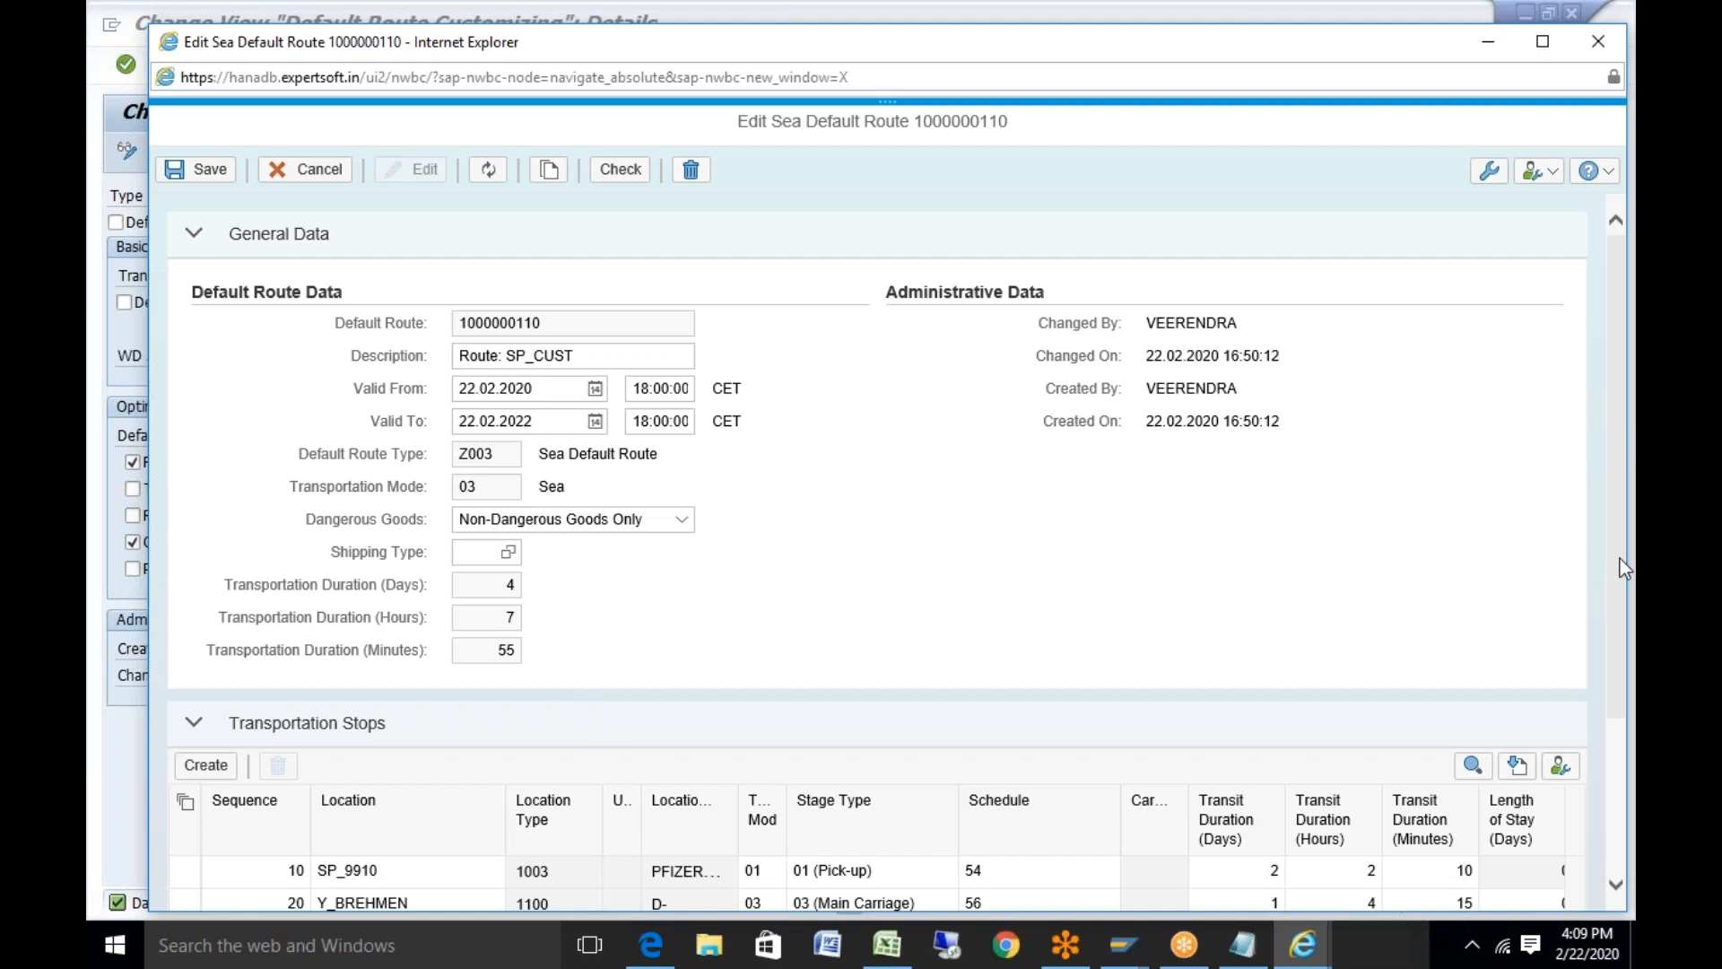
scroll(1620, 558, "down", 3)
double_click(999, 647)
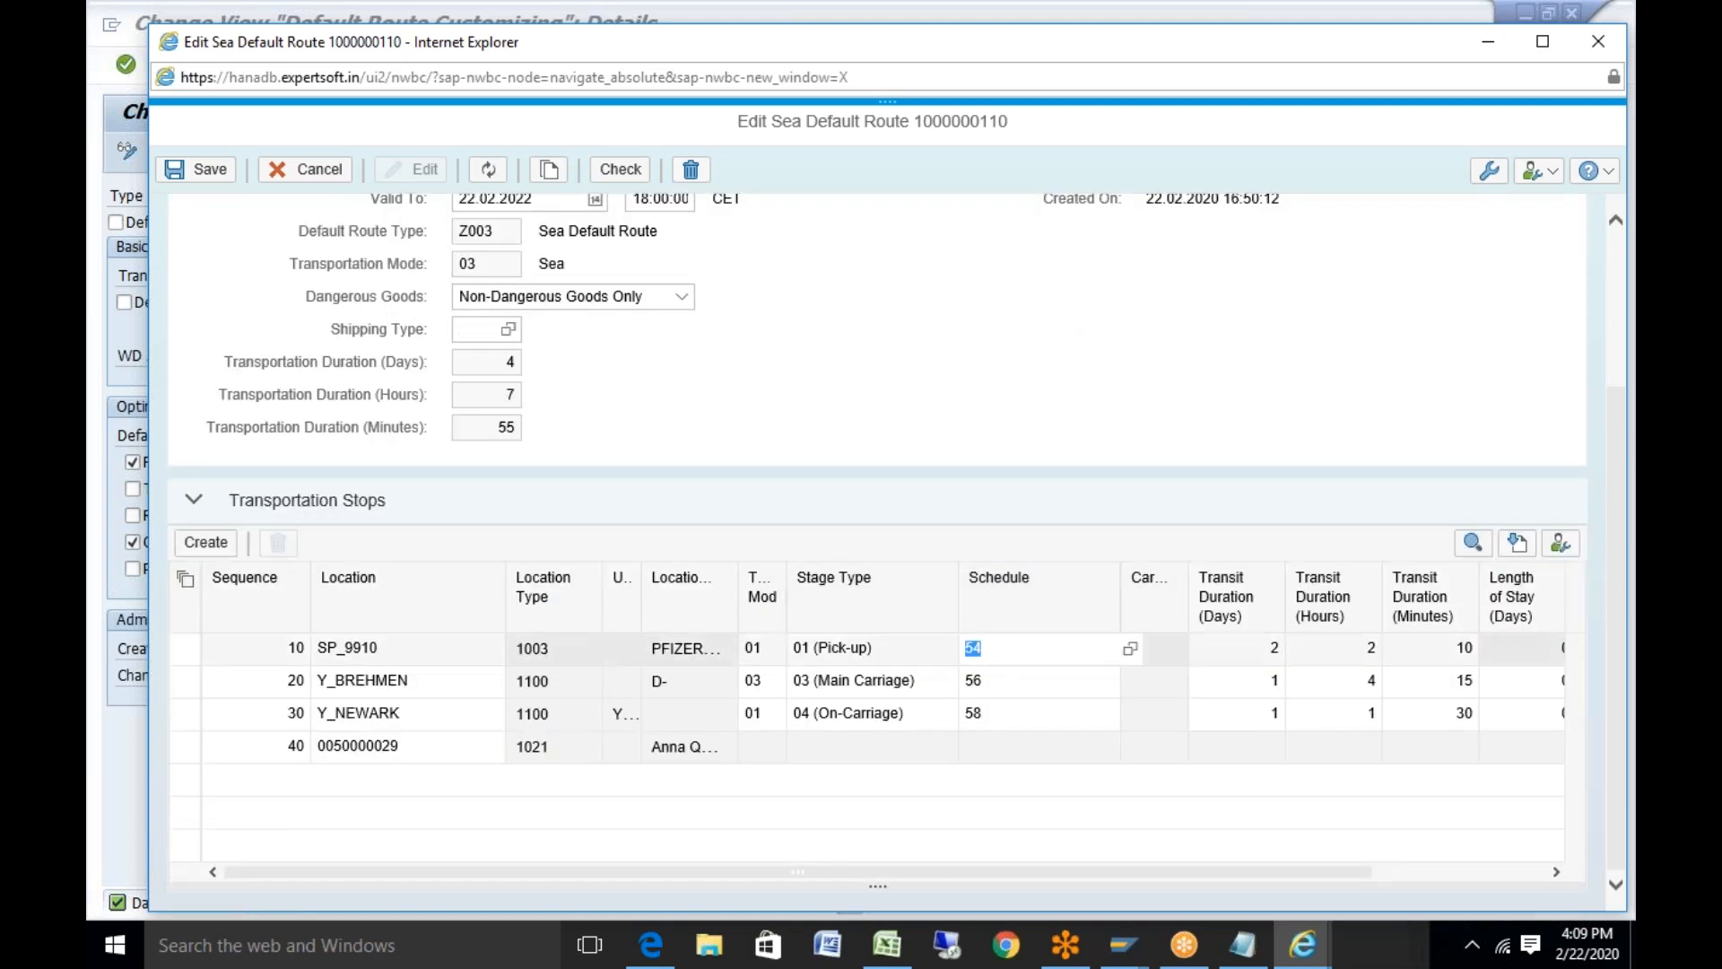
key("BackSpace")
double_click(1003, 680)
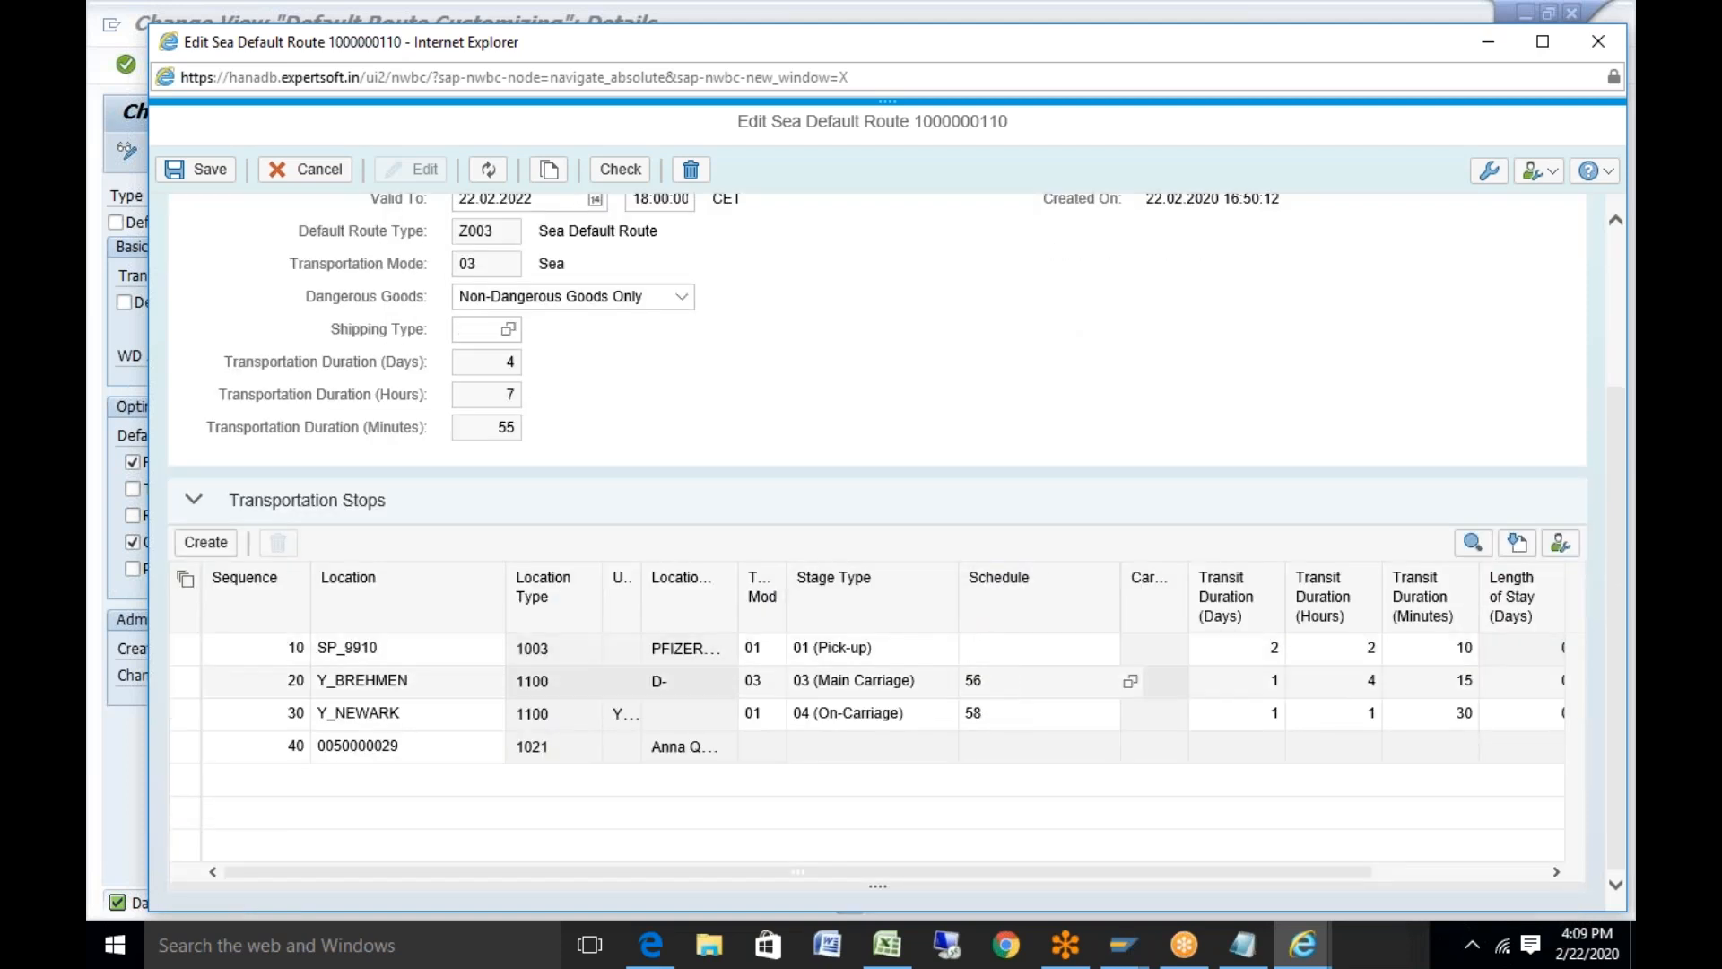
key("BackSpace")
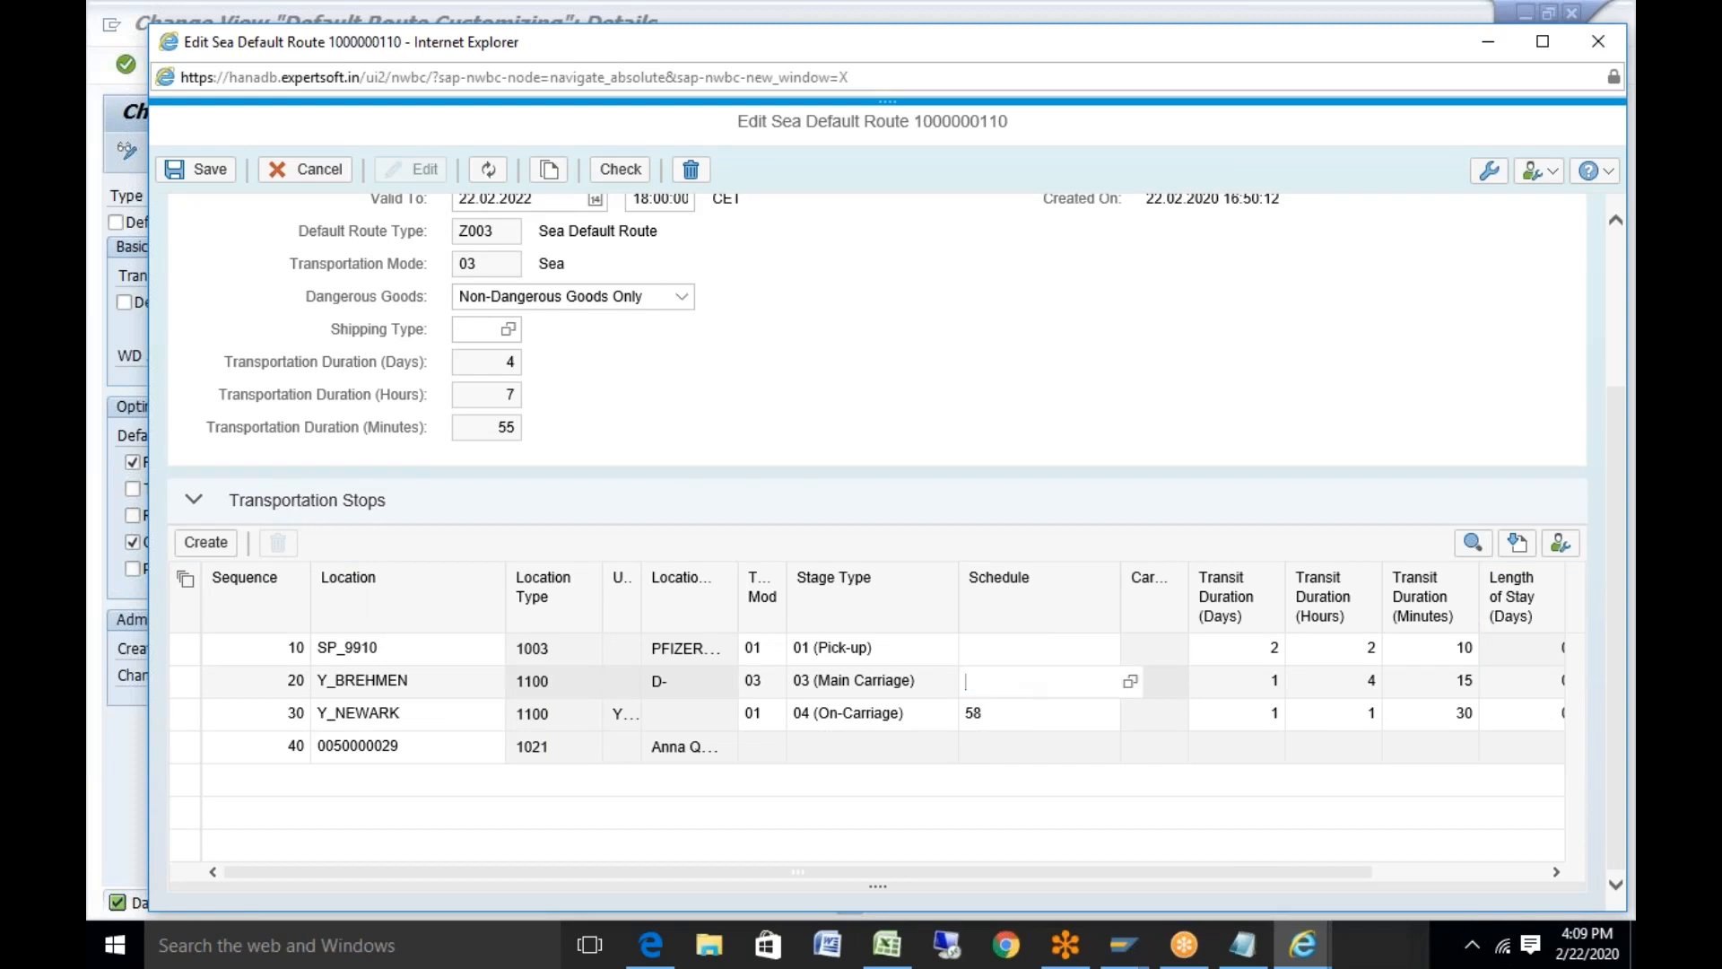
double_click(999, 713)
key("BackSpace")
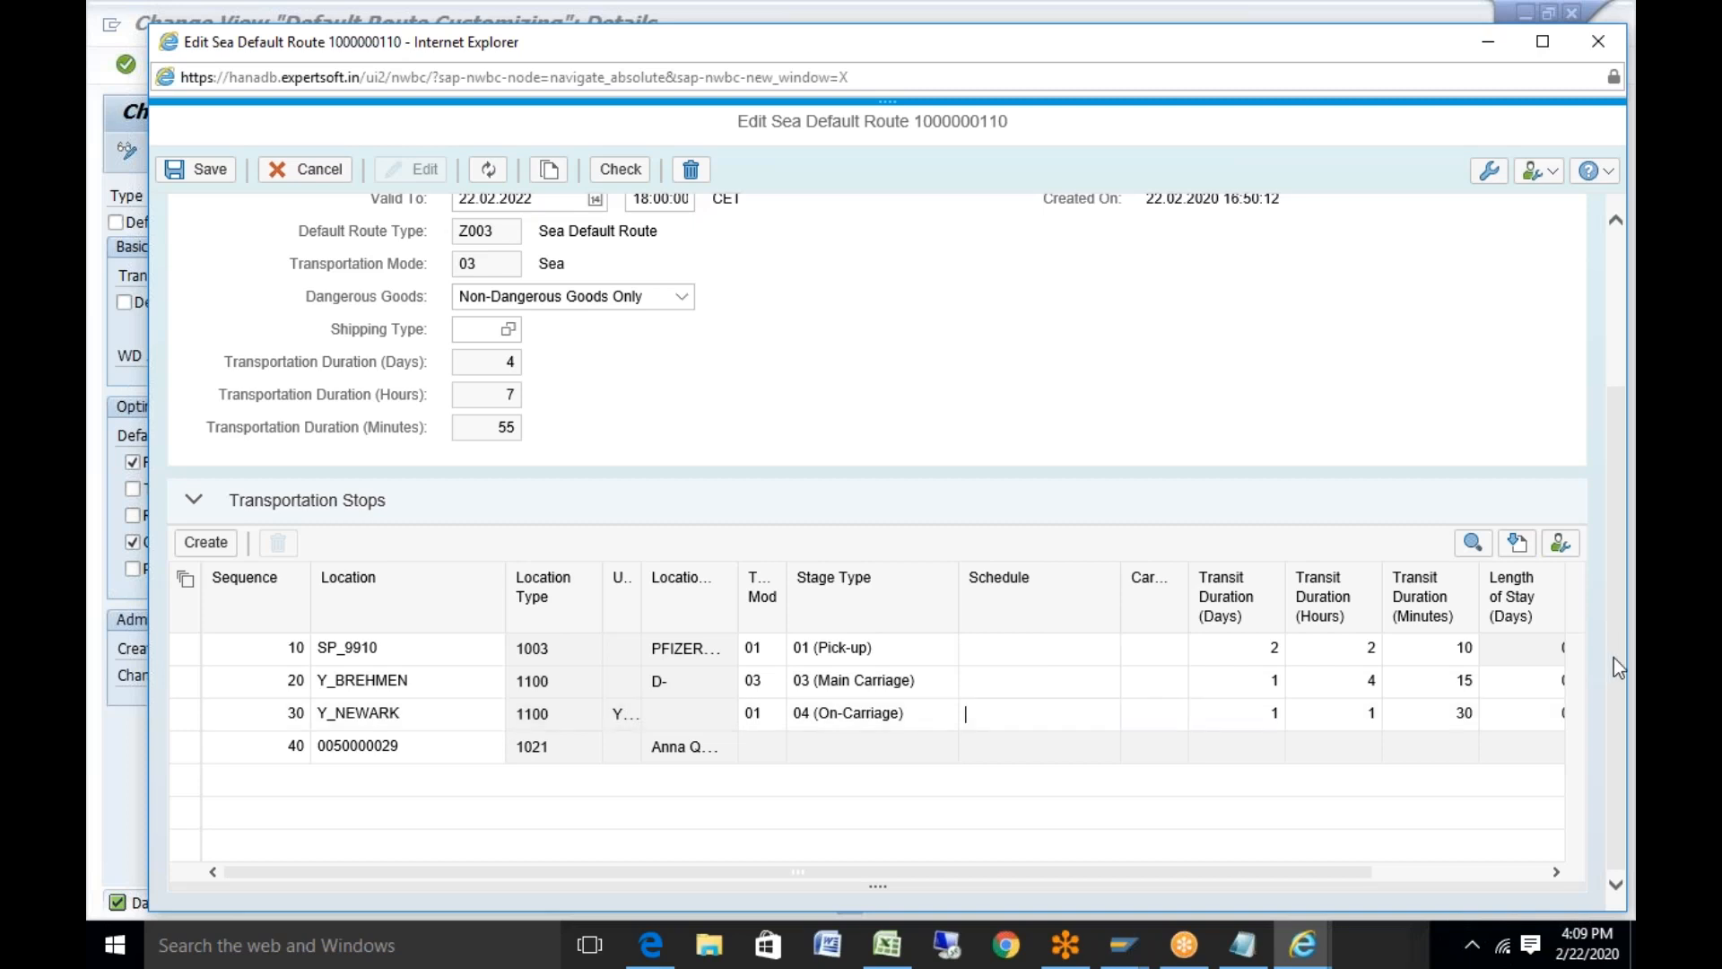
scroll(1612, 545, "up", 3)
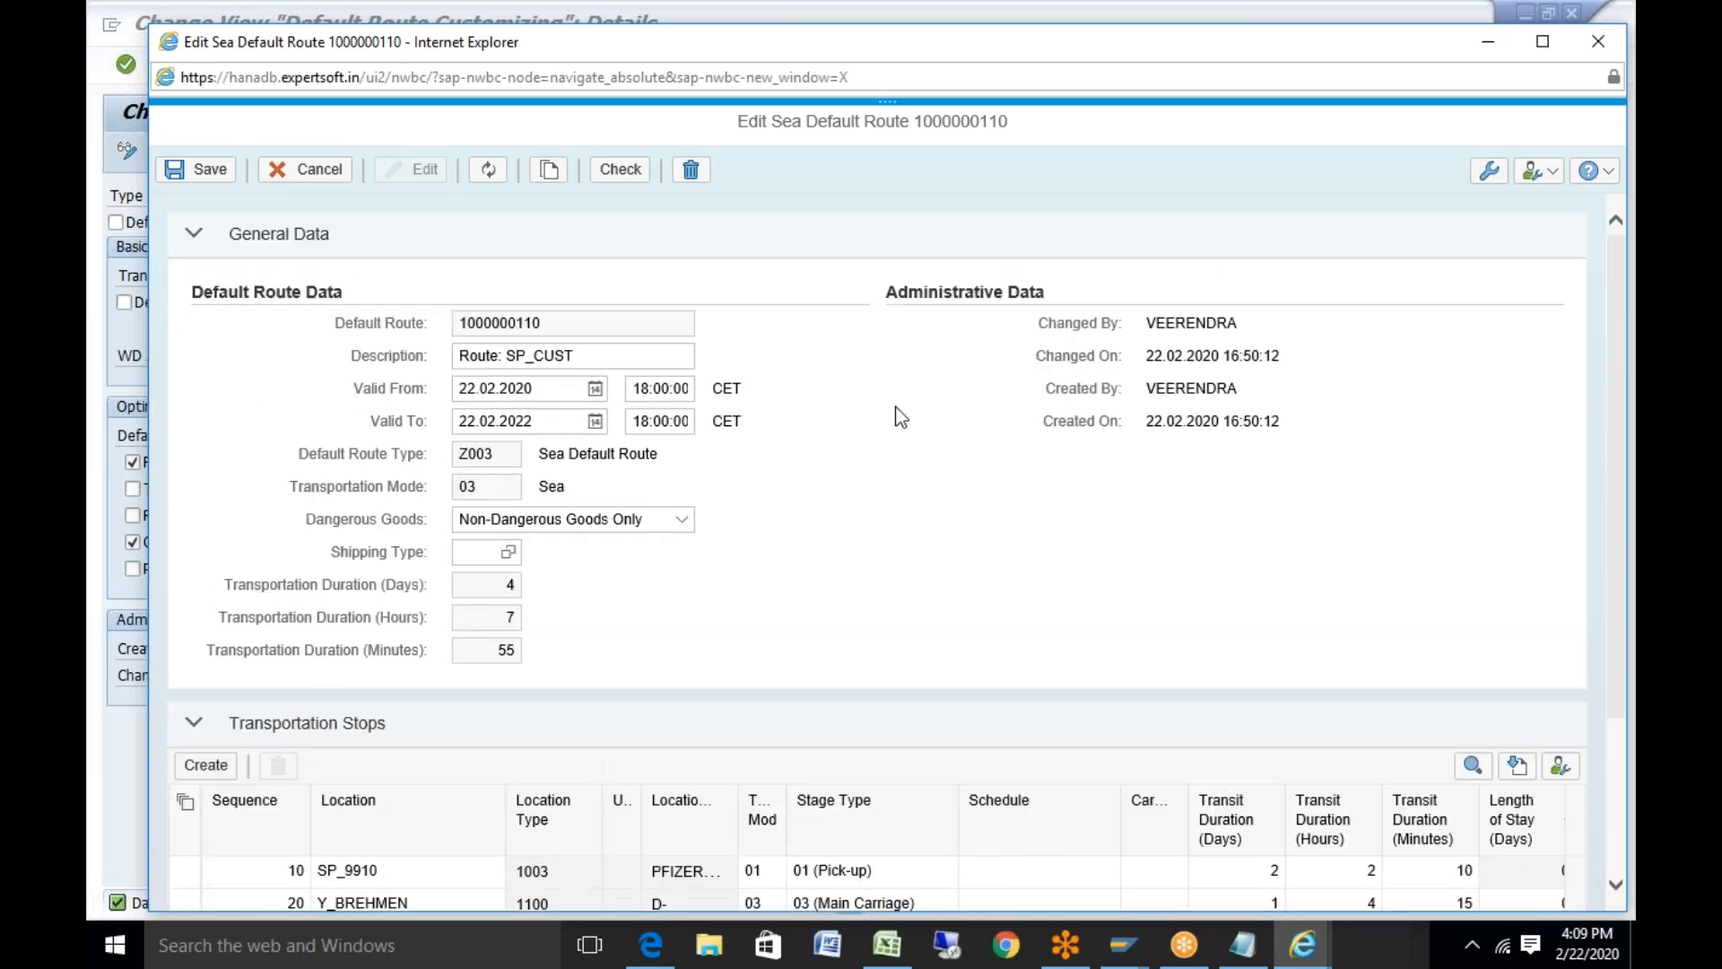
left_click(210, 170)
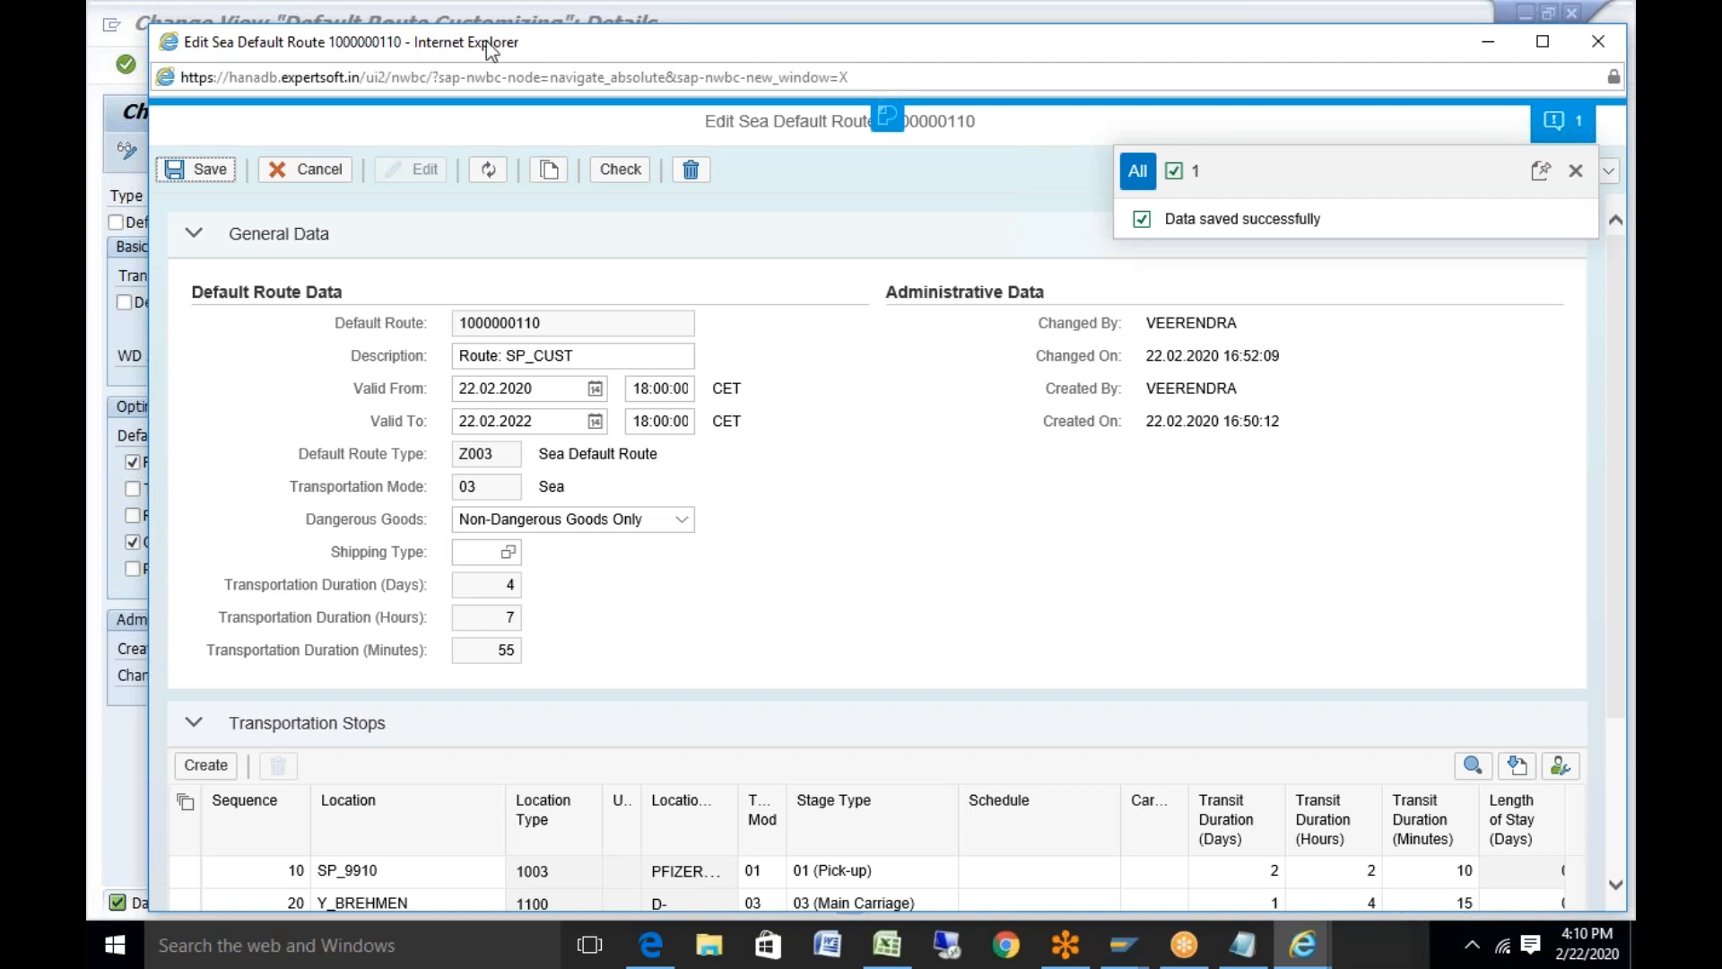
left_click_drag(486, 45, 503, 341)
left_click(1614, 339)
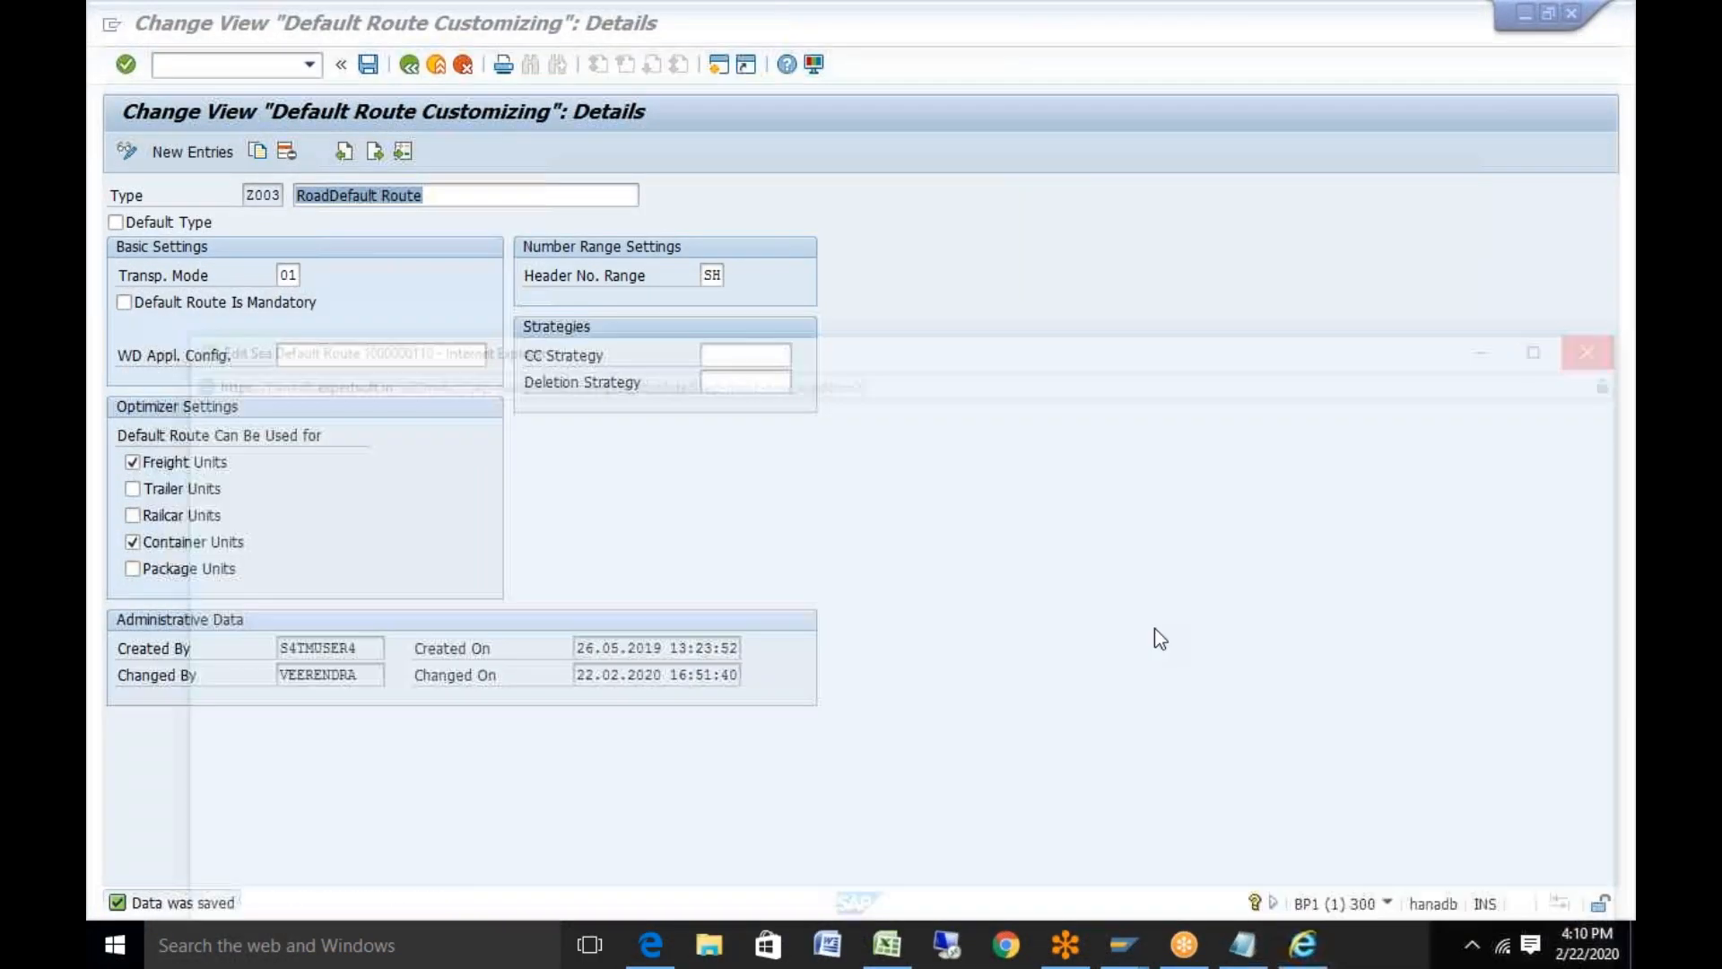
left_click(1304, 946)
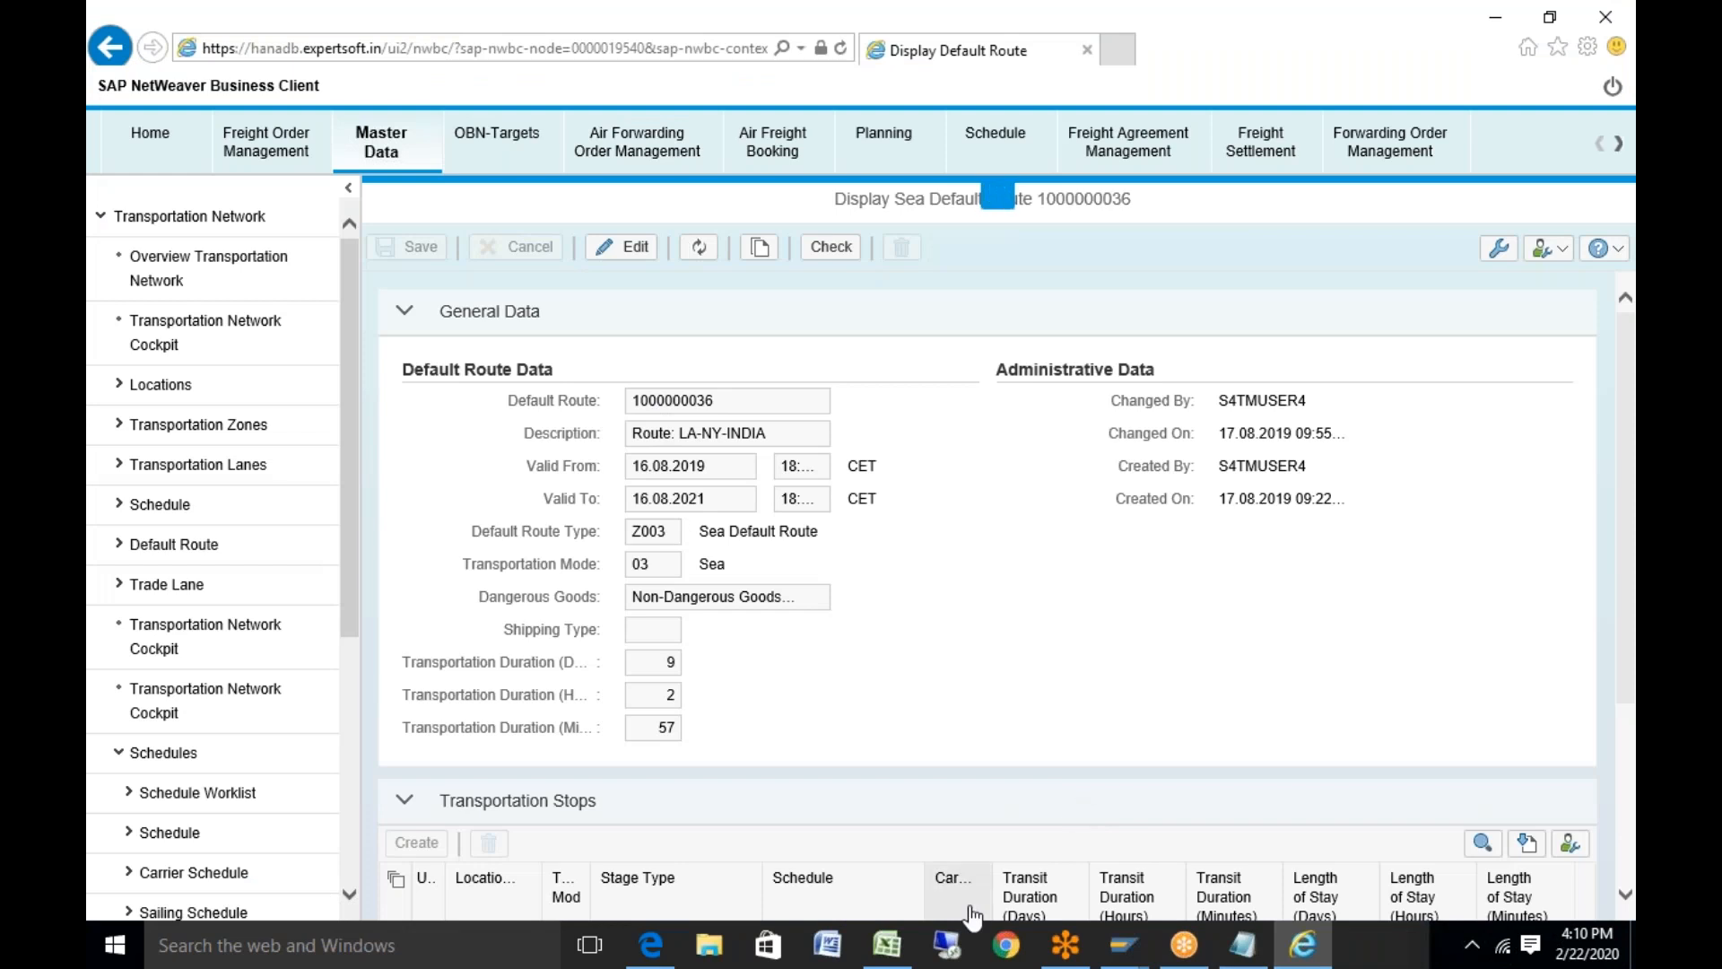
left_click(887, 952)
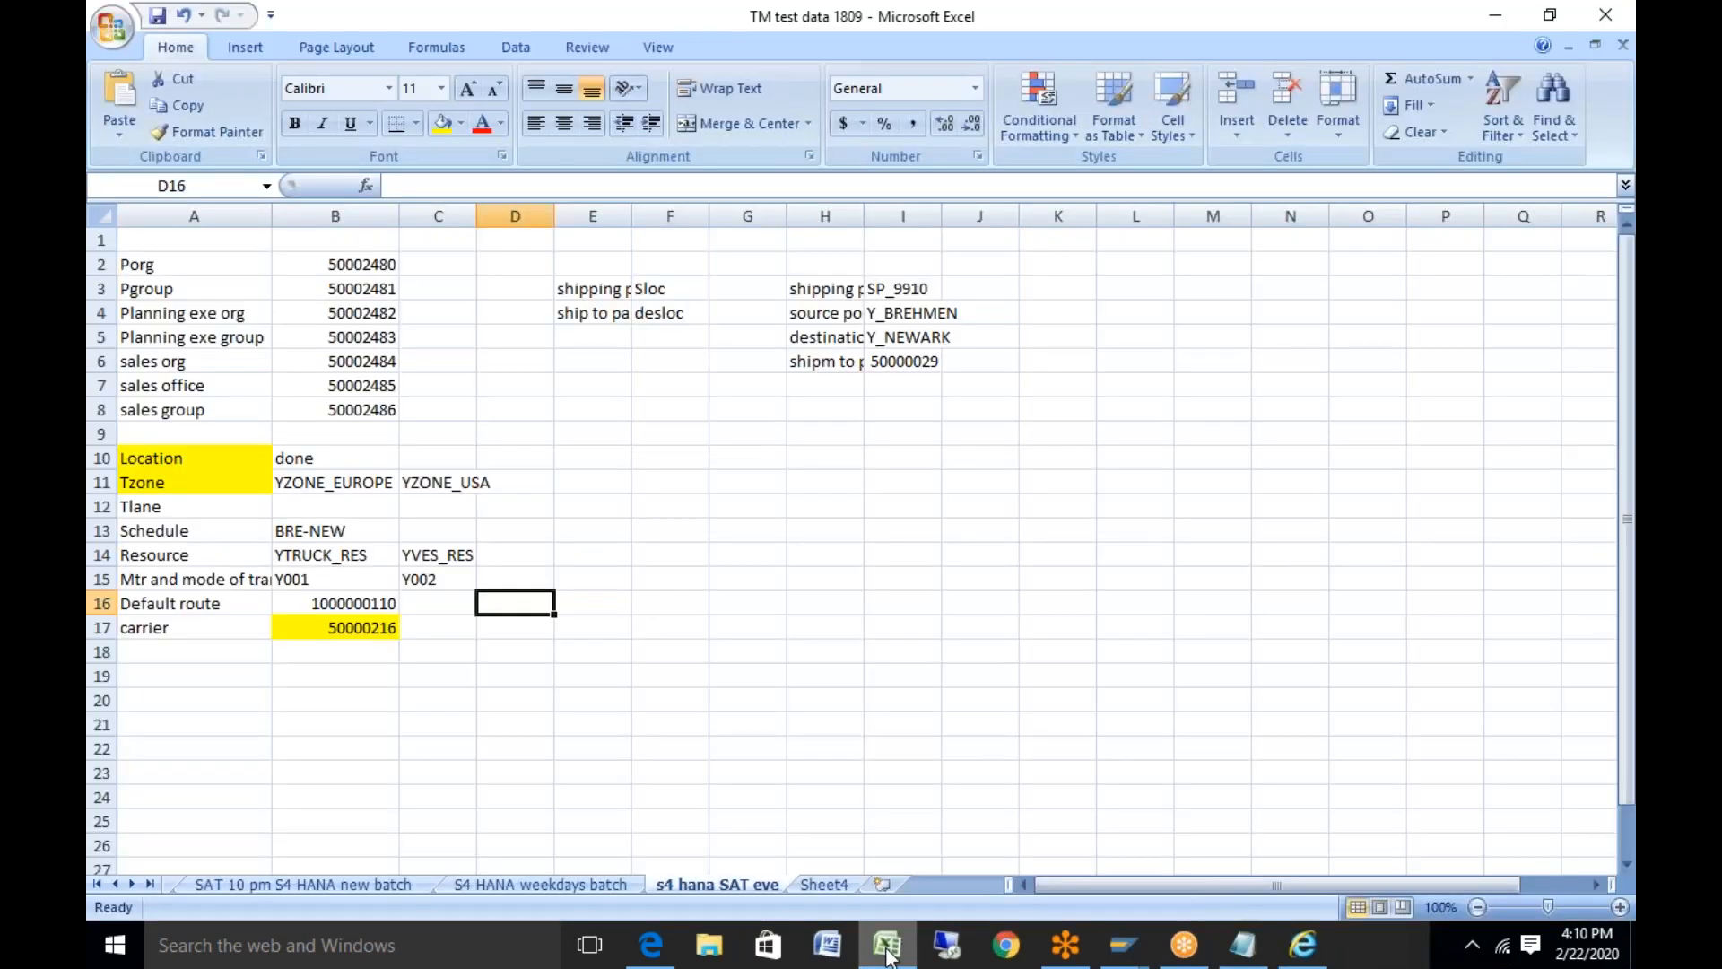
left_click(889, 957)
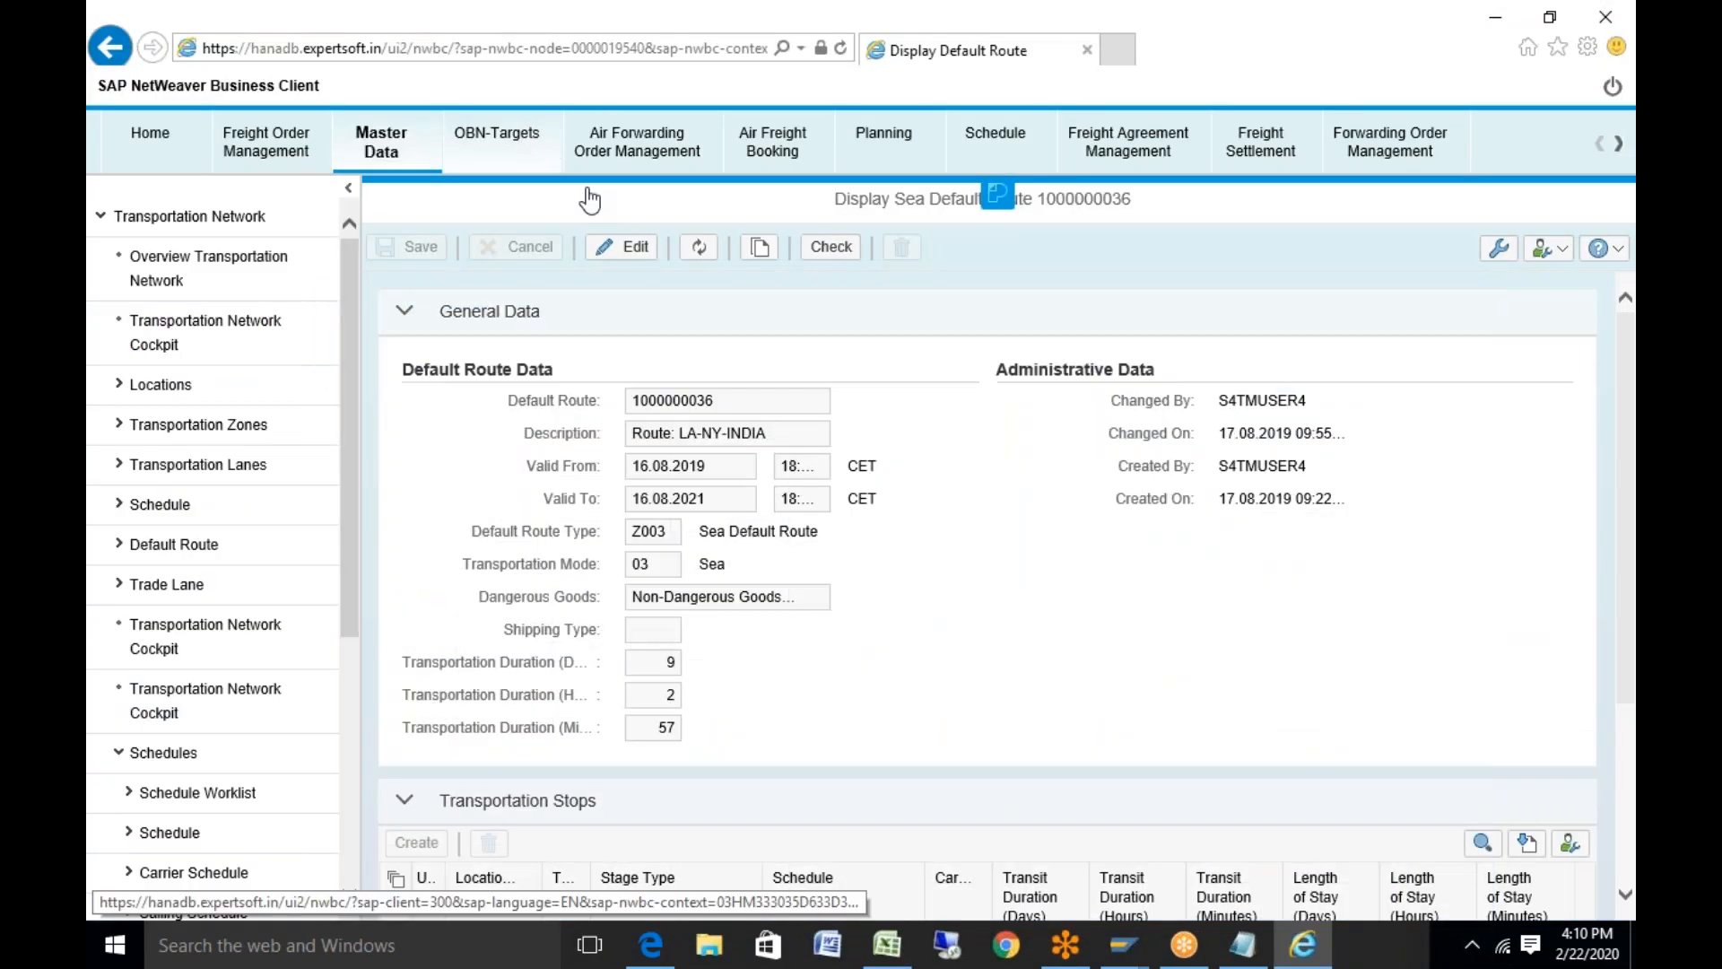
left_click(628, 247)
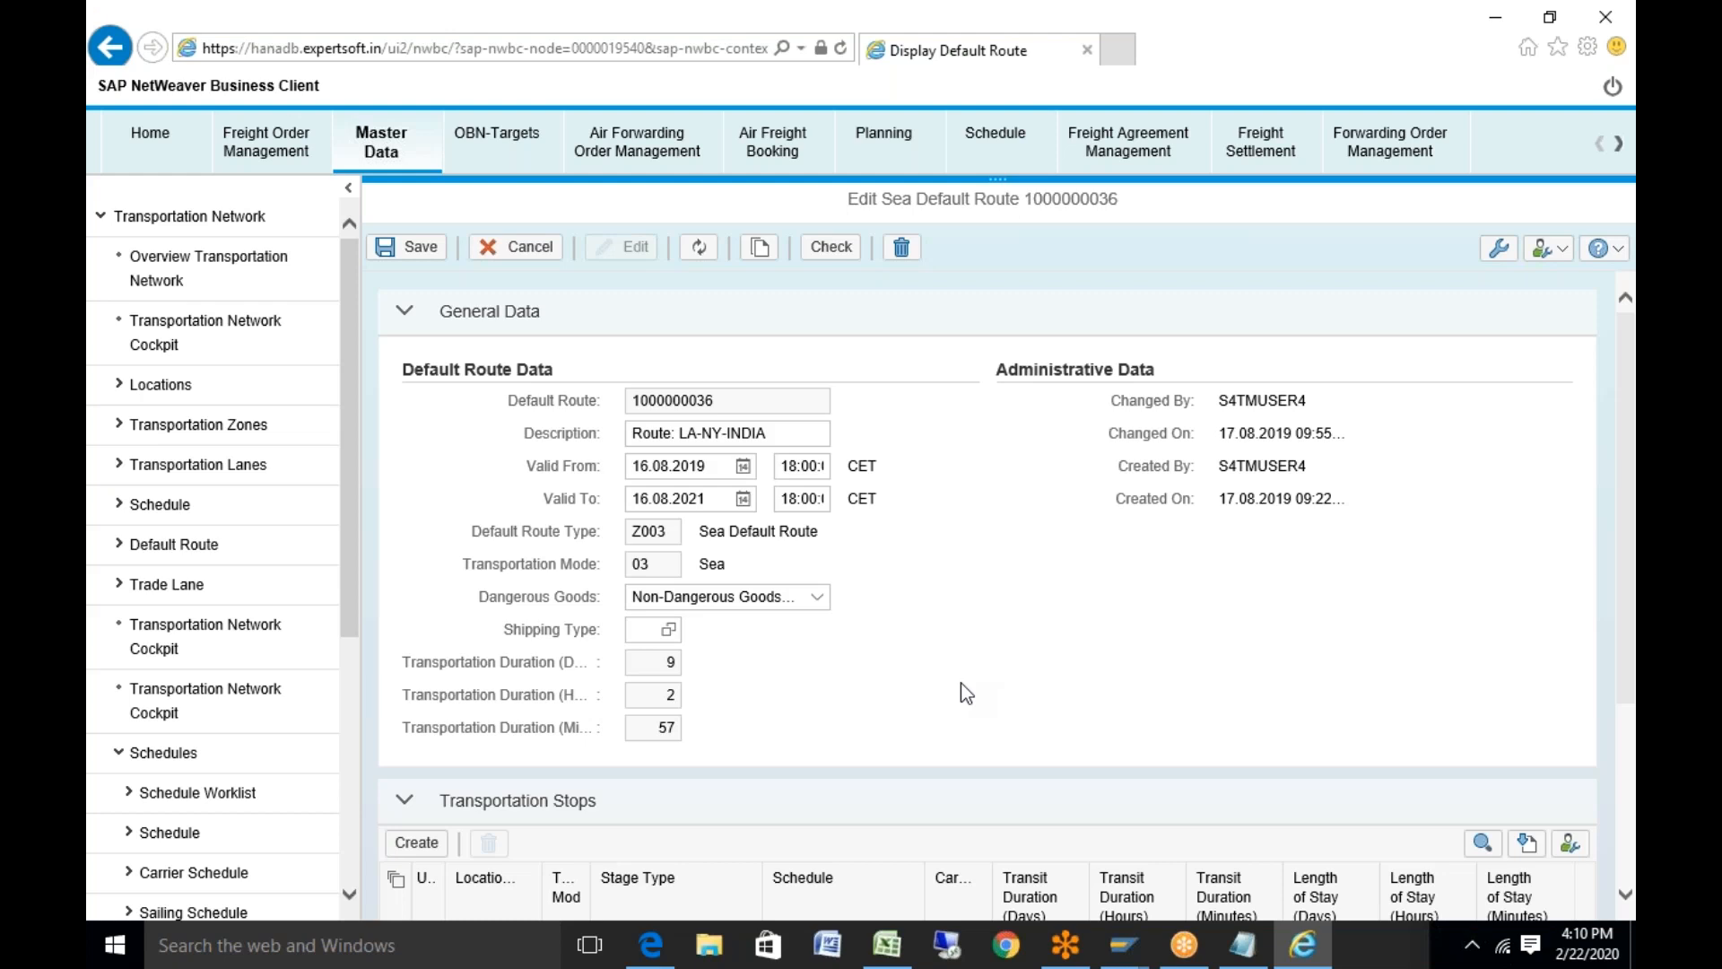
left_click(753, 440)
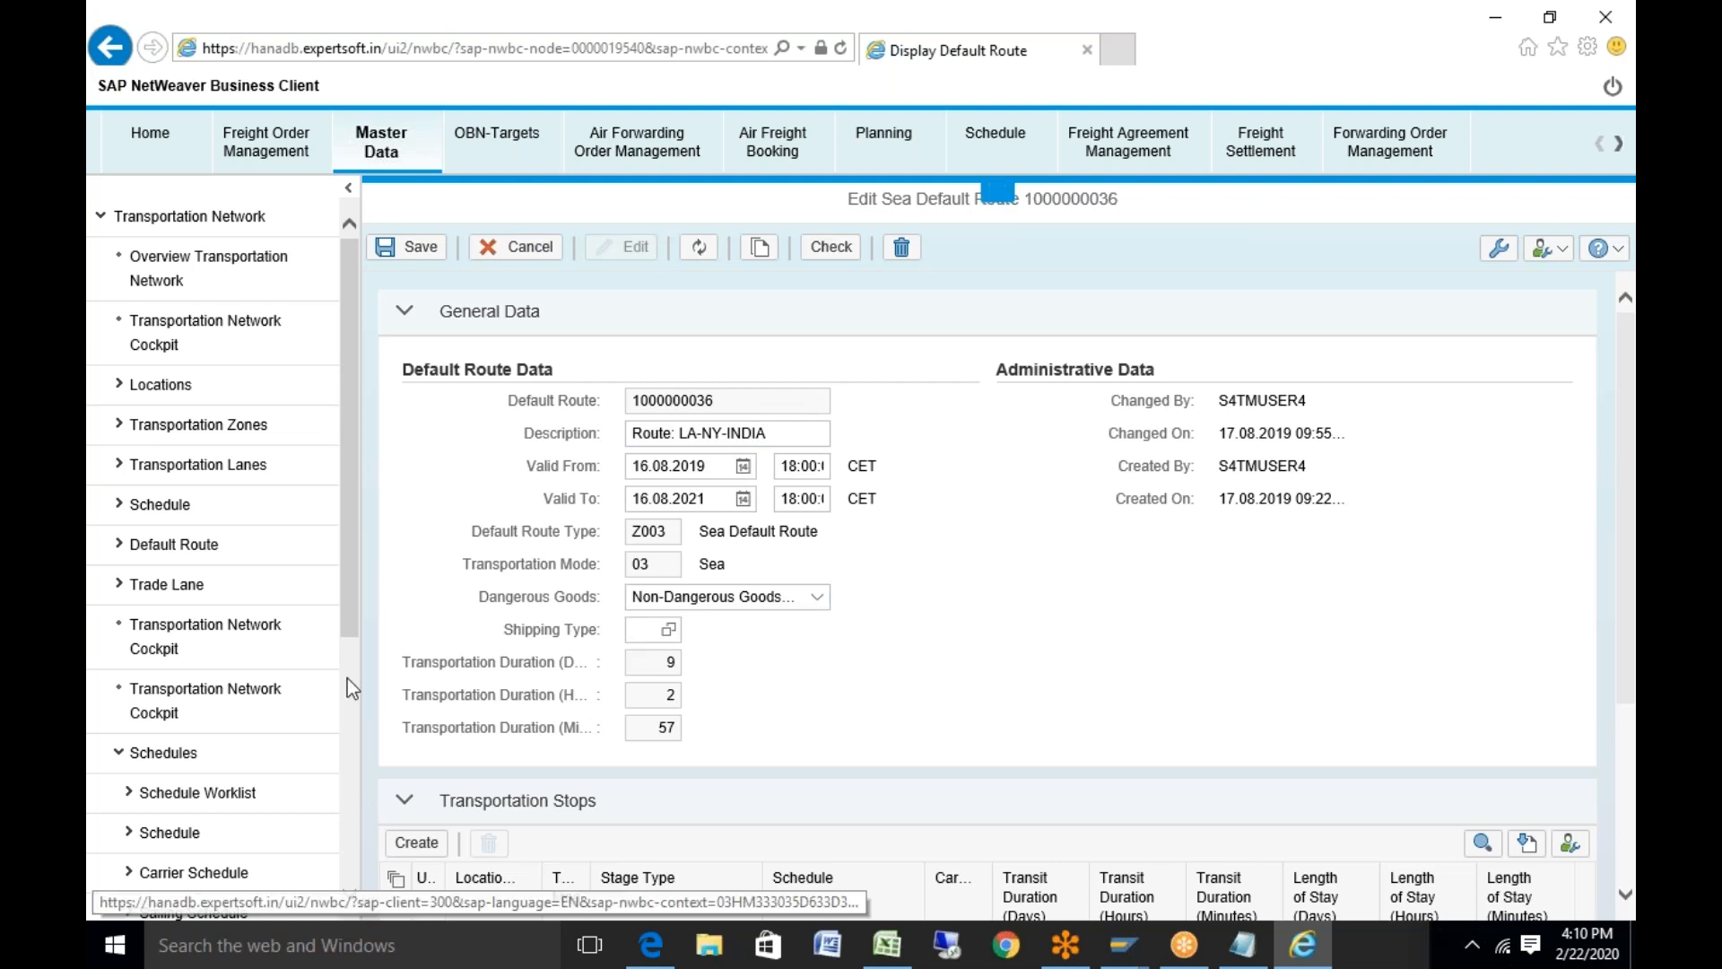
left_click_drag(355, 595, 343, 777)
Create a new default route of type Z003 RoadDefault Route with transport mode 01 Road
left_click(244, 687)
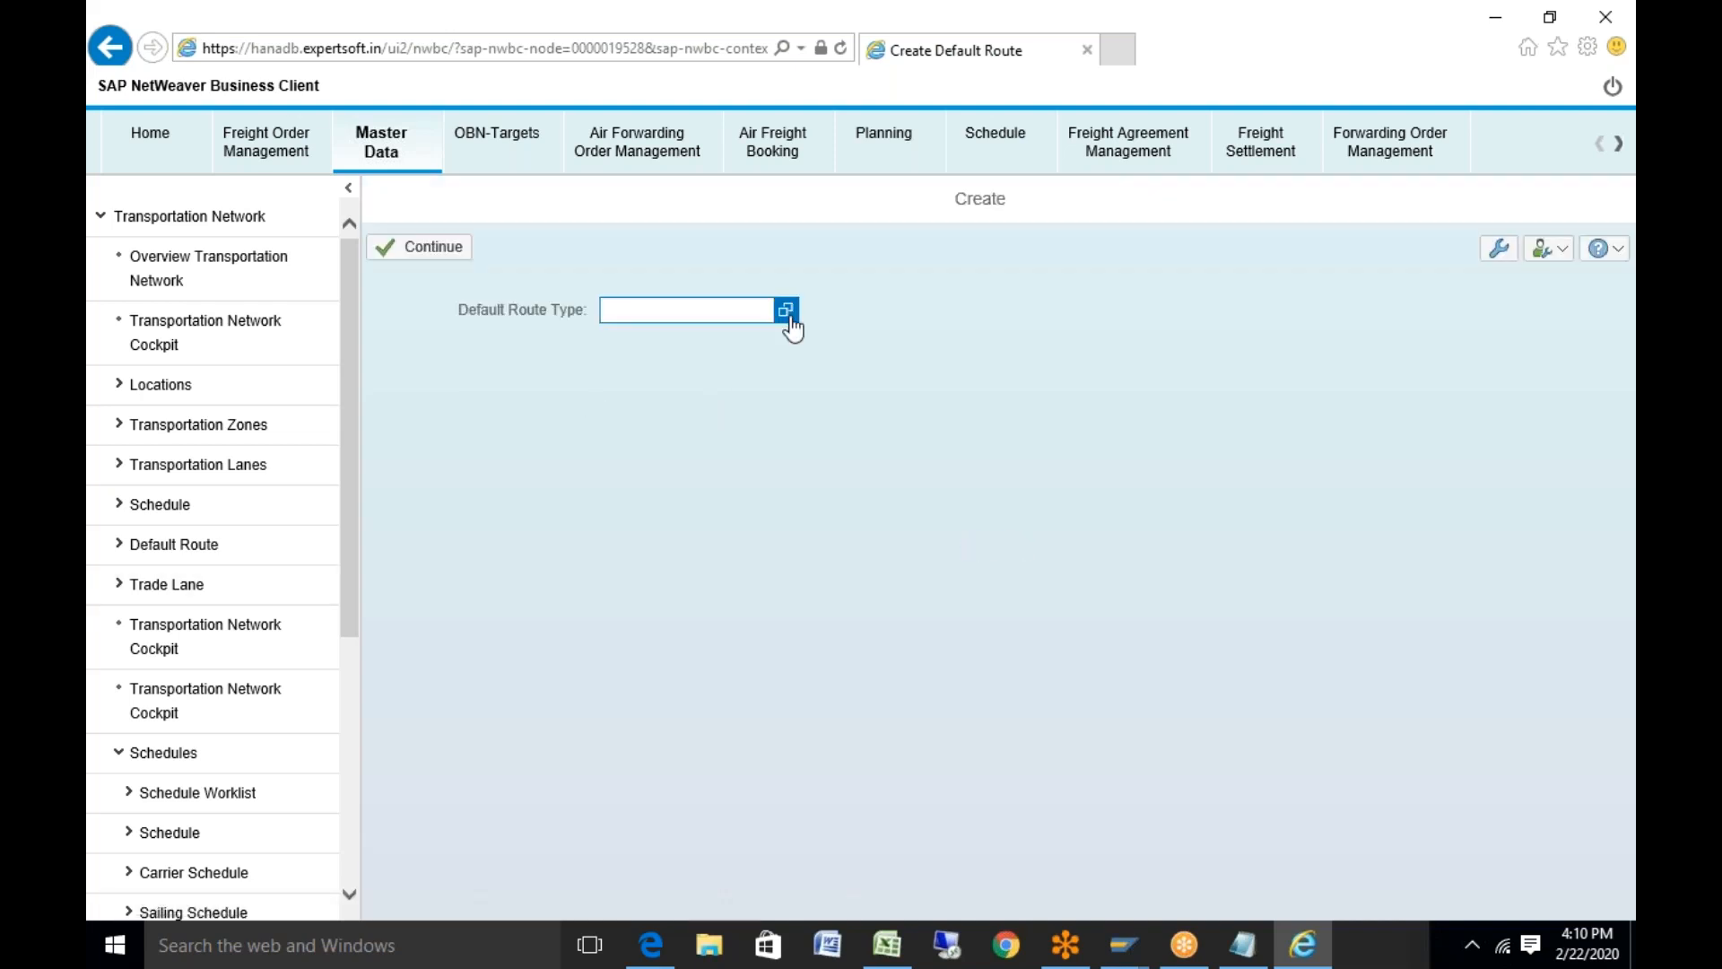
left_click(788, 313)
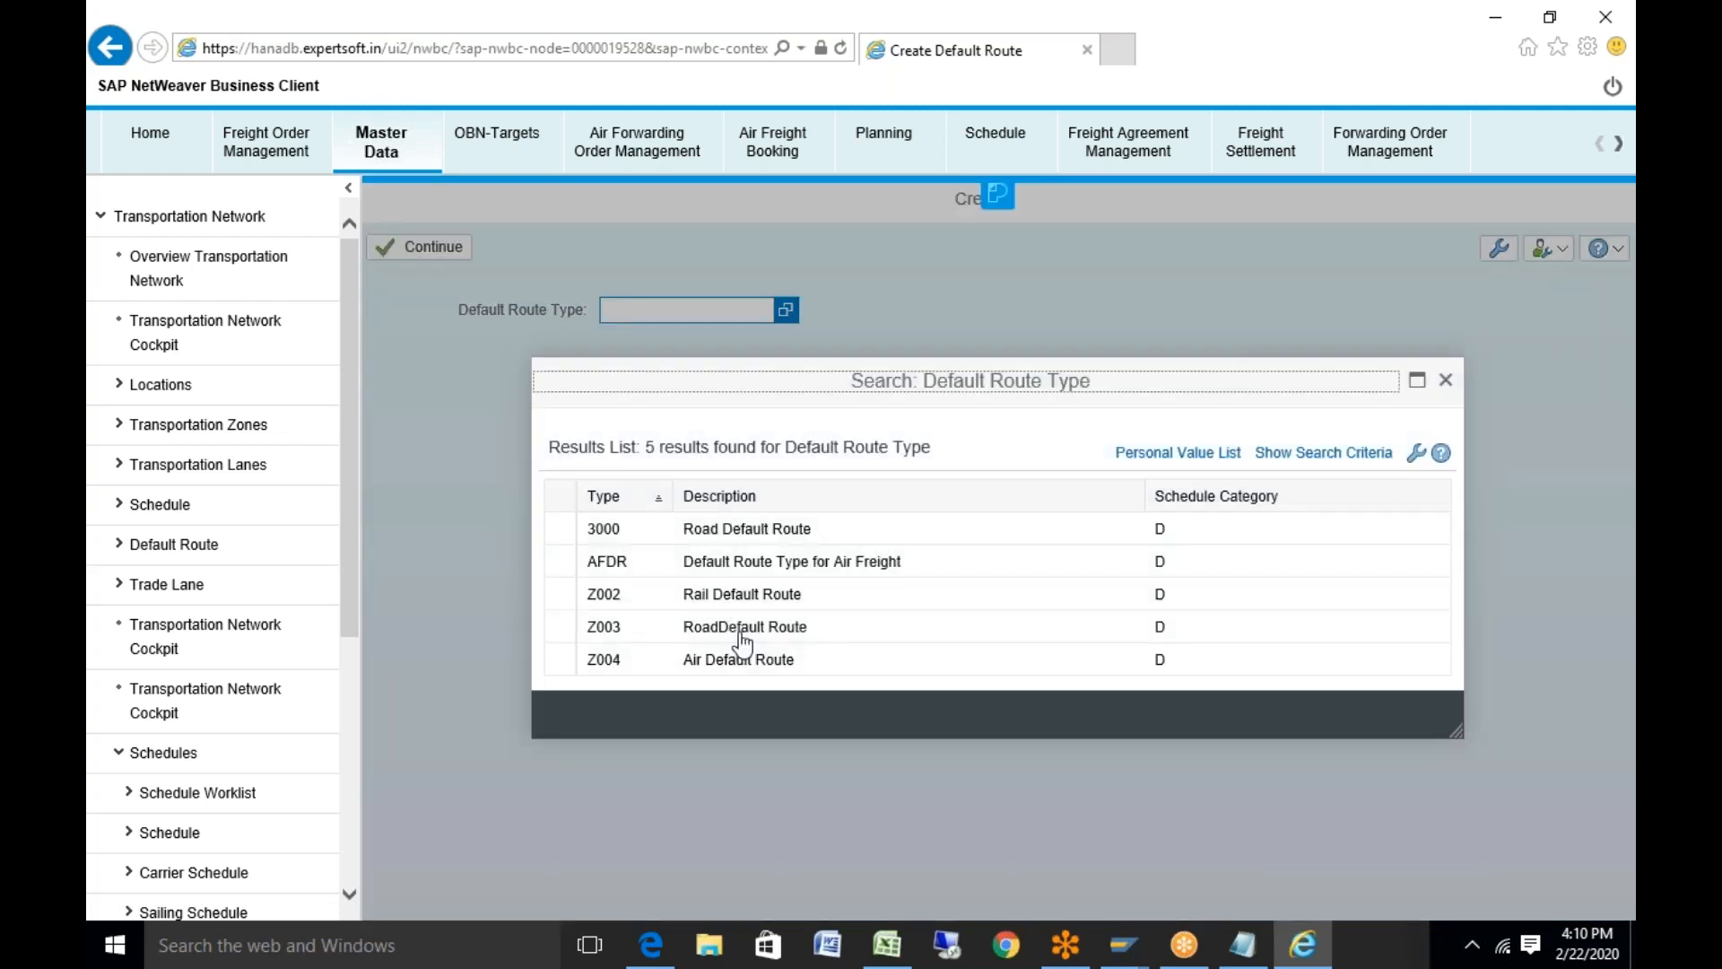
left_click(740, 631)
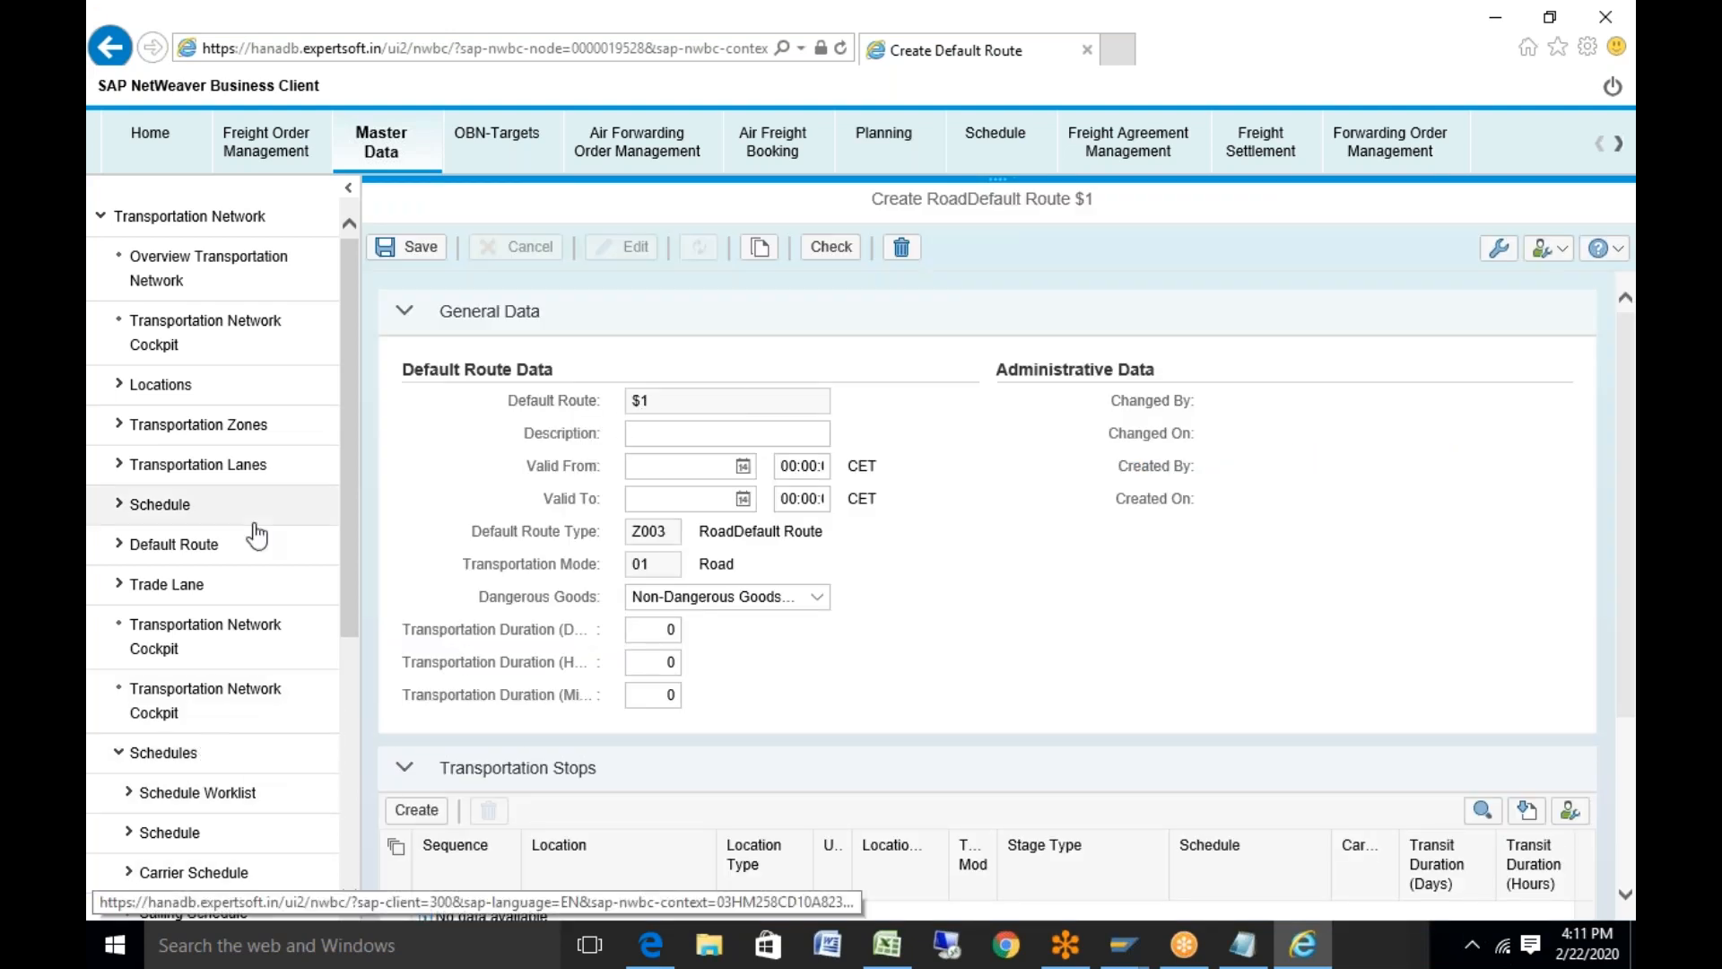
Create a type 3000 Road Default Route described as 'Default route' with empty stop 10, window maximized
left_click(203, 561)
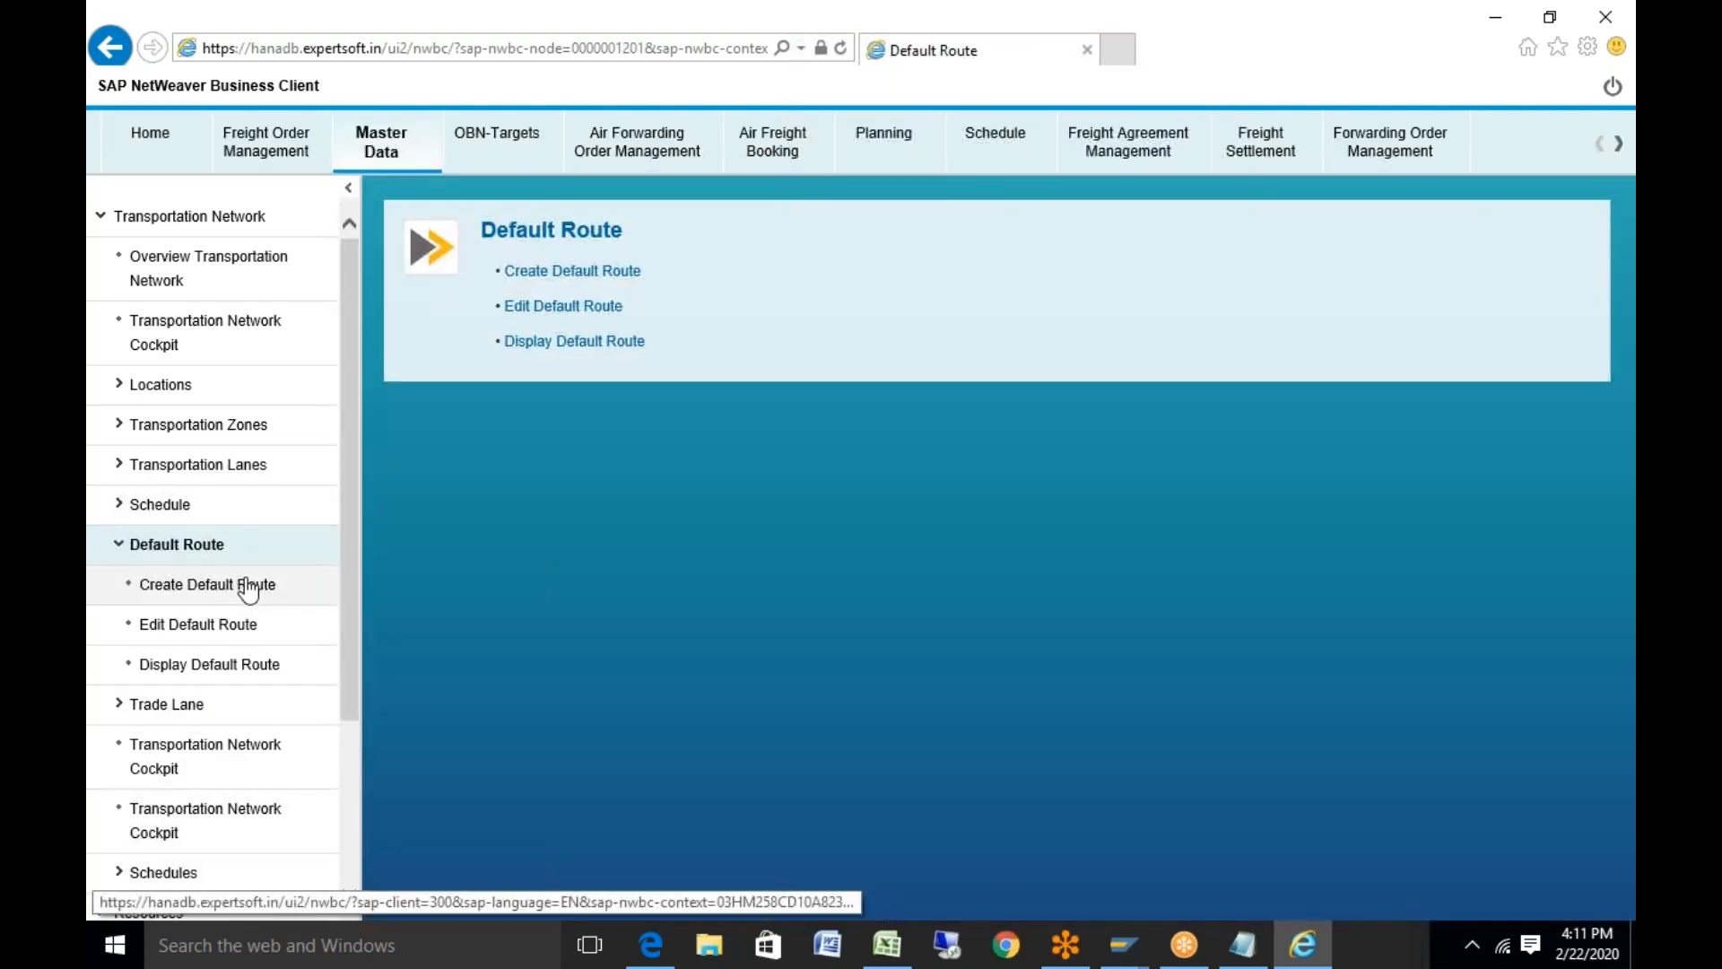
left_click(249, 587)
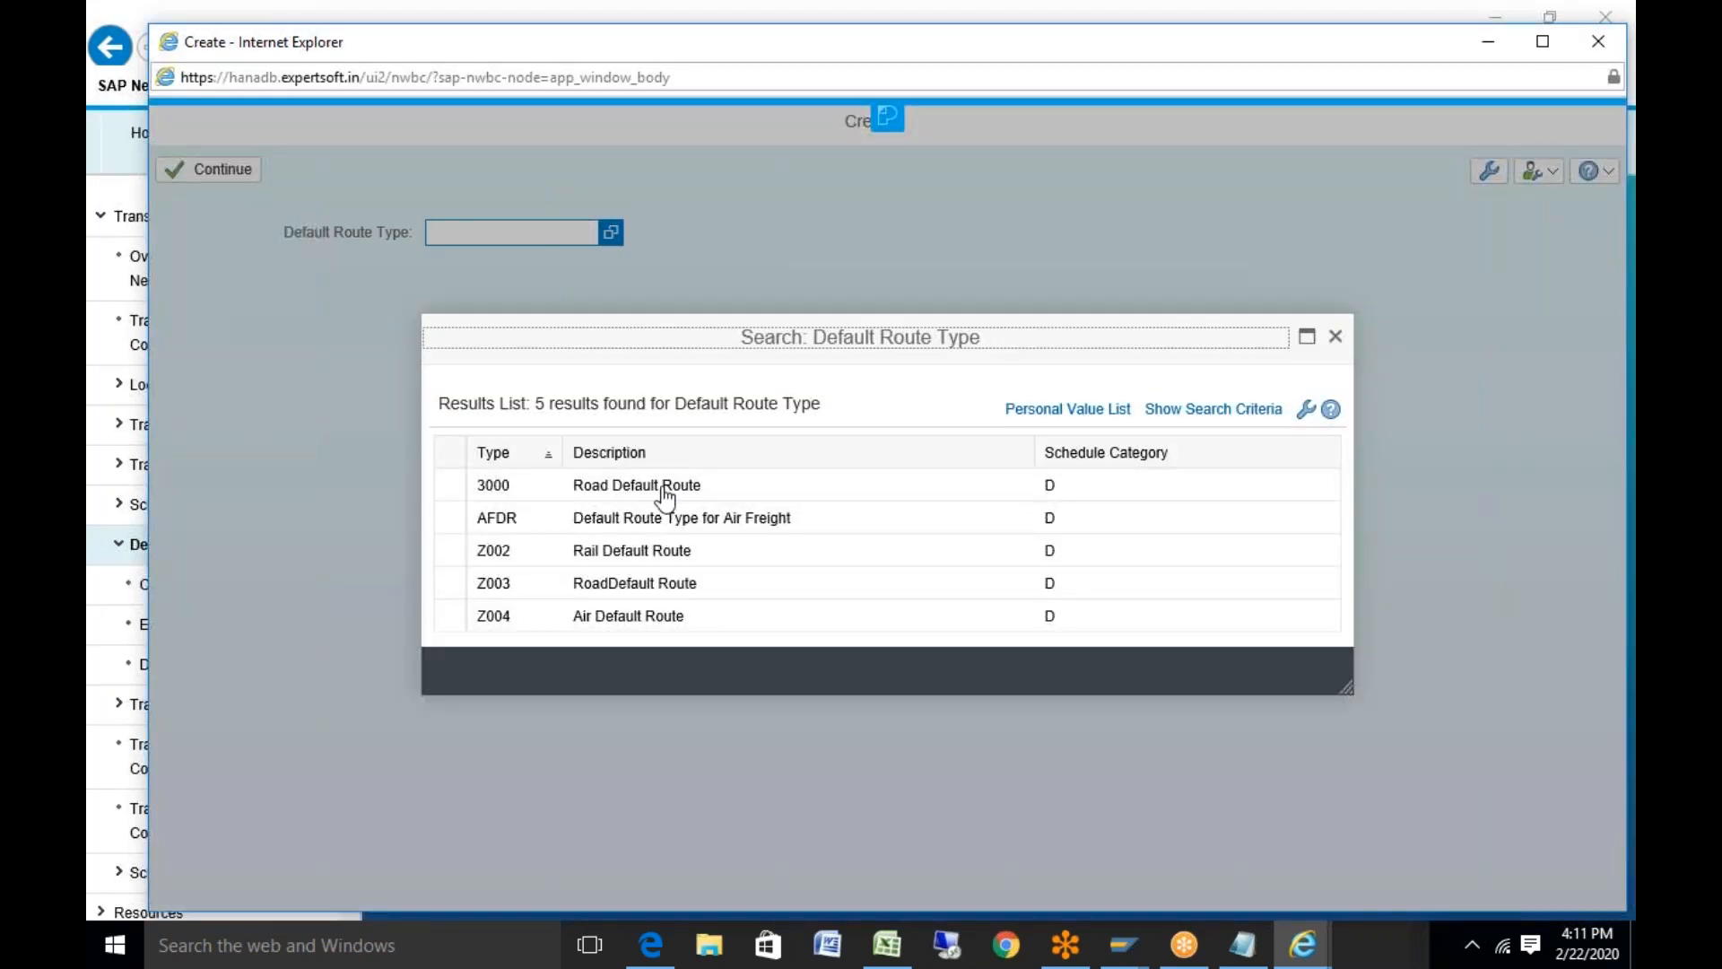
left_click(665, 496)
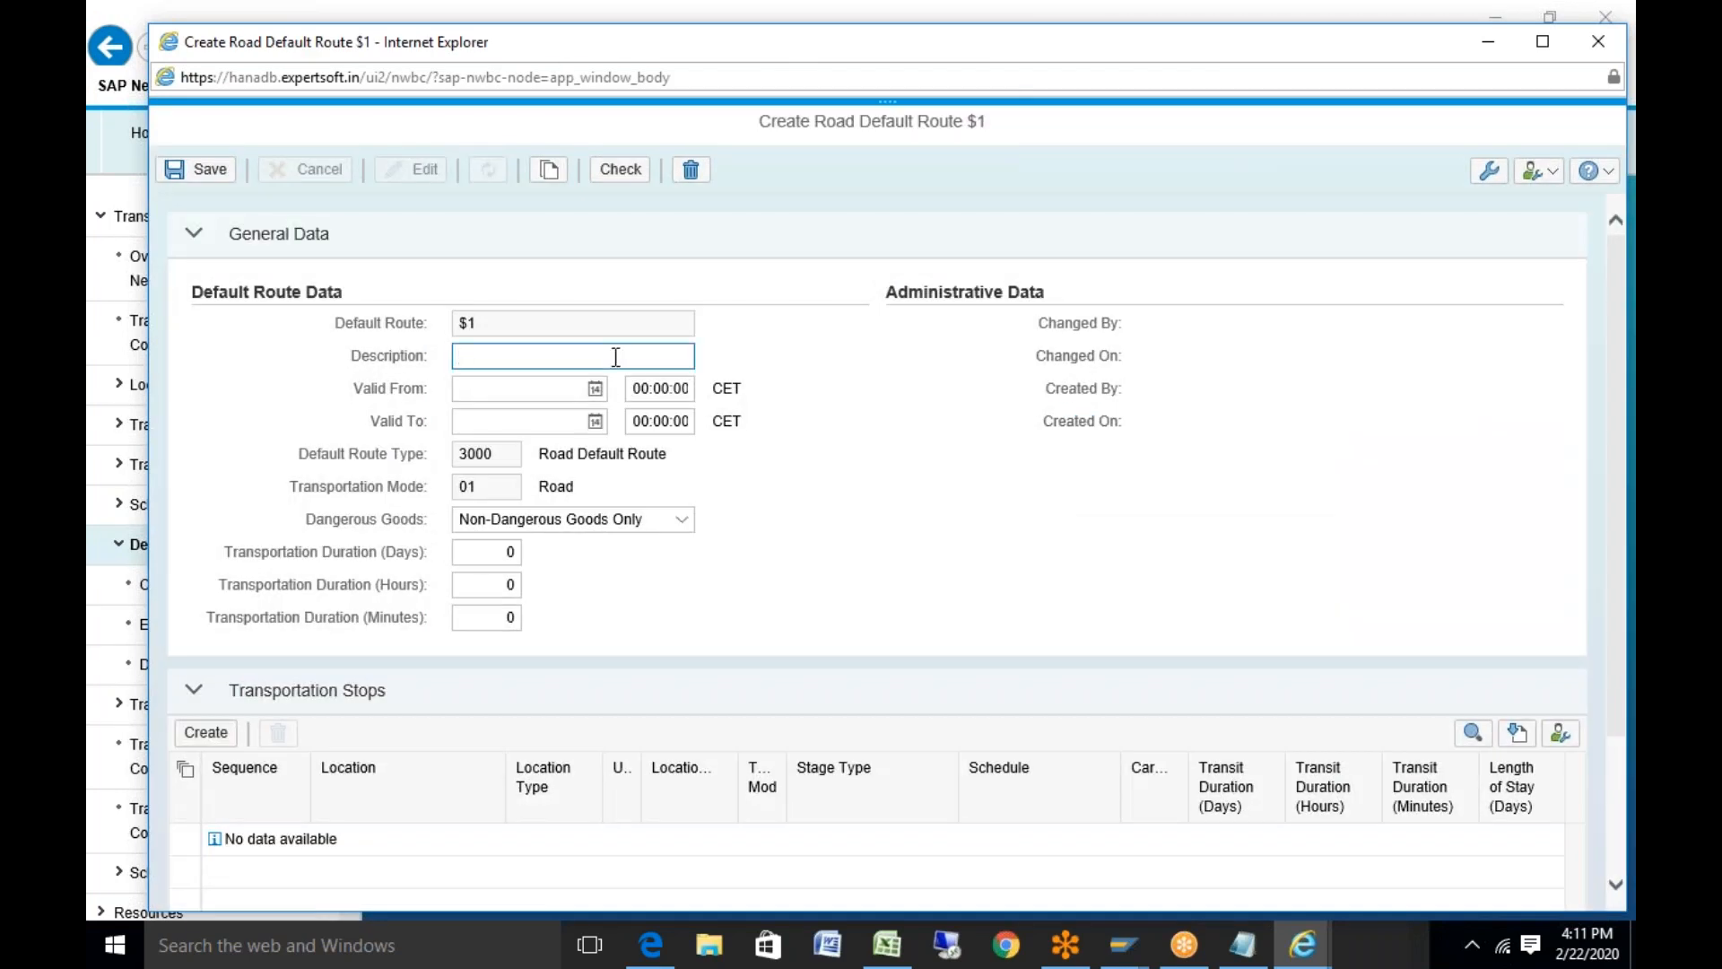
type("Default route")
left_click(233, 726)
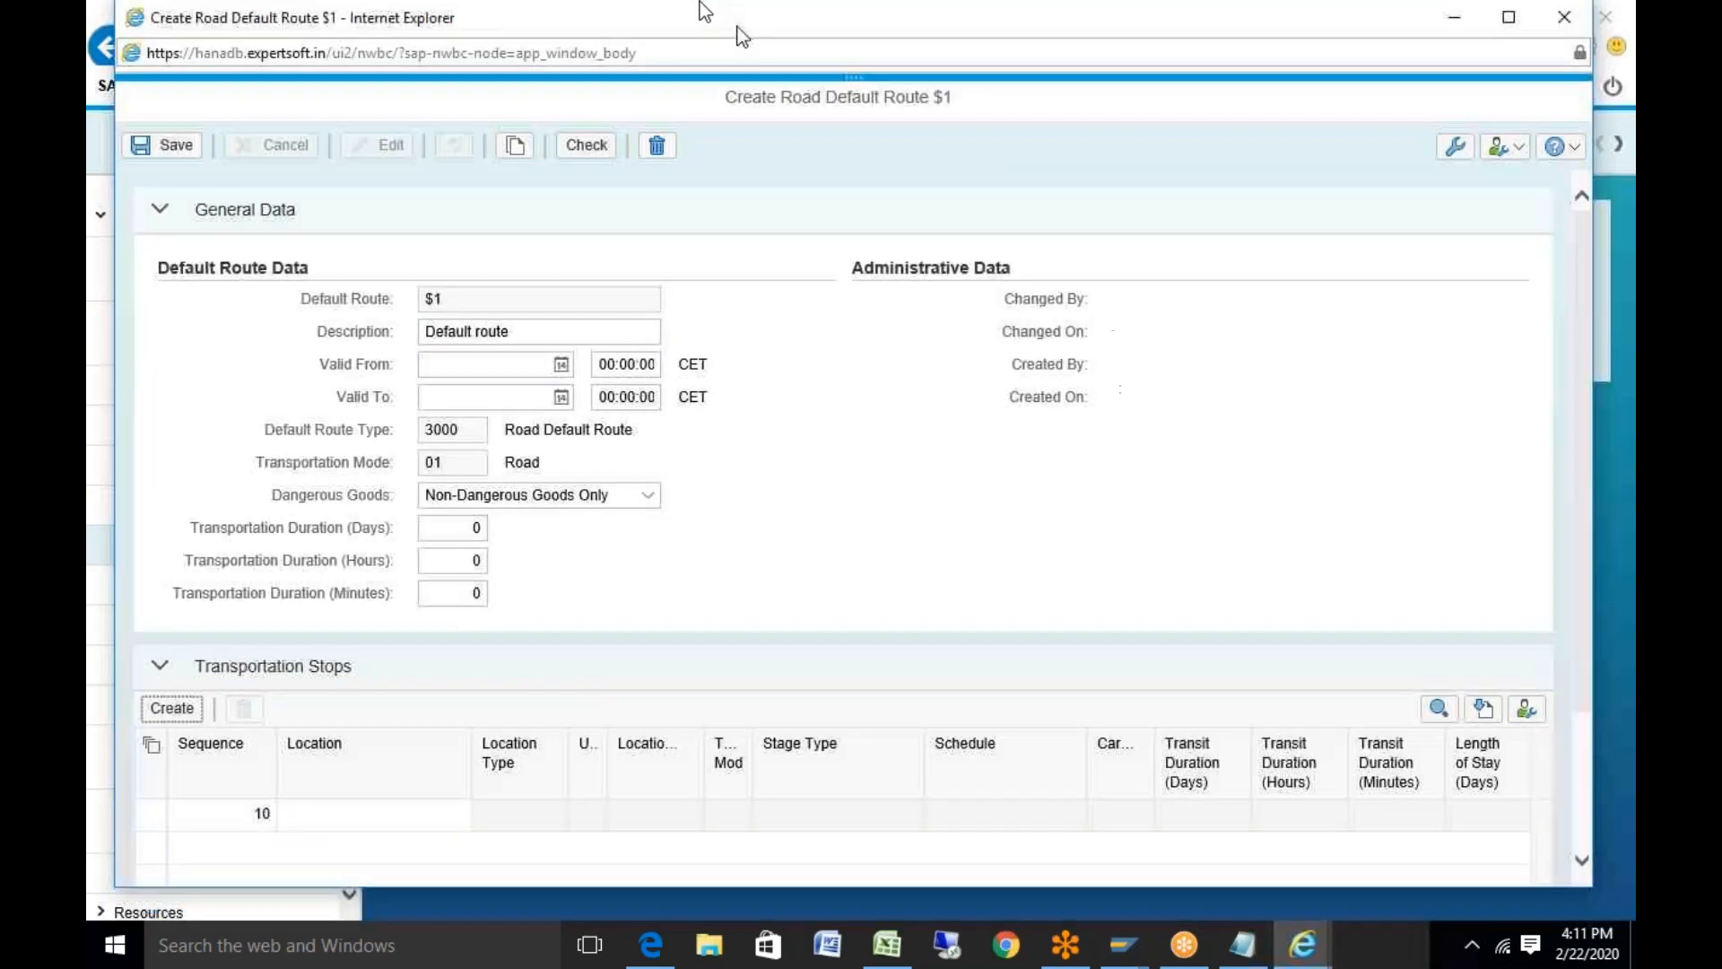
double_click(743, 34)
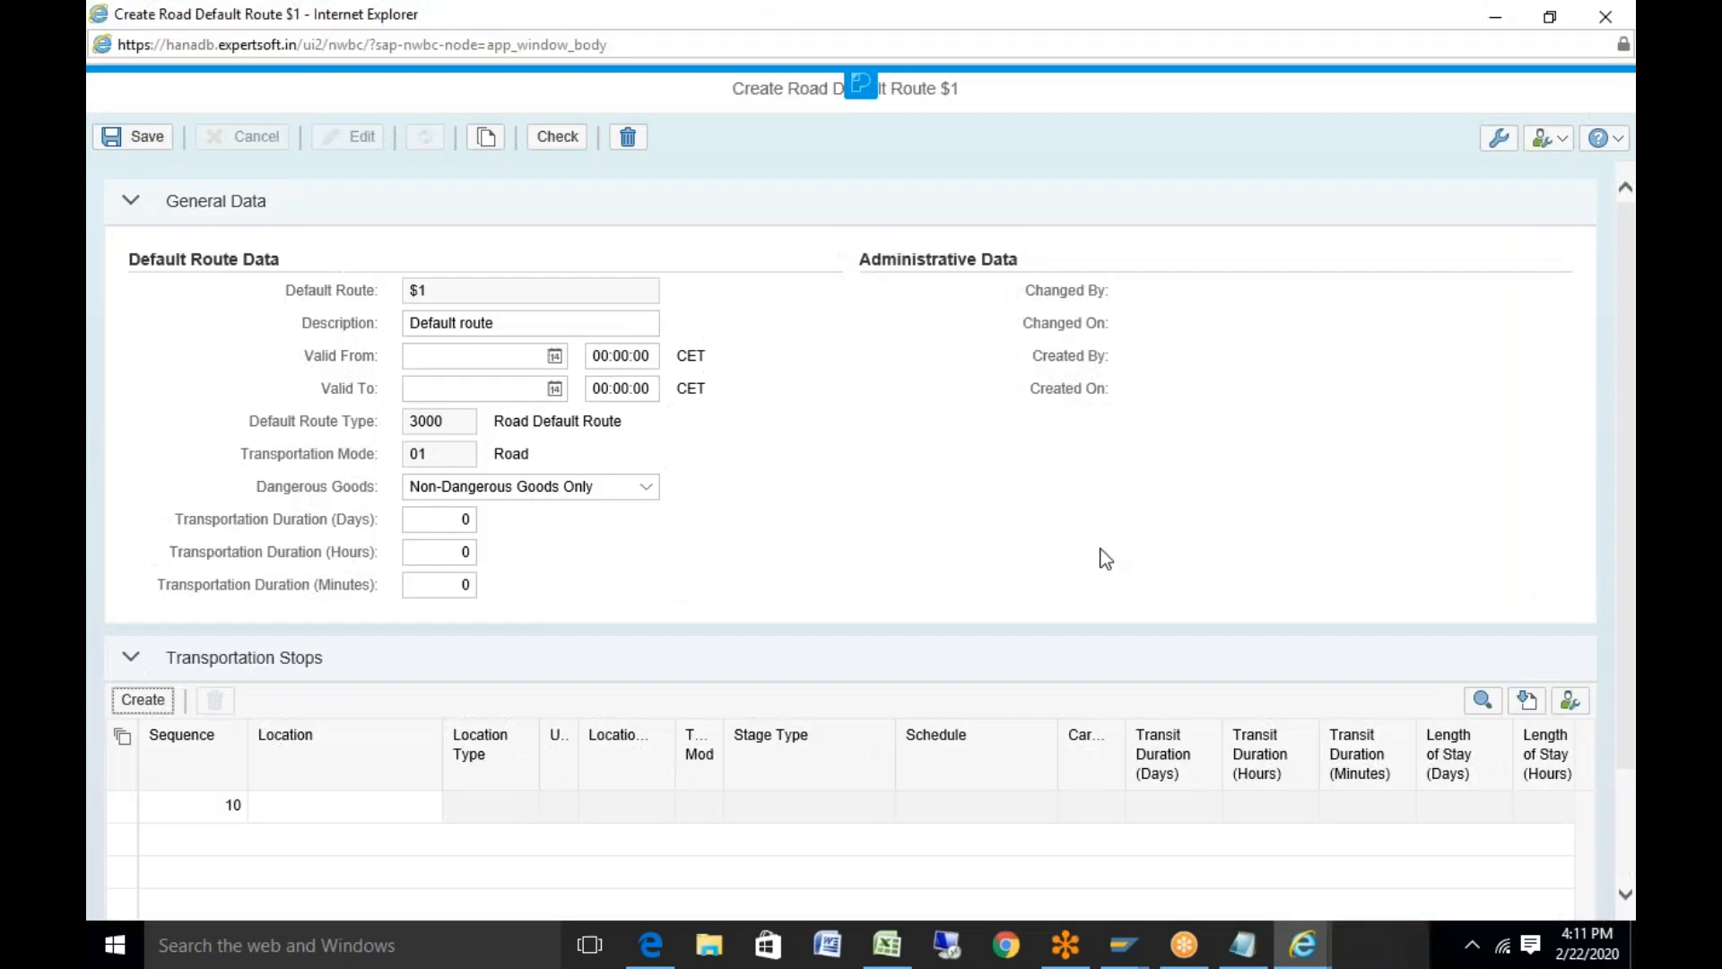
Set stop 10's location to shipping point SP_9910 from the test data
left_click(886, 943)
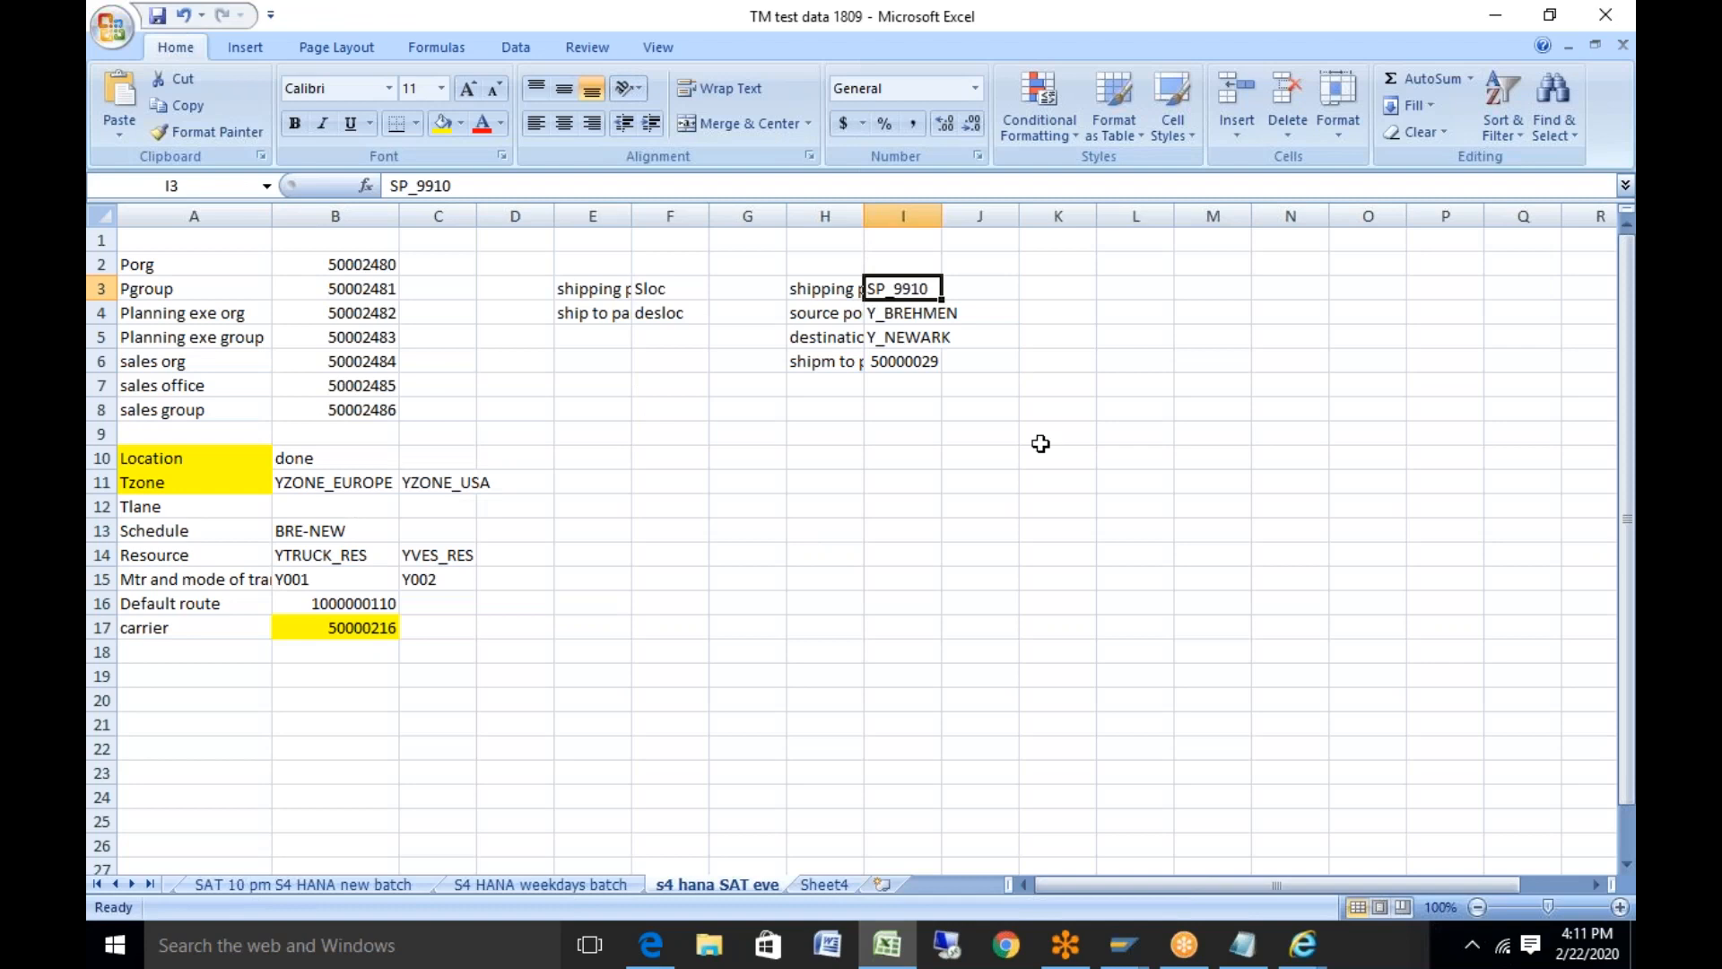
key("ctrl+c")
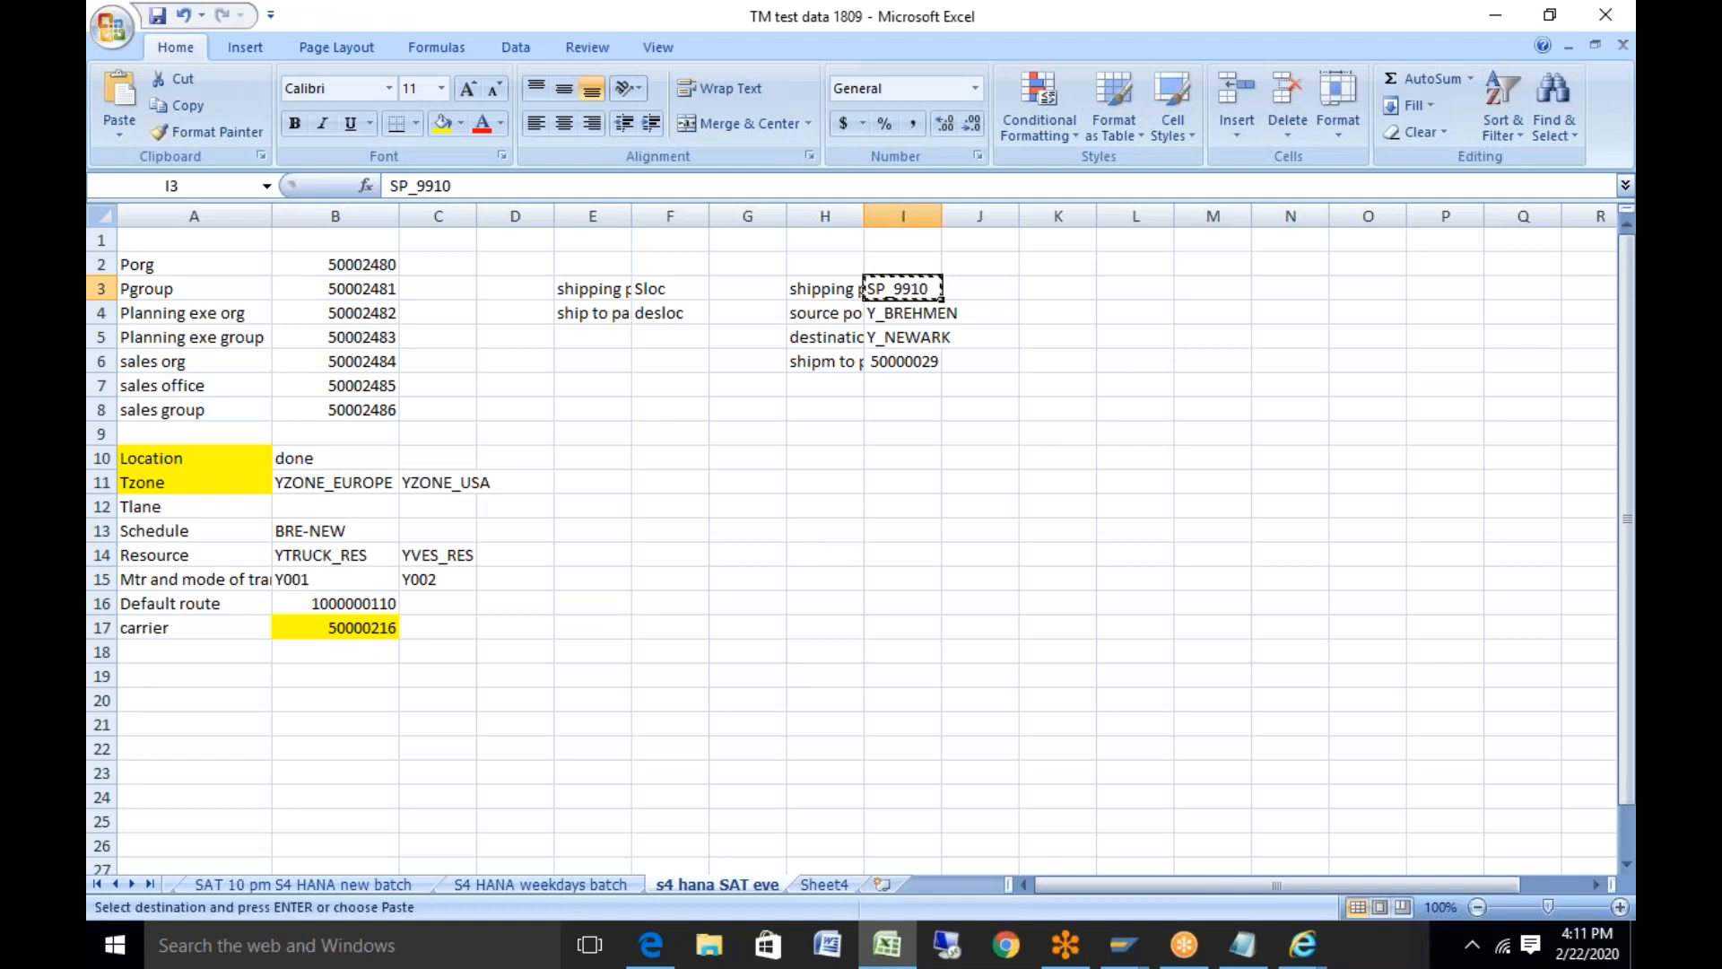
left_click(883, 951)
left_click(883, 951)
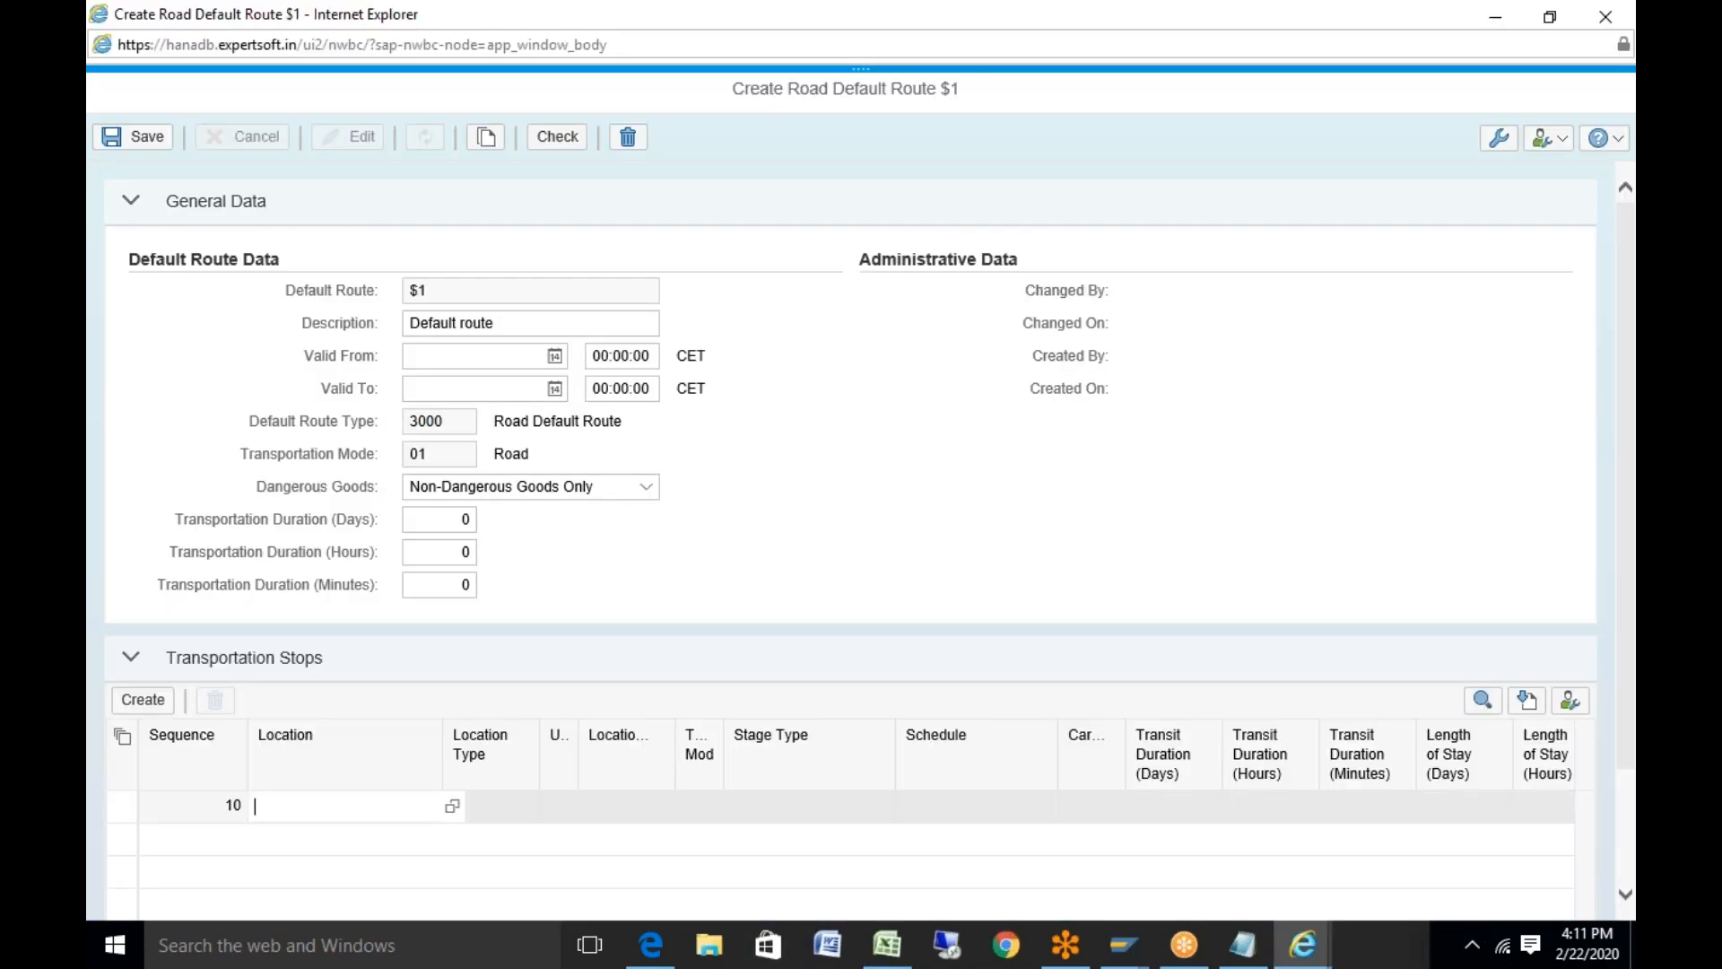
key("ctrl+v")
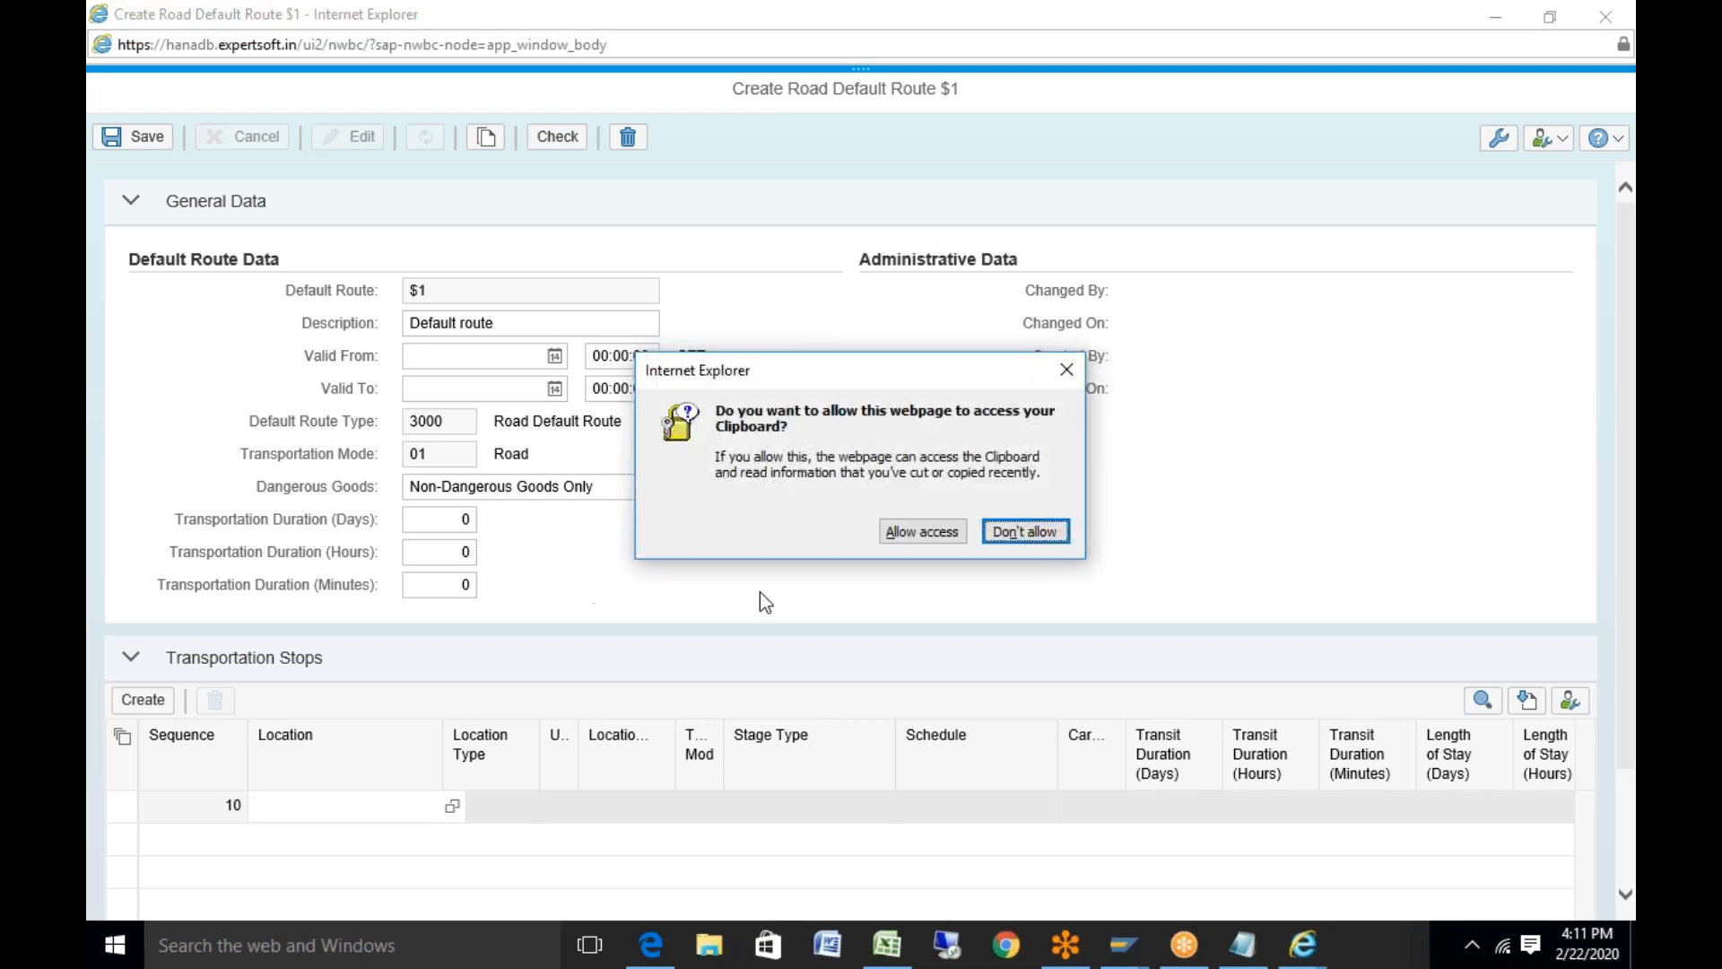
left_click(922, 531)
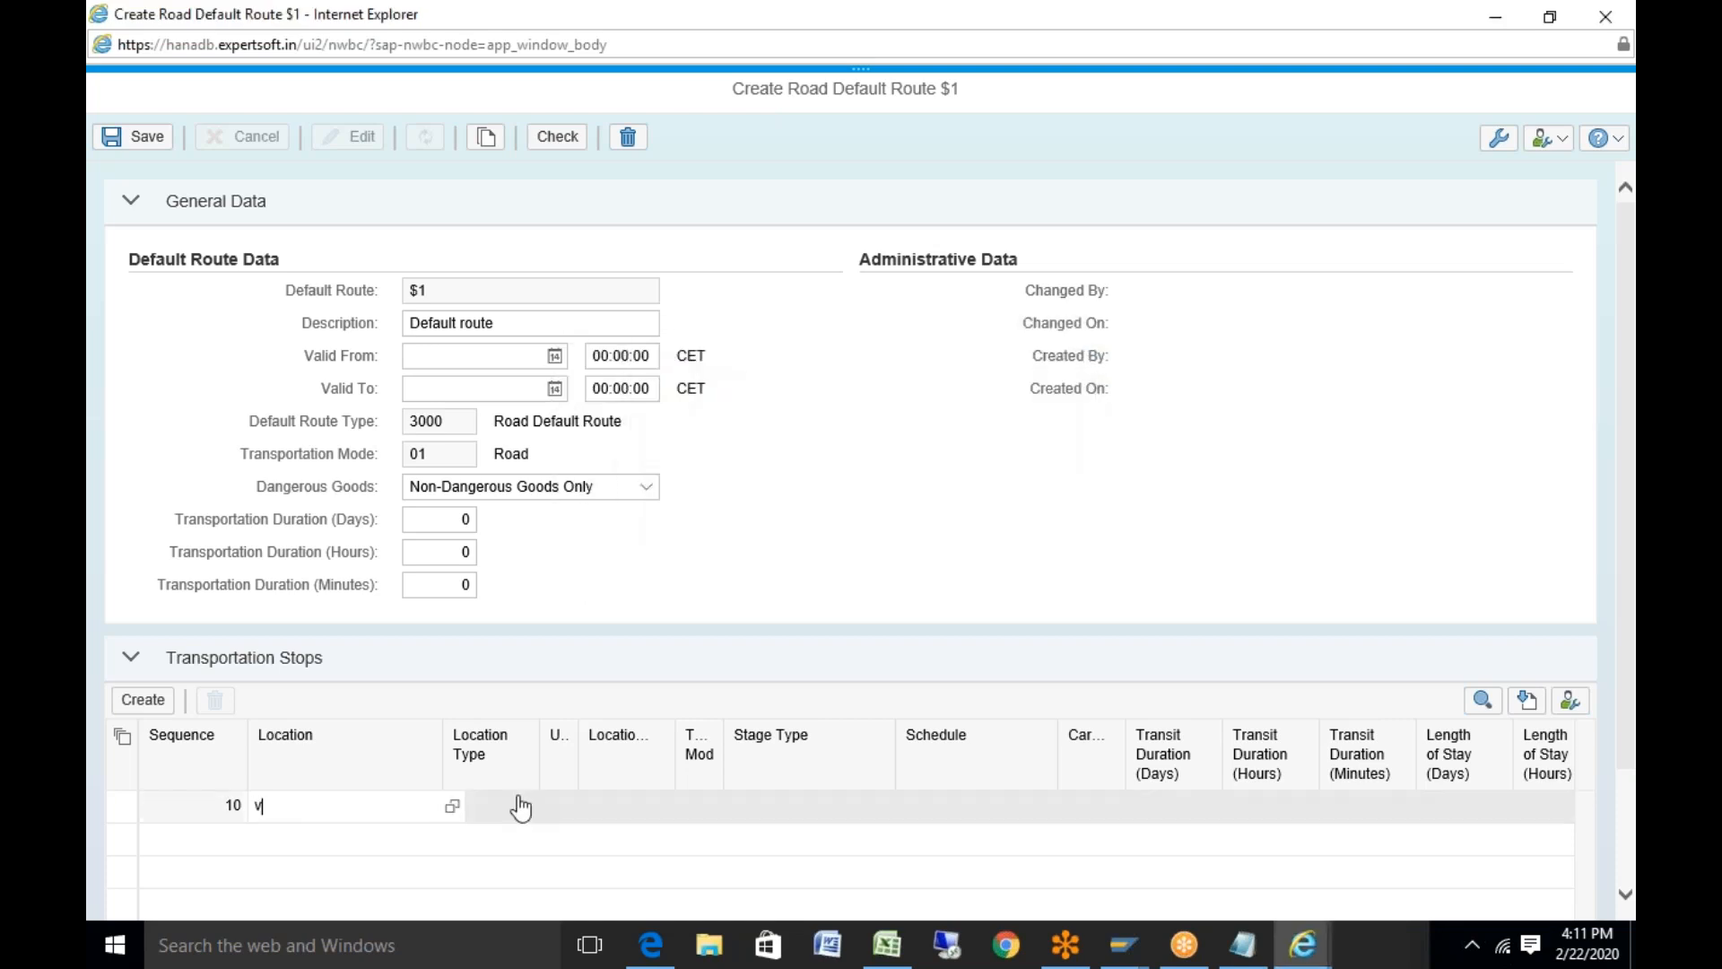
key("BackSpace")
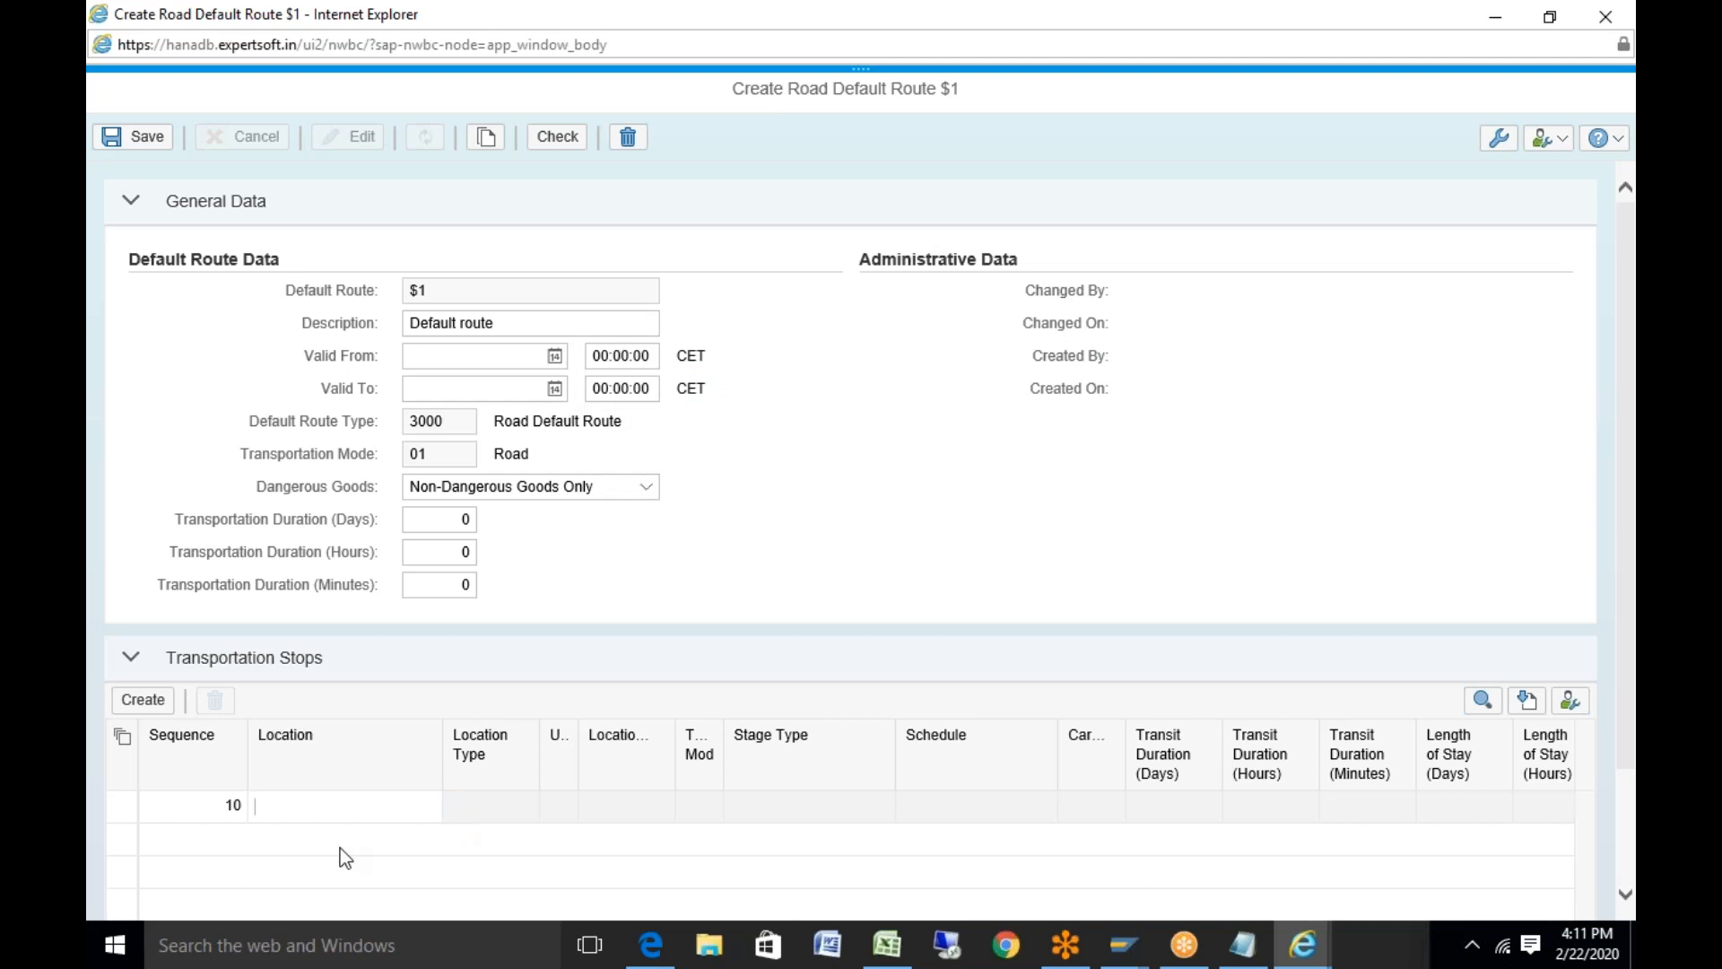
type("SP_9910")
key("Return")
Add stop 20 with source location Y_BREHMEN copied from the workbook
left_click(143, 700)
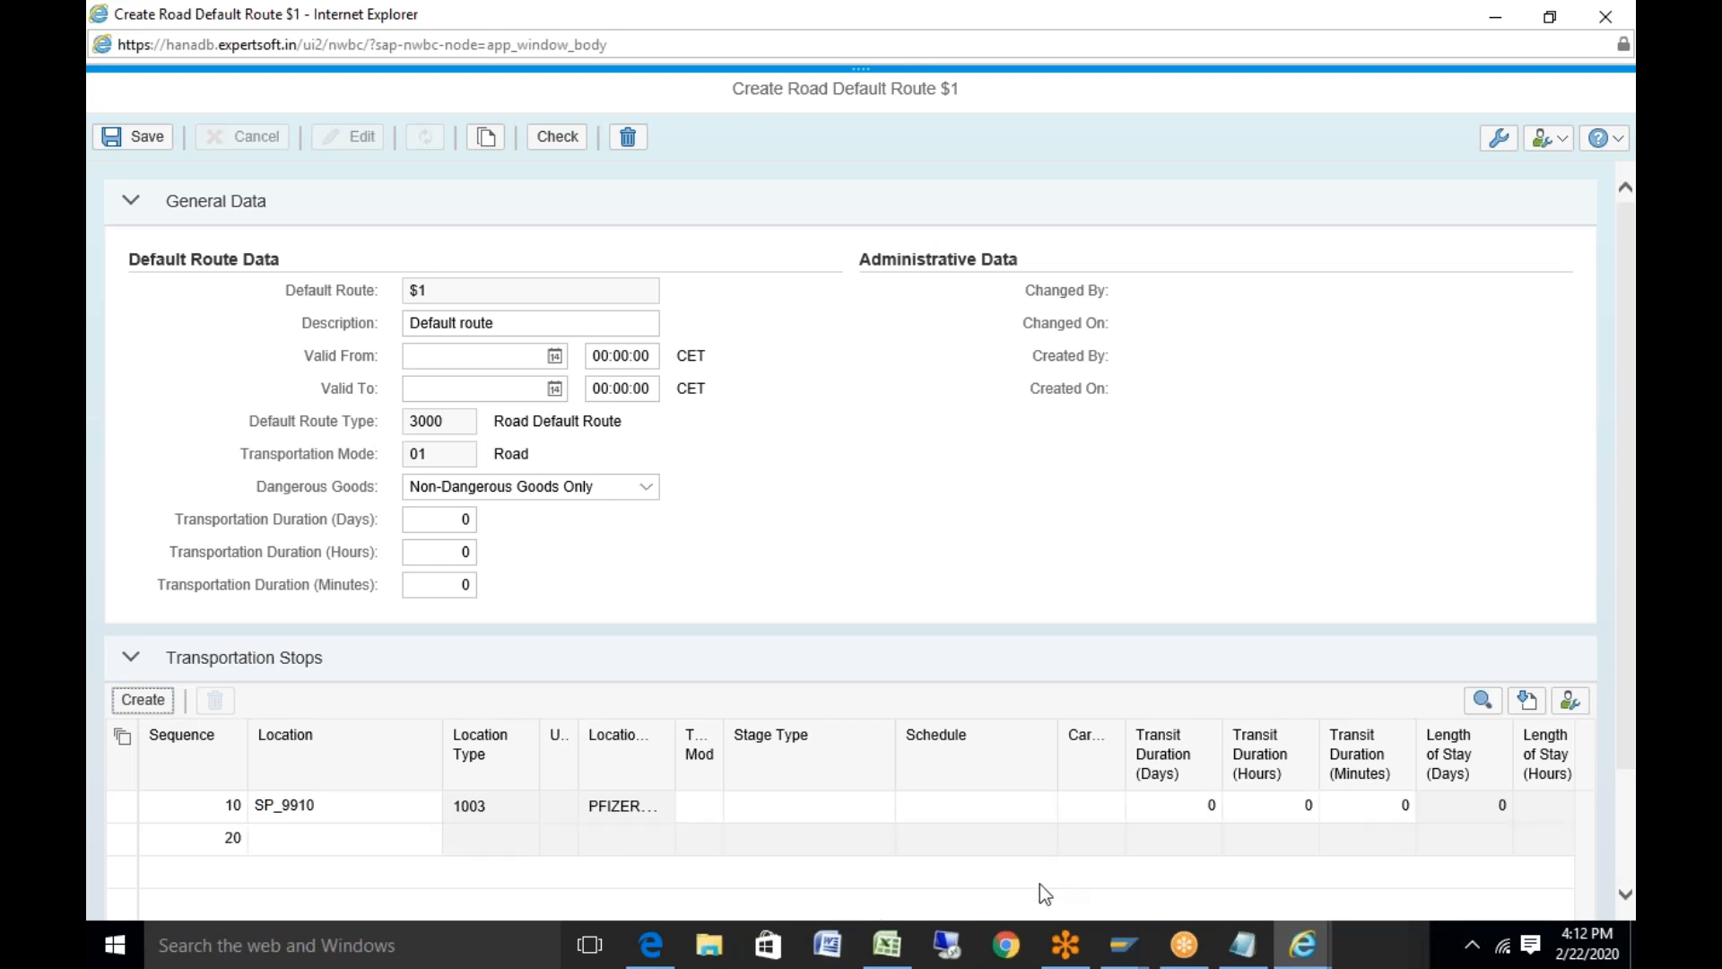
left_click(897, 943)
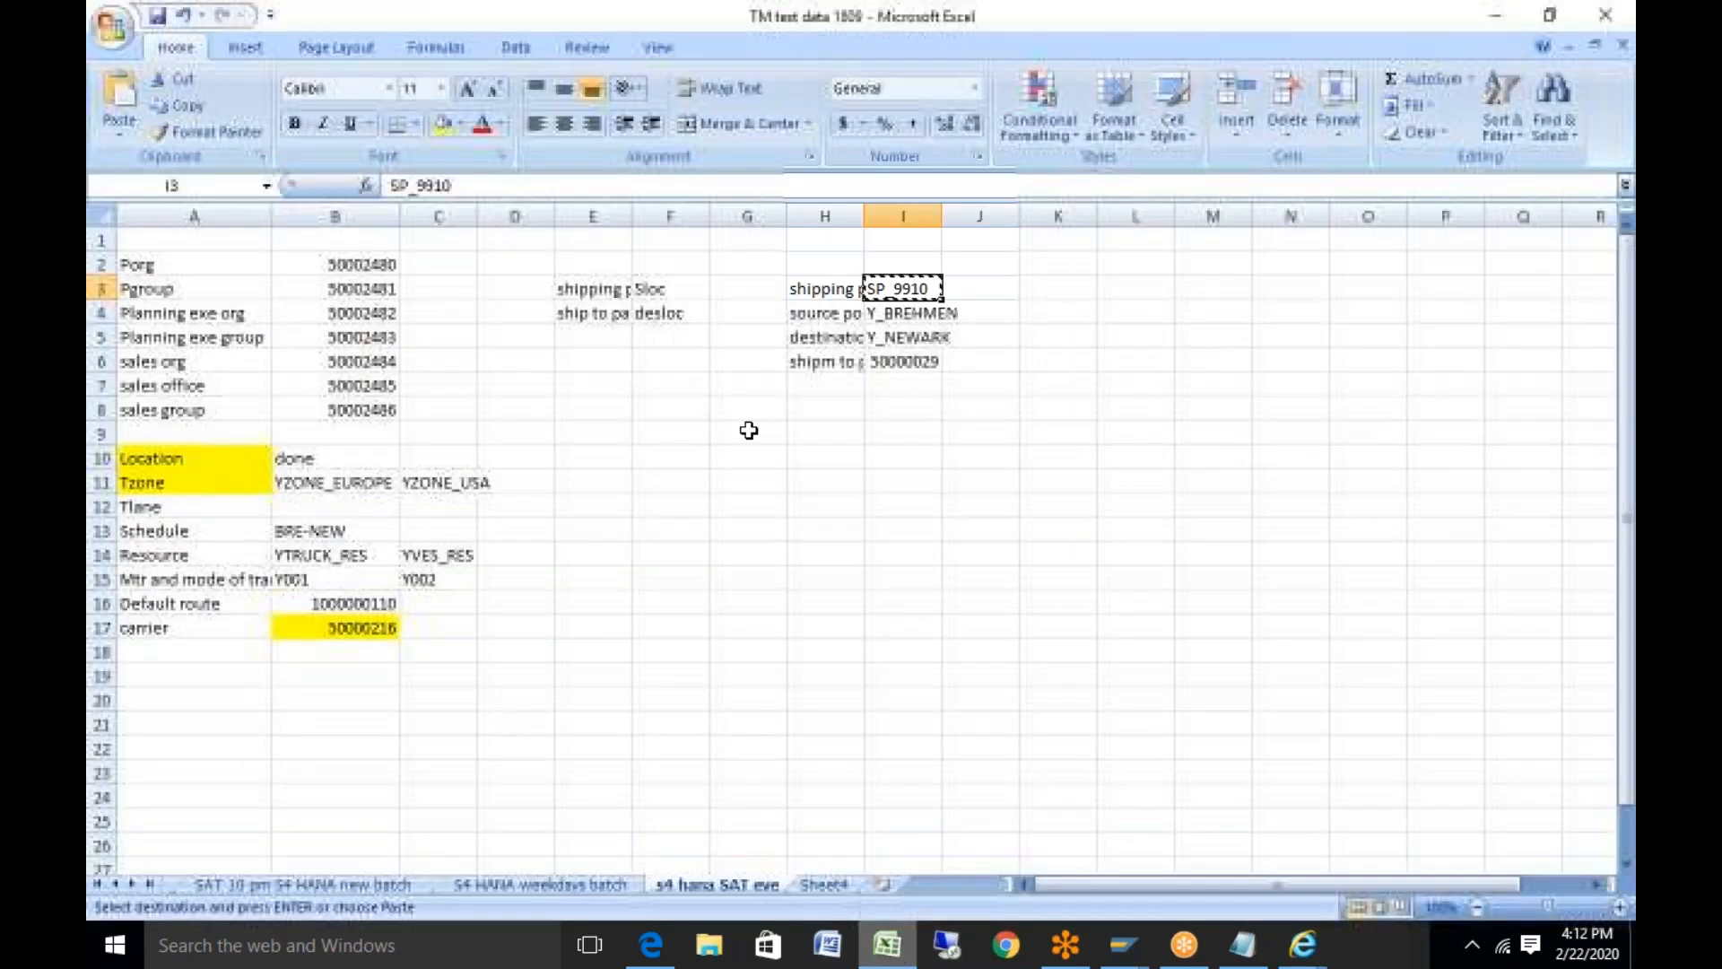
key("Down")
key("ctrl+c")
left_click(889, 951)
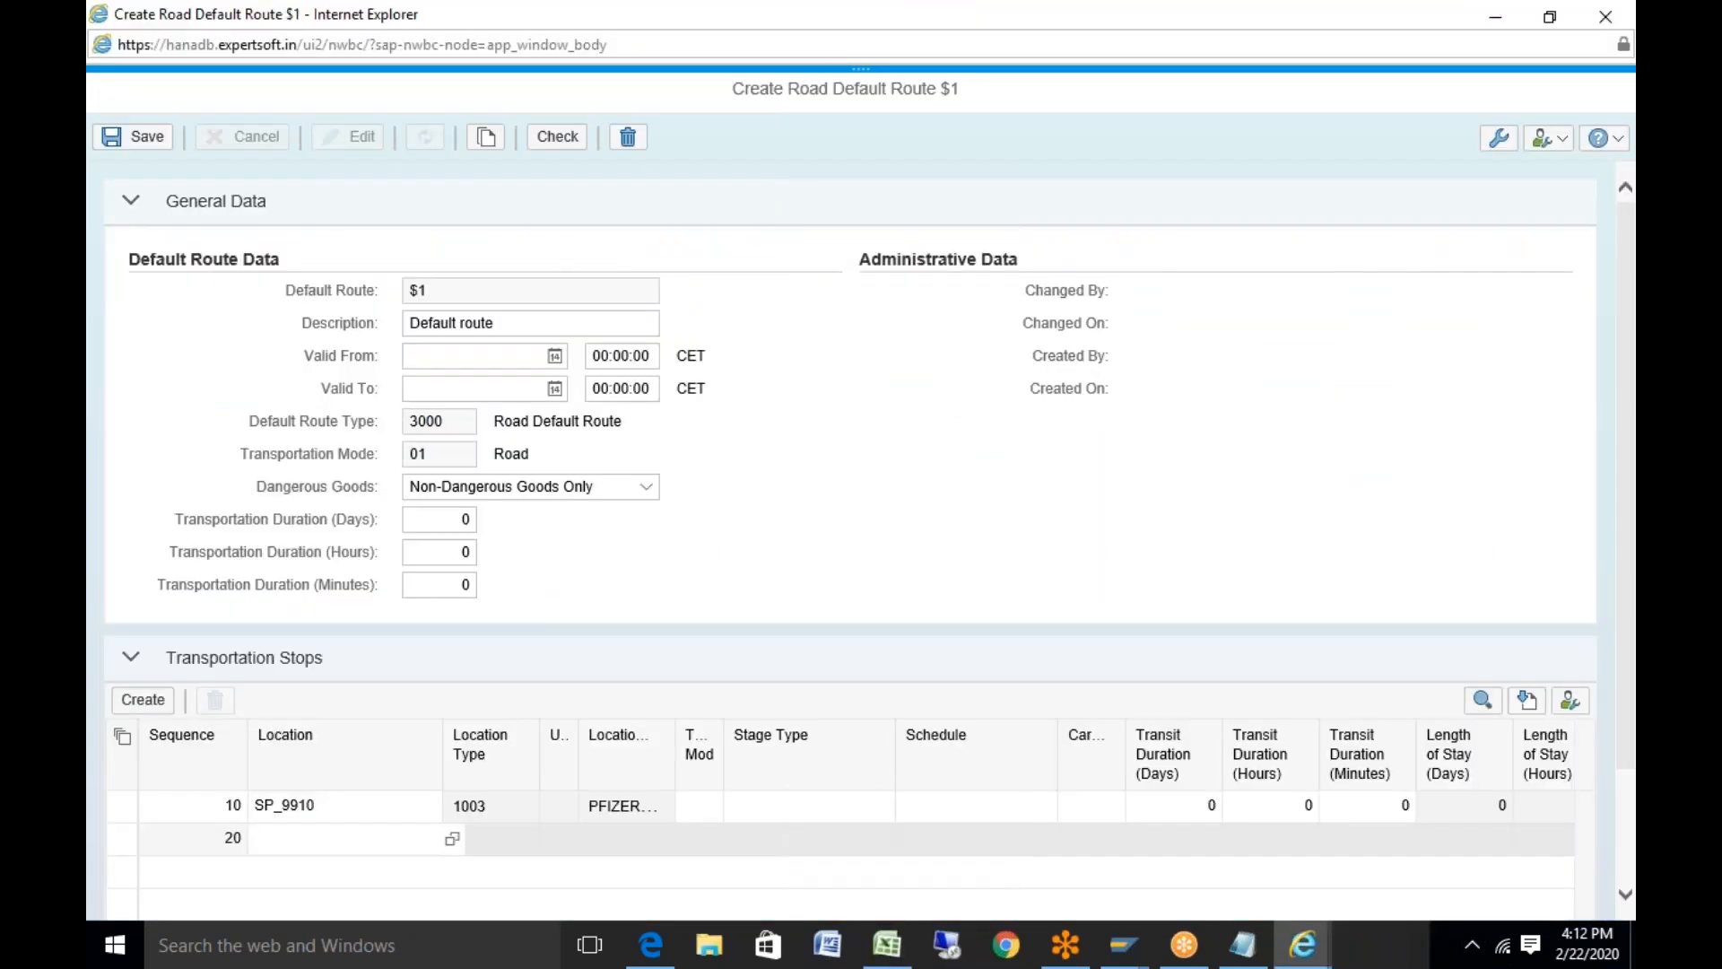
key("ctrl+v")
key("Return")
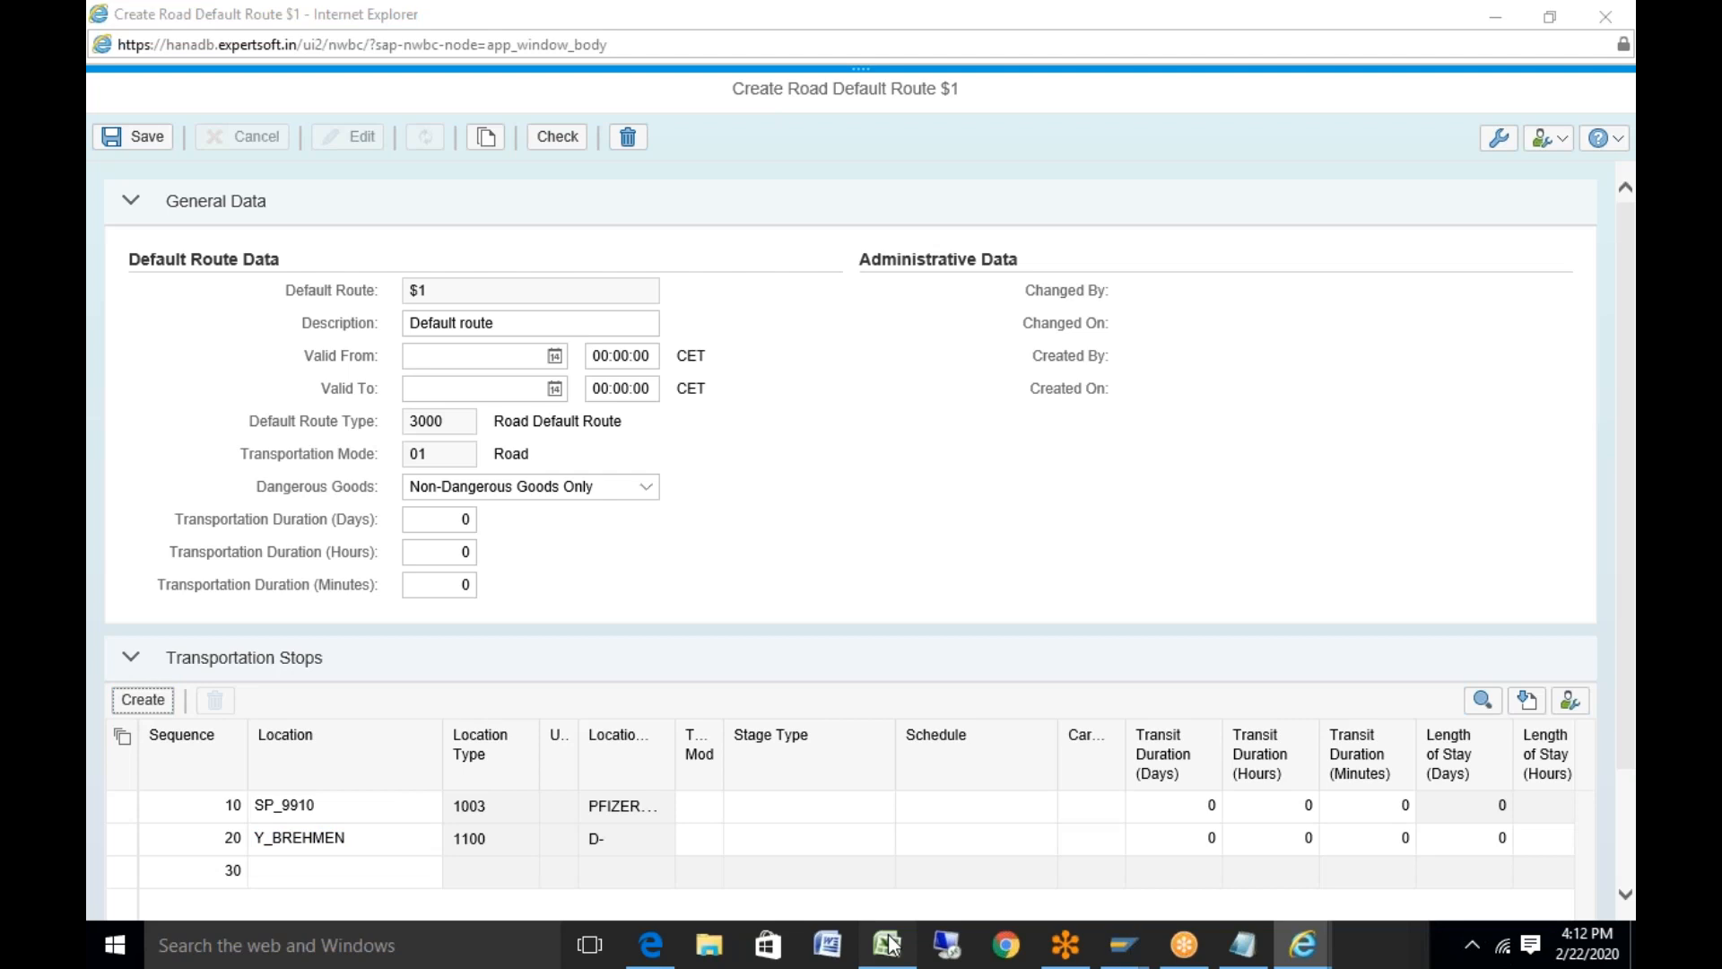
Set stop 30's location to destination Y_NEWARK and add a stop 40 row
left_click(888, 943)
key("Down")
key("ctrl+c")
left_click(888, 944)
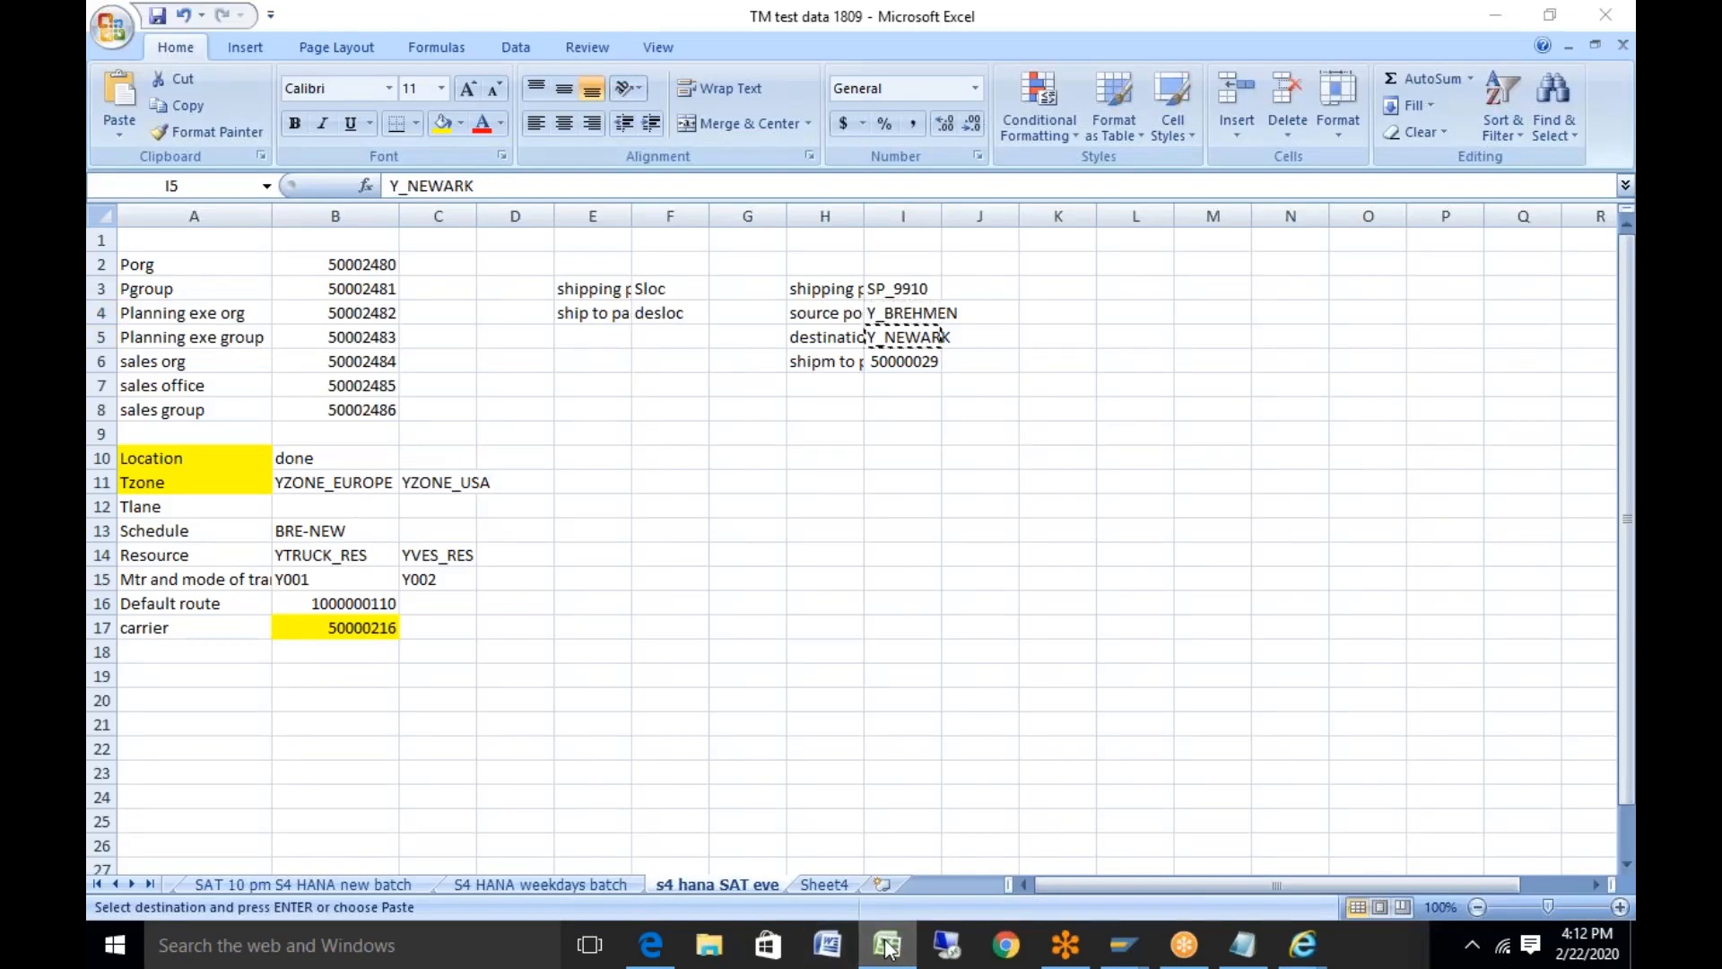
left_click(258, 871)
key("ctrl+v")
left_click(143, 700)
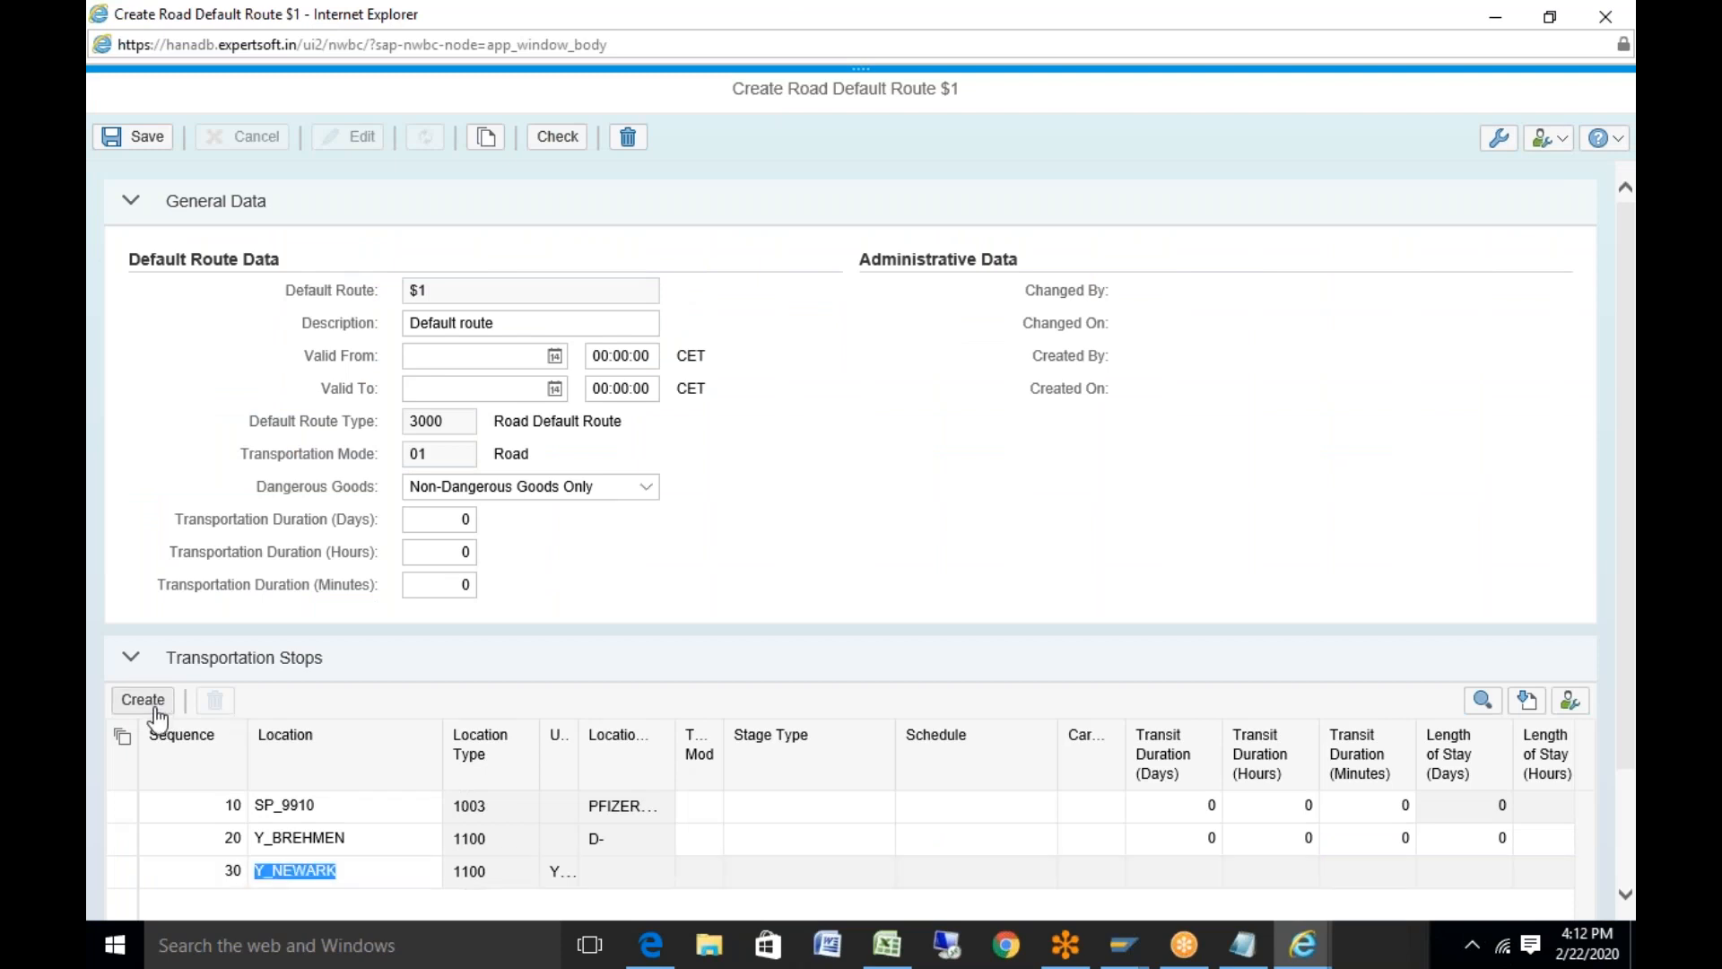
left_click(886, 944)
key("Down")
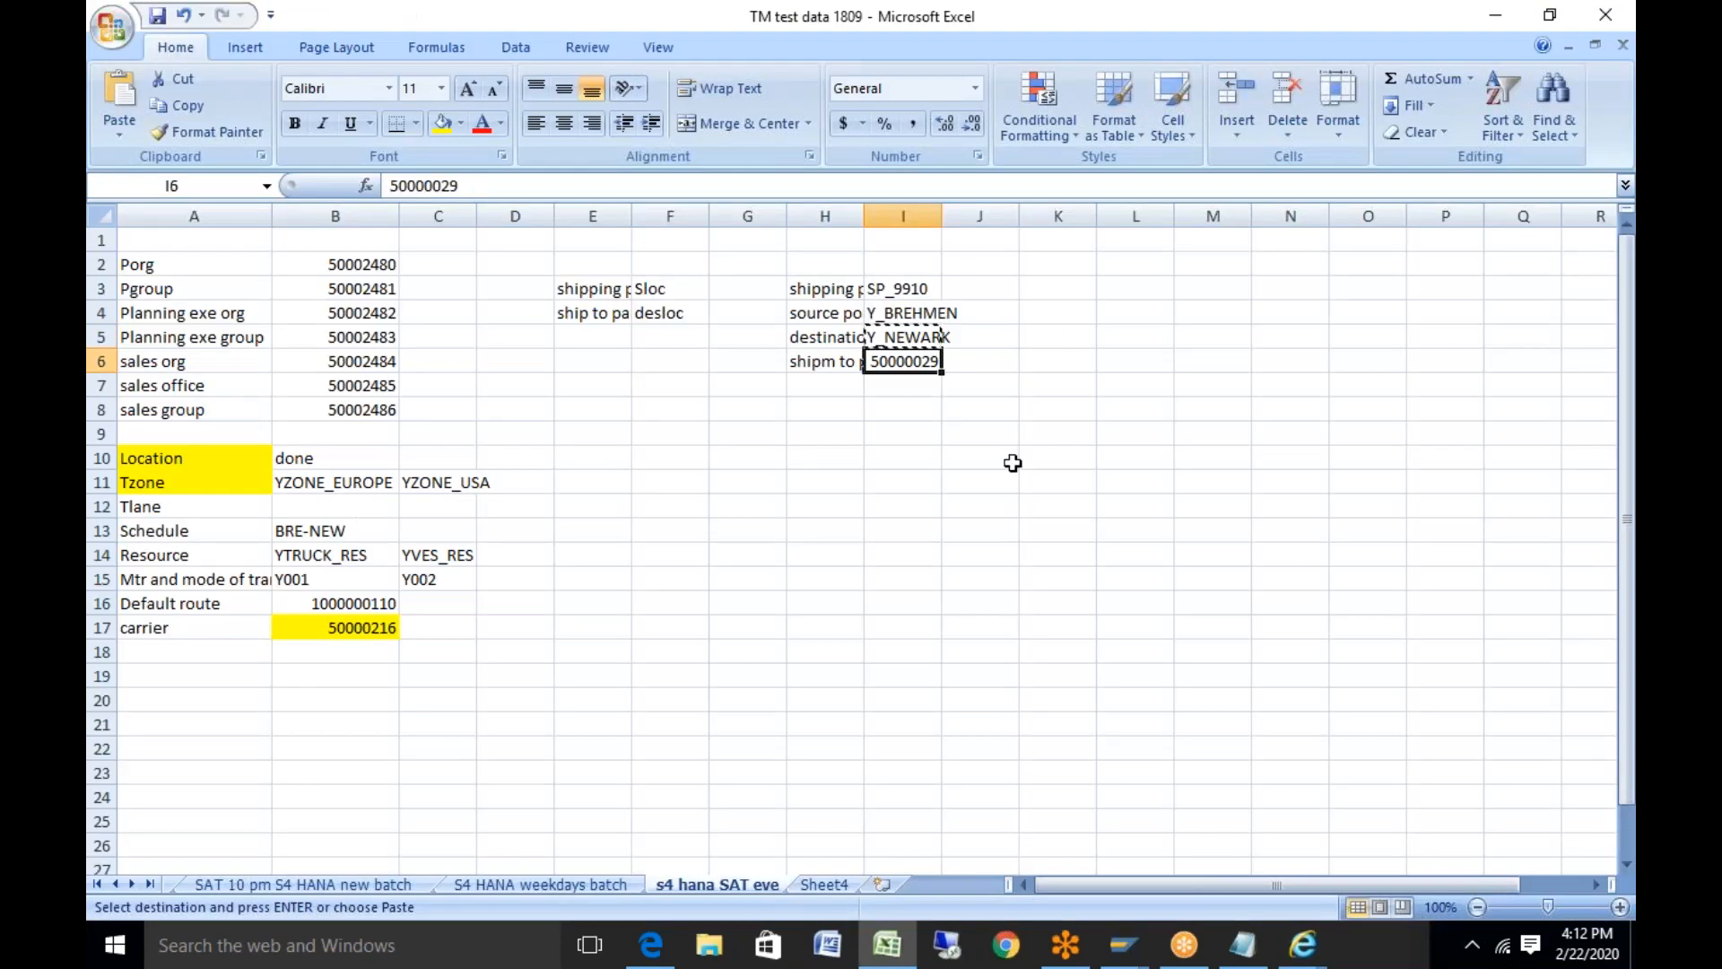
key("ctrl+c")
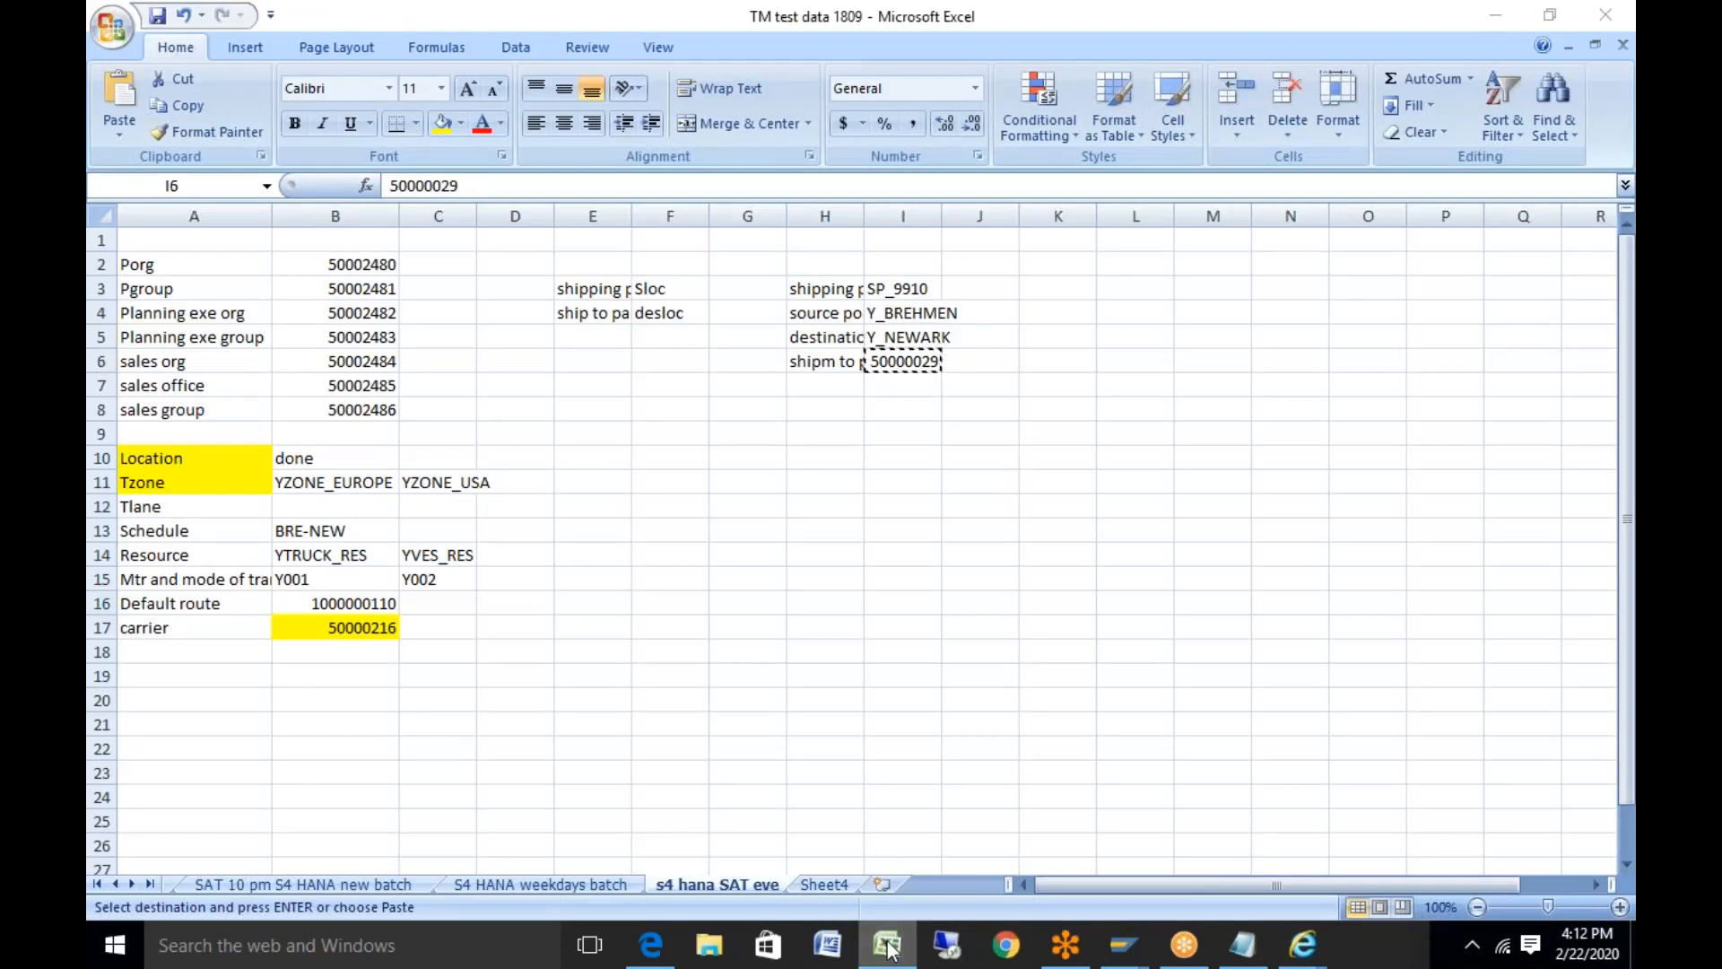
left_click(1303, 944)
left_click(294, 905)
type("00")
key("ctrl+v")
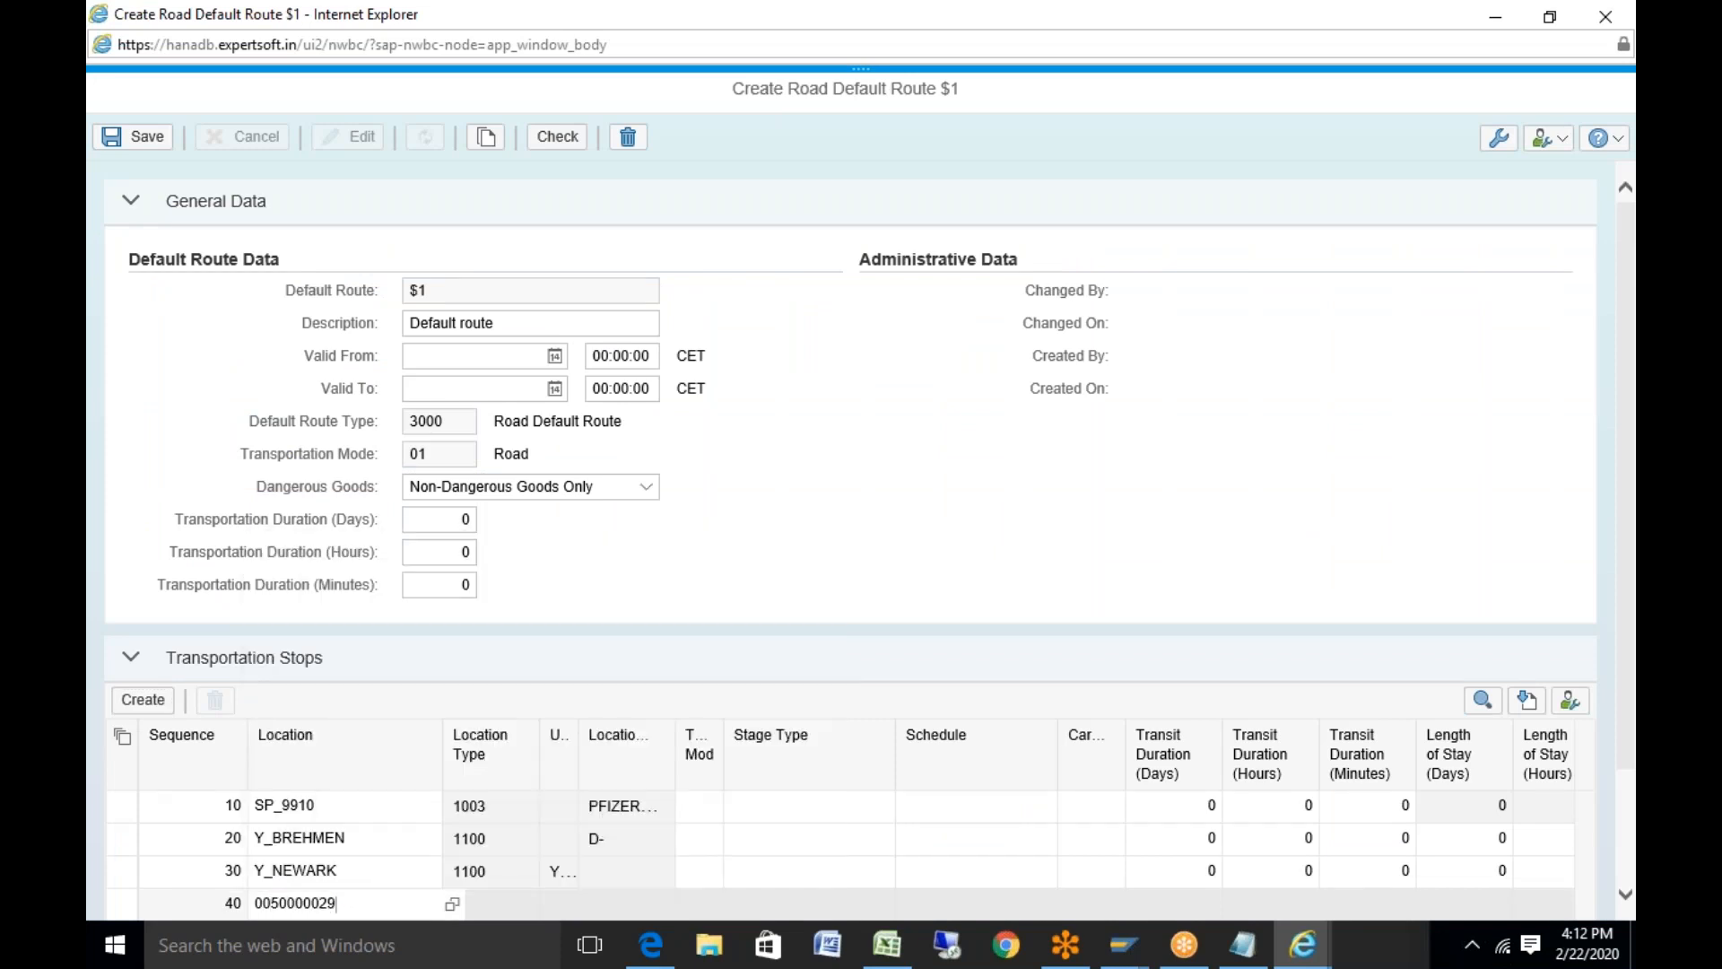
key("Return")
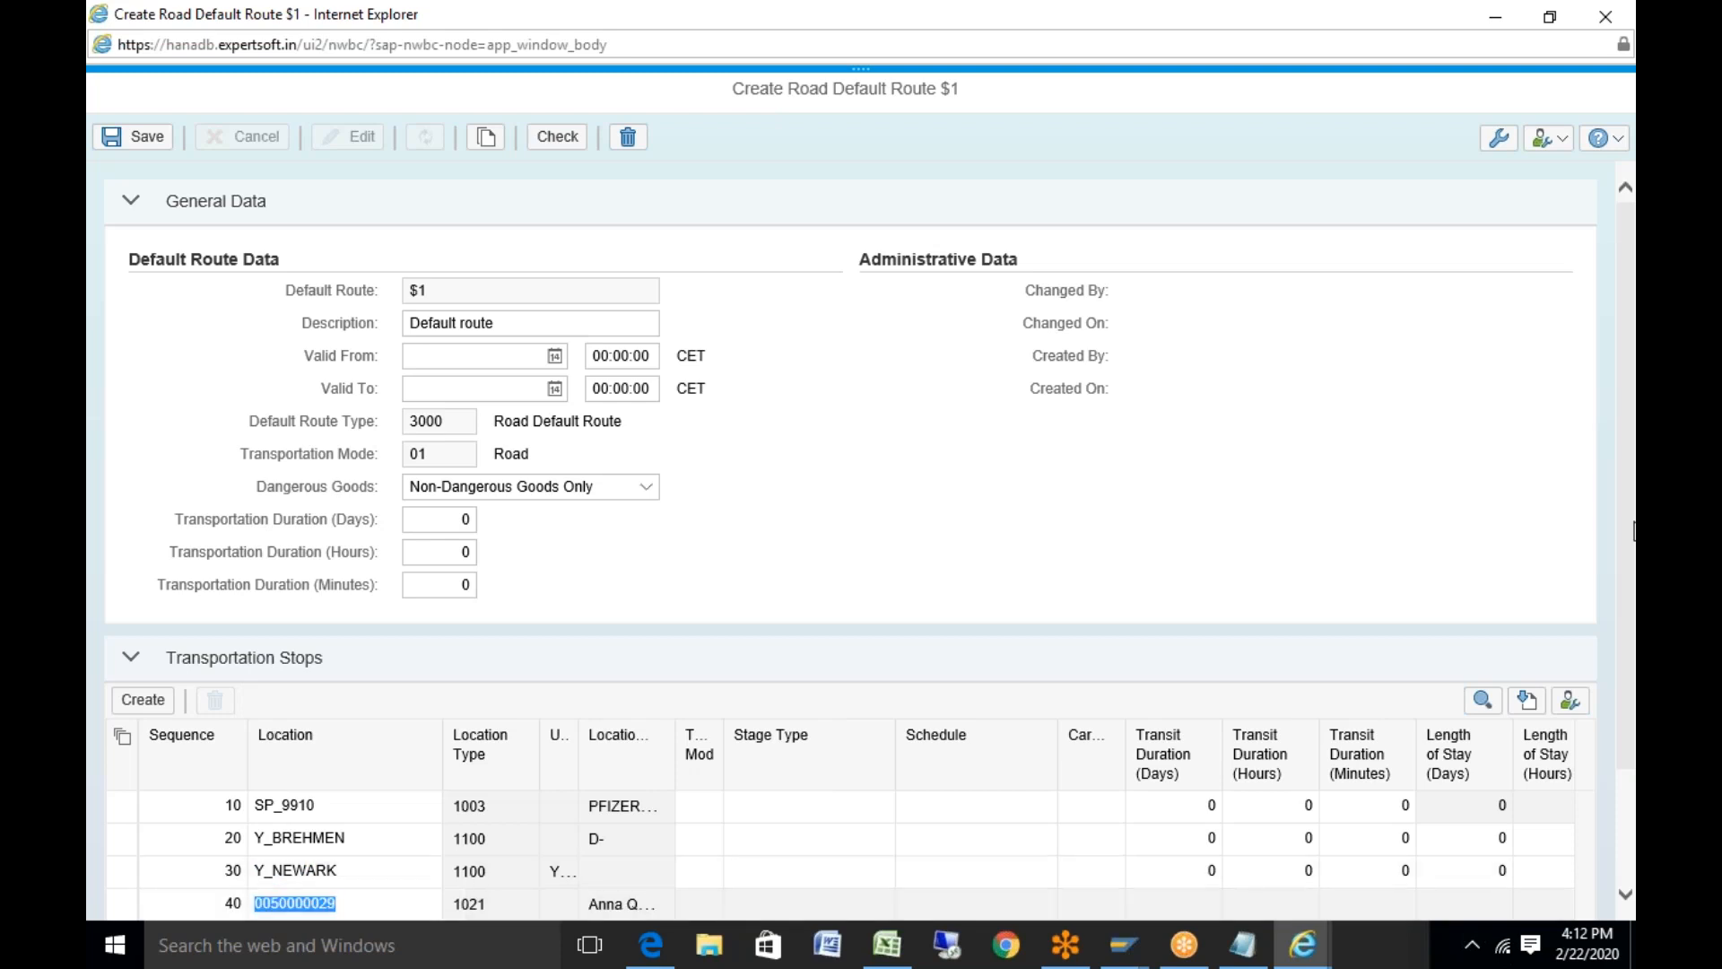
scroll(1620, 605, "down", 2)
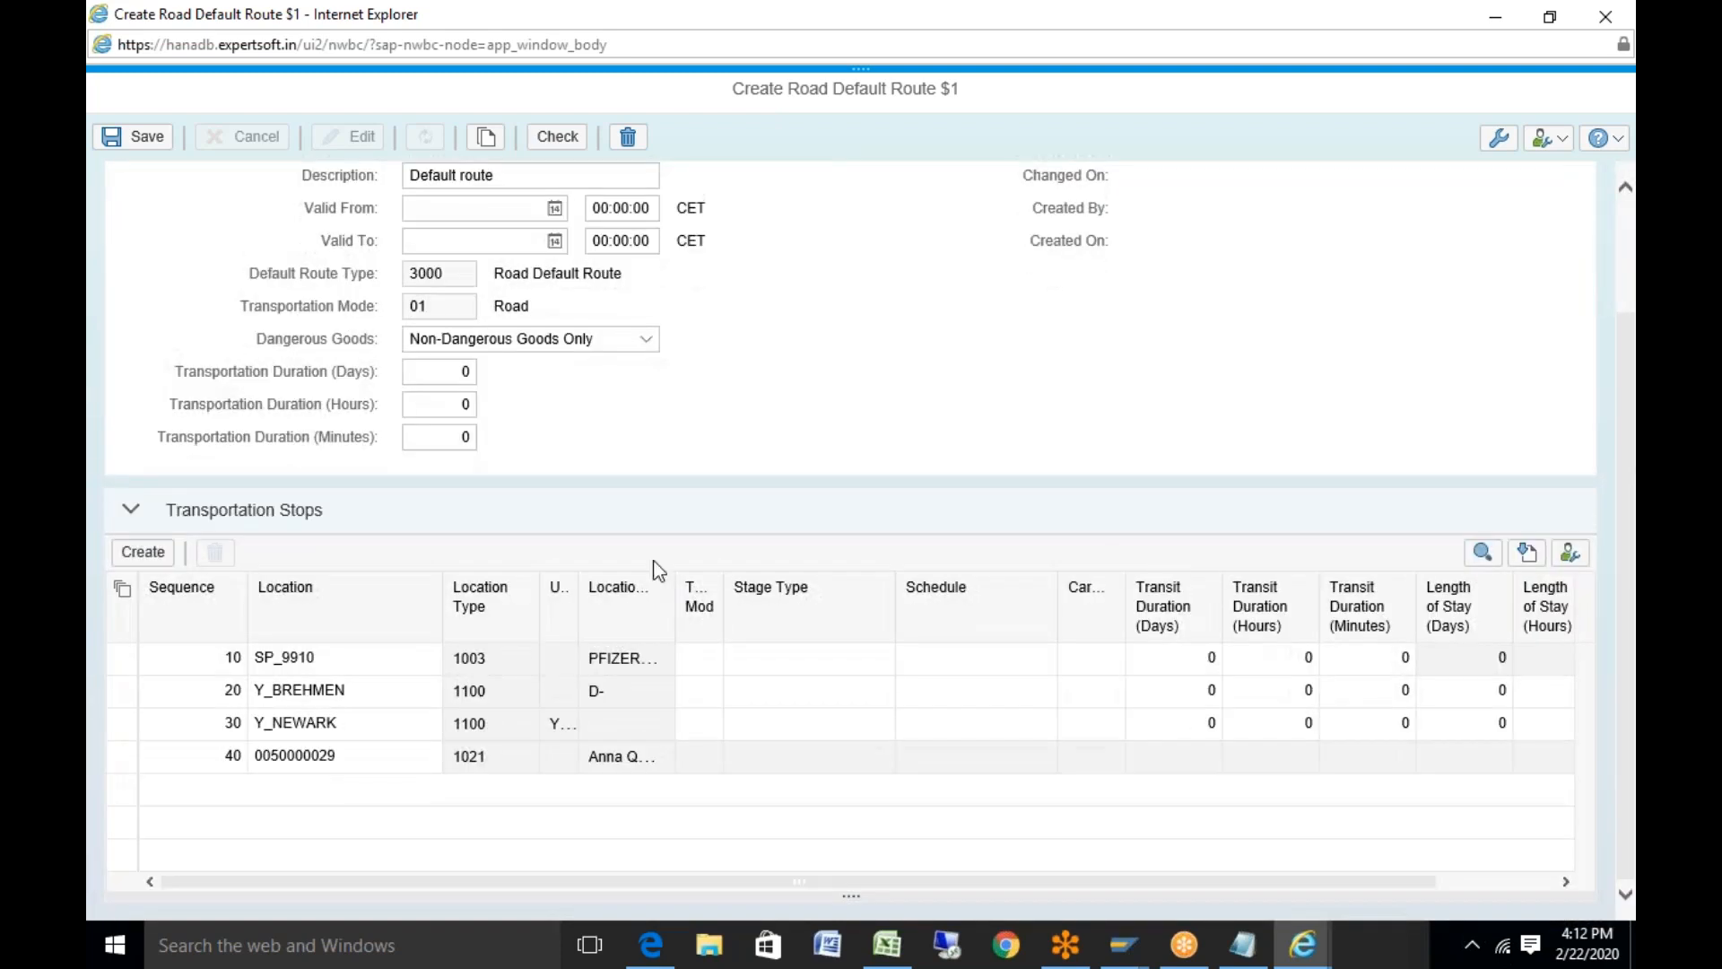
Attempt to save, then set the missing valid-from date to 22.02.2020
left_click(140, 140)
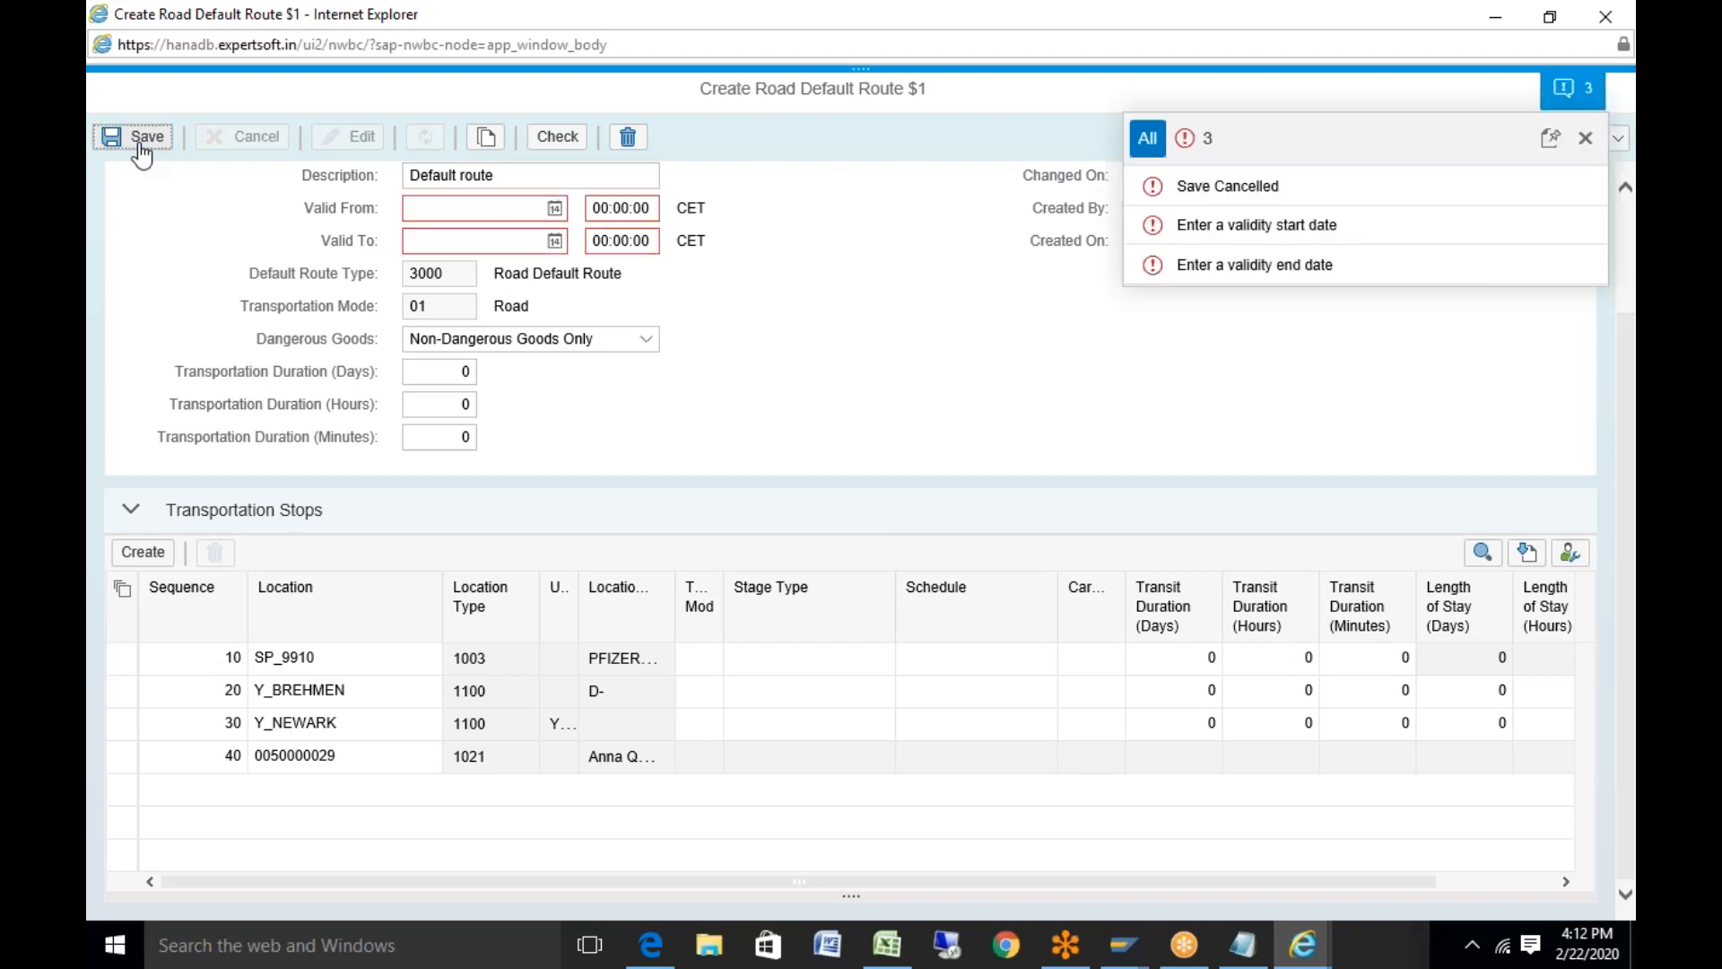
left_click(557, 210)
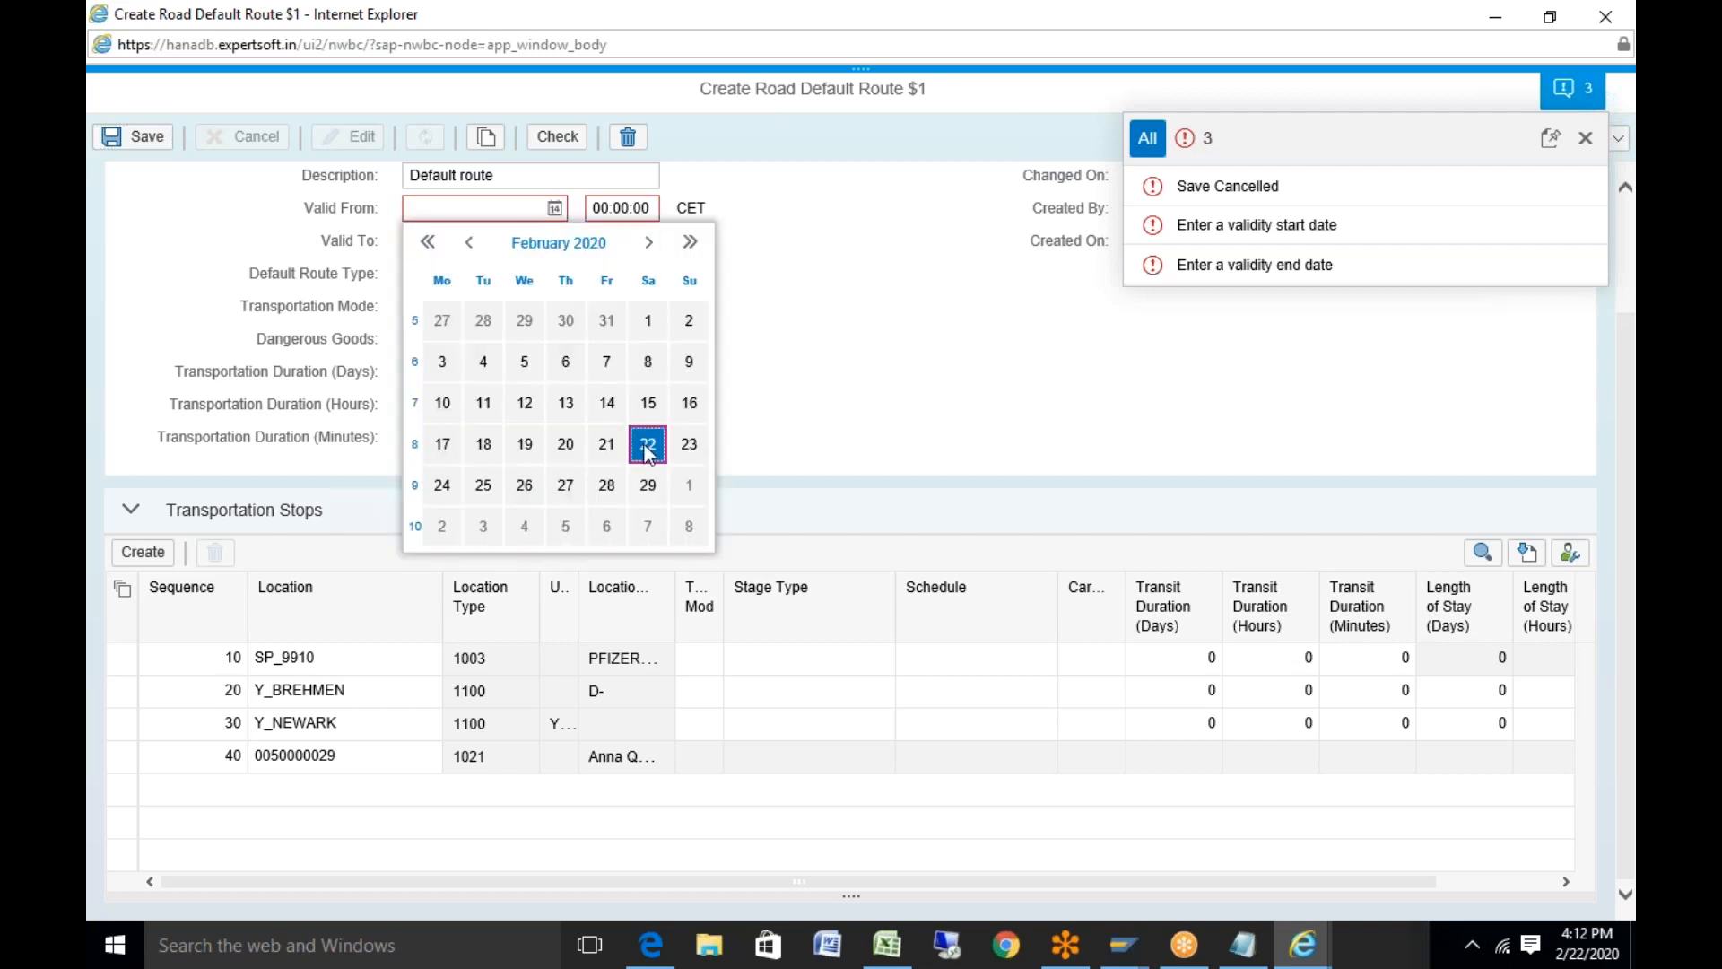
key("Return")
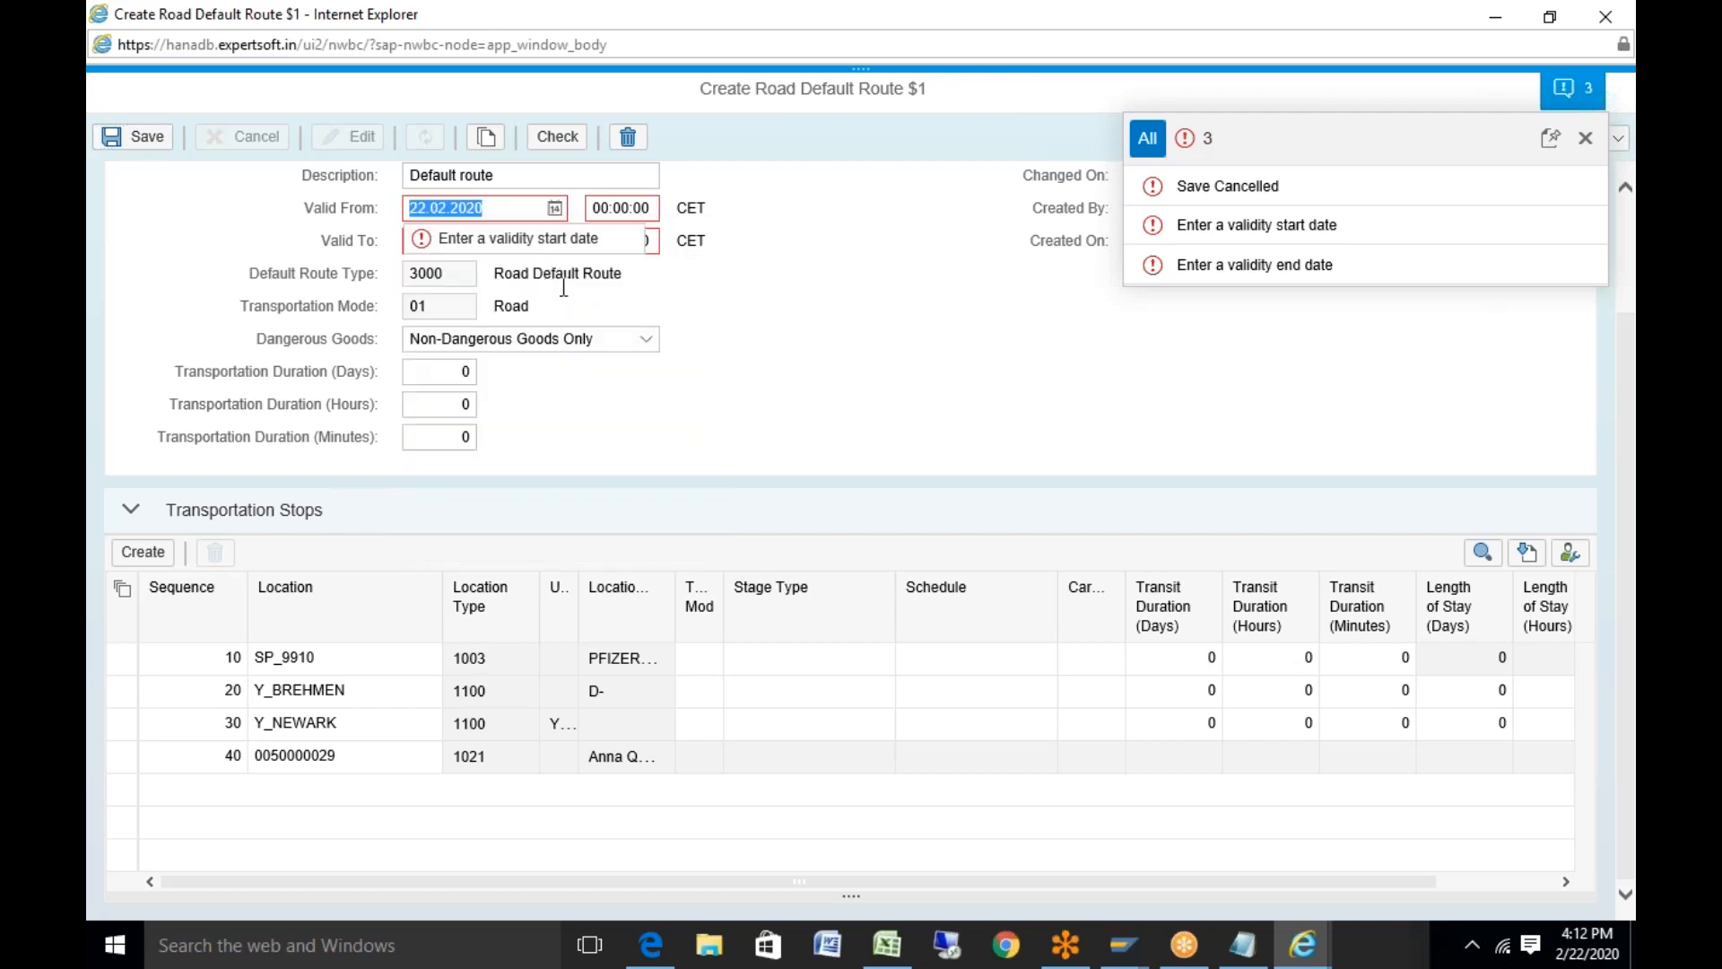
left_click(700, 325)
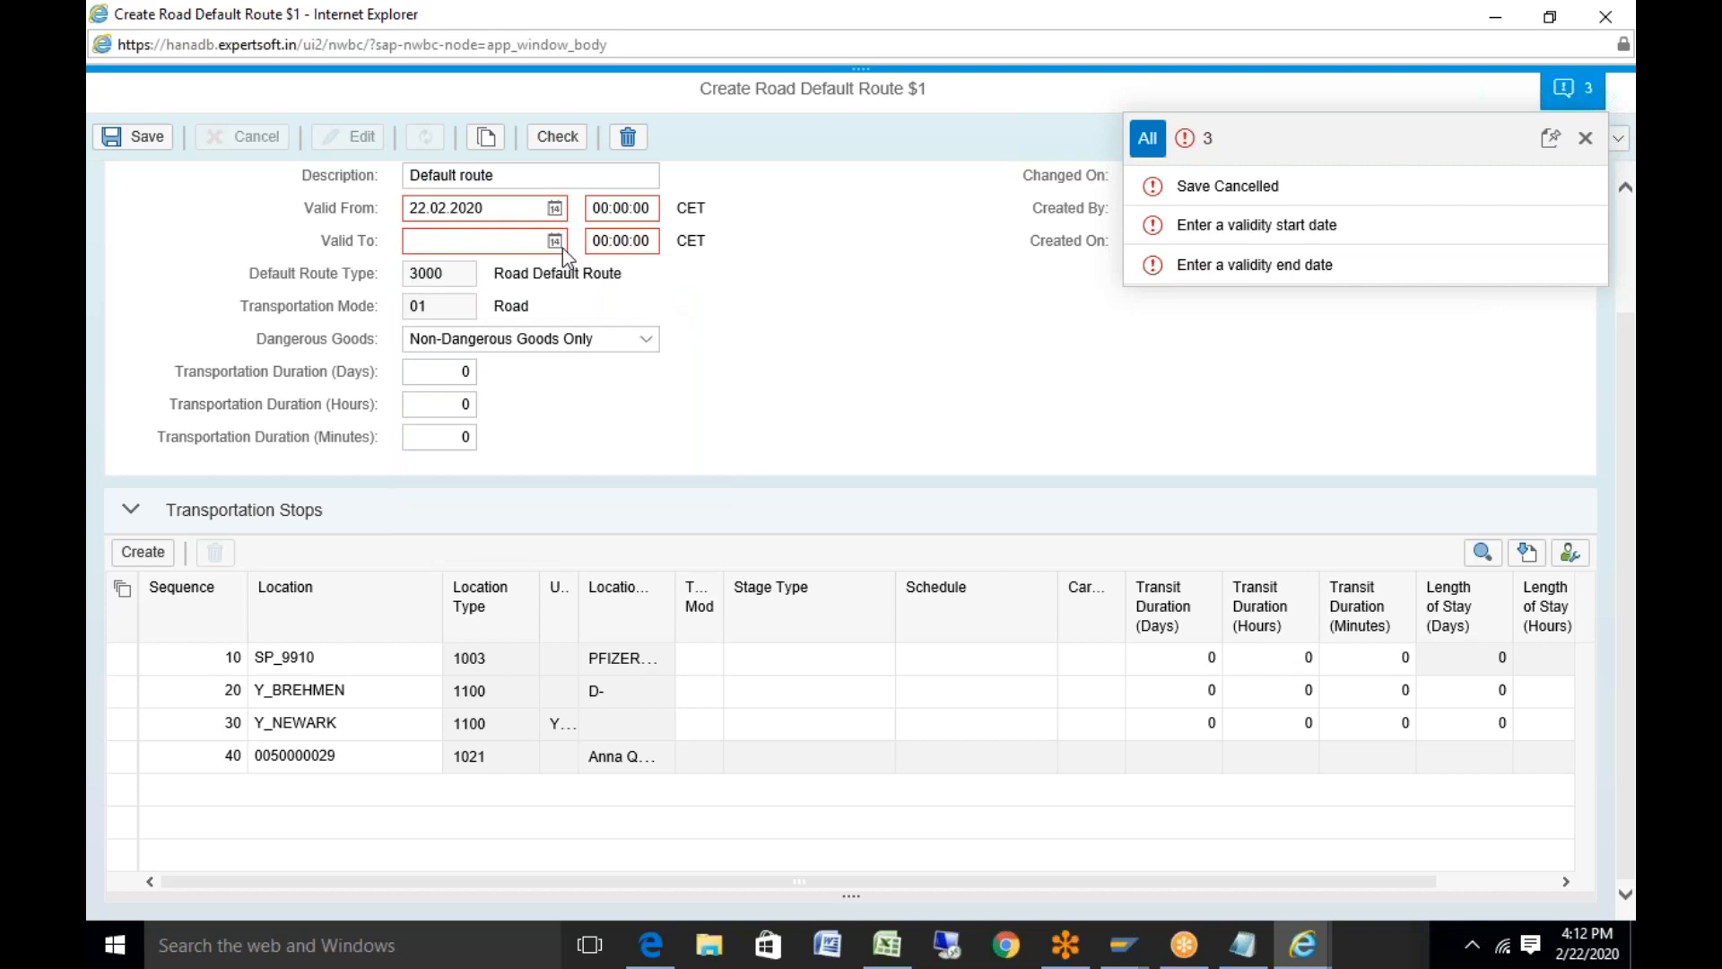
Set the valid-to date to 22.02.2021
left_click(557, 241)
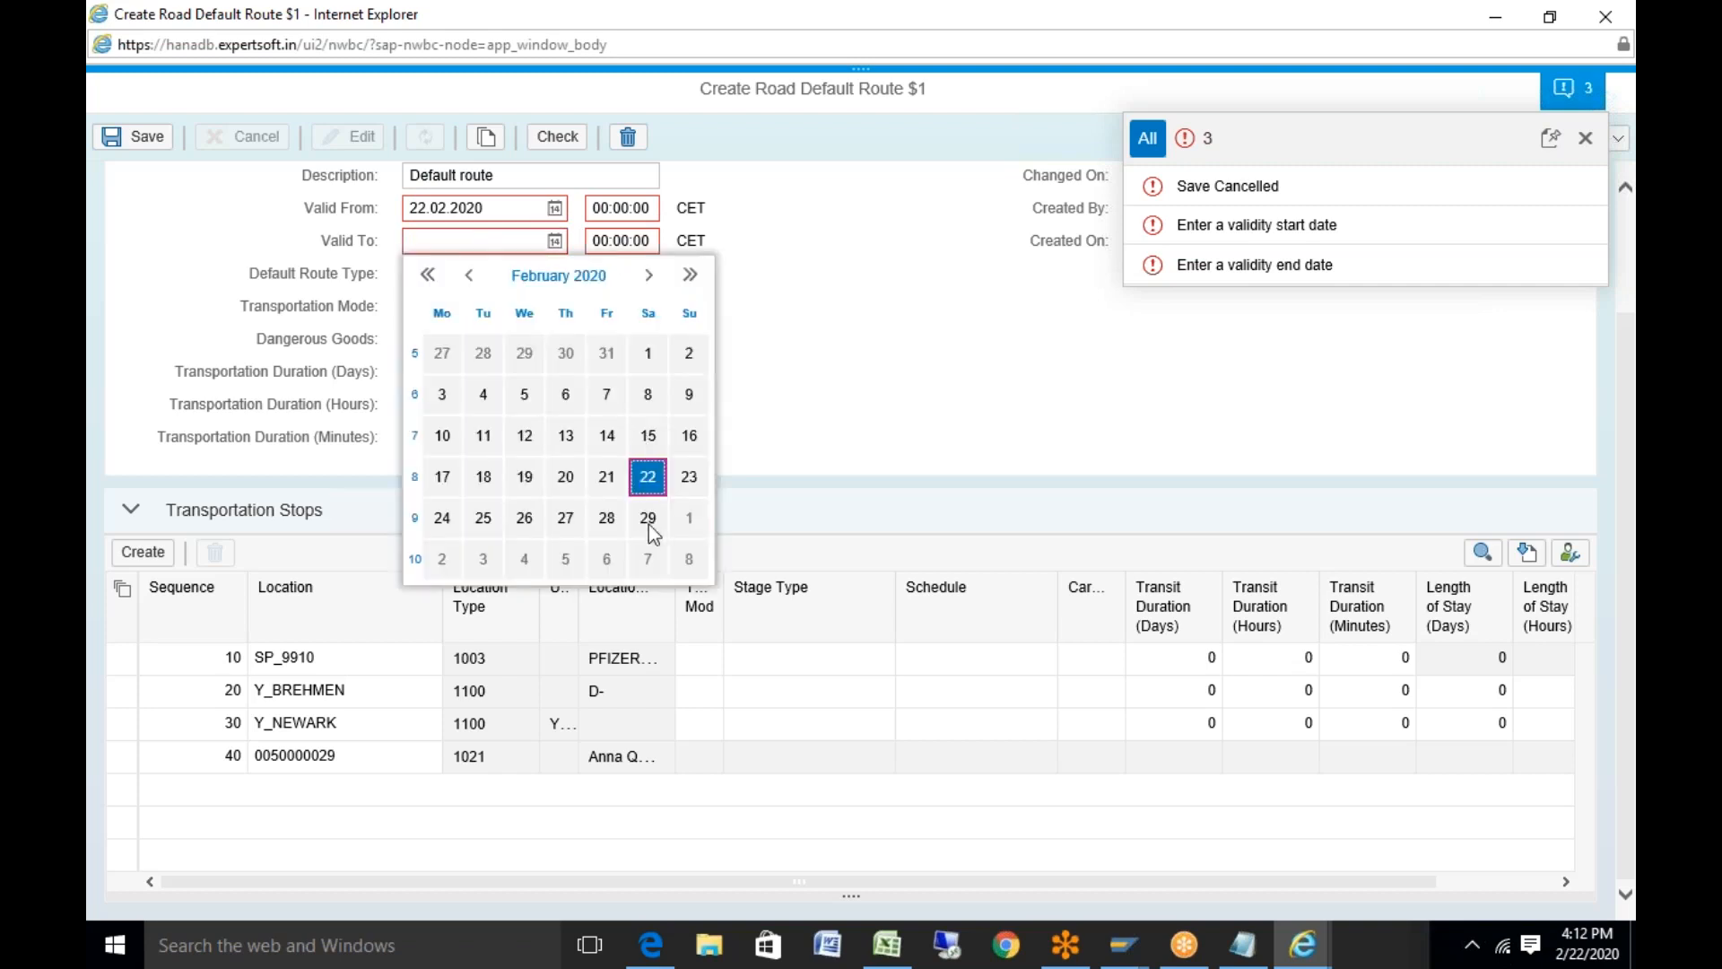
left_click(647, 476)
left_click(504, 251)
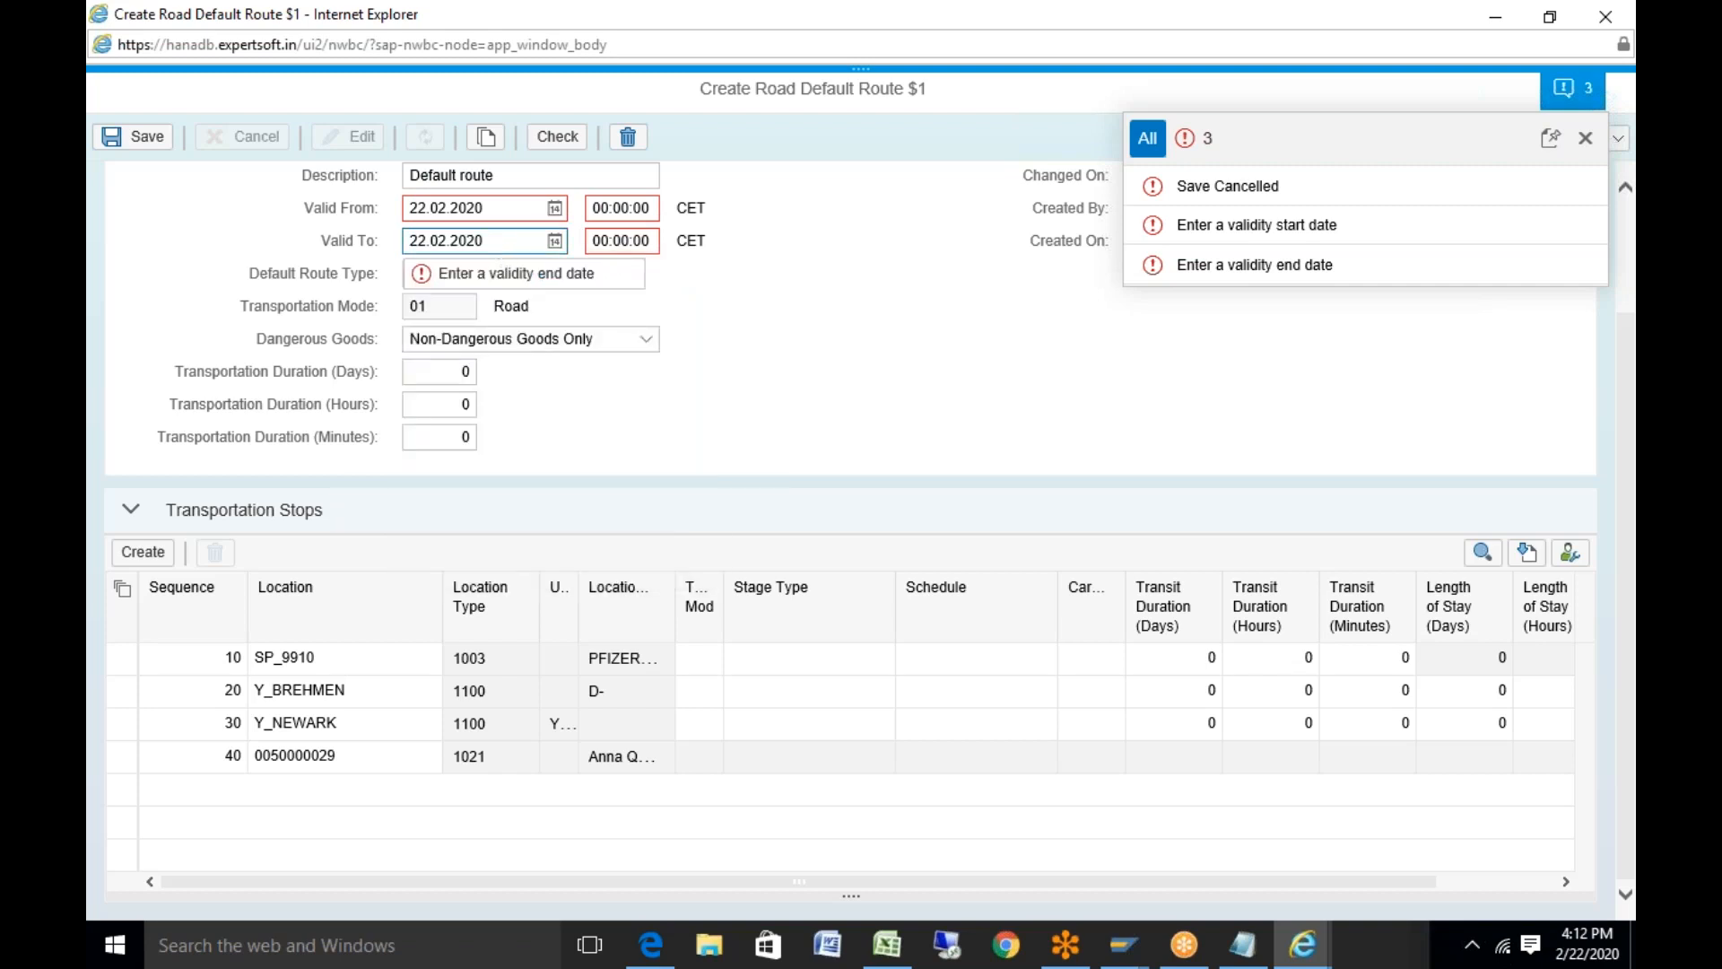
key("BackSpace")
type("1")
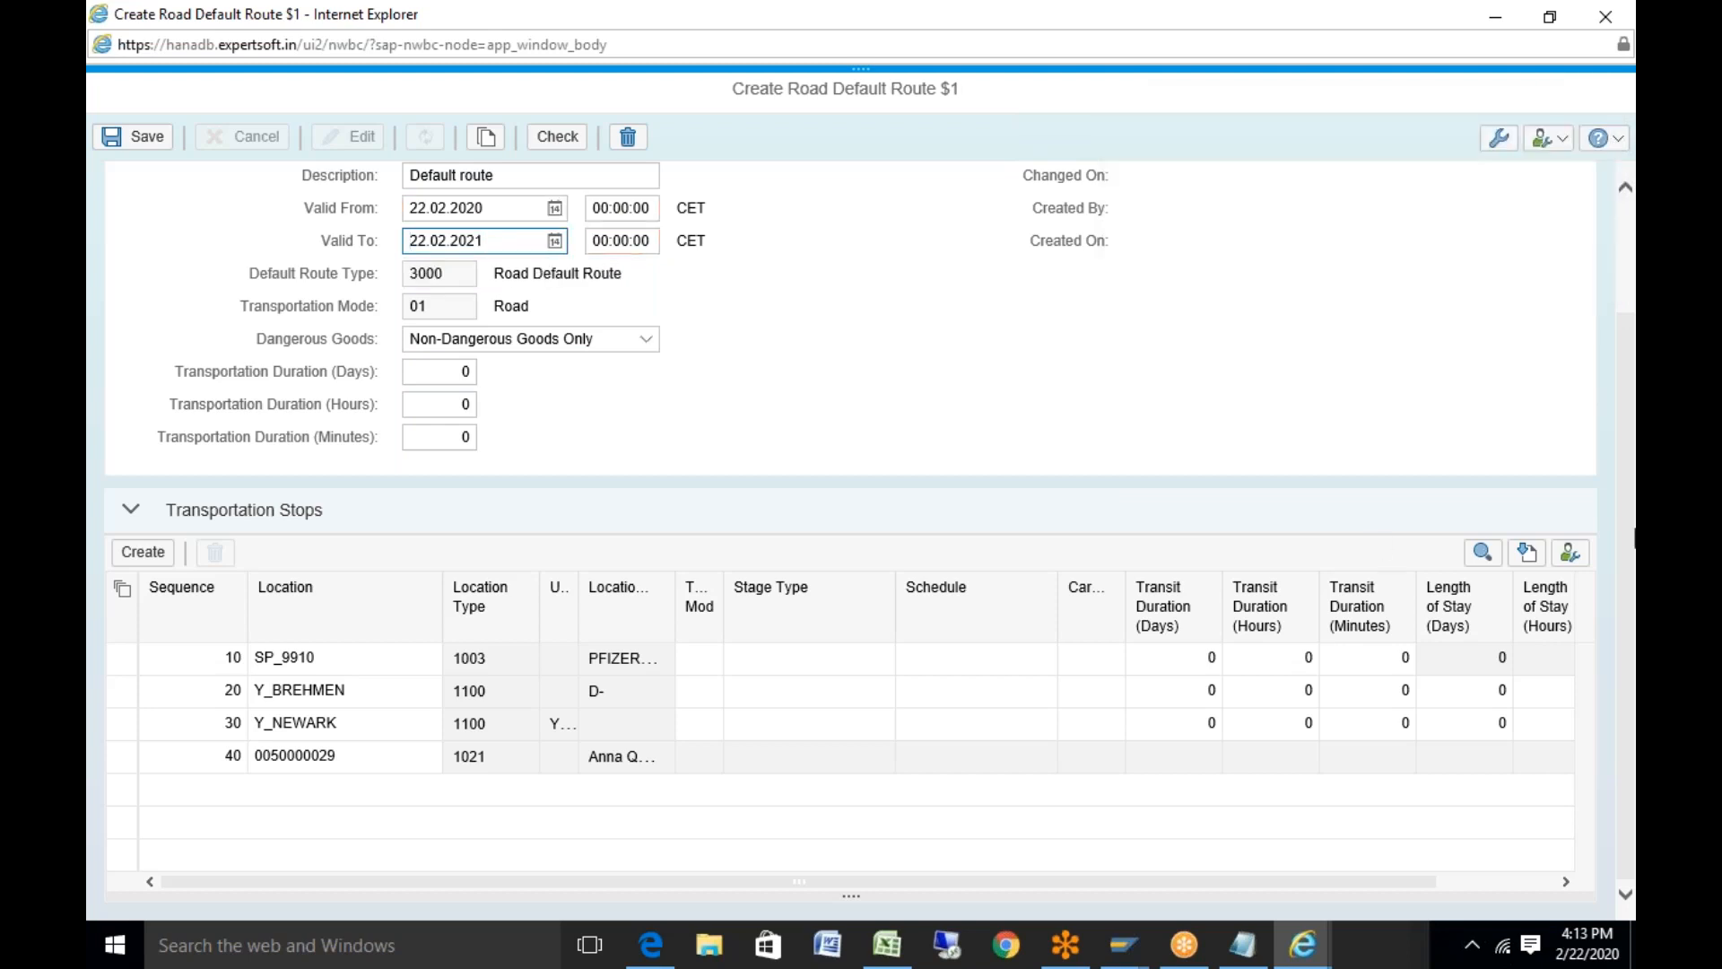
scroll(1628, 542, "up", 3)
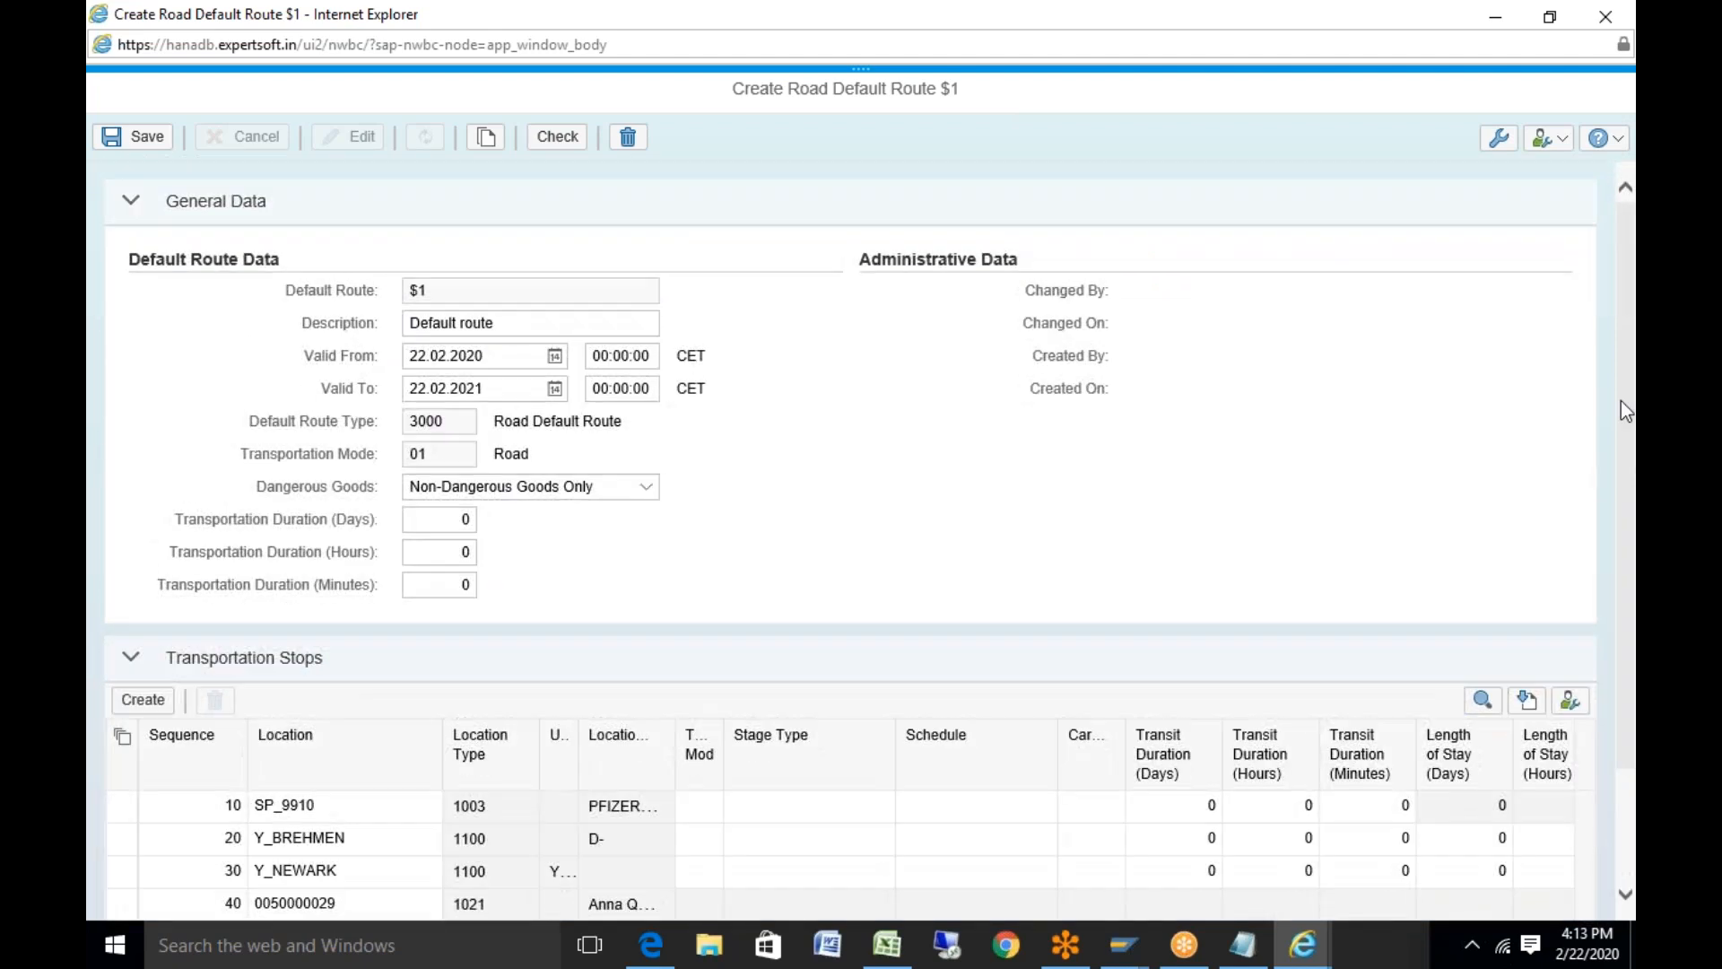
Give stops 10, 20 and 30 transport modes 01 Road, 03 Sea and 01 Road
scroll(1628, 482, "down", 3)
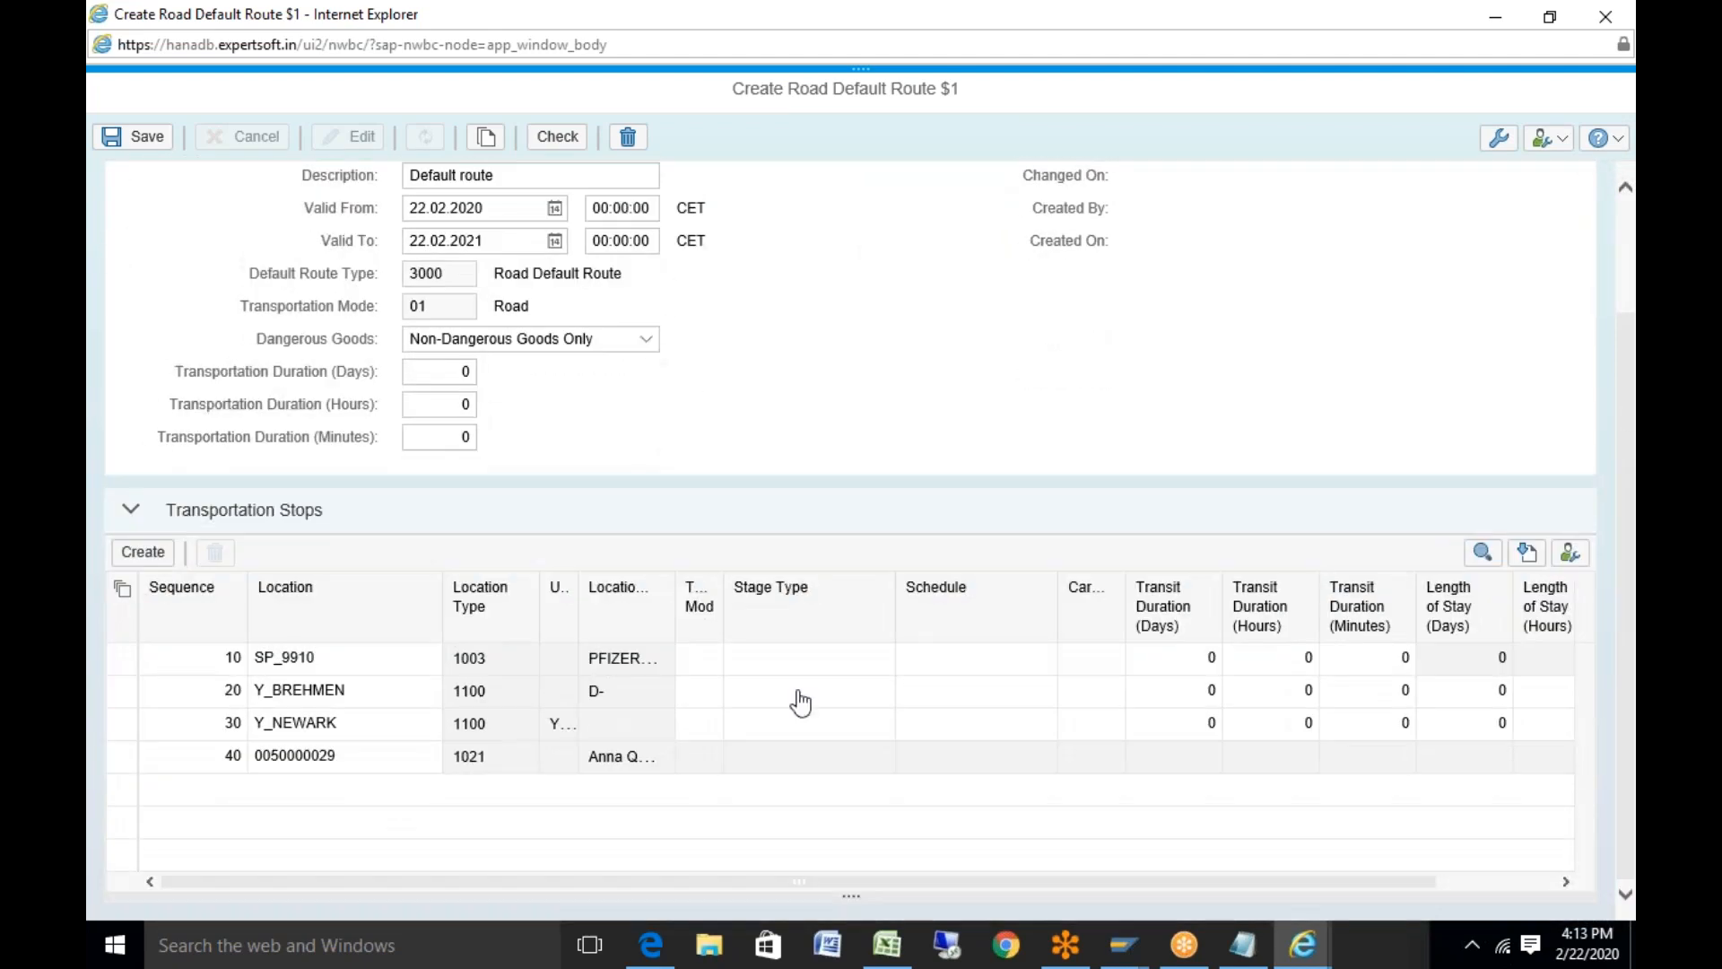
left_click(707, 665)
type("01")
left_click(717, 778)
left_click(713, 692)
left_click(732, 692)
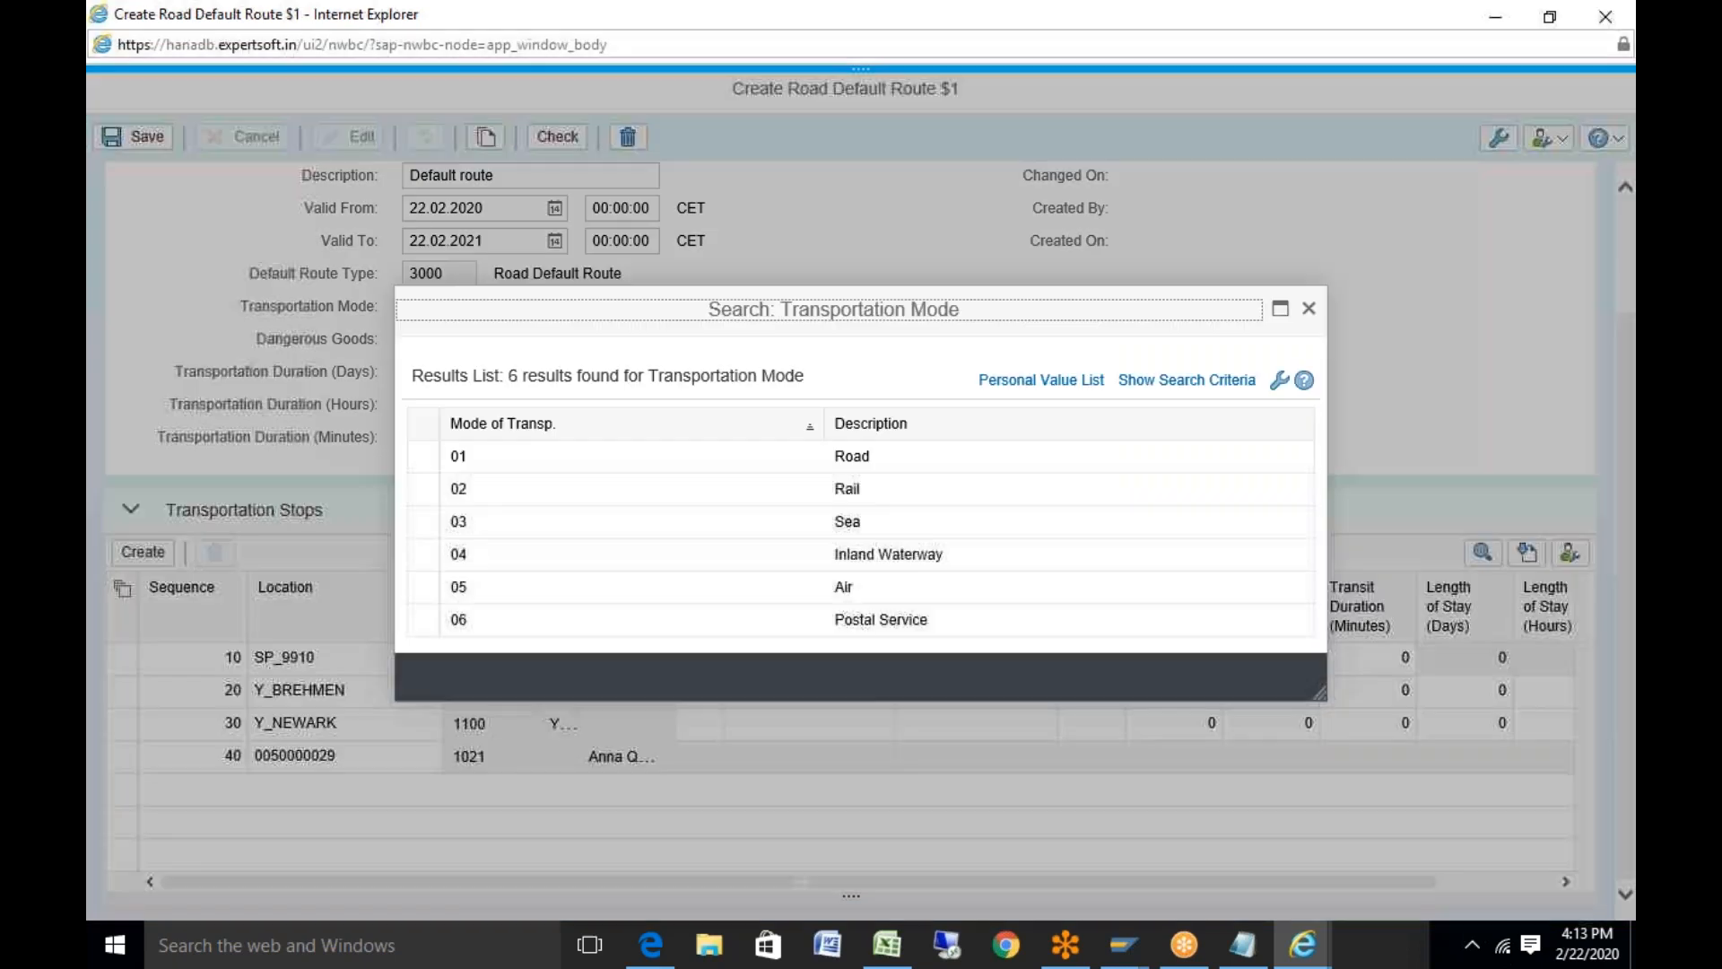
left_click(815, 531)
left_click(696, 723)
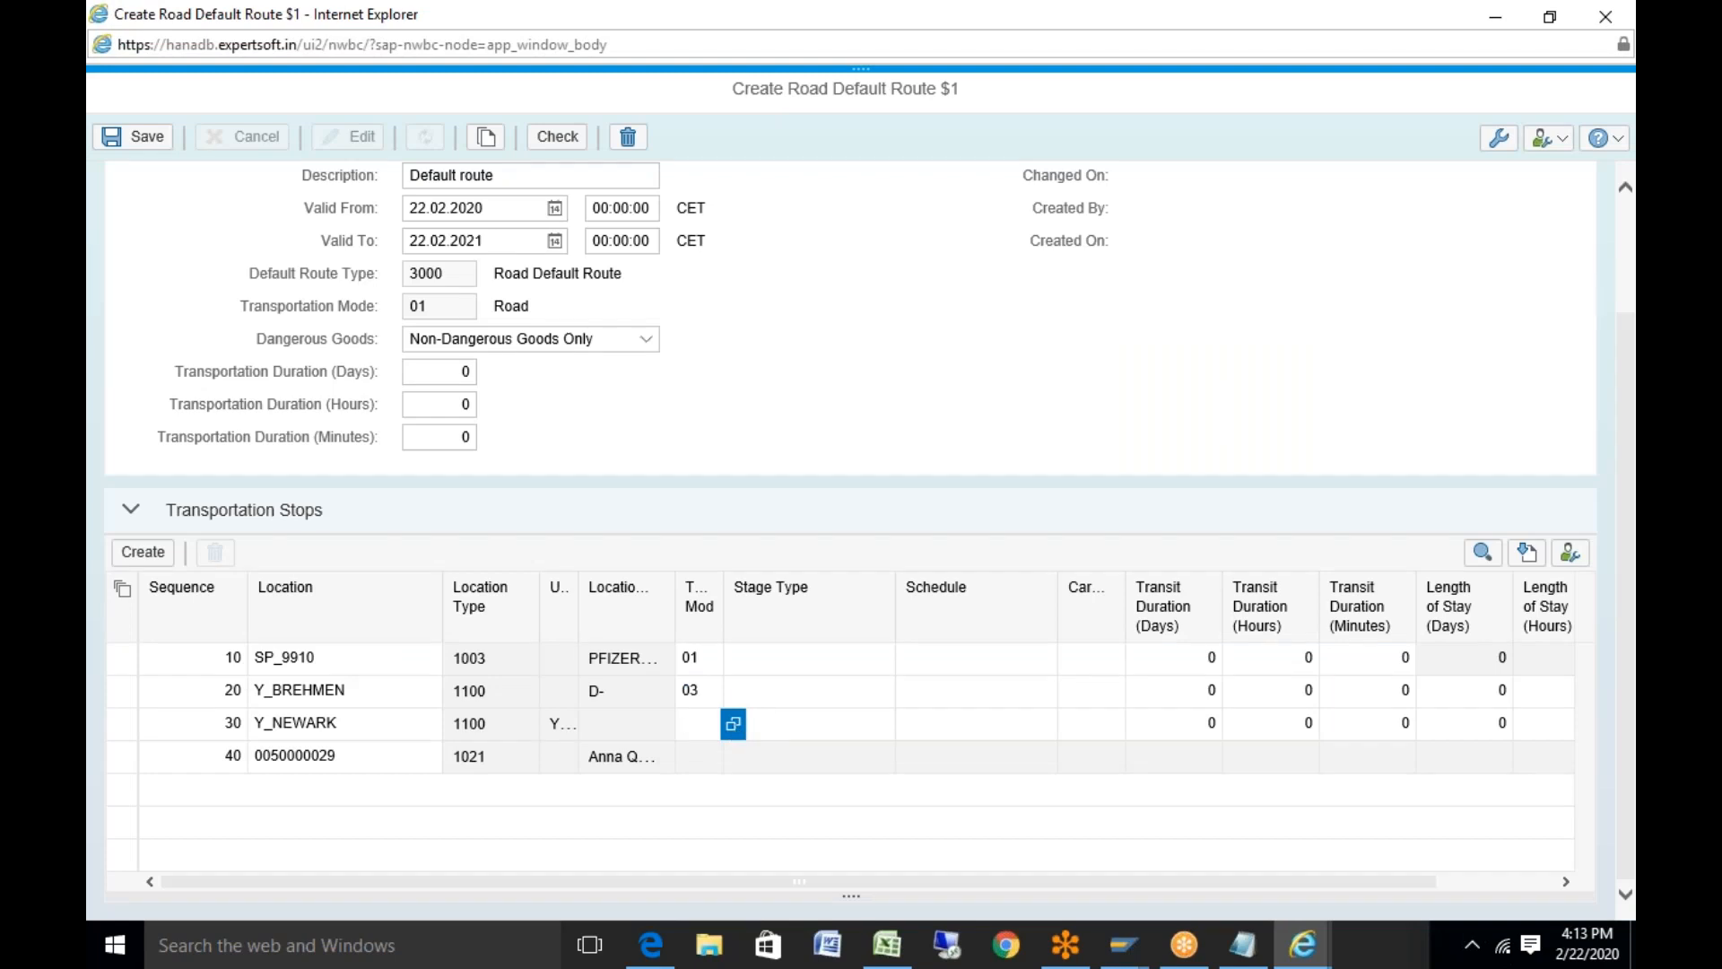
left_click(733, 722)
left_click(868, 469)
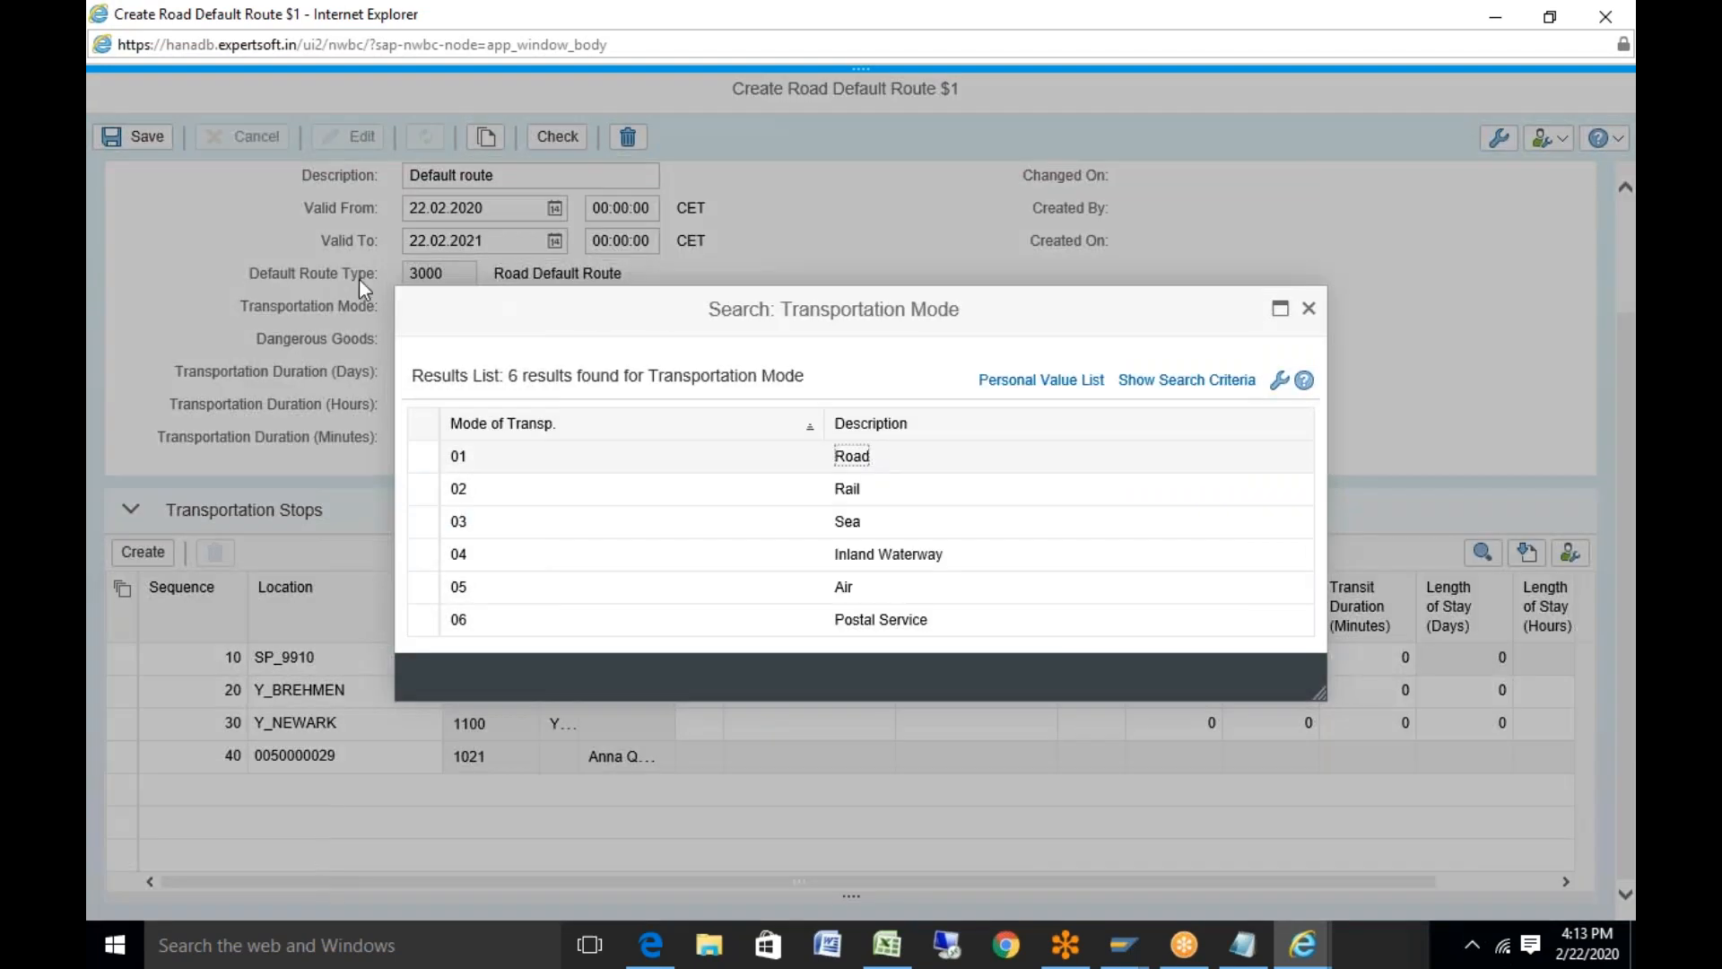
left_click(145, 144)
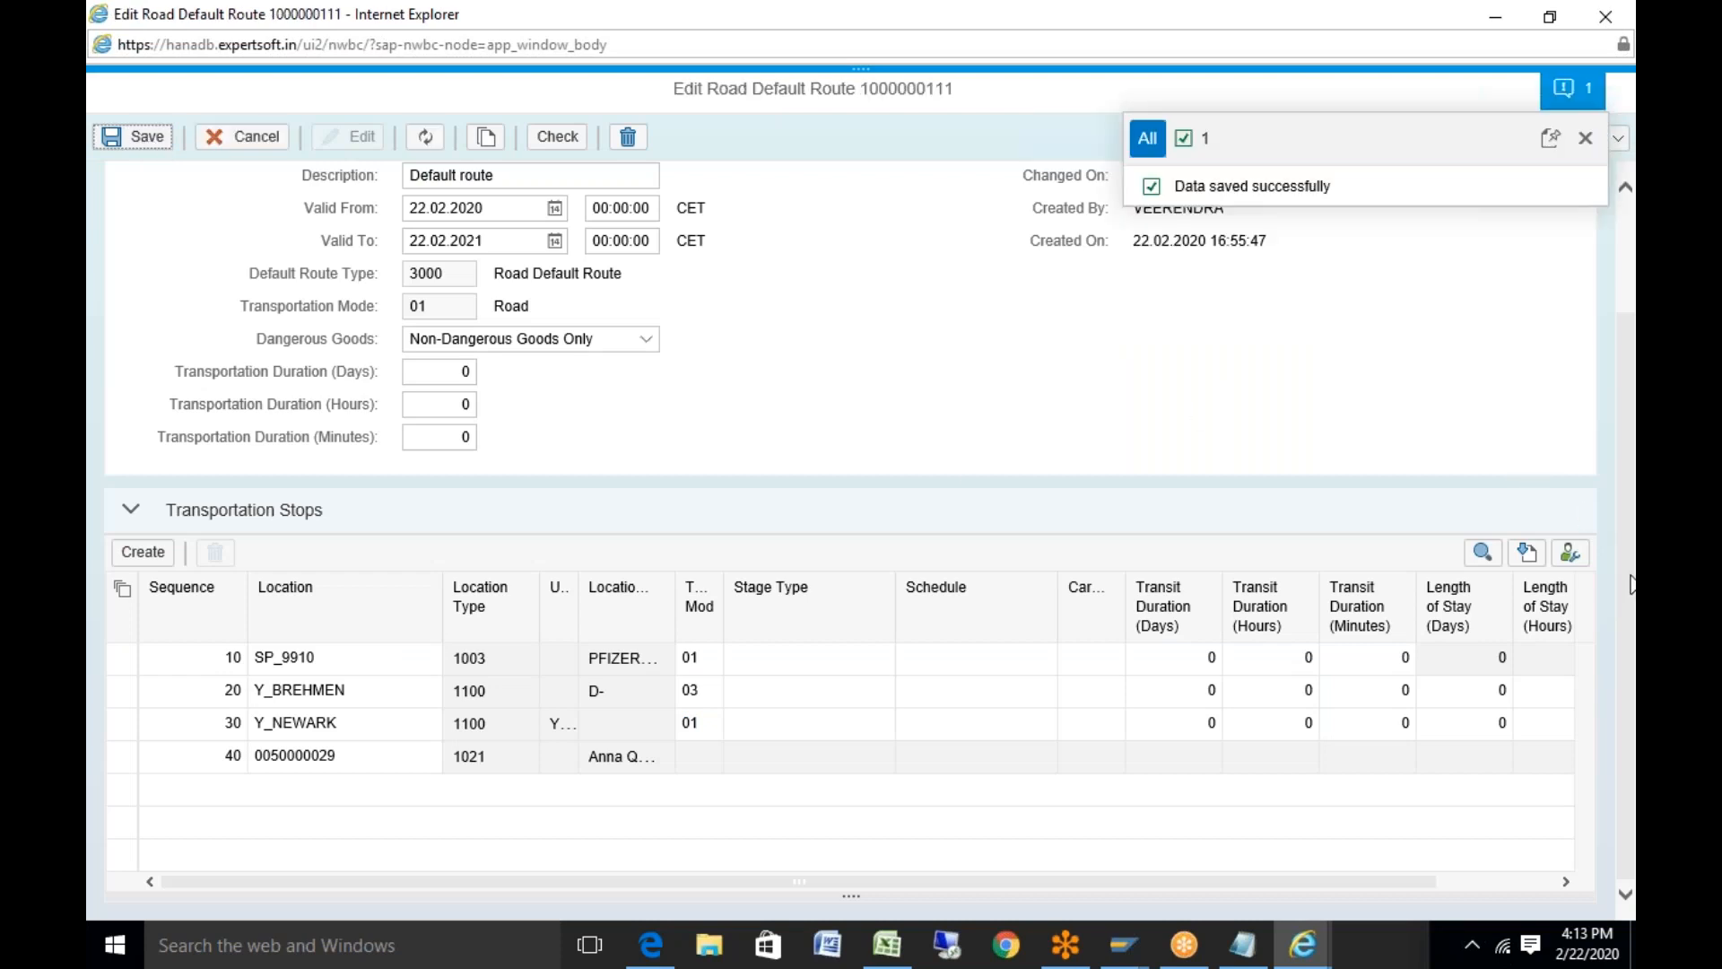
scroll(1628, 368, "up", 2)
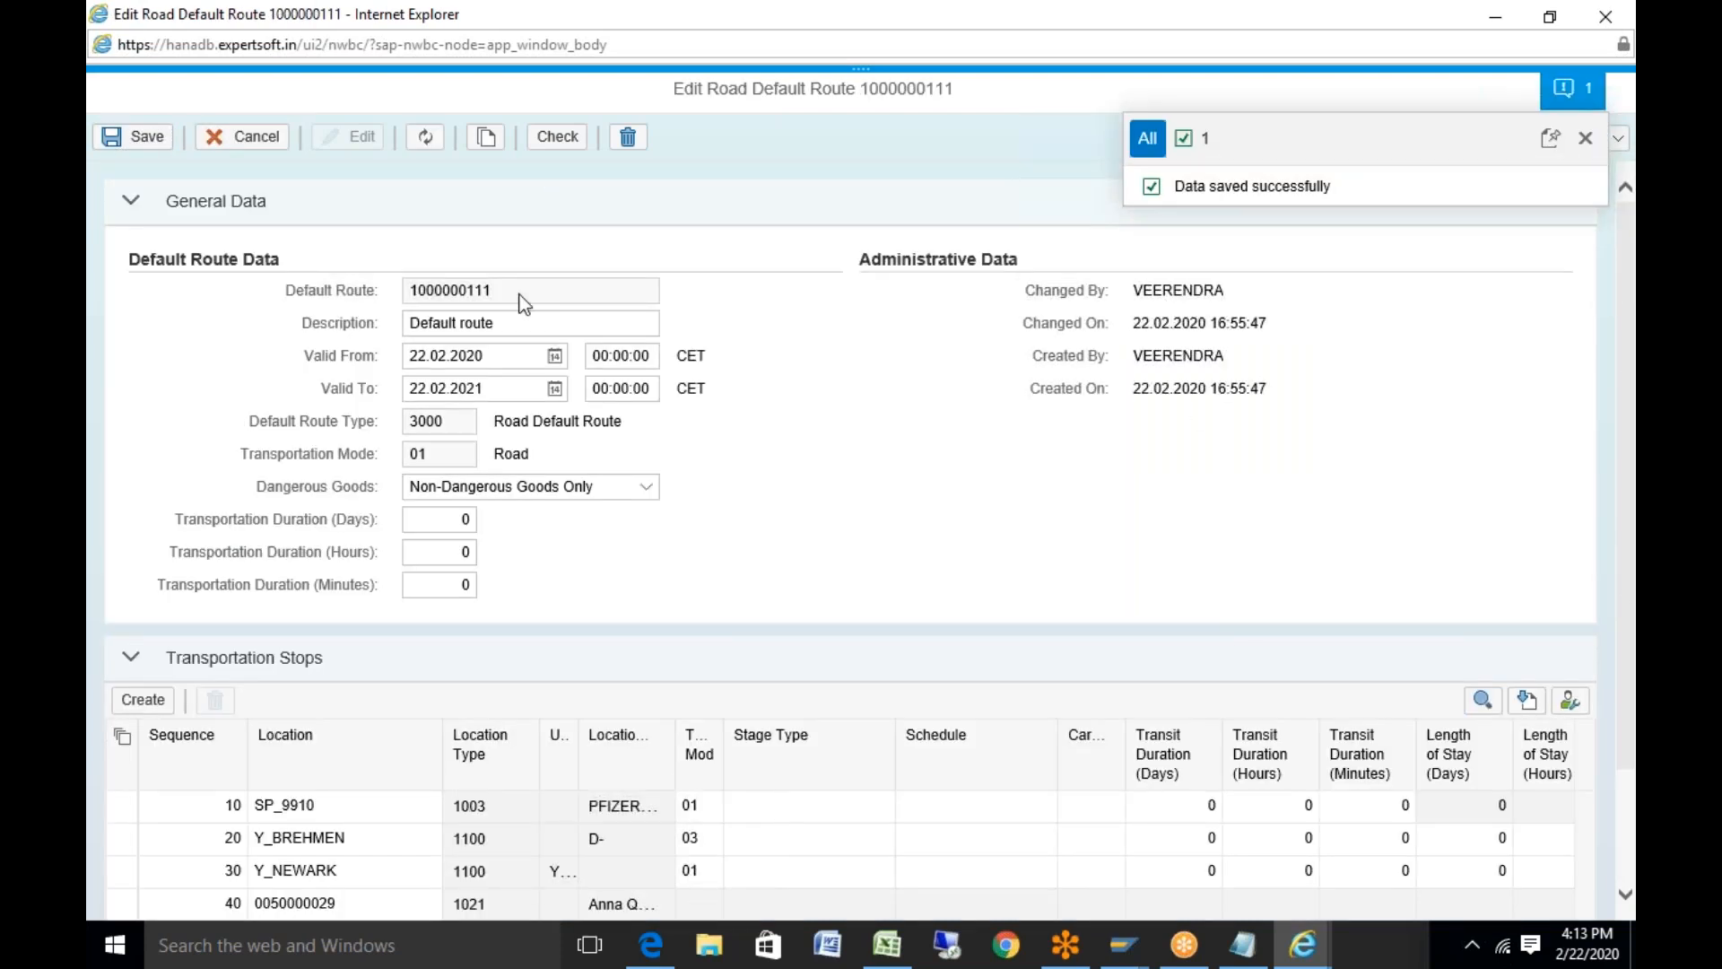
left_click_drag(503, 298, 384, 287)
key("ctrl+c")
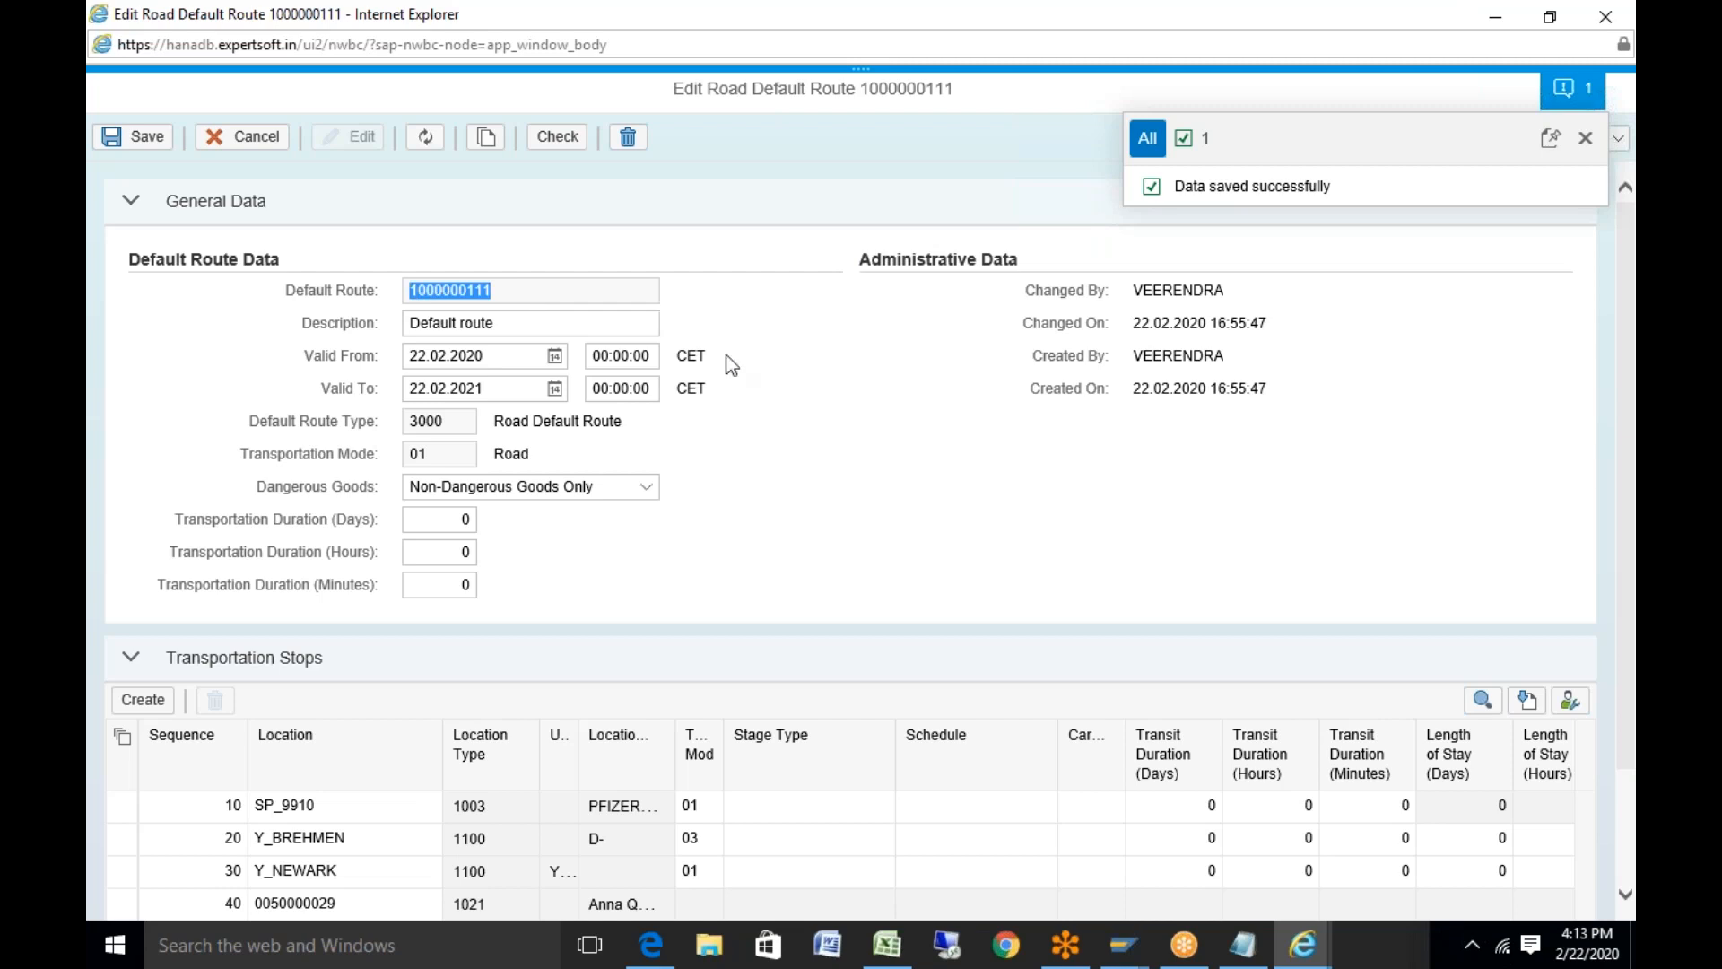
left_click(889, 958)
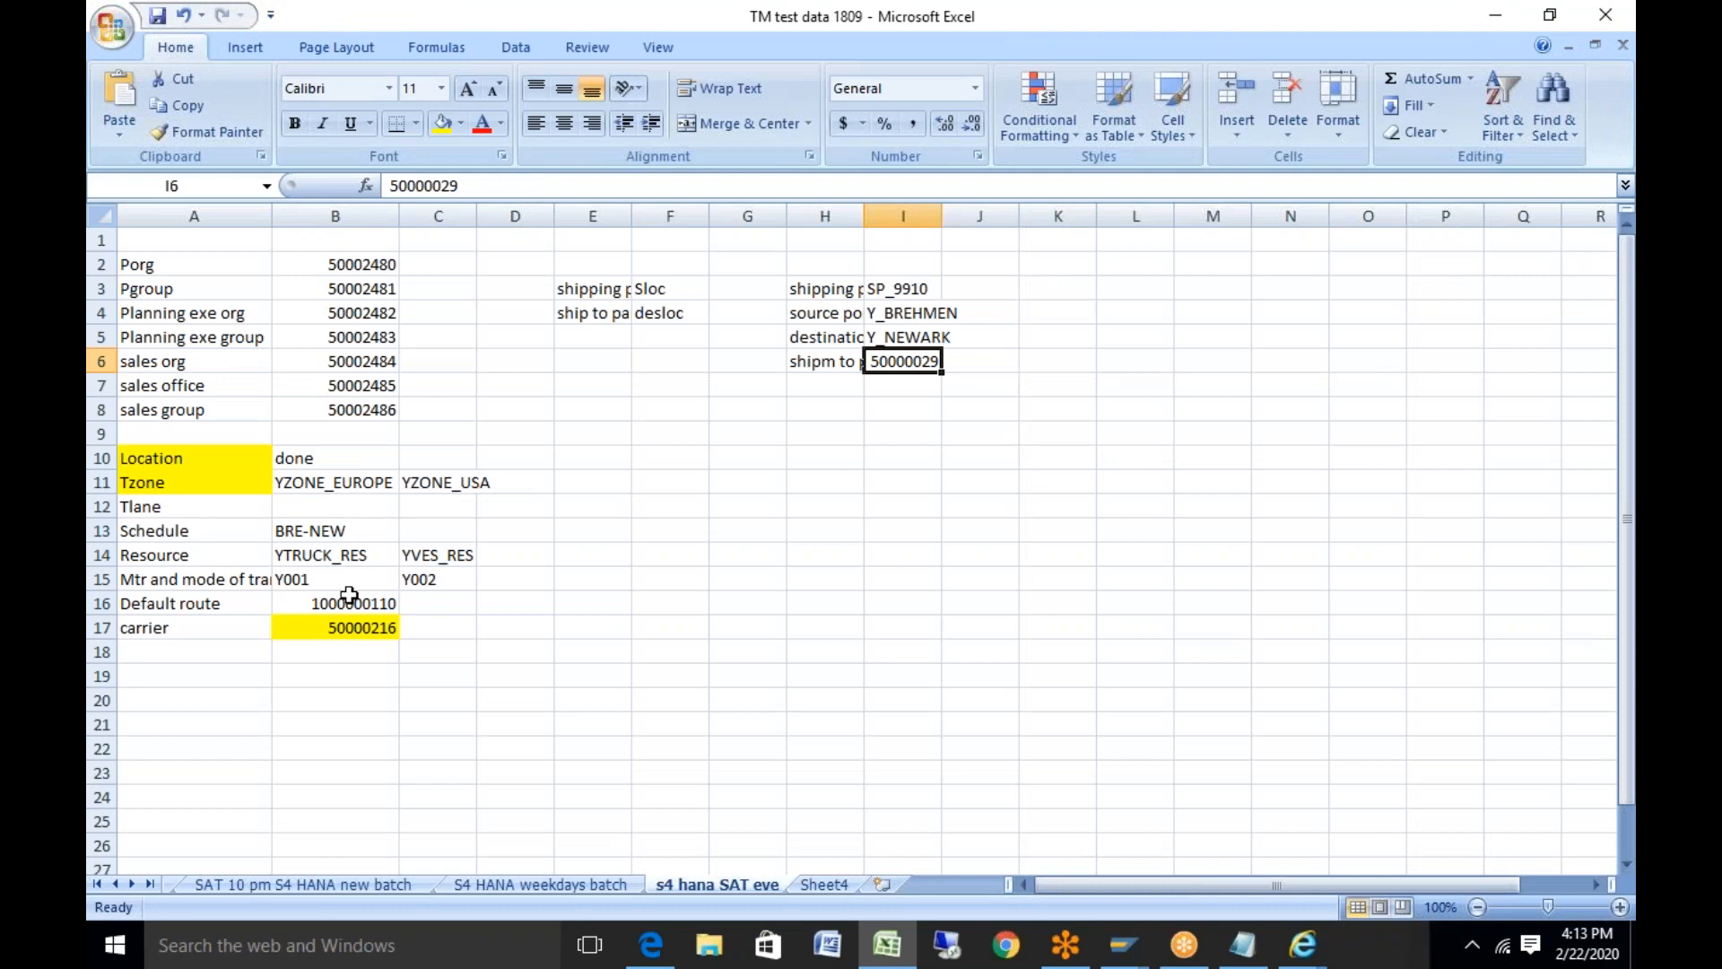
left_click(354, 611)
key("ctrl+v")
left_click(158, 19)
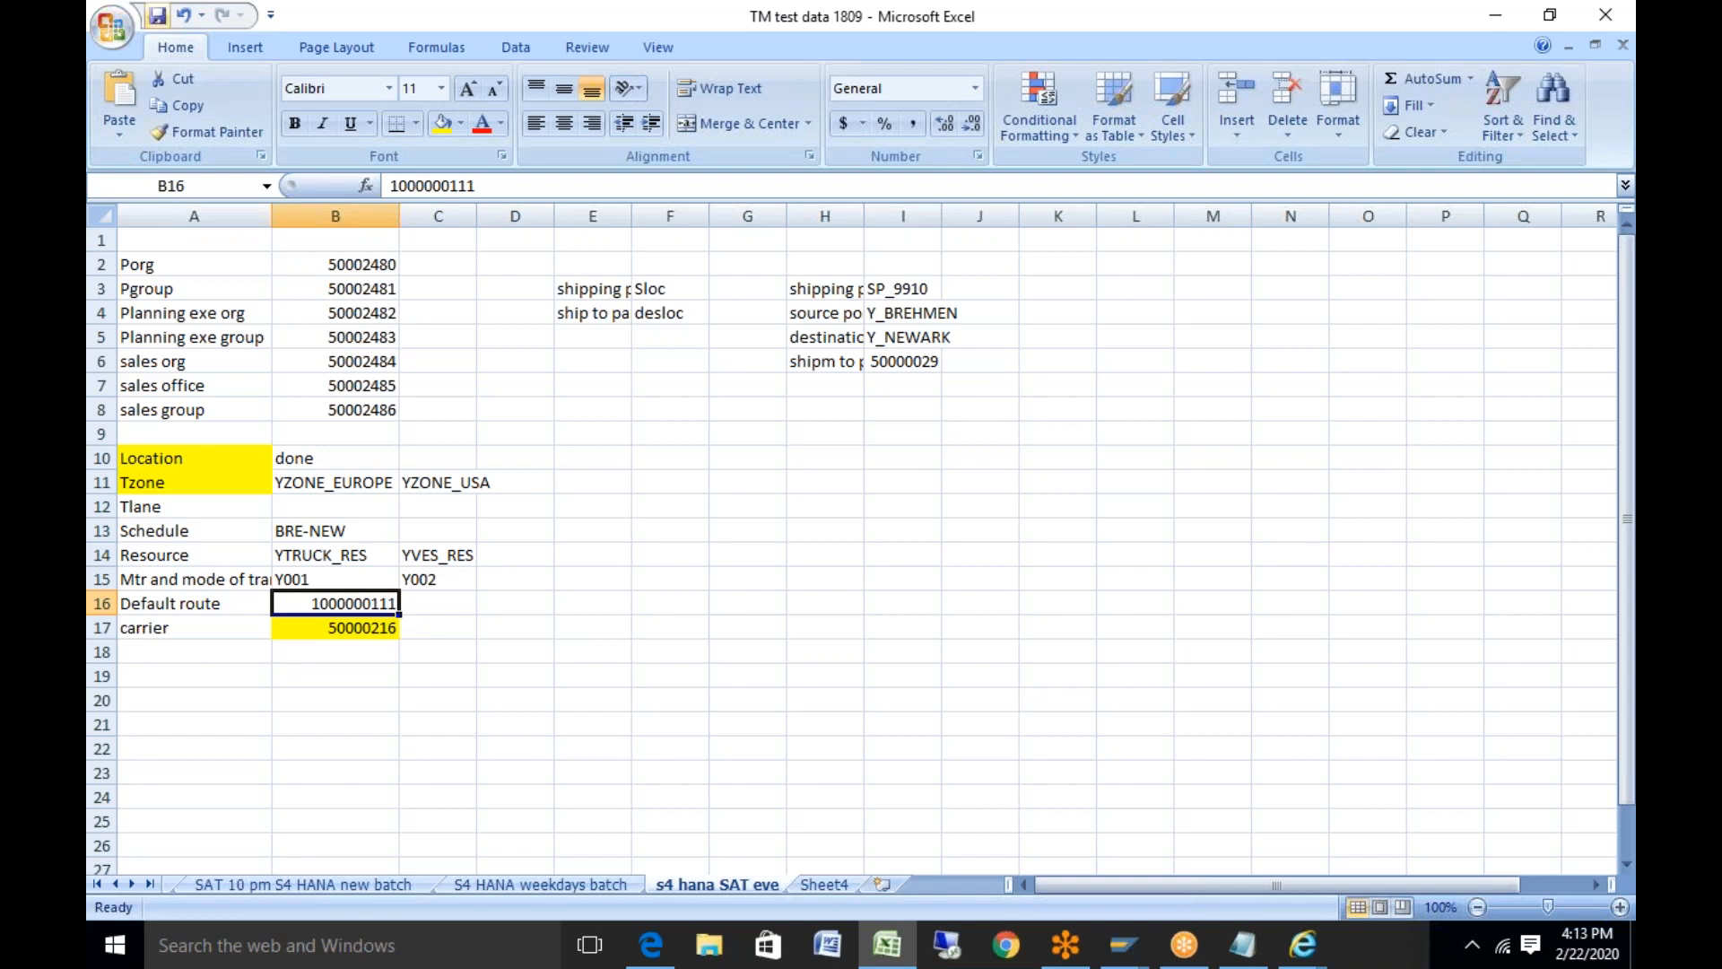
left_click(1123, 944)
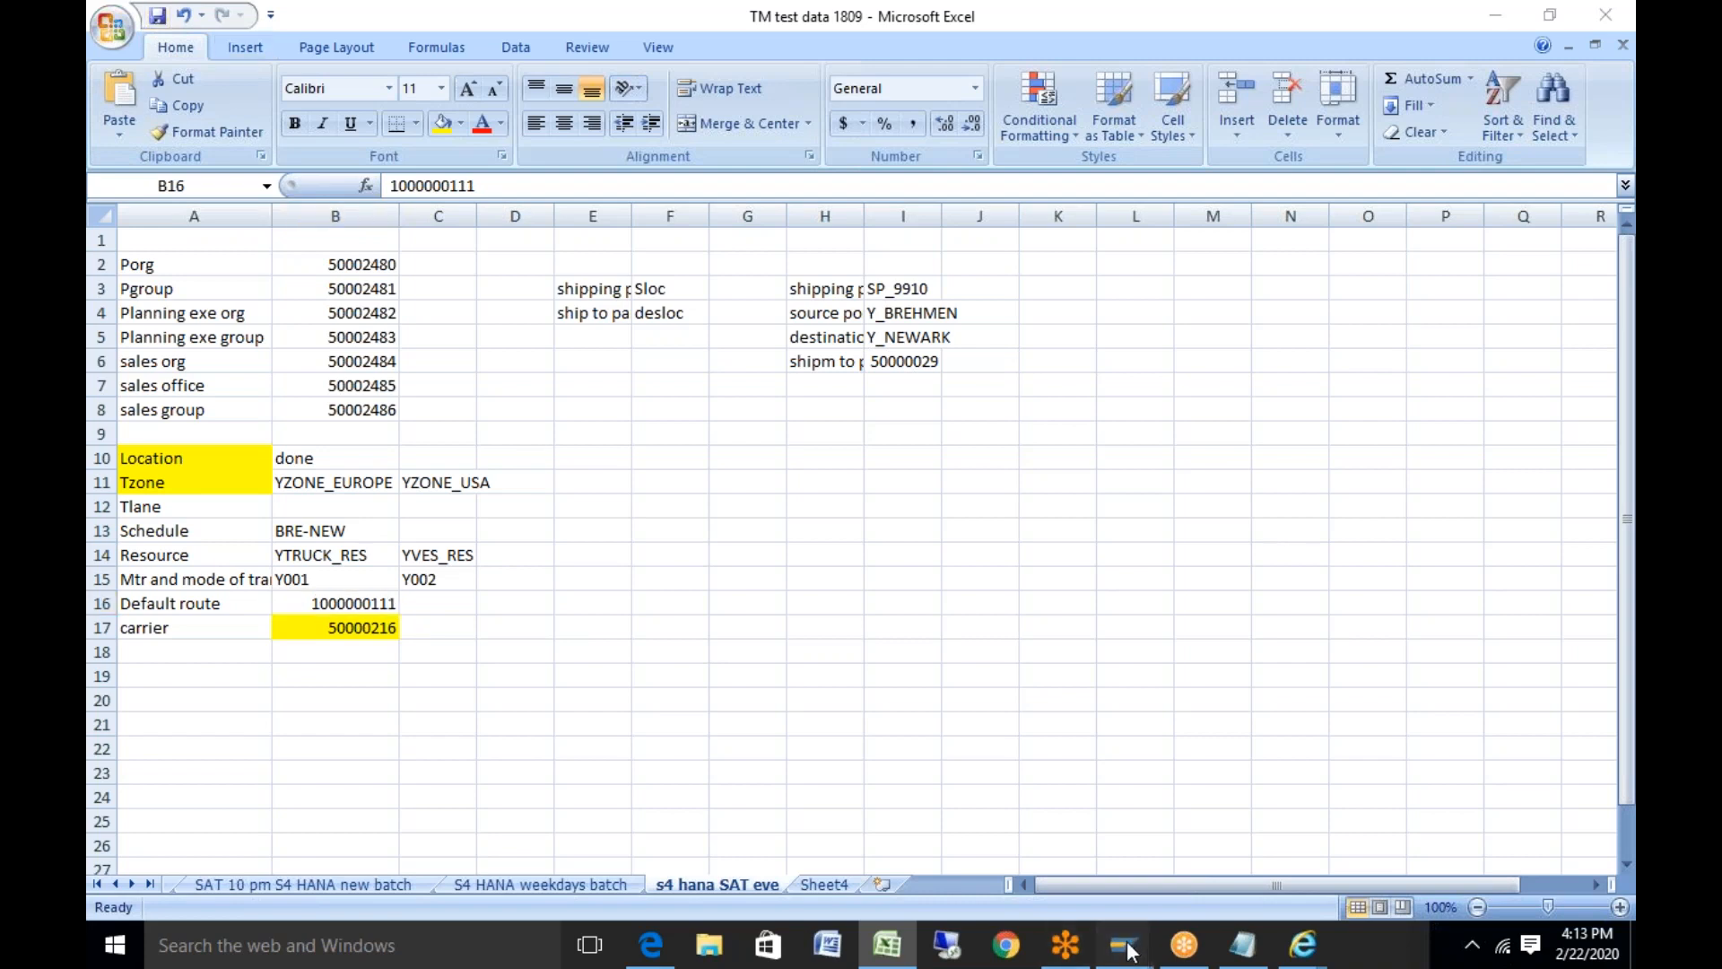
left_click(1078, 822)
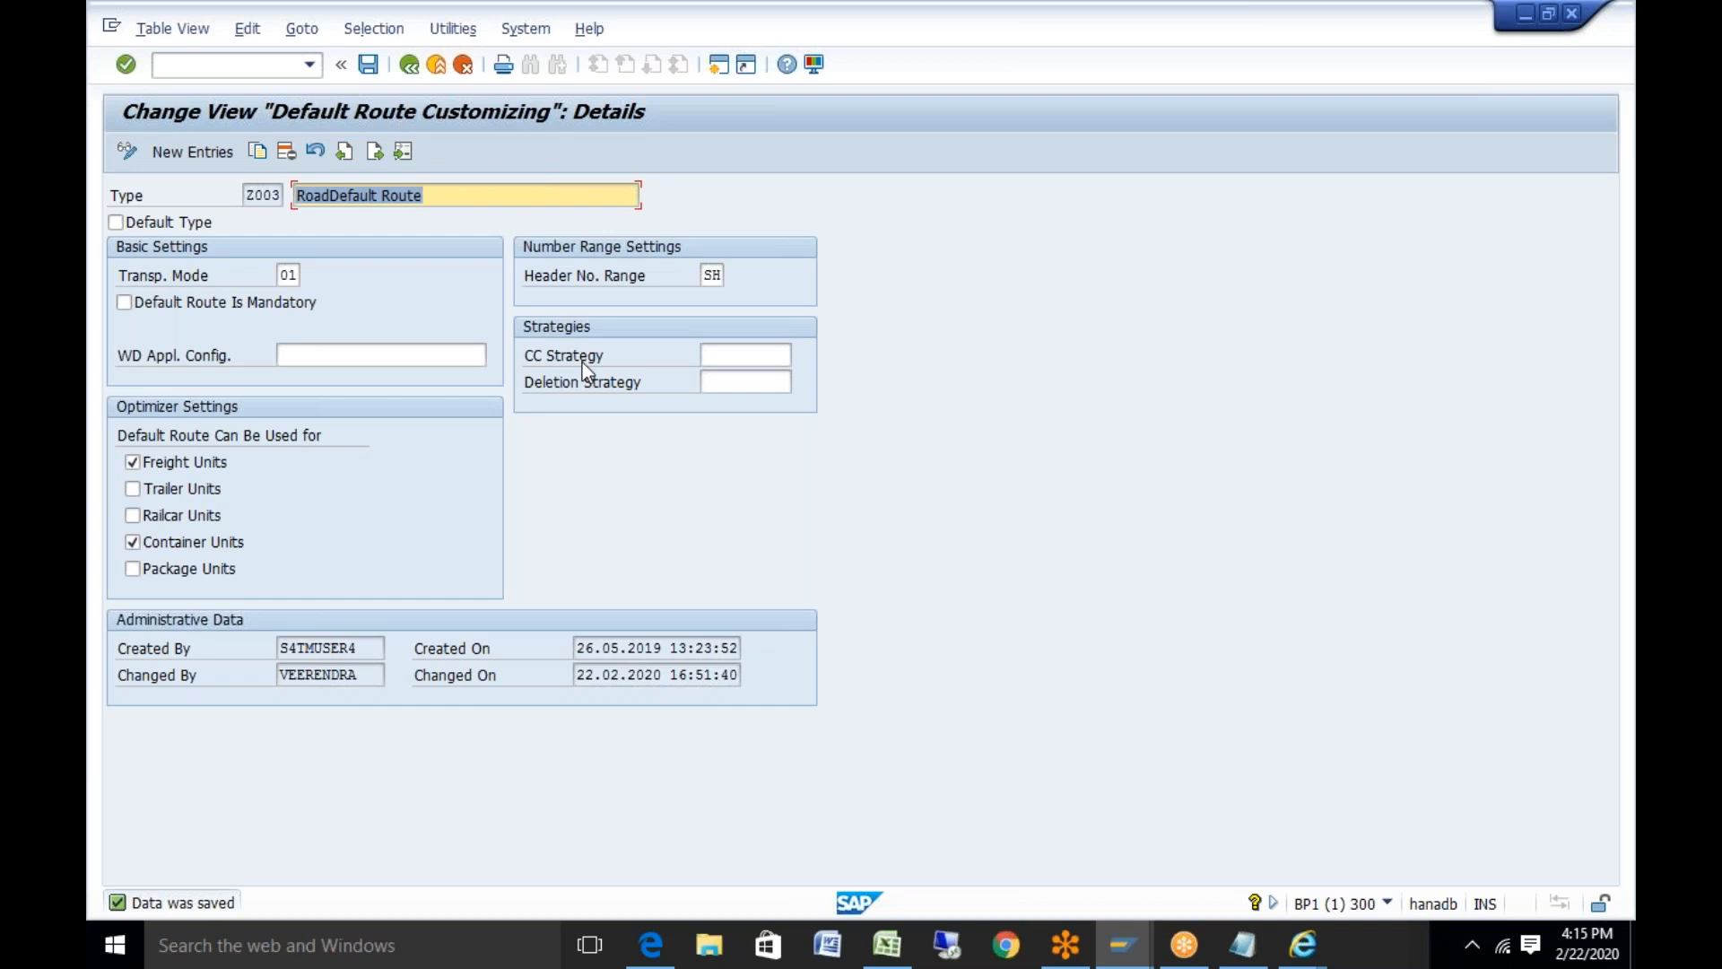
left_click(183, 278)
right_click(183, 278)
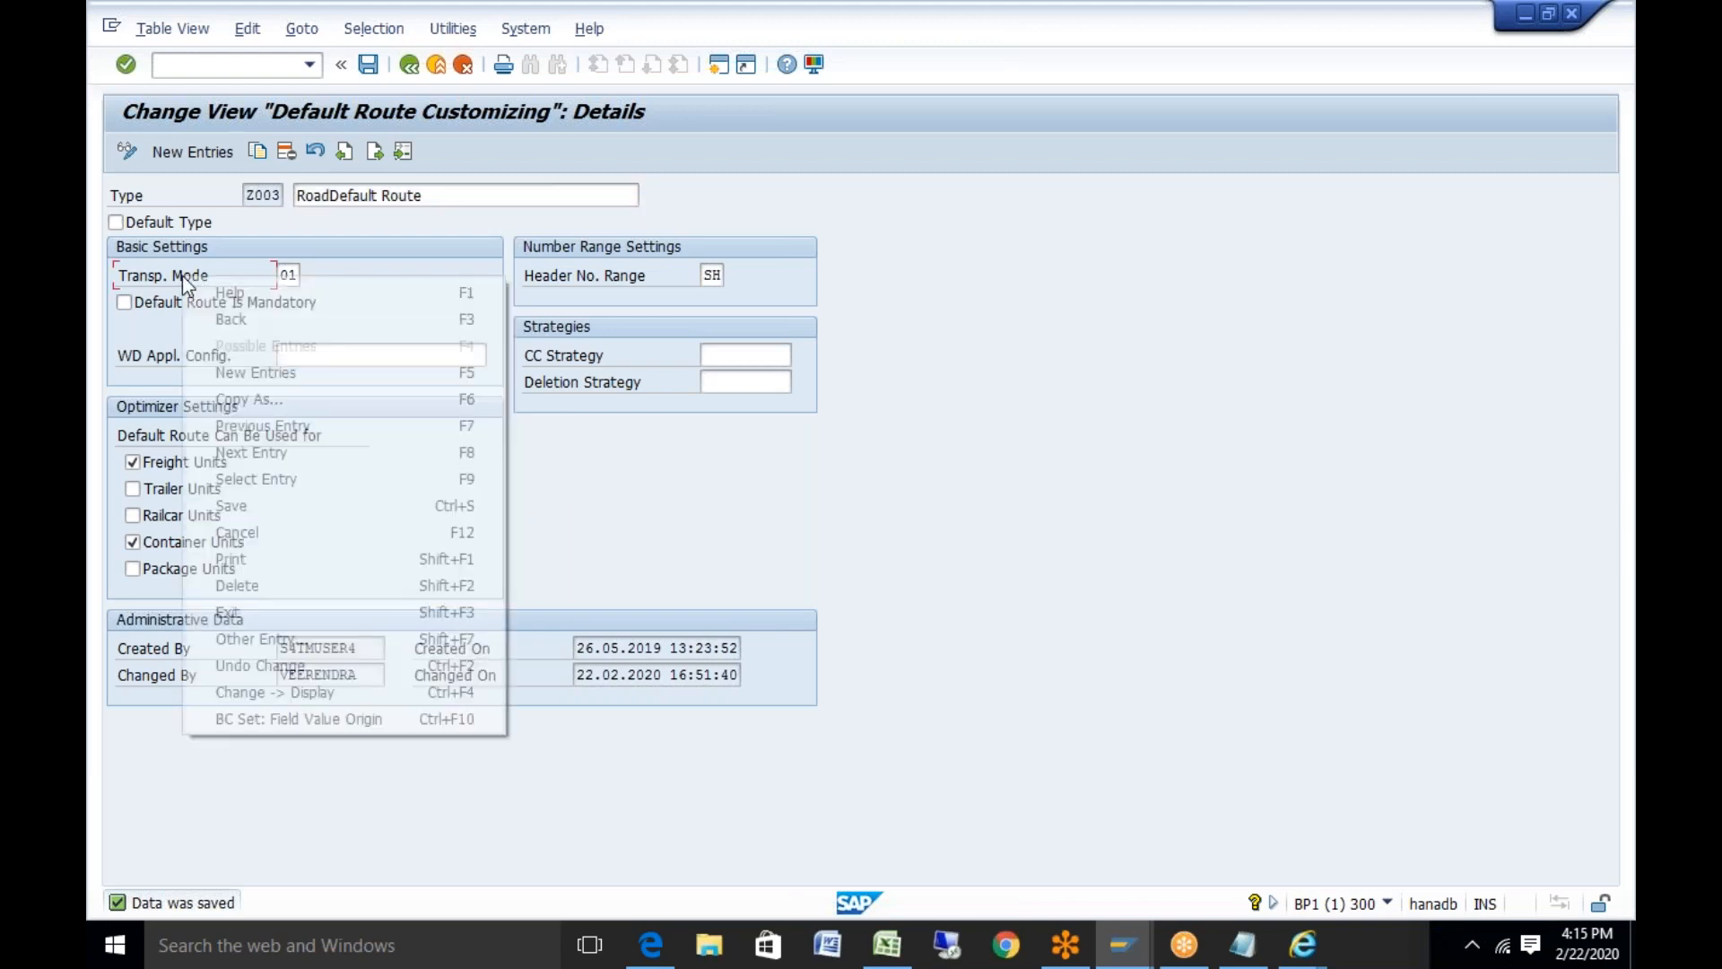
left_click(213, 294)
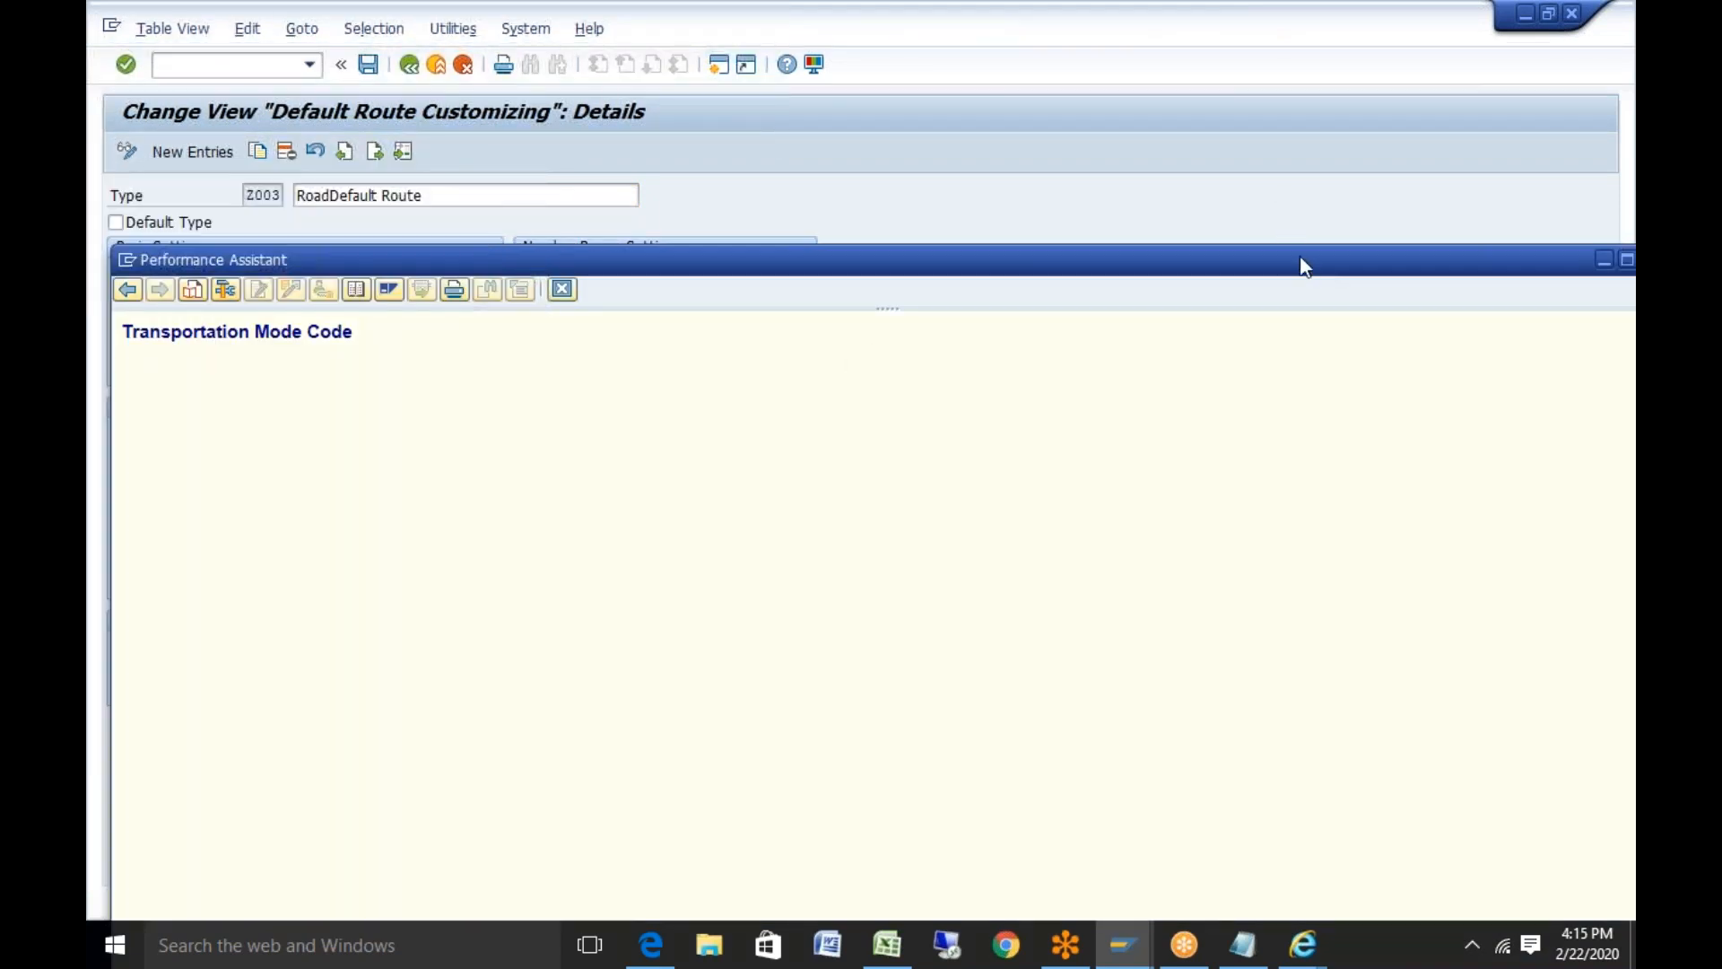
left_click_drag(1280, 266, 1138, 285)
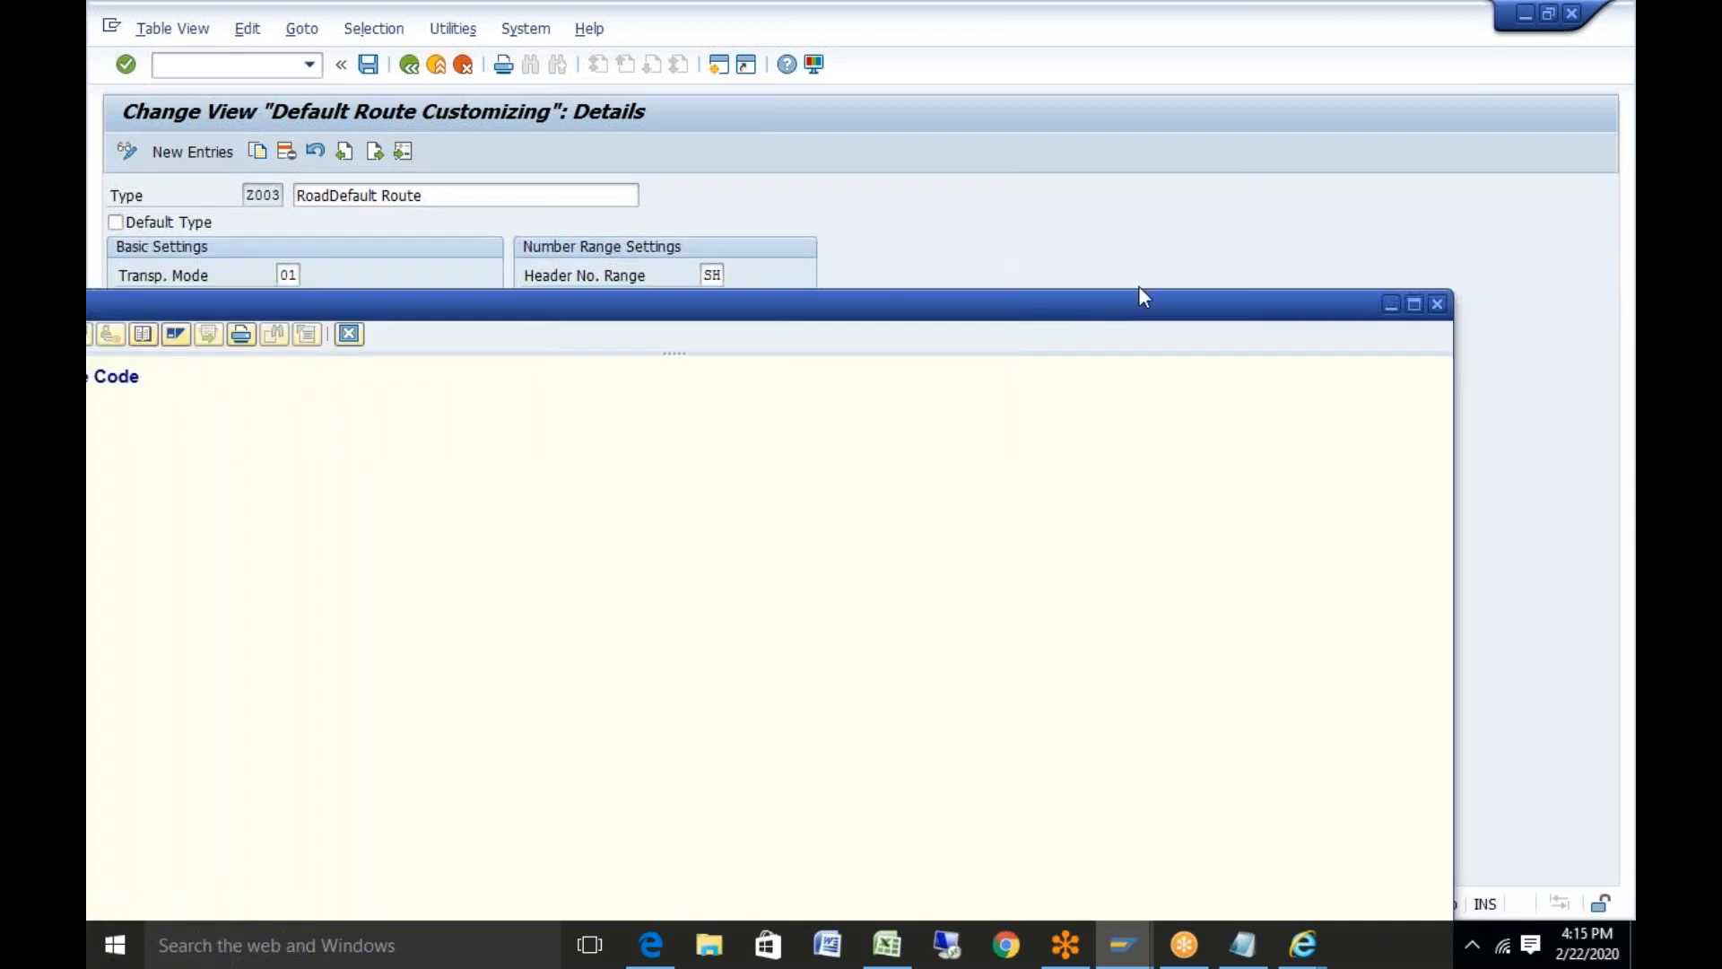
left_click(1437, 305)
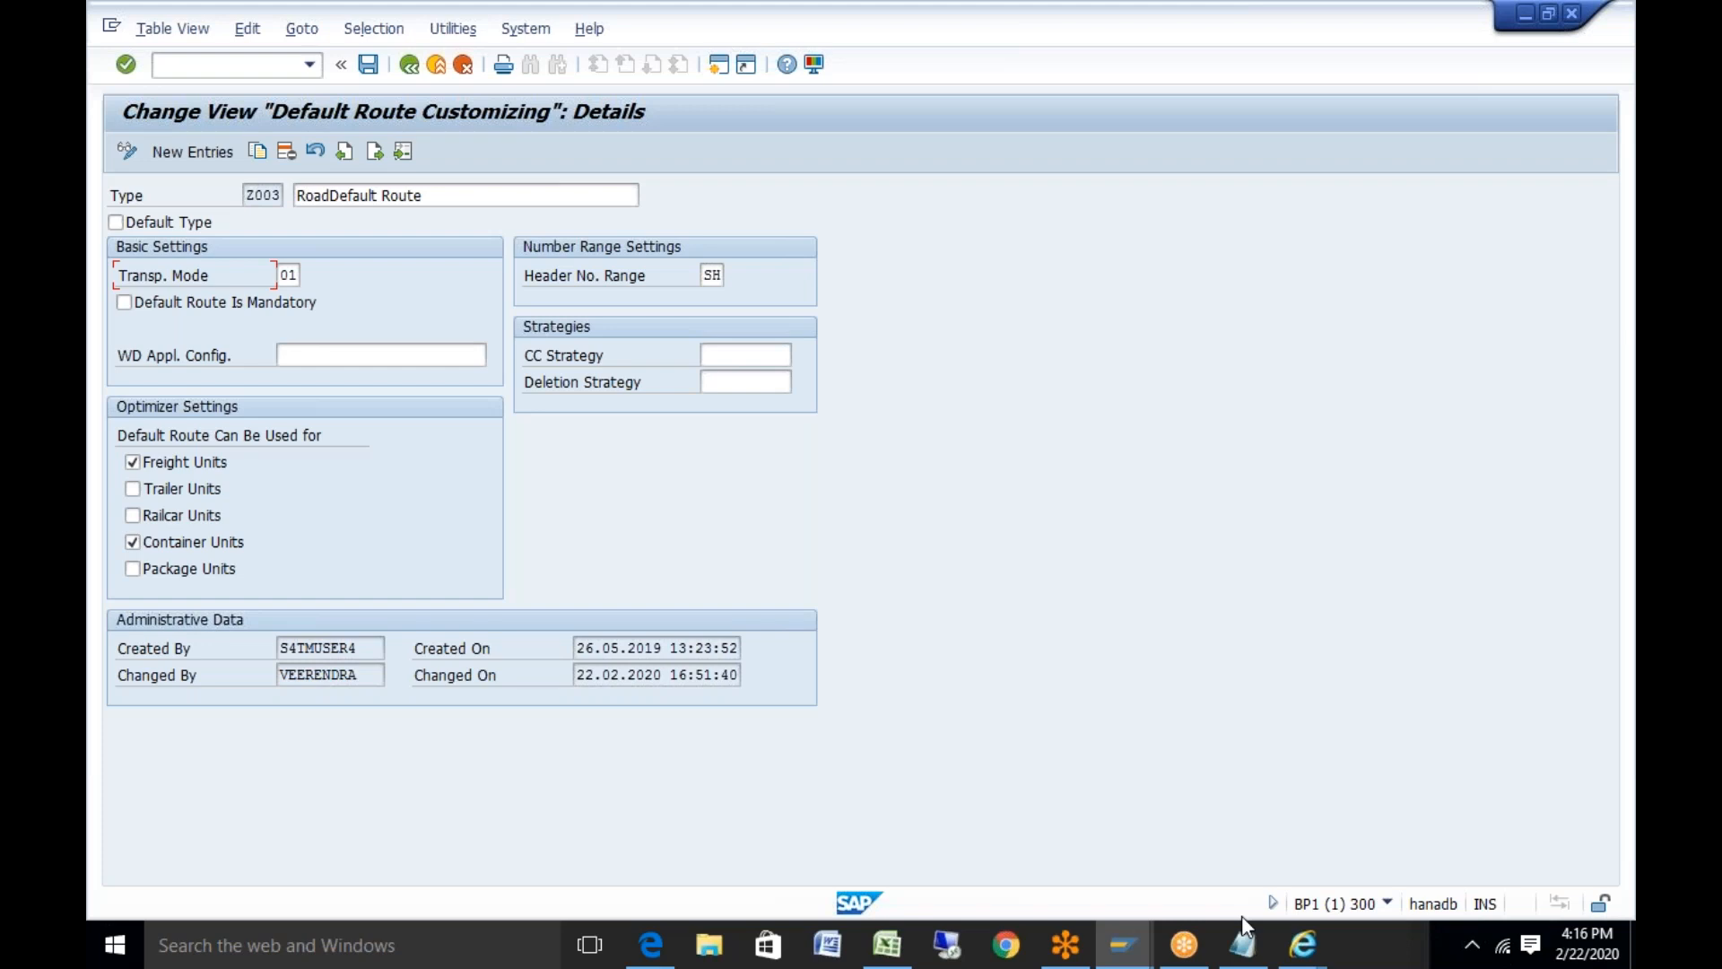
mouse_move(1184, 944)
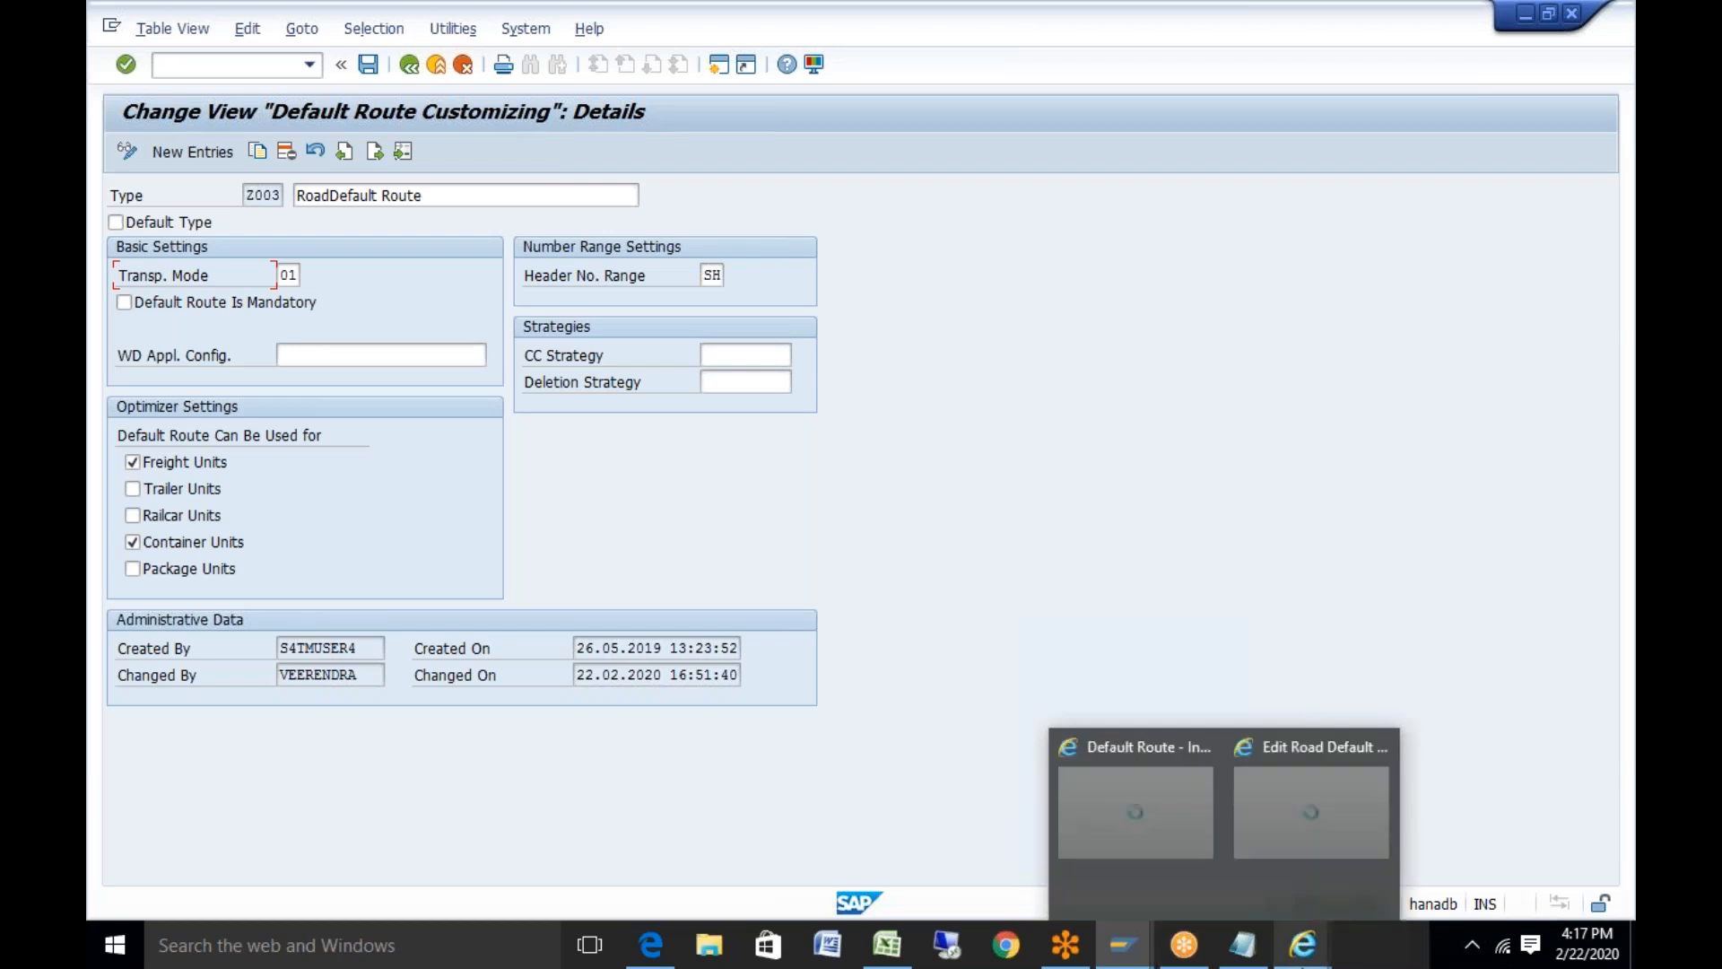
left_click(886, 941)
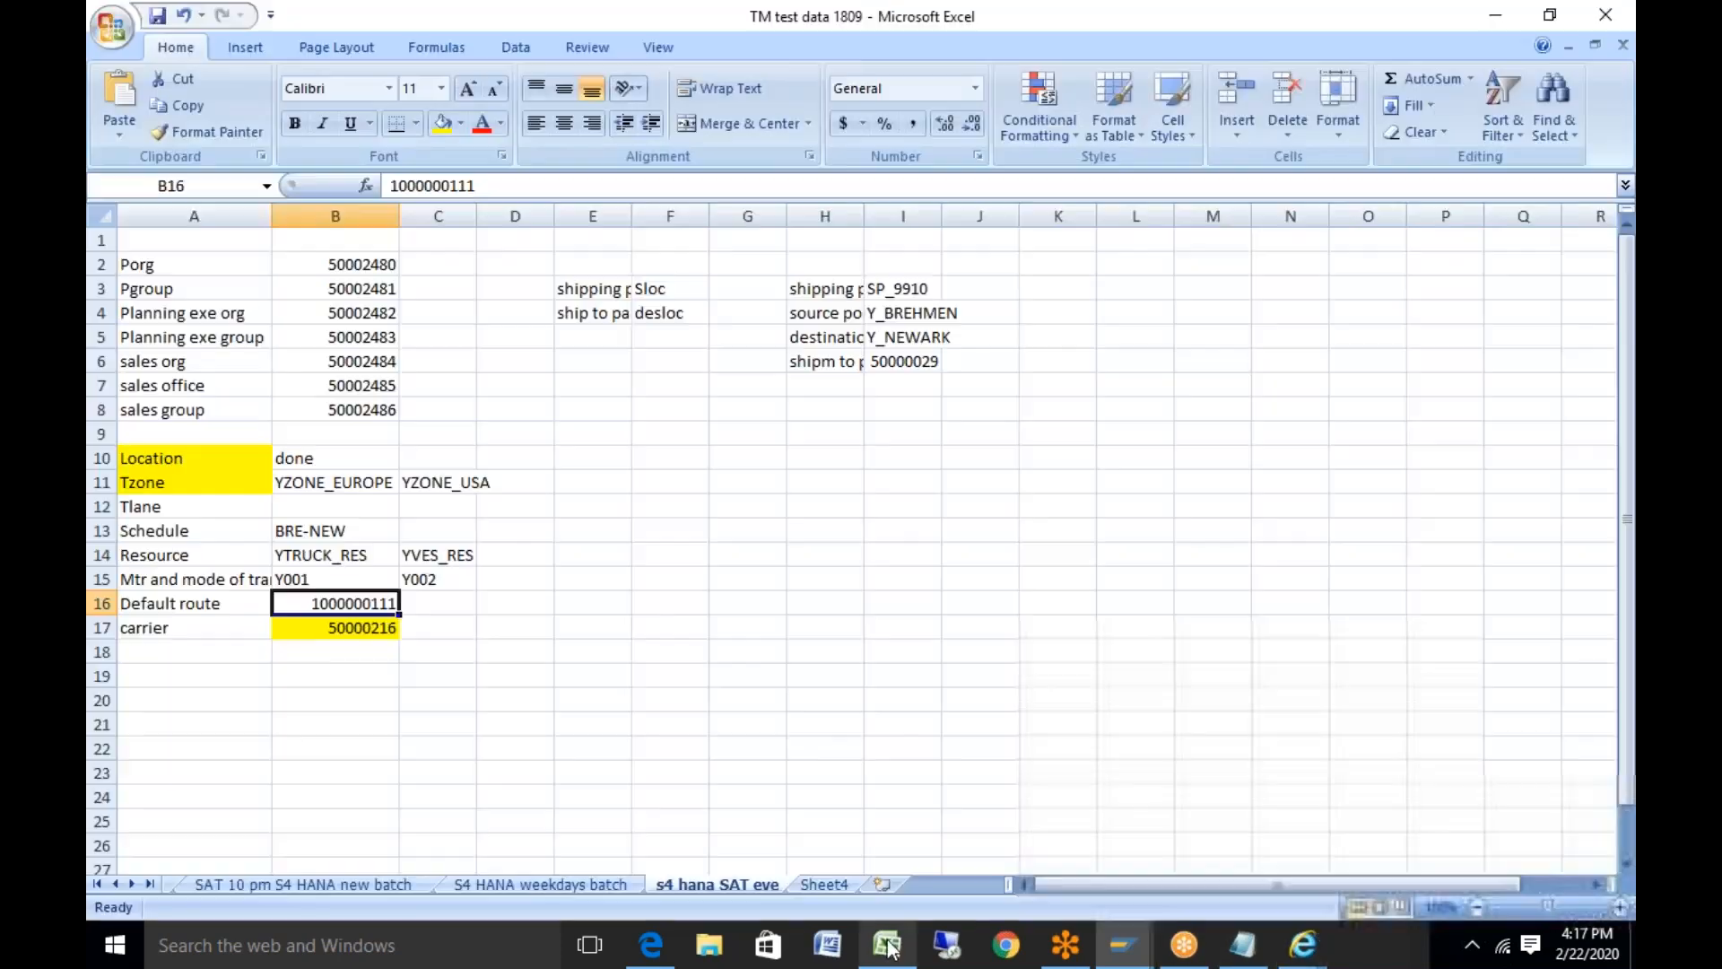
left_click(303, 507)
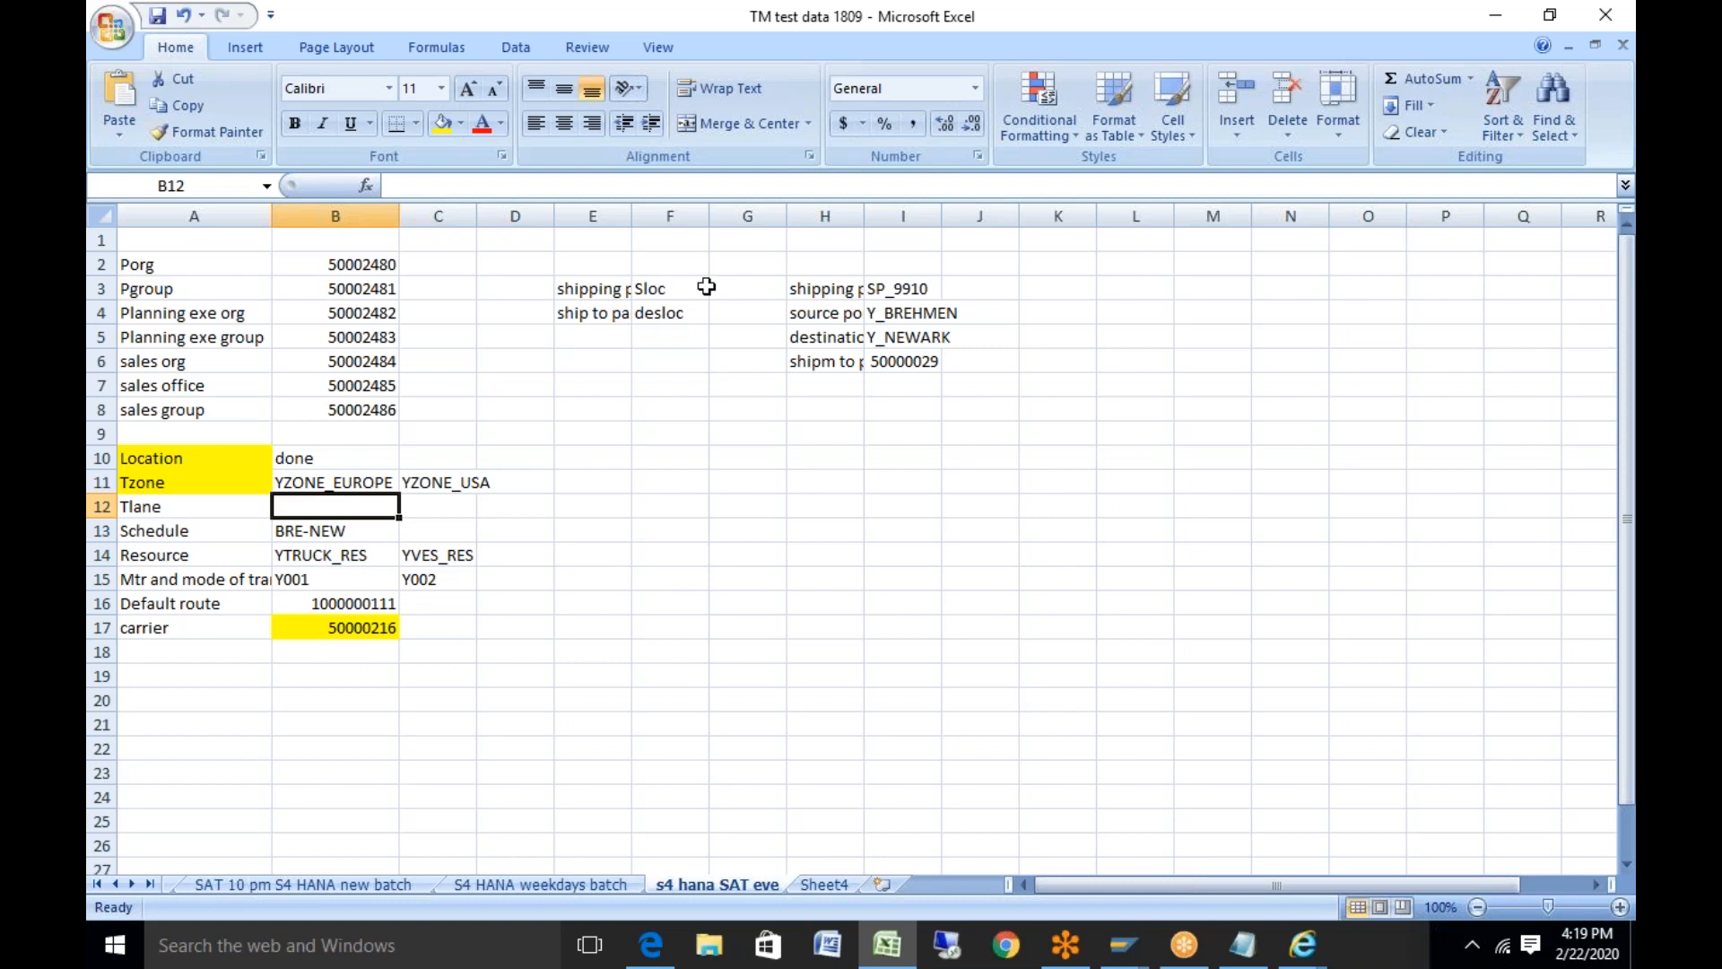
left_click(1195, 958)
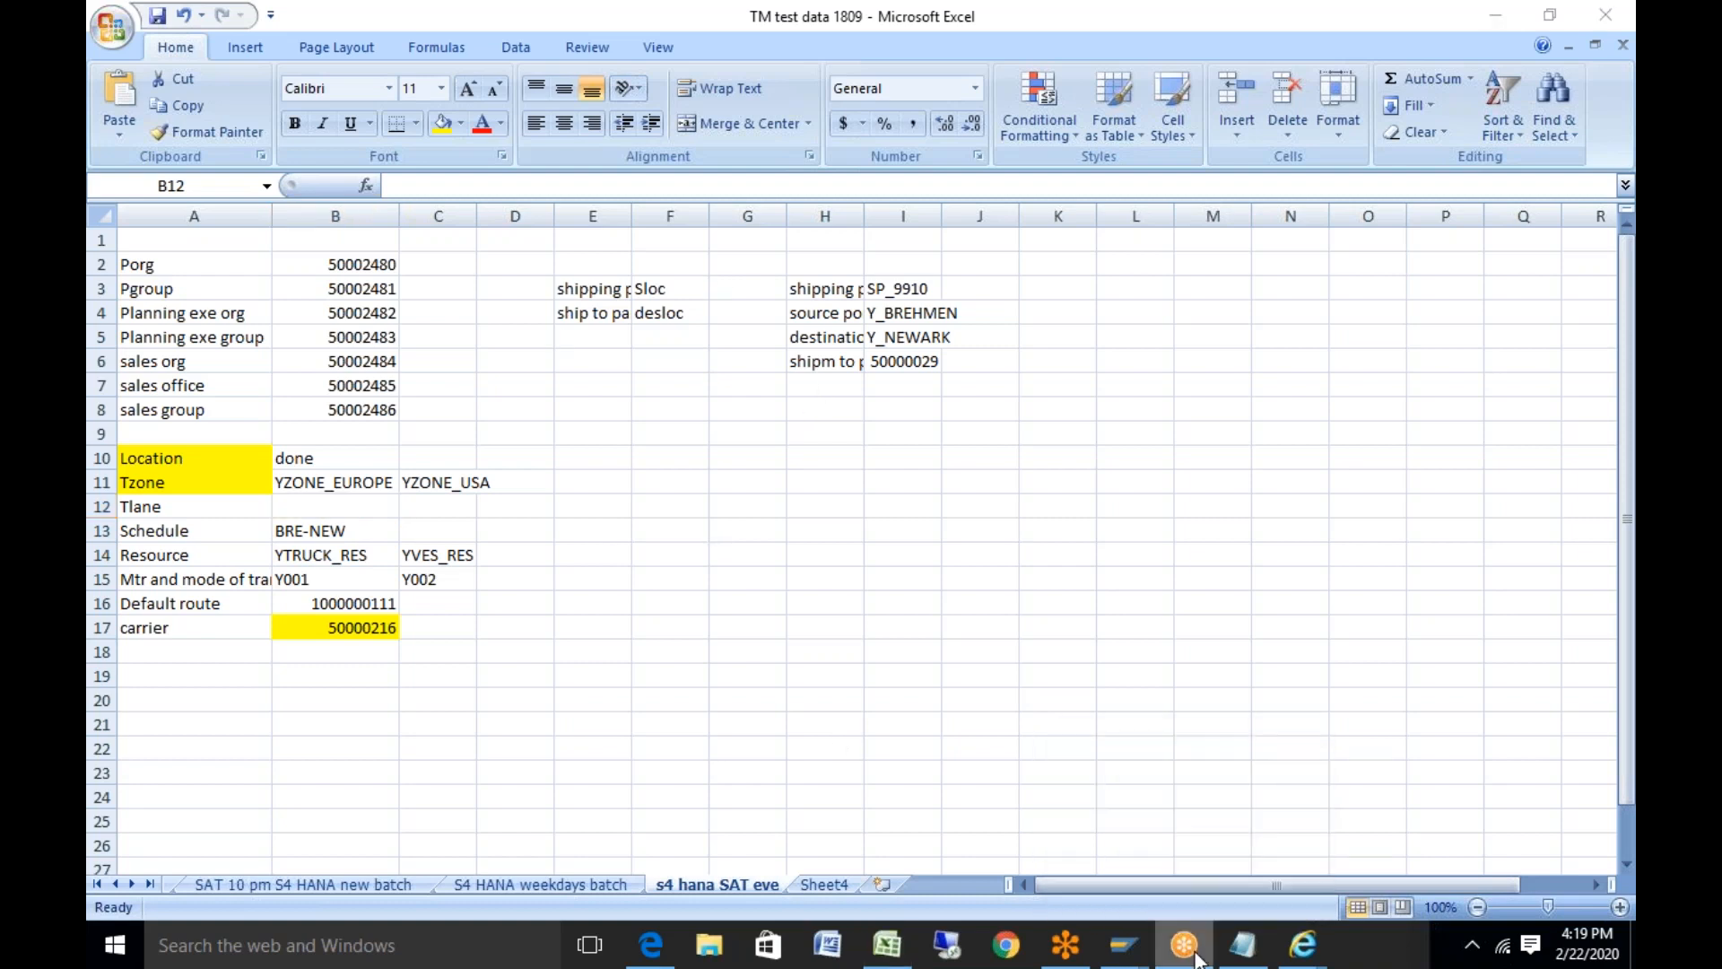
right_click(1196, 958)
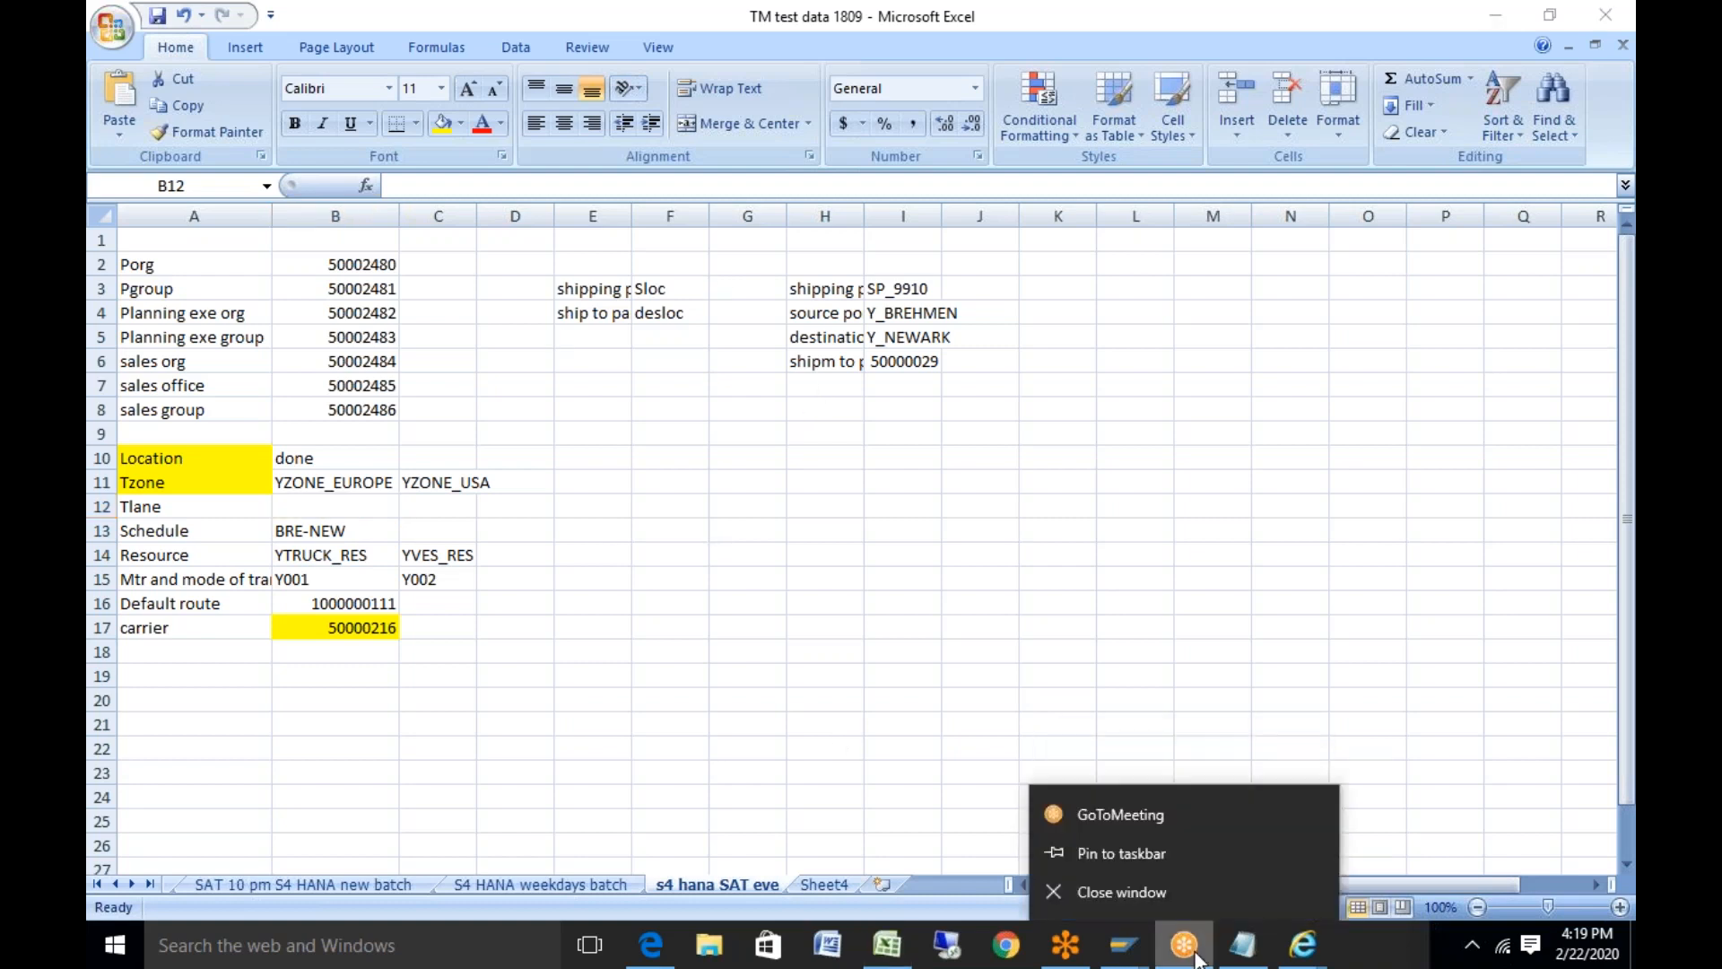
left_click(1159, 906)
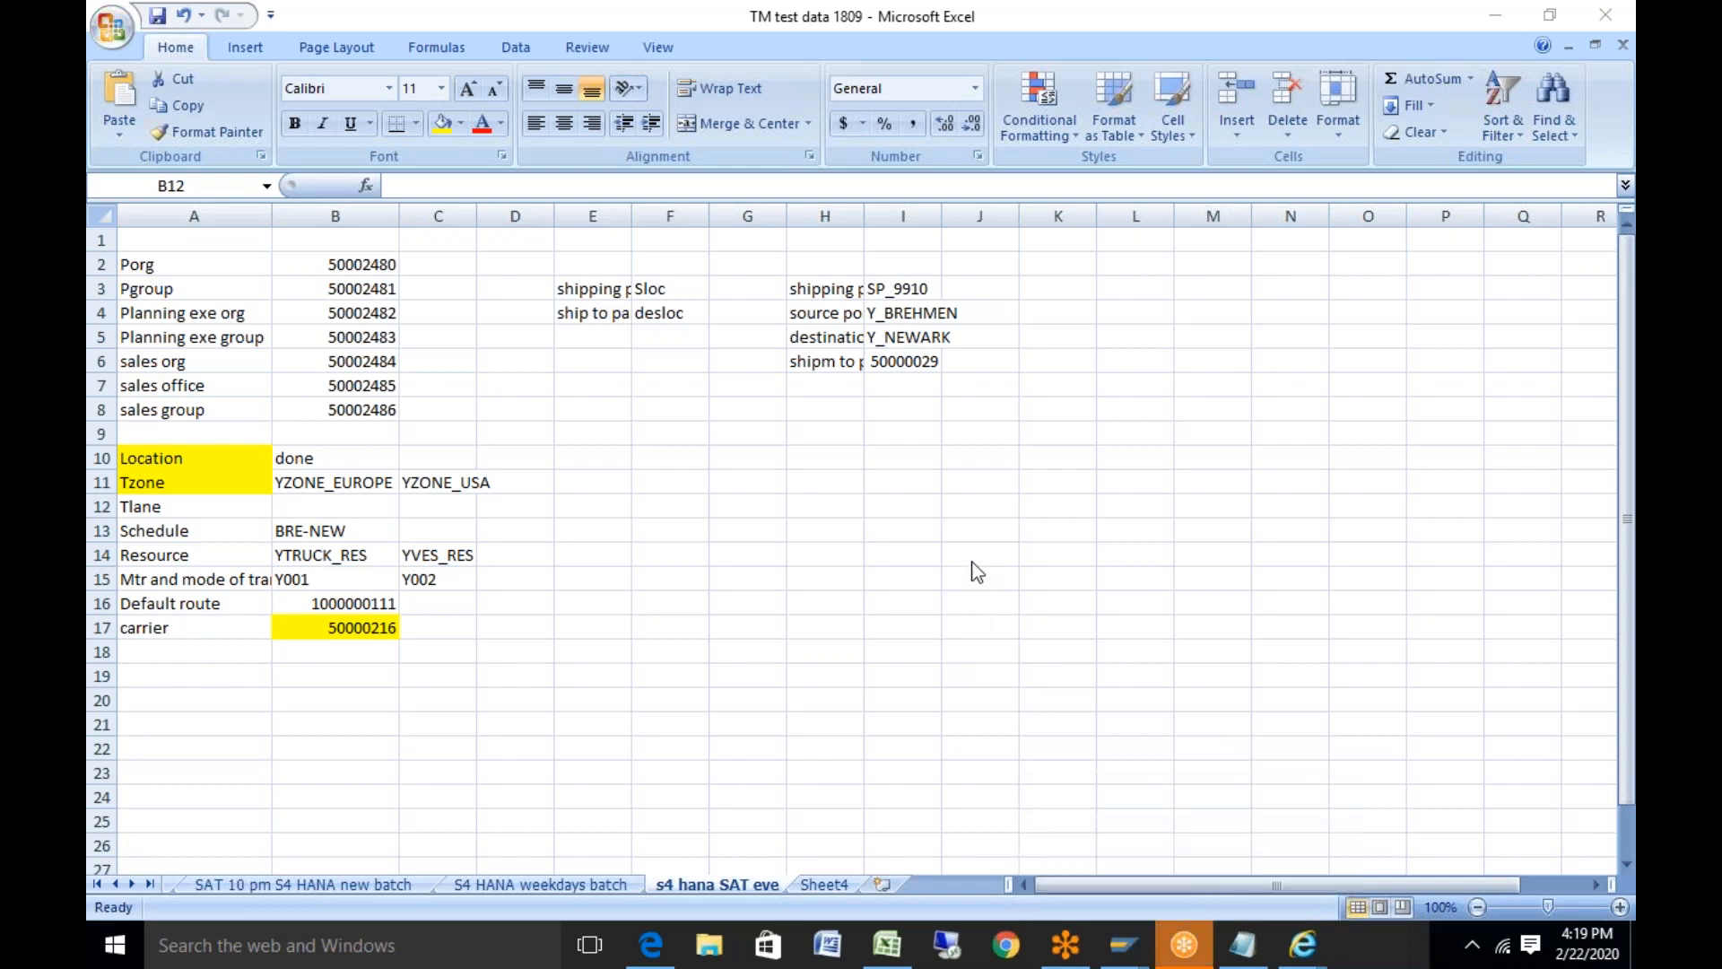